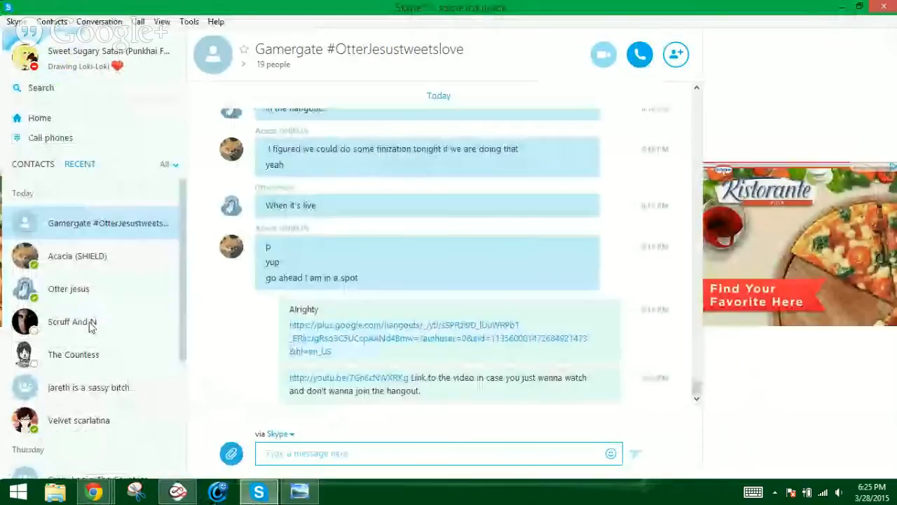
Open the chat holding the character description, switch to Mischief and sketch a rough circle for the head on the canvas
left_click(83, 321)
left_click(176, 492)
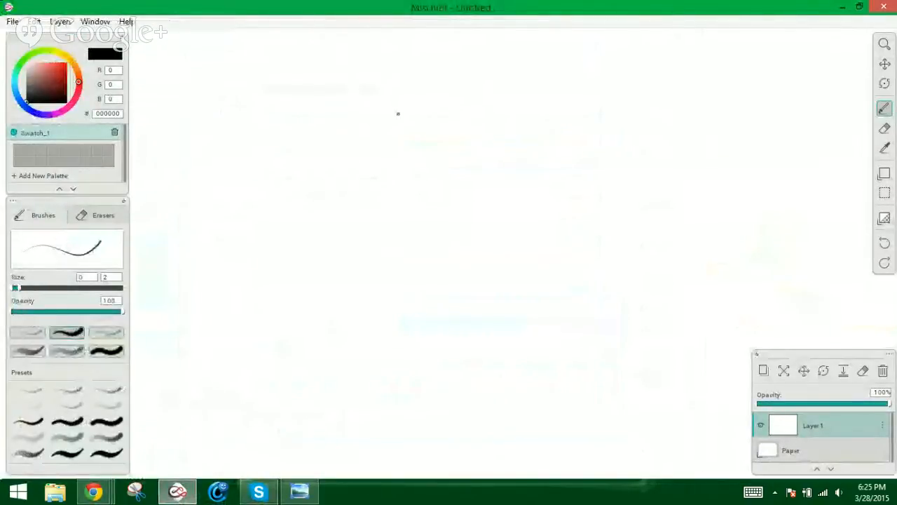
mouse_move(385, 164)
left_mouse_down()
mouse_move(388, 144)
mouse_move(396, 234)
left_mouse_up()
left_click_drag(378, 187, 434, 251)
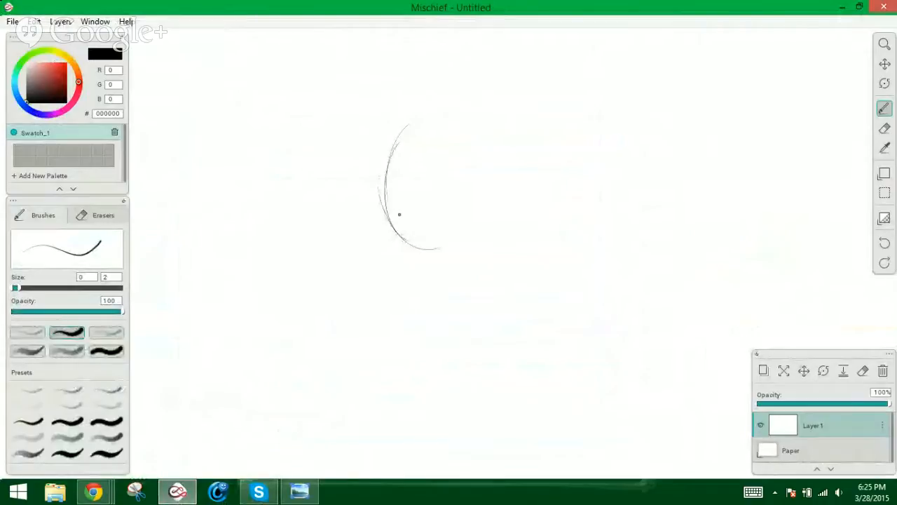
left_click_drag(384, 210, 470, 242)
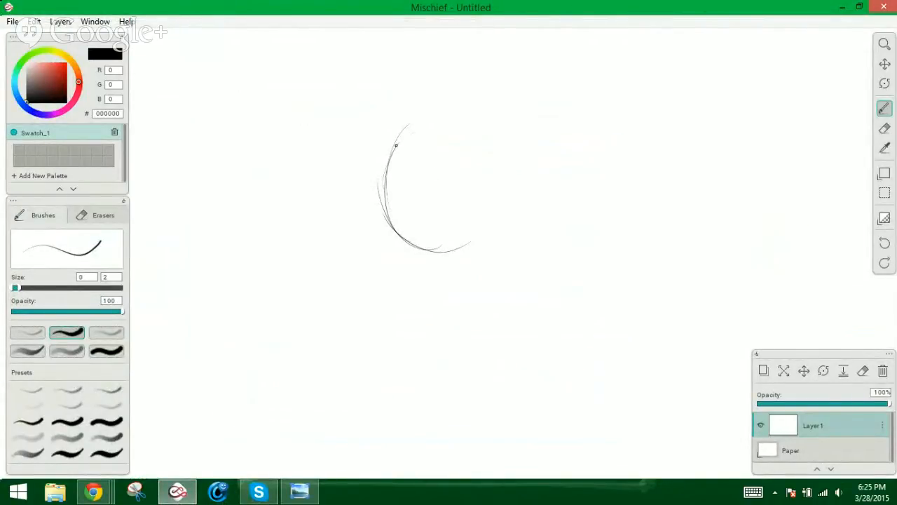
left_click_drag(396, 145, 470, 132)
left_click_drag(405, 129, 499, 132)
mouse_move(437, 115)
left_mouse_down()
mouse_move(506, 184)
mouse_move(501, 212)
mouse_move(463, 251)
mouse_move(438, 250)
left_mouse_up()
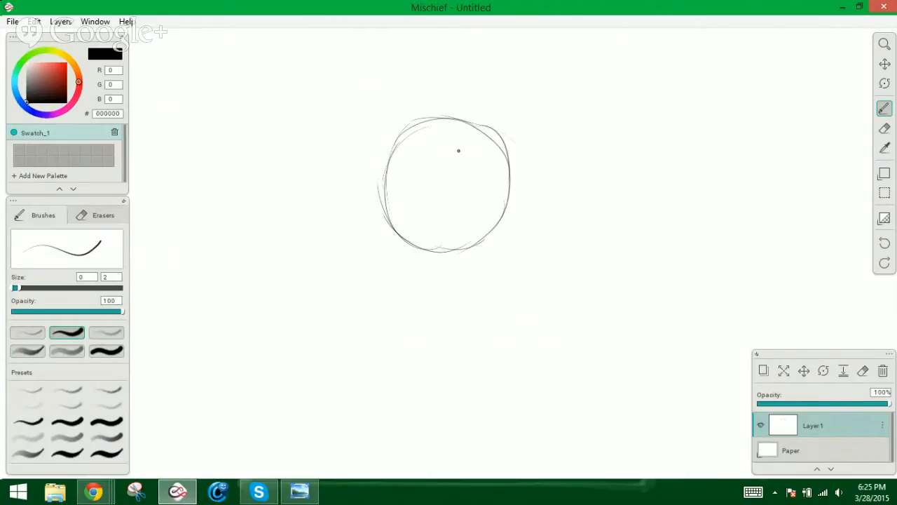
Sketch a large curved horn at the forehead, the face line down to a pointed chin, and a shaded nose
mouse_move(454, 133)
left_mouse_down()
mouse_move(421, 170)
mouse_move(436, 154)
mouse_move(402, 174)
mouse_move(367, 159)
mouse_move(352, 111)
mouse_move(359, 175)
mouse_move(419, 197)
mouse_move(455, 173)
mouse_move(422, 147)
mouse_move(368, 147)
mouse_move(377, 150)
mouse_move(336, 130)
mouse_move(342, 144)
mouse_move(331, 118)
mouse_move(345, 167)
mouse_move(336, 153)
mouse_move(362, 174)
left_mouse_up()
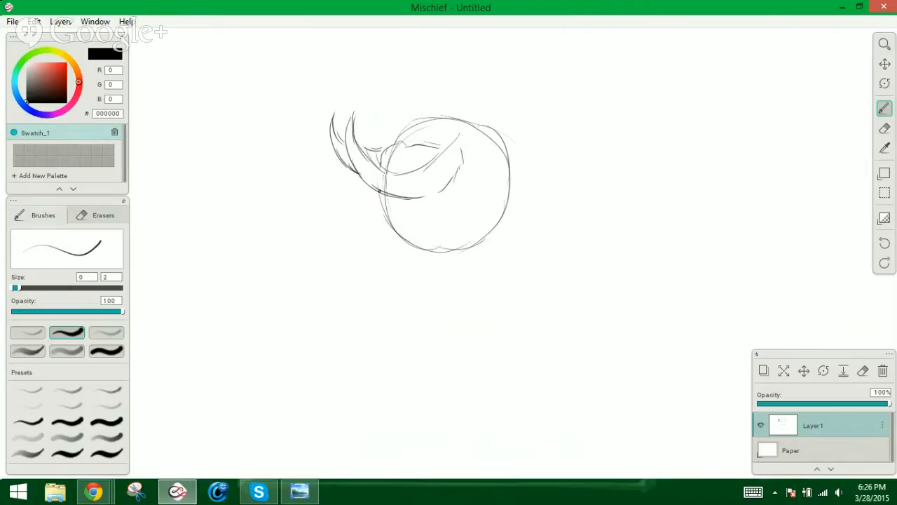
mouse_move(378, 189)
left_mouse_down()
mouse_move(394, 261)
mouse_move(423, 281)
mouse_move(433, 273)
left_mouse_up()
mouse_move(380, 220)
left_mouse_down()
mouse_move(371, 240)
mouse_move(384, 249)
mouse_move(376, 236)
mouse_move(384, 239)
mouse_move(387, 224)
left_mouse_up()
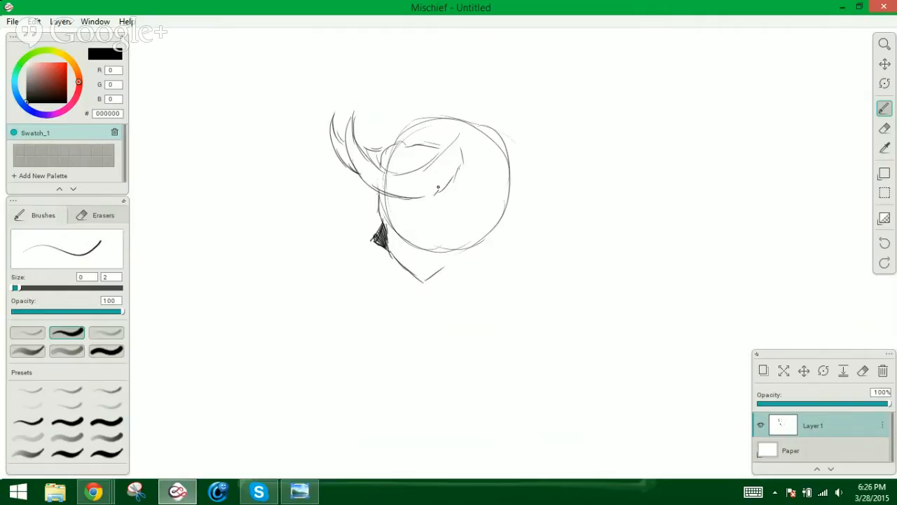
Round off the horn's base and add curved ring lines along its length
mouse_move(438, 187)
left_mouse_down()
mouse_move(437, 150)
mouse_move(451, 166)
mouse_move(390, 147)
mouse_move(381, 169)
left_mouse_up()
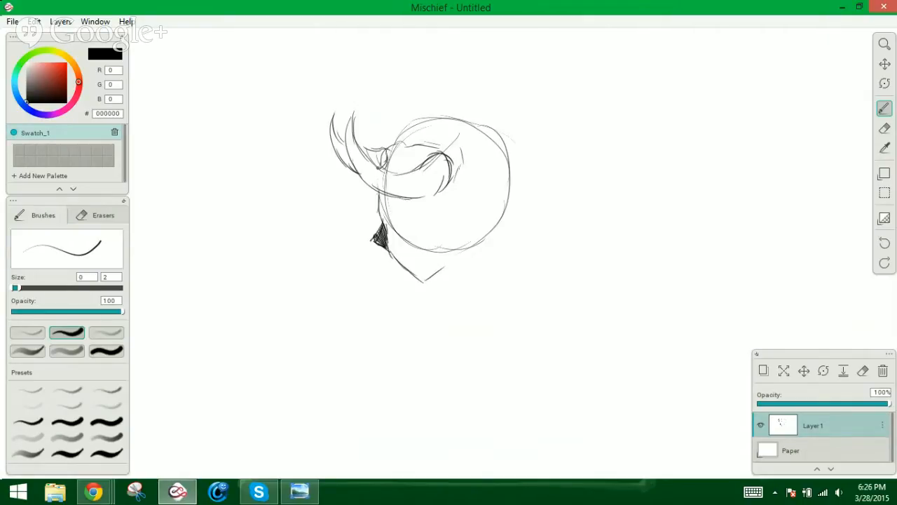
left_click_drag(437, 168, 425, 189)
left_click_drag(382, 171, 365, 179)
left_click_drag(379, 154, 383, 163)
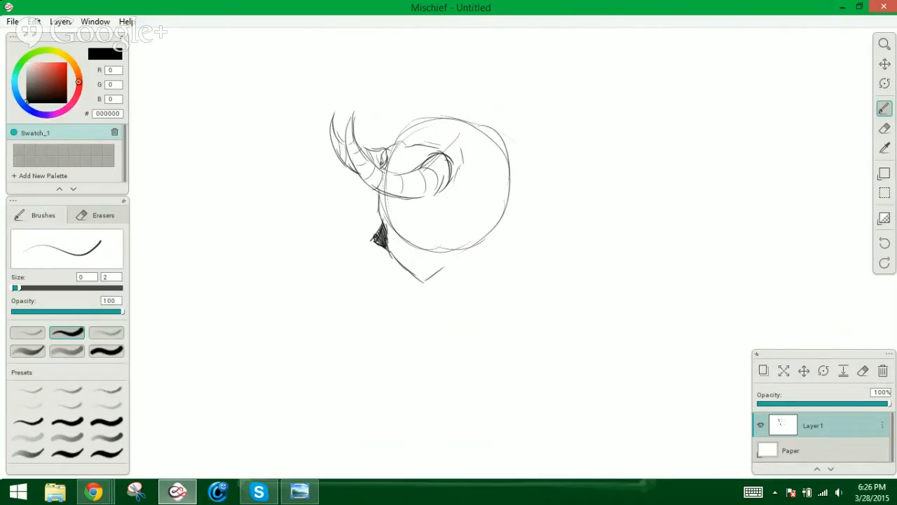
Erase the ringed horn and redraw it lower on the forehead, curving upward with a darkly shaded base
key("e")
mouse_move(457, 168)
left_mouse_down()
mouse_move(413, 169)
mouse_move(379, 189)
mouse_move(395, 168)
mouse_move(449, 166)
mouse_move(428, 179)
mouse_move(395, 161)
mouse_move(398, 143)
mouse_move(386, 171)
mouse_move(375, 148)
mouse_move(327, 160)
mouse_move(327, 128)
mouse_move(367, 173)
mouse_move(333, 149)
mouse_move(335, 98)
mouse_move(370, 131)
mouse_move(332, 112)
left_mouse_up()
left_click(883, 109)
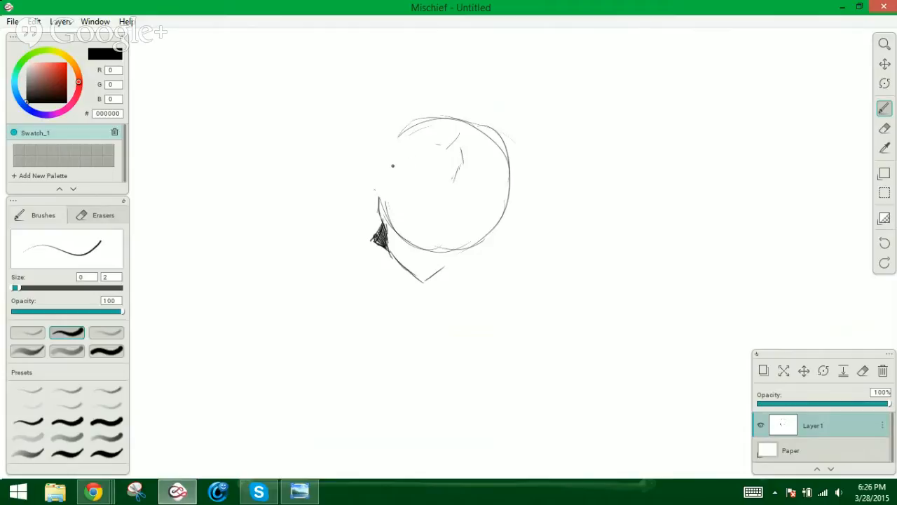
mouse_move(378, 176)
left_mouse_down()
mouse_move(335, 181)
mouse_move(322, 166)
mouse_move(321, 184)
mouse_move(355, 198)
mouse_move(317, 139)
mouse_move(329, 188)
mouse_move(383, 198)
mouse_move(403, 187)
mouse_move(409, 170)
mouse_move(390, 171)
mouse_move(405, 176)
mouse_move(405, 187)
left_mouse_up()
mouse_move(388, 169)
left_mouse_down()
mouse_move(403, 188)
mouse_move(390, 165)
mouse_move(371, 179)
mouse_move(392, 198)
mouse_move(405, 186)
mouse_move(360, 178)
mouse_move(345, 185)
mouse_move(325, 133)
mouse_move(323, 172)
left_mouse_up()
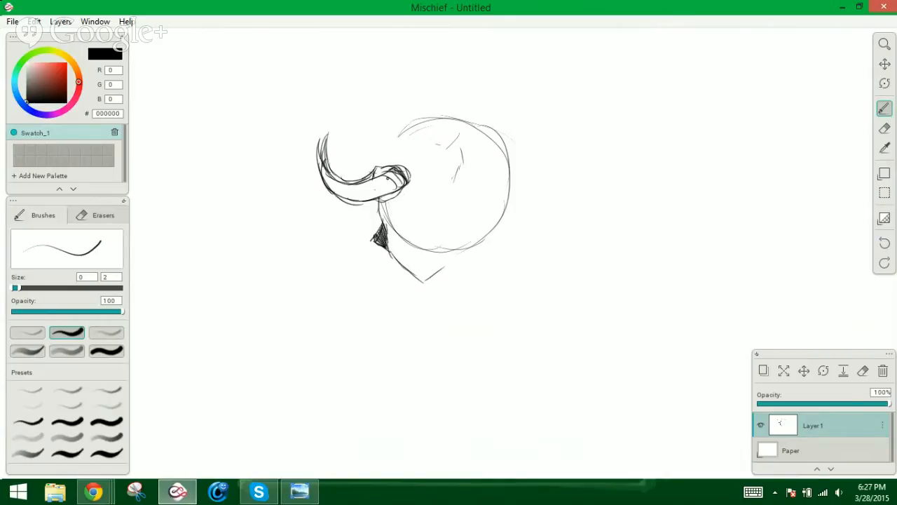
mouse_move(401, 170)
left_mouse_down()
mouse_move(380, 205)
mouse_move(408, 187)
mouse_move(395, 200)
left_mouse_up()
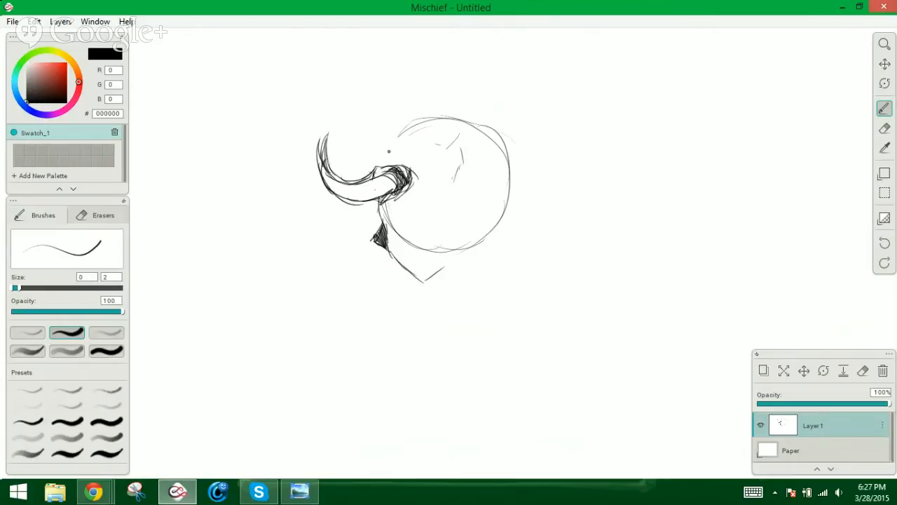
Redraw the forehead curve above the horn and sketch the back and front lines of the neck
mouse_move(380, 165)
left_mouse_down()
mouse_move(401, 132)
mouse_move(444, 131)
left_mouse_up()
mouse_move(493, 223)
left_mouse_down()
mouse_move(496, 255)
mouse_move(515, 277)
left_mouse_up()
left_click_drag(499, 238, 531, 287)
left_click_drag(441, 271, 456, 305)
left_click_drag(437, 273, 446, 290)
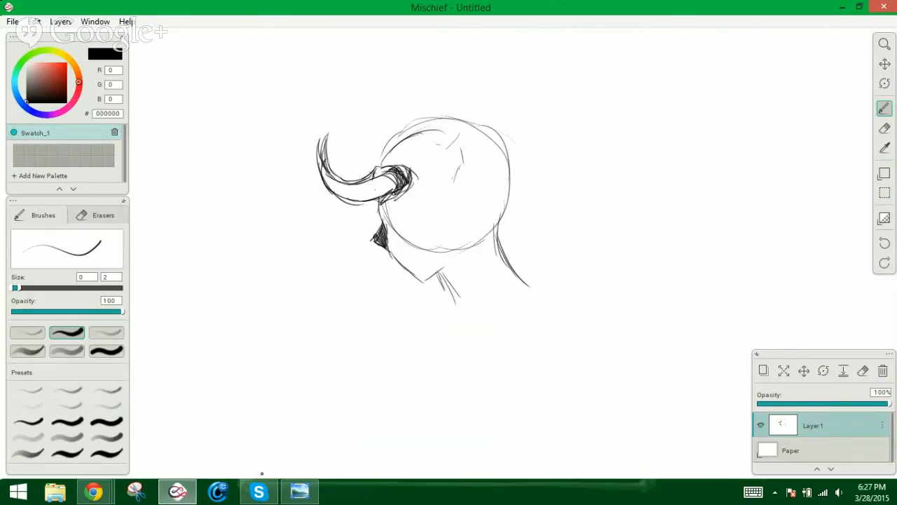
Check the minotaur description in Skype and, back in Mischief, replace the upturned horn with a longer one pointing forward
left_click(260, 494)
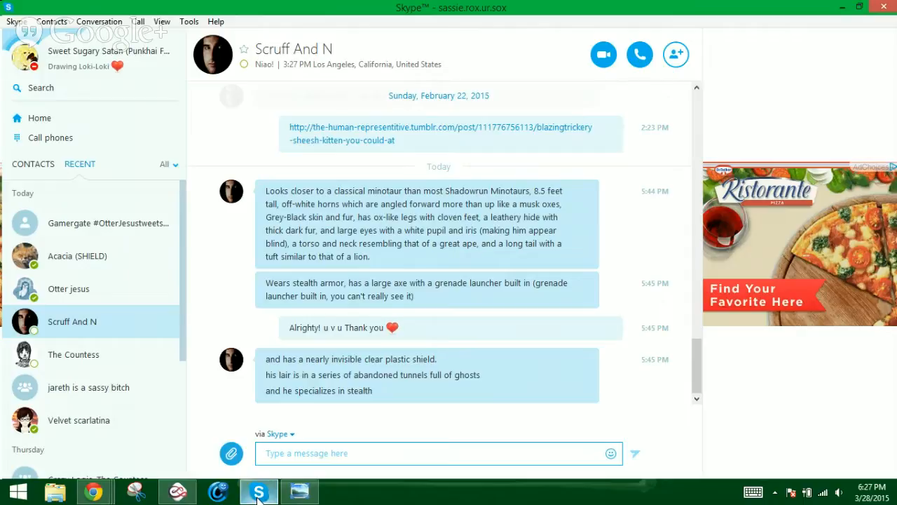
left_click(259, 493)
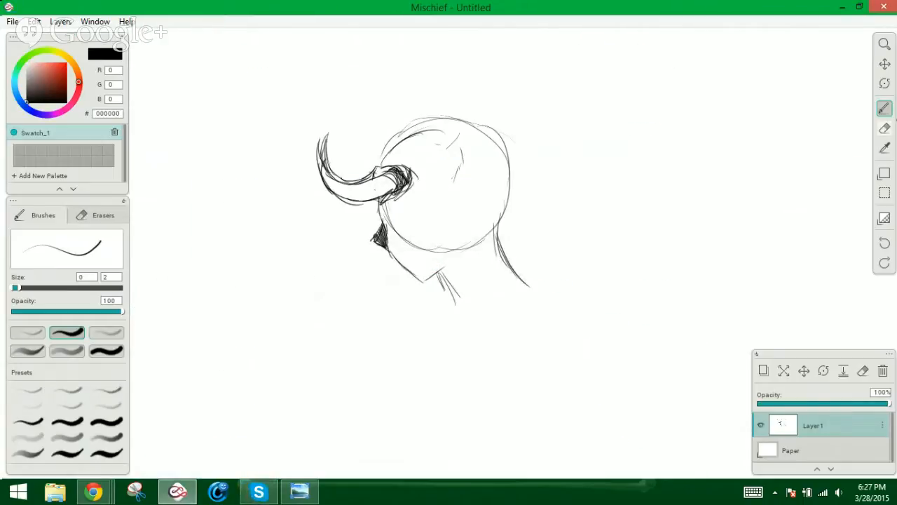
key("e")
mouse_move(366, 152)
left_mouse_down()
mouse_move(338, 148)
mouse_move(316, 188)
mouse_move(347, 162)
mouse_move(343, 186)
mouse_move(354, 210)
mouse_move(346, 192)
mouse_move(362, 205)
mouse_move(387, 198)
mouse_move(390, 185)
mouse_move(272, 209)
mouse_move(316, 219)
mouse_move(259, 194)
mouse_move(324, 216)
mouse_move(385, 204)
mouse_move(383, 180)
mouse_move(368, 183)
mouse_move(376, 210)
mouse_move(381, 179)
mouse_move(306, 201)
mouse_move(279, 196)
mouse_move(300, 212)
left_mouse_up()
left_click(884, 109)
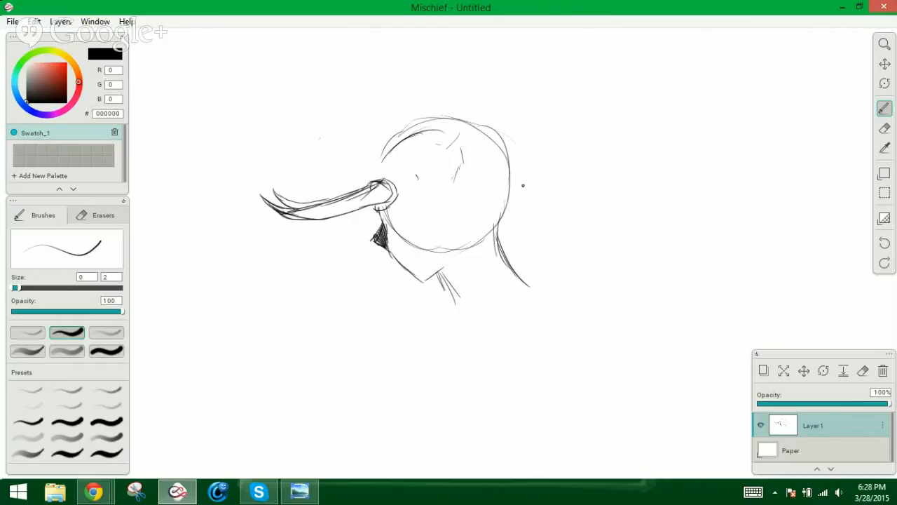
Try to move the selected horn with the layer Move tool, and undo the shift
left_click(884, 193)
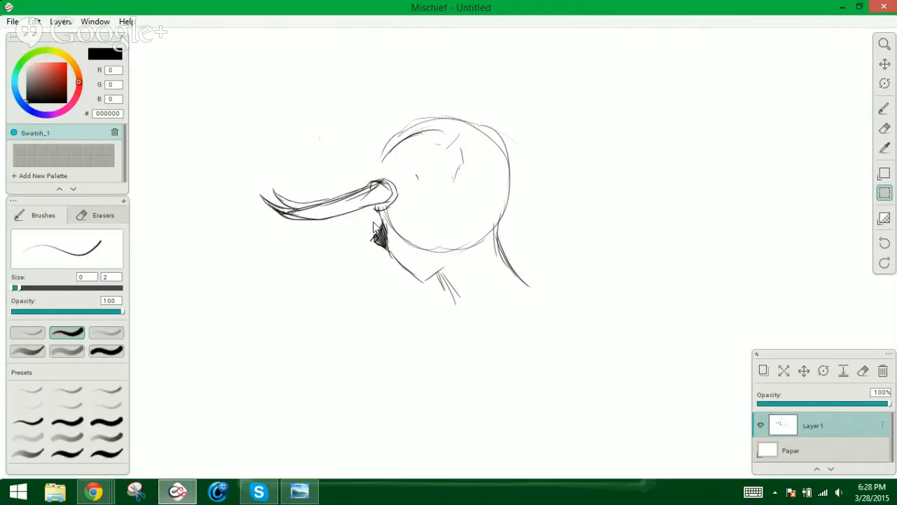
left_click_drag(254, 171, 418, 229)
left_click_drag(248, 176, 412, 226)
left_click(804, 370)
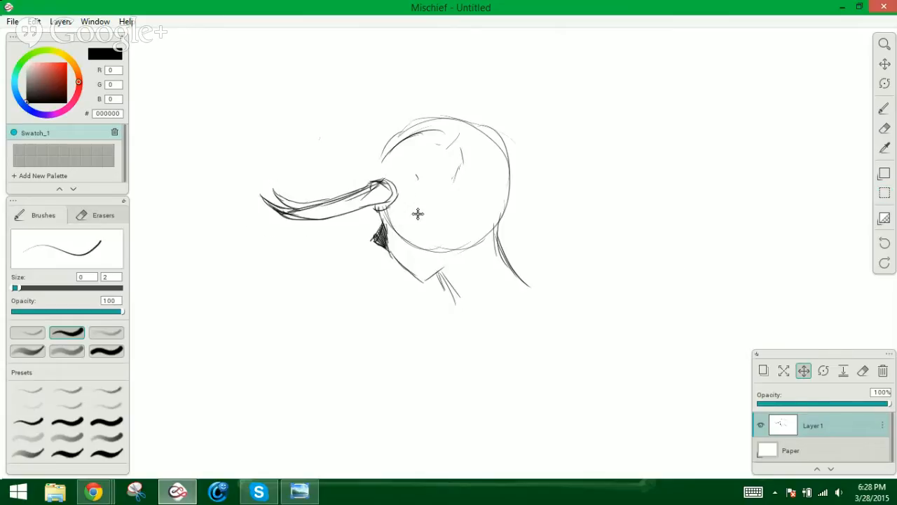
left_click_drag(377, 199, 435, 226)
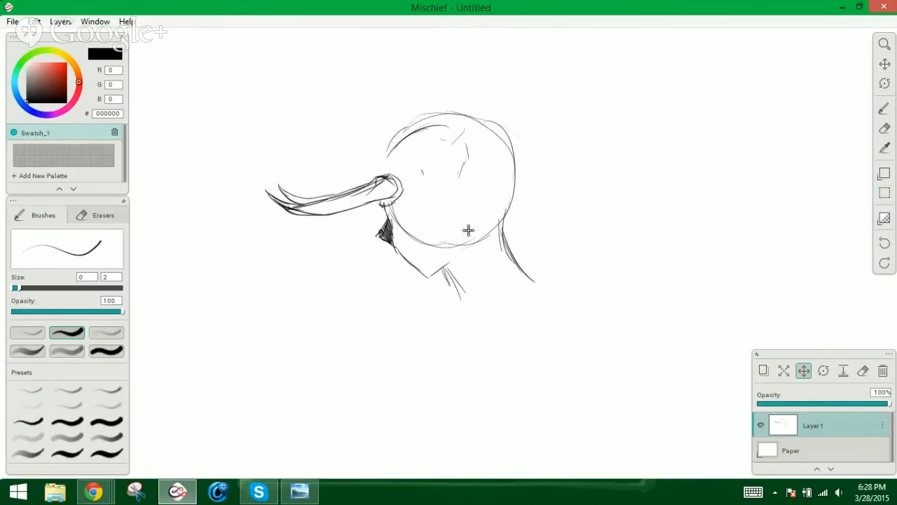
key("ctrl+z")
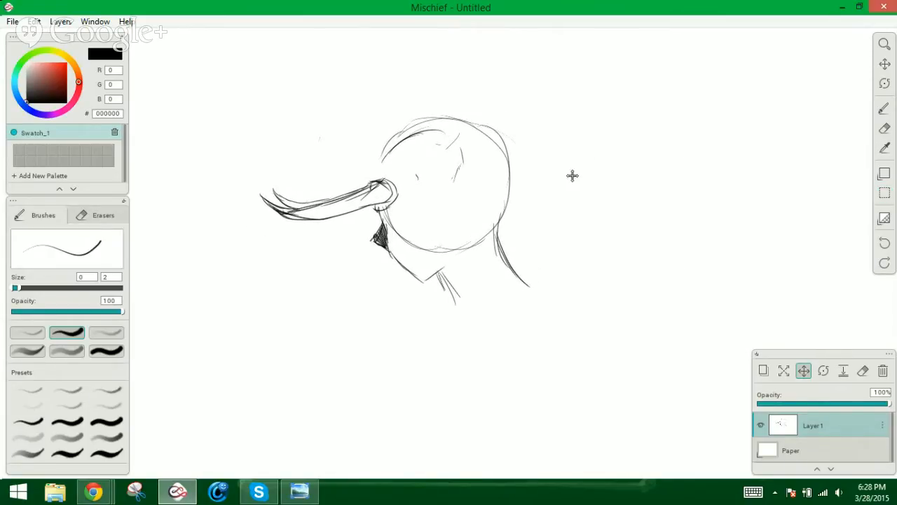
Select the horn and use Transform Selection to move it slightly higher on the forehead
left_click(884, 193)
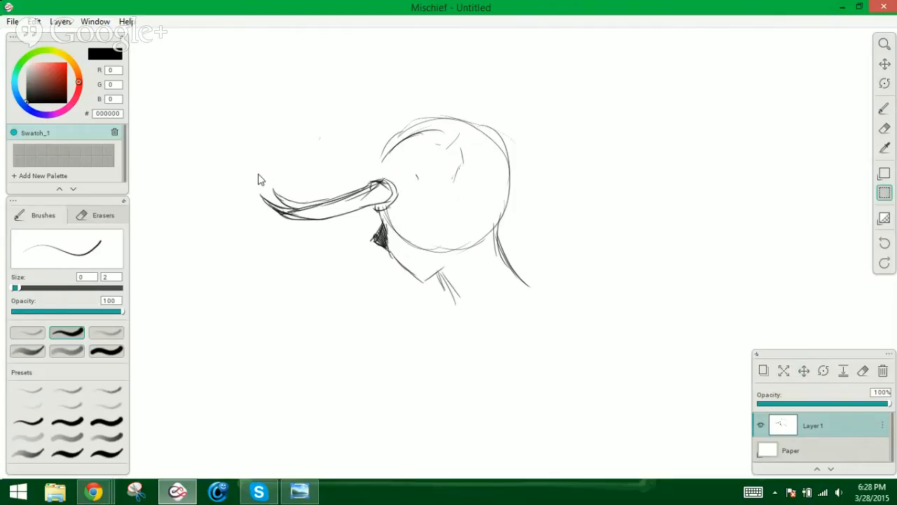
left_click_drag(249, 169, 416, 223)
left_click(34, 22)
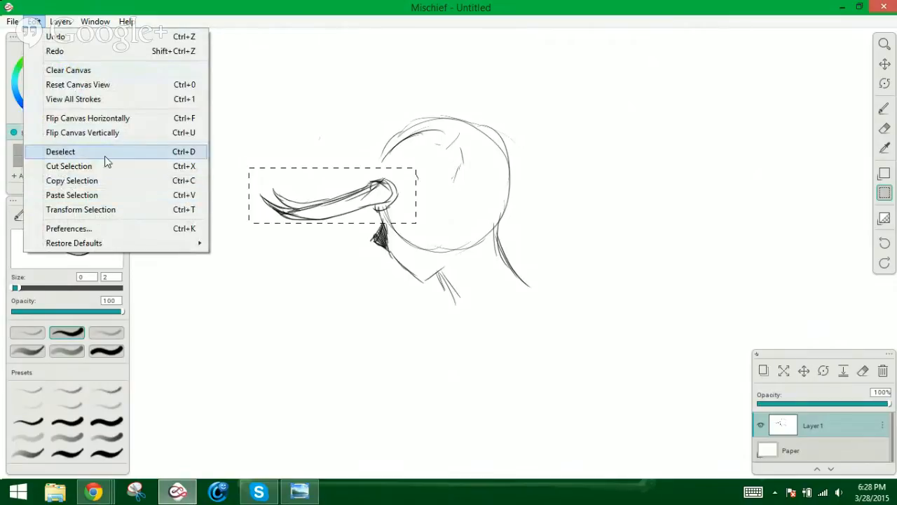
left_click(119, 209)
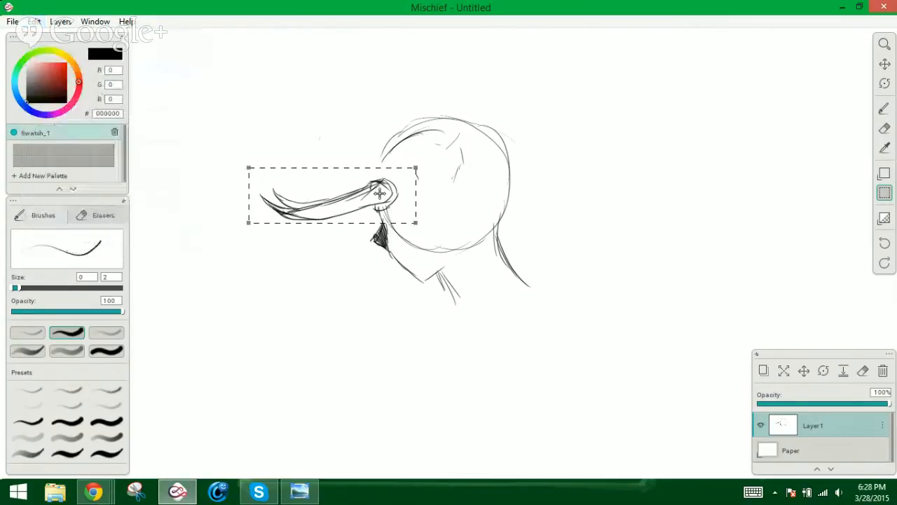
left_click_drag(361, 200, 357, 187)
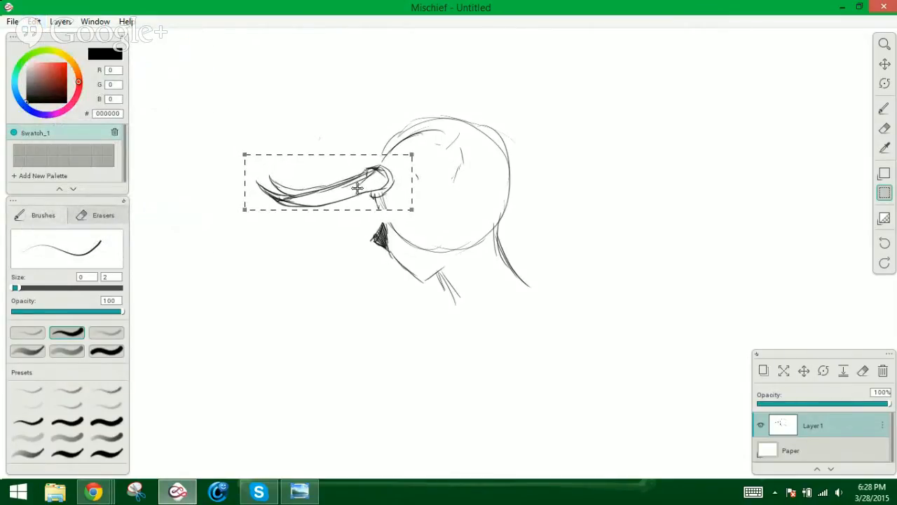
Redraw the missing face line between the base of the horn and the nose
left_click(883, 109)
left_click_drag(379, 203, 372, 237)
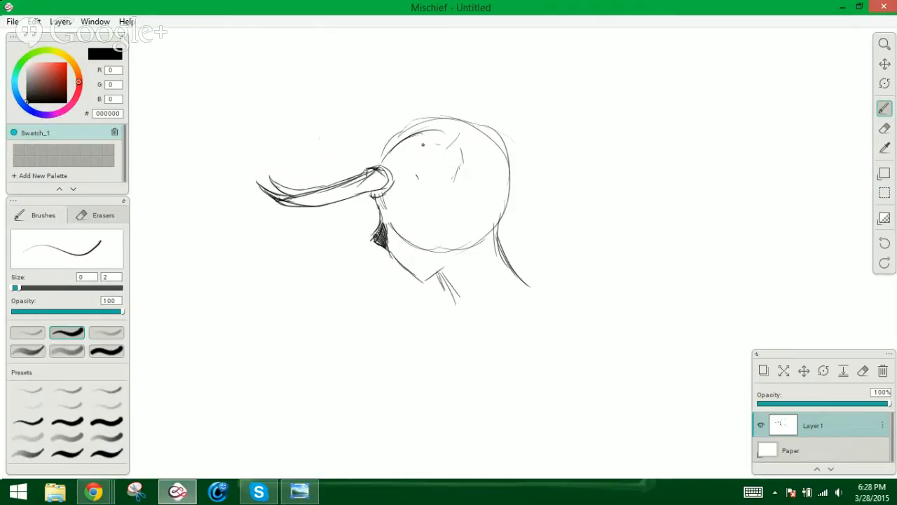
left_click_drag(377, 199, 397, 234)
Reread the minotaur description in Skype and, back in Mischief, sketch sweeping hair strokes over the top of the head
left_click(258, 491)
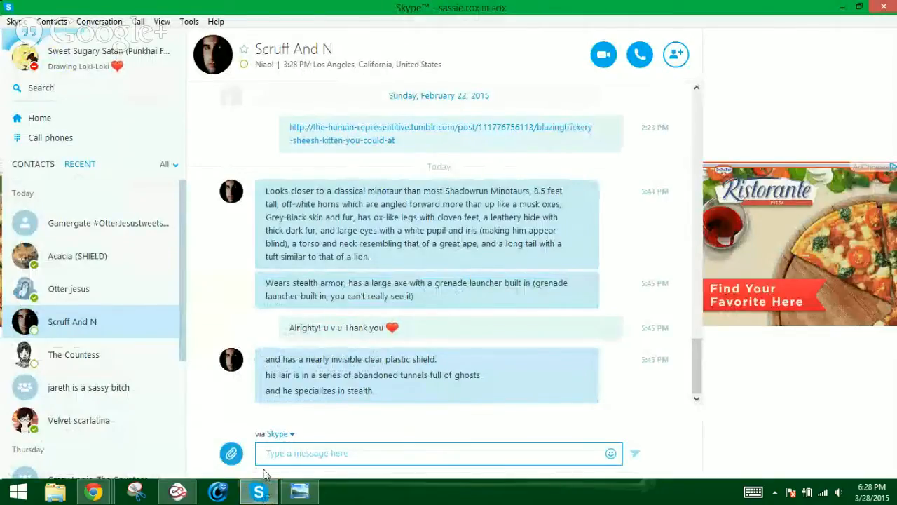
mouse_move(260, 494)
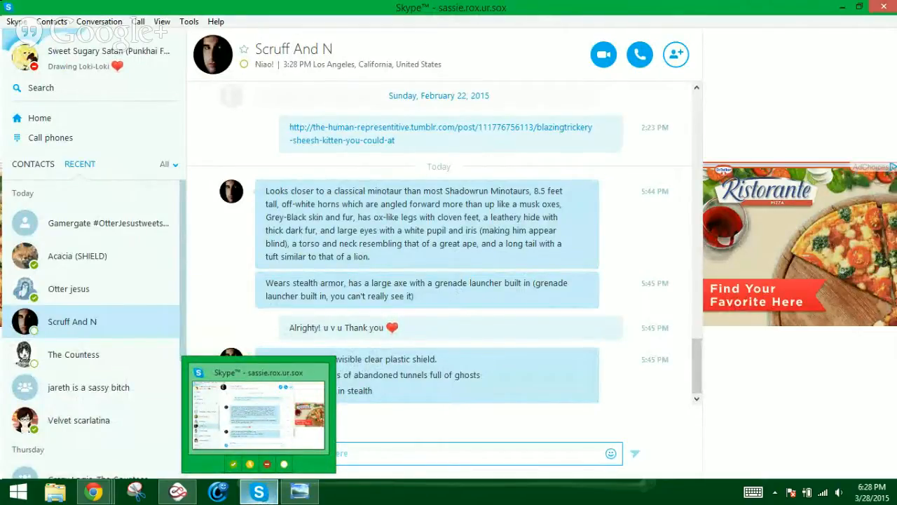
left_click(259, 493)
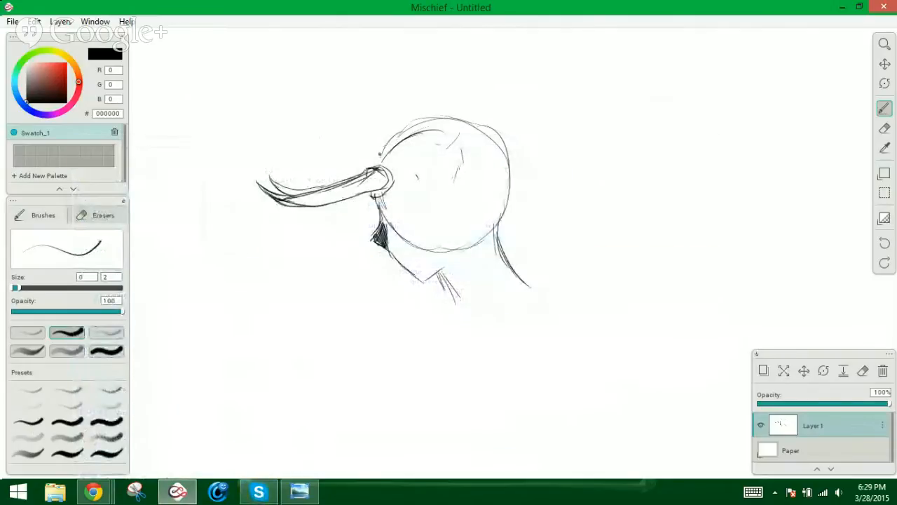
left_click_drag(376, 150, 423, 94)
left_click_drag(393, 131, 453, 97)
left_click_drag(410, 118, 485, 111)
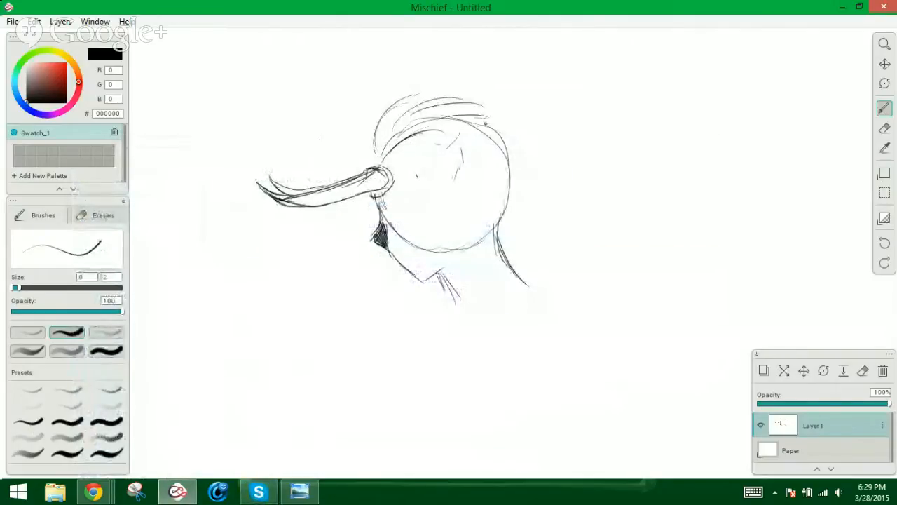
left_click_drag(405, 100, 481, 100)
mouse_move(425, 113)
left_mouse_down()
mouse_move(511, 112)
mouse_move(537, 158)
left_mouse_up()
left_click_drag(493, 136, 542, 178)
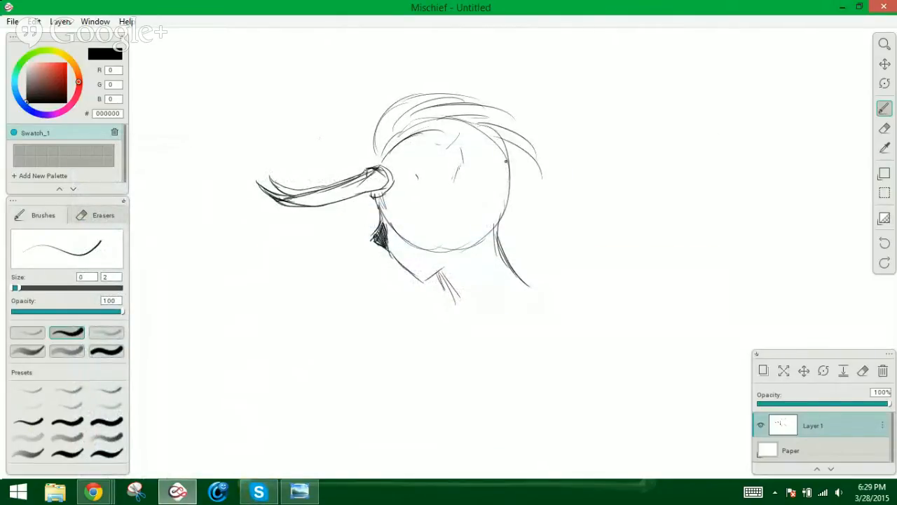
Extend the hair with long strokes down behind the head and sketch a hairline across the forehead
left_click_drag(483, 106, 531, 176)
left_click_drag(519, 155, 551, 213)
left_click_drag(534, 163, 556, 231)
mouse_move(525, 190)
left_mouse_down()
mouse_move(528, 262)
mouse_move(515, 201)
mouse_move(543, 269)
left_mouse_up()
left_click_drag(549, 208, 545, 278)
left_click_drag(384, 163, 464, 169)
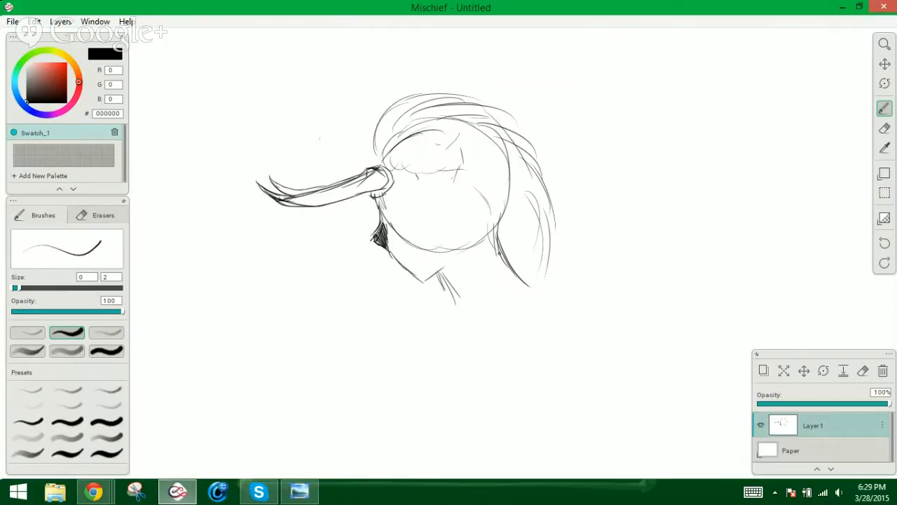
Sketch the lower ends of the hair behind the neck and strengthen its outer edge with long strands
mouse_move(487, 242)
left_mouse_down()
mouse_move(489, 269)
mouse_move(514, 308)
left_mouse_up()
left_click_drag(487, 252, 524, 316)
left_click_drag(497, 242, 536, 288)
left_click_drag(512, 205, 537, 296)
left_click_drag(522, 238, 534, 301)
left_click_drag(533, 160, 562, 303)
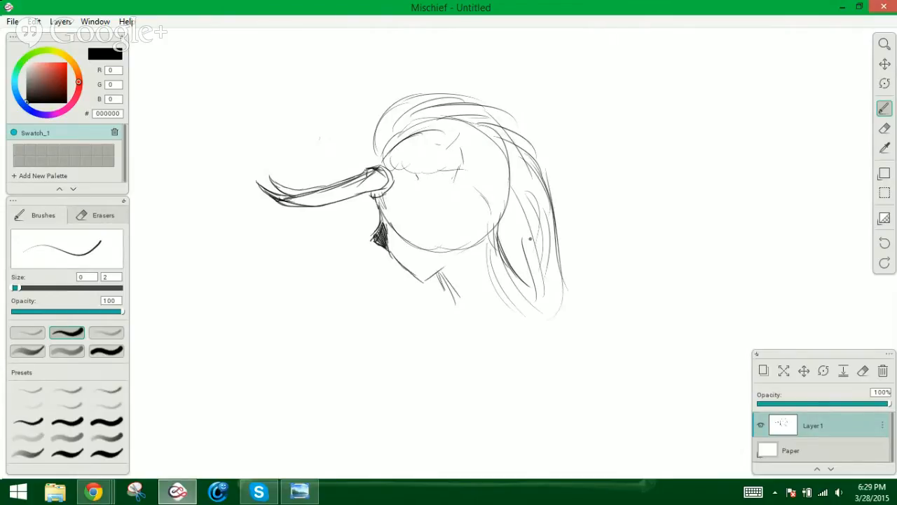
left_click_drag(529, 211, 541, 265)
Add curved strands inside the hair across the crown and along the forehead above the horn
mouse_move(467, 161)
left_mouse_down()
mouse_move(527, 184)
mouse_move(510, 188)
left_mouse_up()
left_click_drag(429, 149, 464, 130)
left_click_drag(457, 147, 489, 151)
left_click_drag(397, 146, 407, 113)
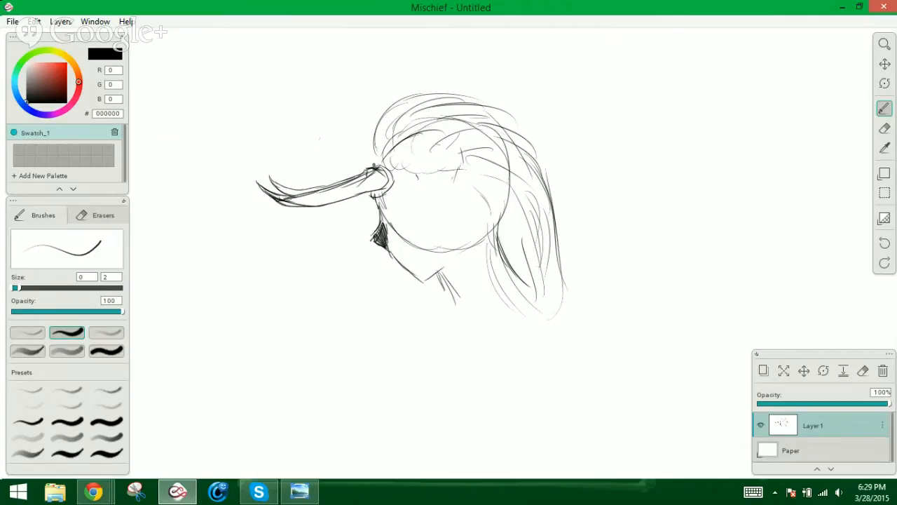
mouse_move(374, 163)
left_mouse_down()
mouse_move(365, 132)
mouse_move(382, 110)
left_mouse_up()
left_click_drag(377, 149, 374, 132)
mouse_move(379, 166)
left_mouse_down()
mouse_move(370, 140)
mouse_move(385, 118)
mouse_move(392, 165)
left_mouse_up()
Hatch the hair over the crown with steep strokes from the top outline down to the hairline
mouse_move(449, 98)
left_mouse_down()
mouse_move(406, 172)
mouse_move(438, 171)
left_mouse_up()
left_click_drag(481, 96, 456, 171)
left_click_drag(489, 107, 478, 176)
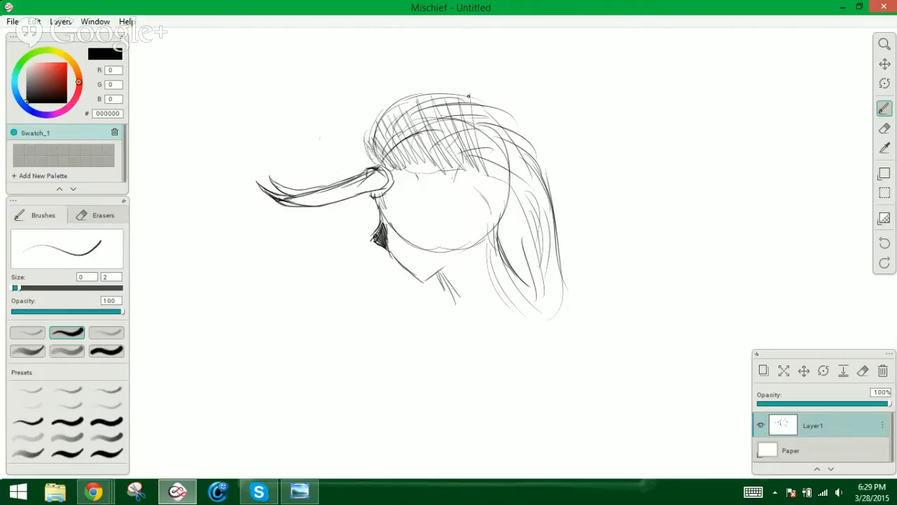
left_click_drag(468, 95, 475, 159)
left_click_drag(485, 120, 480, 199)
left_click_drag(478, 150, 473, 198)
left_click_drag(481, 92, 485, 184)
Hatch the hair behind the head with long downward strokes ending below the neck
left_click_drag(489, 119, 490, 208)
mouse_move(491, 146)
left_mouse_down()
mouse_move(499, 249)
mouse_move(513, 261)
left_mouse_up()
mouse_move(500, 176)
left_mouse_down()
mouse_move(520, 281)
mouse_move(505, 284)
left_mouse_up()
mouse_move(511, 183)
left_mouse_down()
mouse_move(507, 256)
mouse_move(531, 200)
mouse_move(535, 311)
left_mouse_up()
left_click_drag(521, 220, 541, 301)
left_click_drag(554, 245, 558, 321)
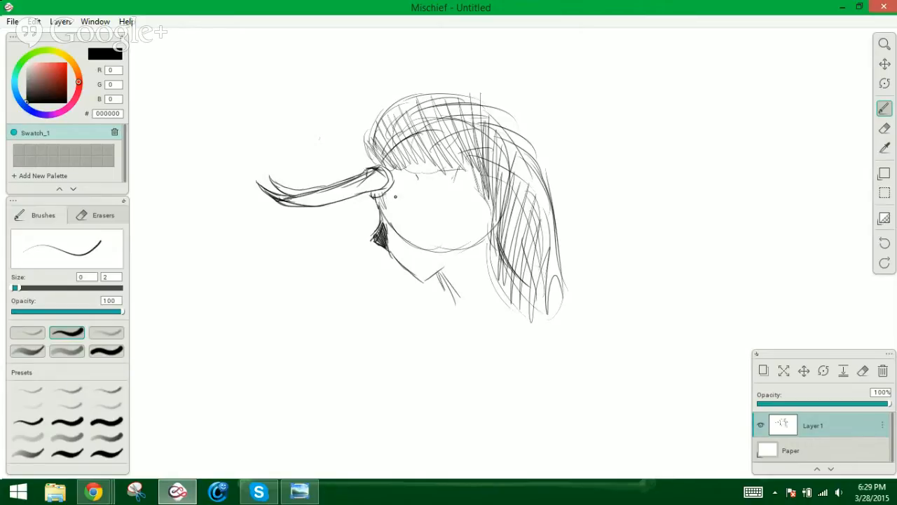
Sketch short strokes on the face below the hairline and bring up the minotaur description in Skype
left_click_drag(388, 210, 408, 199)
mouse_move(440, 193)
left_mouse_down()
mouse_move(452, 181)
mouse_move(463, 186)
left_mouse_up()
left_click(259, 492)
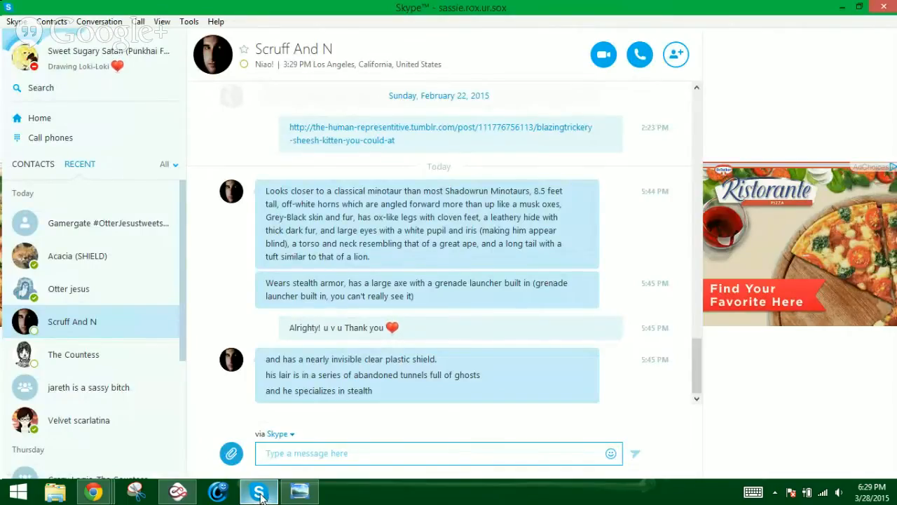
Return to the Mischief canvas and sketch the ear with its inner folds on the side of the head
left_click(260, 493)
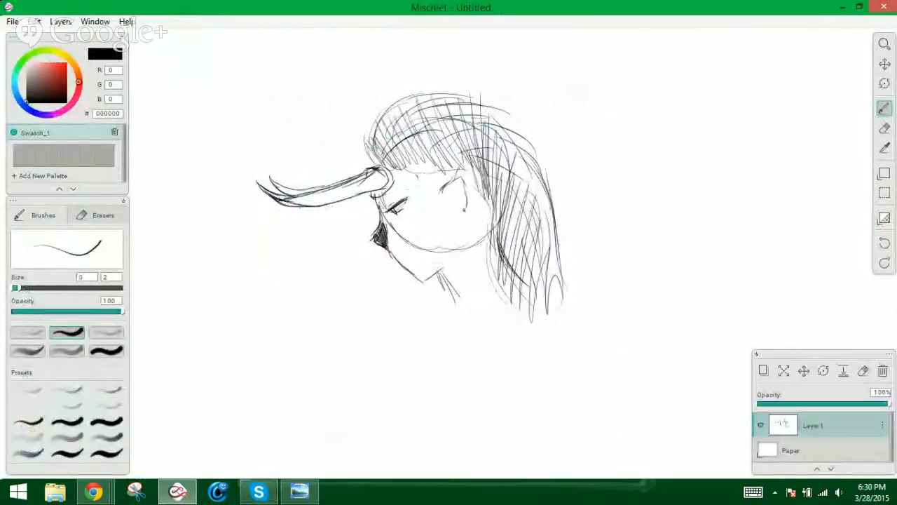
mouse_move(463, 209)
left_mouse_down()
mouse_move(462, 220)
mouse_move(452, 219)
mouse_move(464, 204)
mouse_move(454, 217)
mouse_move(441, 199)
mouse_move(453, 205)
mouse_move(455, 190)
mouse_move(456, 215)
left_mouse_up()
mouse_move(464, 184)
left_mouse_down()
mouse_move(465, 205)
mouse_move(441, 188)
left_mouse_up()
left_click(436, 198)
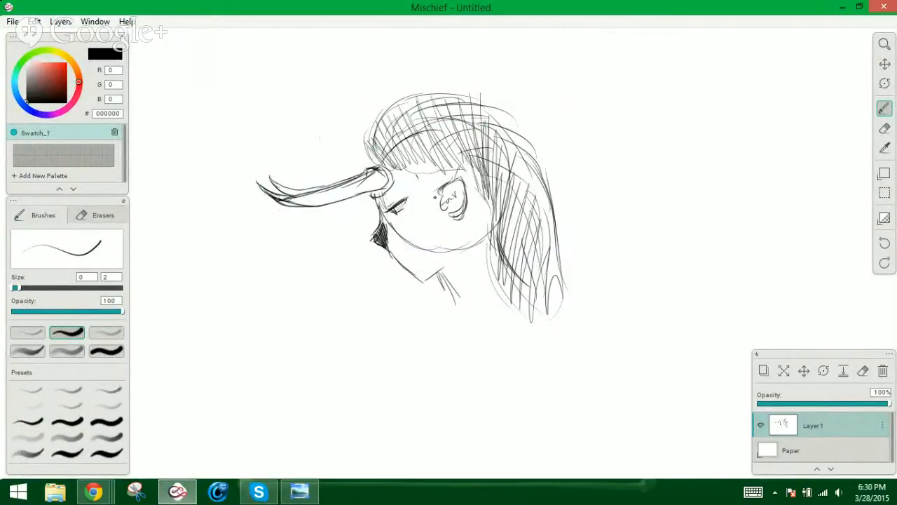
Add short, rough fur strokes below the ear and along the muzzle, chin and jaw
left_click_drag(463, 241, 456, 248)
left_click(452, 227)
mouse_move(380, 239)
left_mouse_down()
mouse_move(394, 263)
mouse_move(405, 256)
mouse_move(407, 272)
mouse_move(406, 263)
left_mouse_up()
mouse_move(405, 269)
left_mouse_down()
mouse_move(429, 285)
mouse_move(465, 241)
left_mouse_up()
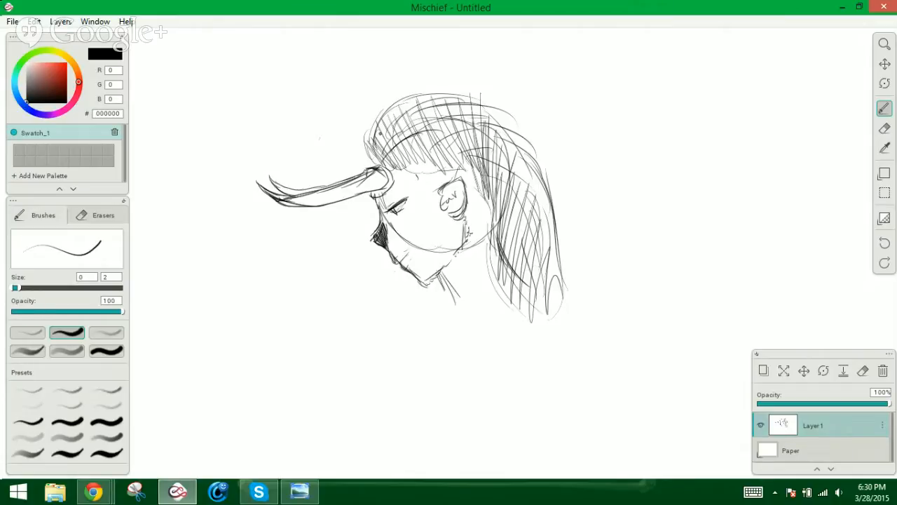
Add strokes down the front of the face below the horn and curved hair strands behind the ear
left_click_drag(370, 192, 374, 247)
left_click_drag(457, 171, 473, 170)
mouse_move(459, 178)
left_mouse_down()
mouse_move(489, 203)
mouse_move(494, 221)
left_mouse_up()
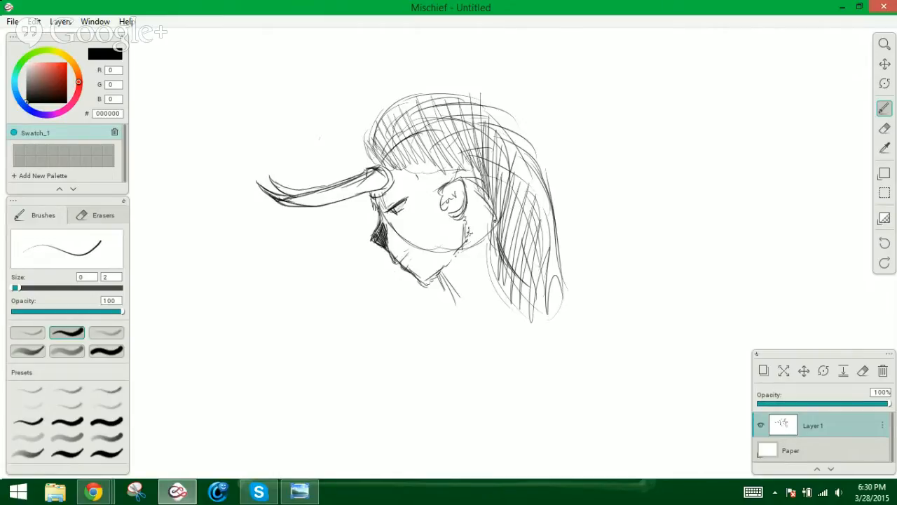
Thicken the hair with short strokes at the front edge above the horn and long diagonal strands down the back
left_click_drag(370, 148, 365, 165)
left_click_drag(369, 144, 362, 164)
mouse_move(381, 120)
left_mouse_down()
mouse_move(364, 161)
mouse_move(365, 145)
left_mouse_up()
mouse_move(536, 136)
left_mouse_down()
mouse_move(494, 226)
mouse_move(503, 222)
left_mouse_up()
left_click_drag(543, 158, 522, 198)
left_click_drag(552, 183, 536, 228)
left_click_drag(550, 199, 534, 239)
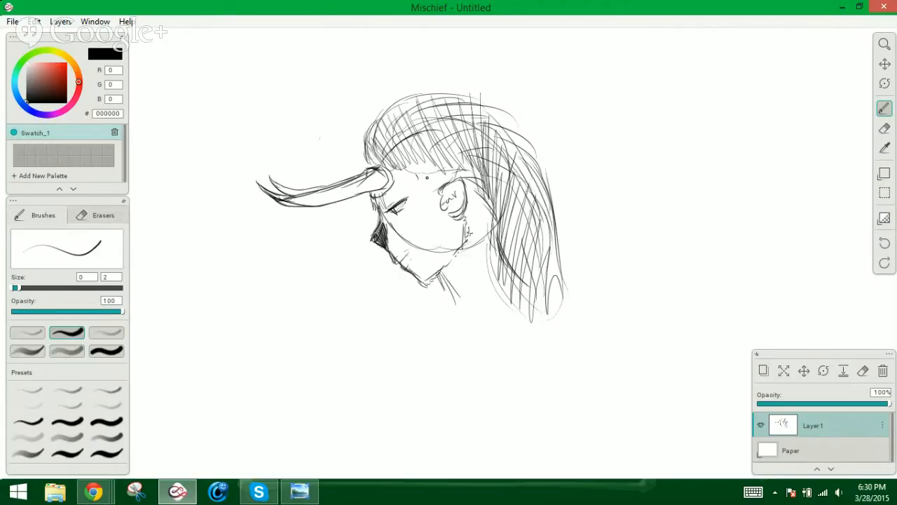
Shade from behind the ear down the jaw to the front of the neck, and round out the nose
left_click_drag(468, 221, 468, 242)
mouse_move(469, 202)
left_mouse_down()
mouse_move(470, 243)
mouse_move(475, 236)
mouse_move(441, 279)
left_mouse_up()
mouse_move(465, 245)
left_mouse_down()
mouse_move(444, 283)
mouse_move(452, 283)
mouse_move(436, 293)
mouse_move(443, 307)
left_mouse_up()
left_click_drag(455, 301, 443, 312)
left_click_drag(443, 283, 437, 315)
left_click_drag(448, 298, 437, 314)
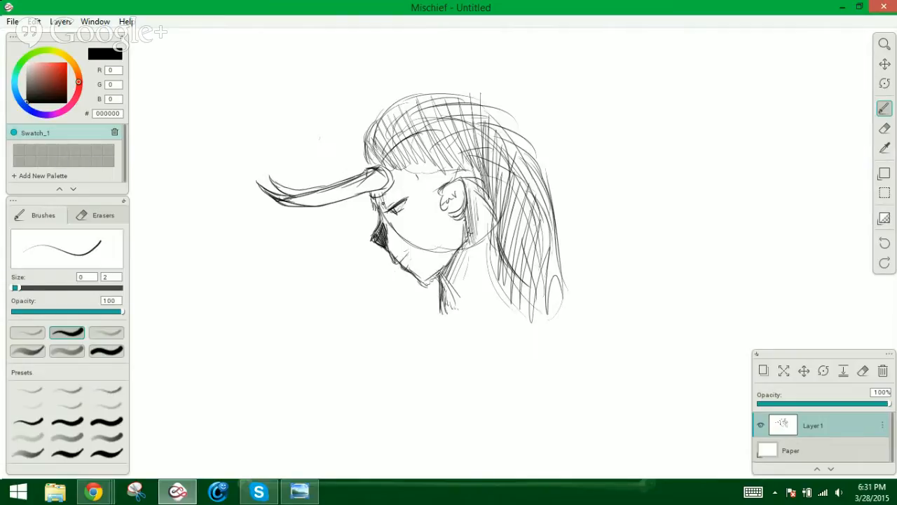
mouse_move(384, 208)
left_mouse_down()
mouse_move(368, 247)
mouse_move(391, 261)
left_mouse_up()
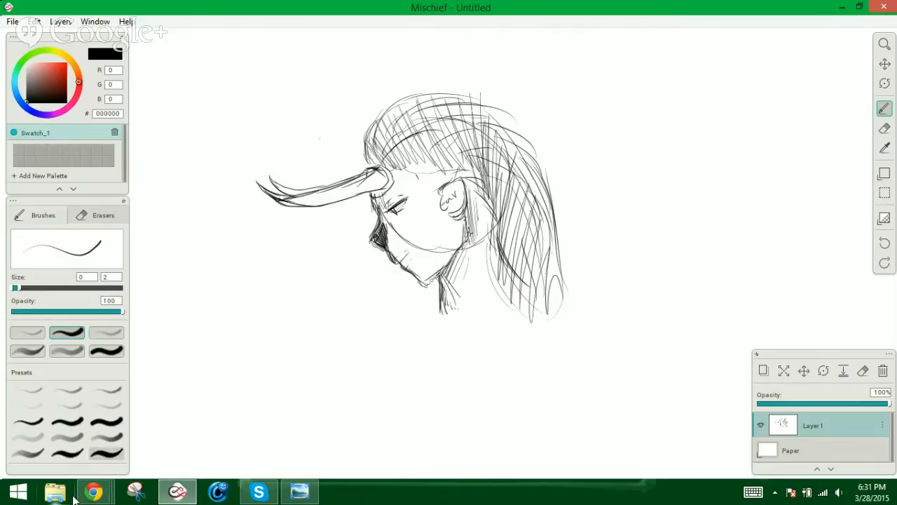
Review the muskox image results in Chrome and the minotaur description in Skype, and return to the Mischief canvas
mouse_move(93, 491)
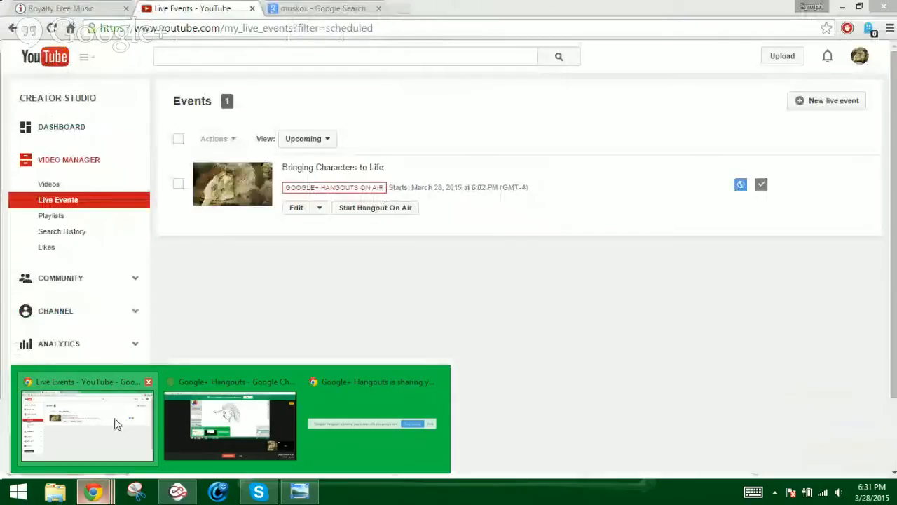
left_click(117, 424)
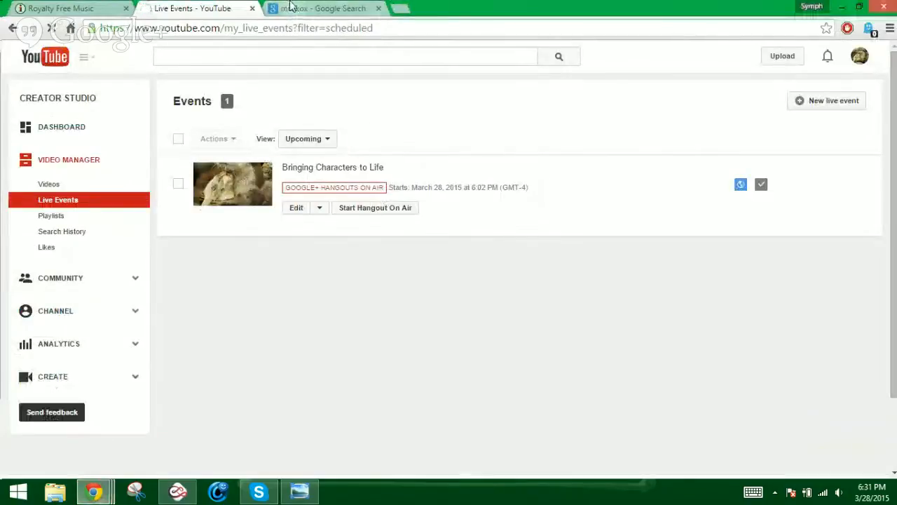
key("ctrl+Tab")
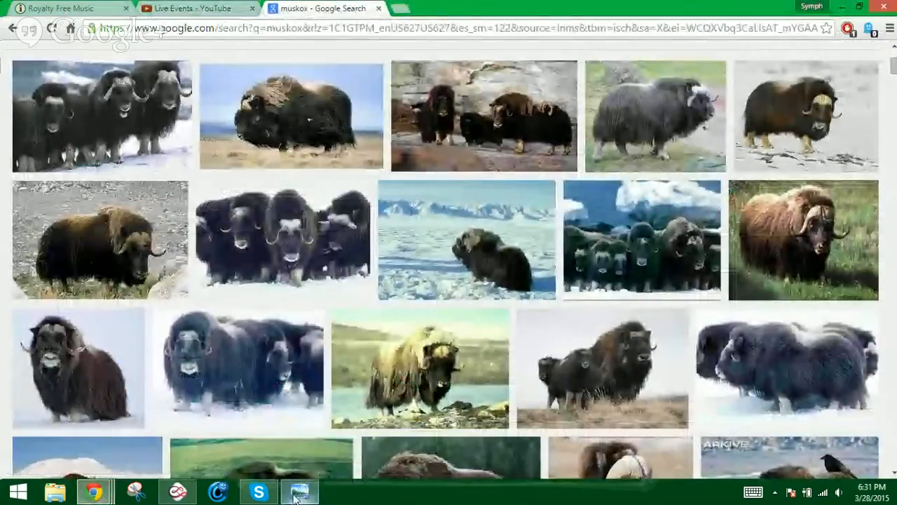
left_click(258, 491)
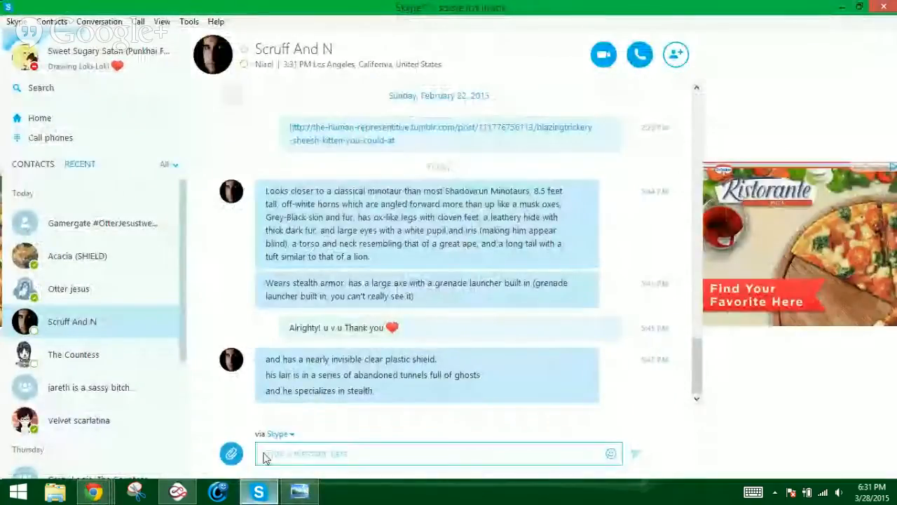
left_click(177, 491)
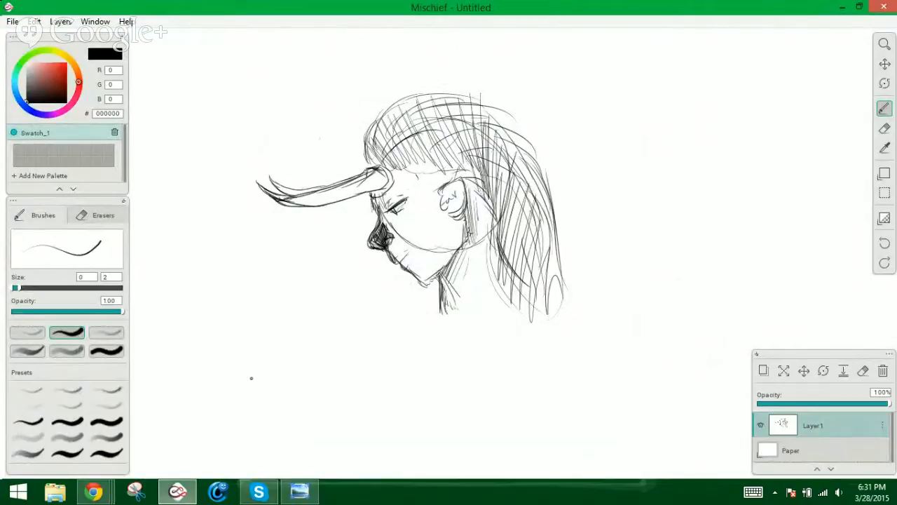
mouse_move(93, 491)
left_click(110, 419)
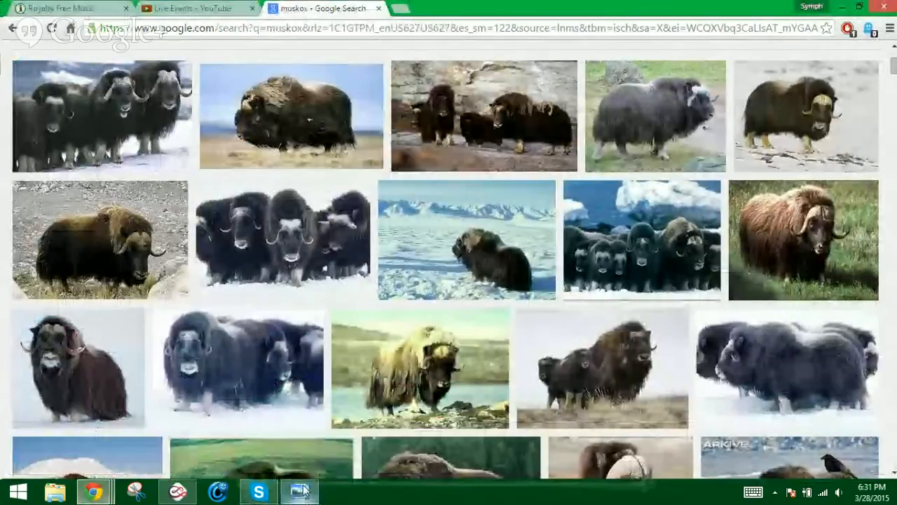
mouse_move(302, 491)
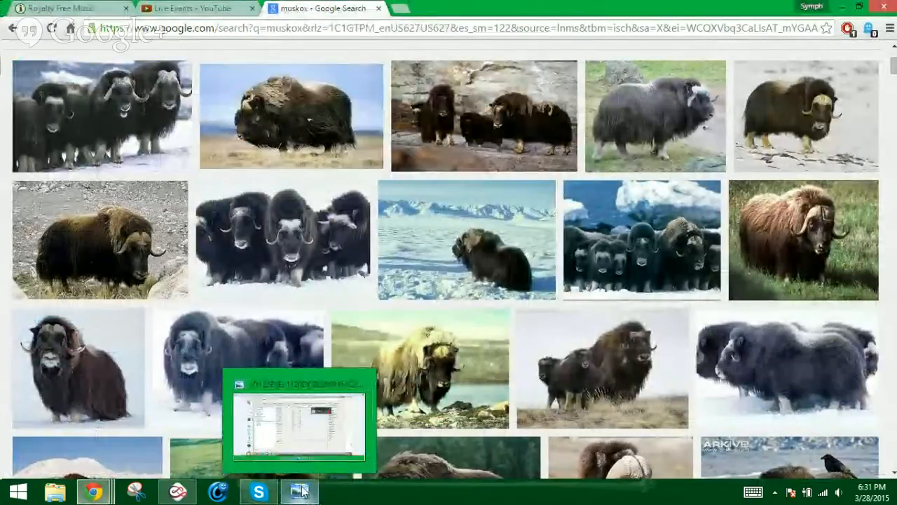
left_click(300, 491)
left_click(259, 491)
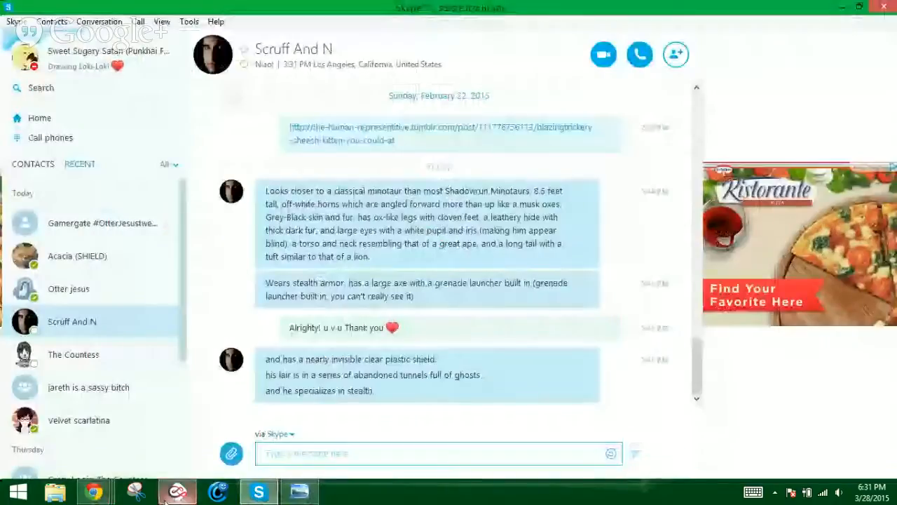
left_click(169, 498)
Erase the forward-pointing horn and redraw it lower, curving forward from a rounded base on the brow
left_click(885, 128)
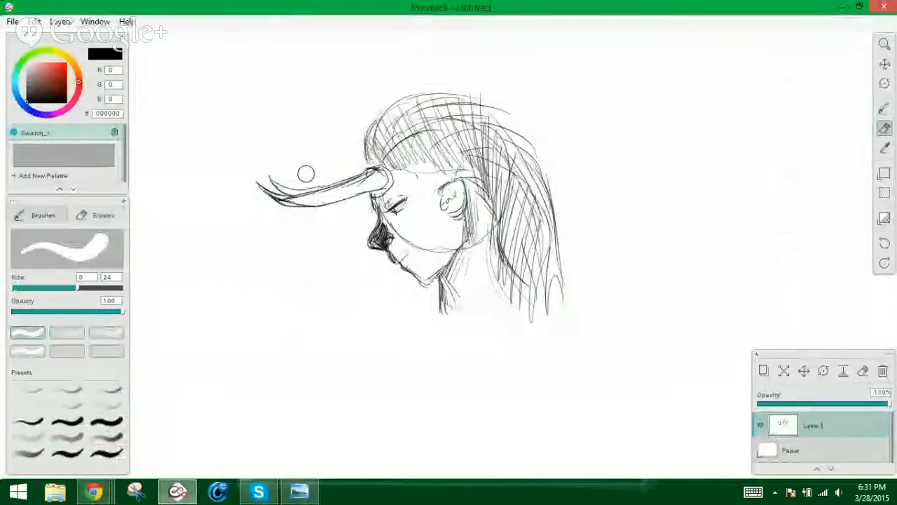
mouse_move(305, 174)
left_mouse_down()
mouse_move(264, 178)
mouse_move(282, 170)
mouse_move(364, 189)
mouse_move(410, 155)
mouse_move(406, 173)
mouse_move(371, 205)
mouse_move(279, 223)
mouse_move(321, 229)
mouse_move(358, 220)
left_mouse_up()
left_click(884, 108)
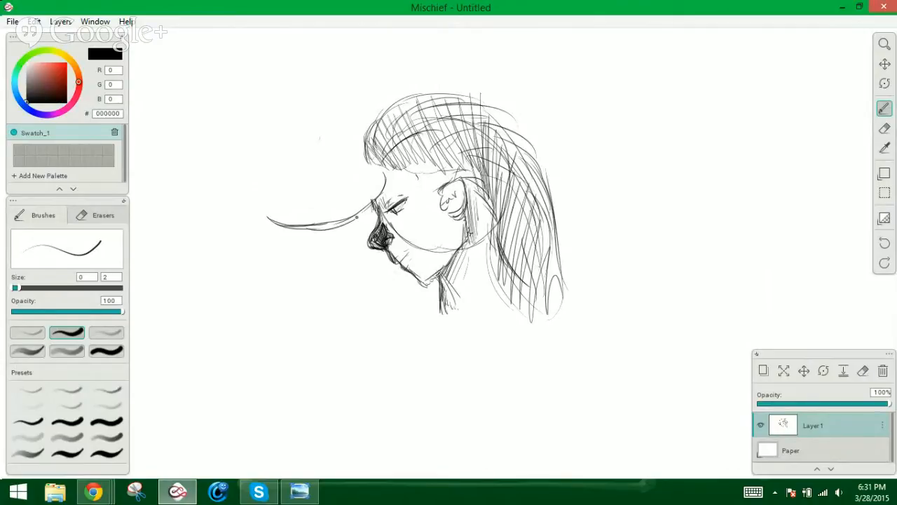
left_click_drag(269, 219, 372, 212)
left_click_drag(321, 228, 399, 203)
mouse_move(384, 172)
left_mouse_down()
mouse_move(411, 185)
mouse_move(365, 167)
mouse_move(365, 197)
mouse_move(405, 183)
left_mouse_up()
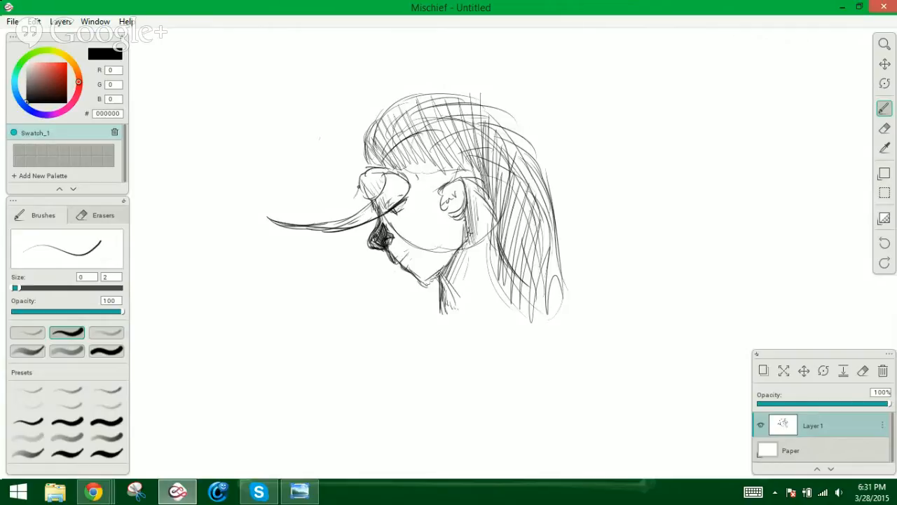
mouse_move(358, 199)
left_mouse_down()
mouse_move(313, 213)
mouse_move(283, 200)
mouse_move(303, 216)
mouse_move(341, 214)
mouse_move(362, 198)
left_mouse_up()
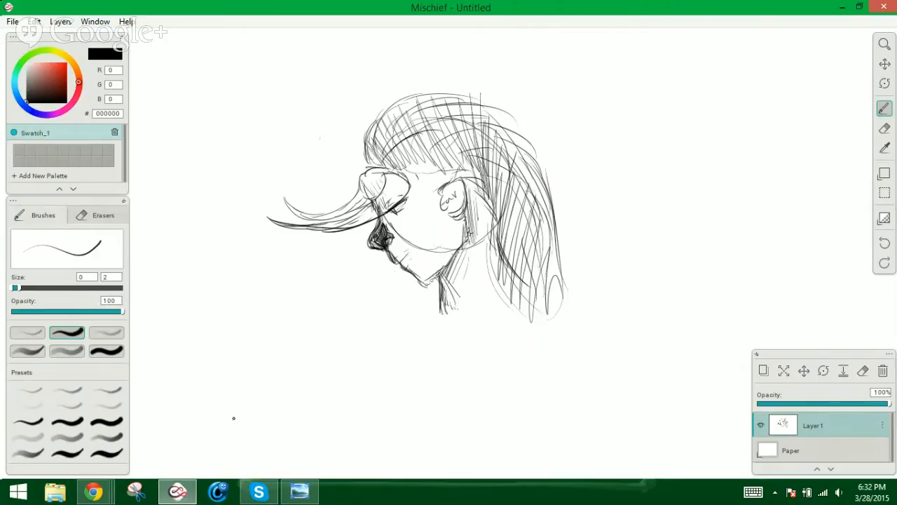
Check the muskox images in Chrome and redraw the horn in Mischief with a thicker, rounder base and short hair strokes above it
left_click(93, 490)
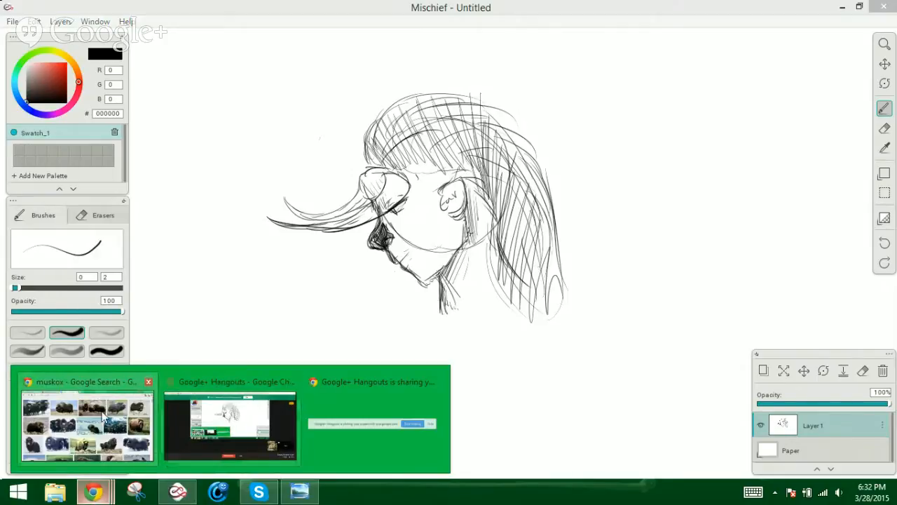
left_click(103, 417)
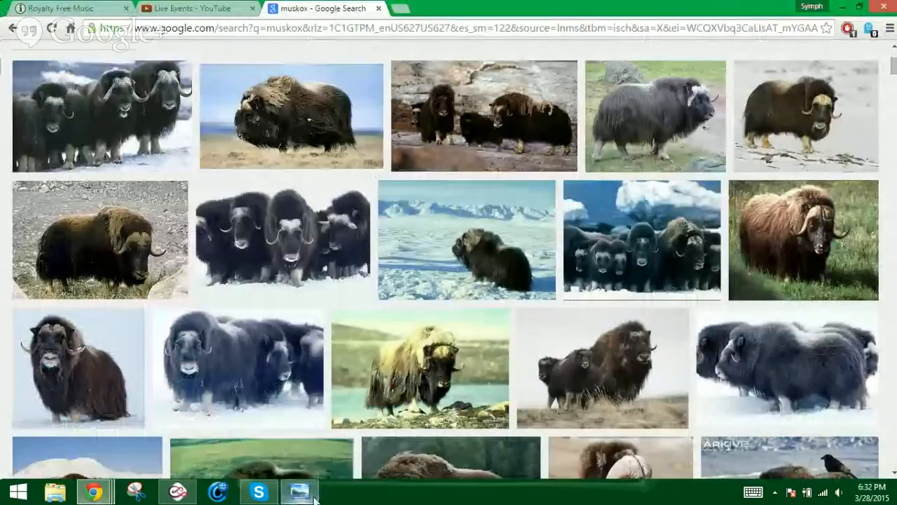
left_click(177, 490)
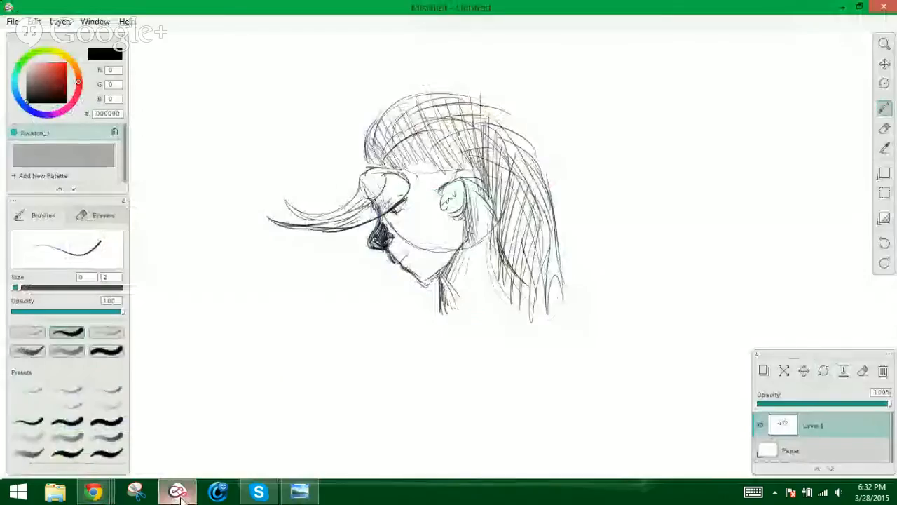
left_click(884, 129)
mouse_move(316, 202)
left_mouse_down()
mouse_move(307, 200)
mouse_move(305, 212)
mouse_move(325, 198)
mouse_move(350, 206)
mouse_move(377, 198)
mouse_move(382, 211)
mouse_move(405, 181)
mouse_move(354, 191)
mouse_move(398, 168)
mouse_move(420, 186)
mouse_move(408, 208)
mouse_move(370, 215)
mouse_move(296, 214)
mouse_move(277, 203)
mouse_move(305, 210)
left_mouse_up()
left_click(885, 109)
mouse_move(313, 210)
left_mouse_down()
mouse_move(383, 189)
mouse_move(366, 173)
mouse_move(330, 194)
mouse_move(286, 199)
mouse_move(314, 208)
mouse_move(359, 198)
mouse_move(281, 190)
mouse_move(330, 209)
mouse_move(369, 196)
left_mouse_up()
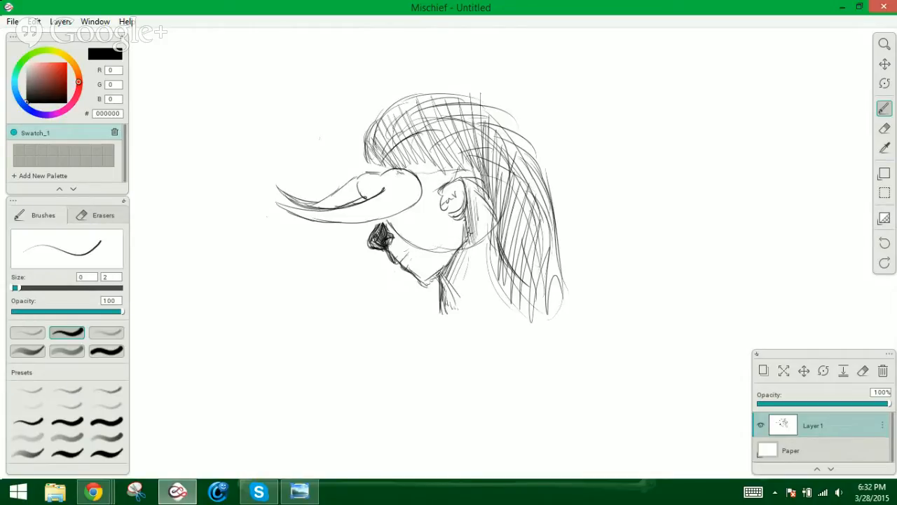
left_click_drag(367, 161, 371, 173)
left_click_drag(375, 168, 380, 171)
Select the horn and use Transform Selection to narrow it and shift it up and forward on the head
left_click(884, 193)
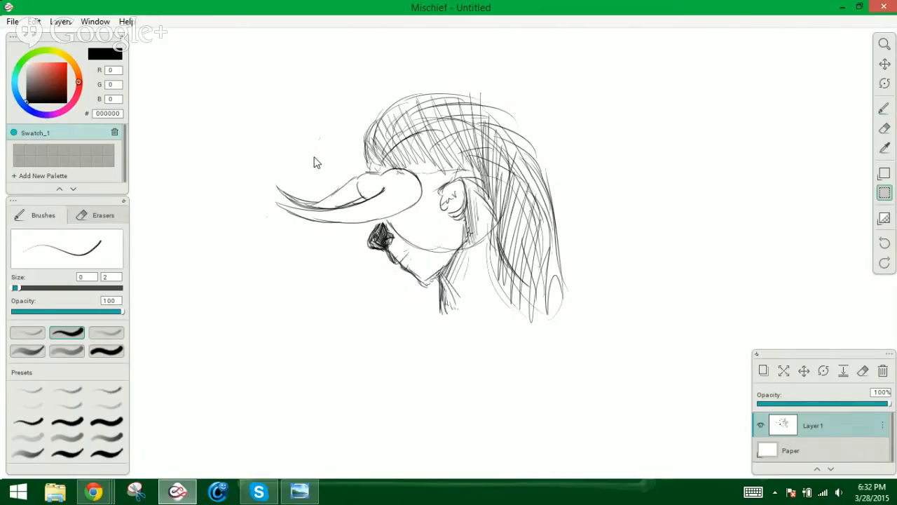
left_click_drag(265, 164, 431, 222)
left_click(33, 21)
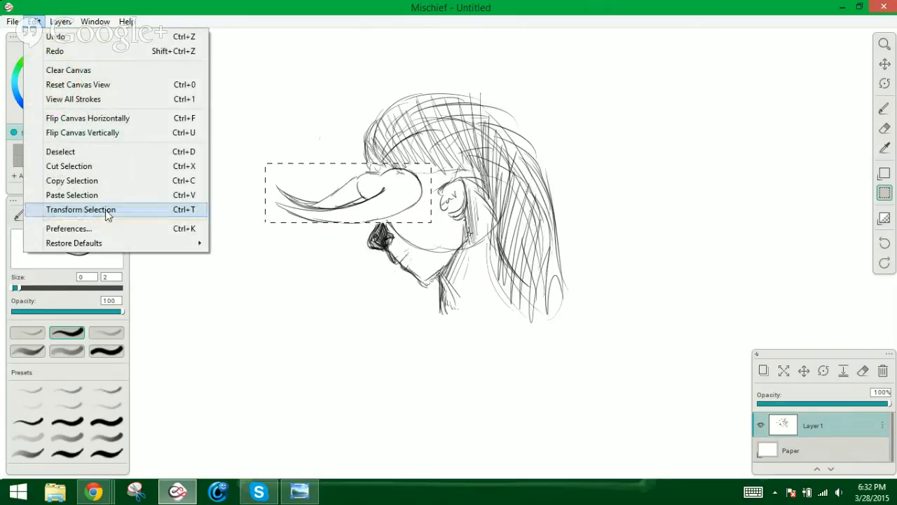
left_click(84, 208)
left_click_drag(430, 163, 422, 164)
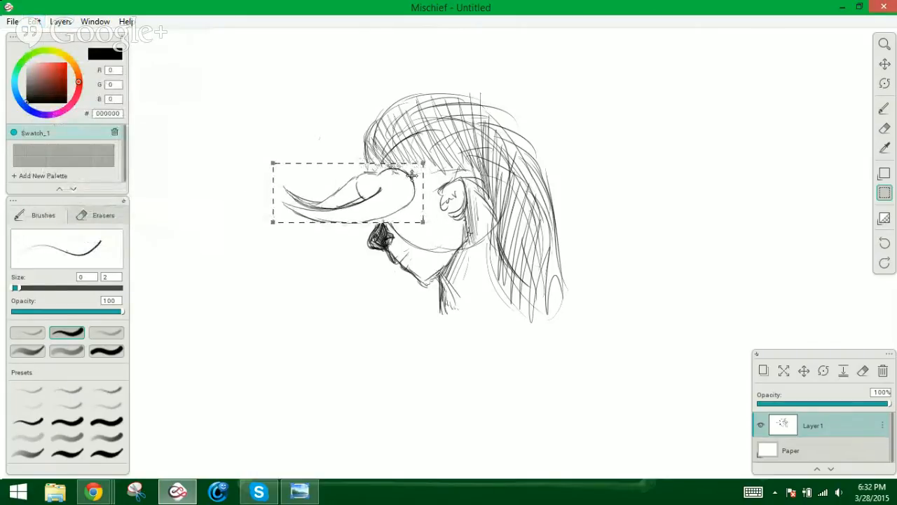
left_click_drag(386, 197, 376, 188)
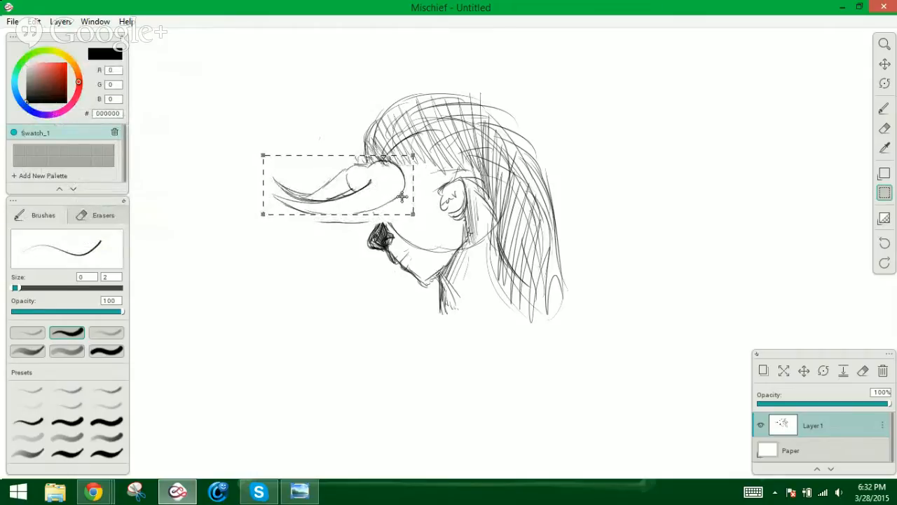
left_click(885, 108)
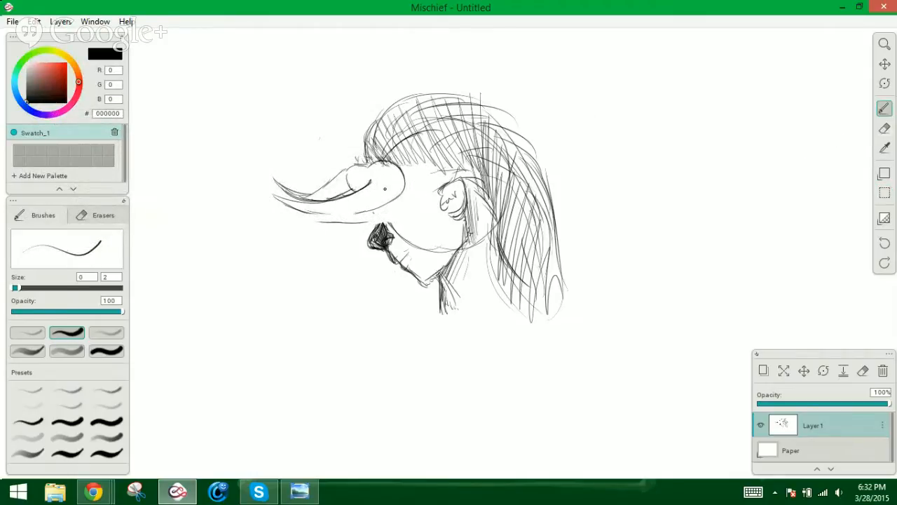
Erase the horn's lower edge and redraw it as a larger horn sweeping past the nose from a wide curved base
left_click_drag(374, 213, 375, 226)
left_click(884, 128)
mouse_move(287, 220)
left_mouse_down()
mouse_move(338, 216)
mouse_move(373, 190)
mouse_move(340, 205)
mouse_move(401, 192)
mouse_move(438, 168)
mouse_move(426, 208)
mouse_move(394, 237)
mouse_move(299, 249)
mouse_move(269, 228)
mouse_move(353, 234)
mouse_move(392, 205)
left_mouse_up()
left_click(884, 109)
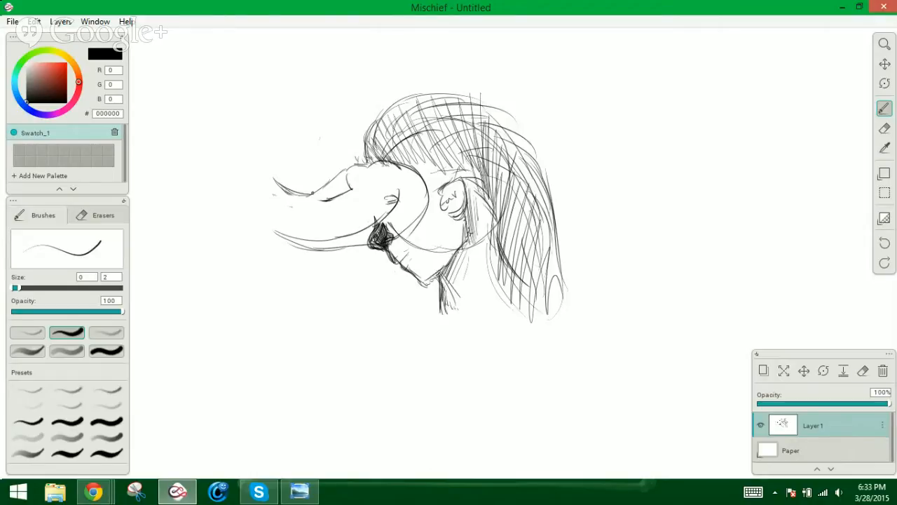
Sketch the far horn pointing forward from the brow, with dark shading strokes at its base
mouse_move(350, 169)
left_mouse_down()
mouse_move(300, 205)
mouse_move(283, 210)
mouse_move(289, 202)
mouse_move(270, 206)
mouse_move(257, 195)
mouse_move(351, 203)
left_mouse_up()
mouse_move(281, 209)
left_mouse_down()
mouse_move(297, 214)
mouse_move(358, 199)
left_mouse_up()
left_click_drag(359, 162, 371, 205)
left_click_drag(352, 168, 366, 203)
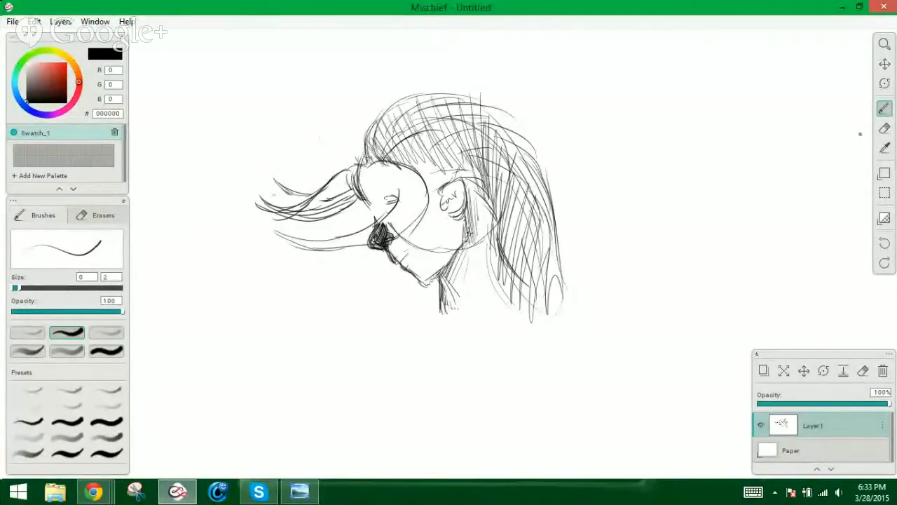
Erase the far horn and redraw it lower, curving down the brow and forward just above the near horn
left_click(885, 128)
mouse_move(259, 178)
left_mouse_down()
mouse_move(298, 203)
mouse_move(335, 188)
mouse_move(265, 205)
mouse_move(288, 187)
mouse_move(336, 169)
left_mouse_up()
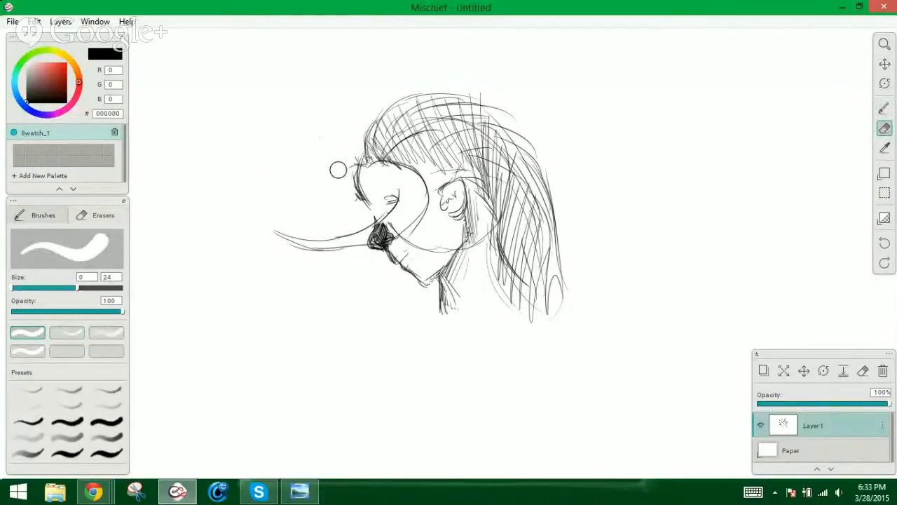
left_click(883, 108)
mouse_move(376, 200)
left_mouse_down()
mouse_move(368, 204)
mouse_move(380, 207)
left_mouse_up()
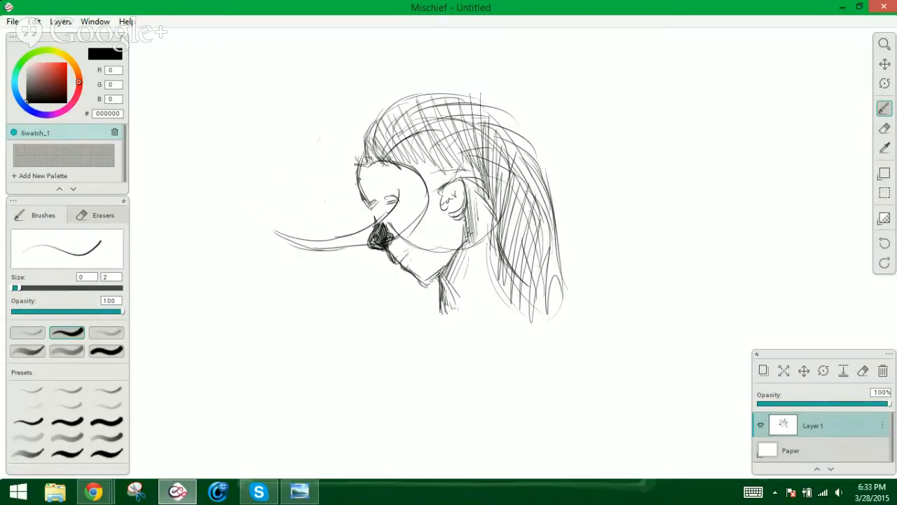
mouse_move(358, 168)
left_mouse_down()
mouse_move(341, 218)
mouse_move(346, 180)
mouse_move(335, 217)
mouse_move(298, 226)
mouse_move(324, 222)
mouse_move(272, 218)
mouse_move(345, 227)
mouse_move(366, 208)
left_mouse_up()
left_click_drag(373, 218, 365, 206)
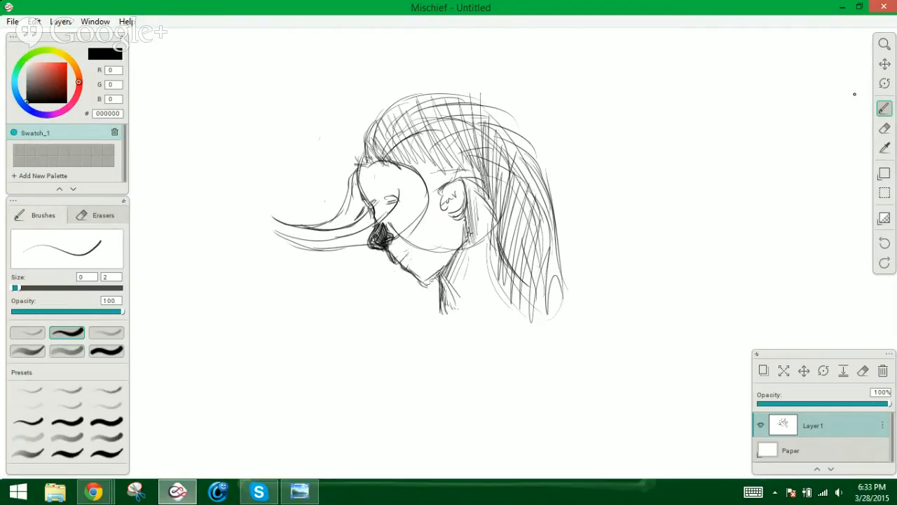
Erase the eye and forehead lines, then redraw the far horn's brow base, the near horn's curved base and the line around the eye
left_click(884, 129)
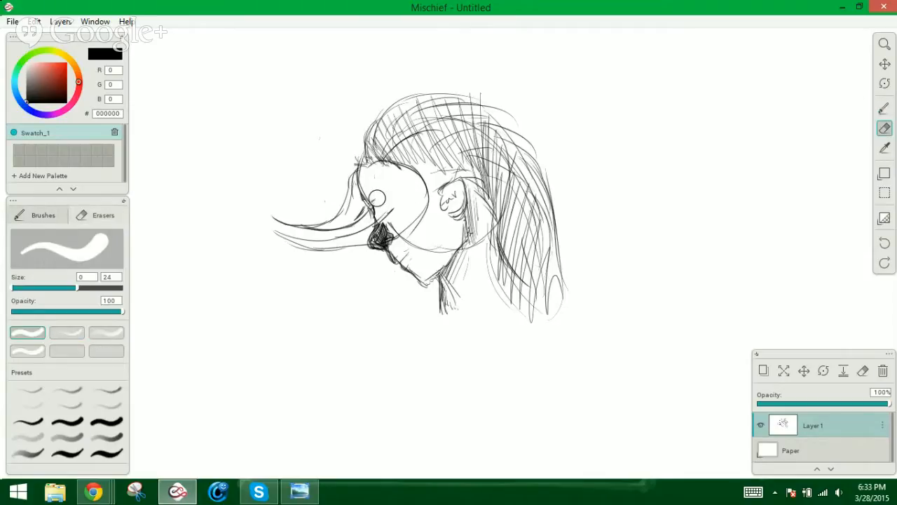
mouse_move(377, 197)
left_mouse_down()
mouse_move(403, 193)
mouse_move(380, 174)
mouse_move(389, 166)
mouse_move(372, 189)
left_mouse_up()
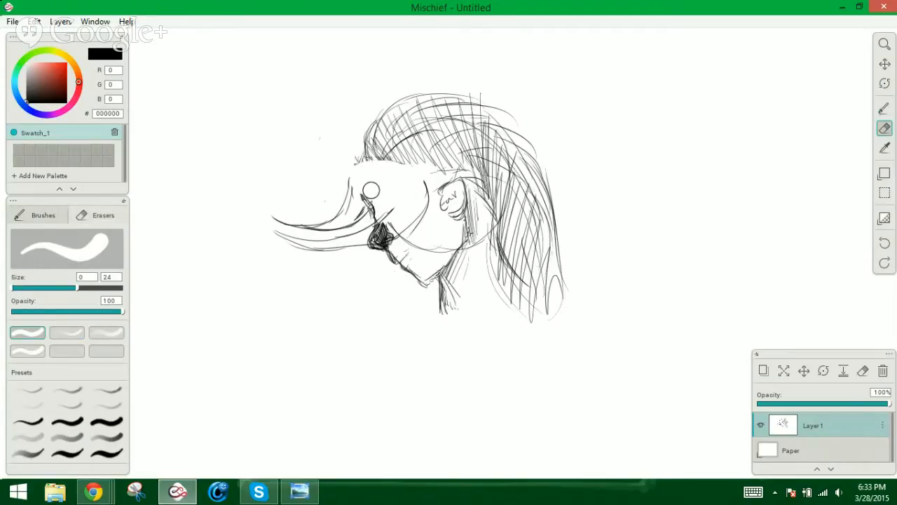
key("b")
mouse_move(426, 184)
left_mouse_down()
mouse_move(384, 151)
mouse_move(349, 162)
mouse_move(343, 181)
mouse_move(361, 206)
left_mouse_up()
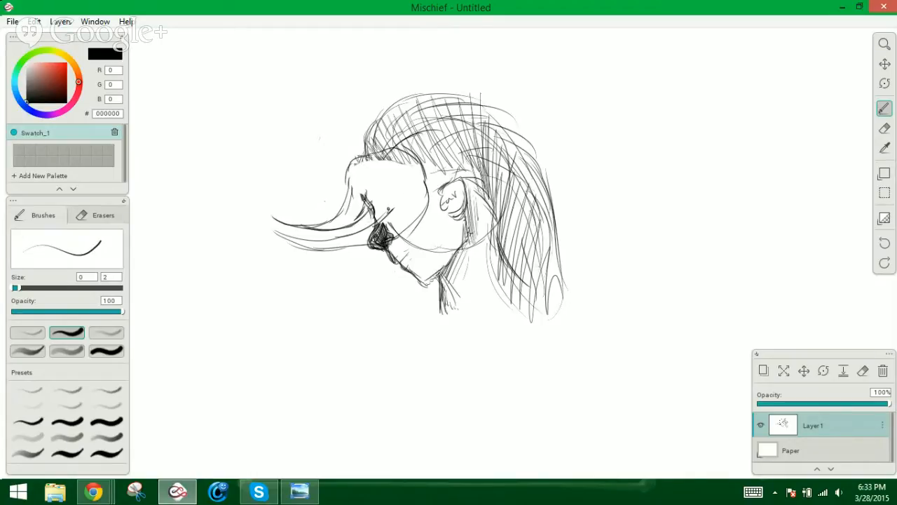
mouse_move(392, 180)
left_mouse_down()
mouse_move(388, 208)
mouse_move(370, 190)
mouse_move(361, 196)
mouse_move(366, 244)
left_mouse_up()
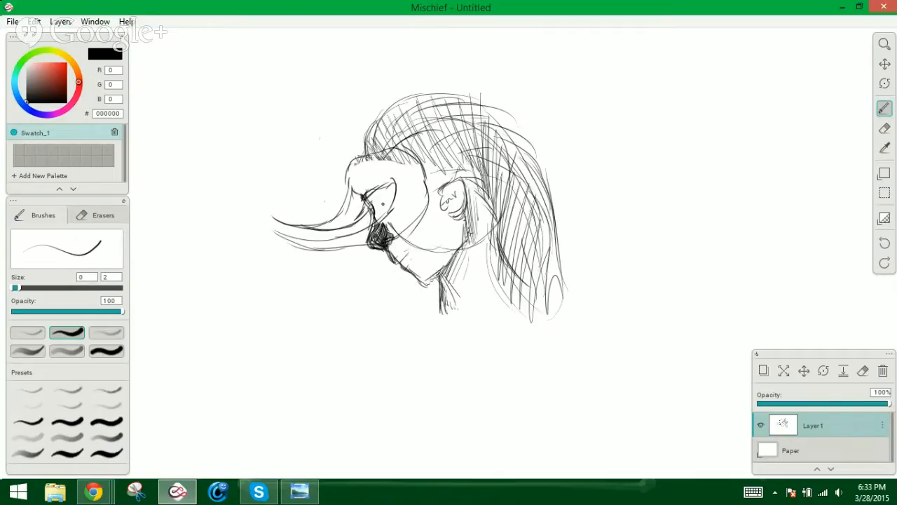
Sketch a narrow eye under a dark eyebrow behind the near horn and hatch short hair strokes over the forehead
mouse_move(93, 491)
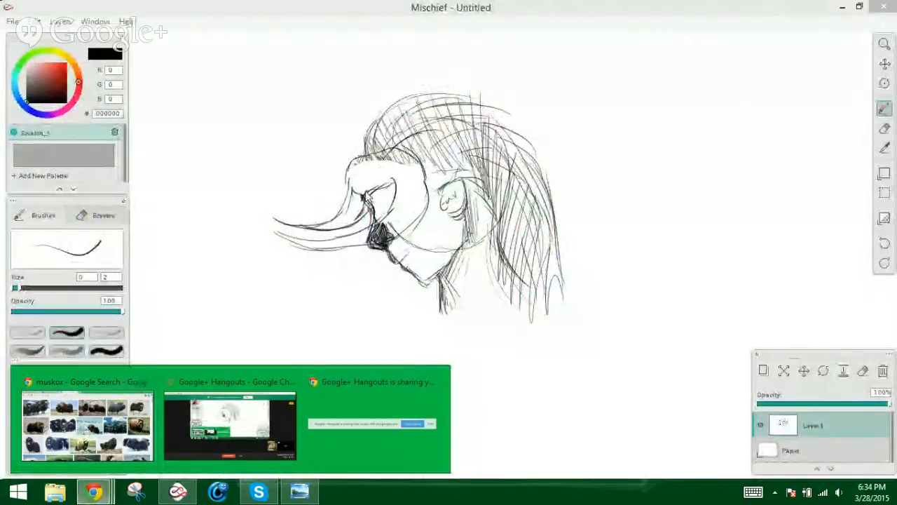
left_click(414, 304)
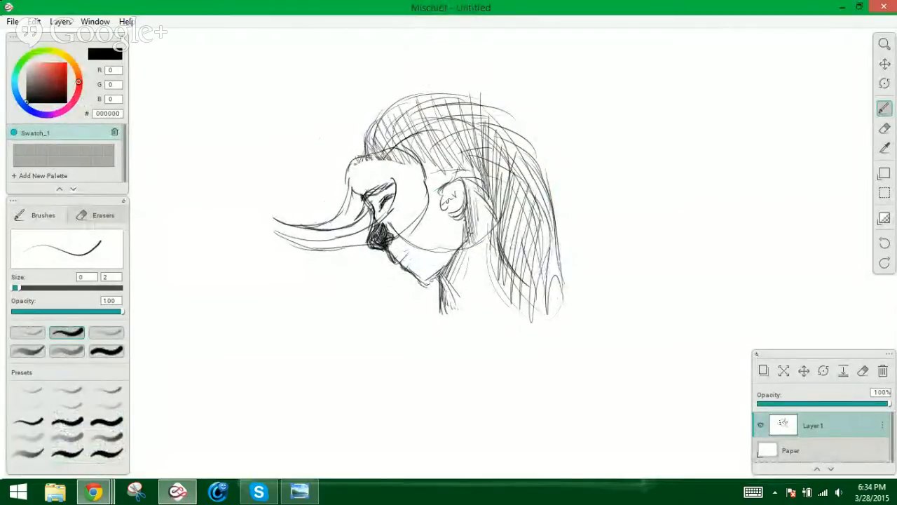
left_click_drag(380, 204, 389, 209)
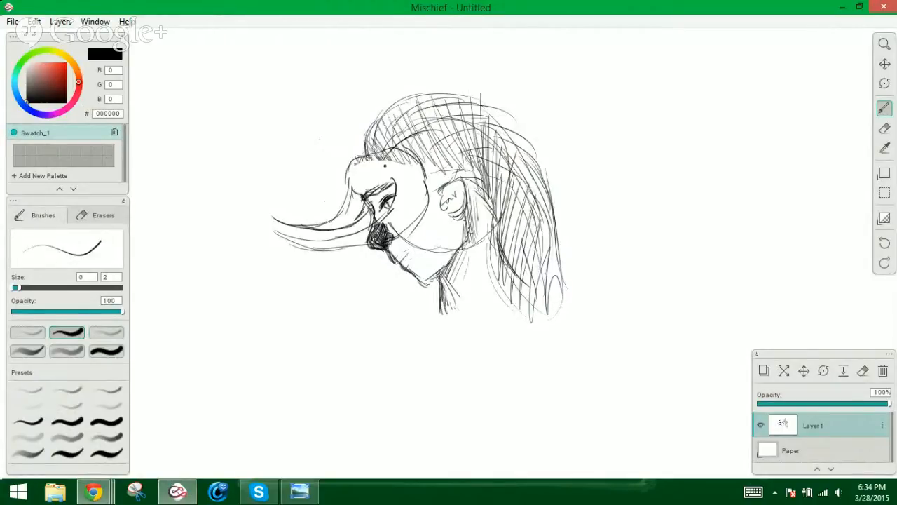
mouse_move(384, 170)
left_mouse_down()
mouse_move(396, 185)
mouse_move(383, 214)
left_mouse_up()
mouse_move(423, 169)
left_mouse_down()
mouse_move(426, 202)
mouse_move(412, 220)
left_mouse_up()
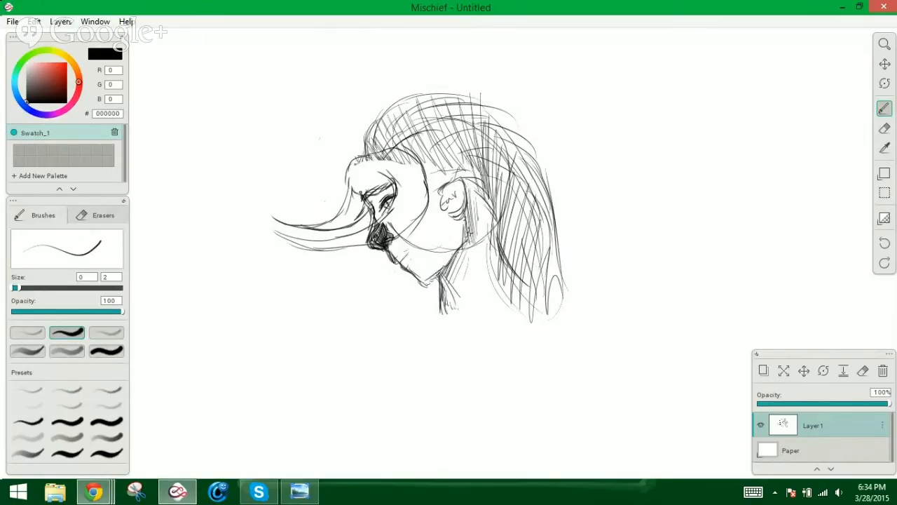
mouse_move(365, 173)
left_mouse_down()
mouse_move(361, 195)
mouse_move(380, 192)
mouse_move(354, 219)
left_mouse_up()
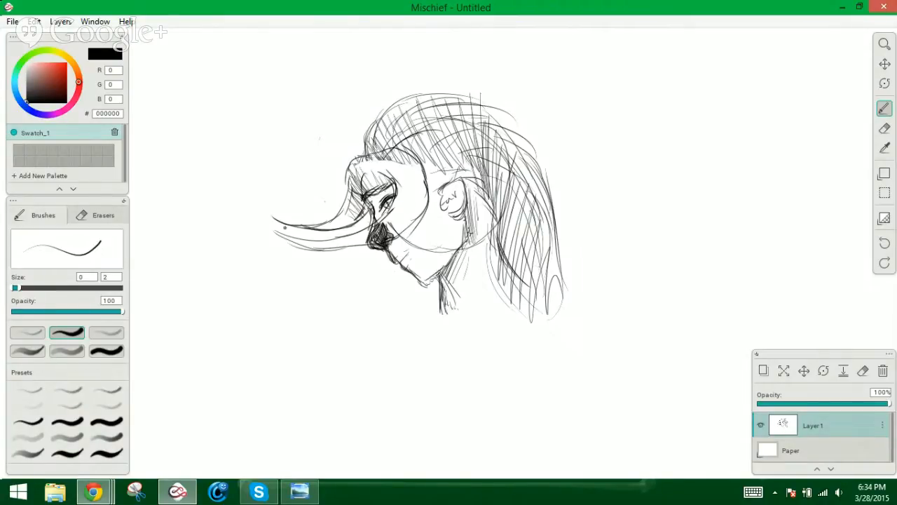
Strengthen the contours of both horns, erase the nose overlapping the near horn, and redraw the horn's lower edge toward the tip
mouse_move(270, 216)
left_mouse_down()
mouse_move(337, 231)
mouse_move(308, 233)
mouse_move(360, 232)
left_mouse_up()
left_click_drag(276, 231, 359, 243)
left_click_drag(306, 255, 373, 246)
mouse_move(346, 250)
left_mouse_down()
mouse_move(379, 228)
mouse_move(361, 244)
mouse_move(386, 233)
mouse_move(357, 245)
left_mouse_up()
key("e")
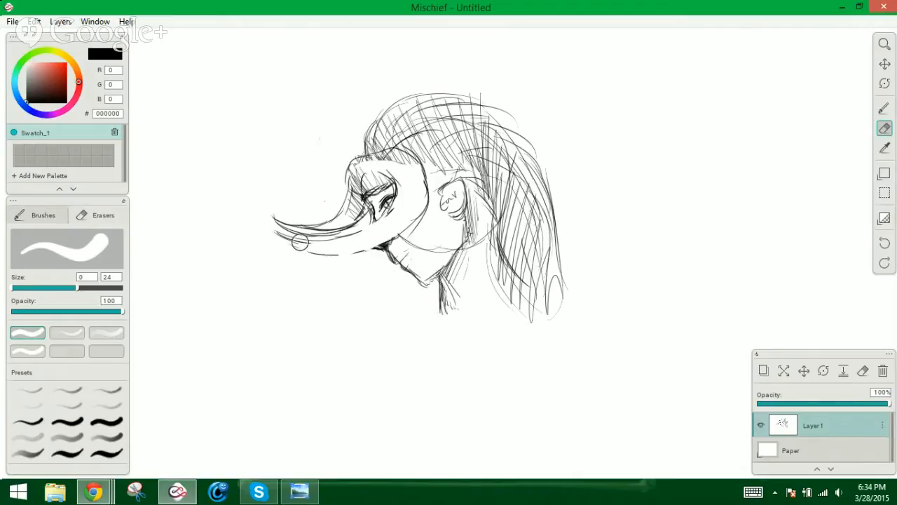
key("b")
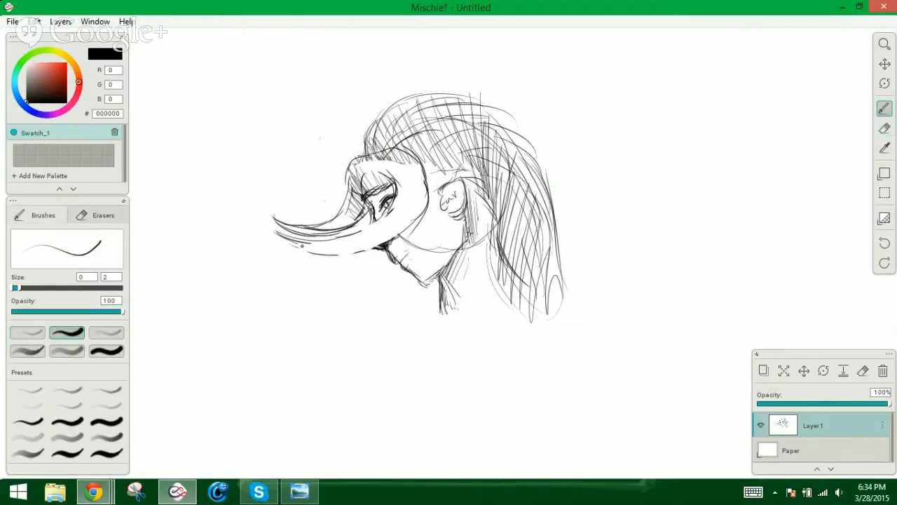
mouse_move(279, 236)
left_mouse_down()
mouse_move(370, 248)
mouse_move(379, 246)
mouse_move(392, 206)
left_mouse_up()
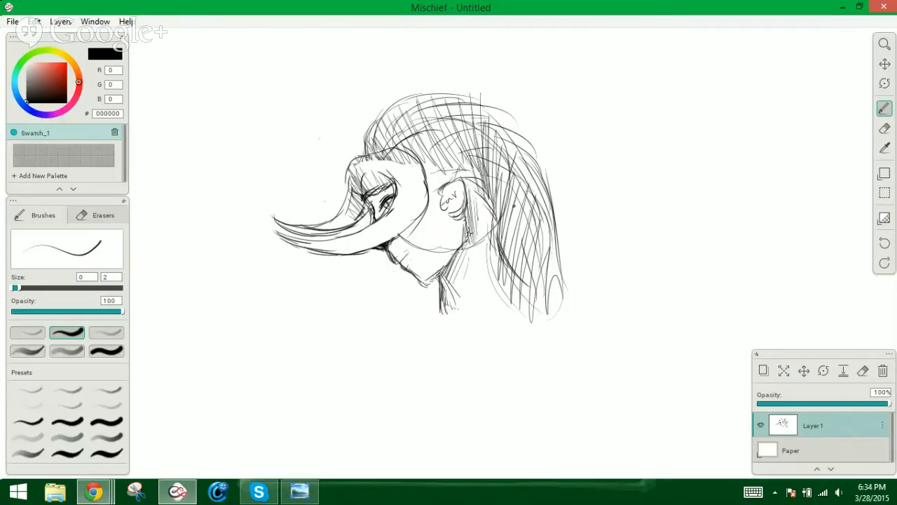
Check the muskox reference, erase the round ear and redraw it as a pointed, tufted ear at the hairline
mouse_move(93, 490)
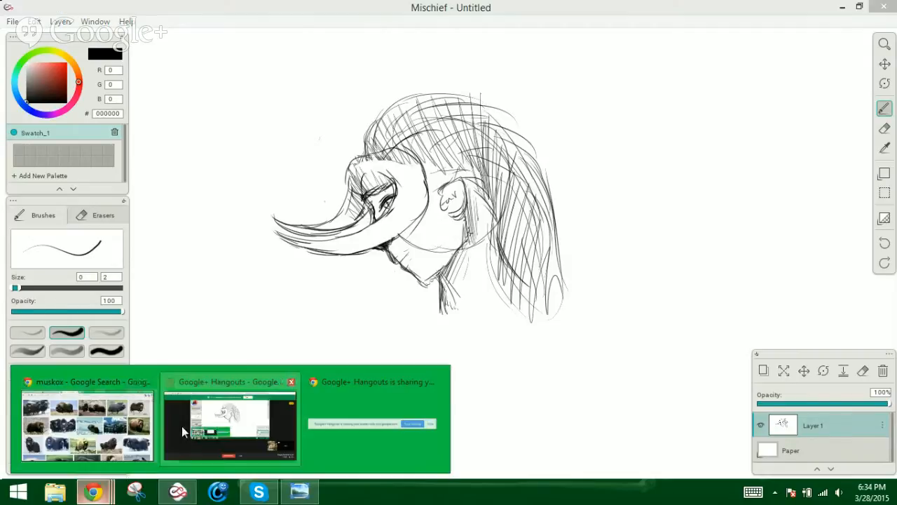
mouse_move(104, 427)
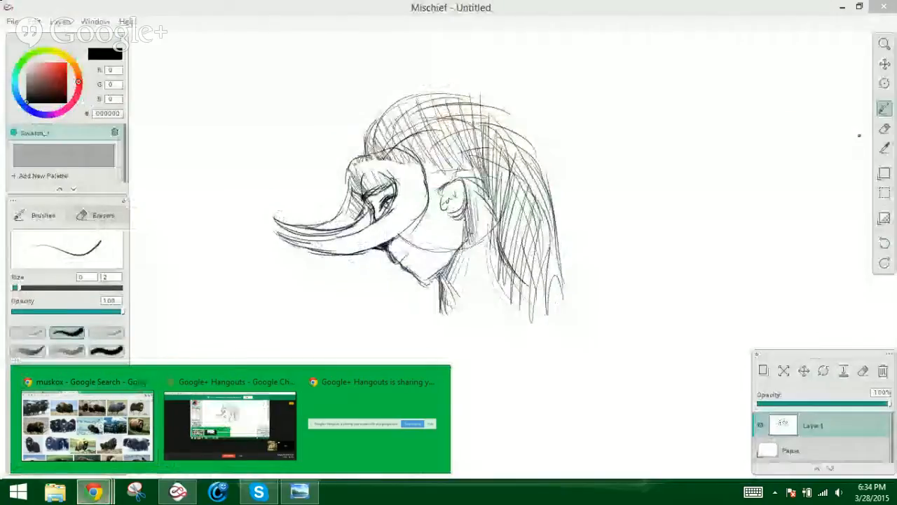
left_click(884, 128)
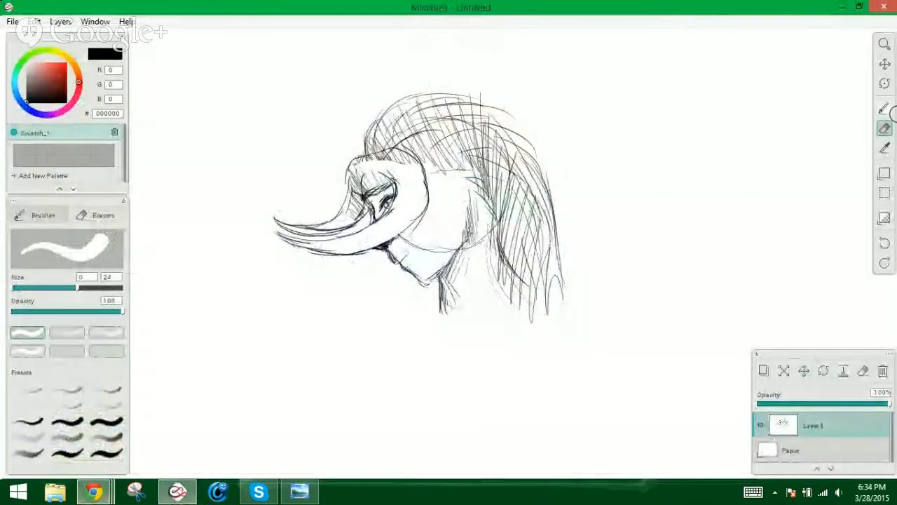
key("b")
mouse_move(440, 183)
left_mouse_down()
mouse_move(469, 173)
mouse_move(458, 218)
mouse_move(468, 178)
left_mouse_up()
left_click_drag(450, 192, 466, 178)
mouse_move(461, 187)
left_mouse_down()
mouse_move(469, 178)
mouse_move(461, 202)
left_mouse_up()
left_click_drag(457, 203, 458, 206)
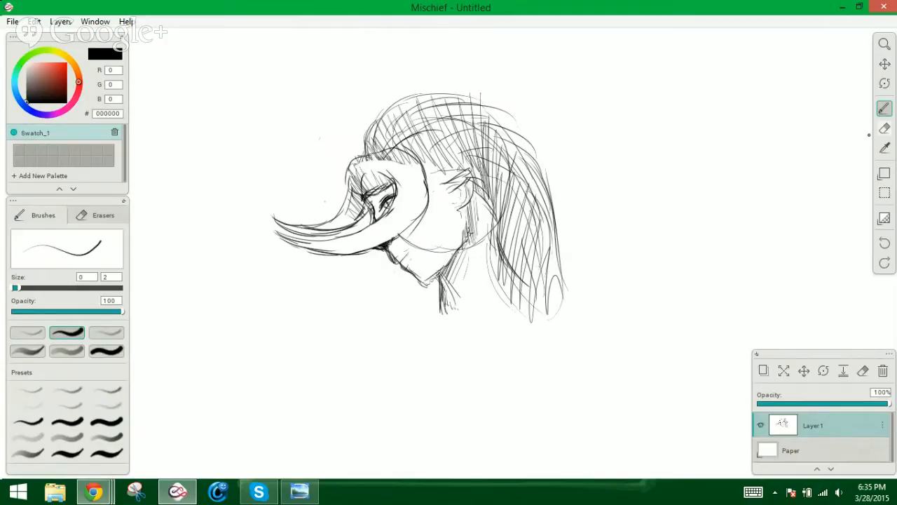
Start a front view beside the profile head with a tapered jaw outline and a broad shaded nose
left_click(885, 63)
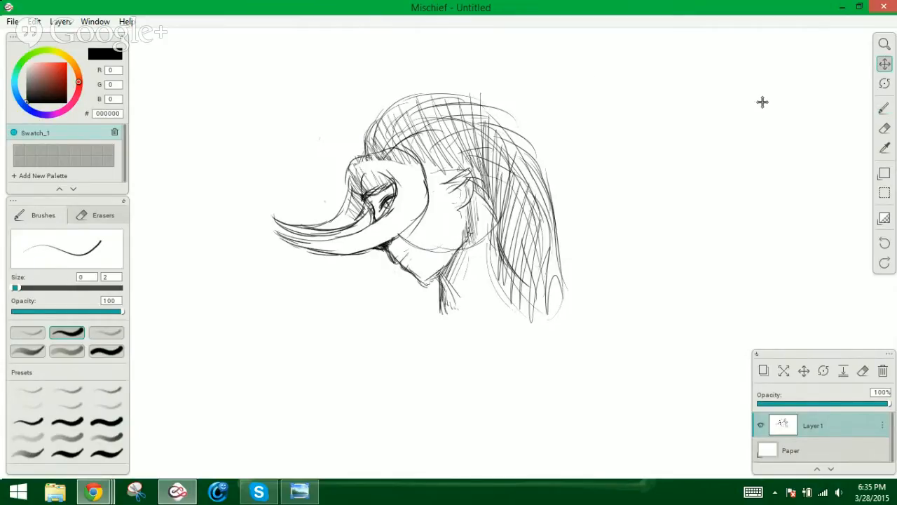
mouse_move(689, 146)
left_mouse_down()
mouse_move(543, 161)
mouse_move(566, 149)
mouse_move(553, 198)
mouse_move(588, 218)
mouse_move(639, 199)
mouse_move(656, 180)
mouse_move(661, 146)
left_mouse_up()
left_click(885, 109)
left_click_drag(651, 185, 661, 134)
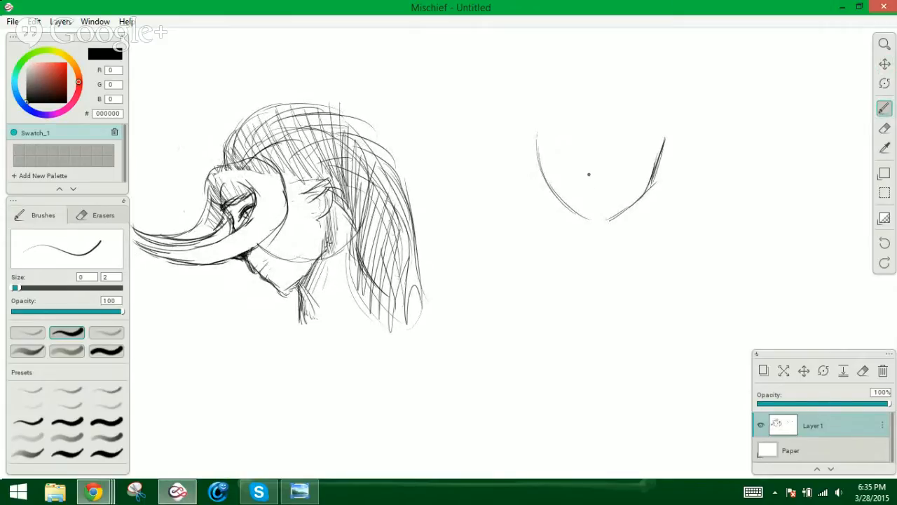
left_click_drag(582, 177, 589, 187)
mouse_move(599, 187)
left_mouse_down()
mouse_move(609, 189)
mouse_move(584, 173)
mouse_move(587, 191)
mouse_move(591, 175)
mouse_move(610, 180)
left_mouse_up()
mouse_move(606, 189)
left_mouse_down()
mouse_move(612, 184)
mouse_move(591, 170)
left_mouse_up()
Add a dark tuft and short hair strokes along the profile head's neck and throat
left_click_drag(338, 253, 350, 287)
mouse_move(342, 266)
left_mouse_down()
mouse_move(342, 297)
mouse_move(289, 311)
mouse_move(293, 326)
left_mouse_up()
left_click_drag(314, 321, 321, 327)
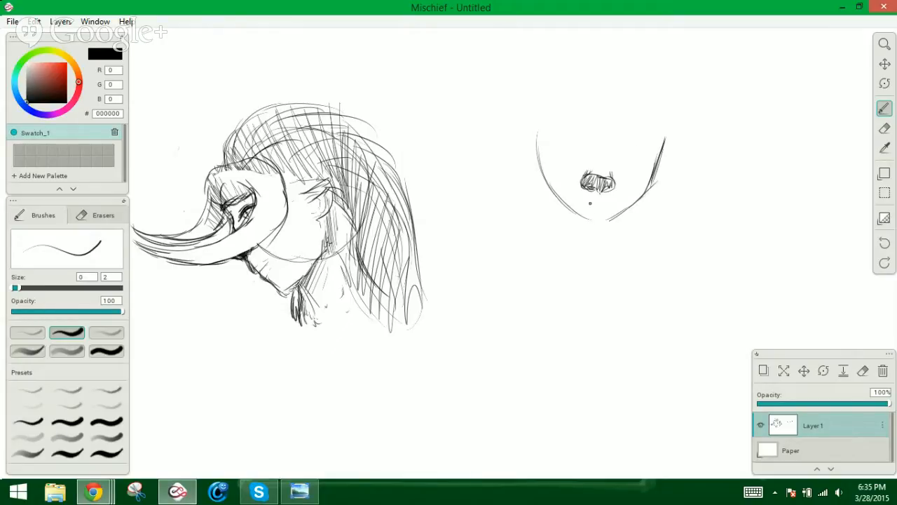
Draw the front-view face's mouth and two eyes with dark upper lashes and shaded pupils
left_click_drag(577, 204, 623, 203)
mouse_move(622, 150)
left_mouse_down()
mouse_move(635, 149)
mouse_move(614, 152)
mouse_move(639, 150)
mouse_move(642, 158)
mouse_move(626, 152)
mouse_move(641, 155)
mouse_move(630, 166)
mouse_move(578, 147)
mouse_move(587, 150)
mouse_move(563, 154)
mouse_move(579, 162)
mouse_move(577, 147)
mouse_move(586, 152)
left_mouse_up()
left_click(572, 153)
left_click_drag(567, 147, 634, 149)
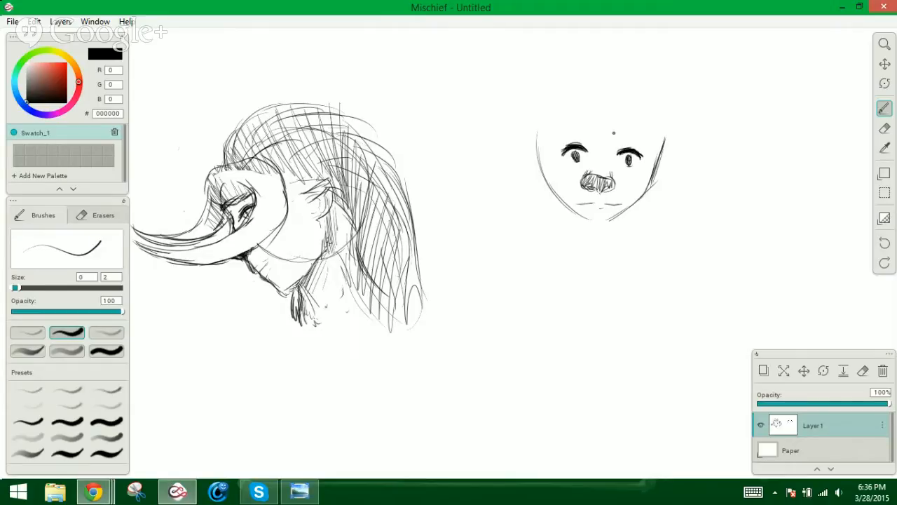
left_click_drag(575, 156, 576, 163)
Draw the front view's brow line and left horn, with a rounded base over the forehead and a tip curling outward beside the jaw
mouse_move(605, 132)
left_mouse_down()
mouse_move(633, 136)
mouse_move(539, 129)
mouse_move(647, 132)
mouse_move(540, 126)
mouse_move(524, 167)
left_mouse_up()
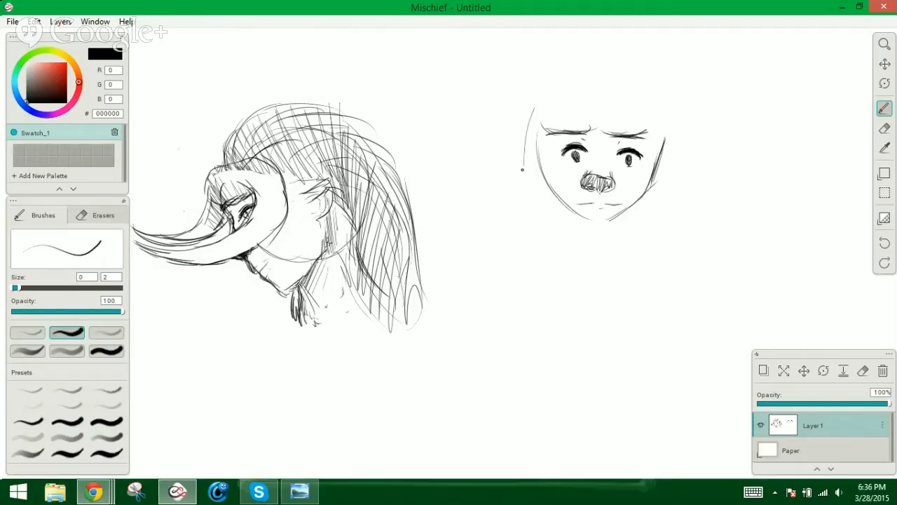
left_click_drag(530, 118, 525, 213)
left_click_drag(527, 167, 520, 240)
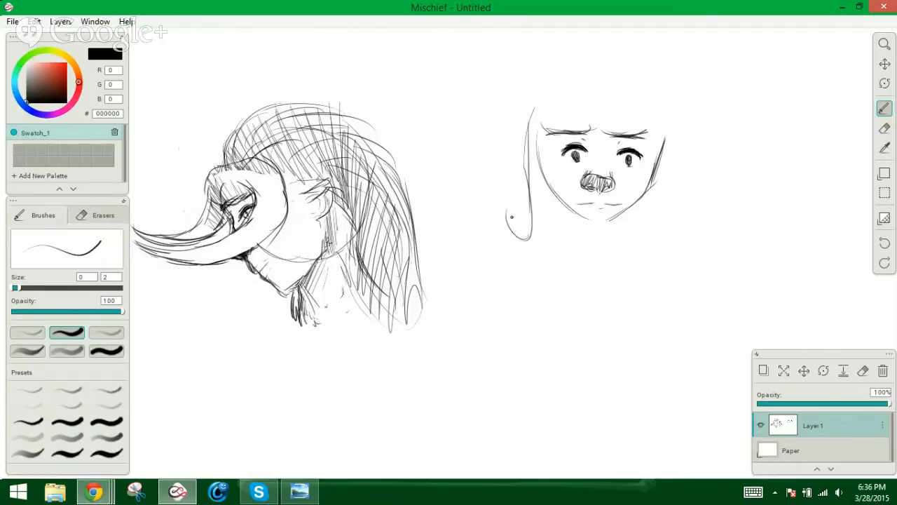
mouse_move(500, 207)
left_mouse_down()
mouse_move(544, 243)
mouse_move(521, 241)
mouse_move(548, 231)
mouse_move(549, 149)
left_mouse_up()
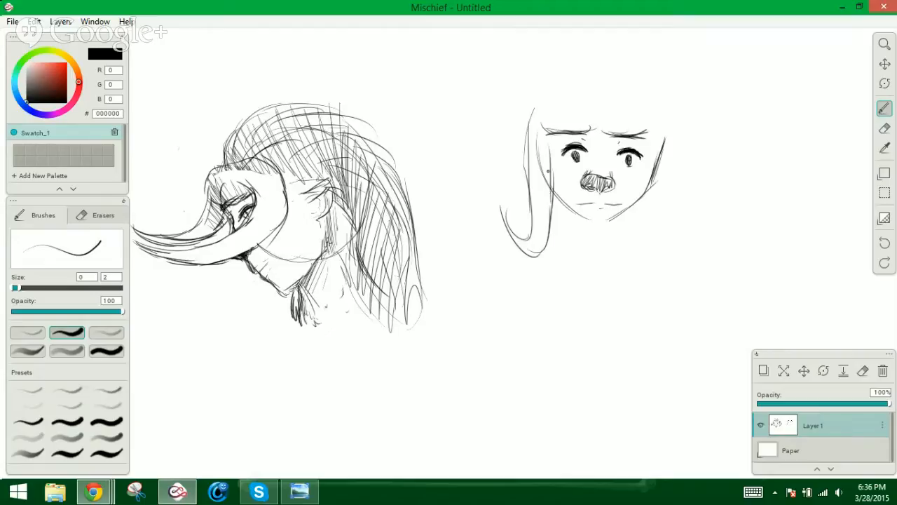
mouse_move(551, 186)
left_mouse_down()
mouse_move(536, 95)
mouse_move(576, 67)
mouse_move(535, 99)
mouse_move(579, 85)
mouse_move(643, 94)
left_mouse_up()
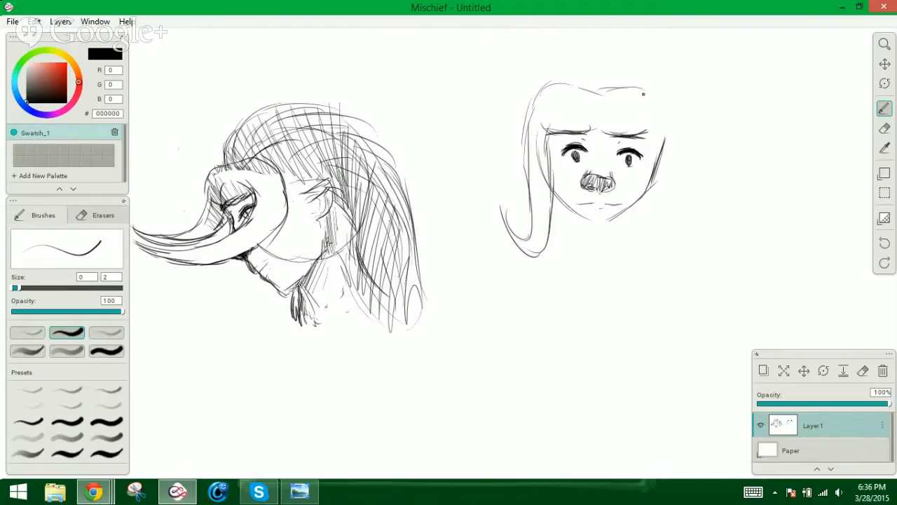
left_click_drag(548, 132, 566, 133)
Draw the matching right horn of the front view, hanging beside the cheek with an outward-curling tip
mouse_move(623, 132)
left_mouse_down()
mouse_move(648, 132)
mouse_move(652, 239)
left_mouse_up()
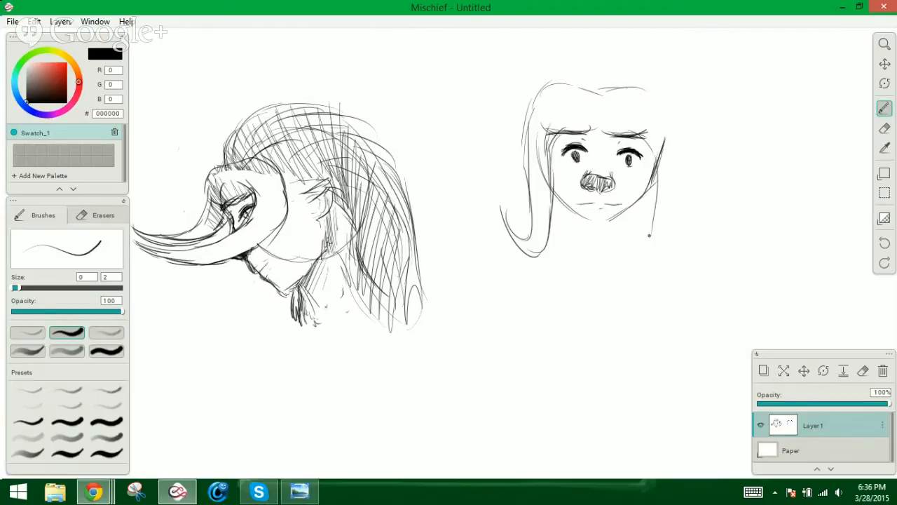
mouse_move(656, 188)
left_mouse_down()
mouse_move(657, 260)
mouse_move(668, 266)
mouse_move(683, 261)
mouse_move(691, 244)
mouse_move(690, 234)
mouse_move(678, 255)
mouse_move(673, 246)
mouse_move(674, 192)
left_mouse_up()
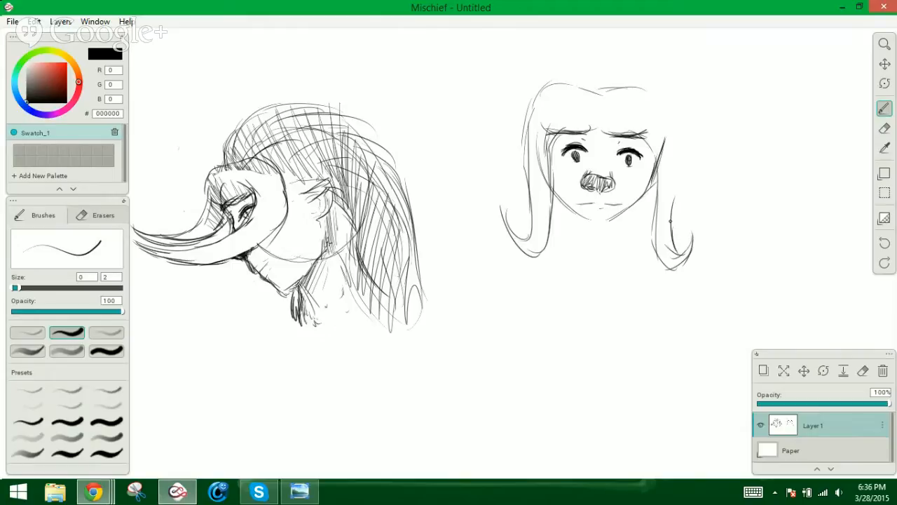
left_click_drag(675, 223, 670, 167)
left_click_drag(679, 202, 678, 138)
mouse_move(674, 139)
left_mouse_down()
mouse_move(665, 99)
mouse_move(667, 109)
mouse_move(649, 91)
left_mouse_up()
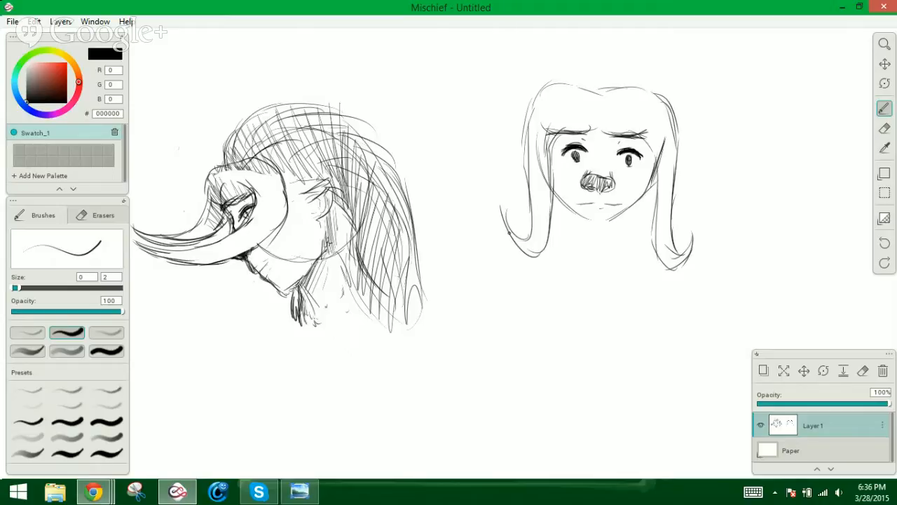
Shade the front view's horns with hatching, darken the left tip, and hatch a rough lower edge across the forehead
left_click_drag(507, 229, 502, 216)
left_click_drag(546, 153, 542, 216)
mouse_move(659, 173)
left_mouse_down()
mouse_move(674, 246)
mouse_move(656, 206)
mouse_move(669, 229)
mouse_move(669, 166)
left_mouse_up()
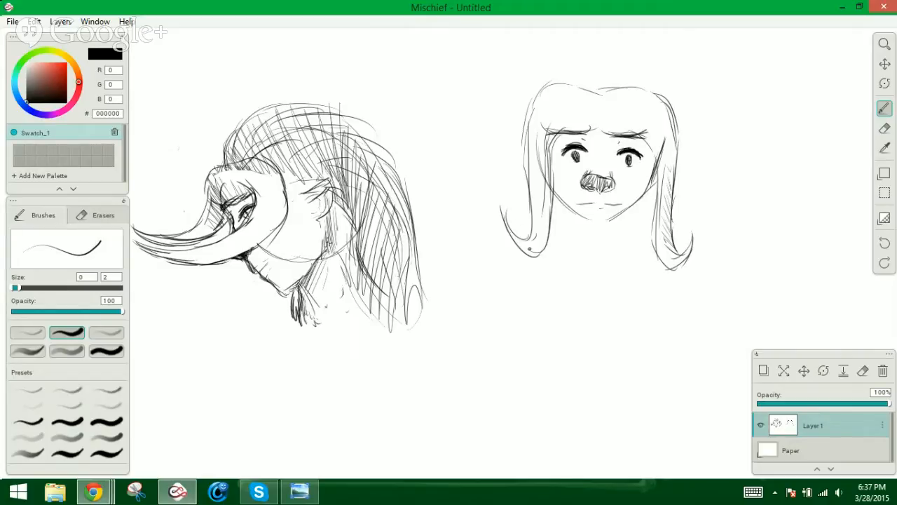
left_click_drag(529, 246, 539, 232)
mouse_move(533, 143)
left_mouse_down()
mouse_move(534, 232)
mouse_move(501, 204)
left_mouse_up()
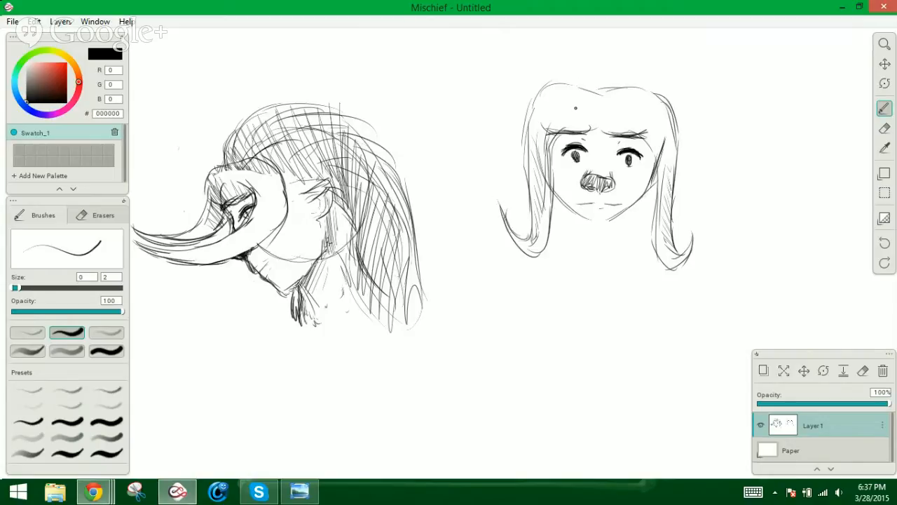
mouse_move(572, 114)
left_mouse_down()
mouse_move(591, 127)
mouse_move(606, 138)
mouse_move(593, 126)
mouse_move(623, 134)
left_mouse_up()
mouse_move(656, 135)
left_mouse_down()
mouse_move(642, 142)
mouse_move(661, 149)
left_mouse_up()
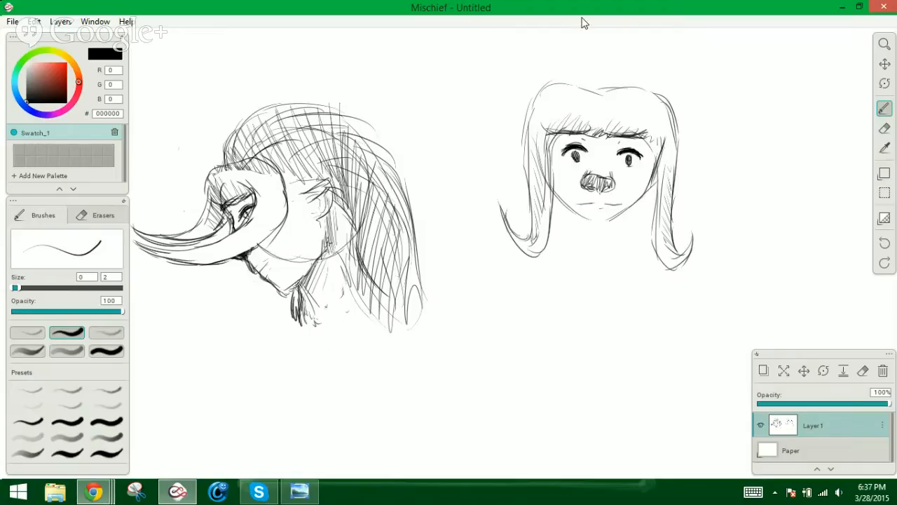
Outline the hair rising above the front view's horns from a center parting and falling down both sides
mouse_move(605, 53)
left_mouse_down()
mouse_move(609, 90)
mouse_move(596, 87)
left_mouse_up()
mouse_move(595, 63)
left_mouse_down()
mouse_move(592, 89)
mouse_move(612, 52)
mouse_move(578, 50)
mouse_move(532, 76)
mouse_move(517, 138)
left_mouse_up()
left_click_drag(523, 124, 518, 150)
left_click_drag(523, 111, 517, 161)
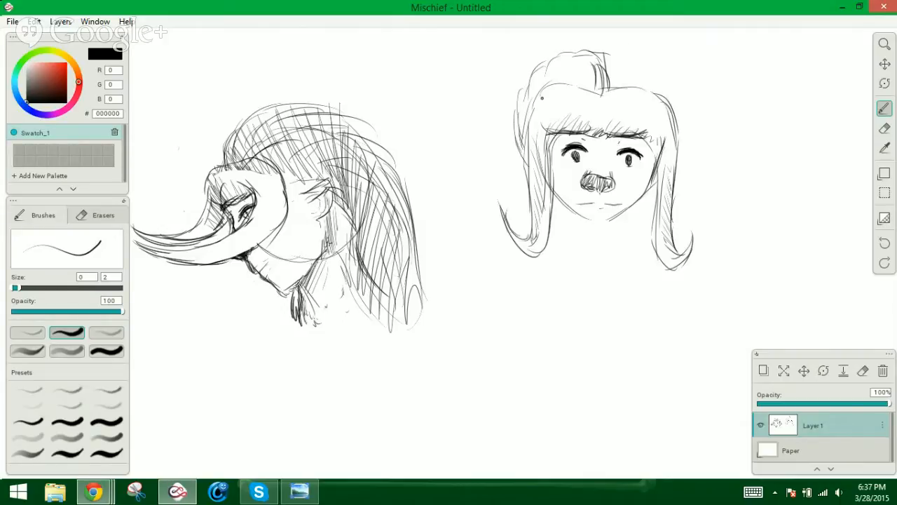
mouse_move(617, 56)
left_mouse_down()
mouse_move(671, 84)
mouse_move(682, 144)
left_mouse_up()
Fill the front view's hair above the horns with short curved strands from one side to the other
left_click_drag(679, 106, 677, 134)
left_click_drag(673, 90, 678, 129)
mouse_move(665, 81)
left_mouse_down()
mouse_move(674, 120)
mouse_move(668, 88)
left_mouse_up()
mouse_move(639, 69)
left_mouse_down()
mouse_move(666, 109)
mouse_move(655, 94)
left_mouse_up()
mouse_move(632, 66)
left_mouse_down()
mouse_move(639, 93)
mouse_move(613, 83)
left_mouse_up()
mouse_move(581, 57)
left_mouse_down()
mouse_move(587, 89)
mouse_move(580, 85)
left_mouse_up()
left_click_drag(562, 65, 558, 93)
mouse_move(562, 68)
left_mouse_down()
mouse_move(565, 89)
mouse_move(538, 104)
left_mouse_up()
mouse_move(539, 75)
left_mouse_down()
mouse_move(535, 119)
mouse_move(516, 147)
left_mouse_up()
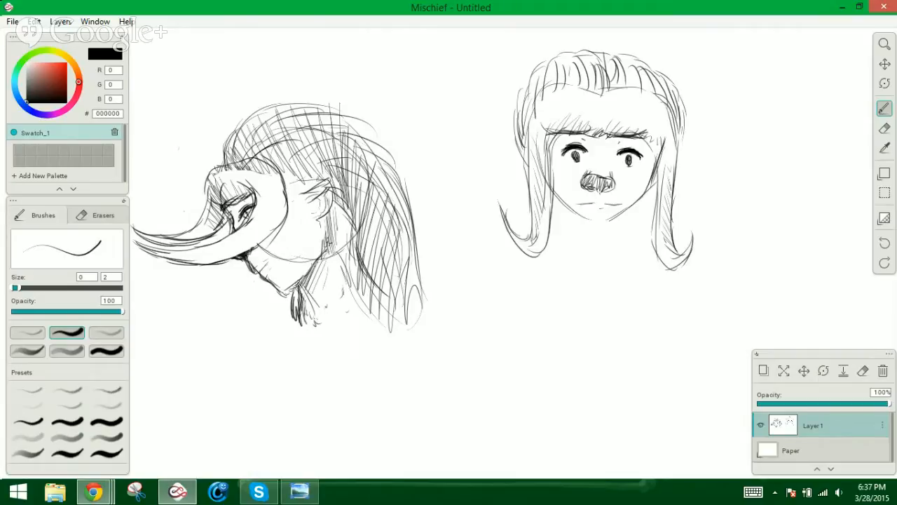
Add frown creases between the front view's eyes, wrinkles above the nose and rough strokes along the jaw
left_click_drag(583, 143, 611, 151)
mouse_move(554, 188)
left_mouse_down()
mouse_move(601, 226)
mouse_move(628, 204)
left_mouse_up()
mouse_move(589, 167)
left_mouse_down()
mouse_move(607, 167)
mouse_move(604, 159)
left_mouse_up()
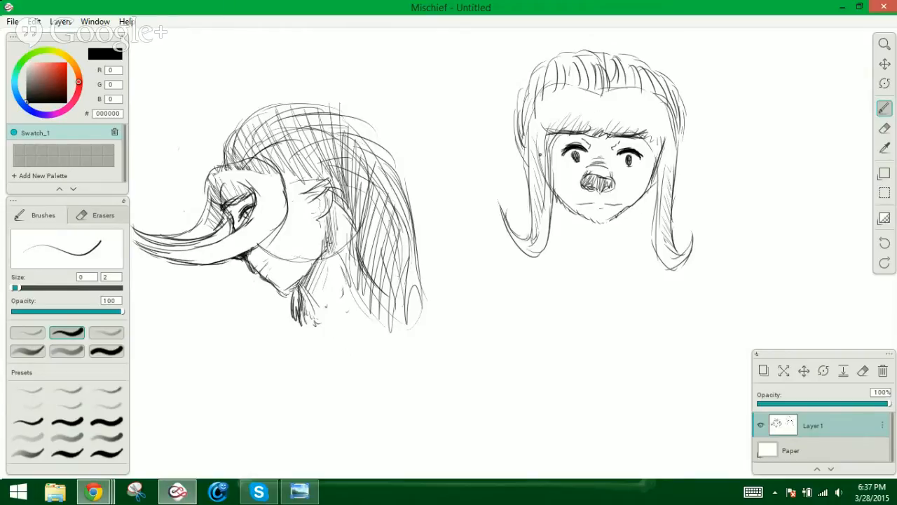
Extend the front view's hair down behind both horns and add strands between the horns and the jaw
left_click_drag(521, 123, 516, 225)
mouse_move(528, 173)
left_mouse_down()
mouse_move(527, 219)
mouse_move(523, 211)
left_mouse_up()
left_click_drag(682, 121, 676, 205)
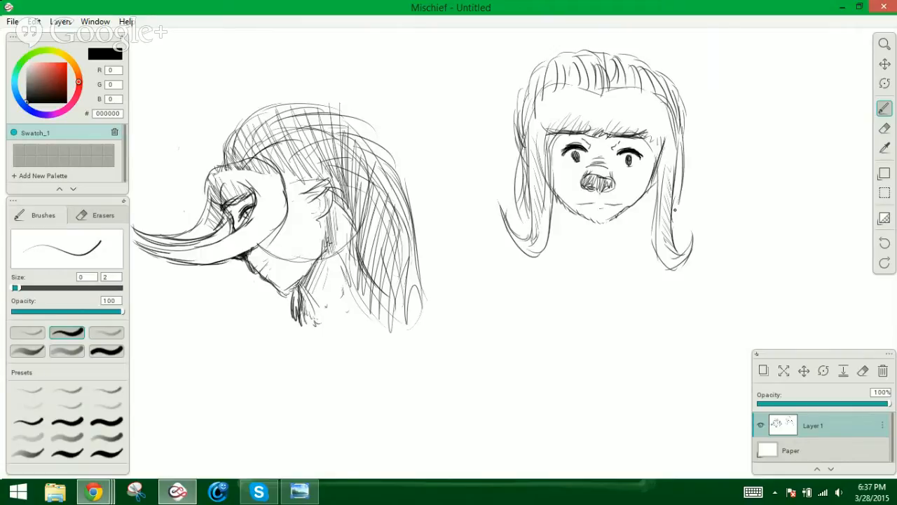
mouse_move(680, 159)
left_mouse_down()
mouse_move(671, 207)
mouse_move(646, 226)
left_mouse_up()
mouse_move(648, 185)
left_mouse_down()
mouse_move(651, 239)
mouse_move(641, 224)
left_mouse_up()
left_click_drag(555, 209, 550, 236)
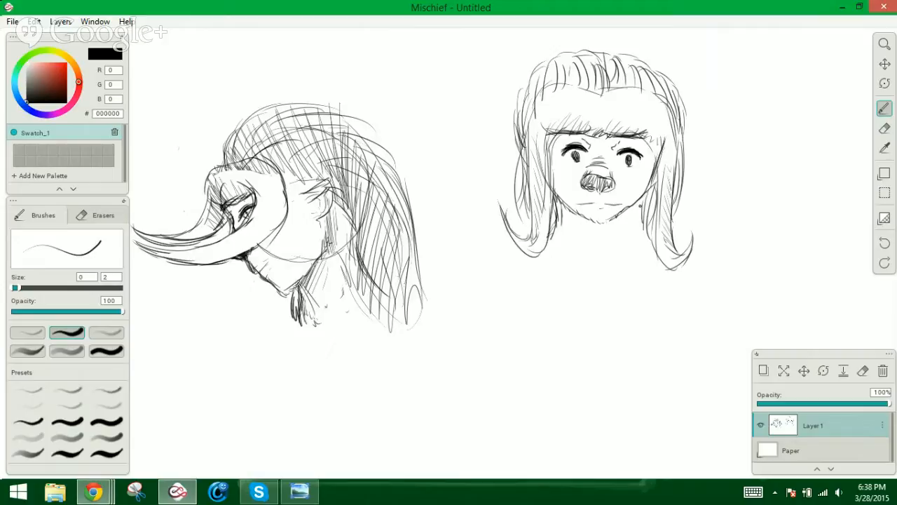
Sketch sloping shoulder lines outward from beneath the front view's hair on both sides
left_click_drag(643, 194, 643, 244)
mouse_move(554, 221)
left_mouse_down()
mouse_move(456, 271)
mouse_move(448, 313)
left_mouse_up()
left_click_drag(675, 237, 691, 243)
left_click_drag(697, 247, 748, 308)
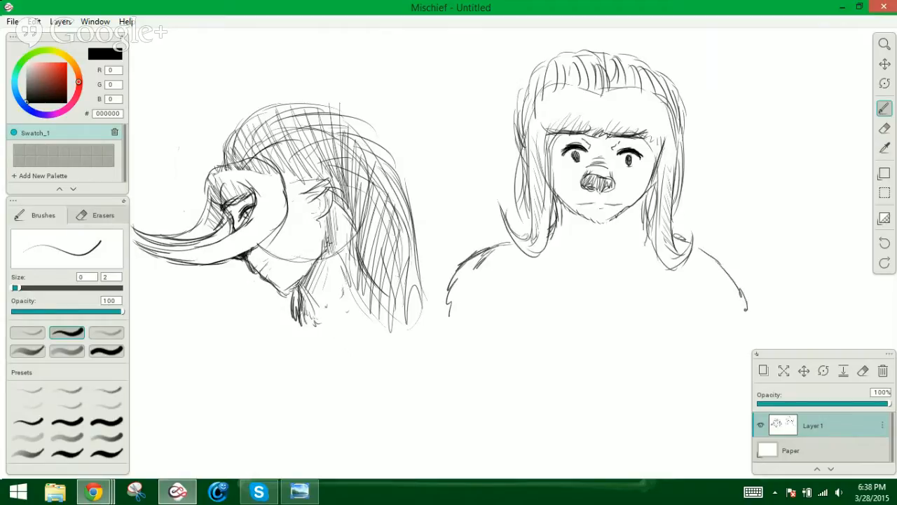
Add long curved outer strands to the front view's hair on both sides, reaching down to the horn tips
mouse_move(520, 120)
left_mouse_down()
mouse_move(514, 230)
mouse_move(501, 199)
mouse_move(503, 217)
left_mouse_up()
left_click_drag(513, 171, 510, 193)
left_click(634, 186)
left_click_drag(680, 116, 691, 207)
left_click_drag(689, 157, 683, 226)
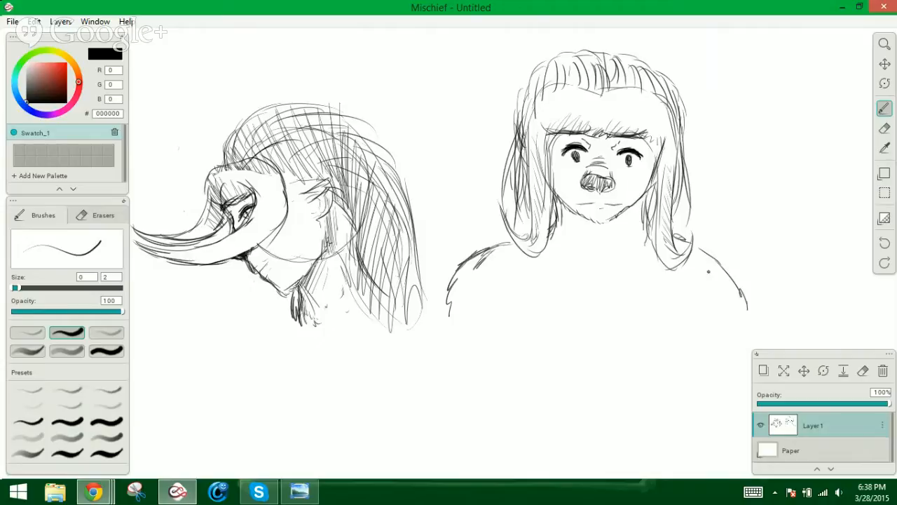
Thicken both shoulder lines with rough furry strokes and extend them down into the outer edges of the upper arms
left_click_drag(694, 237, 740, 293)
mouse_move(463, 265)
left_mouse_down()
mouse_move(440, 316)
mouse_move(446, 330)
left_mouse_up()
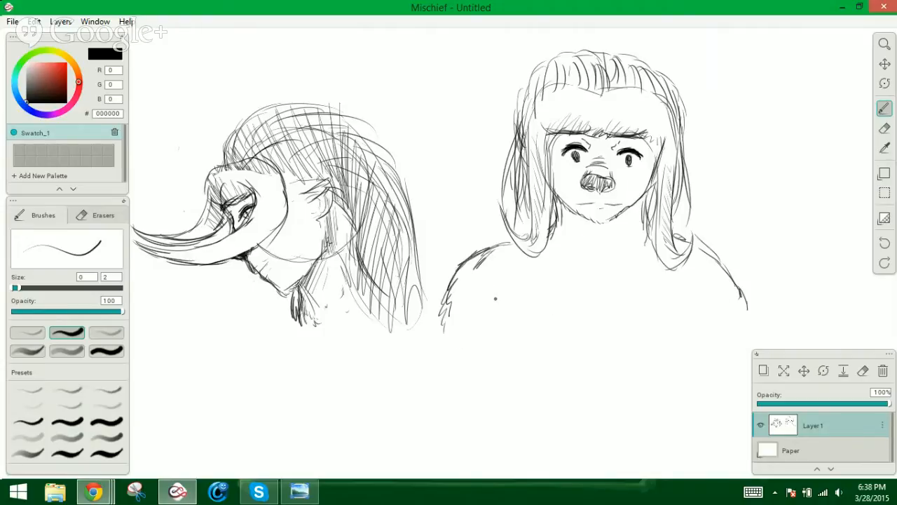
mouse_move(452, 290)
left_mouse_down()
mouse_move(438, 317)
mouse_move(442, 339)
left_mouse_up()
left_click_drag(740, 299, 746, 351)
mouse_move(503, 235)
left_mouse_down()
mouse_move(475, 252)
mouse_move(458, 293)
mouse_move(468, 261)
mouse_move(452, 332)
mouse_move(491, 242)
mouse_move(510, 232)
left_mouse_up()
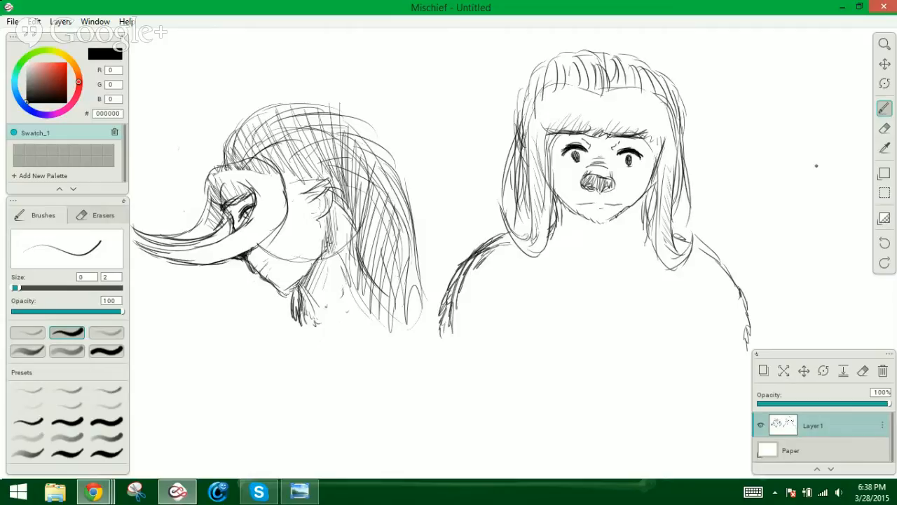
Handwrite "HAIR TO BE DECIDED" across the profile's hair and "BLUH BLUH BLUH" across the top of the front view's hair
left_click(884, 128)
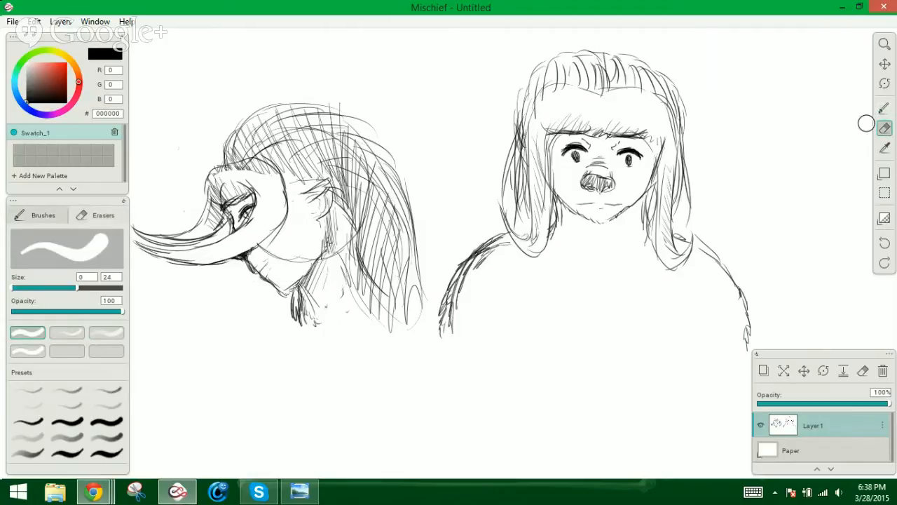
key("b")
mouse_move(297, 139)
left_mouse_down()
mouse_move(301, 164)
mouse_move(316, 167)
mouse_move(316, 149)
mouse_move(331, 171)
mouse_move(335, 155)
mouse_move(351, 155)
left_mouse_up()
mouse_move(344, 161)
left_mouse_down()
mouse_move(343, 175)
mouse_move(356, 182)
left_mouse_up()
mouse_move(355, 179)
left_mouse_down()
mouse_move(363, 168)
mouse_move(366, 185)
mouse_move(380, 192)
mouse_move(370, 212)
left_mouse_up()
mouse_move(377, 201)
left_mouse_down()
mouse_move(366, 252)
mouse_move(369, 240)
mouse_move(366, 251)
mouse_move(390, 248)
mouse_move(358, 269)
left_mouse_up()
mouse_move(359, 253)
left_mouse_down()
mouse_move(361, 269)
mouse_move(403, 288)
mouse_move(417, 282)
mouse_move(413, 296)
left_mouse_up()
left_click_drag(408, 287, 418, 289)
left_click_drag(419, 283, 420, 301)
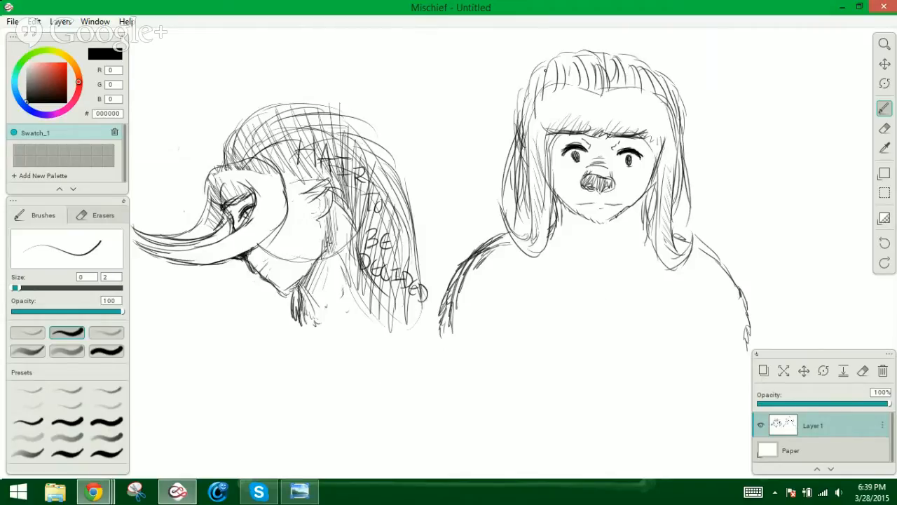
mouse_move(542, 72)
left_mouse_down()
mouse_move(587, 65)
mouse_move(650, 76)
mouse_move(668, 102)
left_mouse_up()
left_click_drag(669, 91, 675, 106)
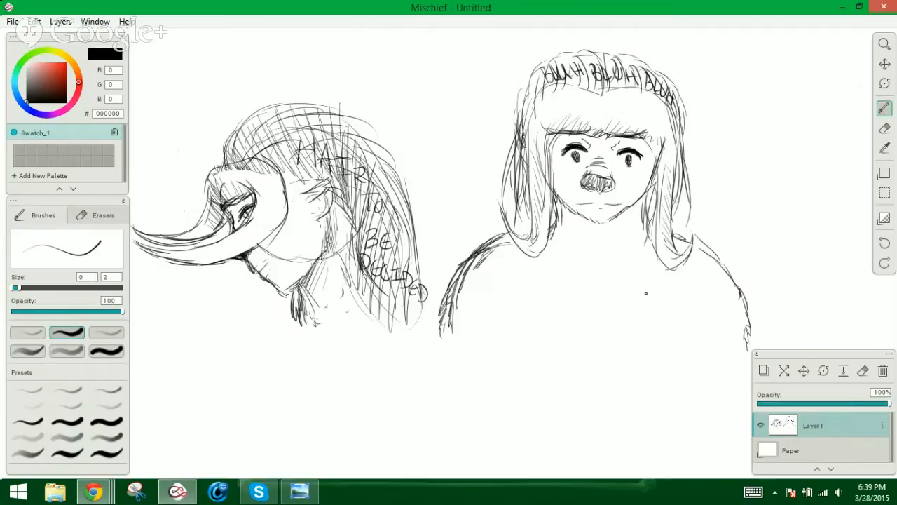
Draw short vertical lines for the inner edges of both arms on the front view's torso
left_click_drag(483, 290, 488, 337)
left_click_drag(489, 295, 492, 340)
mouse_move(703, 295)
left_mouse_down()
mouse_move(698, 346)
mouse_move(704, 319)
mouse_move(701, 350)
left_mouse_up()
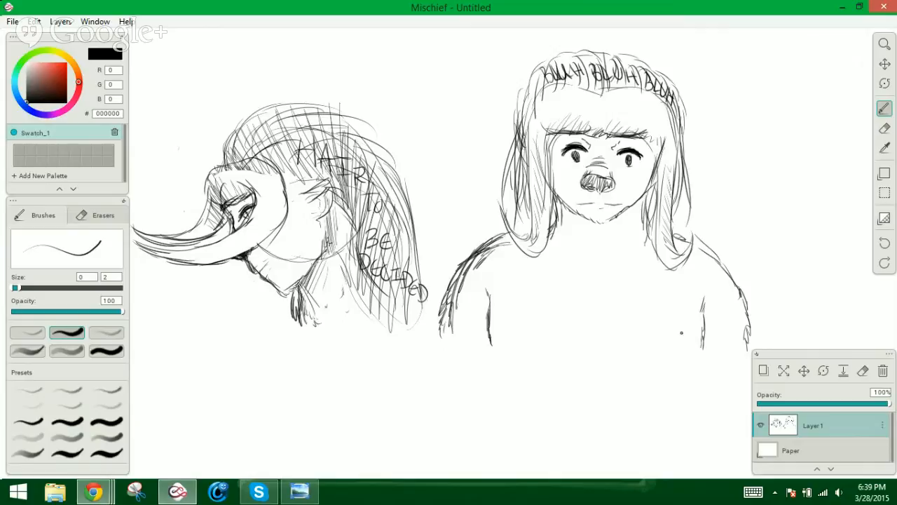
Try to sketch a lower leg with an angular, shaded hoof in the empty space beside the front view
left_click(884, 63)
mouse_move(757, 140)
left_mouse_down()
mouse_move(689, 163)
mouse_move(553, 139)
left_mouse_up()
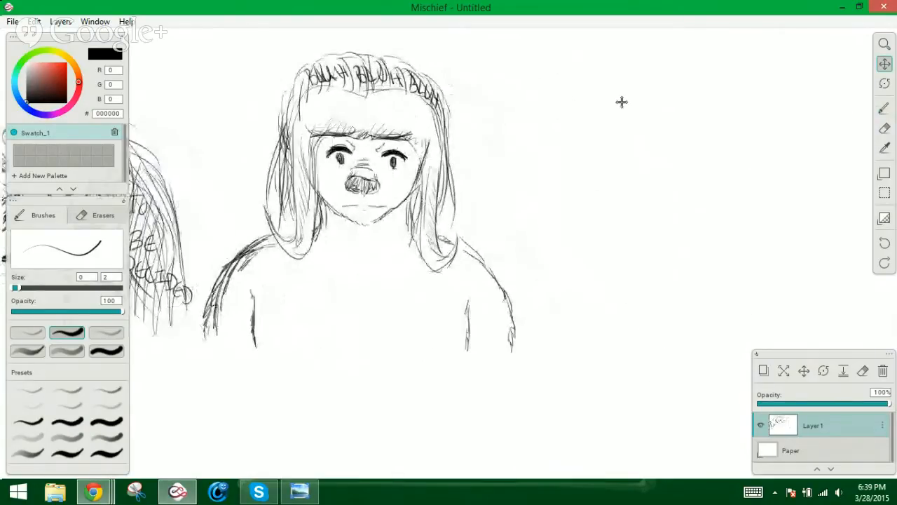
left_click(885, 109)
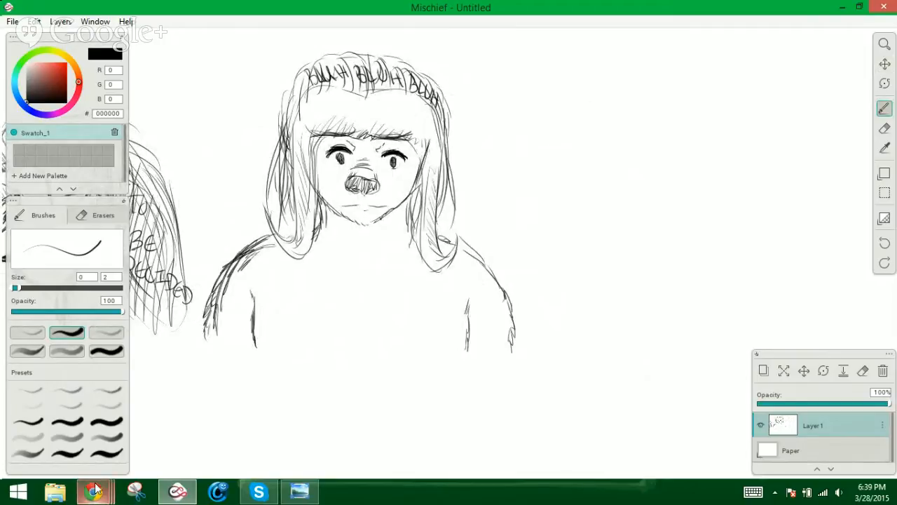
mouse_move(94, 490)
mouse_move(109, 443)
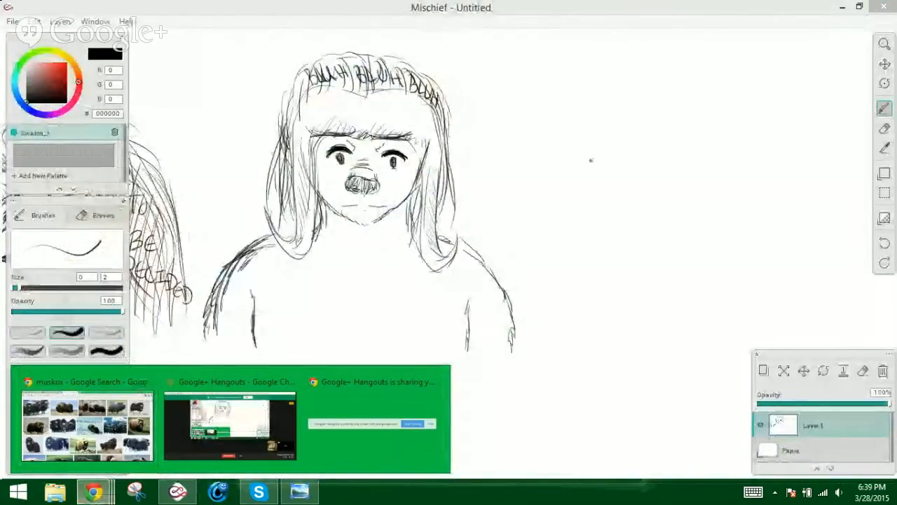
mouse_move(575, 140)
left_mouse_down()
mouse_move(606, 213)
mouse_move(586, 270)
mouse_move(626, 283)
mouse_move(664, 257)
mouse_move(670, 216)
mouse_move(678, 226)
left_mouse_up()
mouse_move(598, 197)
left_mouse_down()
mouse_move(601, 230)
mouse_move(635, 222)
left_mouse_up()
mouse_move(604, 277)
left_mouse_down()
mouse_move(627, 283)
mouse_move(588, 280)
left_mouse_up()
mouse_move(592, 254)
left_mouse_down()
mouse_move(589, 283)
mouse_move(624, 282)
mouse_move(589, 275)
mouse_move(629, 280)
mouse_move(592, 282)
mouse_move(662, 257)
left_mouse_up()
left_click(622, 259)
mouse_move(677, 215)
left_mouse_down()
mouse_move(680, 243)
mouse_move(641, 272)
left_mouse_up()
left_click_drag(671, 218, 664, 121)
left_click_drag(562, 133, 598, 211)
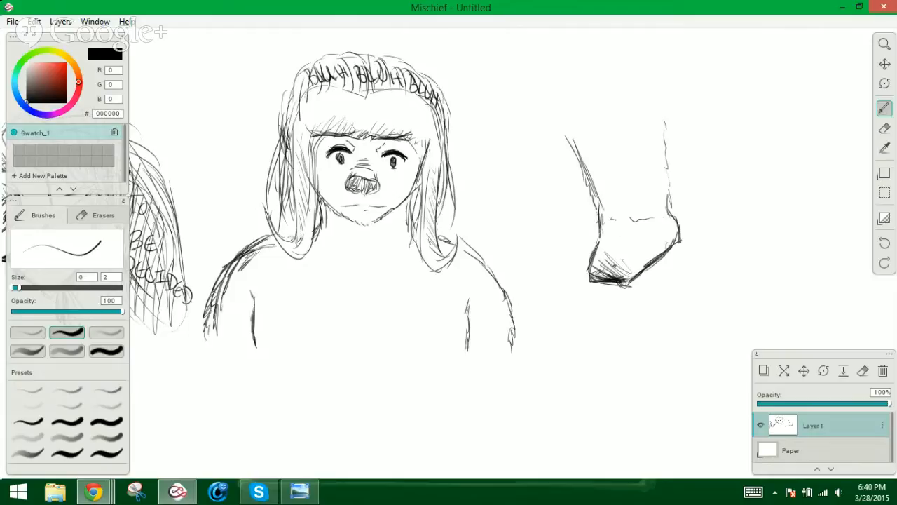
mouse_move(598, 264)
left_mouse_down()
mouse_move(628, 276)
mouse_move(615, 253)
mouse_move(623, 245)
left_mouse_up()
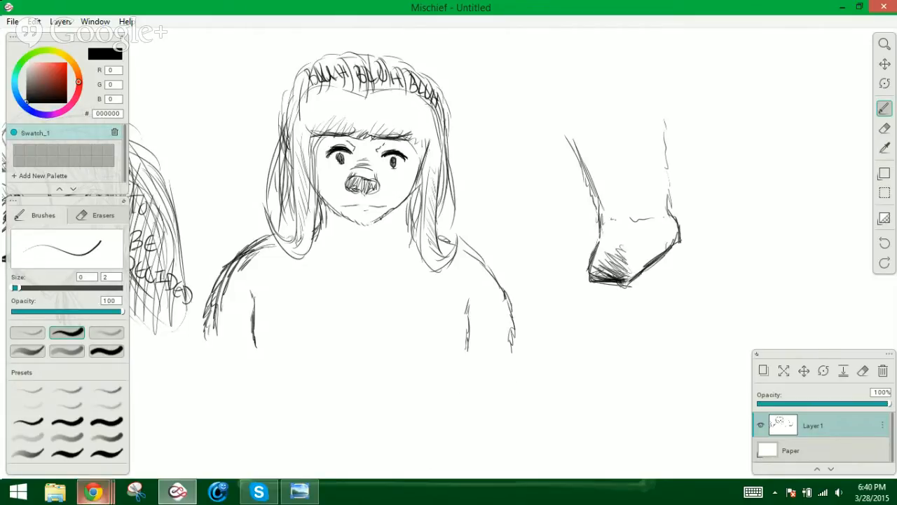
Switch to Chrome and examine the Wikipedia muskox image's legs and fur, then return to Mischief
mouse_move(261, 434)
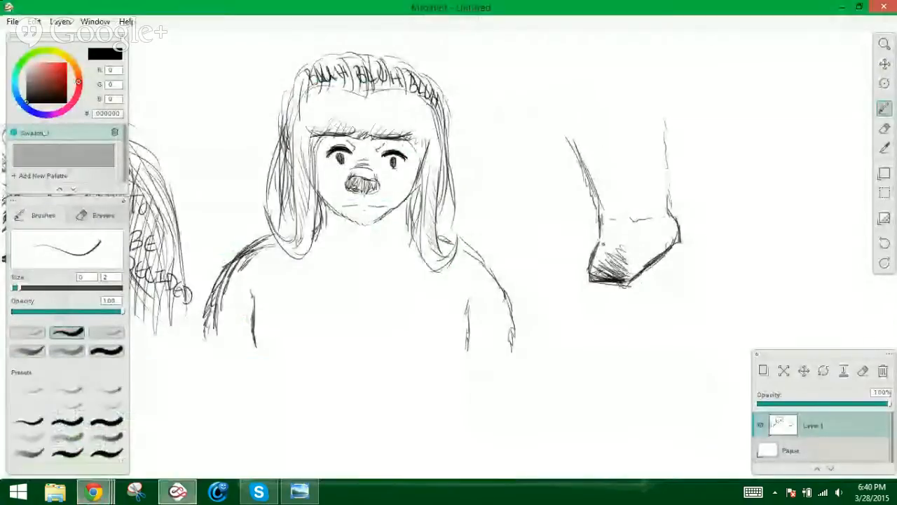
left_click(110, 438)
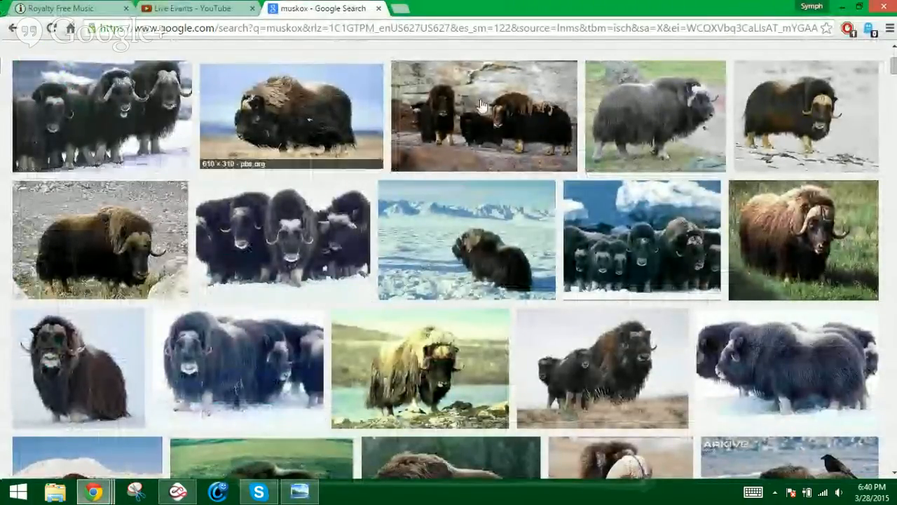
left_click(646, 140)
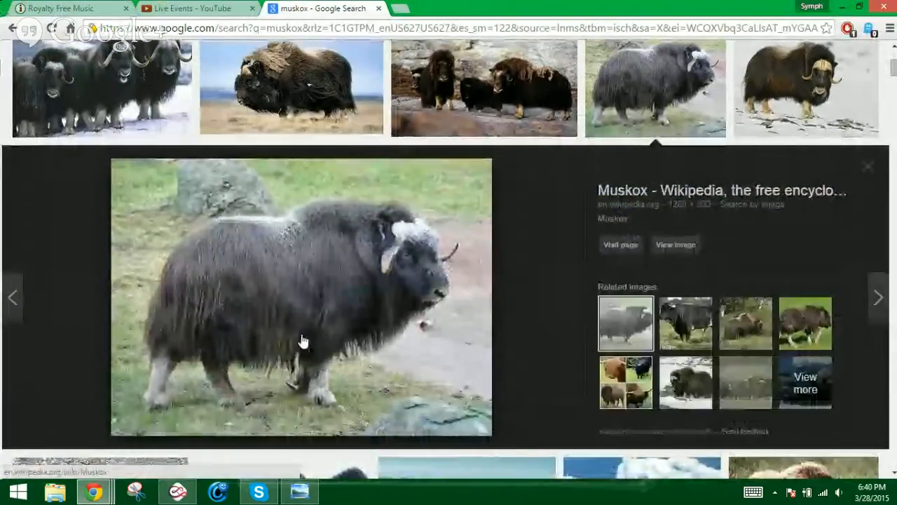
left_click(299, 491)
left_click(177, 491)
Erase the angular hoof and lower leg sketch beside the front view
left_click(884, 128)
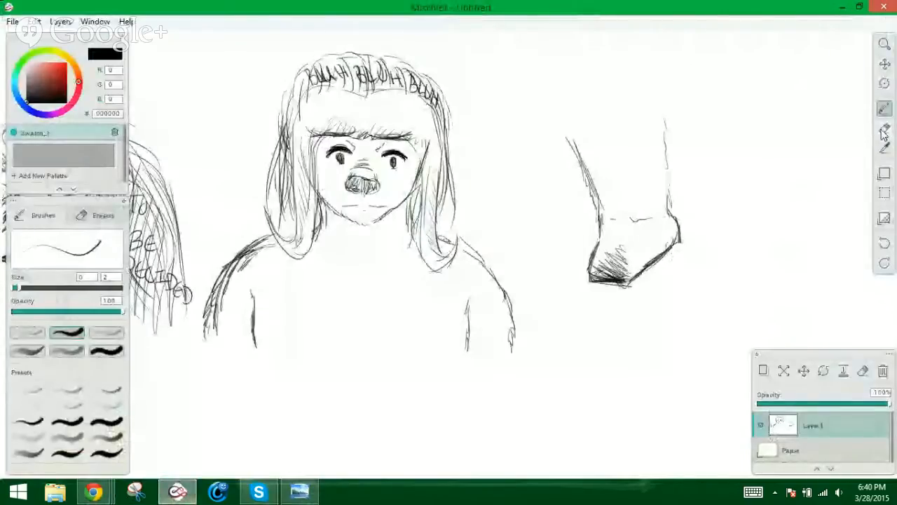
mouse_move(575, 122)
left_mouse_down()
mouse_move(588, 278)
mouse_move(642, 286)
mouse_move(671, 189)
mouse_move(624, 286)
mouse_move(643, 253)
left_mouse_up()
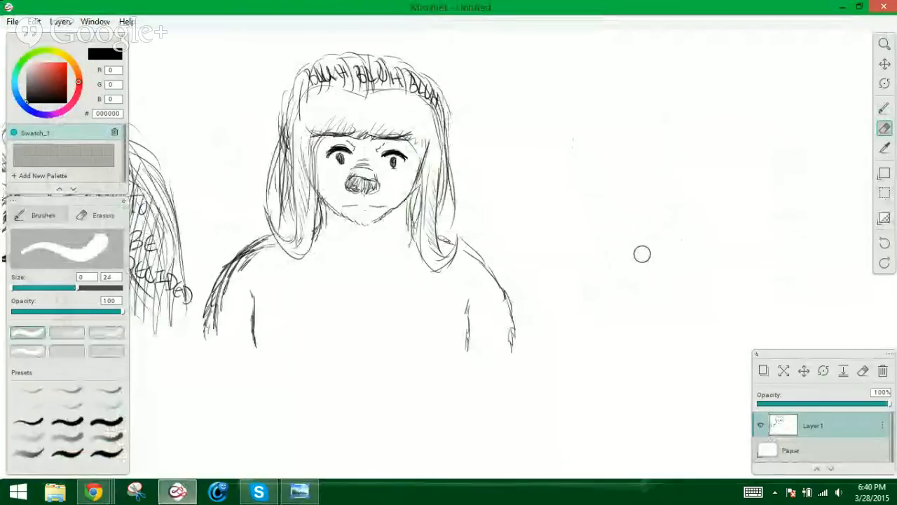
Outline both sides of a lower leg flaring toward the bottom beside the front view, with a few fur tufts
left_click(885, 109)
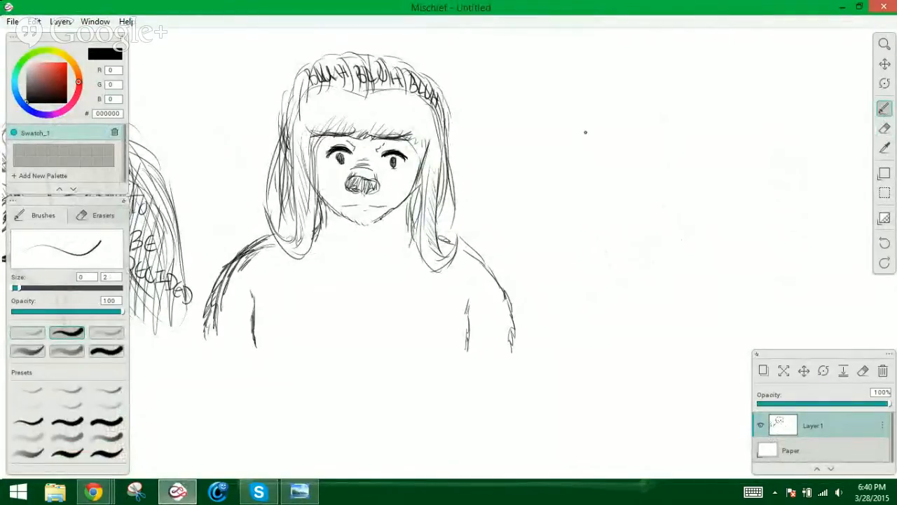
left_click_drag(575, 100, 583, 183)
mouse_move(582, 128)
left_mouse_down()
mouse_move(561, 190)
mouse_move(574, 277)
left_mouse_up()
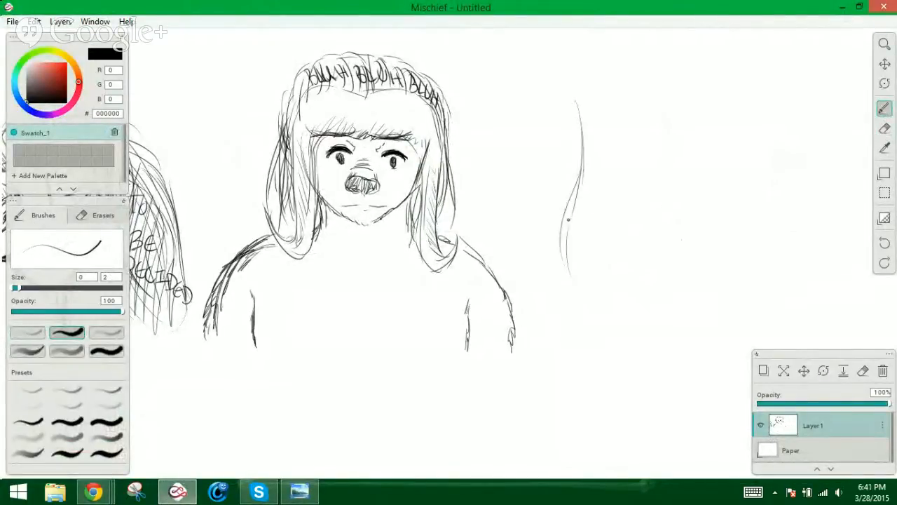
mouse_move(574, 218)
left_mouse_down()
mouse_move(574, 267)
mouse_move(571, 231)
mouse_move(590, 234)
mouse_move(594, 276)
mouse_move(611, 245)
left_mouse_up()
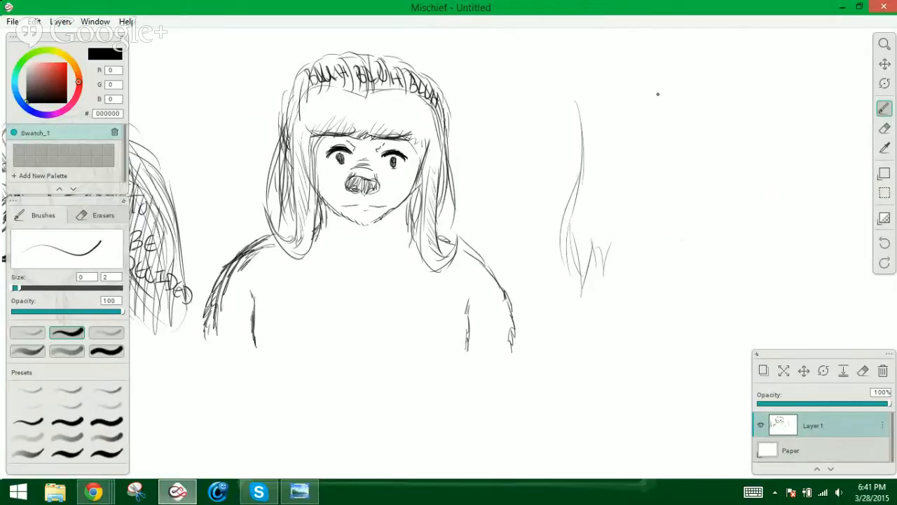
mouse_move(661, 99)
left_mouse_down()
mouse_move(667, 188)
mouse_move(682, 216)
left_mouse_up()
mouse_move(671, 140)
left_mouse_down()
mouse_move(677, 241)
mouse_move(659, 259)
left_mouse_up()
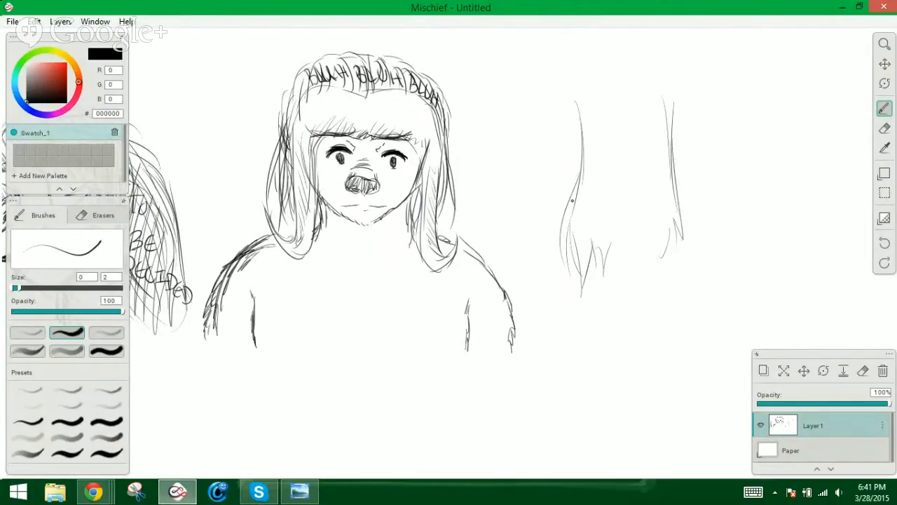
Draw a curved base under the leg and add pointed fur tufts along its flared lower end
mouse_move(573, 246)
left_mouse_down()
mouse_move(569, 280)
mouse_move(582, 288)
left_mouse_up()
left_click_drag(631, 294, 657, 284)
left_click_drag(677, 214, 694, 279)
mouse_move(663, 237)
left_mouse_down()
mouse_move(668, 272)
mouse_move(683, 276)
mouse_move(656, 272)
left_mouse_up()
left_click_drag(666, 247, 664, 269)
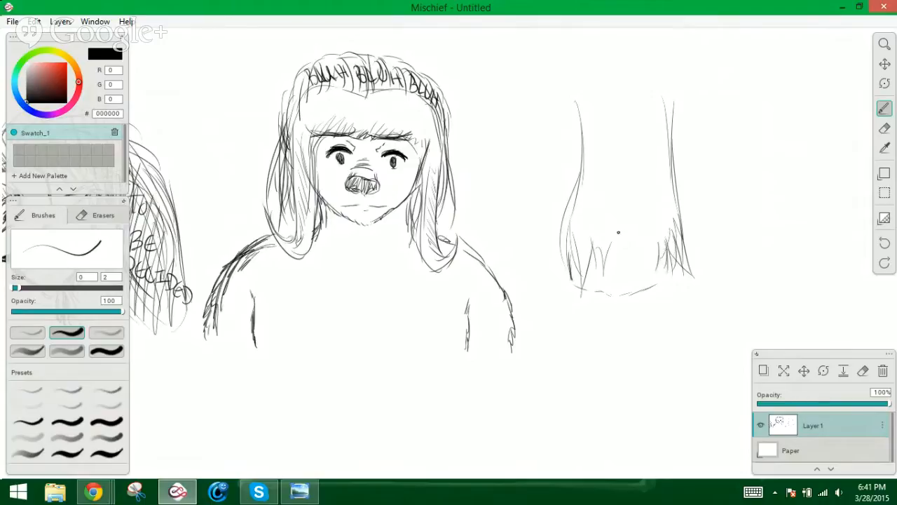
mouse_move(618, 232)
left_mouse_down()
mouse_move(617, 257)
mouse_move(625, 233)
mouse_move(633, 270)
mouse_move(628, 249)
mouse_move(644, 279)
left_mouse_up()
left_click_drag(646, 250, 654, 276)
mouse_move(668, 251)
left_mouse_down()
mouse_move(670, 272)
mouse_move(676, 226)
mouse_move(675, 270)
left_mouse_up()
mouse_move(677, 226)
left_mouse_down()
mouse_move(675, 272)
mouse_move(638, 291)
left_mouse_up()
left_click_drag(571, 199, 550, 273)
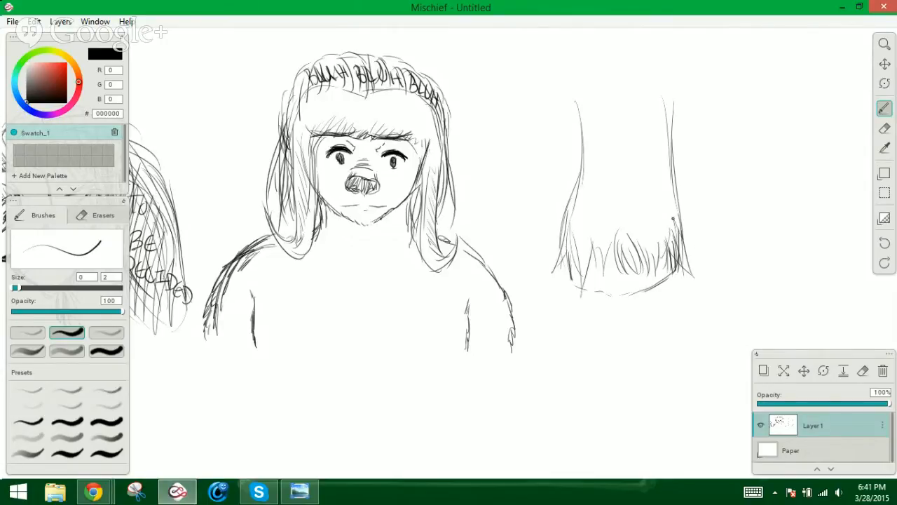
Fill the fringe at the leg's base with dense vertical fur strokes from one side to the other
left_click_drag(678, 199, 696, 256)
left_click_drag(573, 277, 571, 290)
mouse_move(582, 259)
left_mouse_down()
mouse_move(573, 288)
mouse_move(590, 291)
left_mouse_up()
left_click_drag(599, 251, 600, 296)
left_click_drag(607, 259, 605, 295)
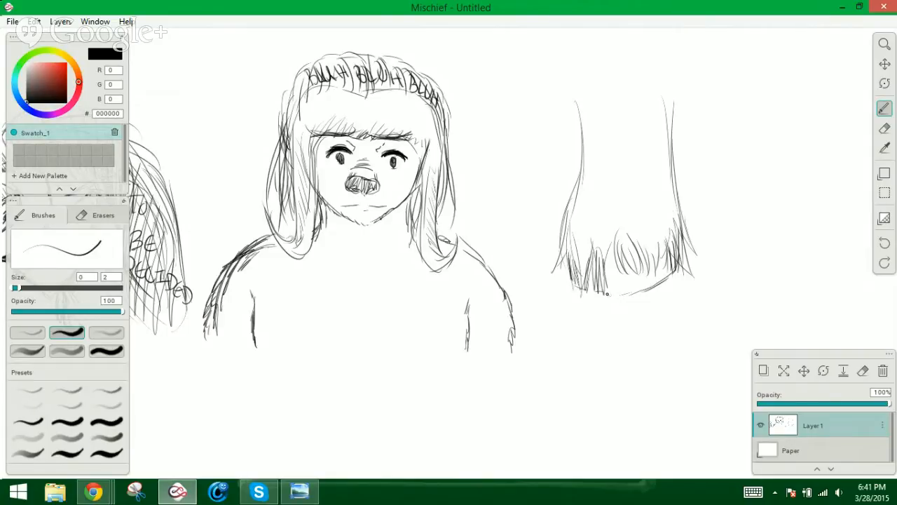
left_click_drag(613, 251, 611, 296)
left_click_drag(607, 252, 606, 294)
left_click_drag(617, 250, 615, 297)
left_click_drag(631, 249, 628, 294)
left_click_drag(640, 252, 643, 290)
mouse_move(654, 260)
left_mouse_down()
mouse_move(653, 289)
mouse_move(656, 280)
left_mouse_up()
mouse_move(662, 259)
left_mouse_down()
mouse_move(660, 289)
mouse_move(667, 285)
left_mouse_up()
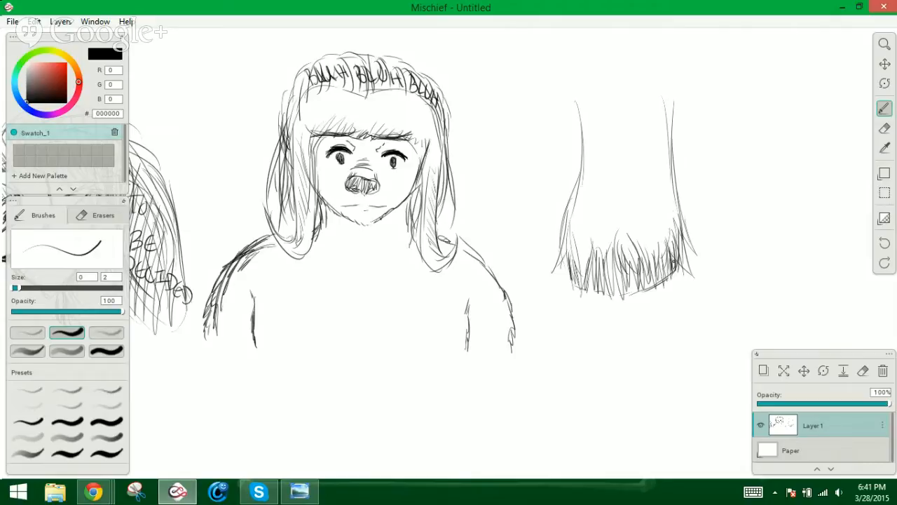
left_click_drag(679, 247, 671, 269)
left_click_drag(681, 243, 677, 269)
Darken the leg's upper left contour with repeated long vertical strokes
left_click_drag(578, 189, 575, 116)
left_click_drag(579, 174, 572, 109)
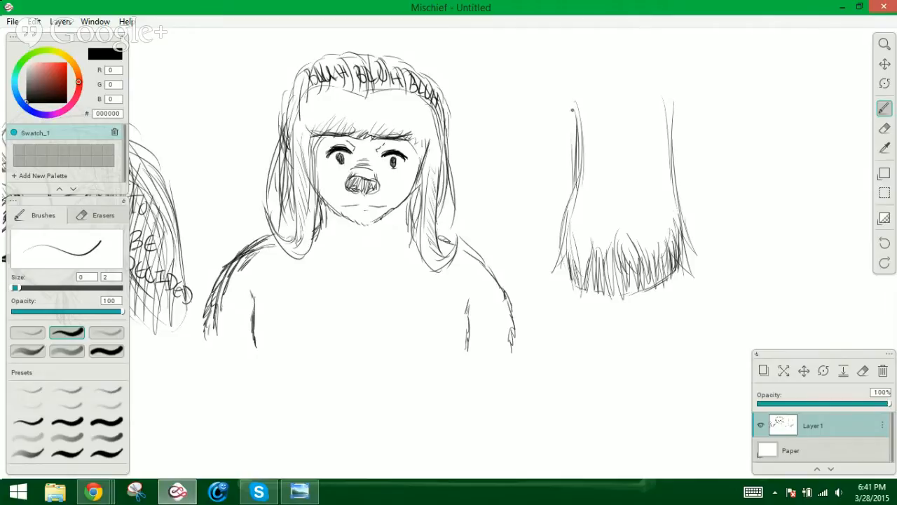
left_click_drag(576, 190, 573, 105)
left_click_drag(579, 166, 577, 130)
left_click_drag(574, 218, 569, 147)
left_click_drag(571, 203, 569, 120)
left_click_drag(576, 172, 572, 108)
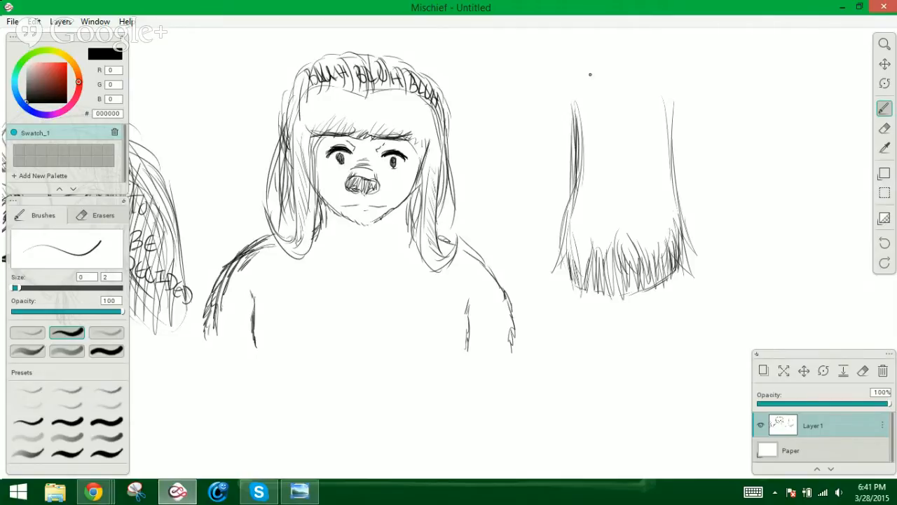
Thicken the leg's flared lower edges with fur strokes and add short tufts above the bottom fringe
left_click_drag(687, 227, 674, 187)
mouse_move(692, 260)
left_mouse_down()
mouse_move(675, 183)
mouse_move(682, 232)
left_mouse_up()
left_click_drag(559, 261, 575, 191)
left_click_drag(566, 218, 559, 283)
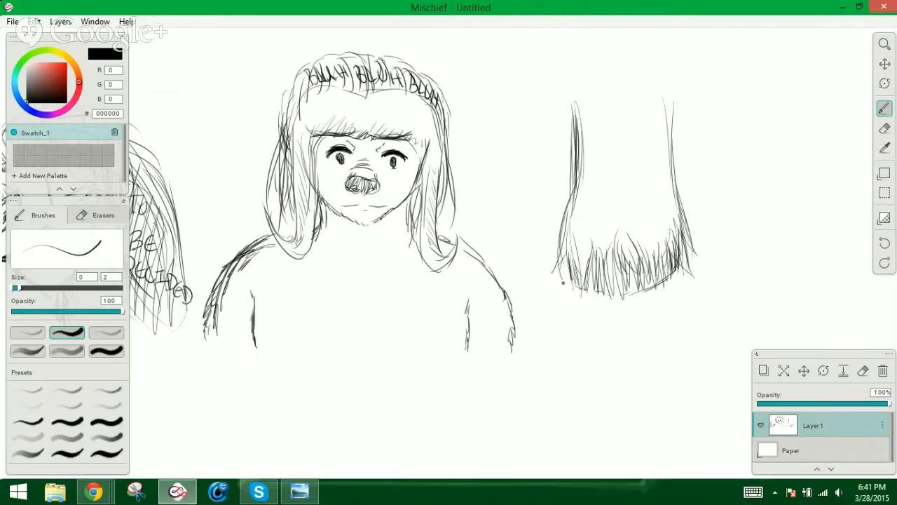
mouse_move(569, 224)
left_mouse_down()
mouse_move(566, 271)
mouse_move(583, 268)
left_mouse_up()
mouse_move(593, 245)
left_mouse_down()
mouse_move(595, 259)
mouse_move(610, 257)
left_mouse_up()
left_click_drag(659, 239, 661, 258)
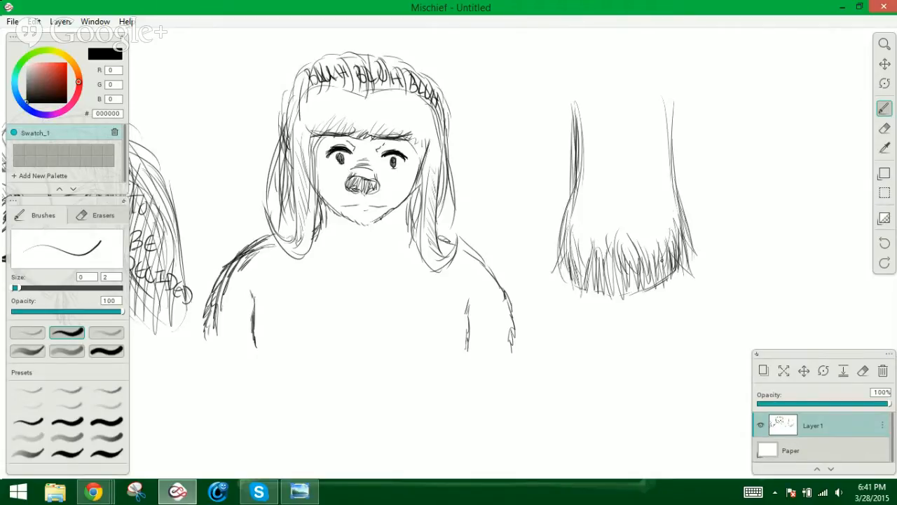
Add light fur strokes down the inside of the leg and loose hairs along both side contours
mouse_move(642, 122)
left_mouse_down()
mouse_move(666, 191)
mouse_move(649, 209)
left_mouse_up()
mouse_move(594, 137)
left_mouse_down()
mouse_move(606, 202)
mouse_move(569, 194)
left_mouse_up()
left_click_drag(571, 157, 567, 217)
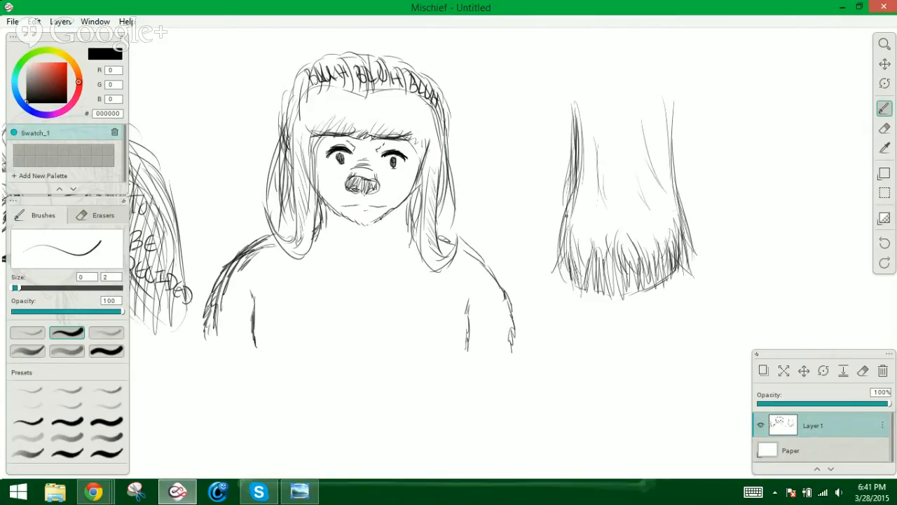
left_click_drag(569, 186, 565, 220)
left_click_drag(671, 119, 687, 177)
mouse_move(674, 146)
left_mouse_down()
mouse_move(694, 188)
mouse_move(684, 189)
mouse_move(686, 219)
left_mouse_up()
left_click_drag(671, 165, 683, 223)
mouse_move(637, 143)
left_mouse_down()
mouse_move(656, 203)
mouse_move(632, 188)
mouse_move(619, 192)
mouse_move(597, 230)
left_mouse_up()
left_click_drag(618, 215, 624, 228)
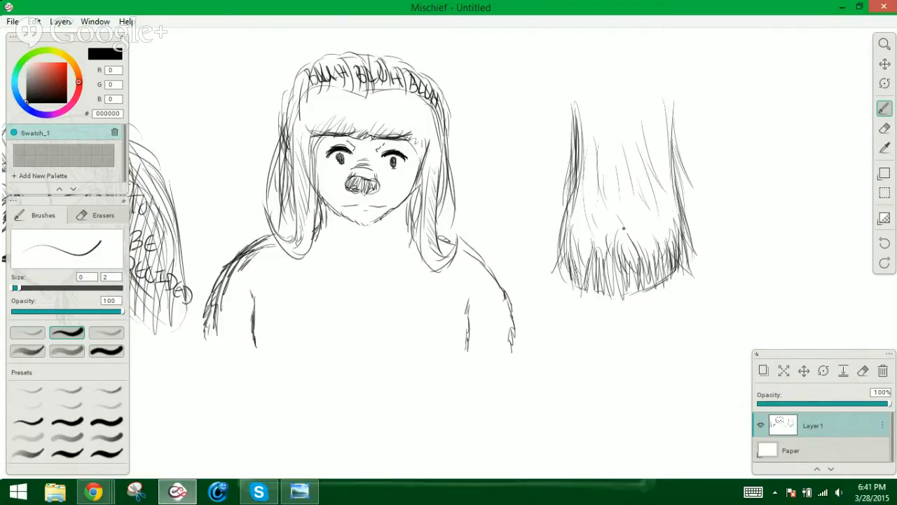
left_click_drag(654, 147, 663, 181)
left_click_drag(589, 131, 587, 154)
Sketch the tail's long S-curved shaft below the leg, with an upper and a lower edge tapering toward the tuft
left_click(884, 64)
left_click_drag(735, 277, 722, 191)
left_click(884, 109)
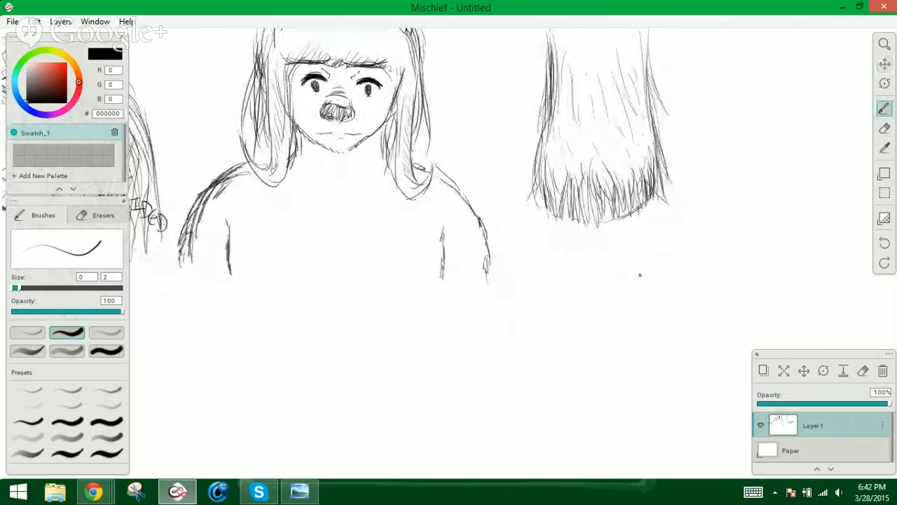
mouse_move(661, 260)
left_mouse_down()
mouse_move(641, 306)
mouse_move(585, 335)
mouse_move(474, 334)
mouse_move(457, 344)
mouse_move(493, 330)
left_mouse_up()
left_click_drag(443, 356, 541, 335)
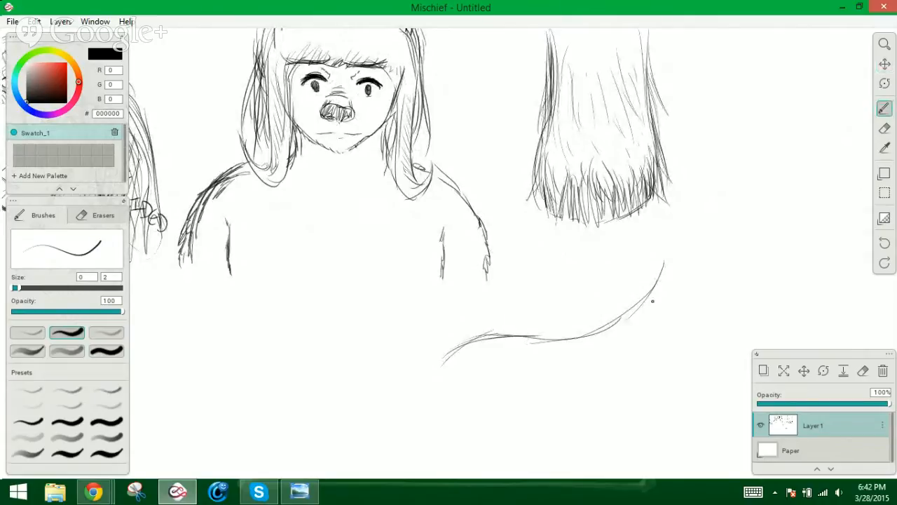
mouse_move(667, 283)
left_mouse_down()
mouse_move(595, 344)
mouse_move(495, 350)
mouse_move(383, 413)
left_mouse_up()
Outline a rounded tuft at the tail's end with curved strokes down both sides and short hairs at its tip
left_click_drag(399, 377, 386, 444)
left_click_drag(384, 406, 413, 456)
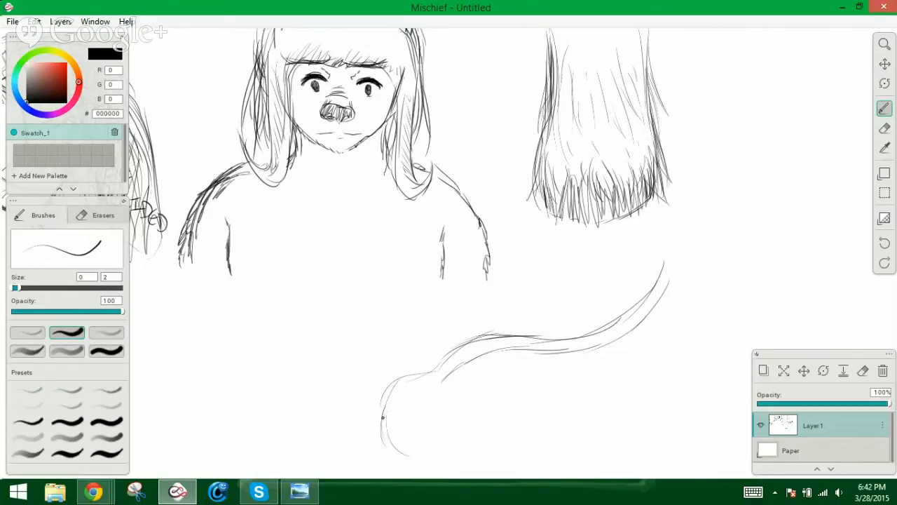
left_click_drag(383, 417, 439, 465)
left_click_drag(412, 433, 452, 461)
mouse_move(422, 424)
left_mouse_down()
mouse_move(456, 459)
mouse_move(444, 441)
mouse_move(441, 383)
mouse_move(436, 390)
mouse_move(446, 376)
mouse_move(457, 441)
left_mouse_up()
left_click_drag(434, 401, 466, 455)
left_click_drag(425, 414, 438, 449)
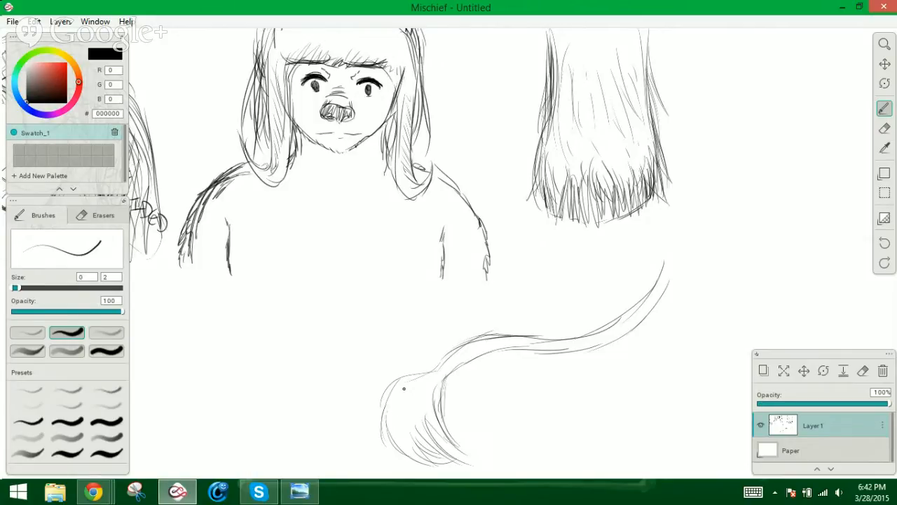
Thicken the tail tuft's outer contour and fill its inside with curved hair strokes
mouse_move(416, 366)
left_mouse_down()
mouse_move(390, 448)
mouse_move(435, 471)
left_mouse_up()
left_click_drag(406, 438, 456, 470)
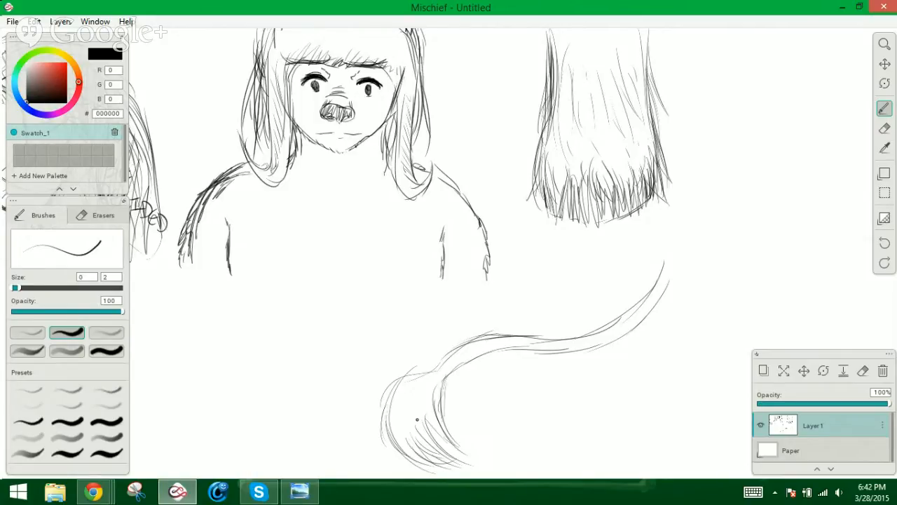
mouse_move(442, 376)
left_mouse_down()
mouse_move(455, 424)
mouse_move(387, 397)
mouse_move(374, 425)
left_mouse_up()
left_click_drag(398, 384, 385, 459)
left_click_drag(382, 398, 405, 473)
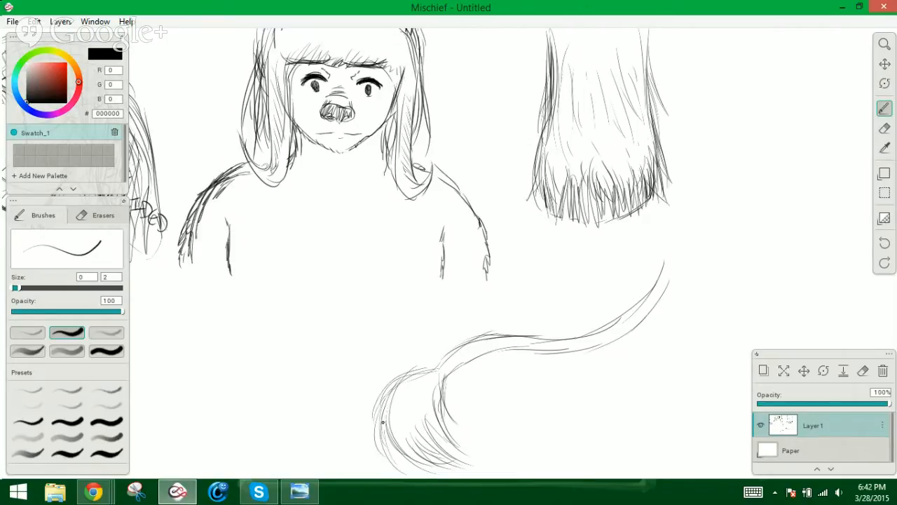
left_click_drag(387, 433, 431, 478)
mouse_move(403, 399)
left_mouse_down()
mouse_move(392, 459)
mouse_move(402, 444)
left_mouse_up()
mouse_move(425, 374)
left_mouse_down()
mouse_move(407, 396)
mouse_move(424, 402)
left_mouse_up()
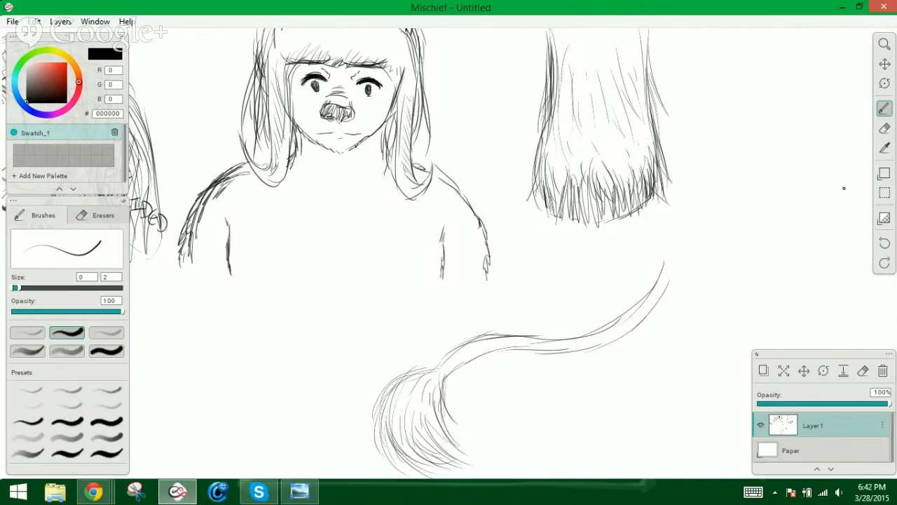
Switch to Skype and reread the minotaur's character description in the chat
left_click(885, 63)
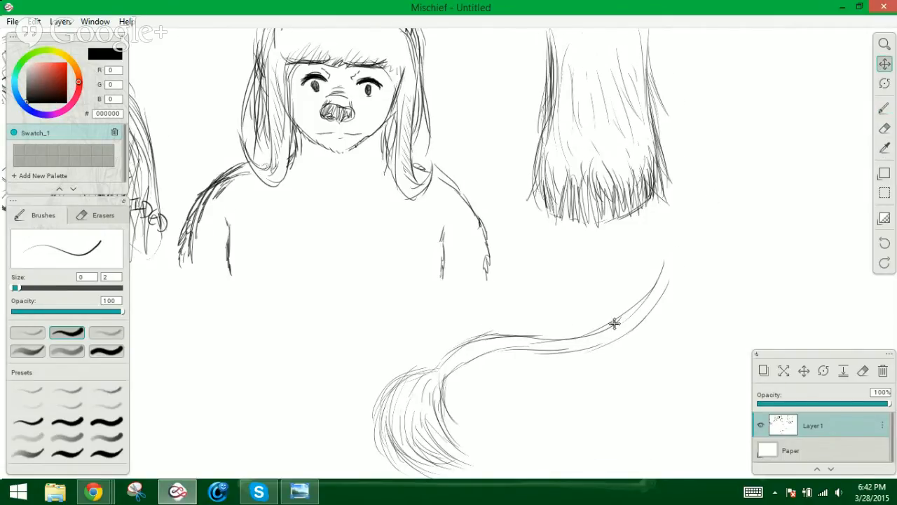
left_click_drag(614, 324, 730, 273)
left_click(259, 492)
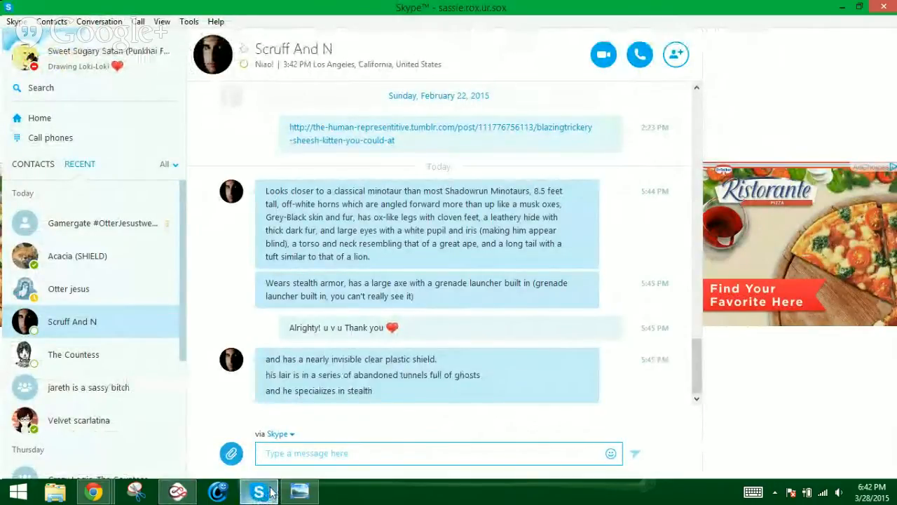
left_click(268, 493)
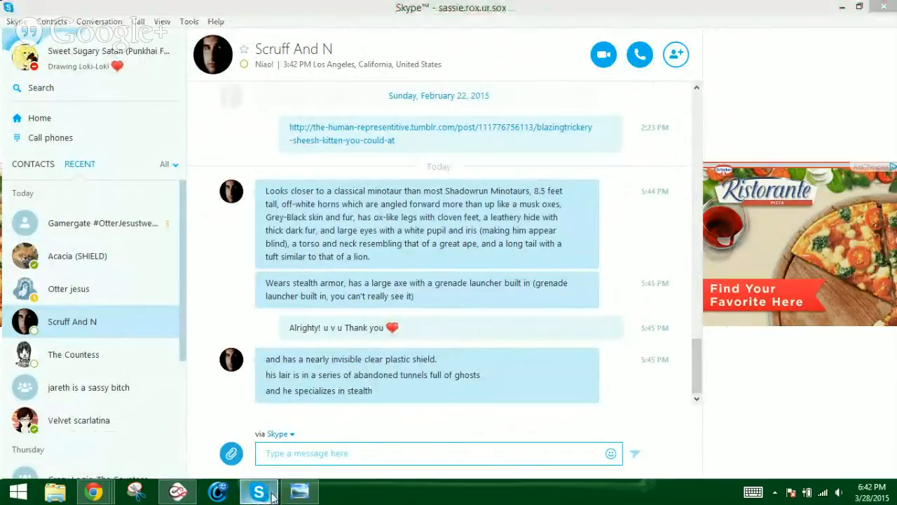
Return to Mischief, erase the dark pupils of the front-view face, and redraw light pupil marks
left_click(885, 108)
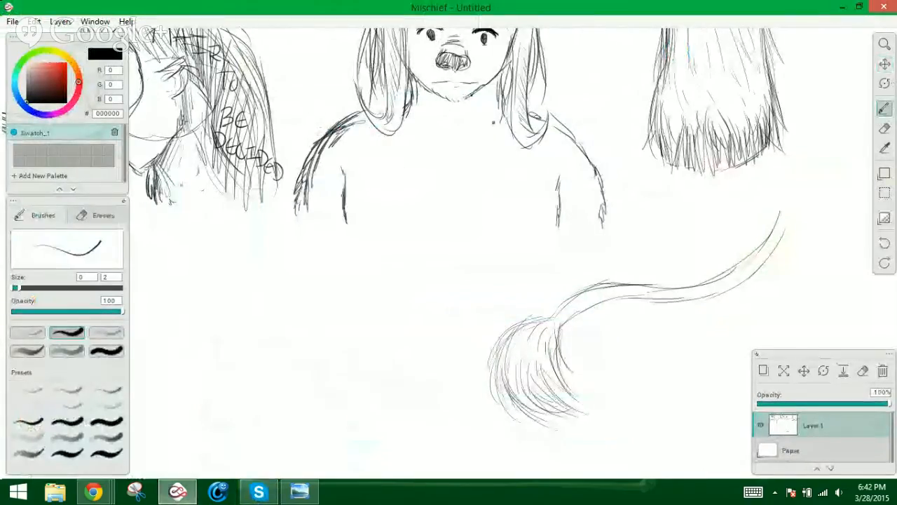
left_click(884, 128)
left_click_drag(482, 39, 485, 37)
left_click_drag(429, 35, 429, 36)
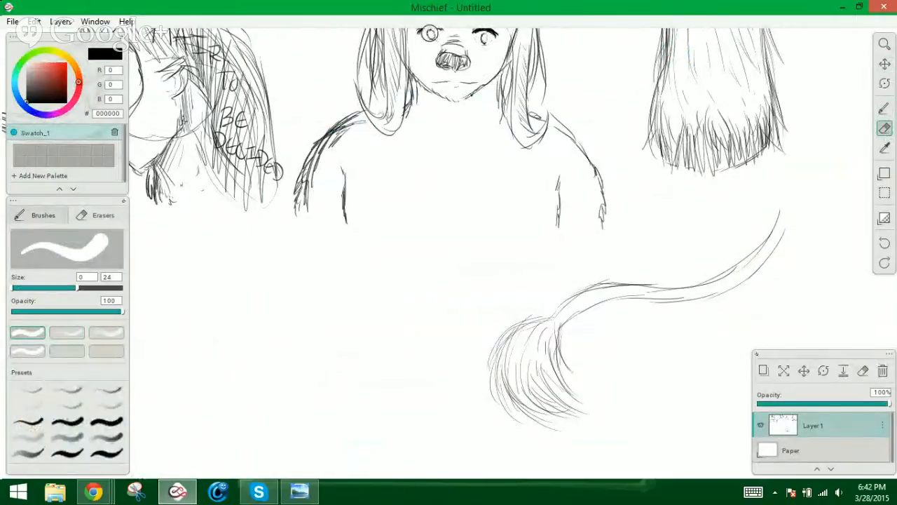
left_click(885, 109)
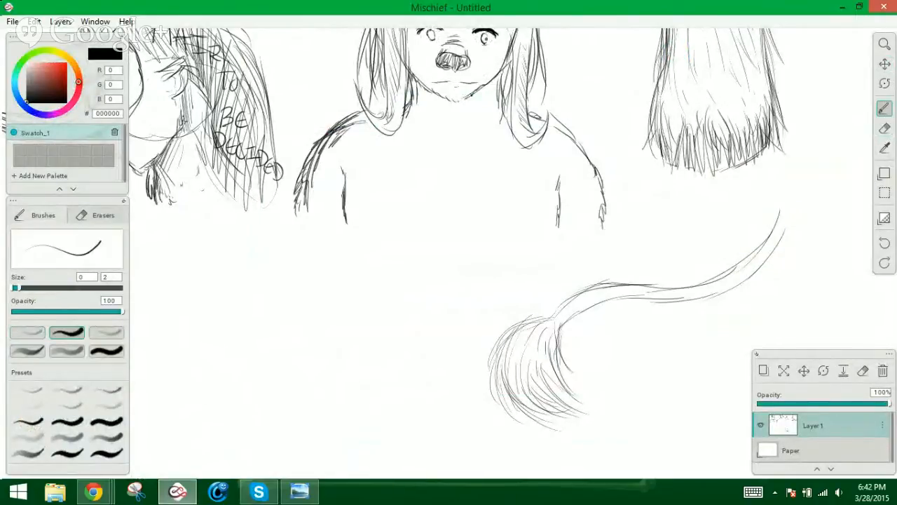
left_click_drag(483, 35, 481, 42)
Erase the profile head's placeholder hair mass together with its "HAIR TO BE DECIDED" lettering
left_click(885, 64)
mouse_move(698, 114)
left_mouse_down()
mouse_move(779, 191)
mouse_move(706, 236)
mouse_move(737, 215)
left_mouse_up()
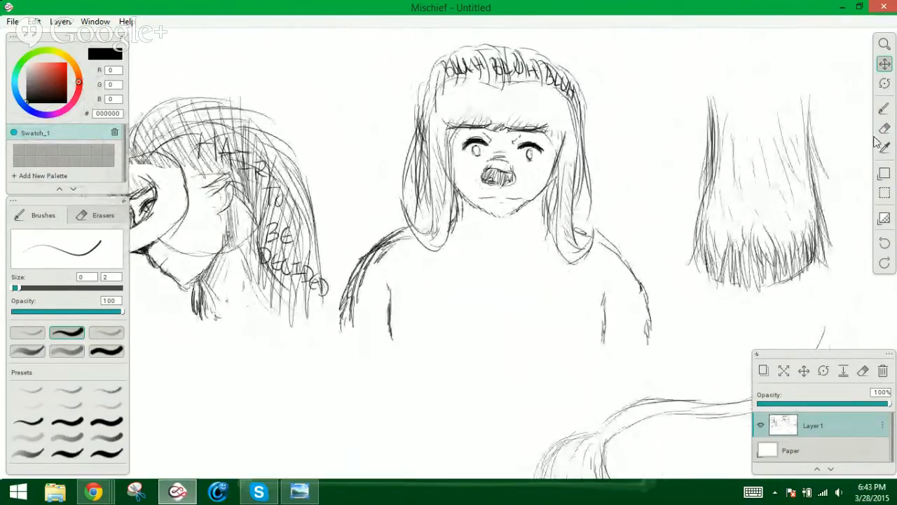
left_click(884, 128)
mouse_move(296, 155)
left_mouse_down()
mouse_move(250, 129)
mouse_move(298, 295)
mouse_move(290, 302)
mouse_move(266, 262)
mouse_move(286, 168)
mouse_move(316, 288)
mouse_move(274, 165)
mouse_move(327, 305)
mouse_move(252, 108)
mouse_move(267, 129)
mouse_move(191, 91)
mouse_move(211, 120)
mouse_move(241, 136)
mouse_move(227, 121)
mouse_move(267, 130)
mouse_move(227, 102)
mouse_move(259, 153)
mouse_move(255, 176)
mouse_move(206, 140)
mouse_move(173, 137)
mouse_move(194, 134)
left_mouse_up()
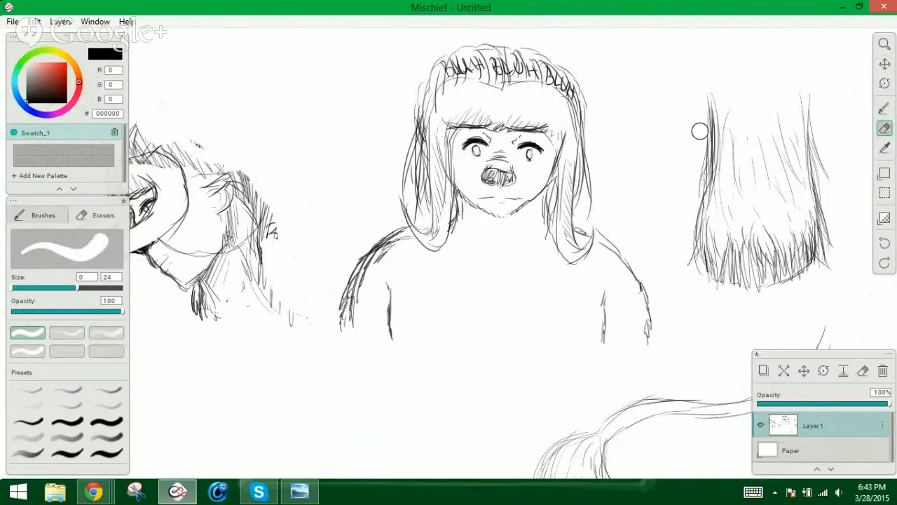
Erase the leftover spike and hair strokes above the profile's head and behind its neck
left_click(884, 63)
left_click_drag(413, 197, 515, 208)
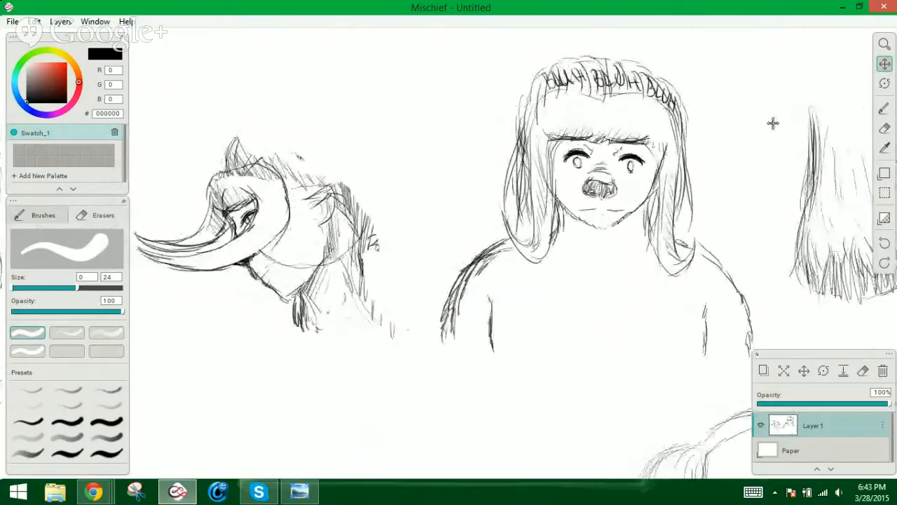
left_click(885, 128)
mouse_move(333, 182)
left_mouse_down()
mouse_move(310, 160)
mouse_move(247, 162)
mouse_move(235, 147)
mouse_move(274, 152)
left_mouse_up()
mouse_move(383, 267)
left_mouse_down()
mouse_move(339, 175)
mouse_move(354, 221)
left_mouse_up()
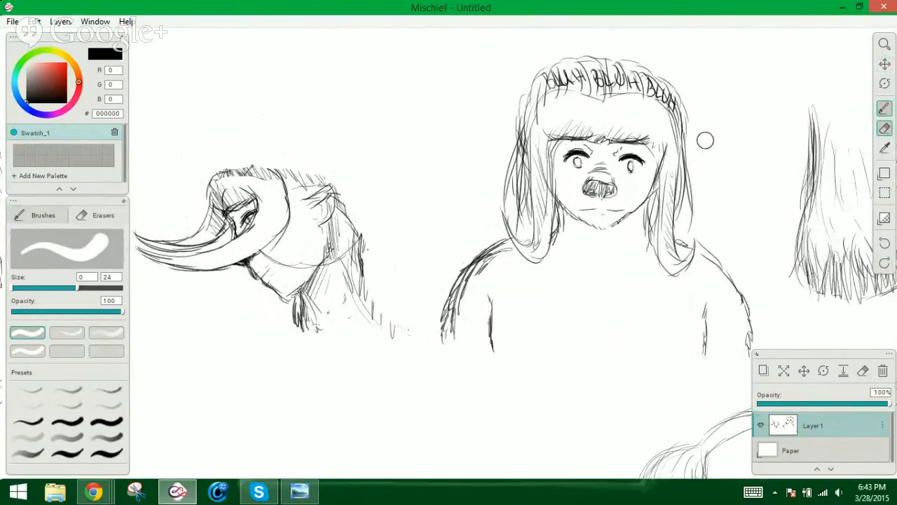
Add hair strokes behind the profile's ear and start a fringe with curved strands falling over the forehead
left_click(885, 108)
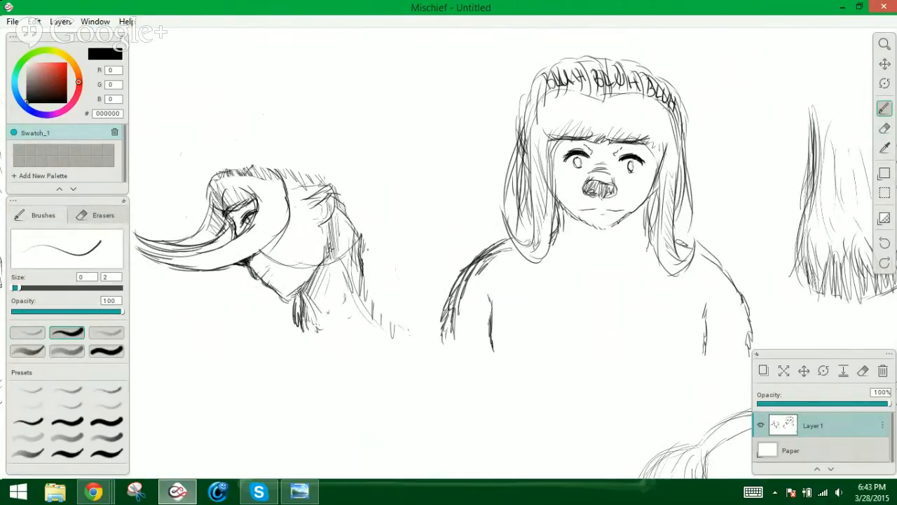
mouse_move(335, 205)
left_mouse_down()
mouse_move(345, 270)
mouse_move(353, 273)
mouse_move(356, 257)
left_mouse_up()
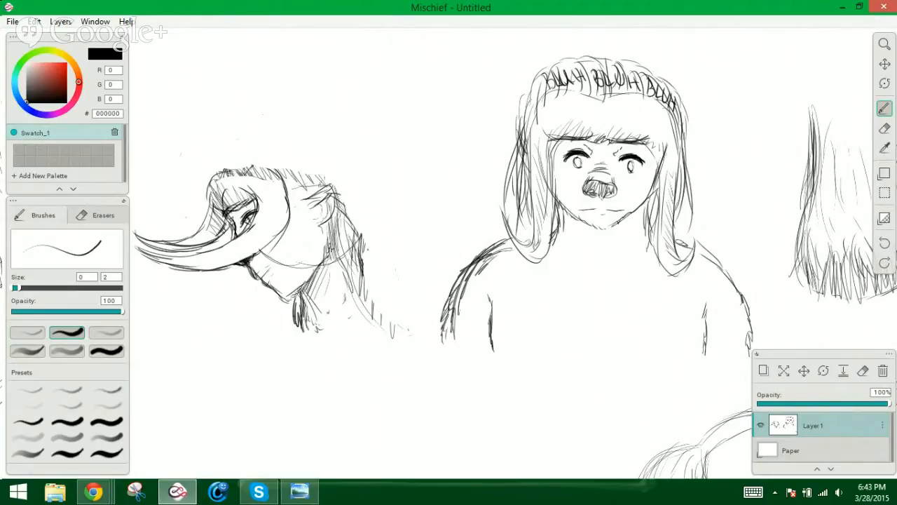
mouse_move(223, 166)
left_mouse_down()
mouse_move(249, 139)
mouse_move(292, 123)
mouse_move(265, 143)
mouse_move(232, 198)
left_mouse_up()
left_click_drag(253, 156, 229, 209)
left_click_drag(265, 175, 233, 208)
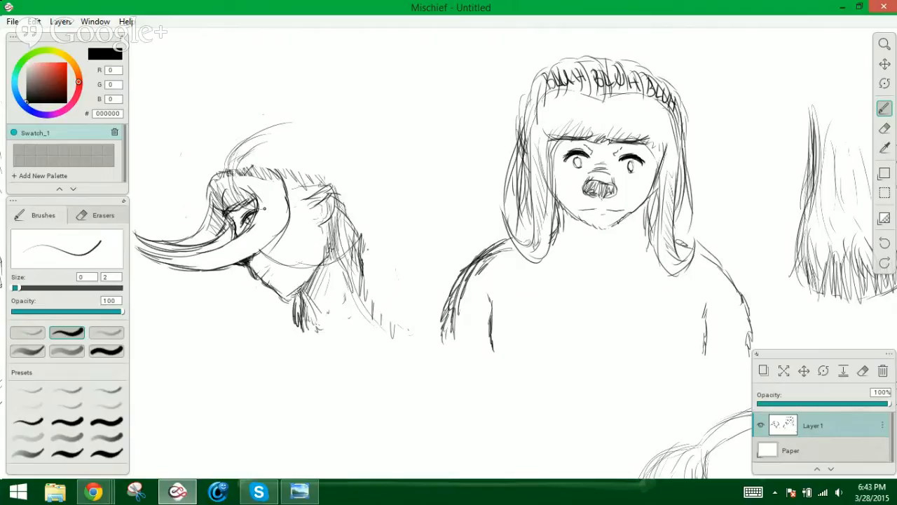
left_click_drag(242, 163, 227, 202)
mouse_move(226, 153)
left_mouse_down()
mouse_move(234, 206)
mouse_move(221, 212)
left_mouse_up()
left_click_drag(227, 158, 218, 192)
left_click_drag(220, 178, 215, 209)
Extend the profile's fringe with short strands along the hairline toward the ear
left_click_drag(247, 171, 237, 191)
left_click_drag(258, 172, 248, 192)
left_click_drag(294, 163, 245, 199)
mouse_move(278, 163)
left_mouse_down()
mouse_move(254, 177)
mouse_move(301, 227)
left_mouse_up()
left_click_drag(303, 178, 277, 206)
mouse_move(290, 171)
left_mouse_down()
mouse_move(259, 198)
mouse_move(293, 215)
left_mouse_up()
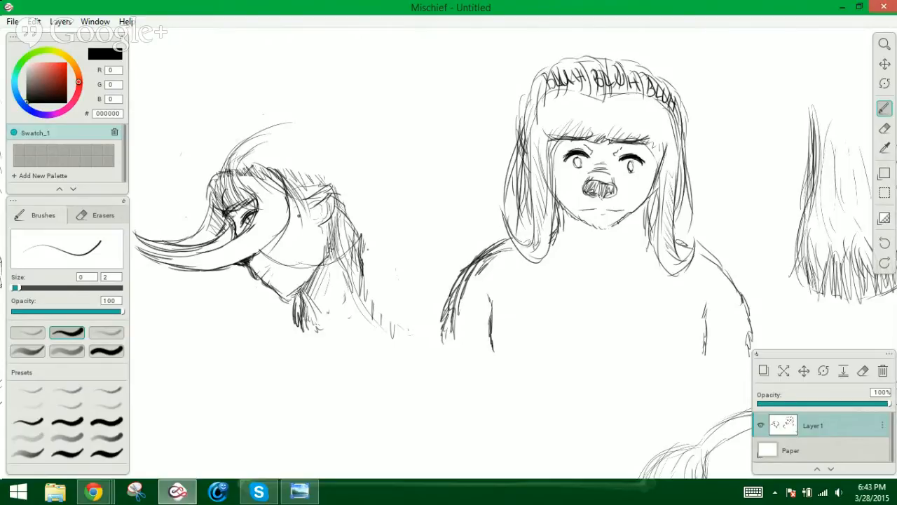
Draw the front contour of the profile's hair with repeated curved strokes sweeping down over the forehead
left_click_drag(251, 132, 215, 173)
mouse_move(250, 136)
left_mouse_down()
mouse_move(199, 177)
mouse_move(197, 189)
mouse_move(209, 172)
left_mouse_up()
mouse_move(251, 131)
left_mouse_down()
mouse_move(225, 154)
mouse_move(208, 209)
left_mouse_up()
left_click_drag(220, 200, 205, 230)
left_click_drag(218, 161, 209, 185)
left_click_drag(213, 189, 209, 214)
left_click_drag(220, 200, 217, 208)
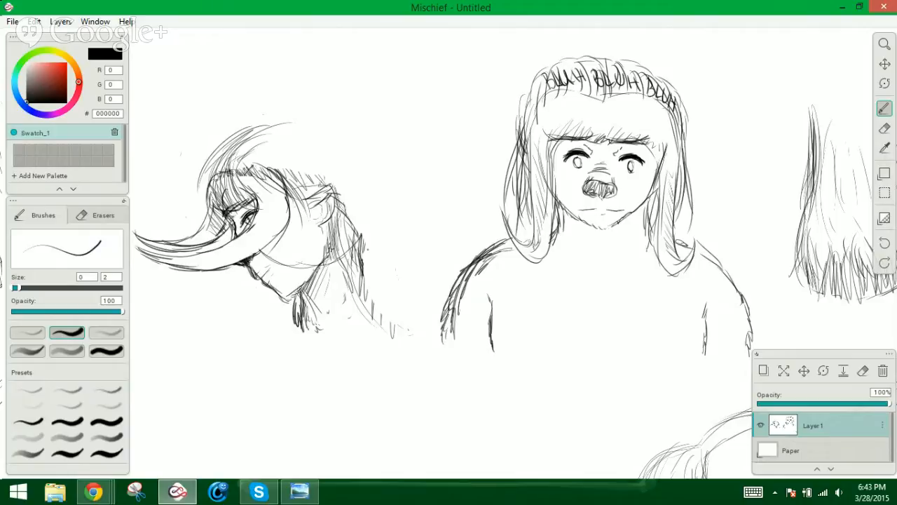
Outline the rounded crown of the profile's hair from the forehead over to the back of the head
mouse_move(247, 134)
left_mouse_down()
mouse_move(320, 110)
mouse_move(236, 123)
mouse_move(327, 101)
left_mouse_up()
mouse_move(357, 109)
left_mouse_down()
mouse_move(281, 106)
mouse_move(366, 124)
left_mouse_up()
mouse_move(322, 105)
left_mouse_down()
mouse_move(381, 145)
mouse_move(388, 180)
left_mouse_up()
left_click_drag(360, 128, 392, 203)
mouse_move(375, 163)
left_mouse_down()
mouse_move(387, 223)
mouse_move(394, 203)
left_mouse_up()
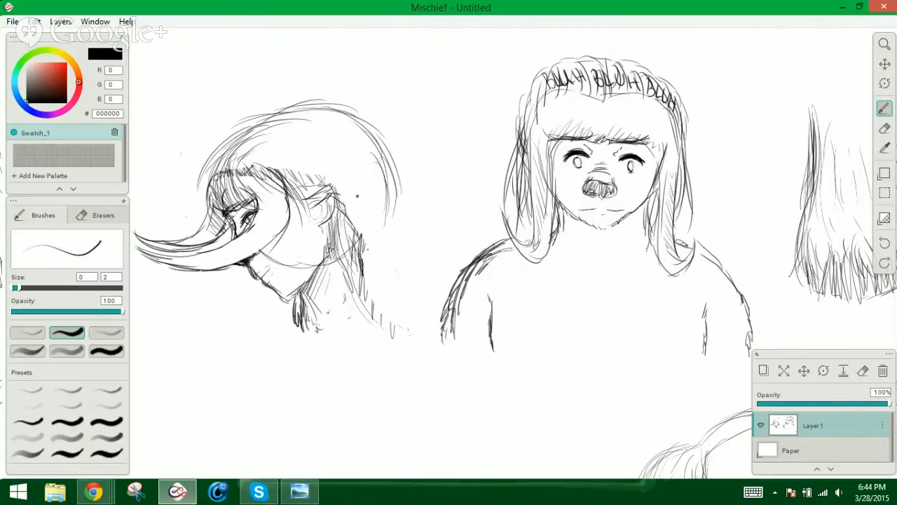
Draw long strands down the back of the profile's head and over the neck
mouse_move(408, 205)
left_mouse_down()
mouse_move(413, 245)
mouse_move(394, 260)
left_mouse_up()
mouse_move(371, 204)
left_mouse_down()
mouse_move(366, 295)
mouse_move(362, 257)
left_mouse_up()
left_click_drag(361, 259, 348, 317)
left_click_drag(335, 223, 349, 322)
left_click_drag(340, 239, 355, 312)
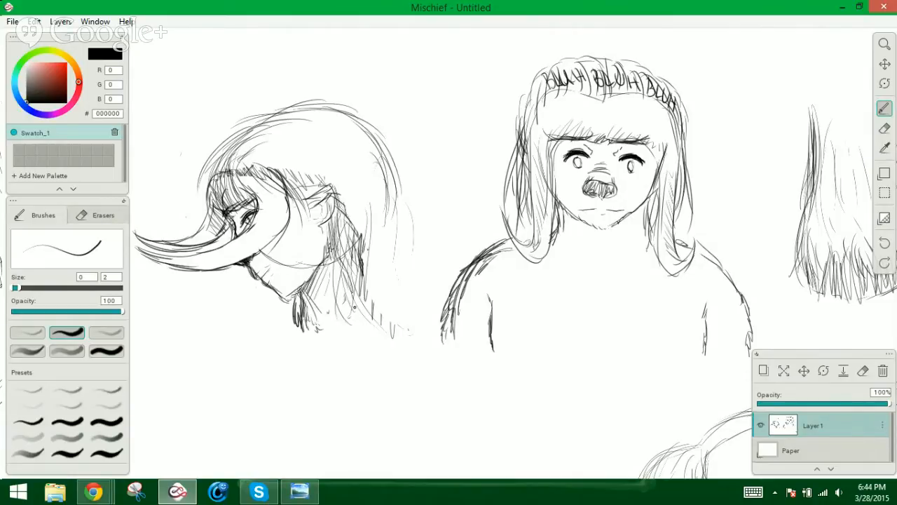
mouse_move(353, 256)
left_mouse_down()
mouse_move(365, 314)
mouse_move(387, 301)
left_mouse_up()
mouse_move(393, 197)
left_mouse_down()
mouse_move(386, 265)
mouse_move(419, 283)
left_mouse_up()
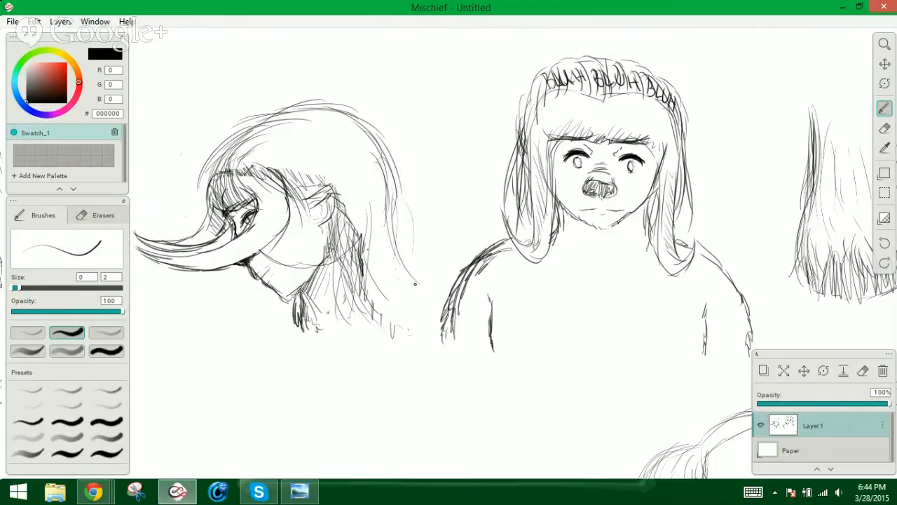
Flare the profile's back hair outward with overlapping strands ending in pointed tips at shoulder level
left_click_drag(400, 226, 425, 300)
left_click_drag(392, 243, 416, 314)
left_click_drag(357, 241, 392, 305)
left_click_drag(375, 274, 405, 314)
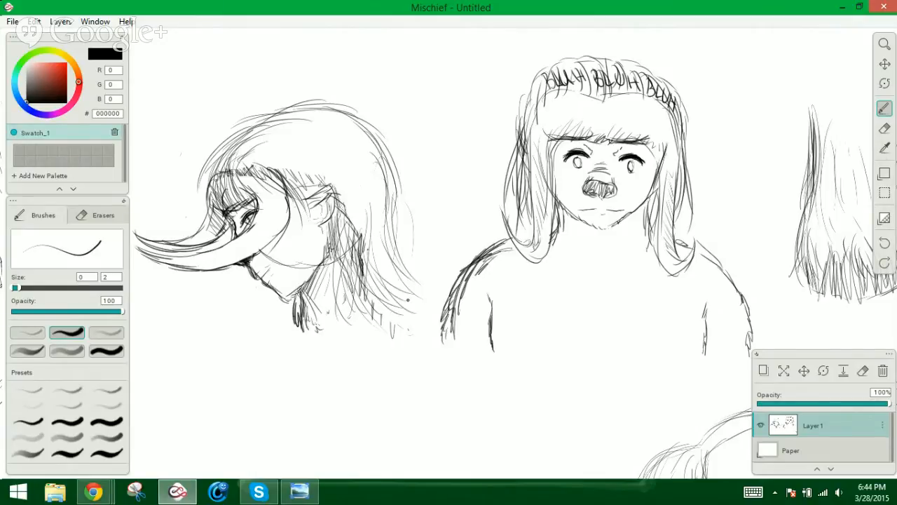
left_click_drag(382, 258, 407, 291)
left_click_drag(356, 240, 398, 314)
left_click_drag(345, 263, 364, 308)
left_click_drag(337, 256, 353, 298)
left_click_drag(370, 210, 393, 267)
Sketch two thin braids hanging from the profile, one from behind the ear and one below the chin
mouse_move(335, 234)
left_mouse_down()
mouse_move(322, 288)
mouse_move(327, 264)
left_mouse_up()
left_click_drag(330, 263, 323, 335)
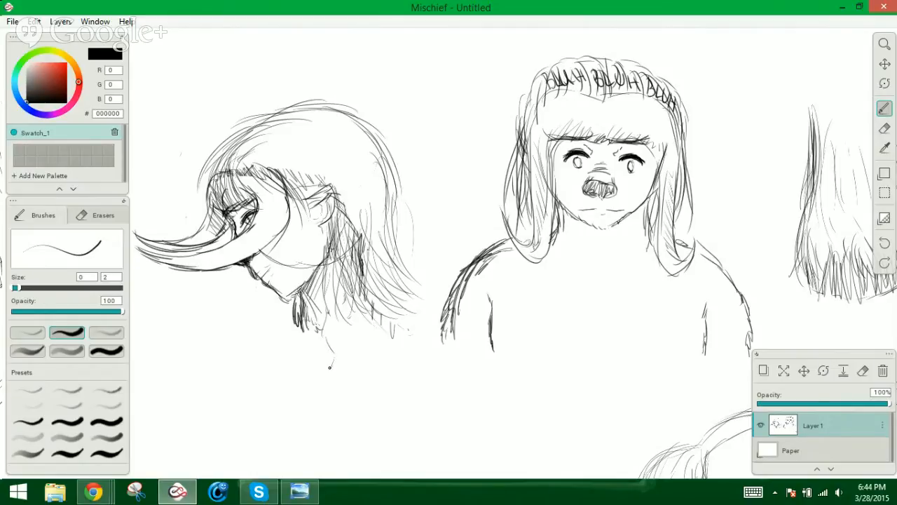
left_click_drag(334, 292, 335, 350)
left_click_drag(335, 234, 318, 328)
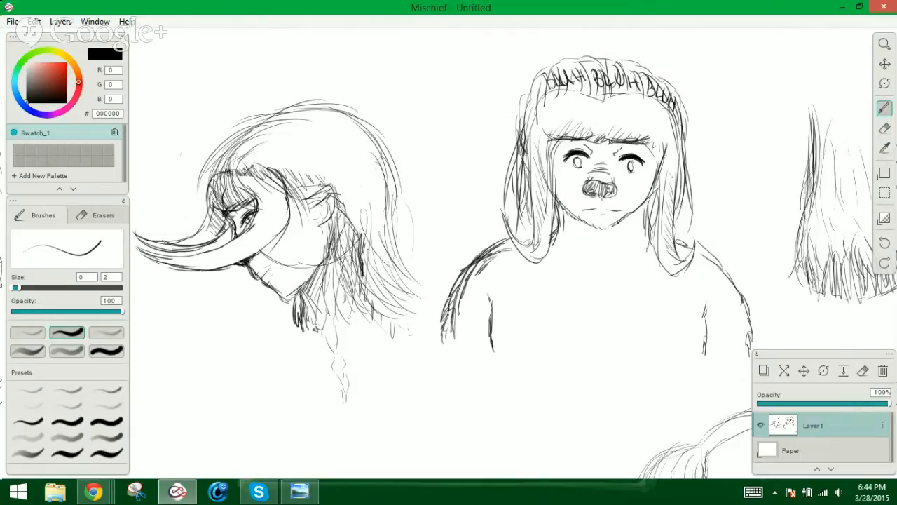
left_click_drag(329, 276, 328, 332)
left_click_drag(284, 304, 282, 351)
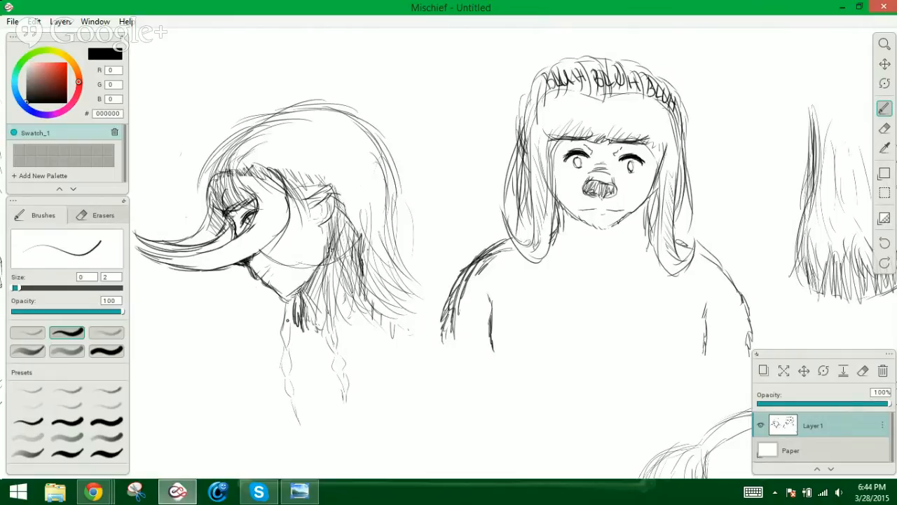
left_click_drag(288, 319, 283, 341)
Thicken the lower back of the profile's hair with more long strands
left_click_drag(373, 248, 412, 319)
left_click_drag(370, 284, 410, 332)
left_click_drag(387, 271, 424, 312)
left_click_drag(358, 166, 382, 274)
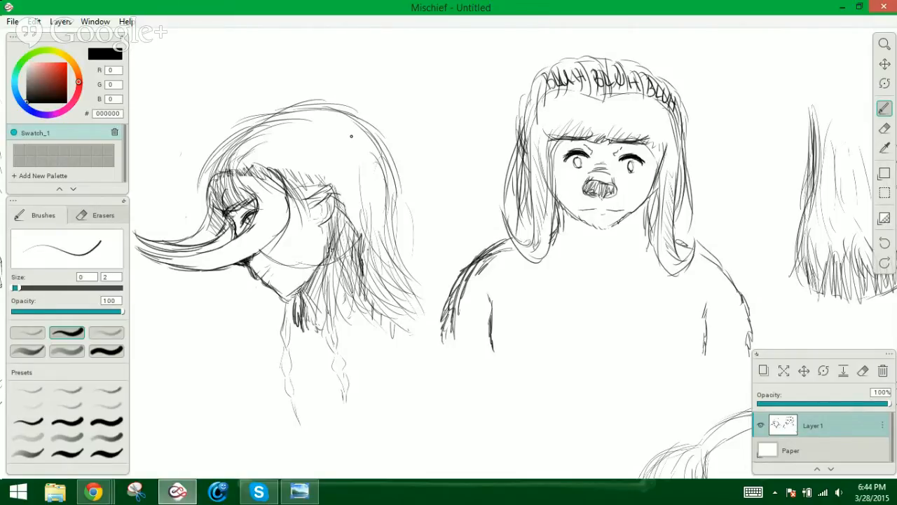
Draw strands sweeping from the profile's crown over the ear and down toward the neck
left_click_drag(260, 144, 310, 198)
left_click_drag(292, 164, 313, 193)
left_click_drag(295, 153, 336, 214)
left_click_drag(324, 163, 355, 241)
left_click_drag(349, 186, 359, 248)
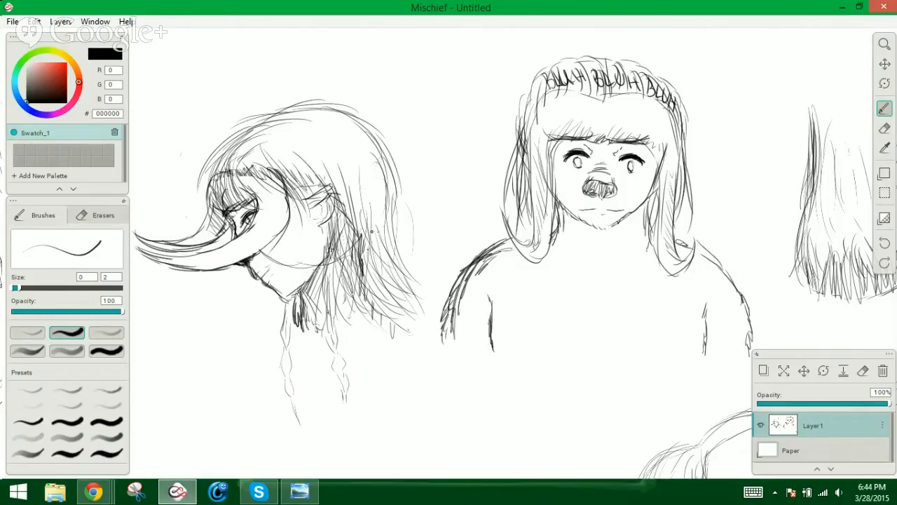
Fill the crown of the profile's hair with short curved strands above the fringe, over the ear and at the back
left_click_drag(262, 143, 252, 179)
left_click_drag(265, 158, 261, 181)
mouse_move(241, 142)
left_mouse_down()
mouse_move(227, 176)
mouse_move(234, 183)
left_mouse_up()
mouse_move(286, 133)
left_mouse_down()
mouse_move(264, 145)
mouse_move(266, 158)
mouse_move(291, 168)
left_mouse_up()
left_click_drag(291, 146, 339, 198)
left_click_drag(324, 158, 348, 198)
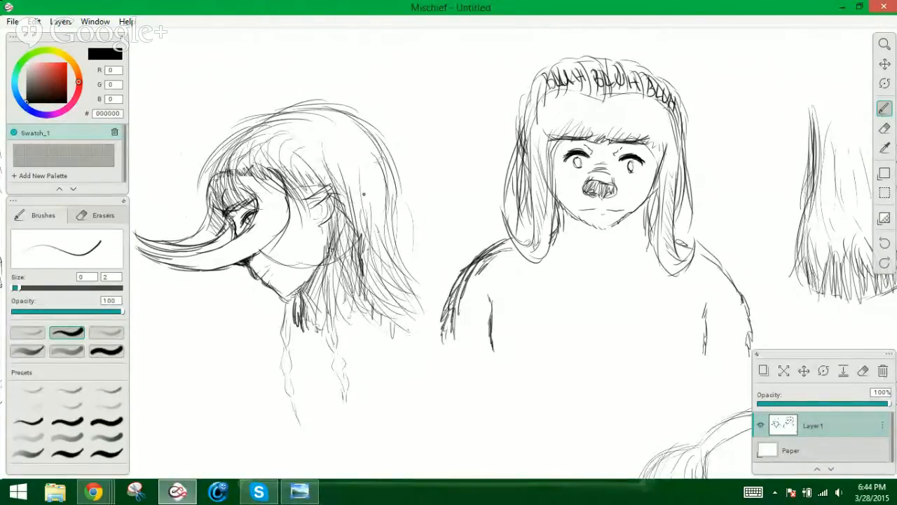
left_click_drag(349, 153, 376, 215)
left_click_drag(378, 192, 390, 229)
Erase the scribbled lettering, crown outline and outer hair strands from around the front view's head
left_click(884, 128)
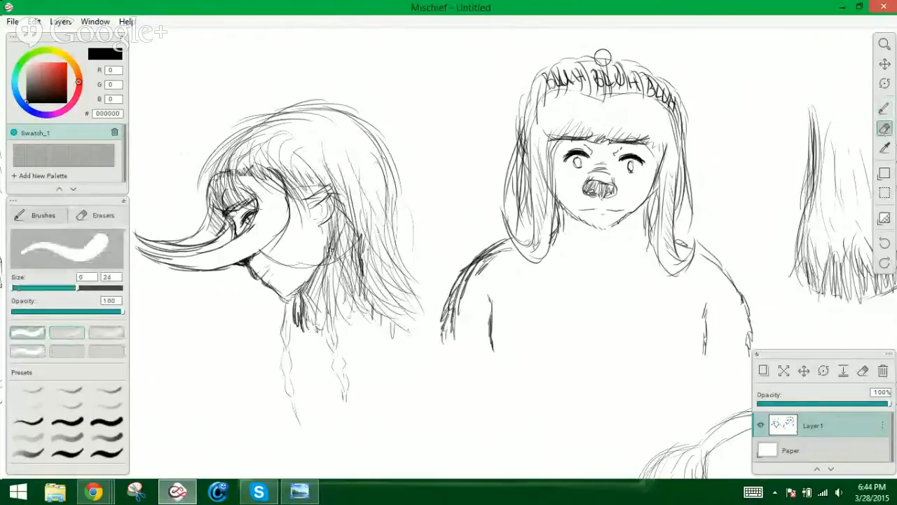
left_click_drag(521, 116, 512, 179)
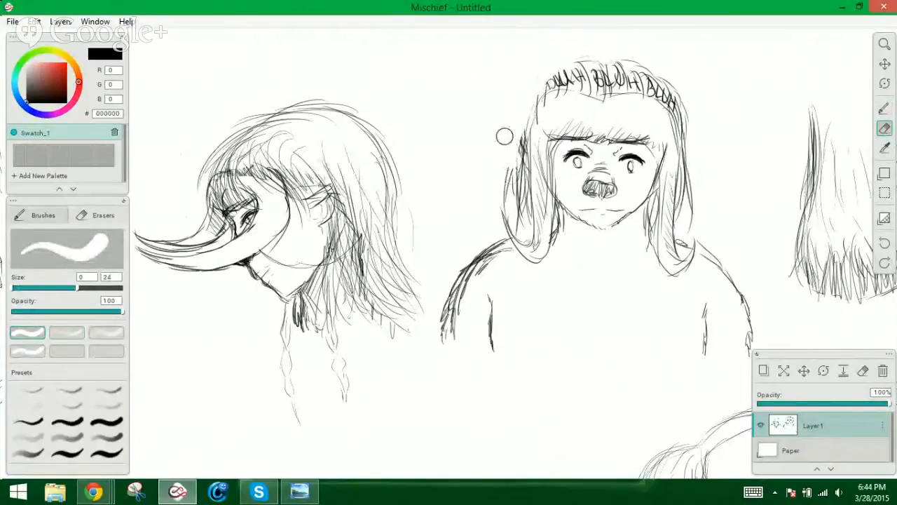
mouse_move(505, 136)
left_mouse_down()
mouse_move(510, 219)
mouse_move(517, 154)
left_mouse_up()
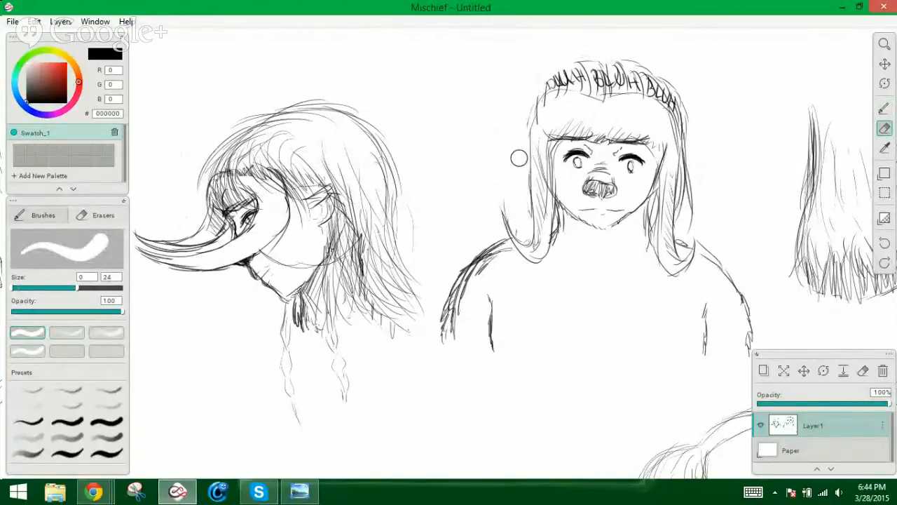
left_click_drag(605, 64, 592, 80)
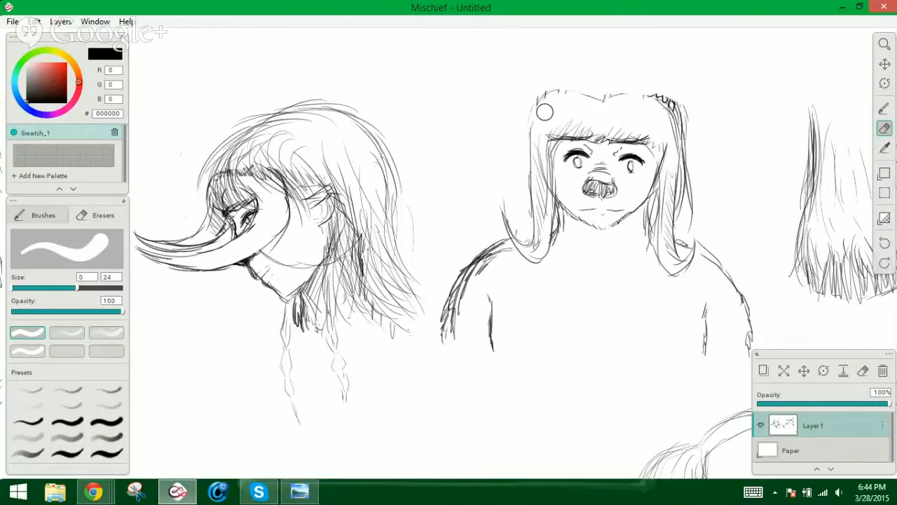
left_click_drag(652, 91, 691, 128)
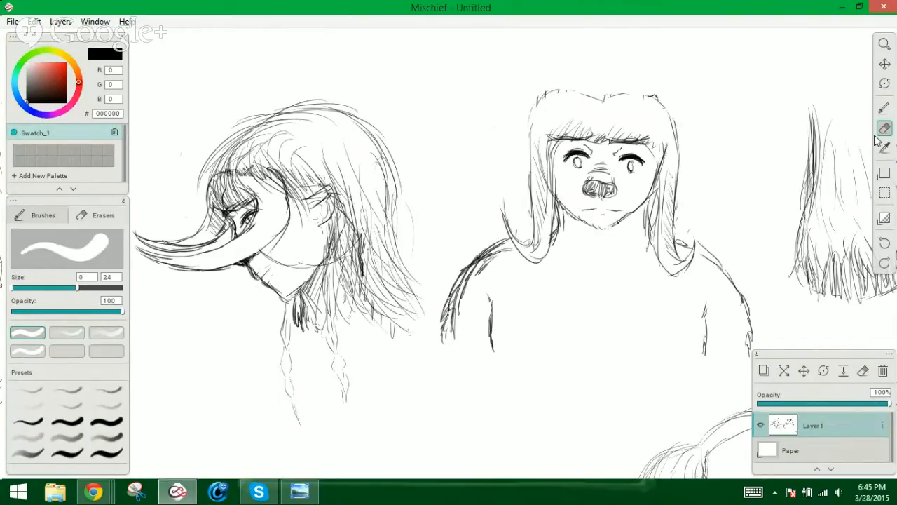
Redraw the front view's horn outline from the notch above the forehead outward and down the side of the face
left_click(883, 109)
mouse_move(602, 99)
left_mouse_down()
mouse_move(646, 94)
mouse_move(666, 106)
left_mouse_up()
left_click_drag(601, 102, 541, 91)
mouse_move(554, 91)
left_mouse_down()
mouse_move(527, 120)
mouse_move(530, 172)
left_mouse_up()
left_click_drag(528, 127, 537, 182)
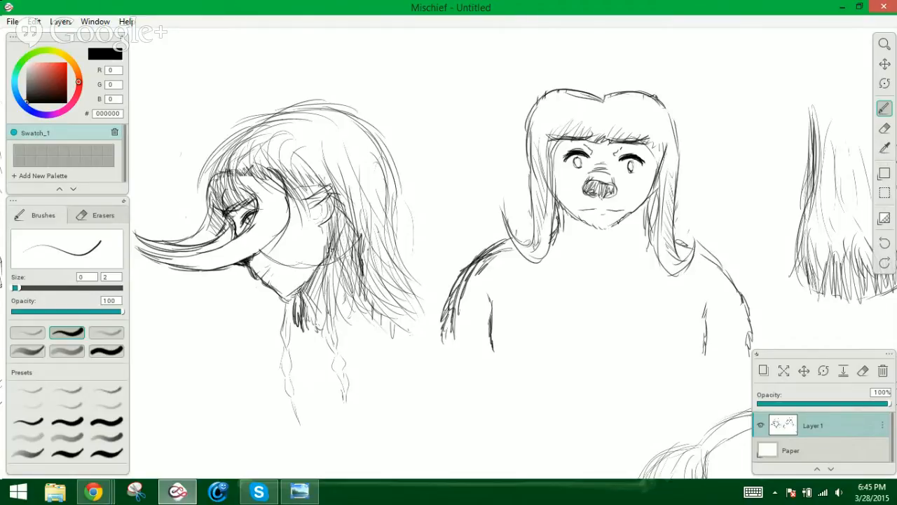
left_click_drag(558, 212, 564, 229)
Replace the profile's forward-pointing horn with one that curves down past the cheek and curls up in front of the chin
left_click(885, 128)
mouse_move(144, 240)
left_mouse_down()
mouse_move(176, 276)
mouse_move(169, 225)
mouse_move(194, 239)
mouse_move(263, 246)
mouse_move(258, 238)
mouse_move(215, 239)
mouse_move(275, 248)
left_mouse_up()
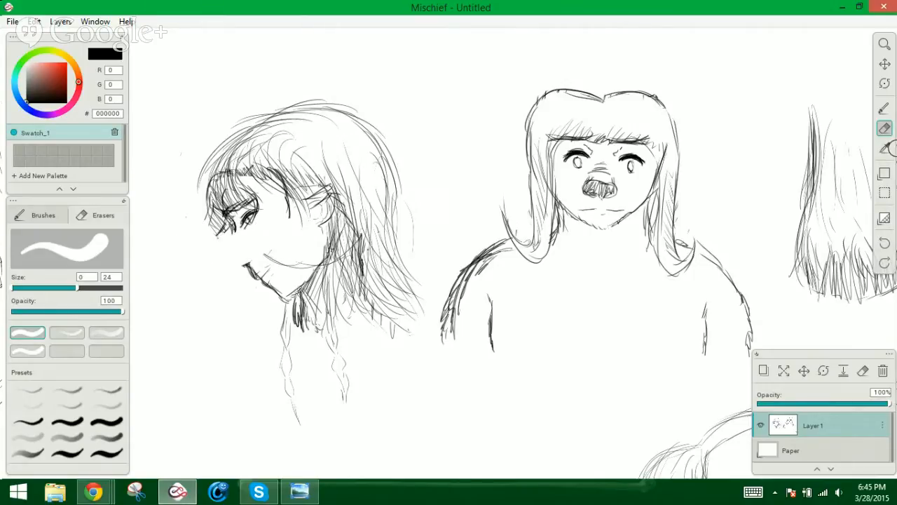
left_click(884, 109)
left_click_drag(290, 201, 303, 274)
left_click_drag(290, 188, 279, 307)
mouse_move(298, 276)
left_mouse_down()
mouse_move(236, 321)
mouse_move(199, 317)
mouse_move(189, 281)
mouse_move(215, 313)
mouse_move(231, 314)
mouse_move(260, 280)
mouse_move(264, 251)
left_mouse_up()
left_click_drag(257, 283, 269, 221)
mouse_move(267, 259)
left_mouse_down()
mouse_move(267, 220)
mouse_move(253, 199)
left_mouse_up()
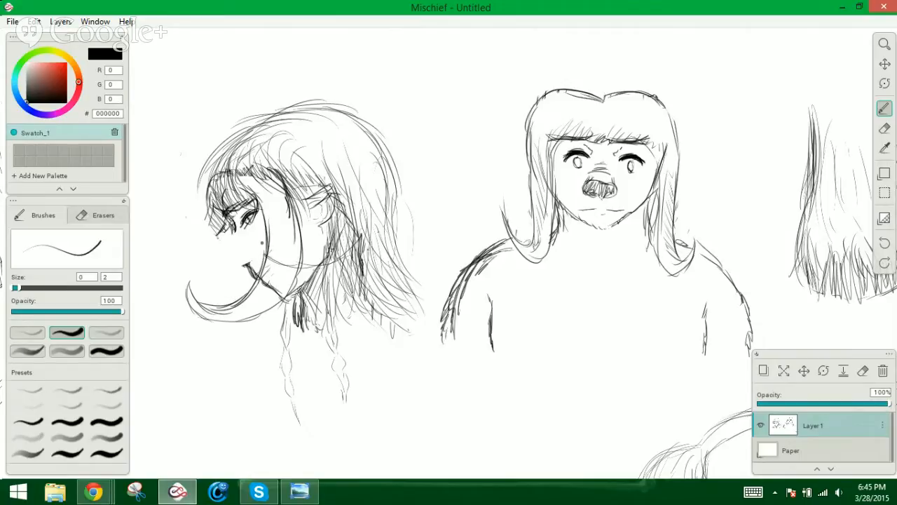
Redraw the profile's nose bridge and dark snout beside the new horn, and touch up the front view's mouth line
left_click_drag(265, 244, 241, 196)
mouse_move(230, 237)
left_mouse_down()
mouse_move(229, 267)
mouse_move(252, 269)
left_mouse_up()
mouse_move(254, 255)
left_mouse_down()
mouse_move(238, 267)
mouse_move(228, 253)
mouse_move(225, 265)
mouse_move(239, 258)
mouse_move(228, 252)
mouse_move(236, 235)
mouse_move(224, 245)
mouse_move(235, 233)
mouse_move(229, 229)
mouse_move(242, 223)
mouse_move(248, 257)
mouse_move(240, 265)
mouse_move(226, 260)
mouse_move(251, 258)
mouse_move(253, 274)
left_mouse_up()
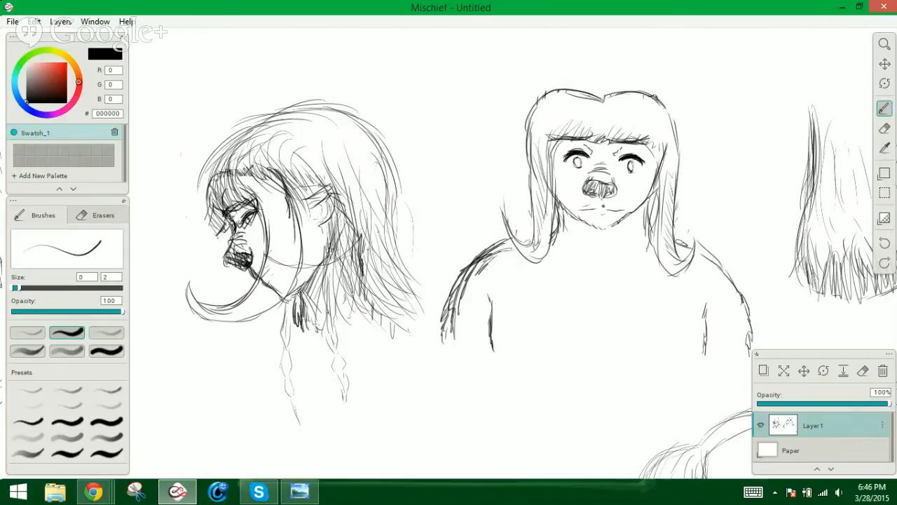
left_click_drag(609, 210, 620, 210)
Draw the profile's far horn curling out behind the snout and erase the jaw lines crossing the near horn
mouse_move(216, 199)
left_mouse_down()
mouse_move(216, 275)
mouse_move(182, 290)
mouse_move(230, 300)
mouse_move(246, 268)
left_mouse_up()
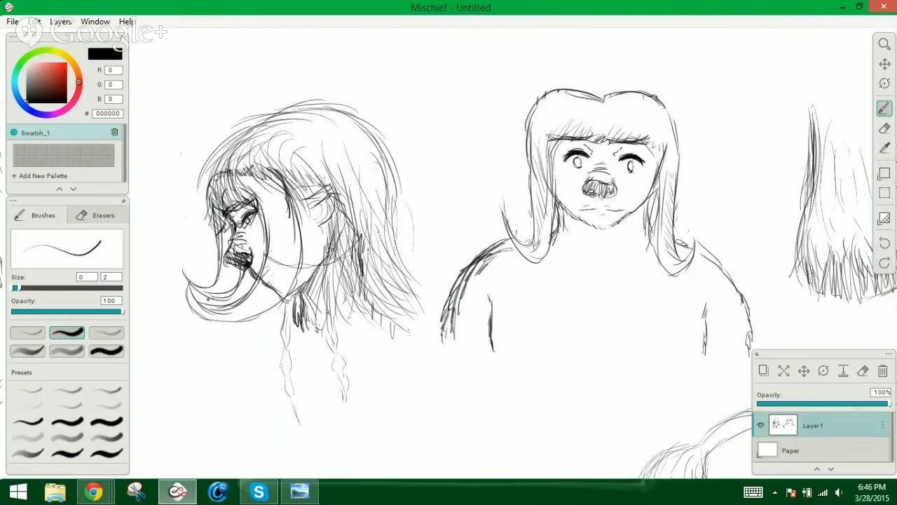
left_click_drag(194, 251, 210, 298)
mouse_move(191, 250)
left_mouse_down()
mouse_move(214, 284)
mouse_move(223, 273)
left_mouse_up()
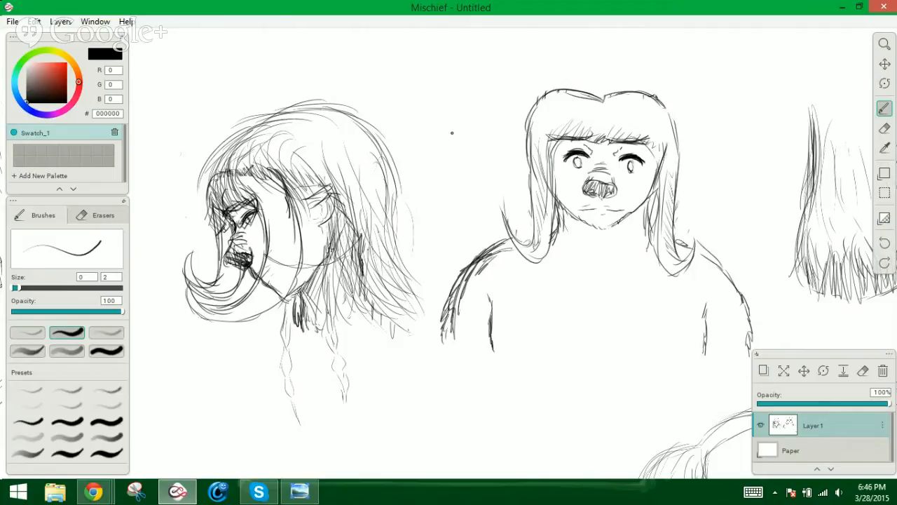
left_click(885, 129)
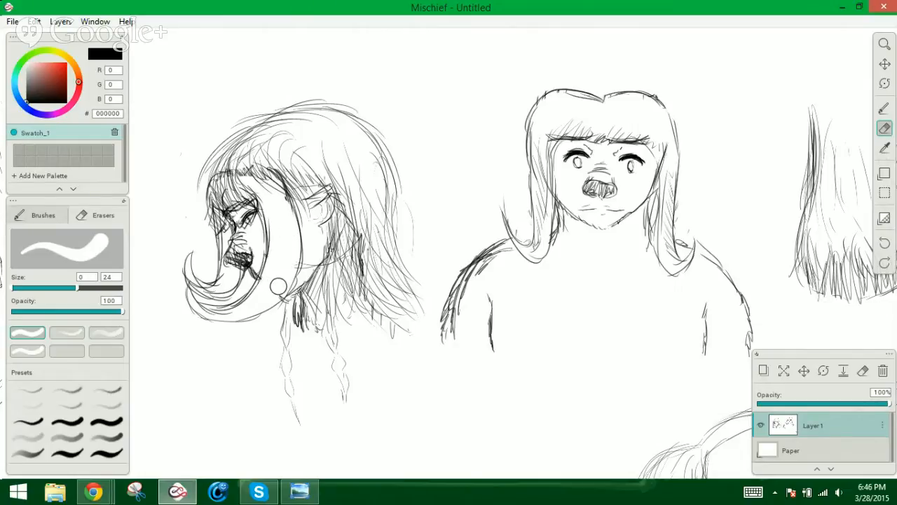
Sketch a loose, shaggy hair outline arching over the front view's head above the horns
left_click(884, 109)
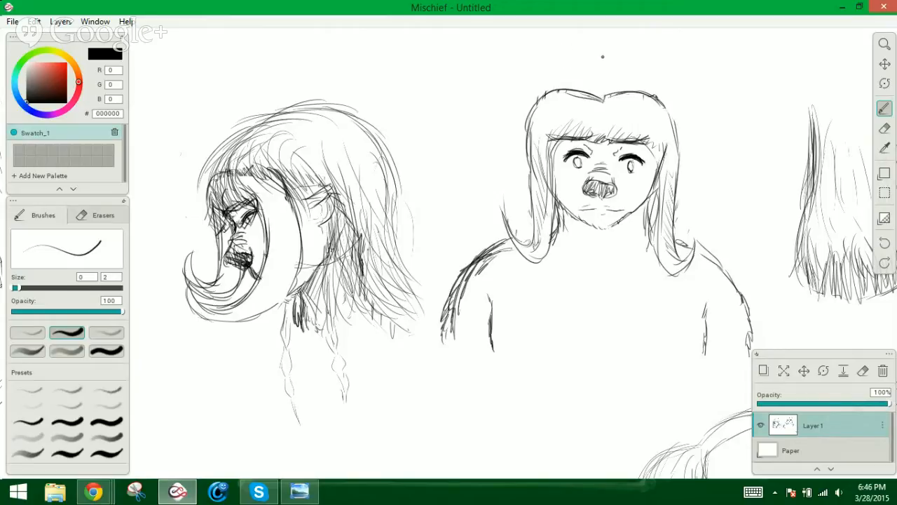
mouse_move(602, 54)
left_mouse_down()
mouse_move(563, 55)
mouse_move(572, 53)
mouse_move(509, 86)
mouse_move(537, 76)
mouse_move(509, 120)
mouse_move(511, 129)
mouse_move(516, 108)
mouse_move(516, 148)
left_mouse_up()
left_click_drag(520, 116, 511, 154)
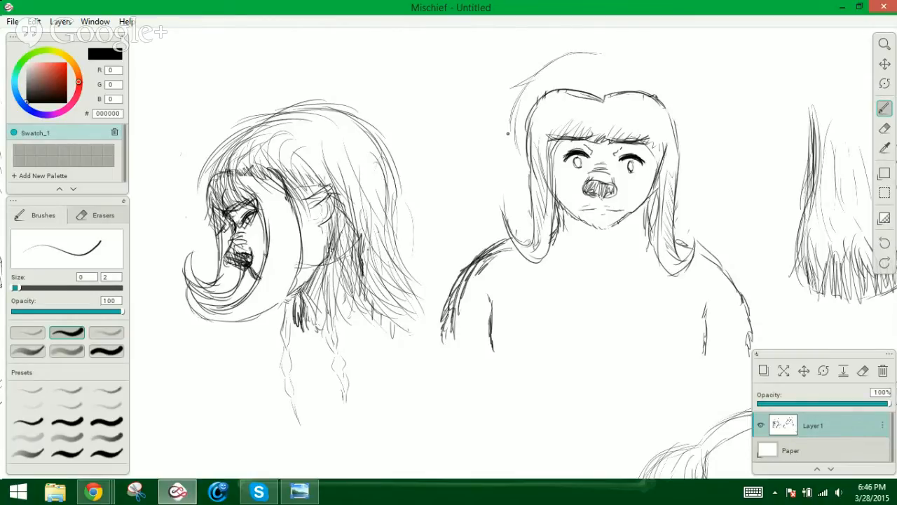
mouse_move(593, 55)
left_mouse_down()
mouse_move(633, 47)
mouse_move(602, 53)
mouse_move(638, 53)
mouse_move(622, 61)
mouse_move(679, 88)
mouse_move(657, 62)
mouse_move(680, 130)
mouse_move(678, 83)
mouse_move(693, 160)
left_mouse_up()
Add hair strands down both sides of the front view's head along the outer edges of the horns
mouse_move(682, 114)
left_mouse_down()
mouse_move(694, 158)
mouse_move(681, 190)
left_mouse_up()
left_click_drag(683, 133, 678, 172)
left_click_drag(680, 168, 677, 200)
left_click_drag(507, 109, 514, 174)
mouse_move(518, 130)
left_mouse_down()
mouse_move(524, 185)
mouse_move(518, 164)
left_mouse_up()
mouse_move(517, 166)
left_mouse_down()
mouse_move(512, 205)
mouse_move(521, 201)
mouse_move(531, 229)
left_mouse_up()
left_click_drag(689, 143, 683, 189)
left_click_drag(684, 159, 680, 214)
mouse_move(683, 181)
left_mouse_down()
mouse_move(674, 235)
mouse_move(680, 206)
left_mouse_up()
Draw a thin braid hanging from each side of the front view's jaw down over the chest
mouse_move(531, 209)
left_mouse_down()
mouse_move(561, 268)
mouse_move(557, 288)
mouse_move(549, 256)
mouse_move(561, 314)
mouse_move(549, 304)
mouse_move(555, 298)
mouse_move(554, 361)
left_mouse_up()
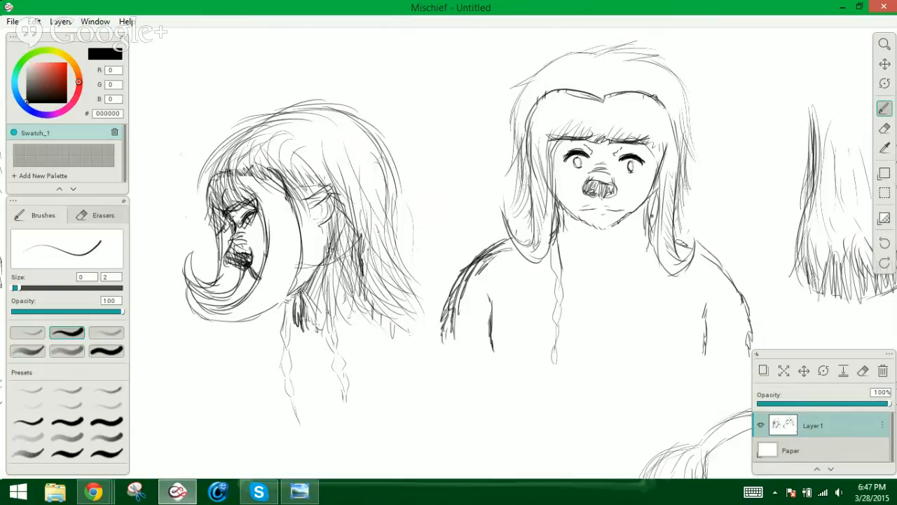
left_click_drag(649, 232, 644, 291)
left_click_drag(656, 249, 647, 323)
mouse_move(651, 282)
left_mouse_down()
mouse_move(656, 338)
mouse_move(643, 316)
mouse_move(649, 369)
left_mouse_up()
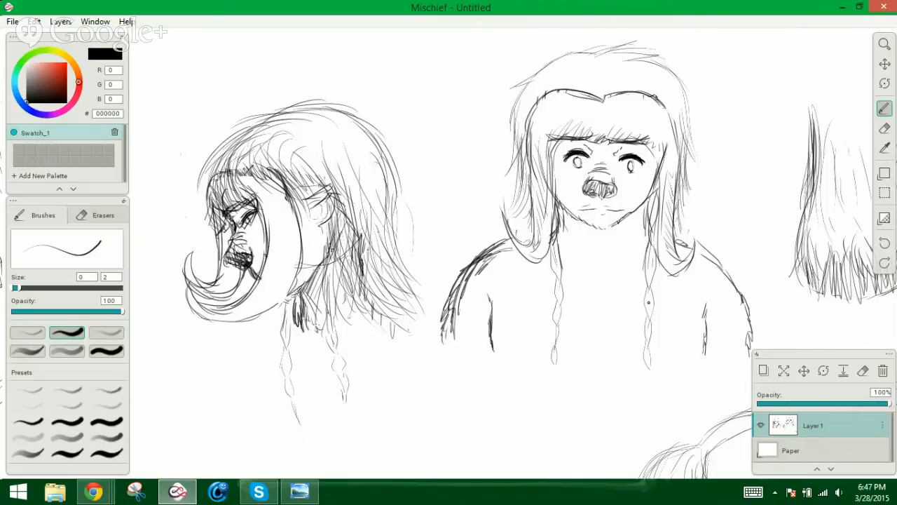
left_click_drag(647, 330, 650, 342)
left_click_drag(553, 354, 553, 361)
Thicken the front view's crown hair with extra strands and handwrite "HAIR?" across it
mouse_move(597, 52)
left_mouse_down()
mouse_move(540, 62)
mouse_move(552, 62)
mouse_move(519, 90)
mouse_move(533, 71)
mouse_move(511, 125)
left_mouse_up()
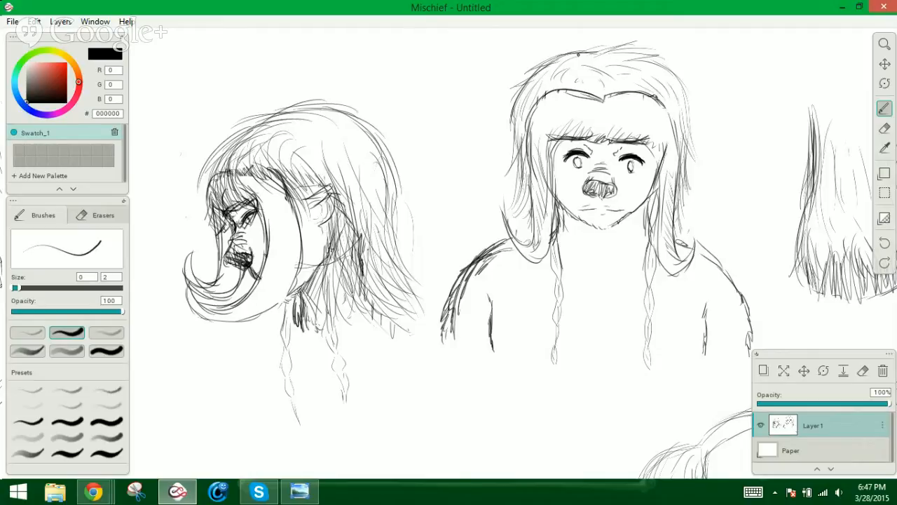
left_click_drag(551, 66, 563, 78)
mouse_move(572, 63)
left_mouse_down()
mouse_move(601, 61)
mouse_move(632, 67)
left_mouse_up()
left_click(634, 71)
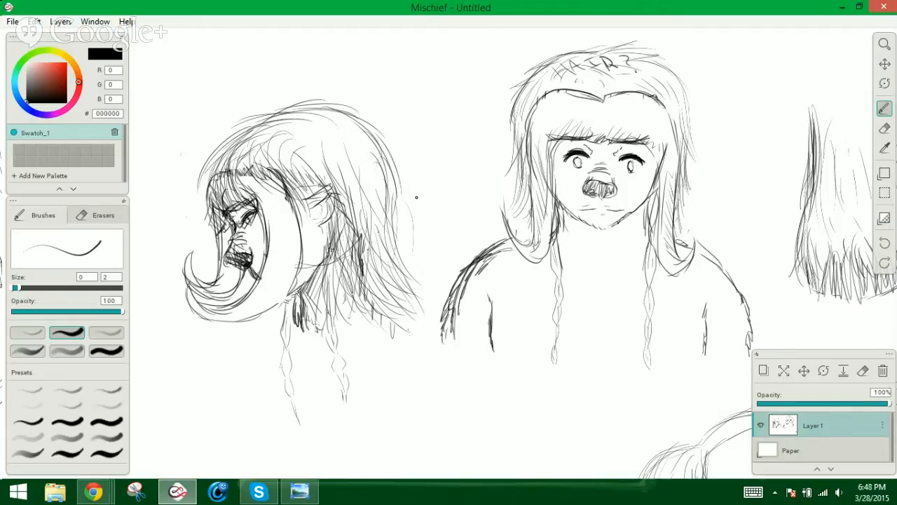
Handwrite "HAIR?" across the crown of the profile's hair
mouse_move(298, 122)
left_mouse_down()
mouse_move(288, 140)
mouse_move(303, 139)
left_mouse_up()
mouse_move(292, 131)
left_mouse_down()
mouse_move(307, 131)
mouse_move(304, 144)
left_mouse_up()
left_click_drag(316, 128, 319, 150)
left_click_drag(308, 140, 332, 134)
left_click_drag(329, 134, 334, 147)
left_click(339, 149)
left_click_drag(338, 139, 340, 145)
left_click_drag(340, 145, 351, 152)
left_click_drag(352, 141, 357, 151)
left_click(360, 164)
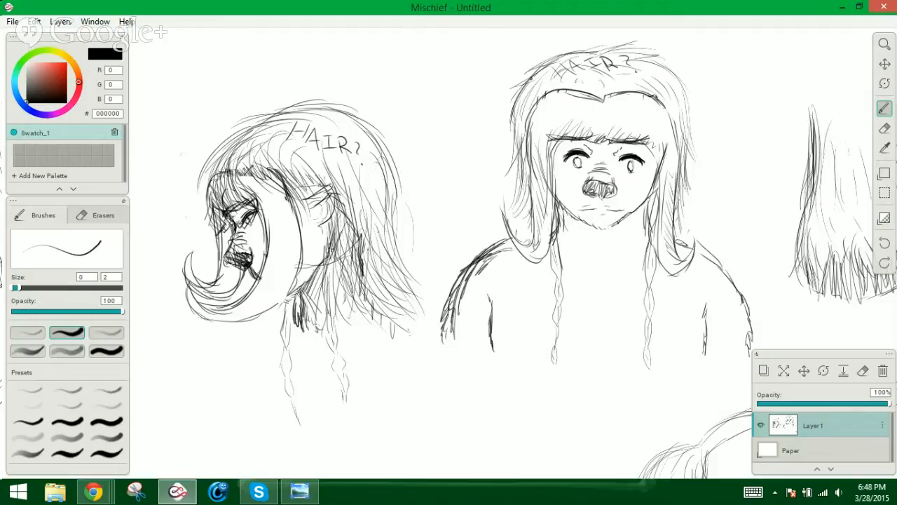
Draw a second thin braid beside each existing braid on the front view and the profile
mouse_move(527, 82)
left_mouse_down()
mouse_move(511, 150)
mouse_move(528, 245)
mouse_move(545, 271)
mouse_move(543, 372)
left_mouse_up()
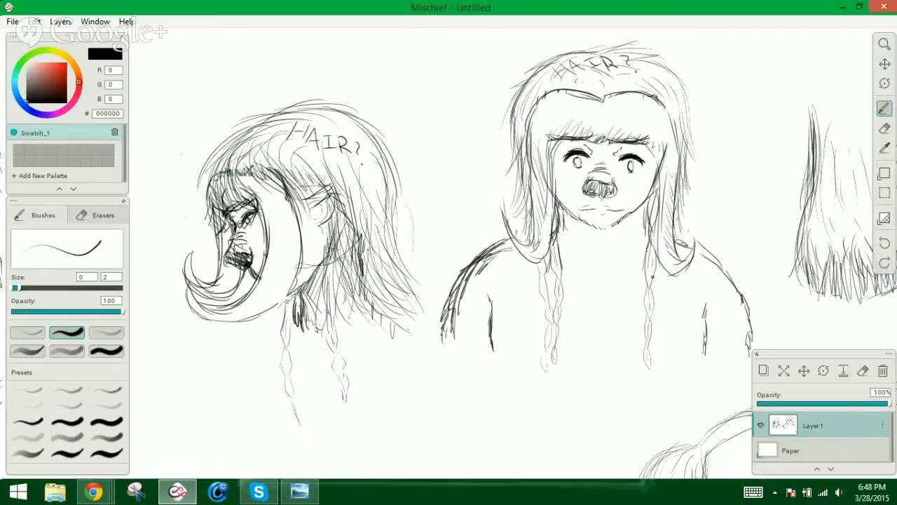
left_click_drag(660, 264, 653, 368)
left_click_drag(341, 275, 350, 339)
left_click_drag(342, 298, 350, 356)
mouse_move(349, 319)
left_mouse_down()
mouse_move(350, 359)
mouse_move(366, 398)
left_mouse_up()
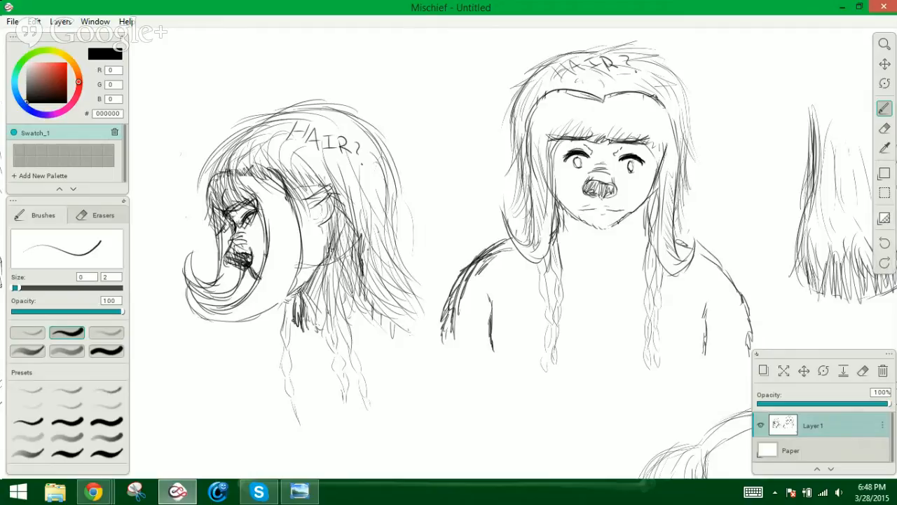
left_click_drag(287, 303, 295, 358)
left_click_drag(295, 324, 311, 427)
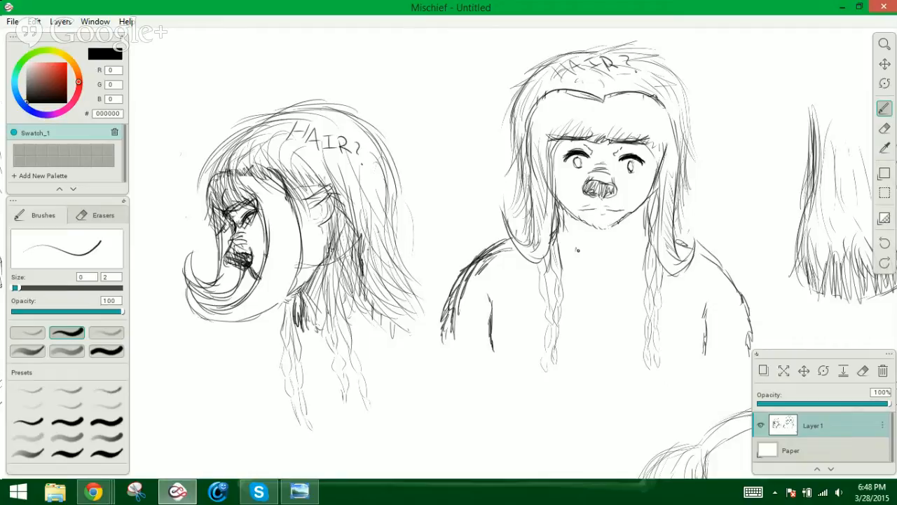
Add short collarbone strokes at both sides of the front view's lower neck
left_click_drag(614, 258, 626, 255)
left_click_drag(628, 254, 641, 248)
left_click_drag(576, 257, 561, 242)
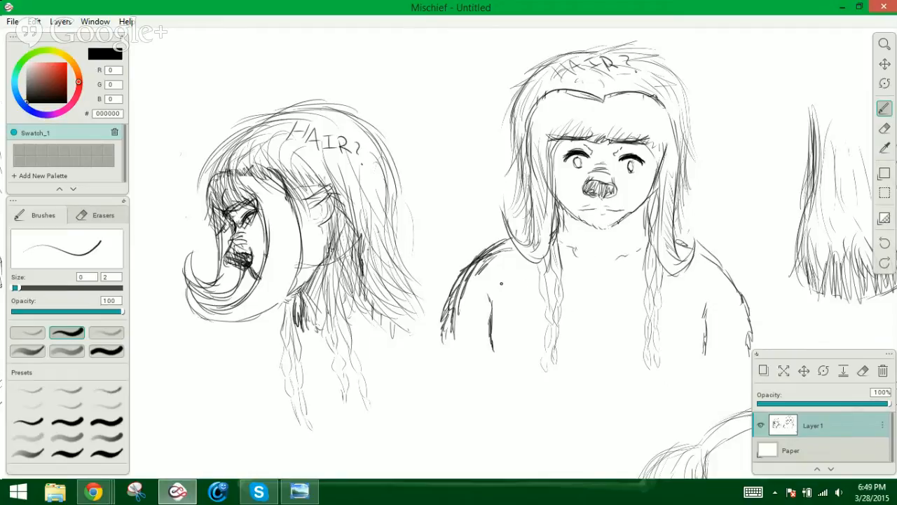
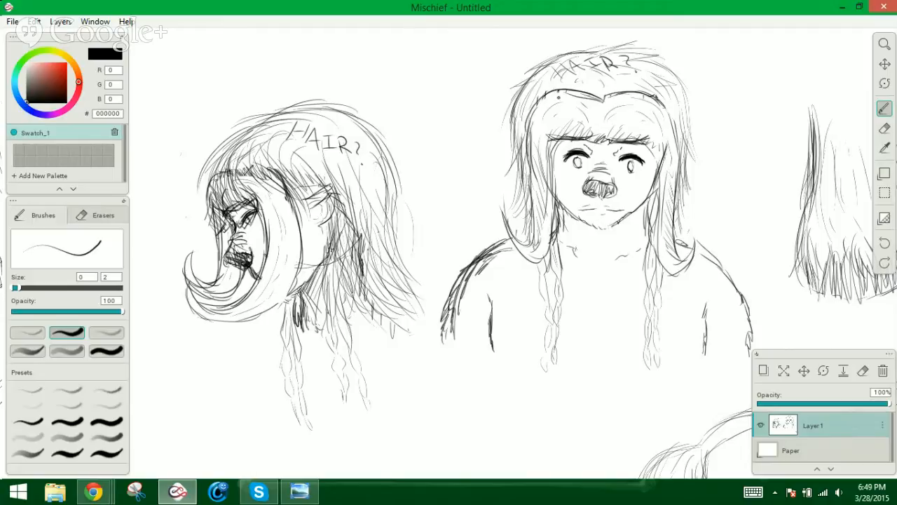
Add a contour stroke to the front view's horn and handwrite a starred note beside the head saying the hair is matted
left_click_drag(539, 105, 535, 114)
left_click_drag(432, 62, 443, 68)
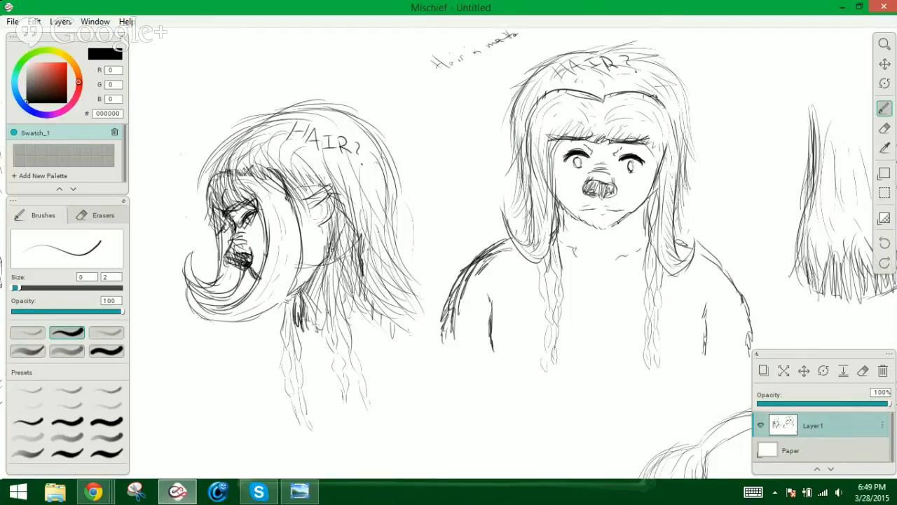
left_click_drag(514, 35, 529, 30)
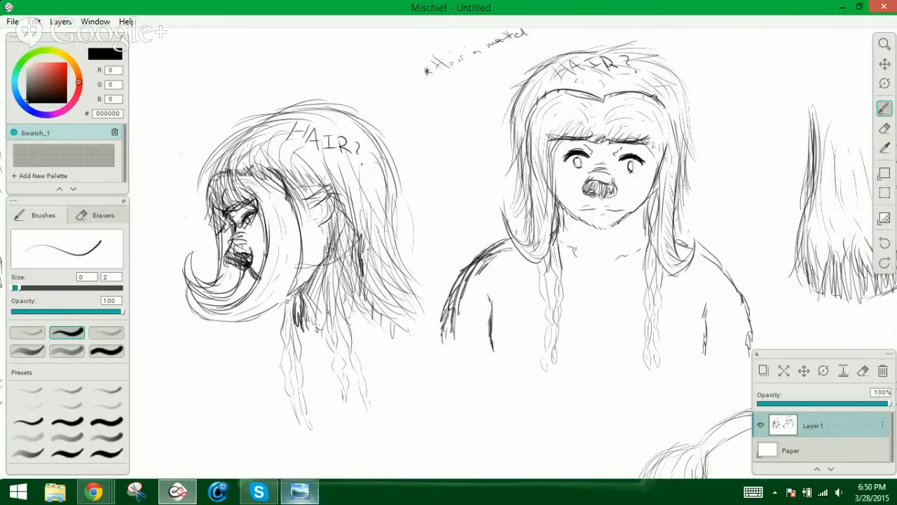
Switch to Skype and reread the minotaur's written description for skin, fur, horn and eye colours
left_click(260, 494)
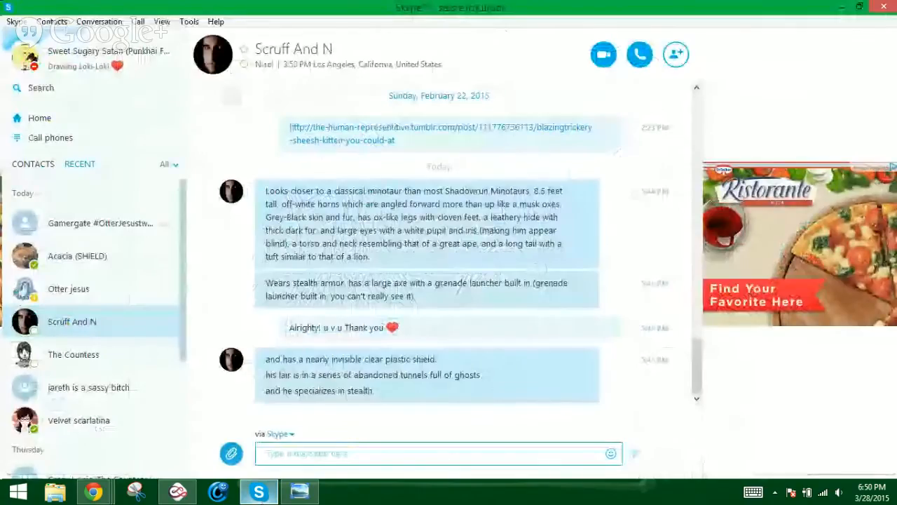
mouse_move(259, 491)
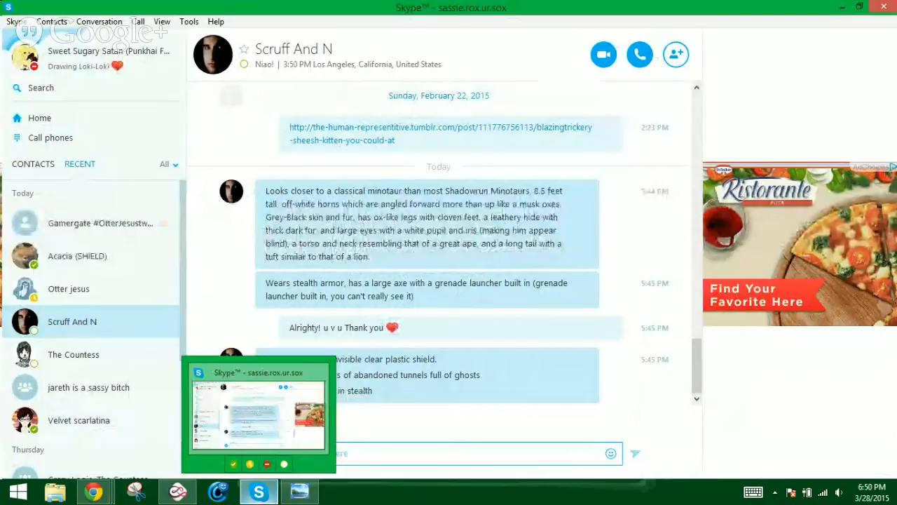
mouse_move(187, 494)
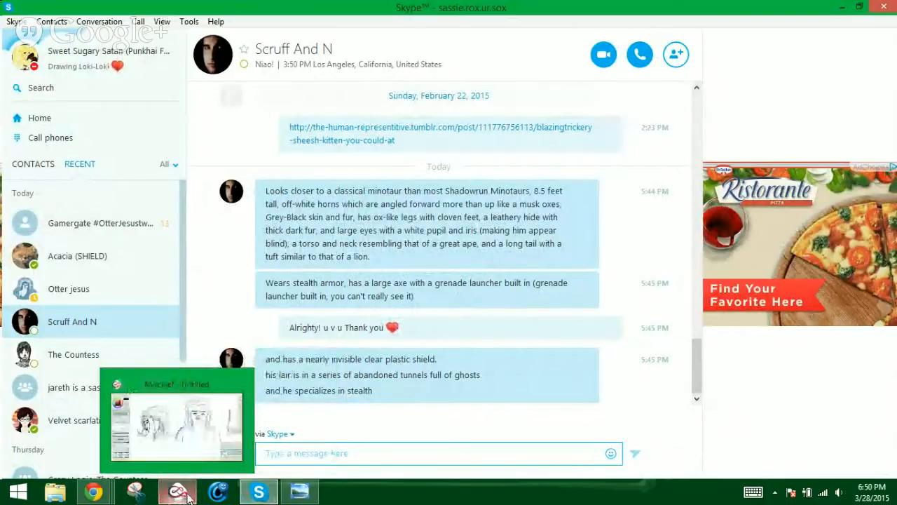
Return to Mischief, pick dark grey 5A5A5A and add a new layer beneath the sketch layer
left_click(186, 494)
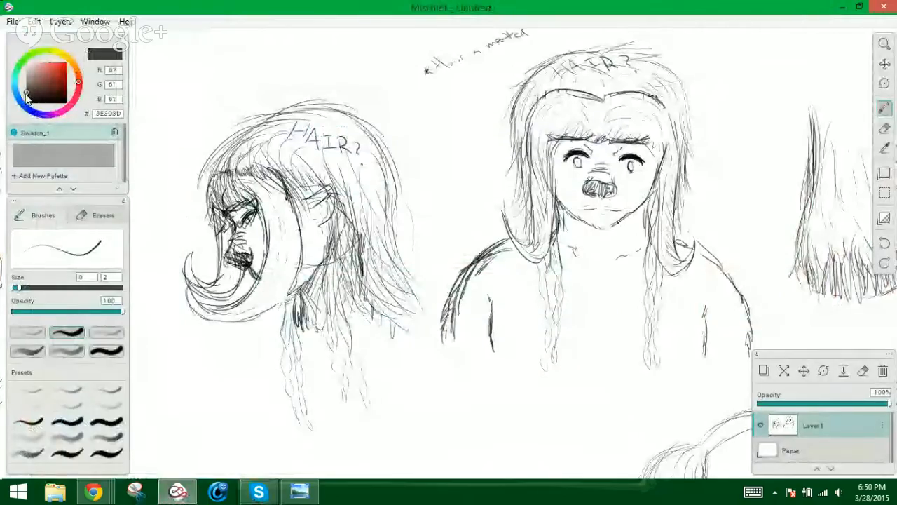
left_click_drag(25, 94, 25, 89)
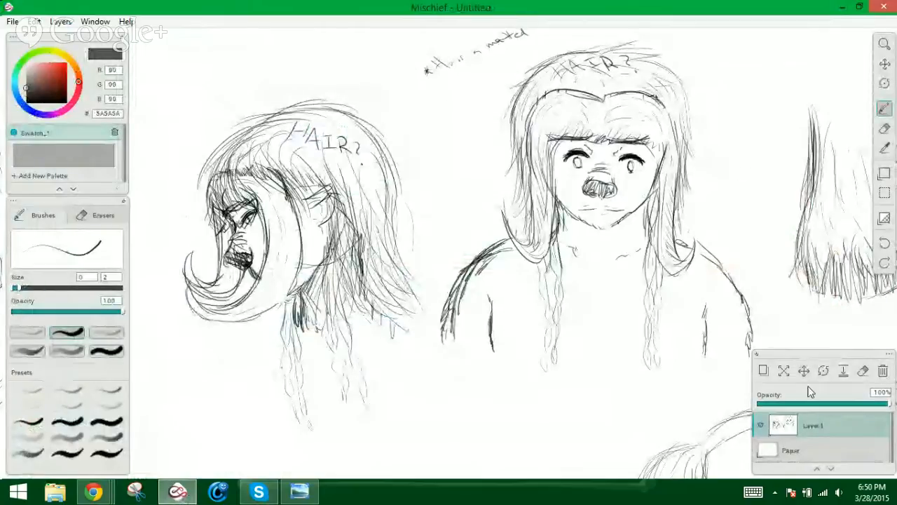
left_click(764, 371)
left_click_drag(811, 402, 811, 424)
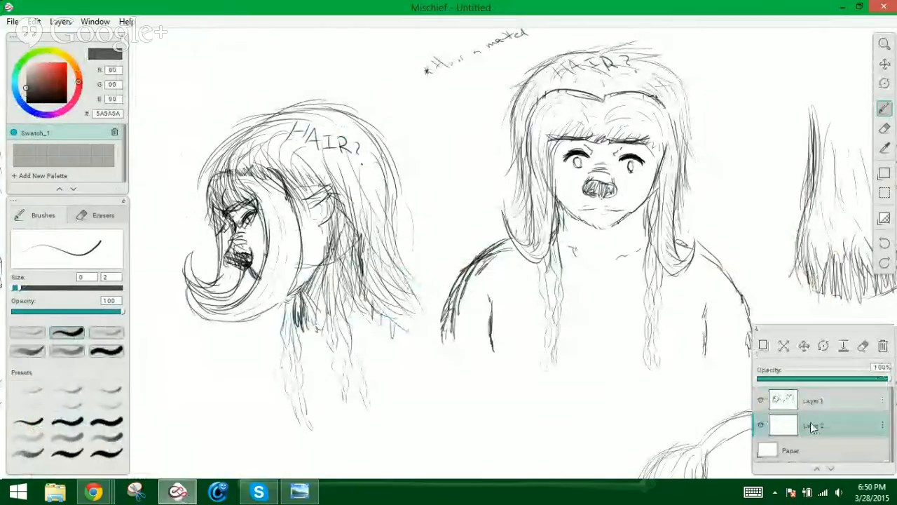
Enlarge the brush to size 17 and paint the front view's face and part of the neck dark grey on the new layer
scroll(584, 188, "down", 10)
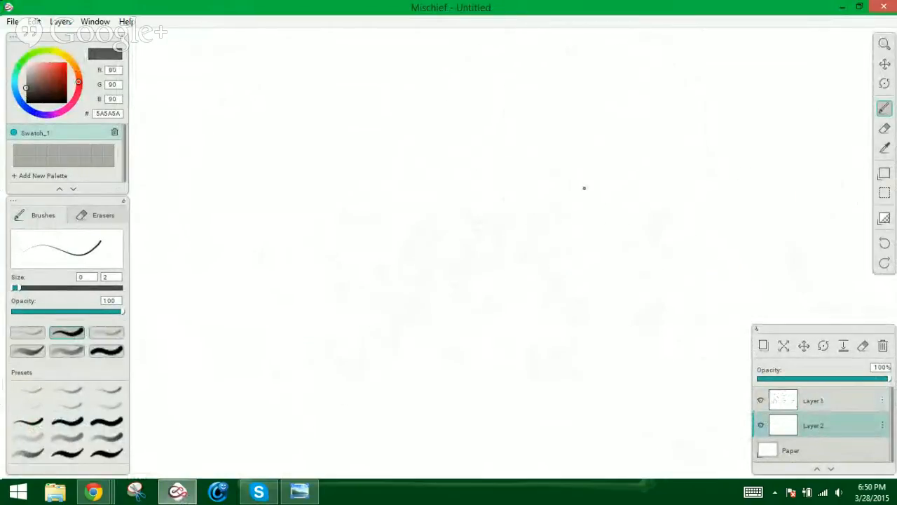
scroll(584, 188, "up", 10)
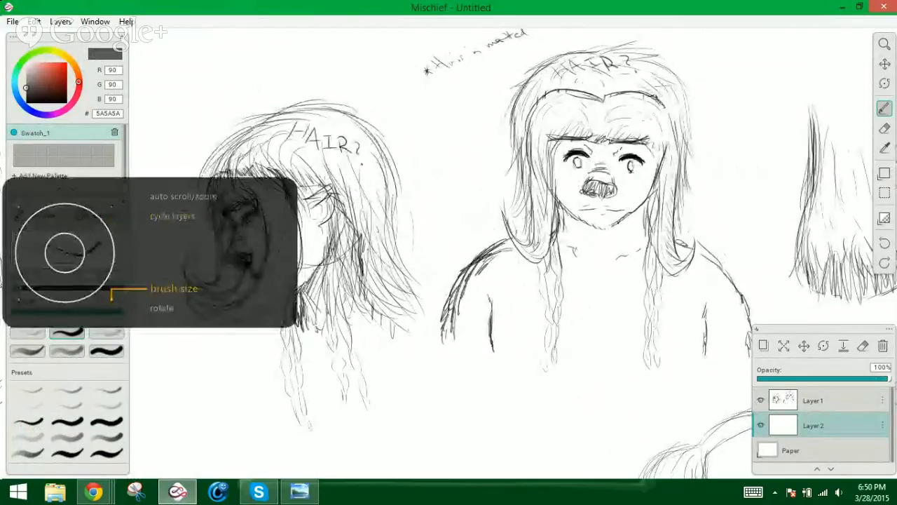
key("]")
key("]")
key("]")
key("]")
key("]")
key("]")
key("]")
key("]")
mouse_move(562, 169)
left_mouse_down()
mouse_move(574, 216)
mouse_move(564, 201)
mouse_move(562, 230)
mouse_move(561, 142)
mouse_move(561, 160)
mouse_move(567, 146)
mouse_move(582, 151)
mouse_move(563, 144)
mouse_move(586, 154)
mouse_move(575, 143)
mouse_move(552, 169)
mouse_move(557, 179)
mouse_move(595, 162)
mouse_move(584, 142)
mouse_move(602, 180)
mouse_move(586, 173)
mouse_move(580, 217)
mouse_move(575, 182)
mouse_move(585, 211)
mouse_move(604, 210)
mouse_move(616, 228)
mouse_move(616, 170)
mouse_move(638, 214)
mouse_move(653, 174)
mouse_move(630, 143)
mouse_move(621, 162)
mouse_move(587, 140)
left_mouse_up()
mouse_move(573, 214)
left_mouse_down()
mouse_move(582, 270)
mouse_move(578, 287)
mouse_move(564, 270)
mouse_move(565, 319)
mouse_move(561, 276)
mouse_move(549, 356)
mouse_move(550, 268)
mouse_move(546, 308)
mouse_move(568, 332)
mouse_move(558, 371)
mouse_move(572, 288)
mouse_move(578, 378)
mouse_move(584, 275)
left_mouse_up()
left_click_drag(591, 242, 601, 309)
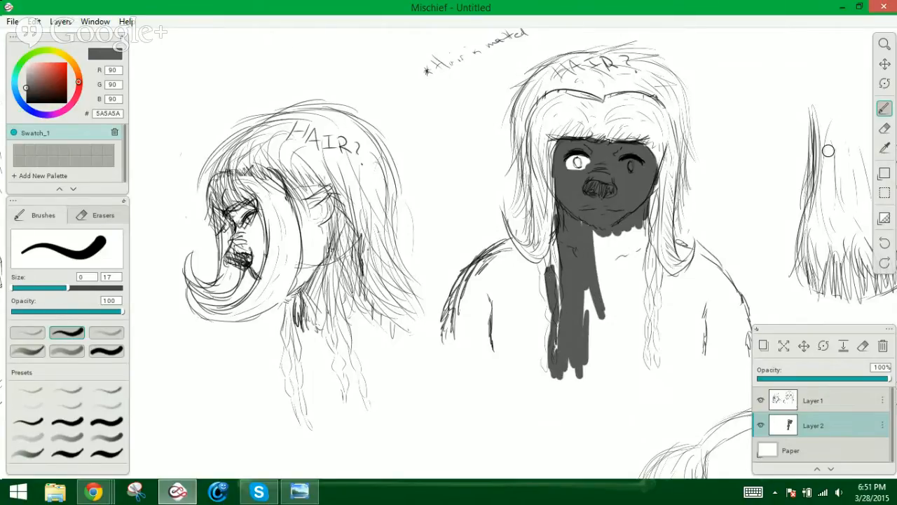
Erase the grey paint covering the front view's remaining filled eye
left_click(884, 128)
mouse_move(643, 184)
left_mouse_down()
mouse_move(628, 166)
mouse_move(640, 168)
left_mouse_up()
left_click(885, 108)
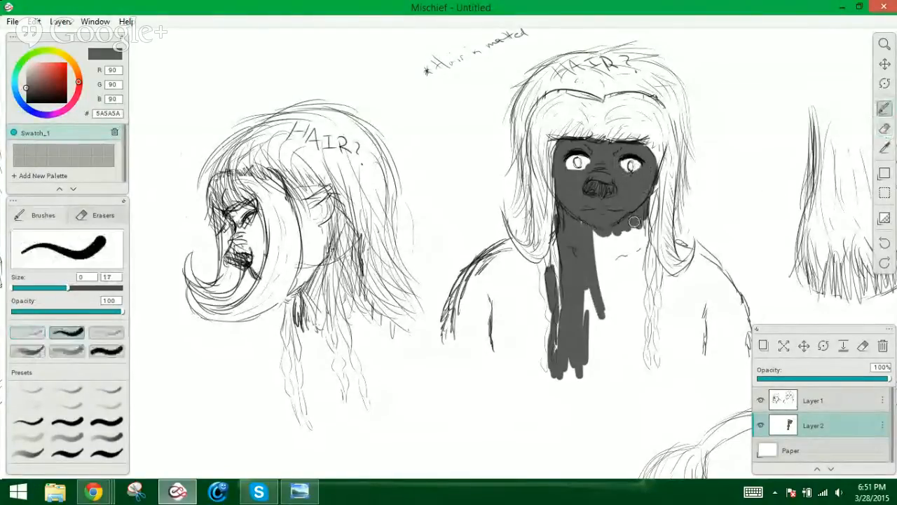
Fill the rest of the front view's neck and upper chest between the braids with dark grey
mouse_move(586, 244)
left_mouse_down()
mouse_move(586, 365)
mouse_move(581, 348)
left_mouse_up()
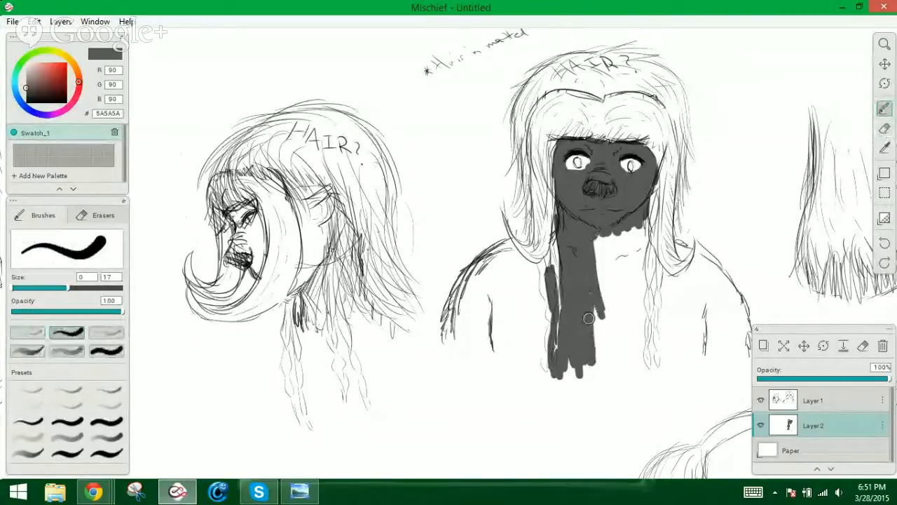
left_click_drag(617, 236, 602, 379)
left_click(93, 491)
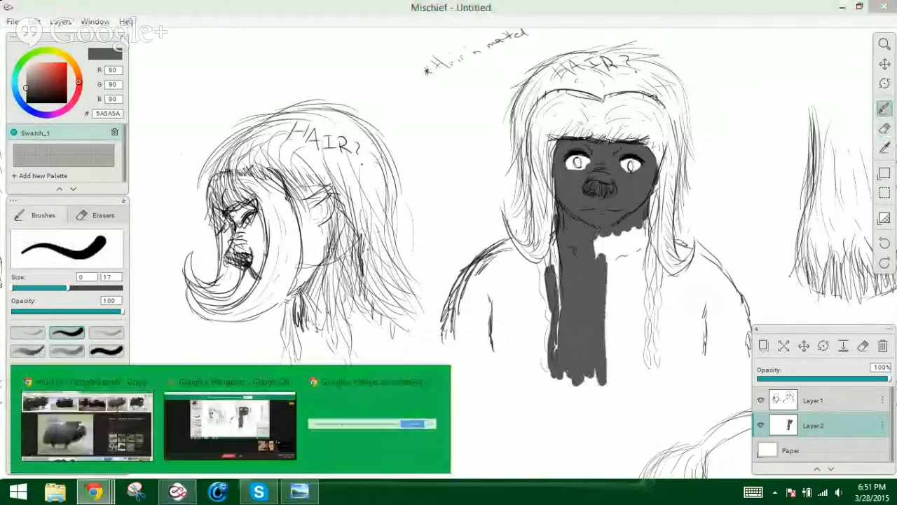
left_click(569, 223)
mouse_move(595, 279)
left_mouse_down()
mouse_move(603, 233)
mouse_move(624, 288)
left_mouse_up()
mouse_move(635, 211)
left_mouse_down()
mouse_move(628, 264)
mouse_move(643, 328)
mouse_move(642, 308)
mouse_move(641, 375)
mouse_move(619, 295)
mouse_move(607, 371)
mouse_move(630, 387)
mouse_move(634, 298)
left_mouse_up()
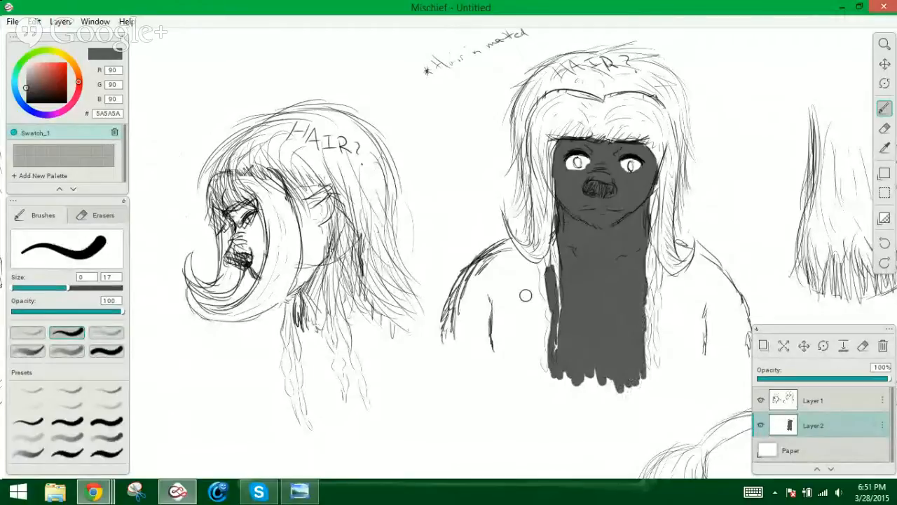
Set the brush size to 20 and fill both shoulders, the outer chest and the gaps beside the neck with dark grey
key("]")
key("]")
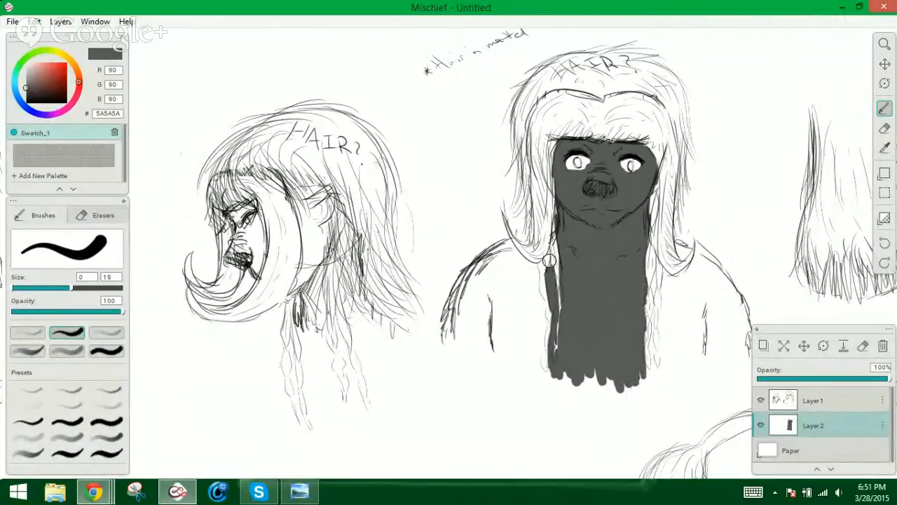
key("]")
left_click_drag(547, 260, 550, 269)
mouse_move(506, 251)
left_mouse_down()
mouse_move(461, 280)
mouse_move(460, 315)
mouse_move(453, 335)
left_mouse_up()
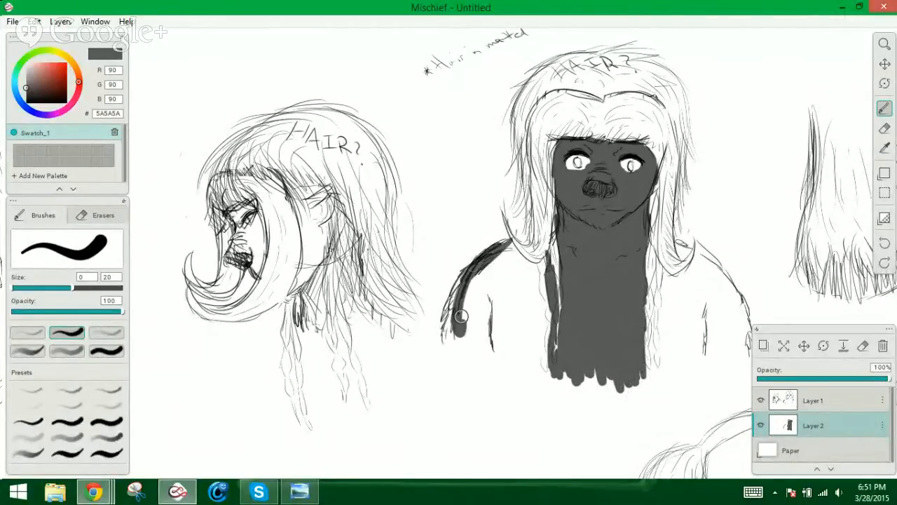
mouse_move(470, 283)
left_mouse_down()
mouse_move(446, 337)
mouse_move(461, 278)
mouse_move(491, 336)
mouse_move(501, 308)
mouse_move(488, 296)
mouse_move(515, 300)
mouse_move(544, 337)
mouse_move(553, 294)
mouse_move(554, 340)
mouse_move(532, 261)
mouse_move(516, 308)
mouse_move(523, 331)
mouse_move(509, 333)
mouse_move(524, 277)
mouse_move(517, 266)
left_mouse_up()
mouse_move(673, 311)
left_mouse_down()
mouse_move(664, 365)
mouse_move(666, 309)
mouse_move(646, 344)
mouse_move(654, 379)
left_mouse_up()
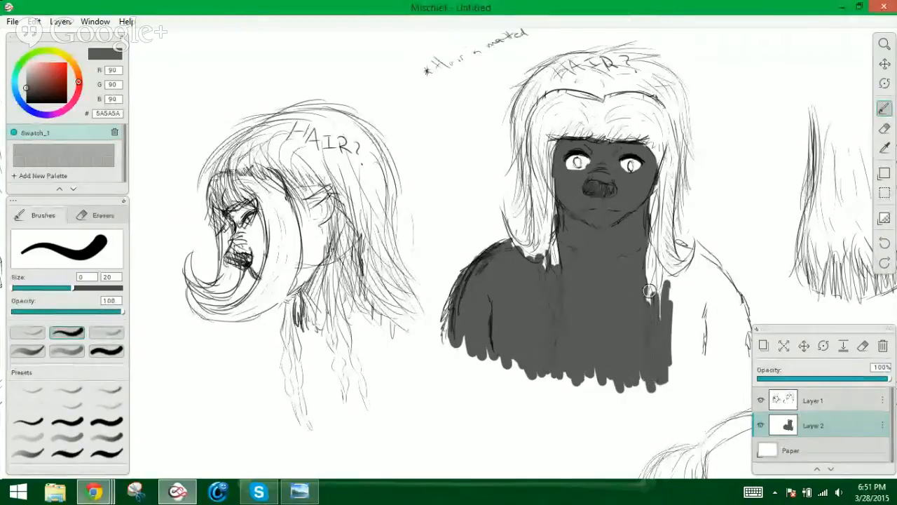
mouse_move(652, 336)
left_mouse_down()
mouse_move(659, 275)
mouse_move(670, 287)
mouse_move(688, 250)
mouse_move(676, 247)
mouse_move(687, 246)
mouse_move(709, 275)
mouse_move(711, 358)
mouse_move(700, 361)
mouse_move(693, 269)
mouse_move(686, 354)
mouse_move(672, 293)
mouse_move(689, 369)
mouse_move(718, 357)
mouse_move(742, 361)
mouse_move(741, 329)
mouse_move(701, 262)
mouse_move(723, 301)
mouse_move(704, 280)
left_mouse_up()
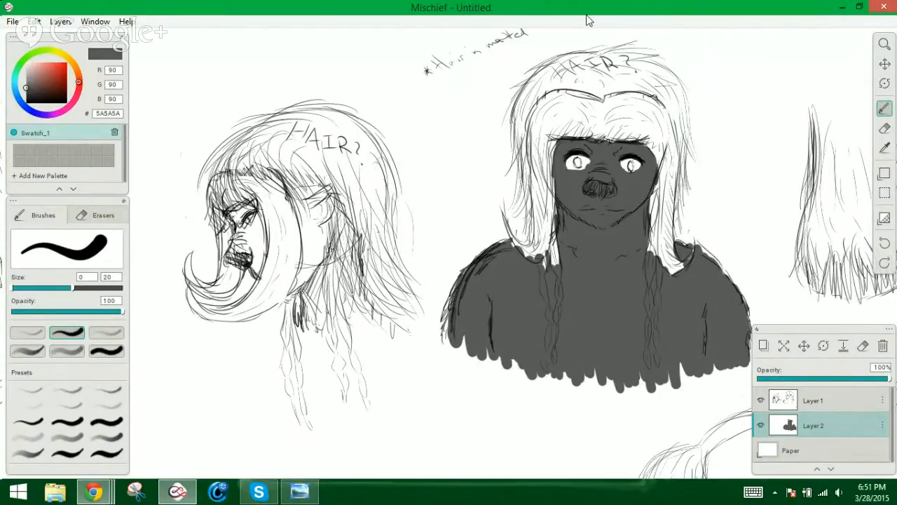
left_click_drag(557, 268, 549, 259)
left_click_drag(637, 236, 650, 216)
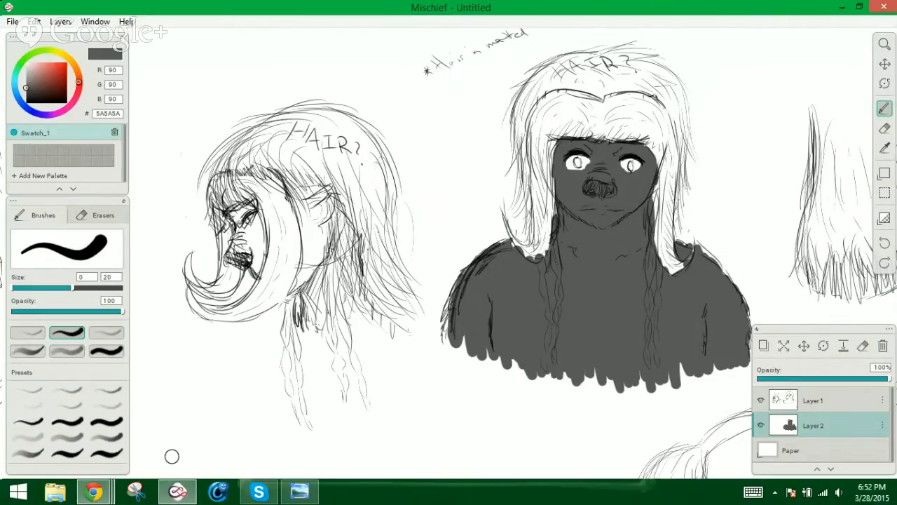
Recheck the character description in Skype, return to Mischief, add a layer above the grey skin layer and choose darker grey 353535
left_click(258, 494)
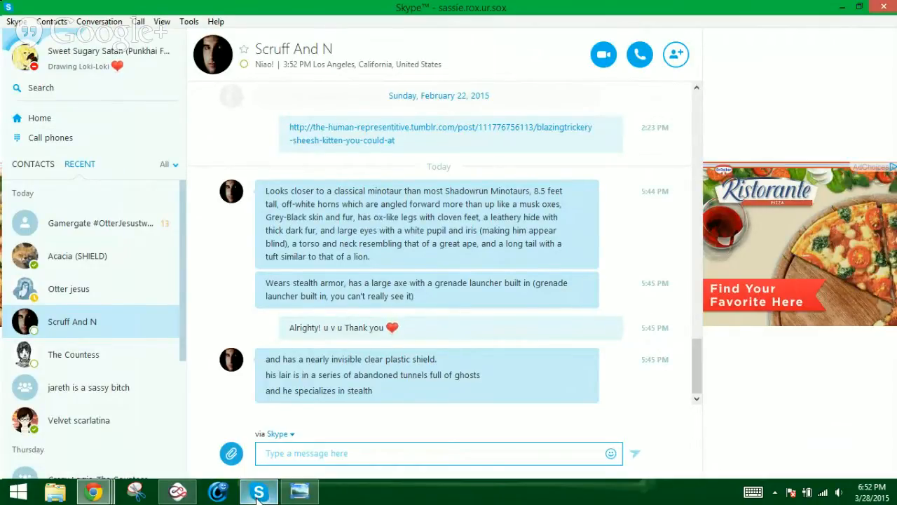
left_click(259, 497)
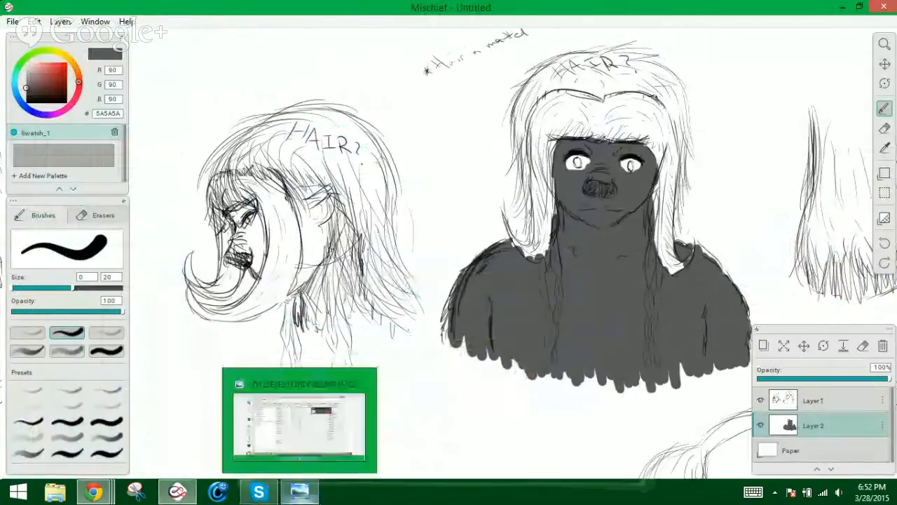
left_click(763, 345)
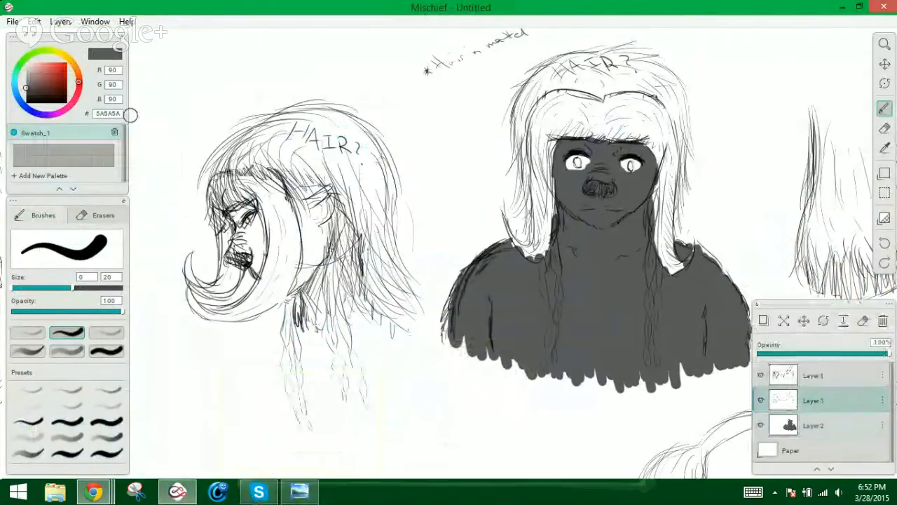
left_click(26, 94)
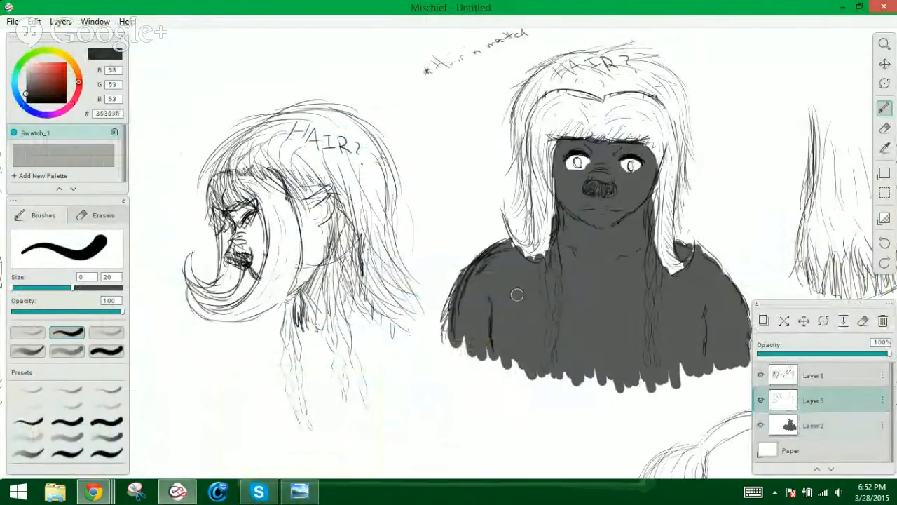
Shade the front view's arm creases, collarbones and centre of the chest with dark grey strokes
mouse_move(484, 303)
left_mouse_down()
mouse_move(495, 278)
mouse_move(483, 311)
mouse_move(494, 313)
mouse_move(494, 343)
mouse_move(483, 310)
mouse_move(485, 347)
mouse_move(488, 313)
left_mouse_up()
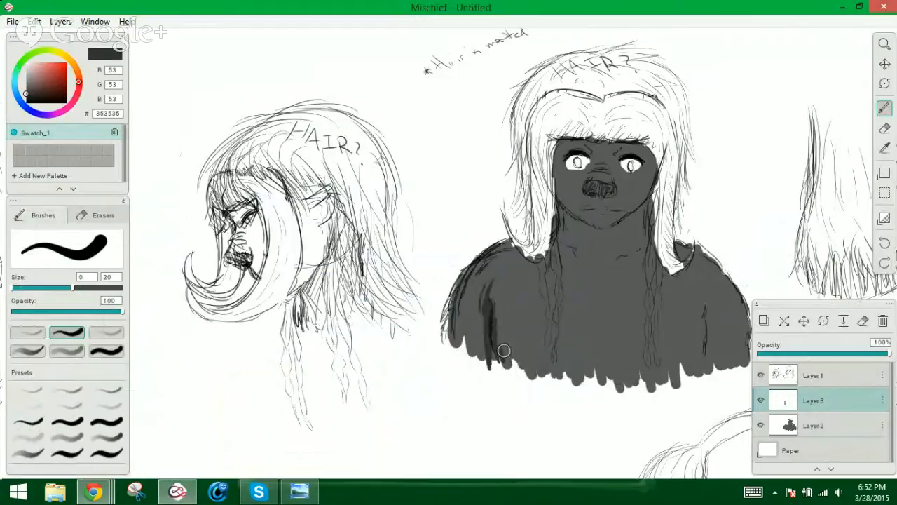
left_click_drag(706, 299, 704, 358)
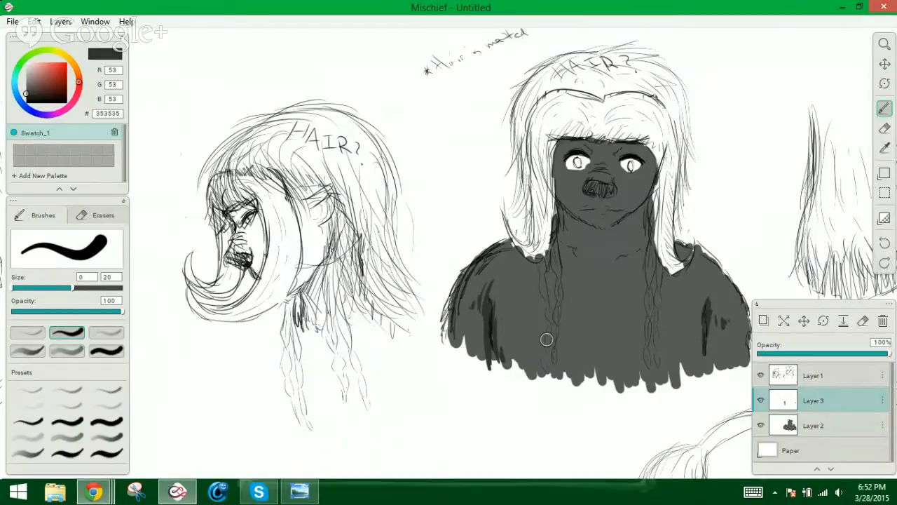
mouse_move(564, 241)
left_mouse_down()
mouse_move(584, 263)
mouse_move(607, 267)
mouse_move(644, 249)
left_mouse_up()
mouse_move(605, 297)
left_mouse_down()
mouse_move(598, 320)
mouse_move(579, 299)
mouse_move(593, 322)
mouse_move(602, 314)
mouse_move(598, 338)
mouse_move(604, 306)
left_mouse_up()
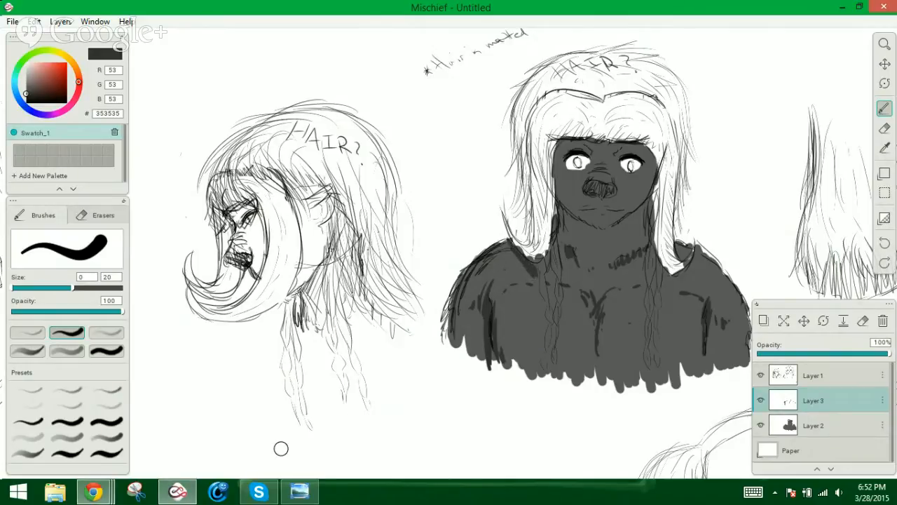
Glance at the Skype description again, and shade the front view's shoulder tops, jawline and sides of the neck
left_click(259, 493)
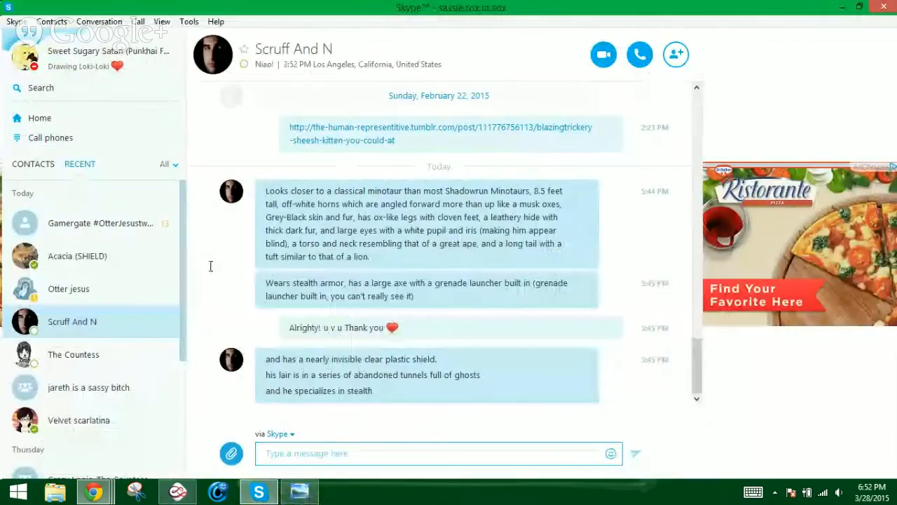
left_click(256, 491)
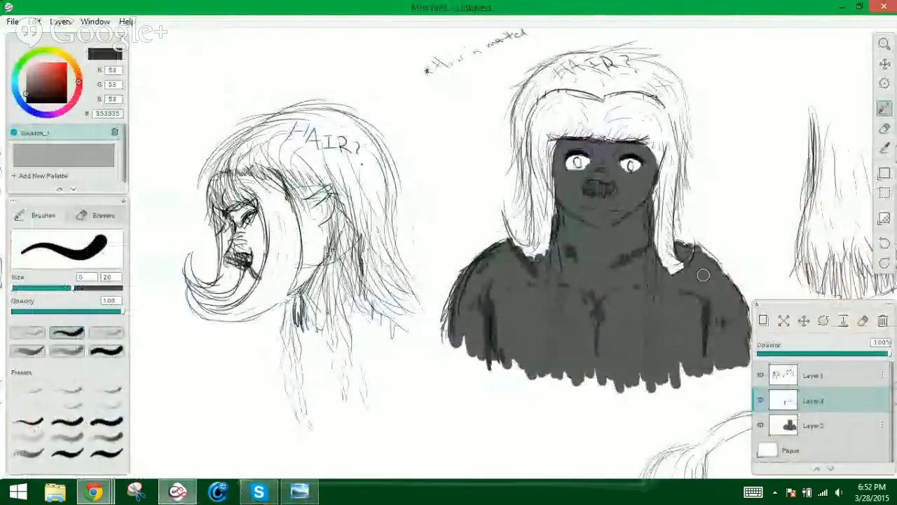
left_click_drag(677, 247, 715, 276)
left_click_drag(508, 251, 464, 273)
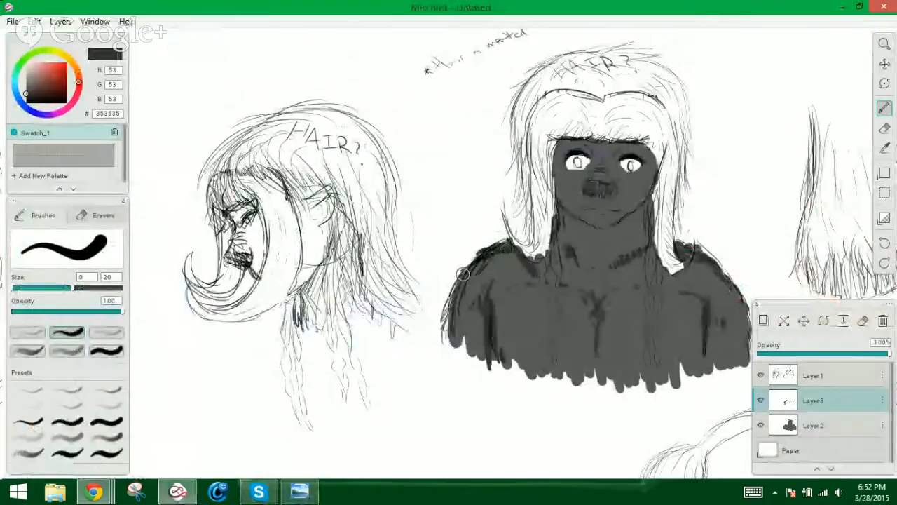
mouse_move(588, 224)
left_mouse_down()
mouse_move(564, 206)
mouse_move(603, 232)
mouse_move(637, 211)
mouse_move(629, 218)
mouse_move(644, 233)
mouse_move(645, 203)
mouse_move(642, 214)
left_mouse_up()
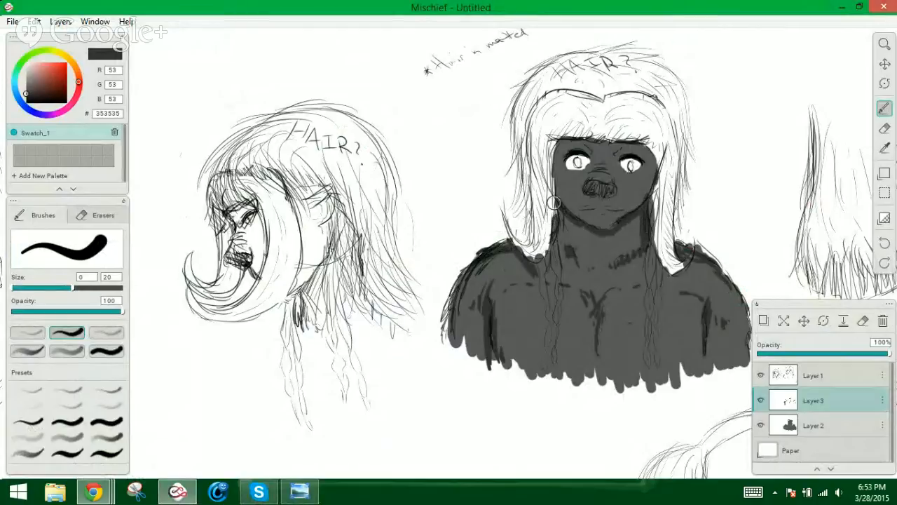
left_click_drag(551, 203, 554, 238)
Shade the front view's face beneath the fringe, around the nose and lips, and along both cheeks
left_click_drag(564, 143, 644, 144)
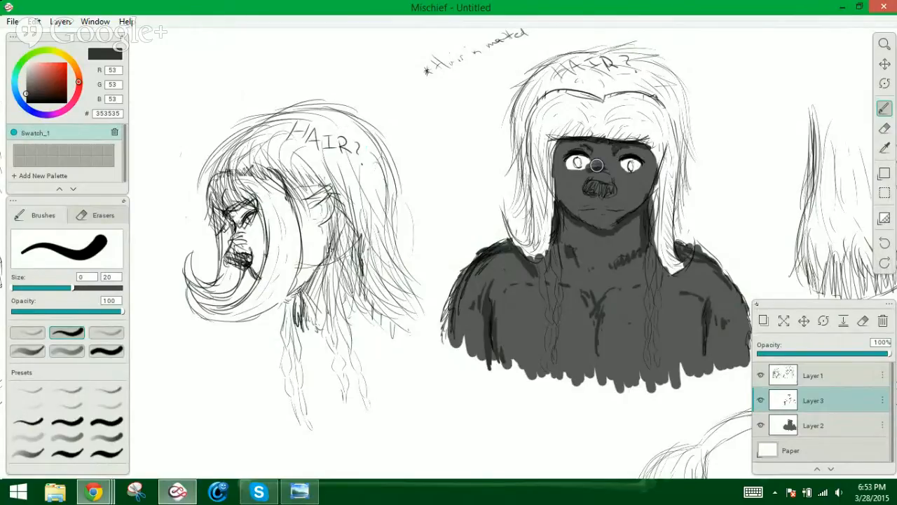
mouse_move(588, 180)
left_mouse_down()
mouse_move(594, 190)
mouse_move(611, 188)
mouse_move(585, 182)
mouse_move(615, 208)
mouse_move(605, 215)
mouse_move(619, 209)
left_mouse_up()
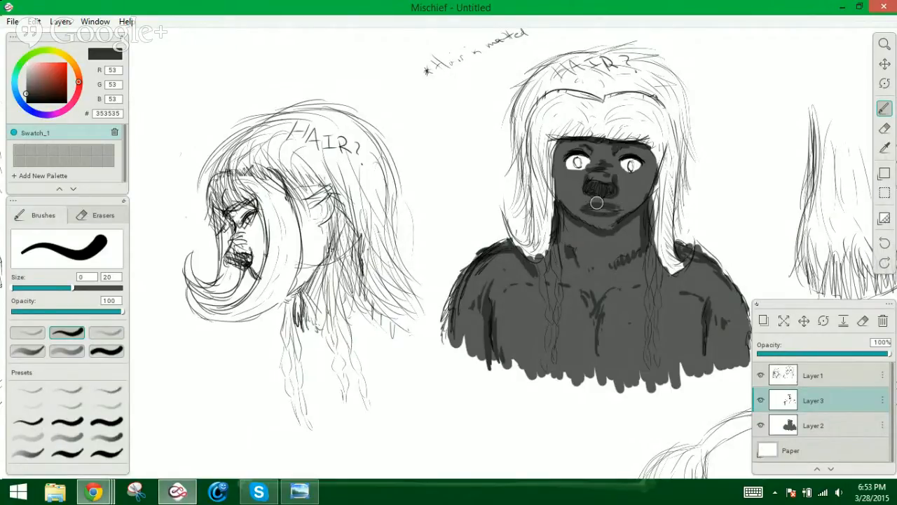
left_click_drag(566, 149, 555, 186)
left_click_drag(562, 148, 556, 198)
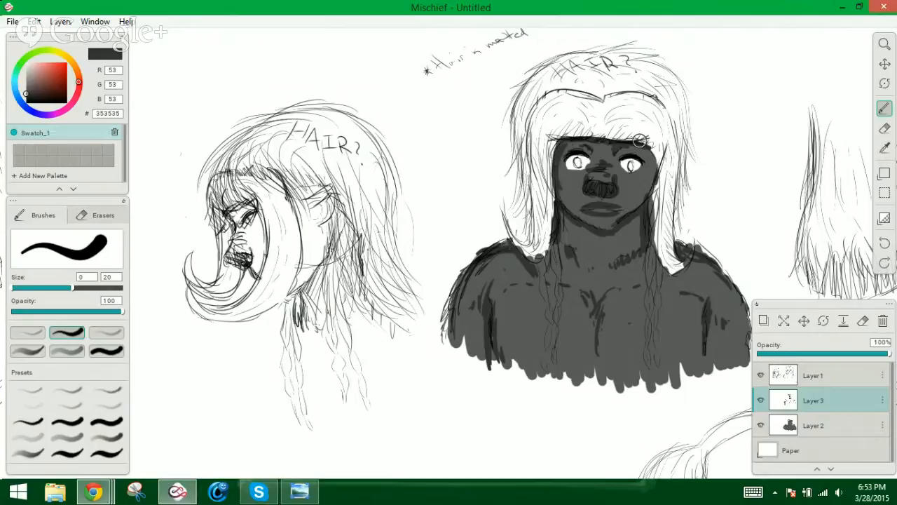
left_click_drag(650, 154, 644, 208)
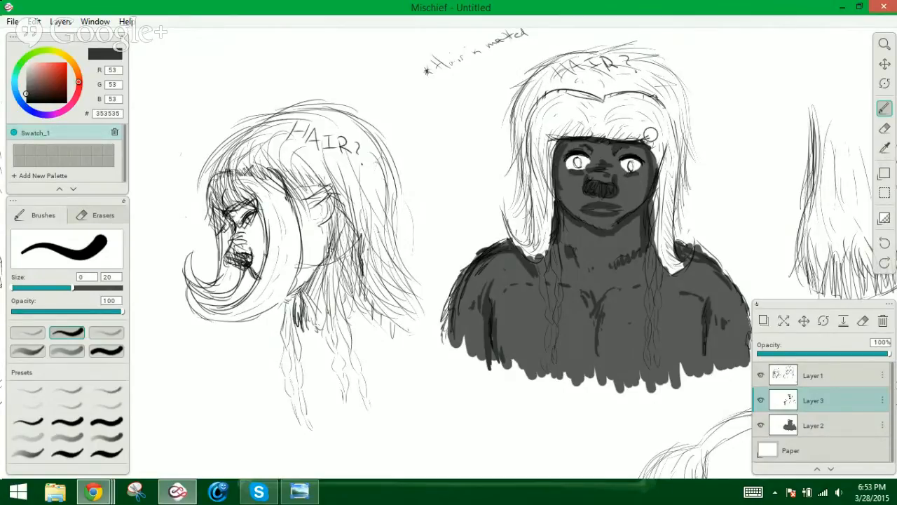
mouse_move(705, 110)
left_mouse_down()
mouse_move(700, 146)
mouse_move(723, 115)
left_mouse_up()
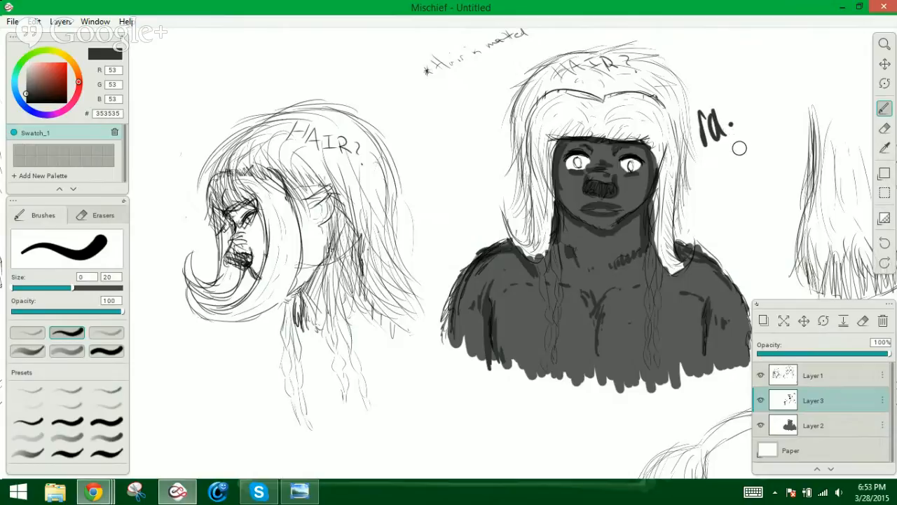
key("ctrl+z")
key("ctrl+z")
key("ctrl+z")
key("ctrl+z")
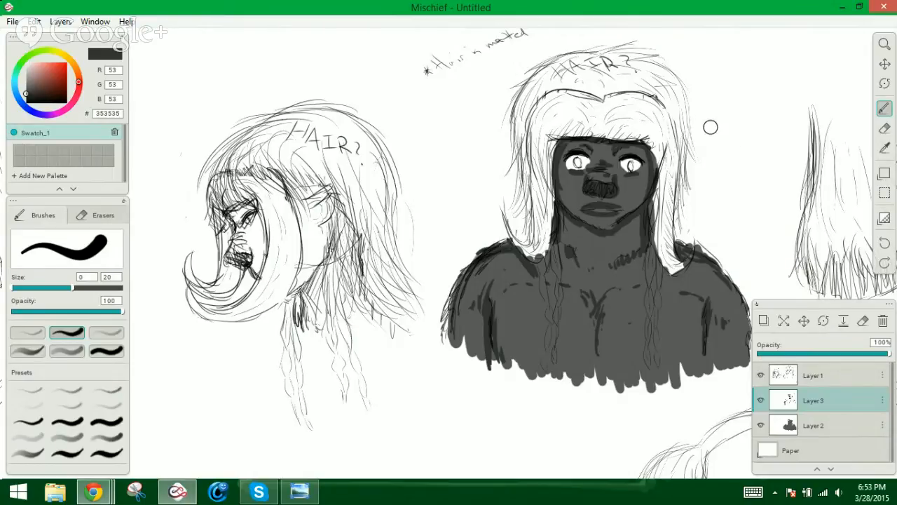
Handwrite "roar" with a small tongue-out face beside the front view's head
mouse_move(705, 134)
left_mouse_down()
mouse_move(744, 126)
mouse_move(725, 150)
mouse_move(735, 167)
left_mouse_up()
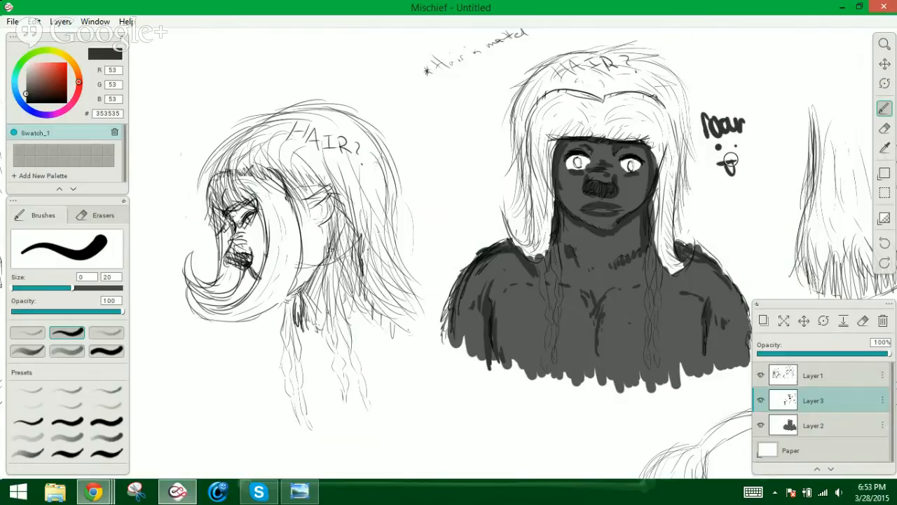
left_click(735, 146)
Sample skin grey 5A5A5A from the chest and use it to lighten the front view's lips
left_click(884, 148)
left_click(637, 309)
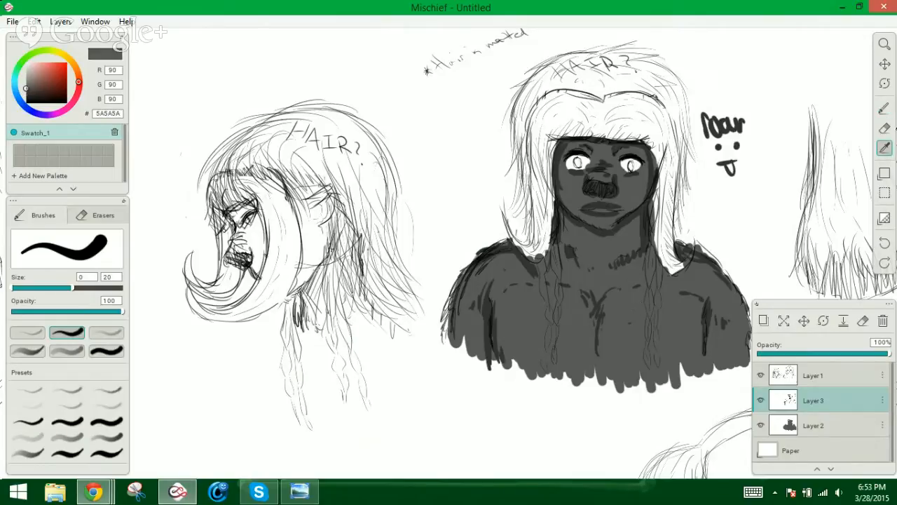
left_click(885, 107)
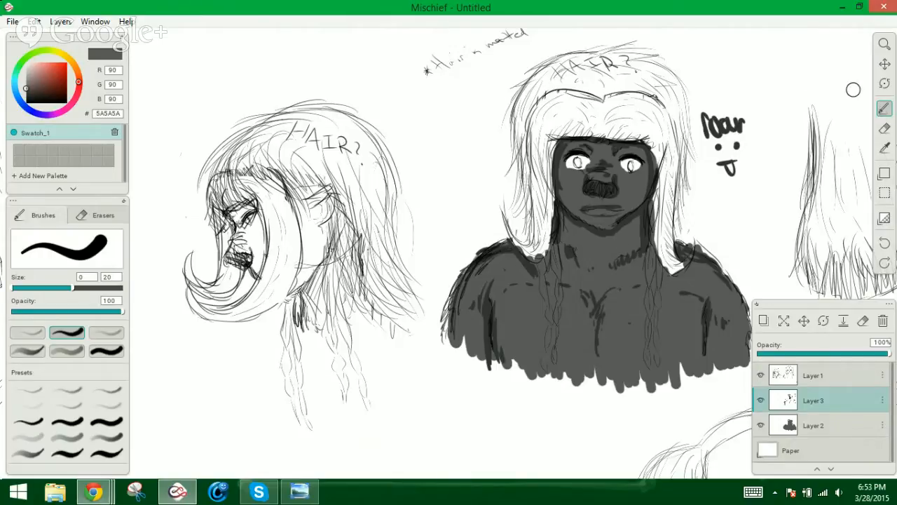
Choose black 000000 and paint thick outlines on the sketch layer along both outer shoulders and one inner arm crease
left_click(797, 376)
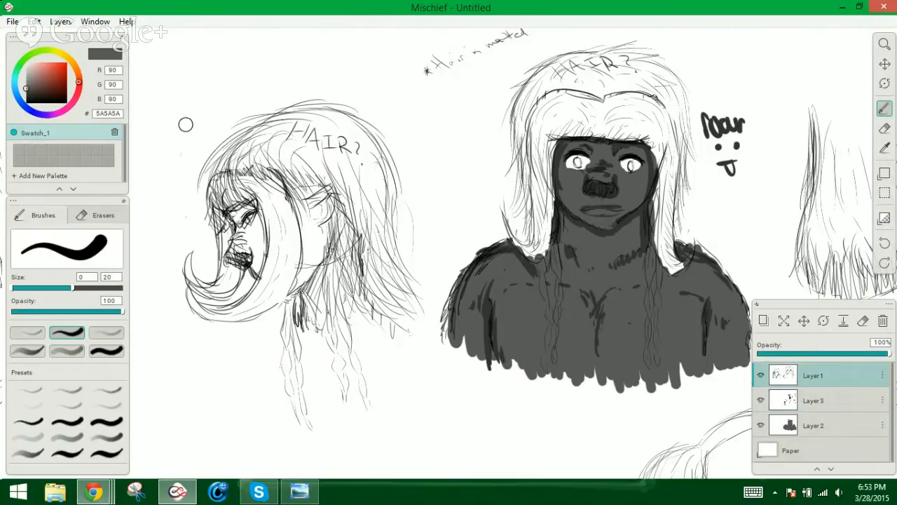
left_click_drag(50, 93, 67, 103)
mouse_move(489, 249)
left_mouse_down()
mouse_move(440, 298)
mouse_move(438, 309)
mouse_move(448, 290)
mouse_move(438, 321)
mouse_move(446, 376)
mouse_move(438, 363)
mouse_move(451, 295)
left_mouse_up()
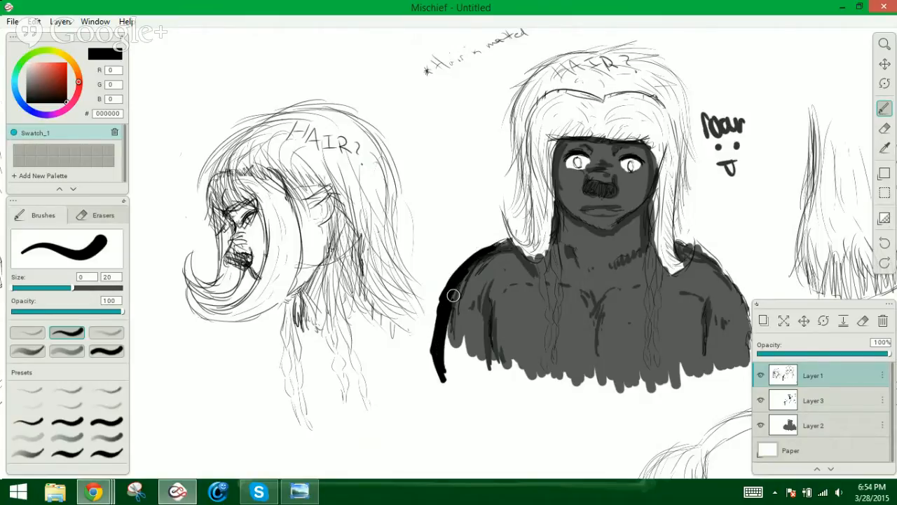
mouse_move(690, 246)
left_mouse_down()
mouse_move(734, 281)
mouse_move(747, 360)
left_mouse_up()
left_click_drag(494, 301, 491, 368)
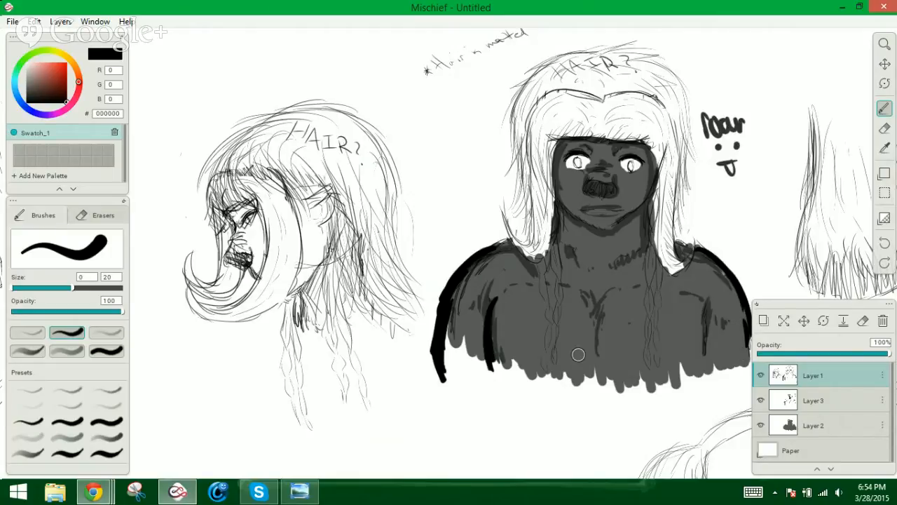
Outline the front view's central chest crease, other inner arm crease, neck sides and face contour in thick black
mouse_move(589, 300)
left_mouse_down()
mouse_move(598, 359)
mouse_move(603, 336)
left_mouse_up()
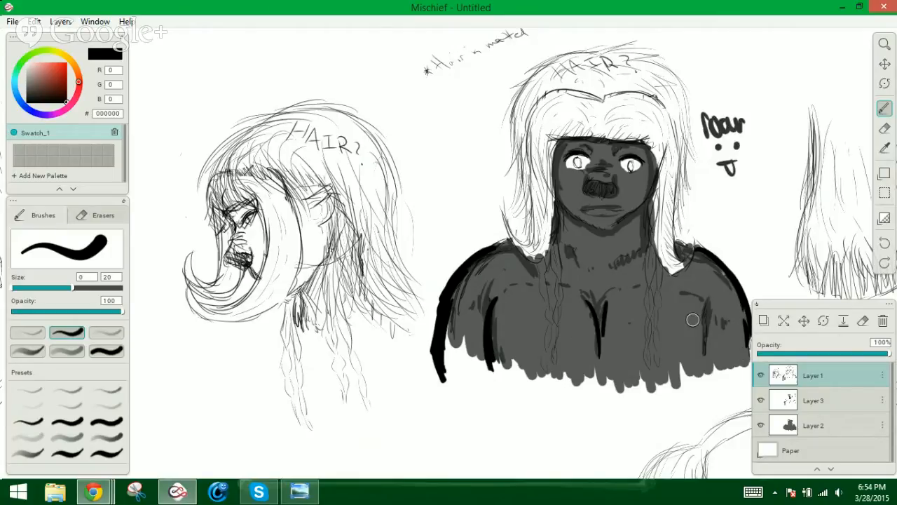
left_click_drag(702, 294, 710, 379)
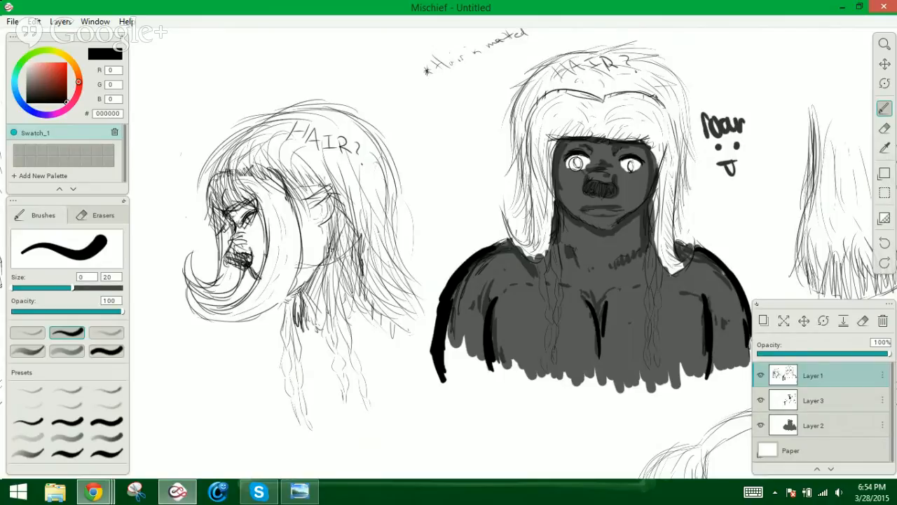
left_click_drag(564, 169, 582, 164)
left_click_drag(554, 208, 552, 231)
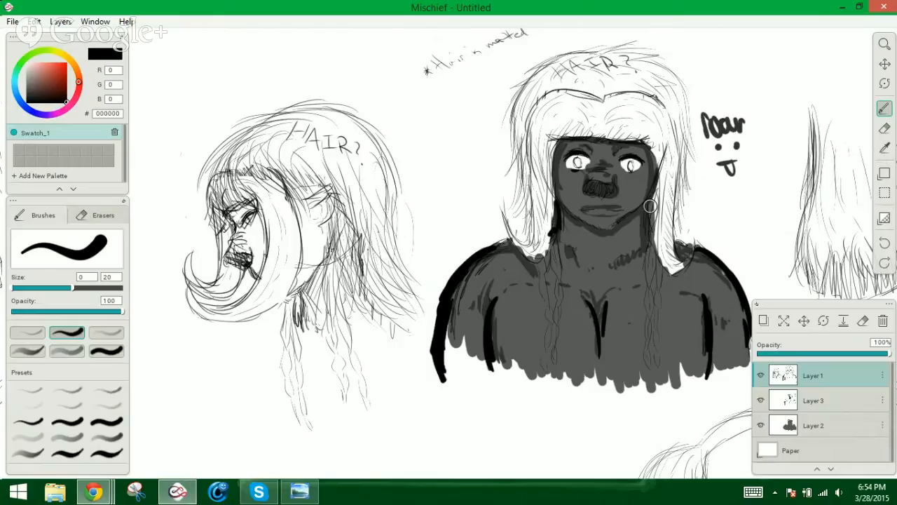
left_click_drag(650, 207, 650, 236)
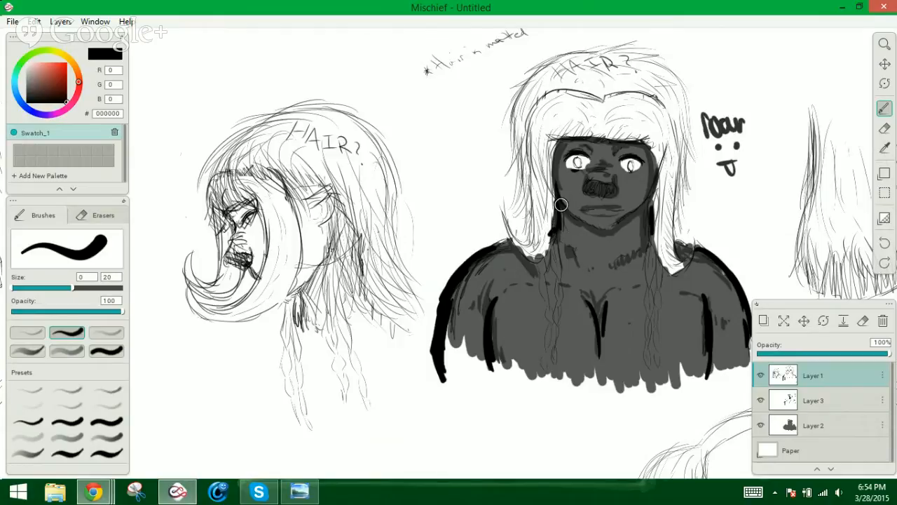
mouse_move(560, 204)
left_mouse_down()
mouse_move(586, 237)
mouse_move(598, 234)
mouse_move(584, 230)
mouse_move(619, 234)
mouse_move(650, 190)
mouse_move(648, 200)
mouse_move(650, 141)
left_mouse_up()
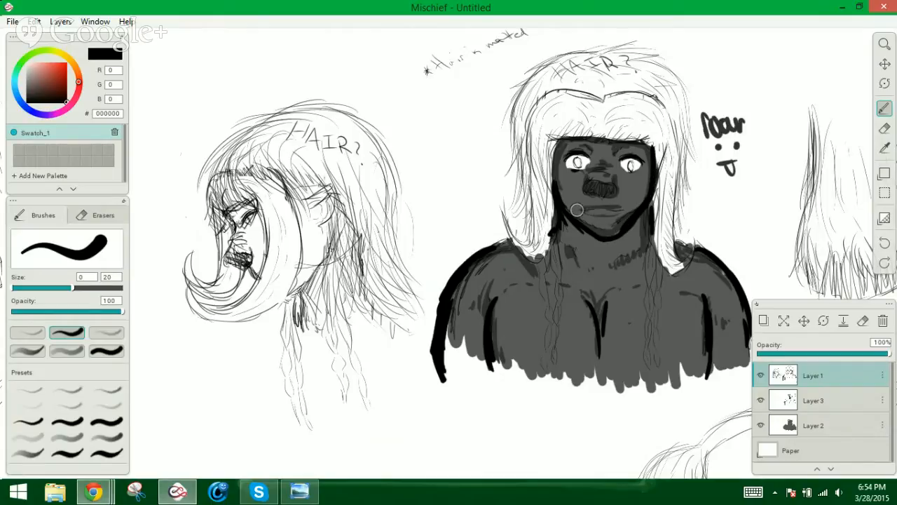
left_click_drag(576, 210, 630, 212)
key("ctrl+z")
Outline both of the front view's horns in thick black, from the forehead parting down to their upturned tips
mouse_move(603, 116)
left_mouse_down()
mouse_move(581, 92)
mouse_move(537, 101)
mouse_move(517, 164)
mouse_move(531, 230)
mouse_move(521, 237)
mouse_move(503, 205)
mouse_move(508, 234)
mouse_move(500, 194)
mouse_move(600, 105)
mouse_move(631, 92)
mouse_move(623, 87)
mouse_move(670, 147)
mouse_move(676, 123)
mouse_move(668, 226)
left_mouse_up()
mouse_move(676, 182)
left_mouse_down()
mouse_move(683, 258)
mouse_move(691, 234)
mouse_move(680, 274)
mouse_move(655, 269)
mouse_move(650, 212)
left_mouse_up()
left_click_drag(661, 255, 655, 184)
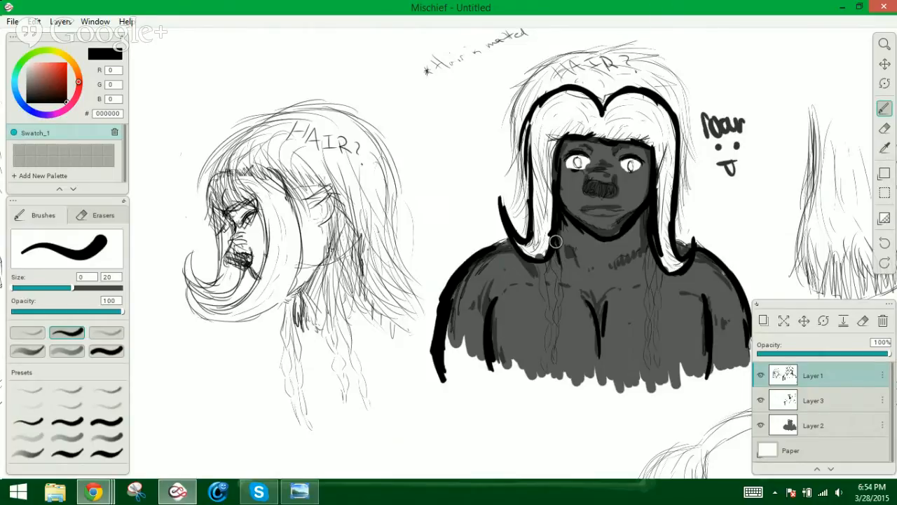
Outline the two braids hanging over the front view's chest in thick black
left_click_drag(550, 261, 558, 306)
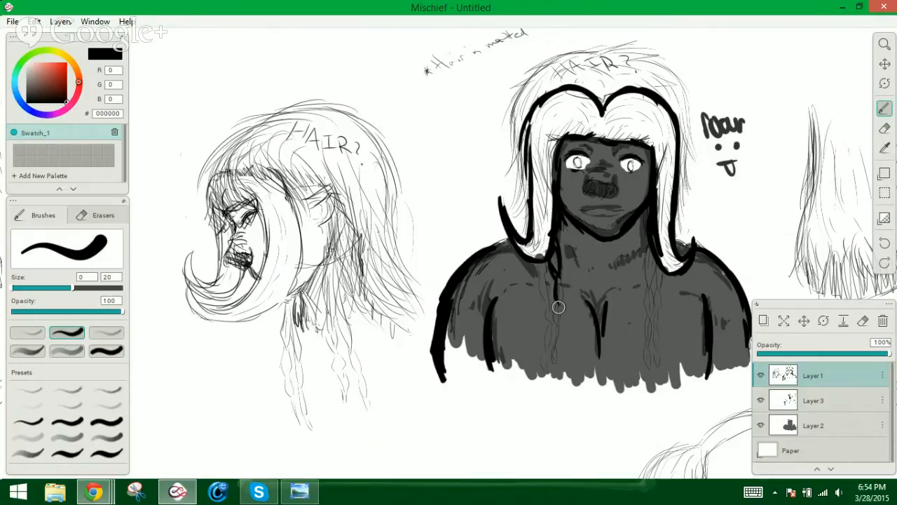
left_click_drag(558, 271, 550, 365)
left_click_drag(553, 331, 555, 371)
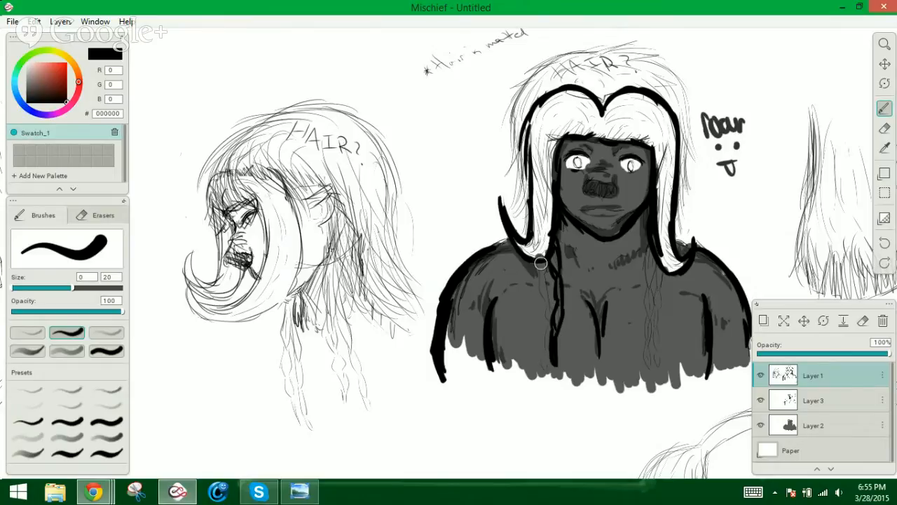
mouse_move(541, 262)
left_mouse_down()
mouse_move(543, 385)
mouse_move(544, 373)
left_mouse_up()
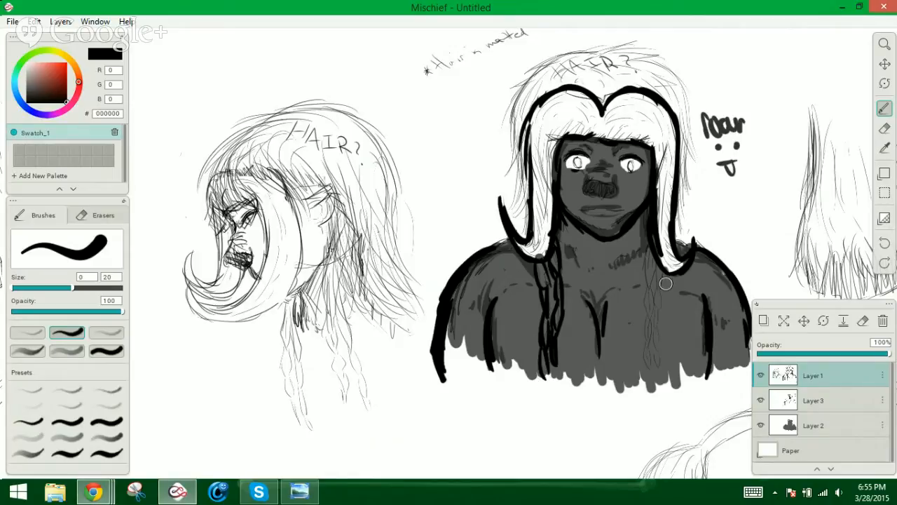
mouse_move(645, 252)
left_mouse_down()
mouse_move(646, 370)
mouse_move(648, 358)
mouse_move(653, 370)
mouse_move(662, 267)
mouse_move(652, 312)
mouse_move(652, 299)
mouse_move(656, 377)
left_mouse_up()
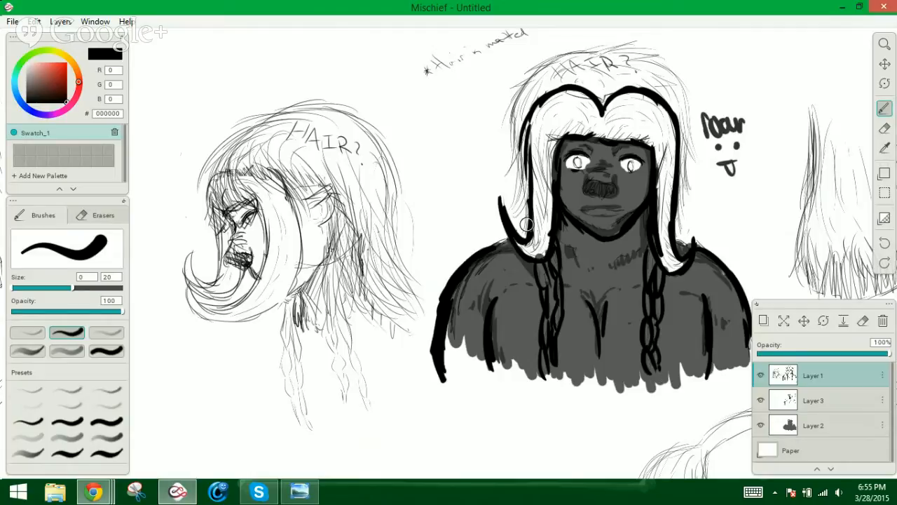
Switch to Skype to check the written minotaur description and return to the Mischief drawing
mouse_move(527, 225)
left_mouse_down()
mouse_move(525, 203)
mouse_move(529, 234)
mouse_move(542, 241)
left_mouse_up()
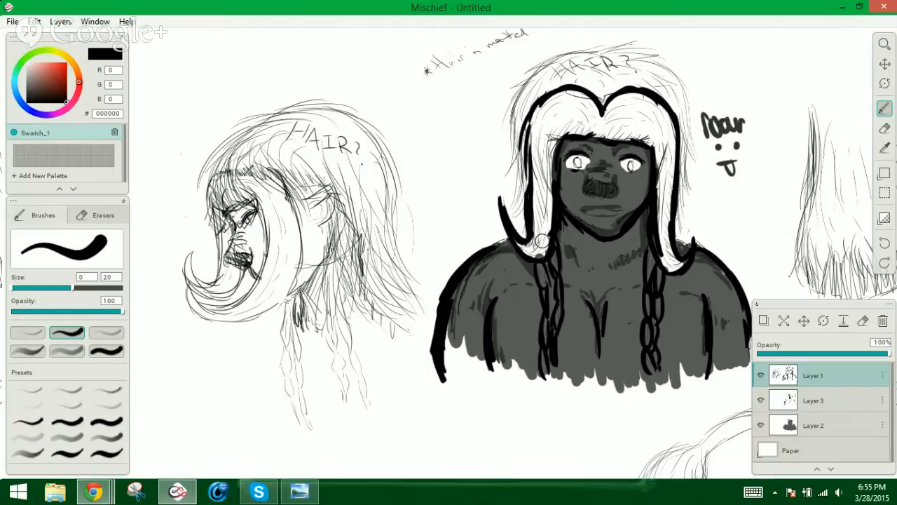
left_click(258, 492)
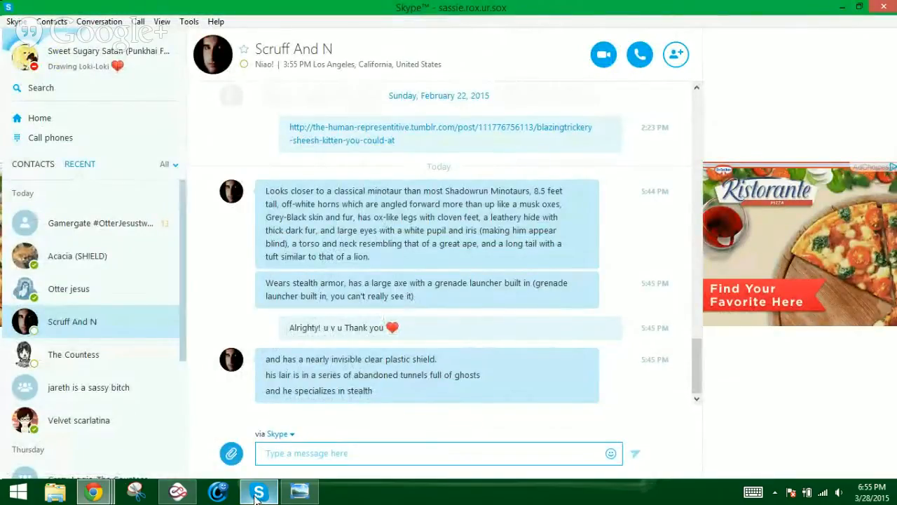
left_click(257, 492)
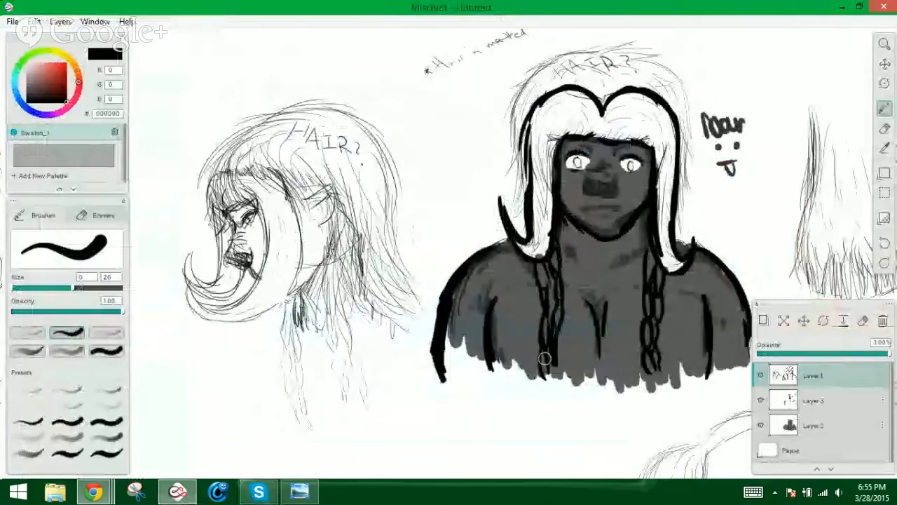
Fill both of the front view's braids with solid black
left_click_drag(536, 364, 555, 306)
left_click_drag(538, 274, 537, 262)
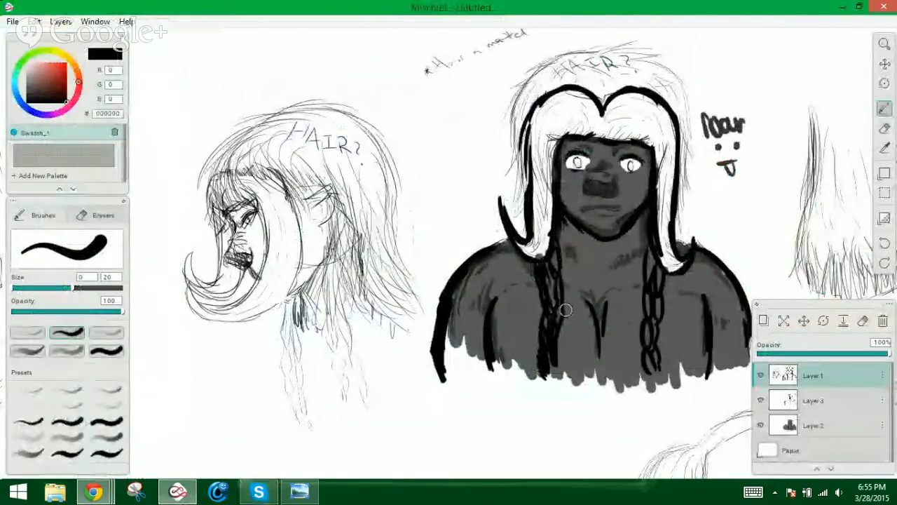
left_click_drag(556, 307, 552, 254)
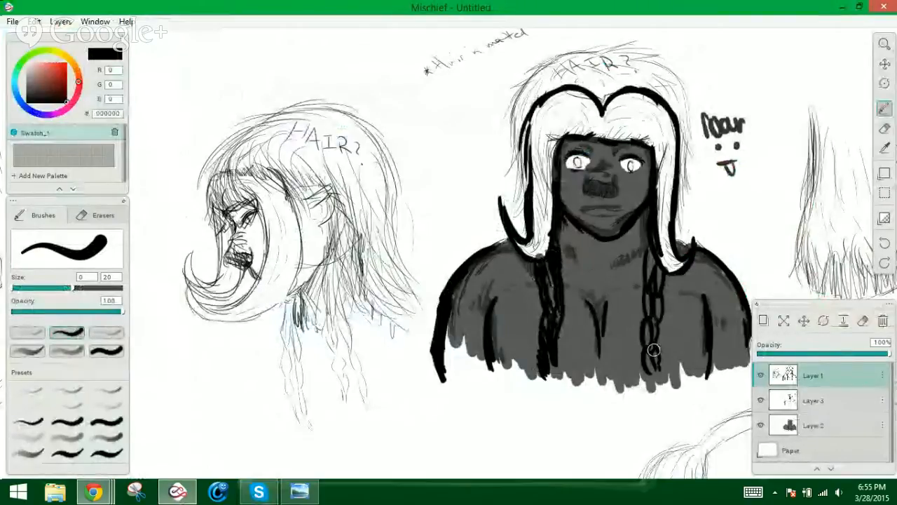
mouse_move(654, 351)
left_mouse_down()
mouse_move(646, 364)
mouse_move(649, 253)
left_mouse_up()
mouse_move(653, 354)
left_mouse_down()
mouse_move(653, 366)
mouse_move(655, 285)
left_mouse_up()
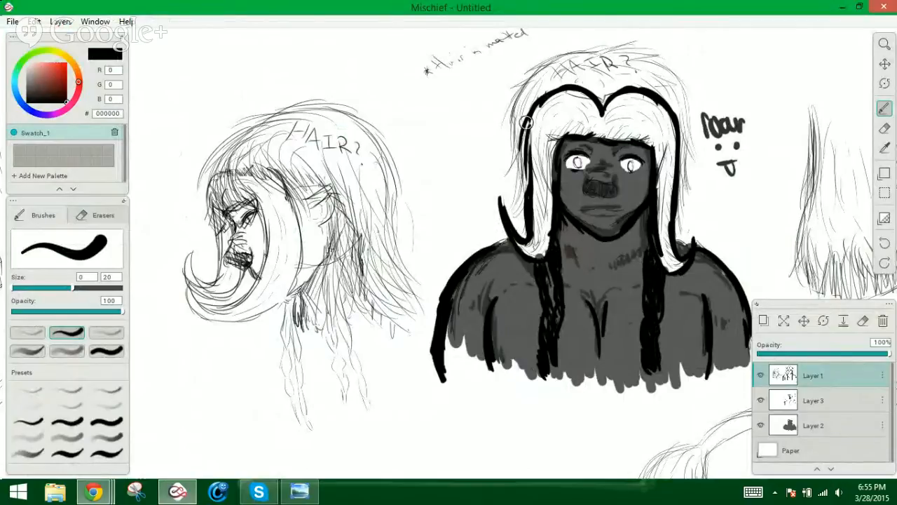
Fill the front view's hair above and outside the horns with black, and handwrite "Grrr" beside the head
mouse_move(531, 90)
left_mouse_down()
mouse_move(518, 188)
mouse_move(534, 86)
mouse_move(585, 70)
mouse_move(577, 89)
left_mouse_up()
mouse_move(598, 93)
left_mouse_down()
mouse_move(634, 72)
mouse_move(623, 76)
mouse_move(654, 75)
mouse_move(673, 88)
mouse_move(678, 161)
mouse_move(683, 111)
mouse_move(665, 72)
mouse_move(663, 80)
mouse_move(635, 63)
mouse_move(648, 65)
mouse_move(625, 60)
mouse_move(664, 73)
mouse_move(580, 53)
mouse_move(540, 63)
mouse_move(516, 119)
mouse_move(556, 75)
mouse_move(538, 83)
mouse_move(556, 64)
mouse_move(645, 75)
left_mouse_up()
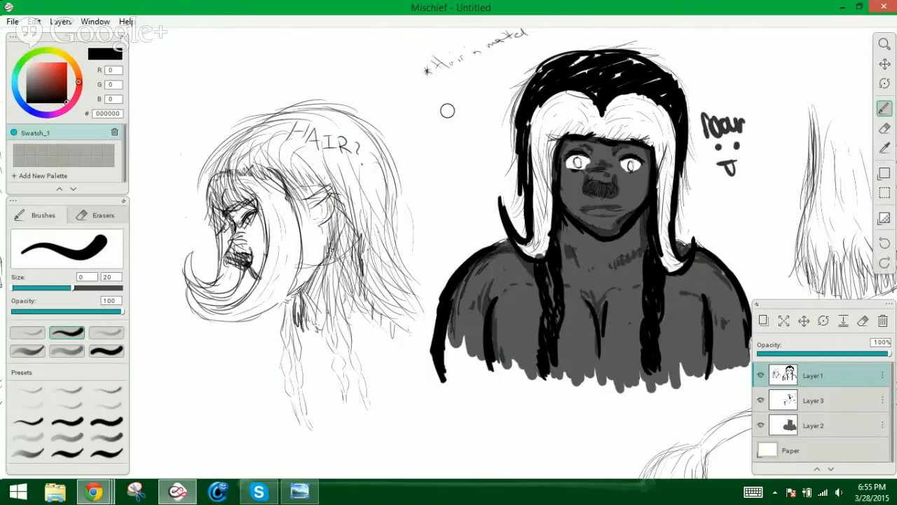
mouse_move(446, 94)
left_mouse_down()
mouse_move(472, 110)
mouse_move(464, 91)
mouse_move(511, 59)
left_mouse_up()
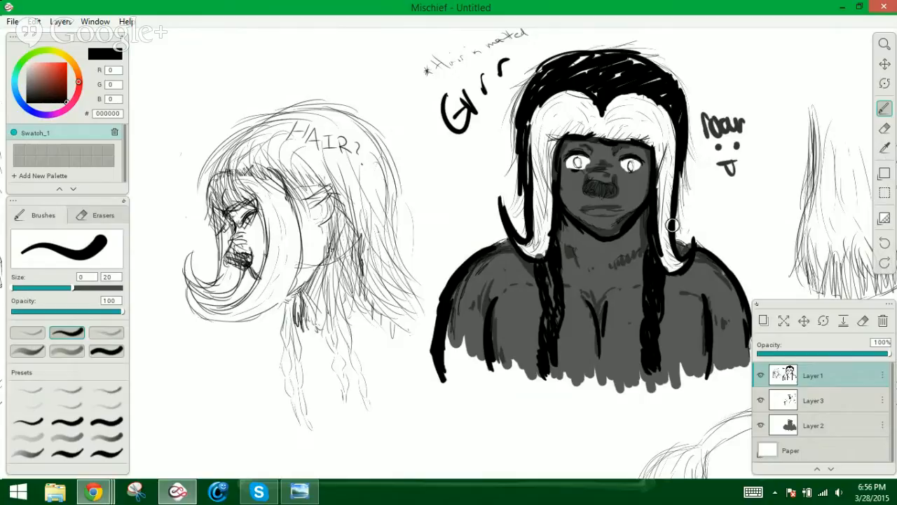
On blank canvas beyond the existing sketches, set the brush size to 7 and draw the jaw line of a new three-quarter-view head
left_click(884, 63)
left_click_drag(667, 198, 260, 194)
left_click_drag(642, 186, 302, 190)
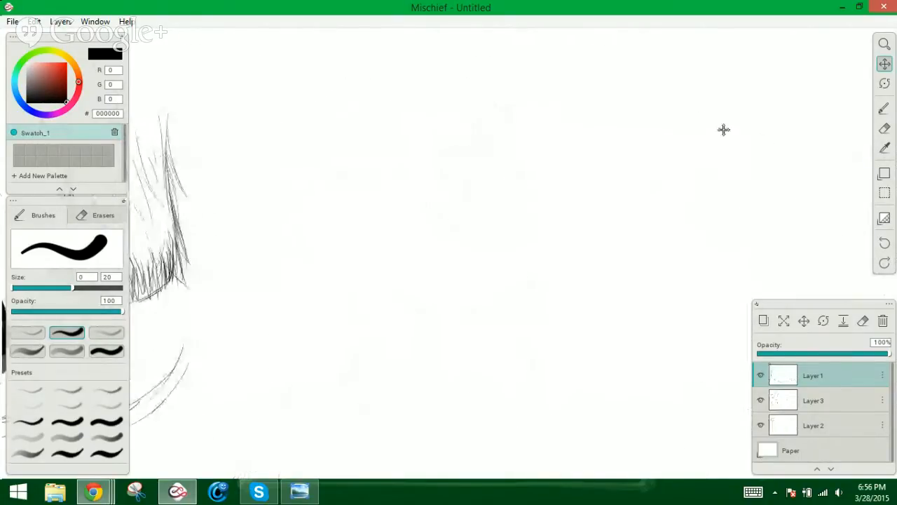
left_click(884, 108)
key("bracketleft")
key("bracketleft")
key("bracketleft")
key("bracketleft")
key("bracketleft")
key("bracketleft")
key("bracketleft")
key("bracketleft")
key("bracketleft")
key("bracketleft")
key("bracketleft")
key("bracketleft")
key("bracketleft")
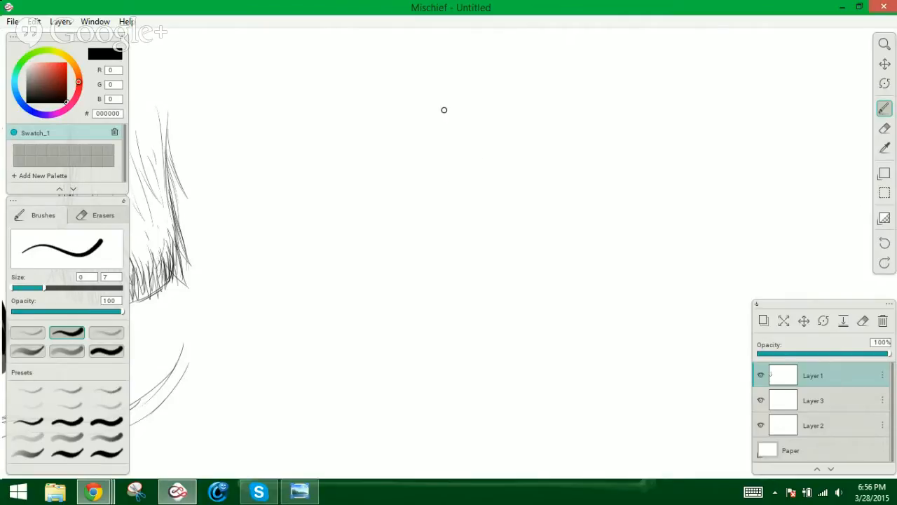
mouse_move(443, 114)
left_mouse_down()
mouse_move(456, 233)
mouse_move(517, 300)
mouse_move(535, 301)
mouse_move(589, 264)
left_mouse_up()
Sketch a broad, black-hatched nose and a short curved mouth line inside the new head's jaw
mouse_move(503, 206)
left_mouse_down()
mouse_move(480, 220)
mouse_move(494, 240)
left_mouse_up()
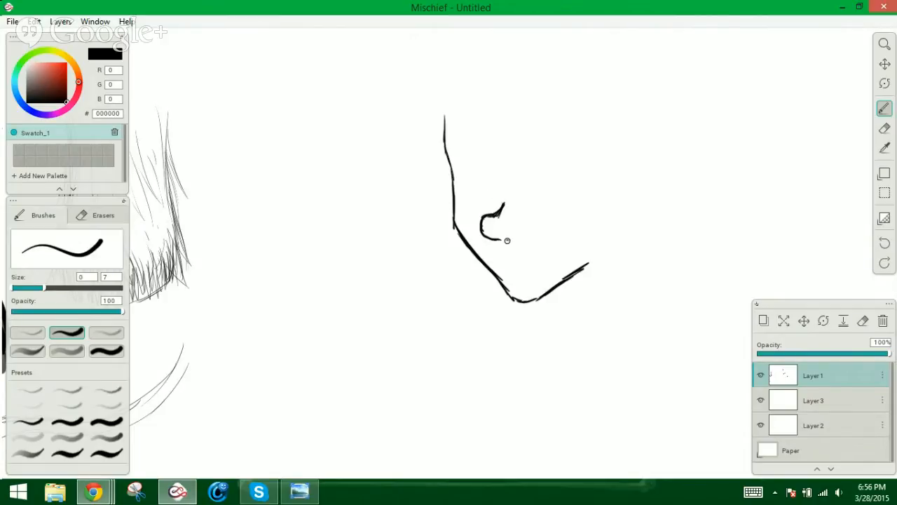
mouse_move(512, 239)
left_mouse_down()
mouse_move(527, 237)
mouse_move(510, 231)
left_mouse_up()
mouse_move(488, 238)
left_mouse_down()
mouse_move(520, 231)
mouse_move(506, 222)
mouse_move(516, 228)
mouse_move(513, 220)
mouse_move(508, 239)
mouse_move(517, 238)
mouse_move(508, 241)
mouse_move(522, 239)
mouse_move(516, 214)
left_mouse_up()
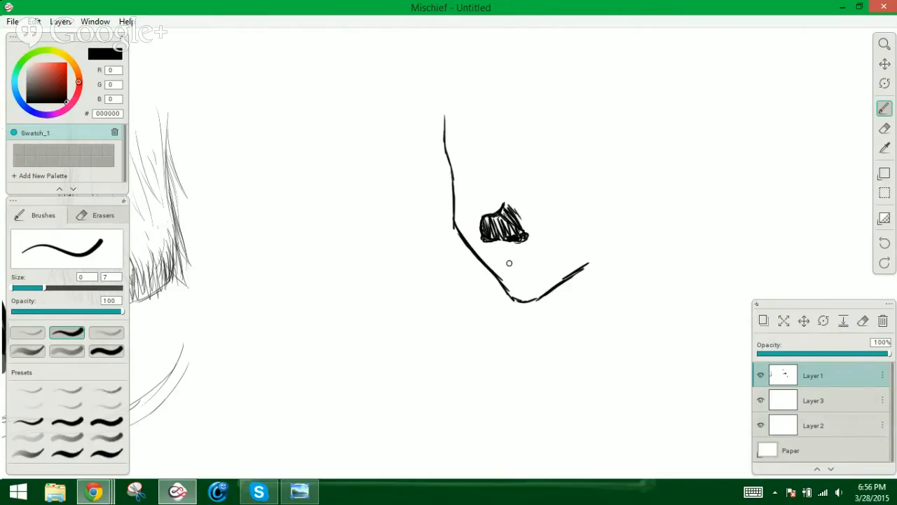
left_click_drag(495, 262, 549, 258)
left_click_drag(497, 261, 553, 256)
mouse_move(514, 218)
left_mouse_down()
mouse_move(505, 197)
mouse_move(514, 208)
mouse_move(501, 198)
mouse_move(491, 216)
mouse_move(505, 193)
mouse_move(520, 221)
mouse_move(520, 202)
mouse_move(505, 202)
left_mouse_up()
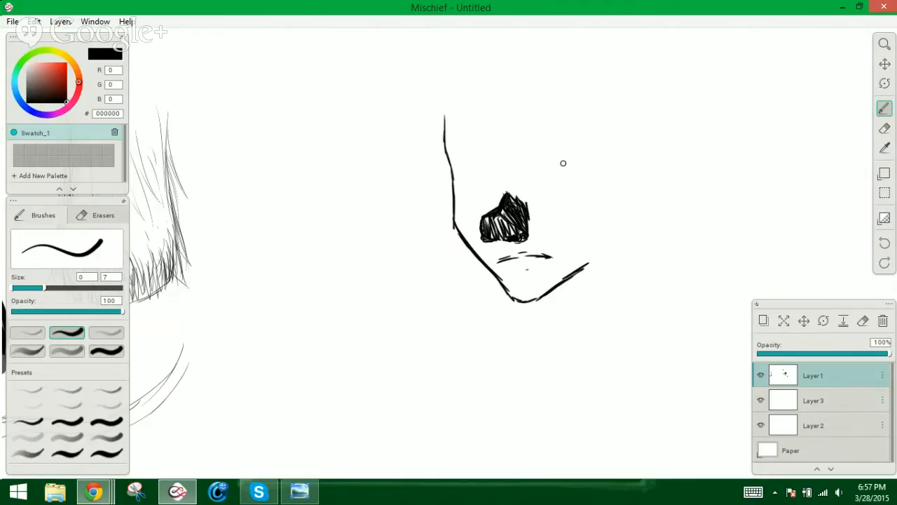
Sketch the near horn's rounded outer curve from the top of the new head down to below the chin
left_click_drag(553, 89, 582, 82)
mouse_move(591, 87)
left_mouse_down()
mouse_move(612, 92)
mouse_move(636, 177)
left_mouse_up()
mouse_move(624, 91)
left_mouse_down()
mouse_move(647, 145)
mouse_move(652, 207)
mouse_move(623, 241)
left_mouse_up()
left_click_drag(626, 237, 593, 287)
mouse_move(648, 186)
left_mouse_down()
mouse_move(561, 323)
mouse_move(475, 306)
mouse_move(455, 286)
mouse_move(429, 212)
left_mouse_up()
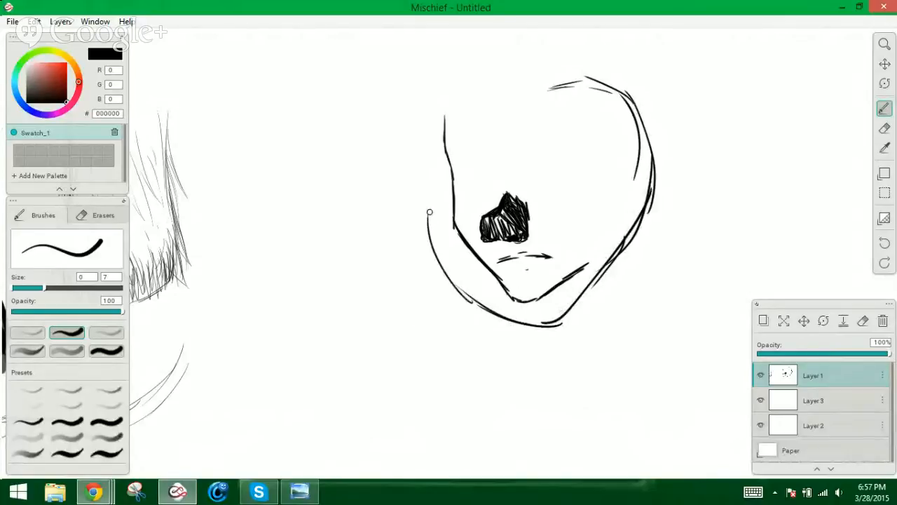
key("ctrl+z")
key("ctrl+z")
key("ctrl+z")
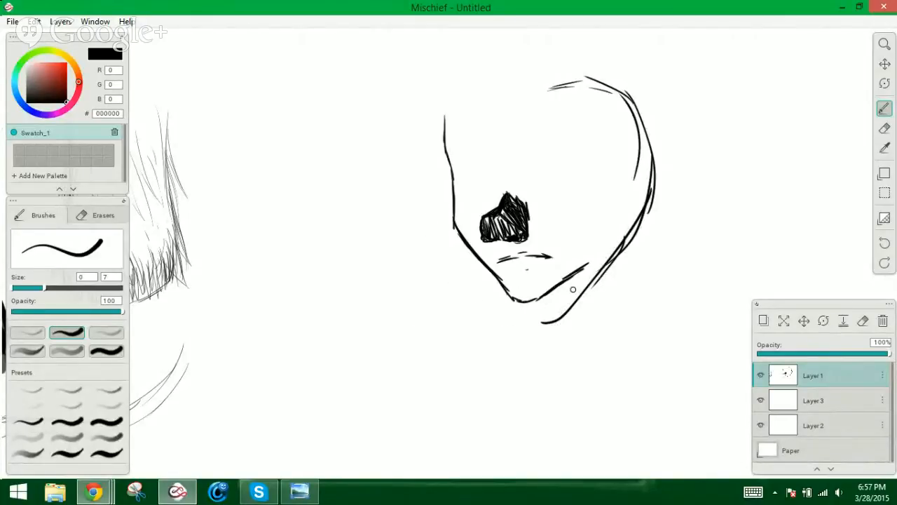
Draw the near horn's inner edge and its pointed tip sweeping under the chin, and start the far horn across the crown
mouse_move(586, 284)
left_mouse_down()
mouse_move(464, 341)
mouse_move(383, 294)
mouse_move(481, 313)
mouse_move(524, 290)
mouse_move(585, 226)
mouse_move(586, 166)
left_mouse_up()
mouse_move(581, 209)
left_mouse_down()
mouse_move(572, 143)
mouse_move(585, 172)
mouse_move(567, 143)
left_mouse_up()
mouse_move(567, 90)
left_mouse_down()
mouse_move(490, 96)
mouse_move(464, 87)
mouse_move(435, 109)
mouse_move(396, 196)
left_mouse_up()
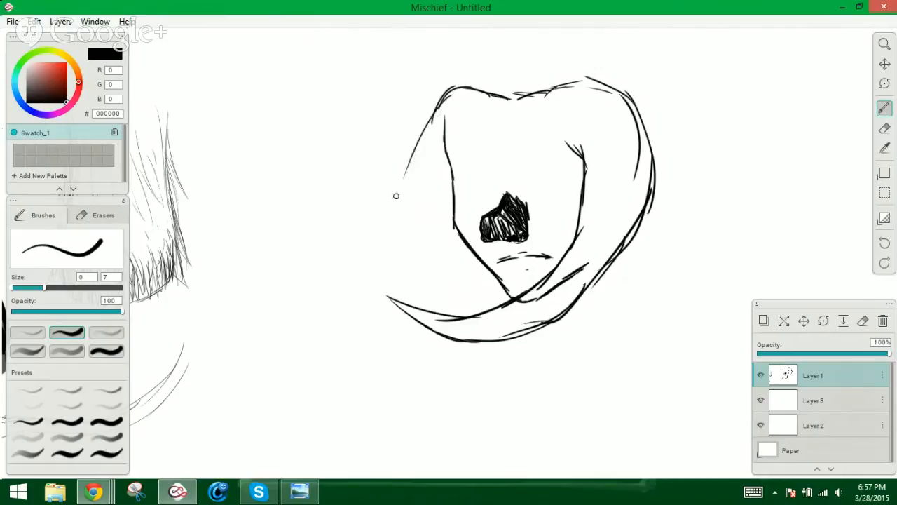
Sketch the far horn down the other side of the face, with layered outer strokes, an inner edge and an upturned tip
left_click_drag(436, 107, 390, 234)
left_click_drag(416, 145, 385, 270)
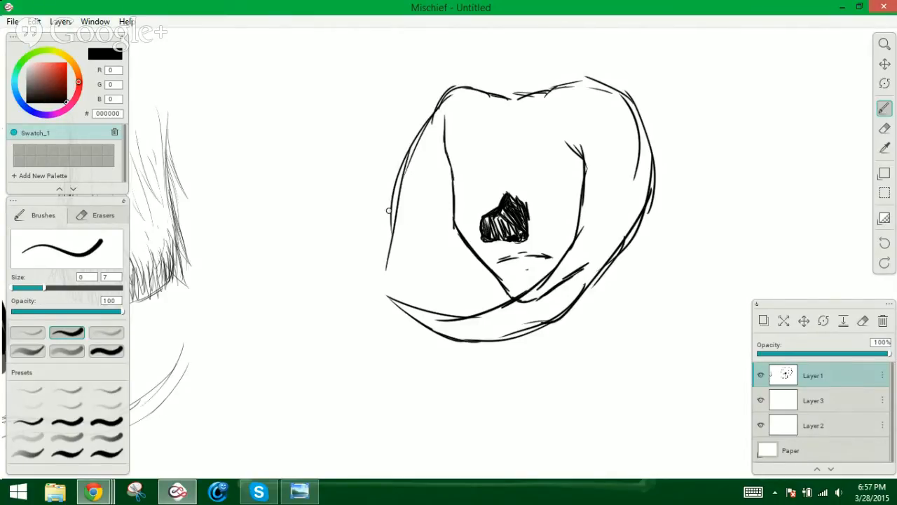
mouse_move(392, 205)
left_mouse_down()
mouse_move(351, 299)
mouse_move(327, 265)
left_mouse_up()
mouse_move(347, 306)
left_mouse_down()
mouse_move(327, 266)
mouse_move(378, 319)
mouse_move(401, 303)
mouse_move(459, 210)
left_mouse_up()
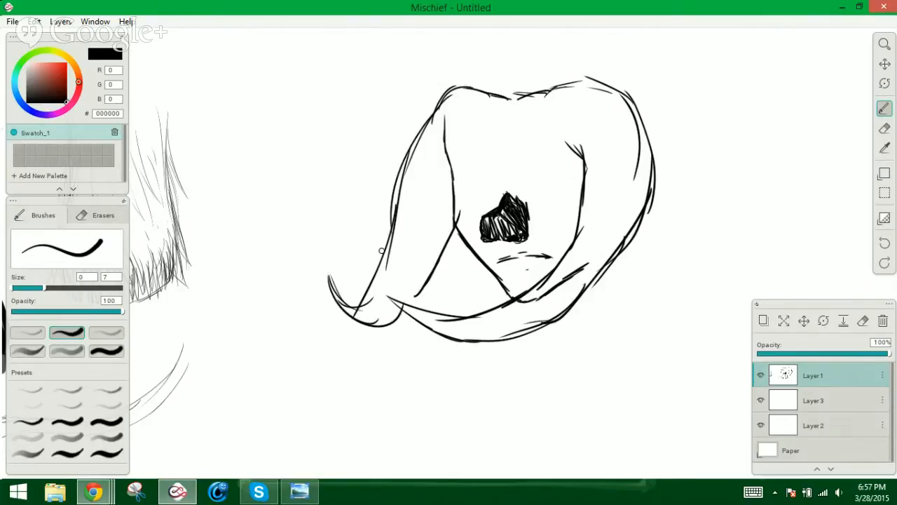
left_click_drag(363, 305, 395, 246)
left_click_drag(389, 289, 407, 166)
left_click_drag(399, 265, 420, 140)
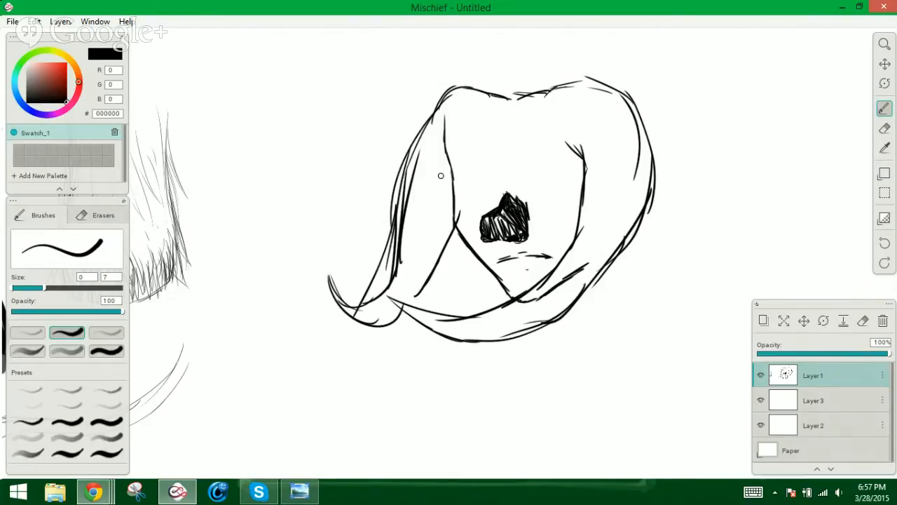
Draw the hairline around the new face's forehead and temple, and erase the stray brow, far horn and jaw strokes
left_click_drag(449, 239, 453, 190)
mouse_move(458, 223)
left_mouse_down()
mouse_move(463, 171)
mouse_move(486, 152)
mouse_move(579, 154)
mouse_move(505, 139)
mouse_move(474, 153)
mouse_move(517, 144)
left_mouse_up()
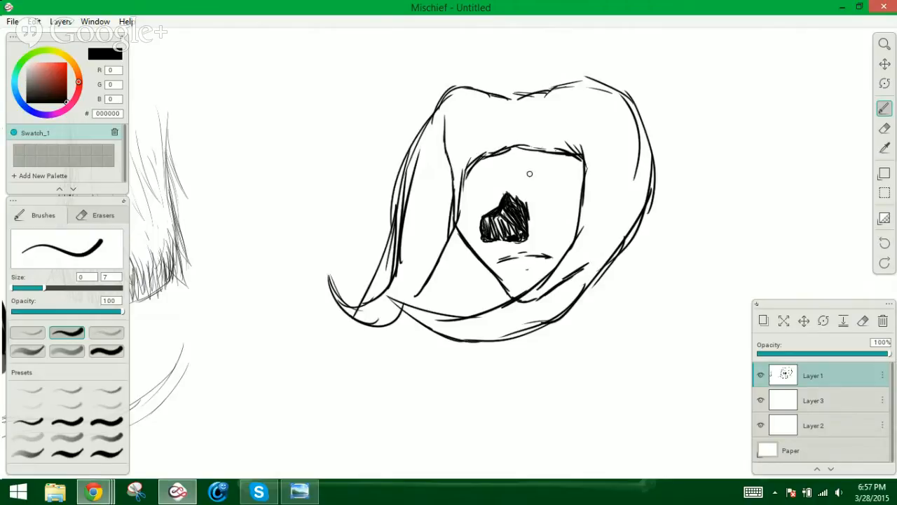
left_click(884, 128)
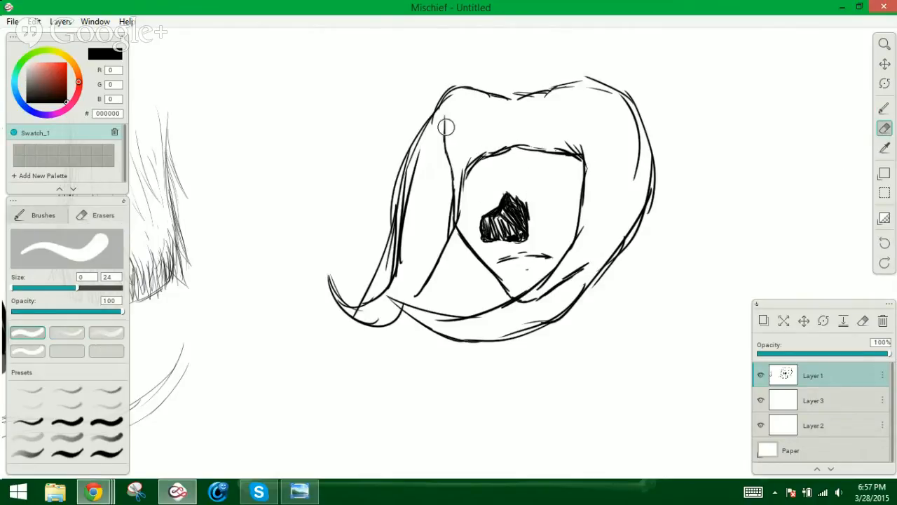
left_click_drag(447, 124, 432, 170)
mouse_move(351, 274)
left_mouse_down()
mouse_move(363, 278)
mouse_move(386, 255)
mouse_move(406, 144)
left_mouse_up()
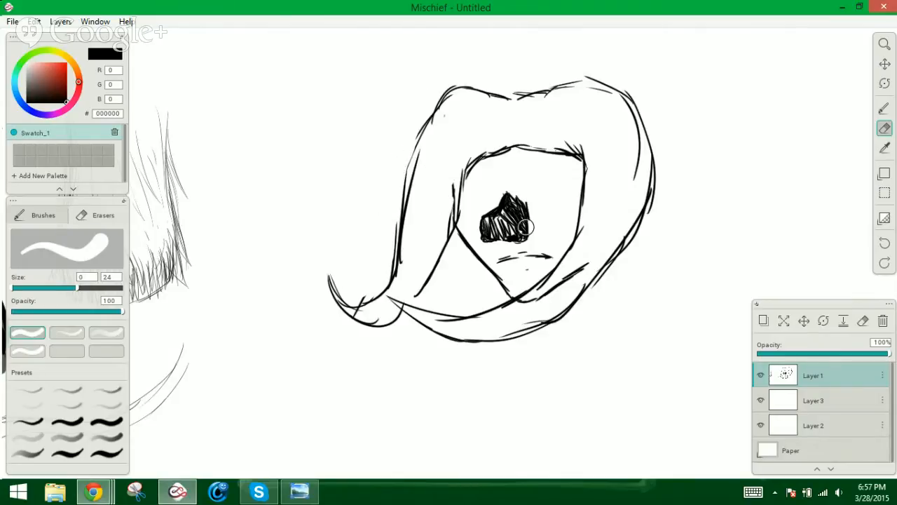
mouse_move(584, 254)
left_mouse_down()
mouse_move(555, 289)
mouse_move(590, 248)
left_mouse_up()
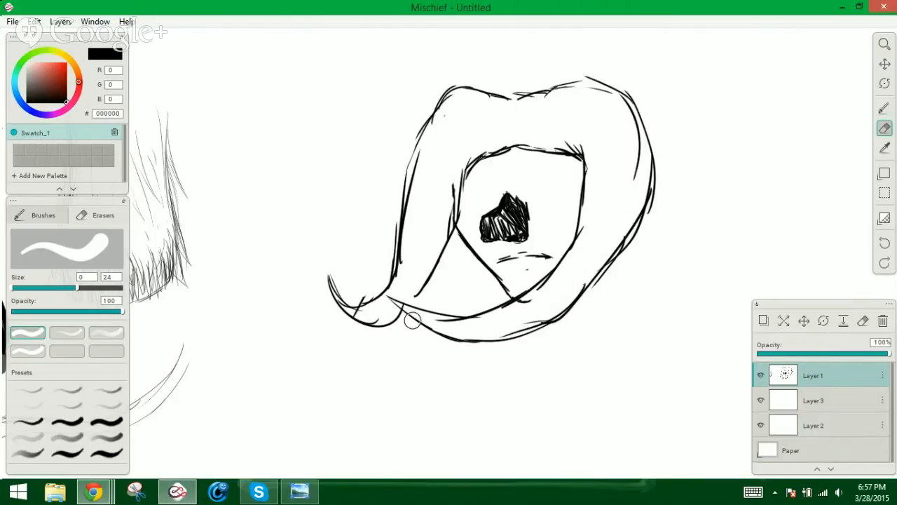
Redraw the upper outer edge of the far horn with the size 7 black brush
left_click(884, 109)
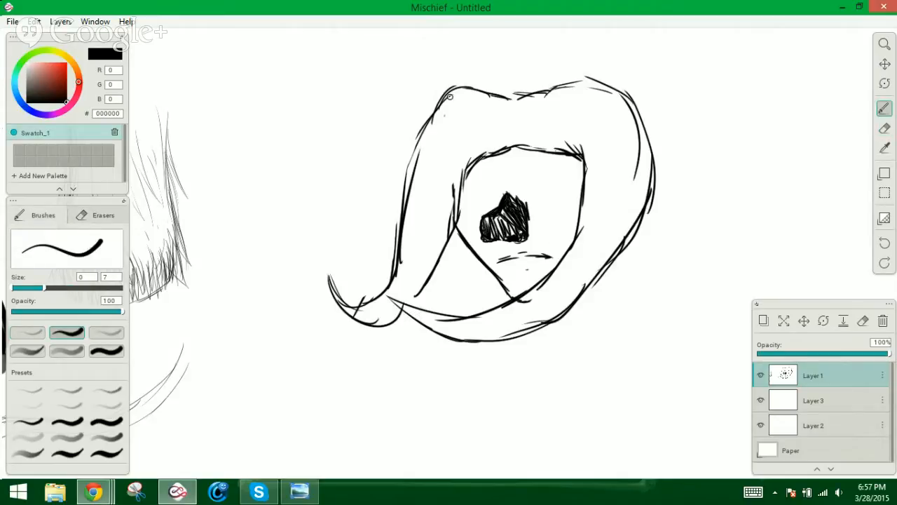
left_click_drag(450, 97, 406, 187)
left_click_drag(423, 130, 400, 212)
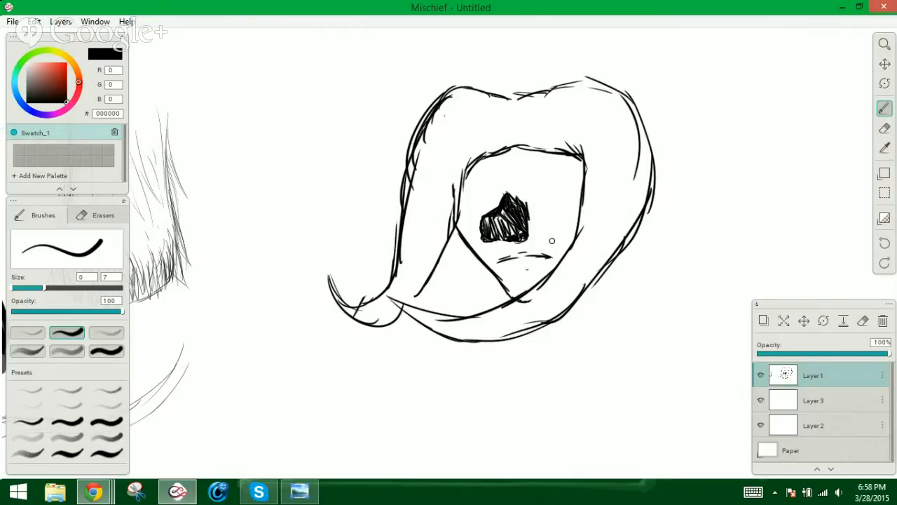
Erase the stray line ends at the chin and where the horn tips overlap, and thicken the far horn's lower inner edge
left_click(885, 128)
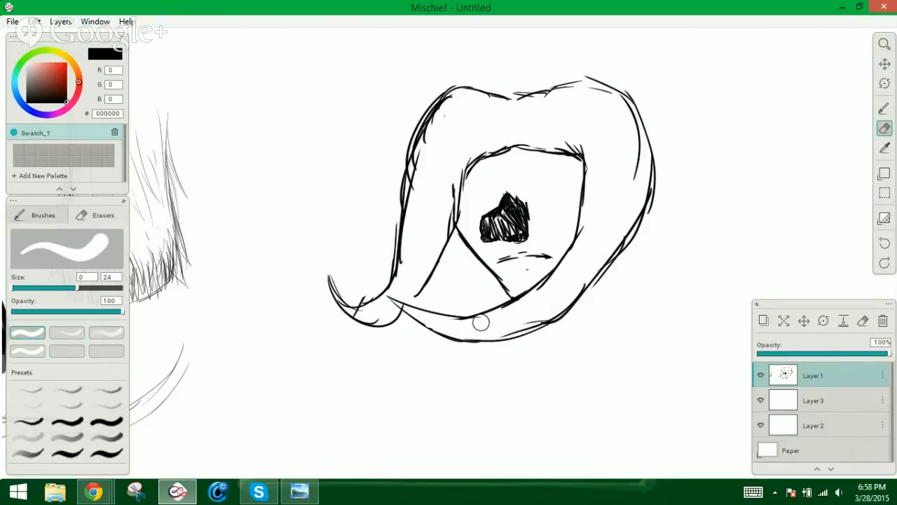
left_click(885, 108)
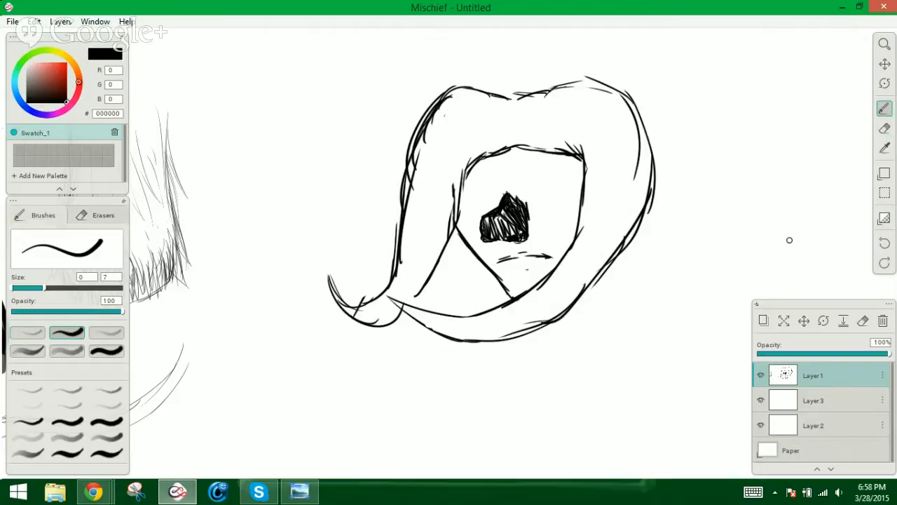
left_click(885, 128)
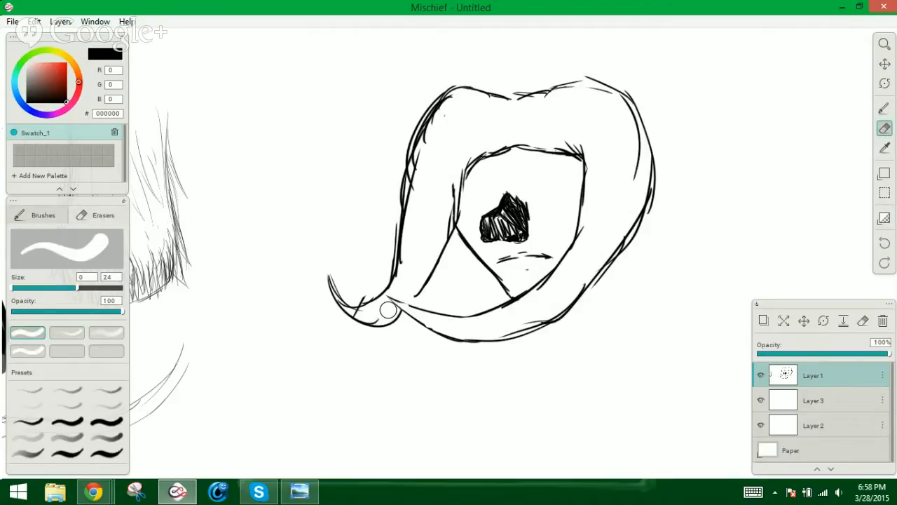
left_click(885, 109)
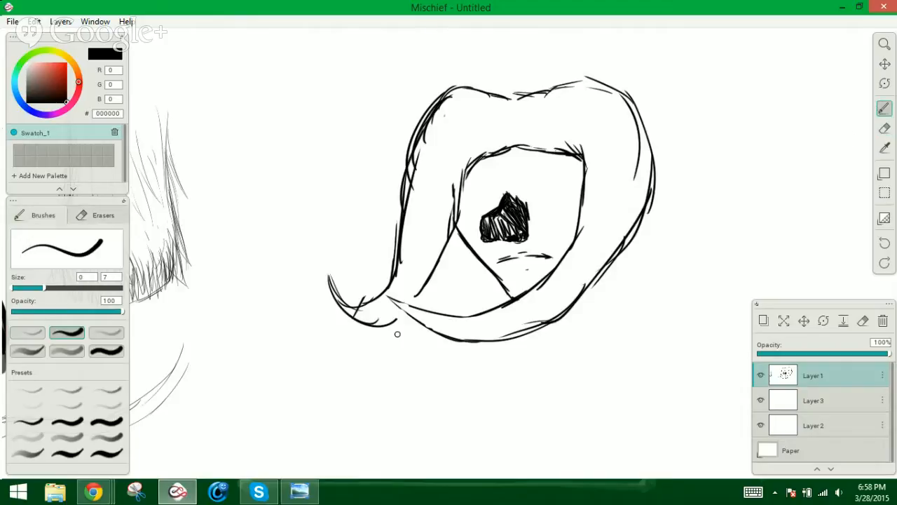
mouse_move(389, 299)
left_mouse_down()
mouse_move(415, 319)
mouse_move(413, 307)
mouse_move(387, 319)
mouse_move(439, 265)
mouse_move(410, 303)
mouse_move(419, 301)
mouse_move(454, 224)
left_mouse_up()
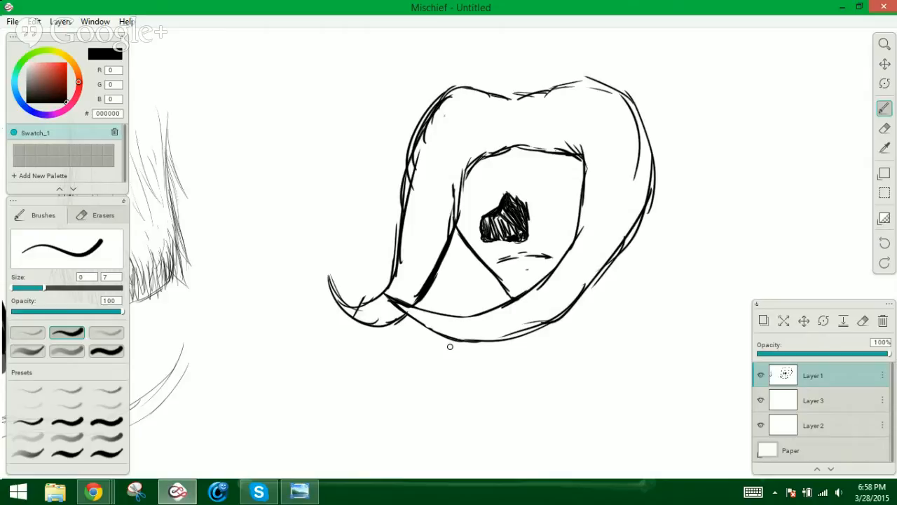
Add a new layer, draw two sideways-glancing eyes on the face, and write "Totally srs face" beside the head
left_click(763, 321)
mouse_move(534, 186)
left_mouse_down()
mouse_move(565, 177)
mouse_move(559, 171)
left_mouse_up()
mouse_move(467, 187)
left_mouse_down()
mouse_move(495, 183)
mouse_move(468, 186)
left_mouse_up()
left_click_drag(489, 167, 490, 172)
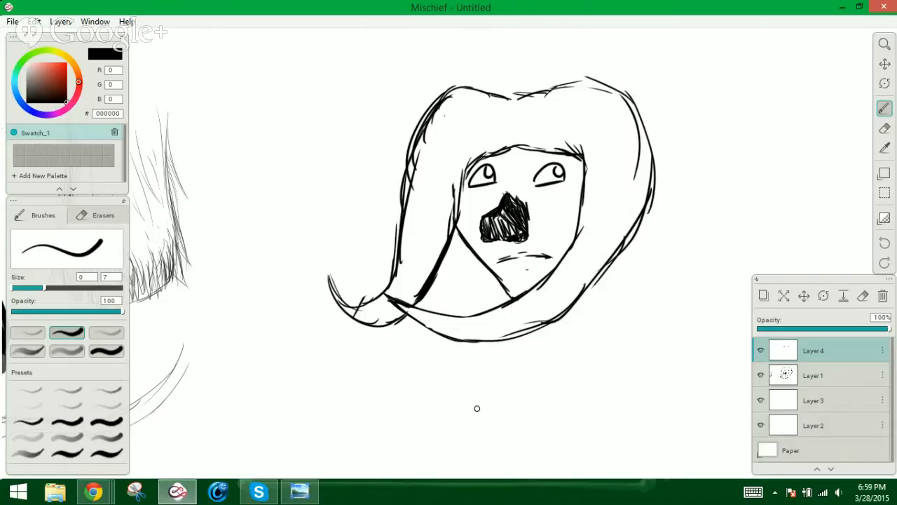
mouse_move(321, 112)
left_mouse_down()
mouse_move(325, 131)
mouse_move(347, 112)
mouse_move(373, 118)
mouse_move(337, 140)
mouse_move(347, 143)
mouse_move(337, 184)
mouse_move(363, 165)
mouse_move(371, 175)
mouse_move(387, 165)
left_mouse_up()
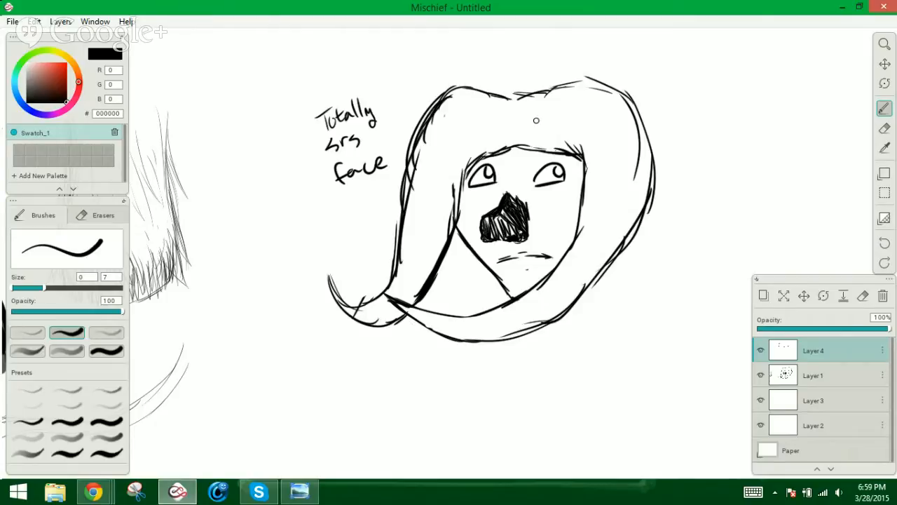
Draw short curved strokes above the forehead across both horn bases, and add brow marks and pupil details to the eyes
mouse_move(535, 104)
left_mouse_down()
mouse_move(537, 136)
mouse_move(559, 136)
left_mouse_up()
mouse_move(502, 105)
left_mouse_down()
mouse_move(495, 137)
mouse_move(510, 116)
mouse_move(505, 138)
mouse_move(525, 127)
mouse_move(518, 115)
mouse_move(529, 139)
mouse_move(536, 128)
mouse_move(545, 138)
mouse_move(511, 119)
mouse_move(500, 140)
mouse_move(517, 107)
mouse_move(531, 140)
left_mouse_up()
left_click_drag(552, 105, 548, 136)
mouse_move(568, 119)
left_mouse_down()
mouse_move(576, 139)
mouse_move(579, 126)
left_mouse_up()
left_click_drag(488, 106, 483, 143)
left_click_drag(454, 109, 468, 127)
left_click_drag(580, 110, 584, 132)
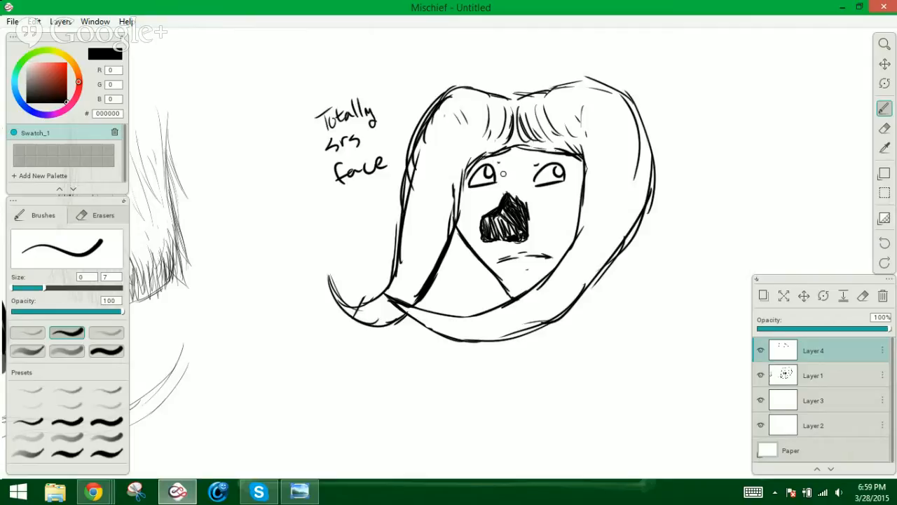
left_click_drag(483, 172, 496, 176)
left_click(93, 491)
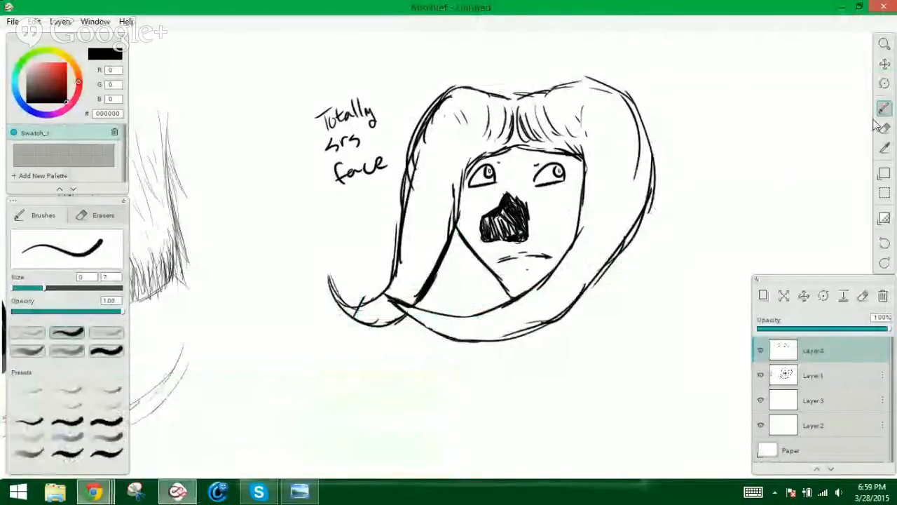
On Layer 1, clean up and redraw the far horn's upturned tip, and erase the doubled strokes along its outer edge
key("e")
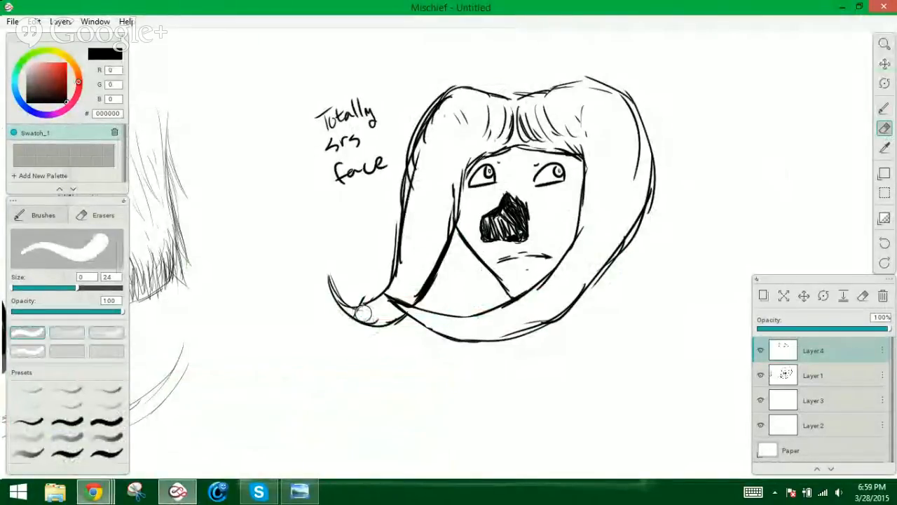
left_click(824, 379)
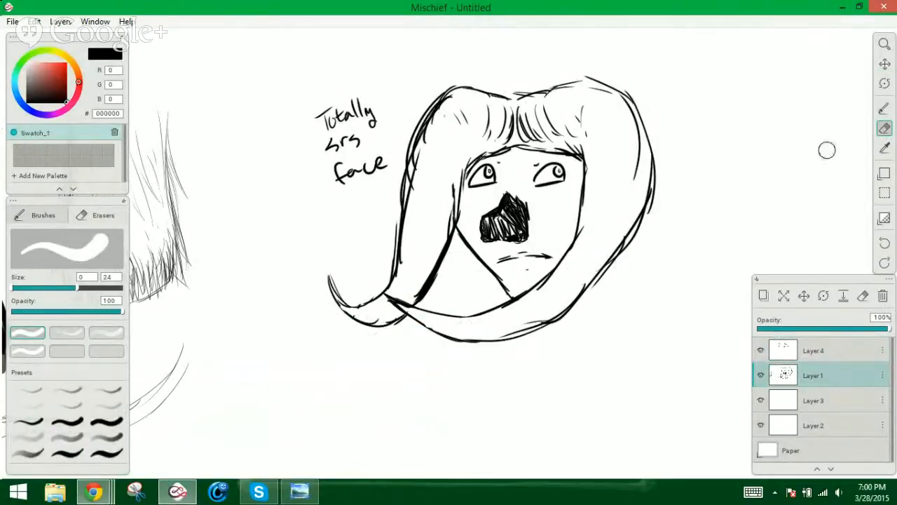
left_click(883, 108)
mouse_move(369, 301)
left_mouse_down()
mouse_move(346, 302)
mouse_move(362, 302)
mouse_move(339, 299)
mouse_move(325, 273)
mouse_move(335, 306)
mouse_move(329, 288)
mouse_move(355, 315)
left_mouse_up()
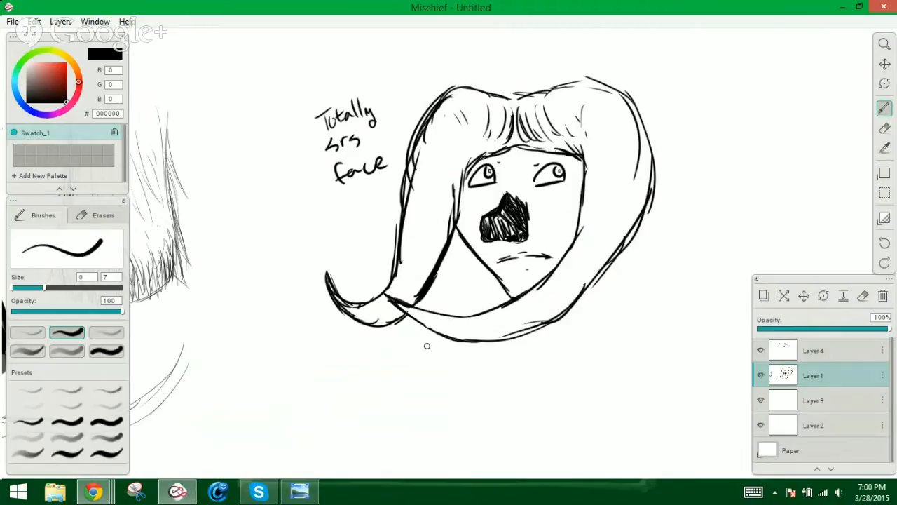
left_click(884, 128)
mouse_move(440, 192)
left_mouse_down()
mouse_move(444, 226)
mouse_move(444, 217)
mouse_move(434, 231)
mouse_move(424, 162)
mouse_move(411, 207)
mouse_move(417, 163)
left_mouse_up()
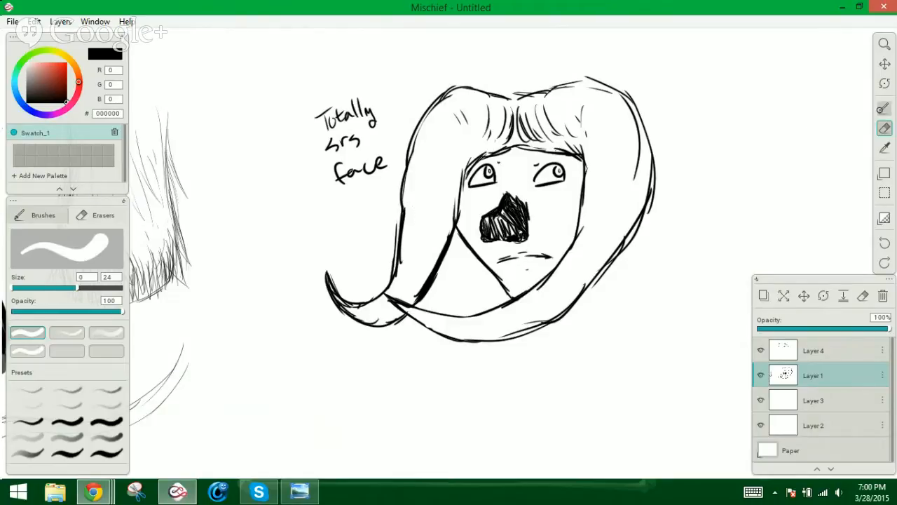
Extend the solid black nose patch up between the eyes, and draw short lines under both eyes
left_click(883, 109)
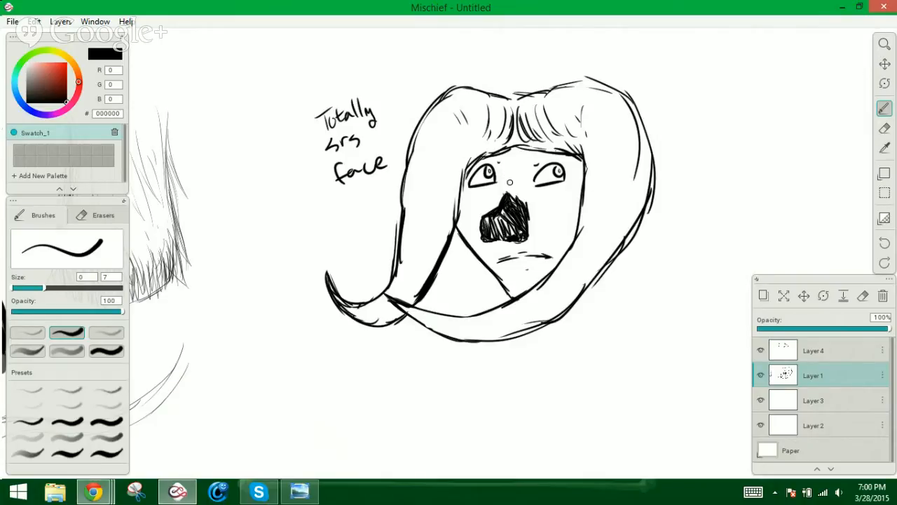
mouse_move(502, 176)
left_mouse_down()
mouse_move(522, 202)
mouse_move(508, 174)
mouse_move(517, 184)
mouse_move(505, 180)
mouse_move(500, 189)
mouse_move(521, 188)
mouse_move(513, 168)
mouse_move(512, 199)
mouse_move(512, 189)
mouse_move(531, 193)
mouse_move(527, 171)
mouse_move(526, 197)
mouse_move(525, 171)
mouse_move(498, 174)
mouse_move(501, 187)
mouse_move(513, 185)
mouse_move(495, 204)
mouse_move(530, 197)
mouse_move(523, 212)
mouse_move(513, 198)
mouse_move(498, 204)
mouse_move(523, 193)
left_mouse_up()
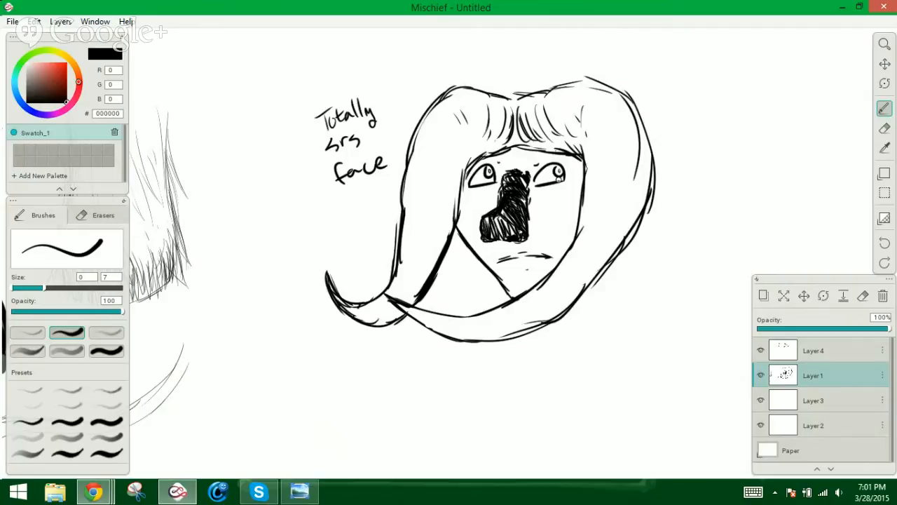
left_click_drag(554, 182, 546, 189)
Try erasing the entire black nose patch, and undo the erasure
left_click(885, 128)
mouse_move(497, 239)
left_mouse_down()
mouse_move(480, 213)
mouse_move(497, 223)
mouse_move(495, 242)
mouse_move(489, 224)
mouse_move(507, 219)
mouse_move(511, 230)
mouse_move(514, 169)
left_mouse_up()
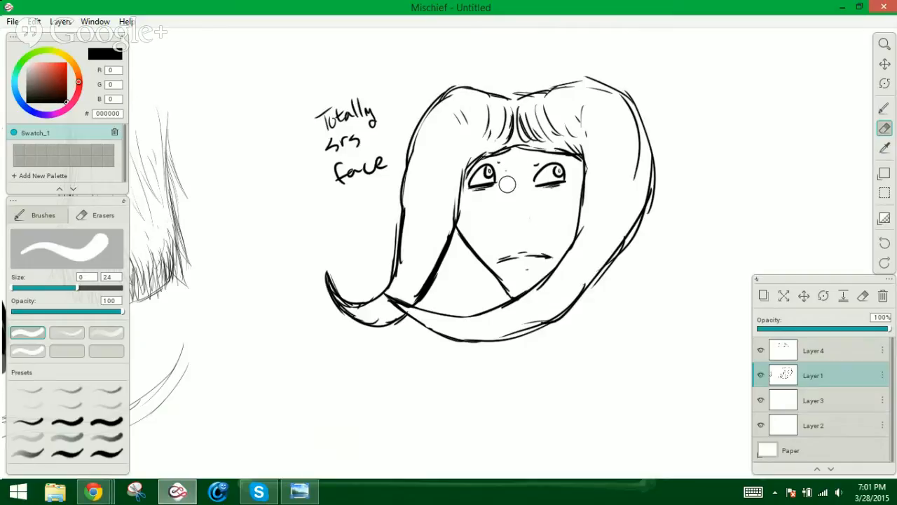
key("ctrl+z")
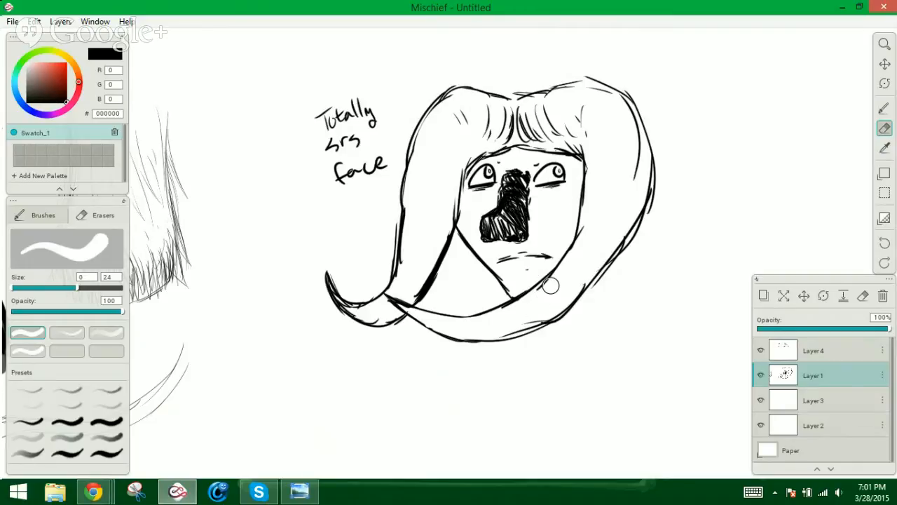
Thicken the jaw edge from the far horn down to the chin with rough black strokes
left_click(882, 109)
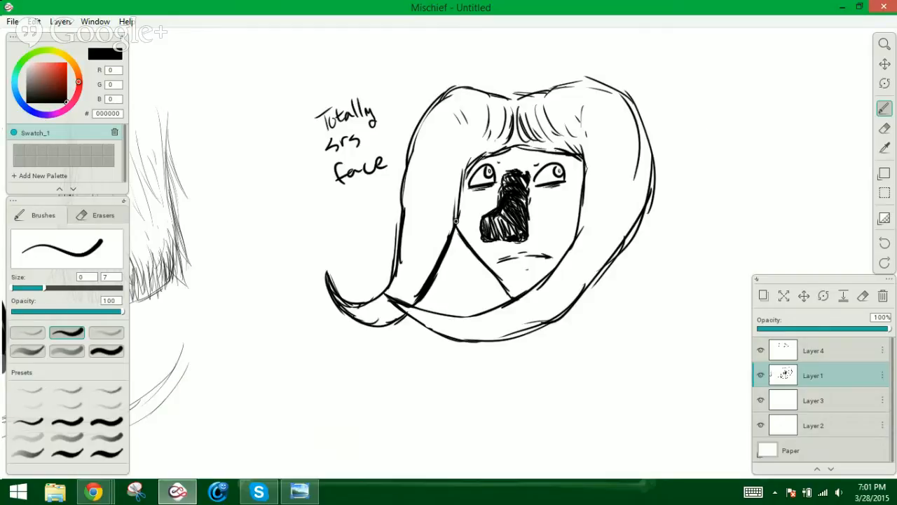
mouse_move(454, 219)
left_mouse_down()
mouse_move(466, 248)
mouse_move(513, 300)
left_mouse_up()
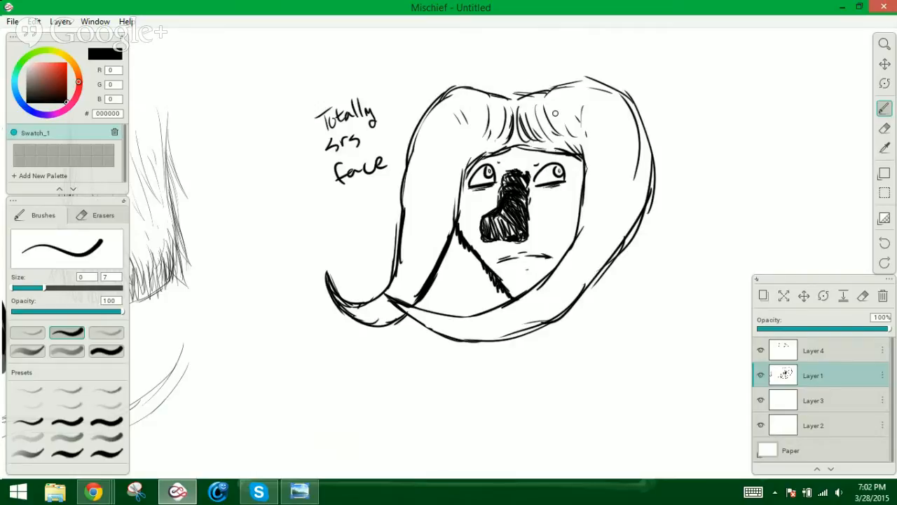
Try two cat ears on top of the head with "meow" written beside them, and undo these additions
left_click_drag(564, 79, 604, 74)
left_click_drag(495, 81, 468, 61)
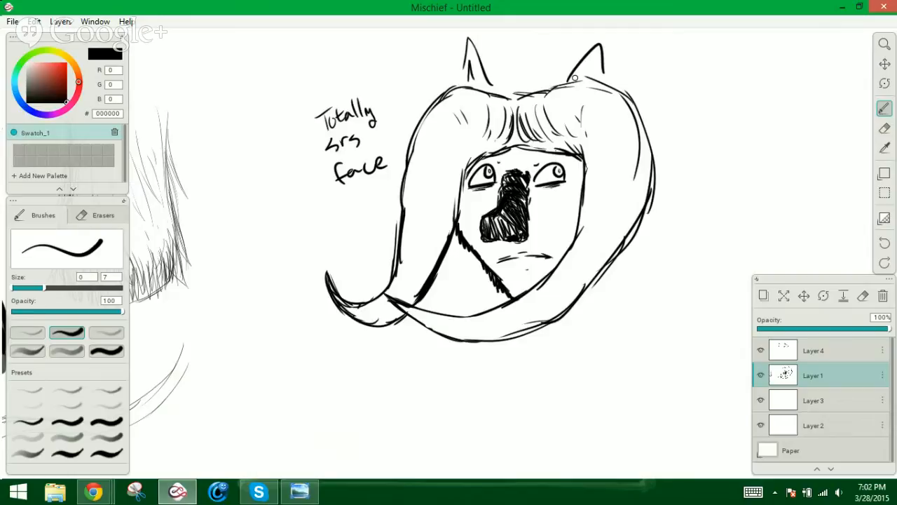
mouse_move(577, 79)
left_mouse_down()
mouse_move(639, 87)
mouse_move(720, 78)
left_mouse_up()
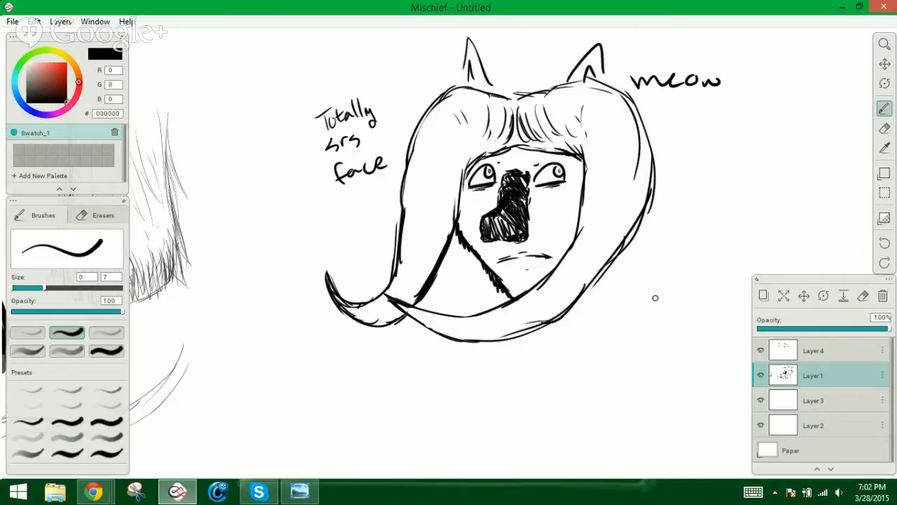
key("ctrl+z")
key("ctrl+z")
key("ctrl+z")
key("ctrl+z")
key("ctrl+z")
key("ctrl+z")
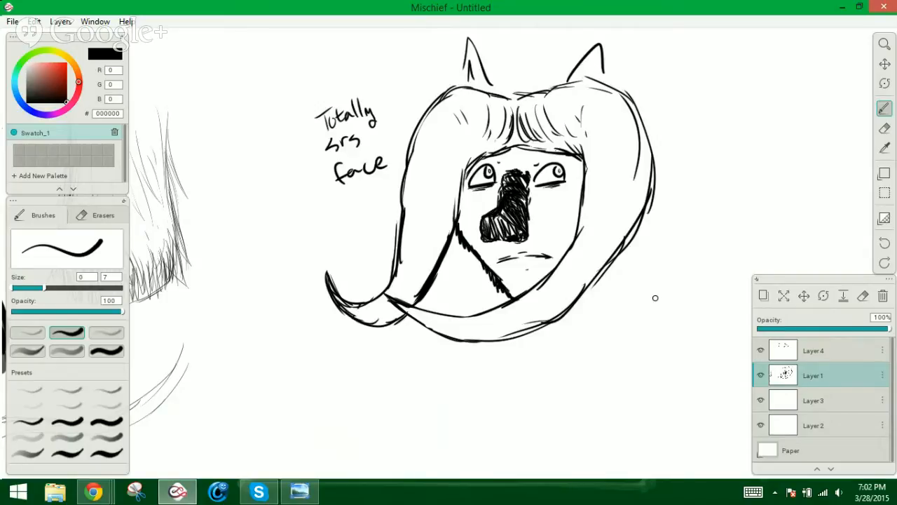
key("ctrl+z")
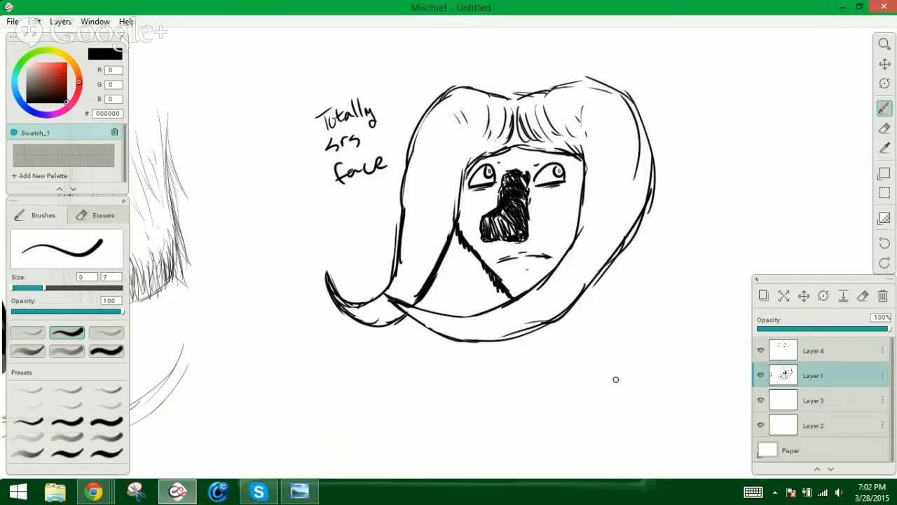
Add a new layer and hatch dark hair over the crown above the two horns
left_click(763, 295)
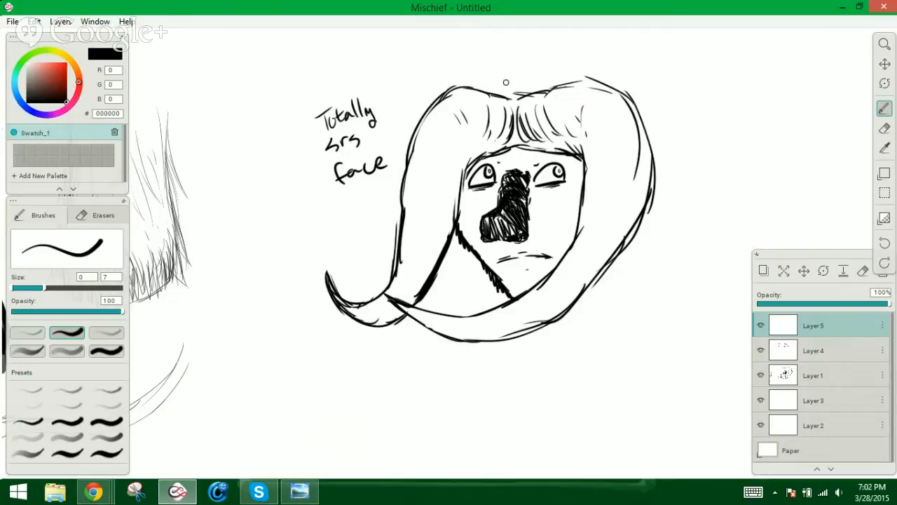
mouse_move(520, 73)
left_mouse_down()
mouse_move(574, 79)
mouse_move(541, 59)
mouse_move(525, 63)
mouse_move(601, 71)
mouse_move(512, 56)
mouse_move(550, 67)
mouse_move(475, 74)
mouse_move(528, 59)
mouse_move(458, 76)
mouse_move(463, 86)
mouse_move(438, 96)
mouse_move(468, 71)
mouse_move(443, 92)
mouse_move(498, 63)
mouse_move(508, 71)
mouse_move(489, 87)
mouse_move(529, 72)
mouse_move(522, 93)
mouse_move(556, 78)
mouse_move(583, 81)
mouse_move(525, 63)
mouse_move(564, 52)
mouse_move(514, 69)
mouse_move(516, 58)
mouse_move(487, 52)
mouse_move(490, 71)
mouse_move(455, 71)
mouse_move(562, 68)
mouse_move(608, 78)
left_mouse_up()
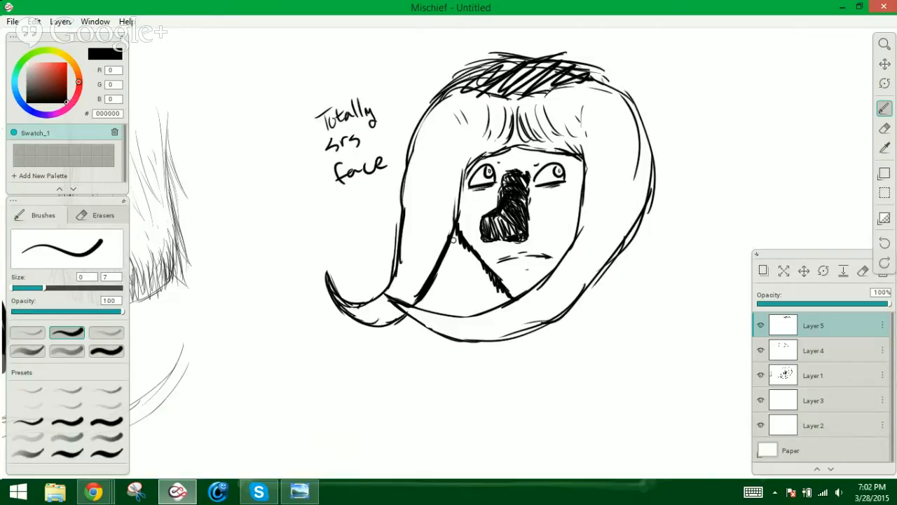
Fill the gap between the far horn and jaw with dense dark hair strokes, and add short strands below the crossing horn
mouse_move(452, 231)
left_mouse_down()
mouse_move(447, 263)
mouse_move(451, 240)
mouse_move(455, 278)
mouse_move(467, 262)
mouse_move(472, 306)
left_mouse_up()
left_click_drag(466, 340, 479, 366)
mouse_move(470, 262)
left_mouse_down()
mouse_move(483, 285)
mouse_move(482, 358)
mouse_move(493, 361)
left_mouse_up()
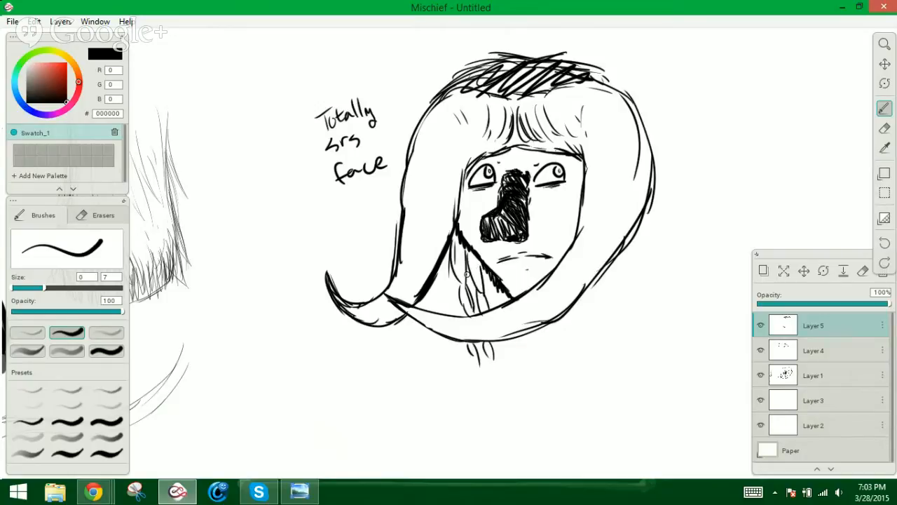
mouse_move(465, 270)
left_mouse_down()
mouse_move(474, 312)
mouse_move(475, 298)
left_mouse_up()
left_click_drag(456, 255, 446, 311)
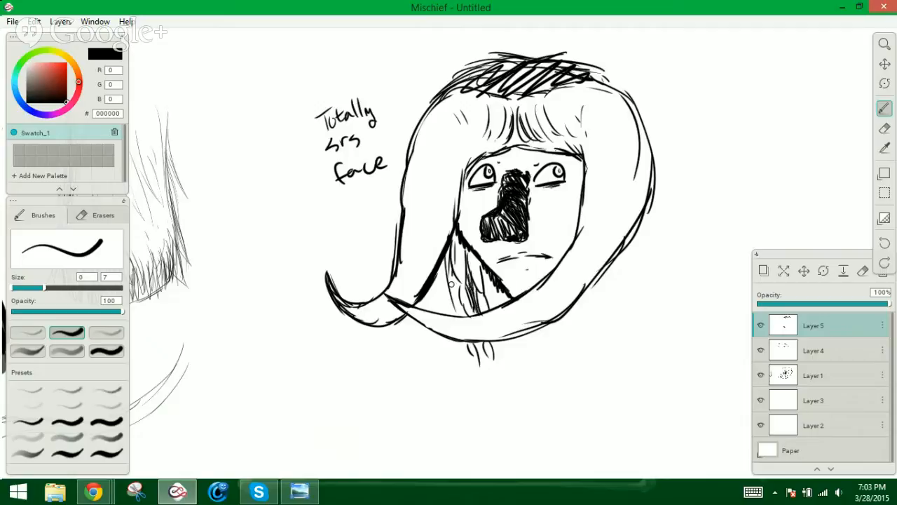
mouse_move(454, 267)
left_mouse_down()
mouse_move(460, 312)
mouse_move(458, 301)
left_mouse_up()
mouse_move(448, 252)
left_mouse_down()
mouse_move(438, 310)
mouse_move(441, 270)
mouse_move(446, 314)
left_mouse_up()
left_click_drag(446, 282, 455, 320)
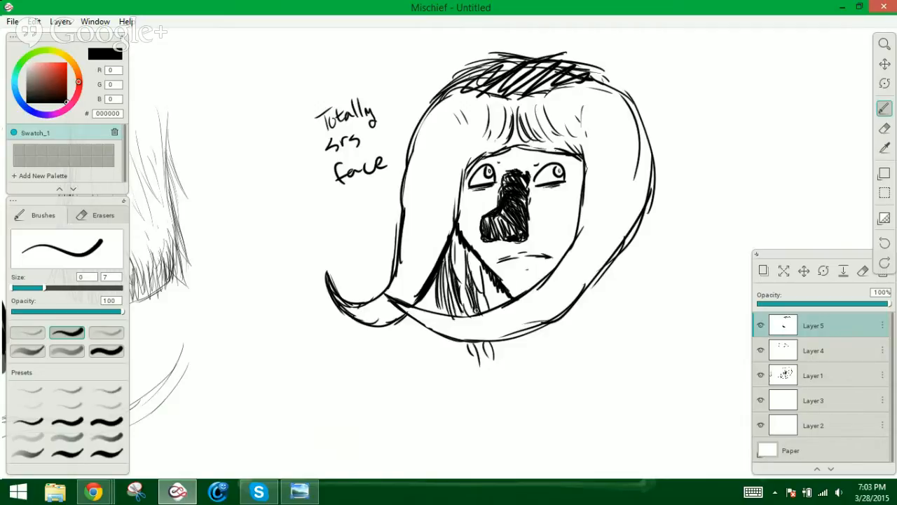
mouse_move(482, 273)
left_mouse_down()
mouse_move(491, 307)
mouse_move(503, 300)
left_mouse_up()
mouse_move(456, 238)
left_mouse_down()
mouse_move(451, 272)
mouse_move(466, 308)
left_mouse_up()
left_click_drag(468, 341, 478, 366)
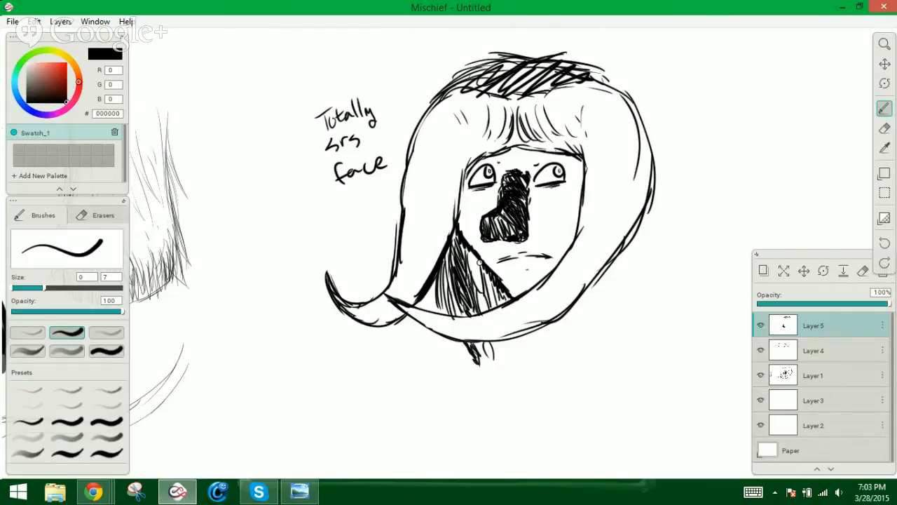
left_click_drag(471, 251, 484, 310)
left_click_drag(485, 341, 491, 358)
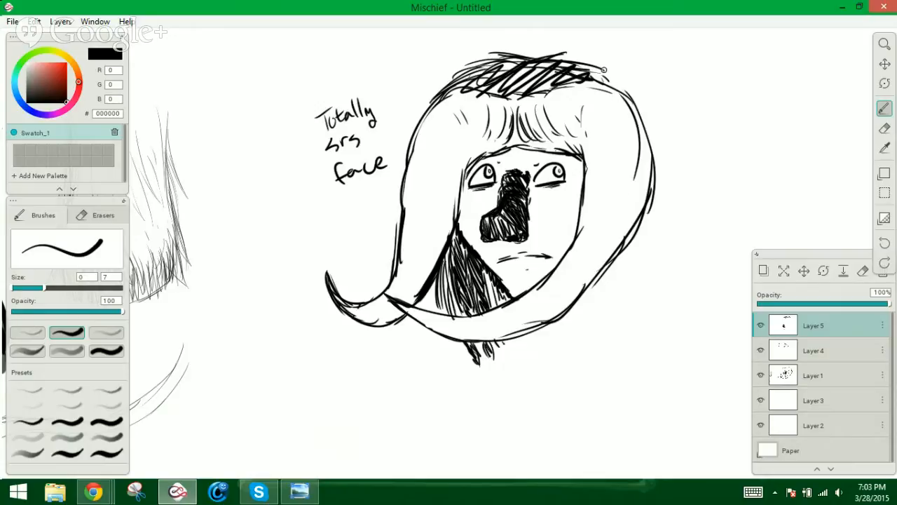
Extend the crown hair with layered strokes over the top and upper outer edge of the near horn
mouse_move(599, 66)
left_mouse_down()
mouse_move(623, 89)
mouse_move(612, 82)
left_mouse_up()
mouse_move(557, 66)
left_mouse_down()
mouse_move(597, 66)
mouse_move(593, 55)
left_mouse_up()
mouse_move(569, 64)
left_mouse_down()
mouse_move(605, 67)
mouse_move(611, 85)
mouse_move(574, 64)
mouse_move(642, 108)
left_mouse_up()
left_click_drag(607, 71, 623, 87)
mouse_move(626, 91)
left_mouse_down()
mouse_move(651, 130)
mouse_move(640, 93)
mouse_move(650, 168)
left_mouse_up()
left_click_drag(654, 122, 655, 173)
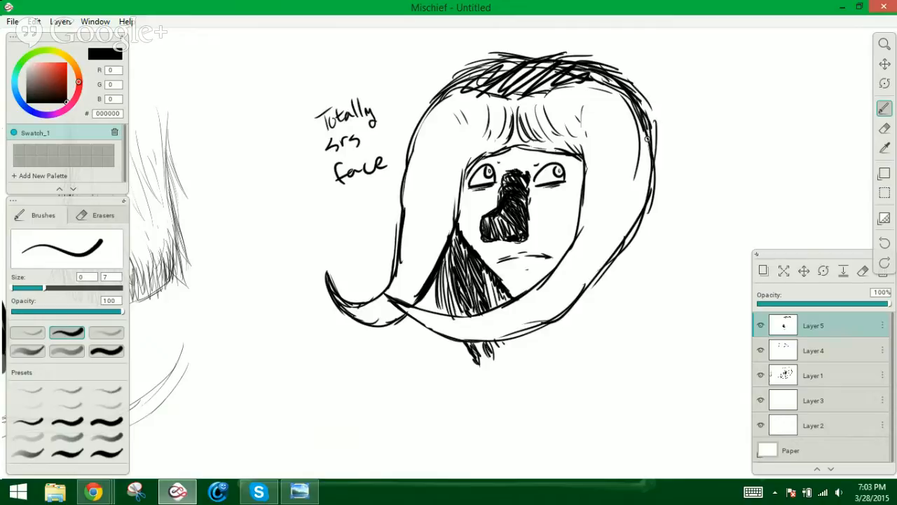
Draw long wavy strands of hair hanging from behind the near horn to below chin level
left_click_drag(646, 138, 630, 252)
left_click_drag(647, 215, 634, 275)
left_click_drag(640, 236, 622, 288)
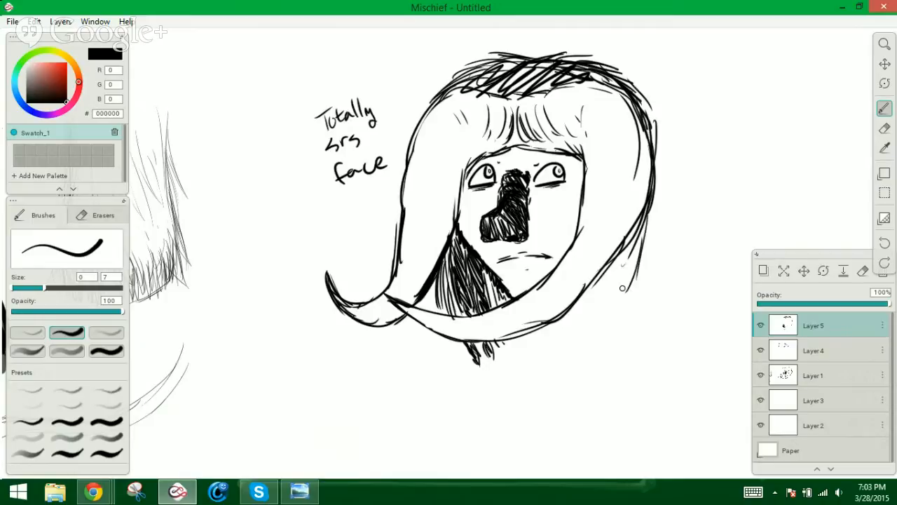
left_click_drag(632, 244, 612, 330)
left_click_drag(629, 290, 607, 389)
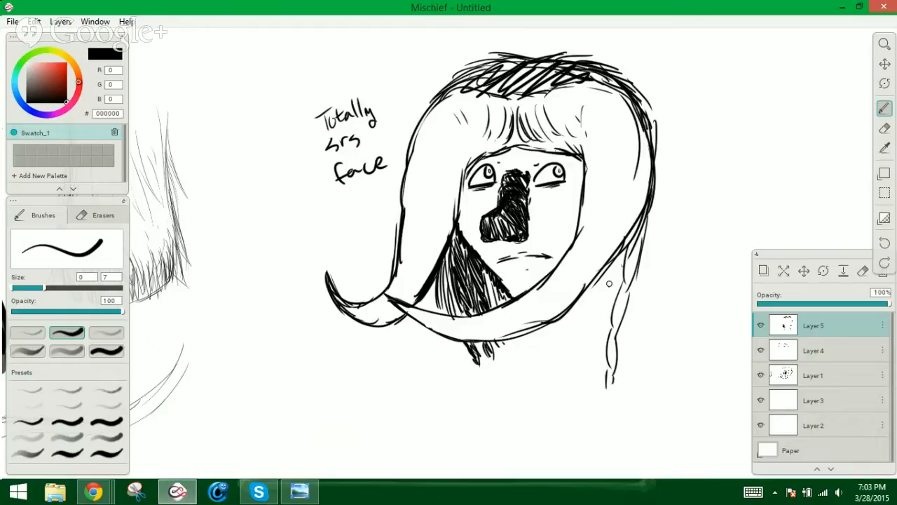
mouse_move(617, 258)
left_mouse_down()
mouse_move(603, 281)
mouse_move(608, 293)
left_mouse_up()
left_click_drag(607, 294, 590, 372)
left_click_drag(597, 332, 592, 390)
Layer long hair strands down the outer edge of the near horn and past its lower curve to below chin level
left_click_drag(655, 108, 650, 214)
left_click_drag(655, 175, 635, 259)
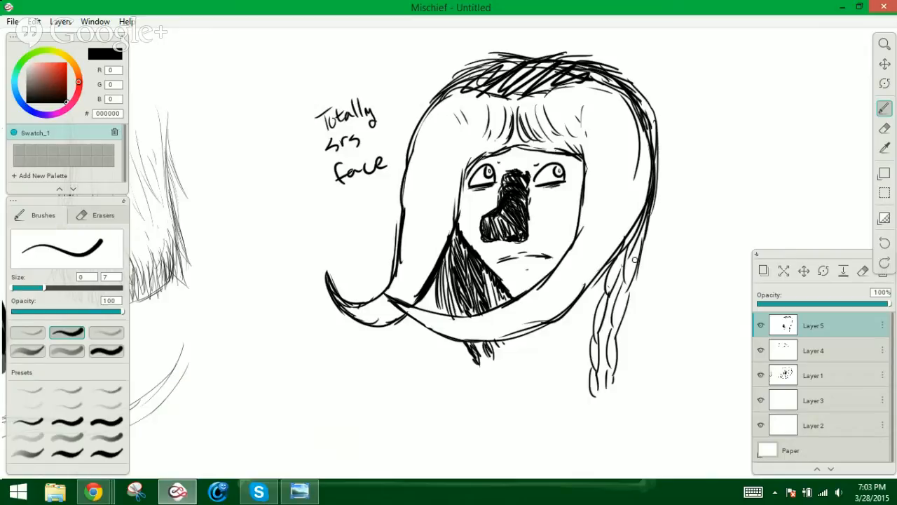
left_click_drag(658, 159, 645, 265)
left_click_drag(653, 208, 635, 288)
mouse_move(639, 241)
left_mouse_down()
mouse_move(626, 329)
mouse_move(625, 321)
left_mouse_up()
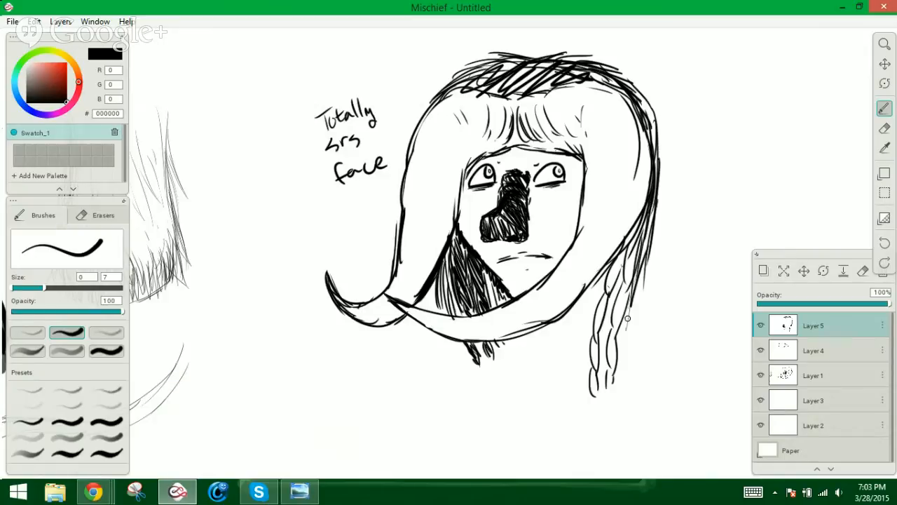
left_click_drag(647, 260, 634, 363)
left_click_drag(635, 286, 625, 362)
left_click_drag(657, 214, 645, 295)
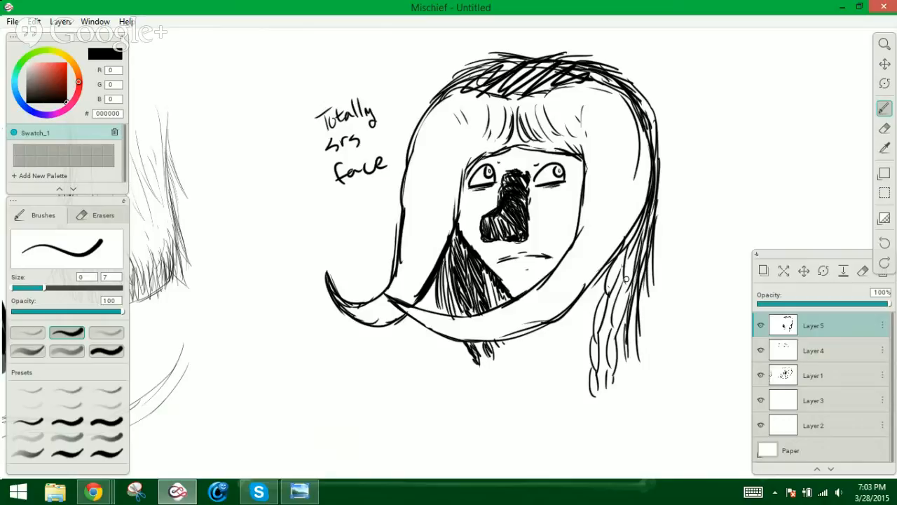
Fill the inner hanging locks behind the near horn with dense dark strokes down to their tips
mouse_move(624, 261)
left_mouse_down()
mouse_move(605, 374)
mouse_move(601, 271)
mouse_move(590, 340)
left_mouse_up()
left_click_drag(602, 276, 579, 323)
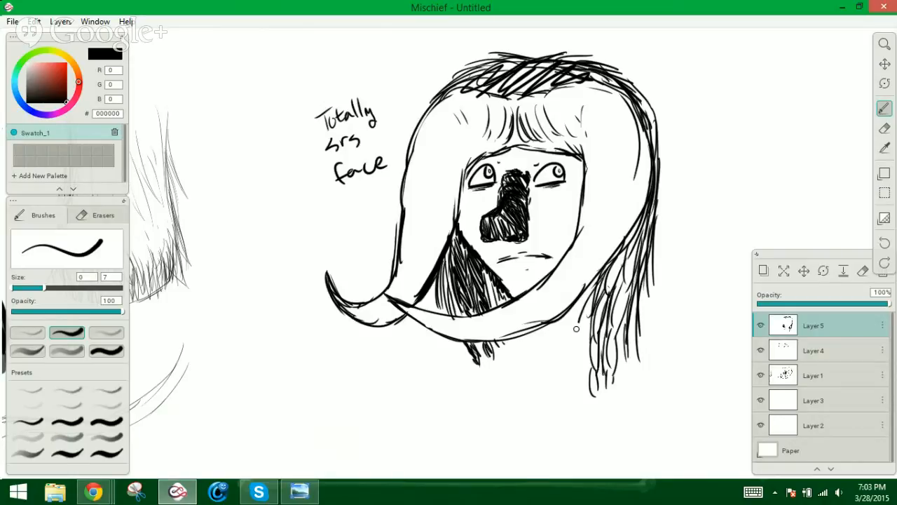
left_click_drag(594, 281, 593, 394)
left_click_drag(598, 343, 594, 399)
left_click_drag(597, 328, 593, 370)
mouse_move(619, 258)
left_mouse_down()
mouse_move(594, 355)
mouse_move(607, 387)
left_mouse_up()
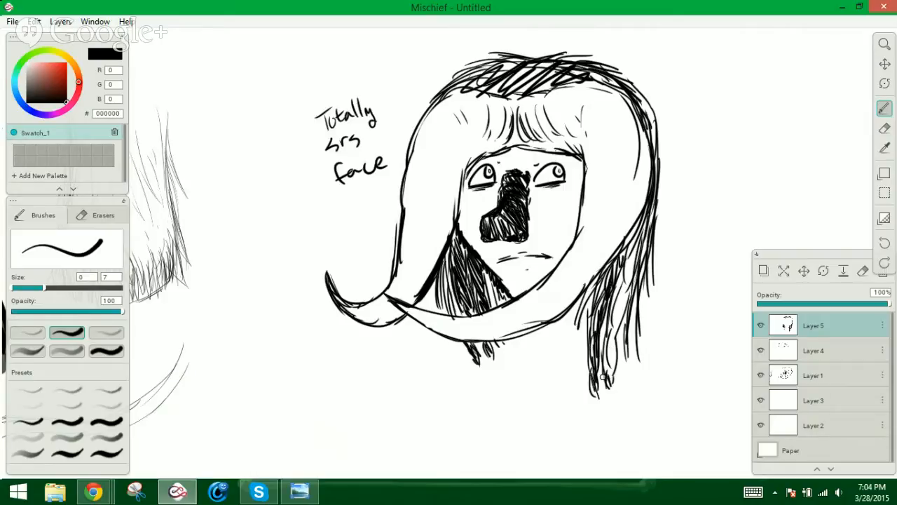
left_click_drag(607, 356, 609, 376)
left_click_drag(608, 339, 607, 377)
left_click_drag(615, 314, 608, 368)
left_click_drag(625, 288, 609, 345)
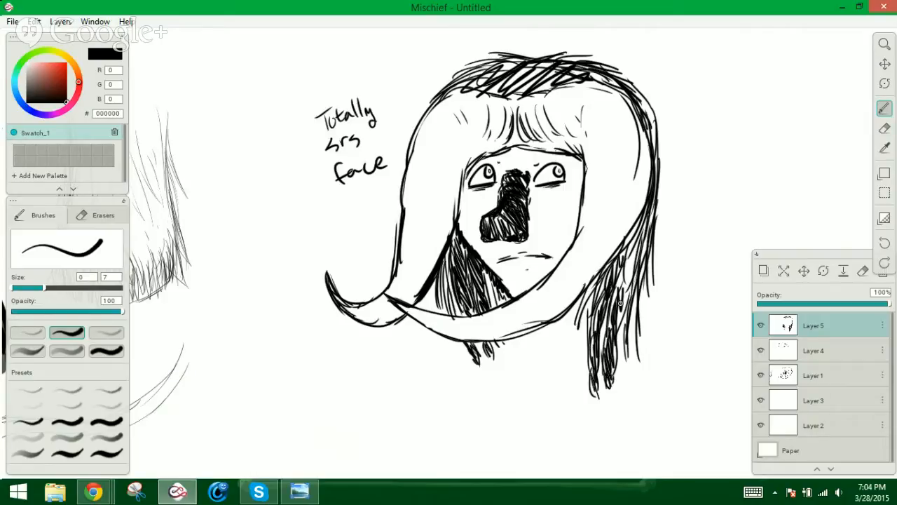
Darken the remaining gaps in the hanging hair and add loose strands along the outer side of the near horn
left_click_drag(629, 270, 619, 305)
mouse_move(642, 245)
left_mouse_down()
mouse_move(623, 298)
mouse_move(579, 342)
left_mouse_up()
left_click_drag(596, 276, 578, 344)
left_click_drag(589, 300, 580, 366)
left_click_drag(635, 299, 624, 356)
left_click_drag(636, 284, 632, 327)
left_click_drag(642, 274, 637, 320)
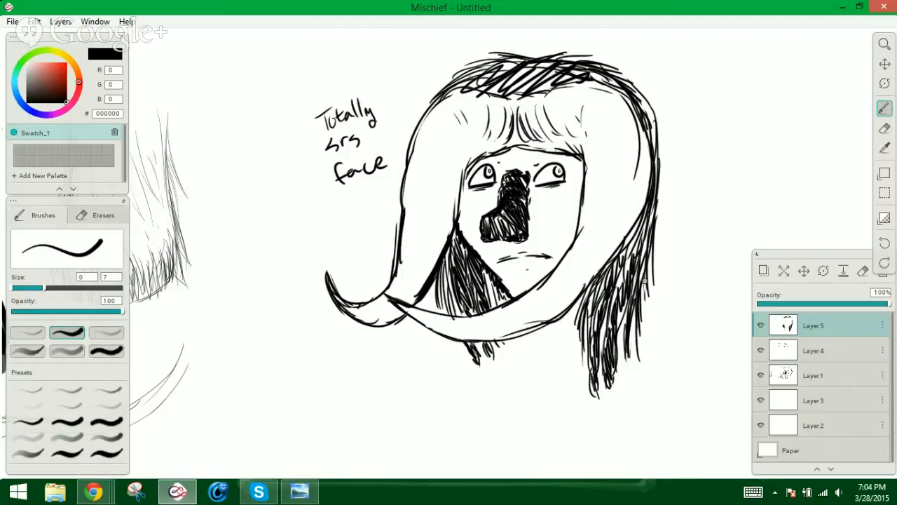
mouse_move(651, 119)
left_mouse_down()
mouse_move(667, 202)
mouse_move(656, 223)
left_mouse_up()
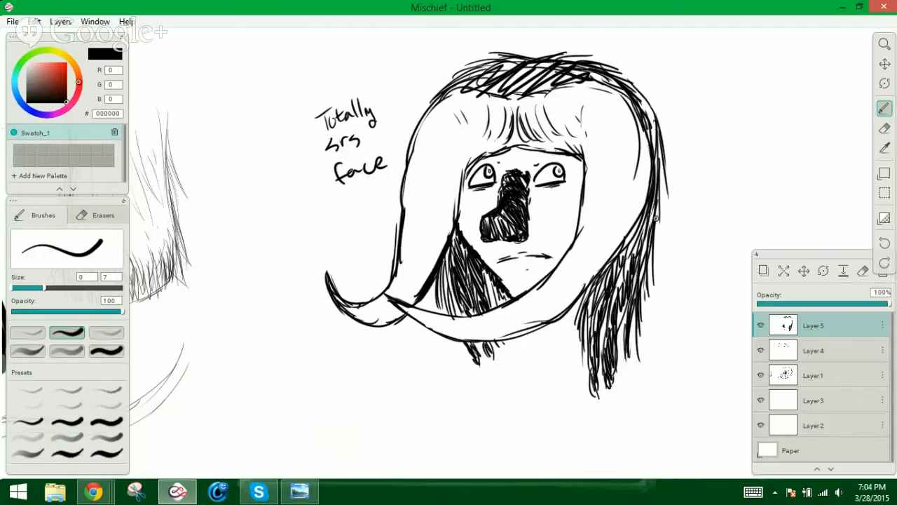
left_click_drag(661, 189, 651, 235)
Thicken the dark hair between the far horn and jaw, and add more short strands below the crossing horn
mouse_move(439, 275)
left_mouse_down()
mouse_move(434, 310)
mouse_move(460, 353)
left_mouse_up()
left_click_drag(456, 290, 453, 321)
mouse_move(443, 302)
left_mouse_down()
mouse_move(458, 358)
mouse_move(467, 354)
left_mouse_up()
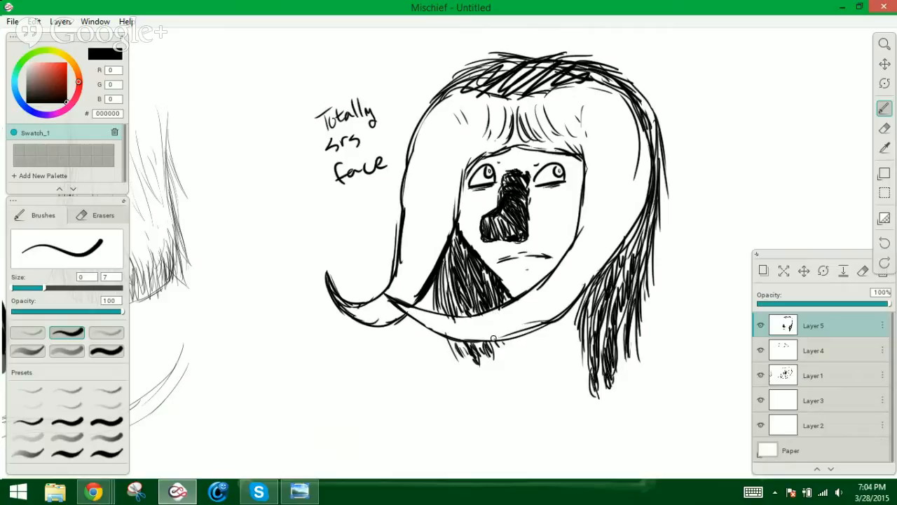
left_click_drag(496, 339, 493, 366)
Sketch the neck and shoulder lines on both sides of the minotaur's head
mouse_move(664, 180)
left_mouse_down()
mouse_move(654, 293)
mouse_move(665, 314)
mouse_move(726, 334)
left_mouse_up()
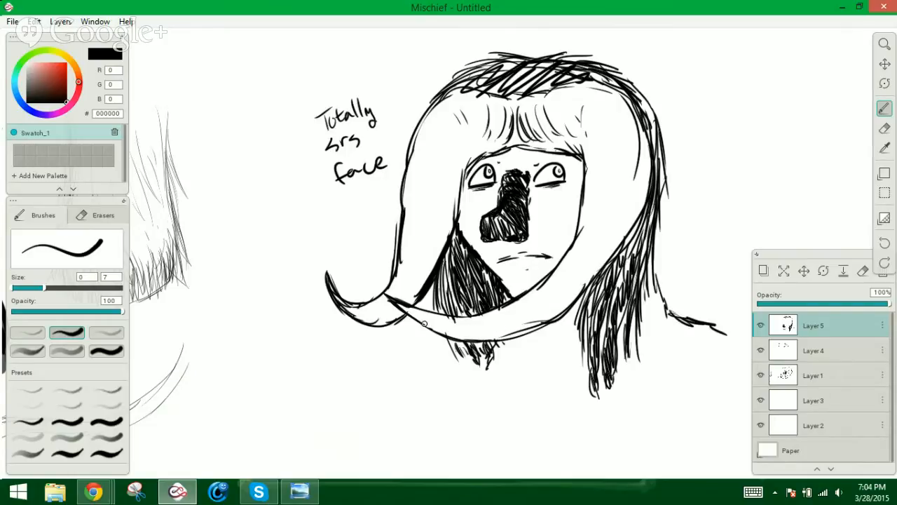
mouse_move(422, 323)
left_mouse_down()
mouse_move(393, 347)
mouse_move(384, 371)
mouse_move(406, 337)
mouse_move(393, 346)
left_mouse_up()
mouse_move(393, 346)
left_mouse_down()
mouse_move(415, 339)
mouse_move(373, 378)
mouse_move(374, 370)
left_mouse_up()
mouse_move(400, 342)
left_mouse_down()
mouse_move(372, 381)
mouse_move(369, 406)
left_mouse_up()
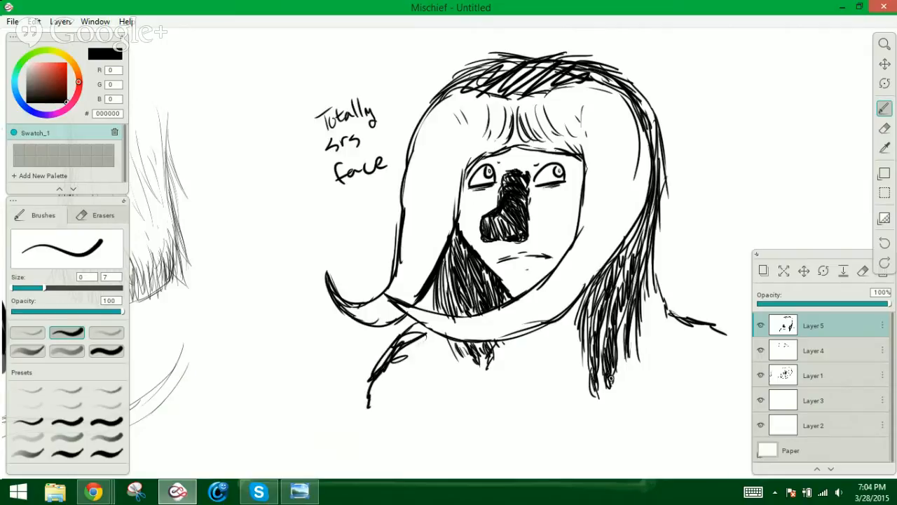
left_click_drag(708, 328, 749, 351)
Draw a flexed muscular arm with a clenched fist beside the head and handwrite "Ye!" next to it
mouse_move(797, 166)
left_mouse_down()
mouse_move(740, 125)
mouse_move(705, 79)
mouse_move(710, 51)
mouse_move(750, 63)
mouse_move(751, 30)
mouse_move(698, 30)
mouse_move(680, 71)
mouse_move(711, 139)
mouse_move(732, 174)
mouse_move(776, 188)
left_mouse_up()
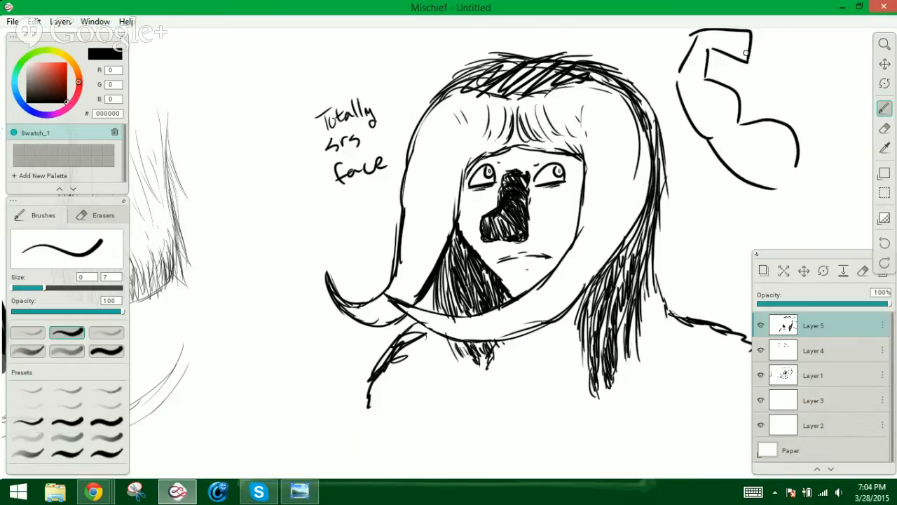
left_click_drag(747, 36, 740, 39)
mouse_move(761, 71)
left_mouse_down()
mouse_move(768, 98)
mouse_move(805, 86)
left_mouse_up()
left_click(806, 92)
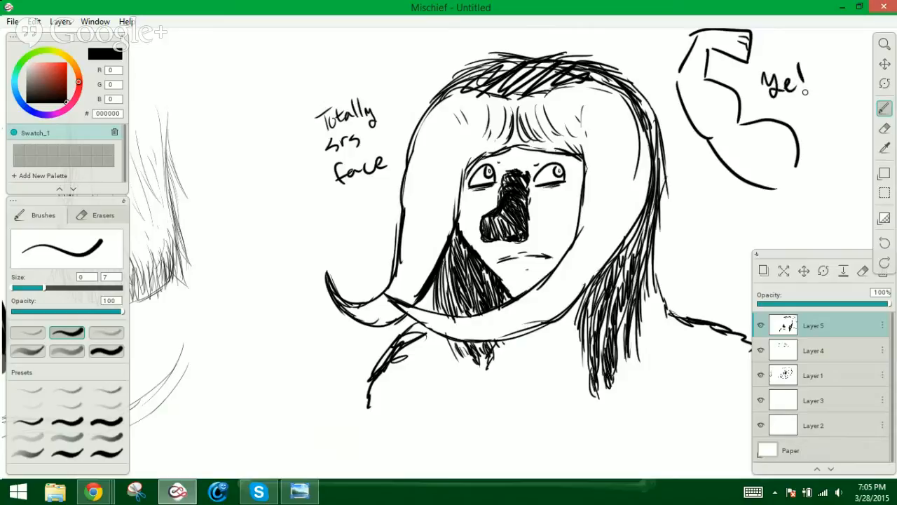
Add short emphasis marks around the flexed arm and thicken its outline
left_click_drag(749, 89, 751, 89)
left_click_drag(755, 101, 789, 109)
left_click_drag(796, 116, 798, 117)
left_click_drag(720, 176, 722, 180)
left_click(734, 186)
left_click(744, 192)
left_click(672, 115)
left_click(676, 122)
left_click(681, 131)
mouse_move(708, 77)
left_mouse_down()
mouse_move(739, 94)
mouse_move(738, 109)
mouse_move(799, 135)
mouse_move(797, 149)
left_mouse_up()
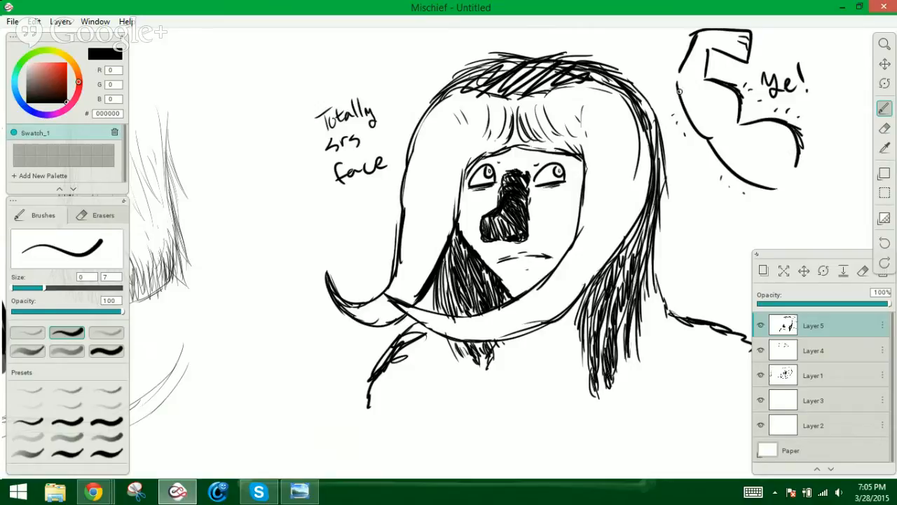
mouse_move(678, 91)
left_mouse_down()
mouse_move(720, 165)
mouse_move(771, 191)
left_mouse_up()
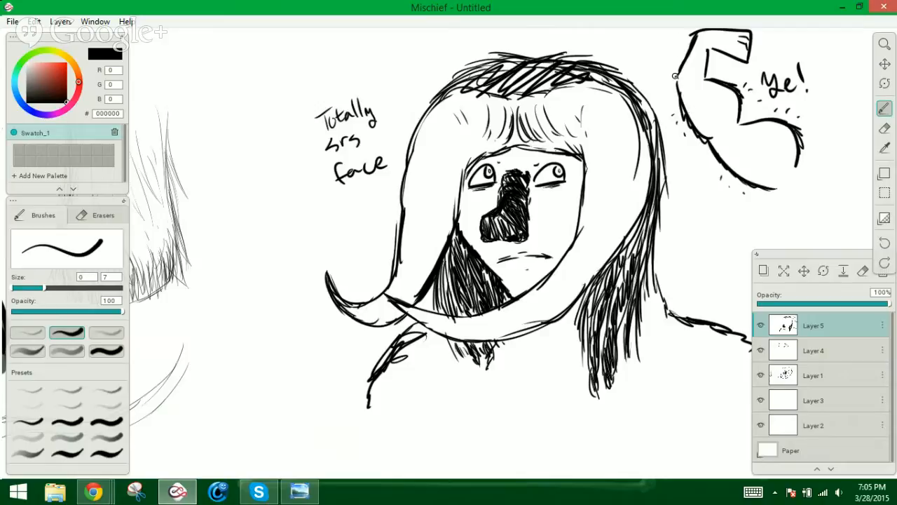
left_click_drag(707, 81, 707, 38)
Handwrite "MUSCLES!!" along the inside of the flexed arm, redrawing the closing exclamation mark
left_click_drag(701, 93, 697, 114)
mouse_move(714, 90)
left_mouse_down()
mouse_move(700, 118)
mouse_move(714, 110)
mouse_move(707, 124)
mouse_move(729, 122)
mouse_move(722, 136)
mouse_move(743, 132)
mouse_move(741, 149)
mouse_move(754, 137)
mouse_move(747, 158)
mouse_move(765, 149)
mouse_move(759, 156)
mouse_move(787, 173)
left_mouse_up()
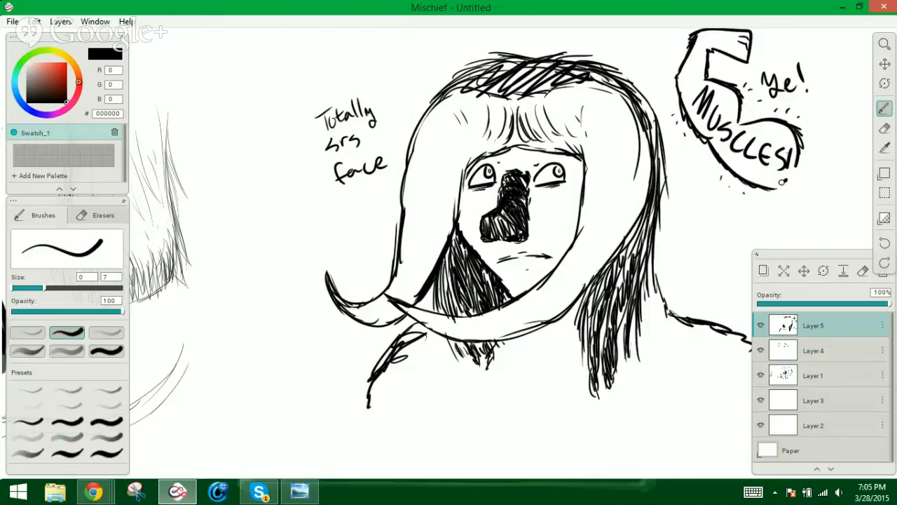
key("ctrl+z")
left_click_drag(789, 147, 787, 166)
left_click(786, 172)
key("ctrl+z")
left_click_drag(790, 149, 790, 163)
left_click(790, 171)
Handwrite "Big, strong arms!" across the chest below the head and finish it with a small smiley
mouse_move(405, 391)
left_mouse_down()
mouse_move(413, 409)
mouse_move(404, 380)
mouse_move(414, 405)
left_mouse_up()
mouse_move(434, 394)
left_mouse_down()
mouse_move(439, 403)
mouse_move(449, 394)
mouse_move(447, 407)
mouse_move(475, 405)
left_mouse_up()
left_click(439, 388)
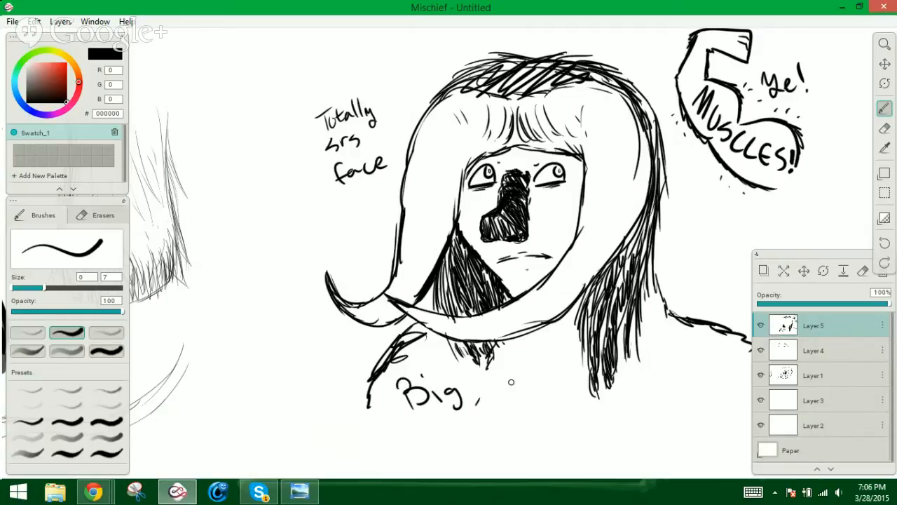
mouse_move(513, 381)
left_mouse_down()
mouse_move(500, 406)
mouse_move(525, 405)
left_mouse_up()
mouse_move(516, 394)
left_mouse_down()
mouse_move(547, 394)
mouse_move(593, 405)
mouse_move(623, 390)
left_mouse_up()
left_click_drag(628, 400, 655, 401)
left_click_drag(670, 392, 666, 407)
left_click_drag(677, 373, 676, 393)
left_click(681, 399)
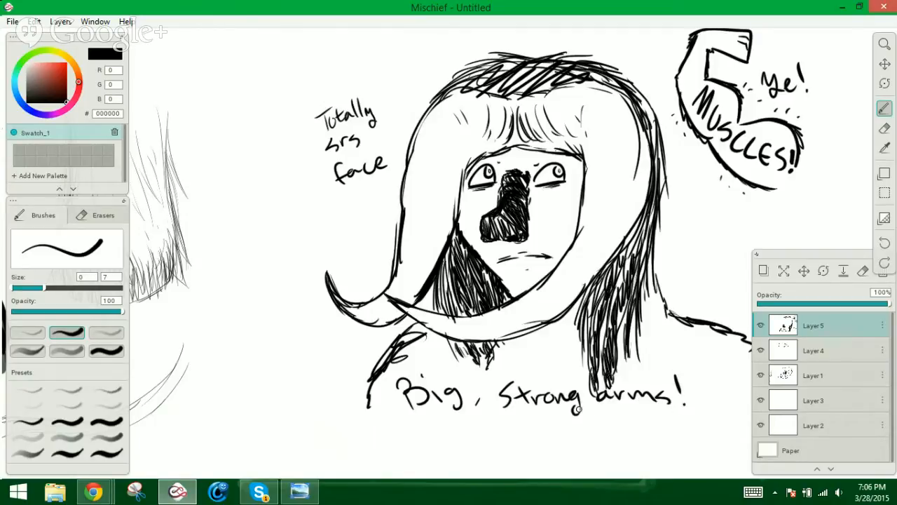
left_click(697, 380)
left_click(709, 381)
Switch to Skype and send the most recent contact "alright, but I'm doing a stream atm to help out with character designs"
left_click(258, 490)
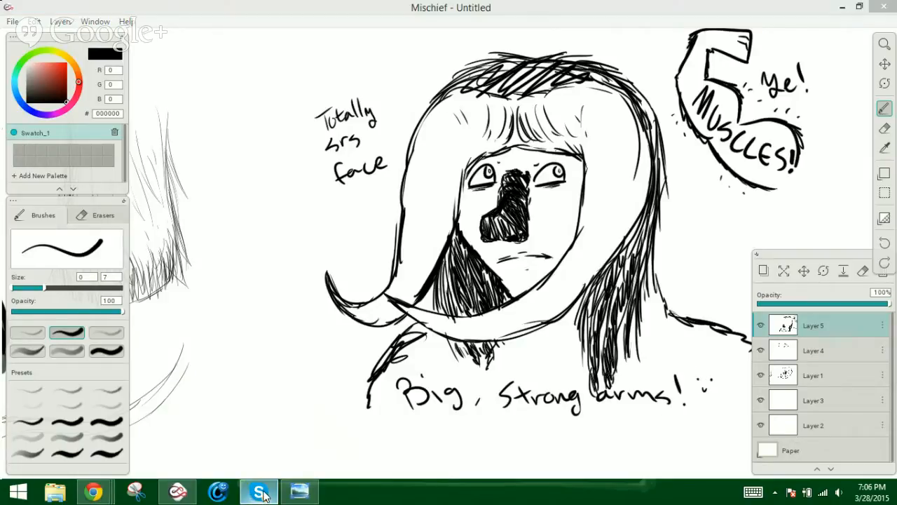
left_click(147, 228)
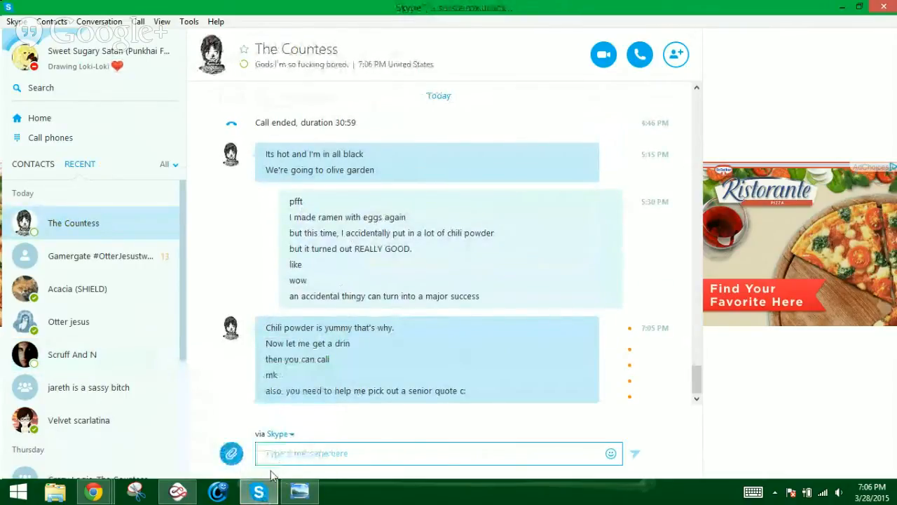
left_click(305, 453)
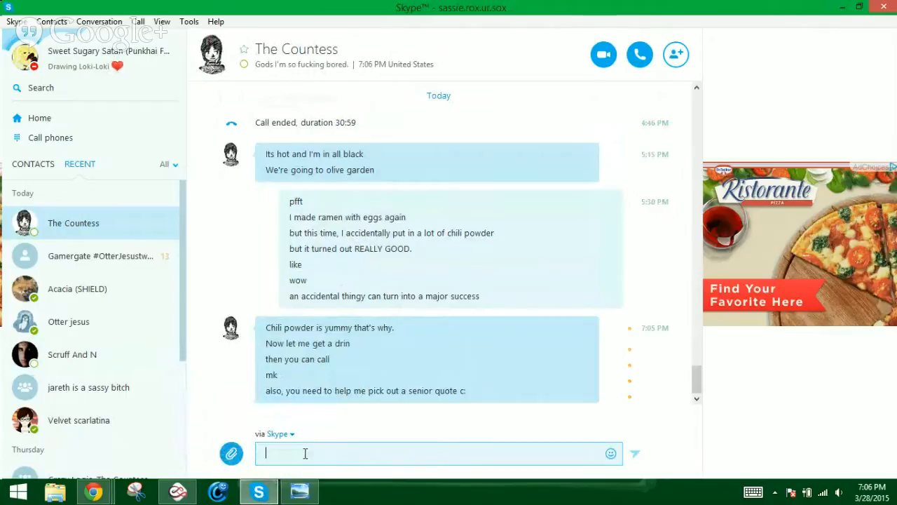
type("alright, but I'm doing a ")
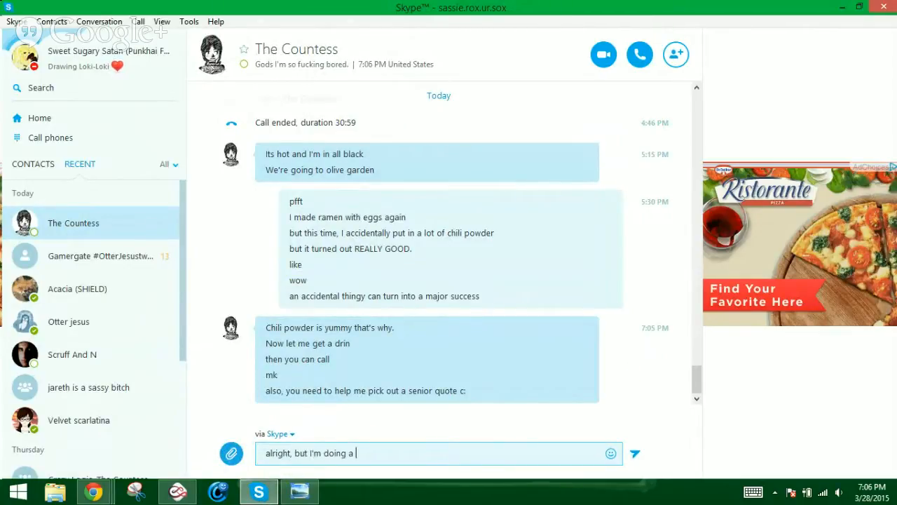
type("stream atm to help out with characte")
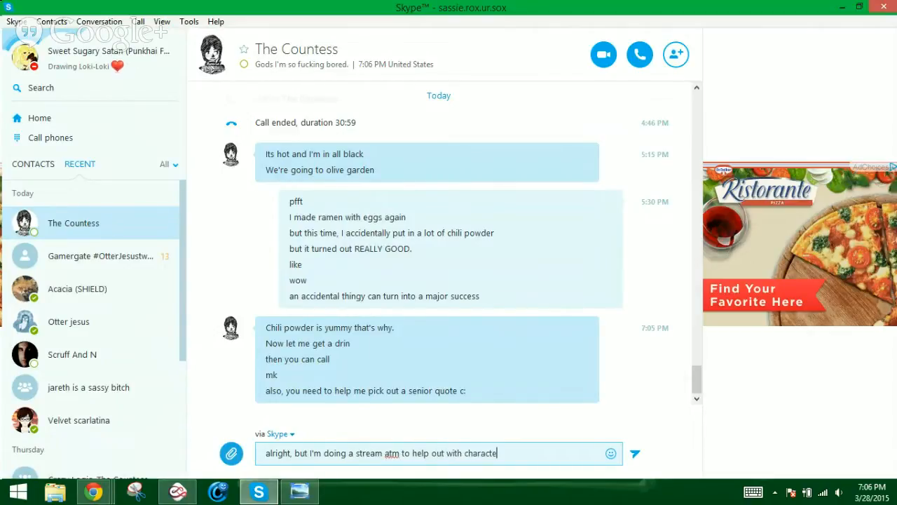
type("r designs")
key("Return")
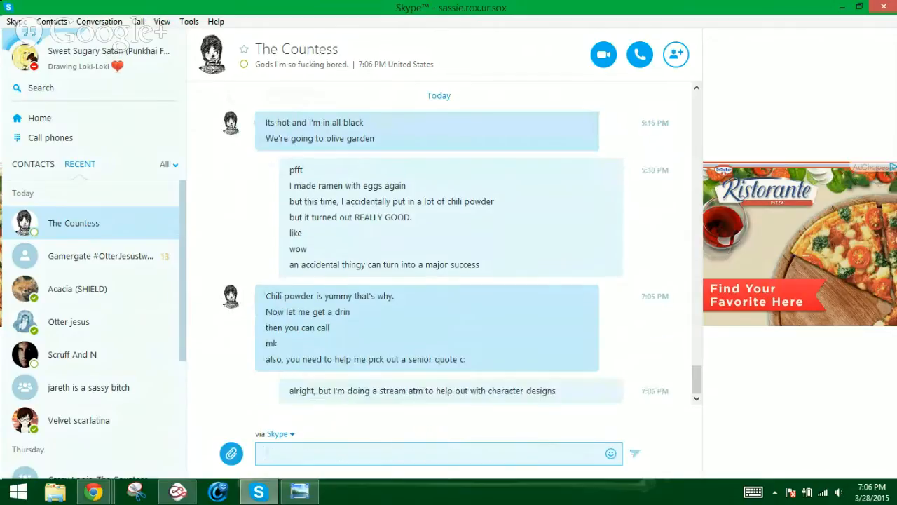
Send the follow-up message "for the GG gug patrol" and return to the Mischief canvas
left_click(350, 455)
type("for the ")
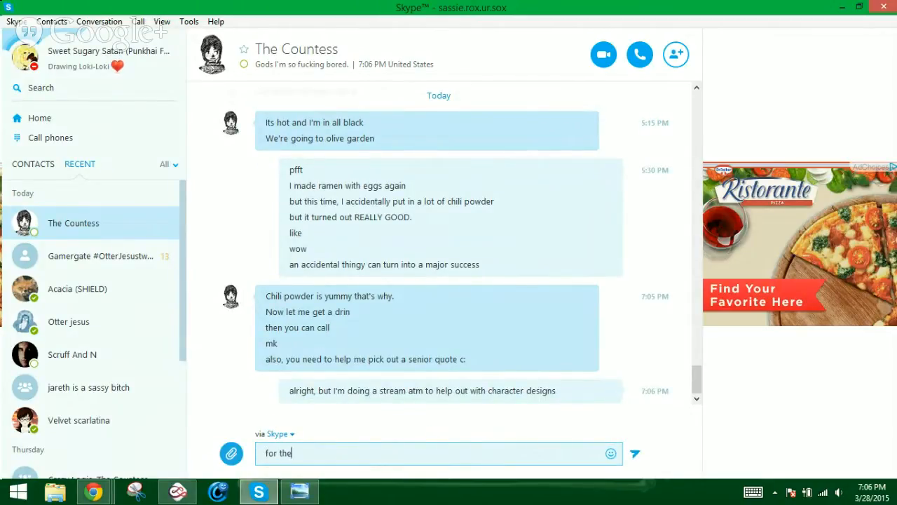
type("GG gug patrol")
key("Return")
left_click(260, 492)
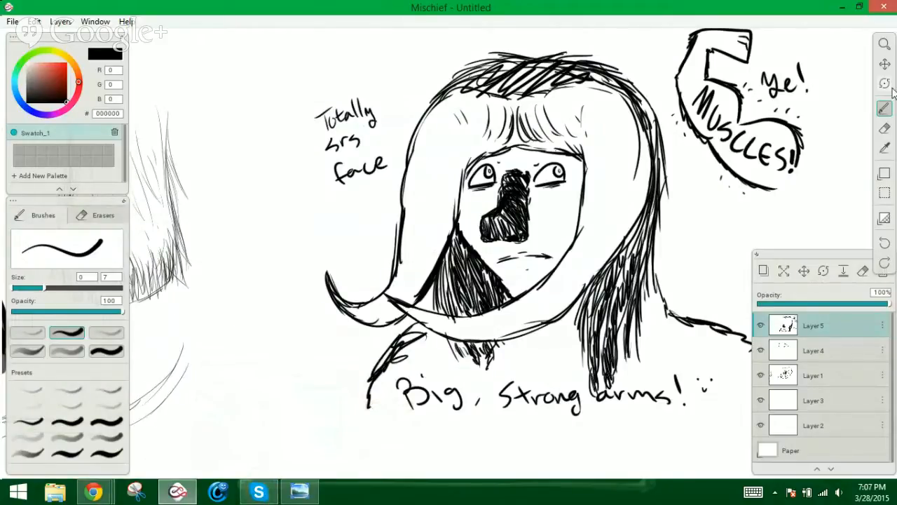
Start a small head in an empty area of the canvas with a curved cheek and jaw line
left_click(884, 64)
left_click_drag(733, 163, 432, 240)
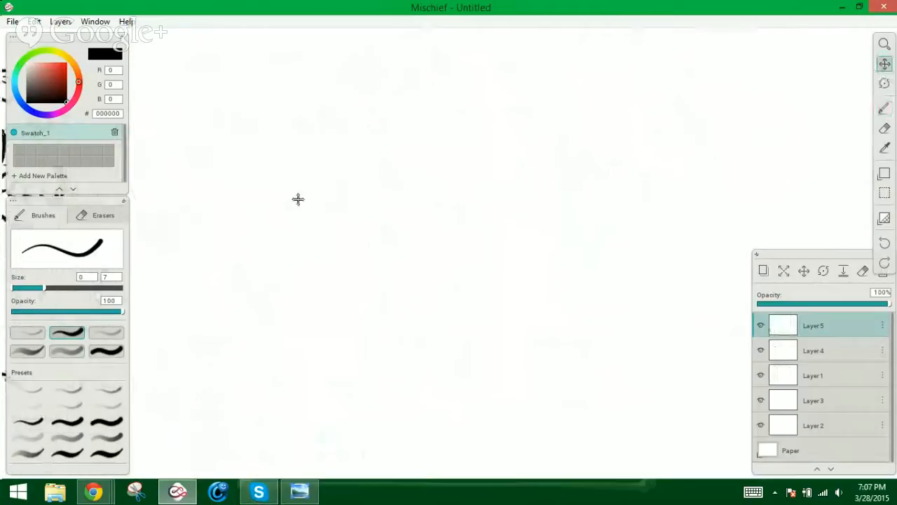
left_click(884, 110)
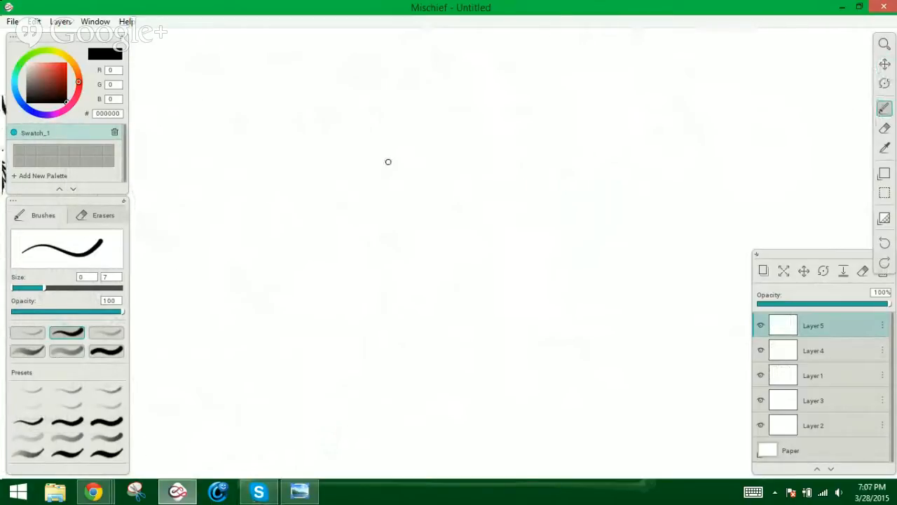
left_click_drag(387, 157, 426, 220)
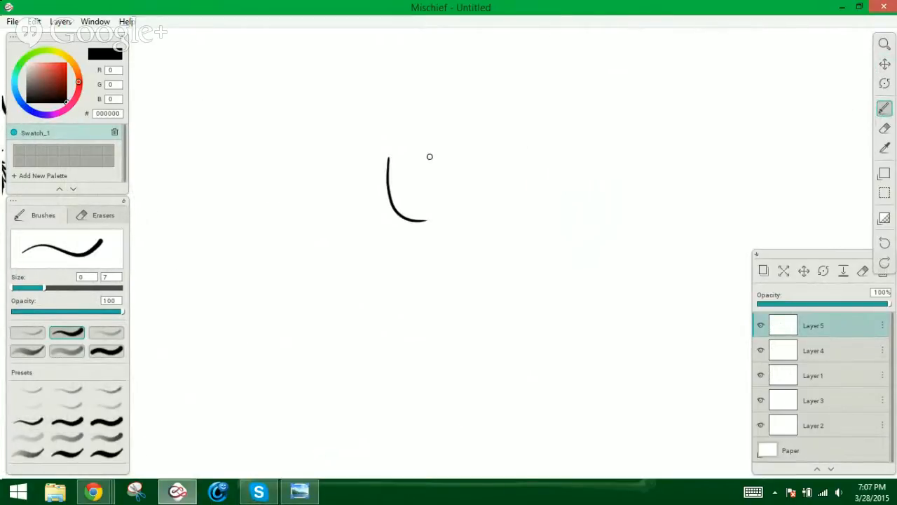
mouse_move(425, 148)
left_mouse_down()
mouse_move(447, 144)
mouse_move(442, 218)
mouse_move(467, 187)
mouse_move(382, 150)
mouse_move(370, 220)
left_mouse_up()
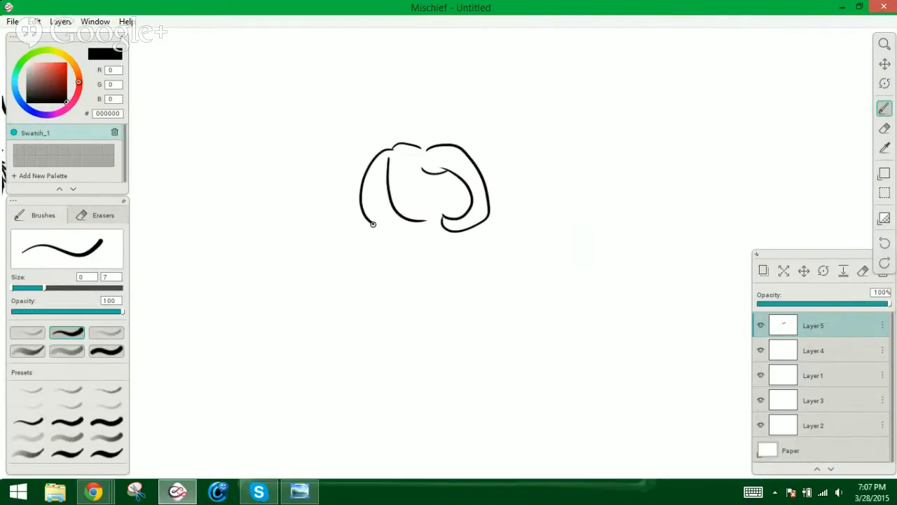
key("ctrl+z")
key("ctrl+z")
key("ctrl+z")
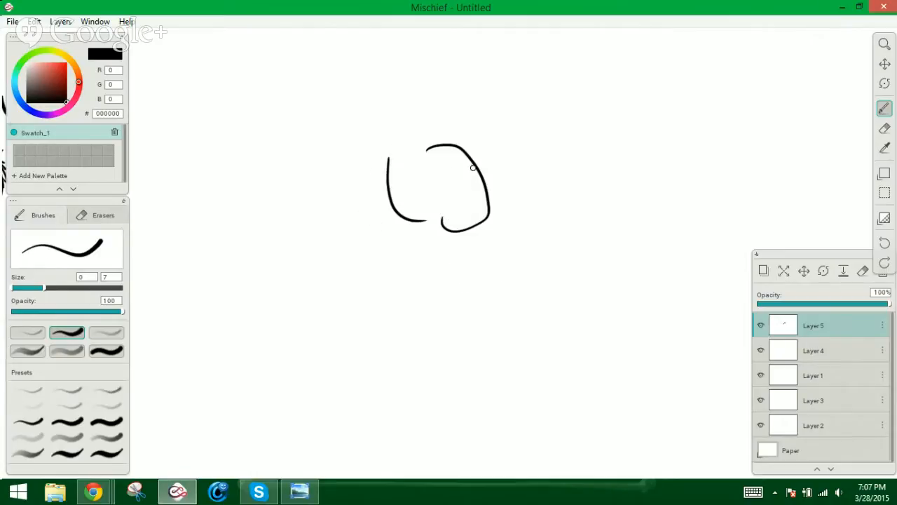
key("ctrl+z")
Draw two downward horns with outward-curling tips and a forehead line on the small head, and give it angry eyes
mouse_move(437, 149)
left_mouse_down()
mouse_move(458, 143)
mouse_move(501, 206)
mouse_move(443, 201)
mouse_move(442, 176)
mouse_move(385, 138)
mouse_move(372, 151)
mouse_move(354, 212)
mouse_move(350, 201)
mouse_move(370, 223)
mouse_move(407, 146)
mouse_move(434, 147)
mouse_move(432, 168)
left_mouse_up()
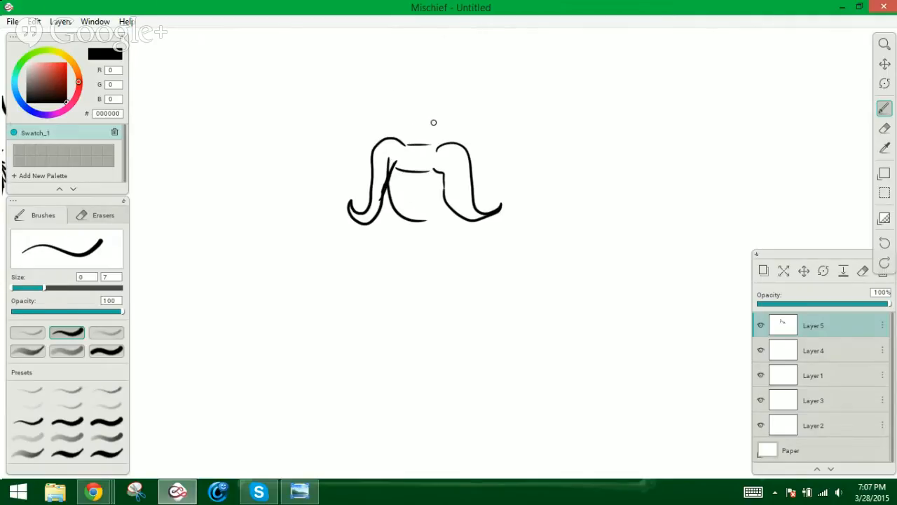
left_click_drag(431, 184, 424, 189)
left_click_drag(399, 187, 391, 178)
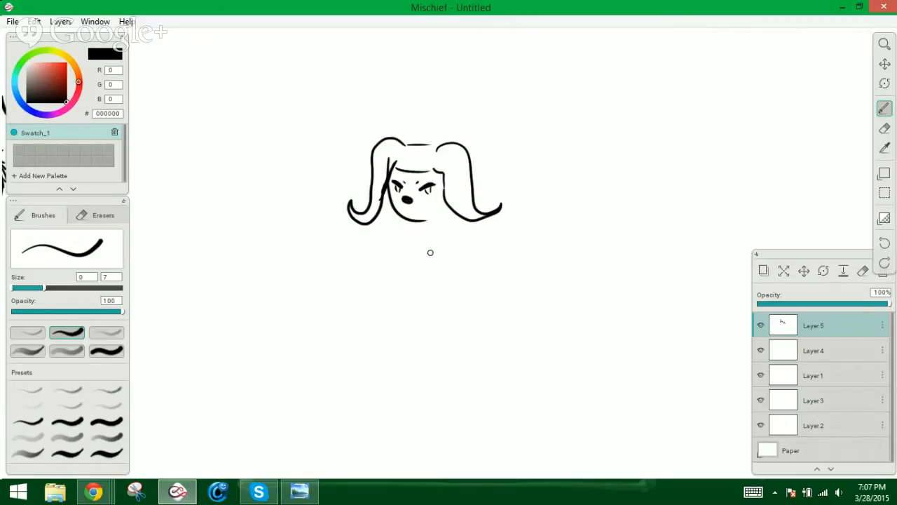
Redraw the nose as a wide dark snout, add a small frowning mouth and brow creases, and roughen the cheeks and jaw with fur strokes
key("ctrl+z")
left_click_drag(402, 202, 401, 199)
left_click_drag(397, 205, 421, 215)
key("ctrl+z")
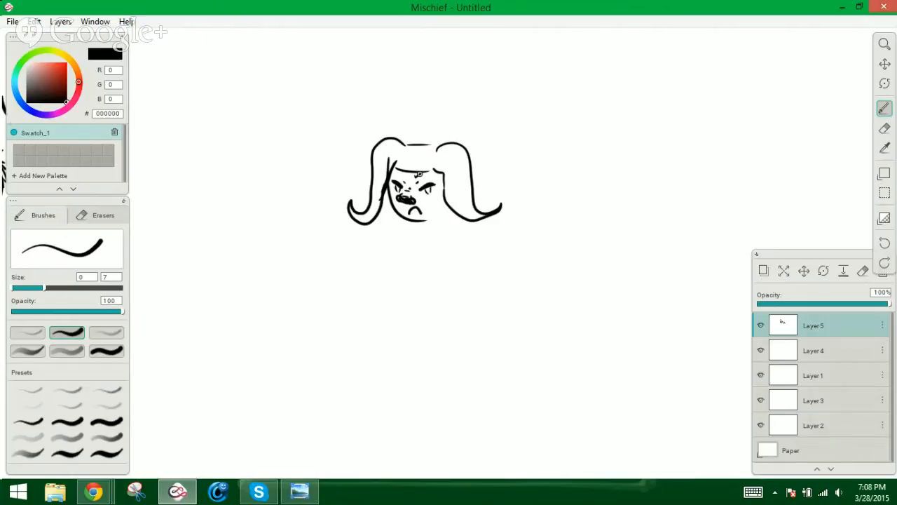
mouse_move(404, 174)
left_mouse_down()
mouse_move(387, 187)
mouse_move(388, 205)
mouse_move(408, 221)
mouse_move(431, 219)
mouse_move(440, 217)
left_mouse_up()
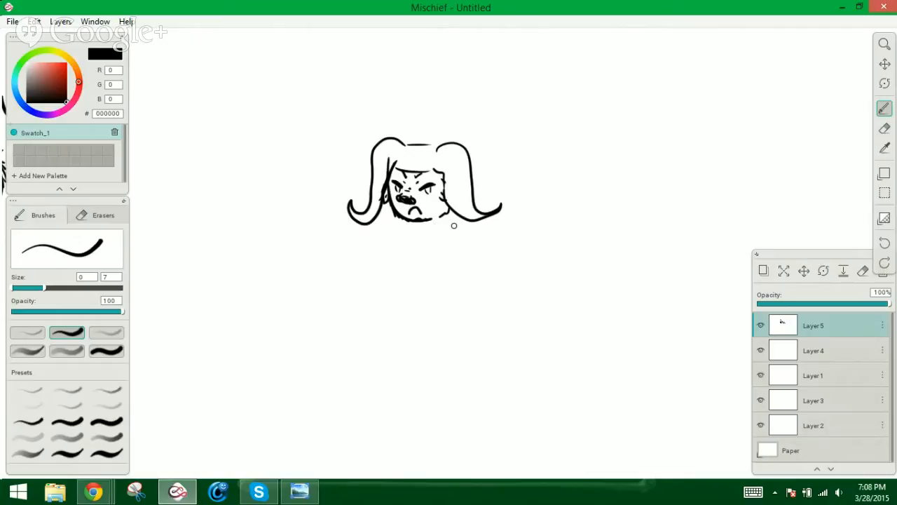
Draw the shoulder lines and a flexed arm with a curled fist on one side of the small head, darkening the upper arm
left_click_drag(446, 217, 481, 241)
mouse_move(369, 225)
left_mouse_down()
mouse_move(344, 267)
mouse_move(333, 260)
mouse_move(309, 276)
mouse_move(287, 244)
mouse_move(323, 228)
mouse_move(301, 214)
mouse_move(309, 217)
mouse_move(268, 241)
mouse_move(287, 307)
mouse_move(307, 316)
mouse_move(355, 296)
left_mouse_up()
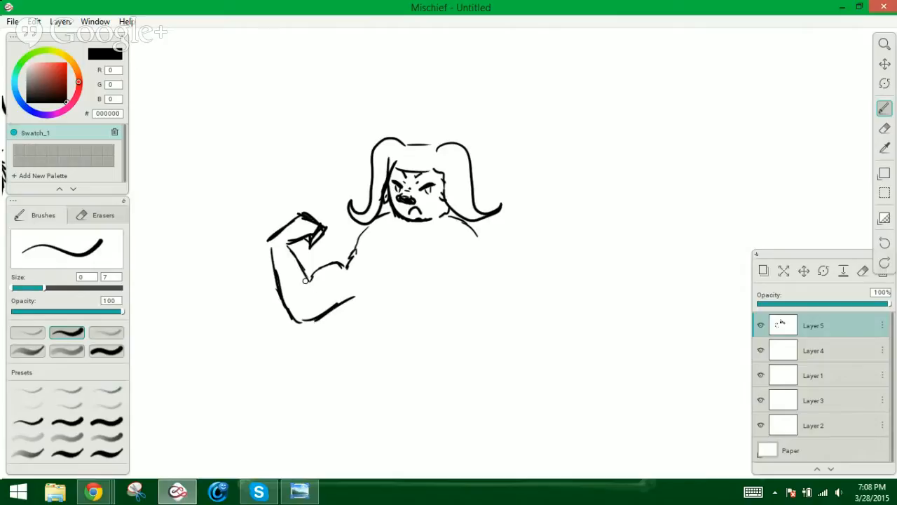
mouse_move(305, 280)
left_mouse_down()
mouse_move(294, 256)
mouse_move(323, 273)
mouse_move(352, 255)
mouse_move(370, 222)
mouse_move(320, 274)
mouse_move(352, 248)
mouse_move(345, 242)
mouse_move(308, 278)
mouse_move(282, 248)
left_mouse_up()
left_click_drag(343, 299, 369, 278)
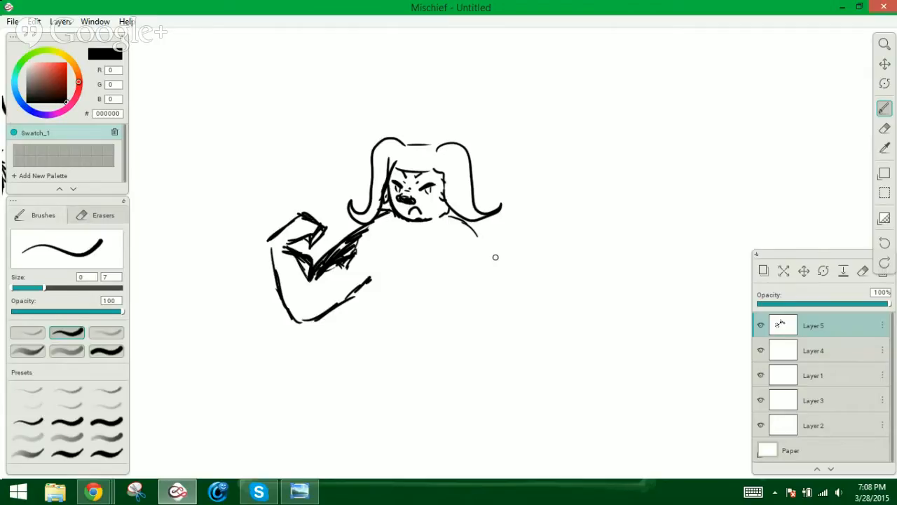
Draw the opposite shoulder sloping into a bent arm with a raised fist, and darken the inside of the hand
left_click_drag(478, 237, 491, 248)
mouse_move(462, 222)
left_mouse_down()
mouse_move(493, 251)
mouse_move(487, 244)
mouse_move(511, 285)
mouse_move(535, 261)
mouse_move(558, 255)
left_mouse_up()
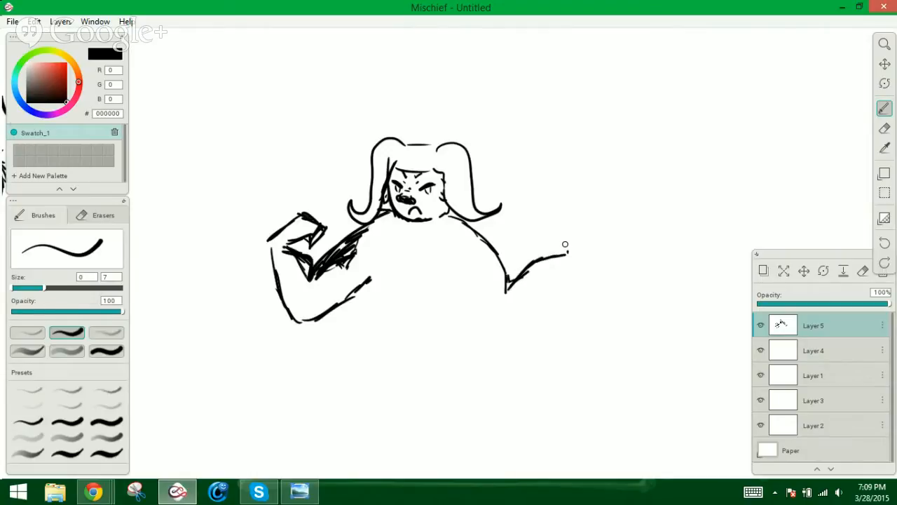
mouse_move(565, 245)
left_mouse_down()
mouse_move(565, 225)
mouse_move(543, 226)
mouse_move(544, 213)
mouse_move(561, 207)
mouse_move(579, 218)
mouse_move(579, 266)
left_mouse_up()
left_click_drag(588, 224, 587, 256)
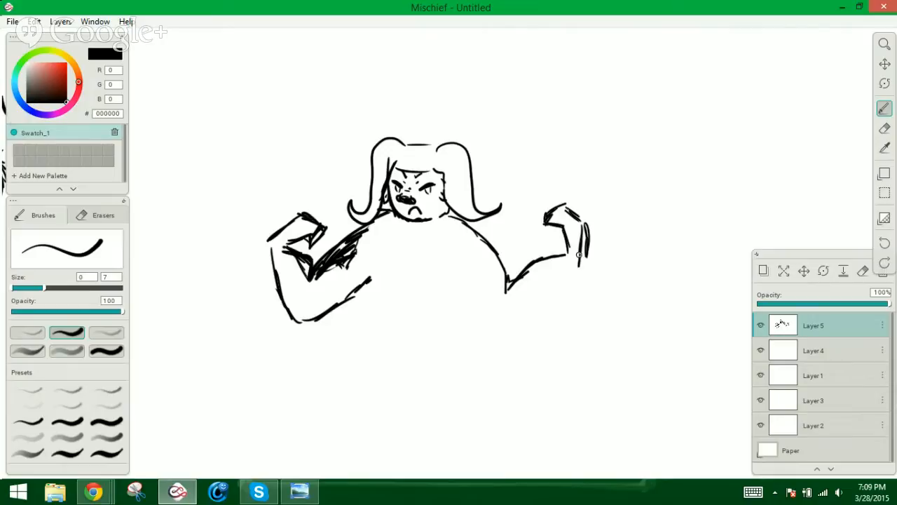
left_click_drag(556, 229, 567, 252)
left_click_drag(547, 218, 541, 234)
mouse_move(559, 204)
left_mouse_down()
mouse_move(550, 223)
mouse_move(564, 221)
left_mouse_up()
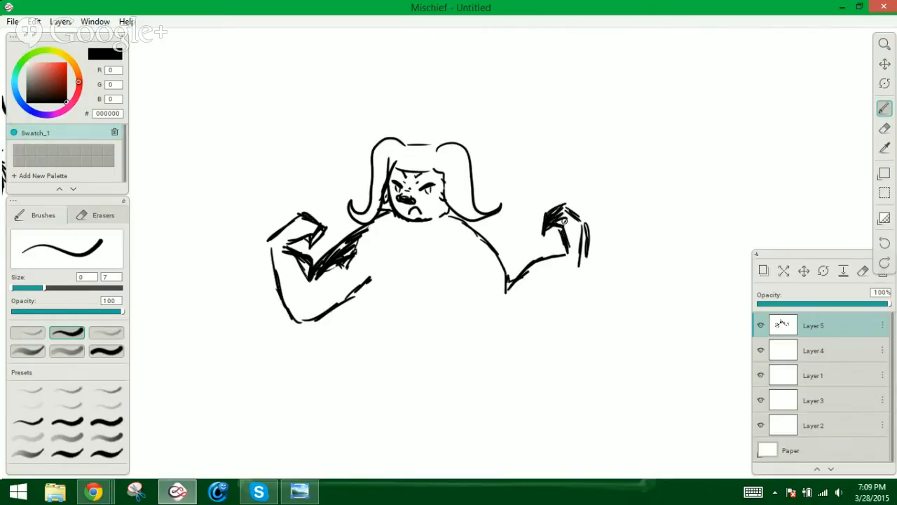
Close the underside of the second flexed arm and sketch both sides of the torso down from the armpits
mouse_move(581, 258)
left_mouse_down()
mouse_move(526, 328)
mouse_move(501, 320)
mouse_move(527, 332)
mouse_move(533, 326)
mouse_move(451, 282)
mouse_move(466, 284)
left_mouse_up()
mouse_move(382, 234)
left_mouse_down()
mouse_move(368, 280)
mouse_move(366, 246)
mouse_move(370, 288)
left_mouse_up()
left_click_drag(461, 237, 471, 302)
left_click_drag(452, 282, 467, 302)
left_click_drag(362, 265, 379, 327)
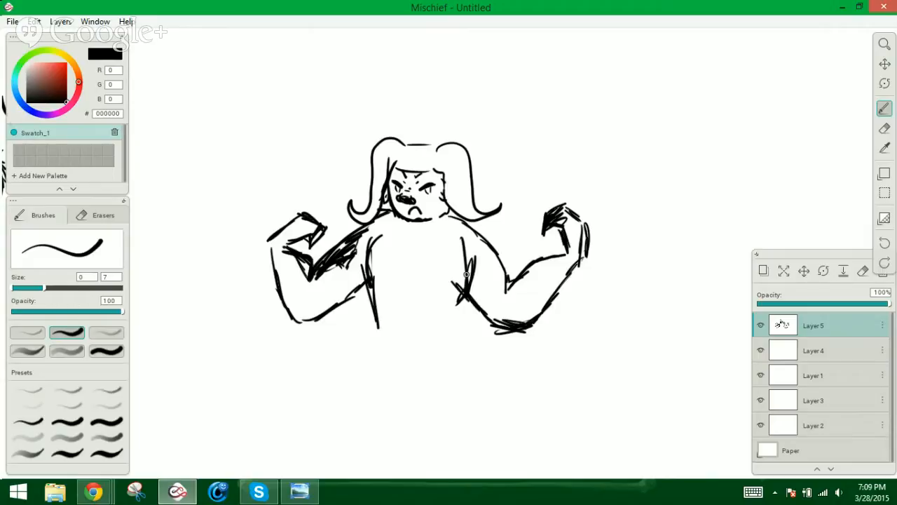
Thicken both sides of the torso with layered dark strokes and extend them down into flaring hips
left_click_drag(466, 274, 453, 322)
mouse_move(466, 253)
left_mouse_down()
mouse_move(474, 298)
mouse_move(459, 322)
left_mouse_up()
left_click_drag(466, 234, 470, 284)
left_click_drag(466, 297, 458, 322)
left_click_drag(466, 238, 473, 288)
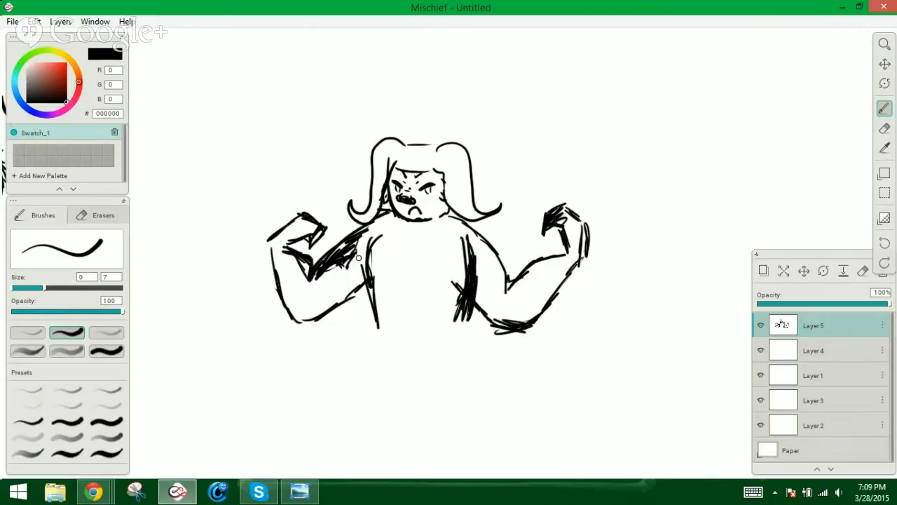
mouse_move(371, 245)
left_mouse_down()
mouse_move(360, 275)
mouse_move(364, 313)
left_mouse_up()
left_click_drag(363, 244, 369, 323)
left_click_drag(357, 241, 368, 315)
mouse_move(366, 301)
left_mouse_down()
mouse_move(374, 328)
mouse_move(366, 349)
mouse_move(349, 357)
mouse_move(341, 387)
left_mouse_up()
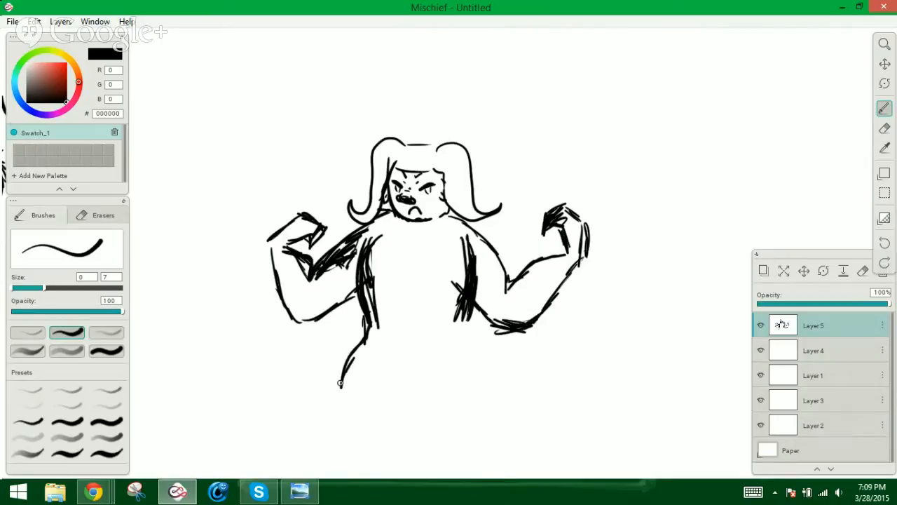
left_click_drag(463, 314, 481, 374)
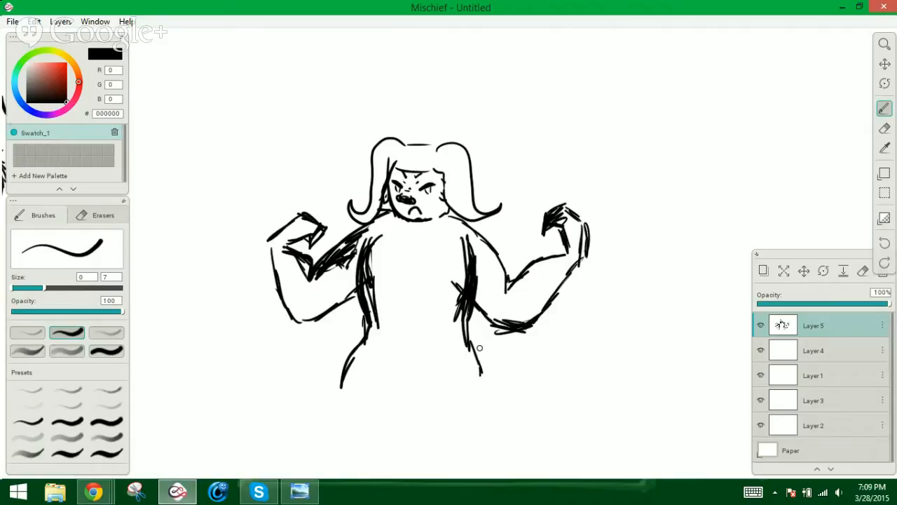
Draw a long curved tail with a pointed tuft from the hip, and scribble hair on top of the head
left_click_drag(466, 341, 569, 337)
key("ctrl+z")
left_click_drag(469, 335, 572, 380)
left_click_drag(466, 342, 541, 373)
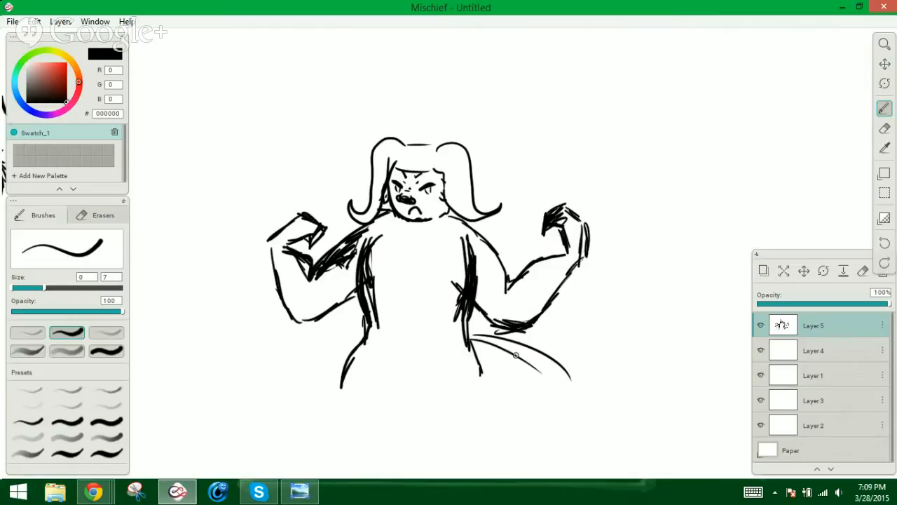
mouse_move(473, 339)
left_mouse_down()
mouse_move(555, 384)
mouse_move(563, 413)
left_mouse_up()
mouse_move(571, 379)
left_mouse_down()
mouse_move(599, 412)
mouse_move(571, 436)
left_mouse_up()
left_click_drag(549, 399, 572, 436)
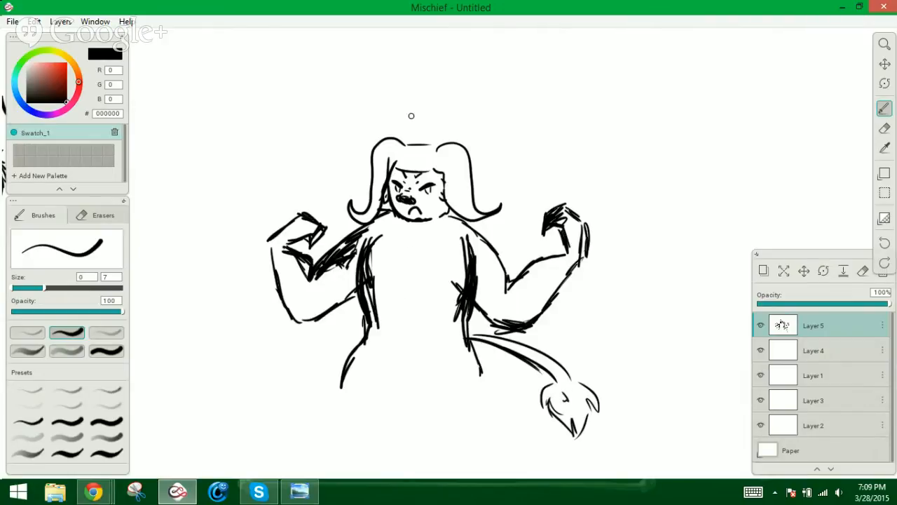
mouse_move(415, 145)
left_mouse_down()
mouse_move(431, 138)
mouse_move(414, 135)
mouse_move(429, 135)
mouse_move(419, 128)
mouse_move(448, 133)
mouse_move(411, 130)
mouse_move(440, 137)
left_mouse_up()
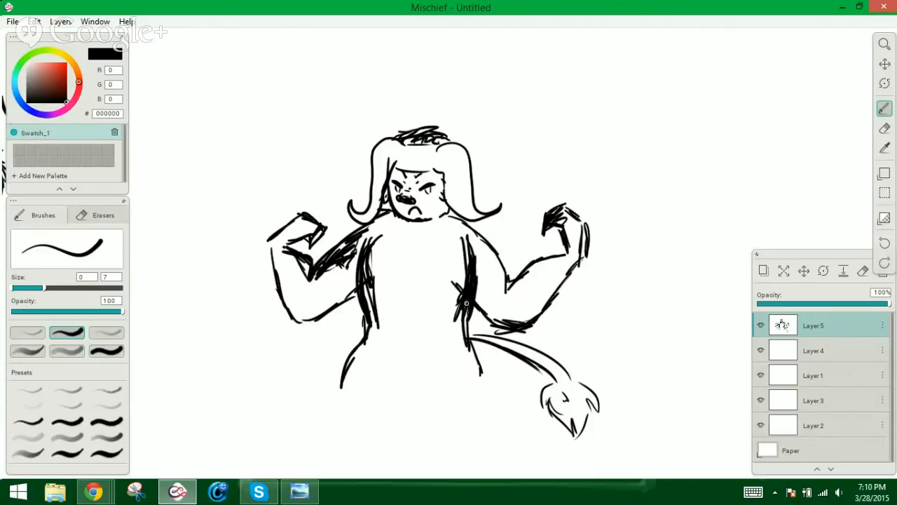
Erase the entire flexing figure with the eraser at size 50
left_click(884, 128)
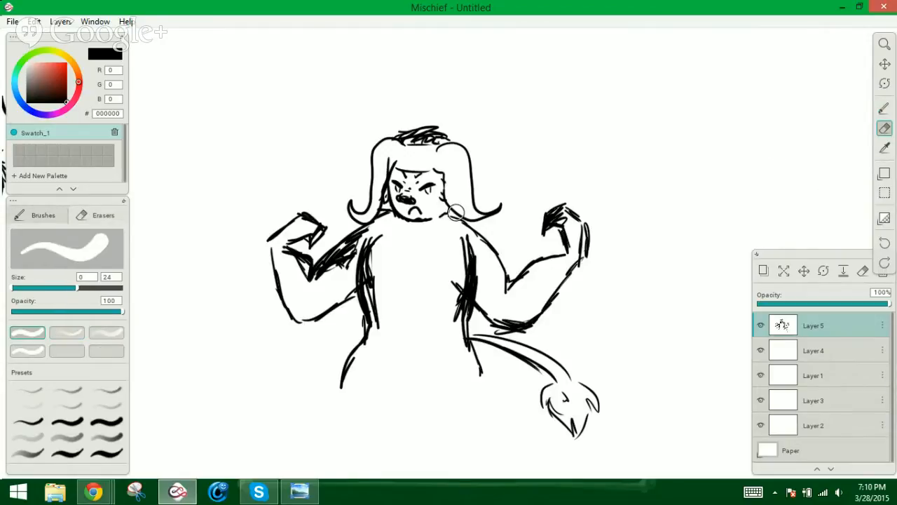
key("]")
key("]")
key("]")
key("]")
key("]")
key("]")
key("]")
key("]")
key("]")
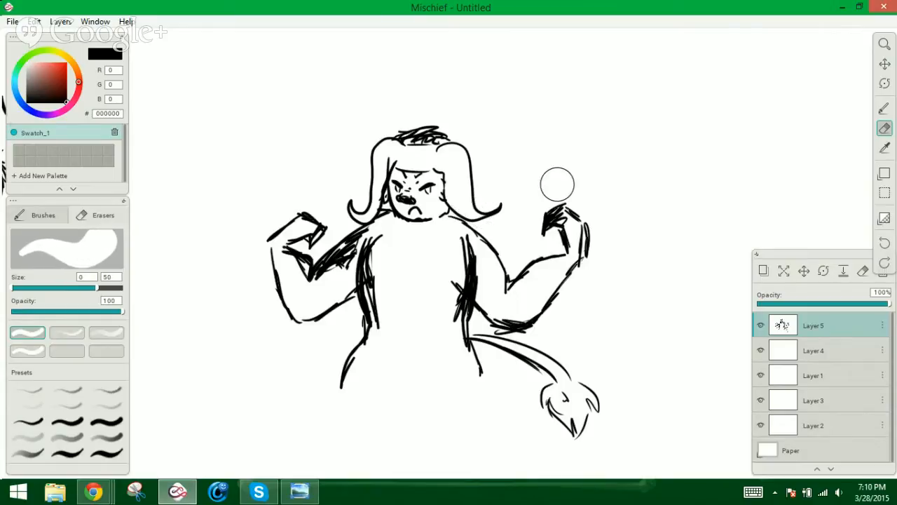
left_click(884, 108)
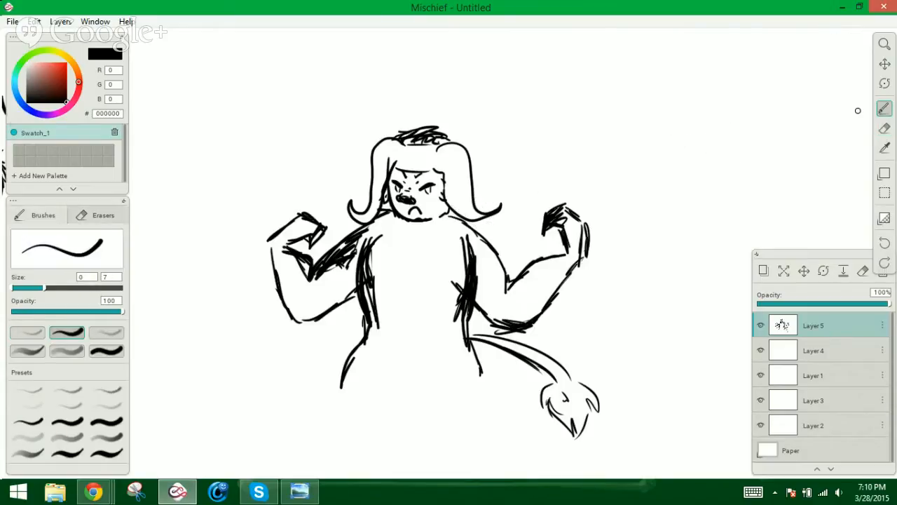
left_click(885, 129)
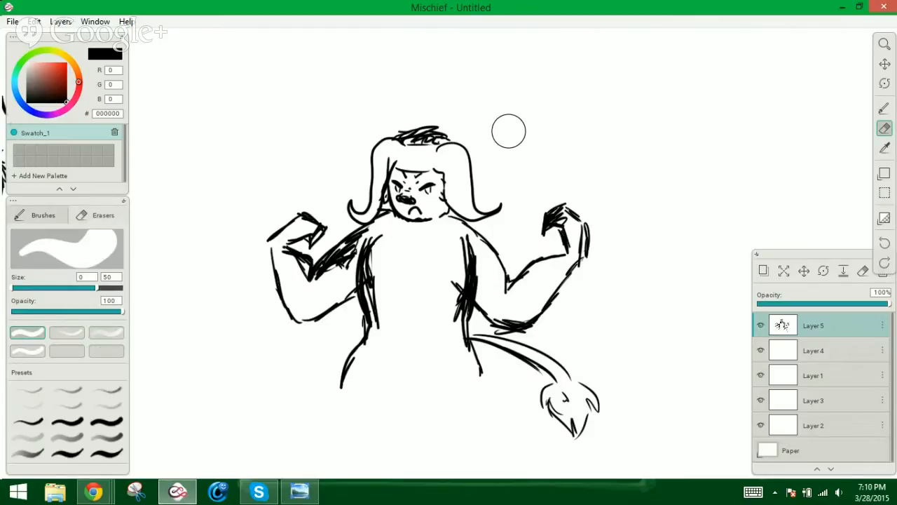
mouse_move(452, 141)
left_mouse_down()
mouse_move(436, 136)
mouse_move(274, 286)
mouse_move(399, 260)
mouse_move(342, 391)
mouse_move(367, 402)
mouse_move(610, 418)
left_mouse_up()
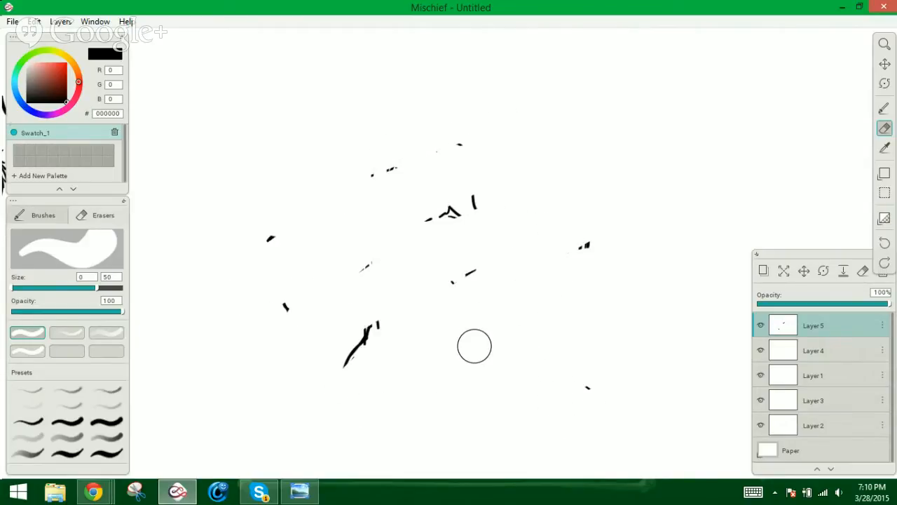
mouse_move(582, 336)
left_mouse_down()
mouse_move(434, 286)
mouse_move(352, 354)
mouse_move(306, 292)
mouse_move(384, 169)
mouse_move(243, 278)
left_mouse_up()
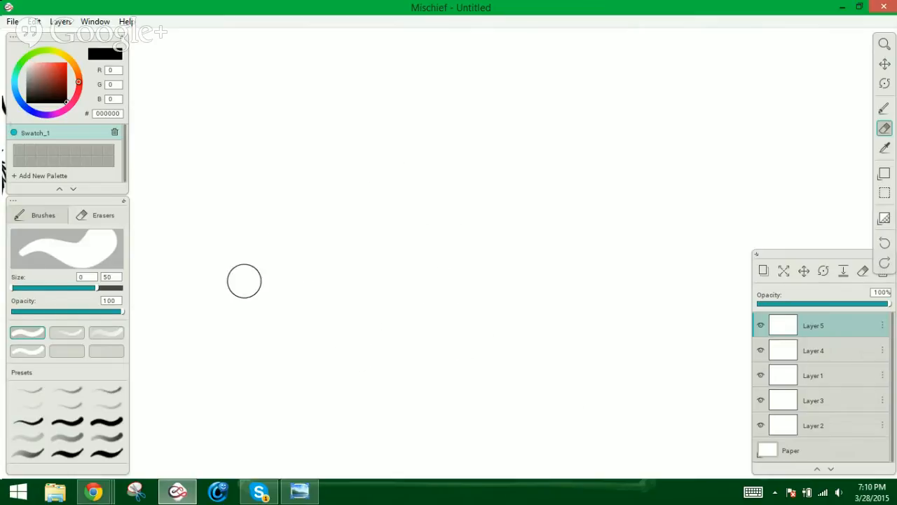
Draw a new small head with a curved jaw, two horns with upturned tips, angry eyes, a dark nose and a smiling mouth
left_click(884, 108)
mouse_move(374, 160)
left_mouse_down()
mouse_move(371, 186)
mouse_move(388, 217)
mouse_move(405, 221)
left_mouse_up()
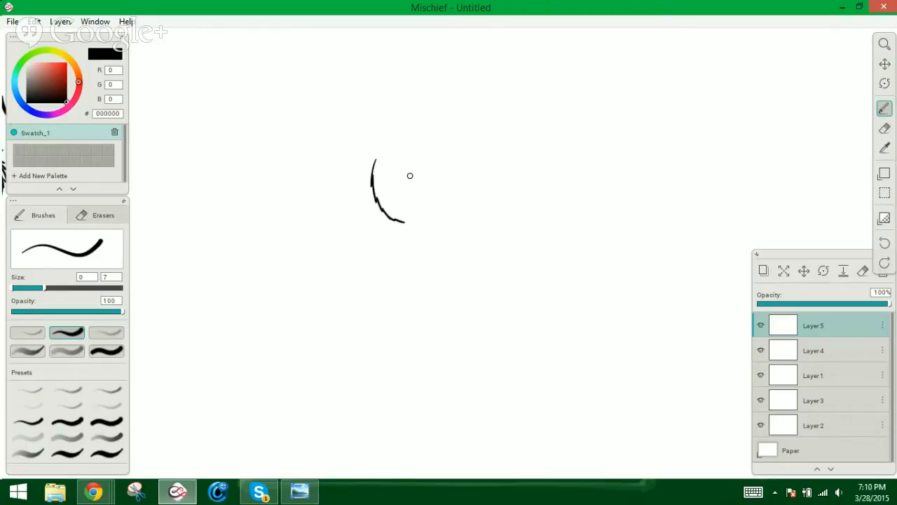
mouse_move(427, 169)
left_mouse_down()
mouse_move(411, 179)
mouse_move(422, 183)
mouse_move(390, 178)
left_mouse_up()
mouse_move(396, 192)
left_mouse_down()
mouse_move(410, 210)
mouse_move(387, 207)
mouse_move(421, 201)
mouse_move(408, 215)
mouse_move(422, 225)
mouse_move(393, 209)
left_mouse_up()
key("ctrl+z")
key("ctrl+z")
key("ctrl+z")
key("ctrl+z")
mouse_move(415, 150)
left_mouse_down()
mouse_move(447, 160)
mouse_move(453, 189)
mouse_move(477, 191)
mouse_move(487, 205)
mouse_move(448, 220)
mouse_move(425, 174)
mouse_move(425, 189)
mouse_move(356, 161)
mouse_move(354, 200)
mouse_move(333, 203)
mouse_move(337, 180)
mouse_move(342, 222)
mouse_move(369, 207)
mouse_move(389, 163)
mouse_move(414, 169)
mouse_move(414, 148)
mouse_move(388, 148)
mouse_move(378, 167)
mouse_move(415, 164)
left_mouse_up()
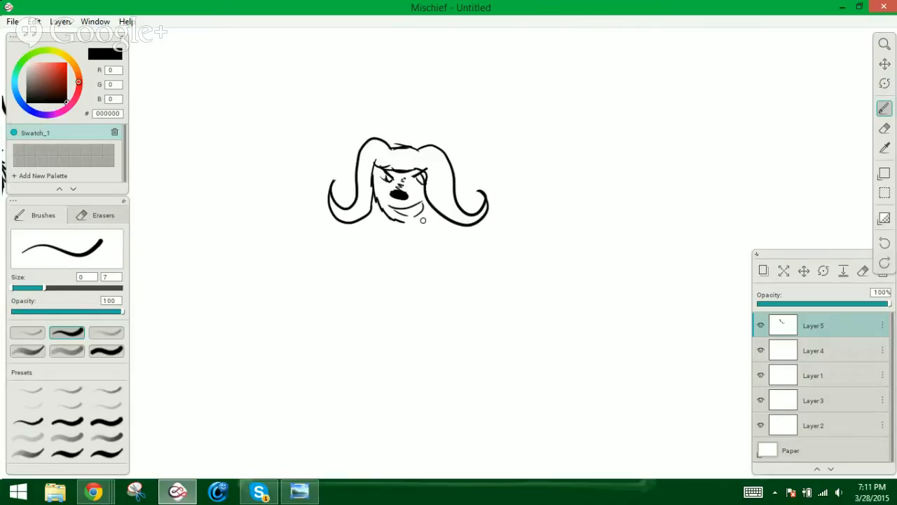
mouse_move(423, 220)
left_mouse_down()
mouse_move(436, 214)
mouse_move(419, 218)
left_mouse_up()
Draw the neck and one shoulder leading into an arm bent at the elbow, its forearm and hand resting across the front
mouse_move(384, 223)
left_mouse_down()
mouse_move(321, 244)
mouse_move(291, 287)
mouse_move(352, 312)
mouse_move(423, 317)
left_mouse_up()
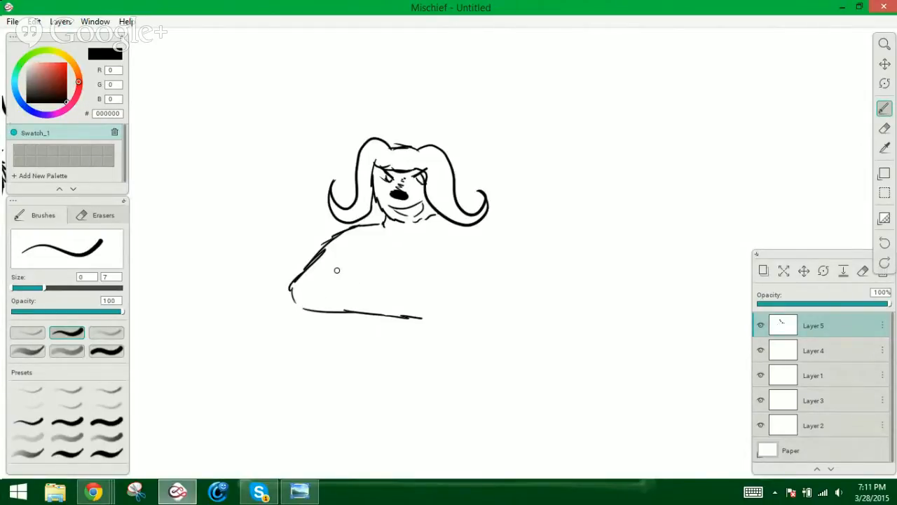
mouse_move(346, 277)
left_mouse_down()
mouse_move(337, 278)
mouse_move(469, 307)
mouse_move(480, 331)
mouse_move(490, 330)
mouse_move(458, 341)
mouse_move(423, 321)
mouse_move(489, 329)
mouse_move(450, 304)
left_mouse_up()
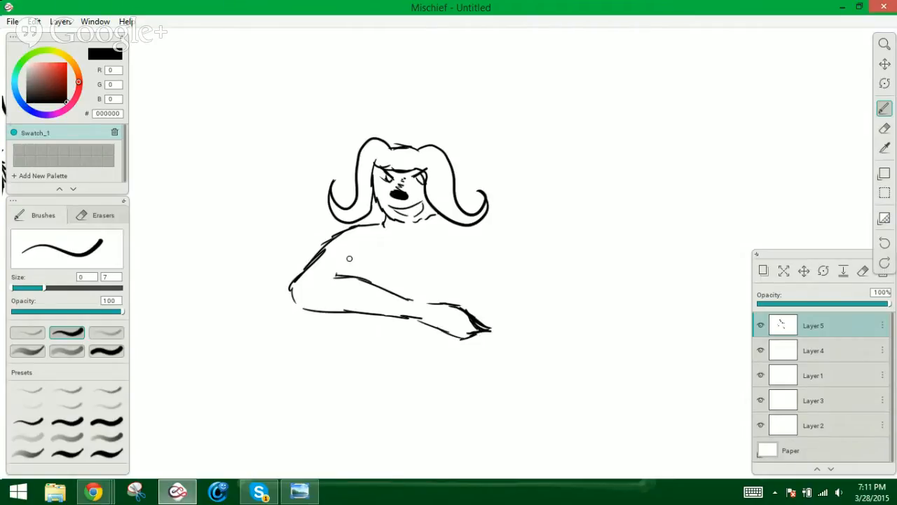
mouse_move(346, 276)
left_mouse_down()
mouse_move(371, 273)
mouse_move(365, 278)
mouse_move(364, 271)
mouse_move(367, 284)
left_mouse_up()
Draw the other arm reaching outward with an open hand, add the torso sides, and erase and redraw the side beside that arm
mouse_move(435, 217)
left_mouse_down()
mouse_move(456, 237)
mouse_move(532, 269)
mouse_move(586, 209)
mouse_move(647, 247)
mouse_move(586, 243)
mouse_move(527, 307)
mouse_move(507, 308)
mouse_move(478, 286)
mouse_move(443, 281)
mouse_move(448, 294)
left_mouse_up()
left_click_drag(460, 258, 453, 291)
mouse_move(355, 248)
left_mouse_down()
mouse_move(363, 279)
mouse_move(350, 279)
left_mouse_up()
mouse_move(356, 258)
left_mouse_down()
mouse_move(355, 272)
mouse_move(376, 260)
mouse_move(369, 255)
mouse_move(364, 275)
left_mouse_up()
left_click(884, 128)
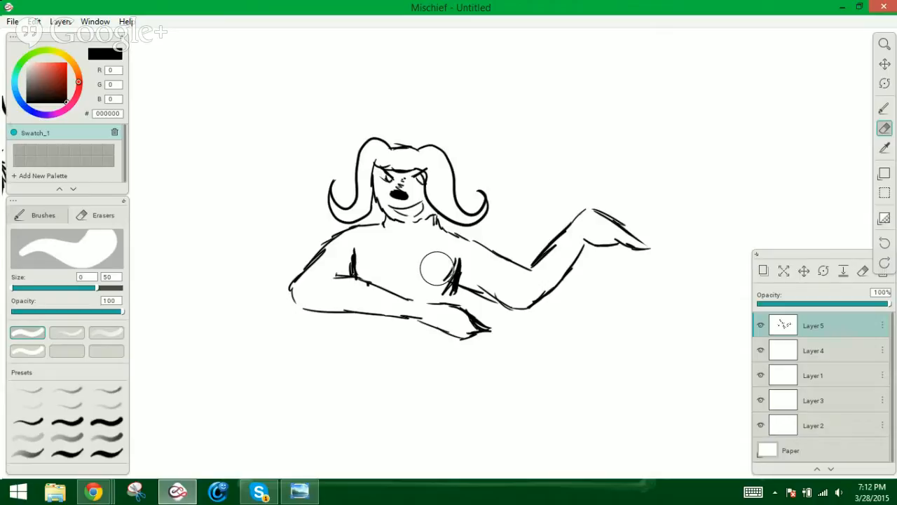
left_click_drag(437, 269, 437, 261)
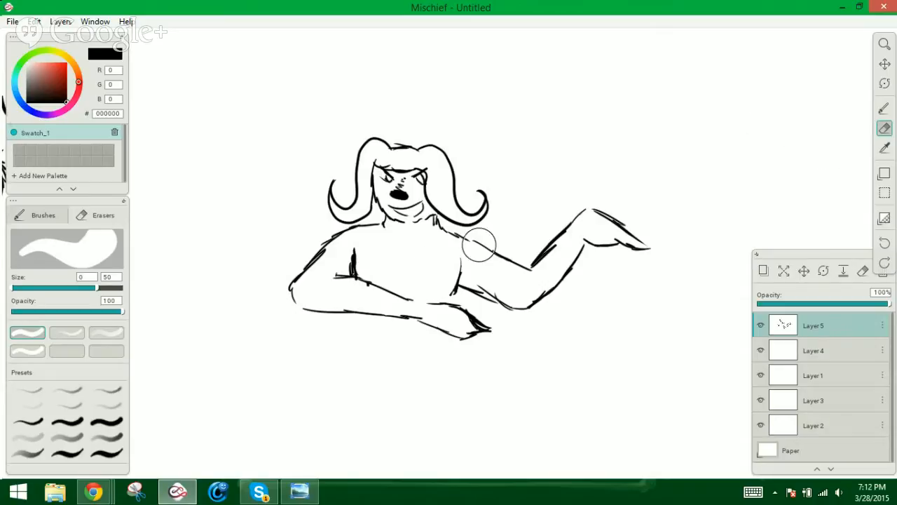
left_click(884, 108)
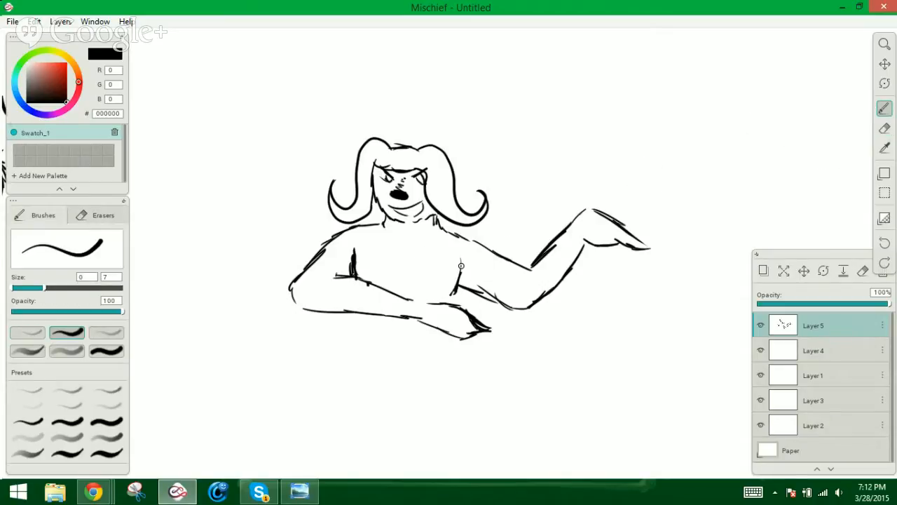
left_click_drag(461, 266, 455, 293)
Draw the back edge of a table as thick lines beneath the chest and outward from the resting elbow
mouse_move(389, 288)
left_mouse_down()
mouse_move(473, 296)
mouse_move(464, 295)
left_mouse_up()
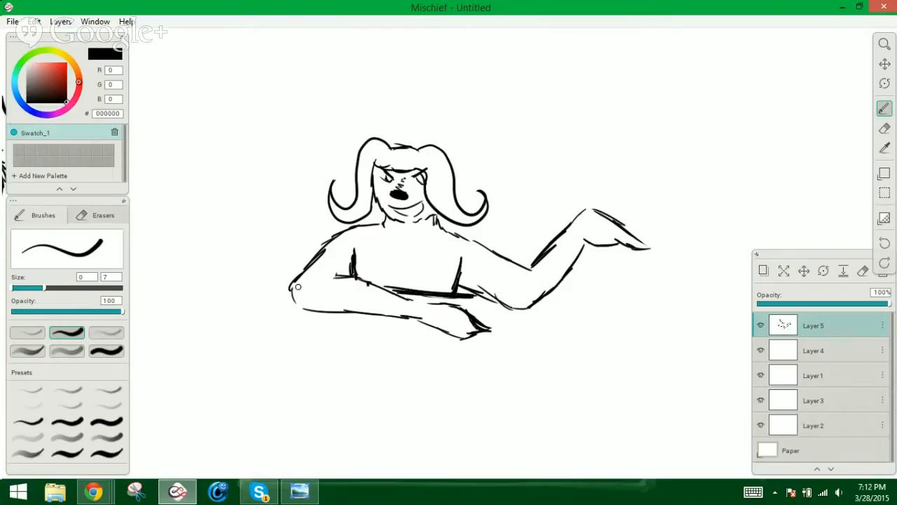
left_click_drag(297, 287, 249, 286)
left_click_drag(251, 288, 299, 289)
left_click_drag(356, 283, 471, 294)
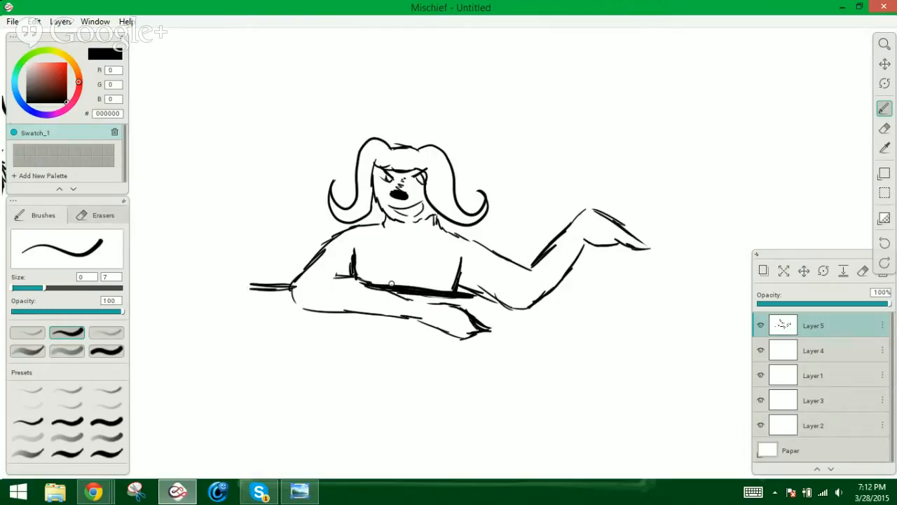
Sketch the table's sides and its front edges as long lines below the resting arm
left_click_drag(250, 294, 224, 337)
left_click_drag(245, 365, 390, 379)
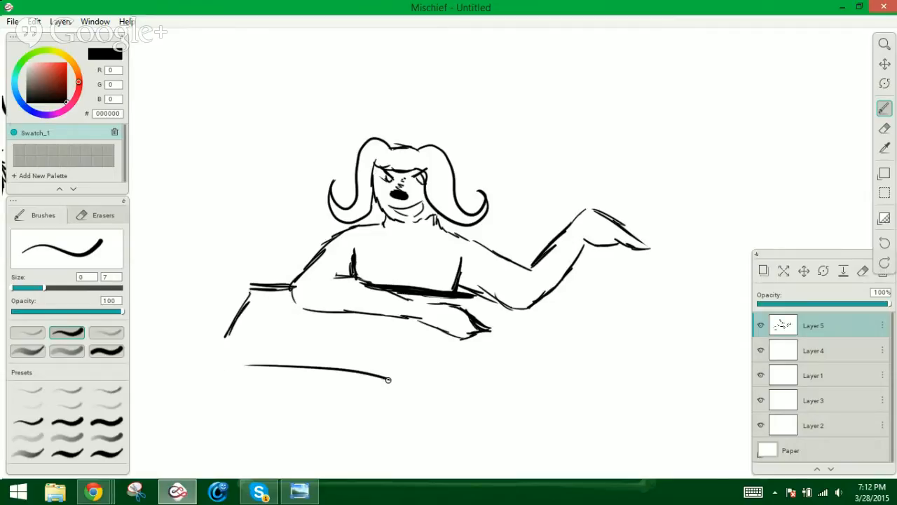
left_click_drag(246, 381, 522, 398)
left_click_drag(529, 319, 527, 391)
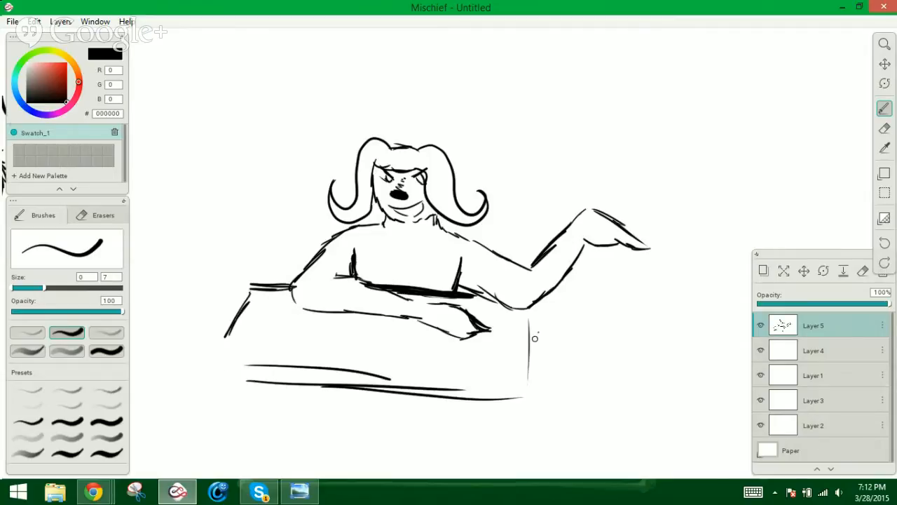
left_click_drag(539, 334, 535, 383)
mouse_move(241, 329)
left_mouse_down()
mouse_move(229, 404)
mouse_move(339, 412)
left_mouse_up()
left_click_drag(260, 407, 518, 425)
left_click_drag(528, 383, 522, 424)
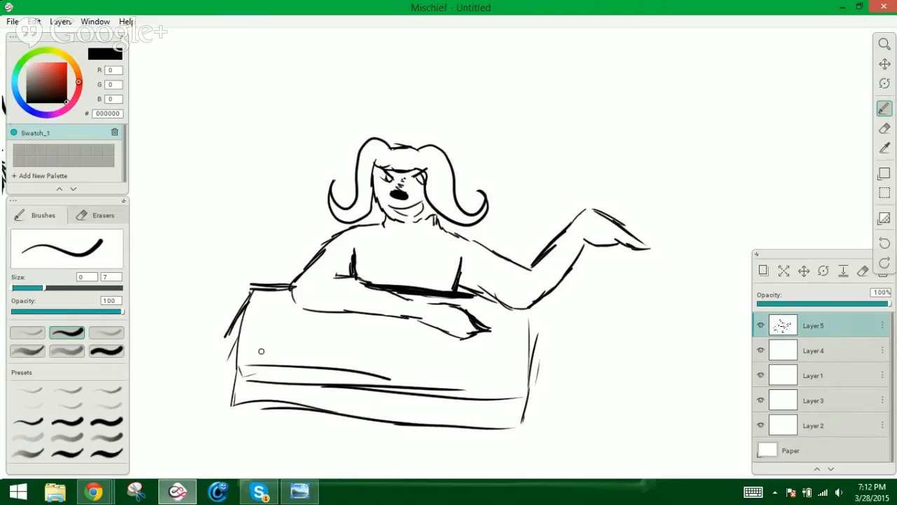
Handwrite the label "Table" on the tabletop and reinforce the table's lower edge
left_click_drag(259, 349, 297, 347)
left_click_drag(279, 348, 281, 366)
mouse_move(297, 356)
left_mouse_down()
mouse_move(294, 364)
mouse_move(314, 365)
left_mouse_up()
mouse_move(308, 344)
left_mouse_down()
mouse_move(312, 367)
mouse_move(332, 366)
left_mouse_up()
mouse_move(344, 346)
left_mouse_down()
mouse_move(347, 368)
mouse_move(367, 356)
mouse_move(378, 370)
left_mouse_up()
left_click_drag(232, 416, 346, 415)
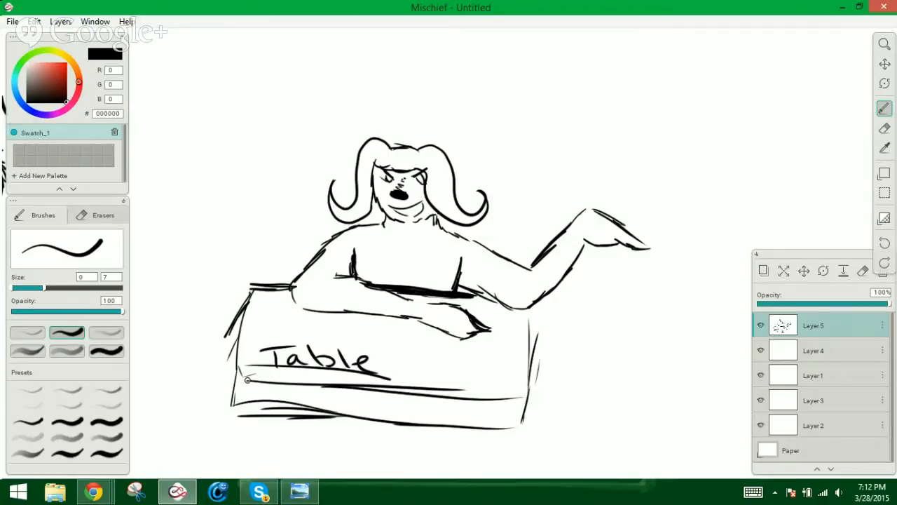
Shade the table's front edge with zigzag hatching and draw the table legs below it
mouse_move(264, 372)
left_mouse_down()
mouse_move(237, 392)
mouse_move(299, 380)
mouse_move(483, 401)
mouse_move(523, 418)
left_mouse_up()
left_click_drag(460, 428, 460, 459)
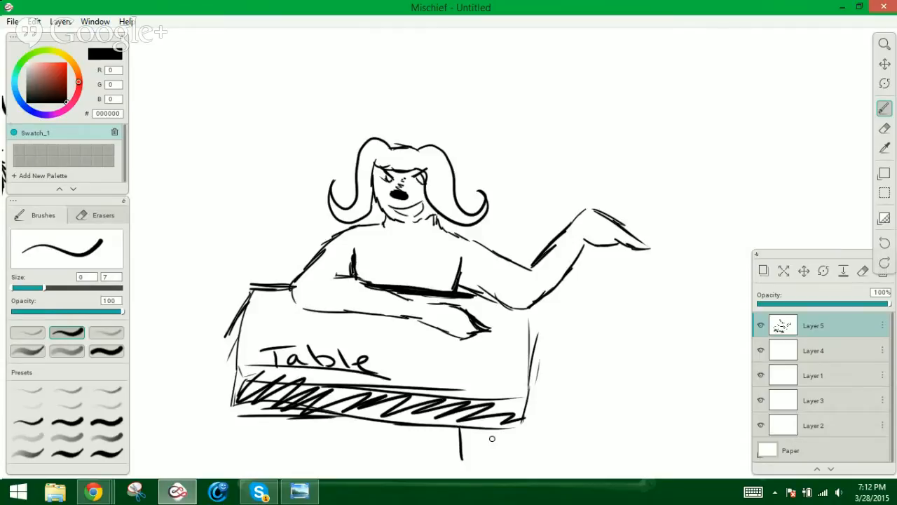
left_click_drag(511, 423, 512, 458)
left_click_drag(230, 390, 238, 463)
left_click_drag(269, 405, 273, 461)
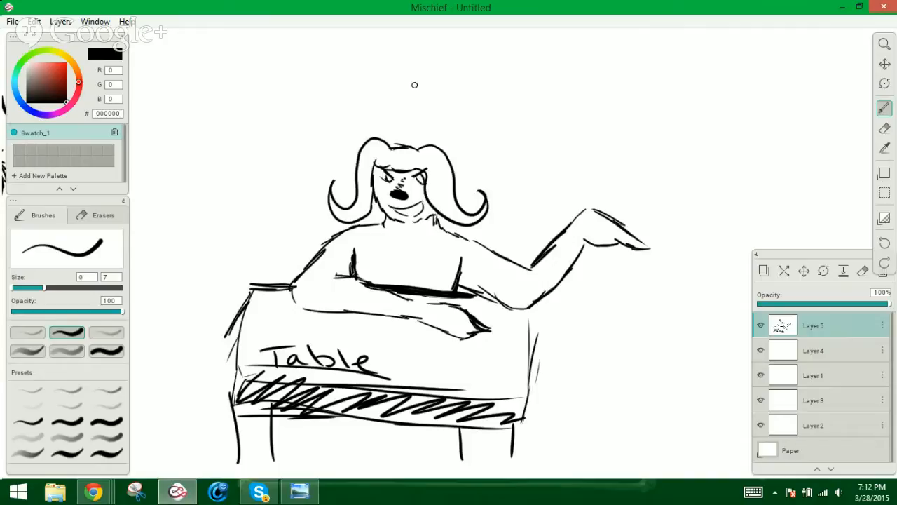
Sketch a spiky outline of hair above and behind the woman's head
mouse_move(412, 121)
left_mouse_down()
mouse_move(447, 125)
mouse_move(459, 168)
left_mouse_up()
mouse_move(444, 133)
left_mouse_down()
mouse_move(463, 153)
mouse_move(462, 180)
left_mouse_up()
mouse_move(407, 129)
left_mouse_down()
mouse_move(419, 116)
mouse_move(379, 121)
mouse_move(399, 124)
mouse_move(371, 142)
left_mouse_up()
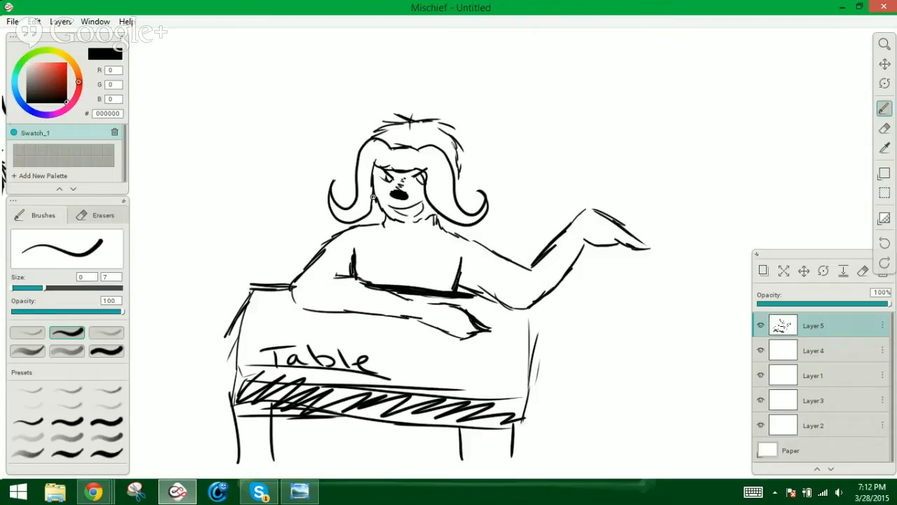
Draw wavy, braid-like strands hanging over the woman's chest on both sides of the neck
left_click_drag(377, 209, 377, 265)
left_click_drag(364, 217, 379, 279)
mouse_move(440, 218)
left_mouse_down()
mouse_move(437, 254)
mouse_move(422, 283)
left_mouse_up()
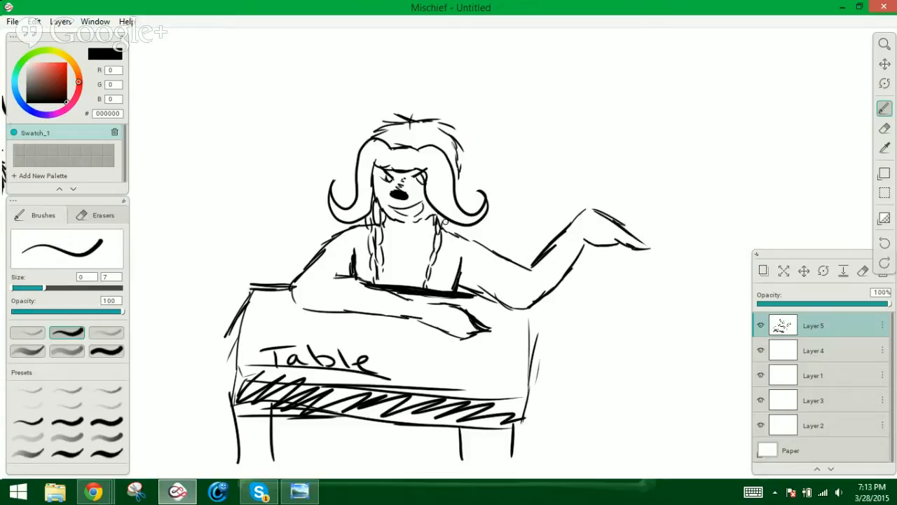
left_click_drag(441, 220, 431, 286)
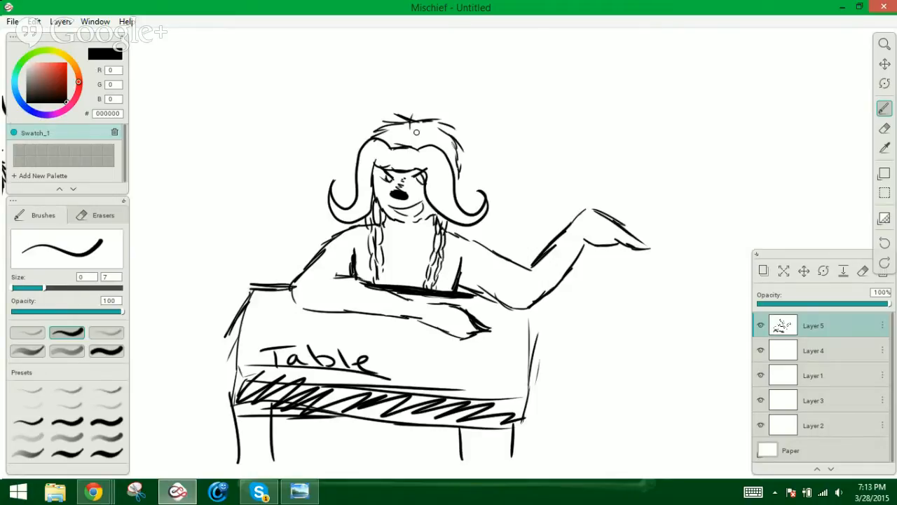
Fill the spiky hair on top of the head with short texture strokes
mouse_move(418, 134)
left_mouse_down()
mouse_move(439, 135)
mouse_move(395, 126)
left_mouse_up()
mouse_move(396, 126)
left_mouse_down()
mouse_move(390, 134)
mouse_move(416, 139)
mouse_move(420, 124)
mouse_move(446, 146)
left_mouse_up()
left_click_drag(447, 147, 455, 185)
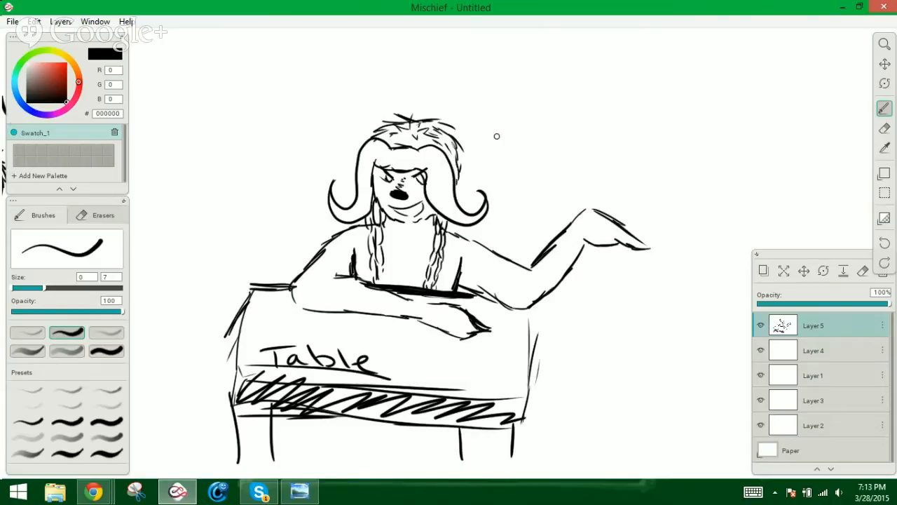
Handwrite "Buy my shit" on three lines beside the woman's head, above the raised arm
mouse_move(489, 110)
left_mouse_down()
mouse_move(499, 149)
mouse_move(509, 147)
left_mouse_up()
mouse_move(516, 130)
left_mouse_down()
mouse_move(546, 145)
mouse_move(521, 162)
mouse_move(535, 167)
left_mouse_up()
left_click_drag(536, 157, 541, 172)
mouse_move(522, 180)
left_mouse_down()
mouse_move(513, 190)
mouse_move(525, 199)
left_mouse_up()
left_click_drag(528, 175, 545, 188)
left_click_drag(551, 183, 558, 187)
left_click_drag(552, 177, 569, 174)
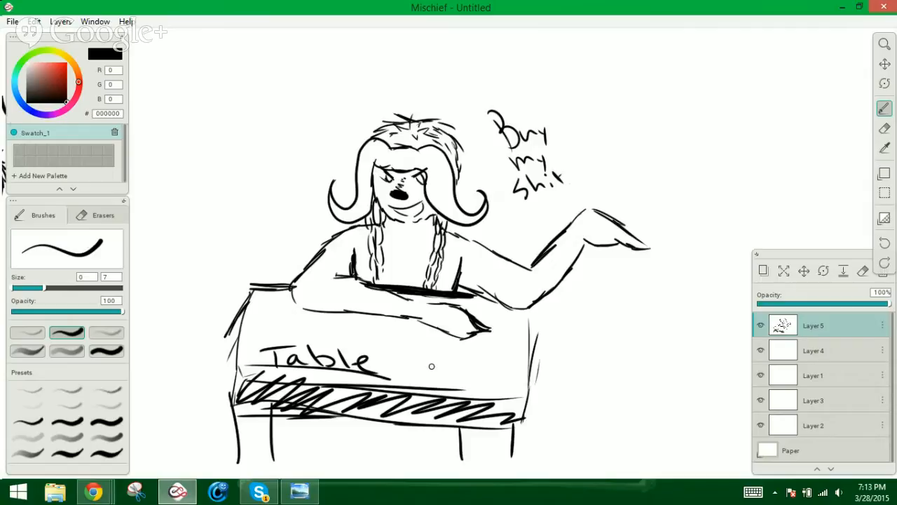
left_click_drag(552, 177, 563, 174)
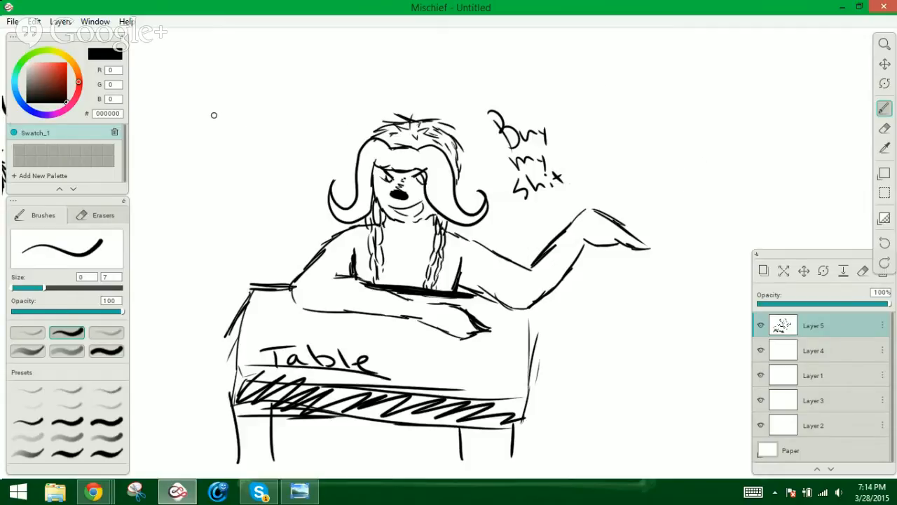
Handwrite "Holla" and "Swag" on opposite sides of the drawing, above the figure
mouse_move(193, 92)
left_mouse_down()
mouse_move(218, 124)
mouse_move(217, 106)
mouse_move(206, 114)
mouse_move(227, 103)
left_mouse_up()
left_click_drag(231, 102, 253, 103)
left_click_drag(261, 99, 268, 101)
mouse_move(635, 75)
left_mouse_down()
mouse_move(617, 84)
mouse_move(618, 107)
left_mouse_up()
mouse_move(635, 99)
left_mouse_down()
mouse_move(663, 121)
mouse_move(660, 135)
left_mouse_up()
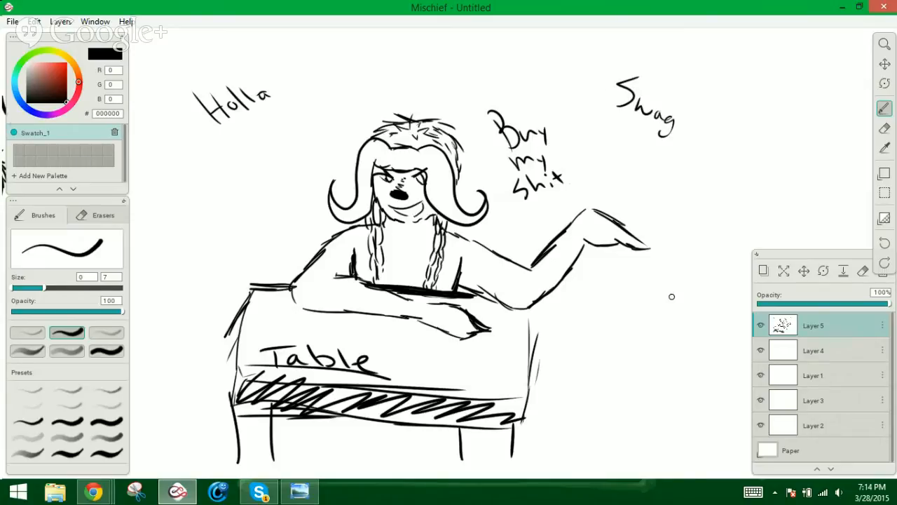
Add a new layer and paint solid black sunglasses over the woman's eyes
left_click(764, 270)
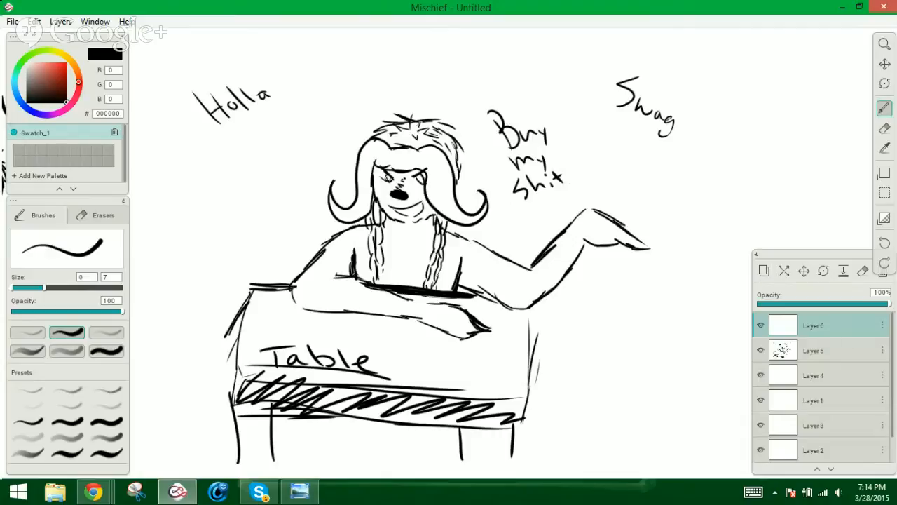
mouse_move(374, 175)
left_mouse_down()
mouse_move(414, 186)
mouse_move(423, 178)
mouse_move(416, 187)
mouse_move(423, 189)
mouse_move(378, 179)
mouse_move(422, 176)
mouse_move(406, 185)
mouse_move(381, 175)
mouse_move(408, 183)
mouse_move(380, 184)
left_mouse_up()
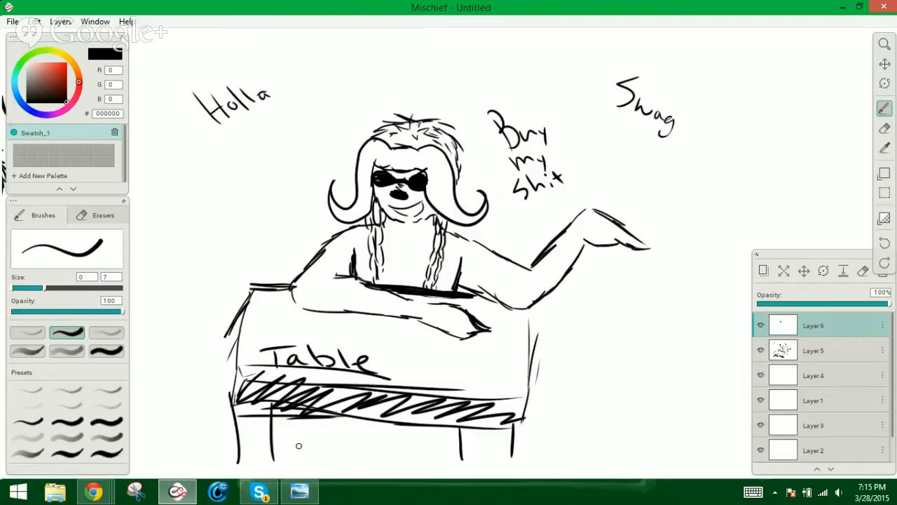
Check the recent chat messages in Skype and return to the drawing in Mischief
left_click(259, 491)
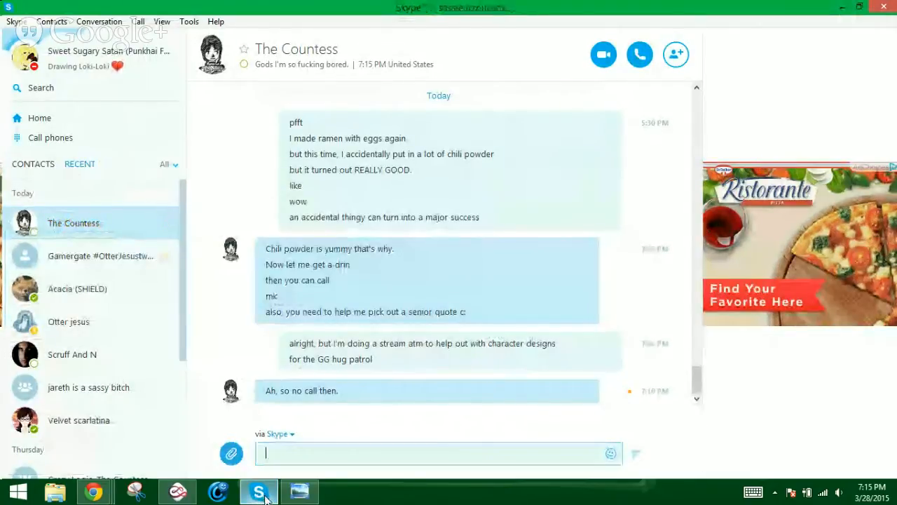
left_click(261, 492)
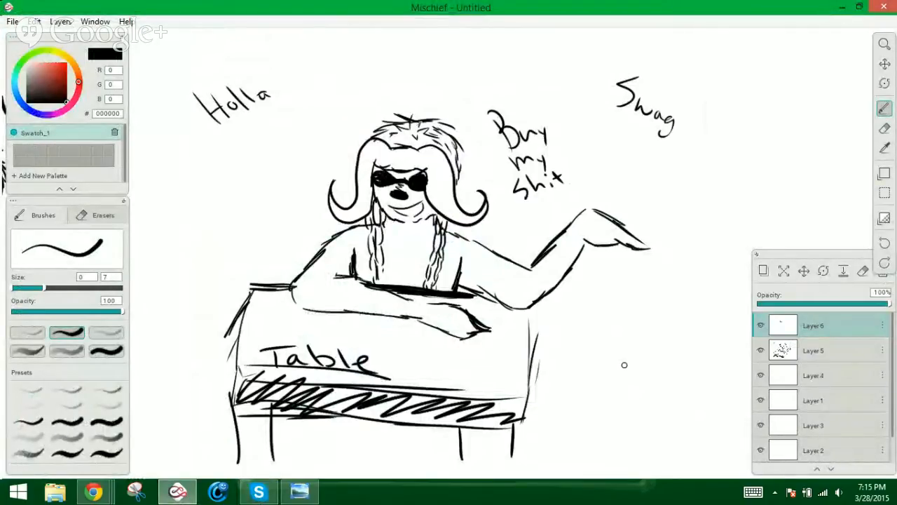
Sketch a new face in the empty area beside the woman, with a rounded jaw, two oval eyes and a small nose
left_click(884, 63)
left_click_drag(807, 116, 759, 120)
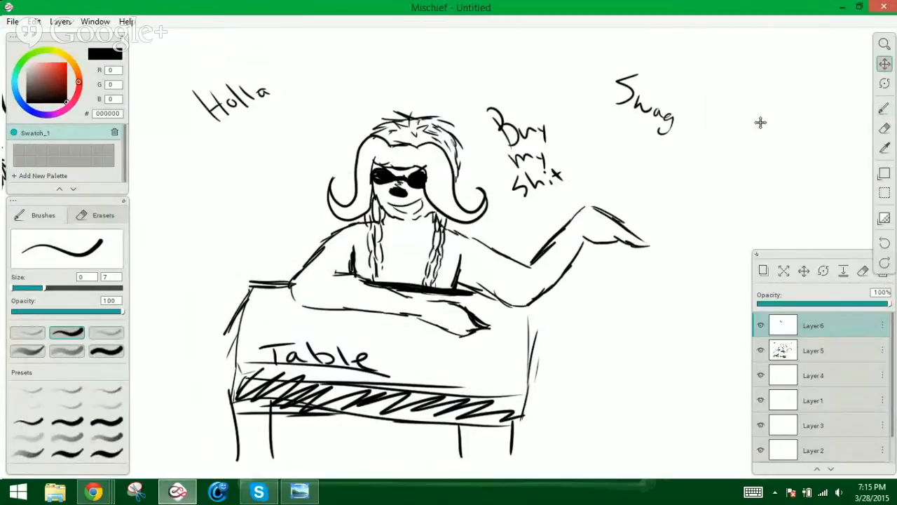
left_click(885, 108)
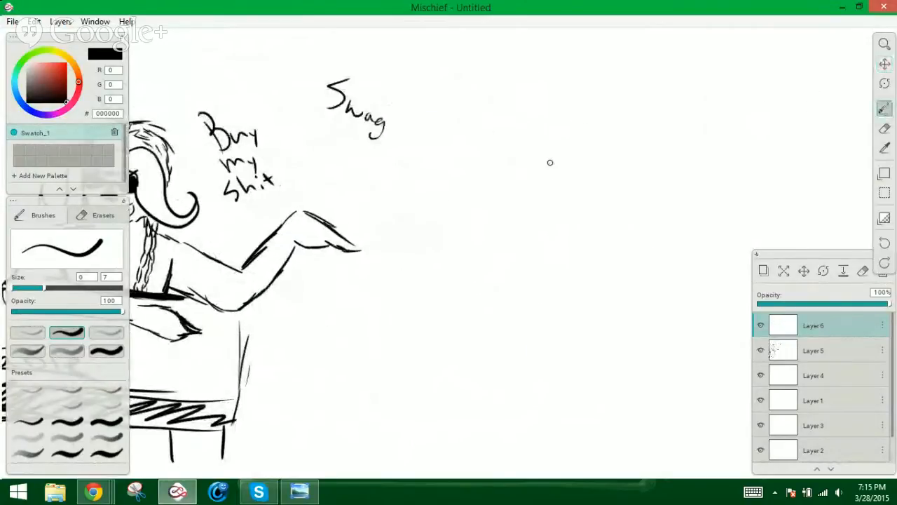
mouse_move(550, 162)
left_mouse_down()
mouse_move(548, 189)
mouse_move(625, 232)
mouse_move(652, 220)
left_mouse_up()
left_click_drag(621, 184, 622, 184)
mouse_move(576, 188)
left_mouse_down()
mouse_move(577, 197)
mouse_move(578, 186)
left_mouse_up()
mouse_move(601, 217)
left_mouse_down()
mouse_move(597, 225)
mouse_move(611, 225)
left_mouse_up()
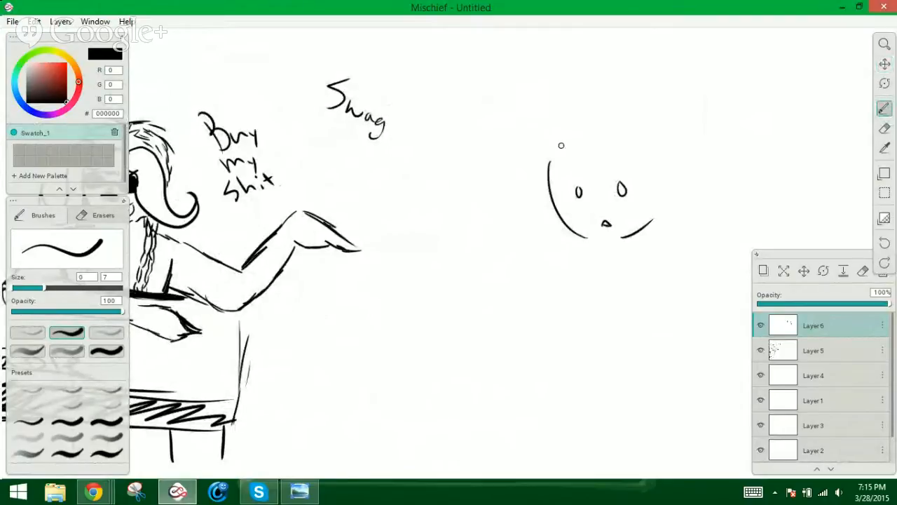
Draw tall, flame-shaped hair rising above the new face and add pointed ears on both sides
mouse_move(545, 167)
left_mouse_down()
mouse_move(529, 112)
mouse_move(579, 44)
left_mouse_up()
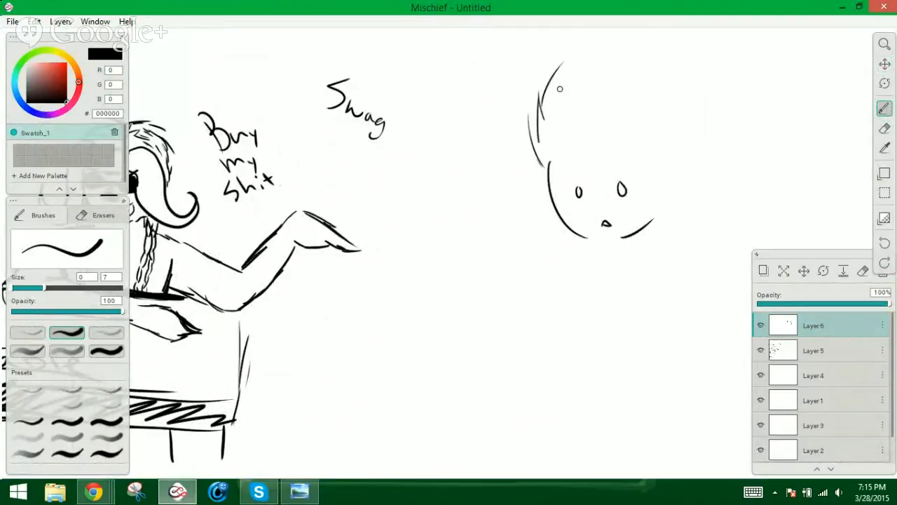
left_click_drag(559, 89, 594, 37)
mouse_move(574, 73)
left_mouse_down()
mouse_move(596, 30)
mouse_move(662, 105)
mouse_move(686, 144)
mouse_move(661, 203)
left_mouse_up()
left_click_drag(539, 176, 554, 205)
Handwrite the label "Troll?" beside the tall-haired face
mouse_move(456, 170)
left_mouse_down()
mouse_move(448, 189)
mouse_move(464, 191)
mouse_move(475, 177)
left_mouse_up()
left_click_drag(491, 158, 504, 169)
left_click(512, 173)
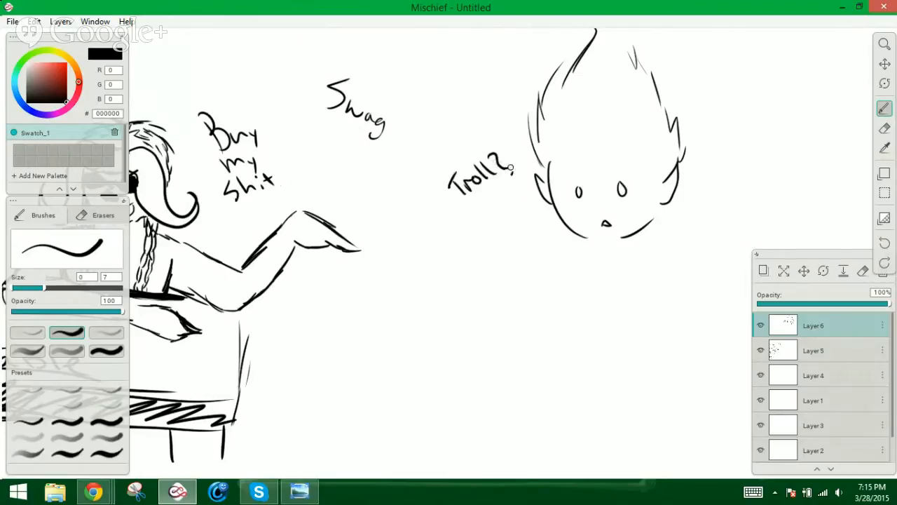
Sketch the hairline across the troll's forehead and add short texture strokes inside the tall hair
left_click_drag(570, 160, 568, 131)
mouse_move(579, 152)
left_mouse_down()
mouse_move(581, 140)
mouse_move(614, 152)
left_mouse_up()
mouse_move(623, 155)
left_mouse_down()
mouse_move(635, 137)
mouse_move(647, 156)
left_mouse_up()
left_click_drag(650, 158, 666, 161)
left_click_drag(561, 160, 553, 154)
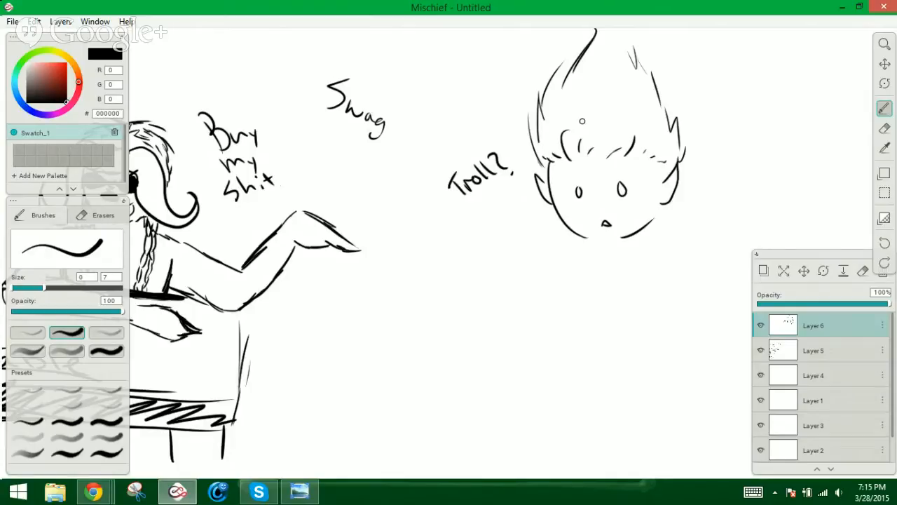
mouse_move(590, 109)
left_mouse_down()
mouse_move(591, 127)
mouse_move(614, 129)
left_mouse_up()
left_click(643, 121)
left_click_drag(656, 123, 657, 129)
left_click(884, 64)
mouse_move(437, 264)
left_mouse_down()
mouse_move(503, 253)
mouse_move(605, 259)
mouse_move(671, 278)
mouse_move(667, 270)
mouse_move(706, 260)
mouse_move(716, 267)
mouse_move(708, 274)
left_mouse_up()
left_click_drag(809, 272, 452, 292)
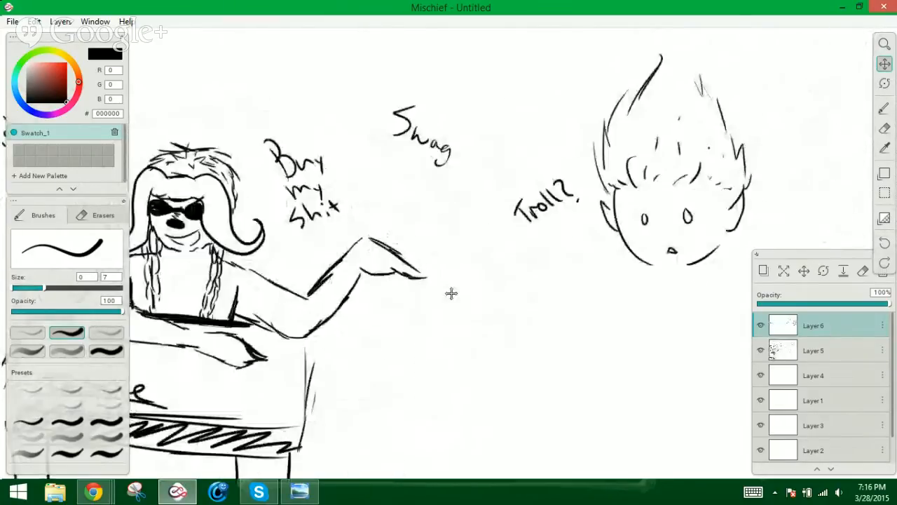
mouse_move(550, 300)
left_mouse_down()
mouse_move(599, 278)
mouse_move(593, 285)
mouse_move(584, 275)
left_mouse_up()
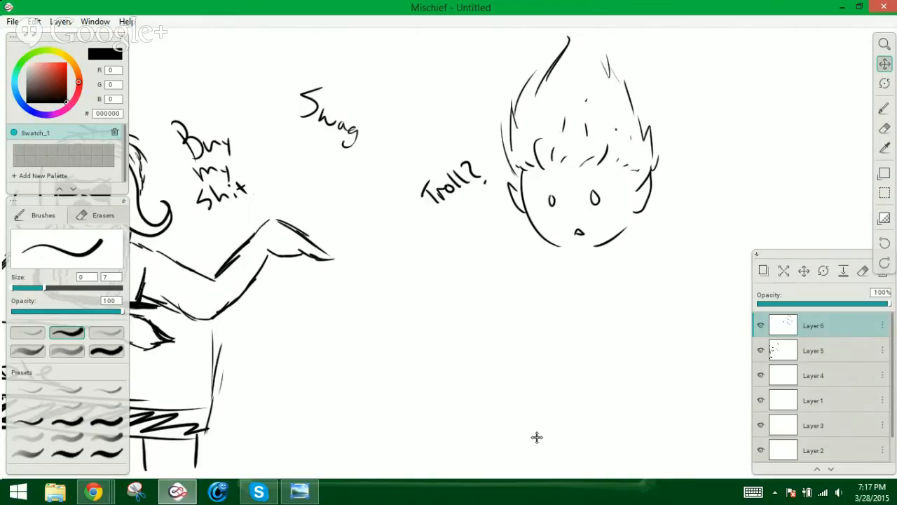
Sketch a simple bike on a blank area of the canvas, with handlebars, a long flat body and two round wheels
mouse_move(722, 192)
left_mouse_down()
mouse_move(320, 260)
mouse_move(183, 256)
left_mouse_up()
left_click(884, 108)
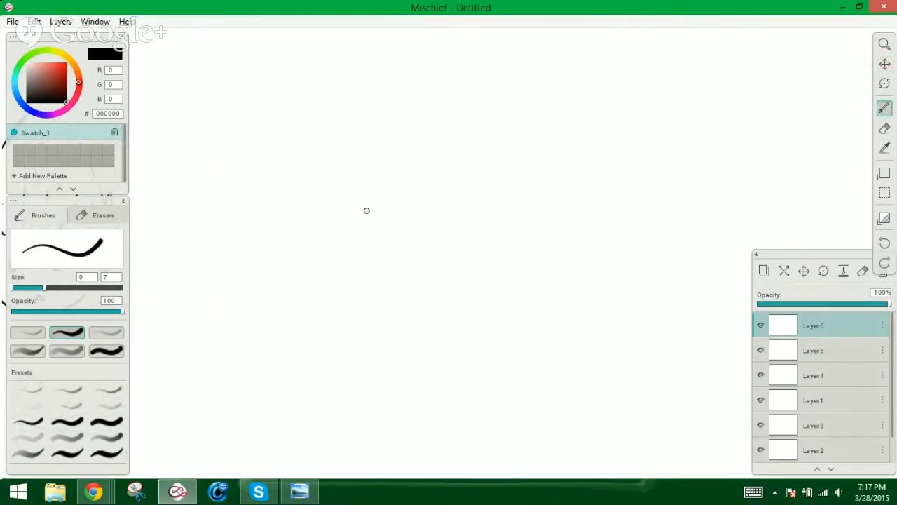
mouse_move(352, 192)
left_mouse_down()
mouse_move(404, 186)
mouse_move(352, 194)
mouse_move(337, 209)
mouse_move(348, 232)
mouse_move(511, 227)
mouse_move(497, 252)
mouse_move(355, 242)
left_mouse_up()
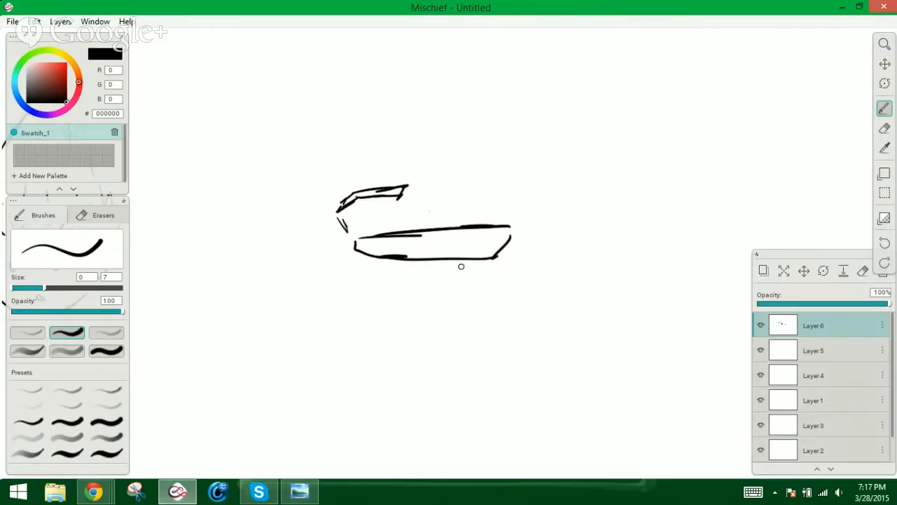
left_click_drag(462, 266, 505, 259)
left_click_drag(349, 254, 382, 265)
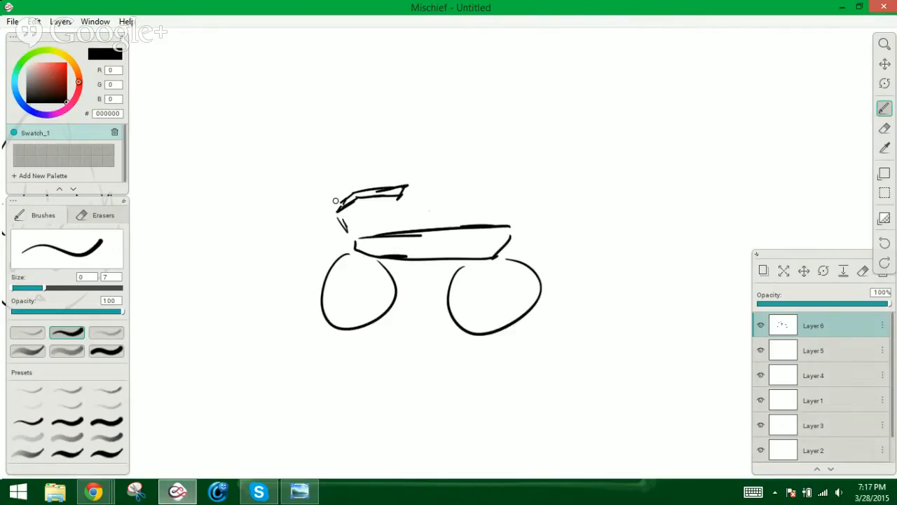
Detail the bike with a second handlebar contour, an inner ring in each wheel and a curved seat
mouse_move(335, 201)
left_mouse_down()
mouse_move(359, 184)
mouse_move(395, 178)
left_mouse_up()
left_click_drag(451, 263, 450, 304)
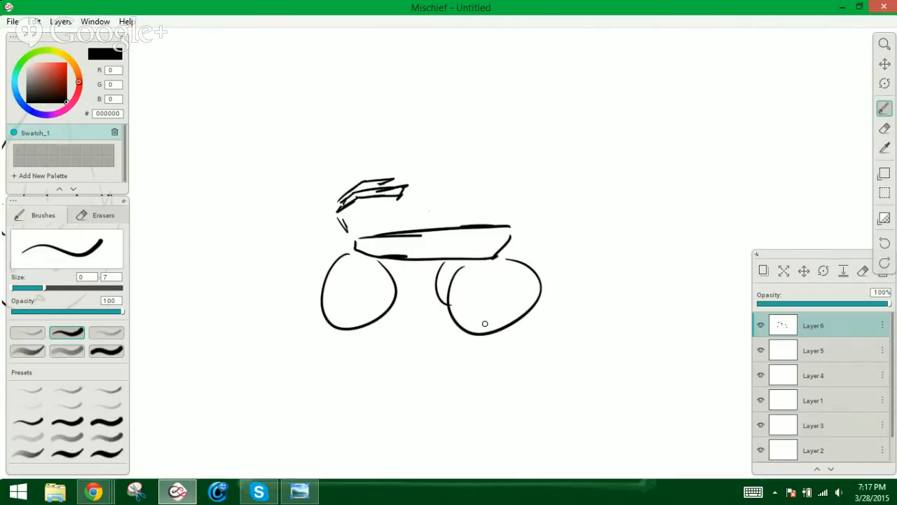
key("ctrl+z")
mouse_move(354, 267)
left_mouse_down()
mouse_move(339, 309)
mouse_move(371, 273)
left_mouse_up()
left_click_drag(491, 274, 500, 278)
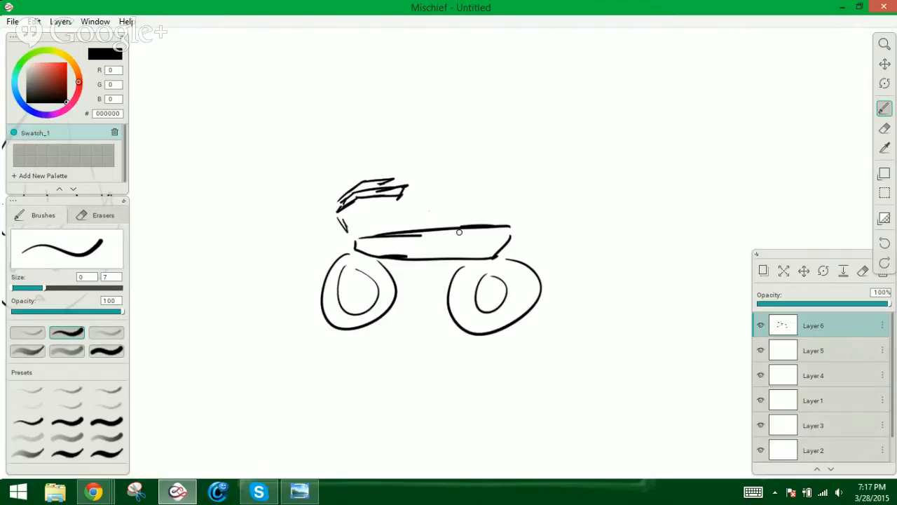
mouse_move(410, 228)
left_mouse_down()
mouse_move(451, 213)
mouse_move(503, 225)
left_mouse_up()
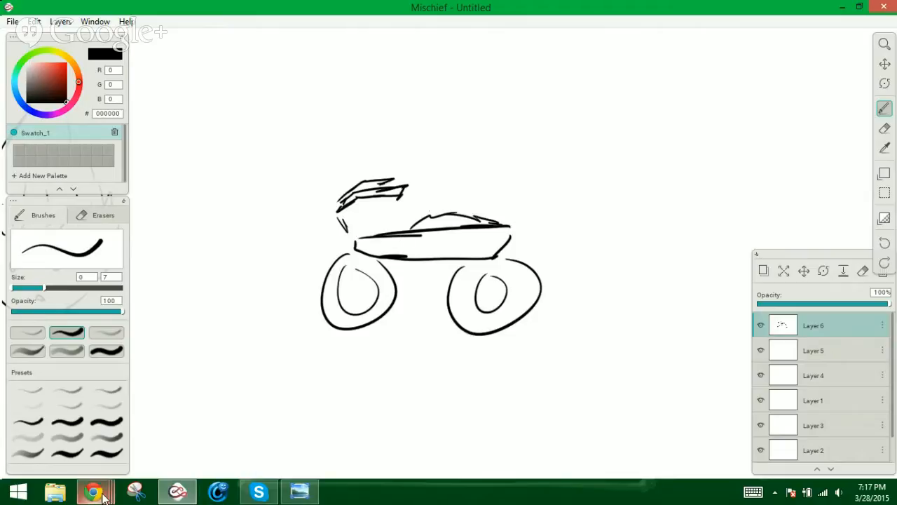
mouse_move(93, 492)
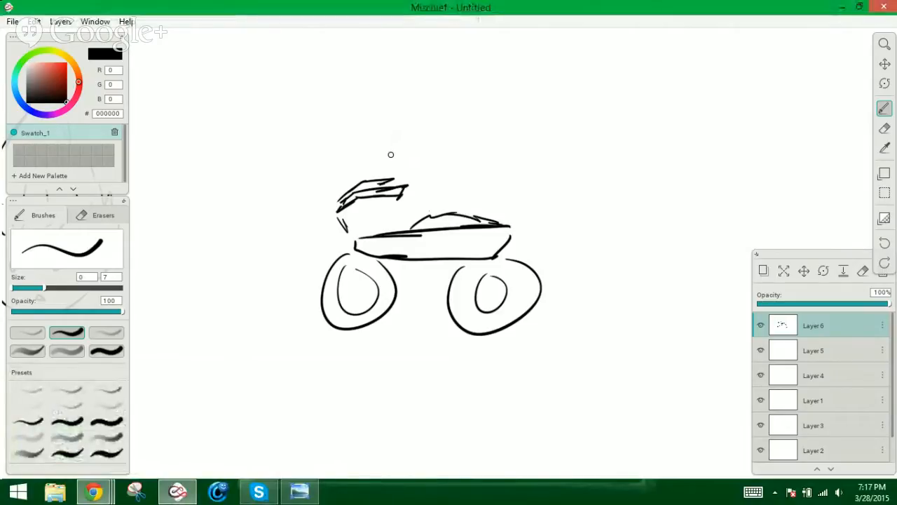
mouse_move(392, 129)
left_mouse_down()
mouse_move(381, 165)
mouse_move(391, 175)
left_mouse_up()
mouse_move(407, 120)
left_mouse_down()
mouse_move(438, 116)
mouse_move(453, 144)
mouse_move(443, 164)
mouse_move(422, 197)
mouse_move(422, 147)
mouse_move(399, 135)
mouse_move(404, 126)
mouse_move(379, 136)
mouse_move(363, 172)
mouse_move(383, 164)
left_mouse_up()
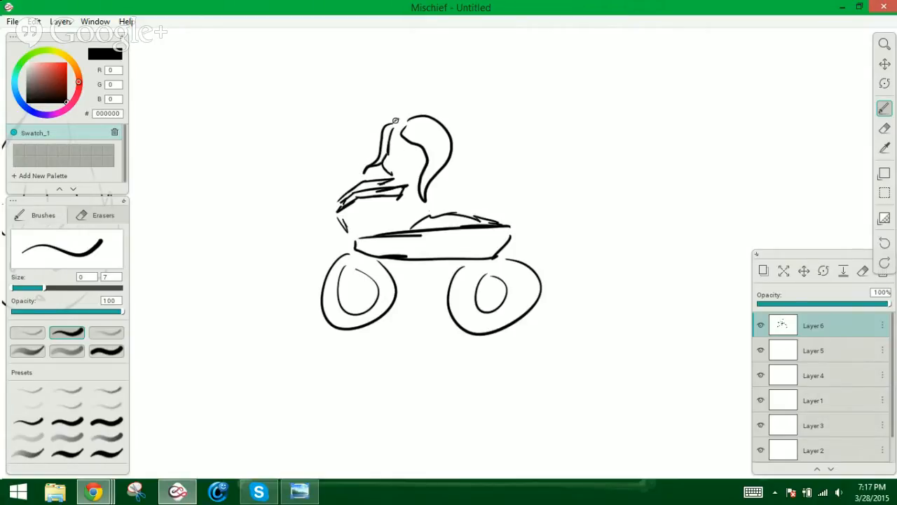
mouse_move(395, 120)
left_mouse_down()
mouse_move(411, 117)
mouse_move(456, 133)
mouse_move(453, 166)
left_mouse_up()
mouse_move(421, 116)
left_mouse_down()
mouse_move(452, 126)
mouse_move(455, 166)
left_mouse_up()
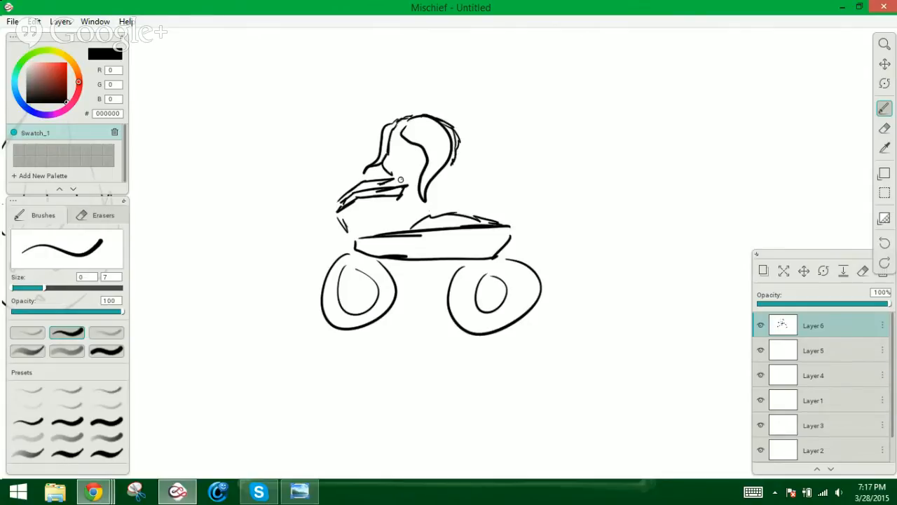
left_click_drag(400, 180, 397, 182)
left_click_drag(451, 177, 458, 176)
left_click(884, 128)
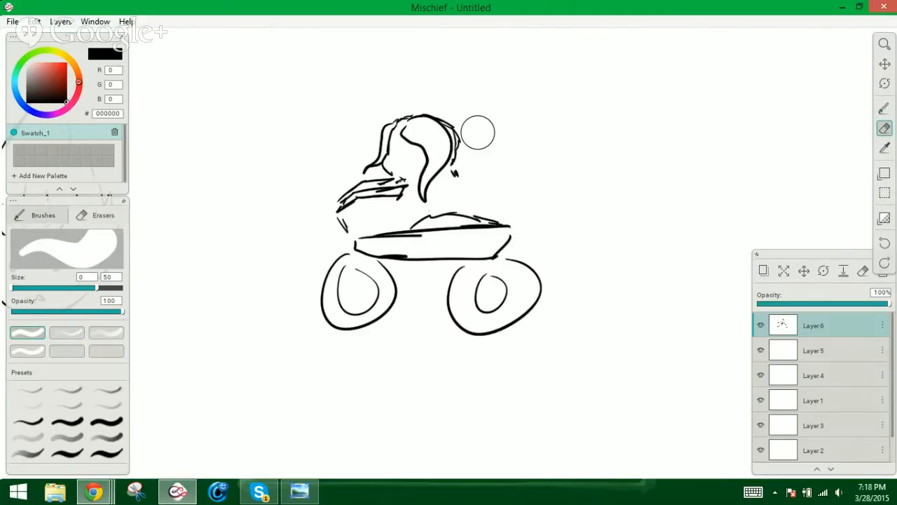
mouse_move(478, 132)
left_mouse_down()
mouse_move(443, 164)
mouse_move(385, 143)
mouse_move(455, 167)
mouse_move(426, 188)
mouse_move(372, 150)
left_mouse_up()
Sketch the rider's head above the handlebars, with a face profile, a fringe and two large pigtails
left_click(884, 110)
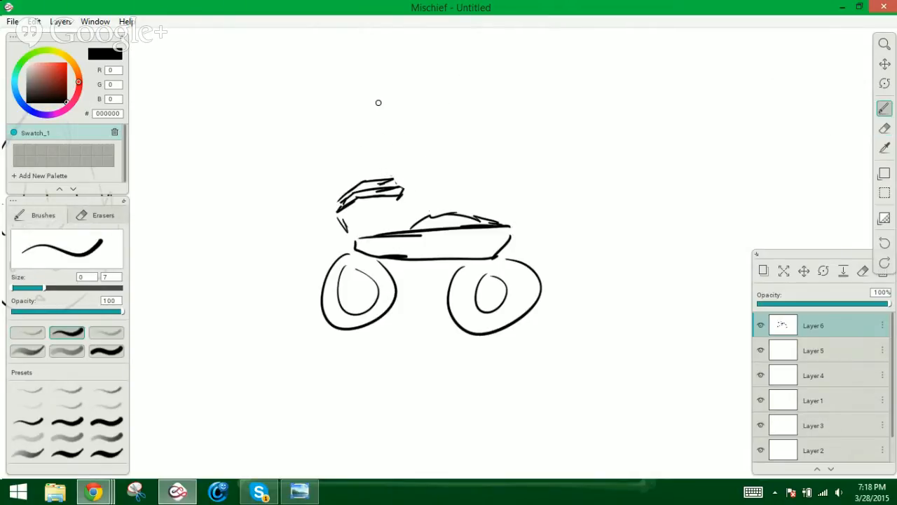
left_click_drag(382, 114, 400, 148)
mouse_move(401, 78)
left_mouse_down()
mouse_move(426, 66)
mouse_move(452, 68)
mouse_move(474, 98)
left_mouse_up()
mouse_move(436, 72)
left_mouse_down()
mouse_move(466, 110)
mouse_move(439, 136)
mouse_move(435, 169)
mouse_move(443, 106)
mouse_move(410, 95)
mouse_move(403, 76)
mouse_move(360, 115)
mouse_move(370, 167)
mouse_move(382, 150)
left_mouse_up()
mouse_move(360, 98)
left_mouse_down()
mouse_move(378, 73)
mouse_move(389, 79)
mouse_move(380, 98)
mouse_move(414, 95)
mouse_move(385, 103)
mouse_move(395, 78)
left_mouse_up()
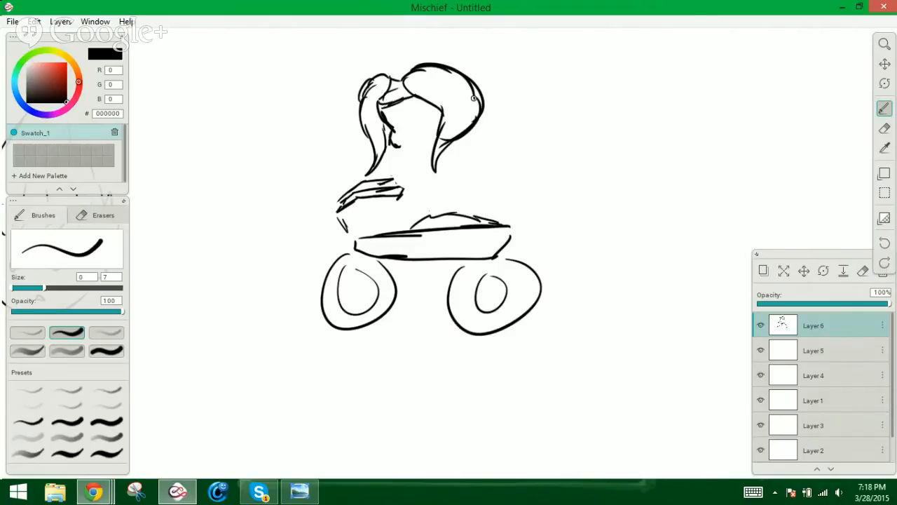
Outline the rider's neck, back and torso on the bike, with legs ending in jagged, flared cuffs between the wheels
left_click_drag(474, 98, 478, 152)
left_click_drag(400, 148, 410, 161)
mouse_move(482, 149)
left_mouse_down()
mouse_move(474, 237)
mouse_move(482, 232)
mouse_move(440, 279)
mouse_move(449, 265)
mouse_move(431, 329)
mouse_move(404, 278)
mouse_move(402, 288)
mouse_move(419, 224)
left_mouse_up()
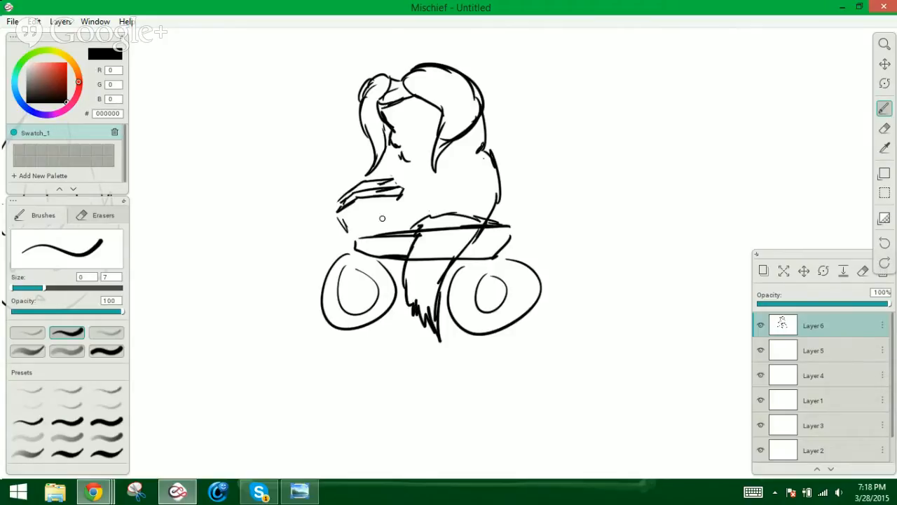
left_click_drag(390, 198, 379, 235)
mouse_move(384, 308)
left_mouse_down()
mouse_move(405, 310)
mouse_move(410, 335)
mouse_move(442, 349)
mouse_move(436, 330)
mouse_move(397, 324)
mouse_move(410, 336)
mouse_move(387, 334)
left_mouse_up()
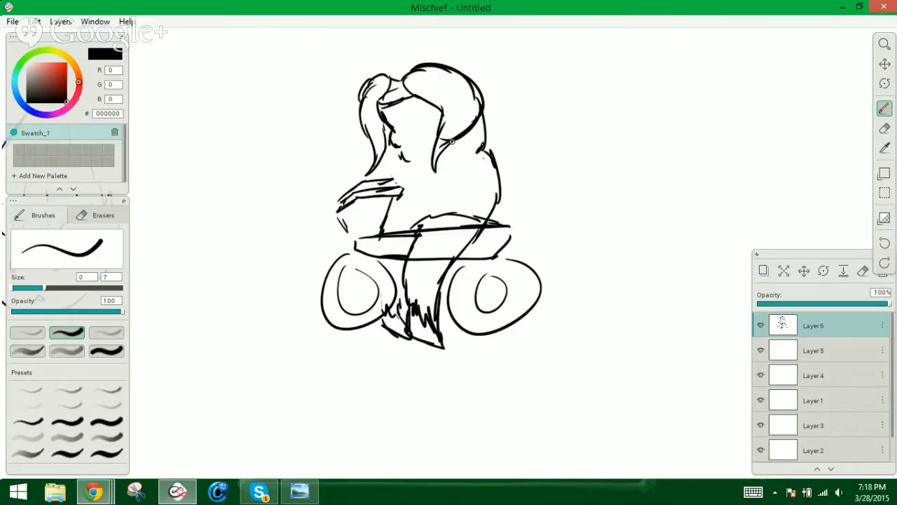
Draw the rider's arm and hand reaching for the handlebars, and add short strokes at the chin and behind the pigtail
left_click_drag(450, 165, 397, 179)
mouse_move(399, 181)
left_mouse_down()
mouse_move(363, 195)
mouse_move(383, 212)
mouse_move(457, 179)
left_mouse_up()
mouse_move(405, 160)
left_mouse_down()
mouse_move(365, 184)
mouse_move(382, 177)
mouse_move(391, 153)
mouse_move(409, 161)
left_mouse_up()
left_click_drag(483, 150, 478, 133)
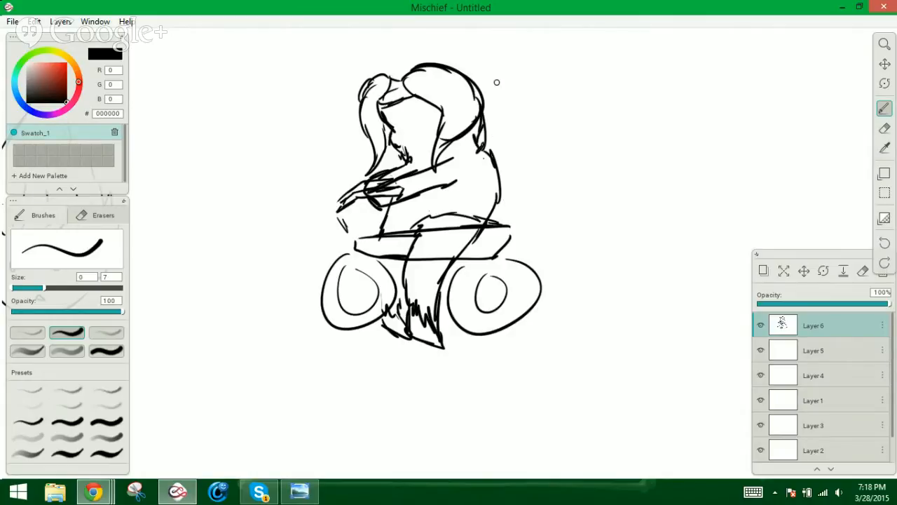
Add dark hair ties on top of the rider's head, a large eye and a curved open mouth
mouse_move(399, 59)
left_mouse_down()
mouse_move(394, 66)
mouse_move(403, 50)
mouse_move(397, 60)
mouse_move(410, 72)
mouse_move(445, 57)
mouse_move(422, 61)
mouse_move(430, 58)
left_mouse_up()
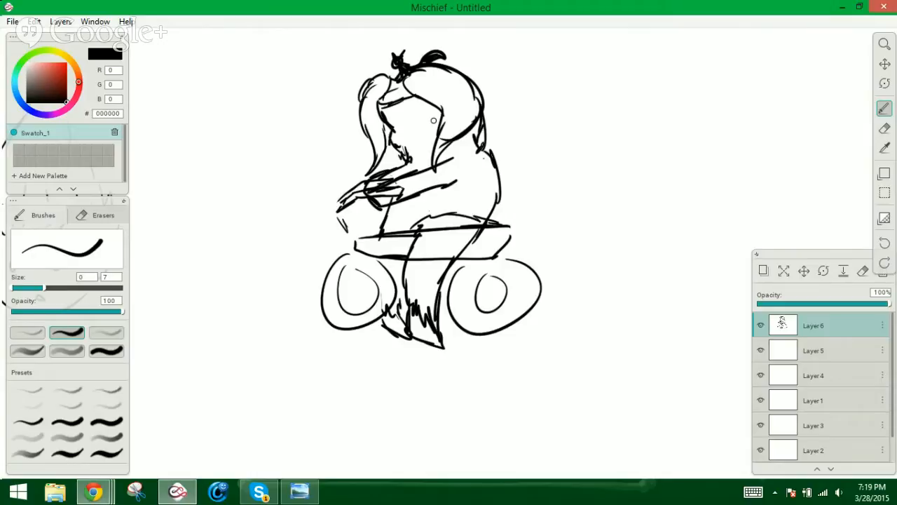
mouse_move(405, 120)
left_mouse_down()
mouse_move(424, 113)
mouse_move(404, 118)
left_mouse_up()
mouse_move(397, 149)
left_mouse_down()
mouse_move(417, 131)
mouse_move(403, 159)
left_mouse_up()
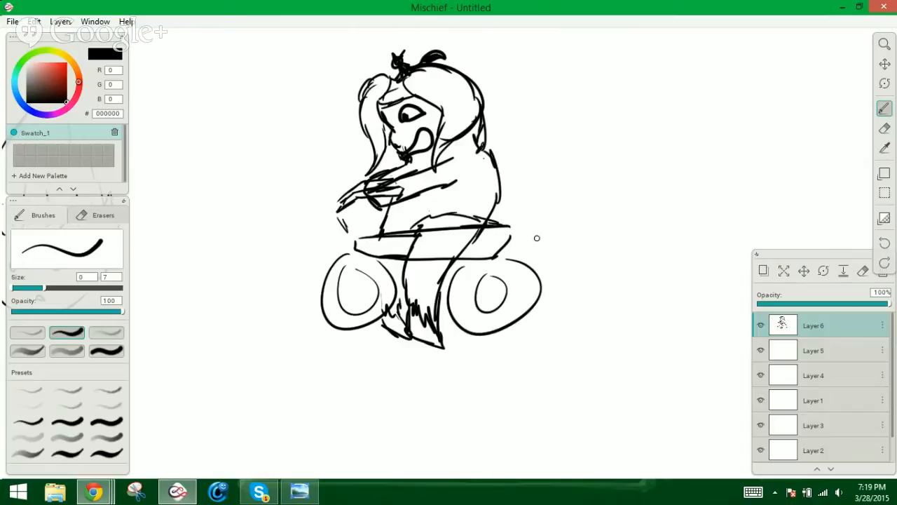
Draw a long curving double-line tail behind the rider, ending in a leaf-shaped tuft
mouse_move(493, 216)
left_mouse_down()
mouse_move(512, 222)
mouse_move(568, 188)
left_mouse_up()
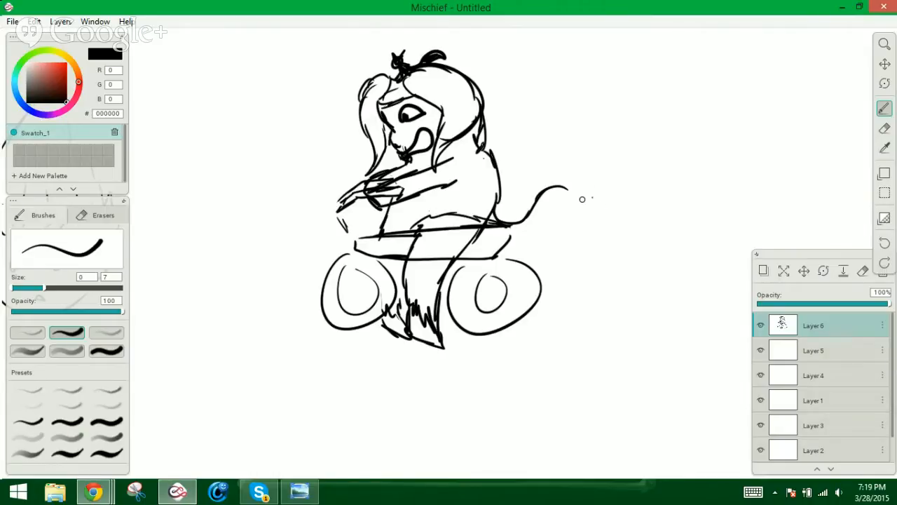
mouse_move(571, 188)
left_mouse_down()
mouse_move(597, 208)
mouse_move(597, 229)
mouse_move(594, 221)
mouse_move(584, 226)
mouse_move(565, 190)
mouse_move(490, 228)
left_mouse_up()
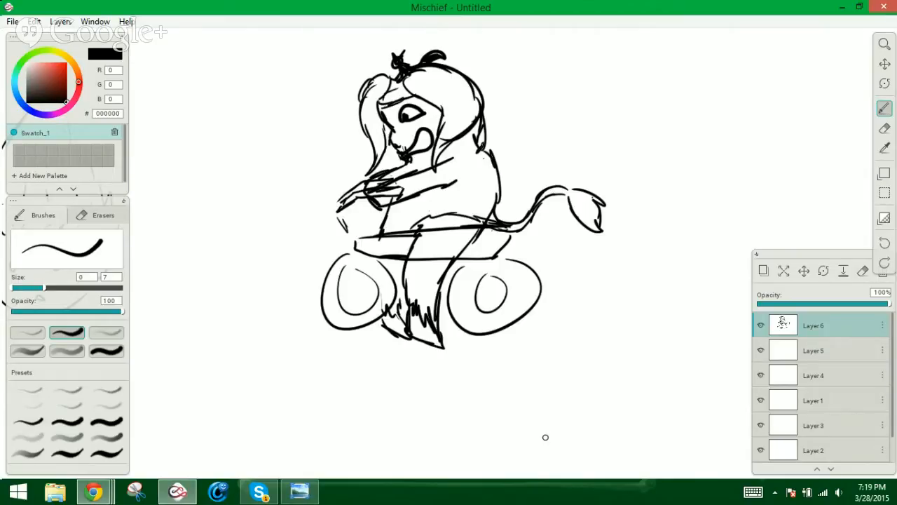
Sketch a small black child figure clinging to the rider's back, with a raised arm, legs and scribbled curly hair
mouse_move(491, 110)
left_mouse_down()
mouse_move(477, 149)
mouse_move(504, 180)
mouse_move(499, 209)
left_mouse_up()
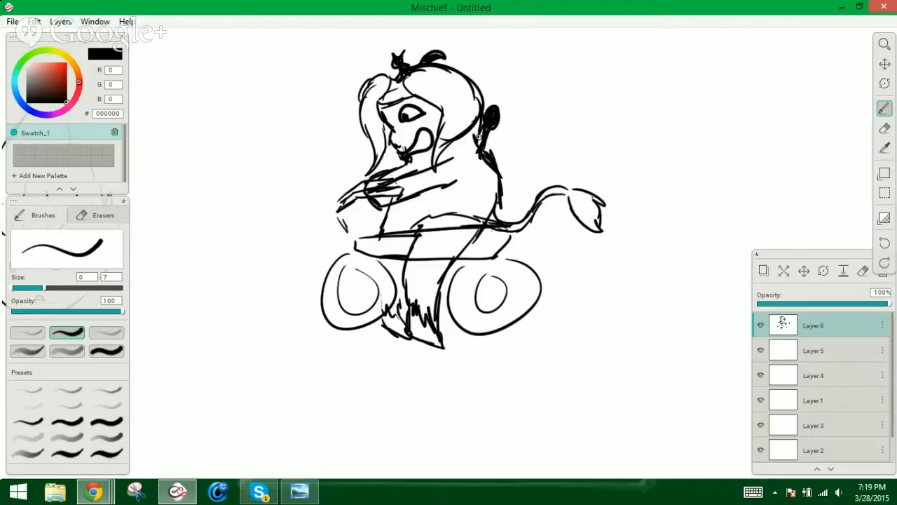
mouse_move(481, 137)
left_mouse_down()
mouse_move(482, 170)
mouse_move(476, 161)
mouse_move(498, 191)
left_mouse_up()
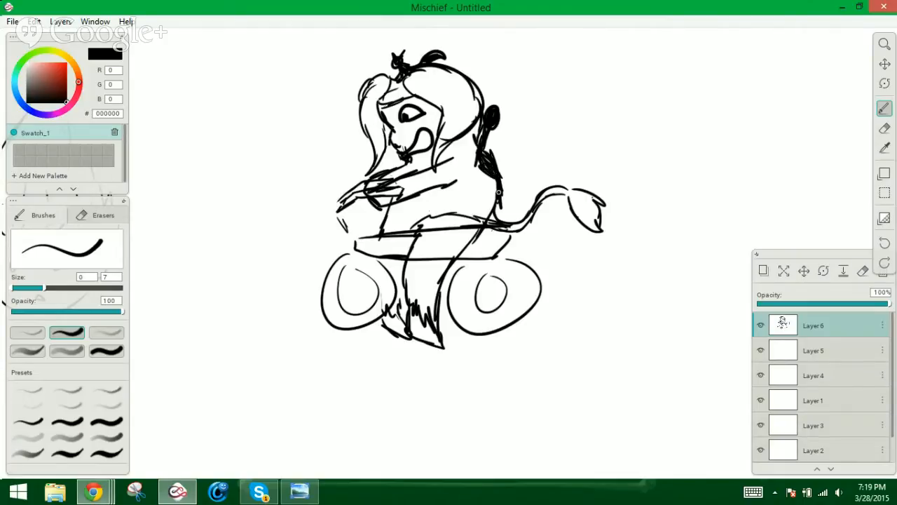
mouse_move(478, 139)
left_mouse_down()
mouse_move(466, 176)
mouse_move(457, 174)
mouse_move(497, 145)
mouse_move(485, 141)
mouse_move(509, 119)
left_mouse_up()
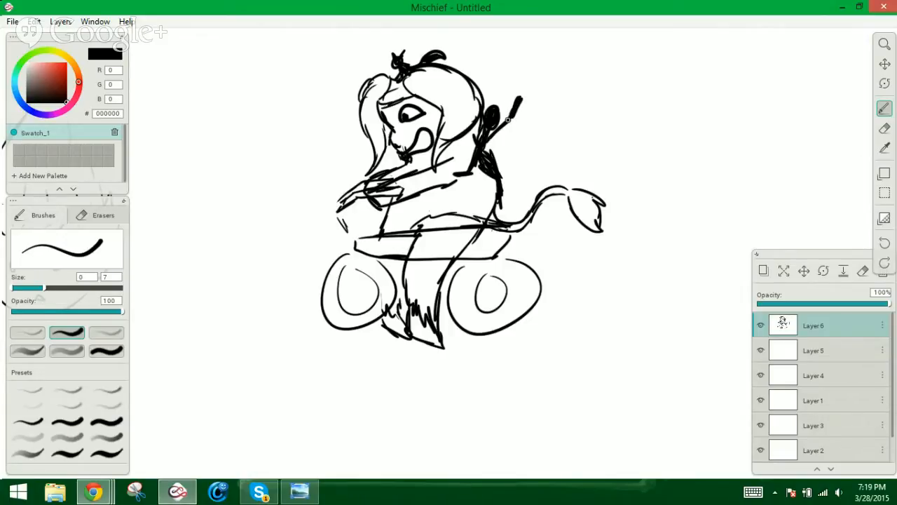
mouse_move(492, 162)
left_mouse_down()
mouse_move(519, 206)
mouse_move(508, 199)
left_mouse_up()
mouse_move(492, 106)
left_mouse_down()
mouse_move(481, 136)
mouse_move(485, 120)
mouse_move(477, 129)
mouse_move(496, 117)
mouse_move(483, 109)
mouse_move(468, 137)
mouse_move(476, 133)
left_mouse_up()
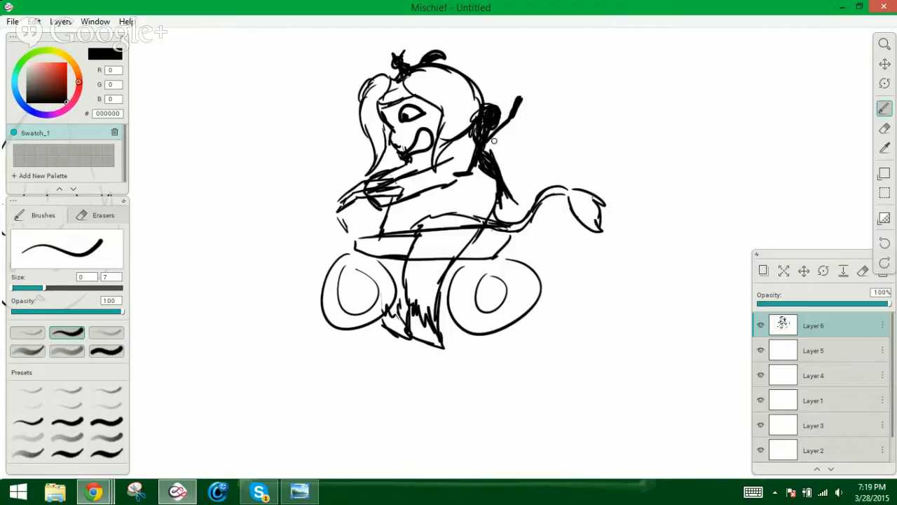
mouse_move(476, 115)
left_mouse_down()
mouse_move(488, 136)
mouse_move(477, 131)
mouse_move(480, 140)
mouse_move(474, 122)
mouse_move(472, 147)
left_mouse_up()
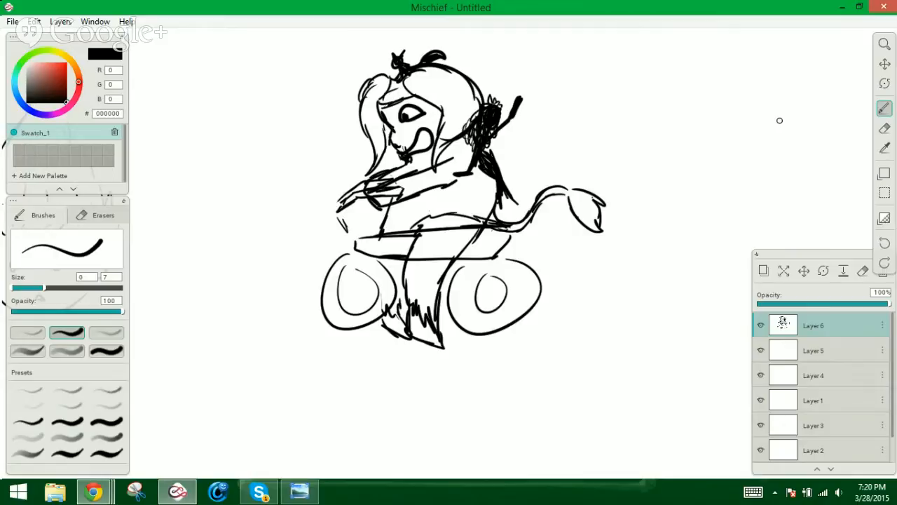
Switch to Skype, read the unread group conversation and return to the Mischief drawing
left_click(260, 492)
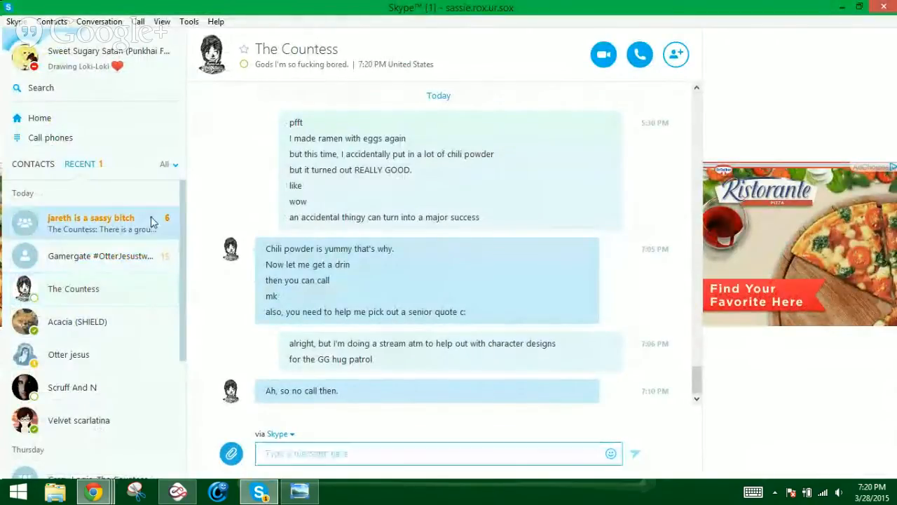
left_click(152, 217)
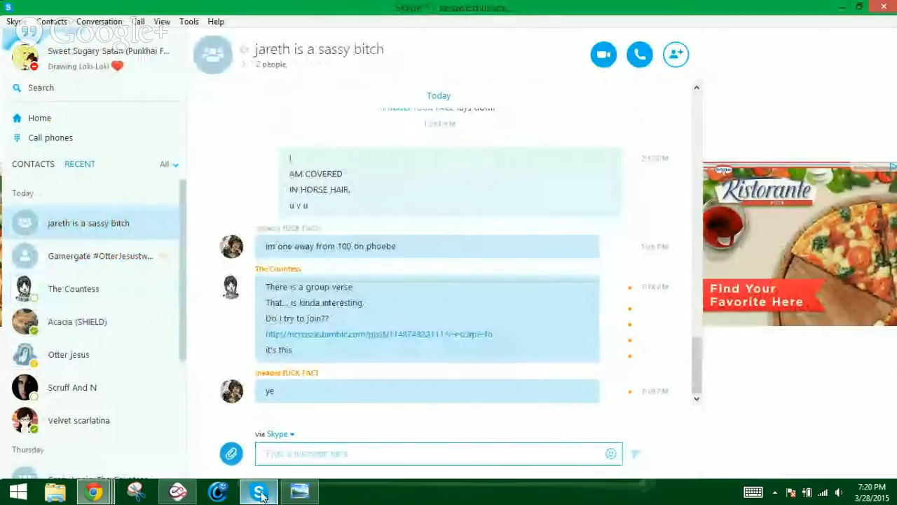
left_click(260, 492)
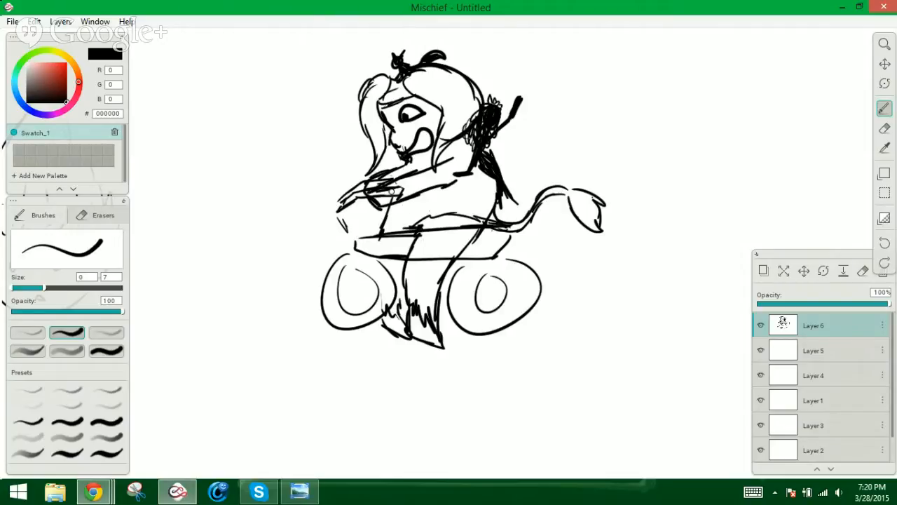
Scribble a second small dark figure in front of the rider's torso, with a leg hanging over the front wheel
mouse_move(402, 173)
left_mouse_down()
mouse_move(413, 170)
mouse_move(401, 171)
left_mouse_up()
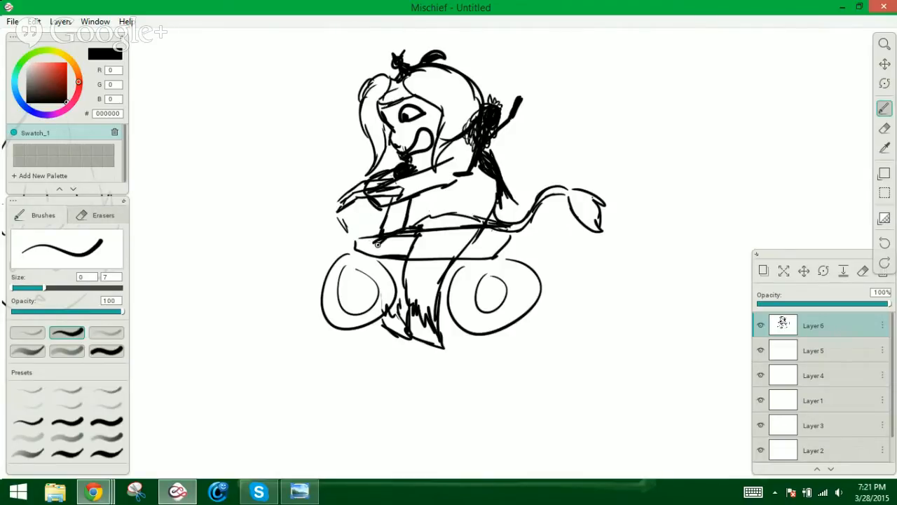
mouse_move(374, 242)
left_mouse_down()
mouse_move(369, 288)
mouse_move(377, 233)
mouse_move(361, 252)
mouse_move(396, 203)
mouse_move(391, 225)
mouse_move(399, 230)
mouse_move(414, 198)
mouse_move(419, 241)
mouse_move(382, 210)
mouse_move(374, 234)
left_mouse_up()
mouse_move(410, 173)
left_mouse_down()
mouse_move(418, 163)
mouse_move(395, 166)
left_mouse_up()
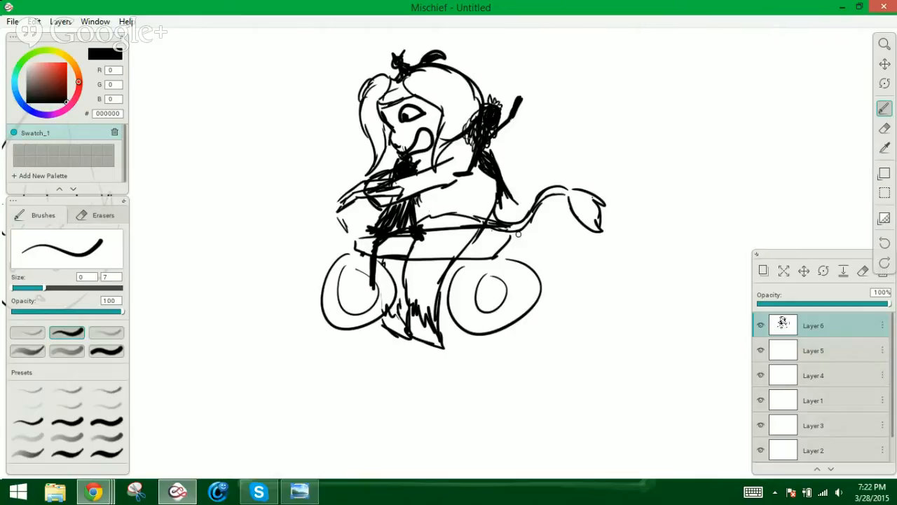
Outline a wavy trail rising behind the bike around the tail and fill it with zigzag hatching
mouse_move(518, 235)
left_mouse_down()
mouse_move(547, 207)
mouse_move(550, 146)
mouse_move(580, 121)
mouse_move(610, 119)
mouse_move(593, 179)
left_mouse_up()
left_click_drag(560, 223, 512, 244)
mouse_move(588, 100)
left_mouse_down()
mouse_move(640, 80)
mouse_move(635, 86)
left_mouse_up()
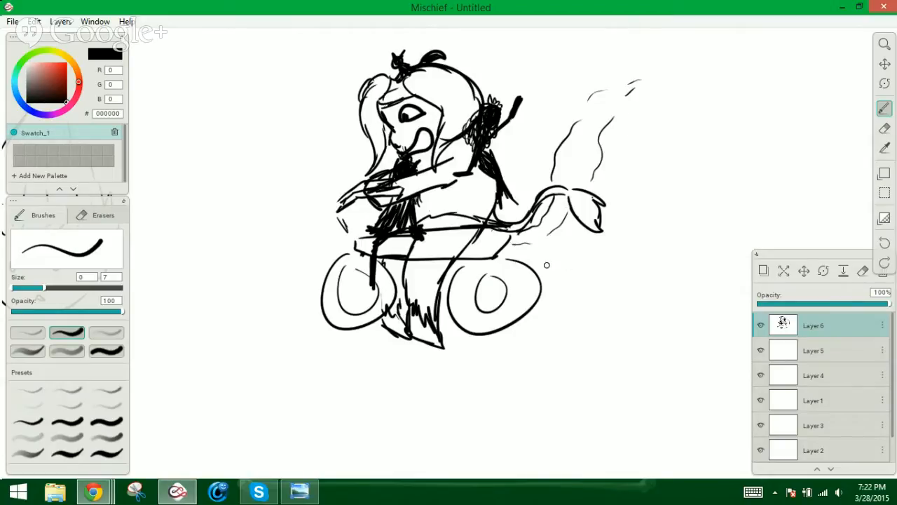
mouse_move(521, 233)
left_mouse_down()
mouse_move(508, 238)
mouse_move(550, 232)
mouse_move(600, 109)
mouse_move(626, 98)
left_mouse_up()
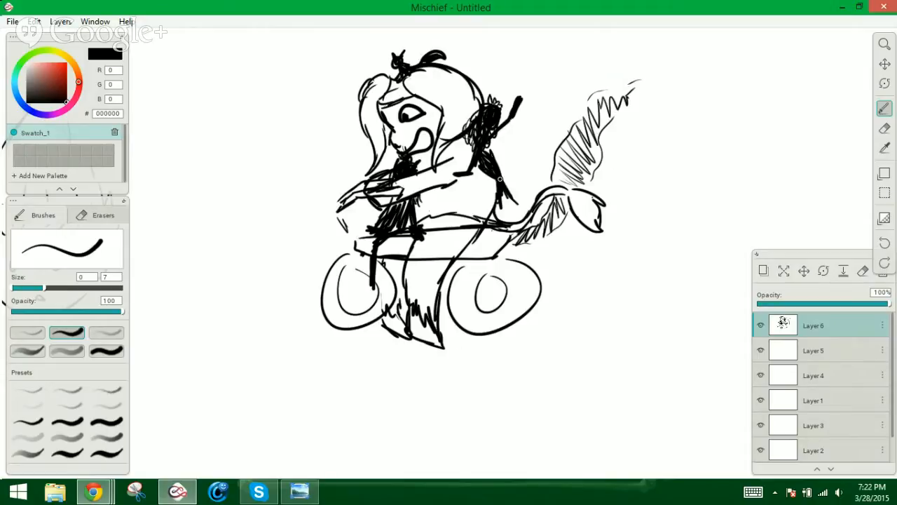
Handwrite "Mom r we there yet?" beside the child on the rider's back and "No. Shut up." in front of the rider's face
left_click_drag(501, 80, 563, 66)
left_click_drag(578, 59, 589, 59)
left_click_drag(546, 86, 559, 87)
mouse_move(559, 82)
left_mouse_down()
mouse_move(582, 76)
mouse_move(555, 105)
mouse_move(578, 96)
left_mouse_up()
mouse_move(315, 137)
left_mouse_down()
mouse_move(316, 168)
mouse_move(308, 151)
mouse_move(315, 162)
mouse_move(355, 127)
left_mouse_up()
left_click(337, 124)
left_click(358, 128)
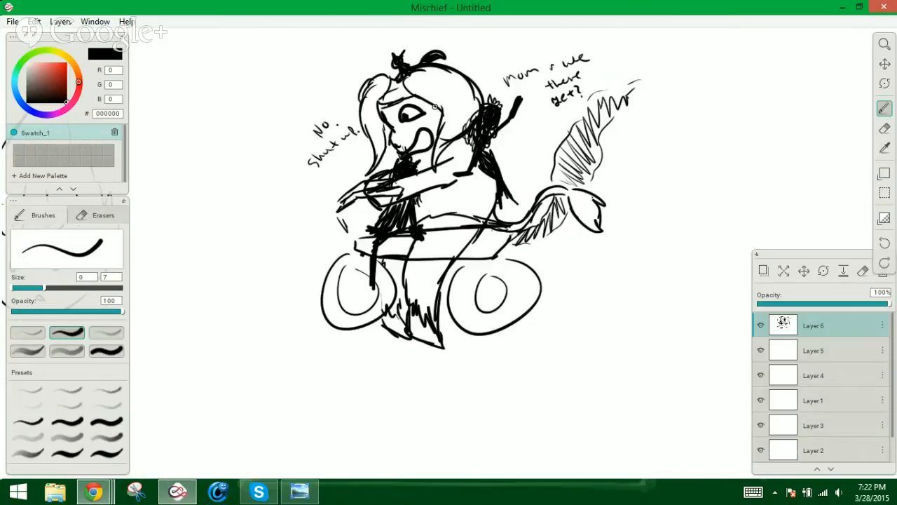
Add thin strand lines to the rider's fringe and pigtails
mouse_move(382, 100)
left_mouse_down()
mouse_move(397, 70)
mouse_move(384, 84)
left_mouse_up()
left_click_drag(388, 90, 431, 103)
left_click_drag(376, 89, 368, 104)
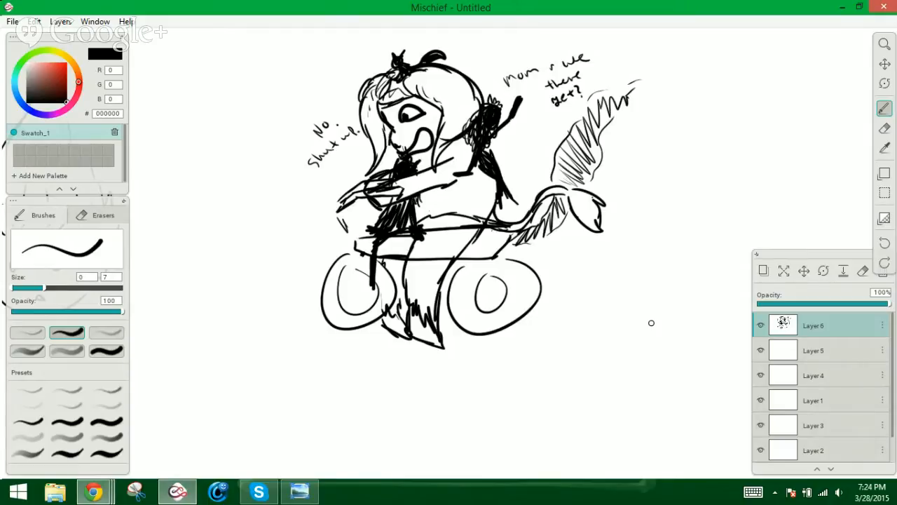
On a blank area of the canvas, sketch an anime face's jawline and one sparkling eye, and handwrite "Animu Dryad" beside it
left_click(884, 63)
mouse_move(841, 90)
left_mouse_down()
mouse_move(711, 124)
mouse_move(464, 136)
left_mouse_up()
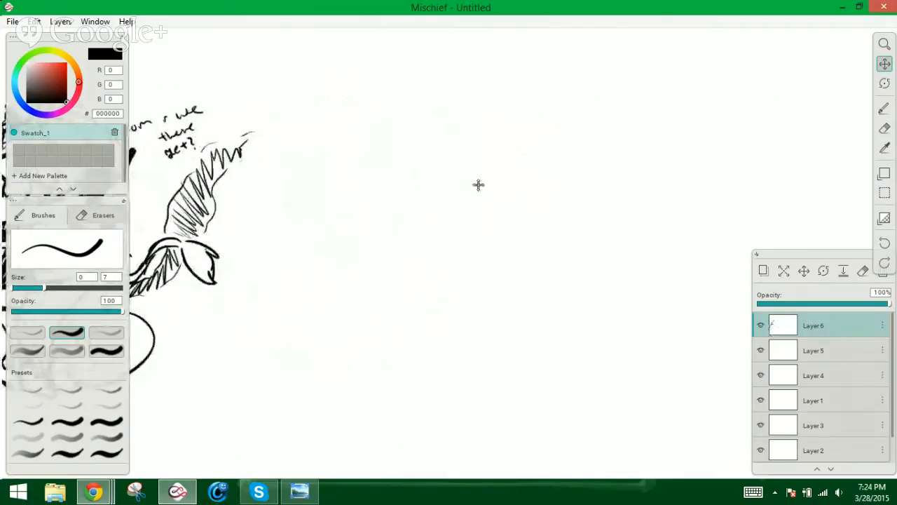
left_click_drag(479, 184, 352, 207)
left_click(884, 107)
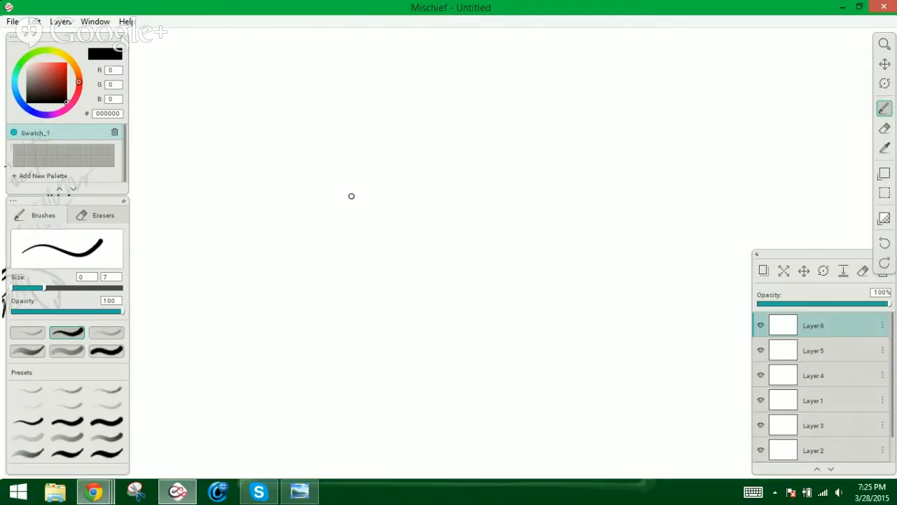
mouse_move(347, 185)
left_mouse_down()
mouse_move(373, 244)
mouse_move(406, 269)
mouse_move(427, 262)
left_mouse_up()
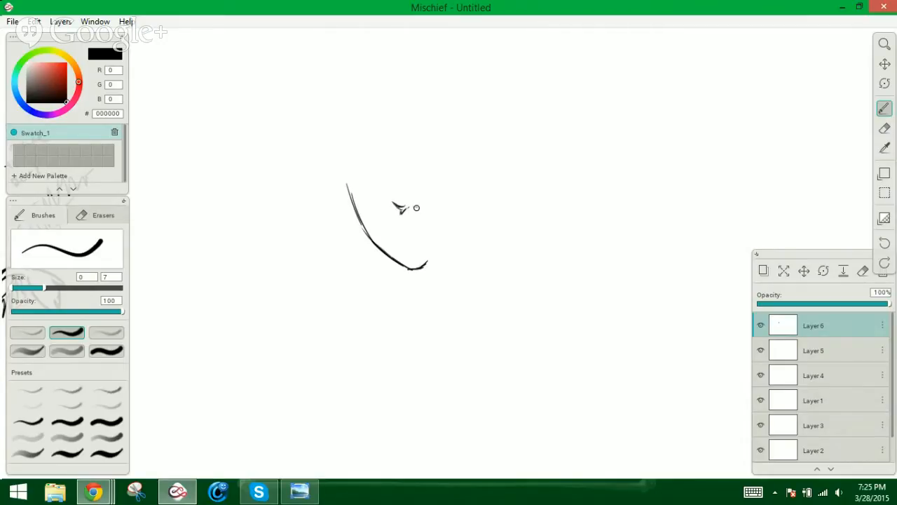
mouse_move(413, 203)
left_mouse_down()
mouse_move(430, 208)
mouse_move(429, 220)
mouse_move(418, 208)
mouse_move(428, 229)
mouse_move(425, 214)
mouse_move(416, 223)
mouse_move(422, 218)
left_mouse_up()
mouse_move(192, 222)
left_mouse_down()
mouse_move(216, 236)
mouse_move(207, 229)
mouse_move(253, 208)
left_mouse_up()
mouse_move(241, 243)
left_mouse_down()
mouse_move(232, 253)
mouse_move(274, 226)
left_mouse_up()
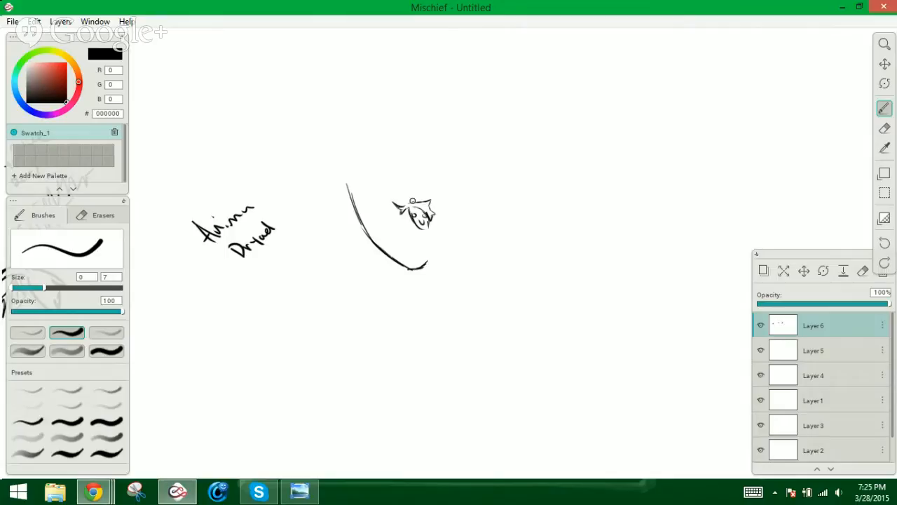
Draw the face's second eye, hatched blush marks on both cheeks and a small filled-in open mouth
mouse_move(380, 202)
left_mouse_down()
mouse_move(380, 218)
mouse_move(352, 211)
mouse_move(357, 226)
mouse_move(365, 209)
mouse_move(378, 233)
mouse_move(380, 219)
mouse_move(372, 225)
left_mouse_up()
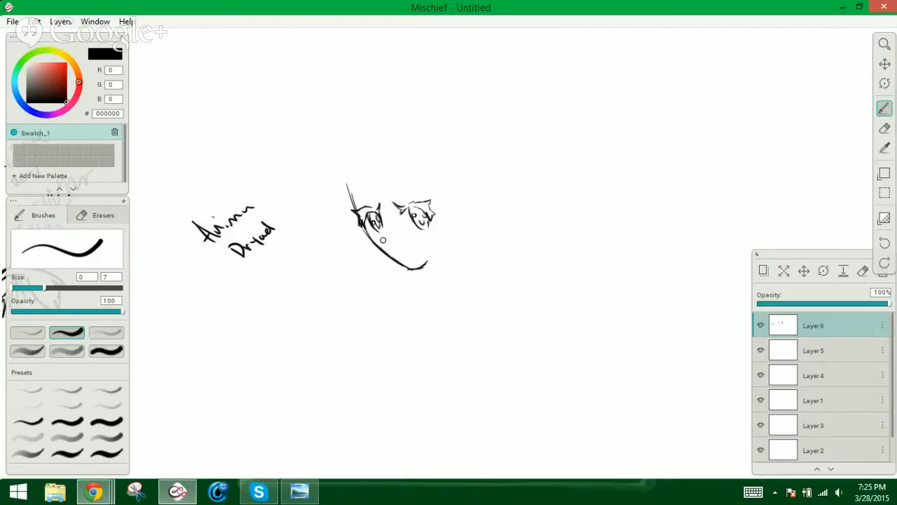
left_click_drag(373, 246, 434, 234)
left_click_drag(402, 257, 413, 259)
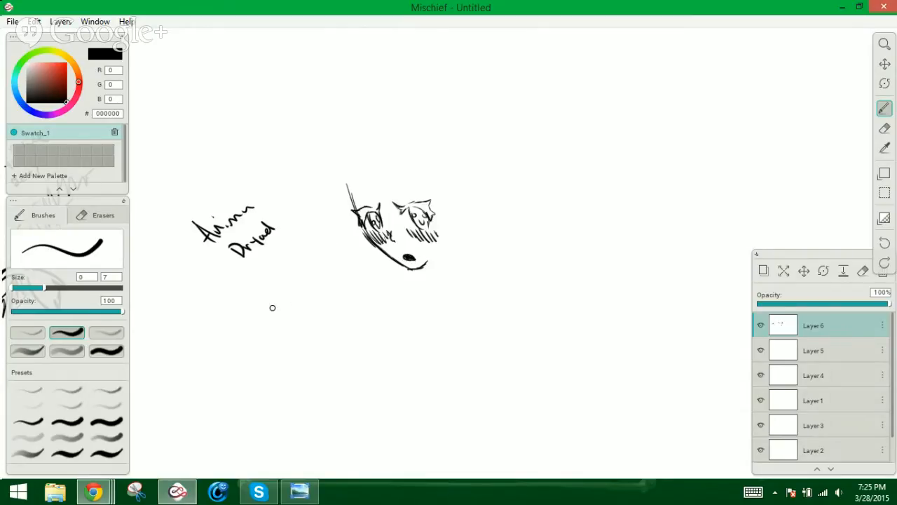
Draw a round speech bubble pointing to the mouth and handwrite "M-minotaur-senpai..." inside it
mouse_move(363, 261)
left_mouse_down()
mouse_move(343, 277)
mouse_move(354, 279)
mouse_move(255, 289)
mouse_move(346, 276)
left_mouse_up()
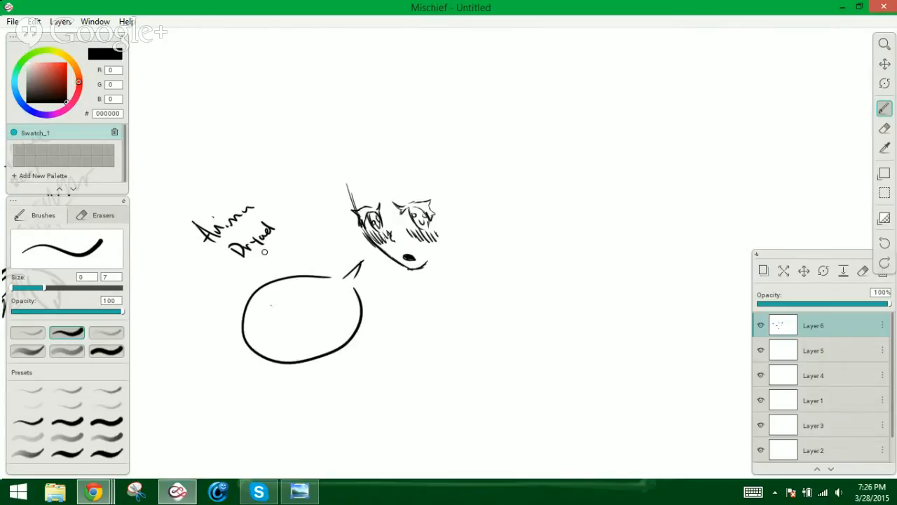
left_click_drag(247, 320, 346, 296)
mouse_move(270, 332)
left_mouse_down()
mouse_move(274, 339)
mouse_move(336, 321)
left_mouse_up()
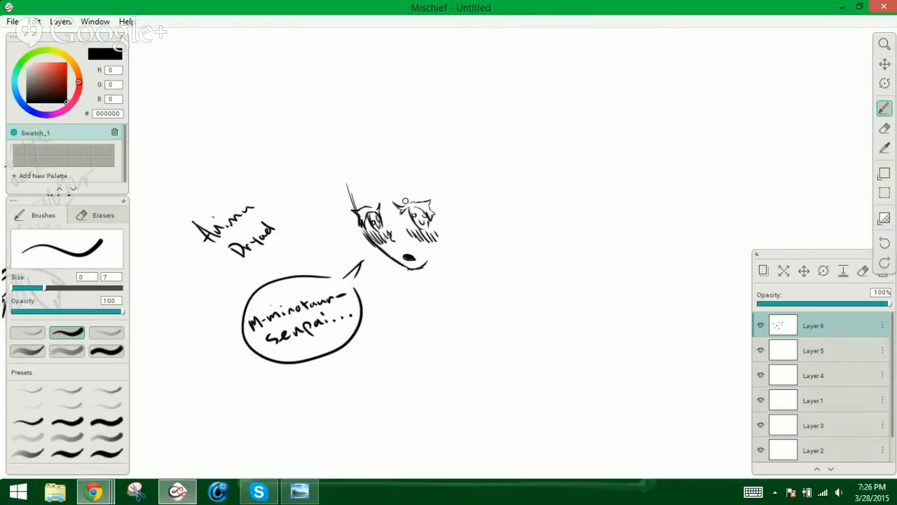
Draw a curled lock and hairline on the forehead, close the jaw with a pointed ear, and add short neck strokes
left_click_drag(401, 206, 418, 195)
mouse_move(402, 190)
left_mouse_down()
mouse_move(370, 200)
mouse_move(370, 192)
mouse_move(349, 218)
mouse_move(387, 198)
mouse_move(378, 179)
mouse_move(384, 211)
mouse_move(401, 198)
mouse_move(385, 179)
mouse_move(387, 203)
mouse_move(386, 184)
mouse_move(396, 178)
mouse_move(383, 172)
mouse_move(387, 184)
mouse_move(431, 189)
mouse_move(439, 216)
mouse_move(449, 188)
mouse_move(452, 206)
mouse_move(430, 252)
mouse_move(448, 219)
left_mouse_up()
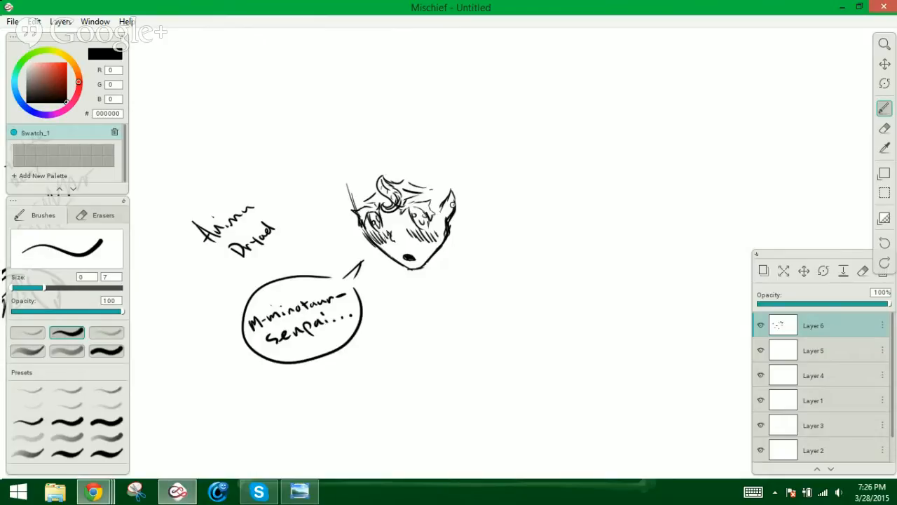
mouse_move(452, 216)
left_mouse_down()
mouse_move(457, 244)
mouse_move(464, 243)
left_mouse_up()
left_click_drag(423, 269, 427, 283)
Draw coiled, textured locks of hair piled on top of the dryad's head
mouse_move(387, 176)
left_mouse_down()
mouse_move(407, 184)
mouse_move(407, 147)
mouse_move(399, 146)
mouse_move(389, 169)
mouse_move(402, 179)
mouse_move(408, 150)
mouse_move(397, 161)
mouse_move(412, 141)
mouse_move(396, 169)
mouse_move(411, 175)
mouse_move(412, 165)
mouse_move(405, 148)
mouse_move(386, 166)
mouse_move(404, 145)
mouse_move(389, 144)
mouse_move(386, 157)
mouse_move(401, 158)
mouse_move(382, 148)
mouse_move(376, 168)
mouse_move(389, 148)
mouse_move(386, 178)
mouse_move(432, 149)
mouse_move(420, 153)
mouse_move(421, 182)
left_mouse_up()
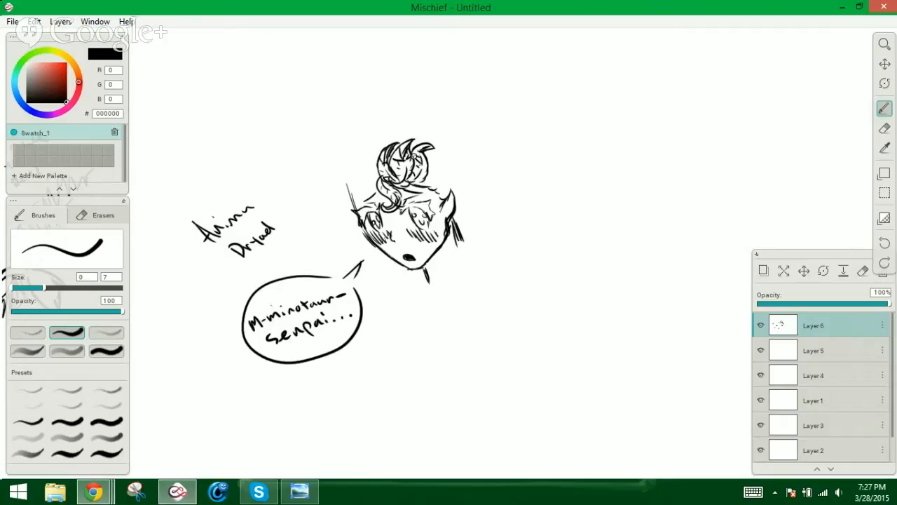
mouse_move(413, 150)
left_mouse_down()
mouse_move(426, 144)
mouse_move(413, 180)
left_mouse_up()
mouse_move(428, 165)
left_mouse_down()
mouse_move(426, 187)
mouse_move(436, 178)
left_mouse_up()
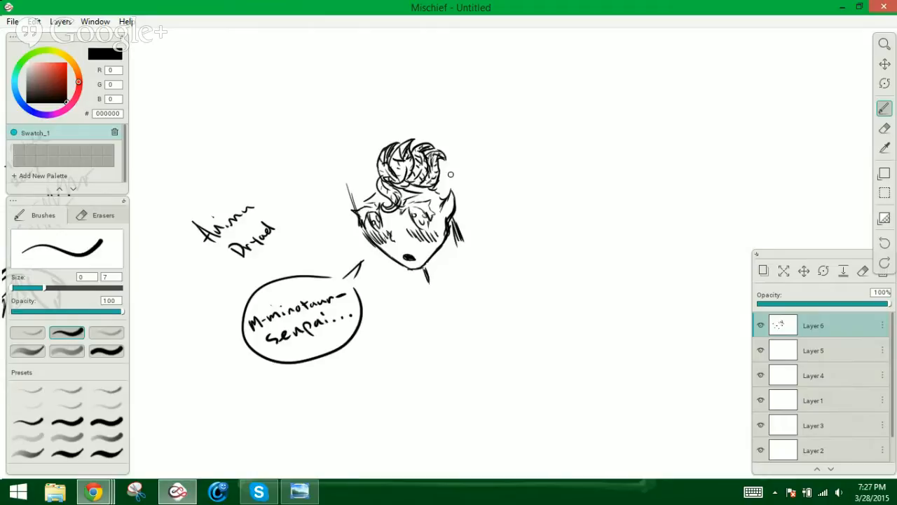
left_click_drag(436, 192, 440, 185)
left_click_drag(440, 191, 436, 180)
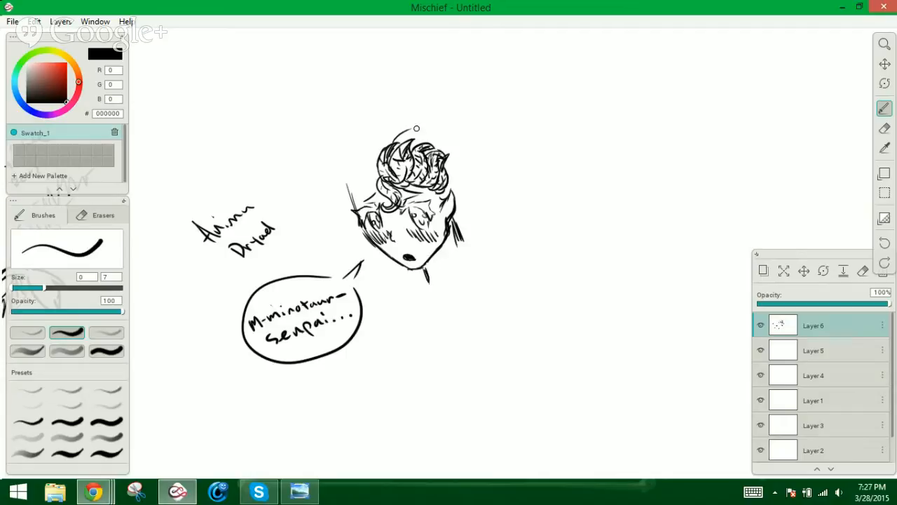
Wrap an outer layer of textured locks over the crown and down behind the ear
mouse_move(397, 140)
left_mouse_down()
mouse_move(431, 125)
mouse_move(441, 133)
mouse_move(420, 142)
mouse_move(452, 156)
mouse_move(455, 170)
mouse_move(442, 162)
mouse_move(438, 194)
mouse_move(452, 184)
mouse_move(437, 201)
mouse_move(457, 175)
mouse_move(462, 202)
mouse_move(449, 170)
mouse_move(451, 182)
mouse_move(462, 158)
mouse_move(464, 171)
mouse_move(458, 177)
mouse_move(457, 162)
left_mouse_up()
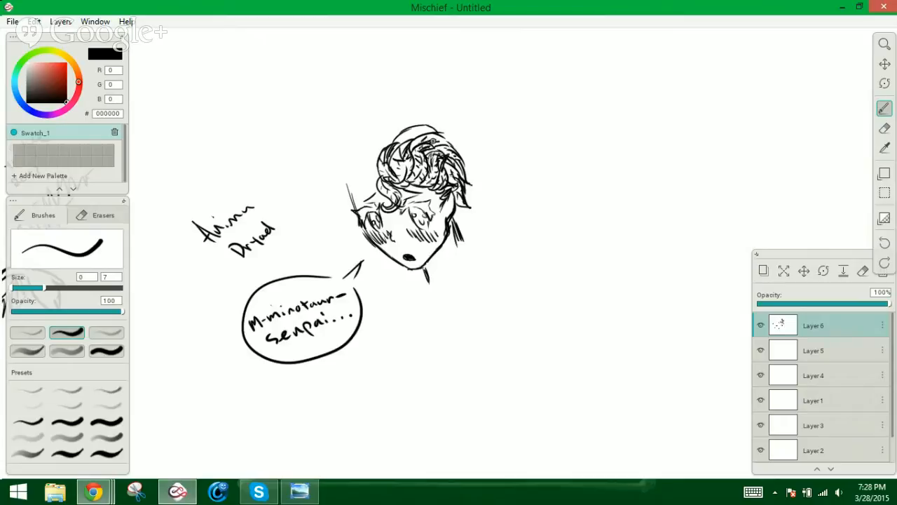
left_click_drag(405, 137, 425, 131)
left_click_drag(460, 205, 465, 223)
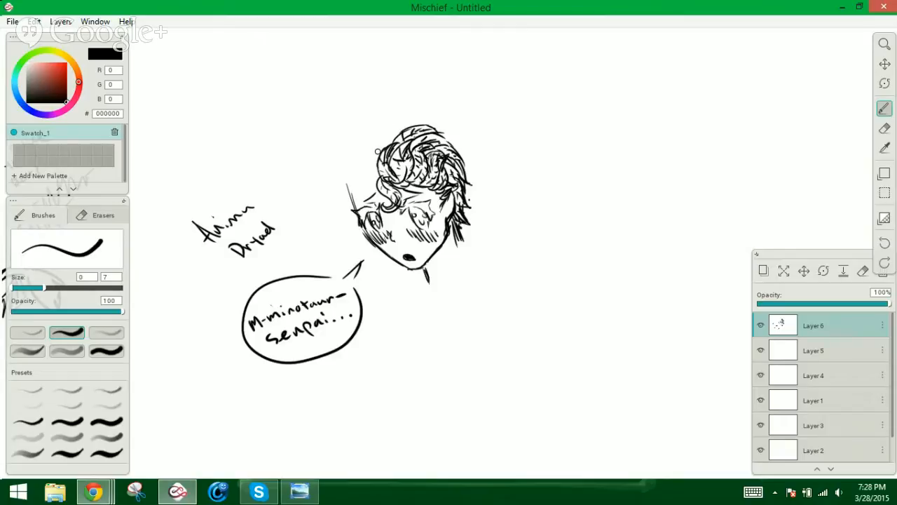
Draw coiled, textured locks over the front of the crown and down the temple opposite the ear
mouse_move(378, 175)
left_mouse_down()
mouse_move(362, 203)
mouse_move(377, 207)
mouse_move(369, 197)
mouse_move(360, 203)
mouse_move(373, 197)
mouse_move(366, 191)
left_mouse_up()
left_click_drag(372, 185, 366, 206)
left_click_drag(374, 180, 367, 148)
left_click_drag(367, 148, 373, 172)
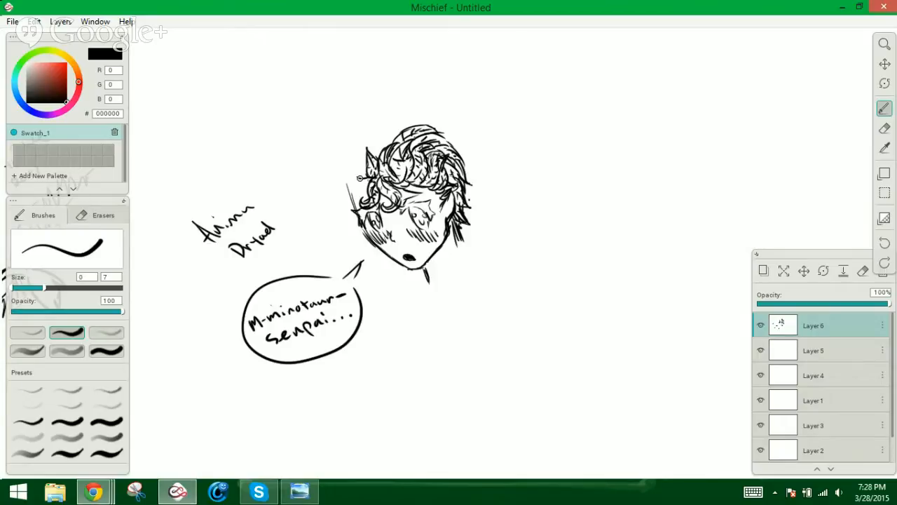
mouse_move(360, 178)
left_mouse_down()
mouse_move(349, 159)
mouse_move(370, 177)
mouse_move(362, 180)
mouse_move(371, 130)
mouse_move(417, 121)
left_mouse_up()
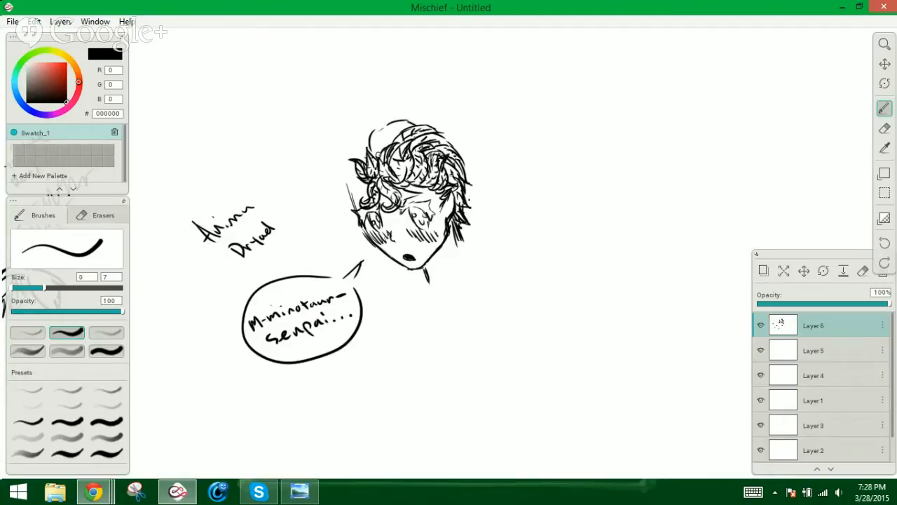
mouse_move(379, 151)
left_mouse_down()
mouse_move(406, 126)
mouse_move(382, 135)
mouse_move(393, 122)
mouse_move(391, 133)
mouse_move(401, 123)
mouse_move(356, 148)
mouse_move(357, 160)
mouse_move(361, 138)
left_mouse_up()
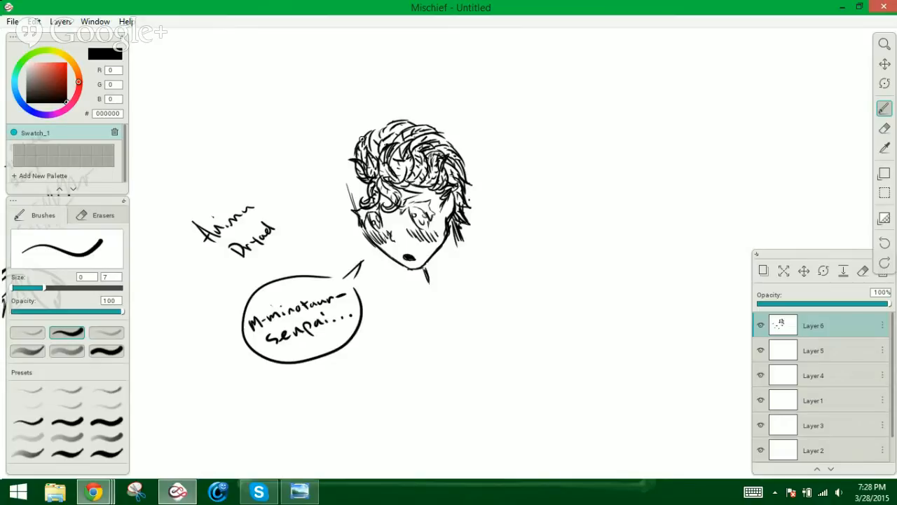
mouse_move(357, 183)
left_mouse_down()
mouse_move(330, 163)
mouse_move(352, 170)
mouse_move(346, 180)
mouse_move(346, 146)
mouse_move(360, 139)
mouse_move(351, 159)
mouse_move(385, 127)
mouse_move(374, 151)
left_mouse_up()
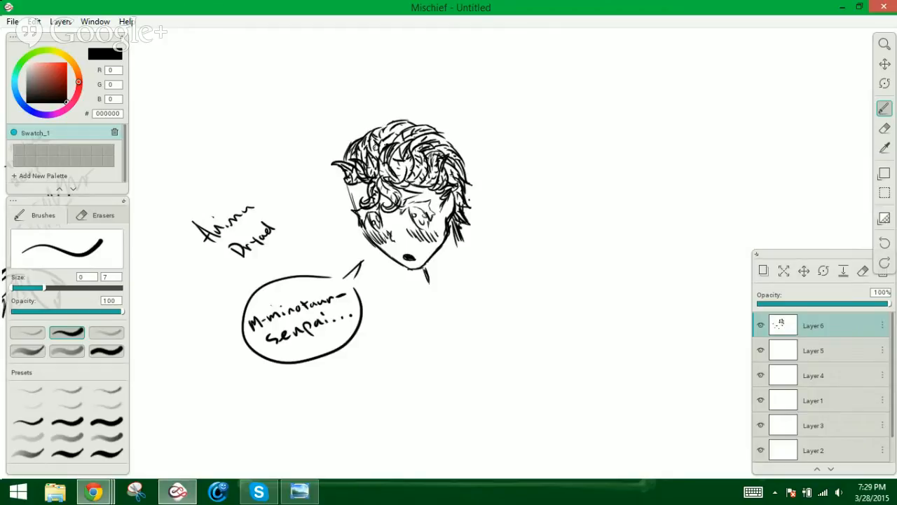
Run textured strands down the far cheek to the chin and add pointed strands behind the ear
mouse_move(339, 162)
left_mouse_down()
mouse_move(335, 203)
mouse_move(340, 186)
mouse_move(338, 196)
mouse_move(350, 198)
mouse_move(338, 203)
mouse_move(341, 196)
mouse_move(375, 245)
left_mouse_up()
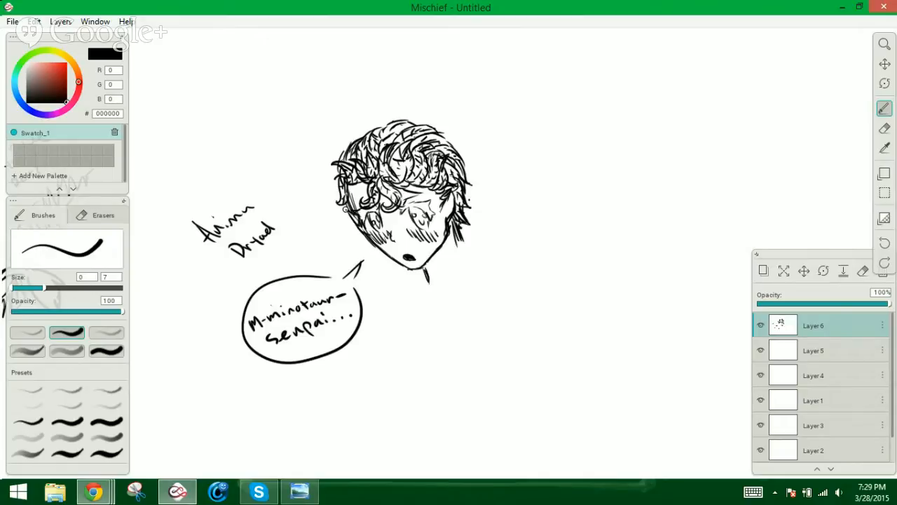
mouse_move(340, 202)
left_mouse_down()
mouse_move(366, 248)
mouse_move(355, 235)
mouse_move(384, 260)
left_mouse_up()
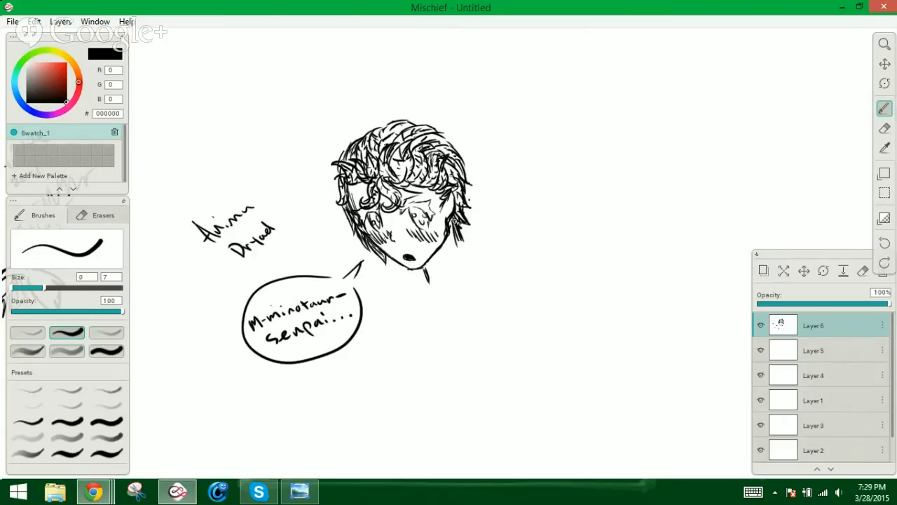
left_click_drag(454, 220, 463, 240)
mouse_move(458, 188)
left_mouse_down()
mouse_move(478, 224)
mouse_move(470, 225)
mouse_move(476, 250)
mouse_move(459, 252)
left_mouse_up()
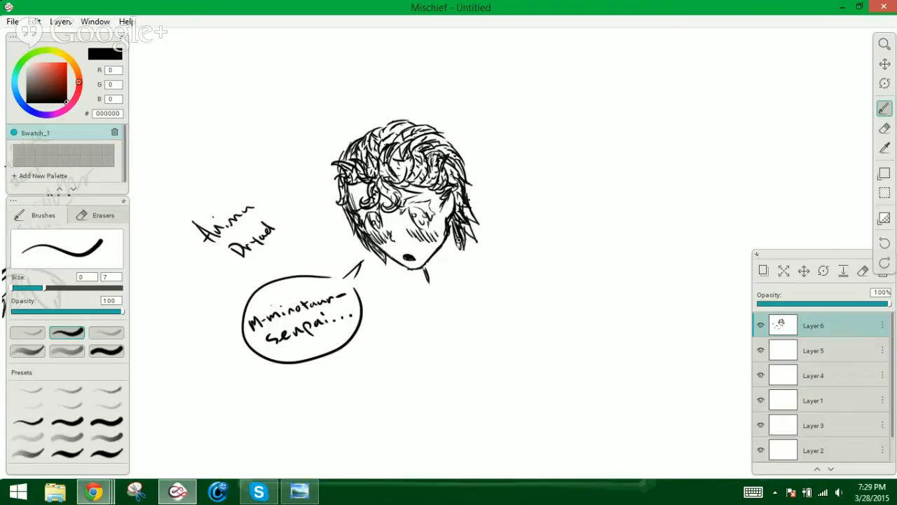
left_click_drag(463, 219, 472, 235)
mouse_move(388, 258)
left_mouse_down()
mouse_move(421, 277)
mouse_move(401, 270)
left_mouse_up()
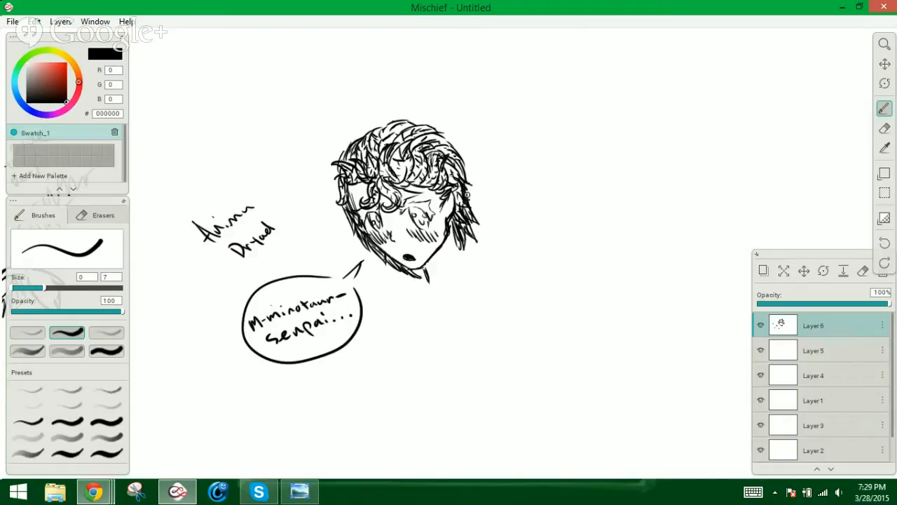
Thicken the hair behind the ear and extend one long narrow lock down past chin level
left_click_drag(466, 184, 474, 248)
left_click_drag(469, 199, 478, 256)
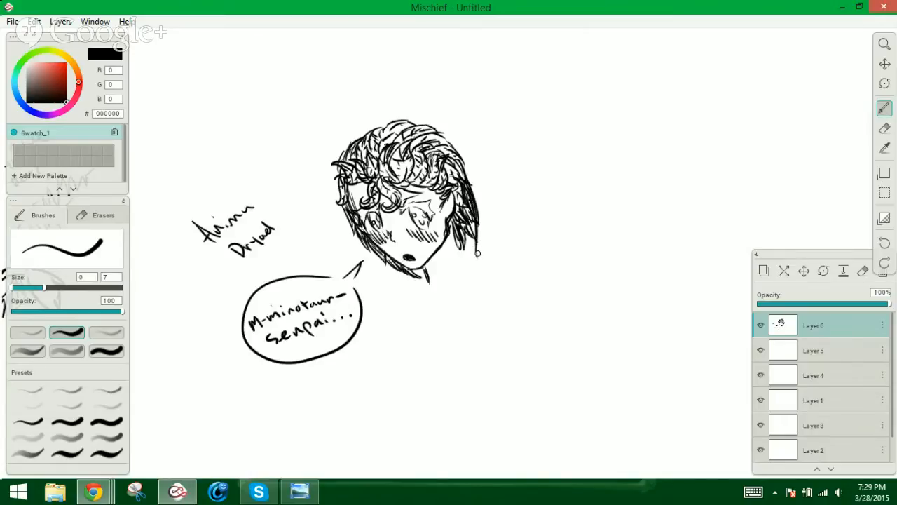
mouse_move(467, 186)
left_mouse_down()
mouse_move(482, 221)
mouse_move(473, 281)
mouse_move(471, 260)
mouse_move(479, 288)
left_mouse_up()
left_click_drag(480, 242, 481, 288)
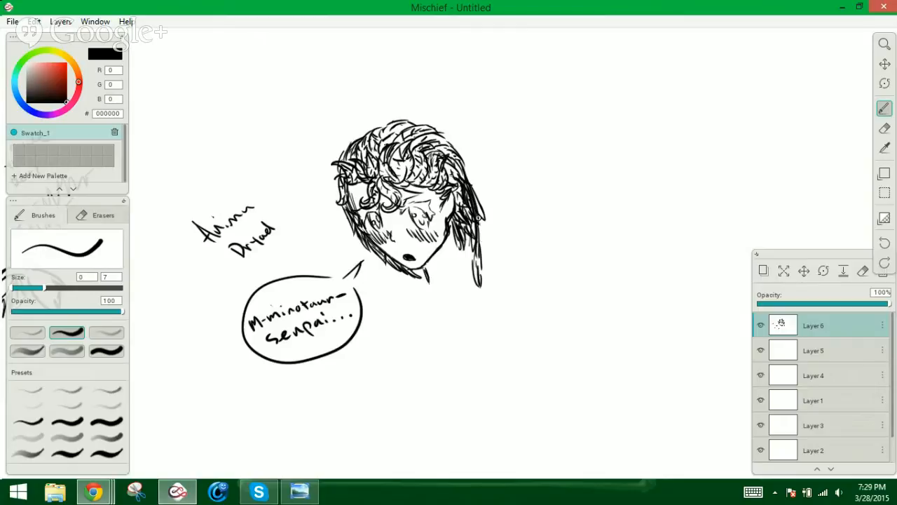
Draw three petalled flowers in the hair: one on the long lock behind the ear and two on the opposite side
mouse_move(496, 226)
left_mouse_down()
mouse_move(480, 225)
mouse_move(491, 248)
left_mouse_up()
mouse_move(478, 225)
left_mouse_down()
mouse_move(485, 241)
mouse_move(493, 223)
mouse_move(499, 230)
mouse_move(491, 255)
mouse_move(502, 234)
left_mouse_up()
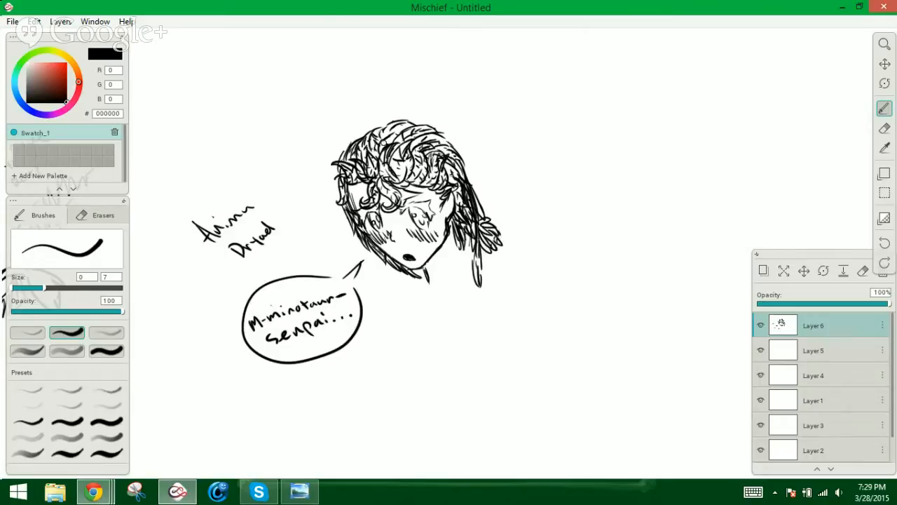
mouse_move(344, 149)
left_mouse_down()
mouse_move(339, 127)
mouse_move(345, 144)
mouse_move(354, 123)
mouse_move(362, 124)
left_mouse_up()
mouse_move(363, 124)
left_mouse_down()
mouse_move(359, 141)
mouse_move(346, 124)
mouse_move(362, 119)
mouse_move(339, 126)
mouse_move(335, 137)
mouse_move(346, 147)
mouse_move(333, 146)
mouse_move(368, 126)
left_mouse_up()
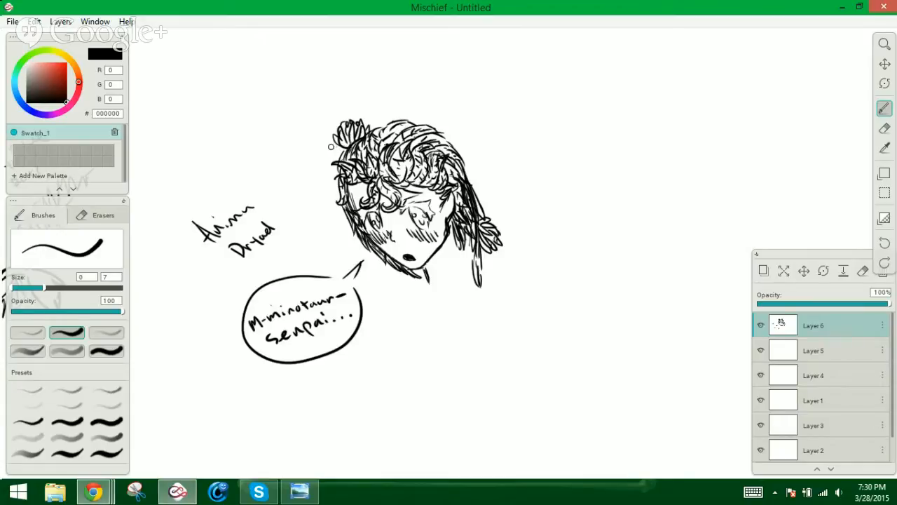
left_click_drag(339, 180, 323, 171)
mouse_move(323, 173)
left_mouse_down()
mouse_move(338, 181)
mouse_move(325, 192)
mouse_move(334, 212)
mouse_move(323, 172)
mouse_move(319, 196)
left_mouse_up()
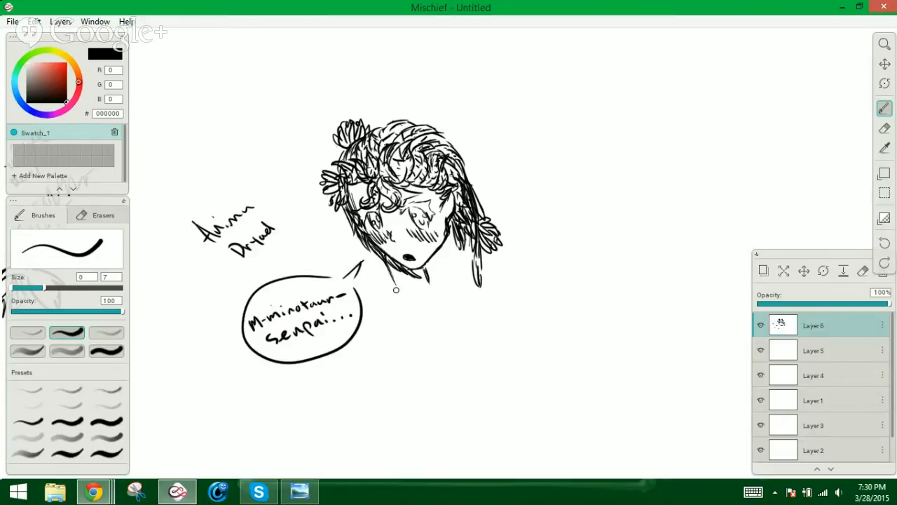
Draw long hanging strands with small loop-shaped leaves down both sides of the neck
mouse_move(394, 278)
left_mouse_down()
mouse_move(385, 284)
mouse_move(394, 286)
mouse_move(403, 317)
left_mouse_up()
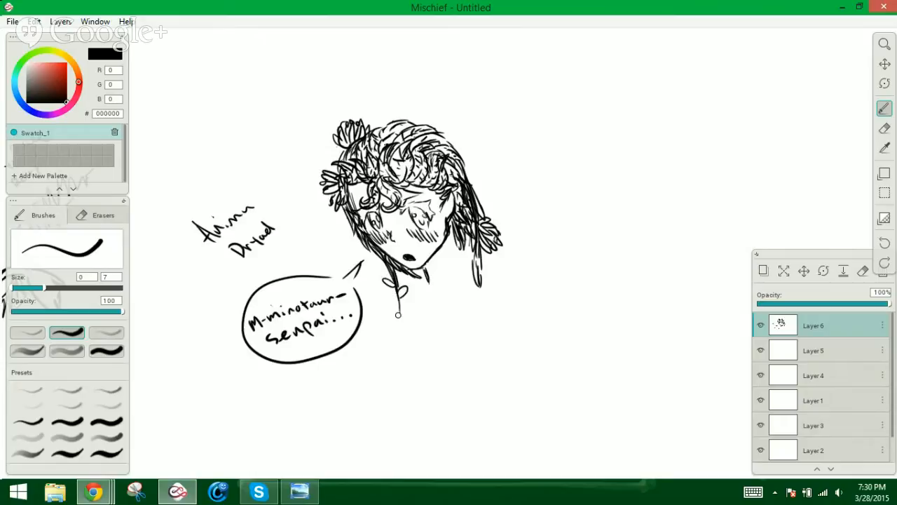
left_click_drag(474, 251, 481, 309)
left_click_drag(475, 274, 479, 304)
mouse_move(470, 261)
left_mouse_down()
mouse_move(465, 277)
mouse_move(483, 317)
mouse_move(479, 303)
left_mouse_up()
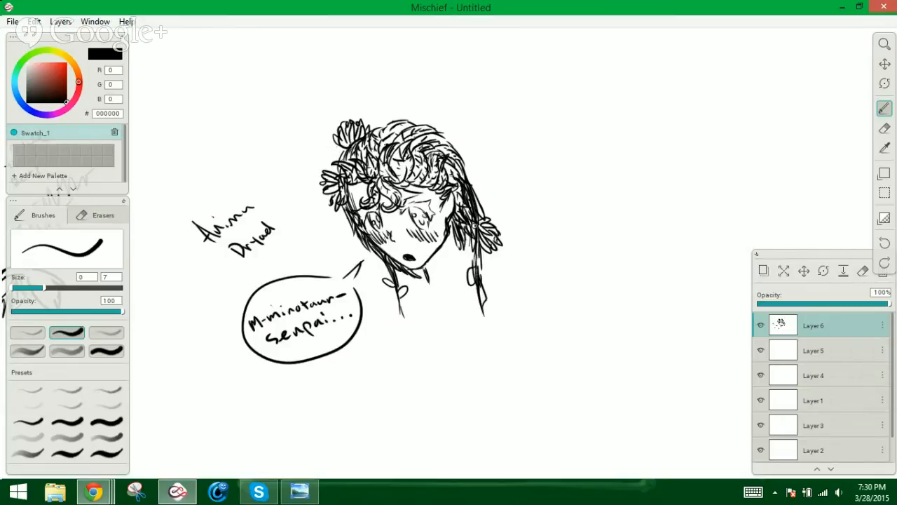
left_click_drag(475, 222, 485, 288)
left_click_drag(483, 245, 491, 296)
left_click_drag(481, 250, 496, 325)
left_click_drag(488, 278, 495, 318)
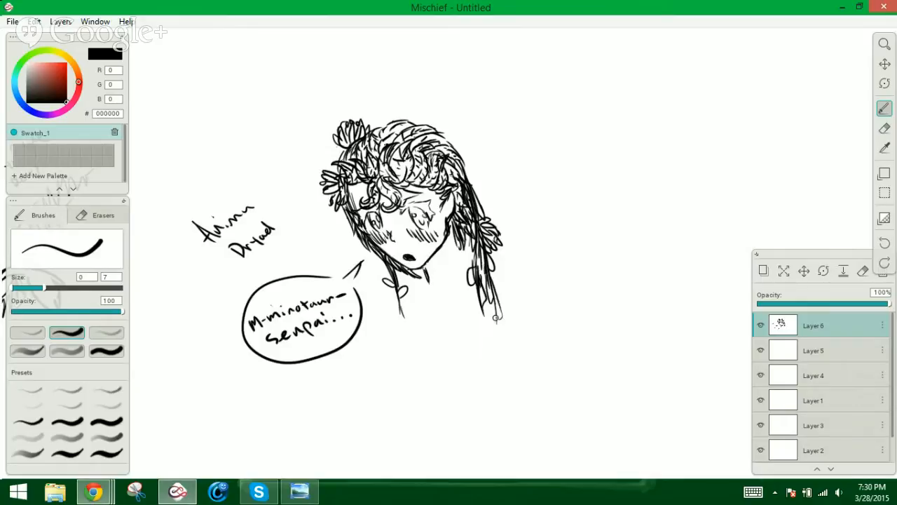
left_click_drag(397, 261, 415, 327)
left_click_drag(406, 276, 415, 327)
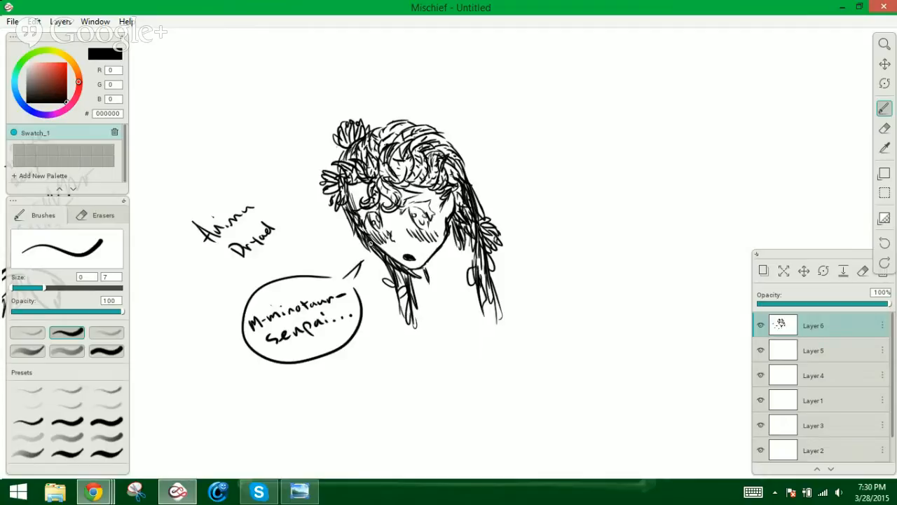
Draw a large rose-like bloom with swirled petals on each side of the neck among the hanging strands
mouse_move(375, 253)
left_mouse_down()
mouse_move(378, 298)
mouse_move(367, 298)
mouse_move(357, 276)
mouse_move(384, 304)
left_mouse_up()
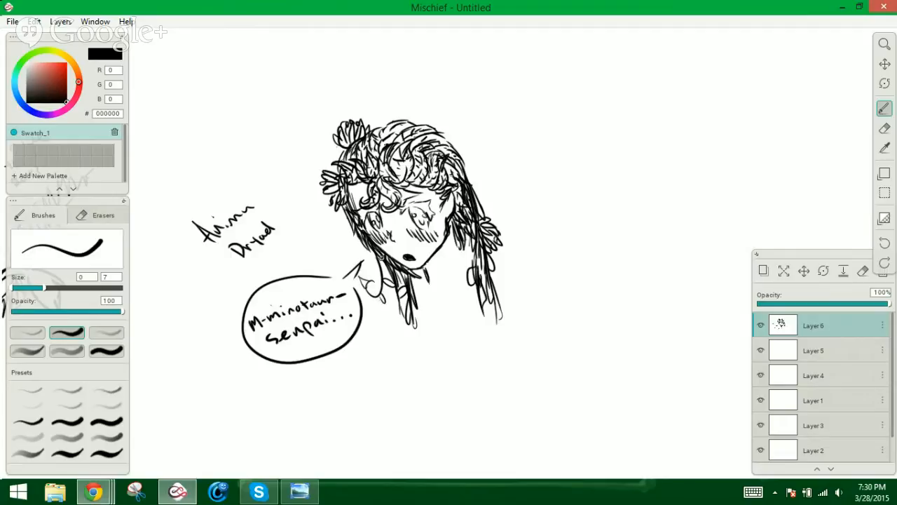
mouse_move(467, 219)
left_mouse_down()
mouse_move(468, 279)
mouse_move(452, 286)
mouse_move(455, 269)
mouse_move(435, 258)
mouse_move(462, 269)
mouse_move(452, 287)
mouse_move(445, 283)
left_mouse_up()
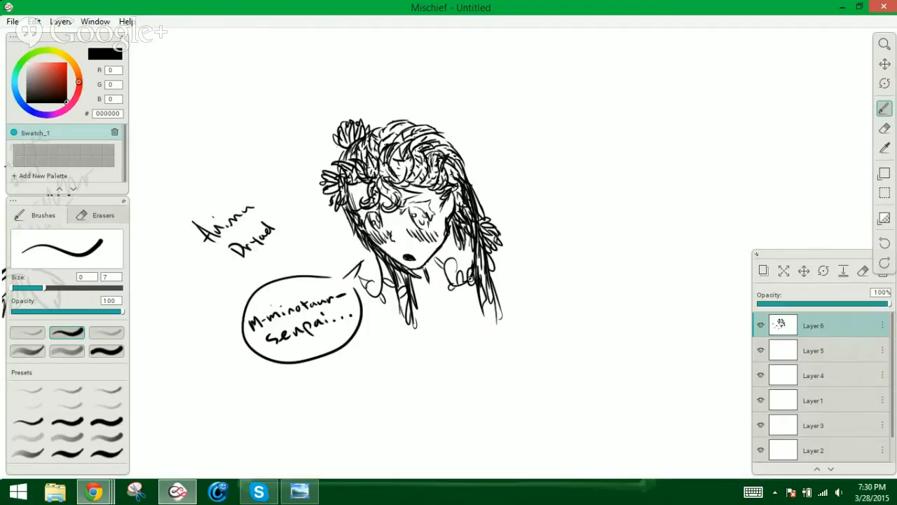
left_click_drag(381, 291, 373, 261)
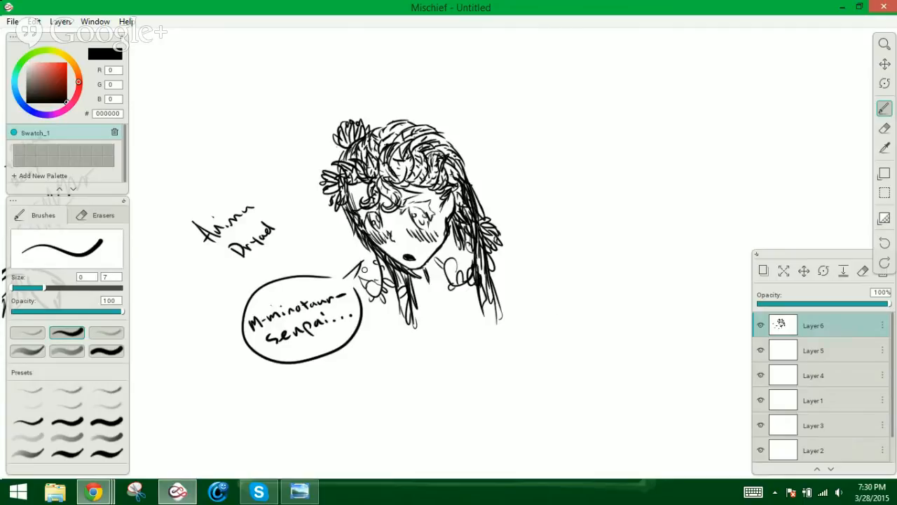
mouse_move(369, 283)
left_mouse_down()
mouse_move(365, 275)
mouse_move(376, 271)
mouse_move(366, 276)
mouse_move(373, 278)
left_mouse_up()
mouse_move(449, 259)
left_mouse_down()
mouse_move(446, 251)
mouse_move(456, 254)
left_mouse_up()
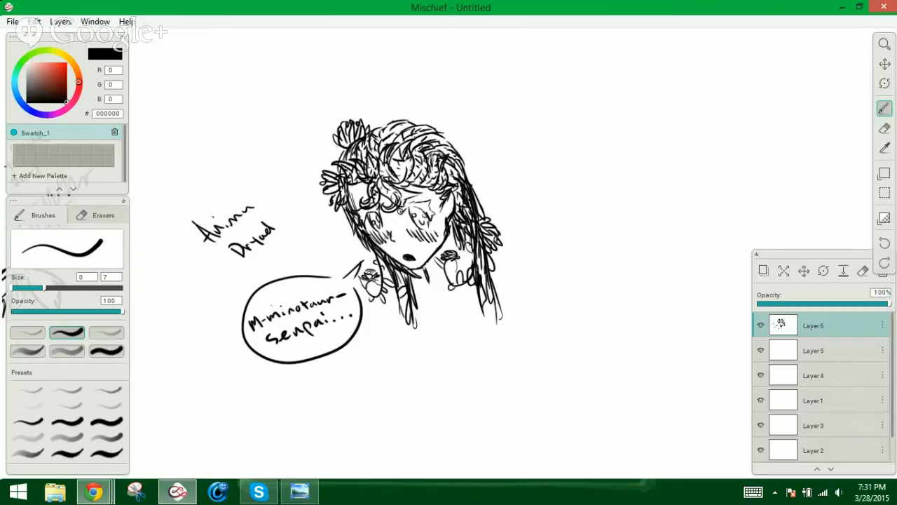
Darken the upper lashes of both eyes, then shade under the chin and outline the neck
mouse_move(400, 211)
left_mouse_down()
mouse_move(425, 212)
mouse_move(427, 202)
mouse_move(429, 213)
left_mouse_up()
left_click_drag(375, 203, 358, 221)
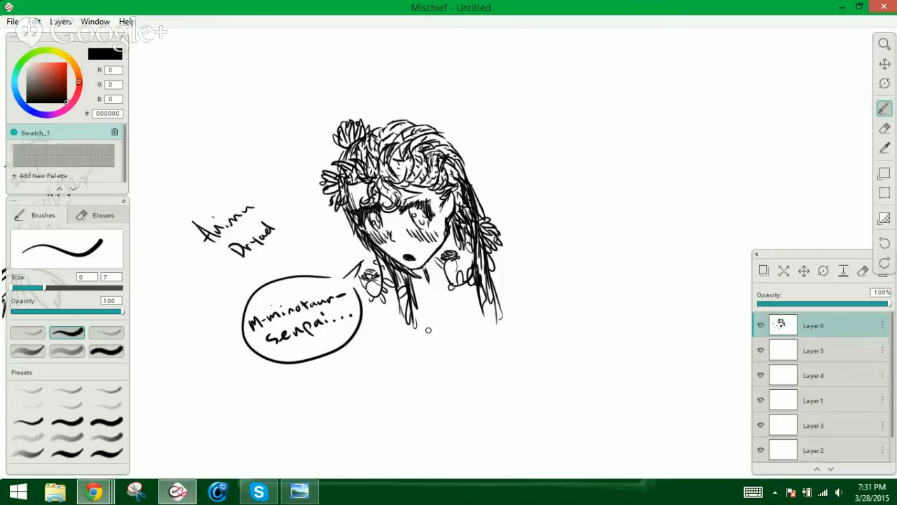
left_click_drag(418, 269, 415, 288)
mouse_move(452, 218)
left_mouse_down()
mouse_move(465, 261)
mouse_move(454, 268)
mouse_move(447, 306)
left_mouse_up()
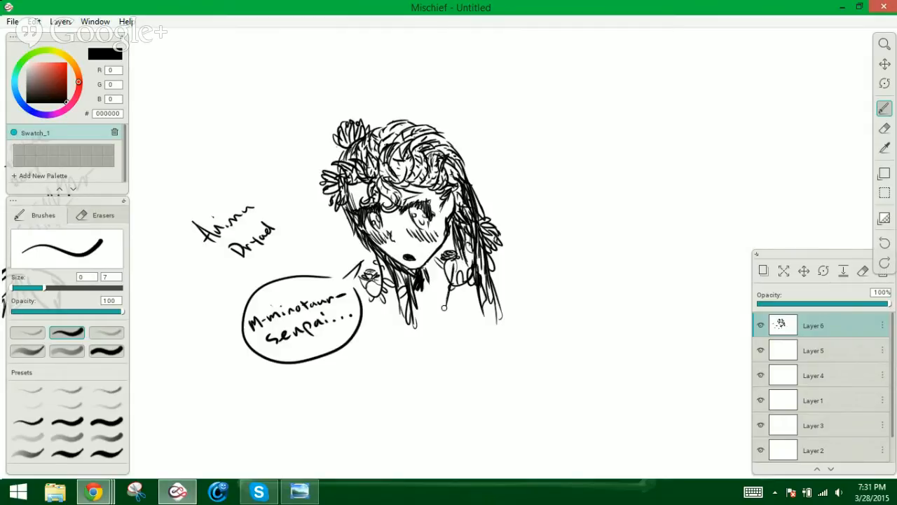
left_click_drag(424, 273, 430, 301)
Touch up the bloom and ear beside the face and darken the pupils of both eyes
left_click_drag(450, 260, 466, 278)
left_click_drag(454, 183, 447, 216)
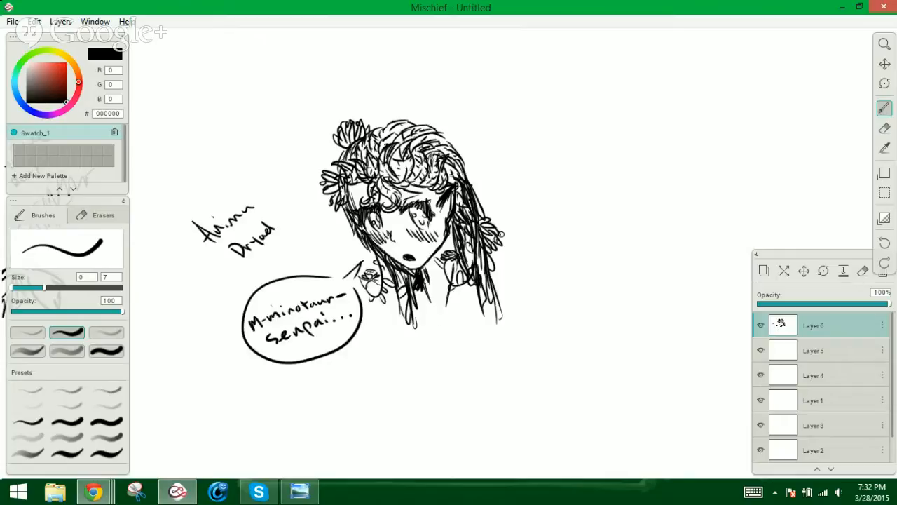
left_click_drag(413, 208, 423, 224)
left_click_drag(369, 215, 379, 229)
Erase "M-minotaur-" from the speech bubble, handwrite "E-Elf-" in its place and close the gap in the outline
left_click(885, 128)
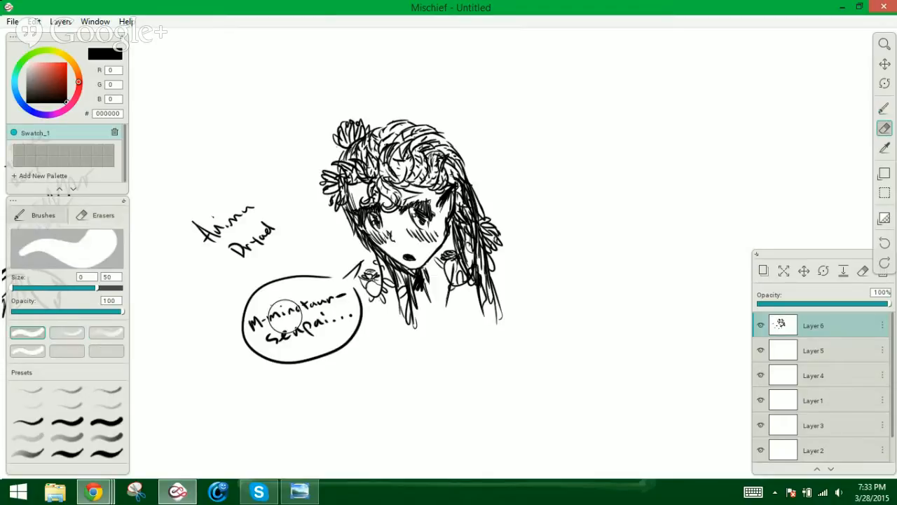
mouse_move(308, 303)
left_mouse_down()
mouse_move(266, 319)
mouse_move(261, 308)
mouse_move(337, 294)
left_mouse_up()
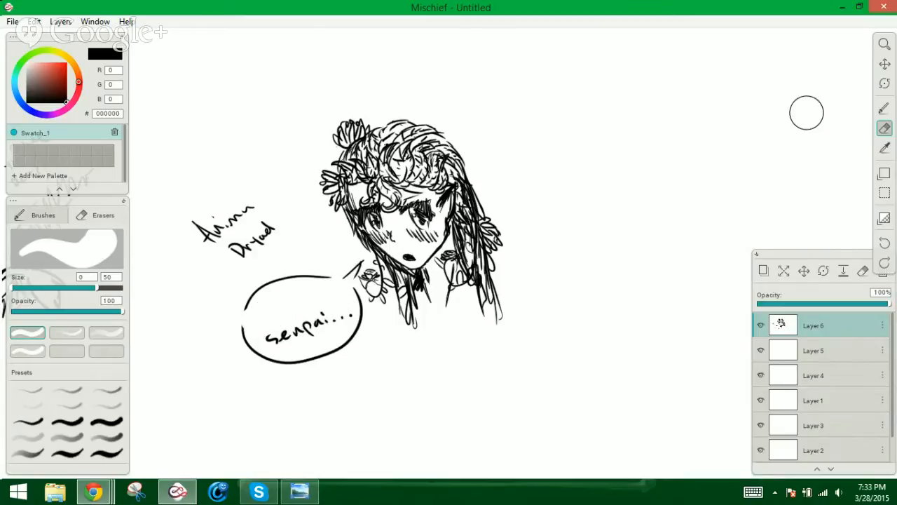
left_click(885, 108)
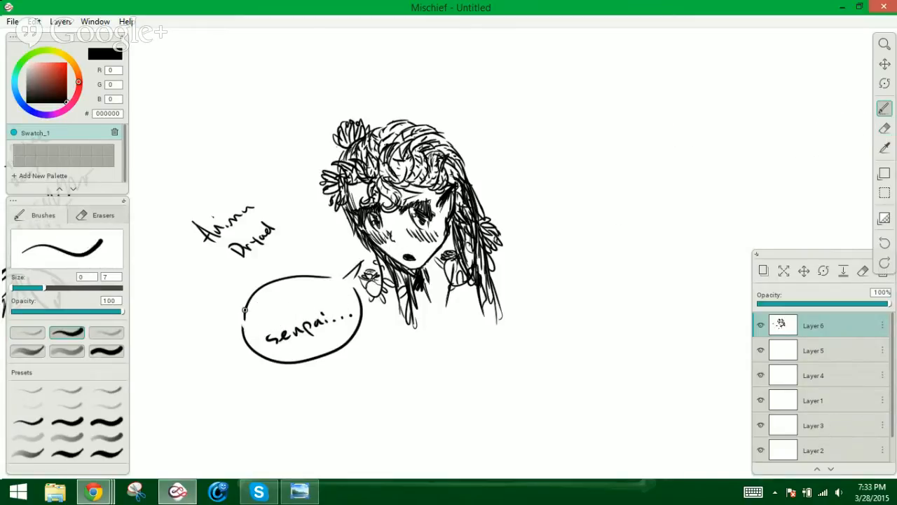
mouse_move(263, 305)
left_mouse_down()
mouse_move(268, 328)
mouse_move(269, 317)
left_mouse_up()
mouse_move(271, 308)
left_mouse_down()
mouse_move(287, 317)
mouse_move(303, 293)
left_mouse_up()
left_click_drag(286, 312, 313, 284)
mouse_move(317, 284)
left_mouse_down()
mouse_move(308, 306)
mouse_move(327, 296)
left_mouse_up()
left_click_drag(322, 297, 339, 295)
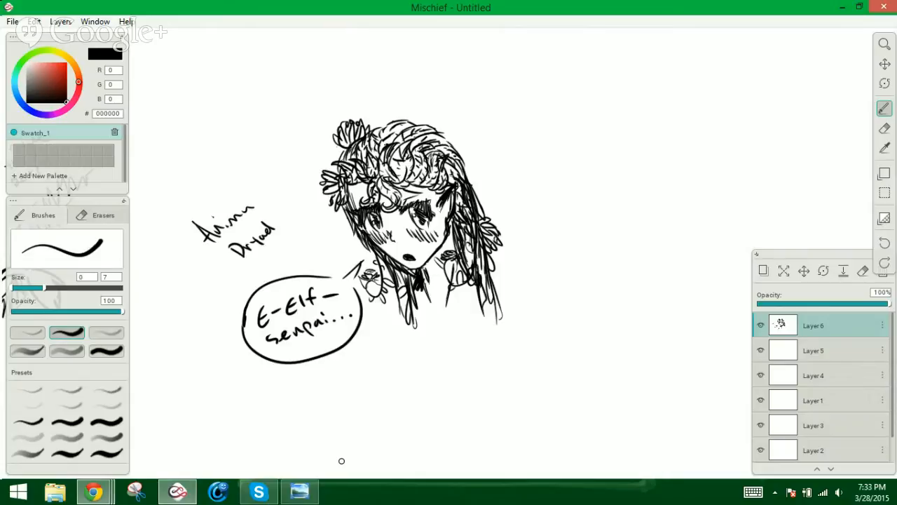
Handwrite a large slanted "Swoon!" above and beyond the dryad's ear side
mouse_move(505, 87)
left_mouse_down()
mouse_move(503, 105)
mouse_move(537, 110)
mouse_move(564, 74)
left_mouse_up()
left_click_drag(581, 68, 581, 67)
mouse_move(605, 57)
left_mouse_down()
mouse_move(611, 62)
mouse_move(606, 54)
left_mouse_up()
left_click_drag(626, 61, 649, 67)
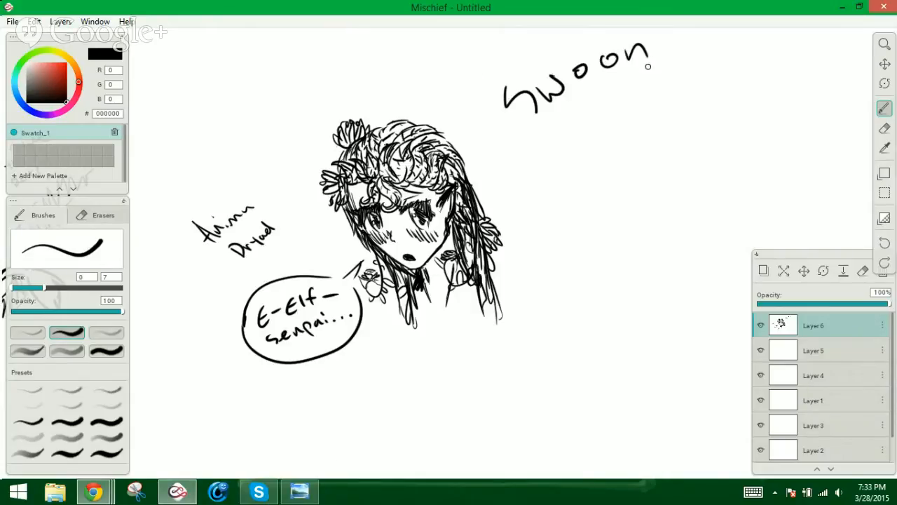
left_click_drag(658, 31, 655, 51)
left_click(659, 58)
Handwrite "Heart throb" above the "Animu Dryad" caption
left_click_drag(216, 92, 213, 116)
mouse_move(227, 90)
left_mouse_down()
mouse_move(222, 121)
mouse_move(234, 97)
left_mouse_up()
left_click_drag(228, 106, 254, 113)
left_click_drag(254, 105, 274, 110)
mouse_move(266, 105)
left_mouse_down()
mouse_move(283, 103)
mouse_move(273, 114)
left_mouse_up()
mouse_move(301, 102)
left_mouse_down()
mouse_move(311, 100)
mouse_move(307, 112)
left_mouse_up()
mouse_move(315, 87)
left_mouse_down()
mouse_move(309, 107)
mouse_move(333, 98)
left_mouse_up()
left_click_drag(342, 98, 353, 106)
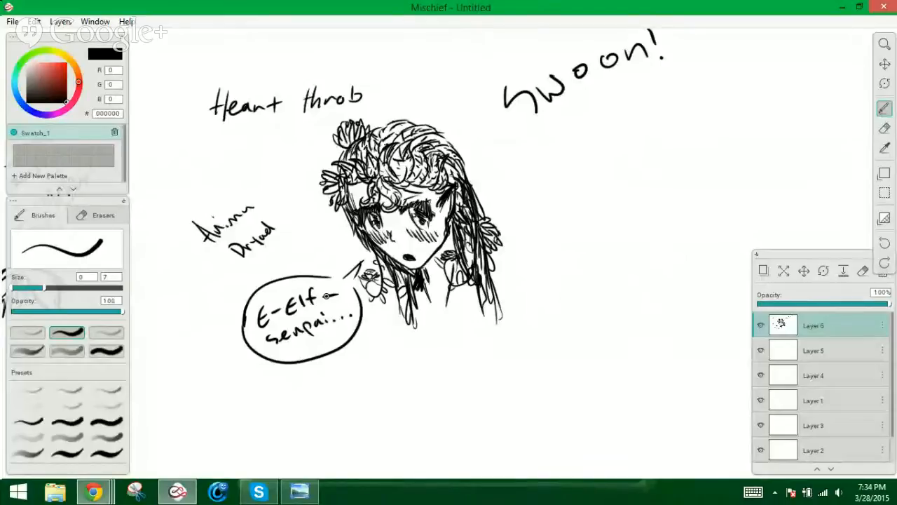
Handwrite a large upward-slanting "Hot DAMN!" below the "Swoon!" caption
left_click_drag(537, 264, 551, 291)
mouse_move(545, 260)
left_mouse_down()
mouse_move(561, 293)
mouse_move(573, 290)
mouse_move(565, 288)
mouse_move(587, 254)
mouse_move(576, 267)
left_mouse_up()
mouse_move(573, 228)
left_mouse_down()
mouse_move(595, 225)
mouse_move(608, 261)
left_mouse_up()
left_click(630, 250)
mouse_move(616, 211)
left_mouse_down()
mouse_move(626, 244)
mouse_move(620, 210)
left_mouse_up()
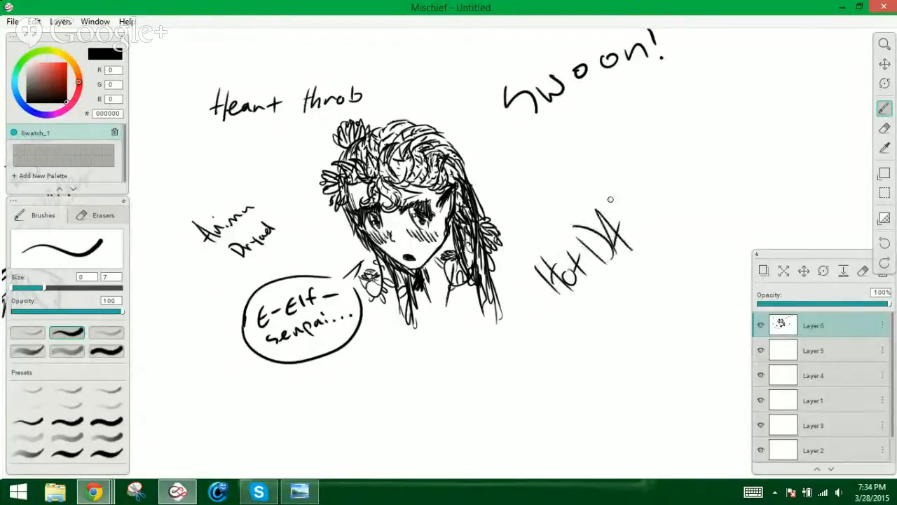
left_click_drag(607, 254, 644, 247)
left_click_drag(612, 212, 617, 205)
mouse_move(631, 240)
left_mouse_down()
mouse_move(671, 172)
mouse_move(682, 210)
left_mouse_up()
left_click_drag(671, 152, 692, 208)
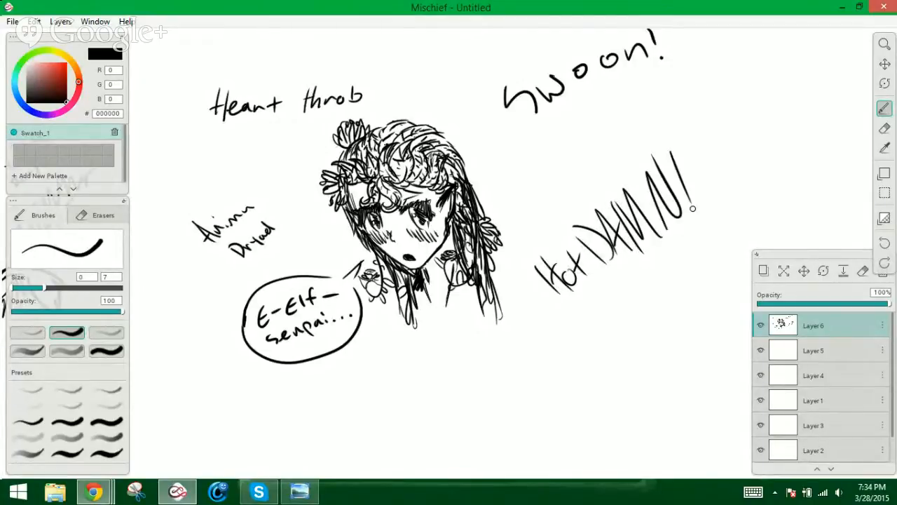
left_click(702, 219)
Draw a four-pointed sparkle on each side of the head and handwrite small "so moe" and "Cute!" captions
mouse_move(492, 159)
left_mouse_down()
mouse_move(506, 176)
mouse_move(499, 185)
left_mouse_up()
left_click_drag(324, 216, 331, 229)
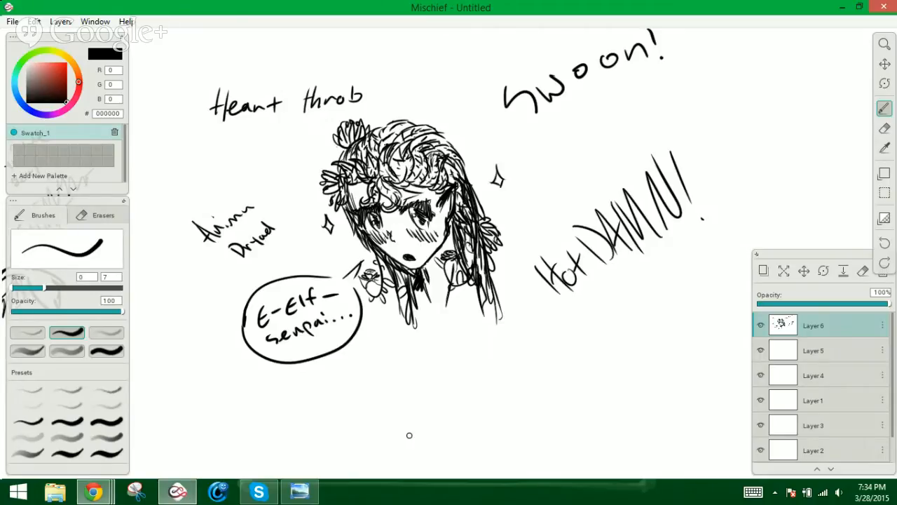
left_click_drag(540, 166, 604, 138)
left_click(557, 161)
mouse_move(246, 172)
left_mouse_down()
mouse_move(266, 171)
mouse_move(275, 158)
left_mouse_up()
left_click(280, 175)
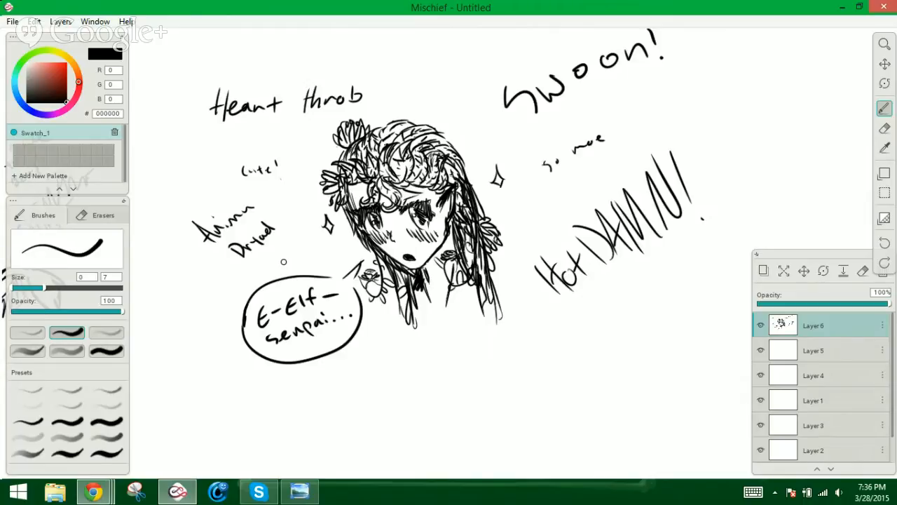
left_click(884, 64)
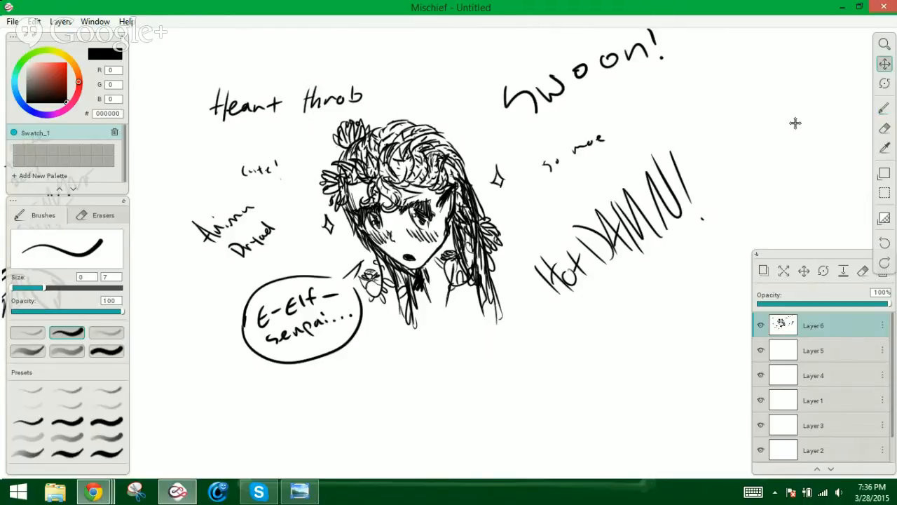
On a blank canvas area, draw a figure's solid black oval head, neck, outstretched arms and bodice with the size 10 brush
left_click_drag(796, 123, 269, 220)
left_click_drag(481, 210, 268, 204)
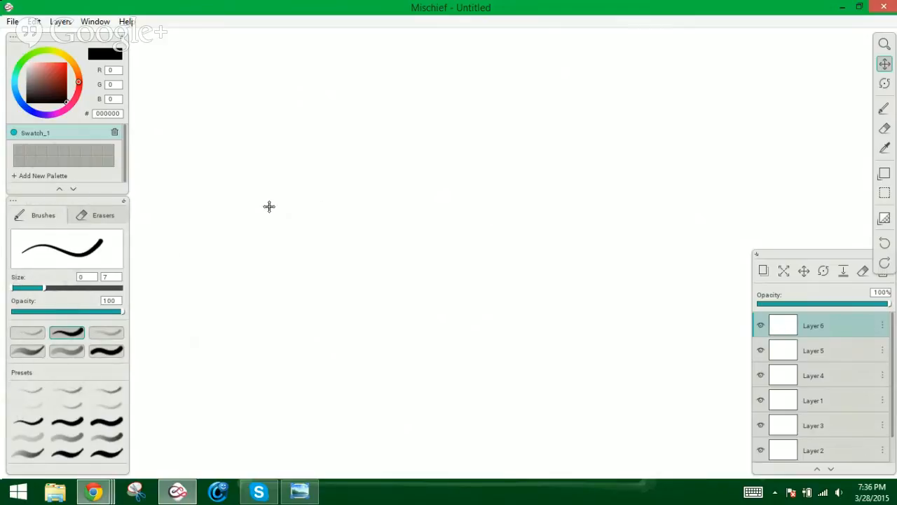
left_click(884, 108)
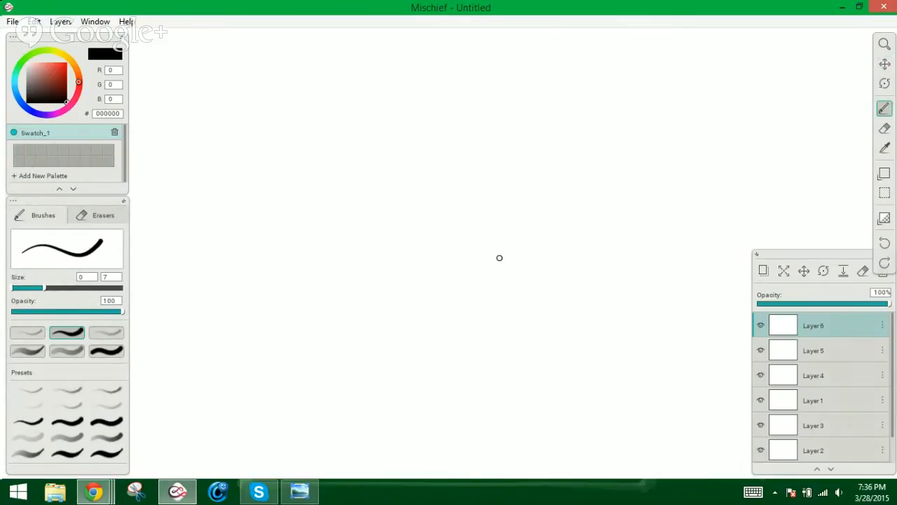
key("bracketleft")
key("bracketright")
key("bracketright")
key("bracketright")
key("bracketright")
key("bracketright")
key("bracketright")
key("bracketleft")
key("bracketleft")
mouse_move(442, 141)
left_mouse_down()
mouse_move(442, 152)
mouse_move(441, 124)
mouse_move(439, 184)
mouse_move(449, 185)
mouse_move(431, 186)
mouse_move(404, 224)
mouse_move(386, 216)
mouse_move(405, 217)
left_mouse_up()
mouse_move(446, 182)
left_mouse_down()
mouse_move(473, 204)
mouse_move(447, 181)
mouse_move(432, 190)
mouse_move(468, 189)
mouse_move(447, 180)
mouse_move(457, 184)
mouse_move(498, 217)
left_mouse_up()
mouse_move(433, 194)
left_mouse_down()
mouse_move(435, 222)
mouse_move(451, 220)
mouse_move(400, 254)
left_mouse_up()
Draw a bell-shaped skirt with fold lines and a wavy ruffled hem, with two short black legs below it
left_click_drag(428, 222, 394, 272)
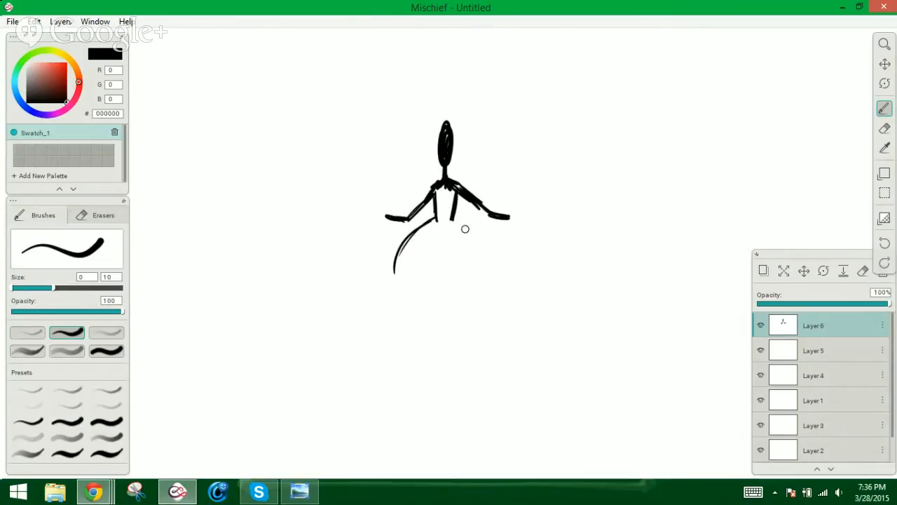
left_click_drag(455, 219, 495, 266)
mouse_move(379, 269)
left_mouse_down()
mouse_move(382, 288)
mouse_move(439, 295)
mouse_move(482, 296)
mouse_move(511, 274)
mouse_move(503, 292)
mouse_move(480, 297)
mouse_move(410, 279)
mouse_move(413, 288)
mouse_move(455, 293)
mouse_move(498, 273)
left_mouse_up()
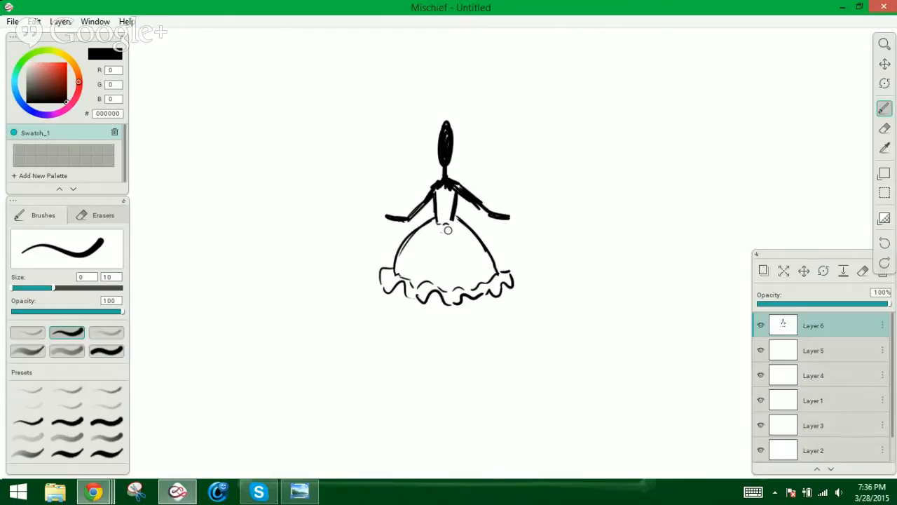
left_click_drag(439, 225, 434, 256)
mouse_move(429, 223)
left_mouse_down()
mouse_move(413, 261)
mouse_move(416, 274)
mouse_move(445, 282)
left_mouse_up()
left_click_drag(462, 241, 474, 279)
mouse_move(477, 256)
left_mouse_down()
mouse_move(485, 279)
mouse_move(468, 278)
left_mouse_up()
left_click_drag(406, 249, 404, 263)
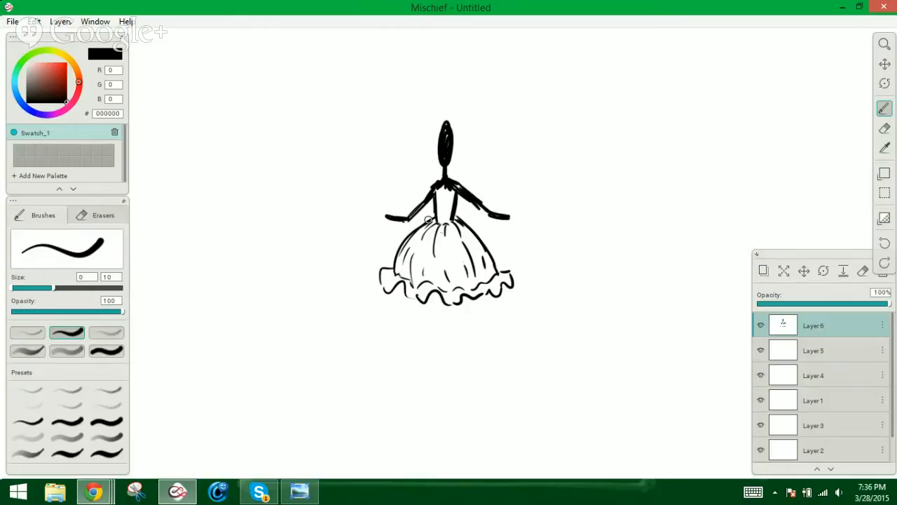
mouse_move(424, 297)
left_mouse_down()
mouse_move(427, 335)
mouse_move(431, 310)
mouse_move(464, 332)
left_mouse_up()
mouse_move(456, 300)
left_mouse_down()
mouse_move(469, 345)
mouse_move(457, 330)
mouse_move(457, 305)
left_mouse_up()
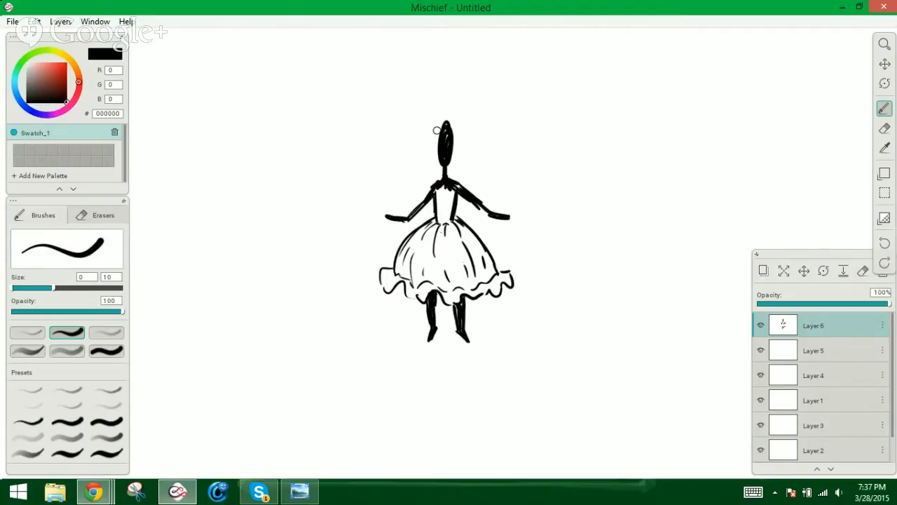
Draw long dark hair strands around the head, with a flower on top and small flowers at the ends
mouse_move(446, 126)
left_mouse_down()
mouse_move(434, 149)
mouse_move(441, 119)
mouse_move(453, 121)
mouse_move(452, 153)
mouse_move(447, 120)
mouse_move(457, 154)
left_mouse_up()
mouse_move(446, 120)
left_mouse_down()
mouse_move(459, 129)
mouse_move(429, 111)
mouse_move(433, 127)
mouse_move(431, 113)
mouse_move(422, 118)
mouse_move(431, 120)
mouse_move(438, 179)
mouse_move(430, 175)
mouse_move(429, 188)
mouse_move(439, 176)
left_mouse_up()
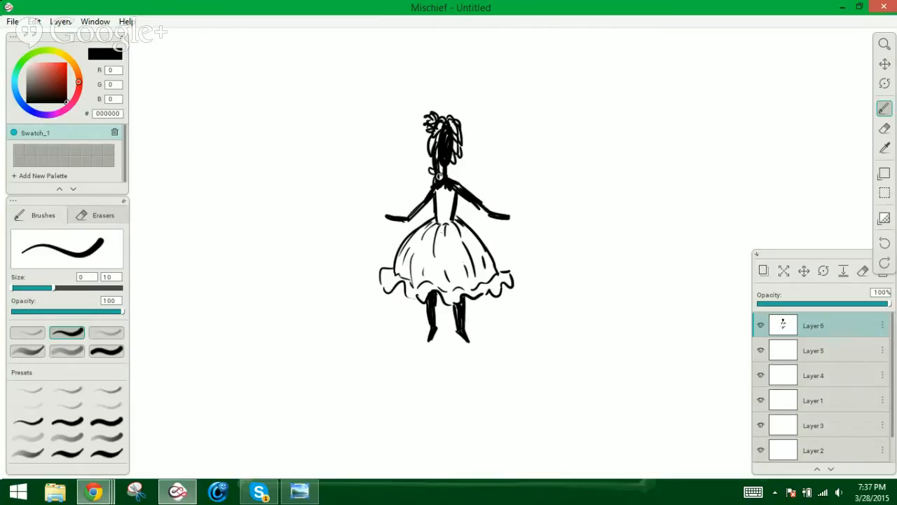
mouse_move(454, 146)
left_mouse_down()
mouse_move(451, 179)
mouse_move(454, 169)
left_mouse_up()
left_click_drag(440, 167, 441, 186)
mouse_move(429, 153)
left_mouse_down()
mouse_move(427, 188)
mouse_move(412, 180)
mouse_move(421, 190)
mouse_move(419, 176)
mouse_move(463, 178)
mouse_move(465, 170)
mouse_move(461, 182)
mouse_move(465, 164)
mouse_move(461, 172)
left_mouse_up()
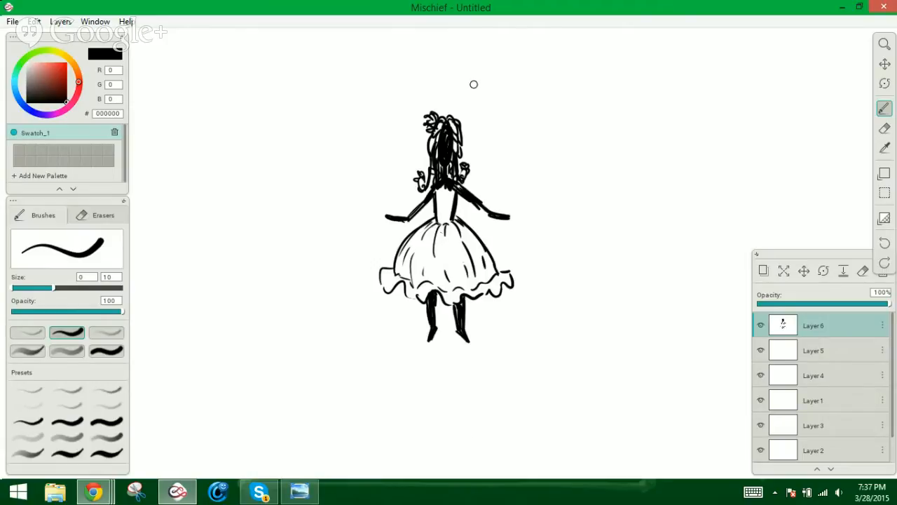
Handwrite "Lolita Dryad!" beside the figure's head and draw a small heart beneath the title
mouse_move(473, 90)
left_mouse_down()
mouse_move(479, 82)
mouse_move(469, 121)
mouse_move(496, 81)
mouse_move(506, 105)
mouse_move(519, 93)
mouse_move(524, 111)
mouse_move(540, 89)
mouse_move(563, 85)
mouse_move(572, 107)
mouse_move(628, 103)
mouse_move(638, 110)
left_mouse_up()
left_click(640, 126)
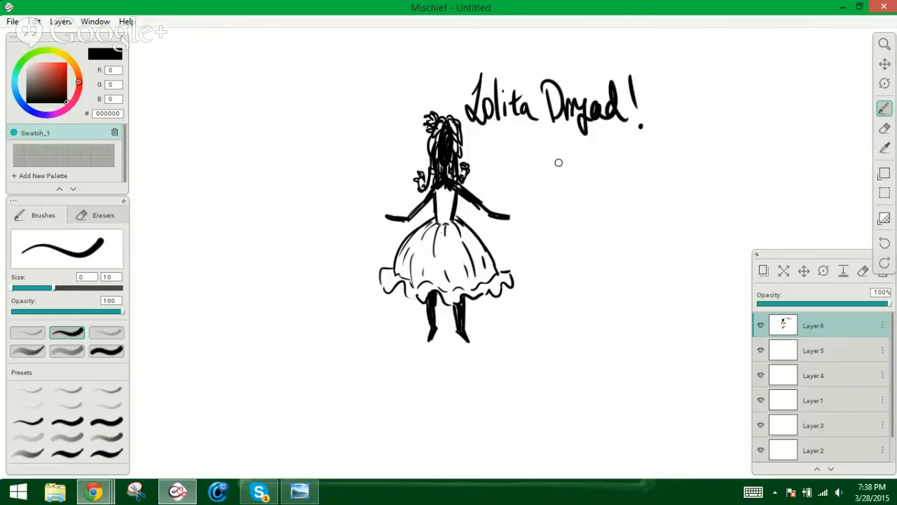
left_click_drag(559, 162, 561, 173)
Handwrite "you're welcome, America." on slanting lines below the heart
mouse_move(538, 205)
left_mouse_down()
mouse_move(565, 213)
mouse_move(566, 202)
mouse_move(586, 213)
mouse_move(573, 247)
mouse_move(596, 227)
mouse_move(623, 233)
mouse_move(670, 232)
left_mouse_up()
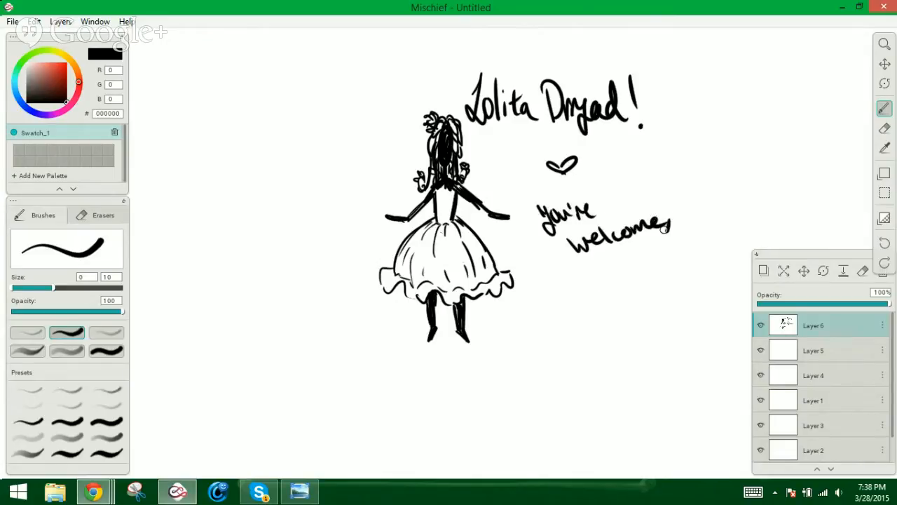
mouse_move(580, 295)
left_mouse_down()
mouse_move(626, 269)
mouse_move(677, 267)
left_mouse_up()
left_click(687, 265)
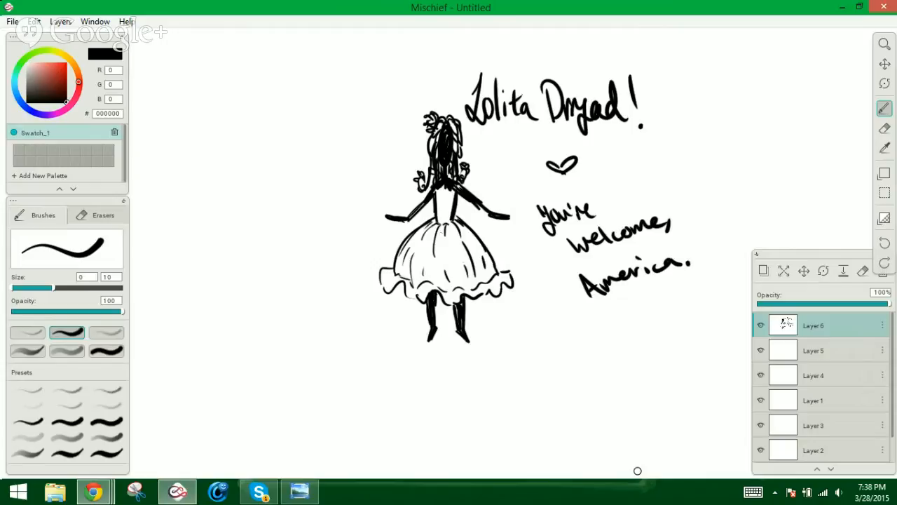
Switch to the Snipping Tool, capture the area around the Lolita Dryad cartoon with its captions, and copy the snip
left_click(259, 491)
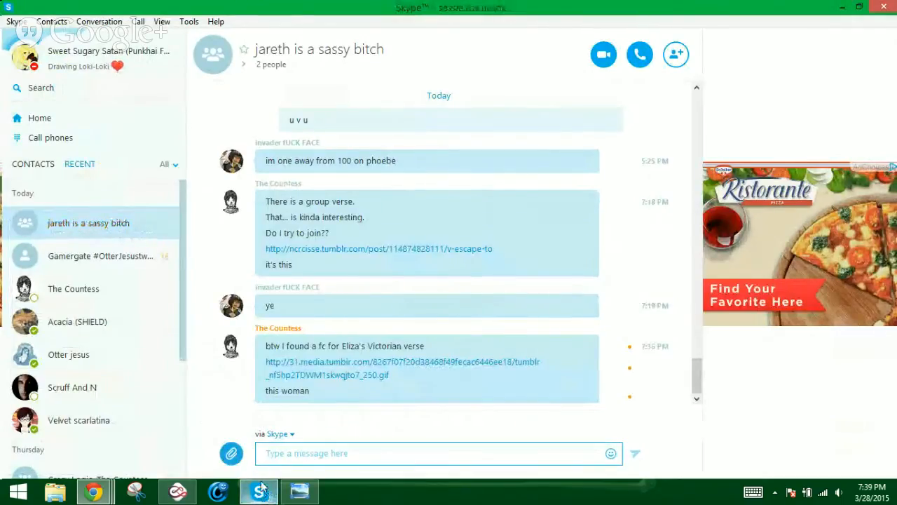
left_click(140, 493)
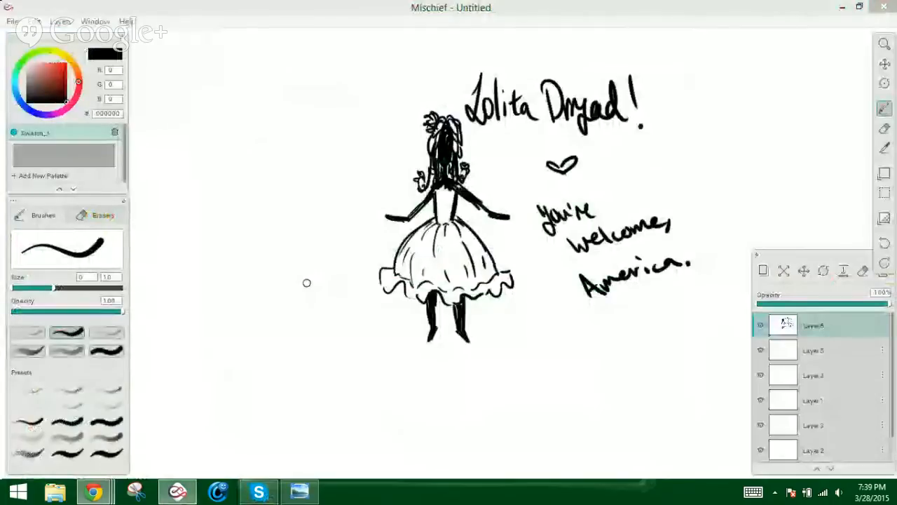
left_click(136, 491)
left_click(756, 189)
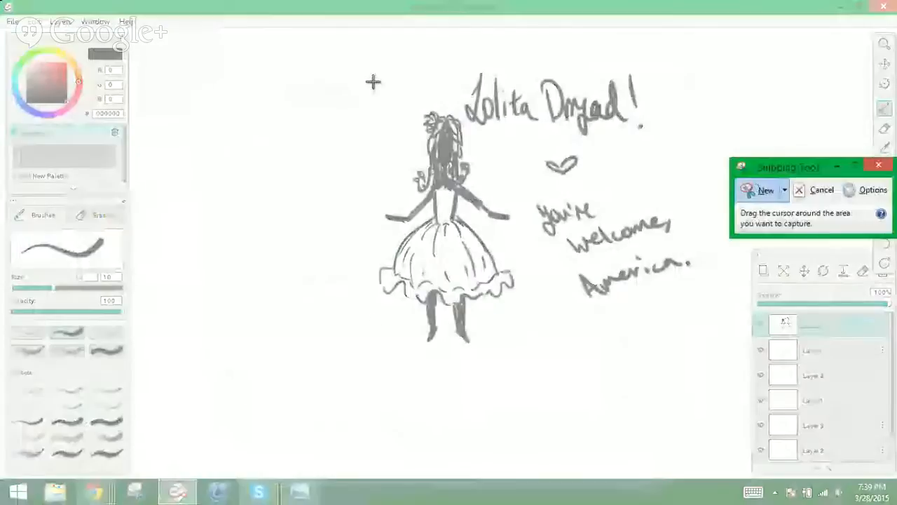
mouse_move(345, 56)
left_mouse_down()
mouse_move(663, 309)
mouse_move(693, 376)
mouse_move(724, 345)
mouse_move(732, 351)
left_mouse_up()
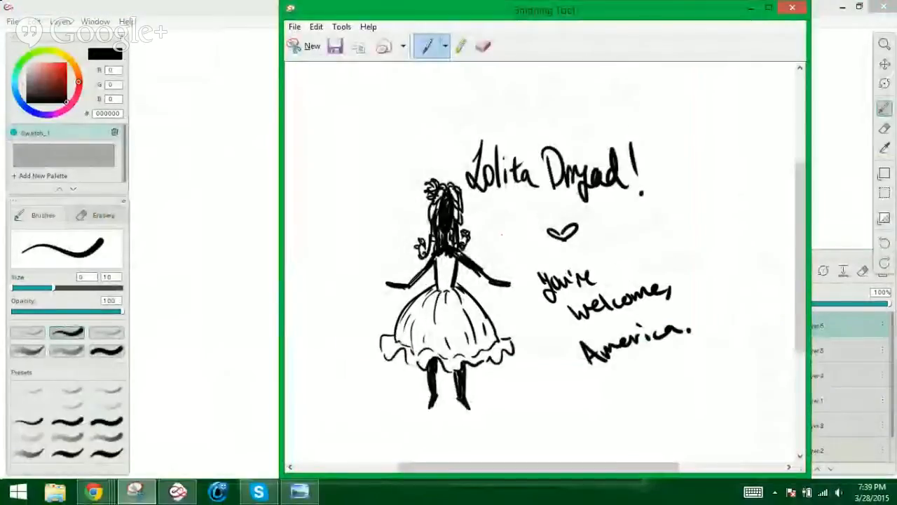
right_click(499, 251)
left_click(531, 273)
Switch to Skype and send the copied Lolita Dryad image to the fifth contact in the recent list
left_click(259, 493)
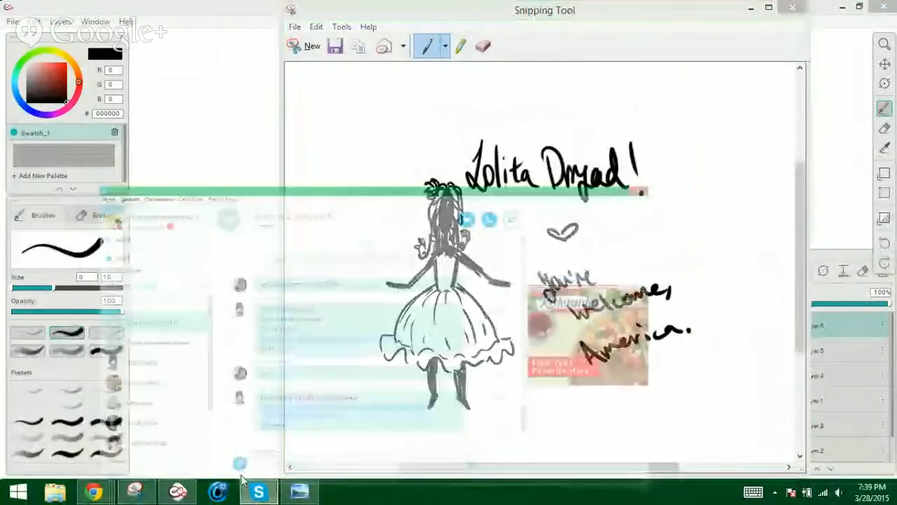
left_click(118, 357)
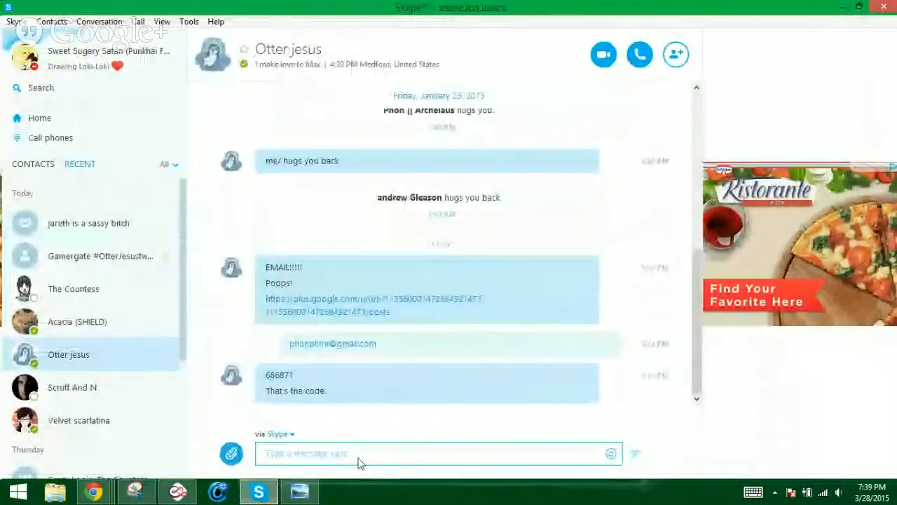
left_click(354, 454)
key("ctrl+v")
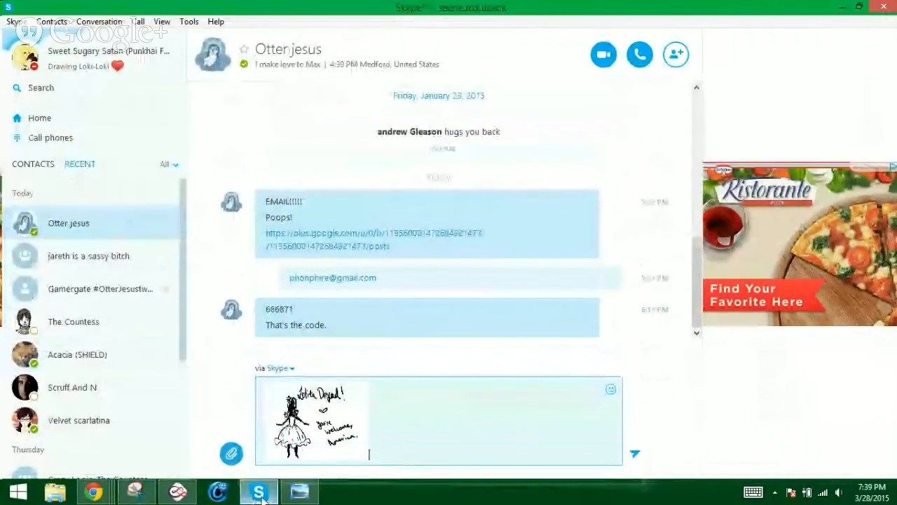
key("Return")
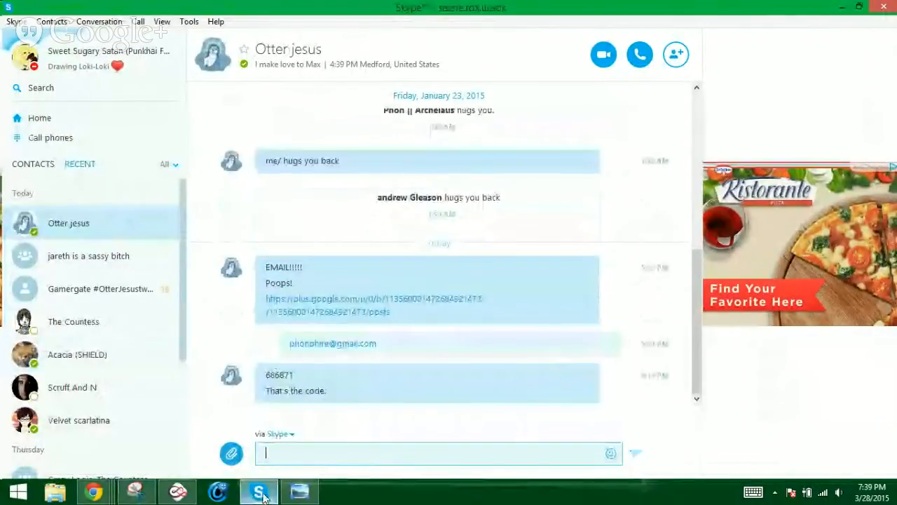
Switch to Mischief and handwrite "i am groot" beside the figure's head, on the side opposite the title
left_click(177, 492)
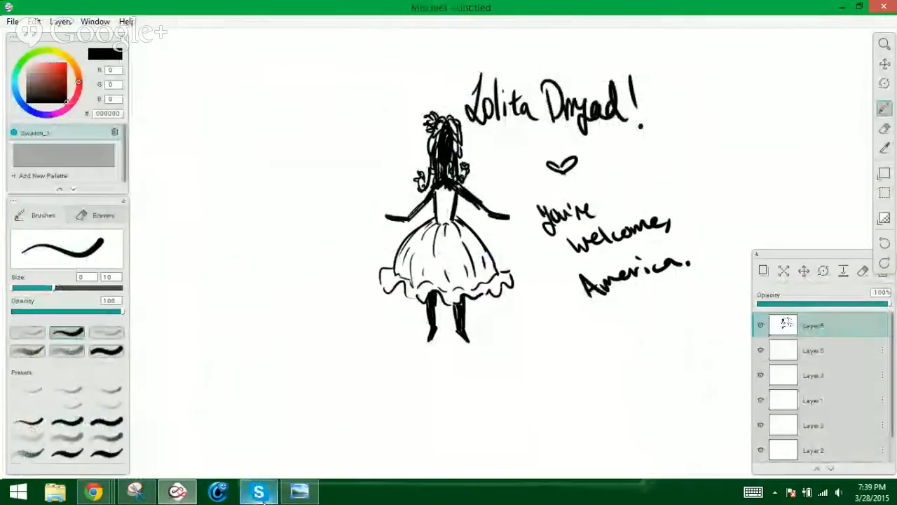
left_click(258, 408)
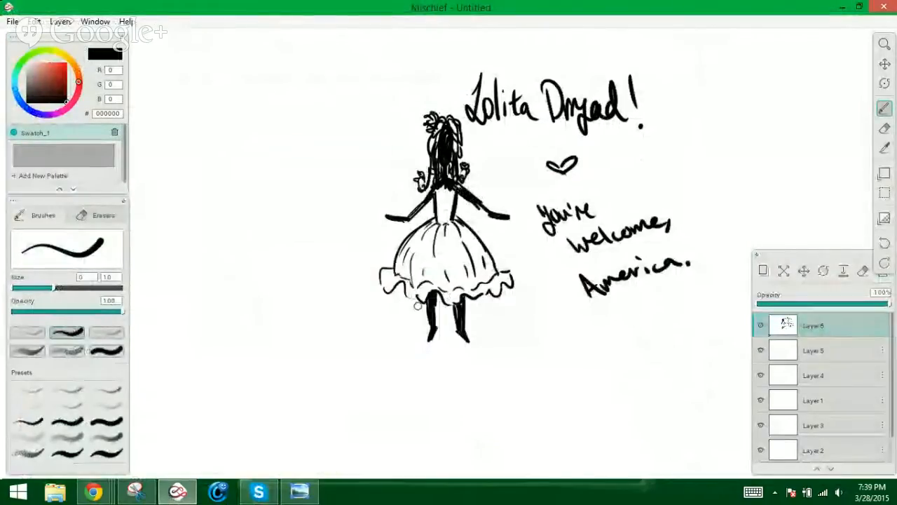
mouse_move(260, 490)
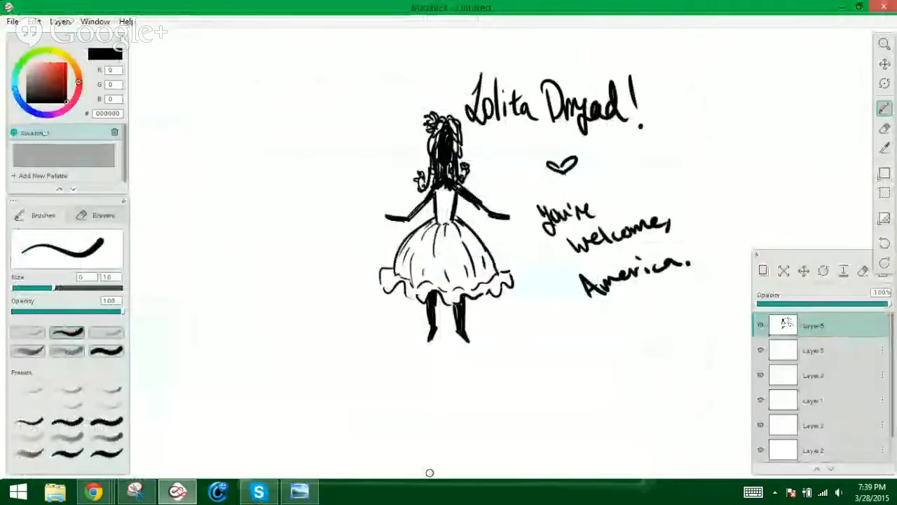
left_click(259, 490)
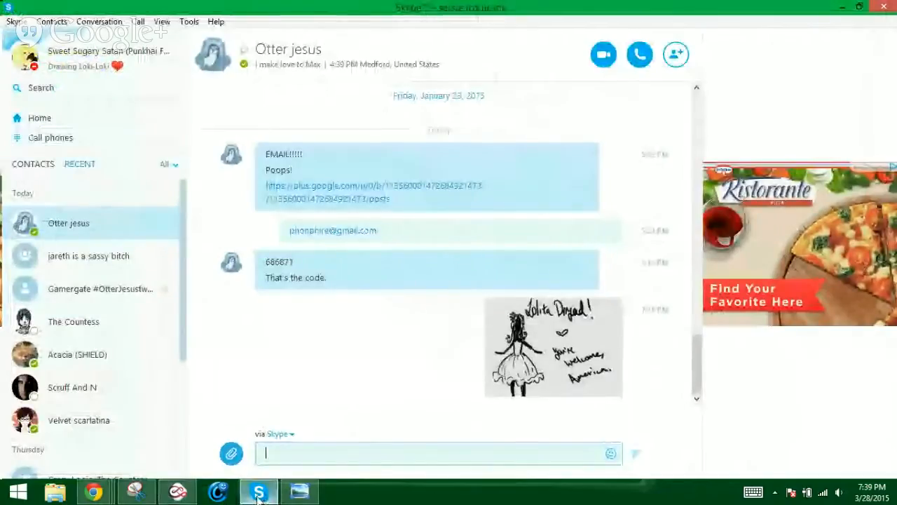
left_click(260, 491)
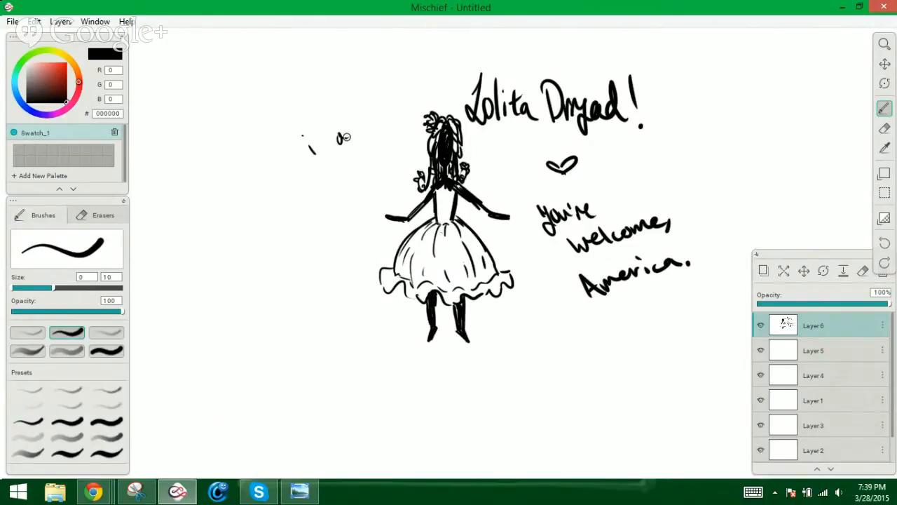
left_click_drag(345, 137, 367, 133)
left_click_drag(333, 164, 384, 142)
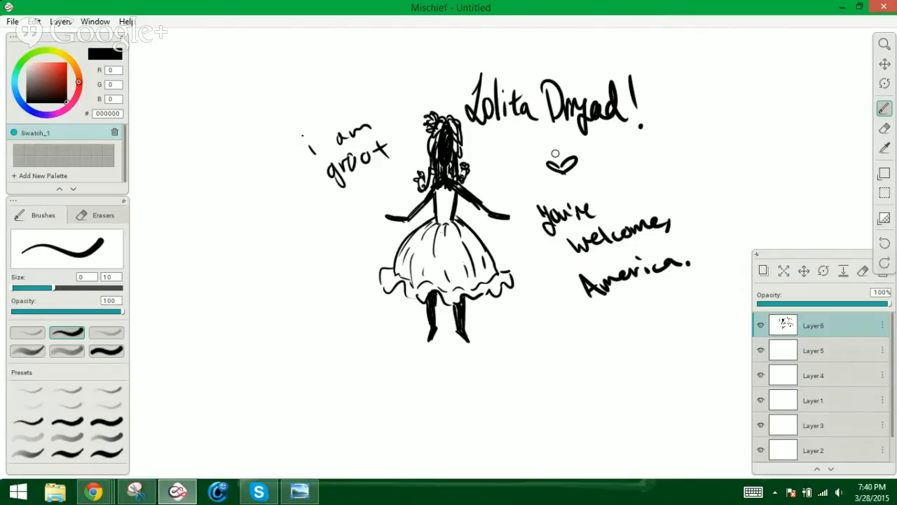
Go back across the canvas to the earlier cartoon of the bicycle riders and check the unread Skype group chat
left_click(884, 64)
left_click_drag(352, 201, 561, 159)
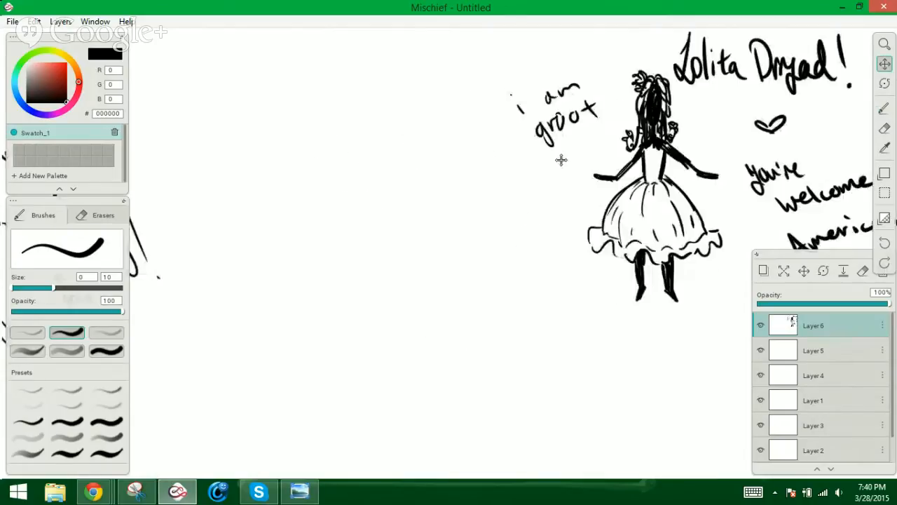
left_click_drag(166, 189, 433, 147)
mouse_move(230, 200)
left_mouse_down()
mouse_move(441, 191)
mouse_move(499, 179)
mouse_move(534, 189)
left_mouse_up()
mouse_move(204, 256)
left_mouse_down()
mouse_move(274, 256)
mouse_move(330, 237)
mouse_move(397, 231)
mouse_move(612, 260)
left_mouse_up()
left_click(259, 493)
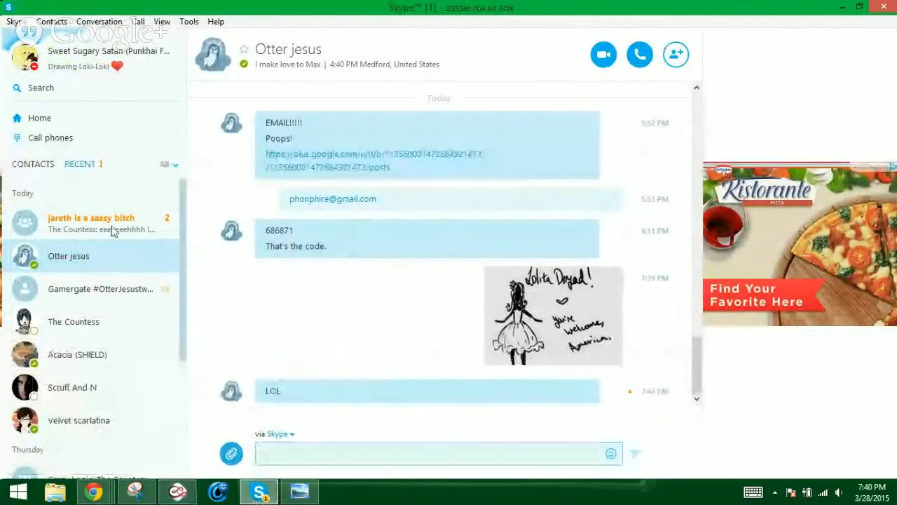
left_click(114, 228)
left_click(260, 492)
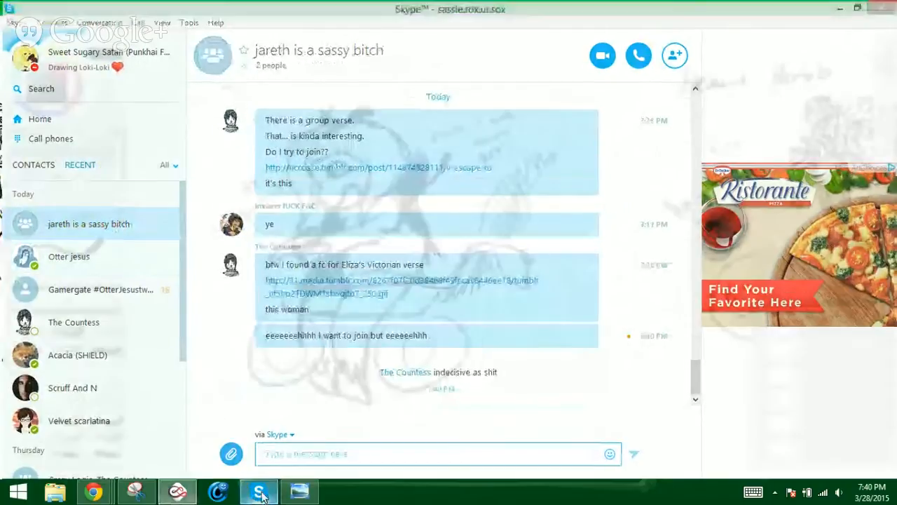
With the Snipping Tool, capture the bicycle cartoon with its "mom r we there yet?" and "No. Shut up." captions, and copy it
mouse_move(224, 355)
left_mouse_down()
mouse_move(310, 357)
mouse_move(293, 358)
left_mouse_up()
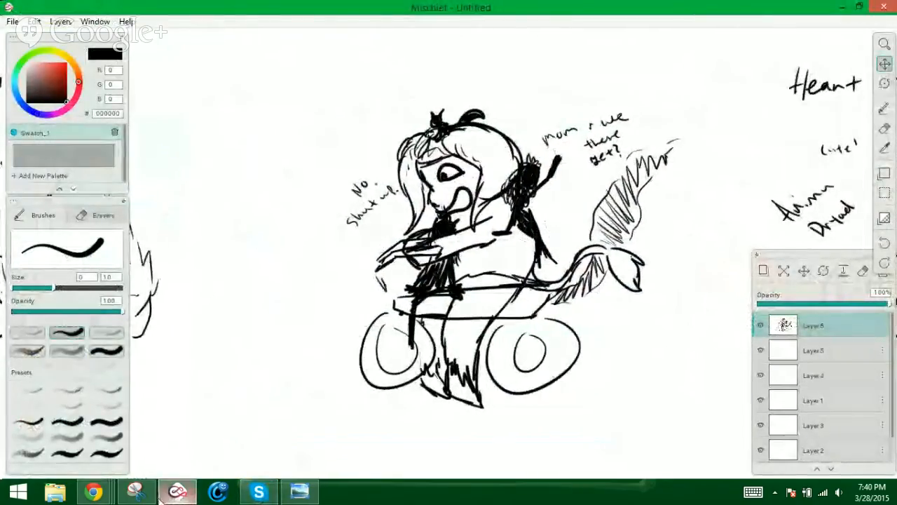
left_click(135, 490)
left_click(316, 26)
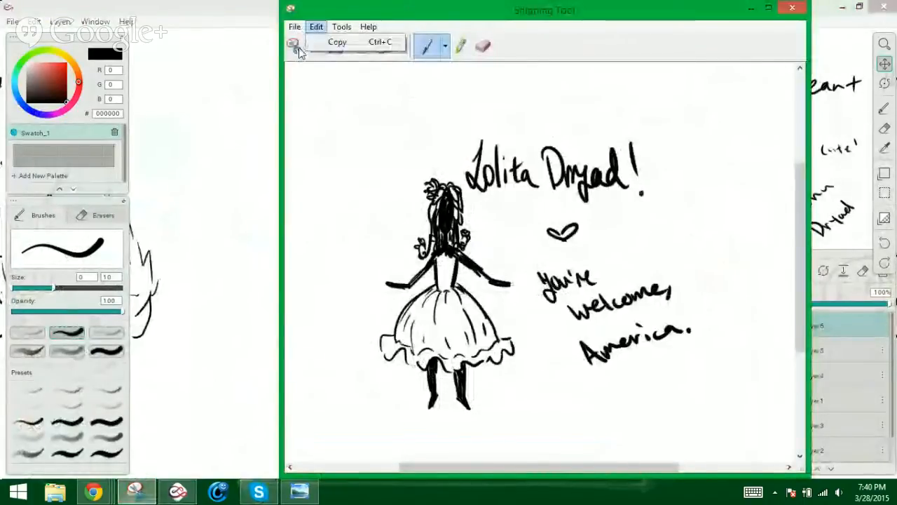
left_click(295, 47)
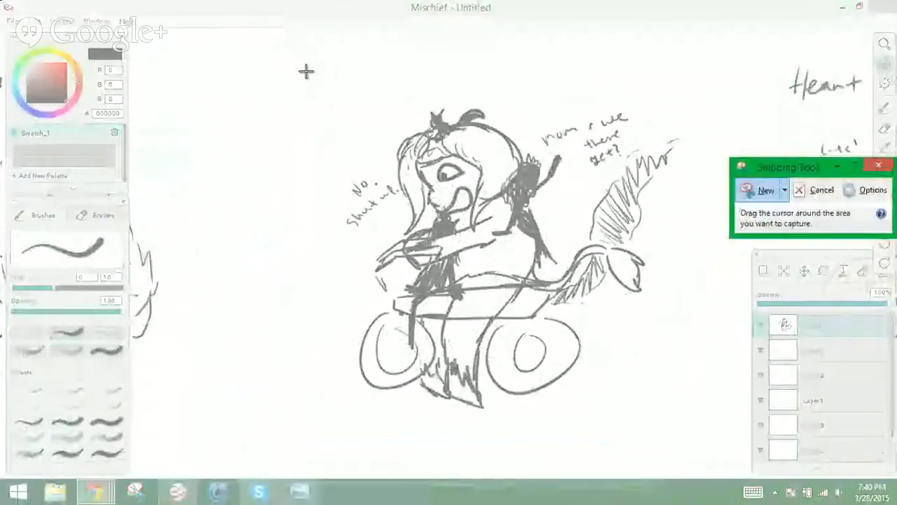
mouse_move(305, 71)
left_mouse_down()
mouse_move(595, 400)
mouse_move(705, 420)
left_mouse_up()
right_click(496, 269)
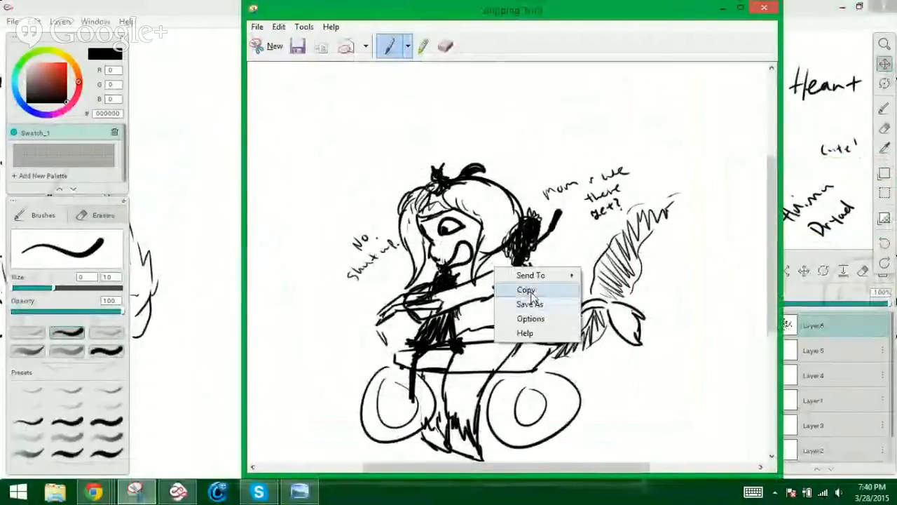
left_click(526, 289)
Switch to Skype and send the copied bicycle cartoon to the same contact who received the Lolita Dryad image
left_click(258, 492)
left_click(398, 454)
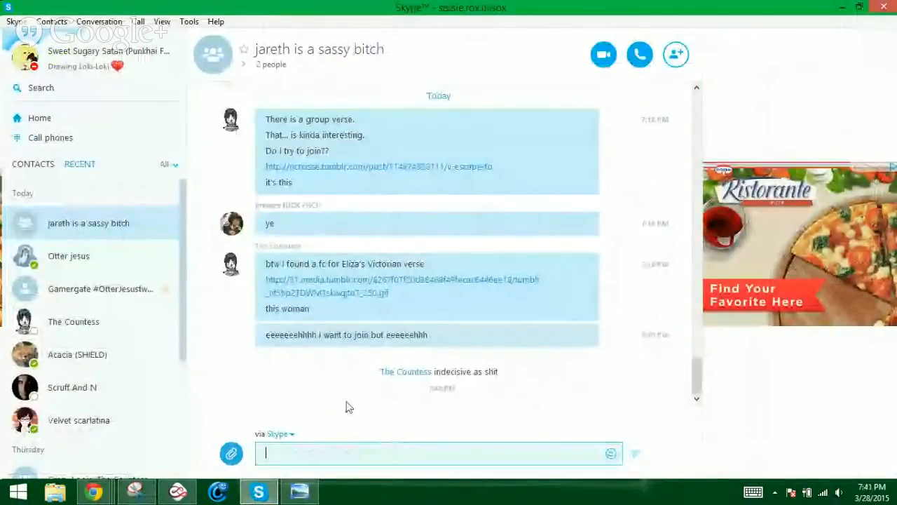
left_click(112, 261)
left_click(366, 454)
key("ctrl+v")
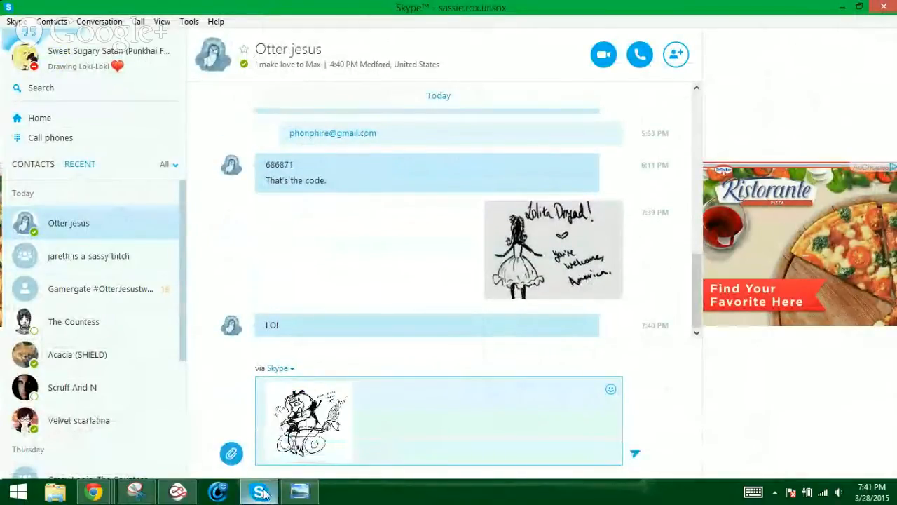
key("Return")
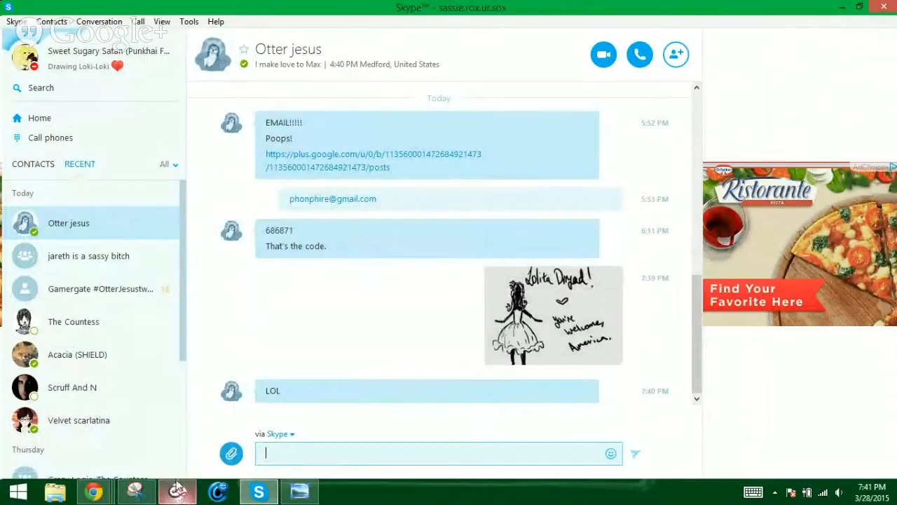
From Mischief, capture the anime dryad cartoon with its "Swoon!" and "Hot DAMN!" captions using the Snipping Tool, and copy it
left_click(177, 488)
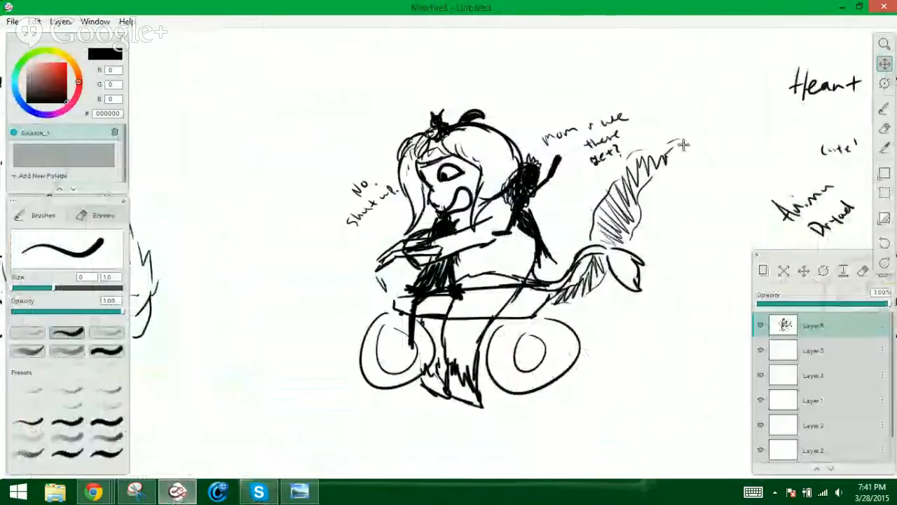
mouse_move(684, 145)
left_mouse_down()
mouse_move(355, 224)
mouse_move(297, 188)
mouse_move(262, 279)
left_mouse_up()
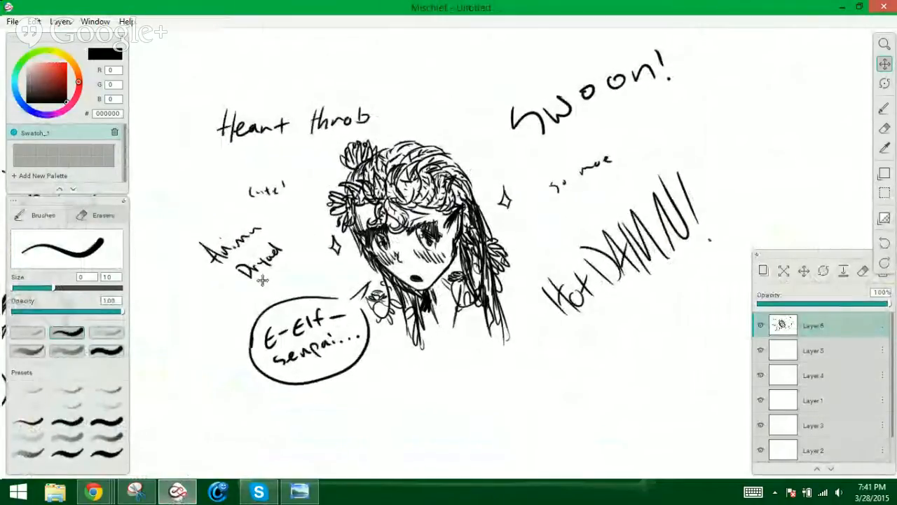
left_click(149, 493)
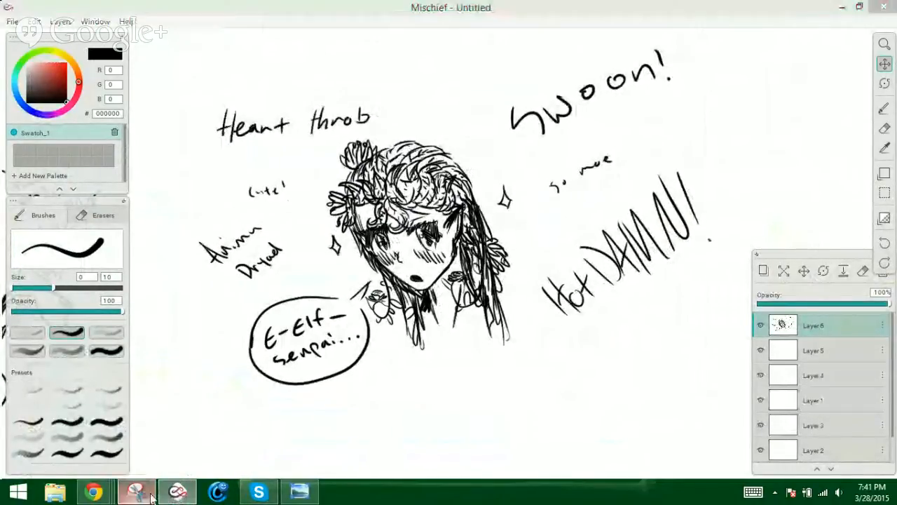
left_click(266, 46)
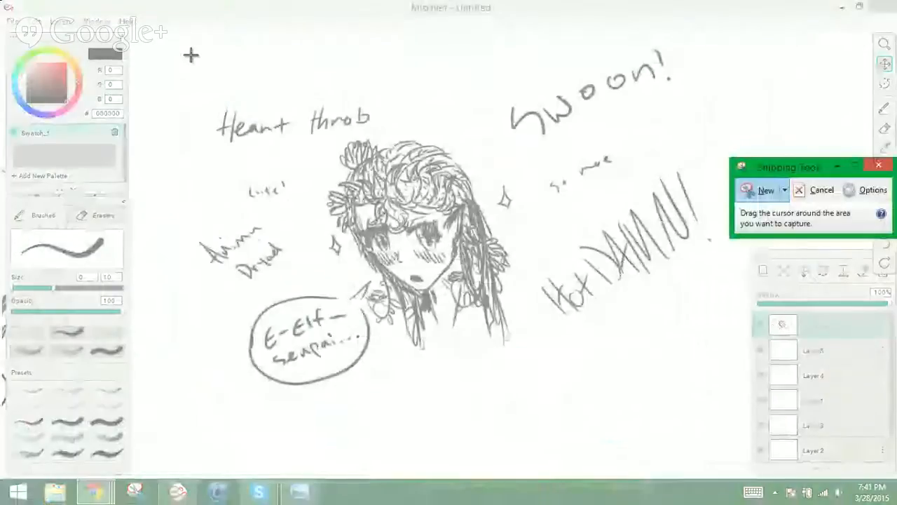
mouse_move(187, 50)
left_mouse_down()
mouse_move(711, 348)
mouse_move(724, 394)
mouse_move(727, 385)
left_mouse_up()
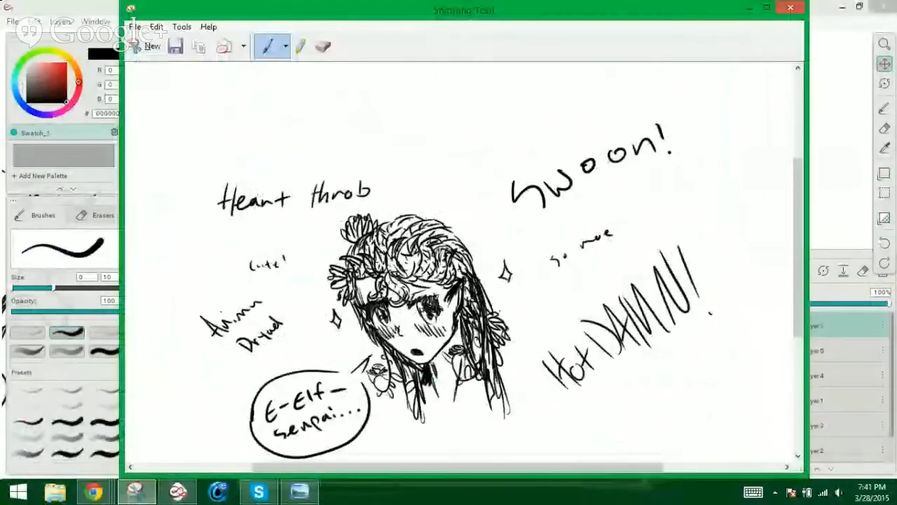
right_click(464, 346)
left_click(492, 369)
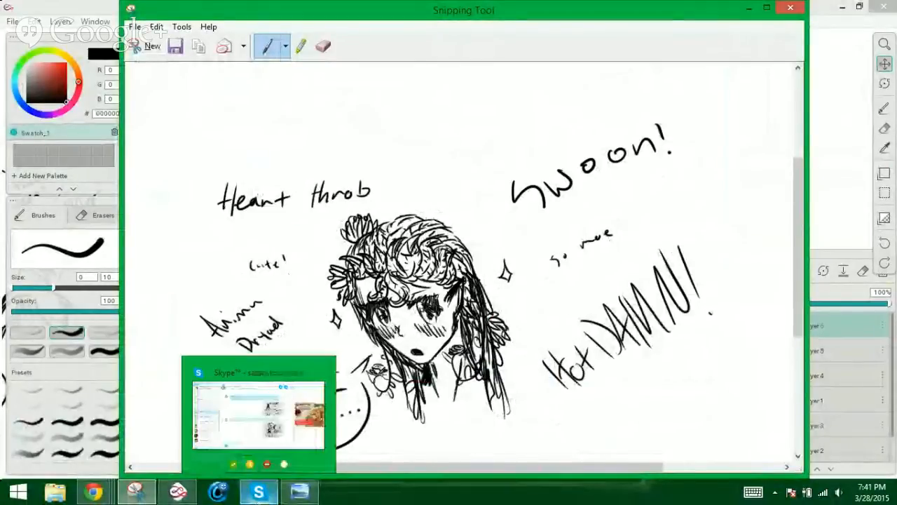
Switch to Skype and send the copied anime dryad cartoon to the contact who received the bicycle cartoon
left_click(259, 494)
left_click(310, 459)
key("ctrl+v")
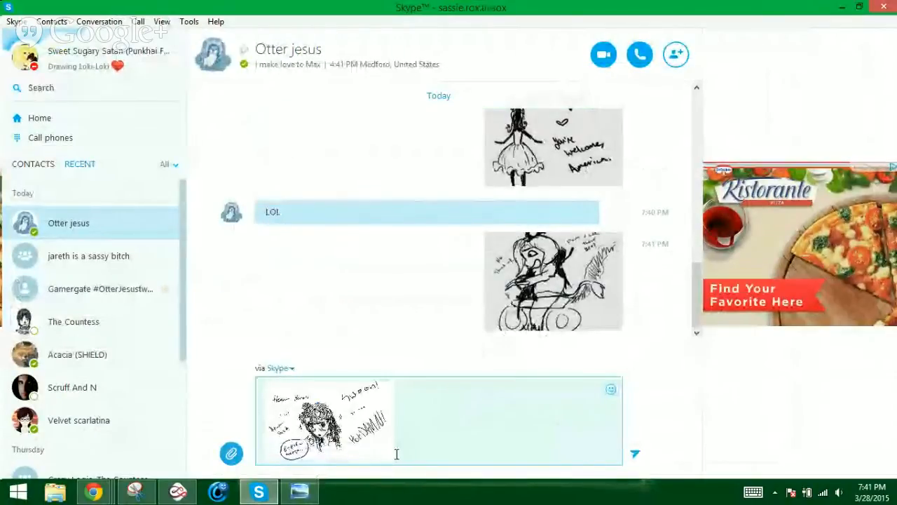
key("Return")
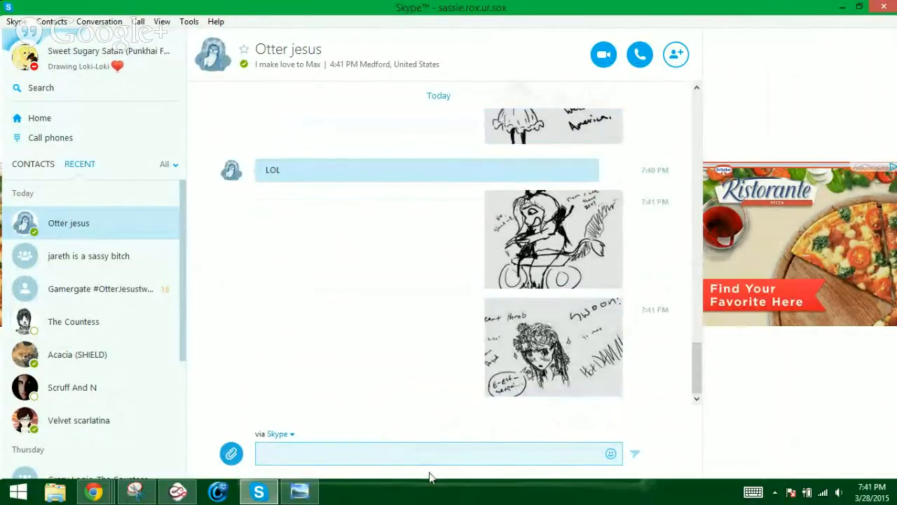
Read the unread messages in the 19-person Skype group chat through to the newest one
left_click(108, 287)
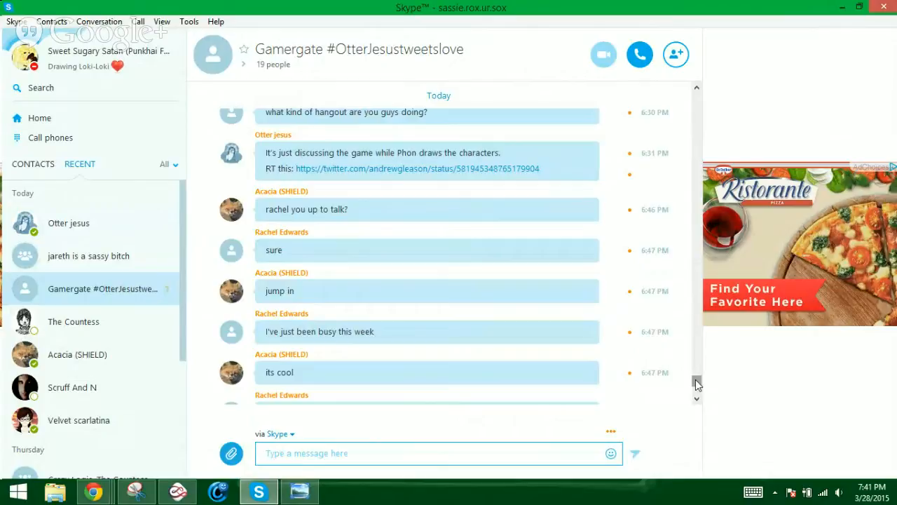
left_click(695, 401)
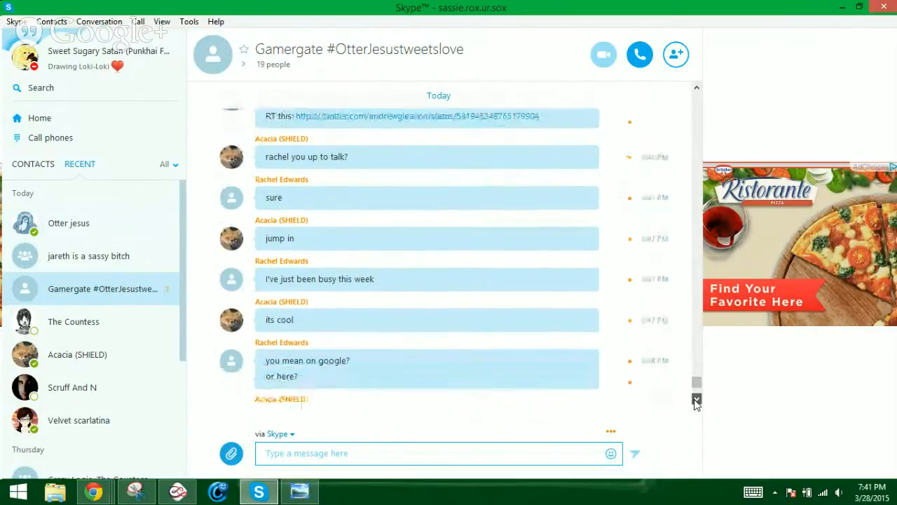
left_click(695, 401)
left_click(695, 400)
left_click(695, 400)
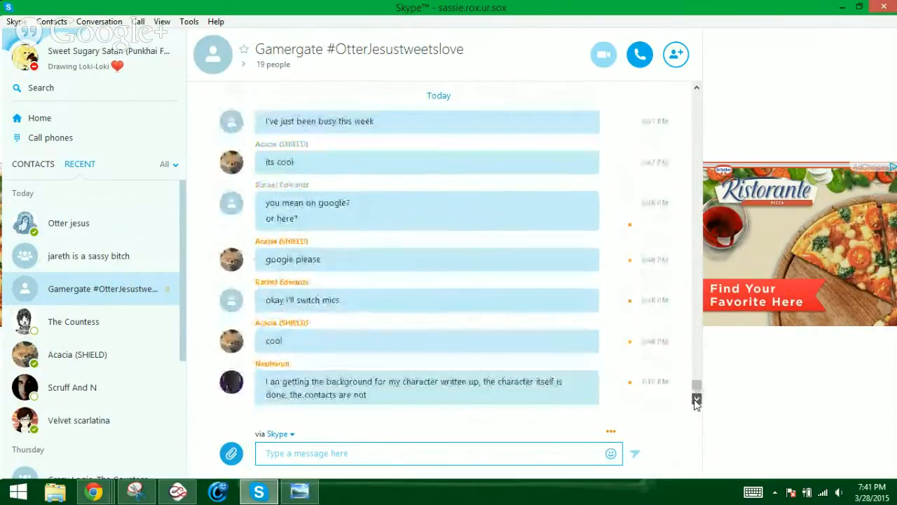
left_click(695, 400)
left_click(695, 400)
left_click(696, 400)
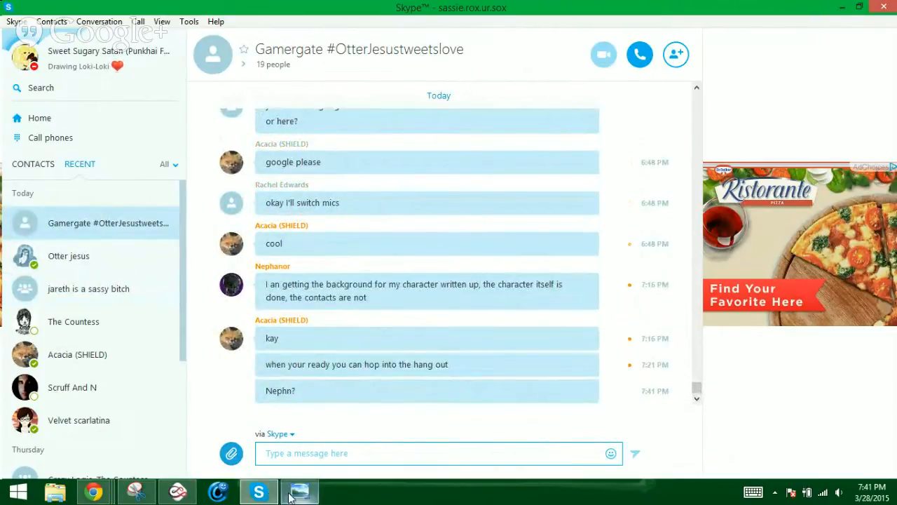
Switch to Mischief and, with a size 3 brush on blank canvas past the Lolita Dryad, sketch a round dog head with pointed ears
left_click(169, 496)
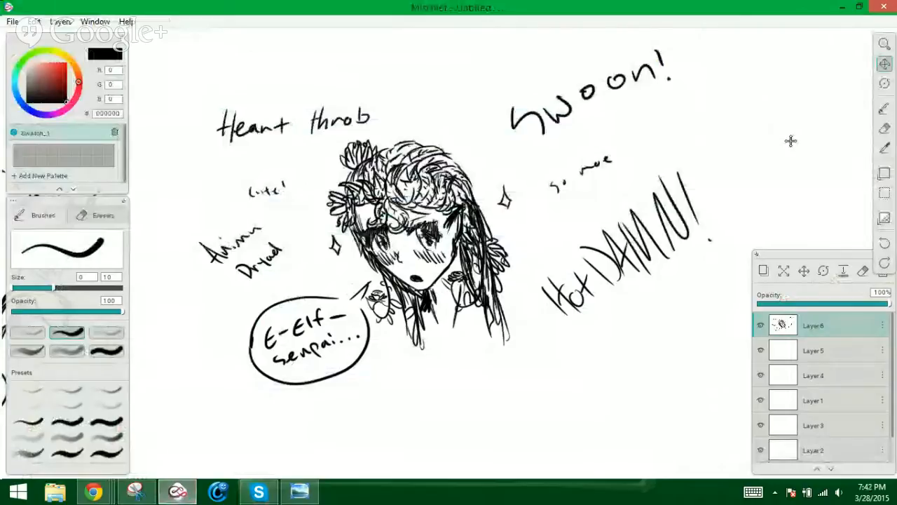
left_click_drag(757, 145, 357, 204)
mouse_move(735, 169)
left_mouse_down()
mouse_move(607, 188)
mouse_move(476, 240)
mouse_move(295, 259)
left_mouse_up()
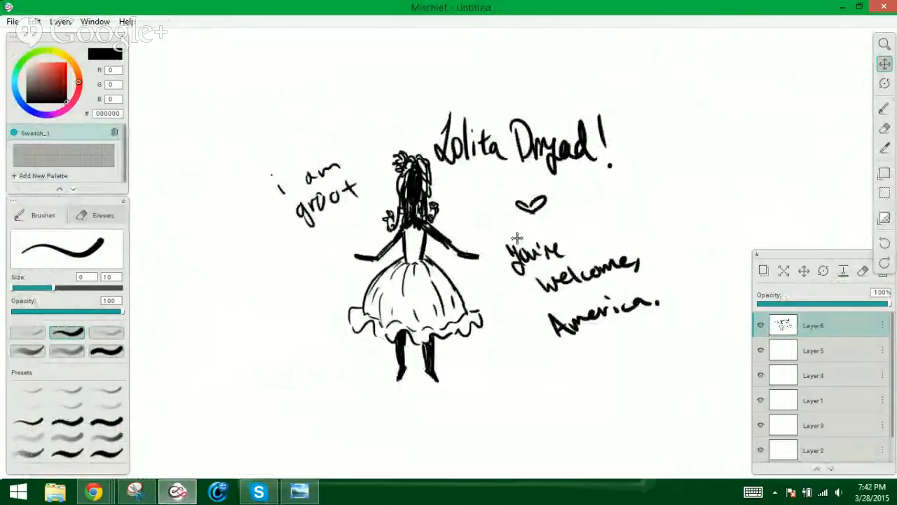
mouse_move(574, 232)
left_mouse_down()
mouse_move(496, 232)
mouse_move(468, 247)
left_mouse_up()
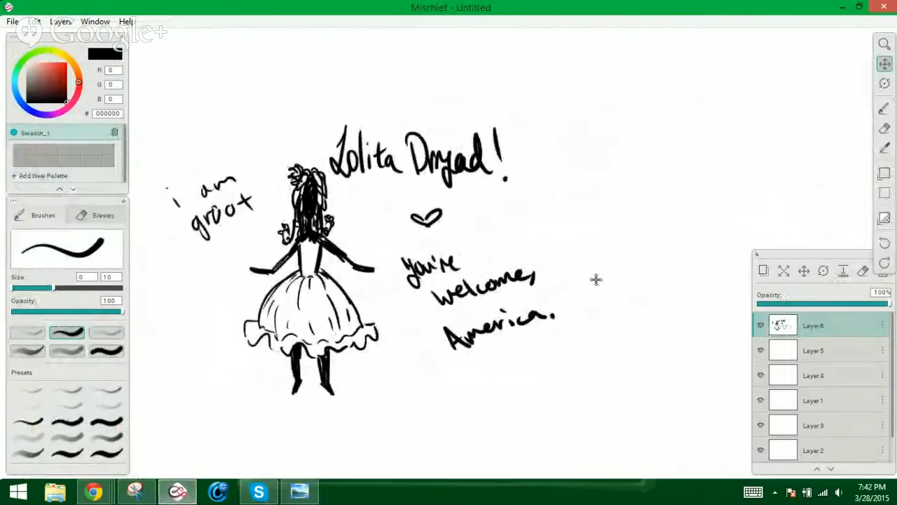
mouse_move(595, 278)
left_mouse_down()
mouse_move(474, 256)
mouse_move(421, 294)
mouse_move(437, 286)
mouse_move(322, 280)
left_mouse_up()
left_click(883, 108)
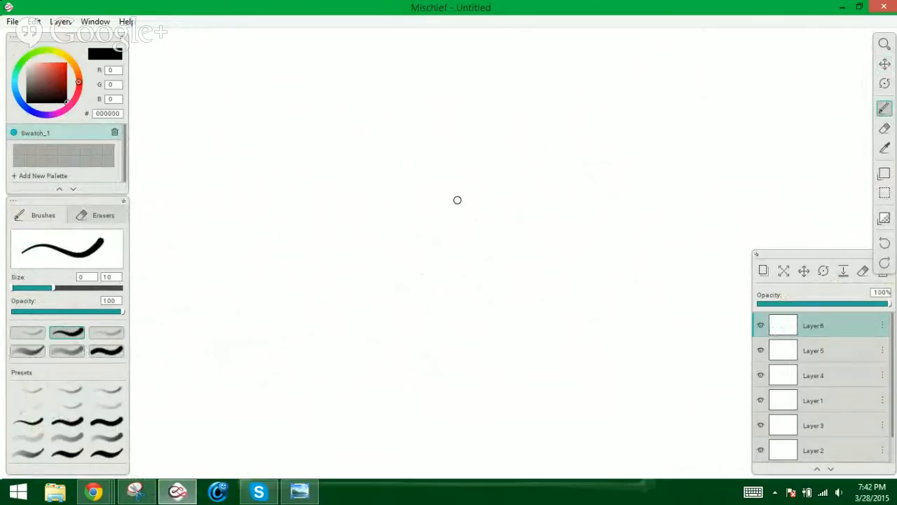
key("bracketleft")
key("bracketleft")
key("bracketleft")
key("bracketleft")
key("bracketleft")
key("bracketleft")
key("bracketleft")
key("bracketleft")
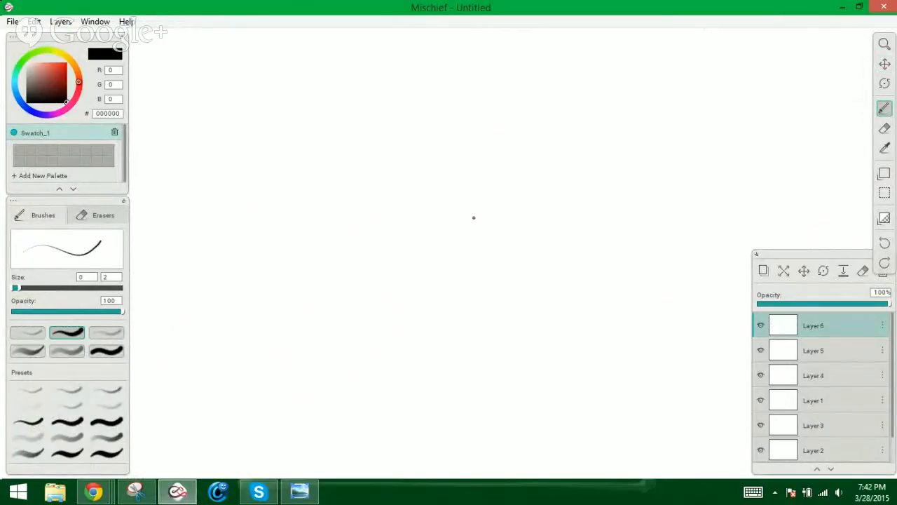
key("bracketright")
left_click_drag(426, 167, 439, 203)
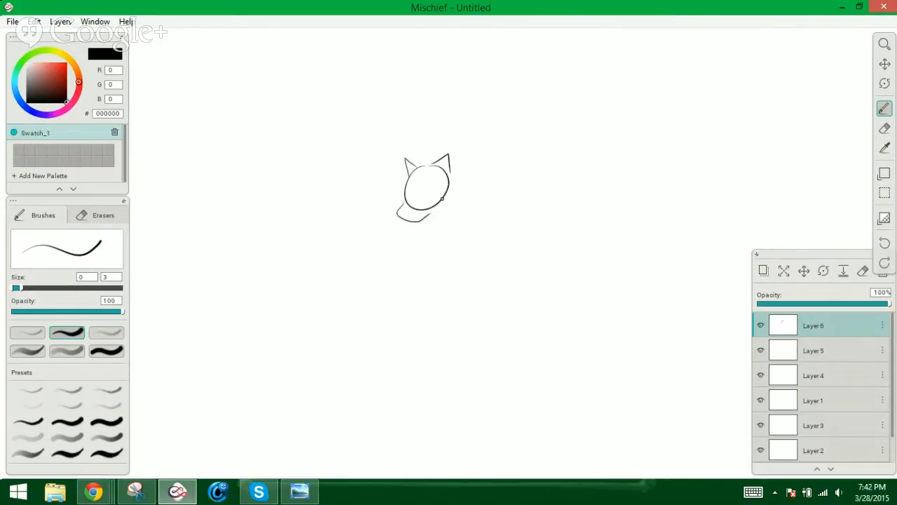
key("ctrl+z")
Sketch the dog's muzzle, neck, seated body, legs and short raised tail
mouse_move(404, 200)
left_mouse_down()
mouse_move(422, 209)
mouse_move(450, 194)
mouse_move(459, 206)
mouse_move(436, 234)
mouse_move(466, 246)
left_mouse_up()
mouse_move(468, 211)
left_mouse_down()
mouse_move(516, 220)
mouse_move(493, 253)
mouse_move(474, 257)
mouse_move(482, 263)
mouse_move(506, 246)
left_mouse_up()
mouse_move(438, 234)
left_mouse_down()
mouse_move(435, 254)
mouse_move(460, 255)
left_mouse_up()
mouse_move(432, 233)
left_mouse_down()
mouse_move(424, 250)
mouse_move(435, 255)
left_mouse_up()
left_click_drag(466, 248, 476, 259)
mouse_move(511, 215)
left_mouse_down()
mouse_move(530, 198)
mouse_move(511, 216)
mouse_move(527, 207)
left_mouse_up()
key("ctrl+z")
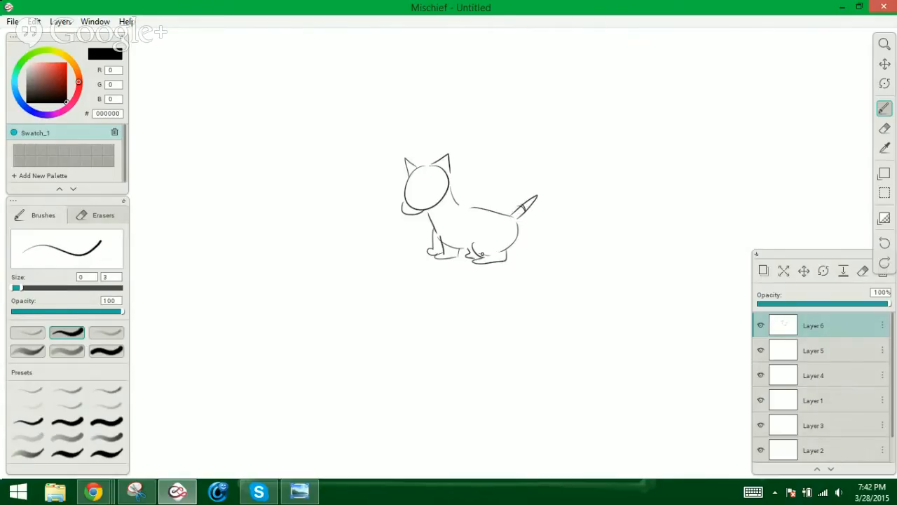
Add the dog's curved haunch, collar, shaded eyes, inner ears, and mouth and leg detail lines
mouse_move(477, 229)
left_mouse_down()
mouse_move(475, 250)
mouse_move(502, 254)
left_mouse_up()
mouse_move(449, 195)
left_mouse_down()
mouse_move(427, 211)
mouse_move(451, 197)
mouse_move(435, 226)
mouse_move(433, 219)
left_mouse_up()
mouse_move(431, 184)
left_mouse_down()
mouse_move(419, 193)
mouse_move(446, 168)
left_mouse_up()
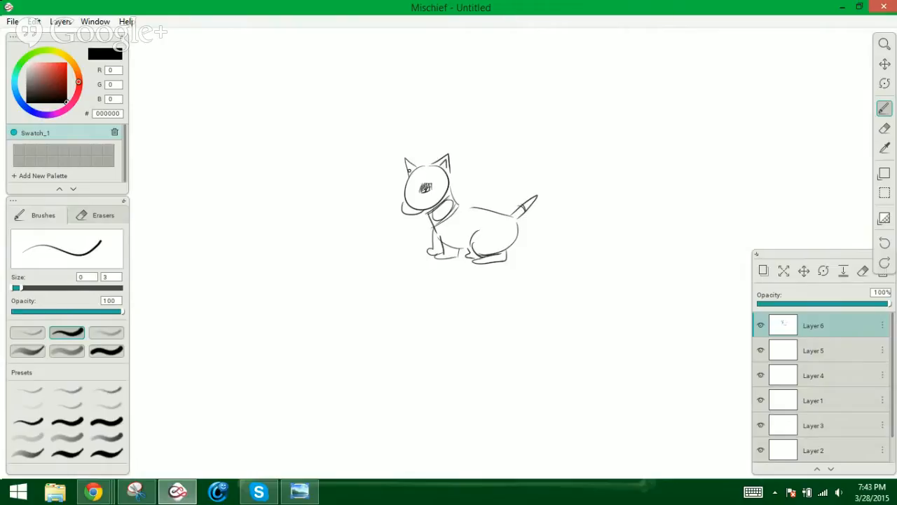
mouse_move(401, 203)
left_mouse_down()
mouse_move(435, 198)
mouse_move(429, 223)
left_mouse_up()
mouse_move(450, 197)
left_mouse_down()
mouse_move(441, 237)
mouse_move(451, 253)
mouse_move(511, 240)
left_mouse_up()
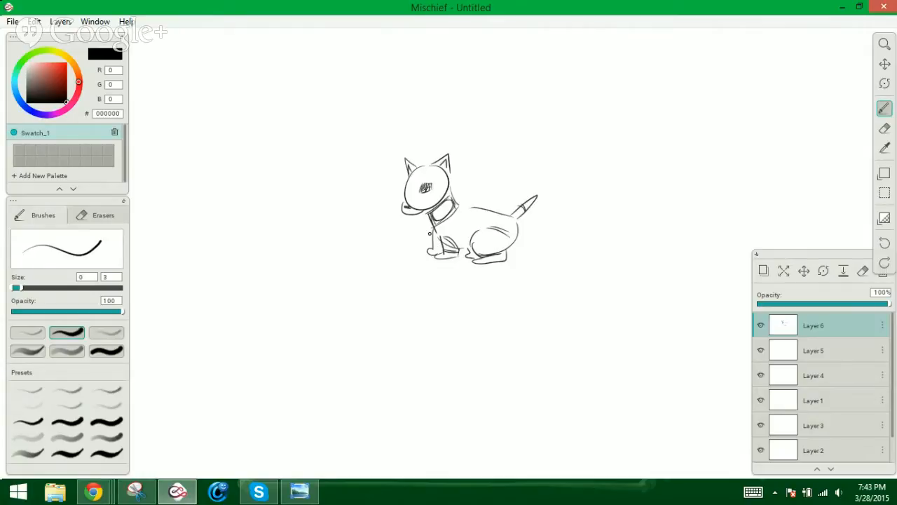
mouse_move(434, 229)
left_mouse_down()
mouse_move(433, 249)
mouse_move(448, 250)
left_mouse_up()
left_click_drag(406, 187, 406, 191)
Handwrite the title "Robot chihuahua" above the dog and close the gaps in its back and rump outline
mouse_move(391, 120)
left_mouse_down()
mouse_move(400, 140)
mouse_move(472, 110)
mouse_move(469, 157)
mouse_move(478, 157)
left_mouse_up()
left_click_drag(480, 150, 491, 156)
mouse_move(499, 145)
left_mouse_down()
mouse_move(500, 154)
mouse_move(619, 143)
left_mouse_up()
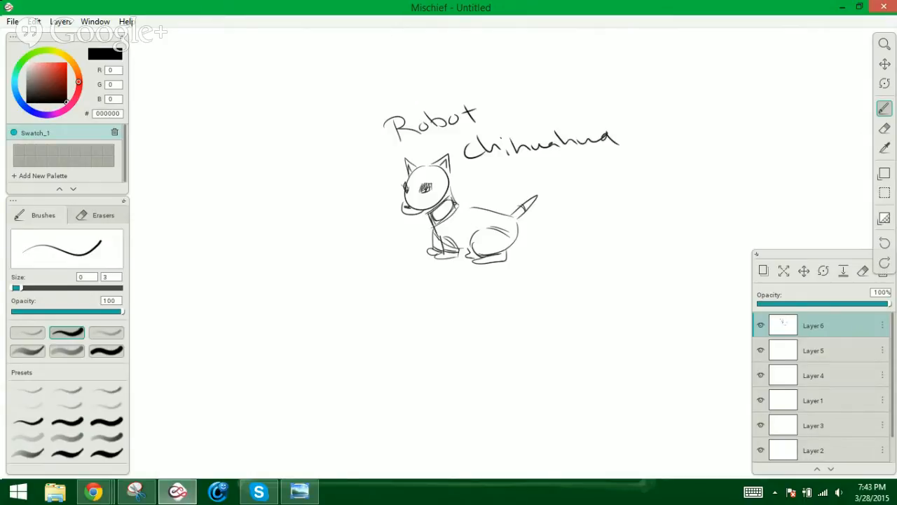
mouse_move(453, 202)
left_mouse_down()
mouse_move(468, 209)
mouse_move(466, 247)
mouse_move(472, 209)
left_mouse_up()
left_click_drag(508, 215, 518, 223)
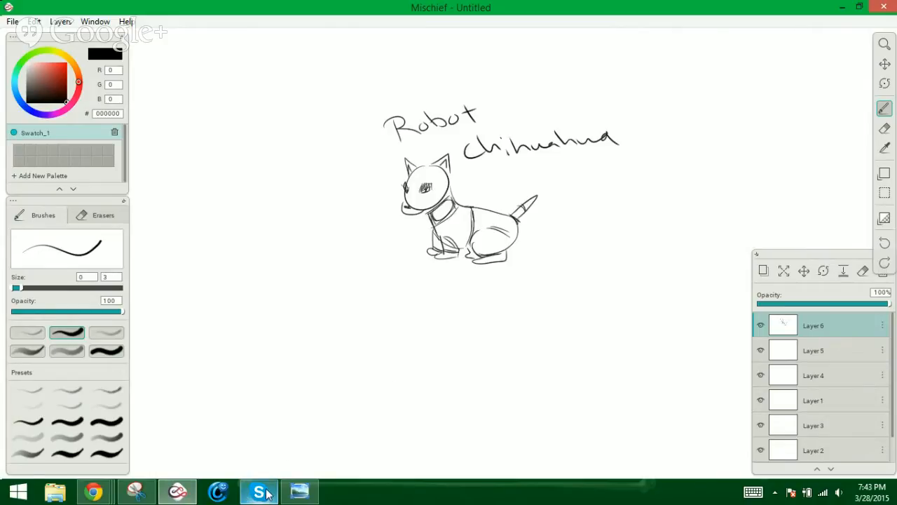
Check the open Skype group chat for new messages and return to the drawing in Mischief
mouse_move(267, 494)
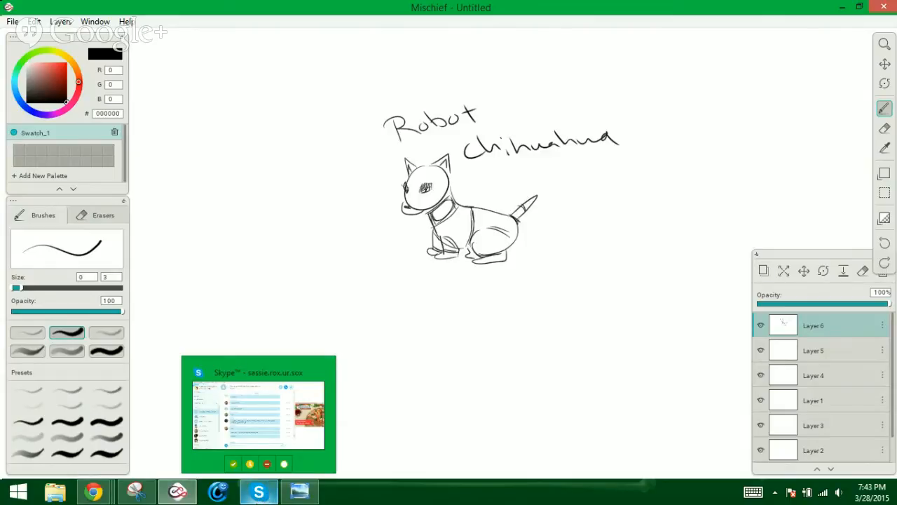
left_click(258, 494)
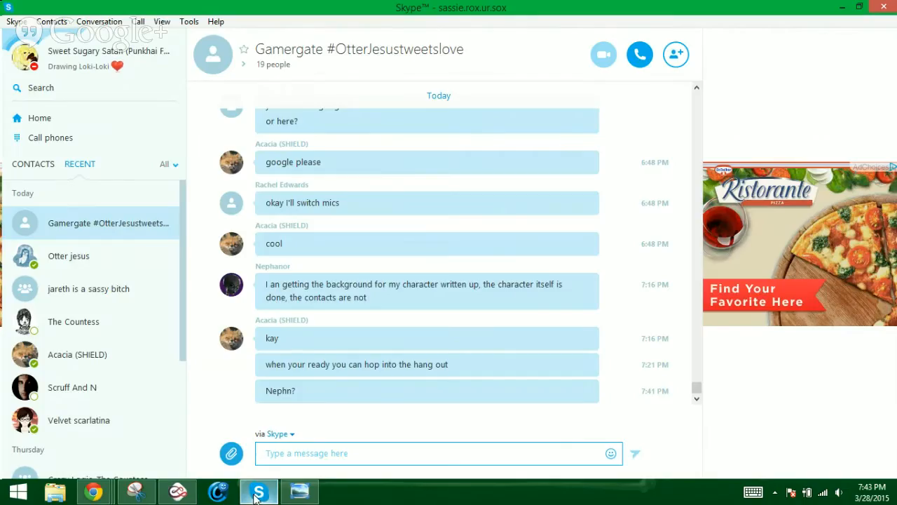
left_click(260, 494)
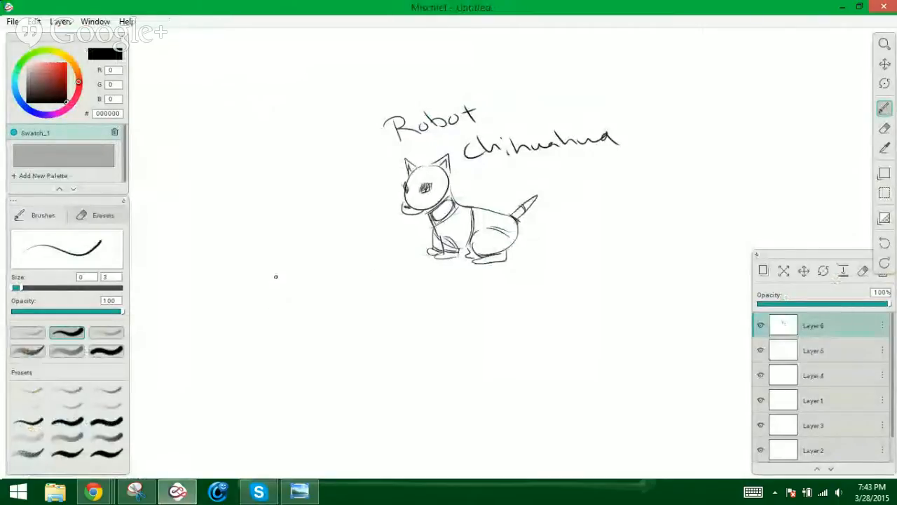
Handwrite the caption words "Must. chew. on." in a staggered row below the robot chihuahua
mouse_move(269, 298)
left_mouse_down()
mouse_move(256, 280)
mouse_move(302, 279)
mouse_move(317, 266)
mouse_move(341, 264)
left_mouse_up()
left_click(351, 275)
mouse_move(384, 310)
left_mouse_down()
mouse_move(383, 334)
mouse_move(455, 304)
left_mouse_up()
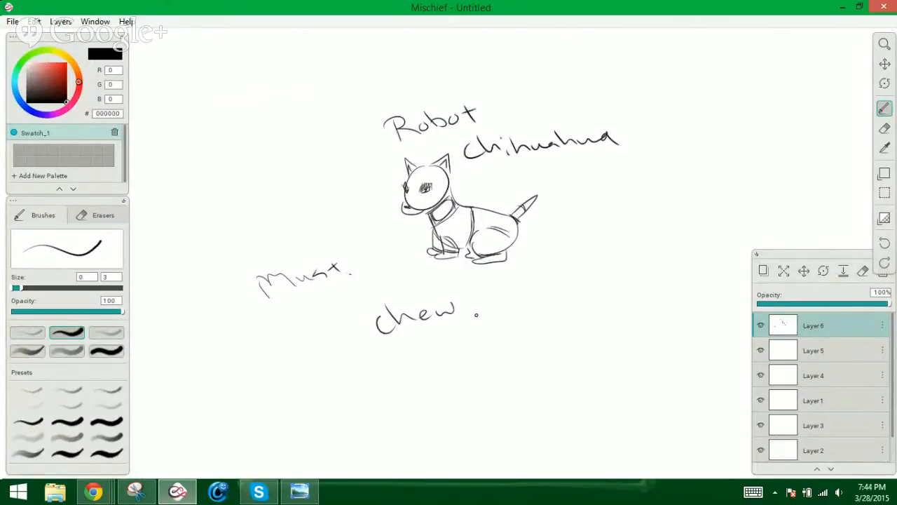
left_click_drag(518, 303, 519, 305)
mouse_move(525, 319)
left_mouse_down()
mouse_move(533, 308)
mouse_move(549, 318)
left_mouse_up()
left_click(563, 316)
Finish the caption with "SHOES!!" in large capital letters beneath "chew. on."
left_click_drag(401, 365, 406, 425)
left_click_drag(428, 350, 437, 414)
mouse_move(468, 349)
left_mouse_down()
mouse_move(457, 396)
mouse_move(464, 369)
left_mouse_up()
mouse_move(491, 340)
left_mouse_down()
mouse_move(471, 344)
mouse_move(498, 380)
mouse_move(548, 382)
left_mouse_up()
mouse_move(569, 337)
left_mouse_down()
mouse_move(554, 344)
mouse_move(556, 377)
left_mouse_up()
left_click_drag(597, 316, 609, 368)
left_click(614, 373)
left_click_drag(625, 318, 629, 356)
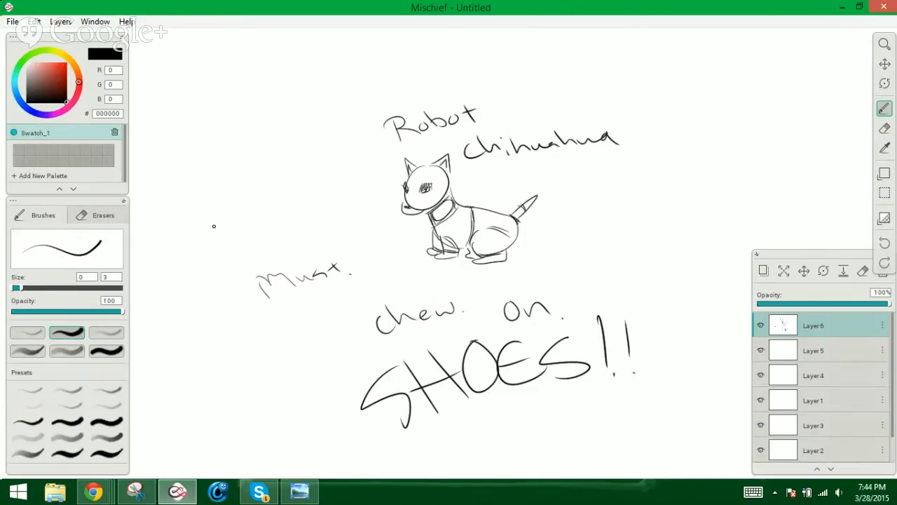
Handwrite the sound effects "Beep bop" above "Must." and "Bing Bong" beside the exclamation marks
mouse_move(214, 226)
left_mouse_down()
mouse_move(238, 225)
mouse_move(245, 199)
left_mouse_up()
mouse_move(261, 229)
left_mouse_down()
mouse_move(275, 253)
mouse_move(285, 246)
left_mouse_up()
mouse_move(631, 279)
left_mouse_down()
mouse_move(646, 292)
mouse_move(631, 289)
left_mouse_up()
mouse_move(631, 273)
left_mouse_down()
mouse_move(634, 290)
mouse_move(671, 280)
mouse_move(674, 289)
left_mouse_up()
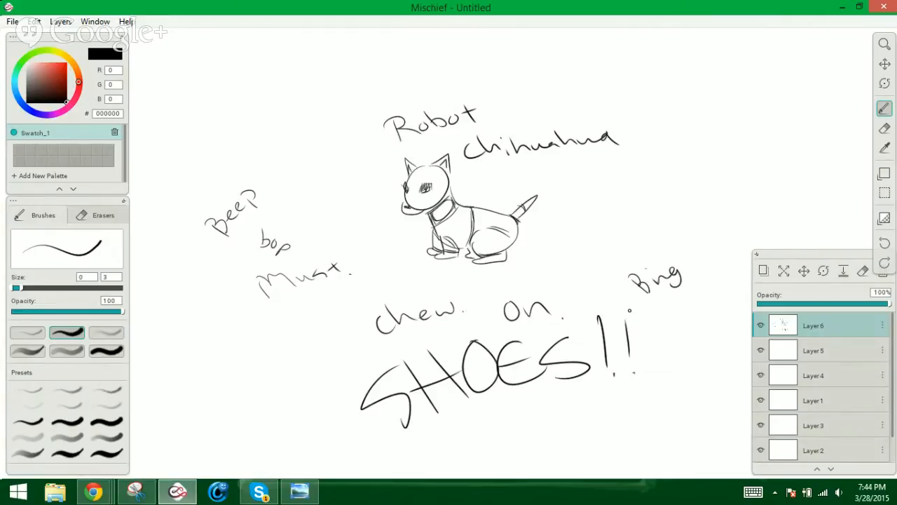
mouse_move(644, 317)
left_mouse_down()
mouse_move(660, 313)
mouse_move(663, 323)
mouse_move(648, 329)
mouse_move(667, 345)
mouse_move(660, 359)
mouse_move(670, 346)
left_mouse_up()
left_click(651, 362)
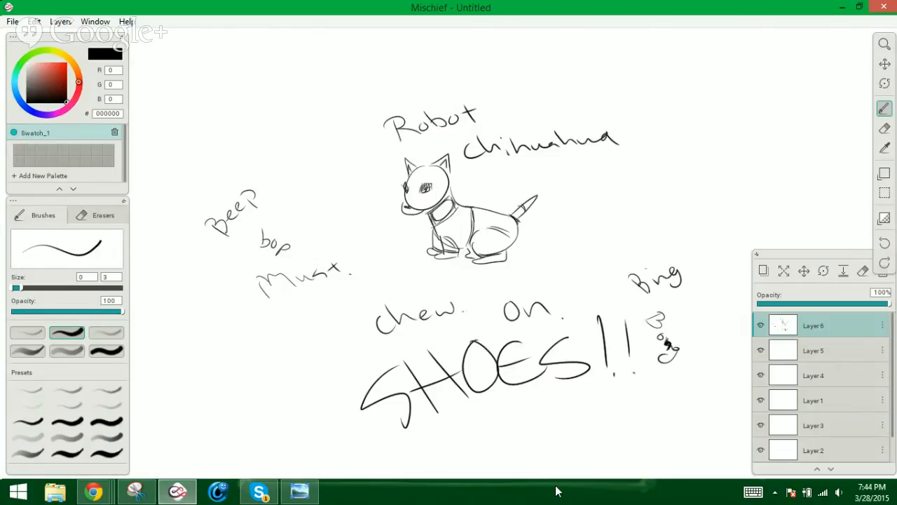
Open the unread Skype group chat to read its new message, and return to Mischief
left_click(260, 494)
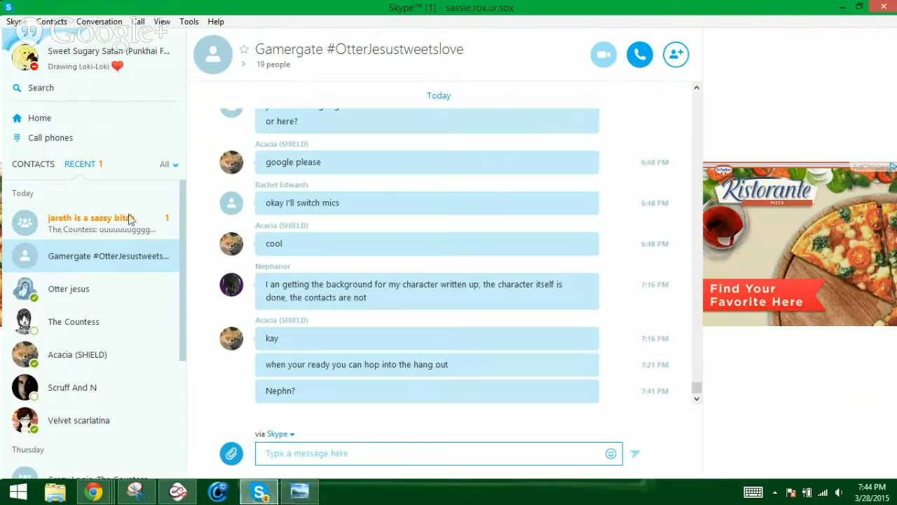
left_click(138, 224)
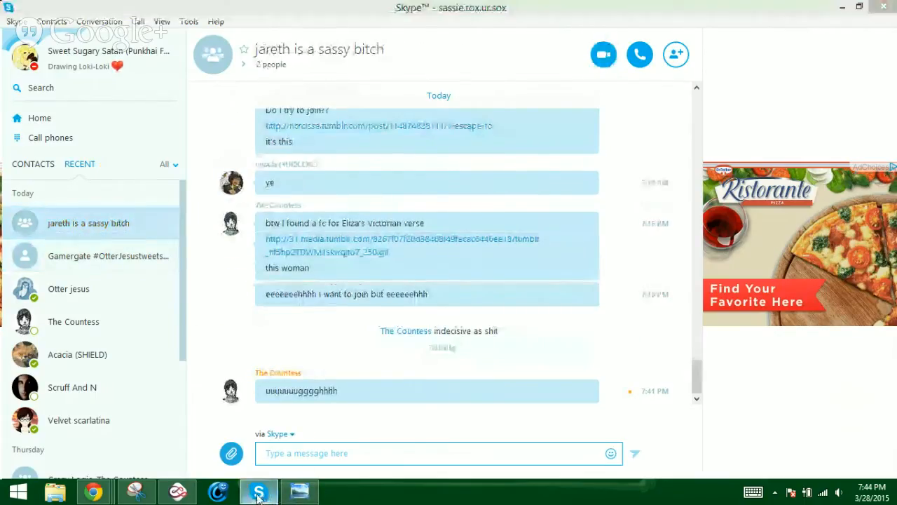
left_click(260, 494)
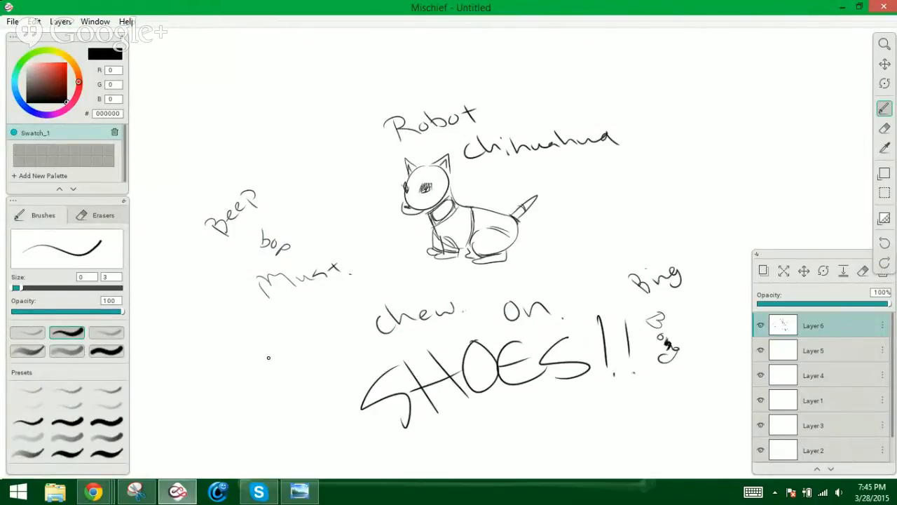
On a blank area of canvas, sketch a fox's head with one large round eye, pointed ears, a snout and the start of the neck
left_click(884, 64)
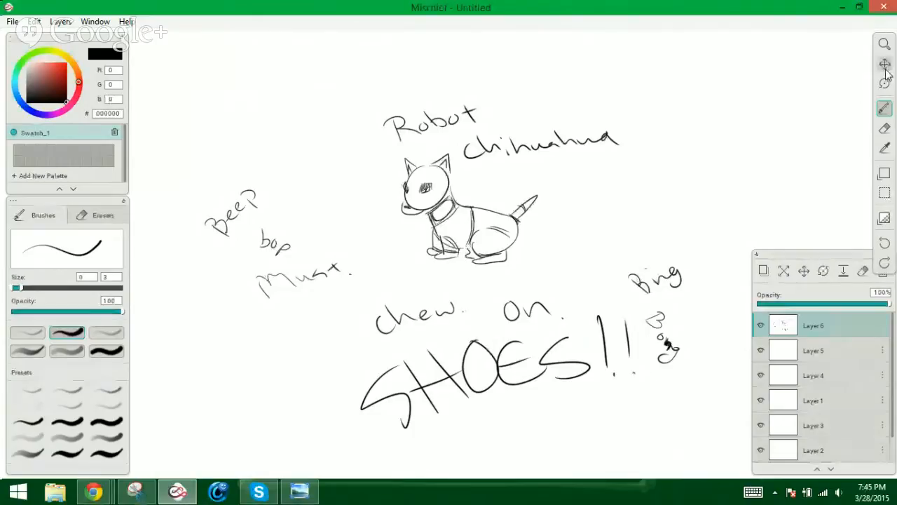
mouse_move(771, 131)
left_mouse_down()
mouse_move(673, 123)
mouse_move(519, 173)
mouse_move(327, 189)
left_mouse_up()
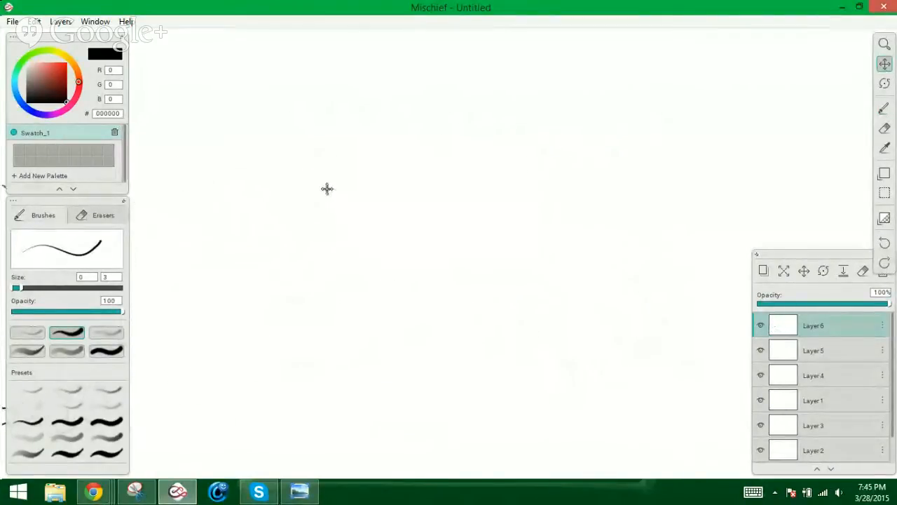
left_click(884, 107)
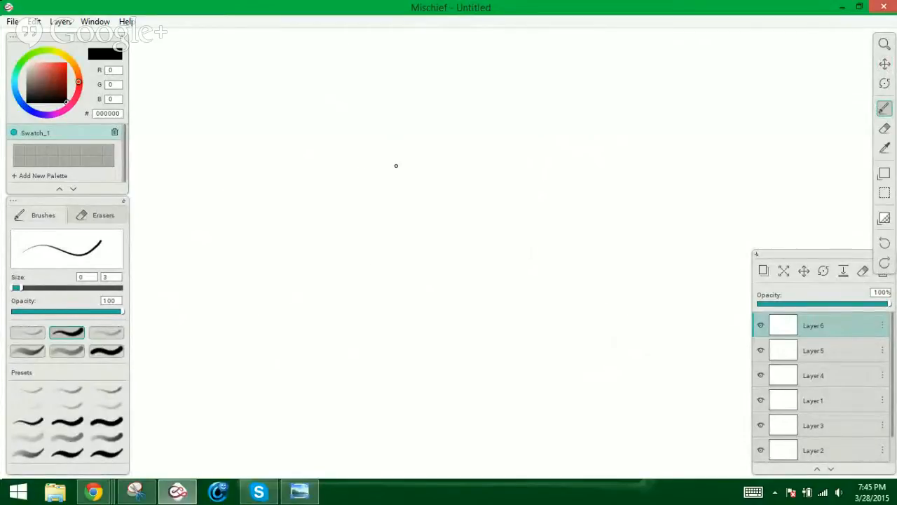
mouse_move(396, 165)
left_mouse_down()
mouse_move(427, 152)
mouse_move(405, 159)
mouse_move(433, 138)
mouse_move(442, 175)
mouse_move(426, 181)
mouse_move(431, 152)
mouse_move(435, 174)
left_mouse_up()
mouse_move(387, 156)
left_mouse_down()
mouse_move(369, 142)
mouse_move(369, 177)
mouse_move(370, 152)
mouse_move(367, 167)
mouse_move(393, 146)
mouse_move(391, 155)
mouse_move(420, 147)
mouse_move(467, 225)
left_mouse_up()
mouse_move(370, 178)
left_mouse_down()
mouse_move(350, 207)
mouse_move(396, 234)
mouse_move(403, 265)
left_mouse_up()
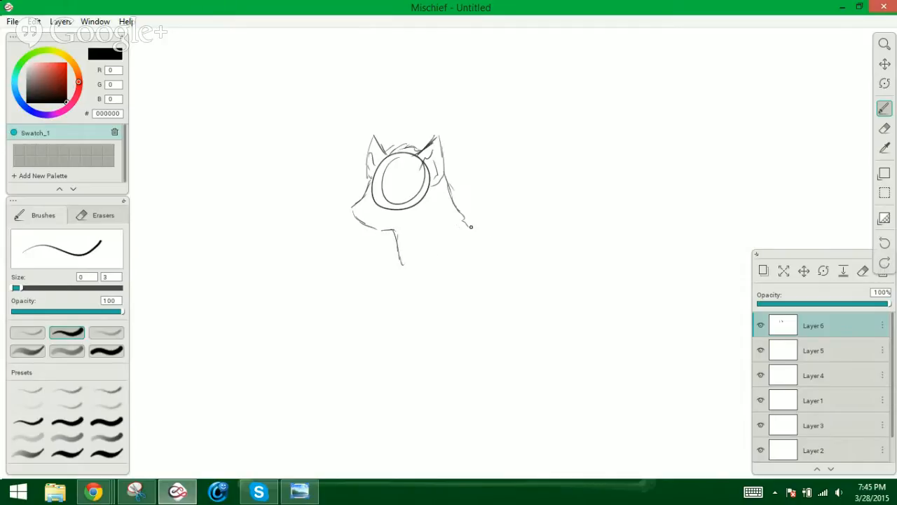
Outline the fox's sloping back and chest, and add the front paws with a short belly line
mouse_move(471, 226)
left_mouse_down()
mouse_move(523, 233)
mouse_move(568, 263)
left_mouse_up()
left_click_drag(498, 232, 551, 252)
mouse_move(471, 226)
left_mouse_down()
mouse_move(587, 280)
mouse_move(610, 330)
left_mouse_up()
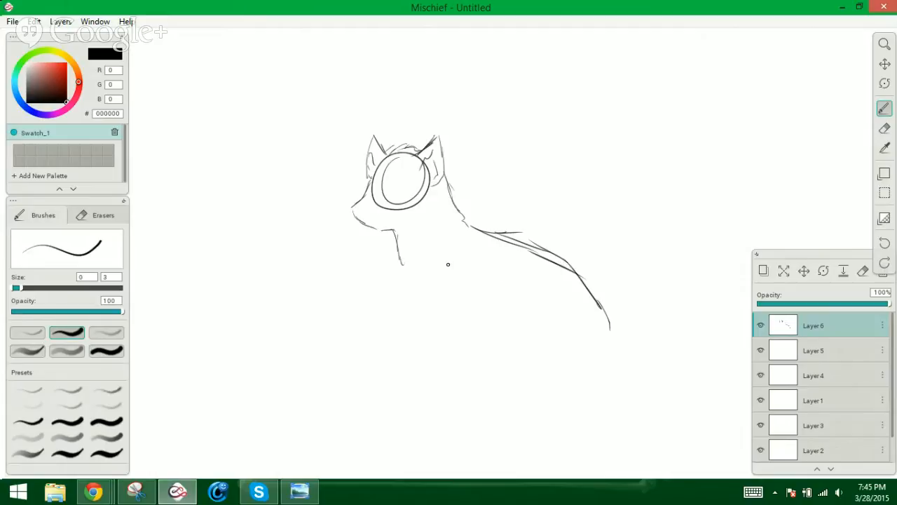
mouse_move(402, 260)
left_mouse_down()
mouse_move(405, 282)
mouse_move(447, 337)
mouse_move(451, 350)
mouse_move(440, 363)
mouse_move(452, 372)
mouse_move(480, 355)
mouse_move(447, 347)
mouse_move(442, 362)
mouse_move(484, 353)
left_mouse_up()
mouse_move(466, 353)
left_mouse_down()
mouse_move(444, 342)
mouse_move(431, 352)
mouse_move(434, 364)
mouse_move(498, 353)
mouse_move(479, 335)
mouse_move(489, 351)
mouse_move(505, 353)
mouse_move(492, 355)
mouse_move(522, 350)
left_mouse_up()
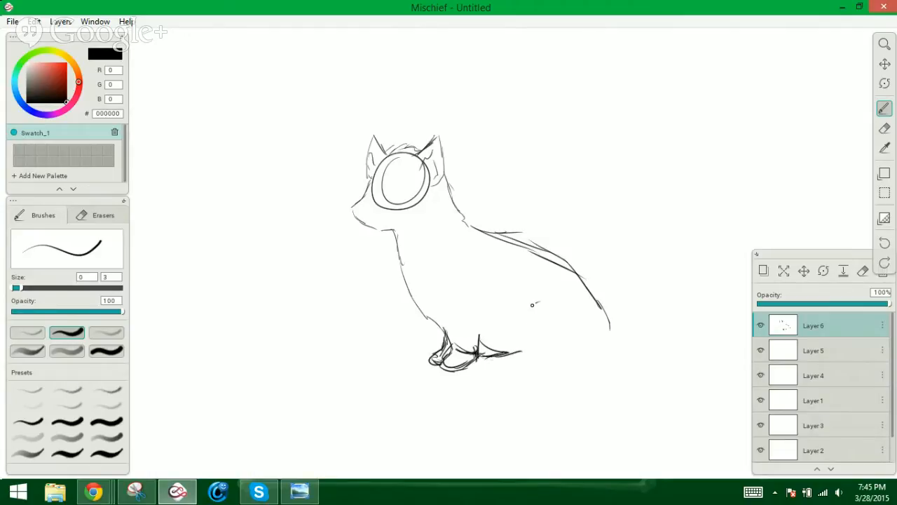
Draw the sitting fox's hind leg and paw, and a large bushy tail curling up behind the body
mouse_move(538, 302)
left_mouse_down()
mouse_move(524, 343)
mouse_move(548, 350)
mouse_move(511, 361)
mouse_move(555, 367)
mouse_move(546, 367)
left_mouse_up()
mouse_move(546, 365)
left_mouse_down()
mouse_move(556, 365)
mouse_move(527, 370)
left_mouse_up()
left_click_drag(527, 370, 588, 358)
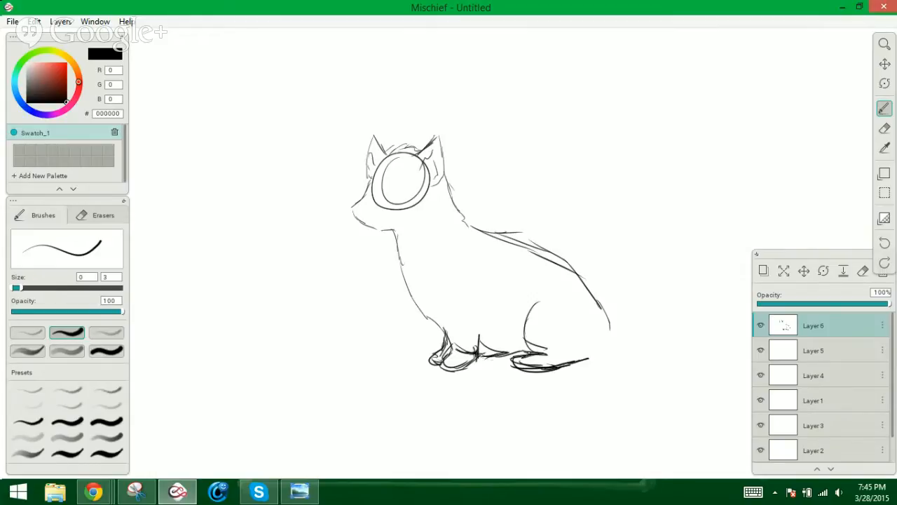
mouse_move(527, 350)
left_mouse_down()
mouse_move(566, 355)
mouse_move(596, 341)
left_mouse_up()
mouse_move(583, 281)
left_mouse_down()
mouse_move(610, 330)
mouse_move(637, 346)
mouse_move(643, 317)
mouse_move(624, 279)
mouse_move(669, 197)
mouse_move(726, 226)
mouse_move(736, 282)
mouse_move(697, 287)
mouse_move(639, 362)
mouse_move(605, 362)
mouse_move(615, 366)
mouse_move(602, 337)
mouse_move(652, 362)
mouse_move(671, 333)
left_mouse_up()
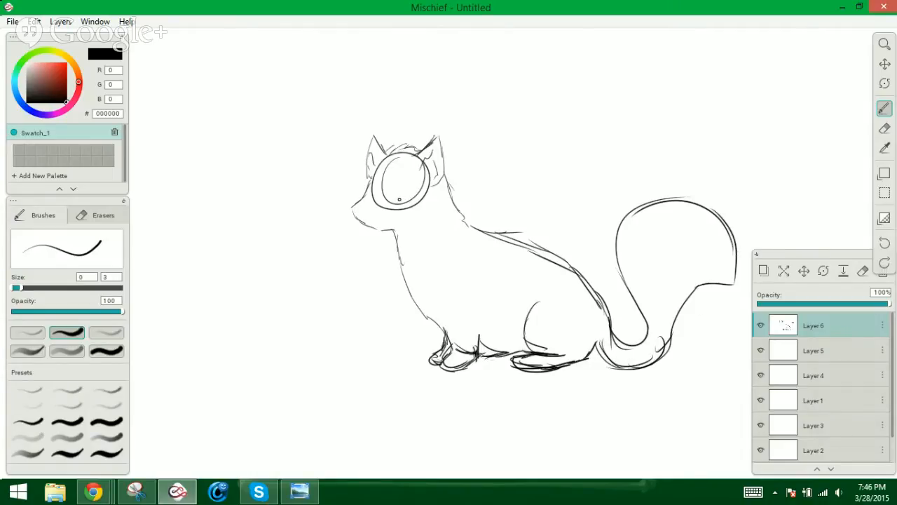
Handwrite the title "Seductive Fox" above the fox's back, and add its black pupils, nose, whiskers and zigzag tail marking
mouse_move(401, 195)
left_mouse_down()
mouse_move(393, 185)
mouse_move(400, 197)
mouse_move(370, 189)
mouse_move(361, 213)
left_mouse_up()
left_click_drag(399, 73, 466, 84)
left_click_drag(486, 60, 490, 82)
mouse_move(480, 68)
left_mouse_down()
mouse_move(496, 62)
mouse_move(502, 81)
mouse_move(523, 83)
left_mouse_up()
left_click_drag(523, 82, 547, 84)
mouse_move(527, 129)
left_mouse_down()
mouse_move(536, 128)
mouse_move(476, 167)
mouse_move(490, 148)
left_mouse_up()
left_click_drag(509, 150, 536, 167)
left_click_drag(536, 149, 520, 170)
left_click_drag(617, 259, 684, 305)
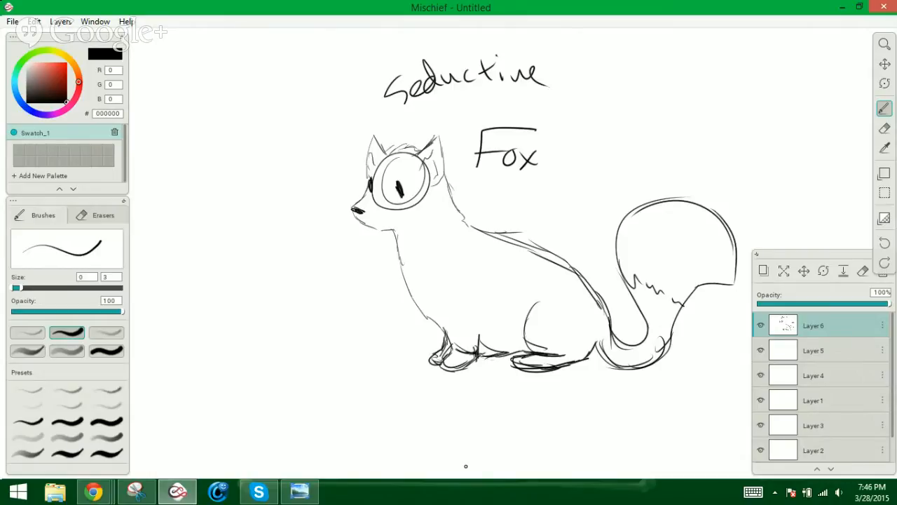
mouse_move(370, 218)
left_mouse_down()
mouse_move(392, 230)
mouse_move(397, 222)
mouse_move(345, 227)
left_mouse_up()
On a blank area beside the fox, sketch a girl's face outline with narrowed eyes and angled eyebrows
left_click(884, 63)
mouse_move(717, 126)
left_mouse_down()
mouse_move(514, 140)
mouse_move(343, 130)
left_mouse_up()
left_click_drag(507, 186, 200, 212)
key("b")
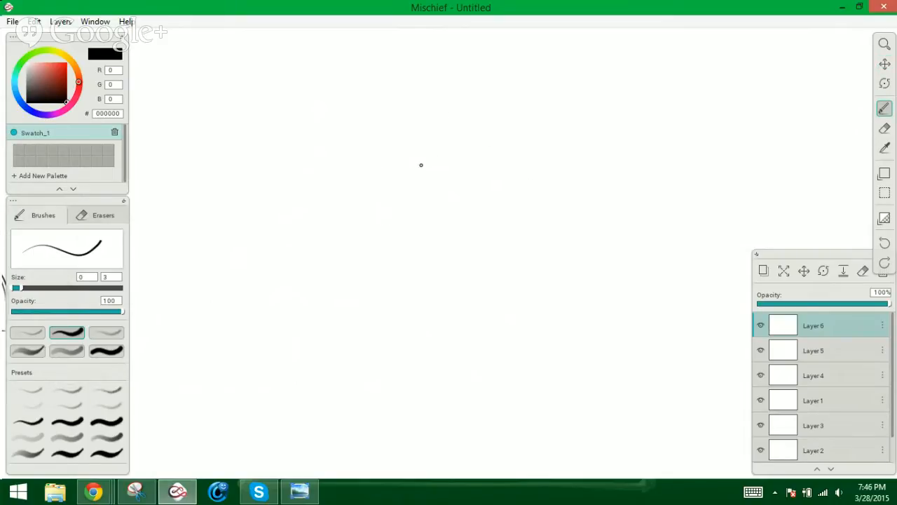
mouse_move(423, 147)
left_mouse_down()
mouse_move(424, 193)
mouse_move(443, 219)
mouse_move(499, 214)
left_mouse_up()
mouse_move(468, 172)
left_mouse_down()
mouse_move(502, 167)
mouse_move(490, 179)
mouse_move(473, 164)
mouse_move(480, 160)
mouse_move(443, 170)
mouse_move(449, 175)
mouse_move(426, 161)
mouse_move(441, 179)
mouse_move(451, 158)
left_mouse_up()
left_click_drag(462, 157, 480, 151)
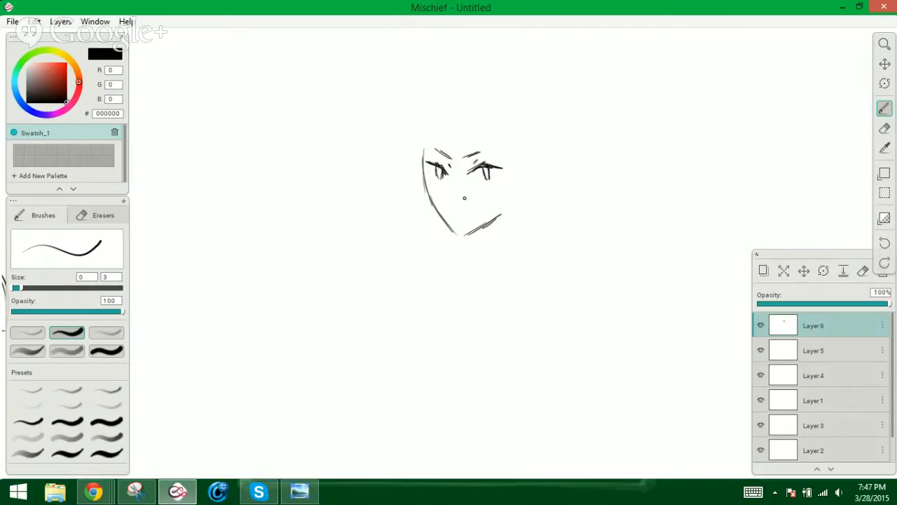
Add the girl's open mouth, nose and hatched blush across the cheeks, with small bubbles floating beside her head
mouse_move(448, 187)
left_mouse_down()
mouse_move(417, 177)
mouse_move(446, 183)
mouse_move(466, 205)
mouse_move(478, 189)
mouse_move(510, 198)
left_mouse_up()
left_click_drag(406, 164, 381, 152)
left_click_drag(394, 123, 394, 125)
mouse_move(449, 216)
left_mouse_down()
mouse_move(483, 207)
mouse_move(457, 231)
mouse_move(451, 211)
mouse_move(456, 222)
mouse_move(482, 211)
left_mouse_up()
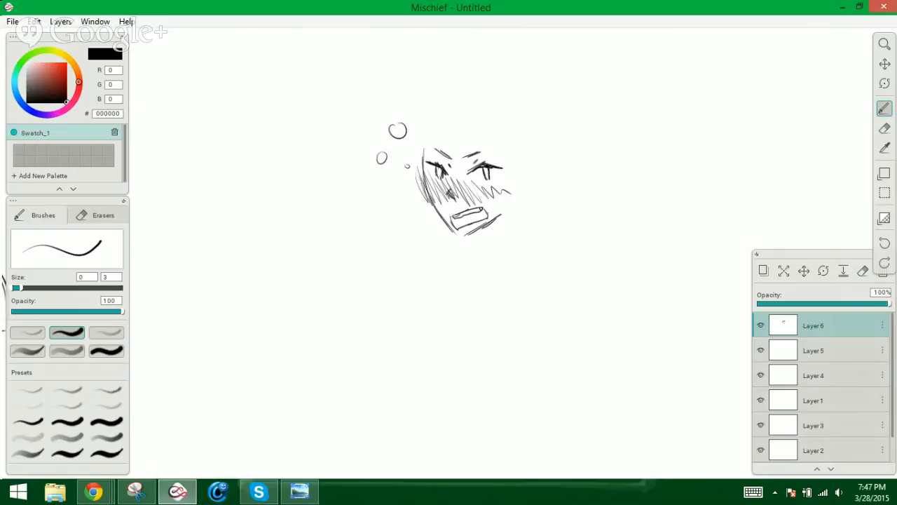
left_click_drag(502, 181, 502, 188)
Draw wispy bangs over the girl's forehead and short hair strands framing both sides of her face
left_click_drag(447, 131, 453, 168)
mouse_move(456, 140)
left_mouse_down()
mouse_move(436, 139)
mouse_move(447, 164)
left_mouse_up()
left_click_drag(434, 136, 421, 187)
mouse_move(464, 140)
left_mouse_down()
mouse_move(477, 166)
mouse_move(491, 163)
left_mouse_up()
mouse_move(485, 141)
left_mouse_down()
mouse_move(513, 181)
mouse_move(501, 219)
left_mouse_up()
left_click_drag(501, 228, 522, 193)
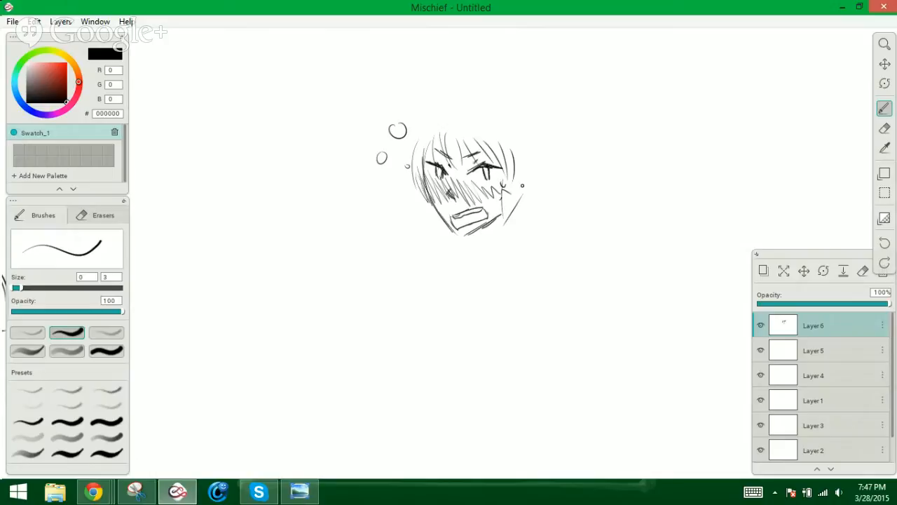
Draw long pointed locks of hair hanging down both sides of the girl's face
left_click_drag(412, 163, 424, 230)
left_click_drag(413, 172, 422, 256)
left_click_drag(419, 200, 432, 281)
left_click_drag(441, 230, 438, 270)
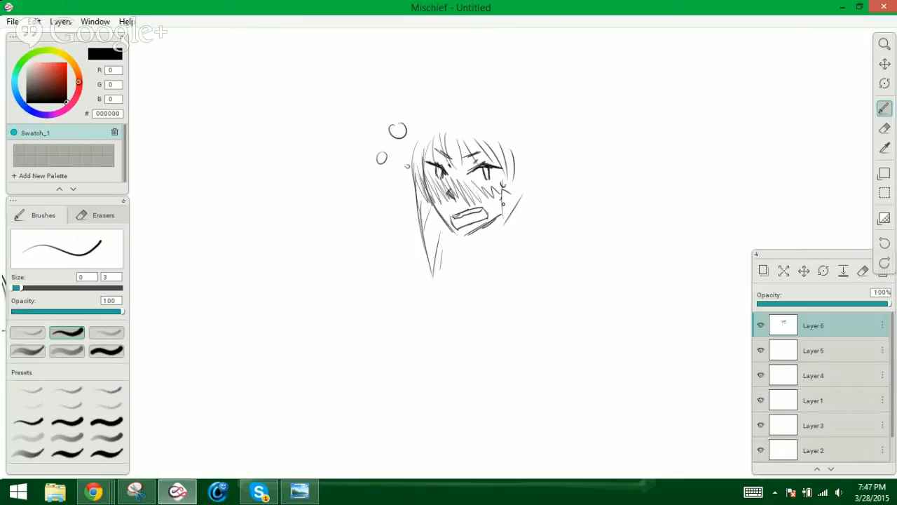
left_click_drag(502, 173, 506, 261)
mouse_move(506, 215)
left_mouse_down()
mouse_move(506, 281)
mouse_move(509, 269)
left_mouse_up()
left_click_drag(531, 208, 517, 251)
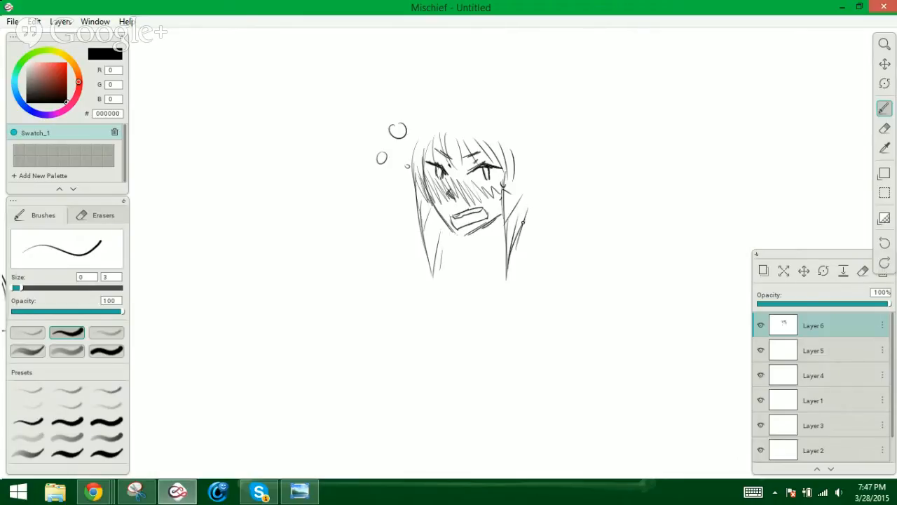
Complete the outer hair contour over the top of the girl's head and add two pointed fox ears
left_click_drag(526, 218, 535, 137)
mouse_move(524, 173)
left_mouse_down()
mouse_move(536, 113)
mouse_move(533, 150)
left_mouse_up()
mouse_move(510, 110)
left_mouse_down()
mouse_move(534, 134)
mouse_move(451, 99)
mouse_move(416, 127)
mouse_move(415, 176)
left_mouse_up()
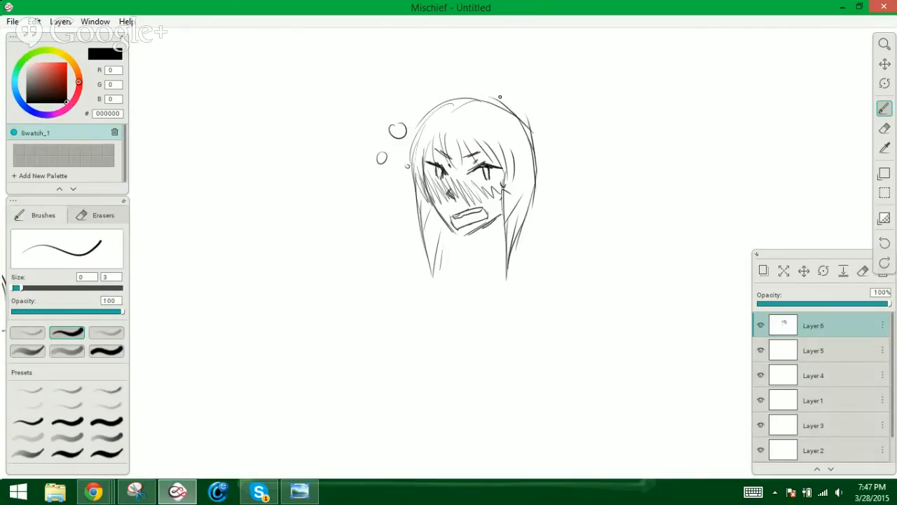
mouse_move(496, 128)
left_mouse_down()
mouse_move(515, 88)
mouse_move(524, 138)
left_mouse_up()
mouse_move(515, 90)
left_mouse_down()
mouse_move(528, 130)
mouse_move(523, 139)
mouse_move(500, 131)
left_mouse_up()
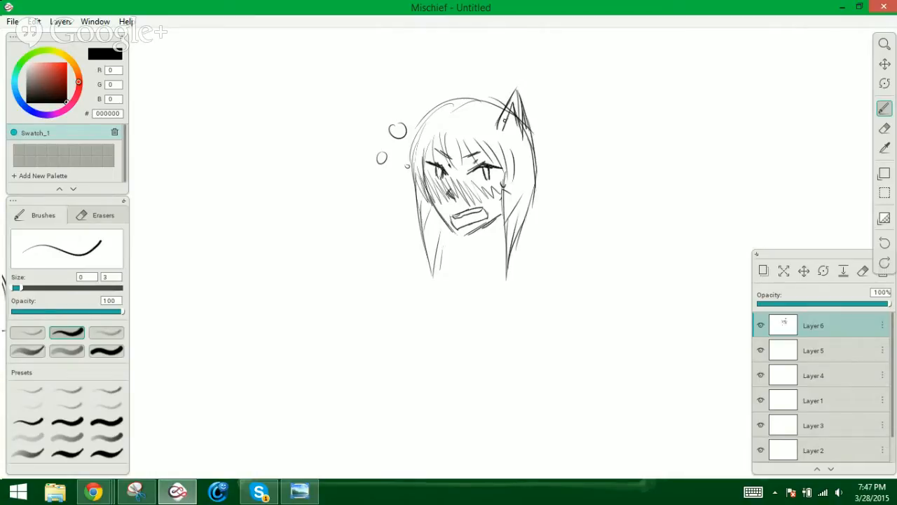
mouse_move(439, 116)
left_mouse_down()
mouse_move(416, 98)
mouse_move(433, 117)
left_mouse_up()
left_click_drag(409, 89, 412, 145)
left_click_drag(408, 105, 414, 141)
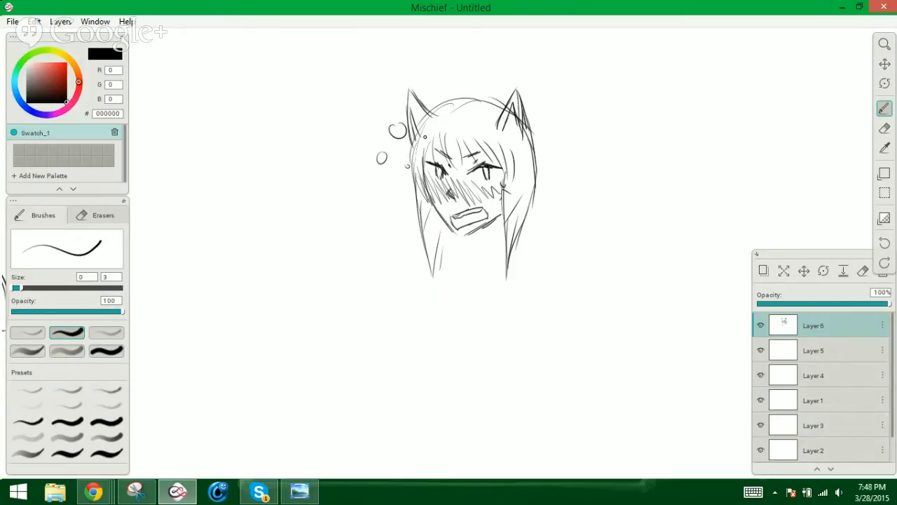
Add inner strands to the long hair on both sides of the girl's face
left_click_drag(523, 144, 517, 229)
left_click_drag(529, 183, 523, 218)
left_click_drag(424, 211, 430, 246)
left_click_drag(435, 221, 441, 245)
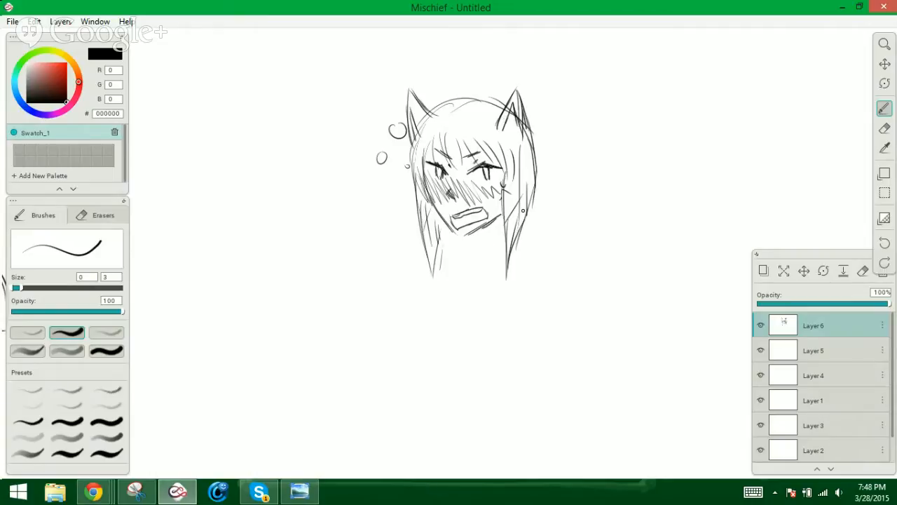
left_click_drag(526, 203, 529, 251)
Sketch the girl's neck lines and an arm with a curled hand below her chin
left_click_drag(471, 237, 477, 255)
left_click_drag(530, 214, 539, 245)
left_click_drag(471, 239, 478, 264)
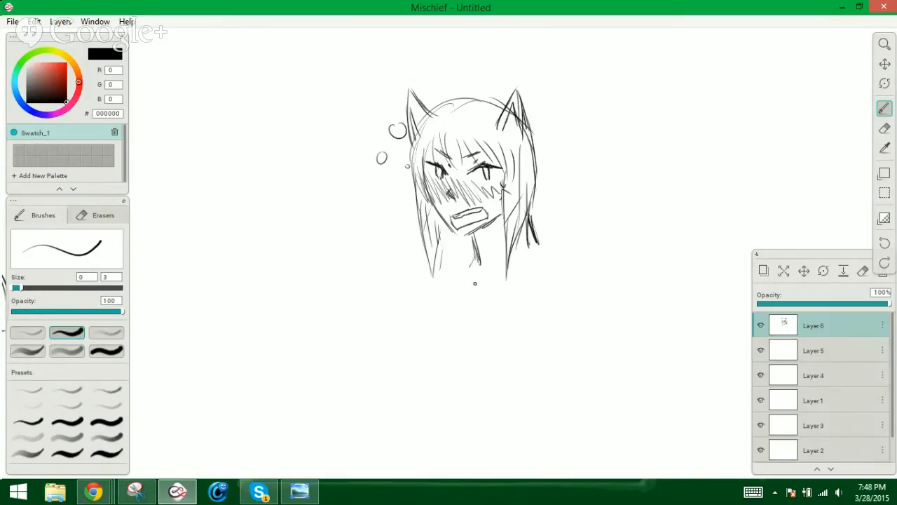
mouse_move(431, 255)
left_mouse_down()
mouse_move(457, 286)
mouse_move(458, 305)
left_mouse_up()
mouse_move(469, 304)
left_mouse_down()
mouse_move(489, 310)
mouse_move(479, 322)
mouse_move(493, 313)
mouse_move(455, 332)
mouse_move(459, 306)
mouse_move(446, 328)
mouse_move(461, 340)
mouse_move(463, 328)
mouse_move(494, 331)
left_mouse_up()
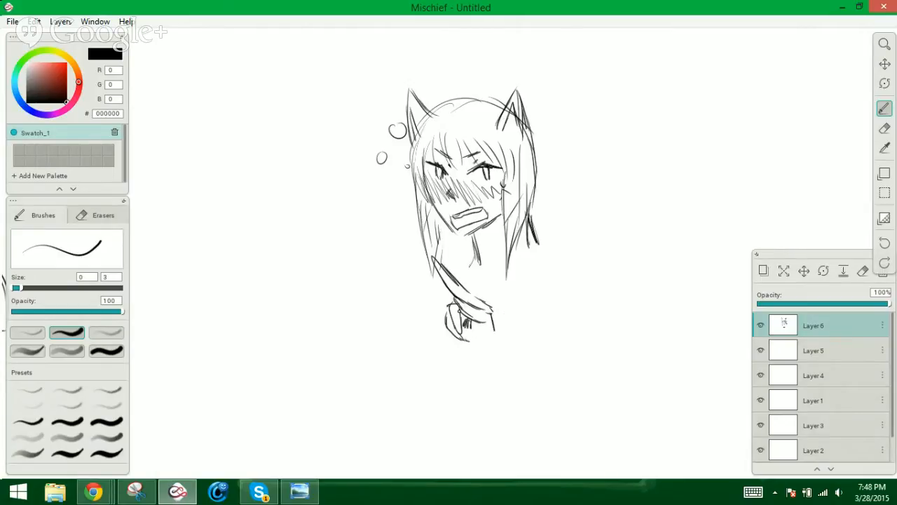
Handwrite "B4 you Freak out..." in two rows beside the fox girl's head
left_click_drag(551, 120, 557, 160)
mouse_move(586, 129)
left_mouse_down()
mouse_move(595, 123)
mouse_move(595, 151)
mouse_move(621, 133)
mouse_move(616, 170)
left_mouse_up()
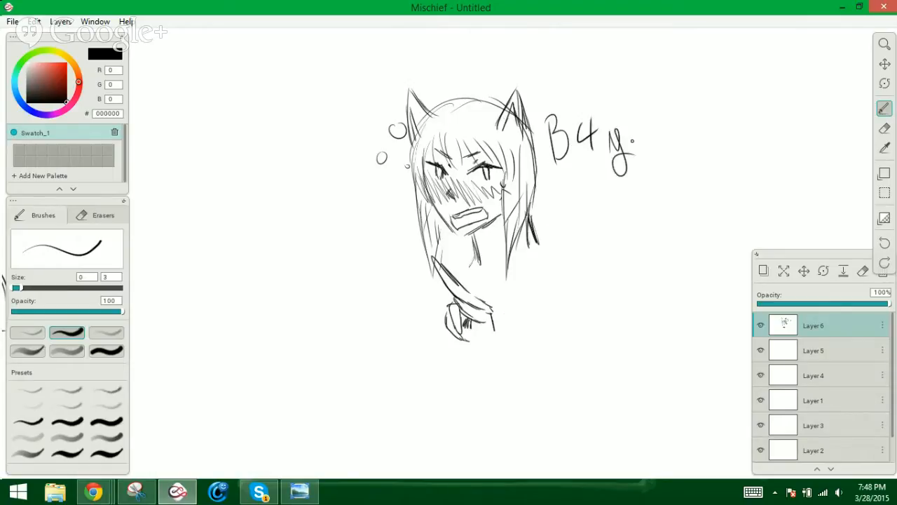
left_click_drag(632, 132, 658, 140)
mouse_move(552, 180)
left_mouse_down()
mouse_move(560, 176)
mouse_move(538, 209)
mouse_move(555, 190)
left_mouse_up()
left_click_drag(559, 194, 581, 188)
left_click_drag(583, 189, 593, 192)
mouse_move(594, 178)
left_mouse_down()
mouse_move(605, 191)
mouse_move(628, 177)
mouse_move(652, 179)
left_mouse_up()
mouse_move(647, 175)
left_mouse_down()
mouse_move(664, 174)
mouse_move(660, 184)
left_mouse_up()
left_click(672, 181)
left_click(679, 176)
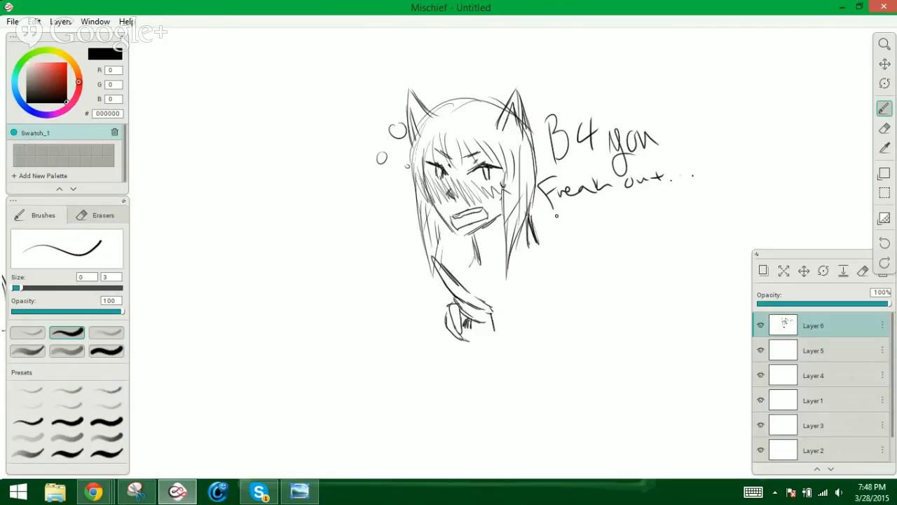
Continue the caption with "I am a" and a larger "Sexy" on the row beneath it
left_click_drag(556, 213, 566, 212)
mouse_move(561, 215)
left_mouse_down()
mouse_move(560, 231)
mouse_move(651, 211)
left_mouse_up()
left_click(629, 212)
mouse_move(593, 238)
left_mouse_down()
mouse_move(560, 266)
mouse_move(620, 260)
left_mouse_up()
left_click_drag(617, 238, 642, 260)
mouse_move(630, 234)
left_mouse_down()
mouse_move(624, 259)
mouse_move(648, 246)
left_mouse_up()
mouse_move(663, 226)
left_mouse_down()
mouse_move(656, 260)
mouse_move(677, 248)
left_mouse_up()
Finish the caption with "FOX!" in large capitals, and touch up the letter "I" and the girl's hand with darker strokes
mouse_move(589, 289)
left_mouse_down()
mouse_move(569, 338)
mouse_move(601, 300)
left_mouse_up()
left_click_drag(604, 287, 650, 308)
left_click_drag(650, 270, 659, 297)
left_click(665, 309)
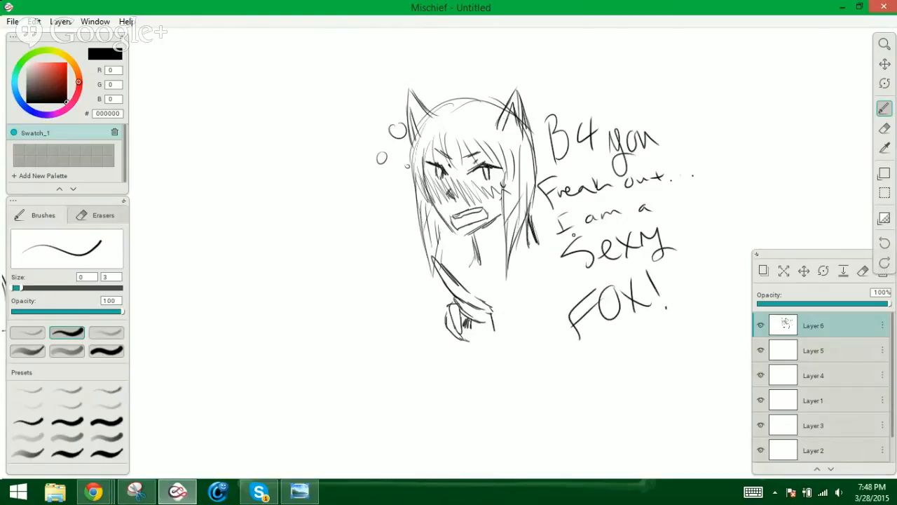
left_click_drag(550, 220, 566, 214)
left_click_drag(443, 320, 456, 341)
left_click_drag(457, 344, 467, 344)
Switch to Skype to read the new group chat messages, and return to Mischief
left_click(258, 492)
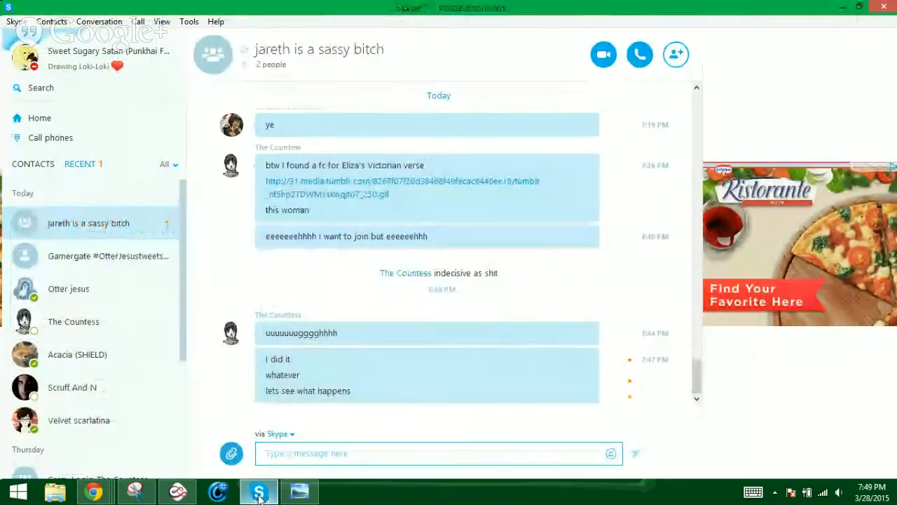
left_click(258, 491)
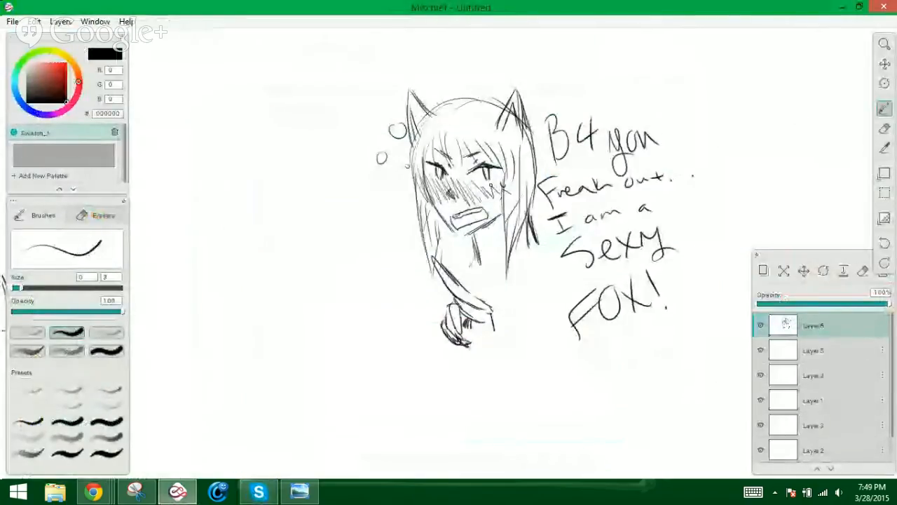
Go back to the Seductive Fox drawing and add short fur strokes on its cheek and body
left_click(884, 64)
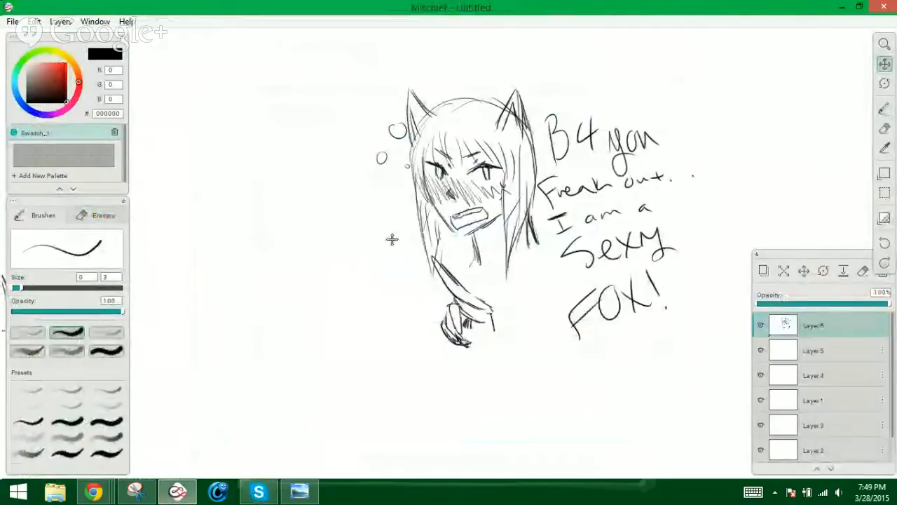
left_click_drag(392, 238, 731, 241)
left_click_drag(467, 249, 606, 281)
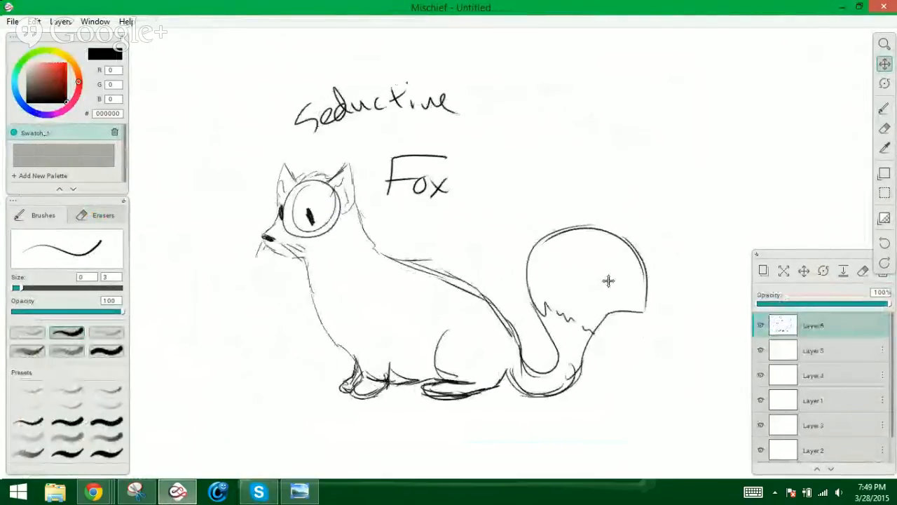
left_click(884, 109)
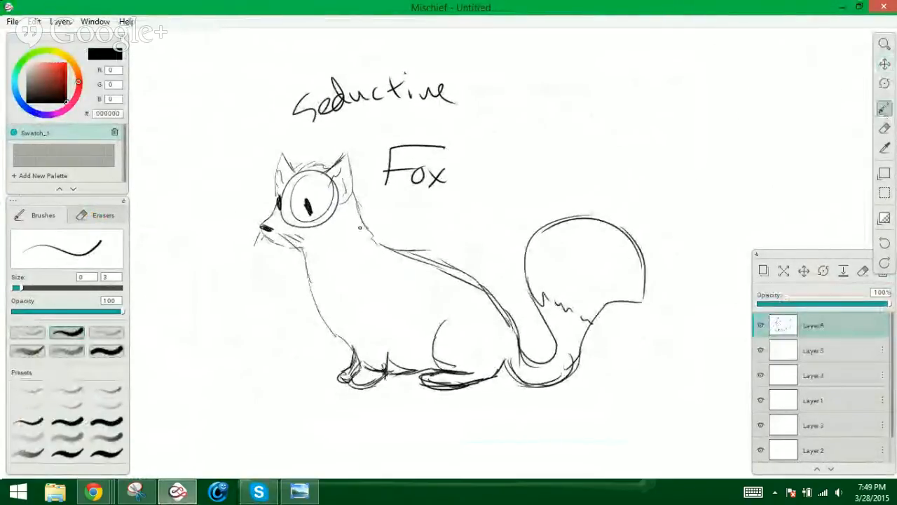
mouse_move(340, 224)
left_mouse_down()
mouse_move(339, 235)
mouse_move(318, 240)
left_mouse_up()
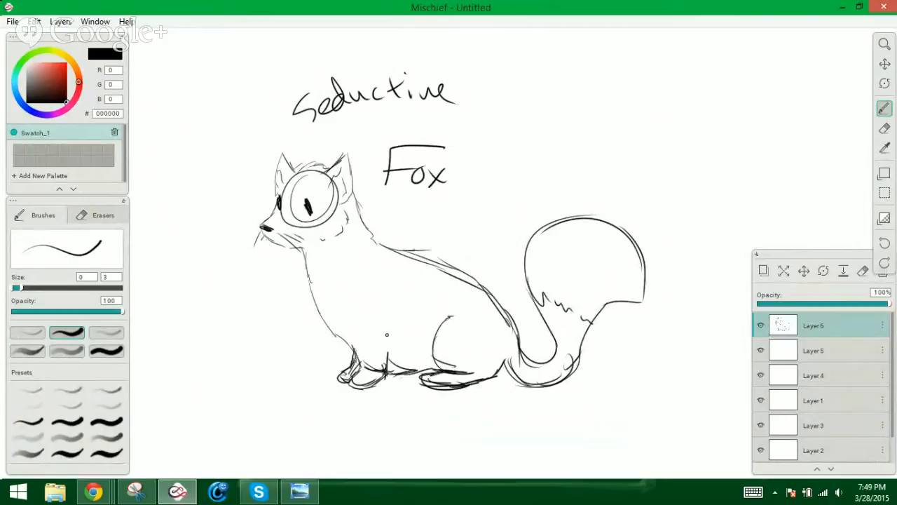
left_click_drag(386, 334, 391, 323)
On a blank canvas area beyond the fox girl, sketch a small dark figure's head with pointed ears and two raised arms
left_click(884, 64)
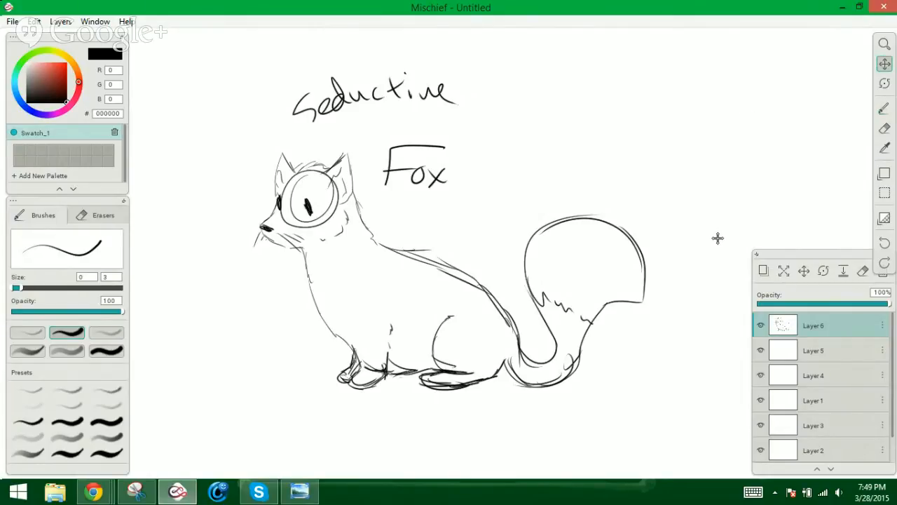
left_click_drag(715, 240, 261, 282)
left_click_drag(541, 282, 329, 304)
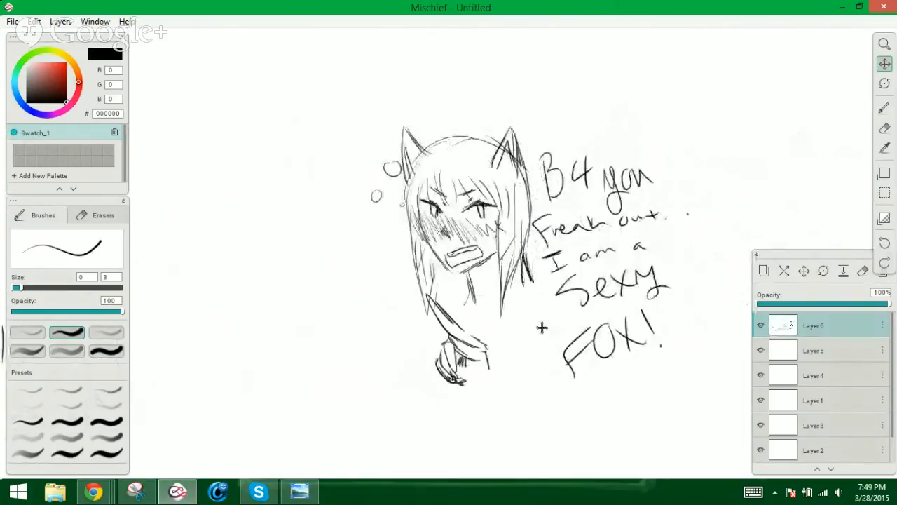
left_click_drag(542, 326, 354, 318)
left_click_drag(579, 288, 313, 304)
left_click_drag(462, 276, 355, 273)
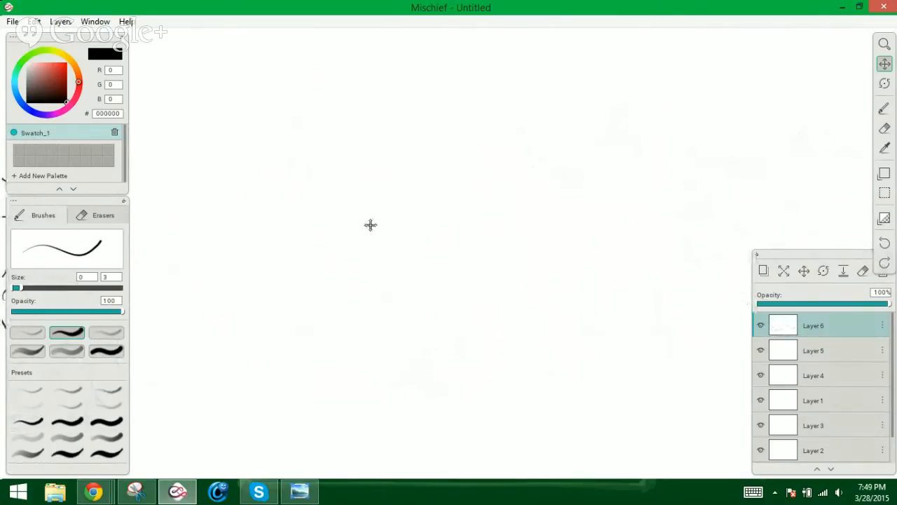
left_click(884, 108)
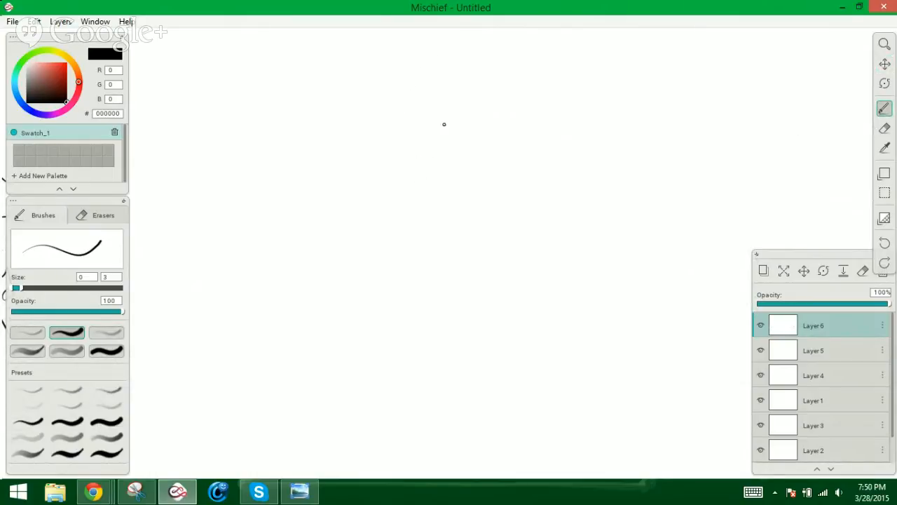
mouse_move(465, 147)
left_mouse_down()
mouse_move(453, 186)
mouse_move(457, 162)
mouse_move(468, 188)
mouse_move(470, 149)
mouse_move(454, 175)
mouse_move(468, 118)
mouse_move(472, 143)
mouse_move(450, 129)
mouse_move(448, 157)
mouse_move(472, 110)
mouse_move(470, 151)
left_mouse_up()
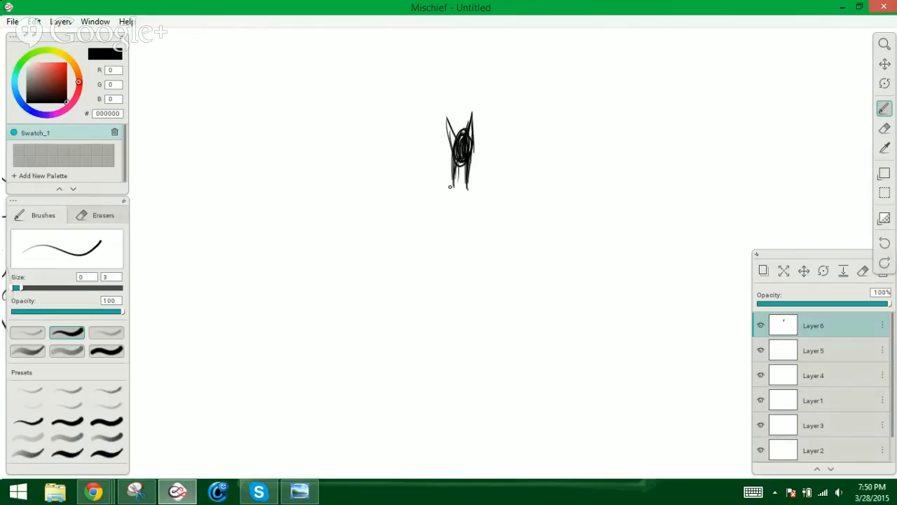
left_click_drag(450, 186, 409, 129)
mouse_move(450, 187)
left_mouse_down()
mouse_move(457, 161)
mouse_move(461, 187)
mouse_move(432, 161)
mouse_move(454, 185)
mouse_move(504, 132)
mouse_move(487, 167)
left_mouse_up()
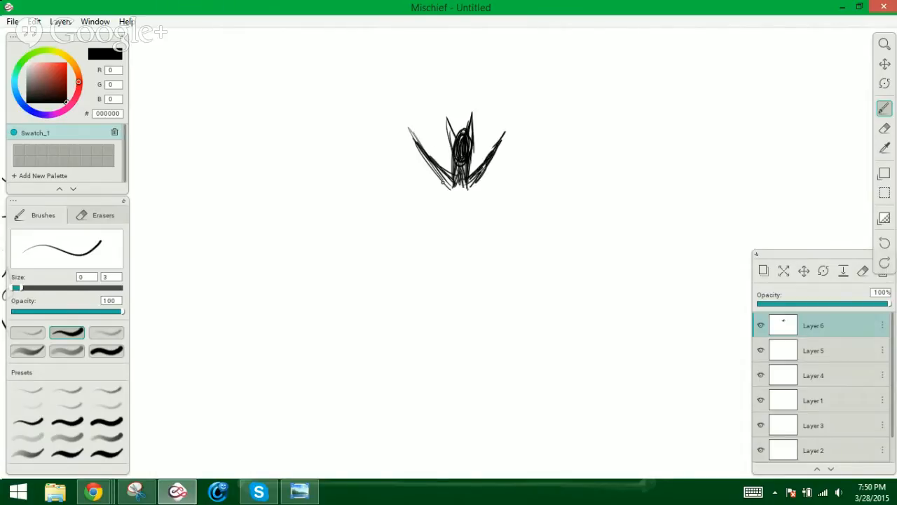
Draw the figure's curved torso and a rear leg kicked back and bent at the knee, hatching the thigh
mouse_move(443, 183)
left_mouse_down()
mouse_move(445, 208)
mouse_move(436, 220)
left_mouse_up()
mouse_move(468, 184)
left_mouse_down()
mouse_move(449, 226)
mouse_move(441, 209)
mouse_move(426, 233)
mouse_move(435, 218)
mouse_move(391, 249)
mouse_move(336, 218)
mouse_move(402, 257)
left_mouse_up()
mouse_move(356, 238)
left_mouse_down()
mouse_move(398, 255)
mouse_move(435, 232)
mouse_move(419, 223)
mouse_move(392, 251)
left_mouse_up()
left_click_drag(436, 217, 405, 245)
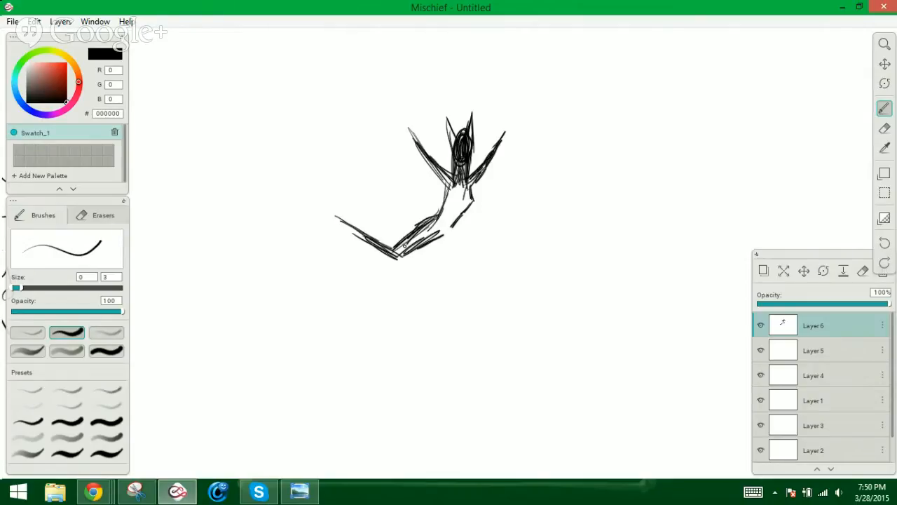
left_click_drag(438, 220, 395, 256)
Draw the figure's front leg reaching downward, and hatch the thigh, hips and torso in black
left_click_drag(453, 226, 475, 272)
mouse_move(459, 241)
left_mouse_down()
mouse_move(475, 275)
mouse_move(455, 322)
left_mouse_up()
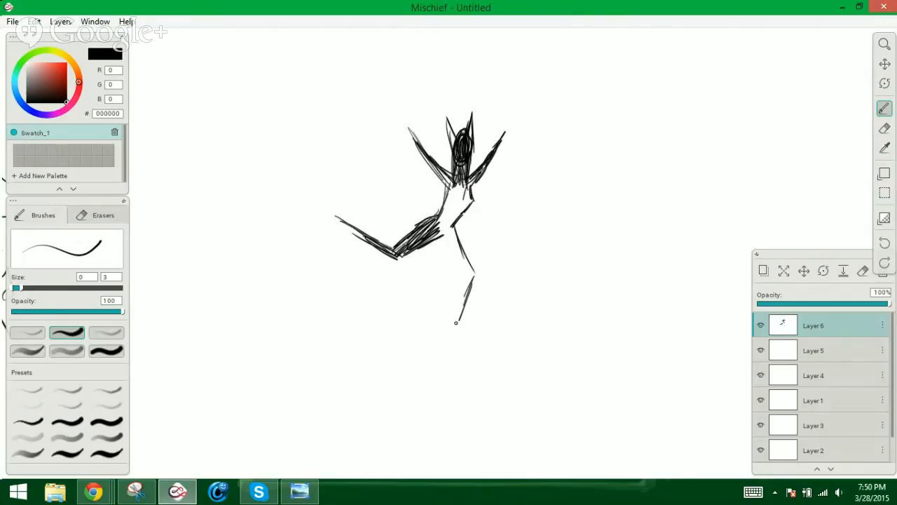
mouse_move(471, 276)
left_mouse_down()
mouse_move(457, 324)
mouse_move(464, 300)
left_mouse_up()
mouse_move(445, 244)
left_mouse_down()
mouse_move(470, 282)
mouse_move(436, 246)
mouse_move(463, 279)
mouse_move(447, 253)
left_mouse_up()
mouse_move(440, 217)
left_mouse_down()
mouse_move(470, 286)
mouse_move(463, 295)
mouse_move(457, 256)
left_mouse_up()
mouse_move(449, 186)
left_mouse_down()
mouse_move(454, 237)
mouse_move(454, 223)
left_mouse_up()
left_click_drag(463, 187, 461, 208)
mouse_move(470, 185)
left_mouse_down()
mouse_move(466, 214)
mouse_move(459, 209)
left_mouse_up()
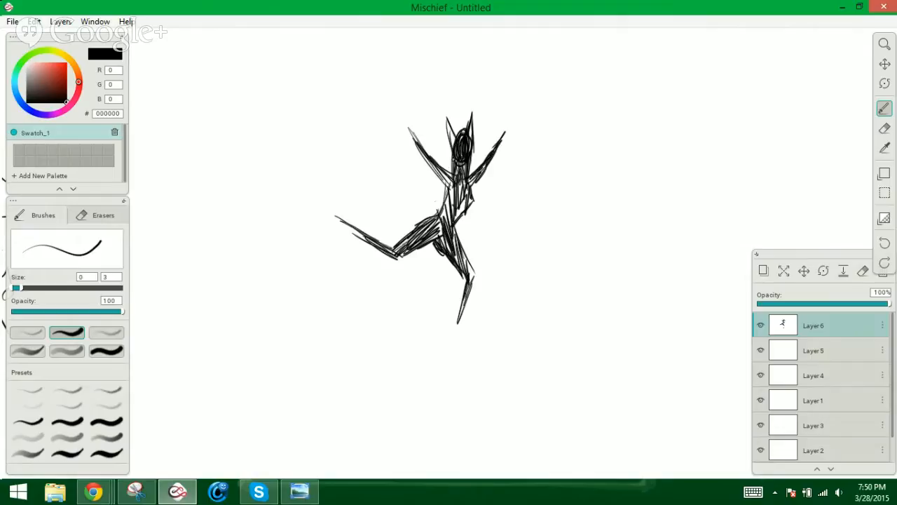
Fill in the figure's head, neck and ears with dense dark strokes
left_click_drag(457, 178, 457, 190)
left_click_drag(455, 154, 456, 185)
left_click_drag(459, 178, 460, 190)
left_click_drag(455, 158, 449, 178)
left_click_drag(451, 165, 449, 173)
mouse_move(453, 147)
left_mouse_down()
mouse_move(448, 163)
mouse_move(470, 176)
left_mouse_up()
left_click_drag(474, 152, 471, 172)
left_click_drag(472, 174, 468, 185)
left_click_drag(453, 125, 450, 142)
Draw a large bushy fox tail rising behind the figure, and shade its base with dark strokes
mouse_move(437, 213)
left_mouse_down()
mouse_move(409, 168)
mouse_move(349, 144)
mouse_move(374, 148)
mouse_move(342, 149)
mouse_move(338, 162)
mouse_move(376, 173)
mouse_move(428, 215)
left_mouse_up()
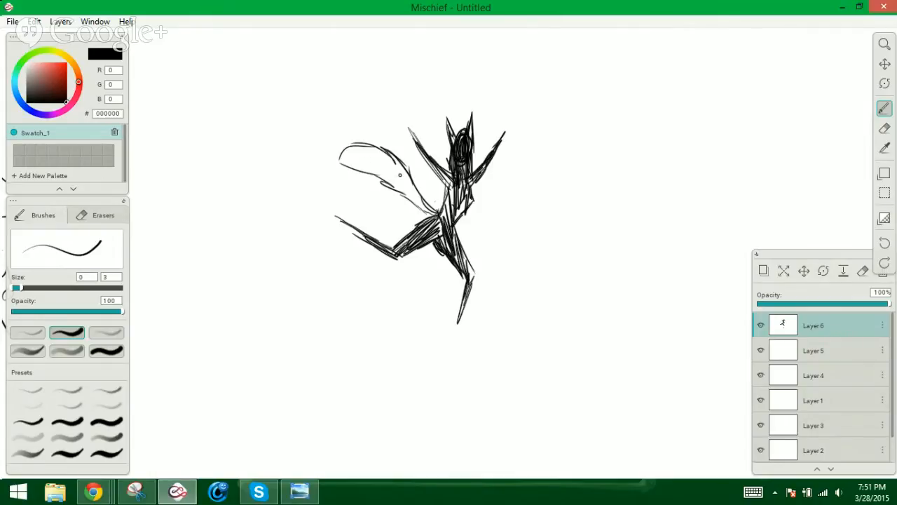
mouse_move(409, 166)
left_mouse_down()
mouse_move(407, 187)
mouse_move(396, 191)
mouse_move(414, 192)
mouse_move(424, 208)
left_mouse_up()
left_click_drag(398, 181, 436, 214)
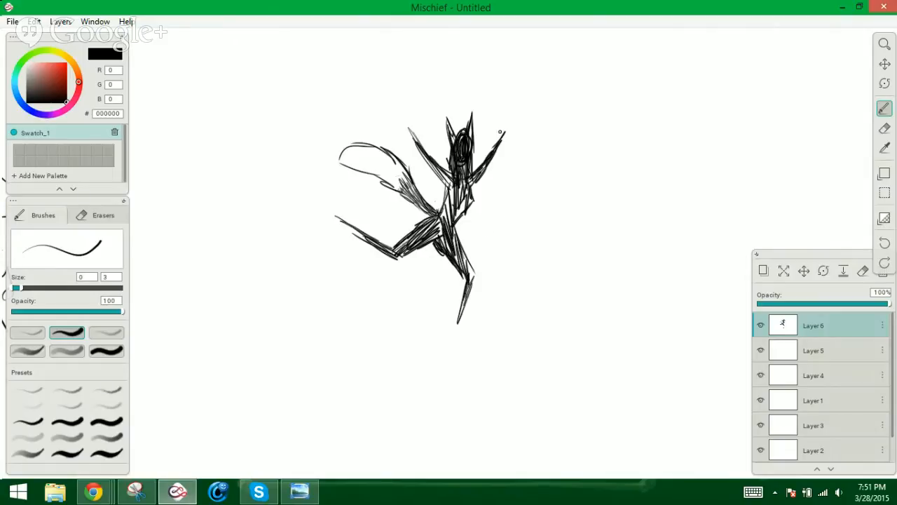
Write "PARTY!!!" in large capitals beside the figure's raised arm
mouse_move(514, 99)
left_mouse_down()
mouse_move(520, 158)
mouse_move(518, 126)
left_mouse_up()
left_click_drag(538, 166, 548, 89)
left_click_drag(548, 89, 562, 168)
mouse_move(534, 143)
left_mouse_down()
mouse_move(561, 128)
mouse_move(568, 148)
left_mouse_up()
mouse_move(568, 98)
left_mouse_down()
mouse_move(595, 163)
mouse_move(617, 96)
mouse_move(616, 155)
left_mouse_up()
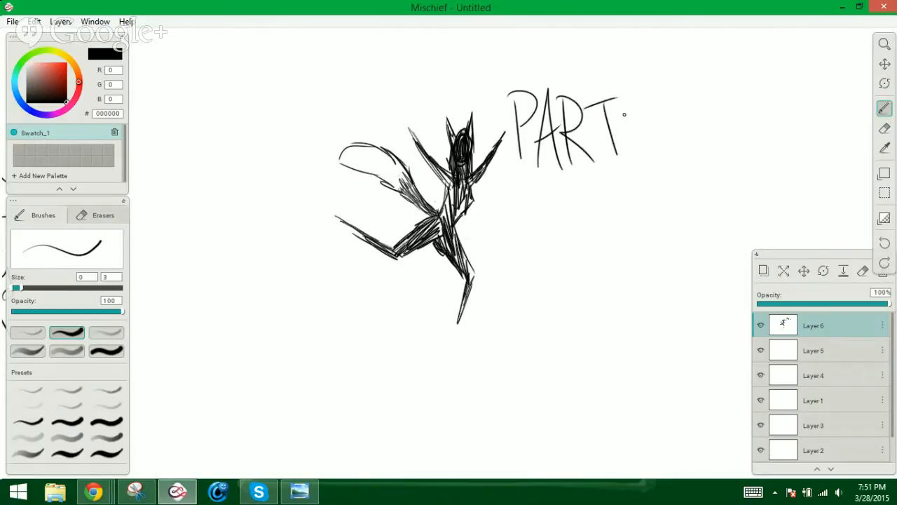
mouse_move(624, 105)
left_mouse_down()
mouse_move(647, 105)
mouse_move(651, 170)
left_mouse_up()
left_click(667, 169)
mouse_move(656, 98)
left_mouse_down()
mouse_move(666, 157)
mouse_move(683, 137)
mouse_move(685, 156)
left_mouse_up()
left_click(687, 166)
left_click_drag(698, 105, 704, 150)
left_click(708, 164)
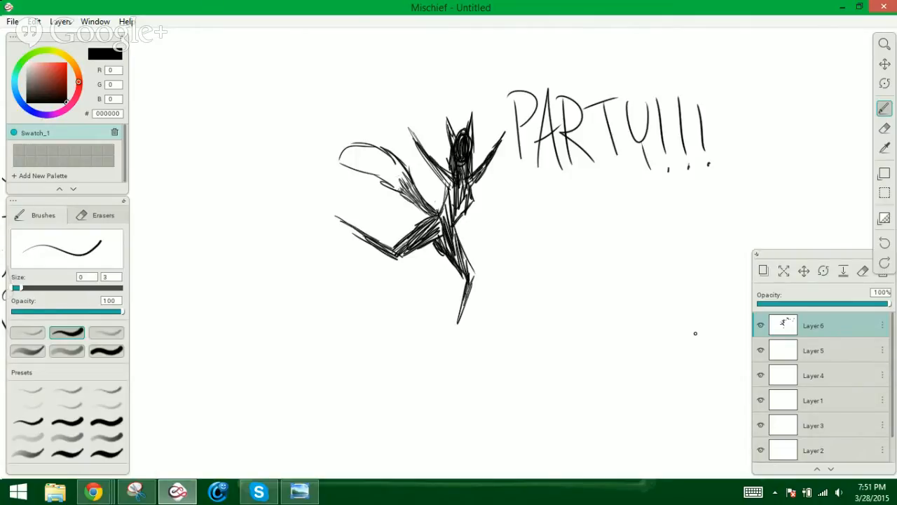
Darken the figure's tail base, torso, hips and both legs with more hatching
mouse_move(399, 166)
left_mouse_down()
mouse_move(440, 215)
mouse_move(429, 206)
left_mouse_up()
left_click_drag(471, 188, 461, 209)
mouse_move(466, 183)
left_mouse_down()
mouse_move(459, 214)
mouse_move(446, 225)
left_mouse_up()
left_click_drag(453, 190, 441, 226)
left_click_drag(445, 221, 438, 239)
left_click_drag(442, 219, 431, 240)
mouse_move(431, 225)
left_mouse_down()
mouse_move(425, 236)
mouse_move(439, 247)
left_mouse_up()
mouse_move(450, 243)
left_mouse_down()
mouse_move(447, 252)
mouse_move(447, 242)
mouse_move(470, 277)
left_mouse_up()
mouse_move(454, 238)
left_mouse_down()
mouse_move(468, 270)
mouse_move(461, 309)
left_mouse_up()
left_click_drag(345, 224, 396, 254)
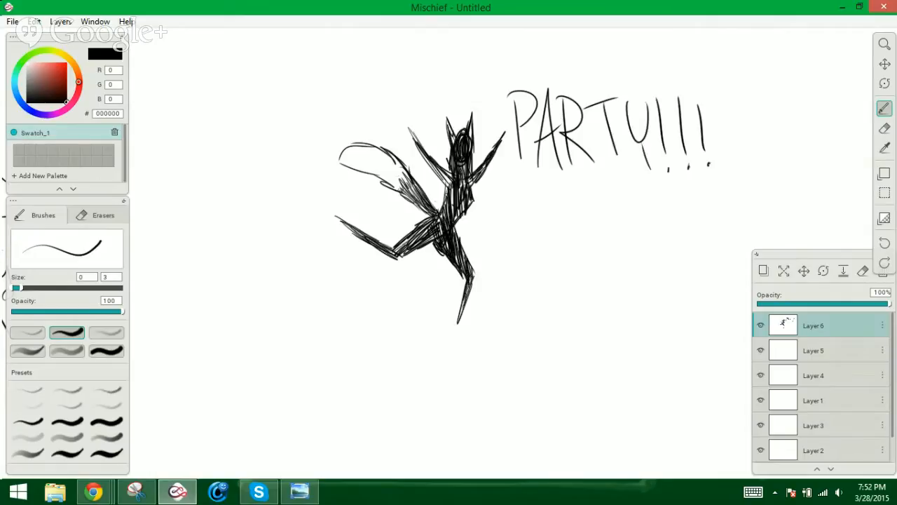
Fill the remaining gaps in the figure's shoulders, chest, waist and rear thigh with black strokes
mouse_move(452, 171)
left_mouse_down()
mouse_move(445, 203)
mouse_move(451, 184)
mouse_move(464, 192)
mouse_move(474, 175)
mouse_move(473, 189)
mouse_move(447, 187)
left_mouse_up()
mouse_move(473, 173)
left_mouse_down()
mouse_move(475, 187)
mouse_move(440, 187)
mouse_move(473, 208)
mouse_move(459, 211)
left_mouse_up()
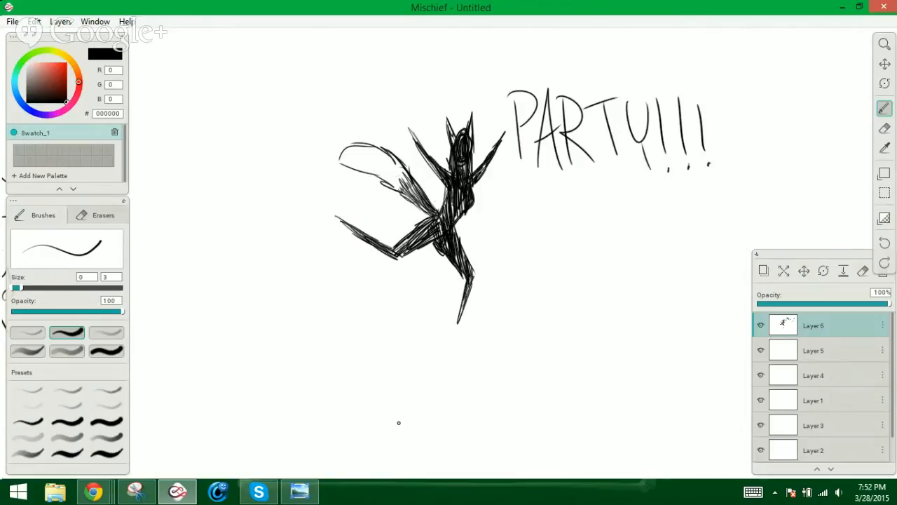
left_click_drag(464, 192, 459, 202)
mouse_move(465, 199)
left_mouse_down()
mouse_move(460, 213)
mouse_move(455, 202)
left_mouse_up()
left_click_drag(462, 206, 453, 222)
left_click_drag(456, 190, 447, 227)
mouse_move(447, 204)
left_mouse_down()
mouse_move(443, 228)
mouse_move(422, 245)
mouse_move(394, 257)
mouse_move(376, 249)
left_mouse_up()
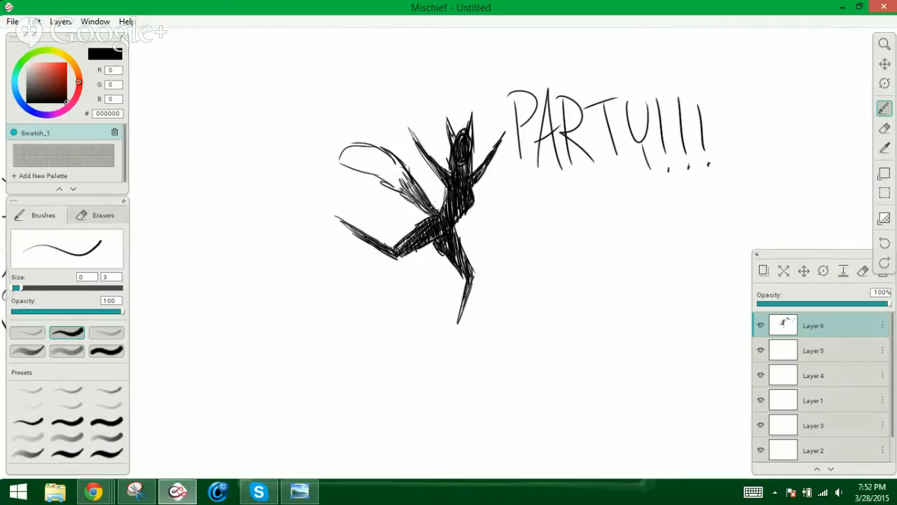
Blacken the lower half of the figure's tail up to a jagged edge, and thicken the ears
left_click_drag(422, 195, 434, 213)
mouse_move(411, 181)
left_mouse_down()
mouse_move(423, 209)
mouse_move(390, 191)
mouse_move(416, 206)
left_mouse_up()
mouse_move(383, 178)
left_mouse_down()
mouse_move(417, 207)
mouse_move(386, 185)
mouse_move(394, 195)
mouse_move(402, 178)
left_mouse_up()
mouse_move(419, 171)
left_mouse_down()
mouse_move(411, 189)
mouse_move(422, 203)
left_mouse_up()
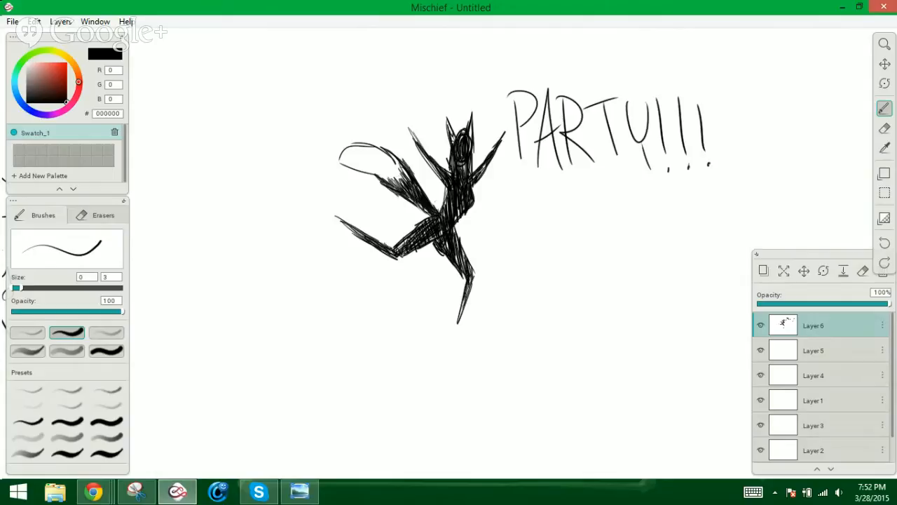
left_click_drag(453, 120, 447, 144)
mouse_move(449, 125)
left_mouse_down()
mouse_move(446, 143)
mouse_move(462, 129)
mouse_move(470, 144)
left_mouse_up()
left_click_drag(293, 210, 382, 257)
left_click_drag(341, 236, 374, 250)
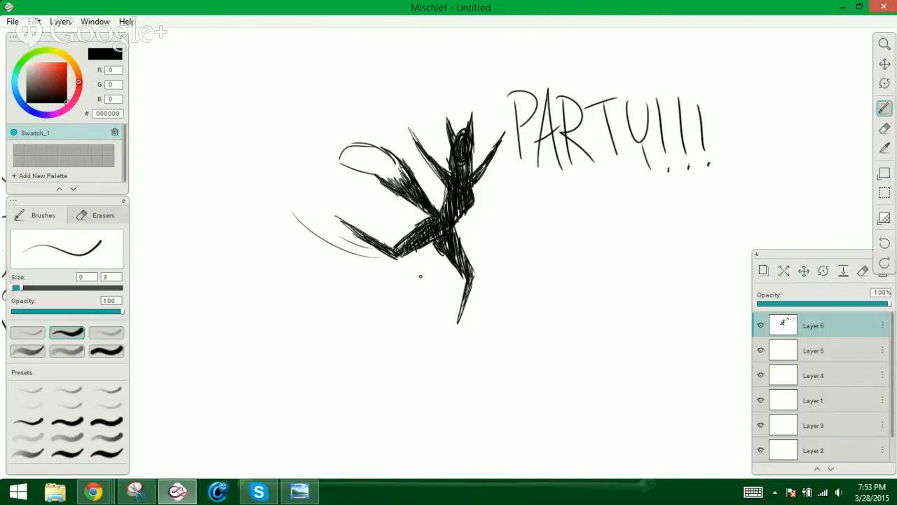
key("ctrl+z")
key("ctrl+z")
Draw three short, nearly horizontal speed lines behind the leaping figure
left_click_drag(238, 259, 334, 259)
mouse_move(274, 273)
left_mouse_down()
mouse_move(327, 271)
mouse_move(348, 287)
left_mouse_up()
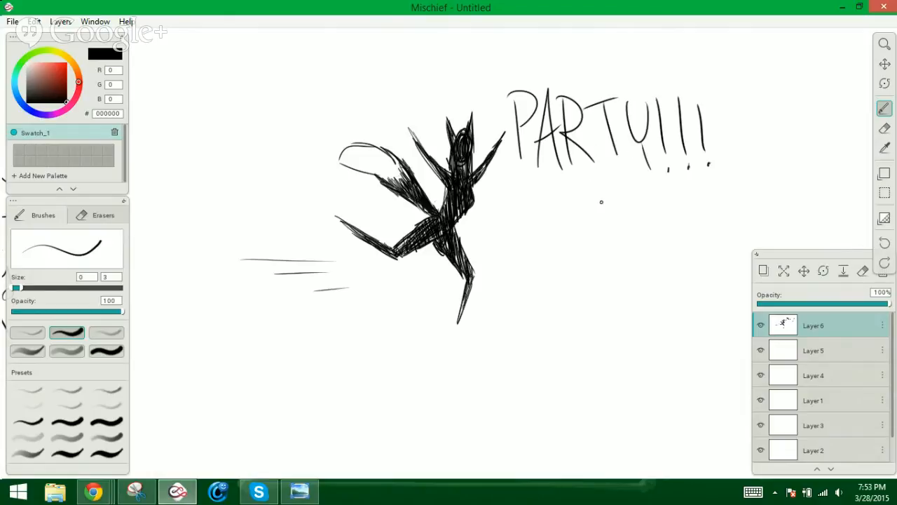
Beneath the word "PARTY!!!", sketch a small simple fox face with tall dark eyes, shaded pointed ears and a curled tail
mouse_move(595, 212)
left_mouse_down()
mouse_move(596, 224)
mouse_move(576, 225)
mouse_move(596, 226)
mouse_move(575, 227)
mouse_move(591, 239)
left_mouse_up()
mouse_move(569, 206)
left_mouse_down()
mouse_move(554, 194)
mouse_move(561, 210)
mouse_move(604, 208)
mouse_move(581, 206)
mouse_move(591, 205)
left_mouse_up()
left_click_drag(563, 219, 569, 248)
mouse_move(602, 215)
left_mouse_down()
mouse_move(597, 245)
mouse_move(578, 253)
mouse_move(600, 248)
mouse_move(539, 253)
mouse_move(547, 241)
mouse_move(571, 250)
left_mouse_up()
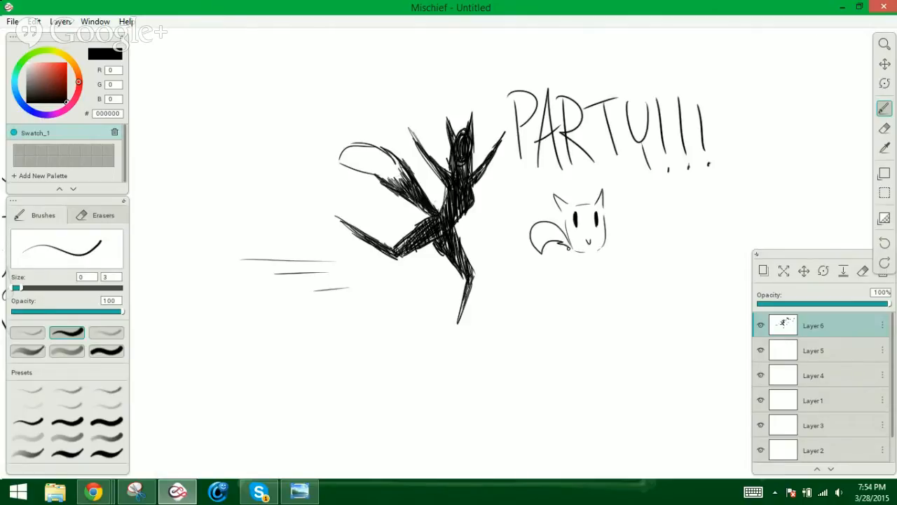
mouse_move(545, 222)
left_mouse_down()
mouse_move(562, 230)
mouse_move(549, 243)
left_mouse_up()
mouse_move(557, 199)
left_mouse_down()
mouse_move(562, 209)
mouse_move(600, 208)
mouse_move(557, 202)
mouse_move(600, 201)
left_mouse_up()
Add round cheeks to the small fox, and write "Suddenly, Pikachu Fox!" beside it
mouse_move(573, 230)
left_mouse_down()
mouse_move(651, 220)
mouse_move(653, 210)
mouse_move(680, 223)
left_mouse_up()
left_click_drag(687, 218, 686, 221)
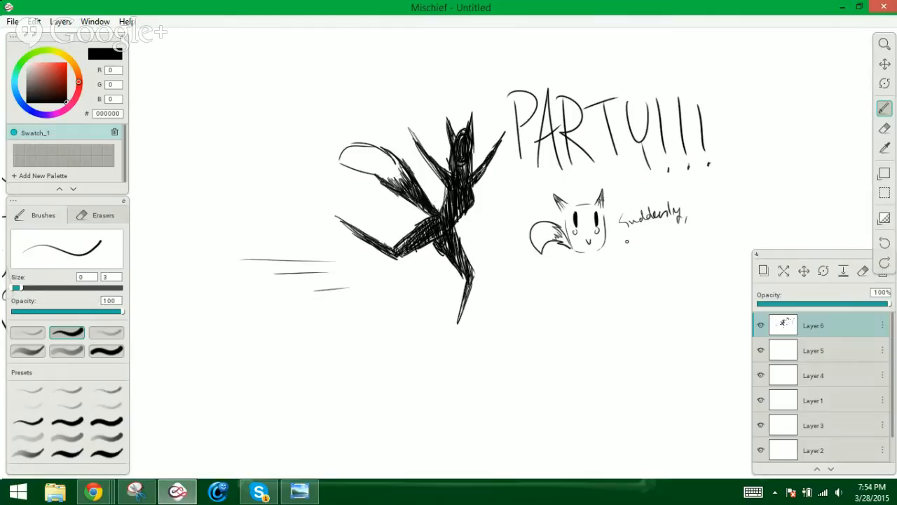
mouse_move(627, 239)
left_mouse_down()
mouse_move(667, 244)
mouse_move(645, 222)
mouse_move(680, 216)
mouse_move(676, 239)
mouse_move(689, 239)
mouse_move(650, 268)
left_mouse_up()
left_click_drag(653, 262, 674, 260)
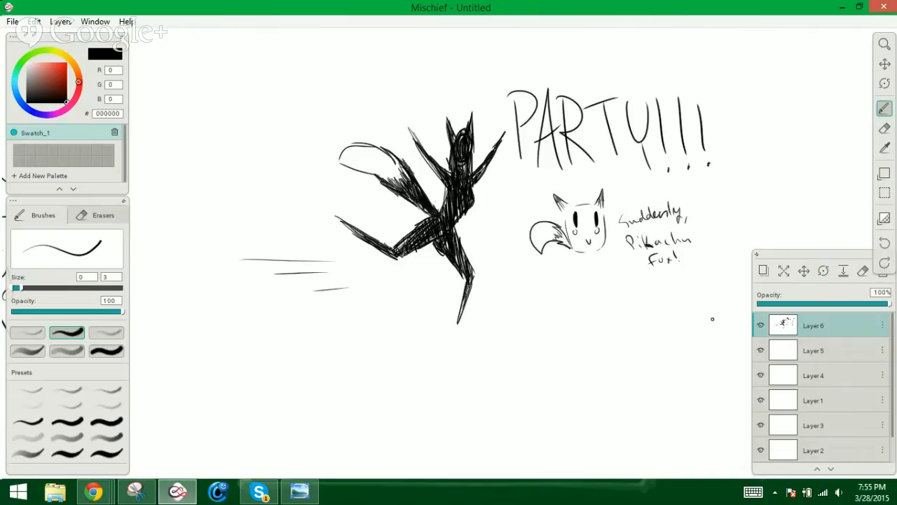
Switch to Skype to read the new Gamergate group chat messages, and check the Google Hangouts window
left_click(261, 492)
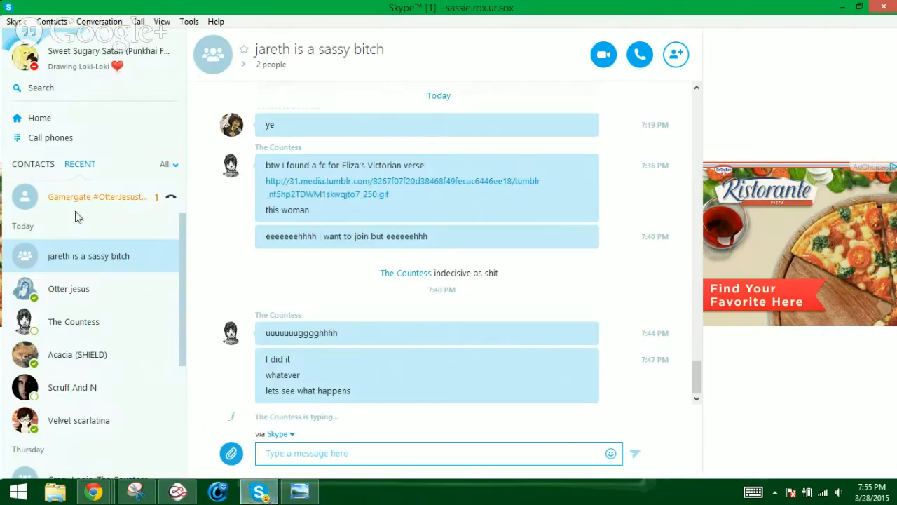
left_click(79, 205)
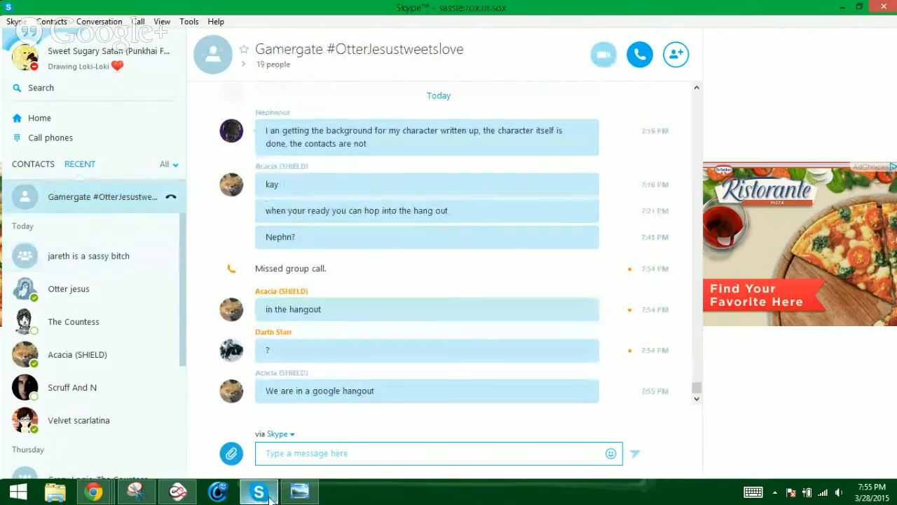
mouse_move(271, 496)
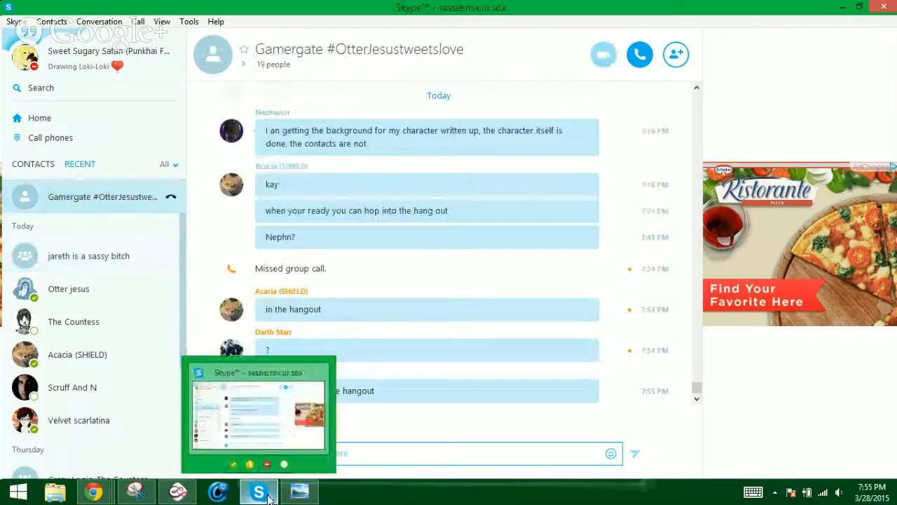
left_click(261, 493)
mouse_move(112, 495)
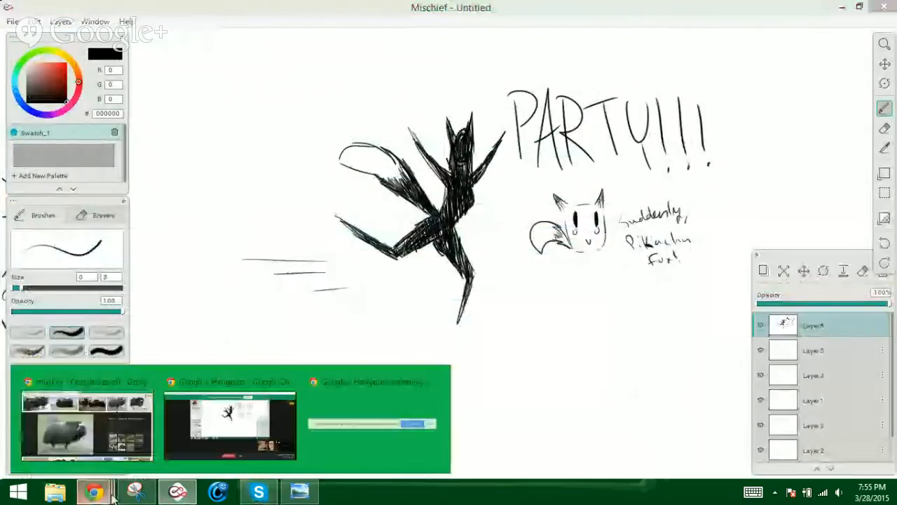
left_click(226, 426)
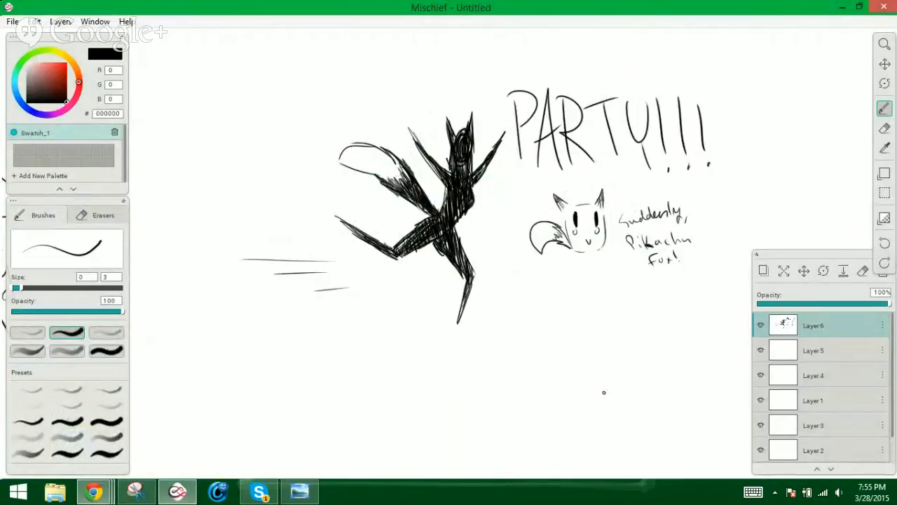
Read the unread messages in the two-person Skype group chat, and return to Mischief
left_click(259, 491)
left_click(139, 229)
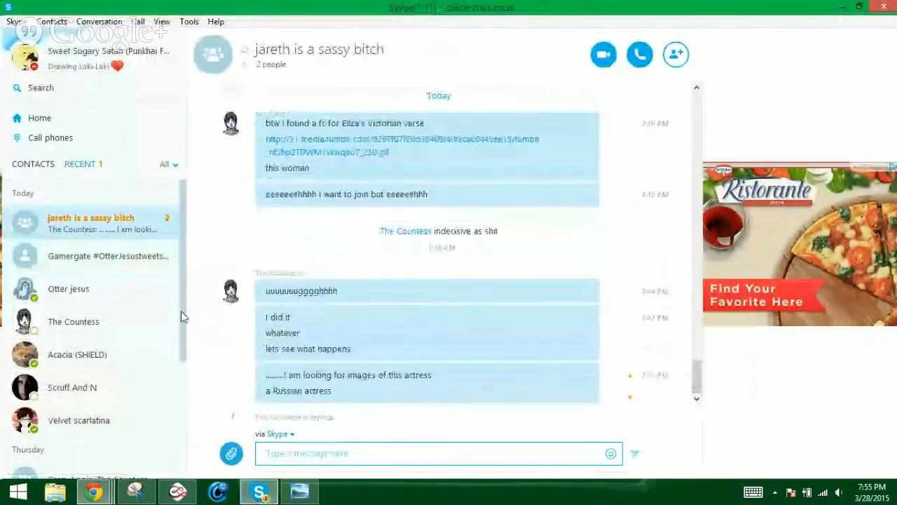
left_click(266, 496)
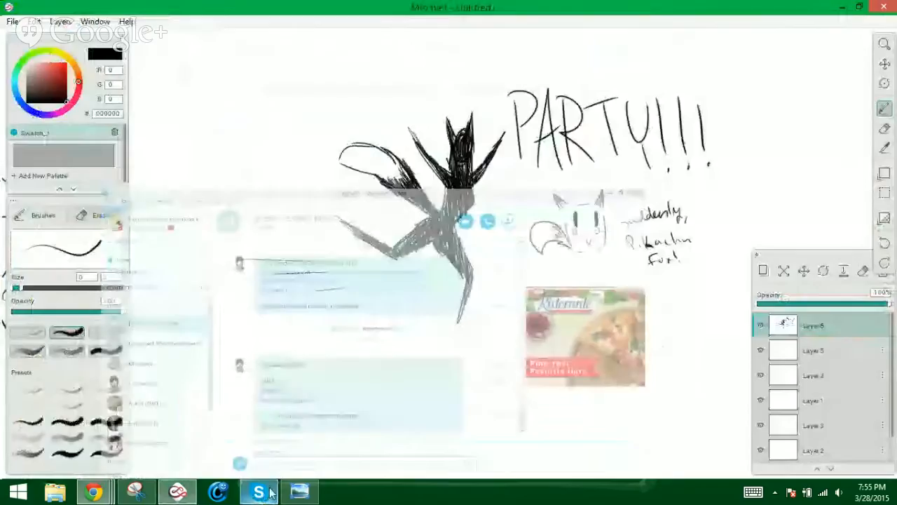
On a fresh canvas area, sketch a girl's face outline with oval eyes, worried eyebrows and heavy blush hatching
left_click_drag(622, 143, 243, 190)
left_click(883, 110)
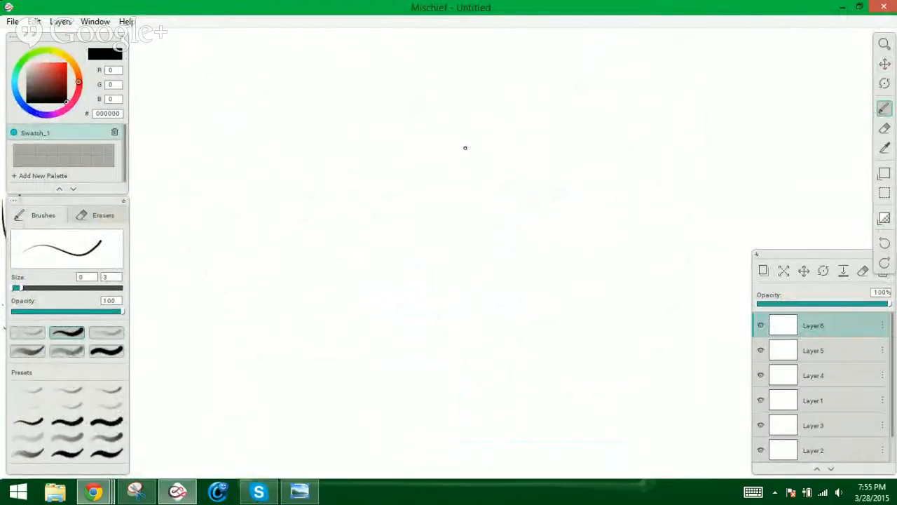
left_click_drag(447, 141, 514, 199)
mouse_move(493, 162)
left_mouse_down()
mouse_move(496, 185)
mouse_move(494, 169)
mouse_move(456, 169)
mouse_move(457, 191)
left_mouse_up()
left_click_drag(434, 220, 482, 182)
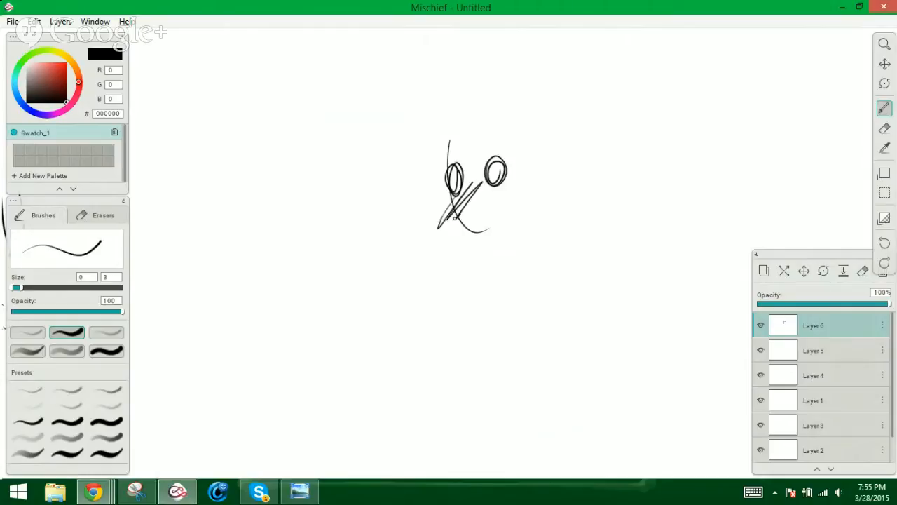
mouse_move(463, 213)
left_mouse_down()
mouse_move(506, 180)
mouse_move(522, 183)
left_mouse_up()
left_click_drag(458, 156, 445, 169)
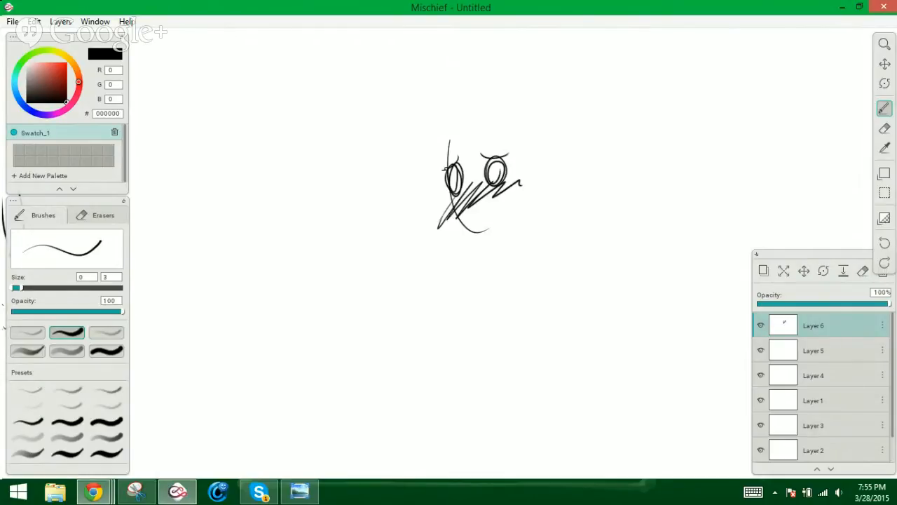
Draw the girl's frowning open mouth, small drops beside her cheek, and swept bangs over her forehead
mouse_move(478, 219)
left_mouse_down()
mouse_move(516, 205)
mouse_move(492, 223)
mouse_move(483, 214)
mouse_move(527, 190)
left_mouse_up()
left_click_drag(527, 201, 530, 200)
mouse_move(468, 118)
left_mouse_down()
mouse_move(457, 151)
mouse_move(511, 158)
mouse_move(495, 163)
mouse_move(535, 161)
left_mouse_up()
left_click_drag(484, 136, 534, 169)
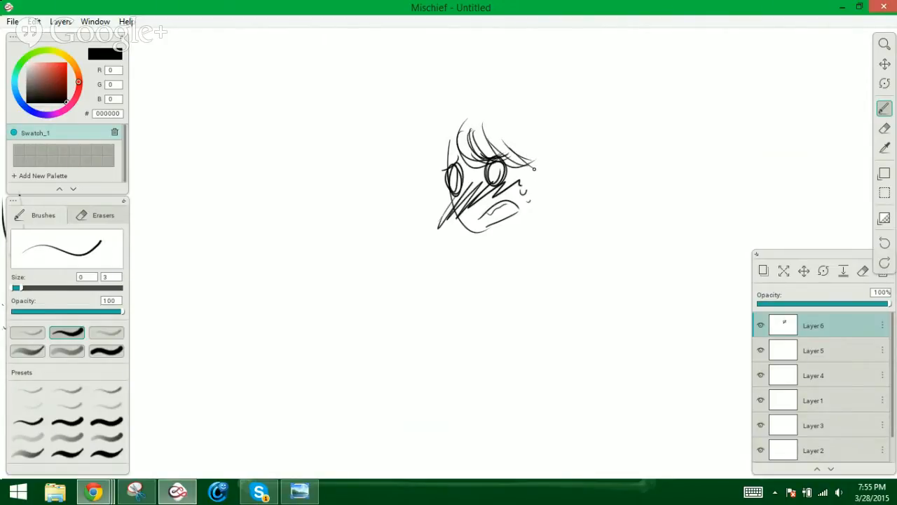
Draw the girl's hair outline around her head, with side strands and the upper sections of a braid
left_click_drag(454, 129, 444, 166)
mouse_move(448, 131)
left_mouse_down()
mouse_move(452, 180)
mouse_move(434, 163)
mouse_move(450, 194)
left_mouse_up()
mouse_move(429, 157)
left_mouse_down()
mouse_move(428, 187)
mouse_move(450, 205)
left_mouse_up()
mouse_move(422, 137)
left_mouse_down()
mouse_move(455, 120)
mouse_move(432, 149)
mouse_move(426, 139)
mouse_move(442, 131)
mouse_move(427, 121)
mouse_move(446, 101)
mouse_move(432, 122)
mouse_move(521, 77)
mouse_move(554, 116)
mouse_move(566, 99)
mouse_move(575, 124)
mouse_move(542, 234)
left_mouse_up()
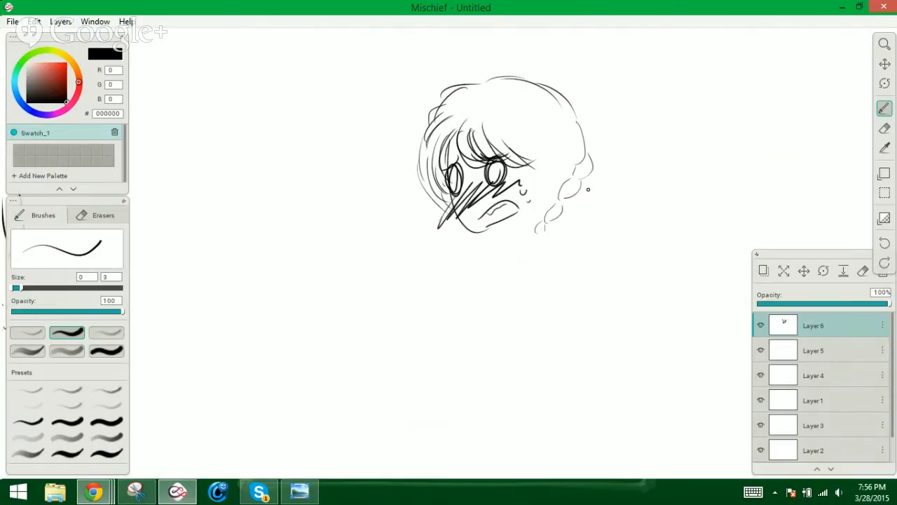
mouse_move(590, 178)
left_mouse_down()
mouse_move(579, 223)
mouse_move(588, 222)
mouse_move(541, 257)
left_mouse_up()
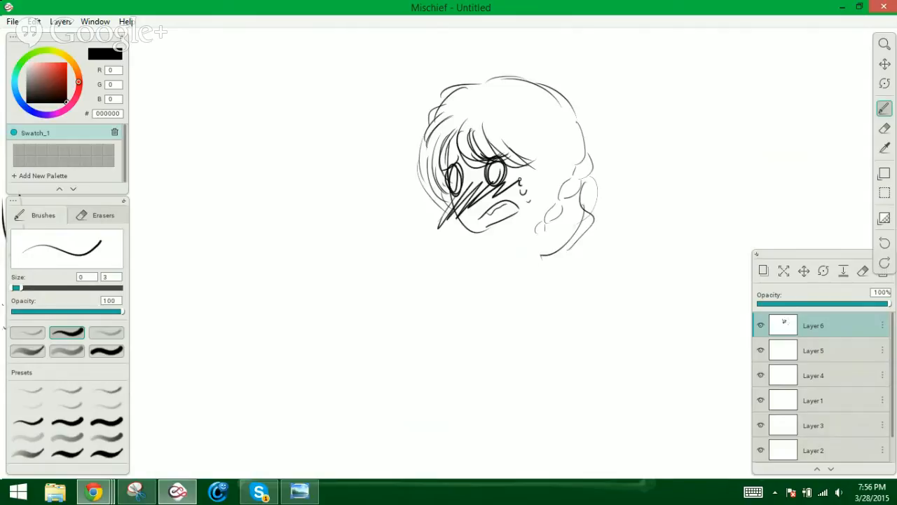
Draw a long hair strand beside the cheek and extend the braid downward in looping strokes to a tapered end
left_click_drag(525, 179, 529, 202)
left_click_drag(537, 160, 523, 273)
mouse_move(541, 210)
left_mouse_down()
mouse_move(511, 255)
mouse_move(537, 362)
left_mouse_up()
mouse_move(544, 230)
left_mouse_down()
mouse_move(511, 273)
mouse_move(528, 323)
left_mouse_up()
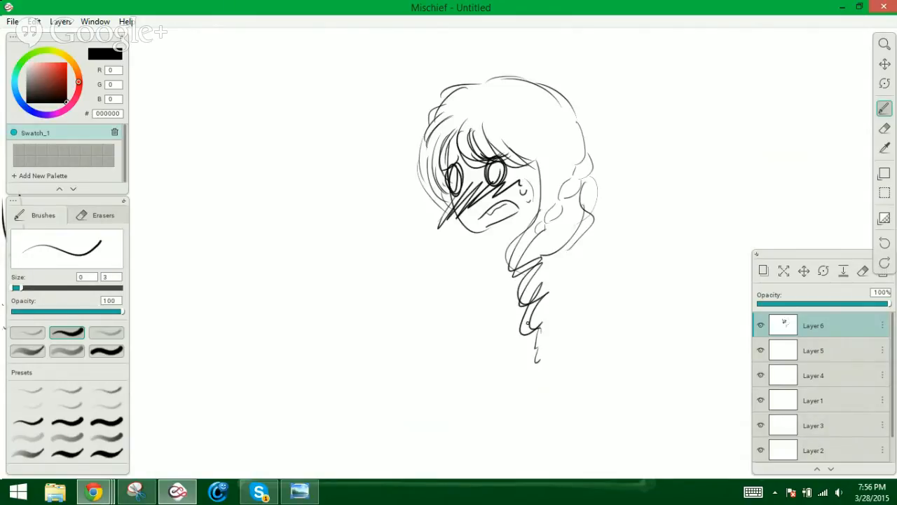
left_click_drag(574, 244, 545, 341)
left_click_drag(544, 289, 536, 346)
left_click_drag(551, 333, 537, 359)
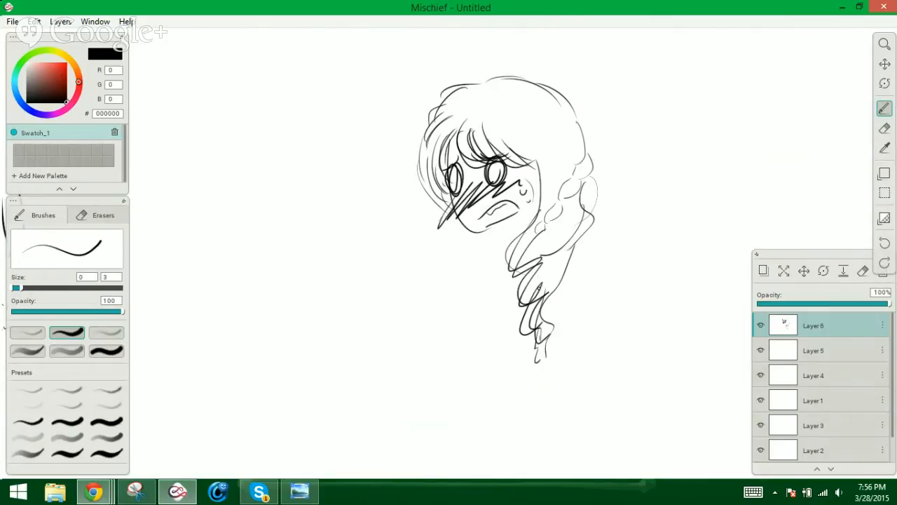
left_click_drag(550, 252, 547, 289)
Add strand lines inside the upper braid and through the hair beside the girl's face
mouse_move(581, 196)
left_mouse_down()
mouse_move(585, 223)
mouse_move(551, 242)
left_mouse_up()
left_click_drag(558, 222, 538, 242)
left_click_drag(551, 173, 513, 254)
left_click_drag(539, 188, 529, 217)
left_click_drag(537, 102, 574, 179)
left_click_drag(566, 150, 534, 207)
left_click_drag(546, 166, 538, 196)
left_click_drag(562, 147, 555, 183)
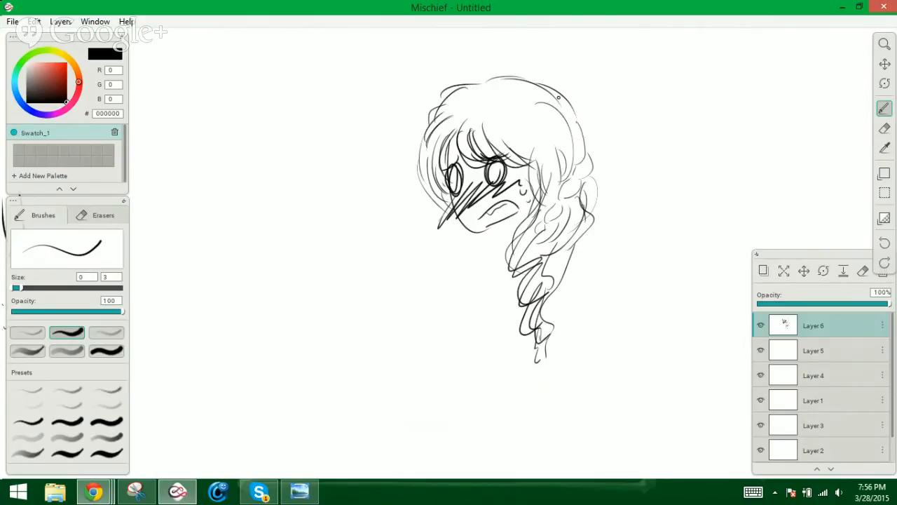
Thicken the back hair outline, add flyaway wisps on top of the head, and darken the bangs
left_click_drag(558, 97, 591, 153)
left_click_drag(580, 120, 582, 147)
left_click_drag(514, 86, 550, 74)
left_click_drag(546, 86, 567, 91)
left_click_drag(481, 85, 450, 70)
left_click_drag(452, 102, 435, 91)
left_click_drag(481, 110, 515, 152)
left_click_drag(462, 108, 484, 148)
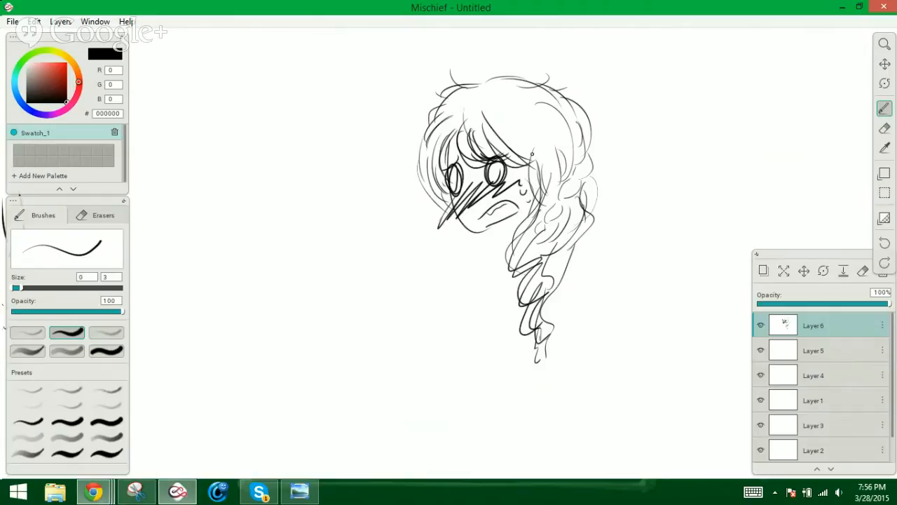
Fill the crown and side hair with curved strand lines, and add small detail strokes to the braid
mouse_move(547, 125)
left_mouse_down()
mouse_move(510, 171)
mouse_move(538, 177)
mouse_move(542, 162)
left_mouse_up()
left_click_drag(569, 118, 558, 150)
left_click_drag(497, 97, 534, 130)
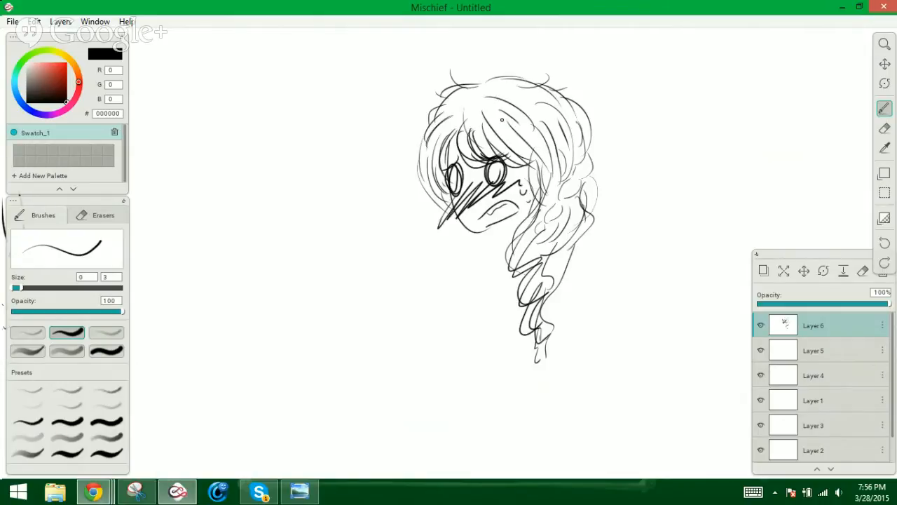
mouse_move(470, 98)
left_mouse_down()
mouse_move(448, 128)
mouse_move(498, 105)
left_mouse_up()
mouse_move(539, 90)
left_mouse_down()
mouse_move(502, 113)
mouse_move(545, 99)
left_mouse_up()
left_click_drag(584, 160, 537, 232)
left_click_drag(566, 190, 569, 178)
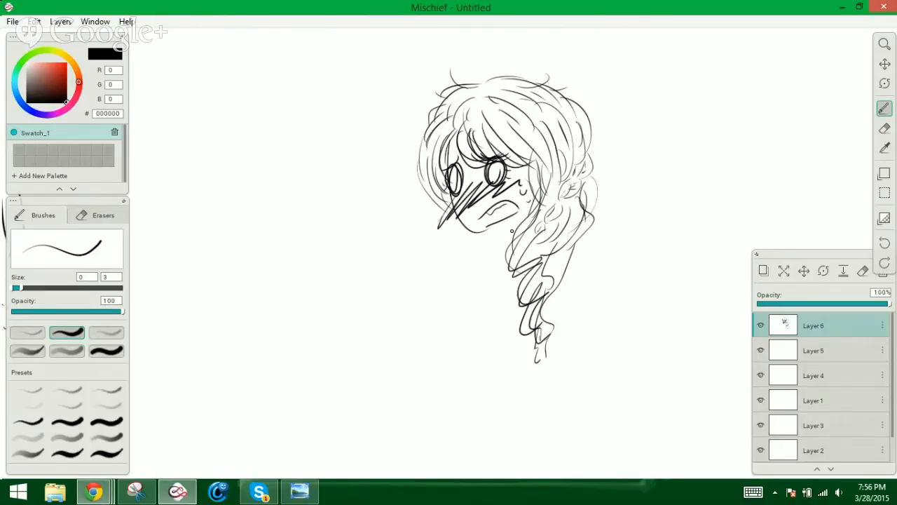
Touch up the blush hatching, draw a flower ornament in the hair, and add drops in front of the face
left_click_drag(466, 205, 480, 198)
mouse_move(531, 126)
left_mouse_down()
mouse_move(527, 98)
mouse_move(540, 123)
mouse_move(562, 110)
mouse_move(537, 137)
mouse_move(549, 102)
mouse_move(566, 133)
mouse_move(548, 107)
mouse_move(555, 103)
mouse_move(549, 112)
mouse_move(566, 133)
mouse_move(535, 99)
mouse_move(565, 104)
mouse_move(565, 118)
left_mouse_up()
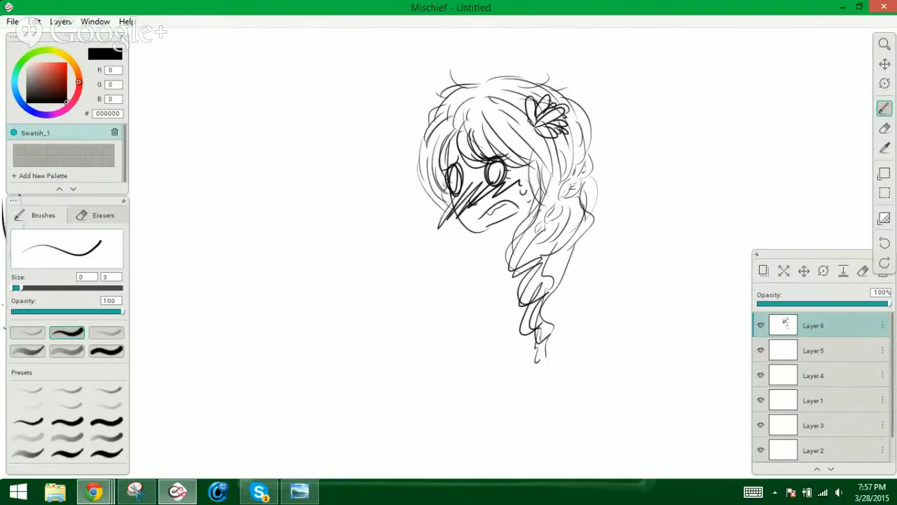
left_click_drag(518, 110, 530, 122)
left_click_drag(389, 154, 408, 149)
mouse_move(411, 185)
left_mouse_down()
mouse_move(409, 197)
mouse_move(431, 215)
left_mouse_up()
Handwrite the caption "Oh, No! SEX!!" in the empty space in front of the girl's face
left_click_drag(238, 91, 240, 87)
mouse_move(246, 79)
left_mouse_down()
mouse_move(246, 98)
mouse_move(272, 111)
left_mouse_up()
mouse_move(287, 100)
left_mouse_down()
mouse_move(284, 112)
mouse_move(330, 83)
mouse_move(339, 88)
left_mouse_up()
left_click_drag(350, 59, 347, 84)
mouse_move(246, 166)
left_mouse_down()
mouse_move(190, 228)
mouse_move(249, 255)
left_mouse_up()
mouse_move(285, 165)
left_mouse_down()
mouse_move(310, 223)
mouse_move(297, 184)
left_mouse_up()
left_click_drag(284, 166, 347, 200)
left_click_drag(329, 151, 294, 217)
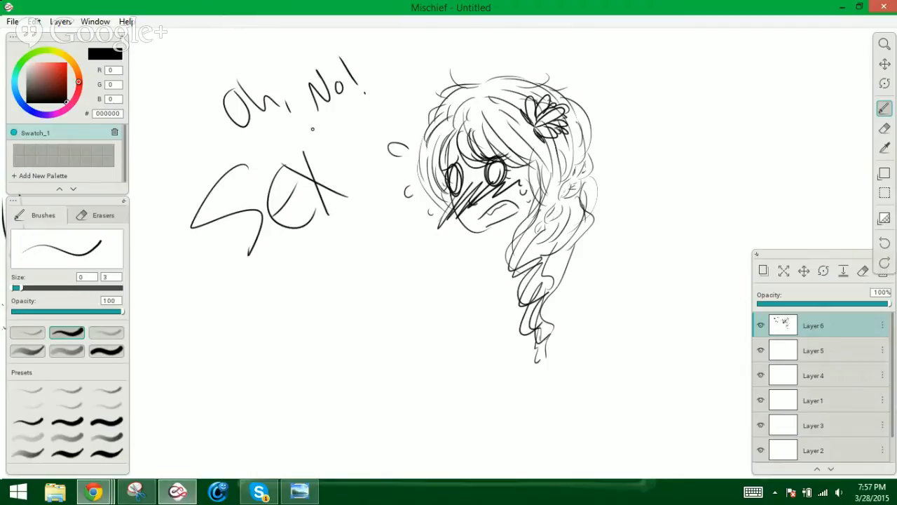
left_click_drag(312, 124, 359, 185)
left_click_drag(369, 199, 369, 201)
left_click_drag(336, 122, 384, 185)
left_click_drag(391, 196, 391, 198)
Handwrite "Think of the Children!" beneath the first caption lines
left_click_drag(166, 319, 201, 289)
mouse_move(178, 293)
left_mouse_down()
mouse_move(200, 342)
mouse_move(264, 315)
mouse_move(247, 314)
left_mouse_up()
mouse_move(258, 309)
left_mouse_down()
mouse_move(288, 300)
mouse_move(305, 278)
left_mouse_up()
left_click_drag(333, 254, 316, 298)
left_click_drag(316, 282, 384, 244)
mouse_move(356, 230)
left_mouse_down()
mouse_move(368, 278)
mouse_move(393, 273)
left_mouse_up()
left_click_drag(389, 261, 431, 264)
left_click_drag(279, 345, 290, 379)
left_click_drag(283, 344, 313, 372)
left_click_drag(324, 359, 335, 368)
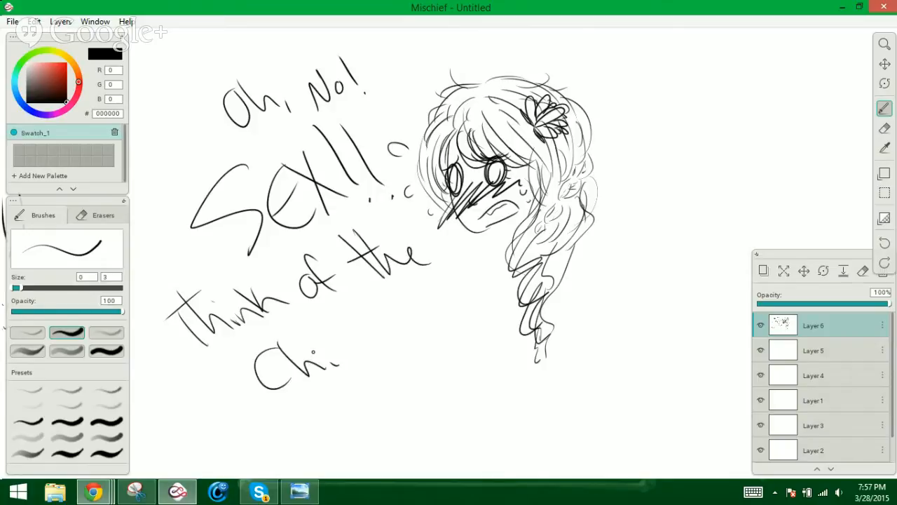
left_click(322, 341)
mouse_move(341, 324)
left_mouse_down()
mouse_move(363, 352)
mouse_move(387, 328)
mouse_move(422, 319)
left_mouse_up()
left_click(443, 327)
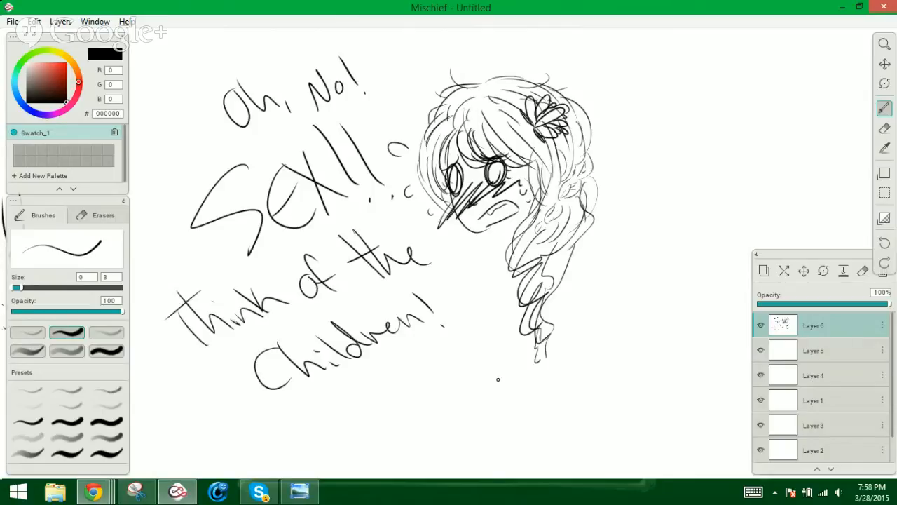
Switch to Skype to read the latest messages in the two-person group chat, and return to Mischief
left_click(884, 128)
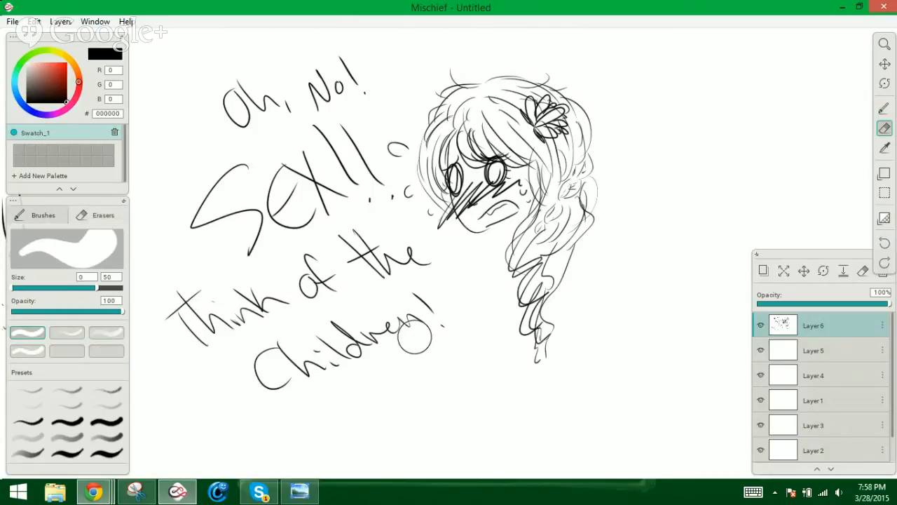
left_click(260, 493)
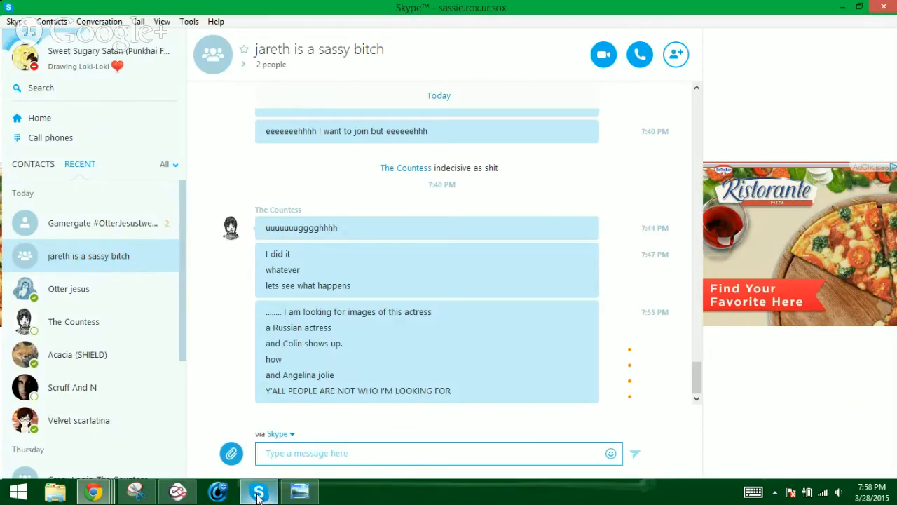
left_click(258, 495)
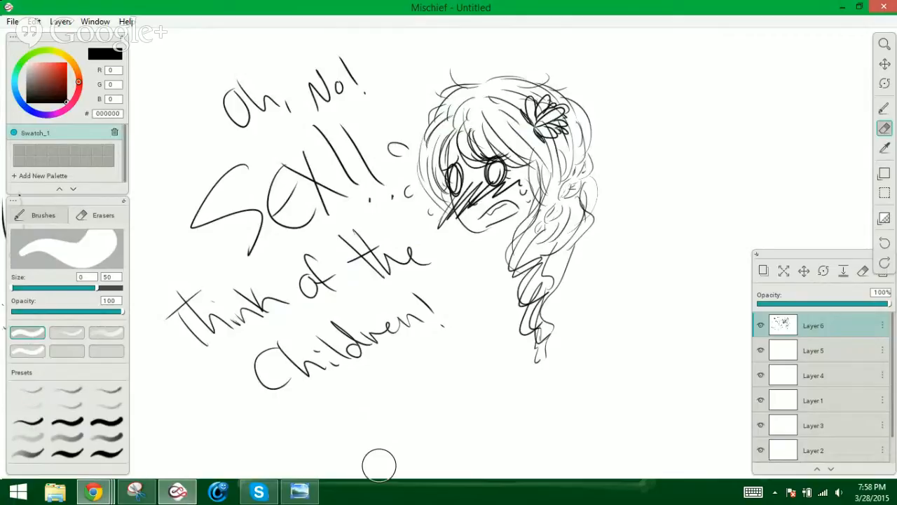
Erase the entire handwritten caption in front of the girl, keeping the drops near her face
left_click(883, 109)
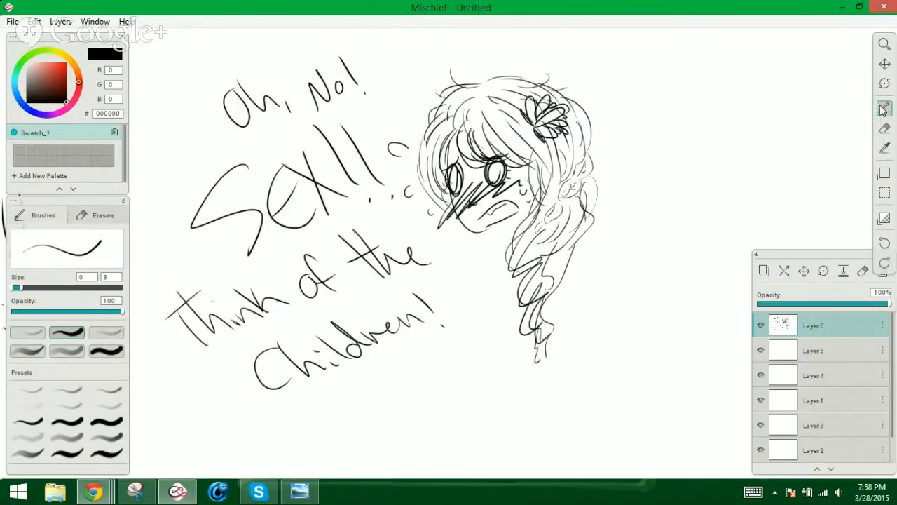
left_click(885, 128)
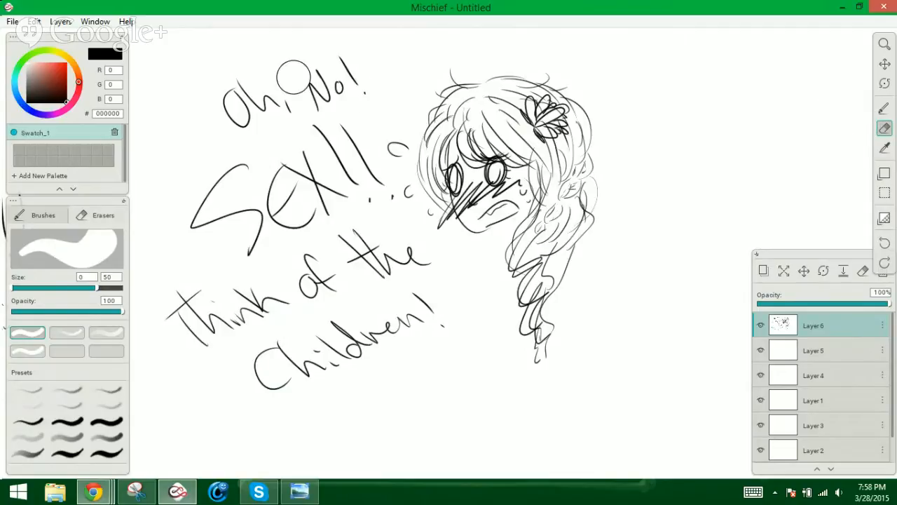
mouse_move(251, 97)
left_mouse_down()
mouse_move(211, 155)
mouse_move(198, 131)
mouse_move(367, 66)
left_mouse_up()
mouse_move(355, 118)
left_mouse_down()
mouse_move(390, 210)
mouse_move(302, 203)
mouse_move(219, 238)
mouse_move(190, 220)
mouse_move(214, 308)
mouse_move(269, 291)
mouse_move(276, 375)
mouse_move(286, 335)
mouse_move(330, 260)
mouse_move(390, 328)
mouse_move(418, 313)
mouse_move(383, 329)
mouse_move(352, 312)
mouse_move(354, 363)
left_mouse_up()
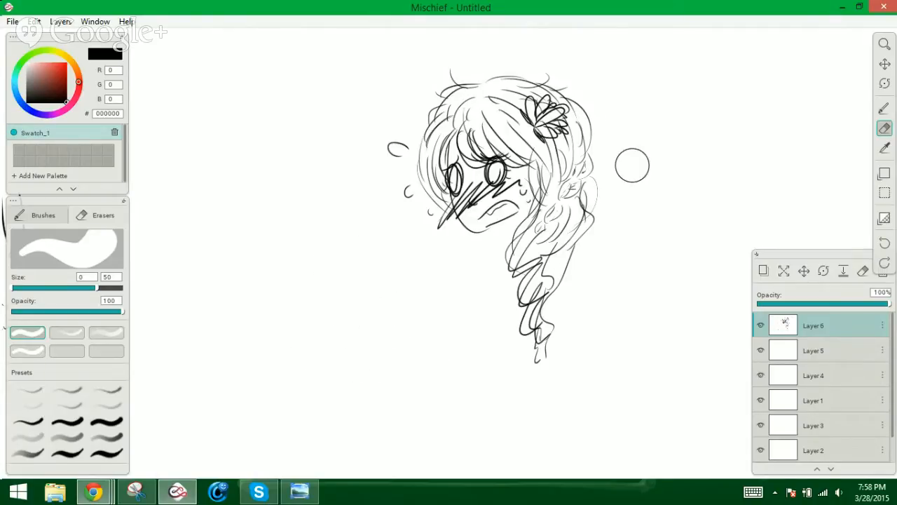
Handwrite the caption "Sexy Norse Gods!!" with the brush in the cleared space in front of the girl
left_click(883, 108)
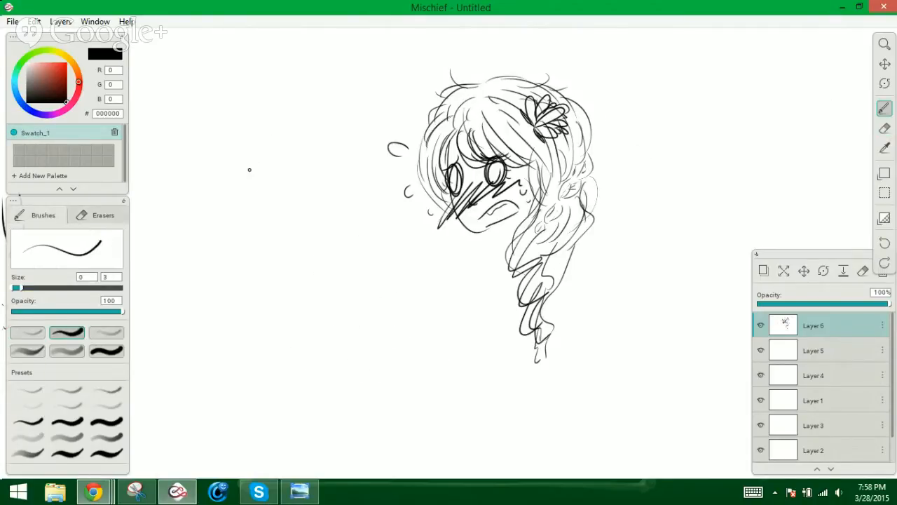
mouse_move(216, 127)
left_mouse_down()
mouse_move(239, 150)
mouse_move(259, 130)
mouse_move(284, 139)
left_mouse_up()
mouse_move(256, 128)
left_mouse_down()
mouse_move(277, 158)
mouse_move(293, 116)
mouse_move(302, 143)
left_mouse_up()
left_click_drag(308, 126, 326, 132)
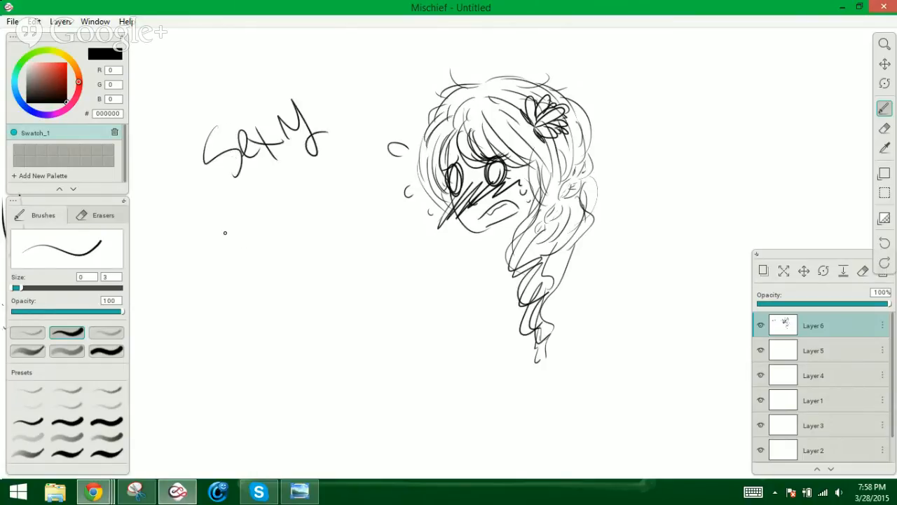
mouse_move(225, 233)
left_mouse_down()
mouse_move(251, 261)
mouse_move(271, 255)
mouse_move(275, 231)
mouse_move(327, 218)
left_mouse_up()
mouse_move(312, 270)
left_mouse_down()
mouse_move(354, 268)
mouse_move(370, 242)
mouse_move(379, 260)
left_mouse_up()
left_click_drag(364, 214, 396, 247)
left_click_drag(405, 200, 414, 239)
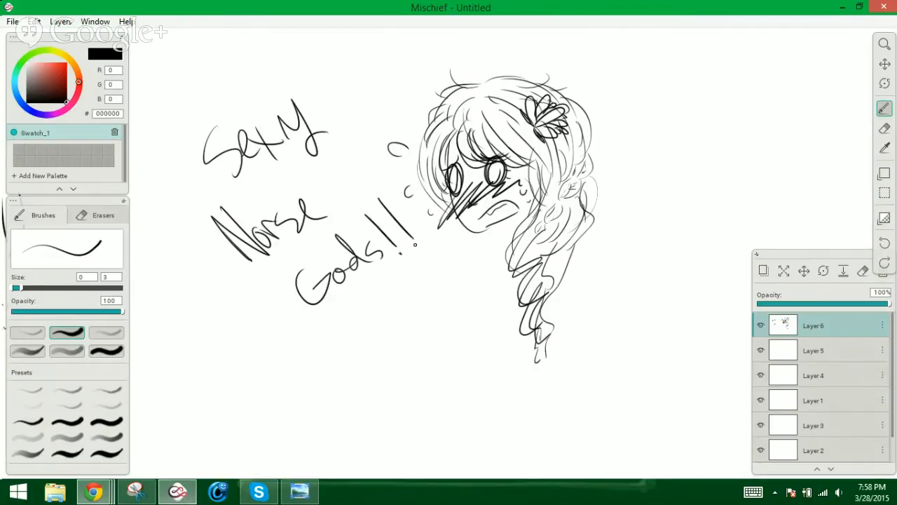
left_click(416, 247)
Handwrite small "oh no", "oh no" and "oh noooo" notes behind the girl's head
mouse_move(615, 90)
left_mouse_down()
mouse_move(610, 98)
mouse_move(615, 91)
left_mouse_up()
mouse_move(620, 80)
left_mouse_down()
mouse_move(636, 114)
mouse_move(641, 109)
left_mouse_up()
left_click_drag(626, 145, 625, 147)
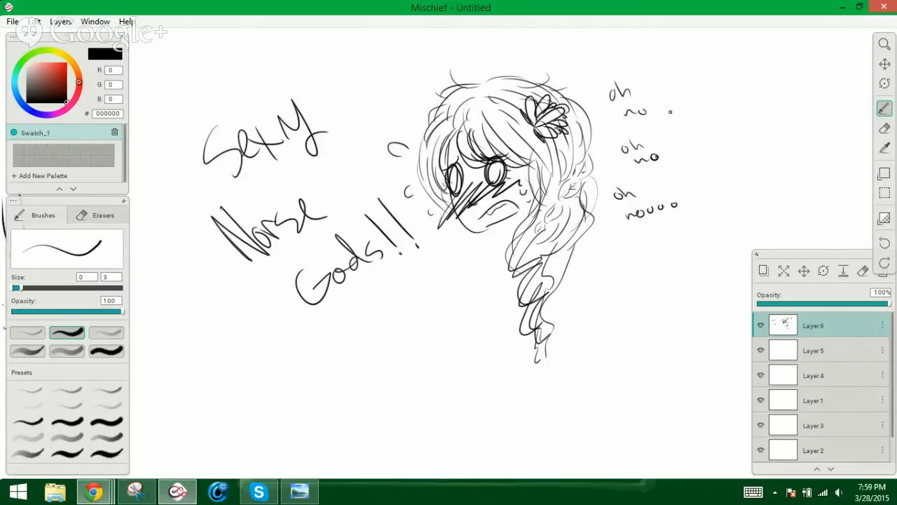
Switch to the Chrome window with the muskox results and search Google Images for "loki laevatein"
left_click(95, 494)
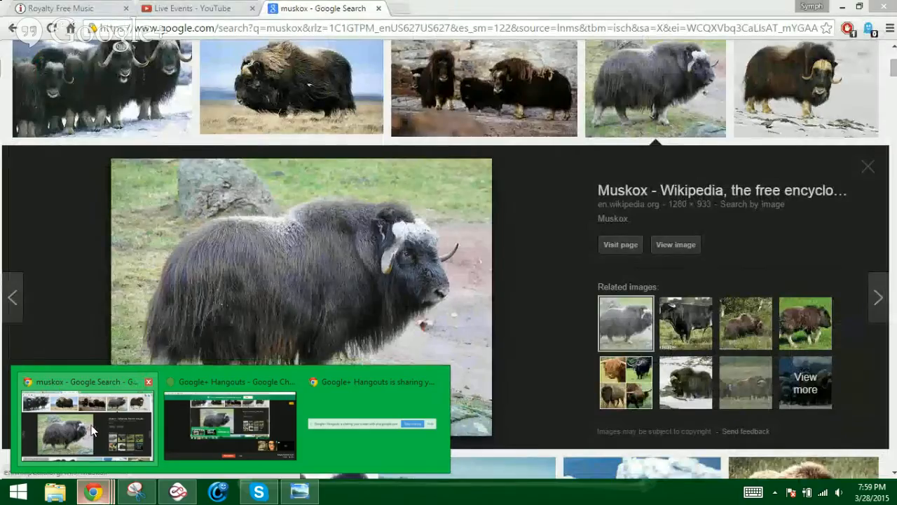
left_click(89, 435)
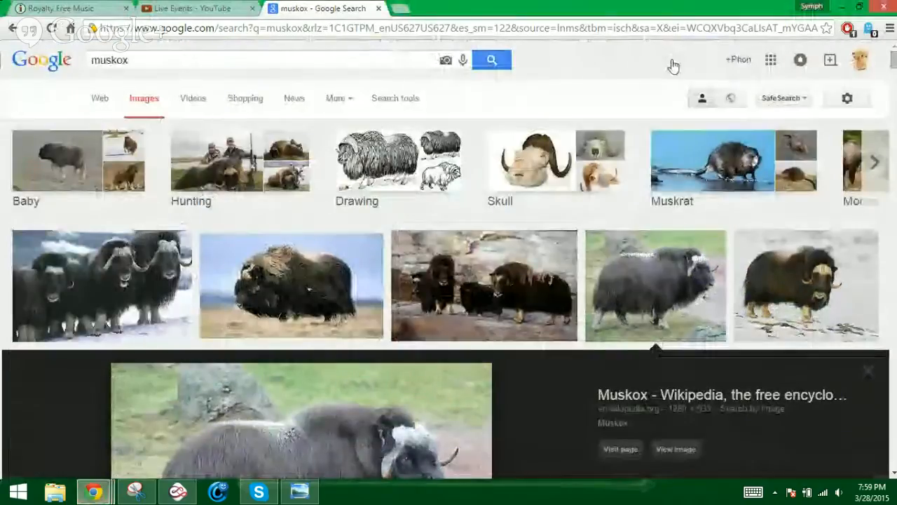
double_click(109, 61)
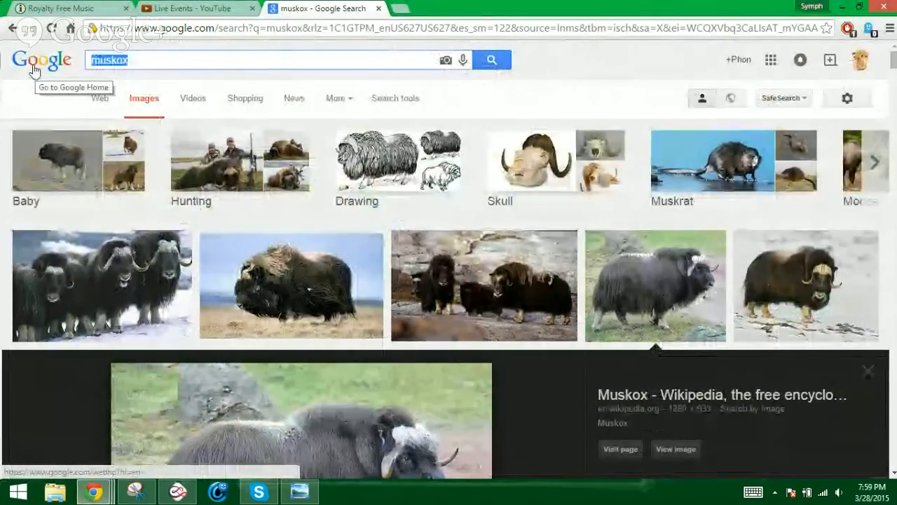
type("Loki ")
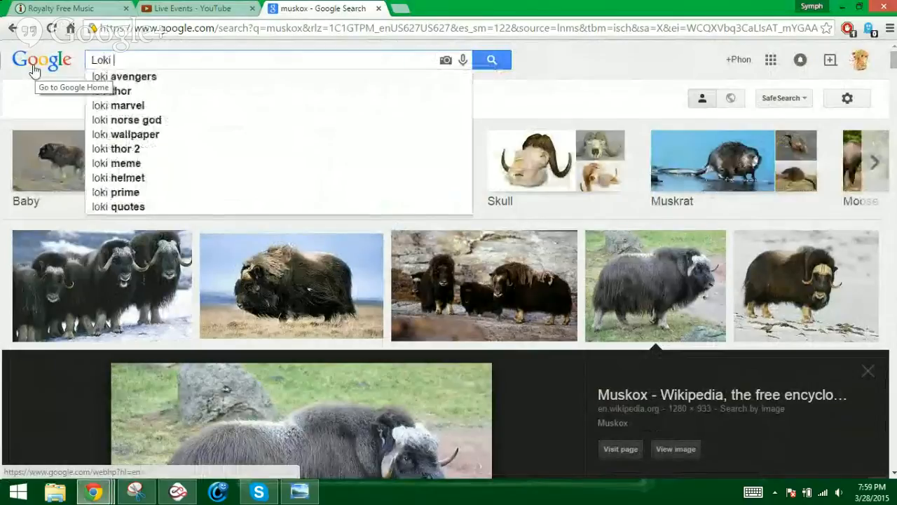
type("Lae")
key("Down")
key("Return")
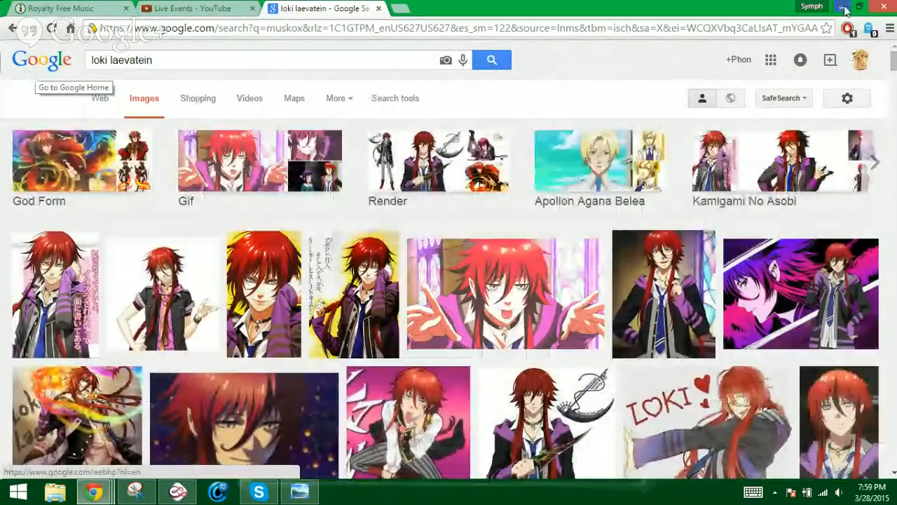
Browse the Loki images and the related god form searches, returning from "hades aidoneus god form" to "loki laevatein god form"
scroll(448, 259, "down", 3)
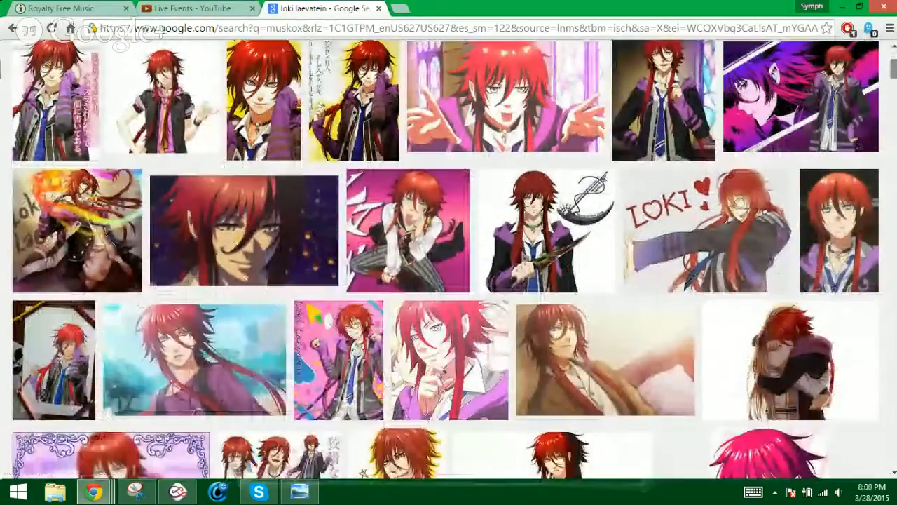
scroll(224, 150, "up", 3)
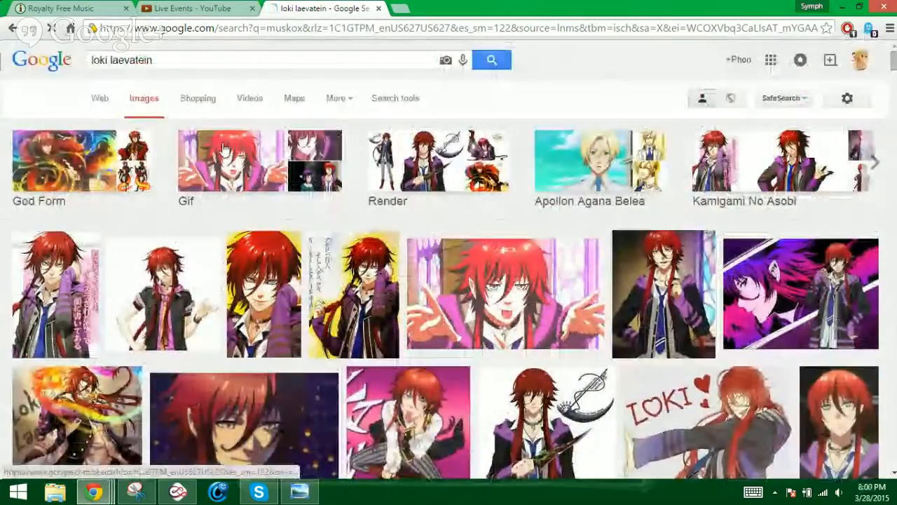
left_click(224, 149)
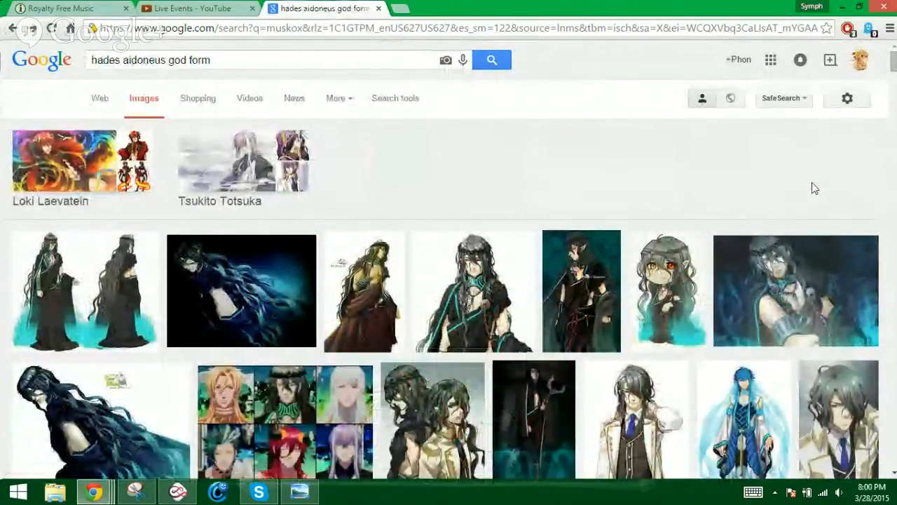
key("alt+Left")
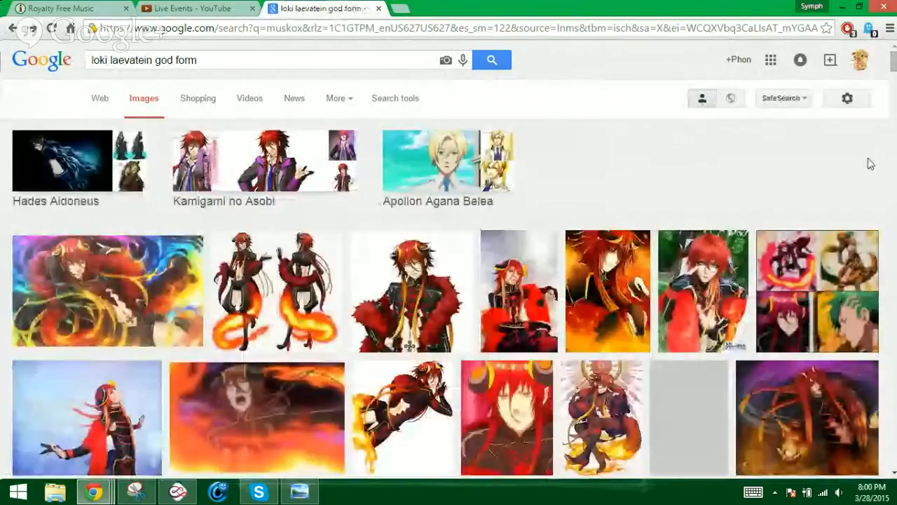
Browse the "loki laevatein god form" images, and enlarge the reclining flame-tailed Loki and the related YaelRuki render
scroll(869, 163, "down", 3)
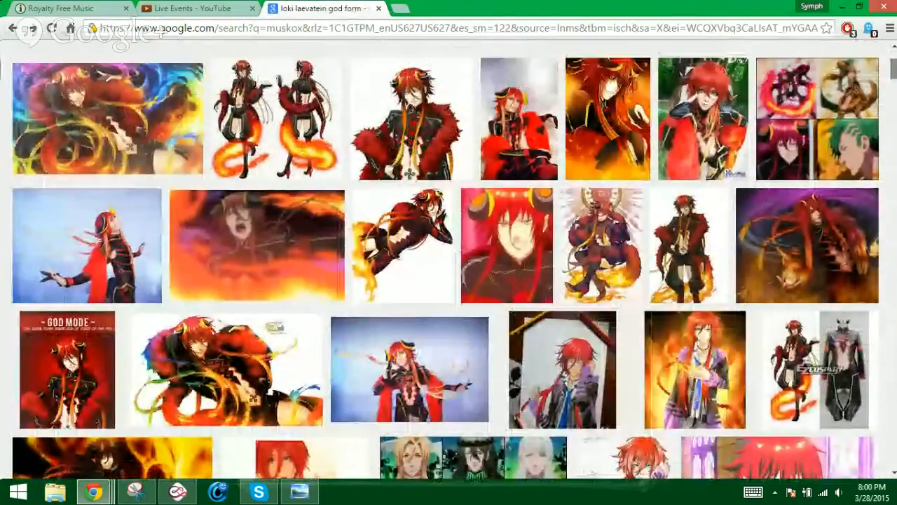
scroll(617, 318, "up", 1)
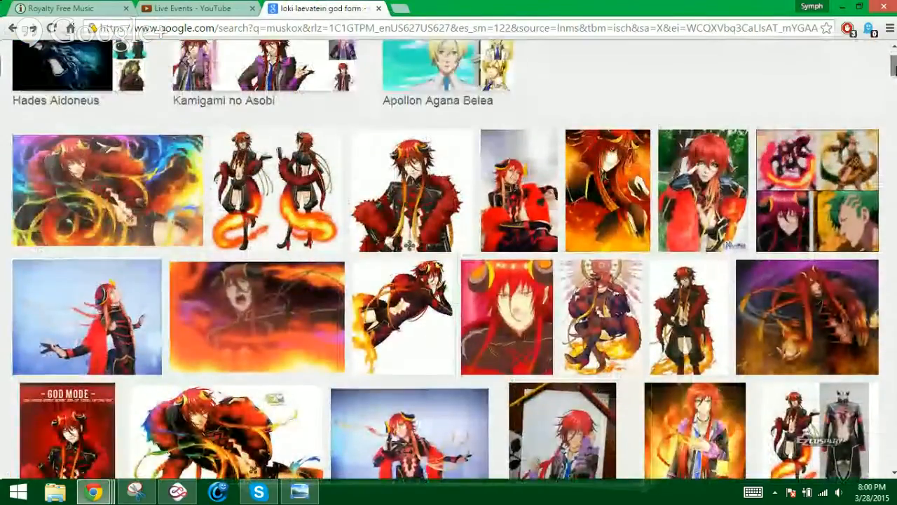
left_click(452, 347)
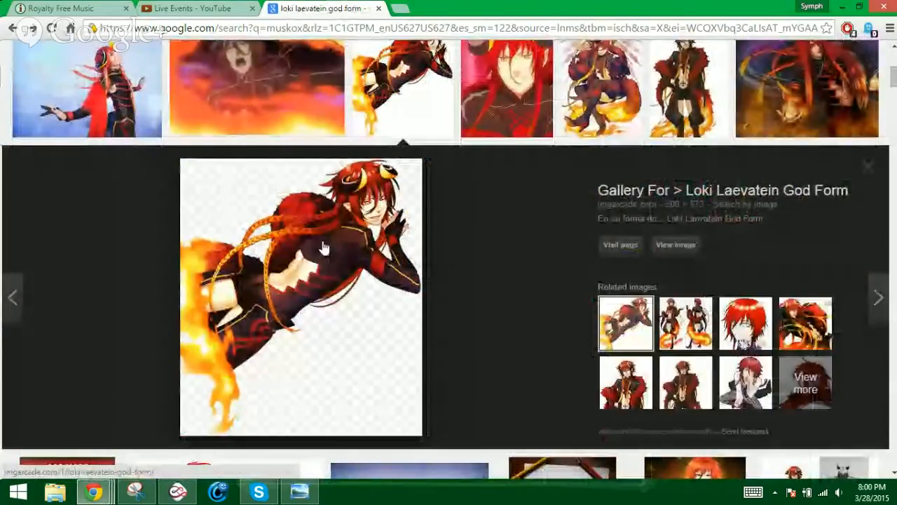
left_click(813, 335)
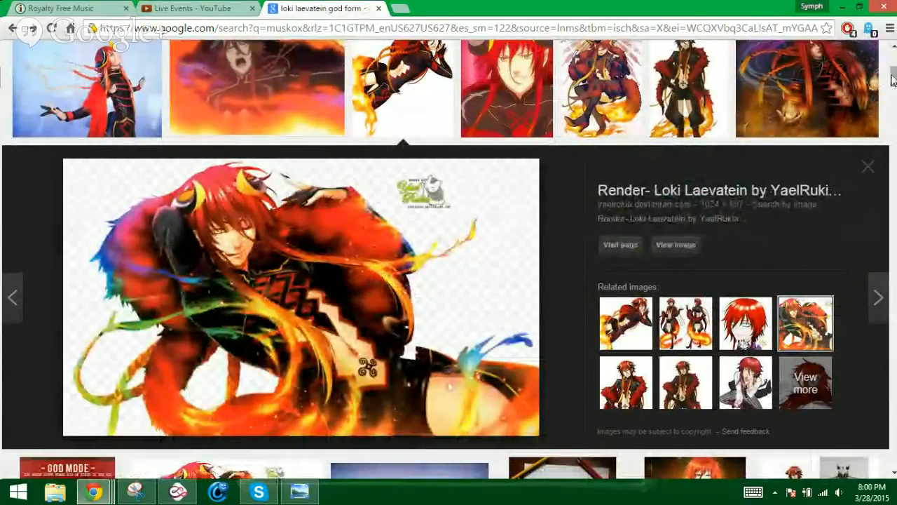
Enlarge the rainbow-coloured reclining Loki image from the first results row and compare it with the related Zerochan version
left_click_drag(892, 82, 891, 68)
scroll(271, 212, "up", 1)
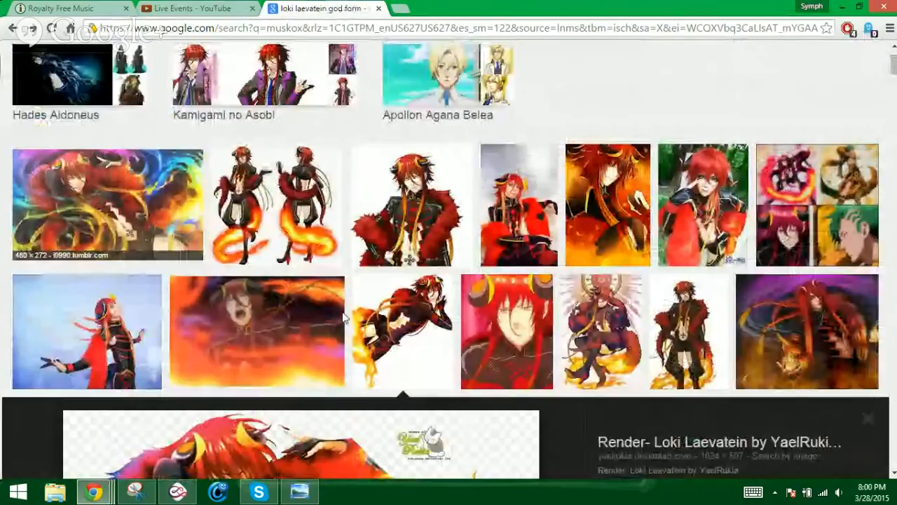
left_click(105, 210)
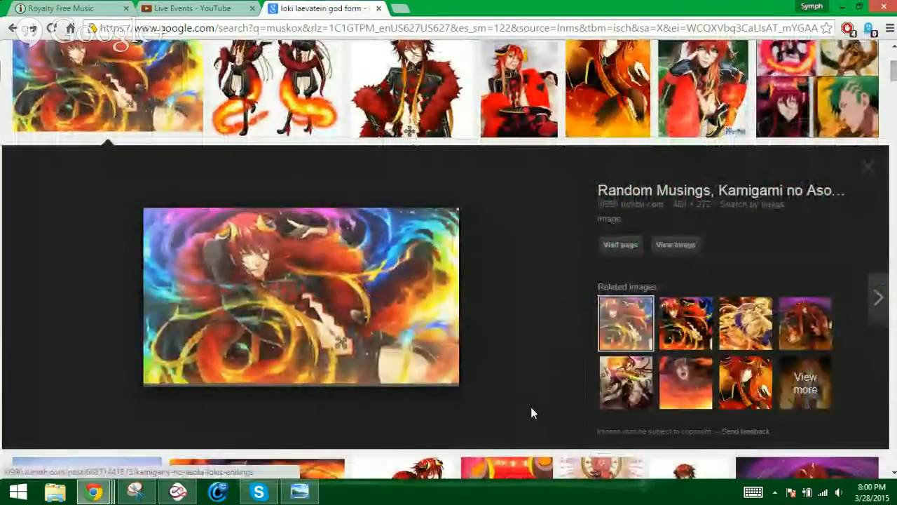
left_click(672, 321)
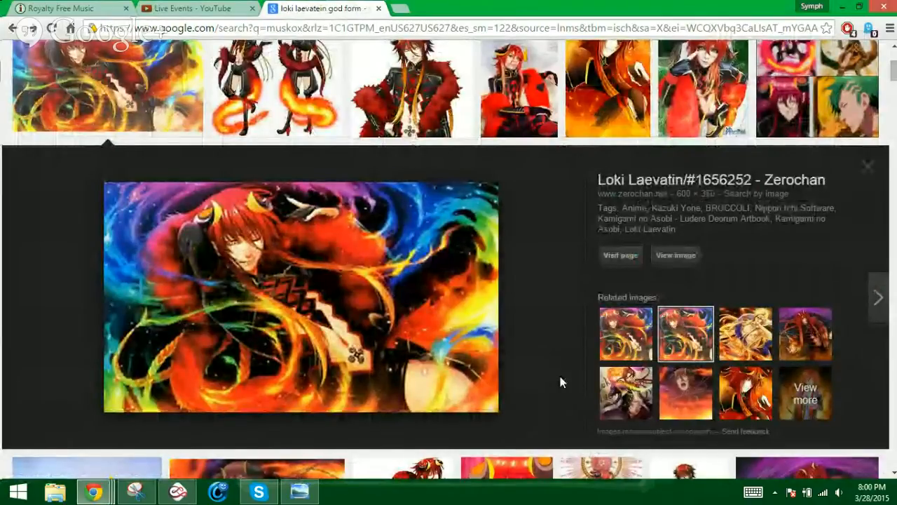
left_click(640, 330)
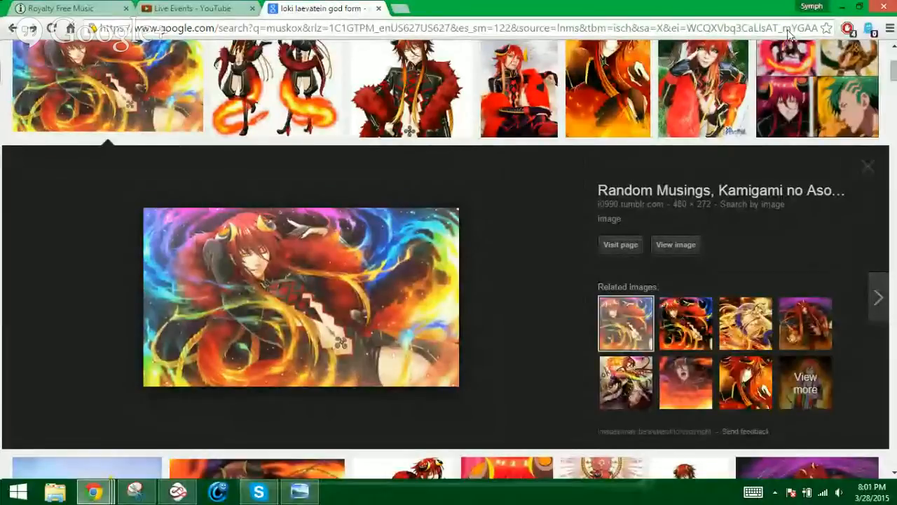
Look over the first row of Loki images and enlarge the full-body front and back view from Pinterest
scroll(890, 77, "up", 2)
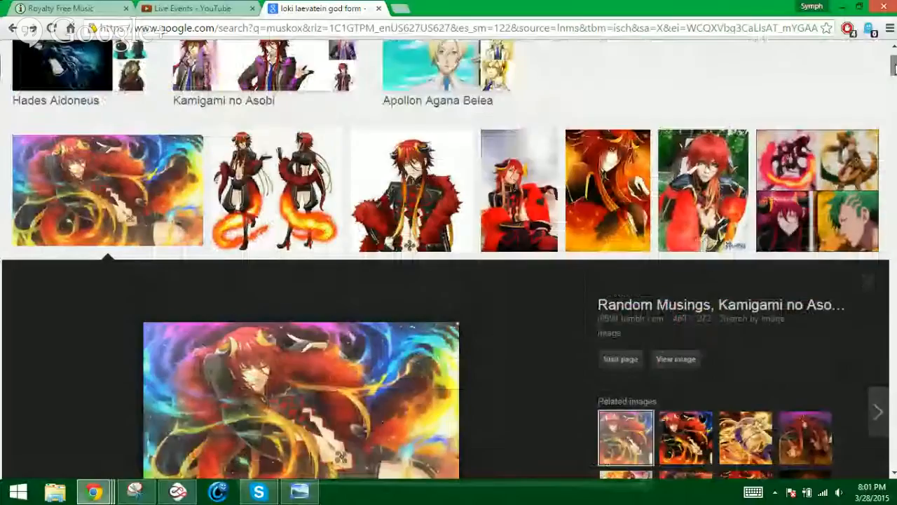
scroll(883, 98, "down", 1)
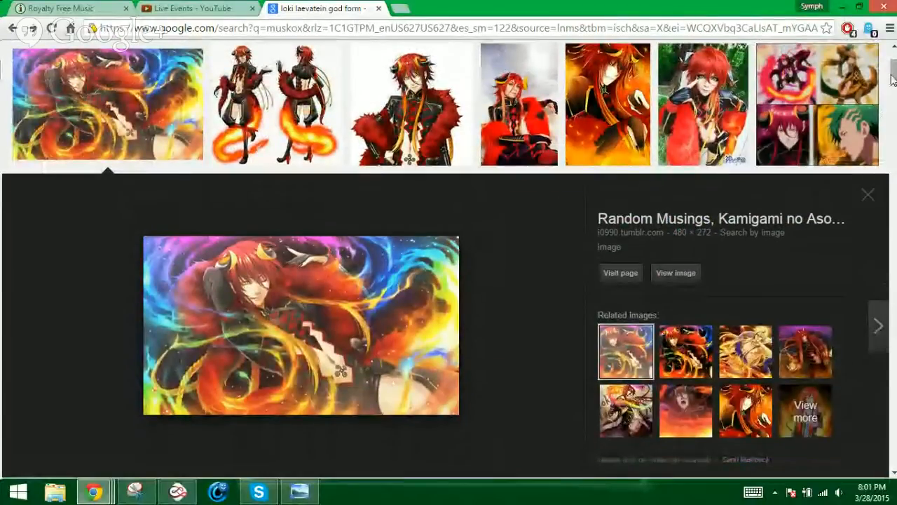
scroll(883, 99, "down", 1)
scroll(449, 260, "up", 1)
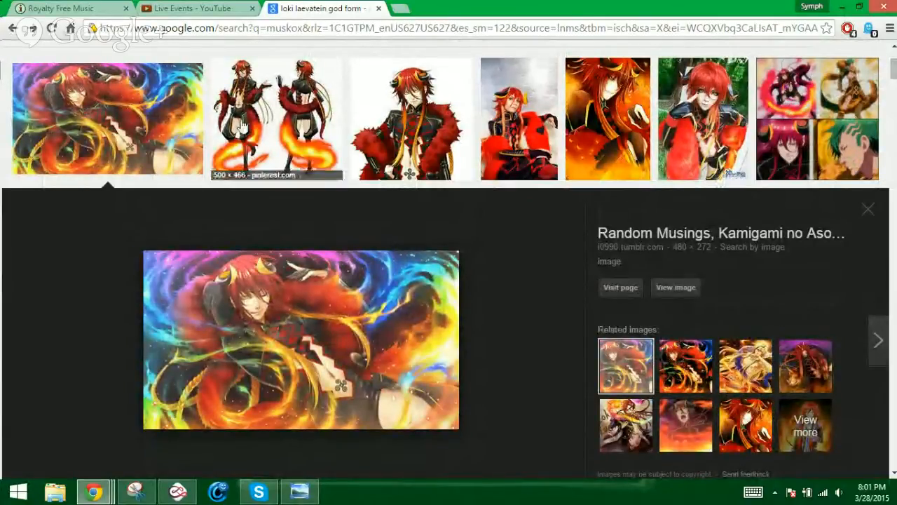
left_click(317, 158)
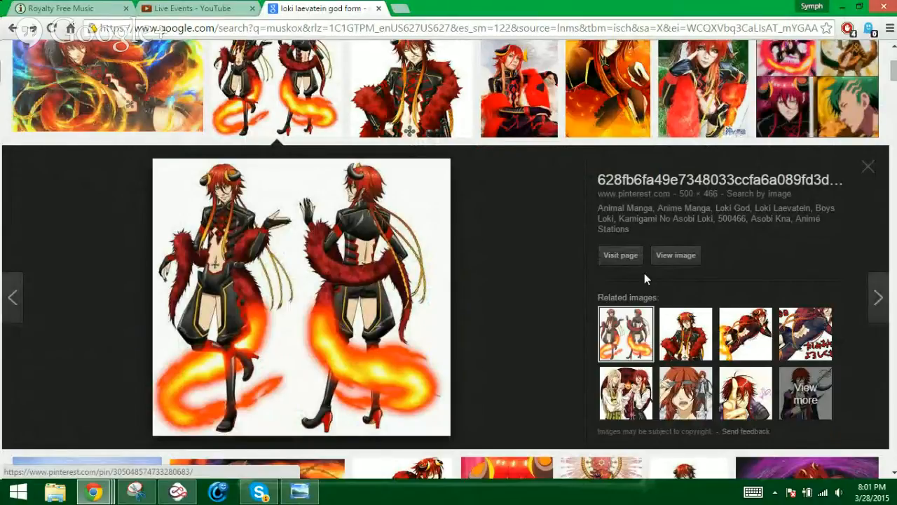
Switch to Skype, open the conversation with the unread message, and return to the Loki images
mouse_move(93, 491)
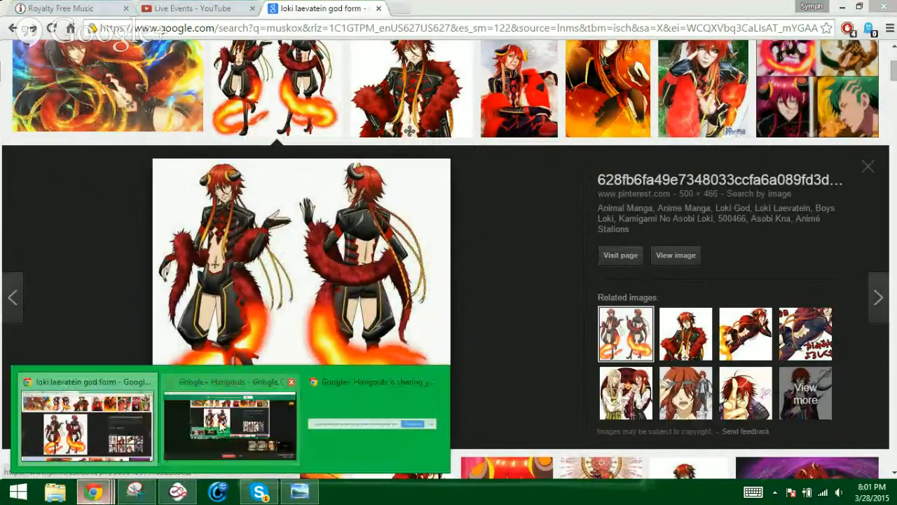
mouse_move(242, 418)
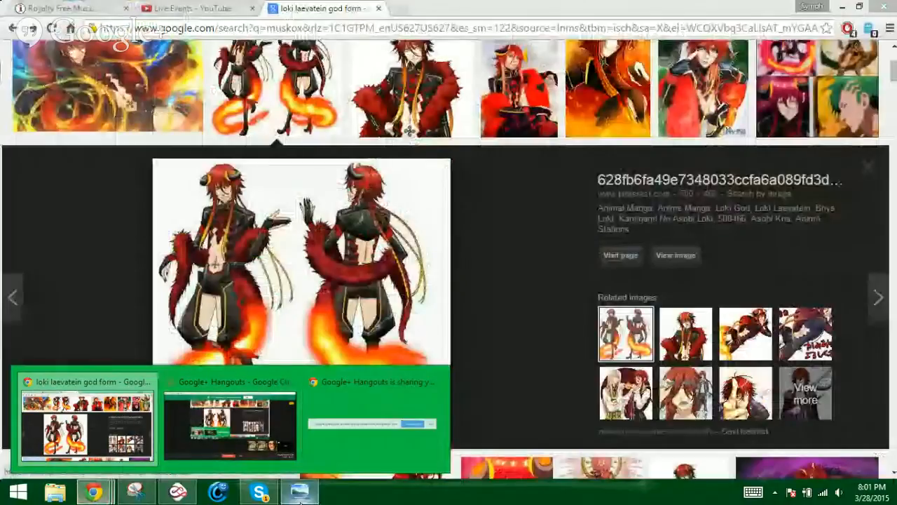
left_click(260, 494)
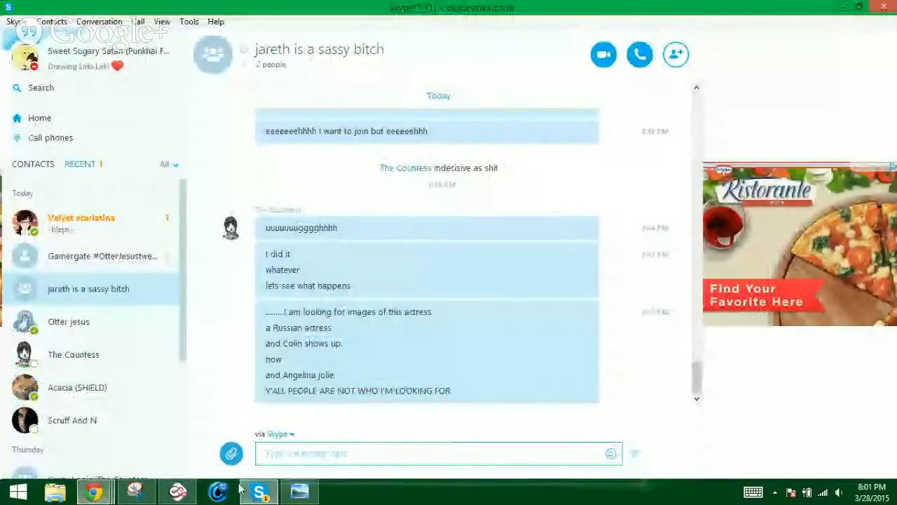
left_click(143, 226)
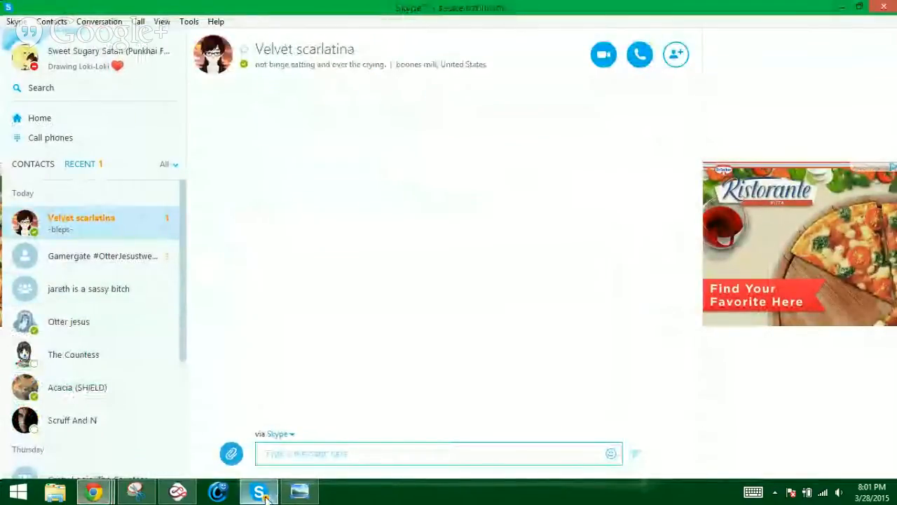
left_click(260, 494)
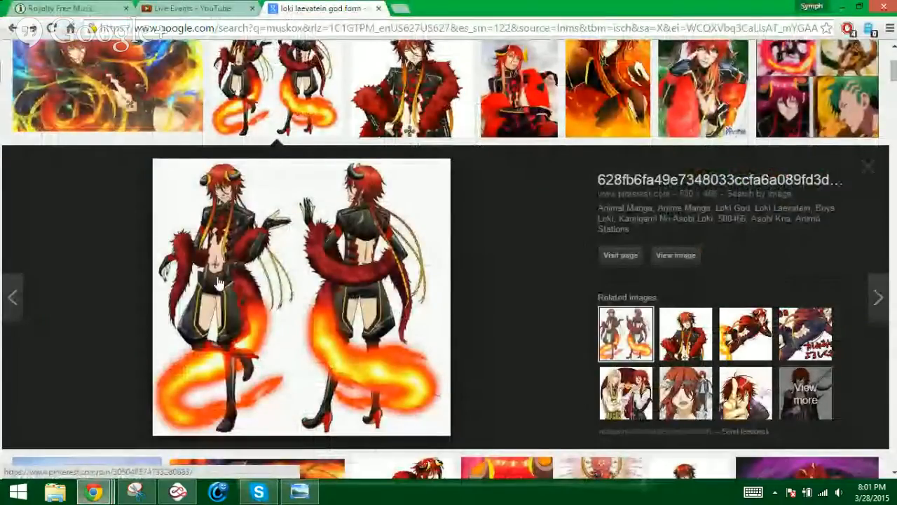
Close the Loki image search tab and switch to the Mischief canvas with the Pan tool active
left_click(378, 8)
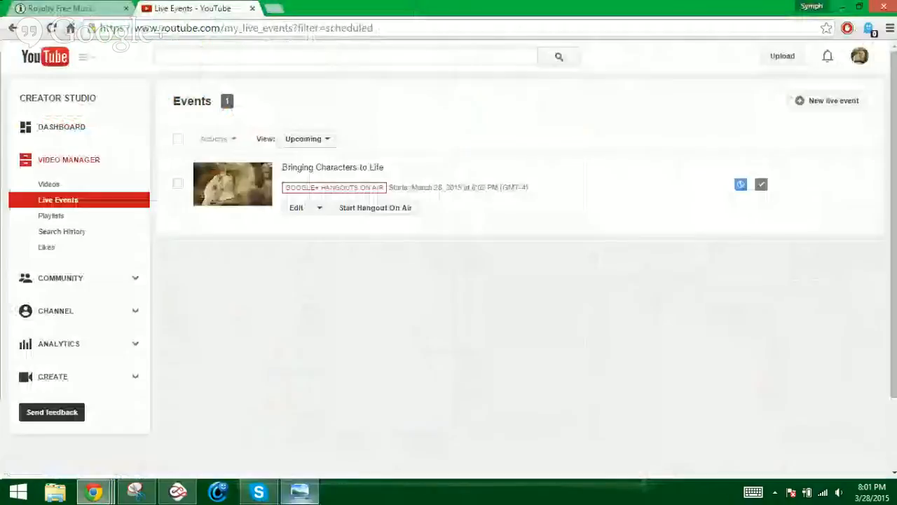
left_click(177, 492)
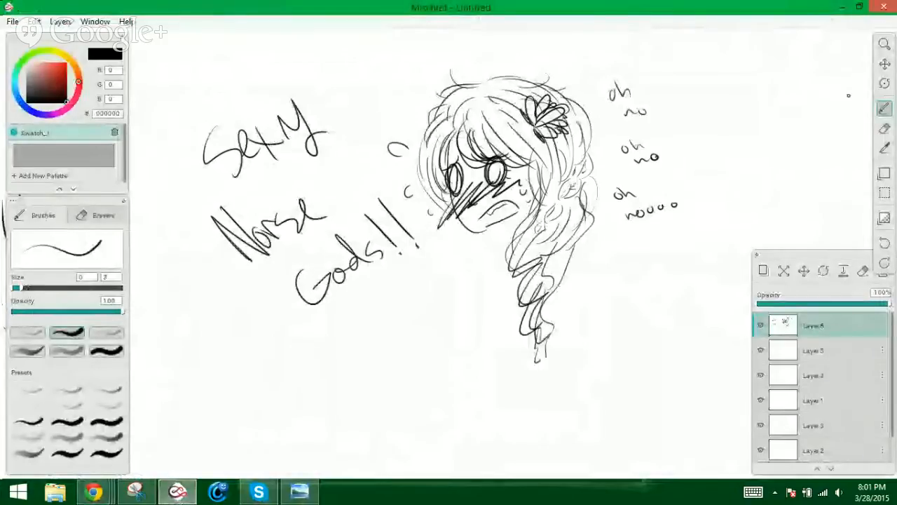
left_click(885, 63)
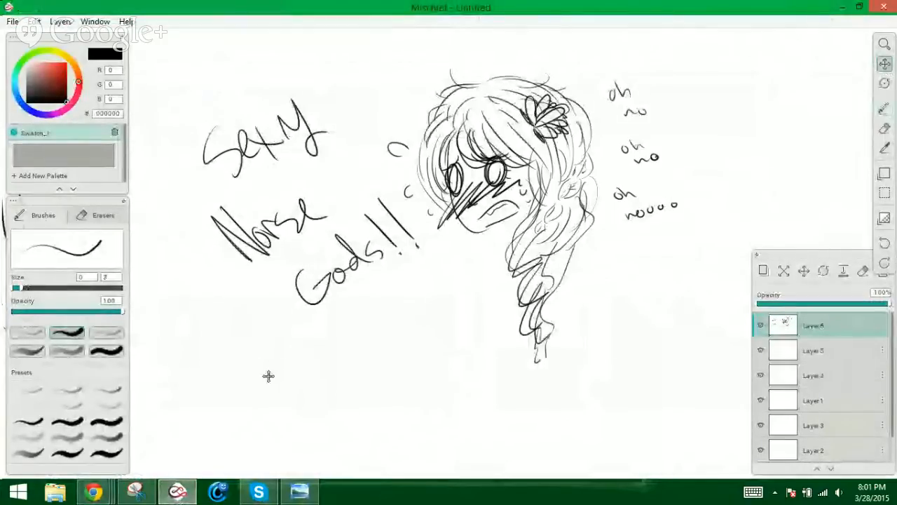
Look back over the earlier cartoons, from the "PARTY!!!" fox past the "Sexy FOX!" sketch to the tailed rider on two wheels
left_click_drag(268, 342, 657, 279)
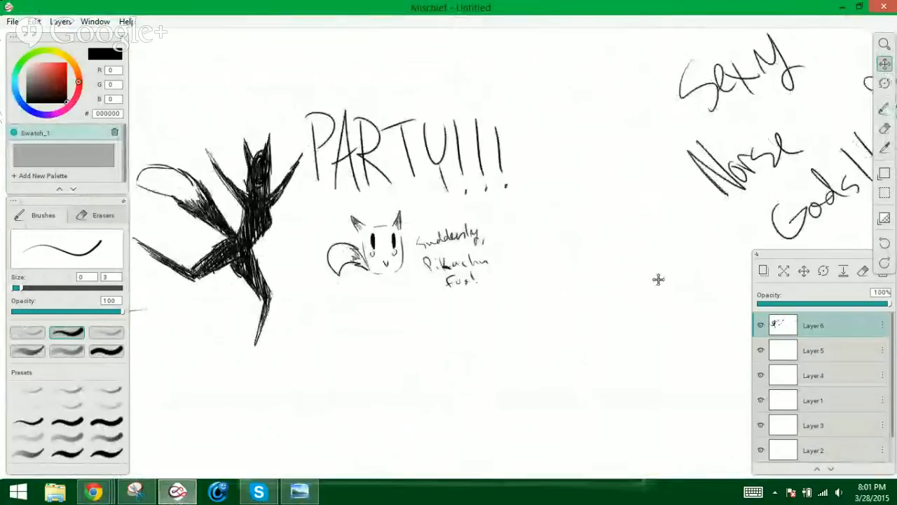
left_click_drag(529, 259, 634, 278)
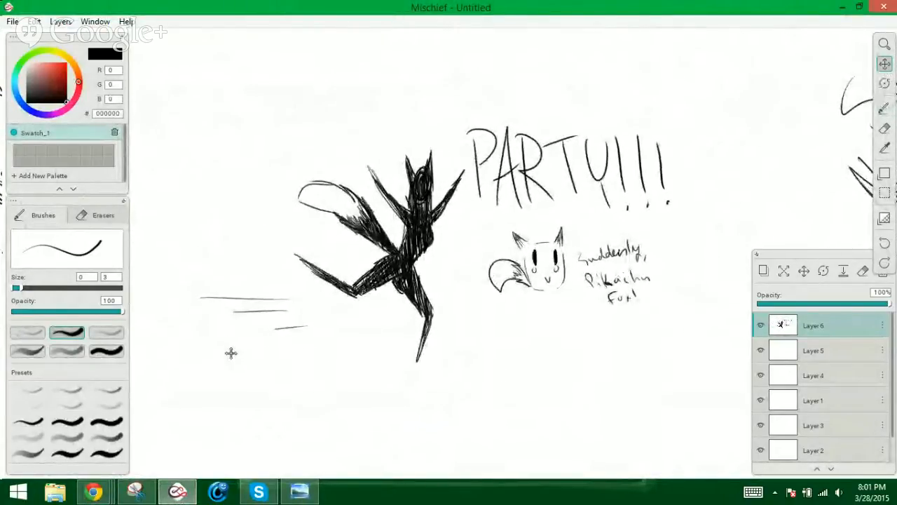
mouse_move(295, 332)
left_mouse_down()
mouse_move(428, 290)
mouse_move(681, 277)
left_mouse_up()
left_click_drag(447, 215, 627, 222)
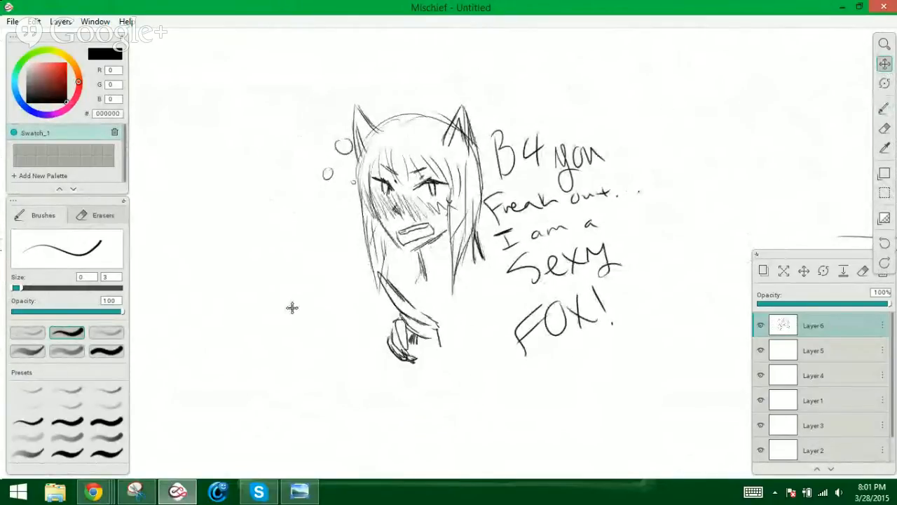
mouse_move(237, 276)
left_mouse_down()
mouse_move(314, 244)
mouse_move(559, 197)
left_mouse_up()
left_click_drag(417, 210, 799, 172)
mouse_move(391, 265)
left_mouse_down()
mouse_move(721, 300)
mouse_move(801, 334)
left_mouse_up()
mouse_move(326, 283)
left_mouse_down()
mouse_move(577, 188)
mouse_move(794, 205)
left_mouse_up()
mouse_move(243, 264)
left_mouse_down()
mouse_move(385, 243)
mouse_move(745, 213)
left_mouse_up()
mouse_move(318, 214)
left_mouse_down()
mouse_move(402, 194)
mouse_move(827, 220)
left_mouse_up()
mouse_move(330, 271)
left_mouse_down()
mouse_move(596, 177)
mouse_move(865, 149)
left_mouse_up()
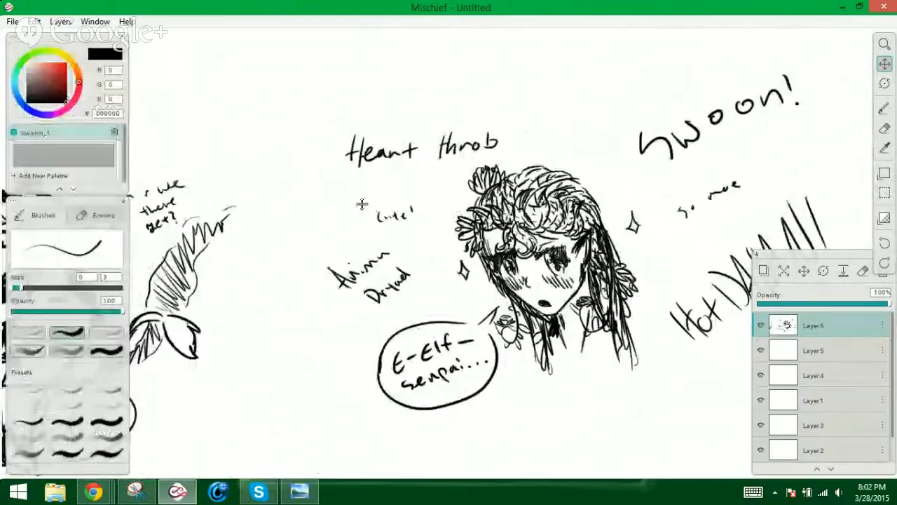
mouse_move(190, 212)
left_mouse_down()
mouse_move(575, 177)
mouse_move(570, 135)
left_mouse_up()
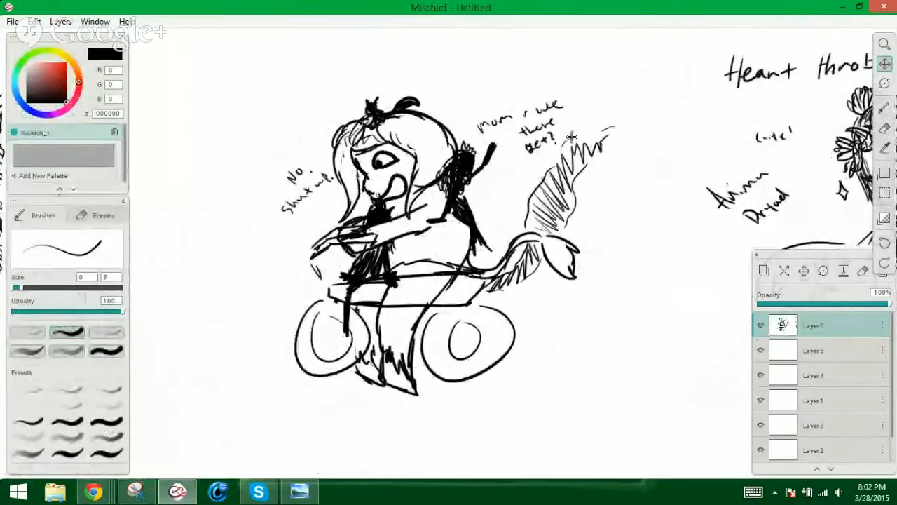
View the "E-Elf-senpai..." dryad portrait and its captions, and go back to the two-wheeled rider cartoon
left_click(884, 109)
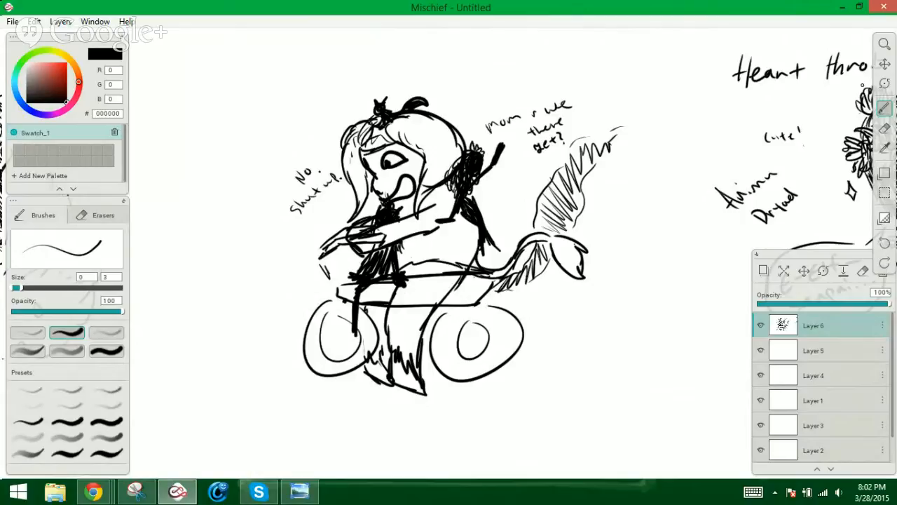
left_click(885, 64)
left_click_drag(676, 125, 670, 124)
left_click_drag(422, 171, 167, 178)
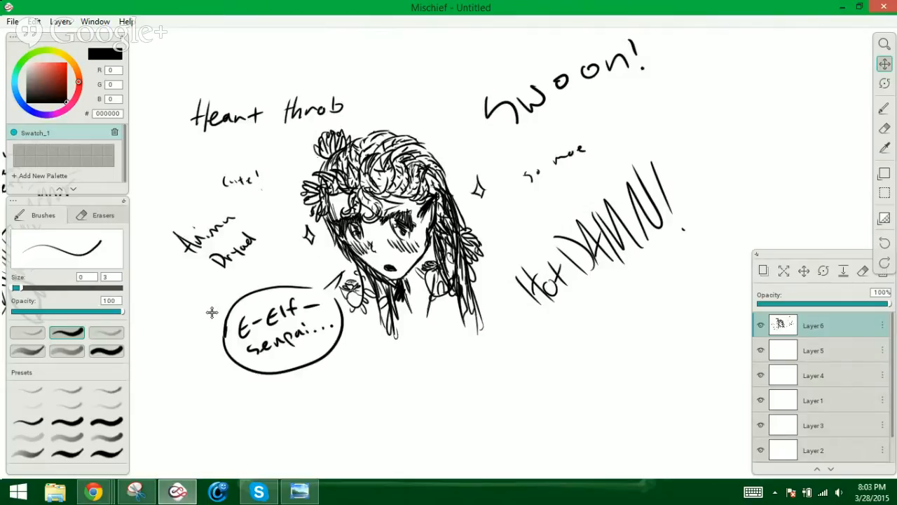
mouse_move(208, 310)
left_mouse_down()
mouse_move(200, 312)
mouse_move(523, 263)
left_mouse_up()
mouse_move(354, 238)
left_mouse_down()
mouse_move(627, 225)
mouse_move(555, 257)
left_mouse_up()
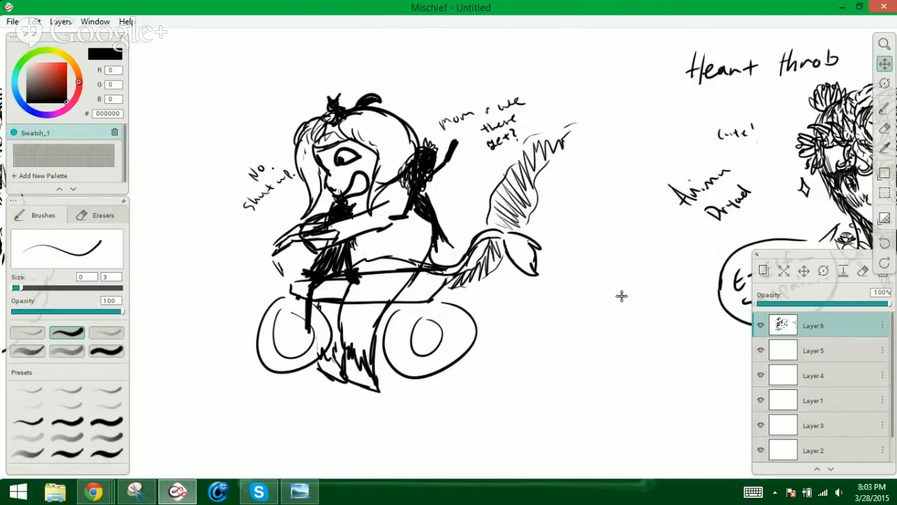
Review the "Troll?" head and the seller at the "Table", and return past the rider to the "Heart throb" dryad
mouse_move(256, 249)
left_mouse_down()
mouse_move(411, 249)
mouse_move(735, 214)
left_mouse_up()
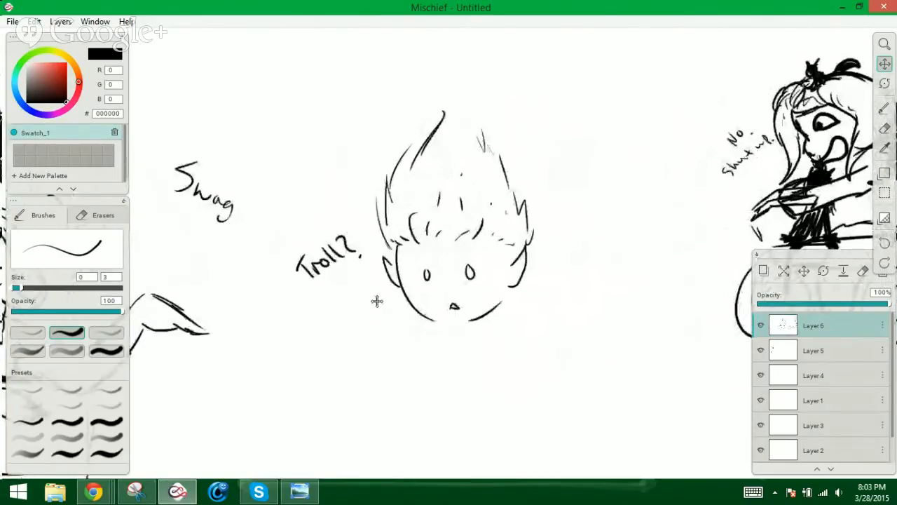
left_click_drag(347, 315, 763, 261)
left_click_drag(589, 272, 649, 253)
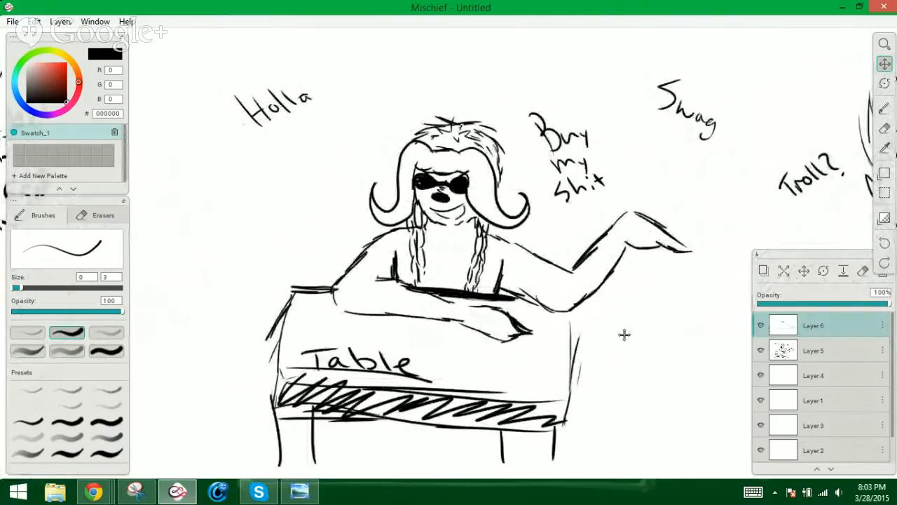
left_click_drag(648, 313, 323, 325)
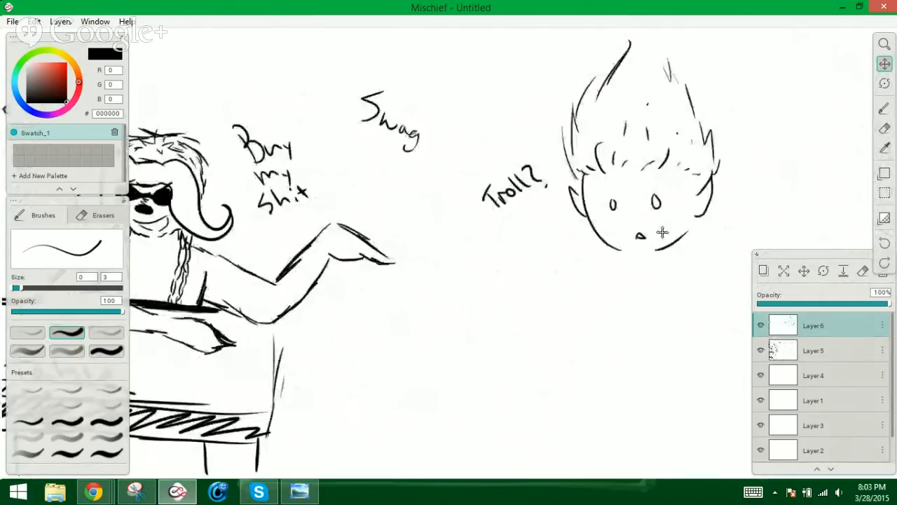
left_click_drag(650, 235, 260, 271)
left_click_drag(659, 204, 315, 301)
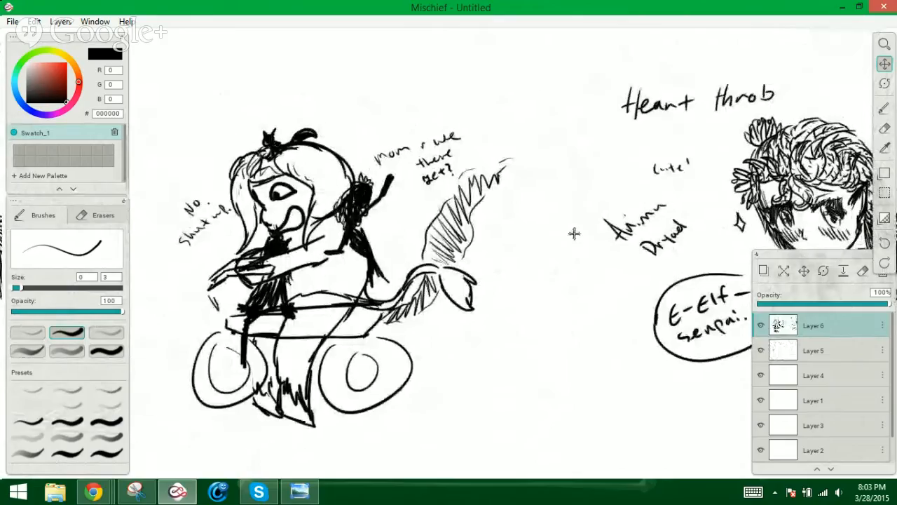
left_click_drag(574, 234, 459, 269)
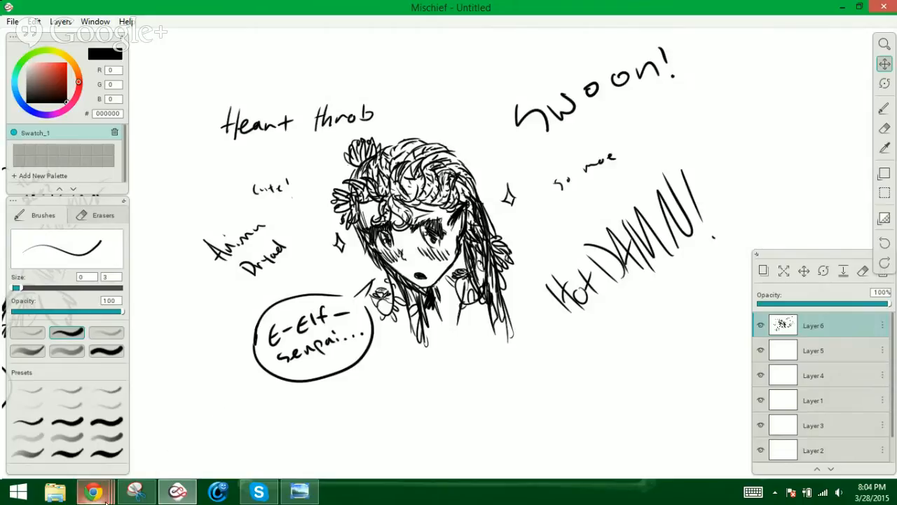
Switch to the Chrome window with the YouTube live events and search Google for "Yami Bakura" in a new tab
mouse_move(106, 502)
mouse_move(95, 418)
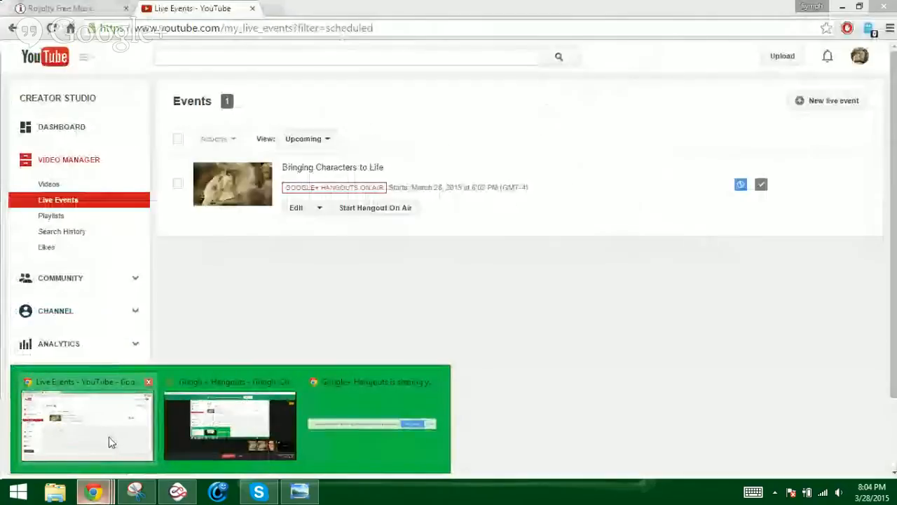
left_click(110, 441)
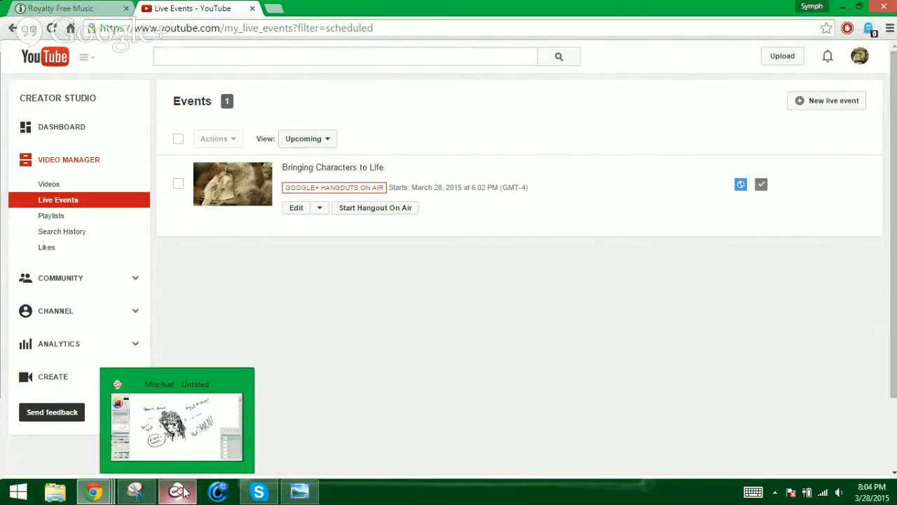
left_click(275, 10)
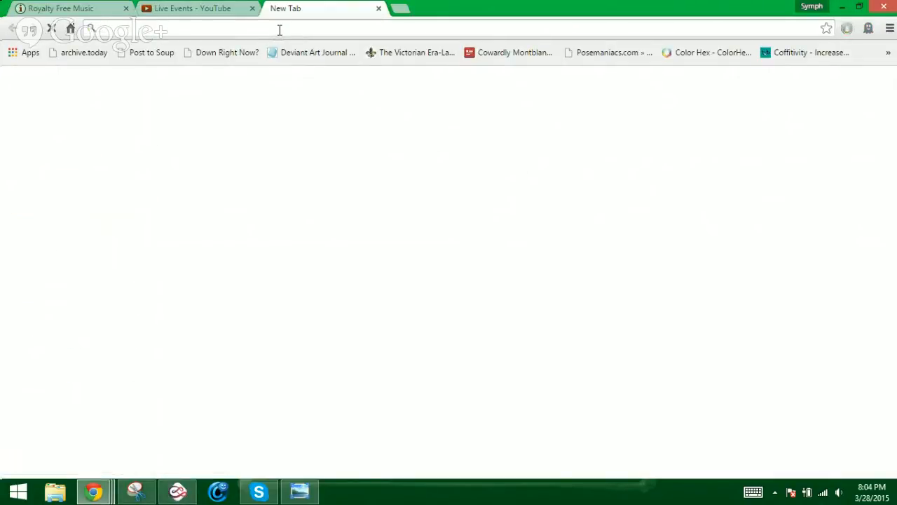
type("Yami")
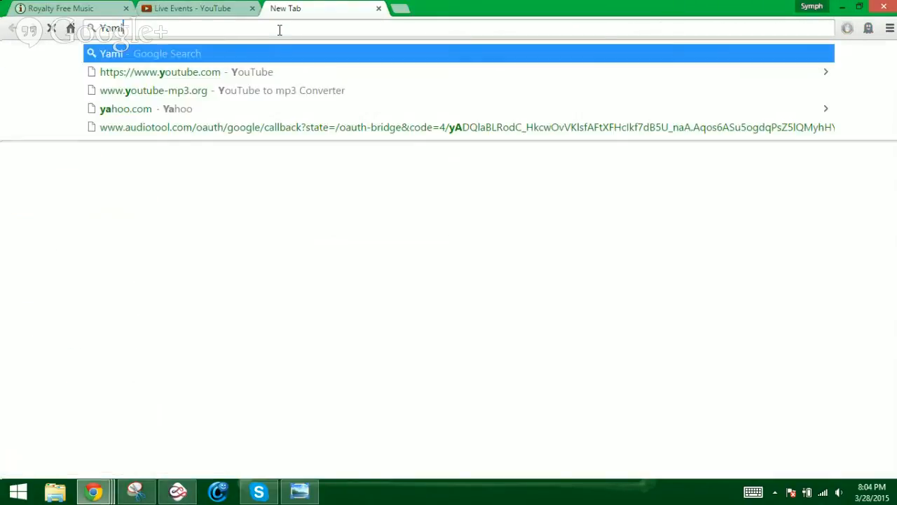
type(" Bakura")
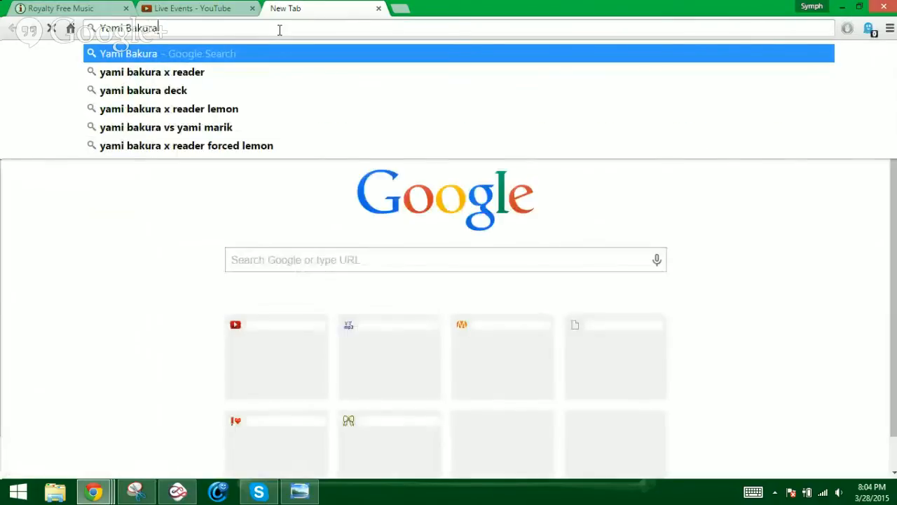
key("Return")
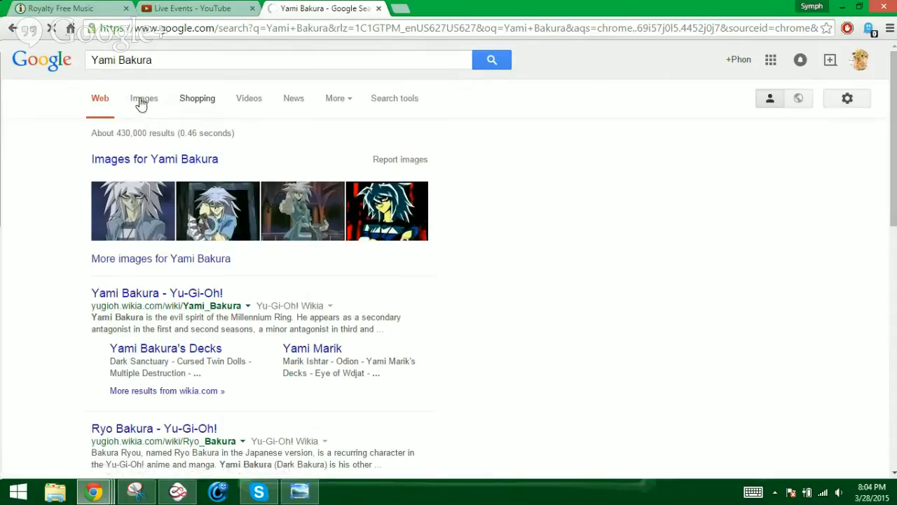
Browse the image results for "Yami Bakura", preview several related pictures, and close the search tab
left_click(140, 100)
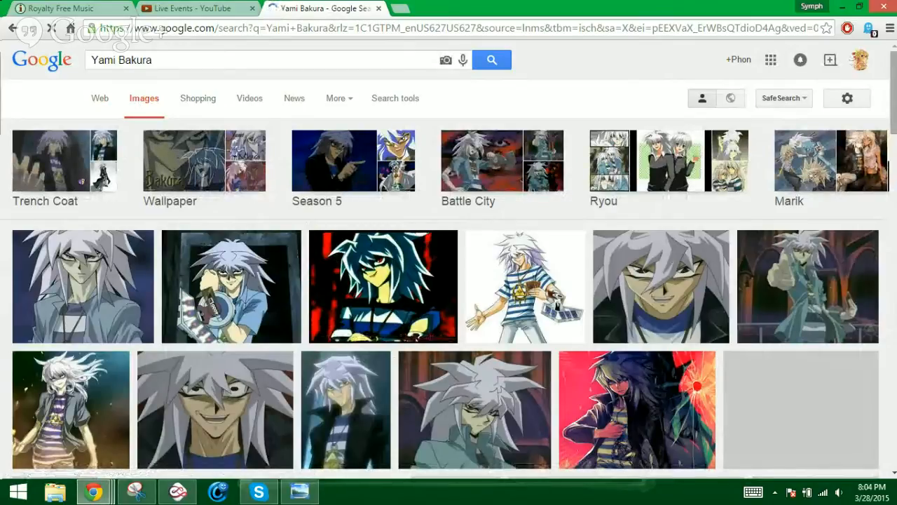
scroll(143, 259, "down", 2)
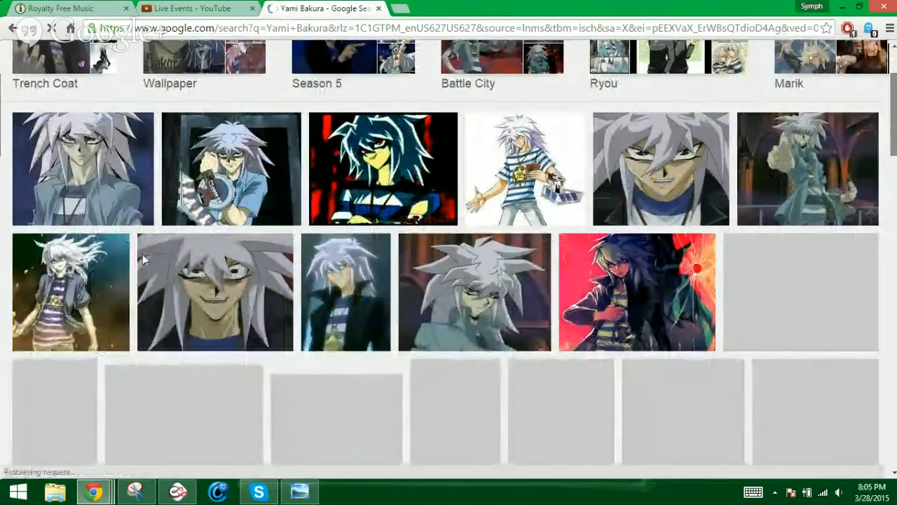
scroll(70, 261, "down", 1)
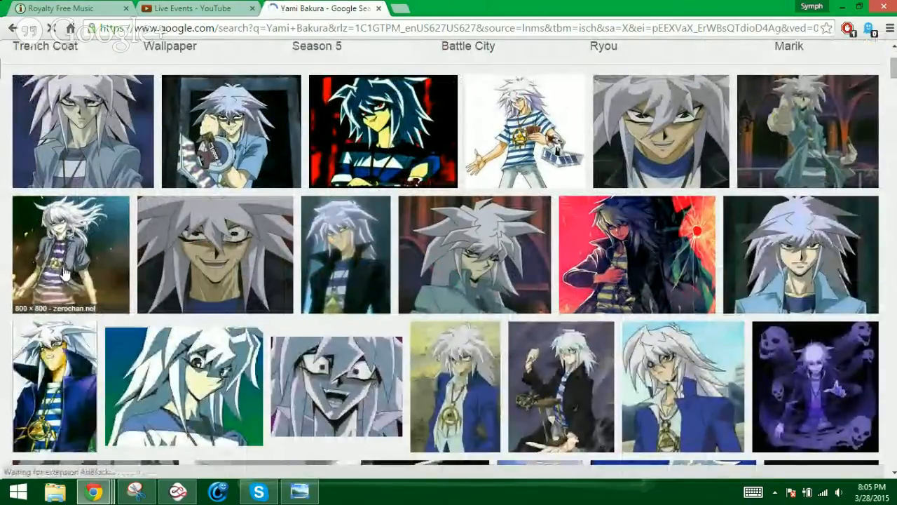
left_click(64, 272)
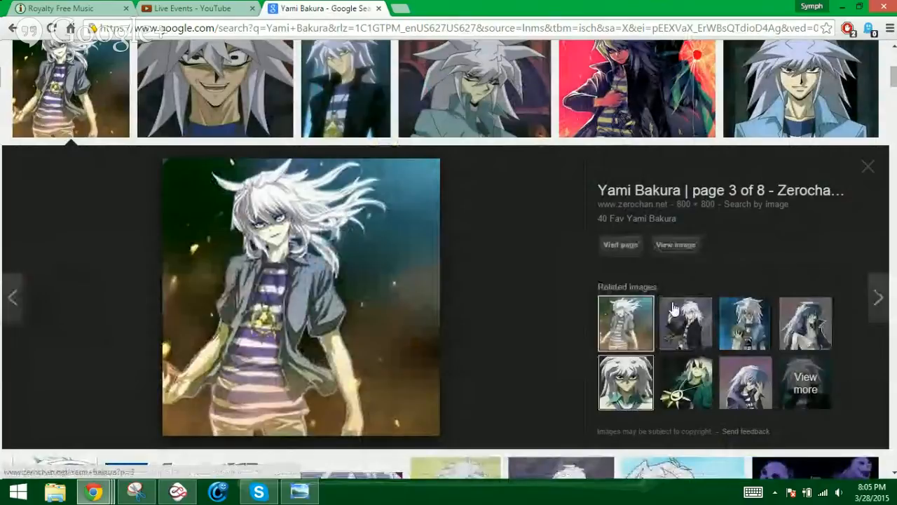
left_click(685, 324)
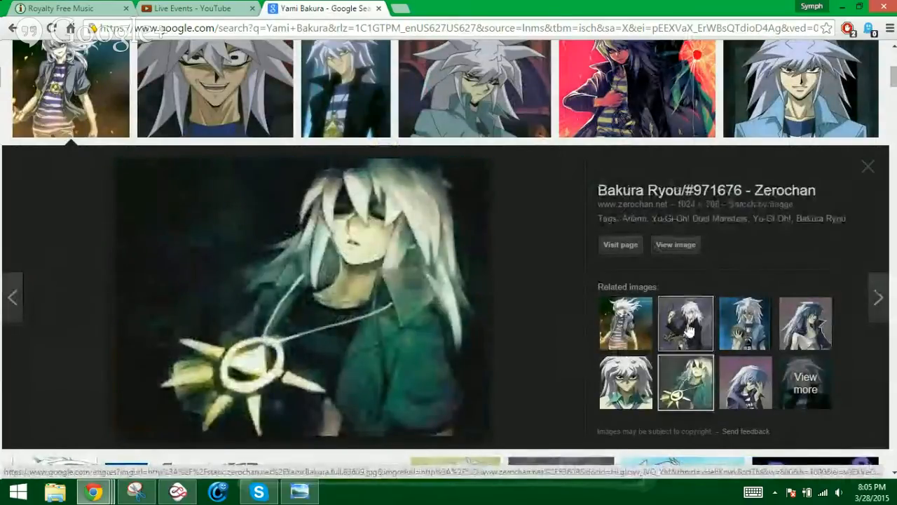
left_click(695, 334)
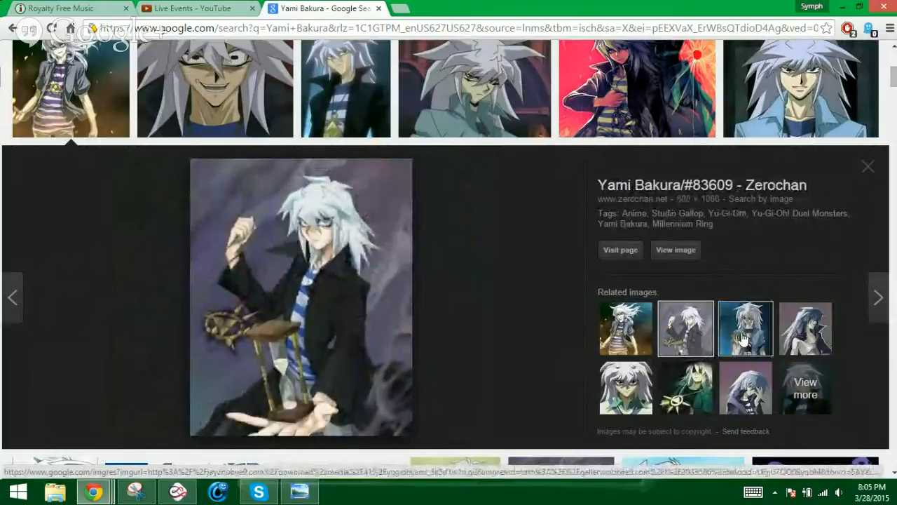
left_click(804, 344)
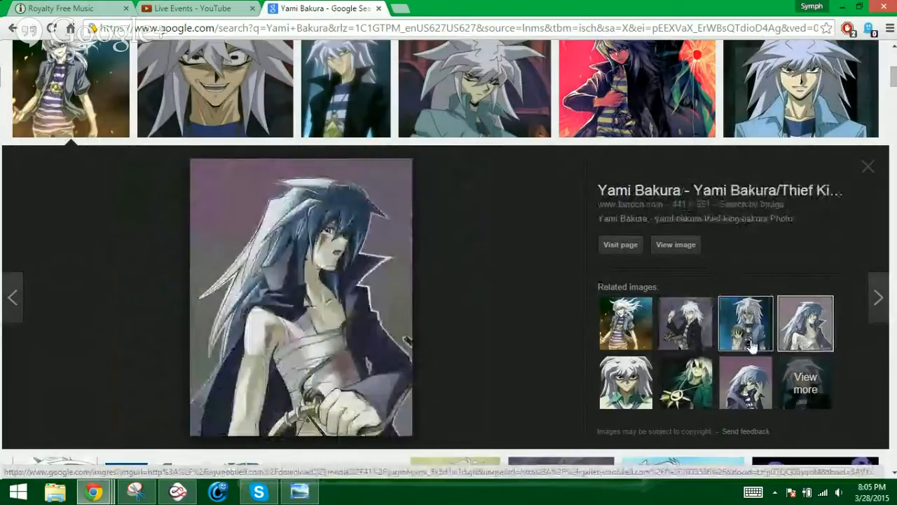
left_click(687, 385)
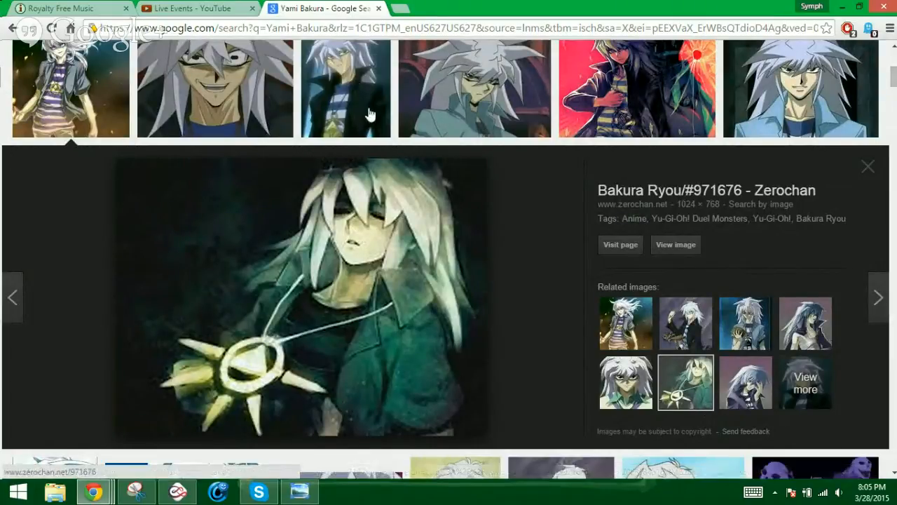
left_click(378, 10)
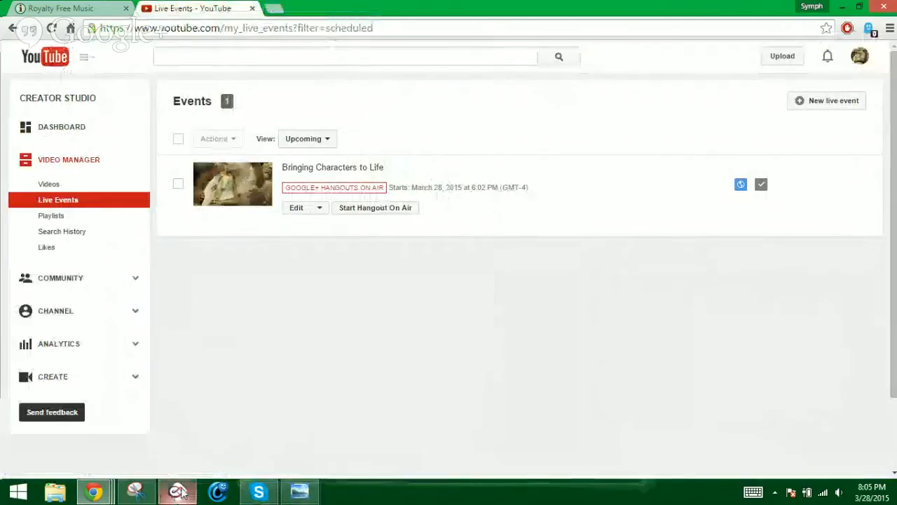
Switch to Mischief and go from the "Heart throb" portrait past the "Lolita Dryad!" drawing to the "Robot Chihuahua" cartoon
left_click(178, 491)
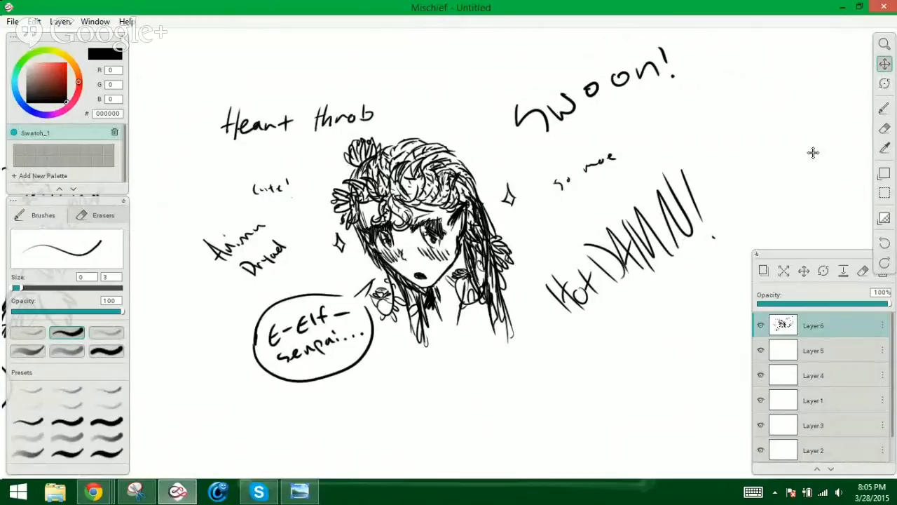
left_click_drag(824, 165, 360, 197)
mouse_move(579, 211)
left_mouse_down()
mouse_move(319, 278)
mouse_move(423, 218)
mouse_move(399, 221)
left_mouse_up()
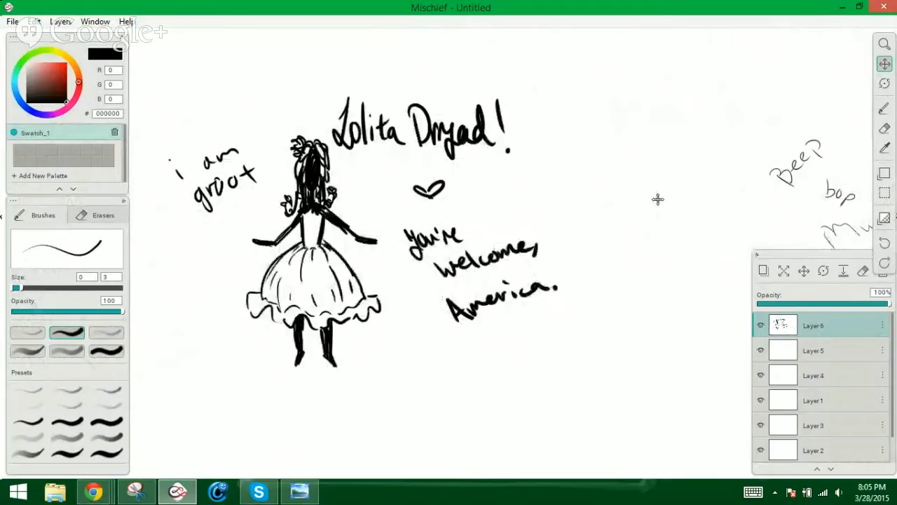
mouse_move(675, 201)
left_mouse_down()
mouse_move(432, 224)
mouse_move(311, 210)
left_mouse_up()
left_click_drag(686, 161, 441, 190)
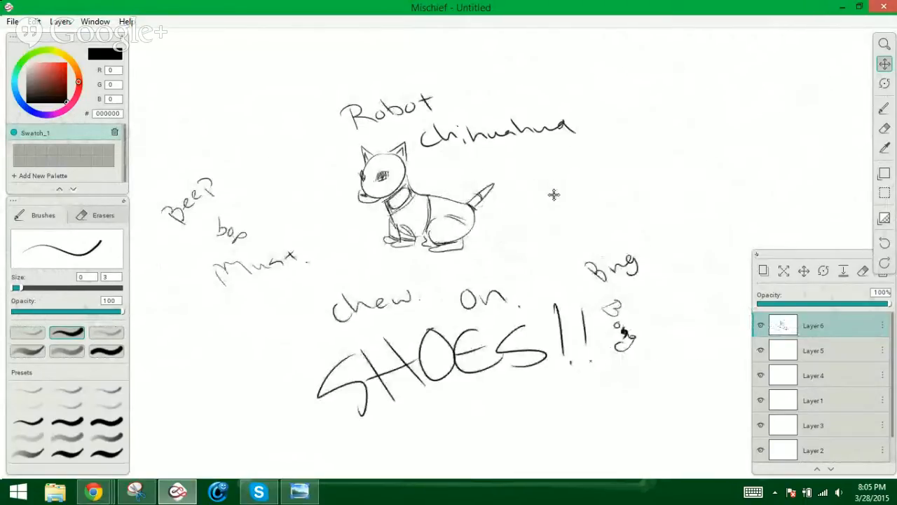
mouse_move(555, 194)
left_mouse_down()
mouse_move(605, 187)
mouse_move(574, 193)
mouse_move(592, 201)
mouse_move(581, 201)
left_mouse_up()
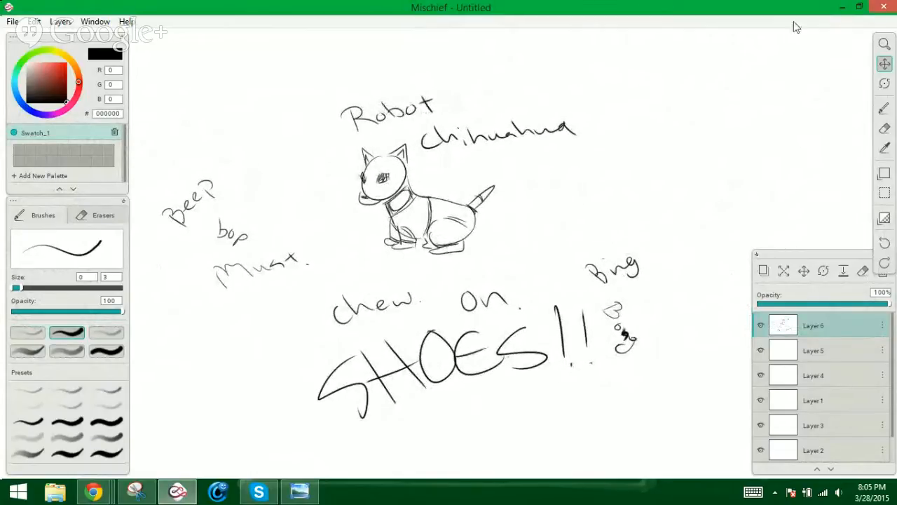
Hatch the robot chihuahua's chest, collar, back, tail tip and hind leg with the brush
left_click(885, 108)
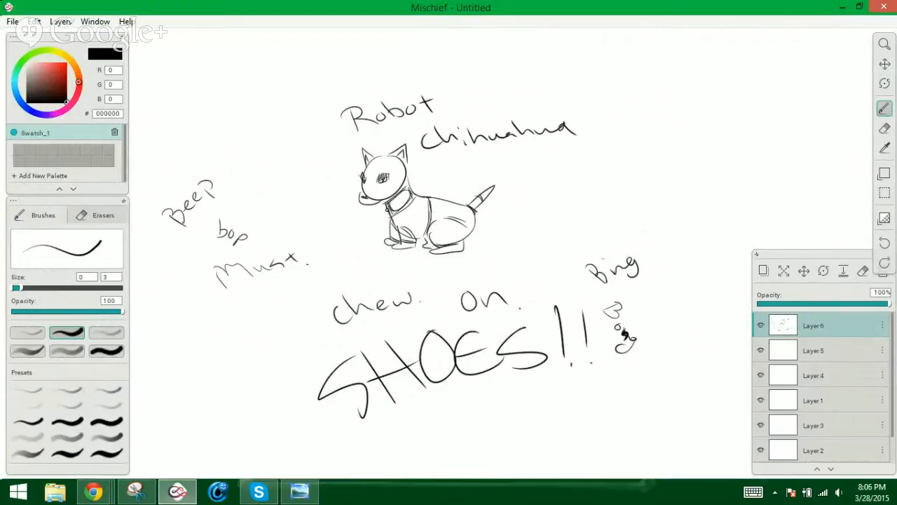
mouse_move(386, 209)
left_mouse_down()
mouse_move(410, 197)
mouse_move(408, 204)
mouse_move(403, 192)
mouse_move(413, 196)
mouse_move(403, 229)
mouse_move(419, 238)
mouse_move(422, 223)
mouse_move(419, 240)
left_mouse_up()
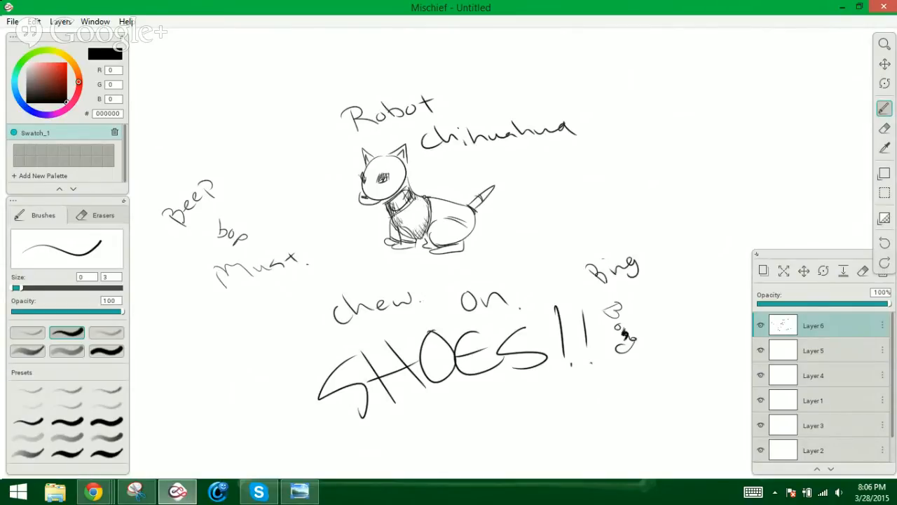
mouse_move(424, 197)
left_mouse_down()
mouse_move(422, 211)
mouse_move(440, 202)
mouse_move(430, 223)
mouse_move(438, 212)
mouse_move(469, 215)
mouse_move(469, 228)
mouse_move(468, 208)
mouse_move(469, 229)
left_mouse_up()
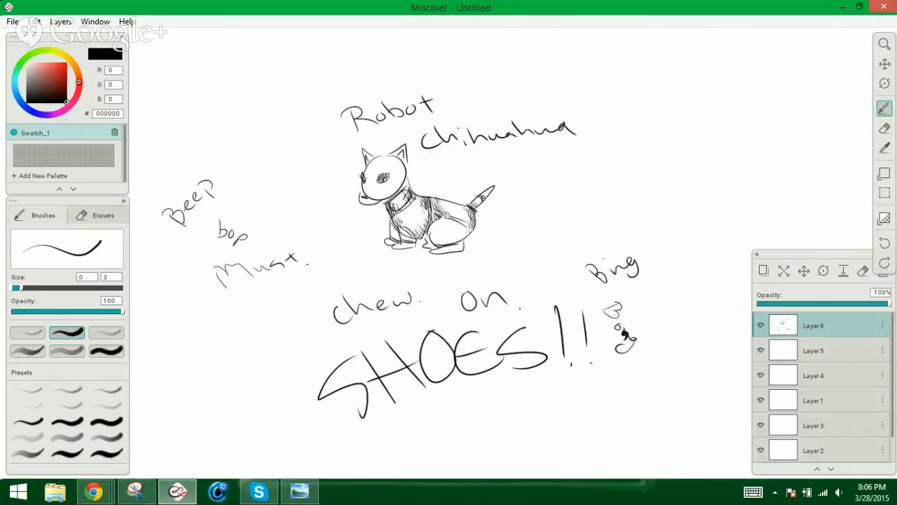
left_click_drag(483, 193, 478, 200)
left_click_drag(433, 237, 457, 242)
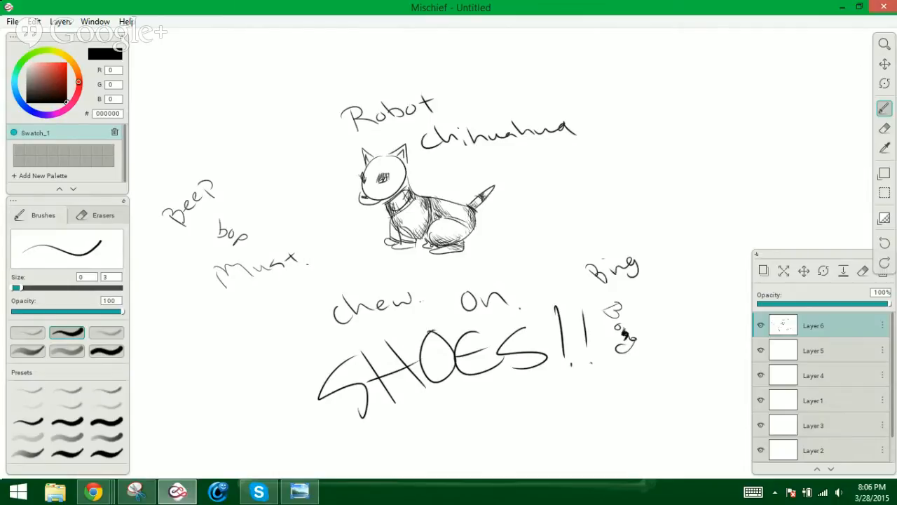
Add hatching to the robot chihuahua's hind paw, front legs and front paws
left_click_drag(425, 246, 433, 248)
mouse_move(383, 243)
left_mouse_down()
mouse_move(397, 245)
mouse_move(397, 221)
mouse_move(416, 235)
left_mouse_up()
left_click_drag(400, 243, 414, 240)
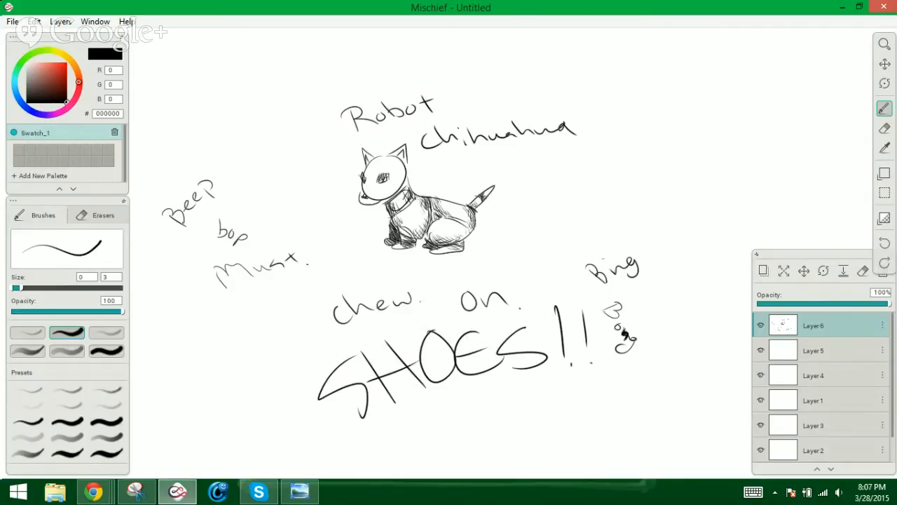
Shade the robot chihuahua's muzzle, face, ear and forehead, and add more hatching to its chest
mouse_move(364, 196)
left_mouse_down()
mouse_move(365, 151)
mouse_move(366, 181)
mouse_move(405, 172)
left_mouse_up()
left_click_drag(407, 162, 392, 190)
mouse_move(394, 182)
left_mouse_down()
mouse_move(375, 202)
mouse_move(391, 192)
left_mouse_up()
mouse_move(399, 182)
left_mouse_down()
mouse_move(391, 195)
mouse_move(394, 189)
left_mouse_up()
left_click_drag(384, 156, 404, 162)
mouse_move(390, 227)
left_mouse_down()
mouse_move(403, 206)
mouse_move(415, 223)
mouse_move(416, 214)
left_mouse_up()
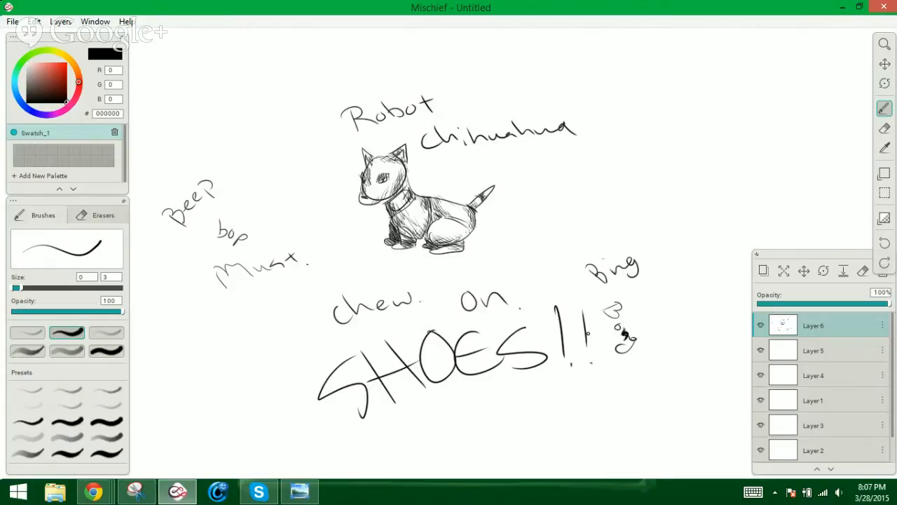
Look over the "Seductive Fox" cartoon and continue to the "B4 you Freak out... I am a Sexy FOX!" portrait
left_click(885, 64)
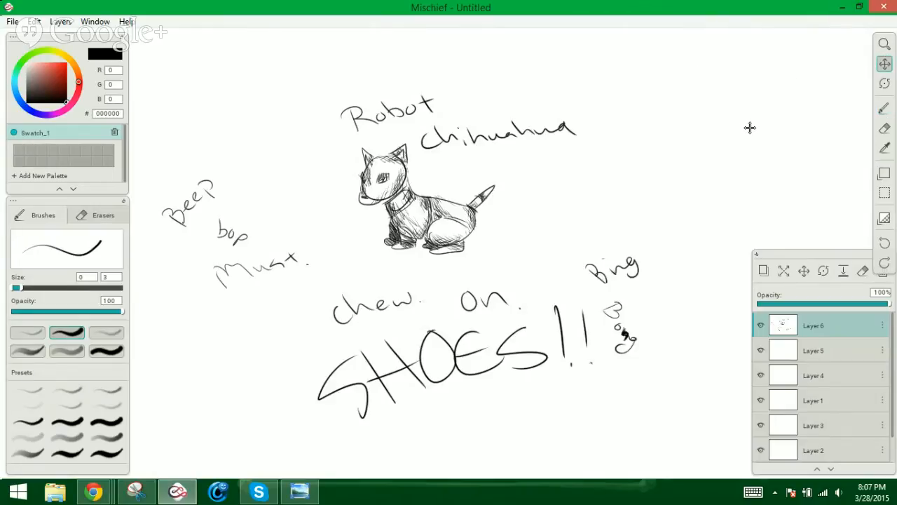
mouse_move(750, 129)
left_mouse_down()
mouse_move(609, 105)
mouse_move(487, 151)
left_mouse_up()
mouse_move(773, 141)
left_mouse_down()
mouse_move(633, 183)
mouse_move(620, 212)
mouse_move(558, 256)
mouse_move(529, 252)
left_mouse_up()
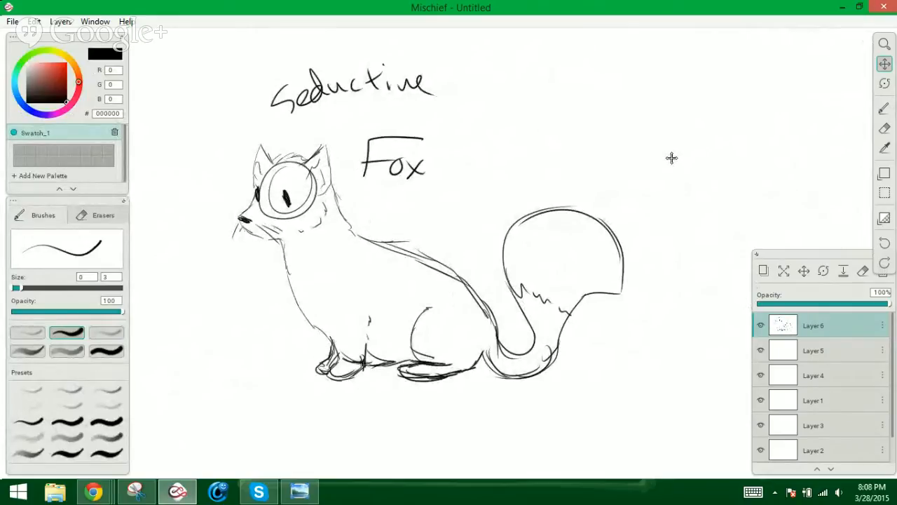
left_click_drag(671, 158, 670, 153)
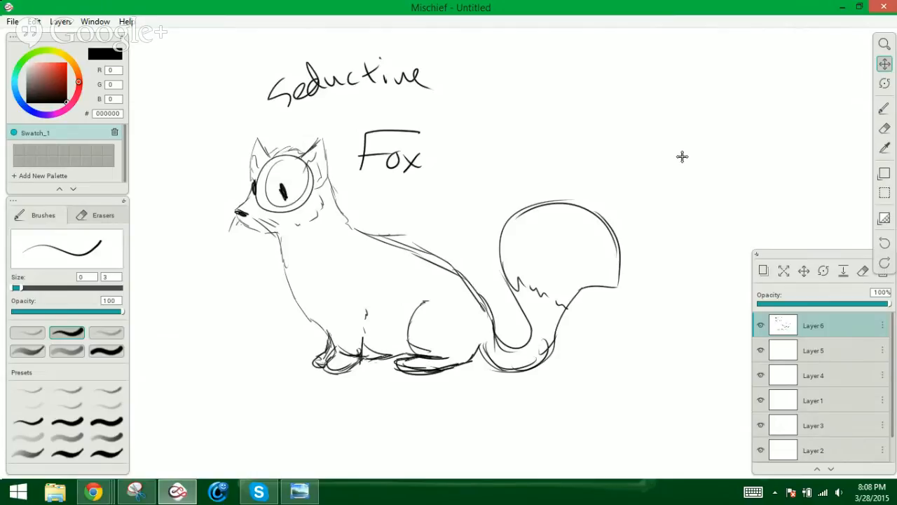
mouse_move(699, 168)
left_mouse_down()
mouse_move(490, 231)
mouse_move(579, 237)
mouse_move(404, 254)
left_mouse_up()
mouse_move(630, 270)
left_mouse_down()
mouse_move(486, 284)
mouse_move(429, 275)
left_mouse_up()
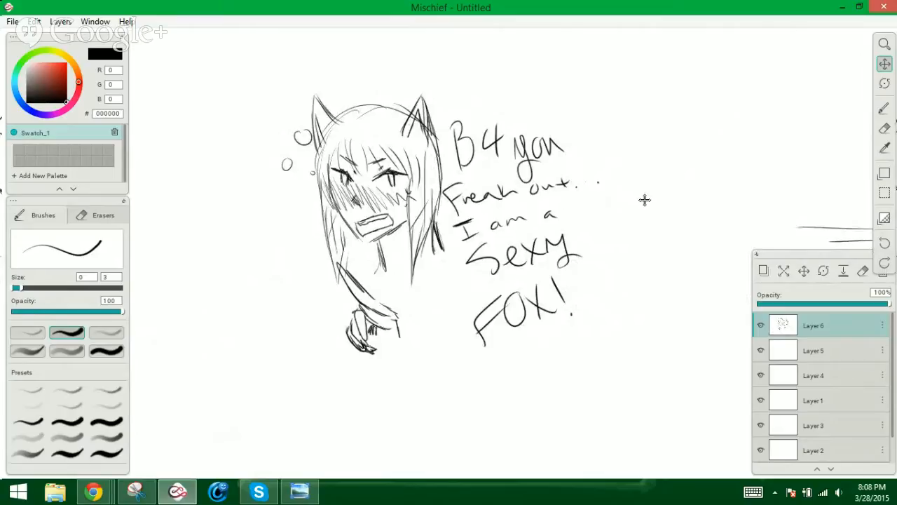
View the "PARTY!!!" fox and the small Pikachu fox, and go on to the "Sexy Norse Gods!!" portrait
left_click_drag(616, 203, 468, 202)
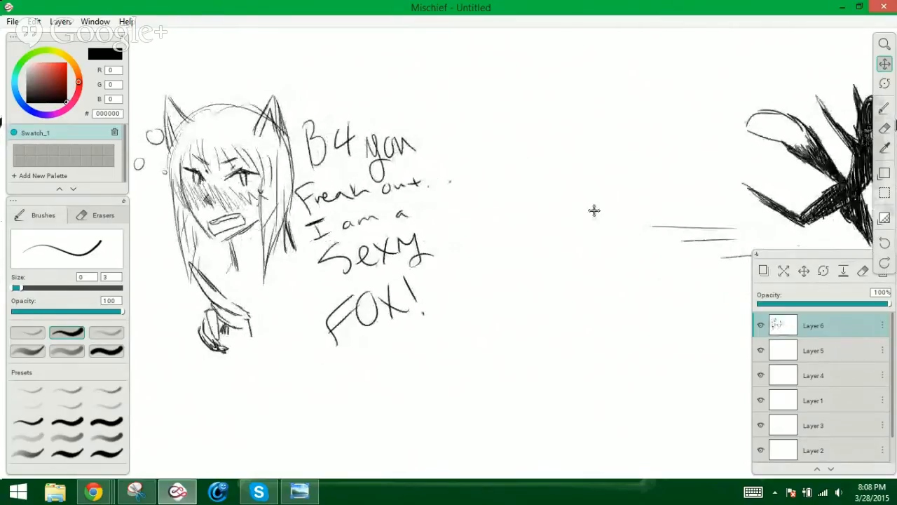
left_click_drag(701, 213, 583, 215)
mouse_move(674, 215)
left_mouse_down()
mouse_move(502, 223)
mouse_move(508, 248)
left_mouse_up()
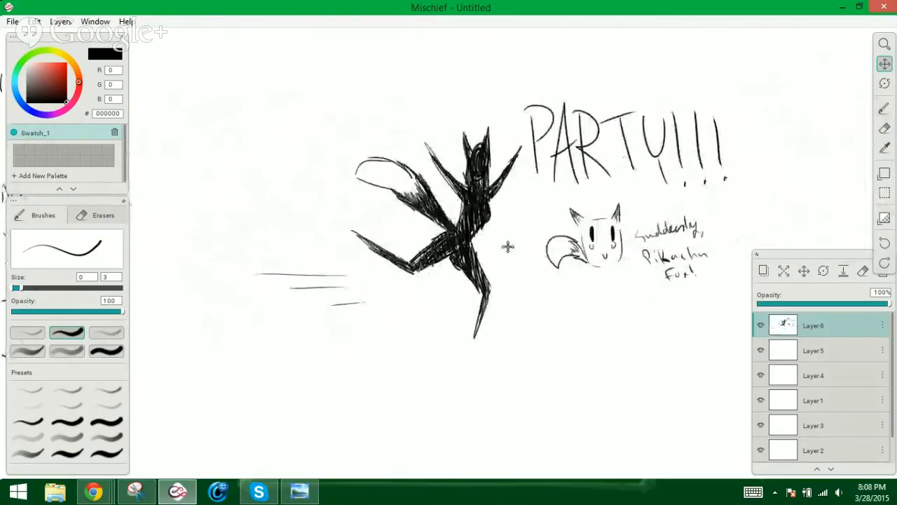
left_click_drag(573, 238, 481, 238)
left_click_drag(543, 267, 526, 226)
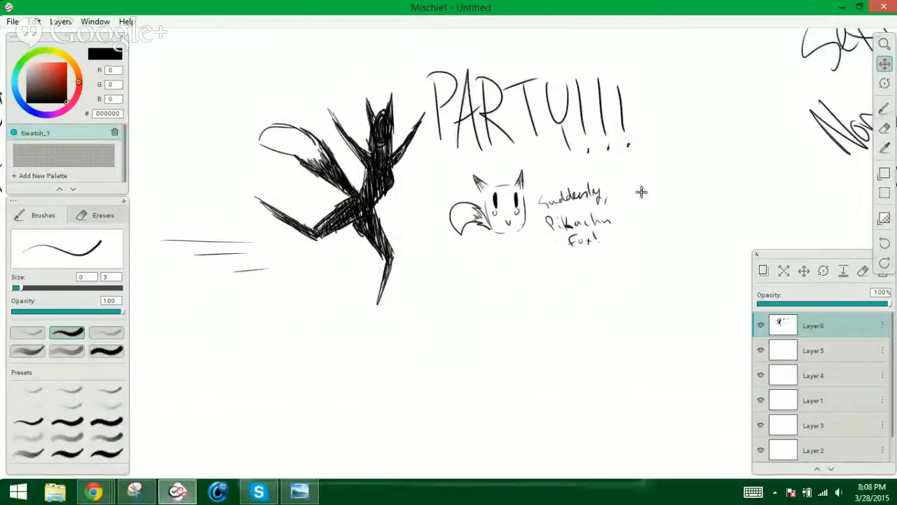
left_click_drag(708, 126, 507, 186)
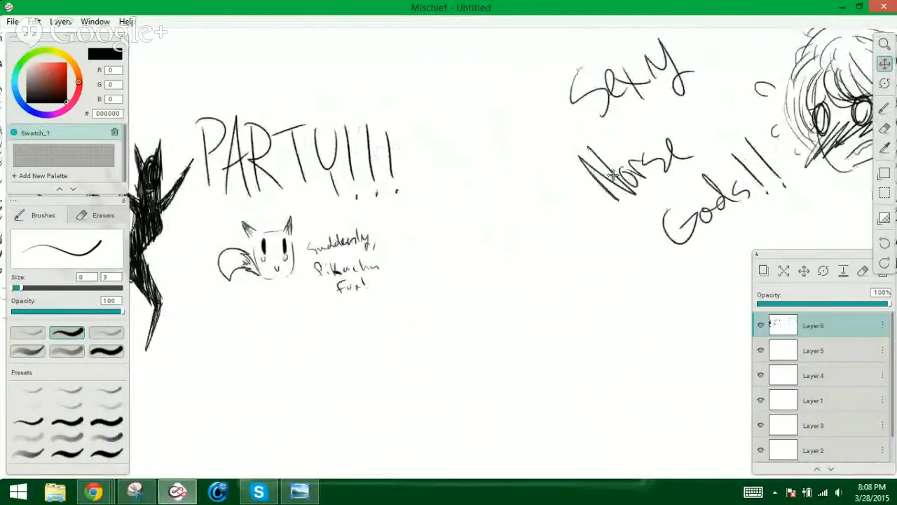
left_click_drag(701, 161, 554, 184)
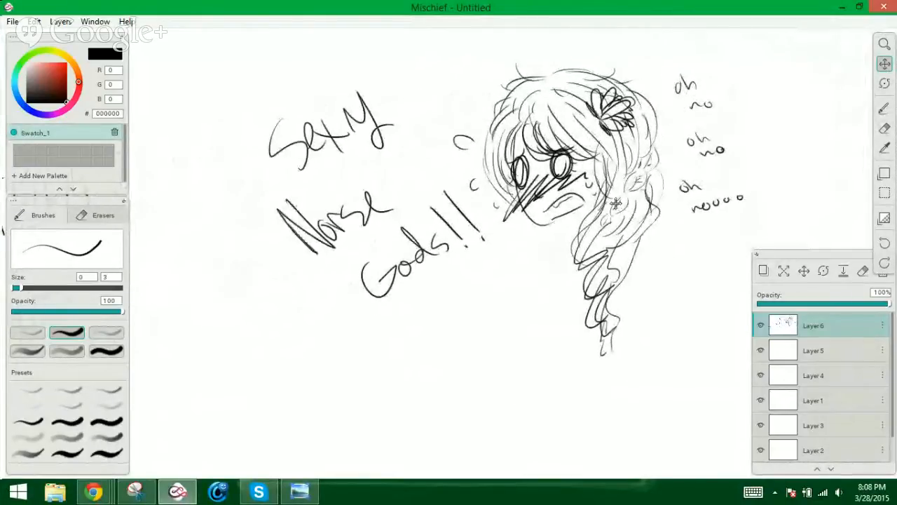
left_click_drag(624, 206, 584, 231)
left_click_drag(677, 204, 642, 201)
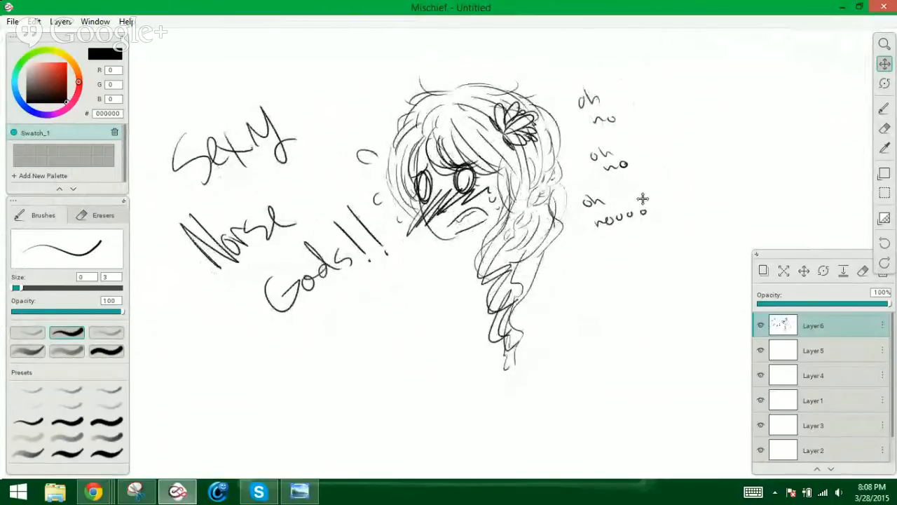
Capture the "Sexy Norse Gods!!" portrait with its captions in Snipping Tool and copy the snip
left_click(135, 491)
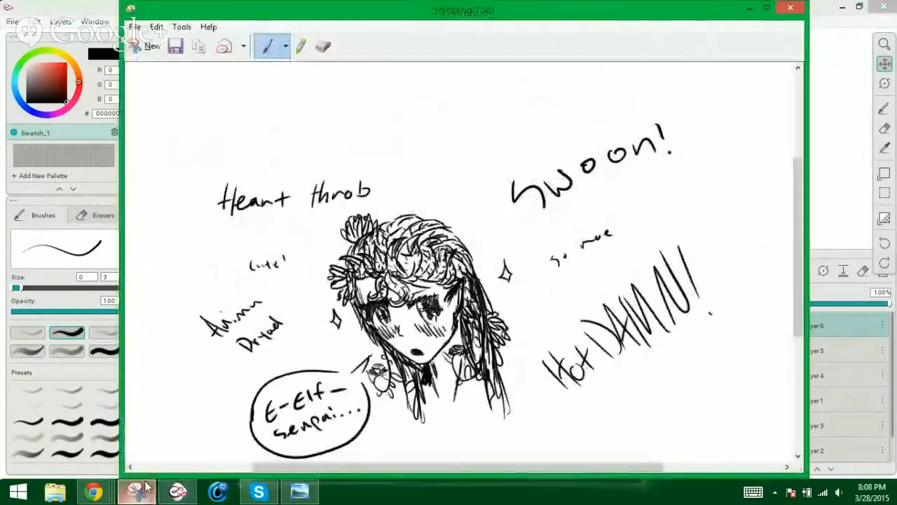
left_click(143, 48)
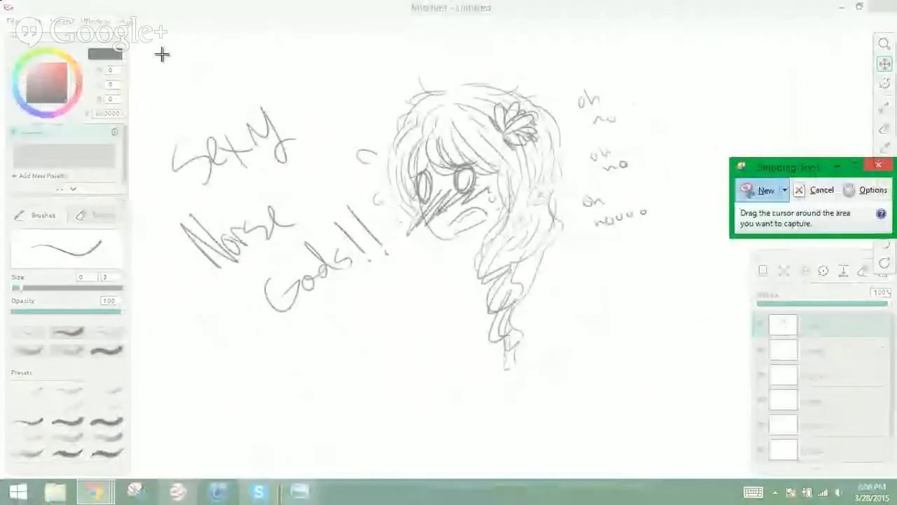
left_click_drag(149, 41, 699, 392)
right_click(498, 241)
left_click(525, 262)
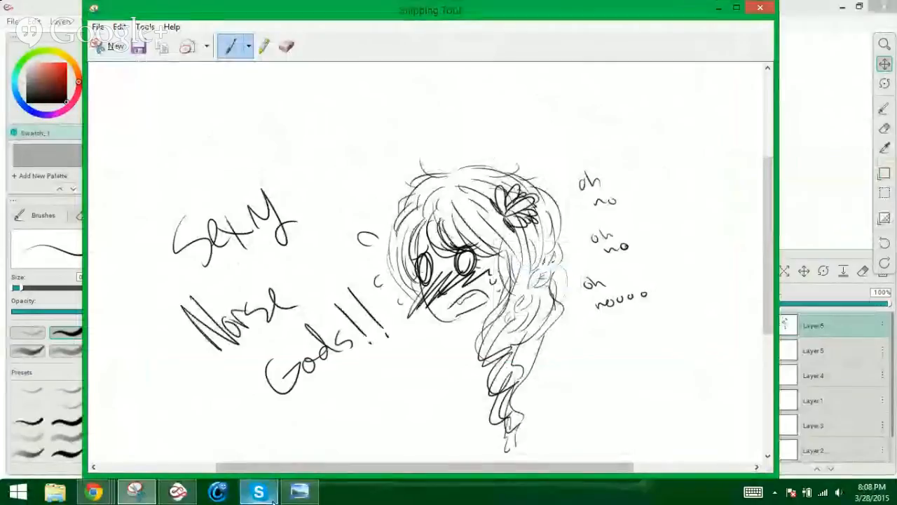
Switch to Skype and send the copied "Sexy Norse Gods!!" snip to the two-person Jareth group chat
left_click(259, 491)
left_click(118, 260)
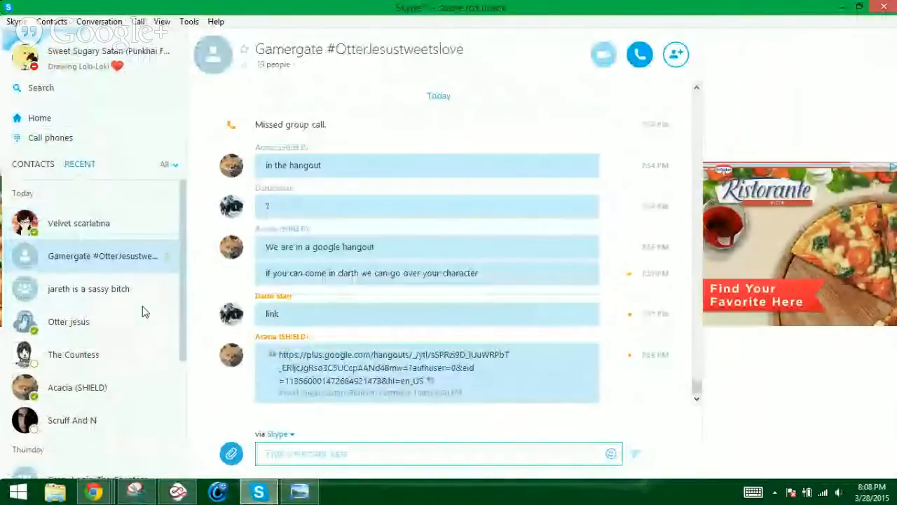
left_click(130, 290)
left_click(380, 453)
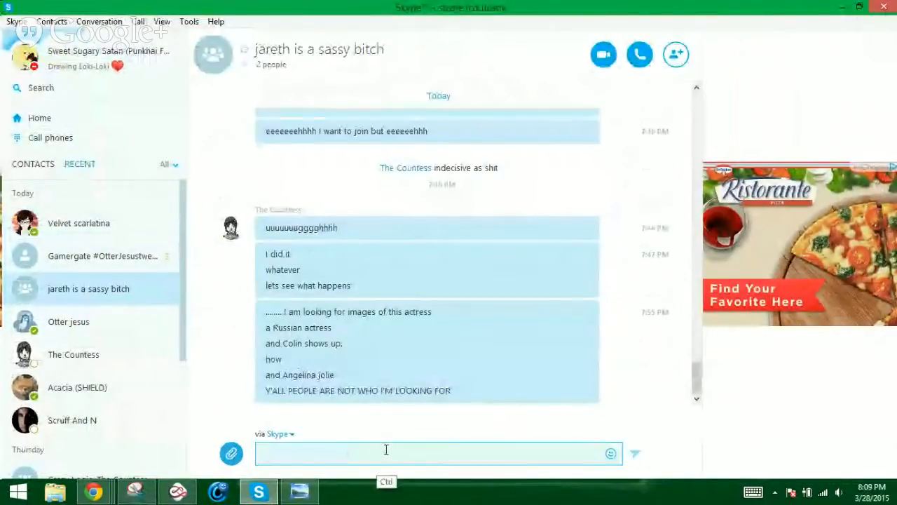
key("ctrl+v")
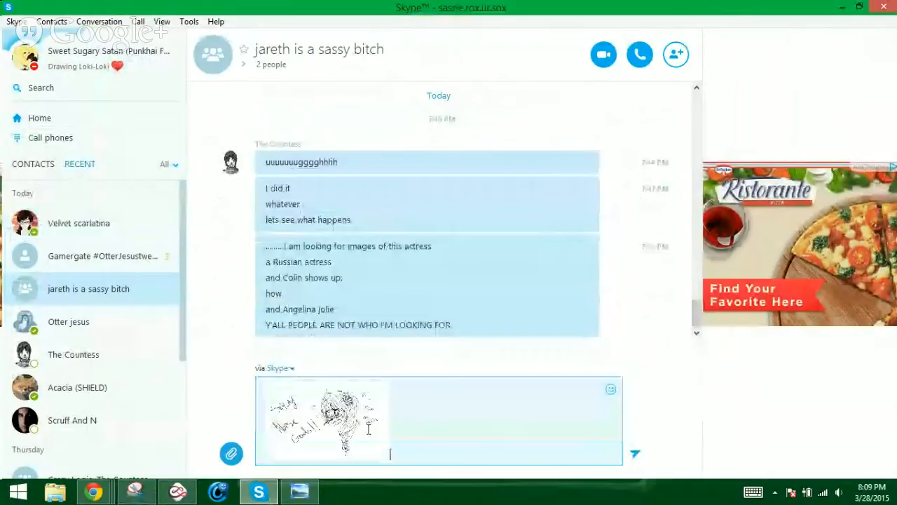
key("Return")
Return to Mischief and go back past the fox and Lolita Dryad cartoons to view the "Swoon!" dryad portrait
left_click(180, 491)
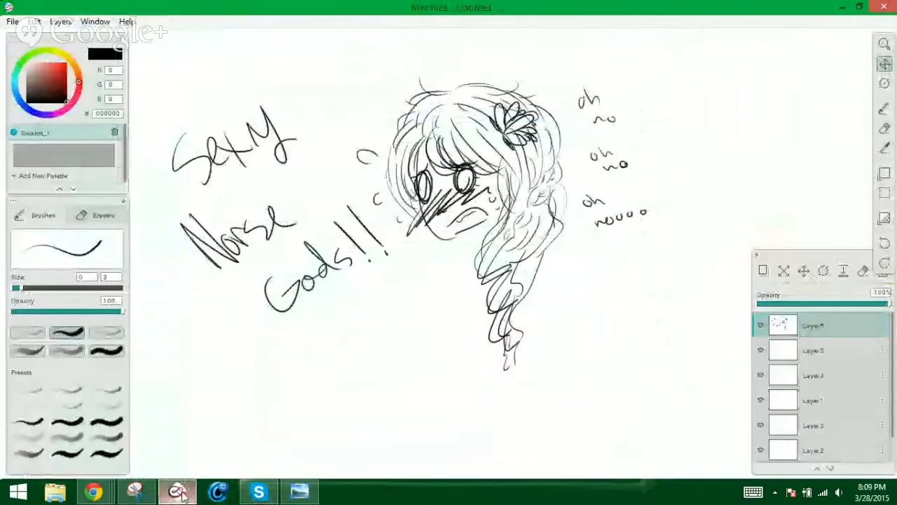
left_click_drag(381, 210, 776, 204)
left_click_drag(336, 284, 812, 205)
left_click_drag(338, 224, 840, 199)
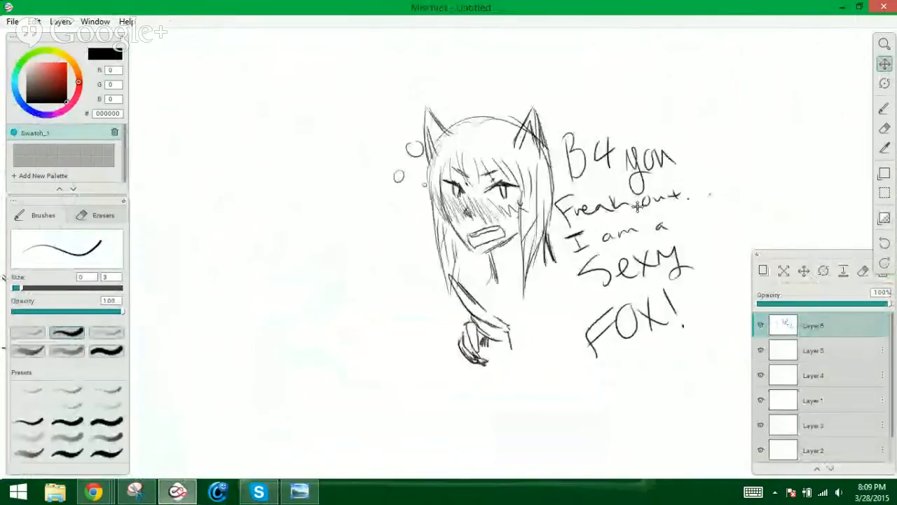
mouse_move(341, 272)
left_mouse_down()
mouse_move(808, 251)
mouse_move(435, 261)
mouse_move(869, 235)
left_mouse_up()
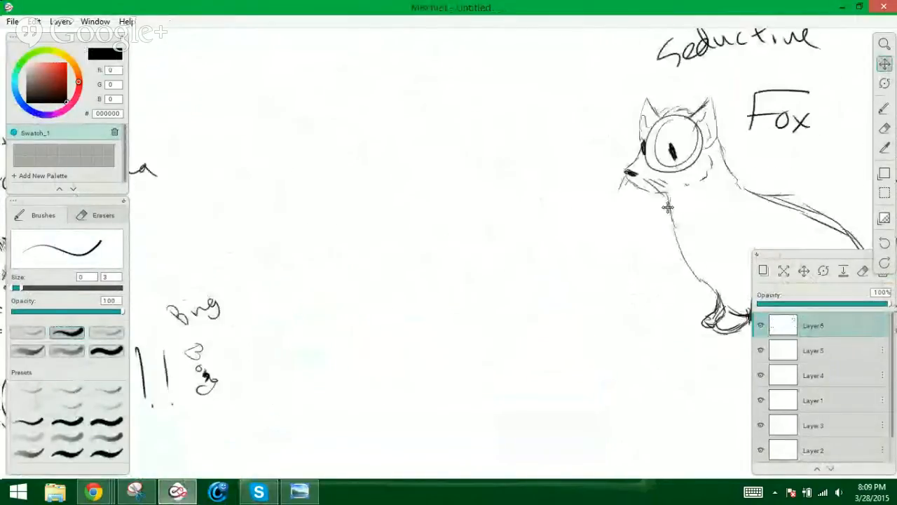
mouse_move(364, 246)
left_mouse_down()
mouse_move(851, 236)
mouse_move(432, 225)
mouse_move(605, 200)
left_mouse_up()
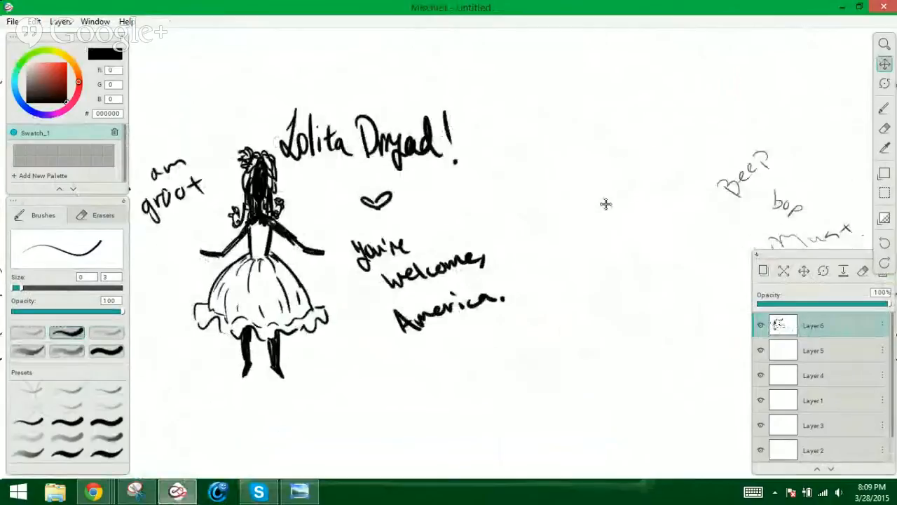
mouse_move(364, 245)
left_mouse_down()
mouse_move(721, 239)
mouse_move(593, 192)
left_mouse_up()
left_click_drag(231, 238, 547, 227)
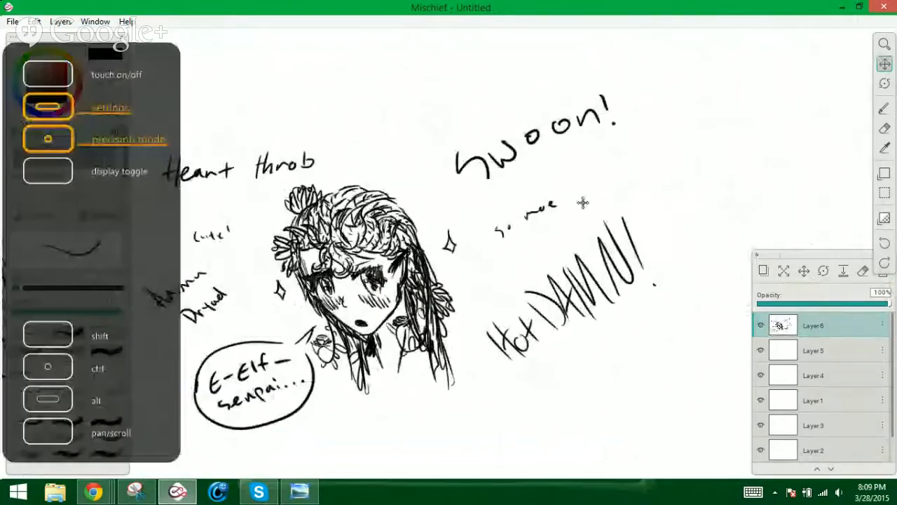
left_click_drag(315, 273, 487, 262)
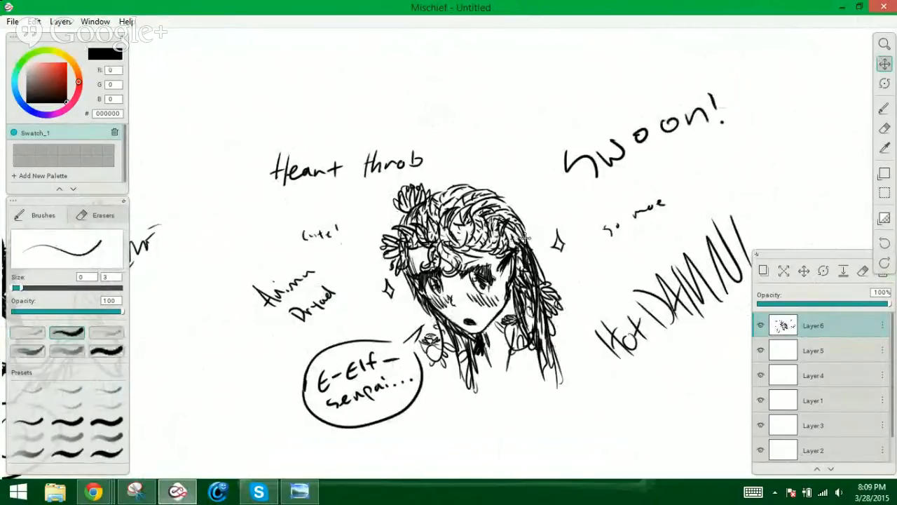
left_click_drag(565, 262, 496, 229)
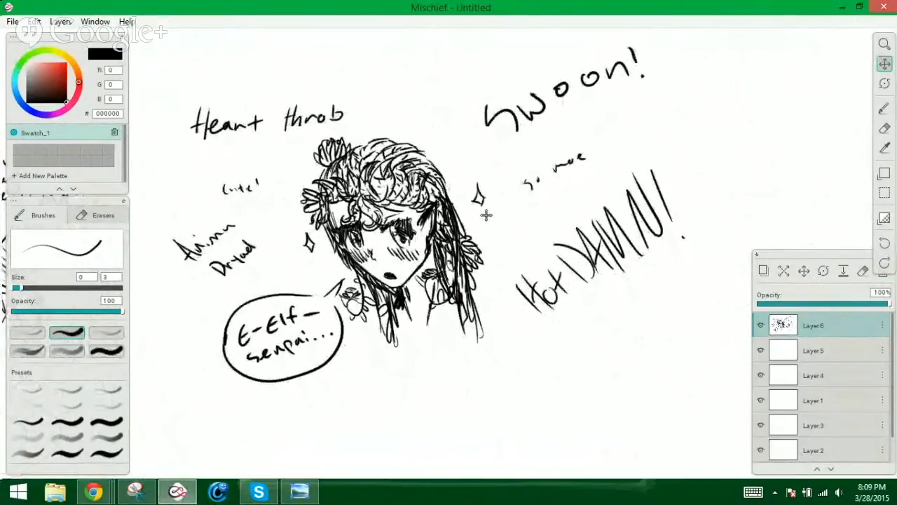
left_click_drag(494, 226, 514, 228)
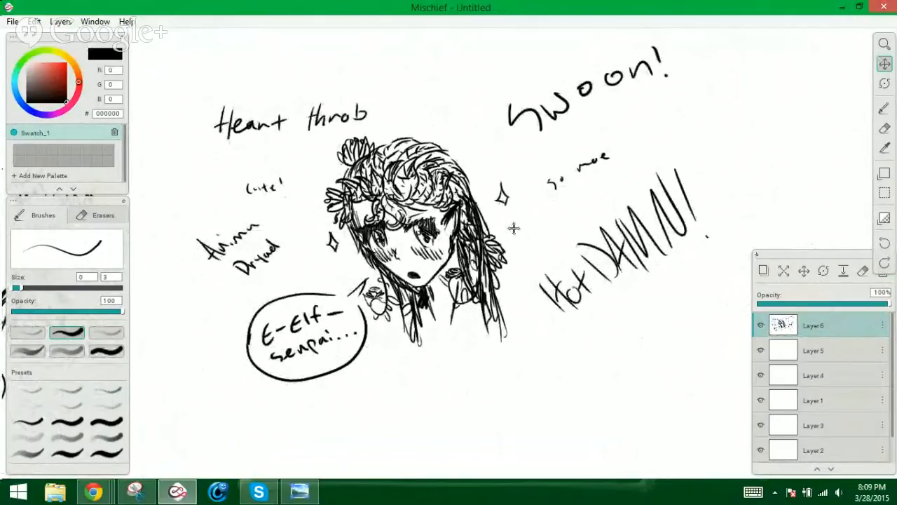
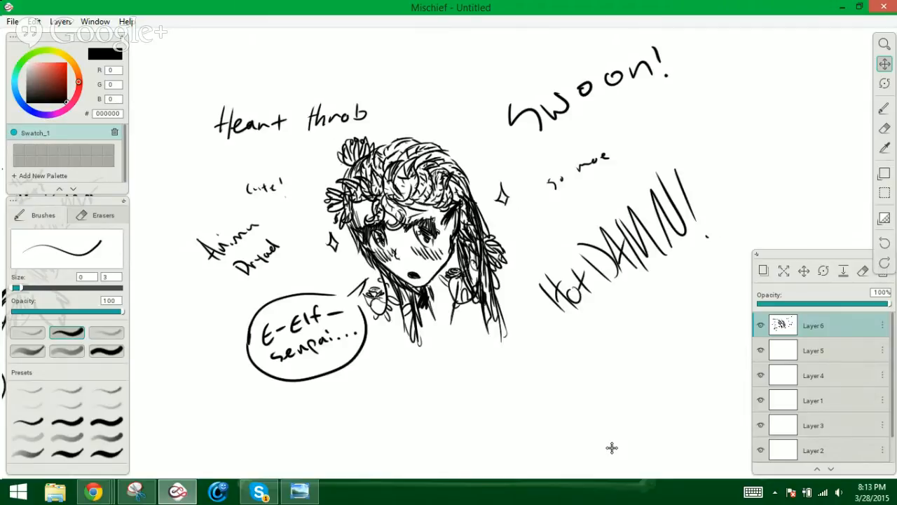
Check the Jareth group chat in Skype, return to Mischief and view the "Lolita Dryad!" cartoon
left_click(260, 492)
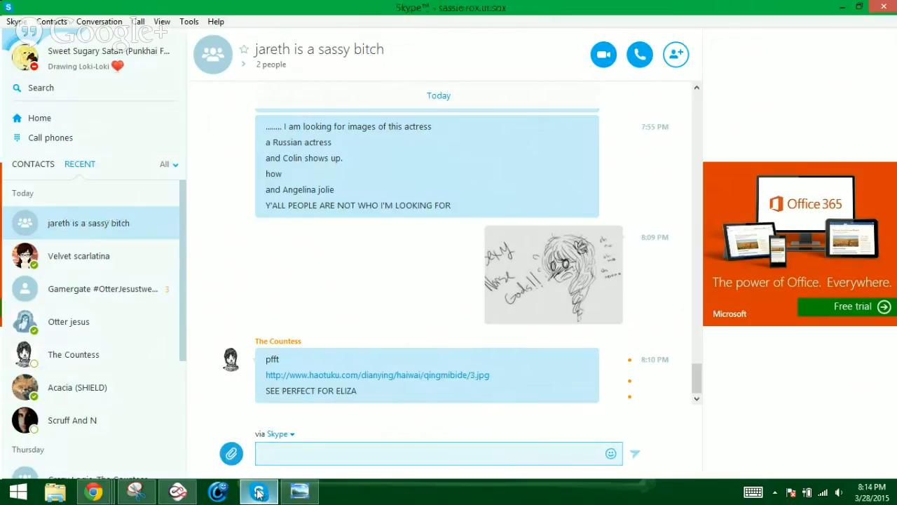
left_click(258, 492)
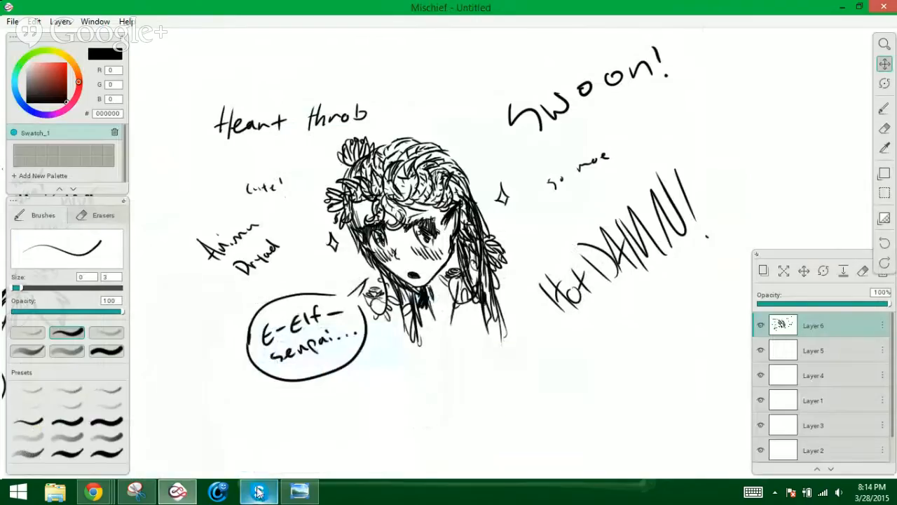
left_click_drag(628, 184, 294, 250)
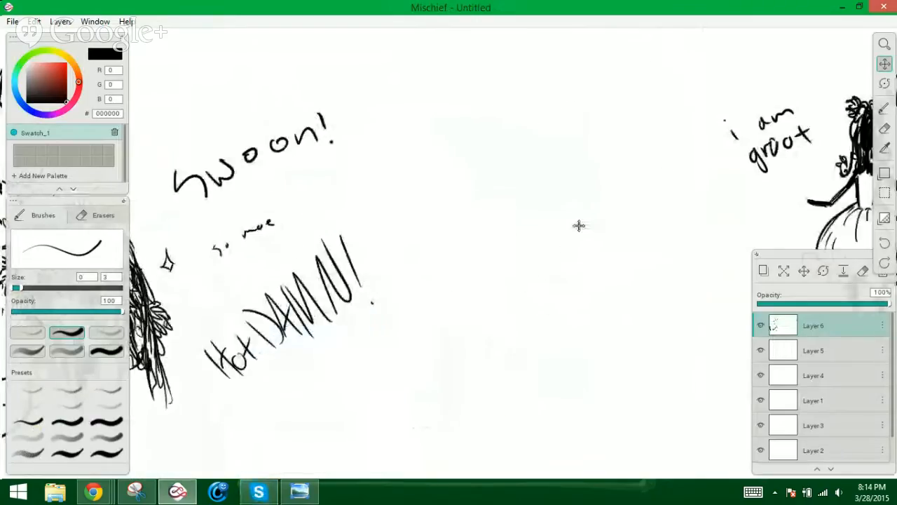
left_click_drag(514, 208, 172, 208)
left_click_drag(443, 242, 276, 284)
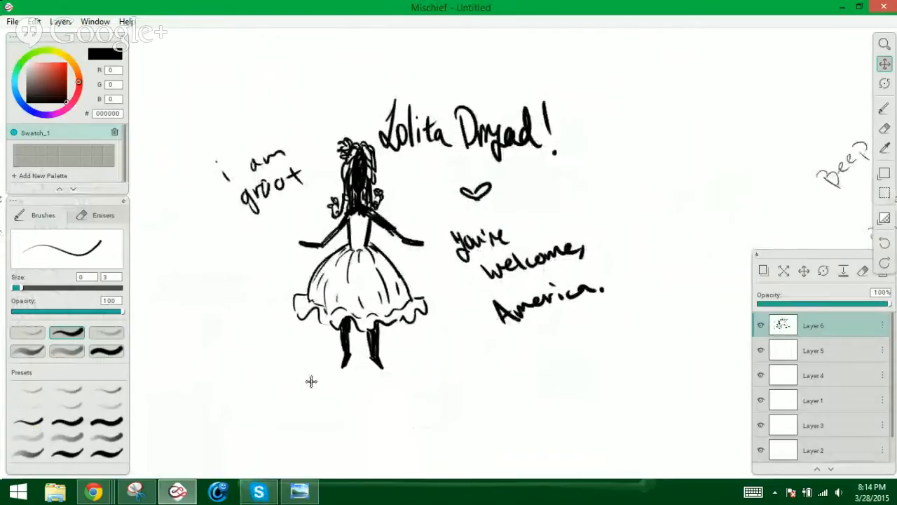
left_click_drag(311, 380, 365, 382)
left_click_drag(266, 409, 236, 408)
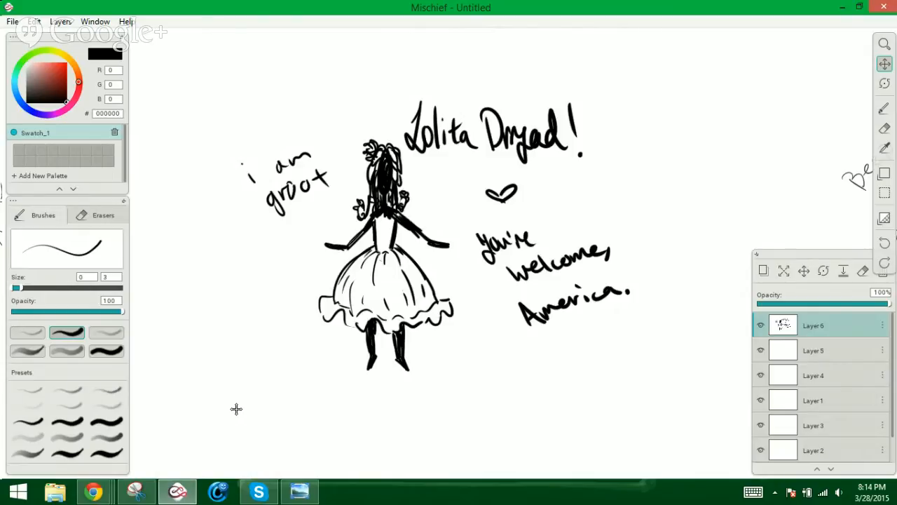
Move past the robot chihuahua and look over the "Seductive Fox" cartoon
left_click_drag(680, 238, 344, 245)
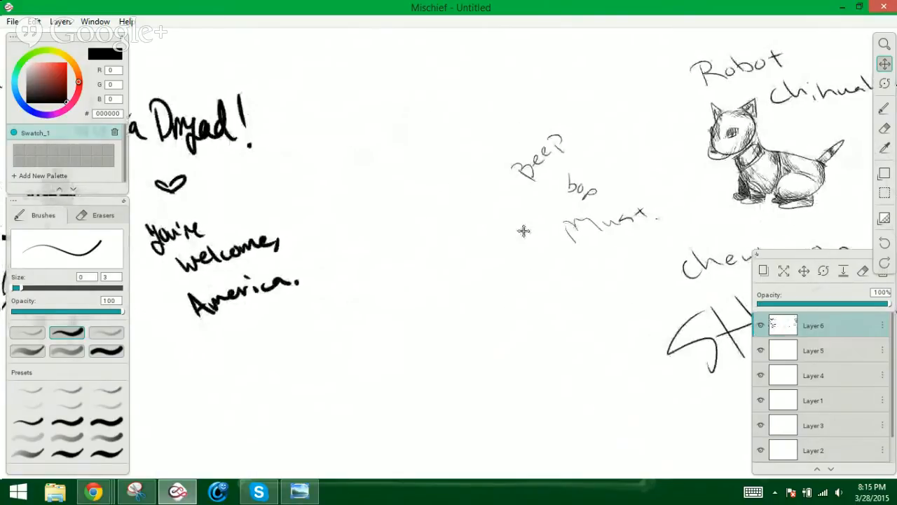
left_click_drag(524, 230, 321, 255)
left_click_drag(561, 225, 317, 276)
left_click_drag(564, 246, 250, 267)
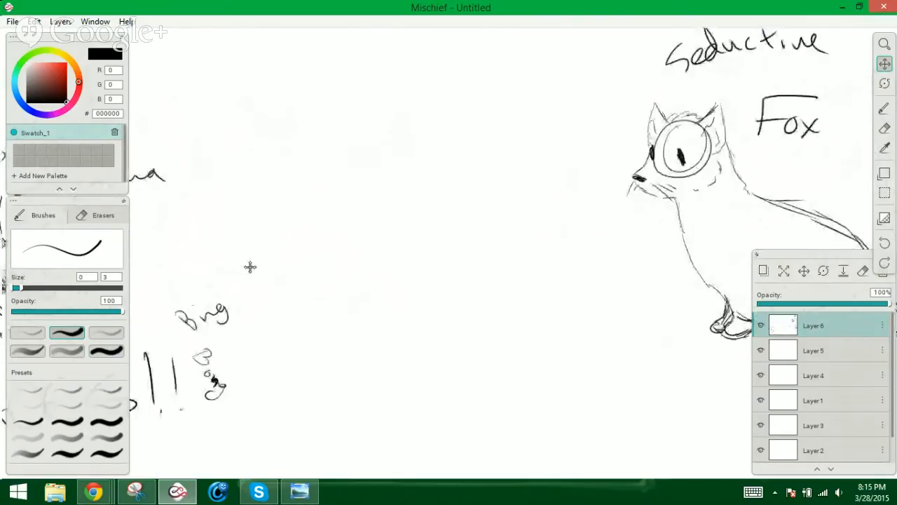
left_click_drag(565, 213, 358, 236)
mouse_move(549, 237)
left_mouse_down()
mouse_move(406, 241)
mouse_move(388, 255)
left_mouse_up()
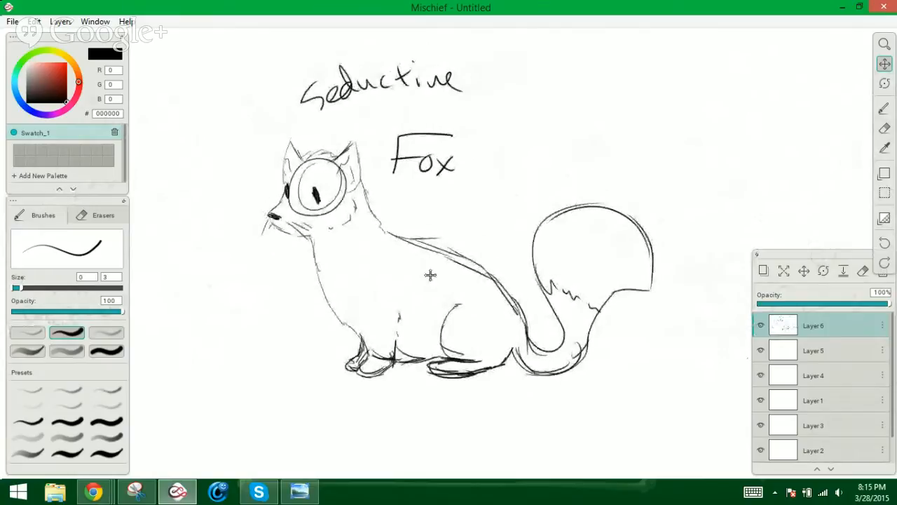
left_click_drag(431, 274, 440, 294)
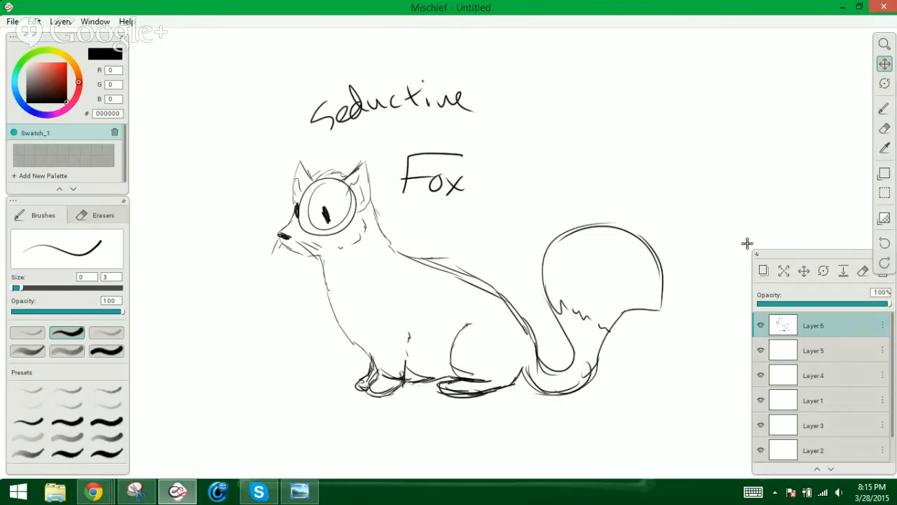
Continue to the fox-eared portrait captioned "B4 you Freak out... I am a Sexy FOX!" and examine it
mouse_move(557, 258)
left_mouse_down()
mouse_move(402, 254)
mouse_move(287, 279)
left_mouse_up()
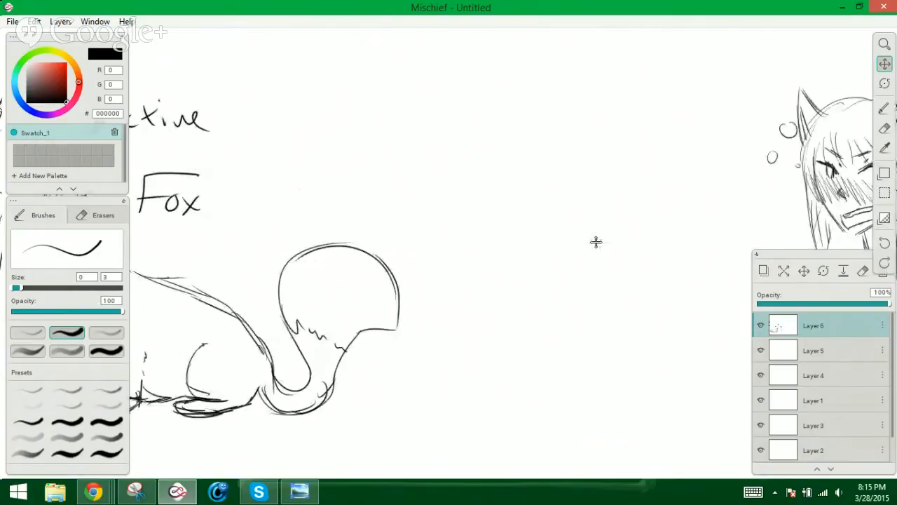
left_click_drag(512, 252, 263, 293)
left_click_drag(476, 272, 417, 284)
left_click_drag(483, 297, 379, 293)
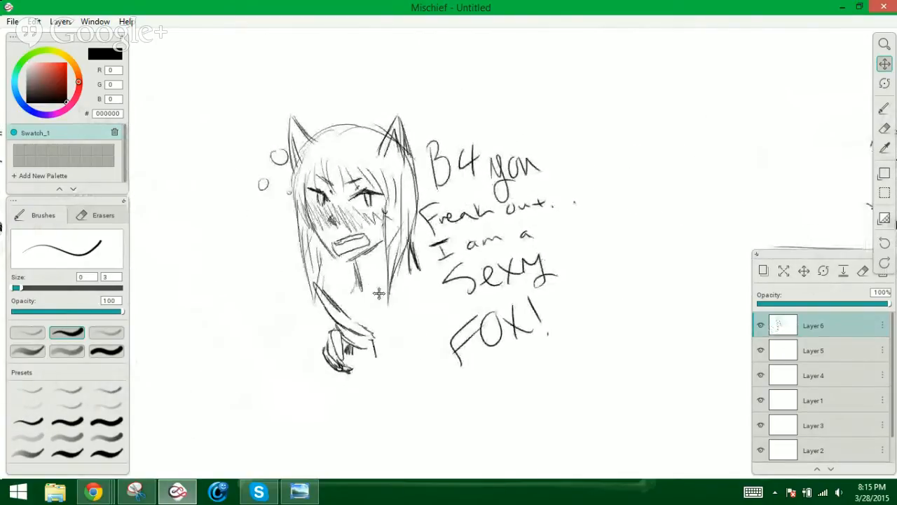
left_click_drag(449, 349, 470, 338)
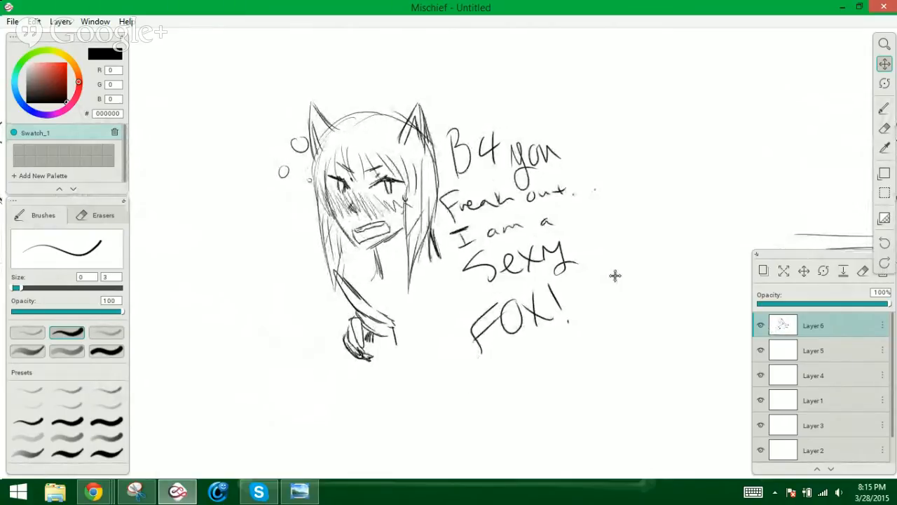
View the "PARTY!!!" fox and continue to the "Sexy Norse Gods!!" portrait with its "oh no" captions
left_click_drag(615, 274, 394, 319)
left_click_drag(534, 293, 362, 325)
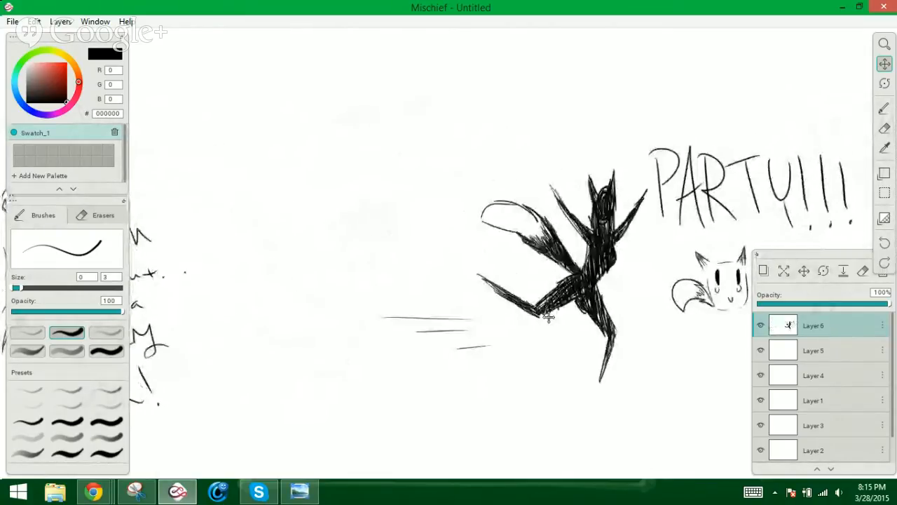
left_click_drag(540, 311, 434, 320)
mouse_move(514, 350)
left_mouse_down()
mouse_move(403, 282)
mouse_move(470, 270)
mouse_move(491, 279)
mouse_move(516, 260)
mouse_move(432, 297)
mouse_move(470, 324)
mouse_move(355, 356)
mouse_move(431, 330)
mouse_move(406, 332)
mouse_move(399, 315)
left_mouse_up()
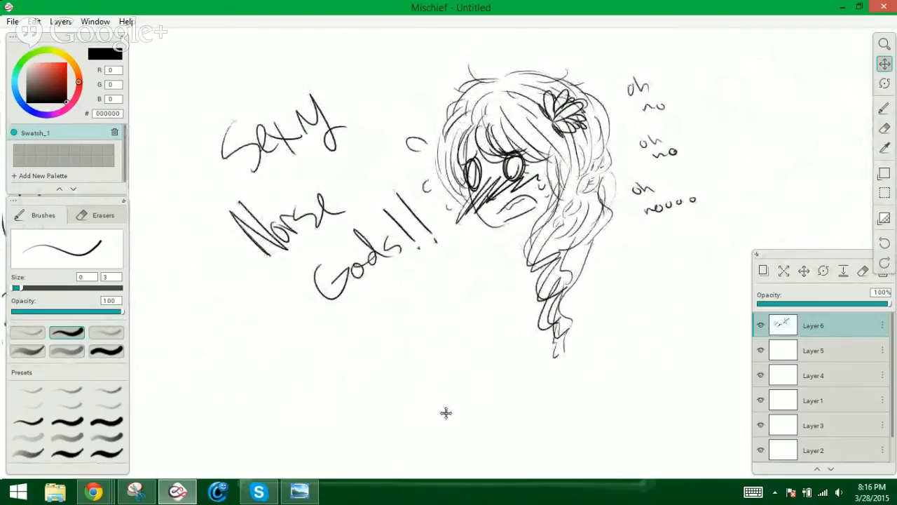
left_click_drag(445, 414, 418, 393)
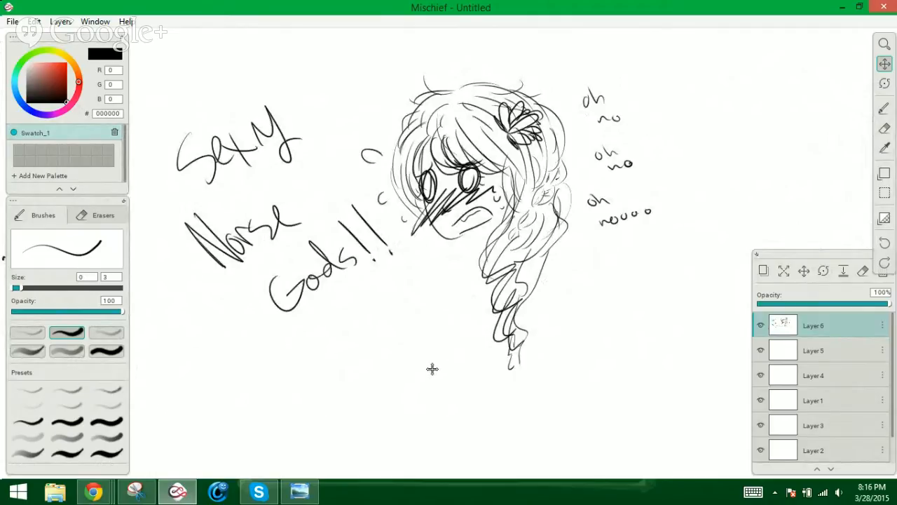
left_click_drag(431, 367, 446, 356)
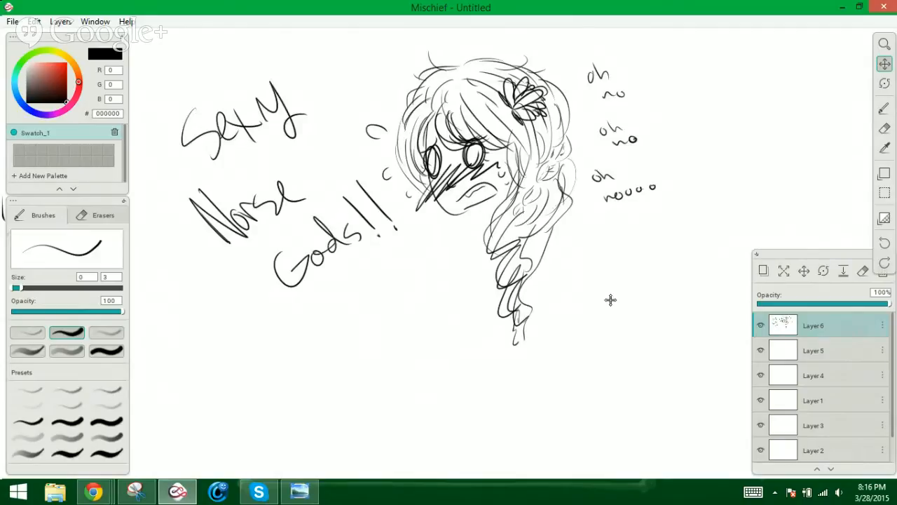
left_click_drag(610, 298, 601, 301)
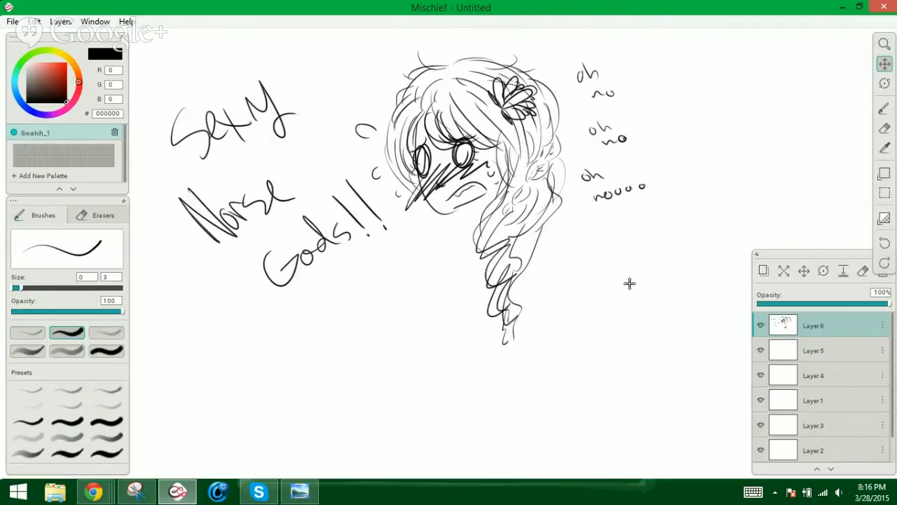
On blank canvas beyond the Norse Gods portrait, brush a new head's V-shaped line, jagged side contours and two pointed ears
left_click_drag(629, 283, 475, 257)
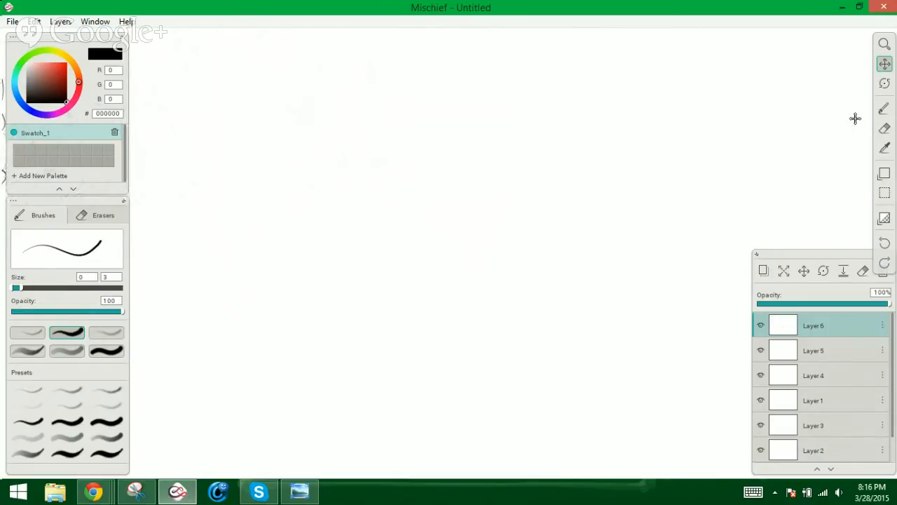
left_click(885, 109)
mouse_move(434, 156)
left_mouse_down()
mouse_move(438, 230)
mouse_move(468, 264)
mouse_move(514, 243)
left_mouse_up()
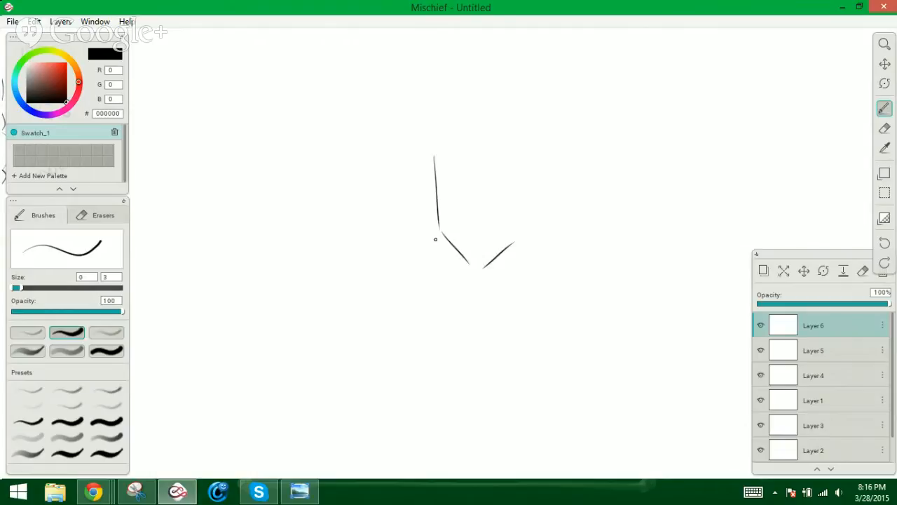
mouse_move(439, 236)
left_mouse_down()
mouse_move(433, 262)
mouse_move(477, 349)
left_mouse_up()
mouse_move(517, 245)
left_mouse_down()
mouse_move(502, 335)
mouse_move(490, 346)
left_mouse_up()
mouse_move(434, 222)
left_mouse_down()
mouse_move(410, 174)
mouse_move(430, 186)
left_mouse_up()
mouse_move(521, 221)
left_mouse_down()
mouse_move(541, 176)
mouse_move(519, 191)
mouse_move(517, 223)
left_mouse_up()
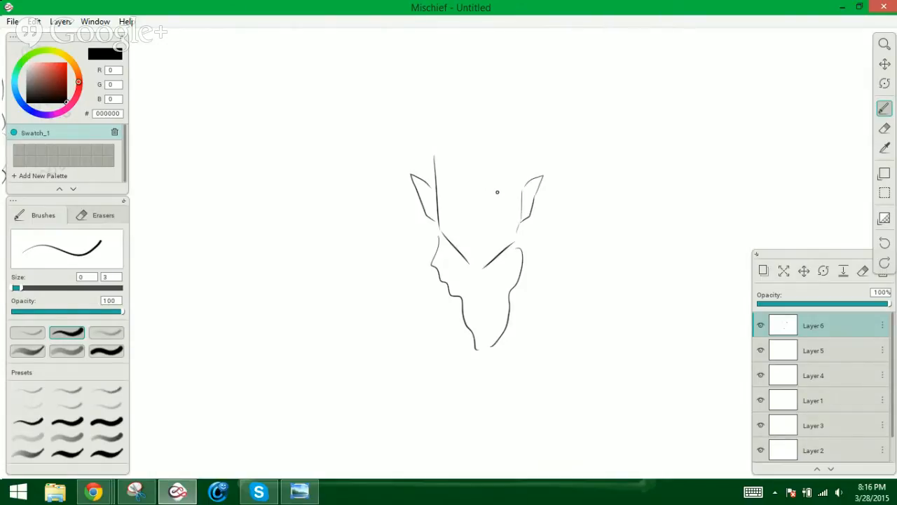
Draw slanted eyes, angry eyebrows, a small nose and an open, jagged-toothed mouth on the pointy-eared, bearded face
mouse_move(506, 187)
left_mouse_down()
mouse_move(486, 196)
mouse_move(499, 200)
mouse_move(501, 188)
mouse_move(450, 182)
mouse_move(450, 196)
mouse_move(459, 194)
mouse_move(449, 204)
mouse_move(499, 204)
left_mouse_up()
mouse_move(462, 236)
left_mouse_down()
mouse_move(488, 226)
mouse_move(514, 235)
mouse_move(480, 253)
mouse_move(462, 237)
mouse_move(508, 222)
left_mouse_up()
left_click_drag(478, 249, 517, 233)
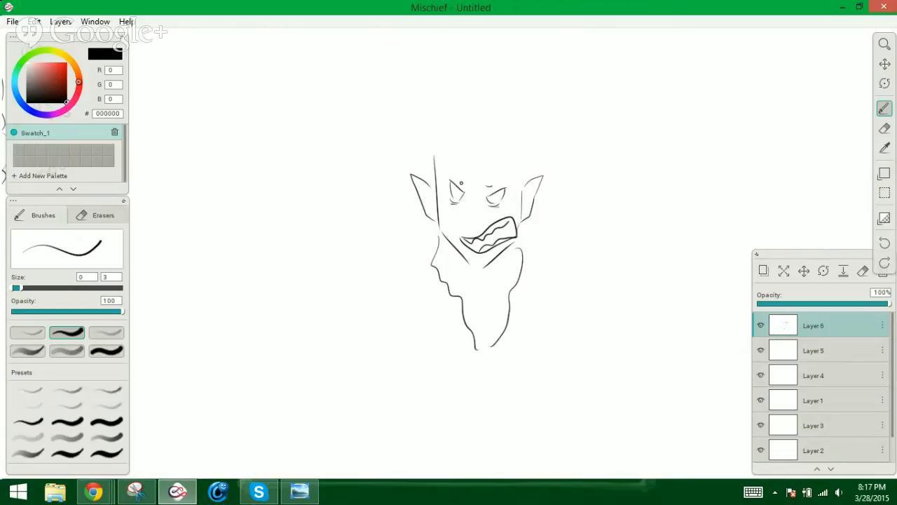
mouse_move(483, 173)
left_mouse_down()
mouse_move(501, 167)
mouse_move(469, 174)
left_mouse_up()
left_click_drag(472, 215, 481, 214)
Handwrite "When I was your age..." in large black letters beside the bearded face
mouse_move(243, 103)
left_mouse_down()
mouse_move(290, 129)
mouse_move(311, 137)
left_mouse_up()
mouse_move(280, 96)
left_mouse_down()
mouse_move(298, 133)
mouse_move(388, 118)
left_mouse_up()
left_click_drag(384, 86, 432, 70)
mouse_move(415, 75)
left_mouse_down()
mouse_move(419, 101)
mouse_move(447, 96)
left_mouse_up()
mouse_move(232, 184)
left_mouse_down()
mouse_move(256, 201)
mouse_move(291, 186)
left_mouse_up()
mouse_move(335, 158)
left_mouse_down()
mouse_move(342, 166)
mouse_move(361, 157)
mouse_move(356, 192)
left_mouse_up()
left_click_drag(371, 163, 412, 137)
mouse_move(277, 217)
left_mouse_down()
mouse_move(305, 228)
mouse_move(292, 221)
mouse_move(306, 253)
left_mouse_up()
left_click_drag(329, 223, 353, 228)
left_click(375, 214)
left_click(385, 211)
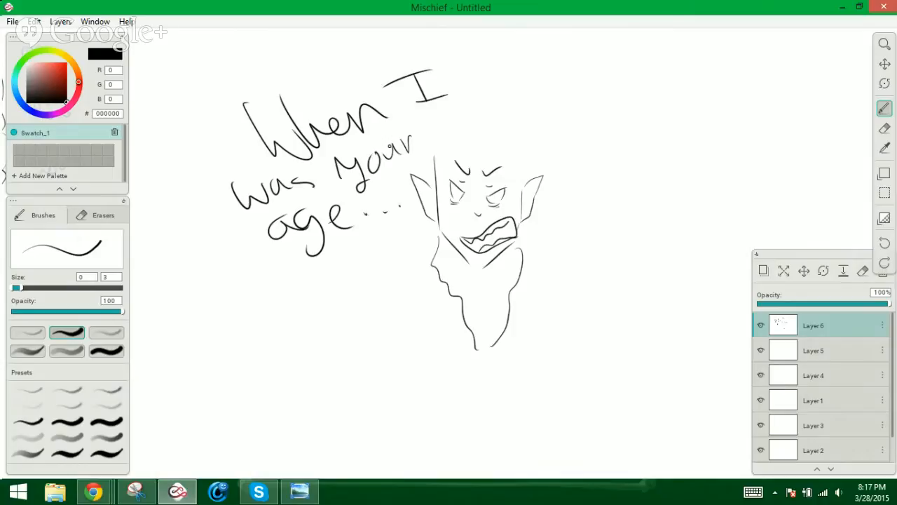
mouse_move(405, 112)
left_mouse_down()
mouse_move(449, 108)
mouse_move(442, 120)
left_mouse_up()
Sketch a small girl with a filled oval head, an outstretched arm and a bell-shaped skirt on a blank area
left_click(885, 63)
mouse_move(809, 84)
left_mouse_down()
mouse_move(746, 115)
mouse_move(516, 153)
mouse_move(295, 171)
mouse_move(388, 231)
mouse_move(330, 305)
mouse_move(408, 303)
left_mouse_up()
left_click(885, 108)
mouse_move(354, 313)
left_mouse_down()
mouse_move(420, 310)
mouse_move(382, 264)
mouse_move(387, 244)
mouse_move(342, 257)
mouse_move(375, 243)
mouse_move(349, 255)
left_mouse_up()
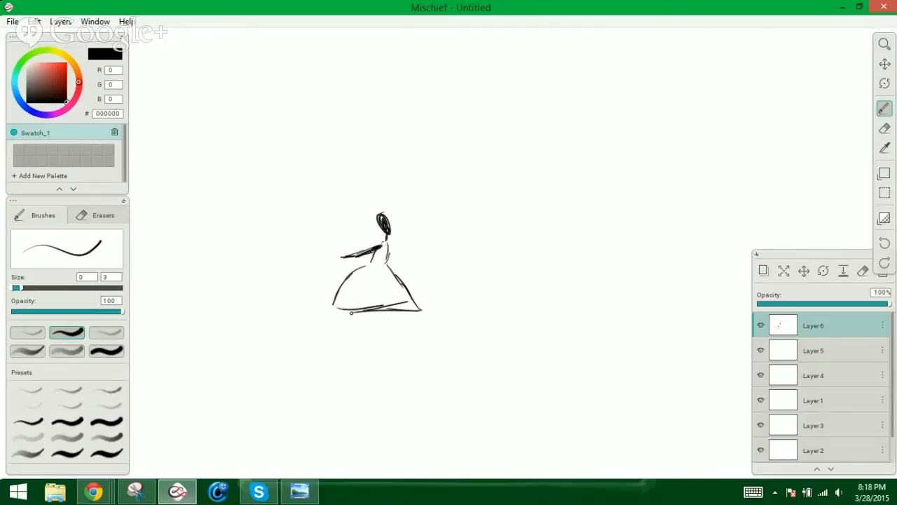
Draw and shade the girl's bent leg and foot below the skirt
left_click_drag(350, 313, 339, 349)
mouse_move(339, 350)
left_mouse_down()
mouse_move(346, 353)
mouse_move(339, 346)
left_mouse_up()
left_click_drag(351, 314, 338, 347)
left_click_drag(339, 335, 344, 351)
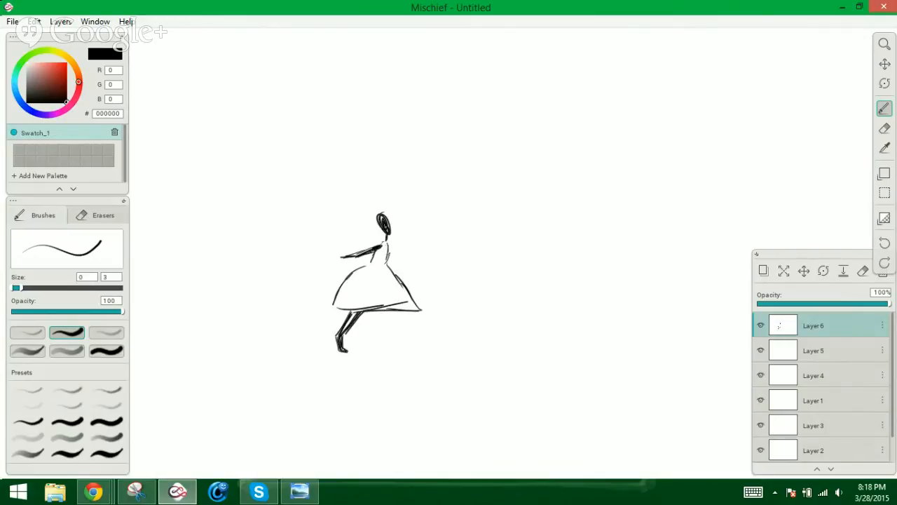
Add curly hair, waist details and a wavy ruffled hem to the girl
mouse_move(378, 214)
left_mouse_down()
mouse_move(368, 227)
mouse_move(380, 235)
mouse_move(367, 220)
mouse_move(379, 225)
mouse_move(364, 235)
mouse_move(381, 241)
mouse_move(383, 221)
mouse_move(381, 244)
mouse_move(387, 239)
mouse_move(391, 252)
mouse_move(393, 241)
mouse_move(385, 247)
mouse_move(401, 233)
left_mouse_up()
left_click_drag(365, 271, 390, 273)
mouse_move(323, 311)
left_mouse_down()
mouse_move(397, 316)
mouse_move(414, 305)
left_mouse_up()
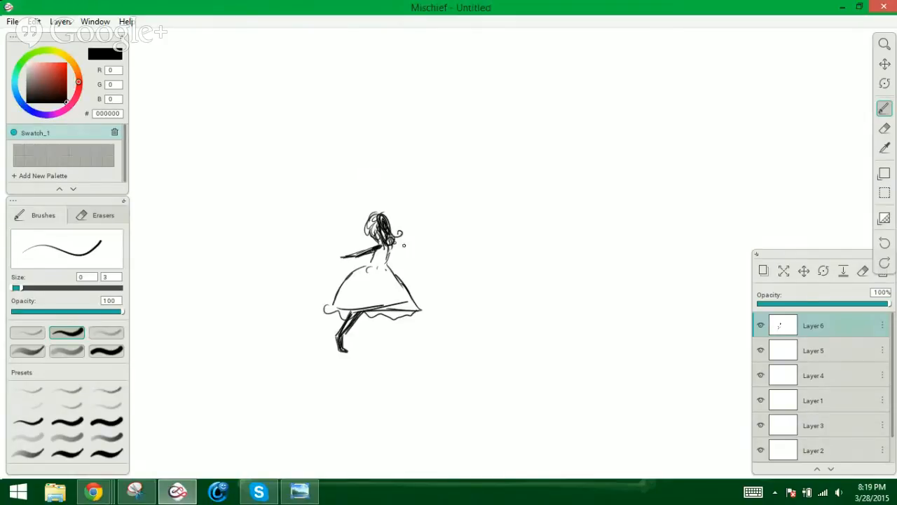
Sketch a tall man facing the girl, with a dark head, messy hair, neck and shaded torso
mouse_move(429, 190)
left_mouse_down()
mouse_move(440, 203)
mouse_move(447, 182)
mouse_move(450, 217)
mouse_move(439, 227)
mouse_move(441, 176)
mouse_move(456, 178)
mouse_move(453, 200)
mouse_move(464, 216)
mouse_move(444, 227)
mouse_move(449, 249)
left_mouse_up()
mouse_move(462, 214)
left_mouse_down()
mouse_move(443, 248)
mouse_move(450, 240)
left_mouse_up()
mouse_move(458, 219)
left_mouse_down()
mouse_move(462, 271)
mouse_move(444, 280)
left_mouse_up()
Draw the man's long legs and pointed shoes and shade them with dense black strokes
mouse_move(443, 244)
left_mouse_down()
mouse_move(443, 286)
mouse_move(460, 274)
mouse_move(469, 340)
left_mouse_up()
left_click_drag(447, 279, 463, 352)
mouse_move(467, 349)
left_mouse_down()
mouse_move(445, 365)
mouse_move(471, 356)
mouse_move(455, 361)
left_mouse_up()
left_click_drag(469, 305, 460, 360)
mouse_move(454, 275)
left_mouse_down()
mouse_move(464, 324)
mouse_move(447, 333)
left_mouse_up()
mouse_move(458, 282)
left_mouse_down()
mouse_move(464, 303)
mouse_move(450, 344)
mouse_move(443, 337)
left_mouse_up()
mouse_move(447, 313)
left_mouse_down()
mouse_move(433, 365)
mouse_move(445, 355)
left_mouse_up()
left_click_drag(451, 298, 447, 351)
mouse_move(454, 284)
left_mouse_down()
mouse_move(449, 337)
mouse_move(449, 306)
left_mouse_up()
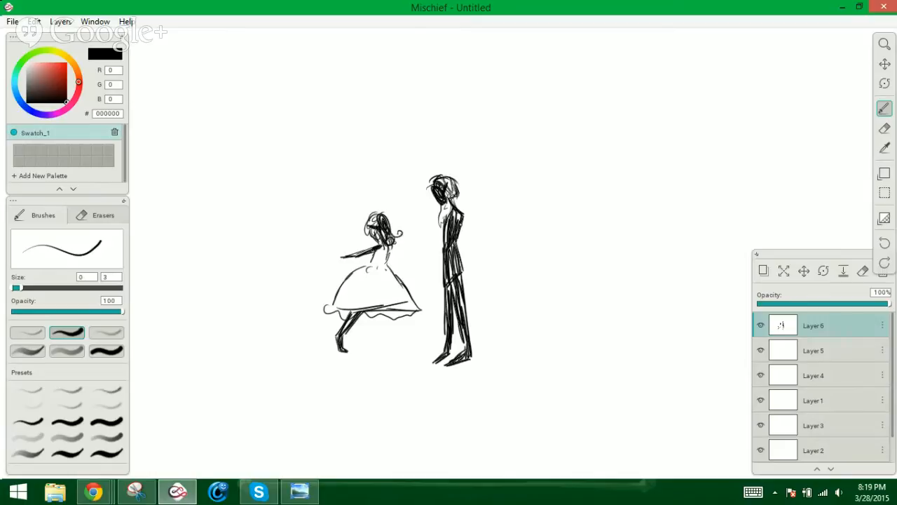
Add the man's bent arm at the hip, darken the front of his coat and thicken his hair
mouse_move(457, 213)
left_mouse_down()
mouse_move(475, 239)
mouse_move(462, 272)
mouse_move(455, 266)
mouse_move(464, 274)
left_mouse_up()
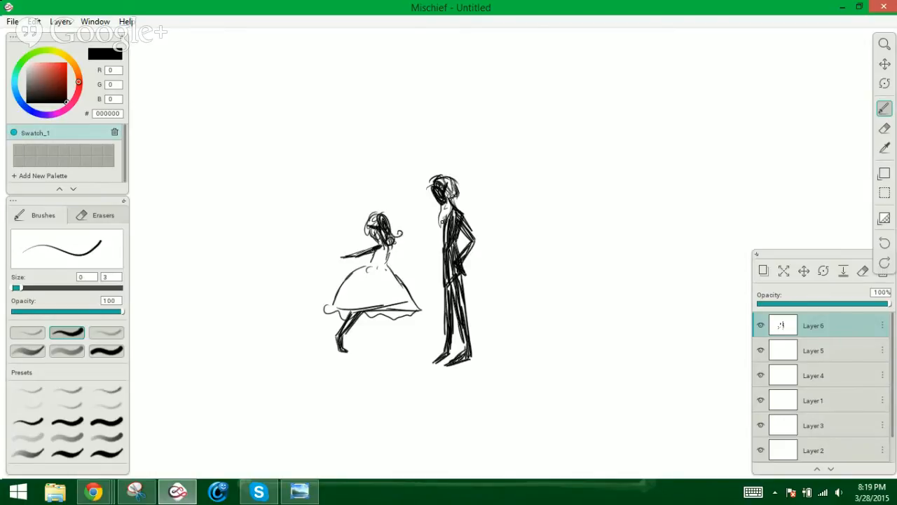
left_click_drag(446, 229, 439, 284)
left_click_drag(439, 246, 437, 261)
mouse_move(447, 180)
left_mouse_down()
mouse_move(440, 199)
mouse_move(444, 186)
mouse_move(434, 187)
mouse_move(441, 203)
mouse_move(462, 204)
mouse_move(452, 173)
mouse_move(459, 182)
mouse_move(431, 184)
mouse_move(456, 178)
left_mouse_up()
mouse_move(454, 175)
left_mouse_down()
mouse_move(460, 206)
mouse_move(429, 178)
mouse_move(448, 176)
left_mouse_up()
Handwrite "Daddy!" above the girl's head, undoing the misdrawn strokes
mouse_move(333, 196)
left_mouse_down()
mouse_move(348, 207)
mouse_move(347, 194)
mouse_move(346, 208)
mouse_move(369, 182)
mouse_move(372, 193)
left_mouse_up()
key("ctrl+z")
key("ctrl+z")
left_click_drag(373, 173, 379, 181)
left_click(382, 187)
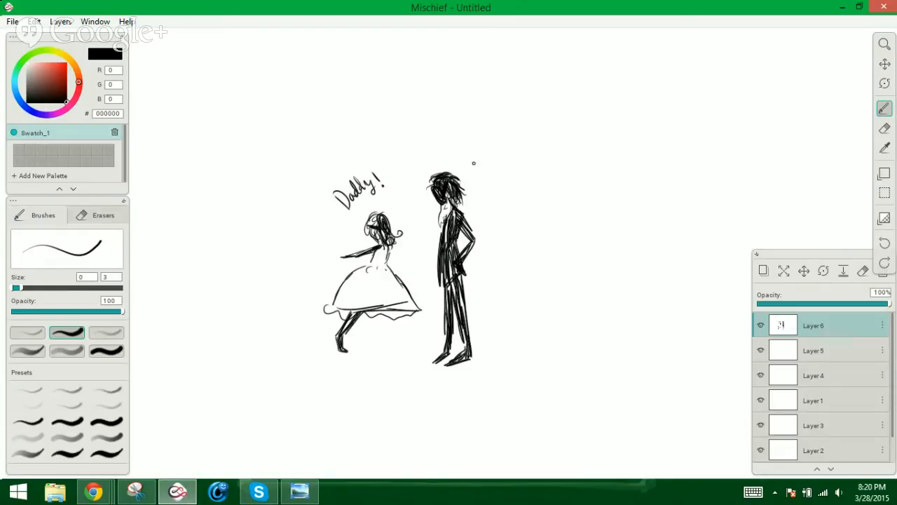
Handwrite "No." beside the man's head and draw fold lines on the girl's skirt
mouse_move(467, 177)
left_mouse_down()
mouse_move(480, 164)
mouse_move(484, 175)
left_mouse_up()
left_click(493, 185)
mouse_move(368, 266)
left_mouse_down()
mouse_move(354, 311)
mouse_move(346, 296)
mouse_move(389, 302)
left_mouse_up()
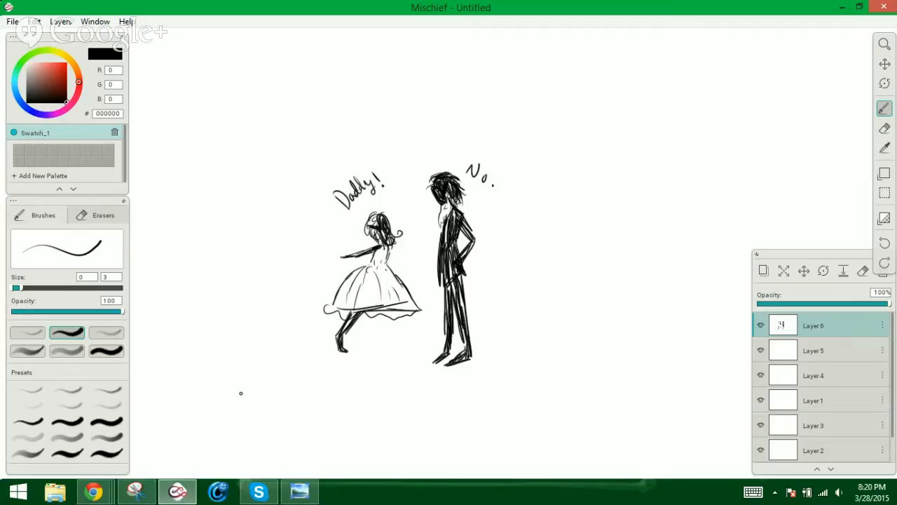
Draw speech bubbles around "Daddy!" and "No." and darken their pointed tails
mouse_move(364, 212)
left_mouse_down()
mouse_move(391, 180)
mouse_move(334, 184)
mouse_move(359, 205)
left_mouse_up()
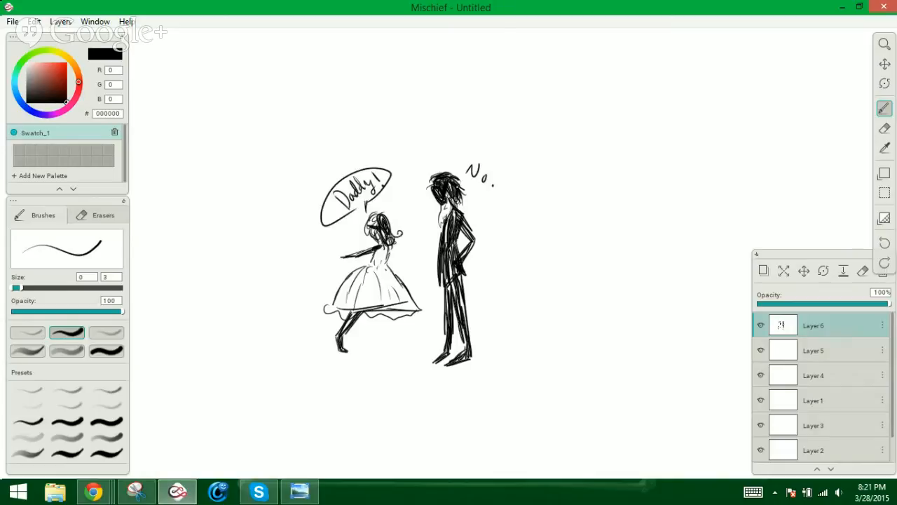
mouse_move(469, 183)
left_mouse_down()
mouse_move(509, 184)
mouse_move(468, 187)
left_mouse_up()
key("ctrl+z")
mouse_move(467, 185)
left_mouse_down()
mouse_move(502, 183)
mouse_move(452, 162)
mouse_move(464, 182)
left_mouse_up()
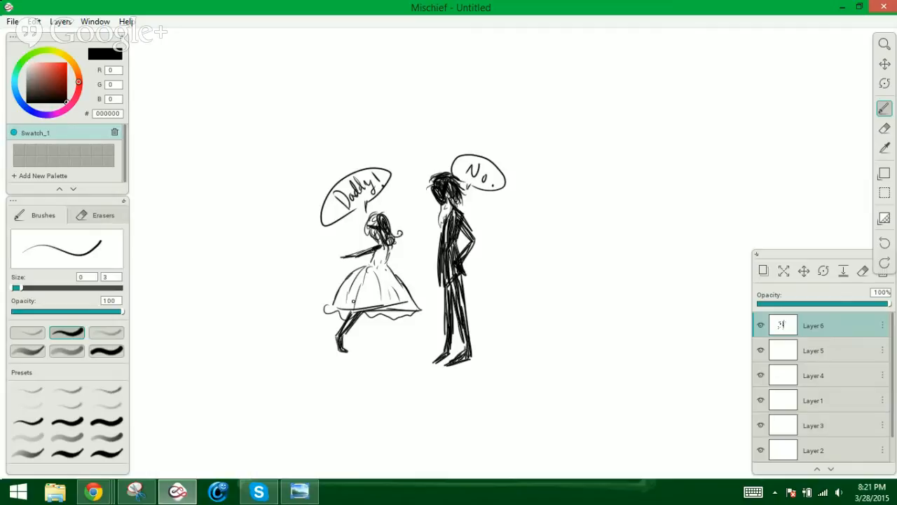
left_click_drag(357, 210, 365, 204)
left_click_drag(468, 185, 467, 186)
mouse_move(358, 211)
left_mouse_down()
mouse_move(365, 204)
mouse_move(367, 214)
left_mouse_up()
Retrace the word "No." in bright red FF0000 and add dripping strokes in dark red A00000
left_click_drag(60, 78, 66, 61)
mouse_move(467, 163)
left_mouse_down()
mouse_move(463, 174)
mouse_move(478, 163)
mouse_move(483, 183)
left_mouse_up()
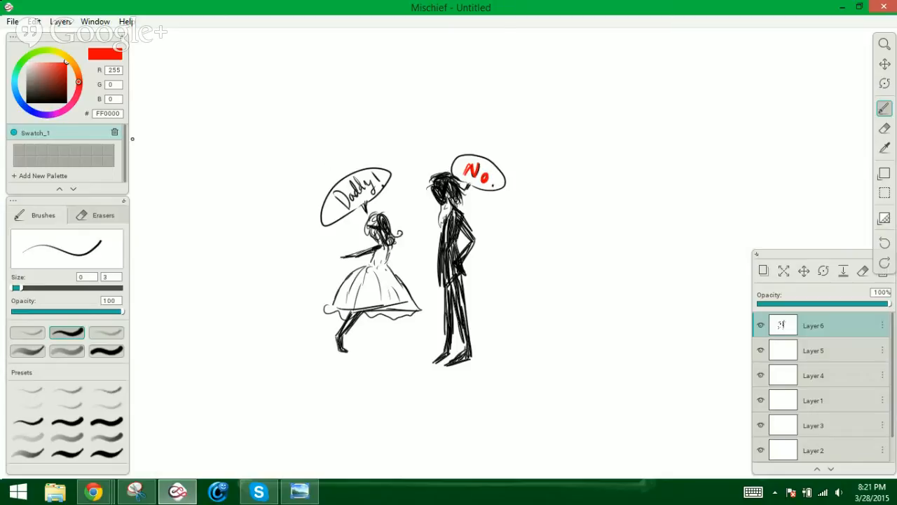
left_click(66, 76)
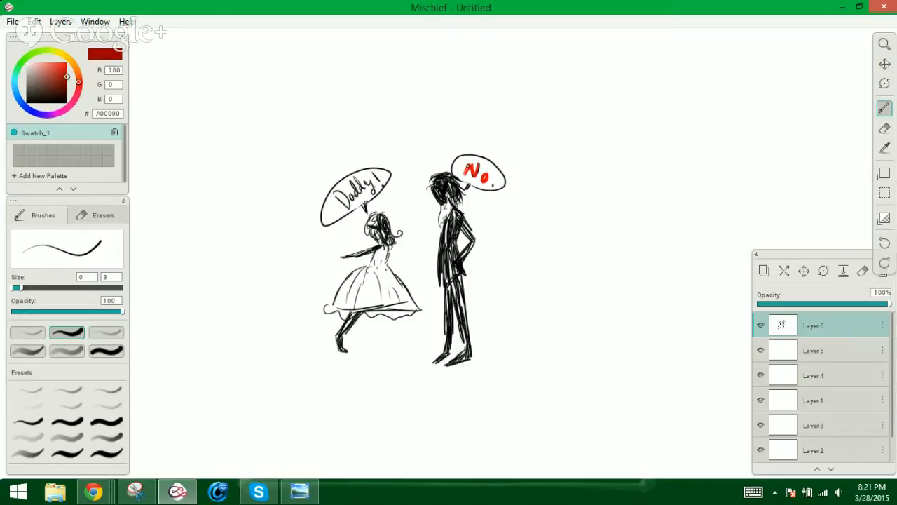
mouse_move(466, 178)
left_mouse_down()
mouse_move(468, 164)
mouse_move(478, 165)
mouse_move(468, 167)
mouse_move(489, 178)
mouse_move(467, 172)
mouse_move(468, 186)
mouse_move(471, 169)
mouse_move(474, 189)
mouse_move(465, 182)
mouse_move(485, 187)
left_mouse_up()
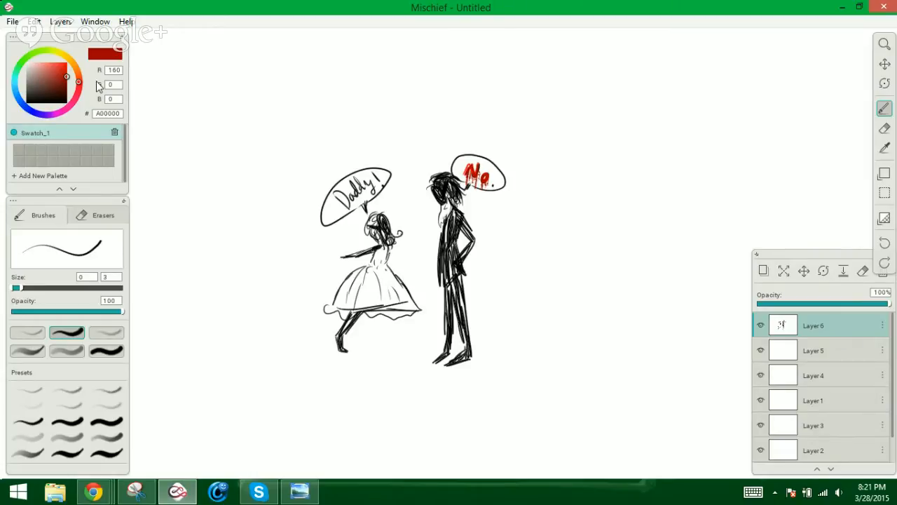
Add pale pink FFA5A5 highlights and deep red 770000 shading to the word "No."
left_click_drag(46, 75, 40, 61)
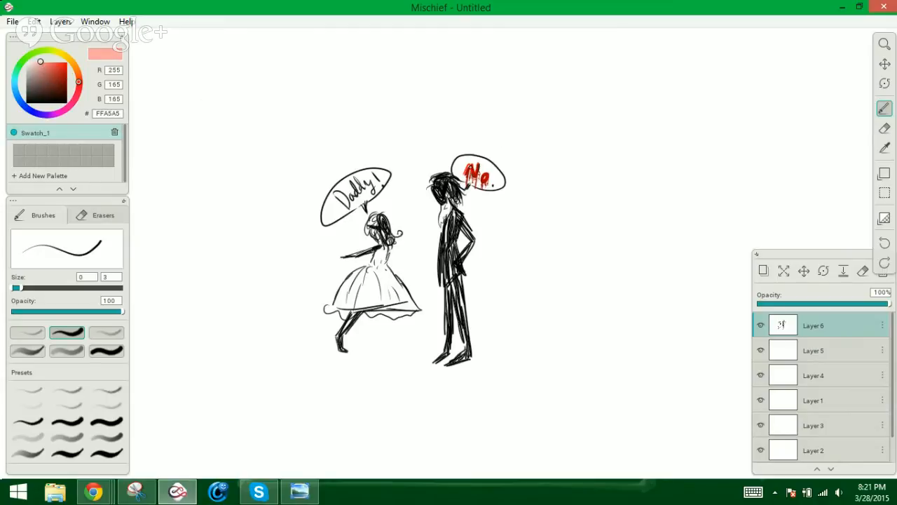
left_click_drag(467, 164, 484, 183)
left_click_drag(58, 87, 67, 83)
mouse_move(470, 163)
left_mouse_down()
mouse_move(468, 176)
mouse_move(478, 173)
mouse_move(466, 173)
left_mouse_up()
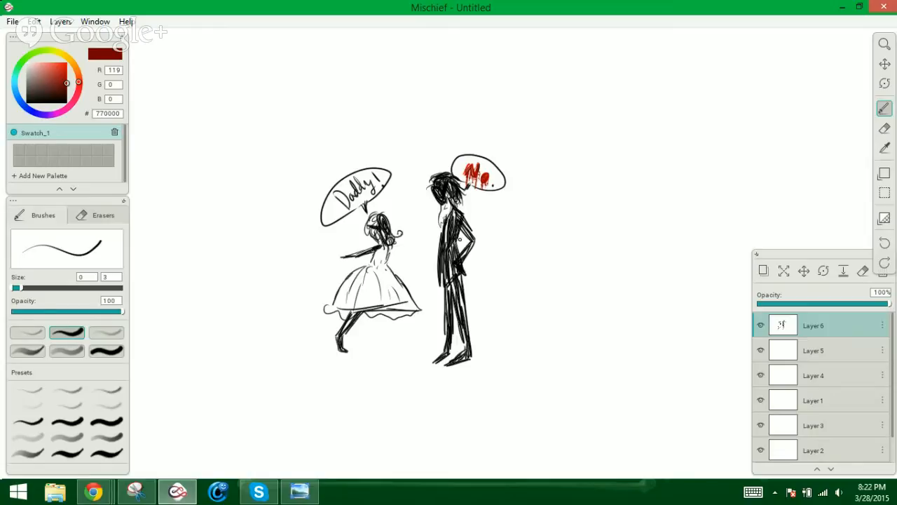
Handwrite "go die, kid." in black beside the man, with a short dash leading to it
left_click(66, 103)
mouse_move(477, 207)
left_mouse_down()
mouse_move(479, 217)
mouse_move(484, 209)
mouse_move(498, 219)
left_mouse_up()
left_click_drag(502, 212, 511, 220)
left_click_drag(490, 234, 506, 239)
left_click(512, 238)
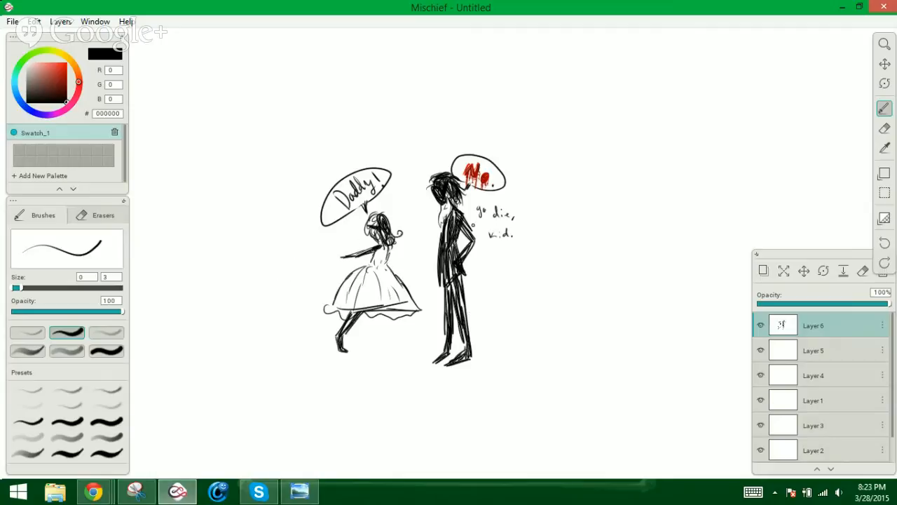
left_click_drag(474, 225, 481, 224)
Handwrite "That's mean." with a sad emoticon beside the girl, and "old man." with a frowning face and "Fuck off." between the figures
mouse_move(347, 245)
left_mouse_down()
mouse_move(300, 265)
mouse_move(326, 260)
mouse_move(311, 277)
mouse_move(327, 263)
mouse_move(326, 279)
left_mouse_up()
left_click(316, 247)
left_click(335, 266)
mouse_move(315, 246)
left_mouse_down()
mouse_move(317, 257)
mouse_move(319, 250)
left_mouse_up()
left_click_drag(307, 283, 312, 292)
left_click_drag(342, 334, 342, 345)
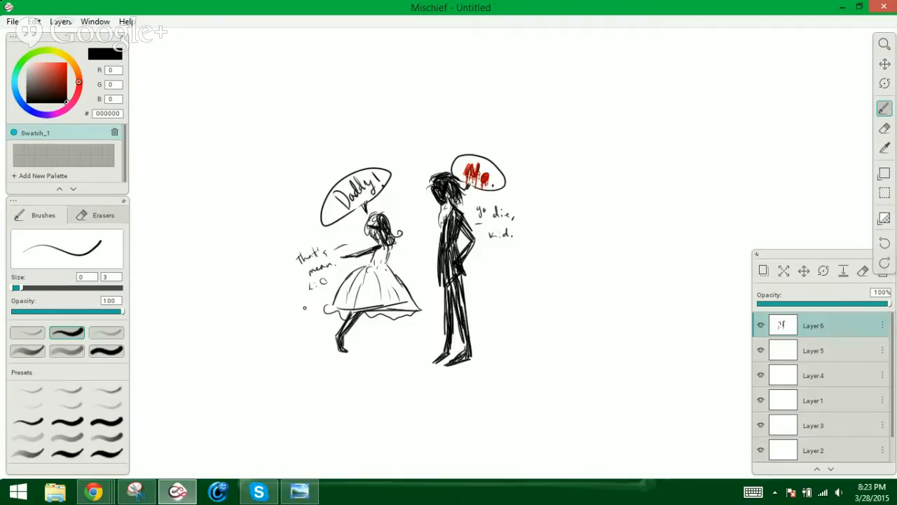
mouse_move(400, 210)
left_mouse_down()
mouse_move(401, 218)
mouse_move(394, 199)
mouse_move(418, 210)
mouse_move(405, 218)
mouse_move(417, 236)
left_mouse_up()
mouse_move(433, 224)
left_mouse_down()
mouse_move(414, 250)
mouse_move(429, 244)
mouse_move(421, 257)
mouse_move(430, 255)
mouse_move(424, 244)
left_mouse_up()
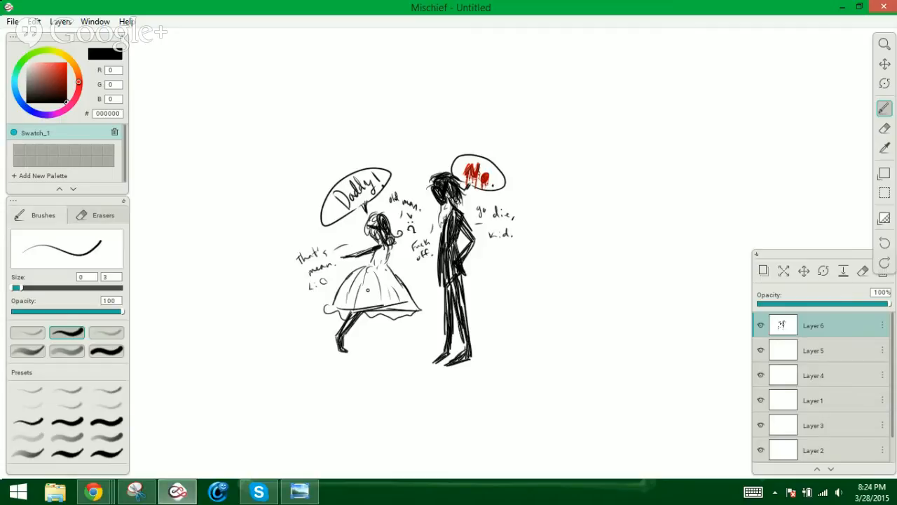
Handwrite "GET OFF MY LAWN" in large slanted capitals beside the man's legs
left_click(885, 44)
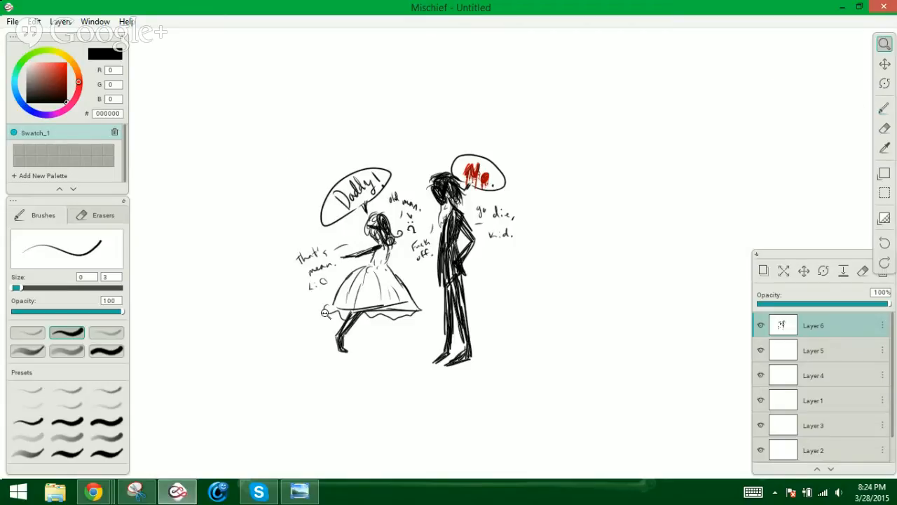
left_click_drag(330, 310, 390, 232)
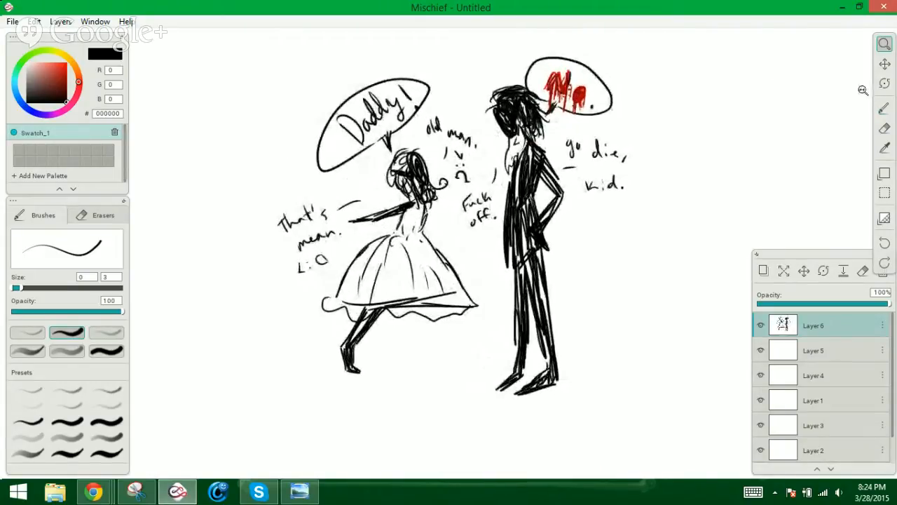
left_click(885, 64)
mouse_move(703, 157)
left_mouse_down()
mouse_move(689, 170)
mouse_move(693, 179)
left_mouse_up()
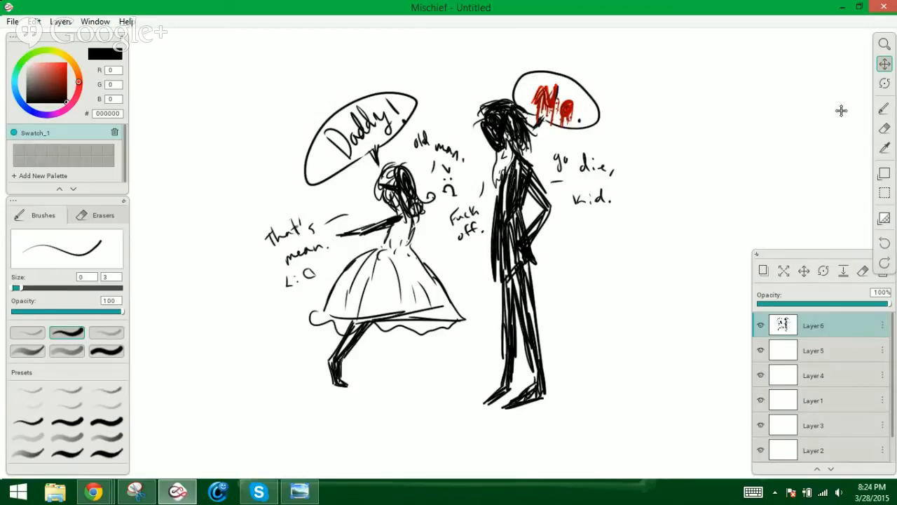
left_click(885, 108)
left_click_drag(599, 244, 622, 263)
mouse_move(633, 238)
left_mouse_down()
mouse_move(624, 270)
mouse_move(644, 257)
left_mouse_up()
left_click_drag(622, 262, 641, 245)
mouse_move(636, 239)
left_mouse_down()
mouse_move(653, 222)
mouse_move(660, 251)
left_mouse_up()
mouse_move(612, 309)
left_mouse_down()
mouse_move(615, 320)
mouse_move(629, 299)
mouse_move(625, 313)
mouse_move(665, 260)
mouse_move(698, 260)
left_mouse_up()
left_click_drag(703, 245, 709, 271)
mouse_move(619, 354)
left_mouse_down()
mouse_move(633, 379)
mouse_move(650, 369)
left_mouse_up()
mouse_move(641, 373)
left_mouse_down()
mouse_move(665, 364)
mouse_move(709, 281)
left_mouse_up()
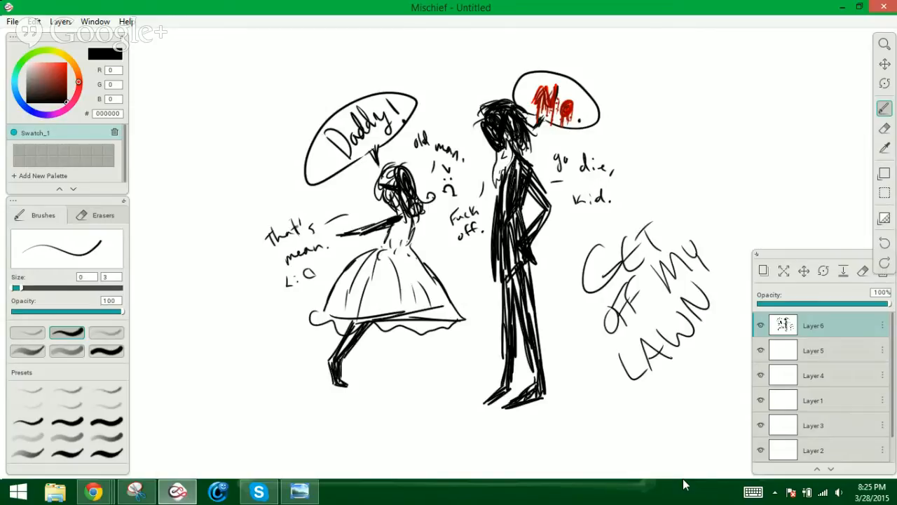
Sketch a slumped figure's filled oval head, shaded upper arm and outstretched forearm with hand on a blank area
left_click(884, 63)
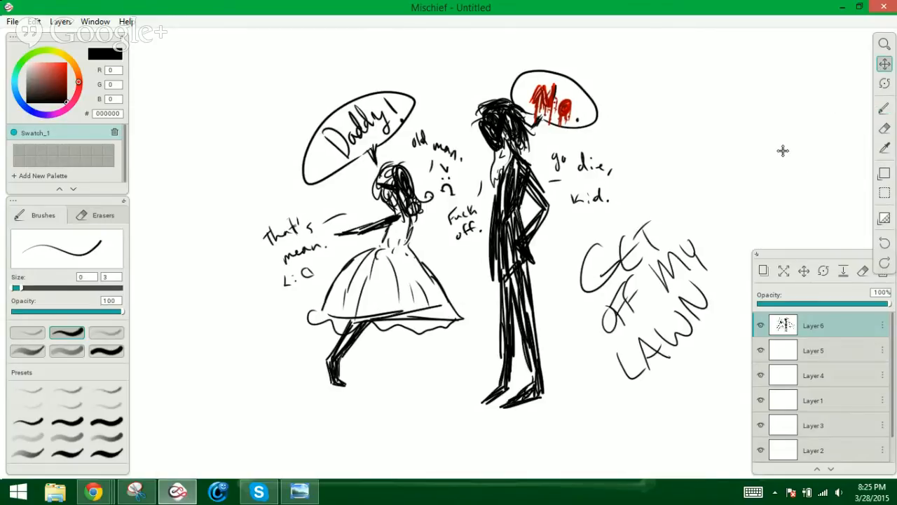
mouse_move(725, 155)
left_mouse_down()
mouse_move(499, 217)
mouse_move(302, 225)
left_mouse_up()
left_click_drag(596, 224, 313, 232)
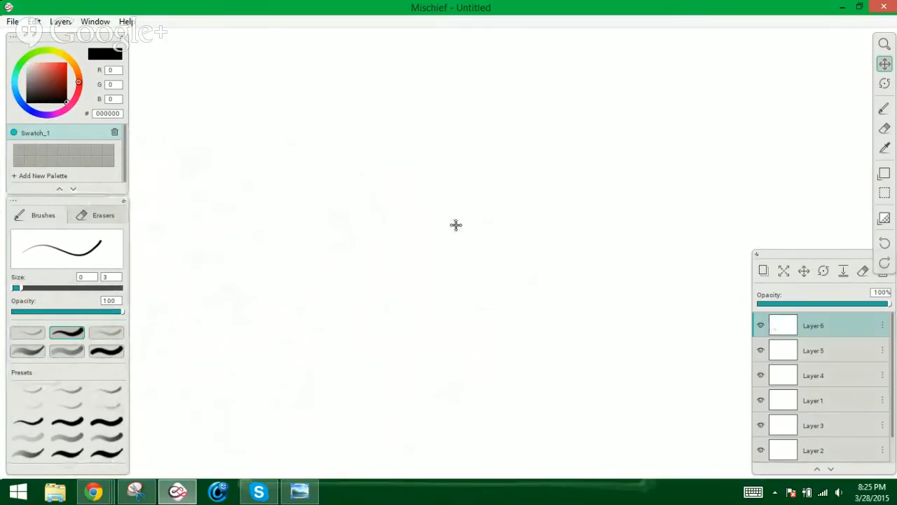
left_click(883, 108)
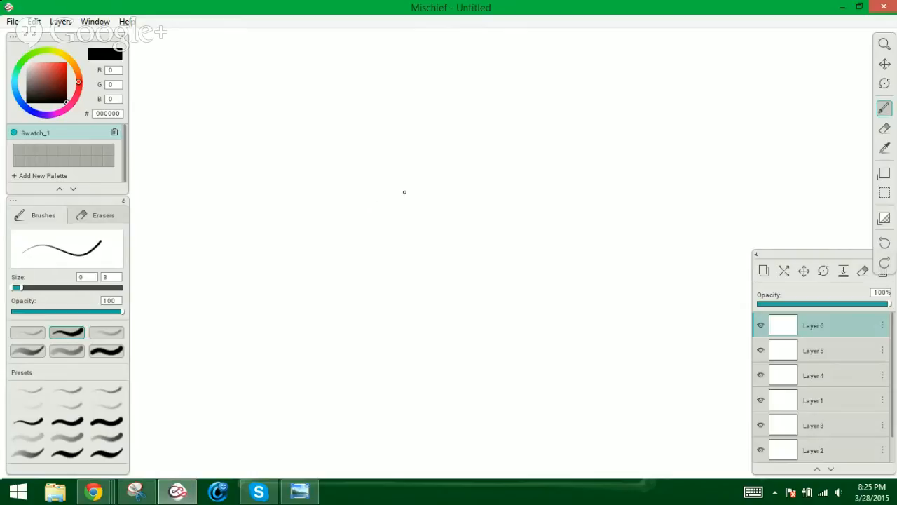
mouse_move(405, 191)
left_mouse_down()
mouse_move(347, 204)
mouse_move(414, 202)
mouse_move(346, 208)
mouse_move(396, 190)
mouse_move(419, 201)
mouse_move(396, 190)
mouse_move(384, 202)
mouse_move(406, 185)
mouse_move(413, 202)
mouse_move(383, 191)
mouse_move(432, 190)
mouse_move(447, 225)
mouse_move(376, 229)
mouse_move(429, 189)
mouse_move(469, 197)
mouse_move(440, 189)
mouse_move(469, 188)
mouse_move(464, 202)
mouse_move(473, 200)
mouse_move(436, 213)
left_mouse_up()
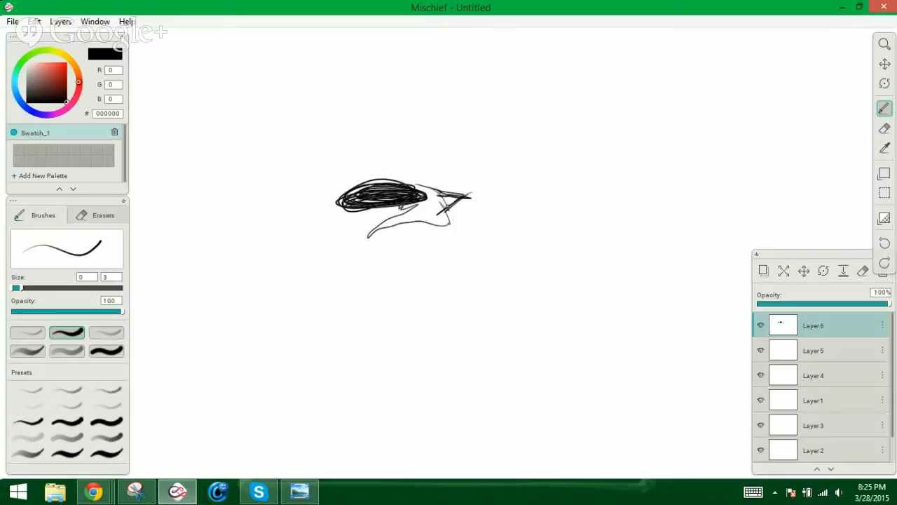
left_click_drag(462, 199, 429, 225)
left_click_drag(472, 197, 421, 231)
mouse_move(479, 215)
left_mouse_down()
mouse_move(394, 246)
mouse_move(460, 210)
mouse_move(412, 233)
mouse_move(464, 195)
mouse_move(417, 205)
mouse_move(452, 193)
mouse_move(395, 243)
mouse_move(407, 231)
mouse_move(384, 245)
mouse_move(314, 257)
mouse_move(324, 252)
mouse_move(293, 249)
mouse_move(258, 273)
mouse_move(308, 263)
mouse_move(281, 265)
mouse_move(303, 250)
mouse_move(321, 251)
left_mouse_up()
Outline the slumped figure's curved back and torso, fill the torso with hatching and add short strokes below it
mouse_move(445, 183)
left_mouse_down()
mouse_move(502, 194)
mouse_move(488, 198)
mouse_move(523, 233)
left_mouse_up()
left_click_drag(499, 193, 527, 232)
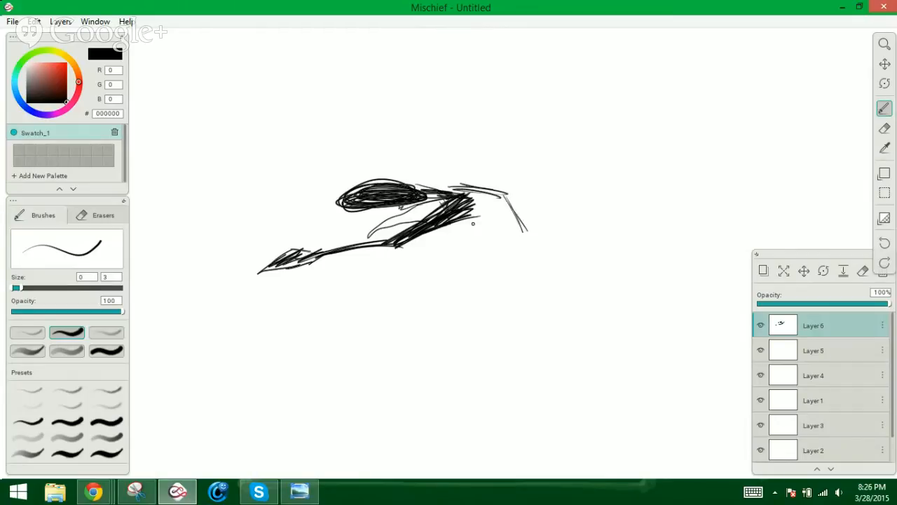
mouse_move(468, 218)
left_mouse_down()
mouse_move(498, 250)
mouse_move(483, 226)
mouse_move(500, 199)
mouse_move(499, 261)
left_mouse_up()
left_click_drag(502, 198, 519, 255)
left_click_drag(510, 213, 525, 264)
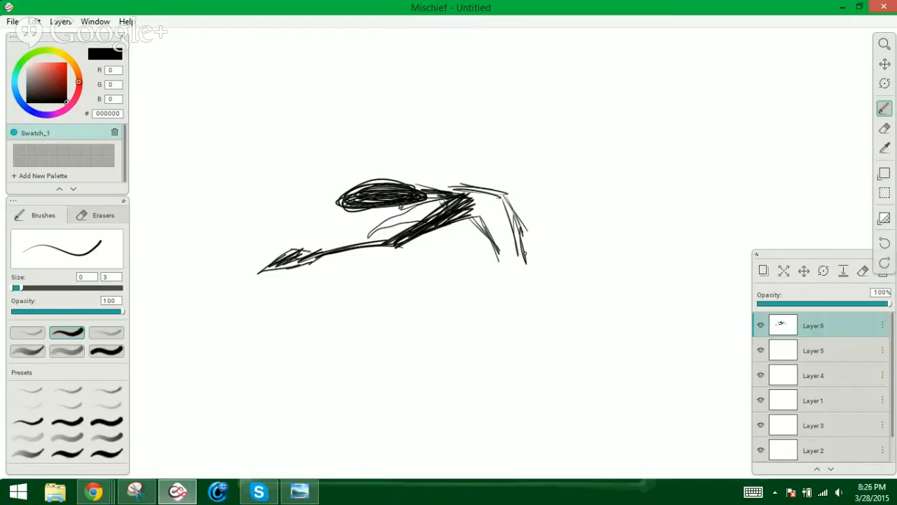
left_click_drag(519, 233, 529, 268)
left_click_drag(478, 202, 488, 237)
mouse_move(465, 194)
left_mouse_down()
mouse_move(499, 253)
mouse_move(518, 267)
left_mouse_up()
left_click_drag(504, 192, 523, 260)
left_click_drag(512, 220, 523, 268)
left_click_drag(499, 274, 481, 306)
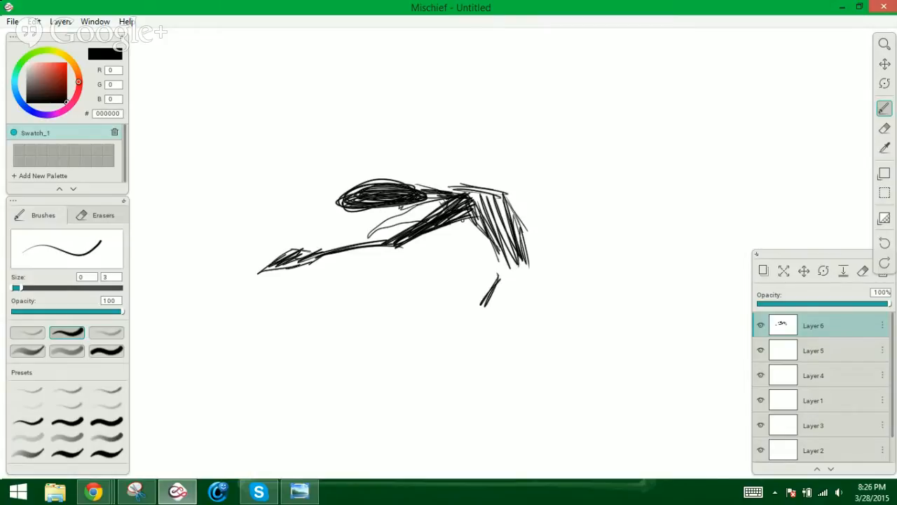
Draw long diagonal strokes descending from the figure's shoulder, plus sweeping lines above the head and beneath the hand
left_click_drag(468, 222, 398, 275)
left_click_drag(463, 221, 367, 302)
left_click_drag(437, 229, 360, 344)
left_click_drag(428, 235, 410, 255)
left_click_drag(444, 206, 437, 213)
mouse_move(462, 171)
left_mouse_down()
mouse_move(384, 163)
mouse_move(399, 161)
mouse_move(349, 163)
left_mouse_up()
left_click_drag(451, 168, 280, 181)
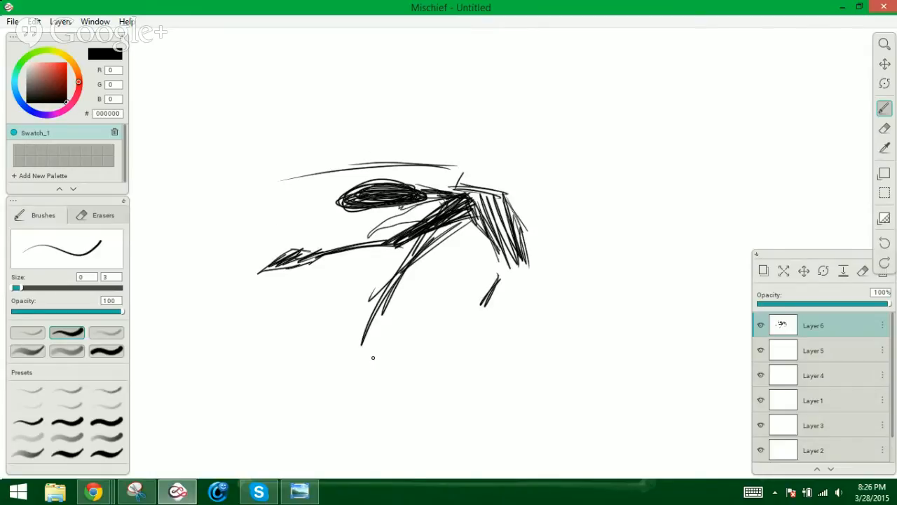
left_click_drag(344, 344, 258, 356)
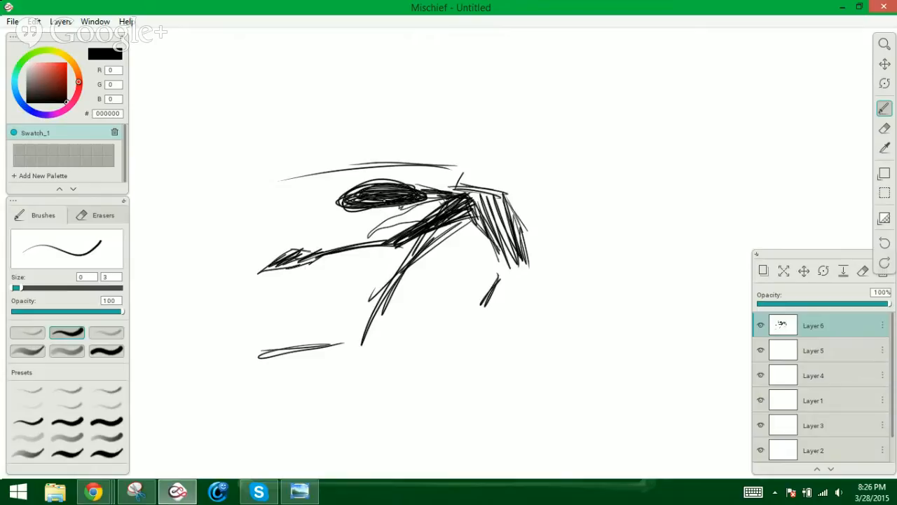
Add spiky hair strokes to the figure's head and a rising trail of four growing sleep Zs
left_click_drag(384, 204, 344, 233)
mouse_move(394, 204)
left_mouse_down()
mouse_move(366, 216)
mouse_move(378, 215)
left_mouse_up()
mouse_move(405, 188)
left_mouse_down()
mouse_move(356, 172)
mouse_move(408, 168)
left_mouse_up()
left_click_drag(412, 133, 445, 149)
left_click_drag(452, 98, 483, 119)
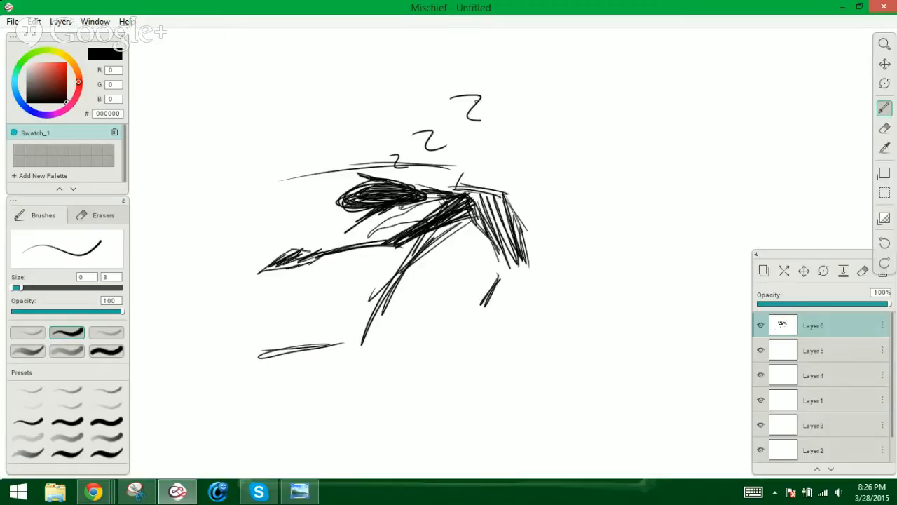
mouse_move(496, 71)
left_mouse_down()
mouse_move(533, 72)
mouse_move(565, 107)
left_mouse_up()
Darken the slumped figure's torso with denser black hatching
left_click_drag(471, 203, 510, 251)
mouse_move(478, 202)
left_mouse_down()
mouse_move(517, 264)
mouse_move(517, 257)
left_mouse_up()
left_click_drag(471, 184, 519, 249)
mouse_move(488, 195)
left_mouse_down()
mouse_move(521, 245)
mouse_move(488, 200)
mouse_move(503, 203)
left_mouse_up()
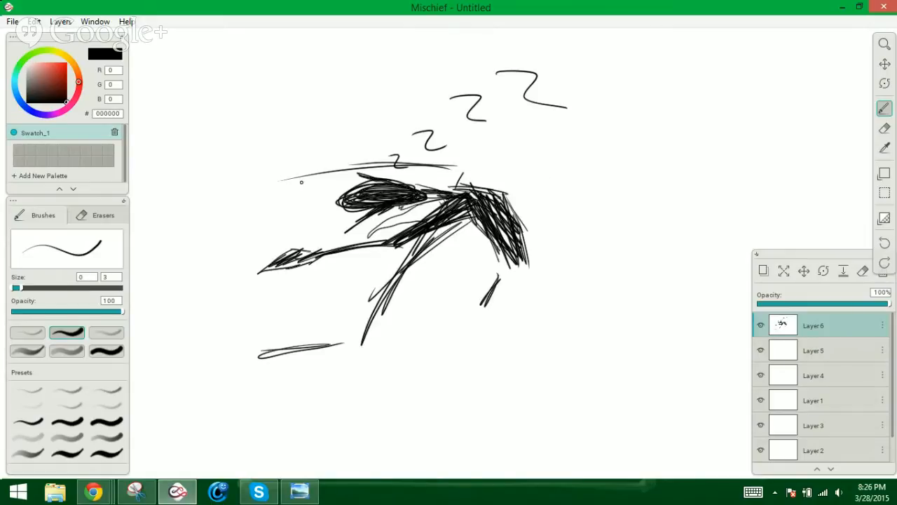
Sketch a frowning three-quarter face with narrowed eyes and one large pointed ear on a blank area of the canvas
left_click(885, 63)
left_click_drag(761, 100, 284, 220)
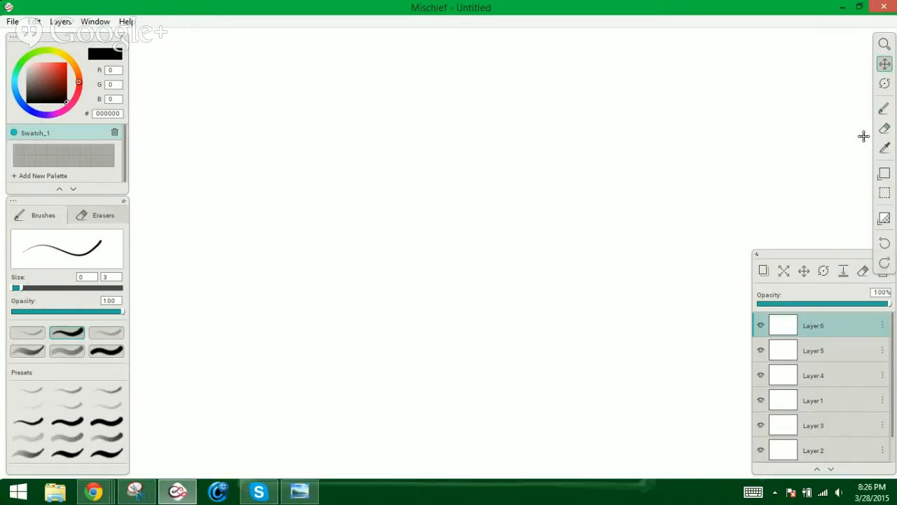
left_click(884, 108)
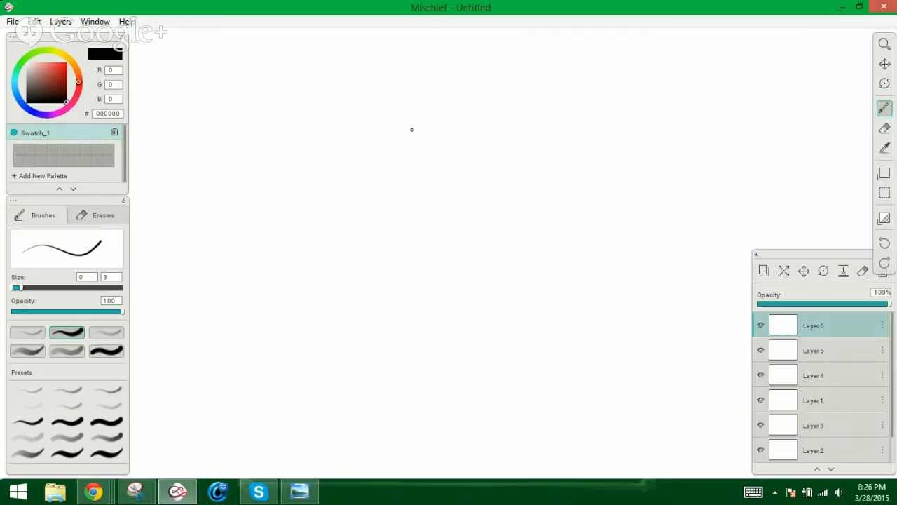
mouse_move(421, 127)
left_mouse_down()
mouse_move(417, 231)
mouse_move(395, 244)
left_mouse_up()
mouse_move(360, 174)
left_mouse_down()
mouse_move(309, 137)
mouse_move(337, 206)
mouse_move(355, 207)
left_mouse_up()
mouse_move(403, 177)
left_mouse_down()
mouse_move(383, 197)
mouse_move(403, 178)
mouse_move(397, 190)
mouse_move(420, 184)
mouse_move(425, 198)
mouse_move(433, 175)
mouse_move(428, 194)
mouse_move(383, 234)
mouse_move(375, 223)
mouse_move(407, 235)
left_mouse_up()
key("ctrl+z")
key("ctrl+z")
key("ctrl+z")
key("ctrl+z")
key("ctrl+z")
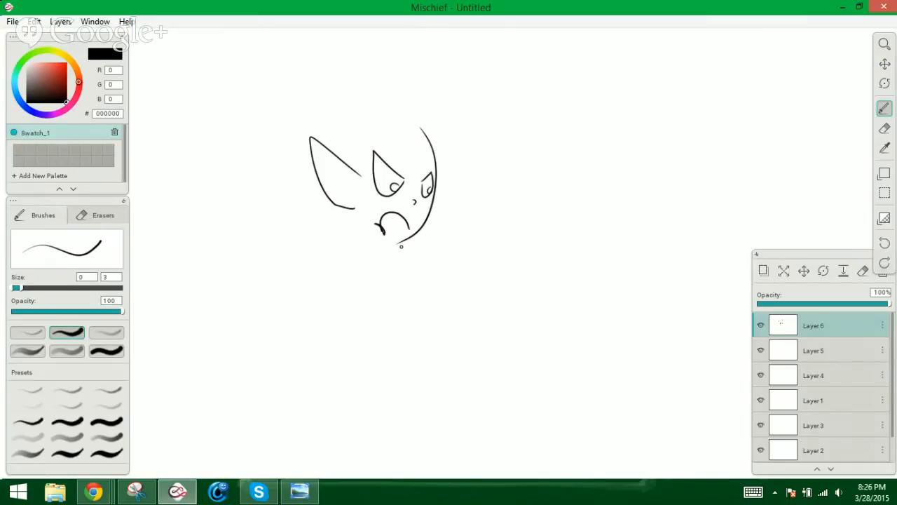
Redraw the face's frowning mouth with chin creases, add brow wrinkles and the far ear, and hatch inside the pointed ear
mouse_move(411, 231)
left_mouse_down()
mouse_move(389, 211)
mouse_move(377, 222)
mouse_move(376, 211)
mouse_move(378, 224)
mouse_move(402, 232)
left_mouse_up()
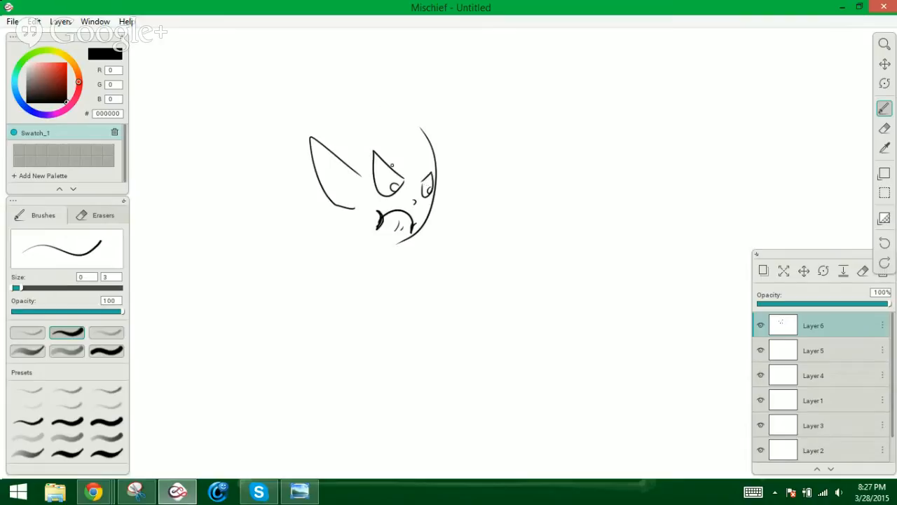
mouse_move(399, 167)
left_mouse_down()
mouse_move(421, 173)
mouse_move(405, 162)
mouse_move(425, 158)
left_mouse_up()
left_click_drag(430, 204, 435, 176)
mouse_move(321, 160)
left_mouse_down()
mouse_move(359, 179)
mouse_move(333, 184)
mouse_move(356, 200)
left_mouse_up()
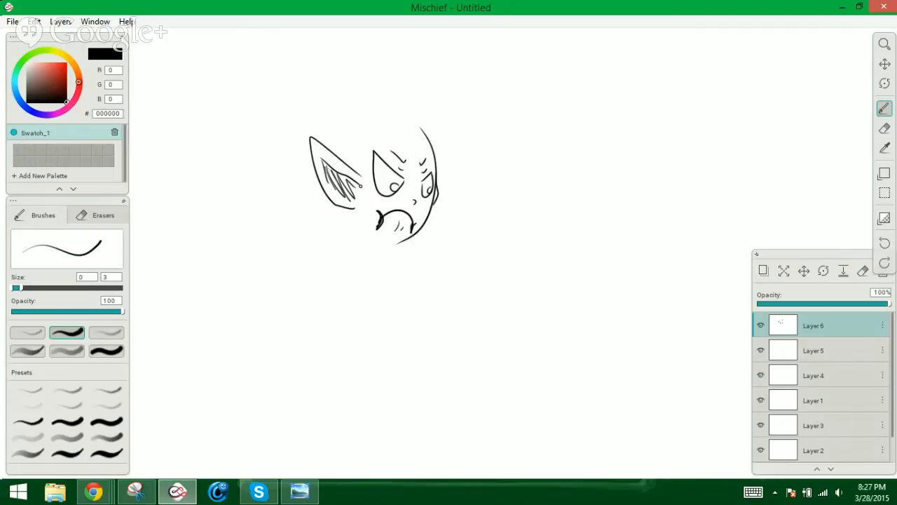
Draw a dog's head facing the frowning face, with snout, two pointed ears, a narrow eye and the neck lines
mouse_move(525, 208)
left_mouse_down()
mouse_move(473, 225)
mouse_move(460, 240)
mouse_move(479, 276)
left_mouse_up()
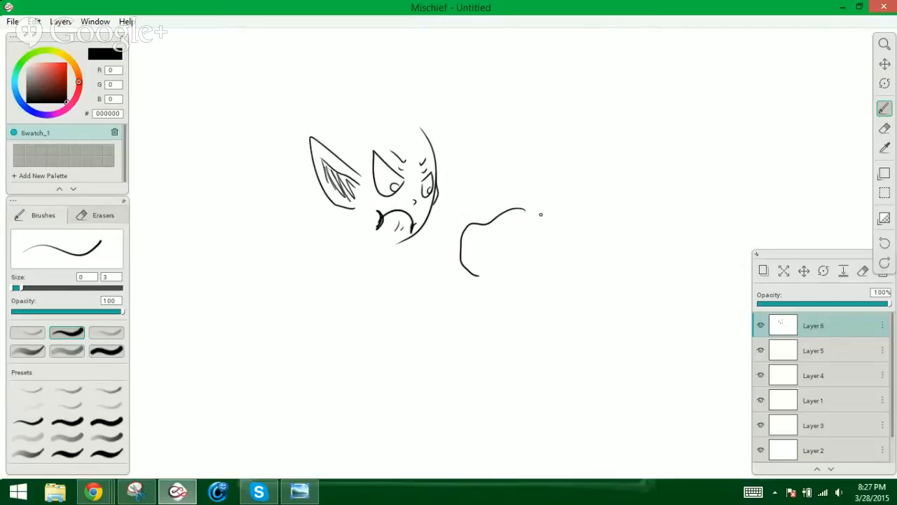
mouse_move(550, 214)
left_mouse_down()
mouse_move(582, 201)
mouse_move(574, 228)
mouse_move(517, 239)
mouse_move(538, 177)
mouse_move(520, 202)
mouse_move(540, 187)
mouse_move(539, 202)
mouse_move(541, 176)
left_mouse_up()
mouse_move(541, 177)
left_mouse_down()
mouse_move(521, 205)
mouse_move(588, 200)
mouse_move(569, 230)
left_mouse_up()
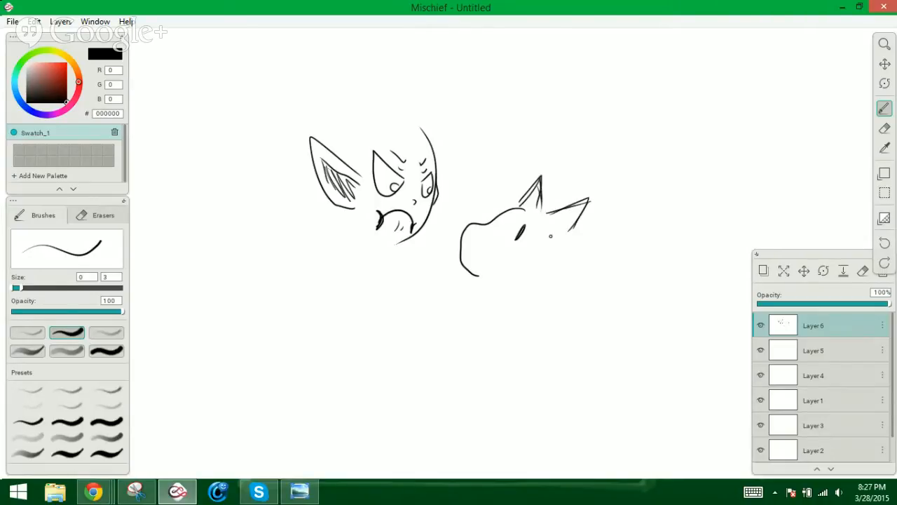
mouse_move(527, 210)
left_mouse_down()
mouse_move(552, 211)
mouse_move(579, 252)
left_mouse_up()
left_click_drag(463, 272, 485, 283)
left_click_drag(489, 288, 495, 311)
left_click_drag(581, 254, 601, 306)
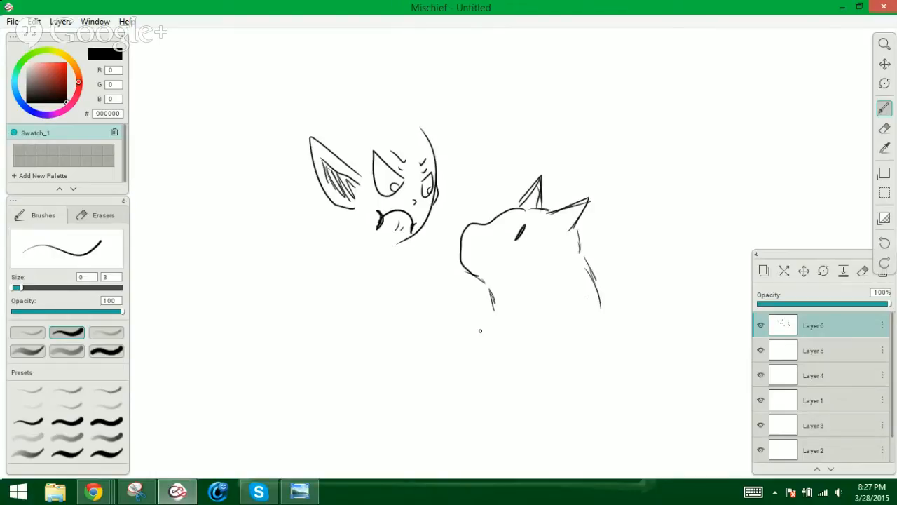
Add the dog's raised front legs with drooping paws and scribble fur strokes on its chest
mouse_move(489, 309)
left_mouse_down()
mouse_move(472, 310)
mouse_move(482, 337)
mouse_move(517, 317)
mouse_move(538, 319)
left_mouse_up()
left_click_drag(489, 342, 527, 352)
mouse_move(484, 301)
left_mouse_down()
mouse_move(460, 323)
mouse_move(456, 351)
left_mouse_up()
left_click_drag(488, 309, 492, 316)
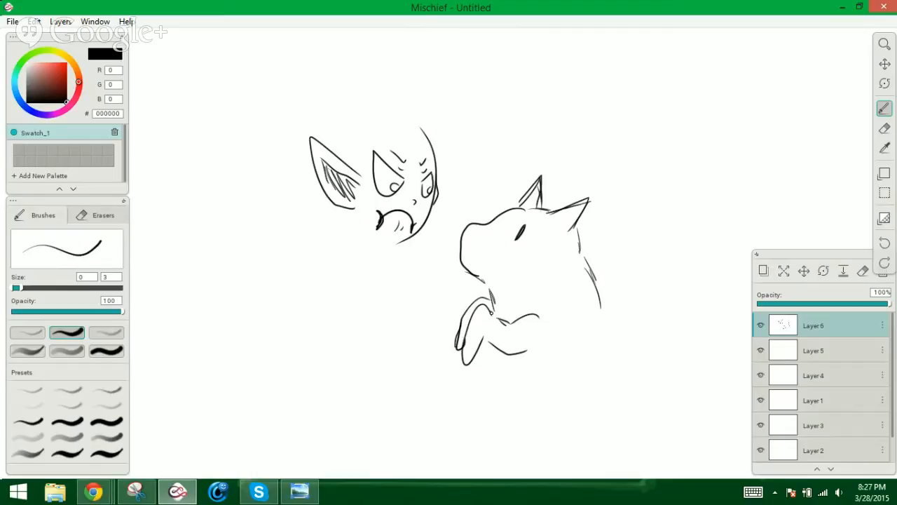
mouse_move(492, 285)
left_mouse_down()
mouse_move(512, 303)
mouse_move(503, 321)
left_mouse_up()
Outline the dog's curved back, pointed tail and tucked hind leg, and close the jawline above the chest fur
mouse_move(587, 277)
left_mouse_down()
mouse_move(596, 361)
mouse_move(543, 435)
mouse_move(465, 427)
mouse_move(402, 377)
mouse_move(465, 423)
left_mouse_up()
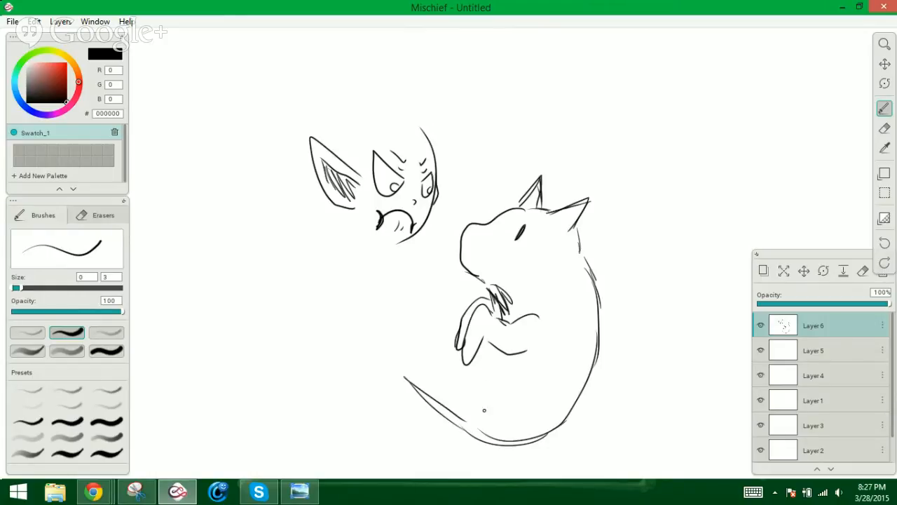
mouse_move(519, 371)
left_mouse_down()
mouse_move(528, 370)
mouse_move(506, 354)
mouse_move(457, 386)
left_mouse_up()
mouse_move(449, 348)
left_mouse_down()
mouse_move(455, 411)
mouse_move(472, 419)
left_mouse_up()
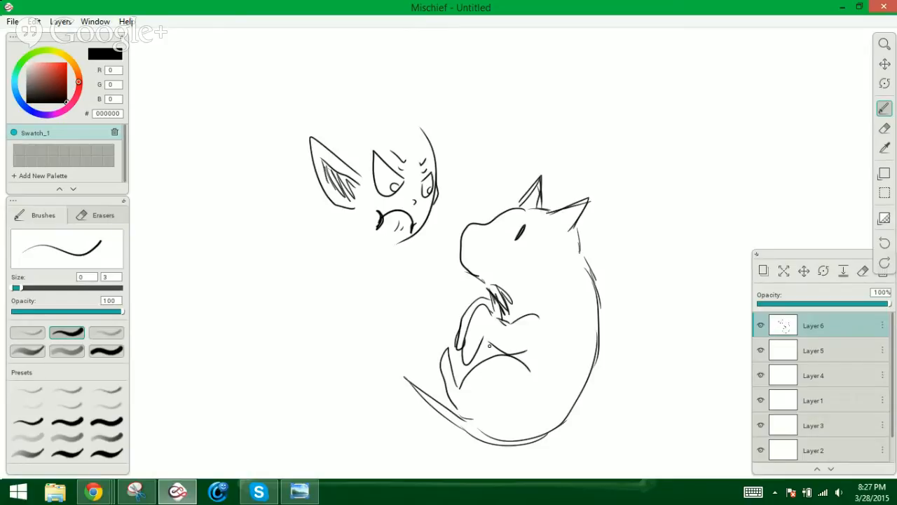
left_click_drag(493, 345, 460, 375)
mouse_move(482, 277)
left_mouse_down()
mouse_move(516, 283)
mouse_move(511, 315)
mouse_move(502, 321)
left_mouse_up()
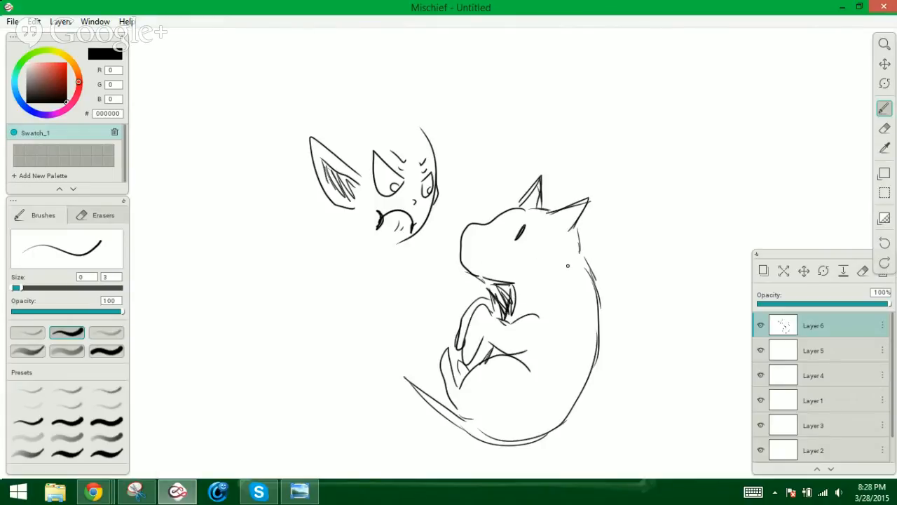
Add fur strokes to the back of the dog's neck, a filled black nose and a protruding tongue
left_click_drag(575, 254, 595, 294)
left_click_drag(464, 234, 473, 238)
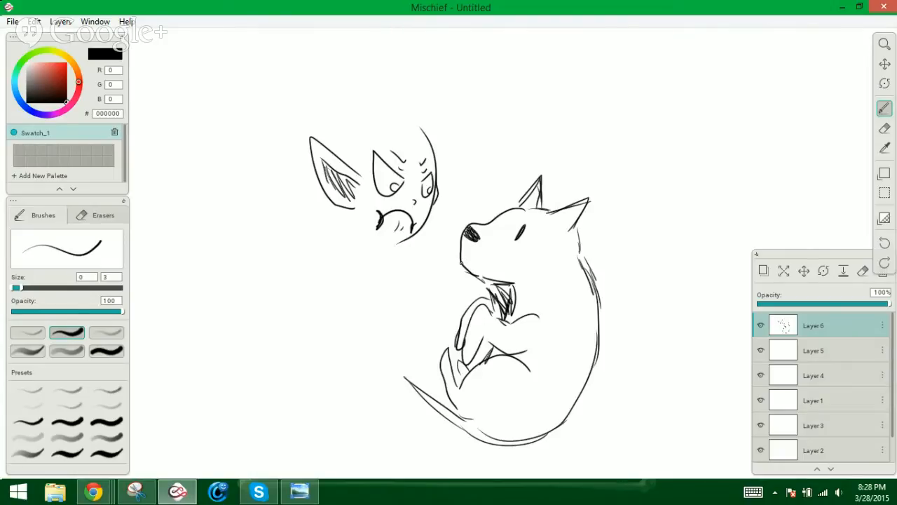
left_click_drag(461, 261, 465, 267)
Outline the frowning character's two arms reaching diagonally down to hold the dog around its body
mouse_move(341, 237)
left_mouse_down()
mouse_move(479, 334)
mouse_move(537, 316)
mouse_move(517, 352)
left_mouse_up()
mouse_move(534, 341)
left_mouse_down()
mouse_move(503, 372)
mouse_move(485, 370)
left_mouse_up()
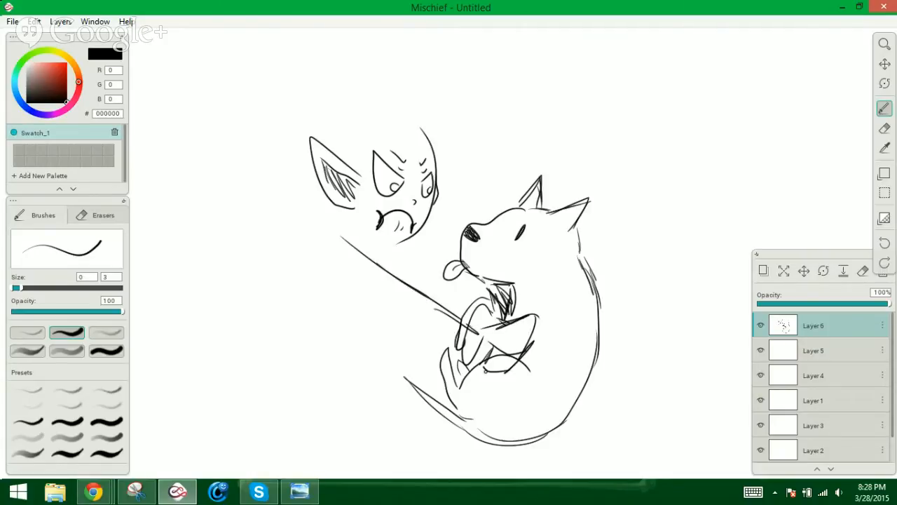
left_click_drag(362, 278, 489, 367)
left_click_drag(340, 267, 461, 333)
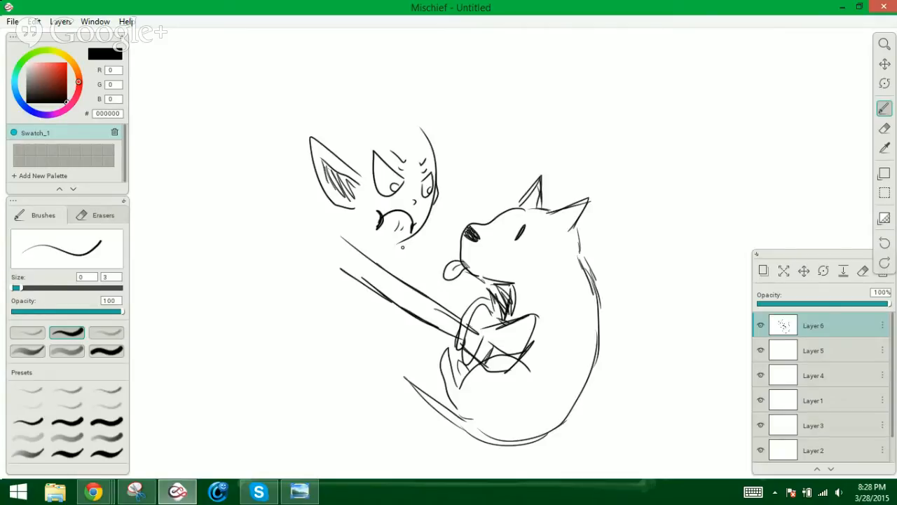
left_click_drag(403, 247, 475, 294)
Hatch the hands holding the dog and the upper arm with dense black strokes
mouse_move(488, 367)
left_mouse_down()
mouse_move(528, 321)
mouse_move(494, 372)
left_mouse_up()
left_click_drag(503, 326, 480, 366)
mouse_move(484, 329)
left_mouse_down()
mouse_move(464, 354)
mouse_move(450, 350)
left_mouse_up()
mouse_move(479, 296)
left_mouse_down()
mouse_move(496, 301)
mouse_move(496, 315)
mouse_move(460, 315)
mouse_move(430, 269)
mouse_move(451, 309)
left_mouse_up()
left_click_drag(395, 253, 455, 335)
left_click_drag(419, 304, 461, 334)
left_click_drag(466, 343, 506, 358)
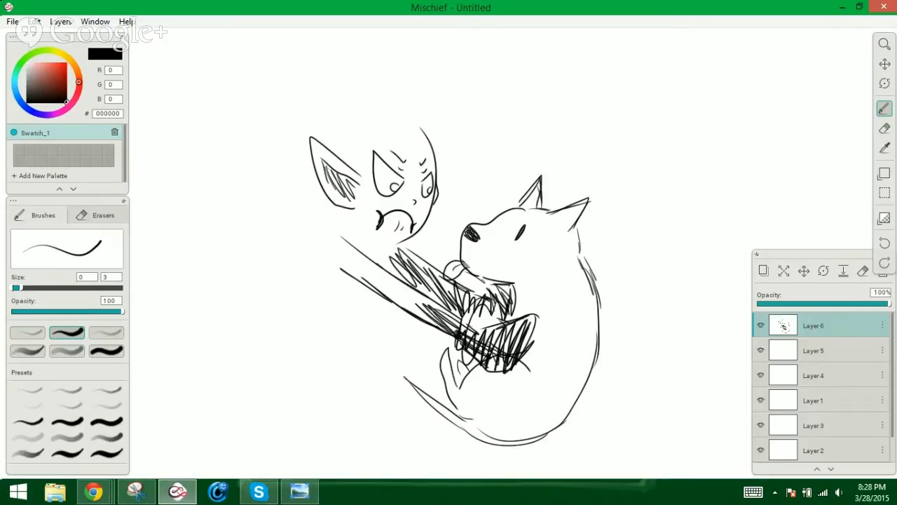
Fill the lower arm with dense diagonal hatching from the dog's body up to the shoulder
left_click_drag(429, 309, 519, 349)
left_click_drag(400, 291, 447, 324)
mouse_move(378, 267)
left_mouse_down()
mouse_move(452, 318)
mouse_move(364, 275)
mouse_move(392, 295)
left_mouse_up()
mouse_move(332, 248)
left_mouse_down()
mouse_move(415, 309)
mouse_move(377, 285)
left_mouse_up()
mouse_move(342, 244)
left_mouse_down()
mouse_move(376, 268)
mouse_move(369, 275)
left_mouse_up()
left_click_drag(335, 254, 366, 277)
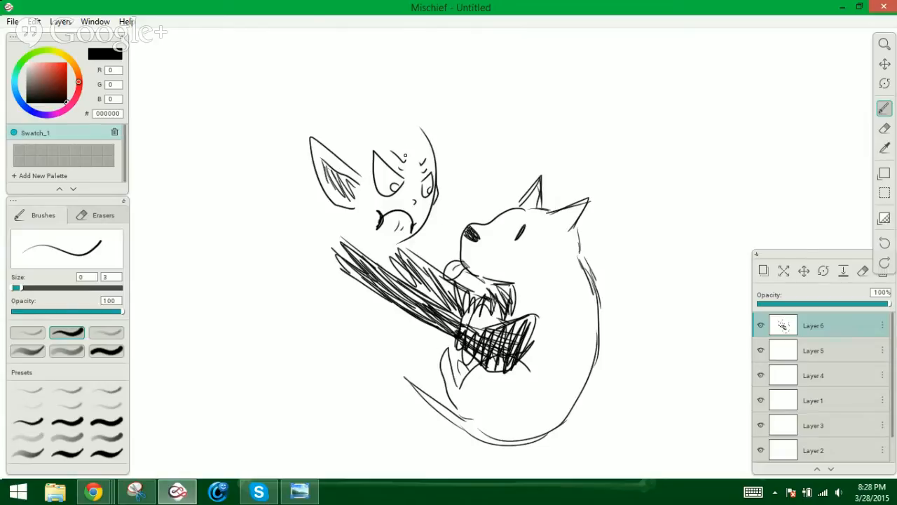
Shade the frowning face's irises and the insides of the dog's ears, undoing the last stroke
left_click_drag(391, 185, 429, 191)
mouse_move(560, 214)
left_mouse_down()
mouse_move(551, 220)
mouse_move(568, 209)
mouse_move(532, 194)
left_mouse_up()
key("ctrl+z")
Review the earlier sketches across the canvas, from the "Daddy!" scene to the "When I was your age..." face
left_click(884, 66)
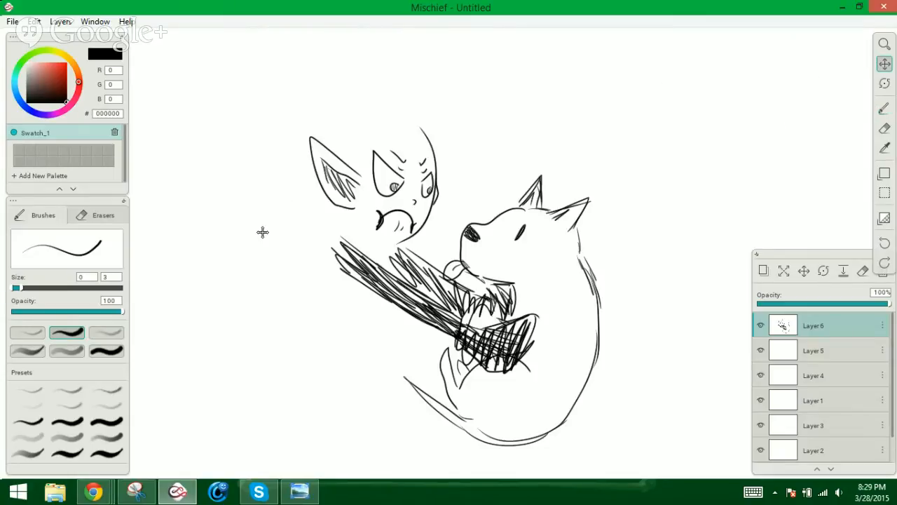
left_click_drag(293, 231, 830, 192)
left_click_drag(273, 245, 759, 229)
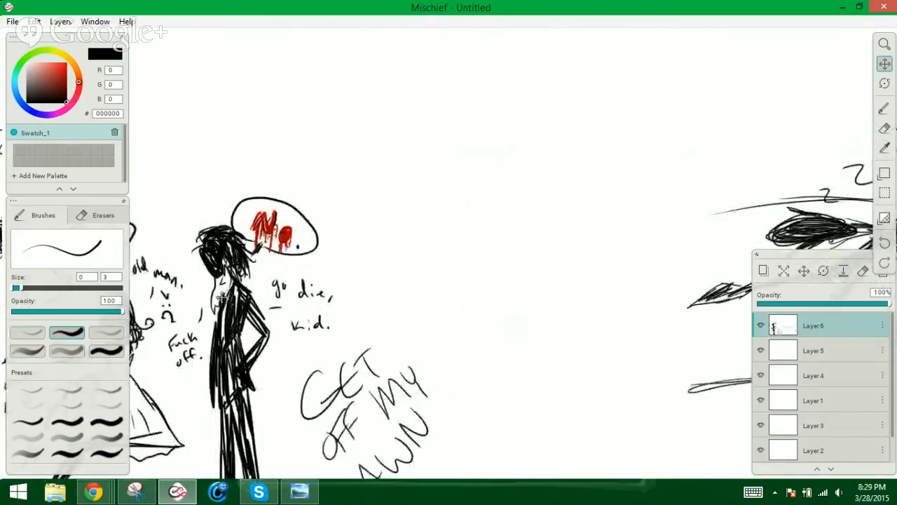
mouse_move(265, 280)
left_mouse_down()
mouse_move(483, 246)
mouse_move(519, 190)
mouse_move(509, 178)
left_mouse_up()
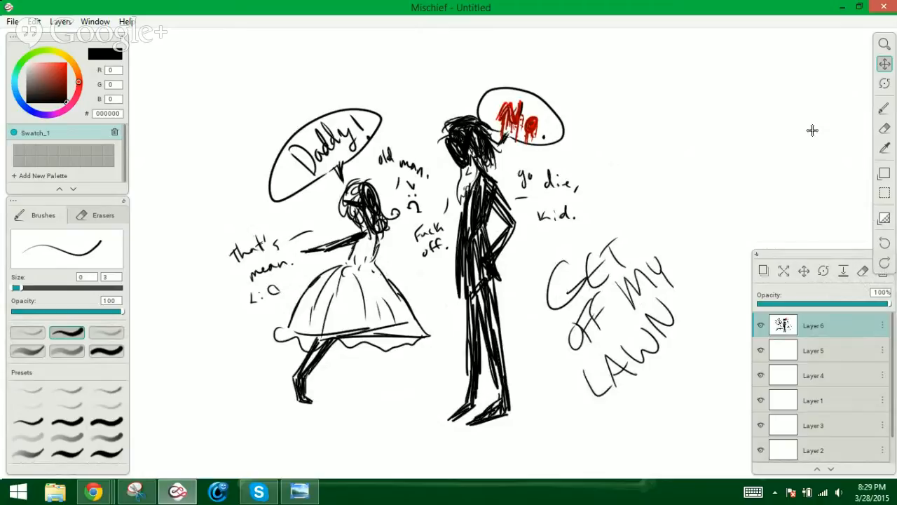
left_click(885, 44)
left_click_drag(756, 113, 707, 161)
left_click(884, 63)
left_click_drag(744, 123, 637, 147)
left_click_drag(255, 270, 655, 228)
left_click_drag(352, 275, 595, 260)
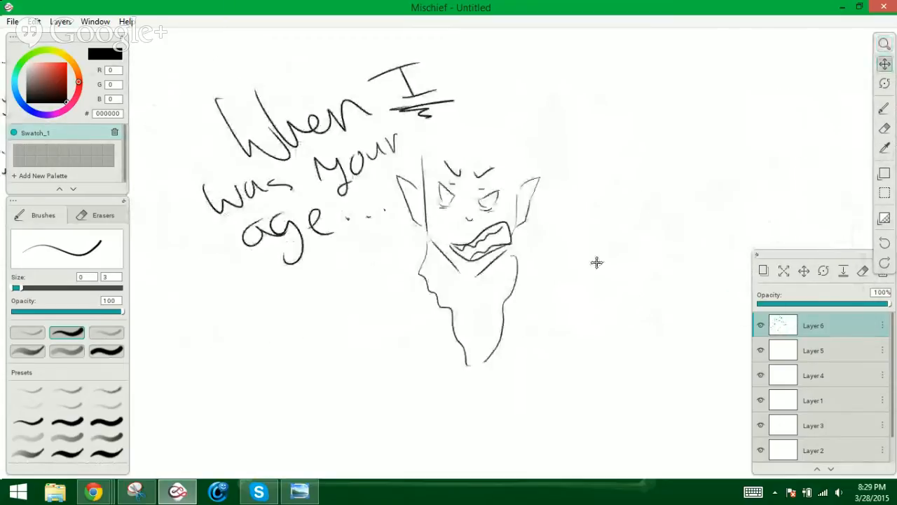
Examine the earlier fox sketches captioned "PARTY!!!", "B4 you freak out... I am a sexy fox!" and "Seductive Fox"
left_click_drag(216, 280, 324, 285)
left_click_drag(231, 287, 593, 204)
left_click_drag(445, 127, 770, 243)
mouse_move(279, 281)
left_mouse_down()
mouse_move(455, 271)
mouse_move(548, 217)
left_mouse_up()
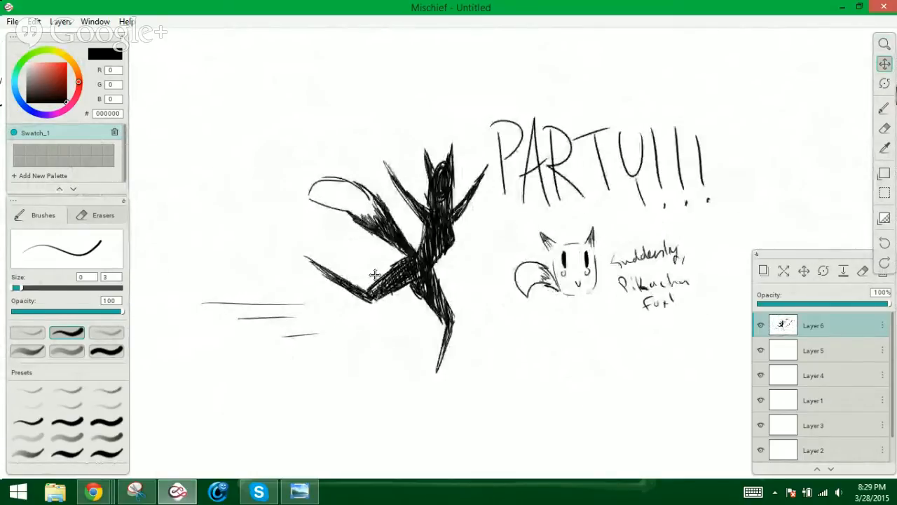
left_click_drag(270, 306, 589, 279)
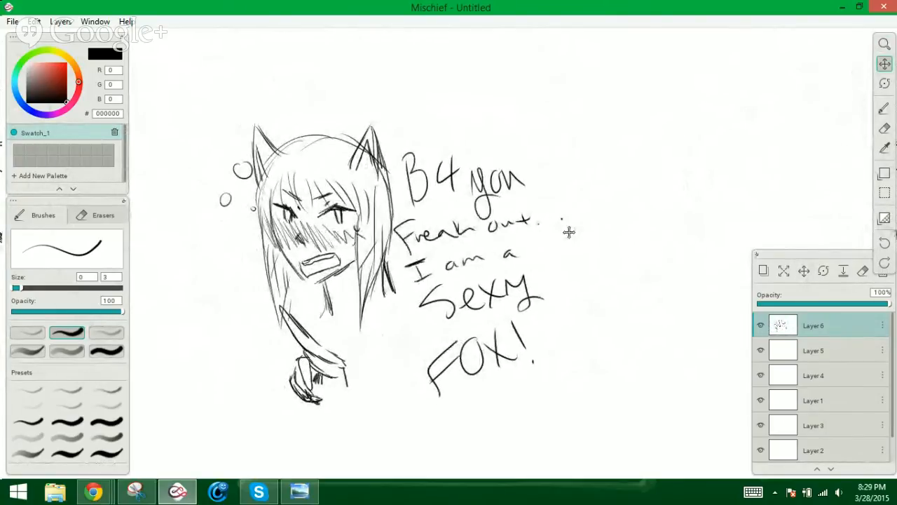
left_click_drag(567, 228, 629, 258)
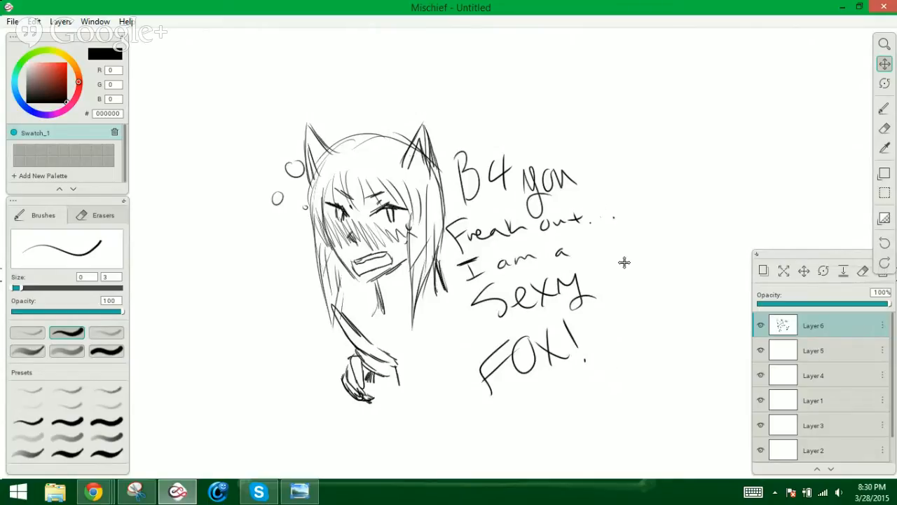
mouse_move(624, 259)
left_mouse_down()
mouse_move(671, 250)
mouse_move(658, 246)
left_mouse_up()
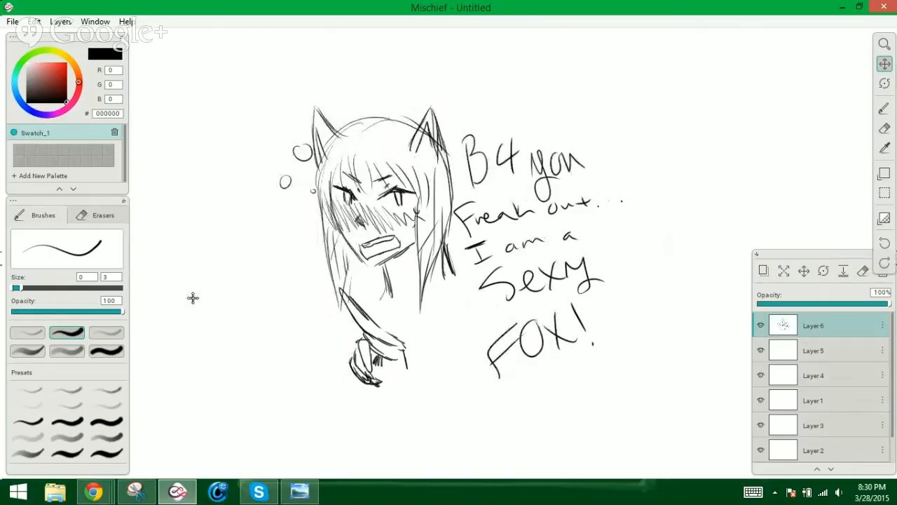
left_click_drag(192, 298, 443, 272)
left_click_drag(321, 266, 565, 228)
mouse_move(356, 220)
left_mouse_down()
mouse_move(487, 190)
mouse_move(550, 220)
left_mouse_up()
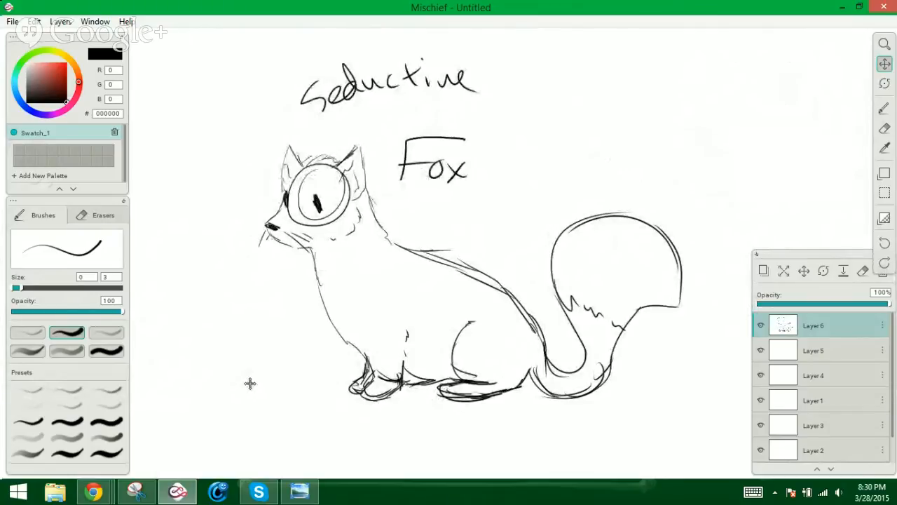
Examine the earlier dryad sketches captioned "Lolita Dryad!" and "Heart throb"
mouse_move(229, 388)
left_mouse_down()
mouse_move(489, 334)
mouse_move(693, 328)
left_mouse_up()
mouse_move(329, 282)
left_mouse_down()
mouse_move(480, 260)
mouse_move(627, 215)
left_mouse_up()
left_click_drag(292, 302, 656, 306)
left_click_drag(324, 304, 667, 291)
left_click_drag(435, 256, 498, 268)
left_click_drag(483, 298, 440, 287)
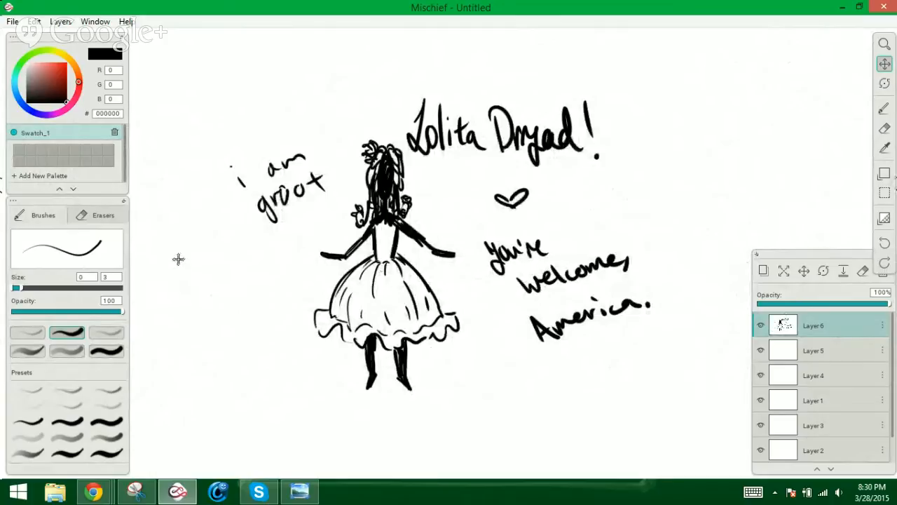
left_click_drag(230, 257, 641, 257)
mouse_move(383, 254)
left_mouse_down()
mouse_move(635, 144)
mouse_move(699, 143)
left_mouse_up()
mouse_move(430, 243)
left_mouse_down()
mouse_move(523, 226)
mouse_move(492, 230)
mouse_move(493, 262)
left_mouse_up()
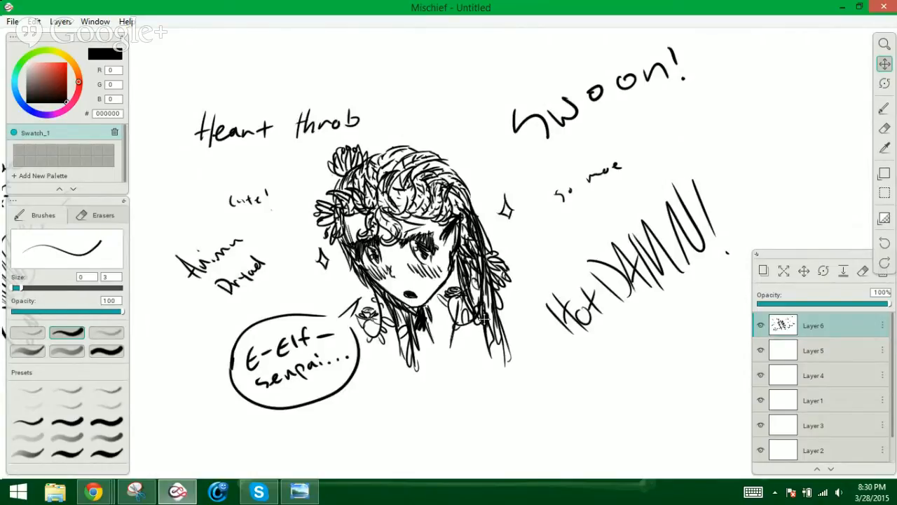
left_click_drag(488, 321, 490, 320)
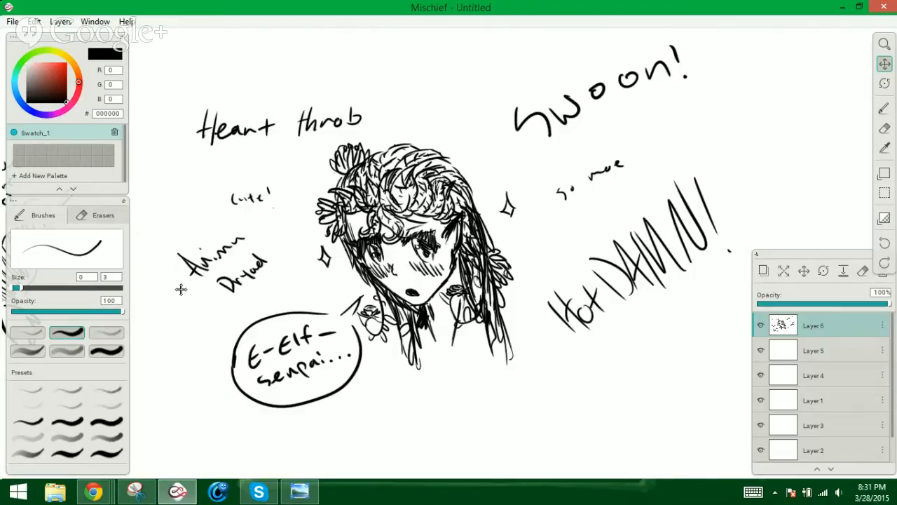
Draw a small solid black figure with a round head at the back of the mermaid's scooter, using brush size 9
mouse_move(181, 289)
left_mouse_down()
mouse_move(301, 253)
mouse_move(563, 209)
left_mouse_up()
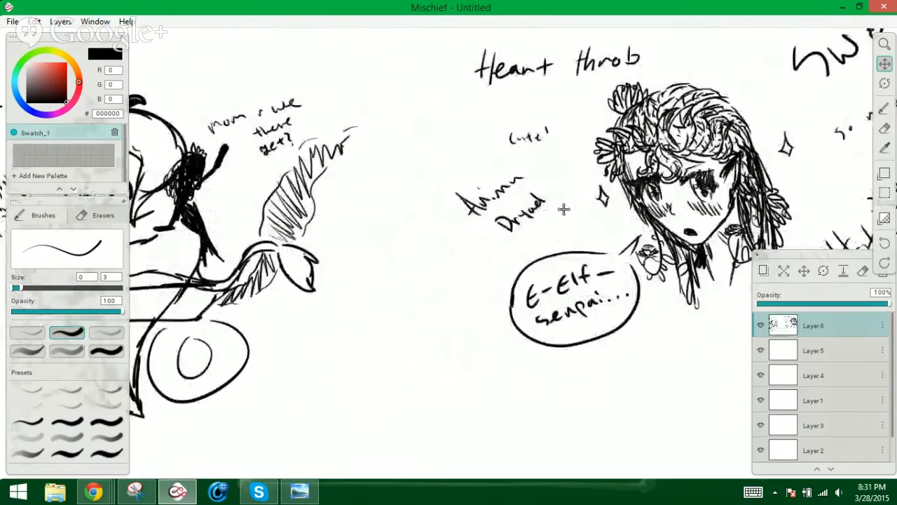
mouse_move(252, 210)
left_mouse_down()
mouse_move(344, 210)
mouse_move(537, 239)
left_mouse_up()
left_click(884, 108)
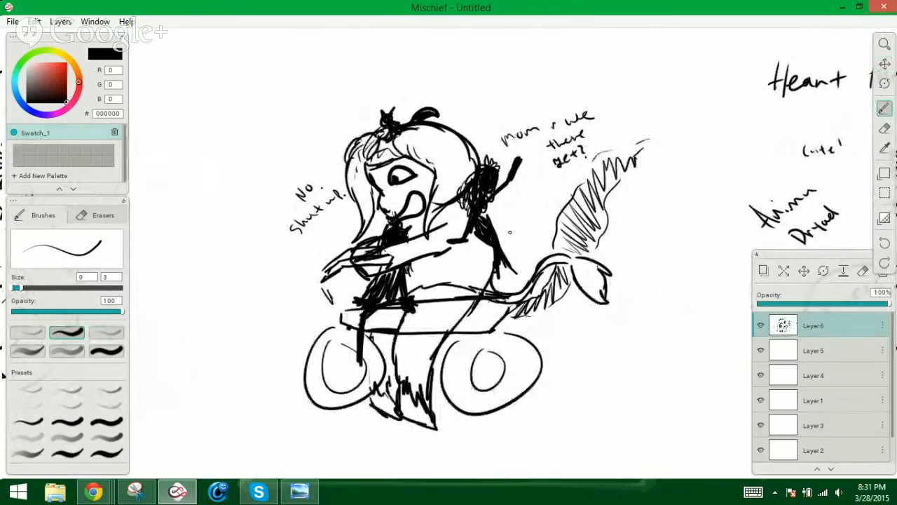
mouse_move(510, 232)
left_mouse_down()
mouse_move(510, 252)
mouse_move(519, 249)
mouse_move(510, 277)
mouse_move(506, 246)
mouse_move(504, 263)
mouse_move(520, 308)
mouse_move(505, 291)
mouse_move(522, 321)
left_mouse_up()
key("bracketright")
key("bracketright")
key("bracketright")
key("bracketright")
key("bracketright")
key("bracketright")
mouse_move(503, 292)
left_mouse_down()
mouse_move(539, 361)
mouse_move(511, 290)
mouse_move(544, 350)
mouse_move(526, 319)
left_mouse_up()
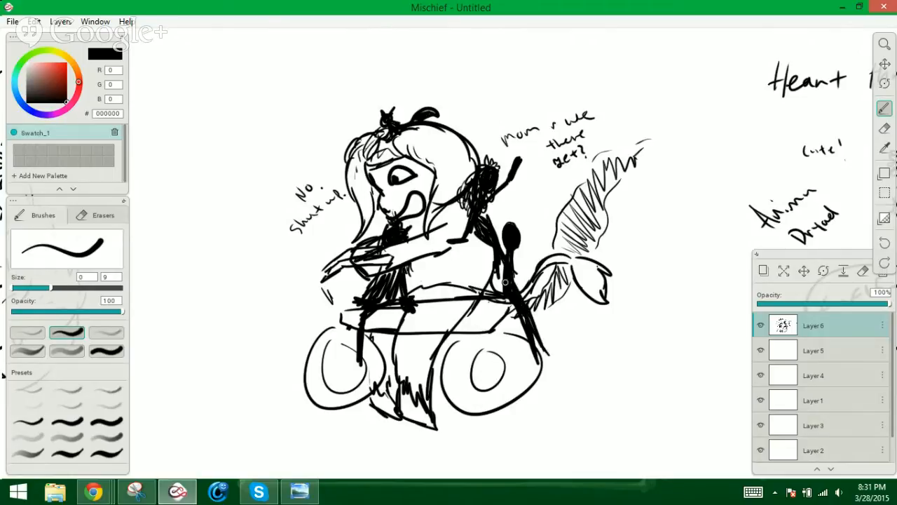
mouse_move(503, 258)
left_mouse_down()
mouse_move(499, 299)
mouse_move(487, 295)
mouse_move(500, 261)
mouse_move(512, 257)
mouse_move(493, 231)
mouse_move(497, 239)
mouse_move(500, 225)
left_mouse_up()
Dab white (FFFFFF) on the small figure's head, and in black (000000) add sparkles around it and hatching on the mermaid's forehead
left_click_drag(62, 68, 27, 63)
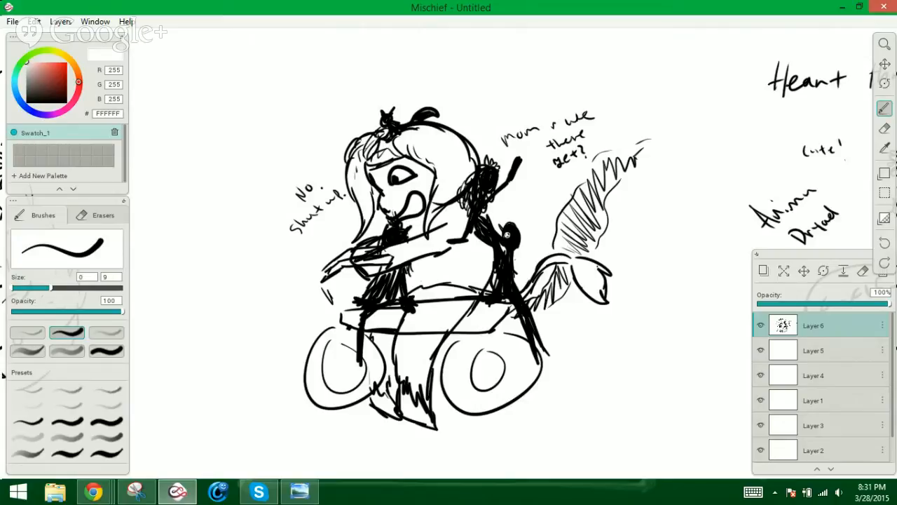
left_click_drag(51, 86, 67, 102)
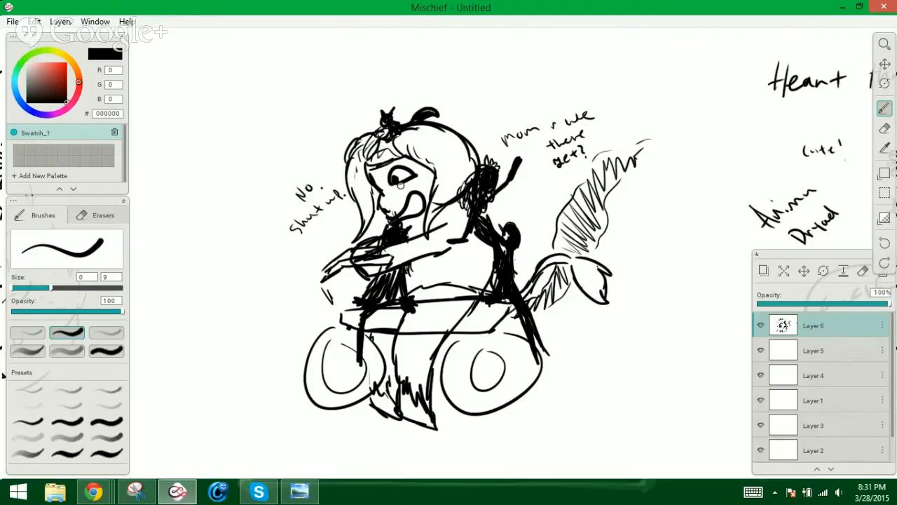
left_click_drag(523, 229, 528, 235)
mouse_move(508, 202)
left_mouse_down()
mouse_move(506, 212)
mouse_move(514, 209)
left_mouse_up()
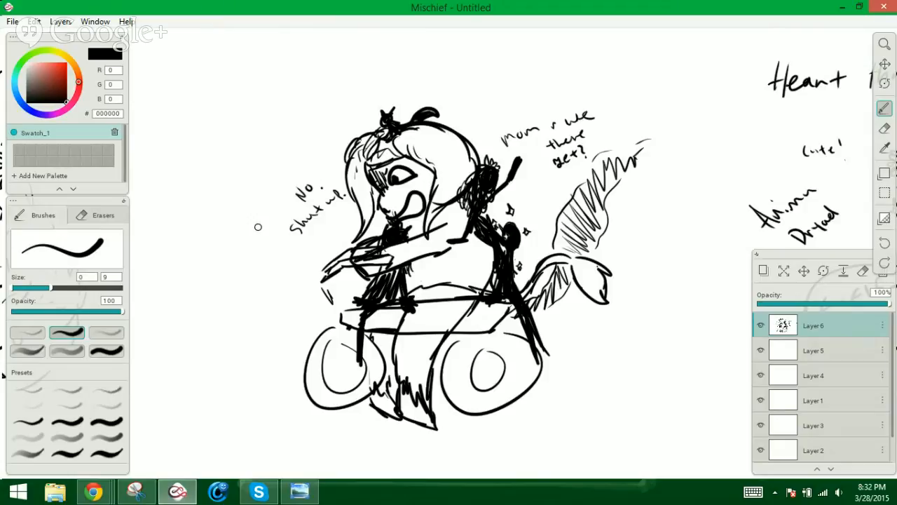
Examine the earlier "Troll?" face and the sunglasses-wearing table vendor captioned "Buy my shit", "Swag" and "Holla"
left_click(884, 63)
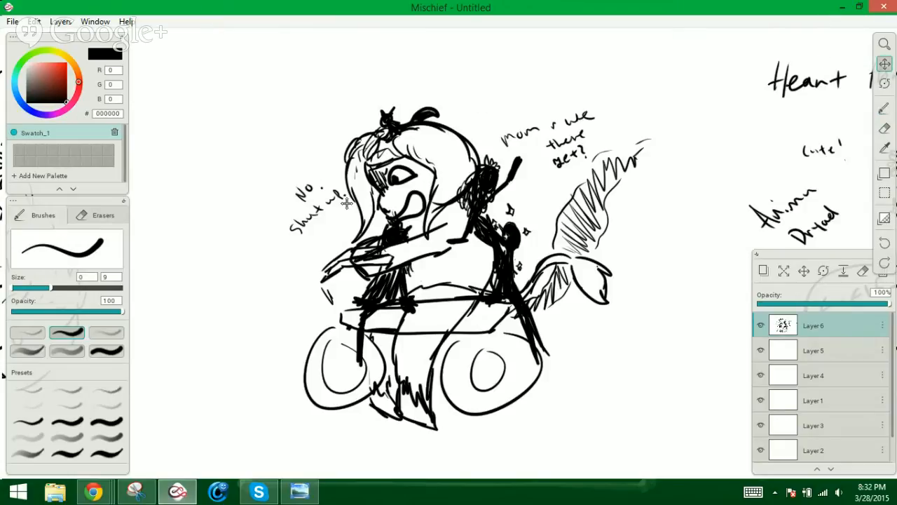
left_click_drag(347, 204, 735, 126)
left_click_drag(460, 186, 559, 173)
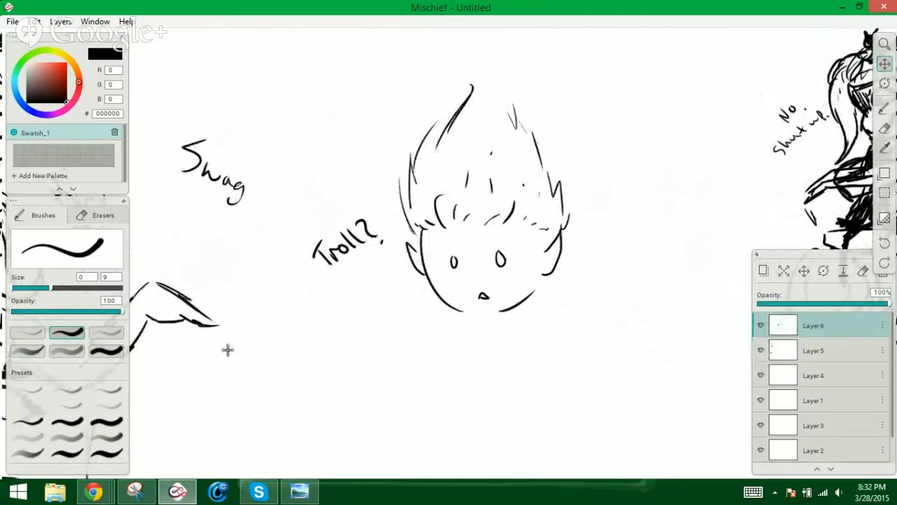
left_click_drag(218, 337, 340, 331)
left_click_drag(176, 295, 352, 256)
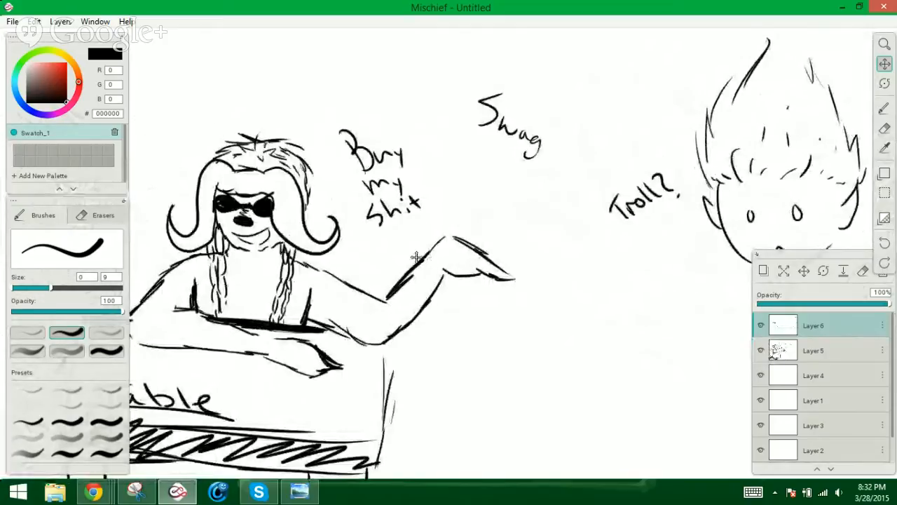
left_click_drag(298, 257, 416, 263)
left_click_drag(404, 299, 434, 301)
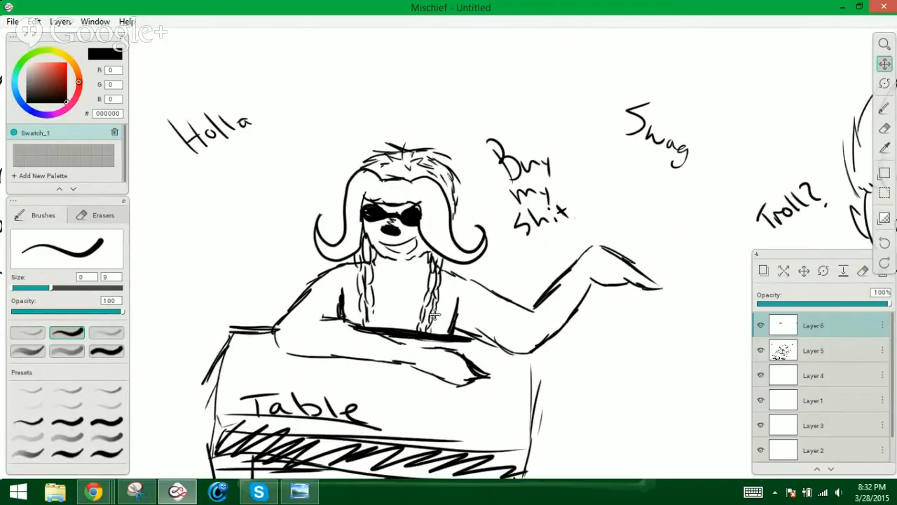
left_click_drag(435, 315, 442, 286)
left_click_drag(340, 263, 372, 255)
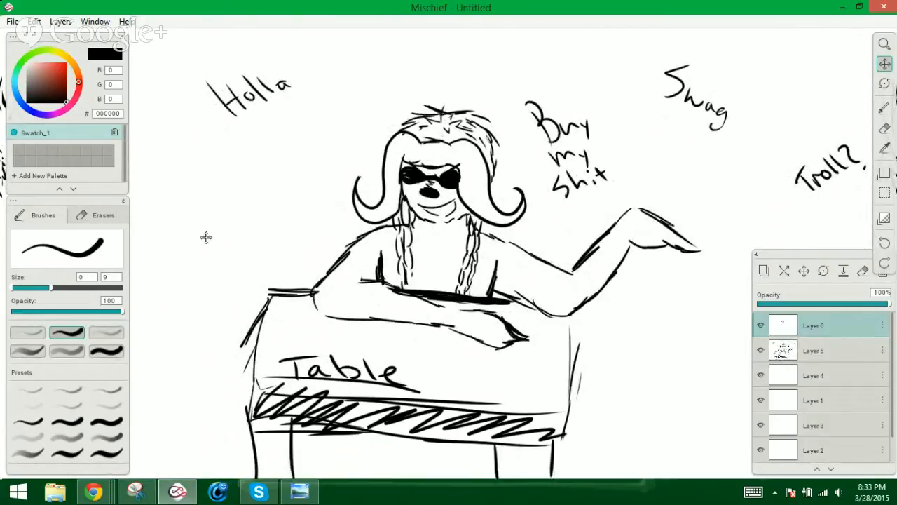
Examine the earlier portrait captioned "Totally srs face" with its "MUSCLES!" arm, and revisit the table vendor sketch
left_click_drag(204, 236, 565, 254)
left_click_drag(369, 263, 544, 208)
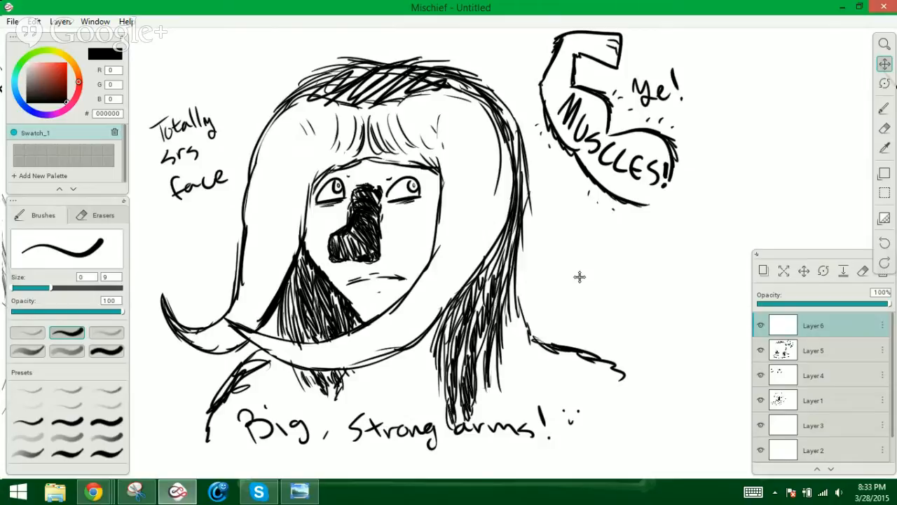
mouse_move(617, 280)
left_mouse_down()
mouse_move(464, 250)
mouse_move(533, 281)
mouse_move(490, 281)
left_mouse_up()
left_click_drag(561, 288, 401, 298)
left_click_drag(496, 315, 353, 317)
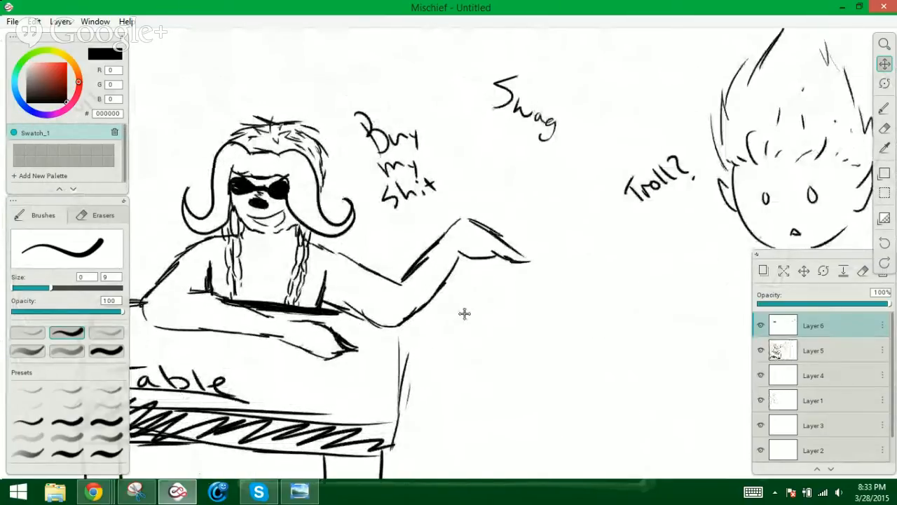
left_click_drag(429, 311, 527, 318)
left_click_drag(489, 351, 534, 330)
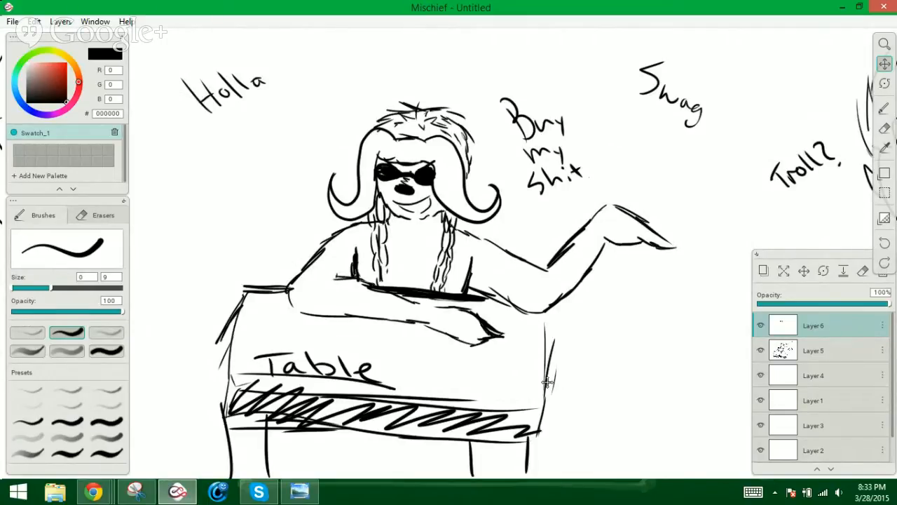
mouse_move(94, 491)
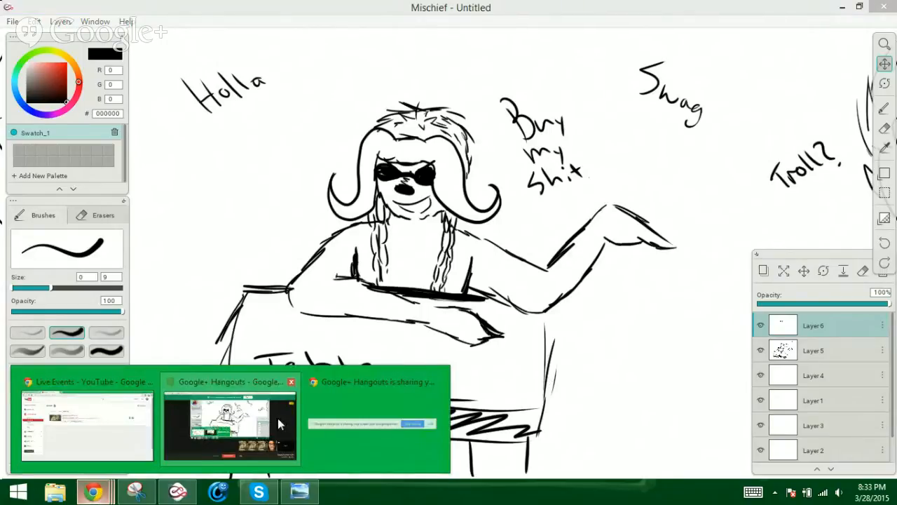
mouse_move(276, 427)
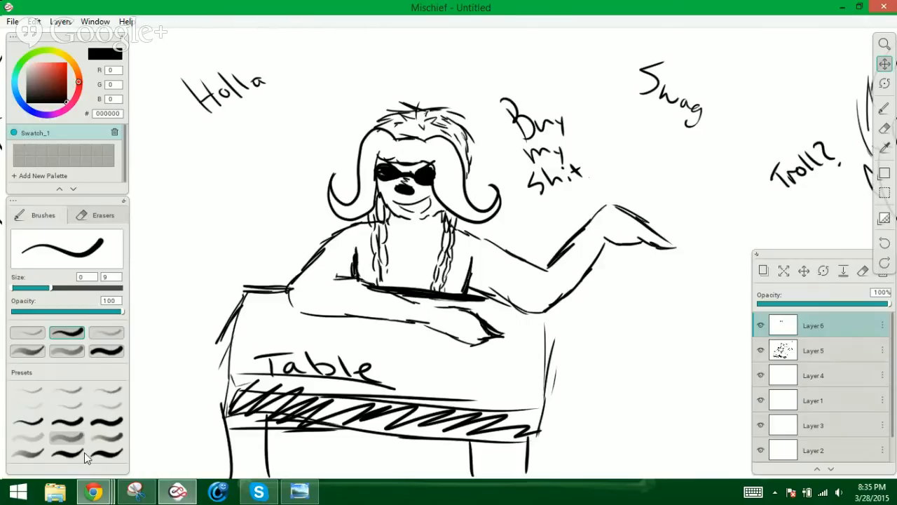
mouse_move(93, 491)
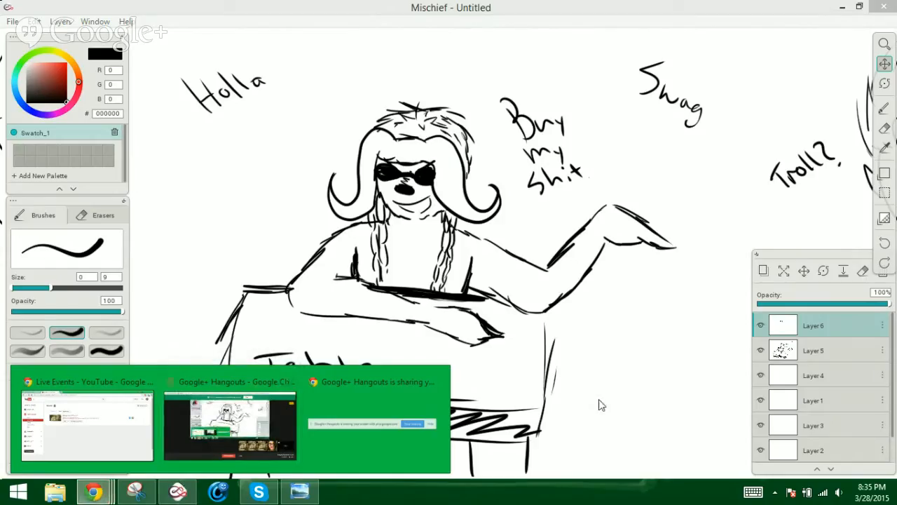
left_click(614, 347)
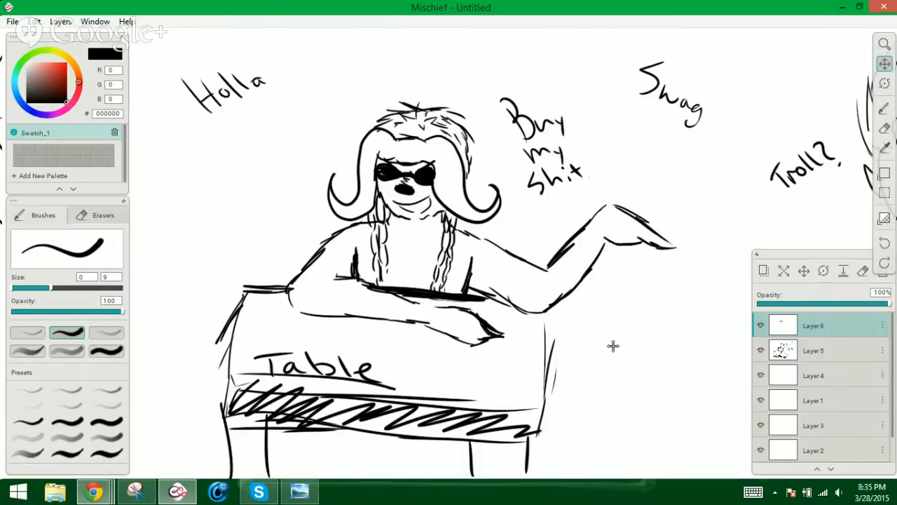
Handwrite the large letters "BR" in black with brush size 9 on an empty area below the table vendor sketch
left_click_drag(649, 234, 145, 238)
mouse_move(502, 195)
left_mouse_down()
mouse_move(474, 202)
mouse_move(442, 110)
left_mouse_up()
mouse_move(463, 180)
left_mouse_down()
mouse_move(536, 143)
mouse_move(589, 80)
mouse_move(539, 42)
left_mouse_up()
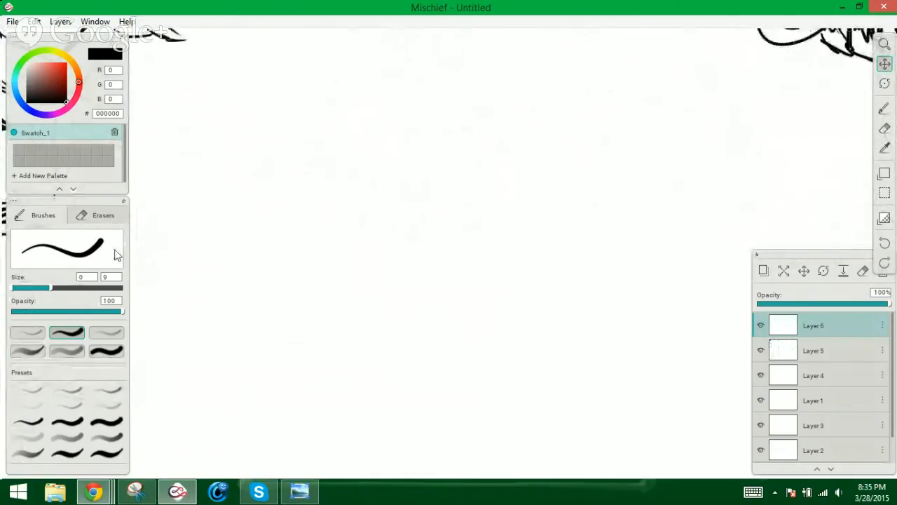
left_click(884, 108)
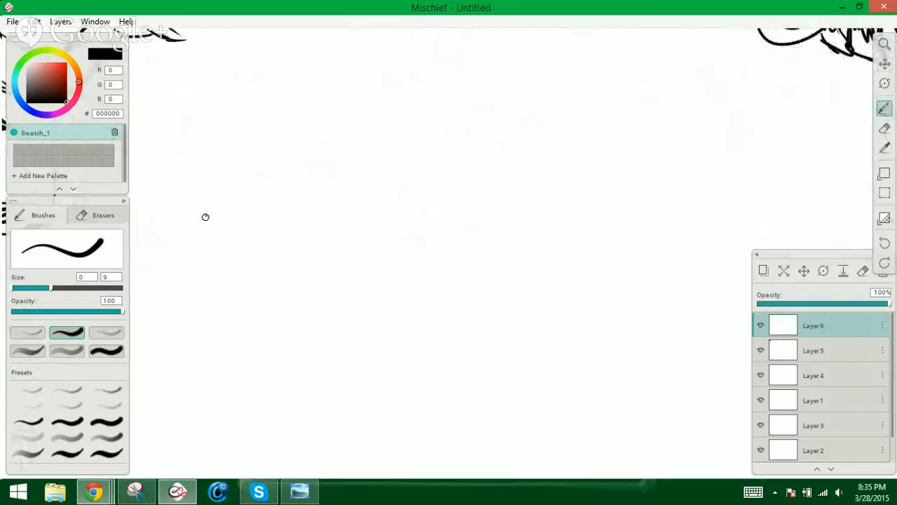
mouse_move(205, 216)
left_mouse_down()
mouse_move(269, 296)
mouse_move(272, 318)
left_mouse_up()
left_click_drag(248, 203, 272, 300)
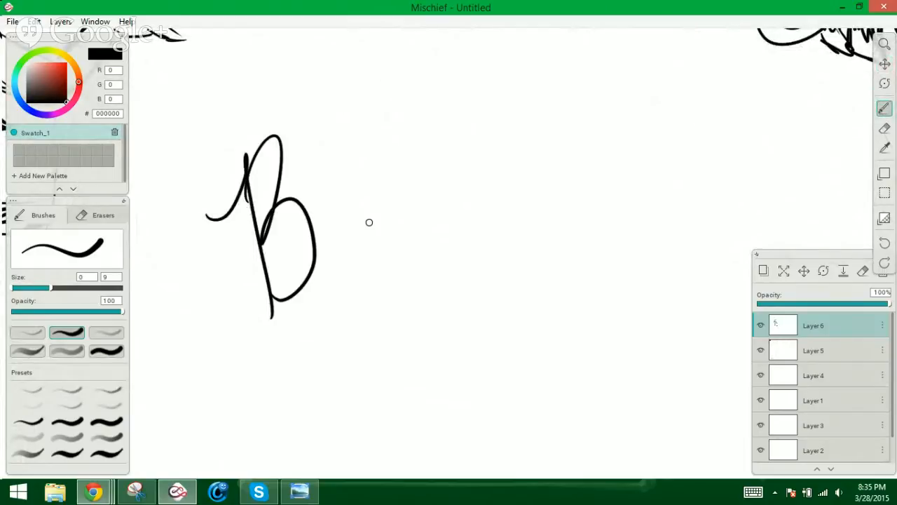
mouse_move(321, 155)
left_mouse_down()
mouse_move(336, 199)
mouse_move(362, 155)
mouse_move(342, 203)
mouse_move(354, 219)
mouse_move(400, 245)
left_mouse_up()
Handwrite a second "B" after the "BR", redrawing its loops until the lettering reads "BRB"
mouse_move(412, 158)
left_mouse_down()
mouse_move(432, 100)
mouse_move(463, 242)
left_mouse_up()
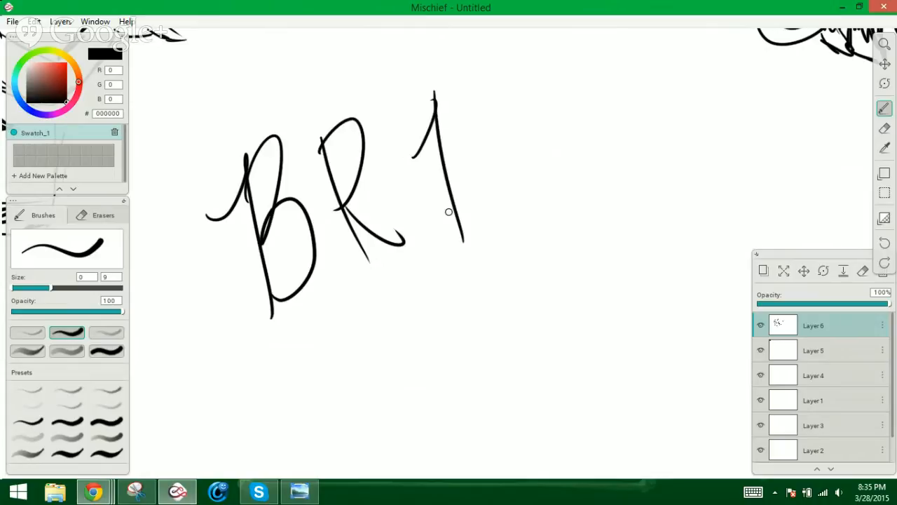
mouse_move(435, 99)
left_mouse_down()
mouse_move(503, 111)
mouse_move(460, 192)
left_mouse_up()
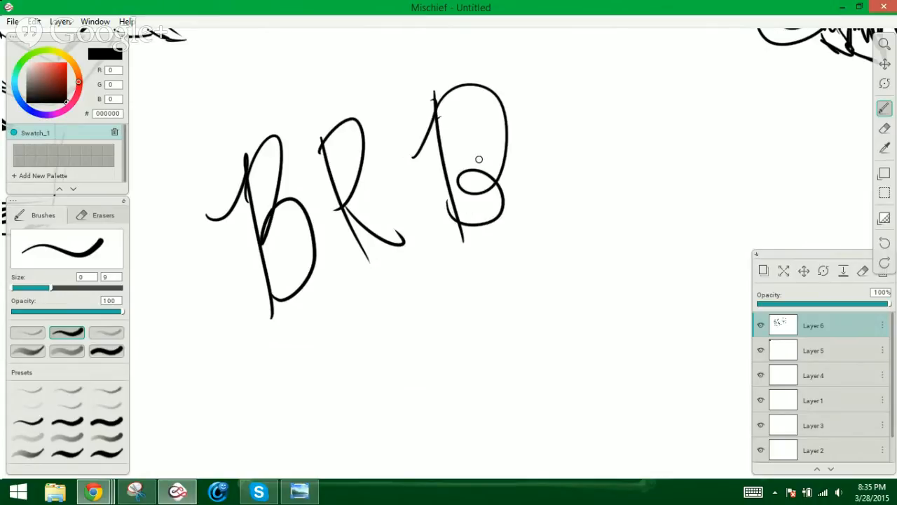
key("ctrl+z")
left_click_drag(433, 92, 472, 168)
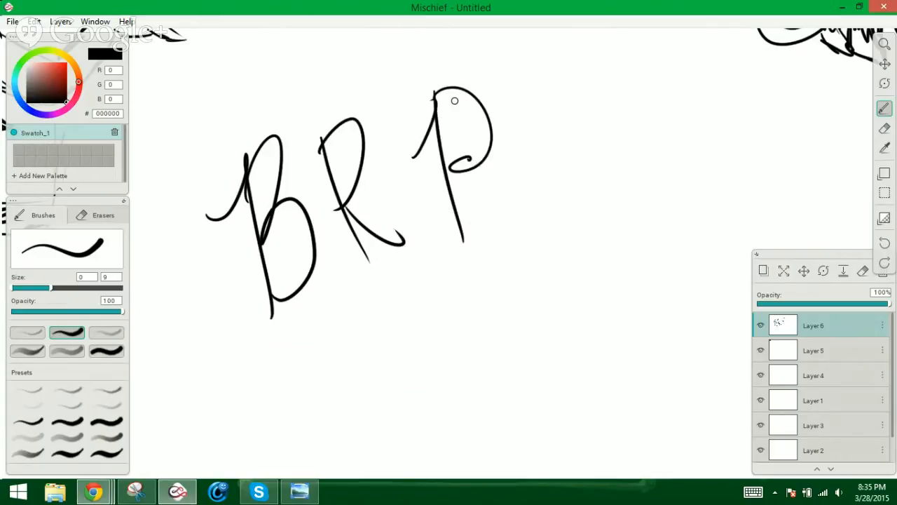
key("ctrl+z")
key("ctrl+z")
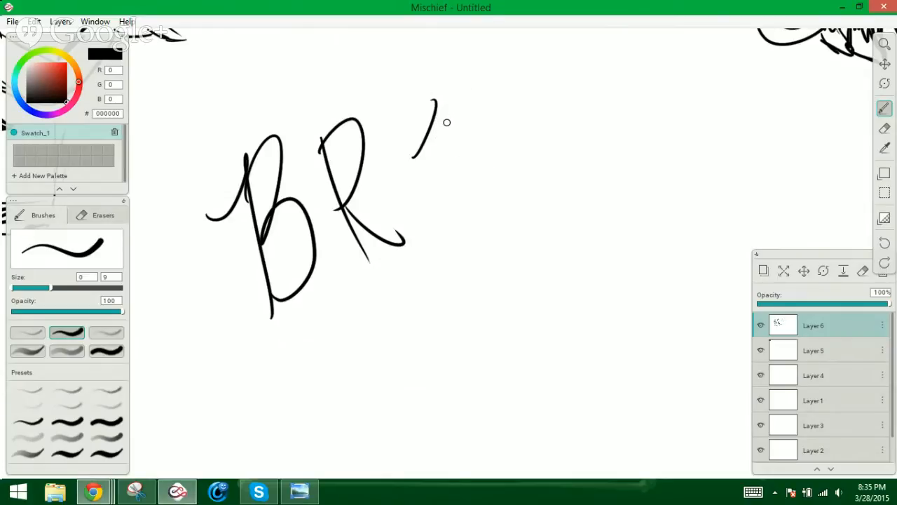
key("ctrl+y")
mouse_move(437, 98)
left_mouse_down()
mouse_move(442, 169)
mouse_move(475, 160)
mouse_move(465, 225)
left_mouse_up()
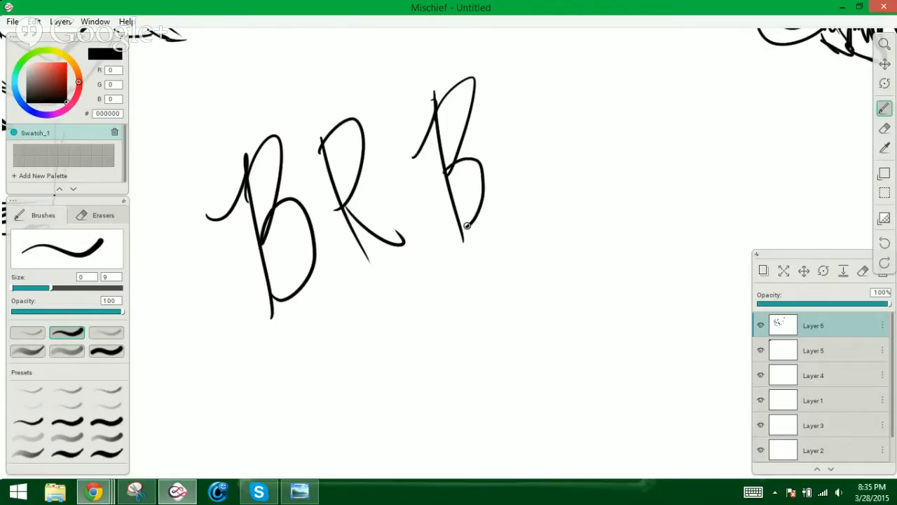
key("ctrl+z")
left_click_drag(442, 177, 466, 232)
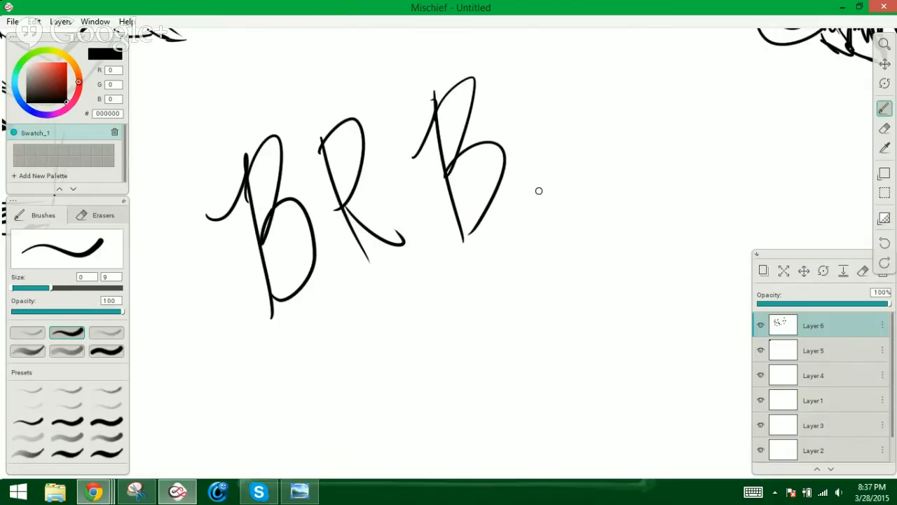
Erase the handwritten "BRB" with the size 50 eraser
left_click(884, 128)
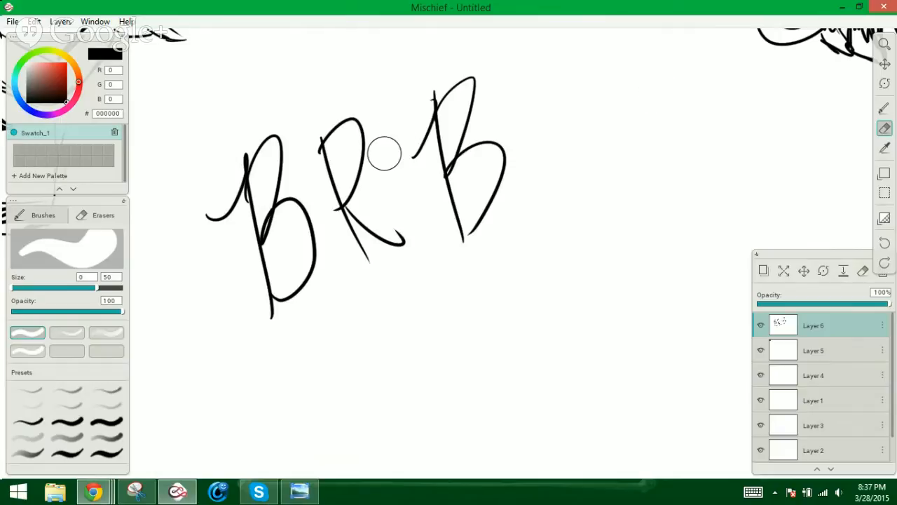
mouse_move(441, 106)
left_mouse_down()
mouse_move(483, 84)
mouse_move(448, 109)
mouse_move(495, 153)
mouse_move(357, 219)
mouse_move(330, 134)
mouse_move(330, 227)
mouse_move(340, 131)
mouse_move(370, 286)
mouse_move(391, 233)
mouse_move(305, 294)
mouse_move(253, 183)
mouse_move(274, 194)
mouse_move(224, 203)
mouse_move(272, 220)
mouse_move(299, 319)
left_mouse_up()
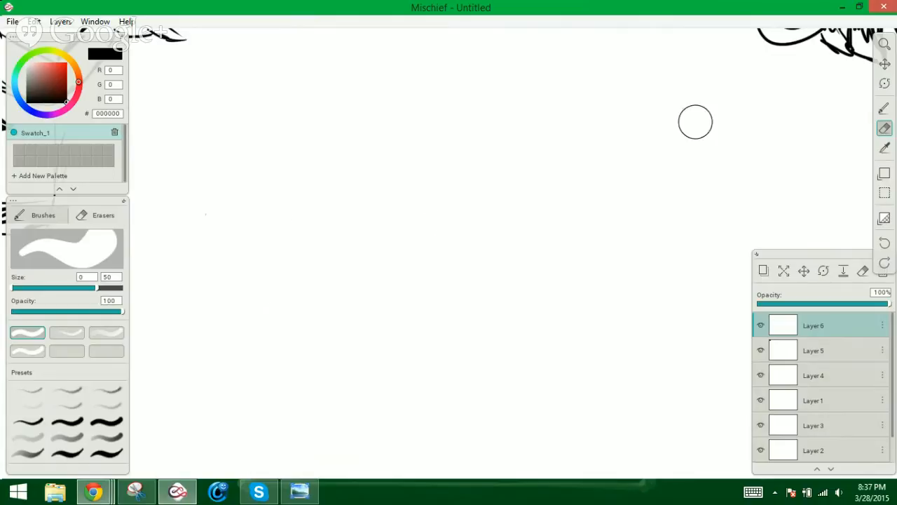
Draw a small curved jawline in black with brush size 9 and add two tall solid eyes with lashes
left_click(884, 108)
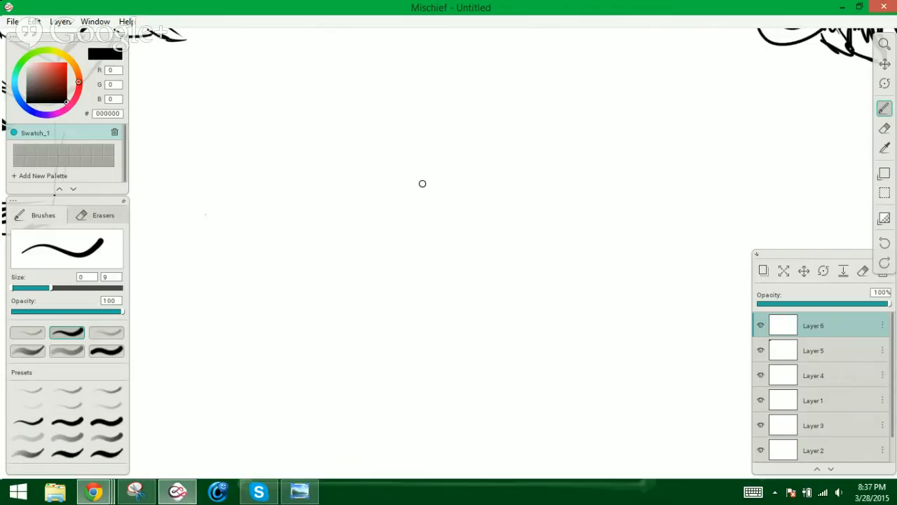
mouse_move(403, 188)
left_mouse_down()
mouse_move(418, 280)
mouse_move(466, 278)
left_mouse_up()
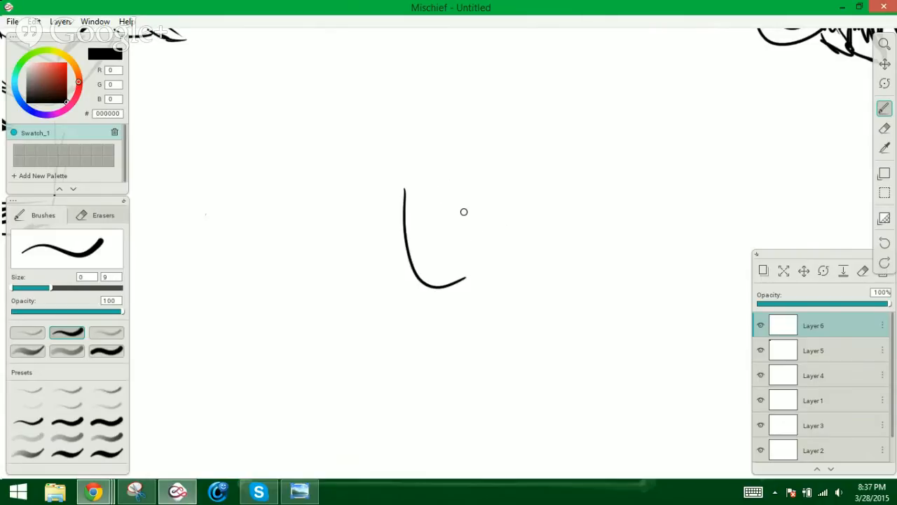
mouse_move(453, 206)
left_mouse_down()
mouse_move(453, 220)
mouse_move(415, 217)
mouse_move(418, 239)
left_mouse_up()
mouse_move(453, 205)
left_mouse_down()
mouse_move(458, 229)
mouse_move(453, 211)
mouse_move(457, 220)
mouse_move(413, 221)
mouse_move(416, 237)
mouse_move(466, 234)
left_mouse_up()
mouse_move(405, 229)
left_mouse_down()
mouse_move(410, 219)
mouse_move(410, 237)
mouse_move(461, 236)
left_mouse_up()
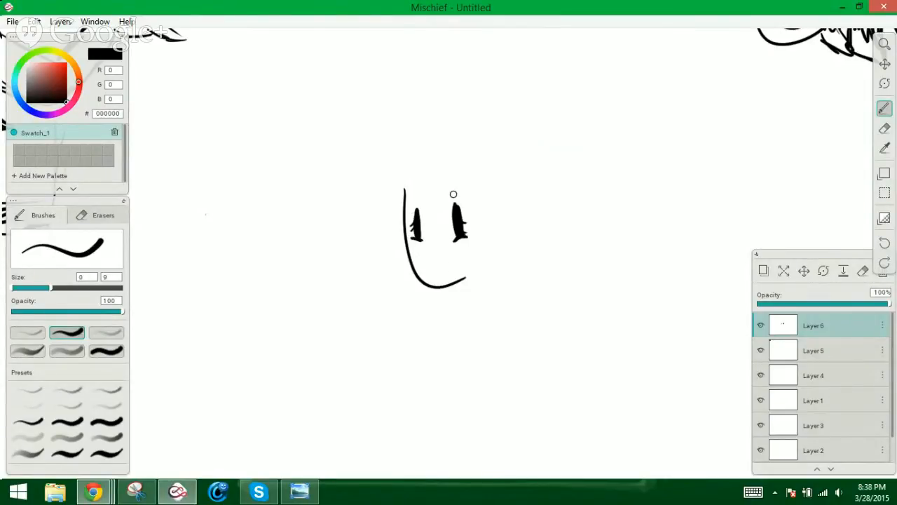
left_click_drag(452, 200, 461, 206)
left_click_drag(414, 234, 410, 213)
left_click(77, 493)
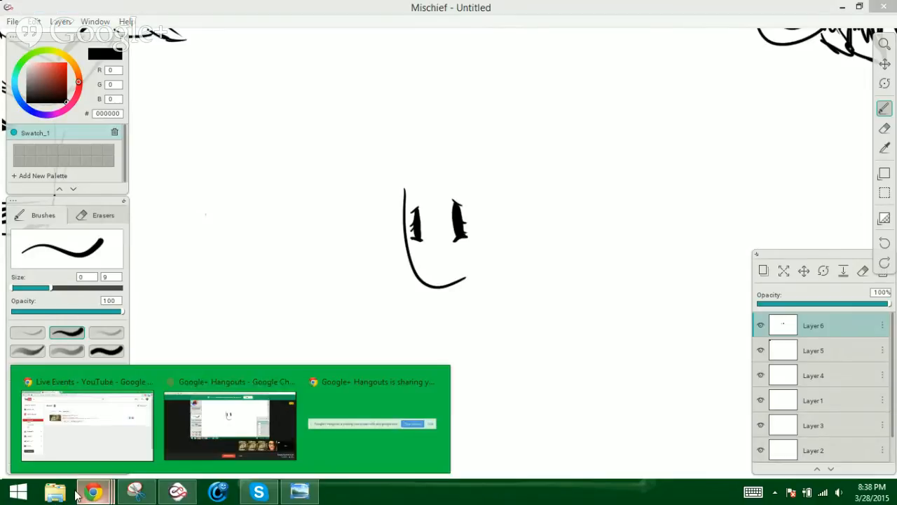
mouse_move(232, 410)
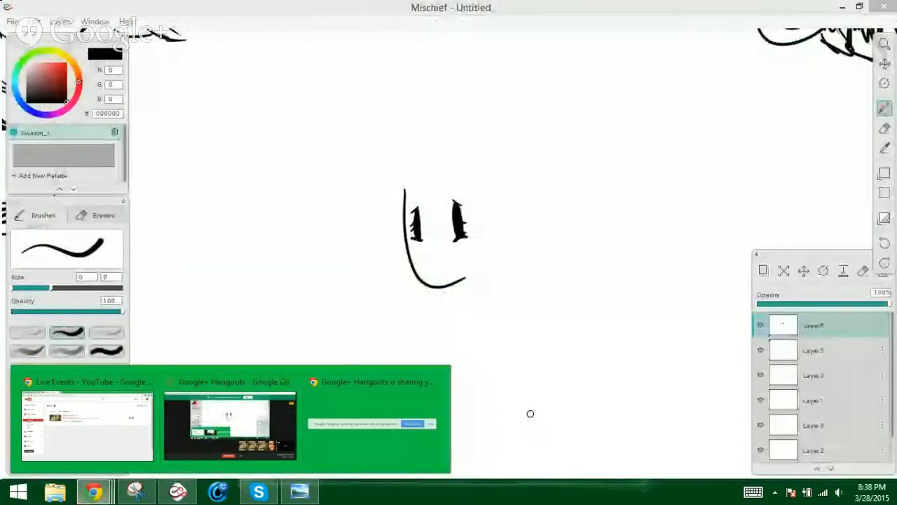
left_click(537, 358)
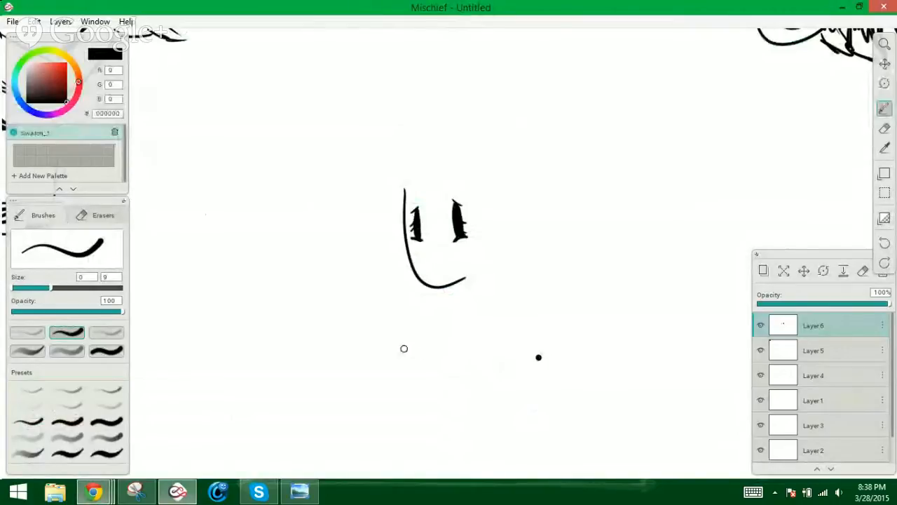
key("ctrl+z")
Draw a wavy mouth near the chin, redoing the first attempt, and add a dot for the nose
mouse_move(428, 270)
left_mouse_down()
mouse_move(476, 264)
mouse_move(444, 284)
mouse_move(431, 279)
left_mouse_up()
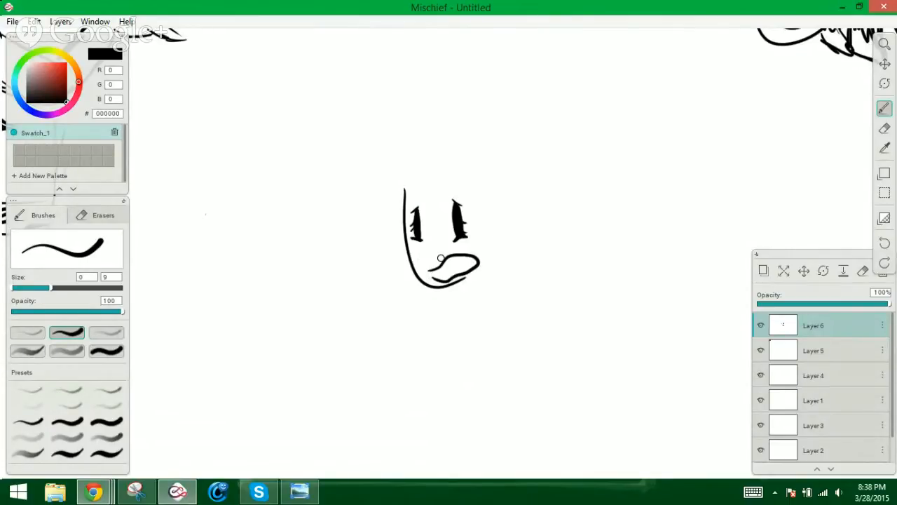
key("ctrl+z")
mouse_move(432, 270)
left_mouse_down()
mouse_move(475, 260)
mouse_move(440, 279)
mouse_move(434, 273)
left_mouse_up()
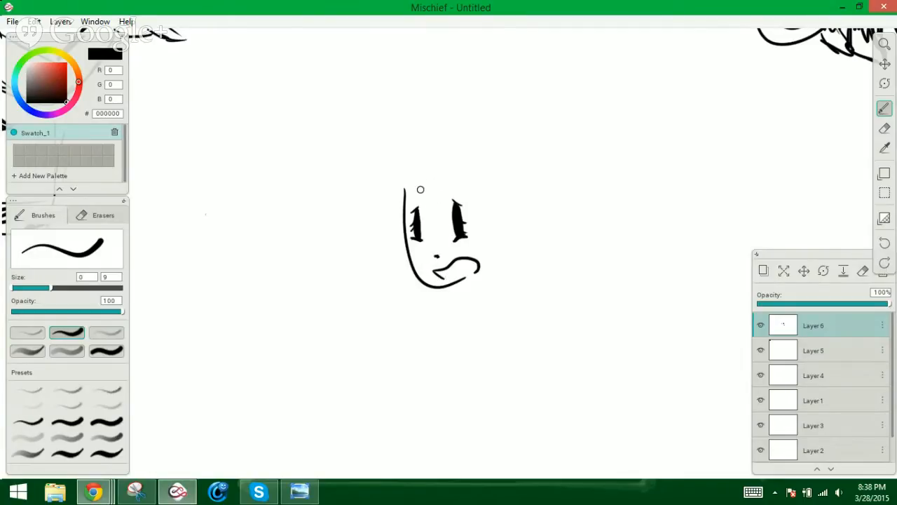
Draw a jagged fringe above the eyes and wavy curls of hair down the jawline side of the face
mouse_move(422, 185)
left_mouse_down()
mouse_move(467, 206)
mouse_move(418, 200)
mouse_move(413, 189)
mouse_move(409, 211)
mouse_move(401, 186)
left_mouse_up()
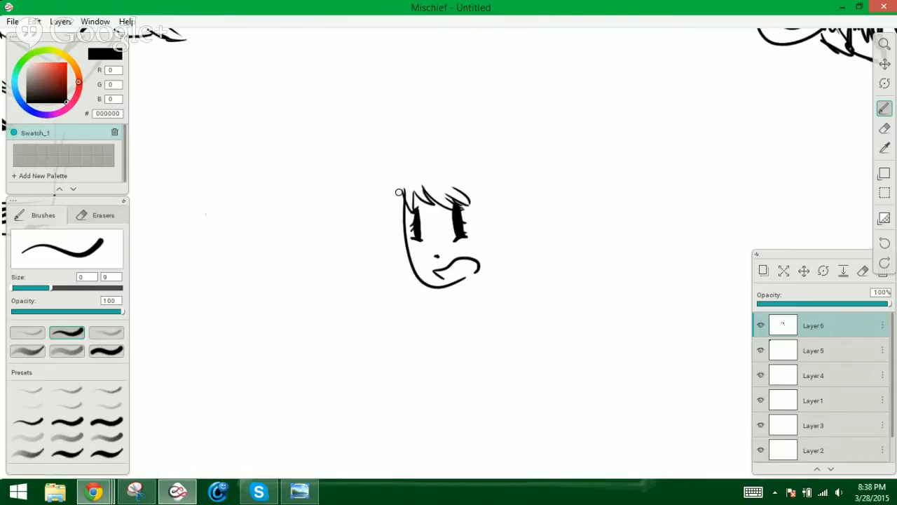
mouse_move(401, 189)
left_mouse_down()
mouse_move(392, 237)
mouse_move(407, 262)
mouse_move(401, 274)
mouse_move(426, 297)
mouse_move(395, 245)
left_mouse_up()
left_click_drag(398, 230, 395, 201)
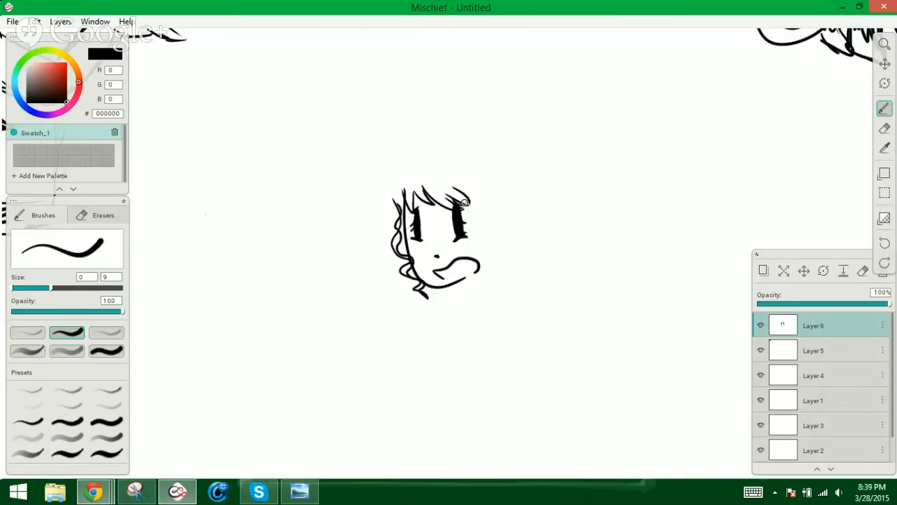
Draw a curving lock of hair down the face's open side, redrawing it until it curls beside the mouth
left_click_drag(468, 196, 456, 269)
key("ctrl+z")
mouse_move(471, 202)
left_mouse_down()
mouse_move(483, 274)
mouse_move(469, 292)
mouse_move(486, 298)
mouse_move(468, 351)
left_mouse_up()
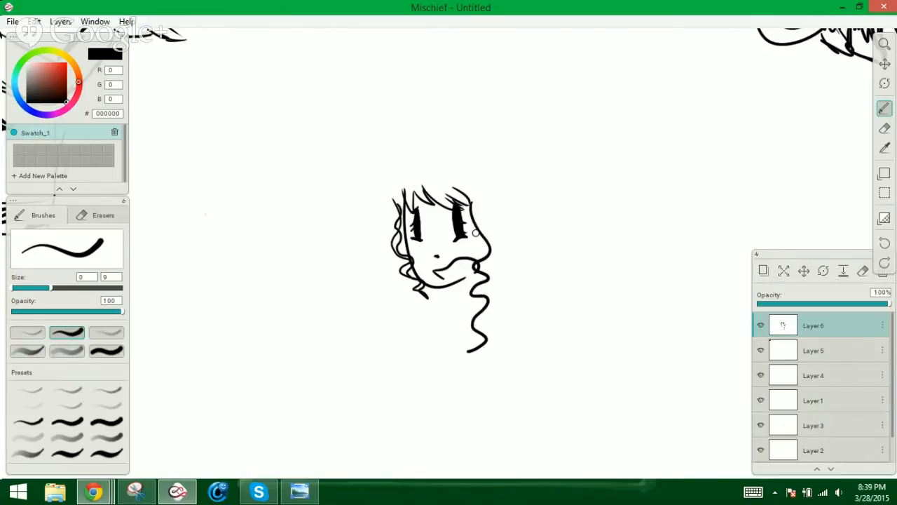
key("ctrl+z")
mouse_move(466, 205)
left_mouse_down()
mouse_move(470, 258)
mouse_move(474, 284)
left_mouse_up()
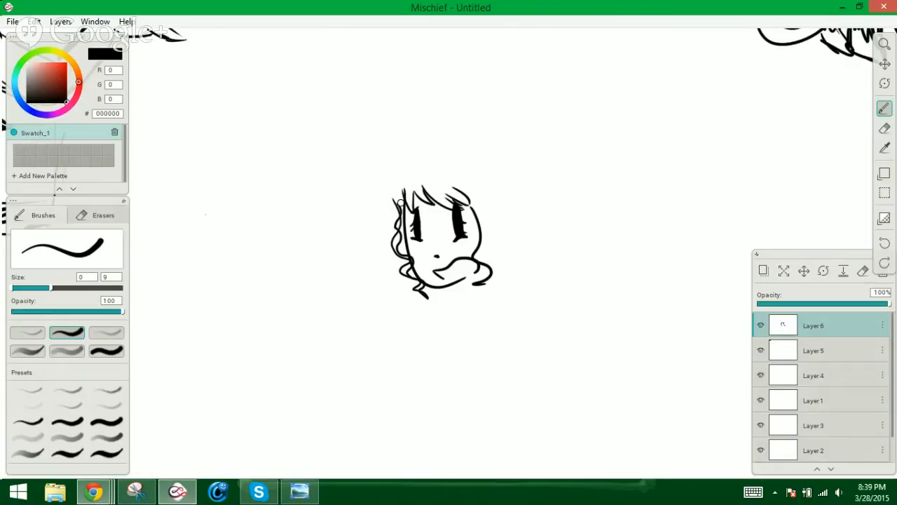
Add wavy strands over the temple with the side curls and draw the rounded crown of hair around the head
mouse_move(401, 202)
left_mouse_down()
mouse_move(409, 272)
mouse_move(398, 240)
left_mouse_up()
mouse_move(388, 203)
left_mouse_down()
mouse_move(402, 264)
mouse_move(396, 205)
mouse_move(393, 233)
mouse_move(377, 209)
mouse_move(387, 225)
mouse_move(388, 183)
mouse_move(383, 223)
left_mouse_up()
mouse_move(387, 183)
left_mouse_down()
mouse_move(399, 160)
mouse_move(429, 146)
mouse_move(490, 157)
mouse_move(520, 193)
left_mouse_up()
left_click_drag(421, 146, 508, 162)
mouse_move(490, 150)
left_mouse_down()
mouse_move(527, 203)
mouse_move(515, 261)
left_mouse_up()
Draw a long curly side ponytail hanging beside the chin and tapering to a point, with a flick of hair behind the head
mouse_move(522, 219)
left_mouse_down()
mouse_move(538, 254)
mouse_move(522, 283)
mouse_move(529, 294)
mouse_move(515, 335)
left_mouse_up()
mouse_move(479, 288)
left_mouse_down()
mouse_move(481, 312)
mouse_move(506, 338)
mouse_move(474, 352)
mouse_move(482, 379)
left_mouse_up()
left_click_drag(491, 337, 482, 362)
mouse_move(505, 272)
left_mouse_down()
mouse_move(493, 266)
mouse_move(510, 305)
left_mouse_up()
mouse_move(521, 240)
left_mouse_down()
mouse_move(504, 279)
mouse_move(511, 292)
mouse_move(477, 340)
mouse_move(482, 377)
left_mouse_up()
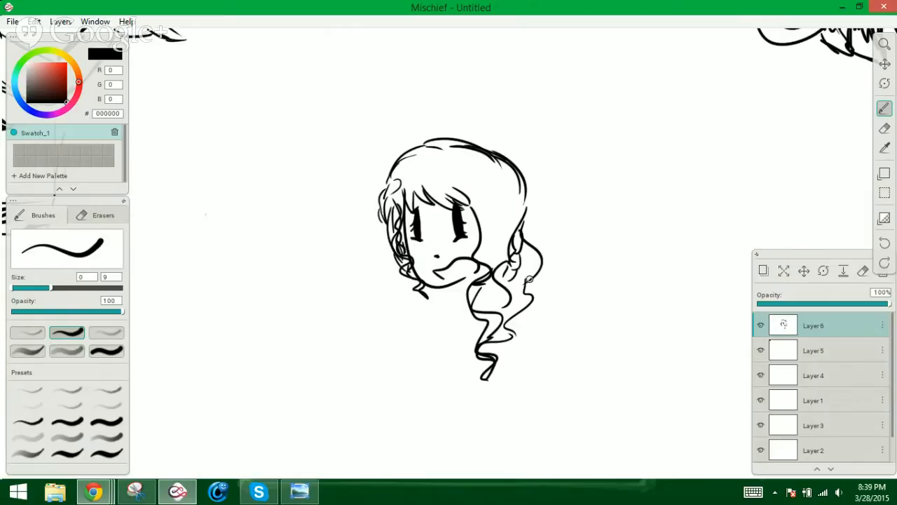
mouse_move(529, 278)
left_mouse_down()
mouse_move(497, 334)
mouse_move(509, 348)
mouse_move(482, 398)
left_mouse_up()
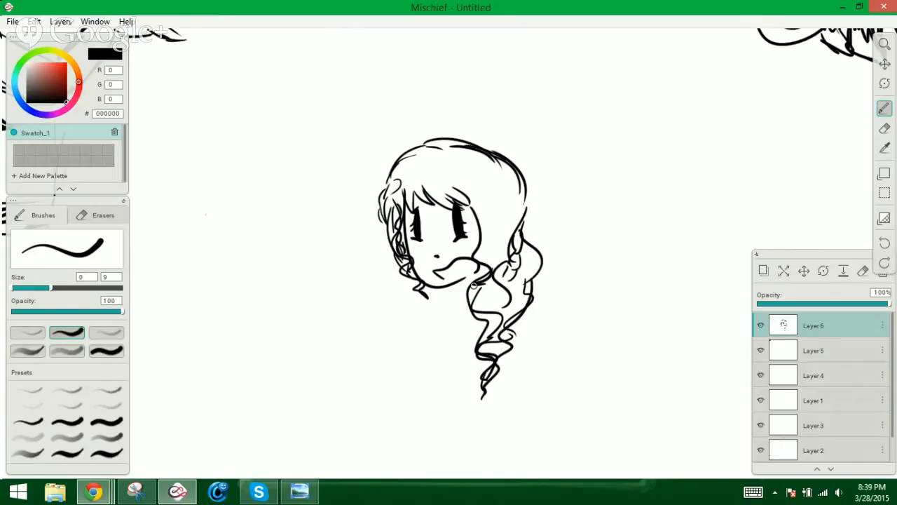
left_click_drag(497, 256, 484, 364)
left_click_drag(473, 281, 481, 380)
left_click_drag(522, 188, 545, 228)
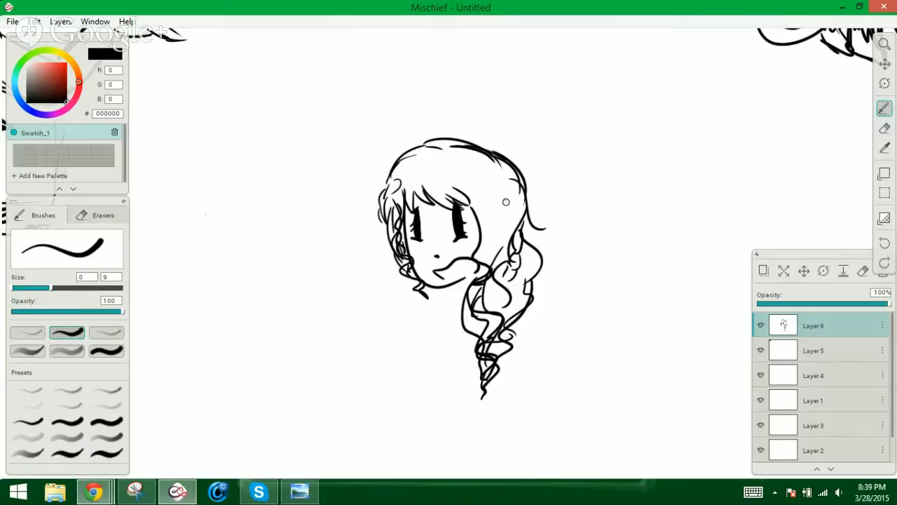
Draw flowing strand lines across the crown, fringe and back of the hair
mouse_move(506, 200)
left_mouse_down()
mouse_move(524, 215)
mouse_move(490, 257)
left_mouse_up()
left_click_drag(439, 166, 482, 222)
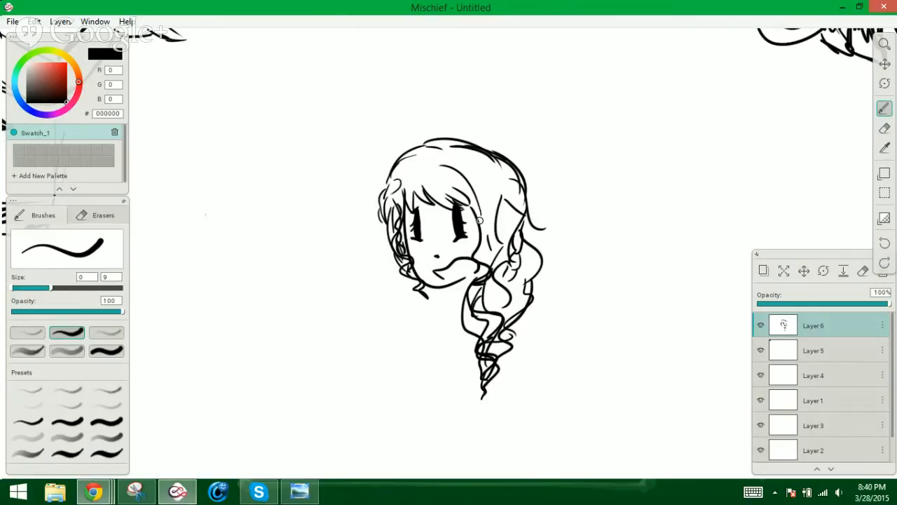
left_click_drag(488, 170, 493, 224)
left_click_drag(479, 161, 523, 183)
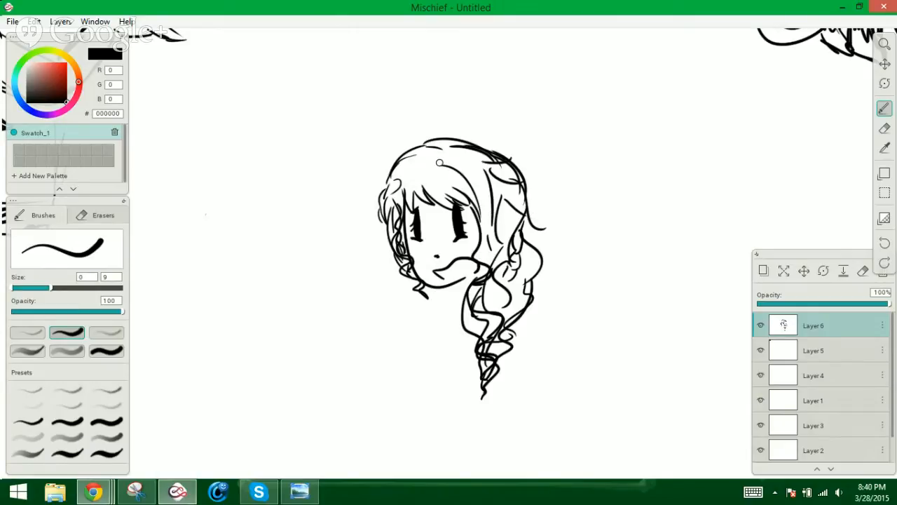
mouse_move(426, 157)
left_mouse_down()
mouse_move(454, 198)
mouse_move(459, 191)
left_mouse_up()
mouse_move(446, 149)
left_mouse_down()
mouse_move(465, 142)
mouse_move(391, 141)
mouse_move(398, 165)
mouse_move(374, 192)
mouse_move(376, 180)
mouse_move(415, 190)
left_mouse_up()
Fill the curly ponytail with wavy inner strands and add another curl along its edge beside the chin
left_click_drag(520, 263, 513, 300)
mouse_move(509, 302)
left_mouse_down()
mouse_move(488, 306)
mouse_move(492, 339)
left_mouse_up()
mouse_move(494, 286)
left_mouse_down()
mouse_move(479, 305)
mouse_move(488, 310)
left_mouse_up()
left_click_drag(477, 314, 494, 330)
left_click_drag(521, 257, 518, 302)
left_click_drag(487, 339, 479, 377)
left_click_drag(523, 286, 505, 317)
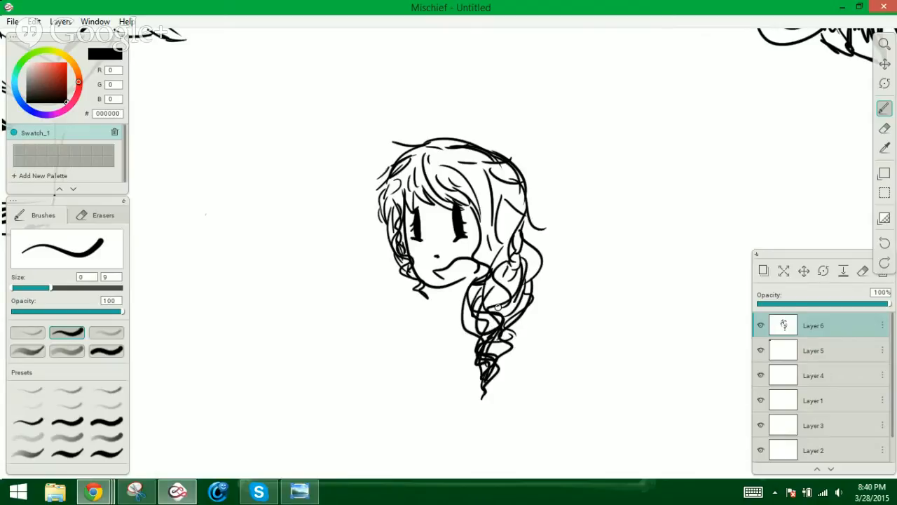
left_click_drag(506, 251, 489, 304)
left_click_drag(534, 263, 522, 296)
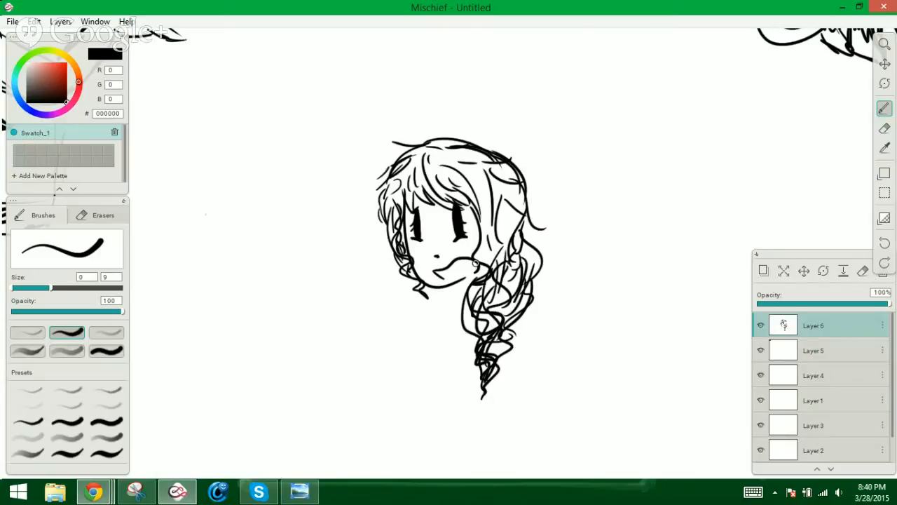
mouse_move(478, 259)
left_mouse_down()
mouse_move(453, 292)
mouse_move(481, 344)
left_mouse_up()
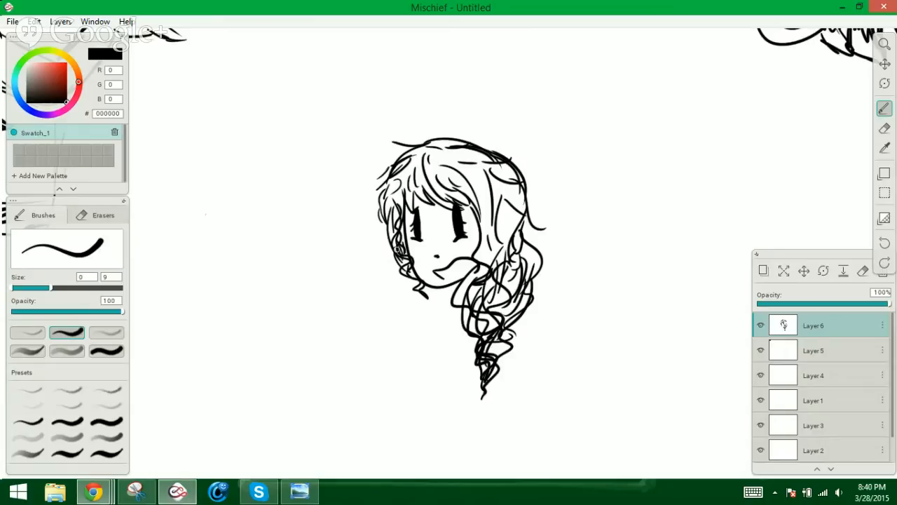
Dot freckles and hatch blush across both cheeks, and draw a dark ornament in the hair above the ponytail
left_click(413, 245)
left_click(419, 247)
left_click(415, 251)
left_click(421, 254)
left_click(430, 251)
left_click(436, 255)
left_click(435, 245)
left_click(440, 248)
left_click(446, 251)
left_click(438, 253)
left_click(414, 247)
left_click_drag(462, 247, 471, 246)
left_click_drag(469, 247, 474, 249)
mouse_move(483, 185)
left_mouse_down()
mouse_move(497, 168)
mouse_move(481, 192)
mouse_move(490, 173)
mouse_move(483, 169)
mouse_move(500, 183)
mouse_move(498, 194)
left_mouse_up()
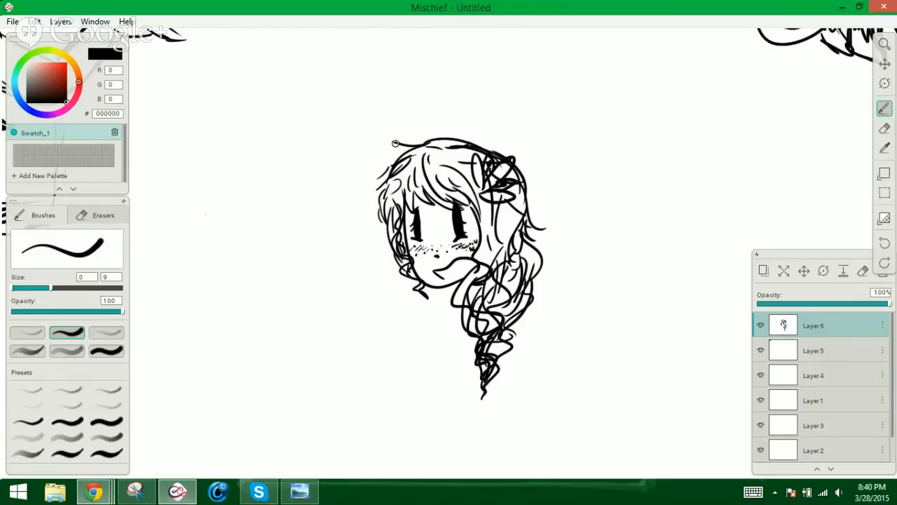
left_click_drag(391, 143, 415, 149)
left_click(884, 63)
left_click_drag(702, 141, 452, 125)
left_click_drag(532, 153, 456, 151)
left_click(884, 109)
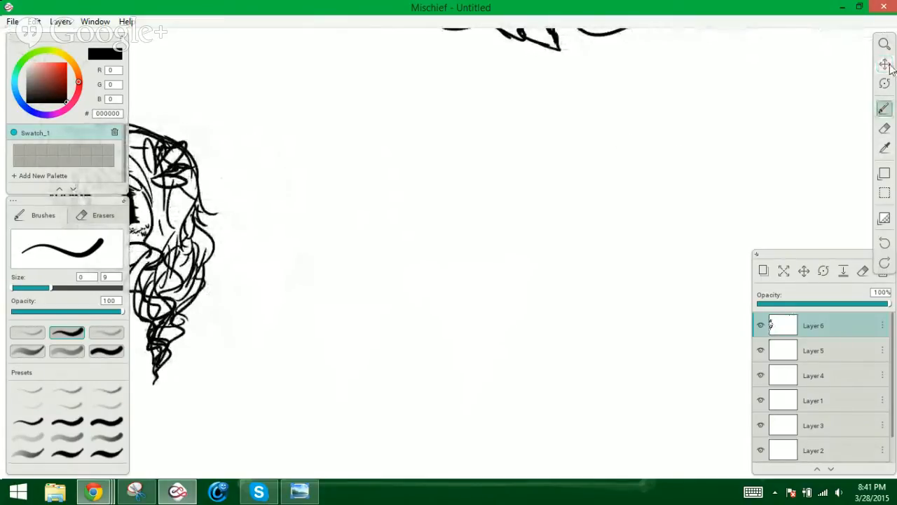
left_click_drag(784, 132, 686, 138)
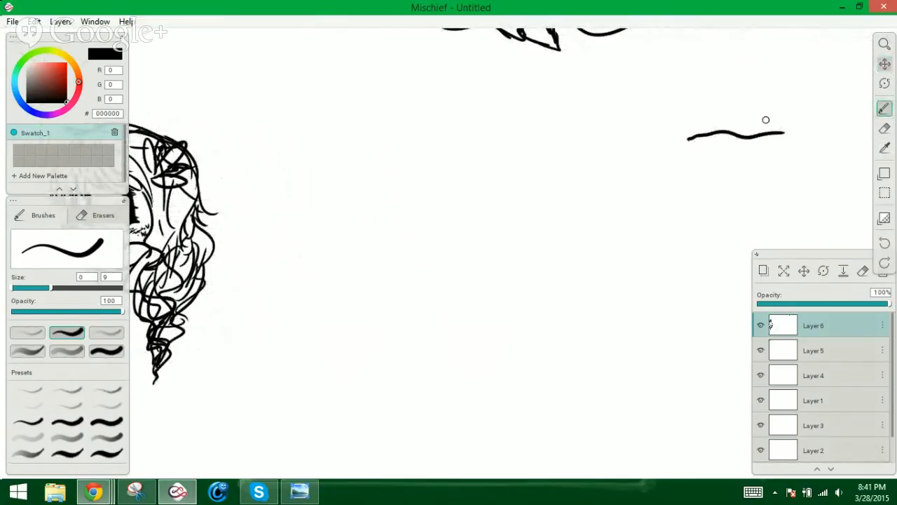
key("ctrl+z")
On blank canvas, draw an otter's rounded head with two small ears, long sides, slit eyes and a small nose
left_click(883, 66)
left_click_drag(780, 124, 694, 137)
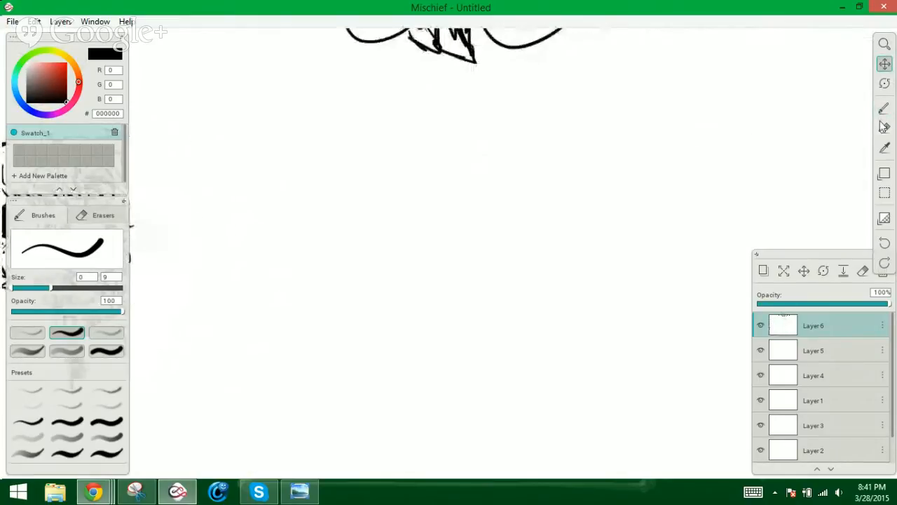
left_click(884, 108)
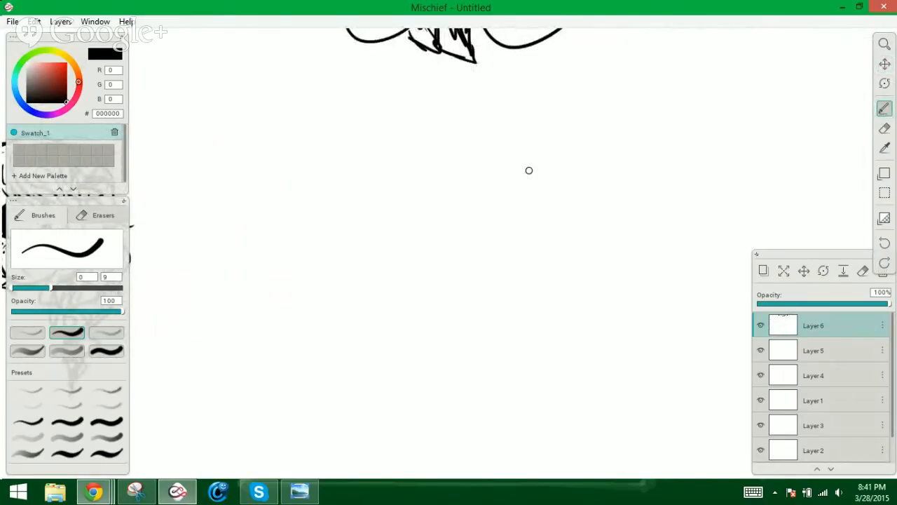
mouse_move(529, 170)
left_mouse_down()
mouse_move(503, 190)
mouse_move(552, 147)
mouse_move(558, 168)
left_mouse_up()
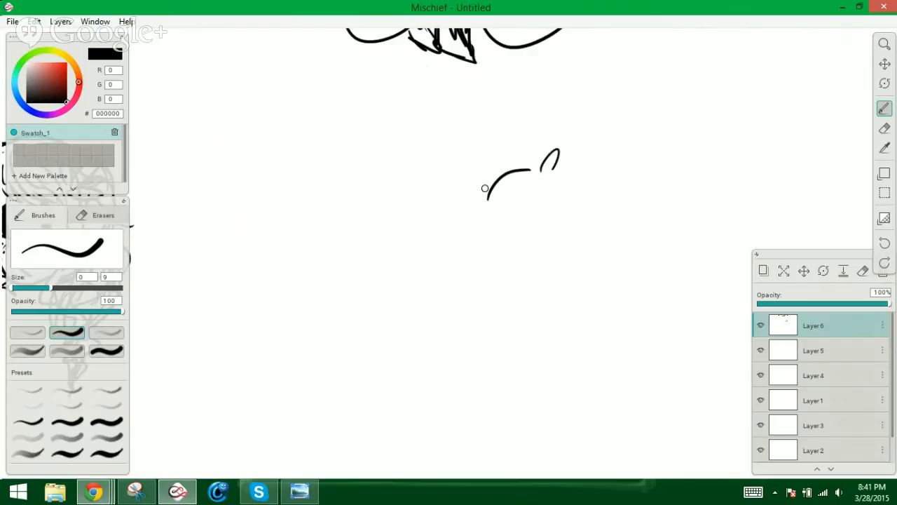
mouse_move(485, 193)
left_mouse_down()
mouse_move(486, 250)
mouse_move(503, 287)
left_mouse_up()
left_click_drag(554, 181, 577, 266)
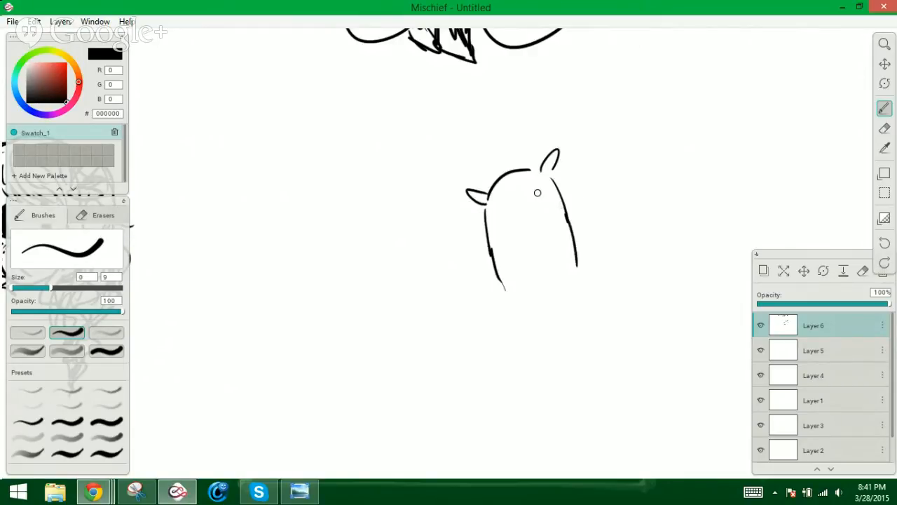
mouse_move(538, 192)
left_mouse_down()
mouse_move(539, 206)
mouse_move(510, 216)
mouse_move(527, 223)
left_mouse_up()
Draw a five-pointed star and a plus sign before the otter, and an equals sign after it
mouse_move(338, 311)
left_mouse_down()
mouse_move(326, 194)
mouse_move(379, 221)
mouse_move(332, 325)
left_mouse_up()
mouse_move(415, 258)
left_mouse_down()
mouse_move(441, 246)
mouse_move(429, 268)
left_mouse_up()
left_click_drag(595, 209, 626, 205)
left_click_drag(598, 225, 623, 221)
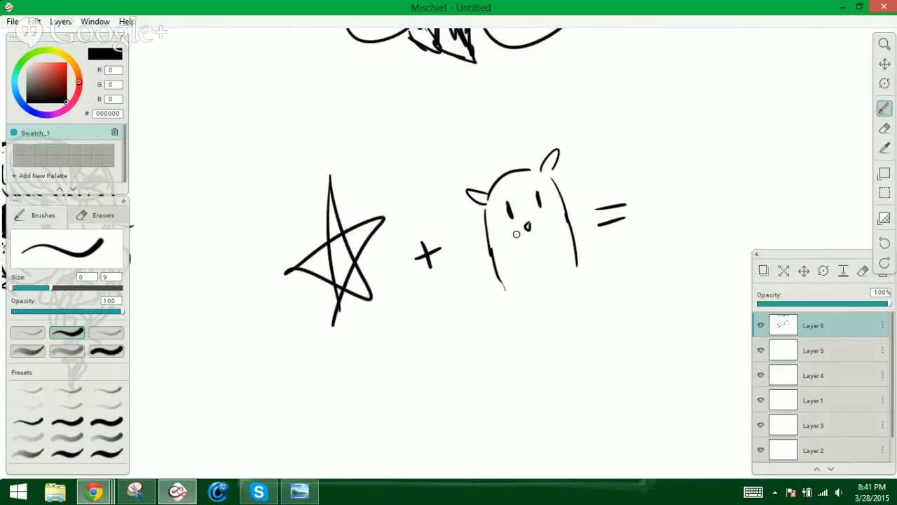
Finish the otter with a mouth, whiskers and "otter" written on its forehead, and draw a heart after the equals sign
left_click_drag(517, 233, 535, 225)
mouse_move(666, 181)
left_mouse_down()
mouse_move(663, 231)
mouse_move(635, 149)
mouse_move(661, 236)
left_mouse_up()
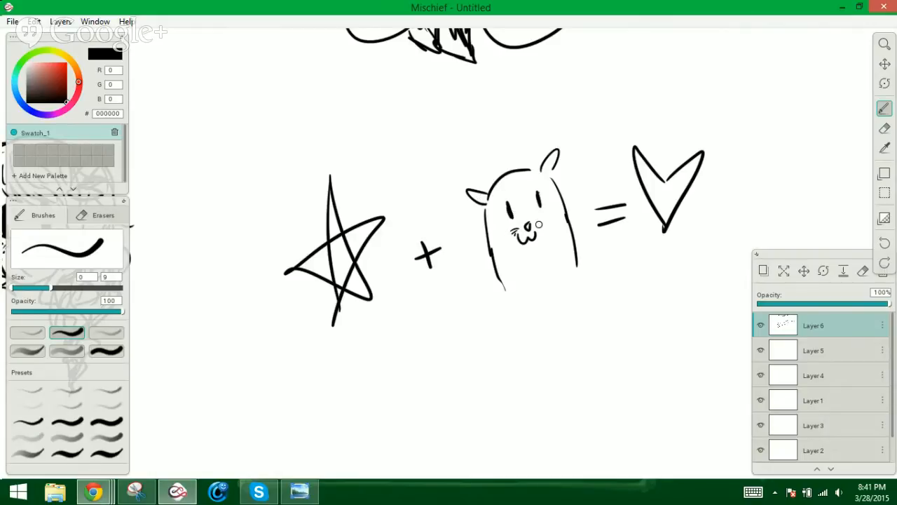
mouse_move(502, 181)
left_mouse_down()
mouse_move(524, 182)
mouse_move(503, 182)
mouse_move(514, 184)
left_mouse_up()
Erase the five-pointed star in front of the plus sign
left_click(884, 128)
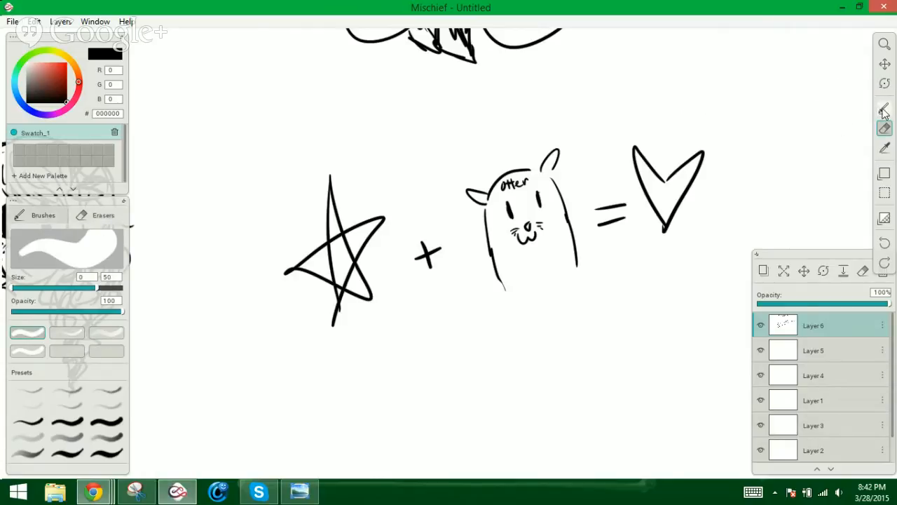
mouse_move(348, 201)
left_mouse_down()
mouse_move(330, 332)
mouse_move(310, 248)
mouse_move(287, 256)
mouse_move(346, 273)
mouse_move(381, 210)
left_mouse_up()
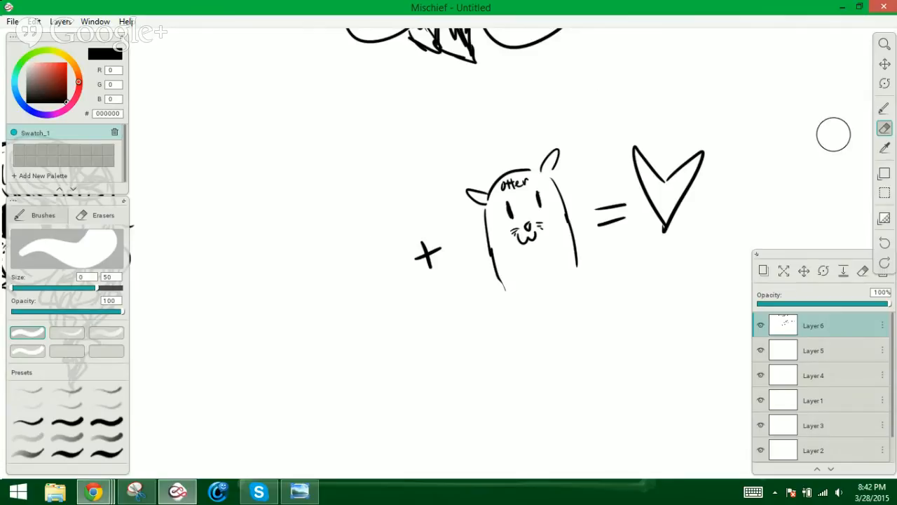
key("b")
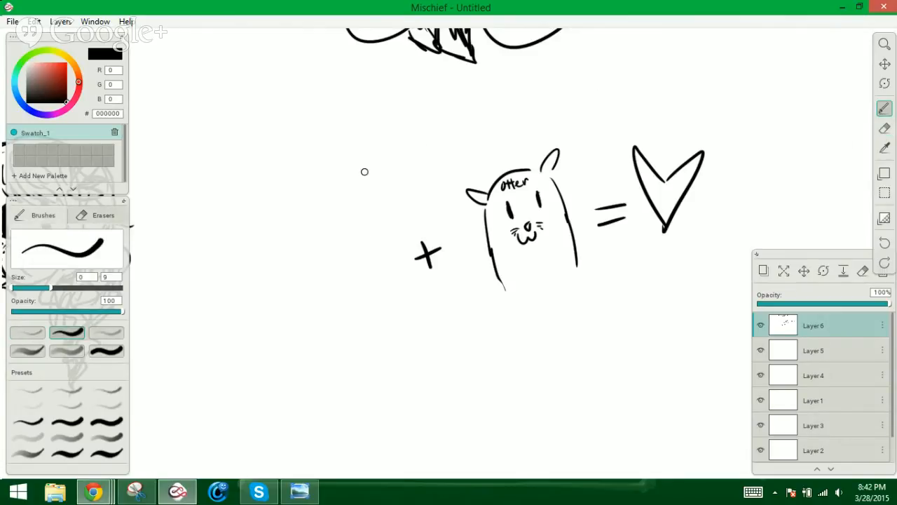
Draw an eagle's head with a pointed beak, angry eyes and feathered sides in front of the plus sign
mouse_move(364, 170)
left_mouse_down()
mouse_move(312, 183)
mouse_move(299, 230)
mouse_move(322, 239)
mouse_move(356, 236)
mouse_move(332, 220)
left_mouse_up()
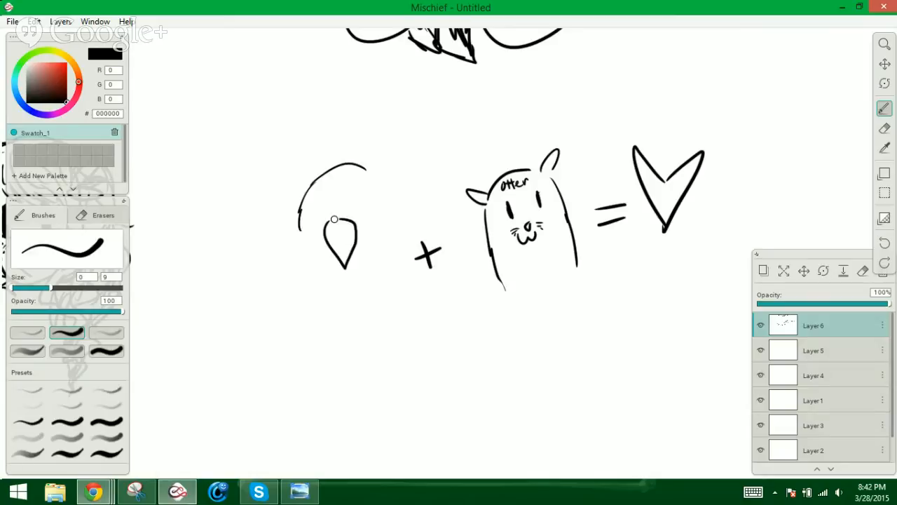
mouse_move(355, 210)
left_mouse_down()
mouse_move(361, 198)
mouse_move(328, 213)
mouse_move(315, 199)
mouse_move(324, 211)
left_mouse_up()
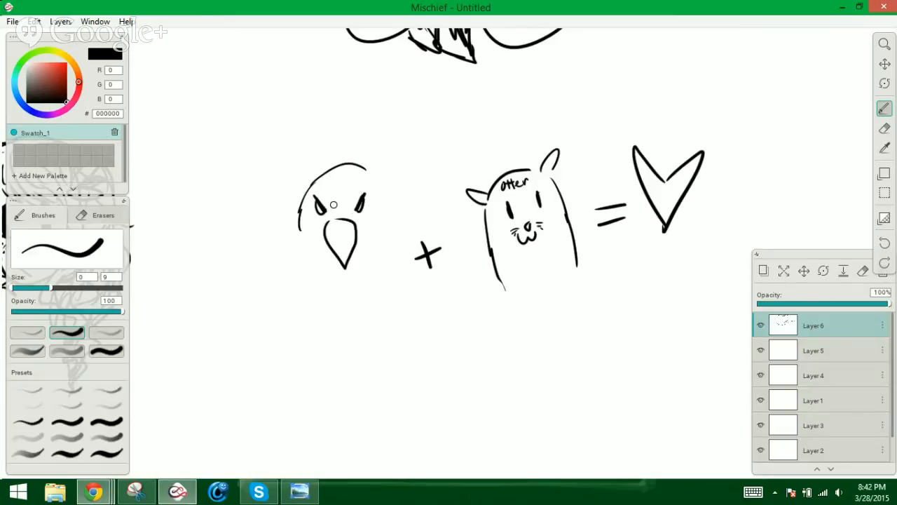
mouse_move(367, 175)
left_mouse_down()
mouse_move(381, 194)
mouse_move(378, 239)
left_mouse_up()
left_click_drag(301, 234, 295, 271)
left_click_drag(378, 247, 382, 264)
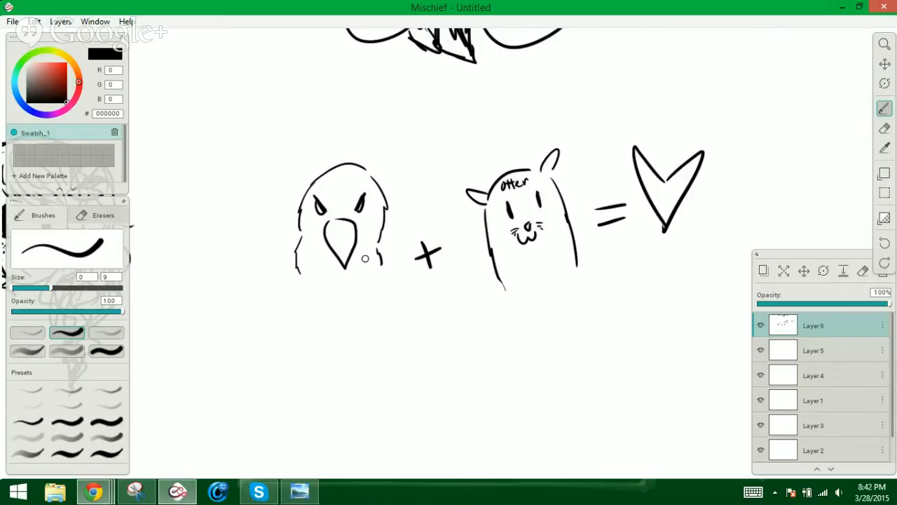
Draw the eagle's two shoulders and fill its wings and chest with dense black hatching
mouse_move(299, 236)
left_mouse_down()
mouse_move(275, 242)
mouse_move(279, 294)
left_mouse_up()
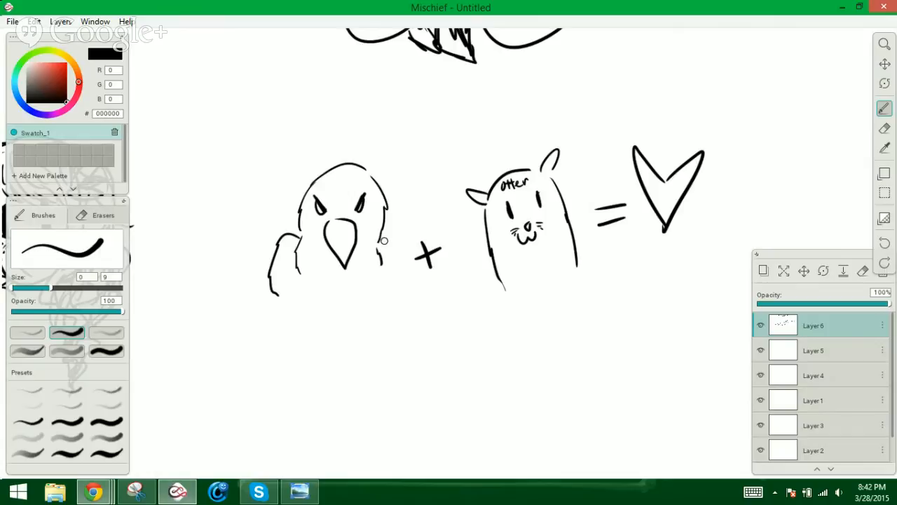
left_click_drag(377, 242, 403, 288)
mouse_move(280, 256)
left_mouse_down()
mouse_move(276, 287)
mouse_move(286, 242)
mouse_move(289, 294)
mouse_move(296, 261)
left_mouse_up()
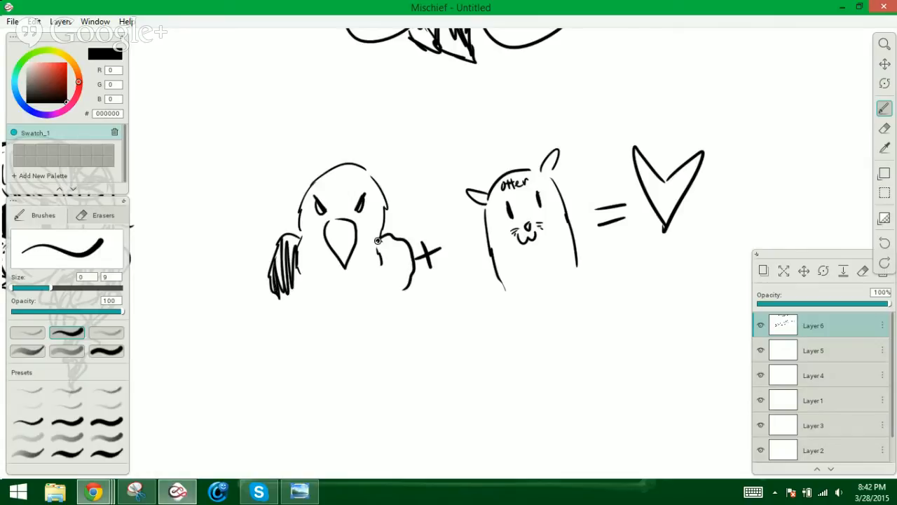
mouse_move(383, 241)
left_mouse_down()
mouse_move(368, 249)
mouse_move(373, 288)
left_mouse_up()
mouse_move(296, 245)
left_mouse_down()
mouse_move(306, 284)
mouse_move(319, 246)
mouse_move(336, 277)
mouse_move(308, 236)
mouse_move(324, 246)
mouse_move(338, 291)
mouse_move(336, 271)
mouse_move(352, 265)
mouse_move(334, 241)
left_mouse_up()
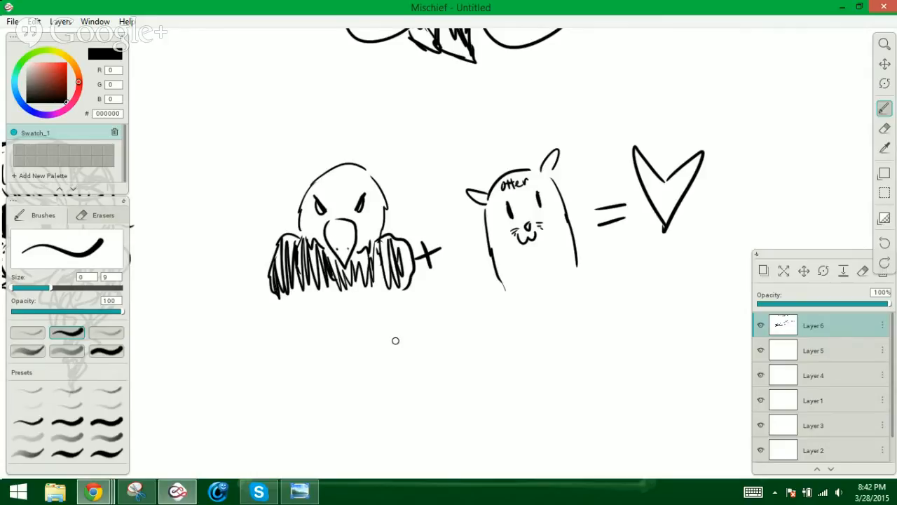
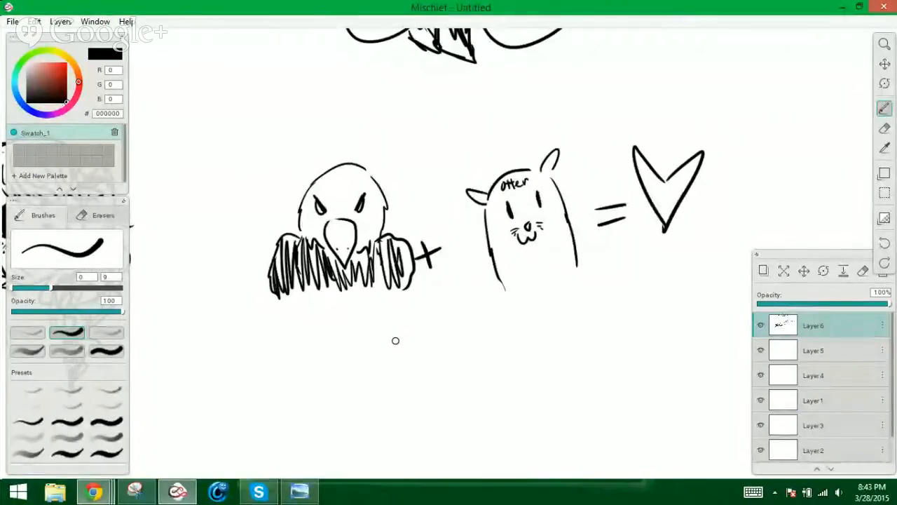
Draw a large question mark followed by a plus sign on blank canvas beyond the heart
left_click(885, 64)
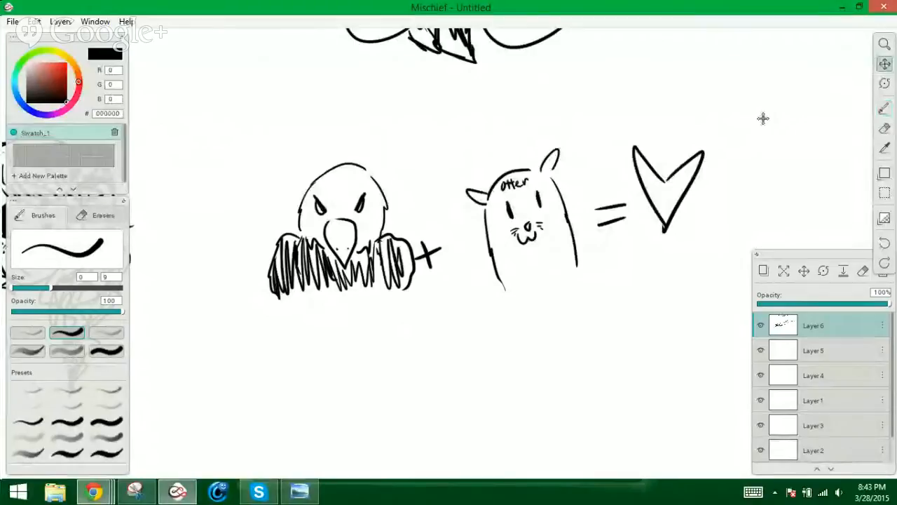
left_click_drag(705, 116, 413, 161)
left_click(885, 109)
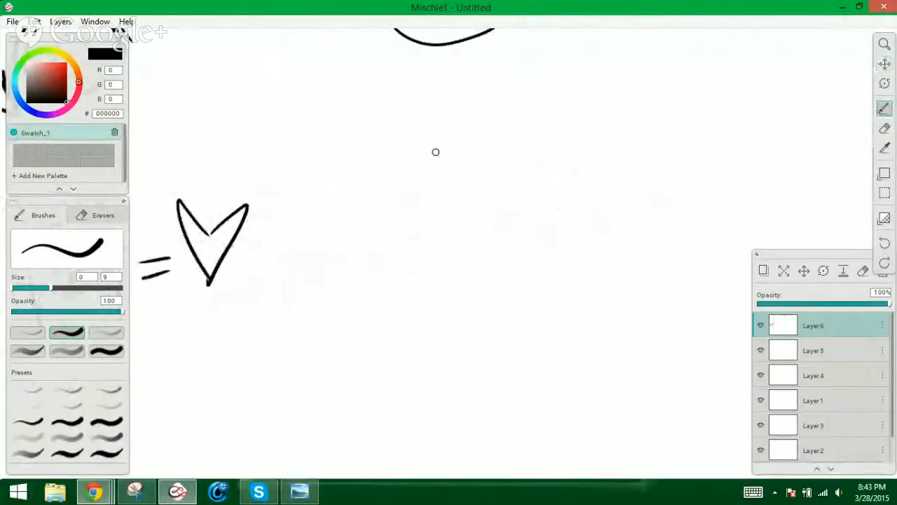
mouse_move(490, 157)
left_mouse_down()
mouse_move(504, 148)
mouse_move(488, 215)
left_mouse_up()
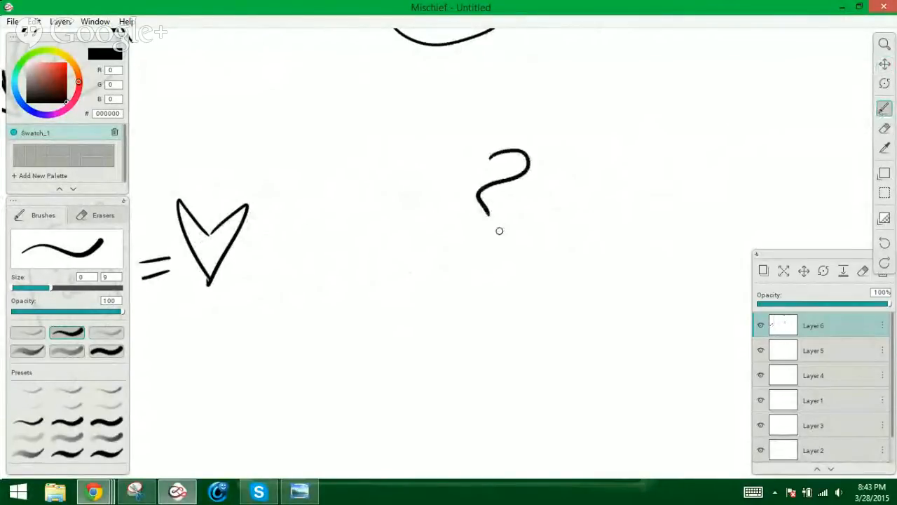
left_click(502, 234)
left_click(884, 64)
left_click_drag(829, 91, 694, 88)
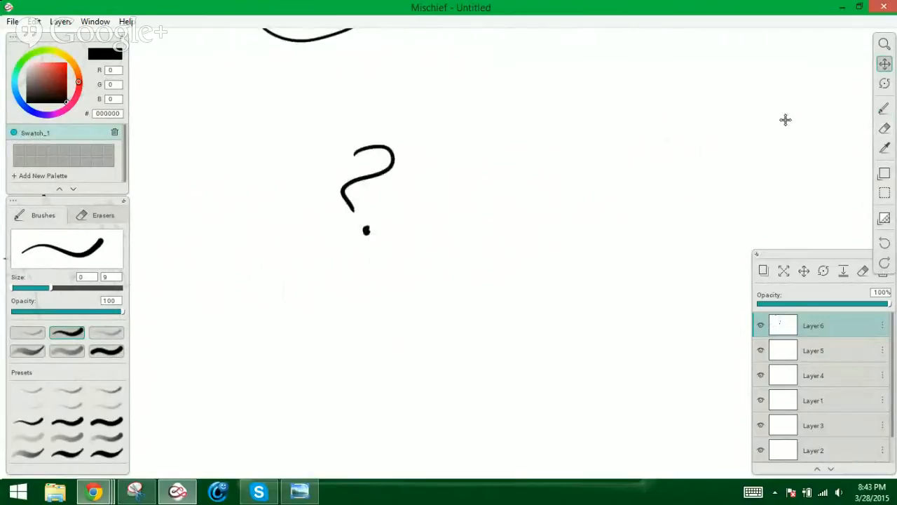
left_click(884, 107)
left_click_drag(346, 164, 354, 150)
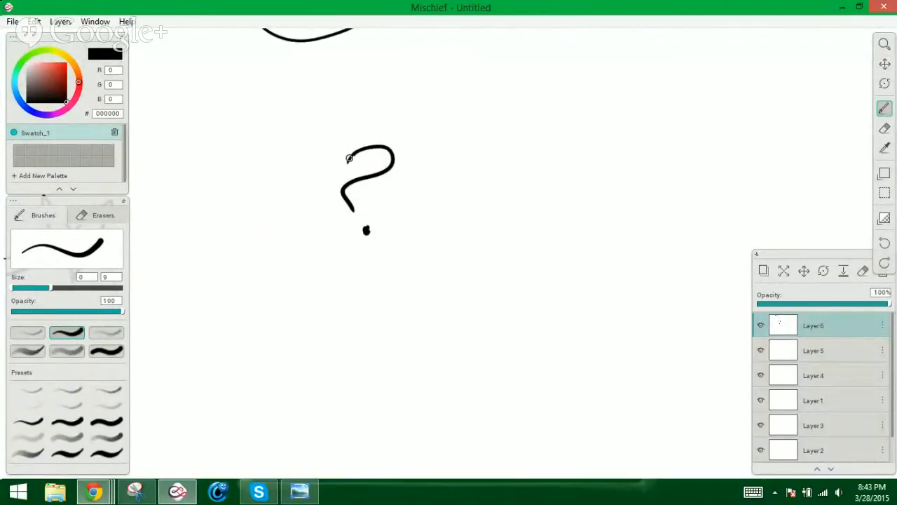
mouse_move(466, 187)
left_mouse_down()
mouse_move(491, 183)
mouse_move(485, 205)
left_mouse_up()
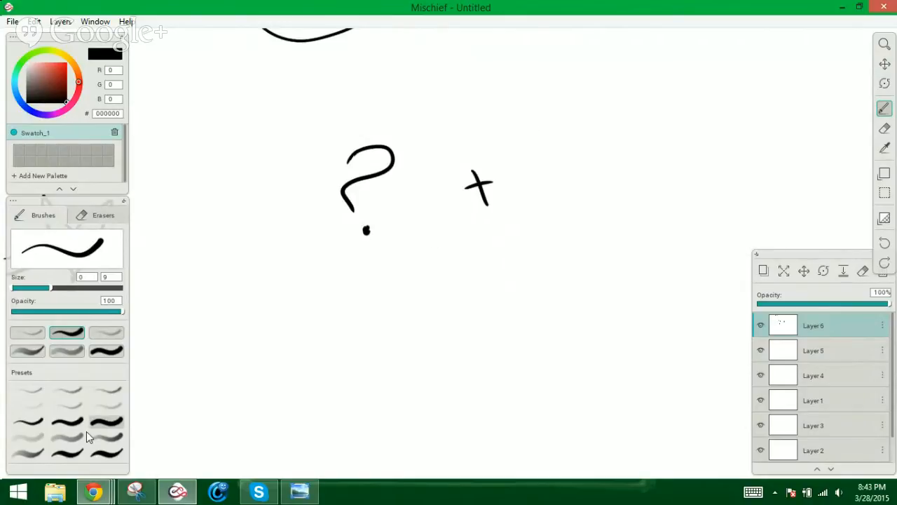
Draw a pointed chin outline with two tall, hatched pointed ears after the plus sign beside the question mark
mouse_move(94, 491)
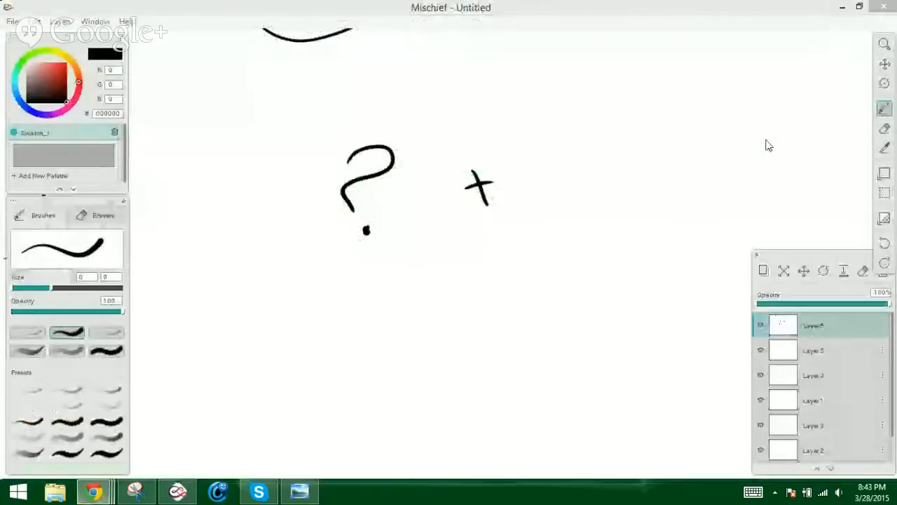
left_click(885, 67)
mouse_move(885, 66)
left_mouse_down()
mouse_move(724, 120)
mouse_move(865, 116)
mouse_move(799, 80)
left_mouse_up()
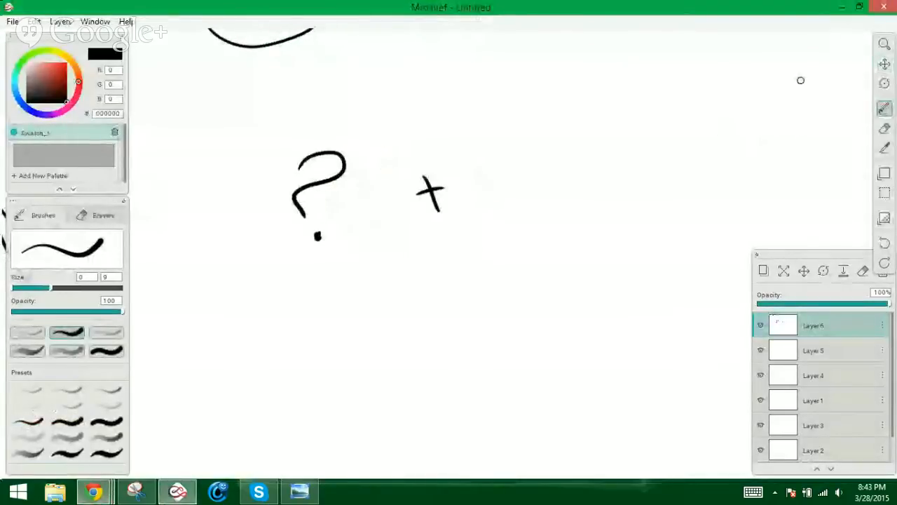
mouse_move(490, 137)
left_mouse_down()
mouse_move(497, 196)
mouse_move(540, 235)
mouse_move(550, 232)
mouse_move(538, 234)
mouse_move(565, 206)
left_mouse_up()
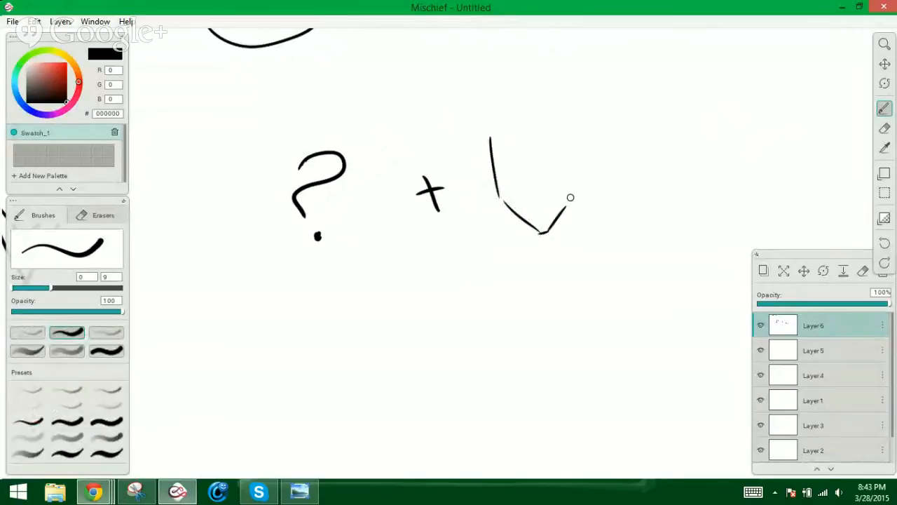
mouse_move(533, 234)
left_mouse_down()
mouse_move(554, 230)
mouse_move(533, 228)
mouse_move(549, 229)
mouse_move(567, 204)
mouse_move(556, 220)
mouse_move(573, 191)
mouse_move(565, 204)
mouse_move(576, 151)
left_mouse_up()
mouse_move(488, 160)
left_mouse_down()
mouse_move(459, 119)
mouse_move(482, 181)
mouse_move(496, 187)
left_mouse_up()
mouse_move(575, 183)
left_mouse_down()
mouse_move(592, 166)
mouse_move(608, 112)
mouse_move(574, 180)
left_mouse_up()
mouse_move(490, 172)
left_mouse_down()
mouse_move(461, 144)
mouse_move(492, 183)
left_mouse_up()
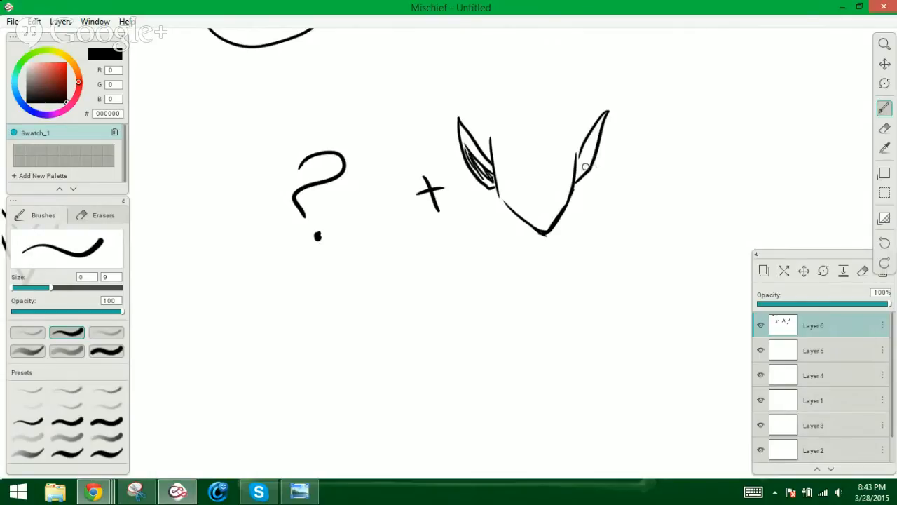
mouse_move(583, 152)
left_mouse_down()
mouse_move(595, 139)
mouse_move(576, 176)
mouse_move(595, 138)
left_mouse_up()
Give the pointed face a long ragged beard with inner hair strokes and short stubble along the chin line
mouse_move(499, 180)
left_mouse_down()
mouse_move(504, 229)
mouse_move(523, 266)
left_mouse_up()
left_click_drag(574, 178, 550, 284)
left_click_drag(520, 248, 534, 286)
left_click_drag(534, 279, 547, 303)
left_click_drag(551, 291, 550, 299)
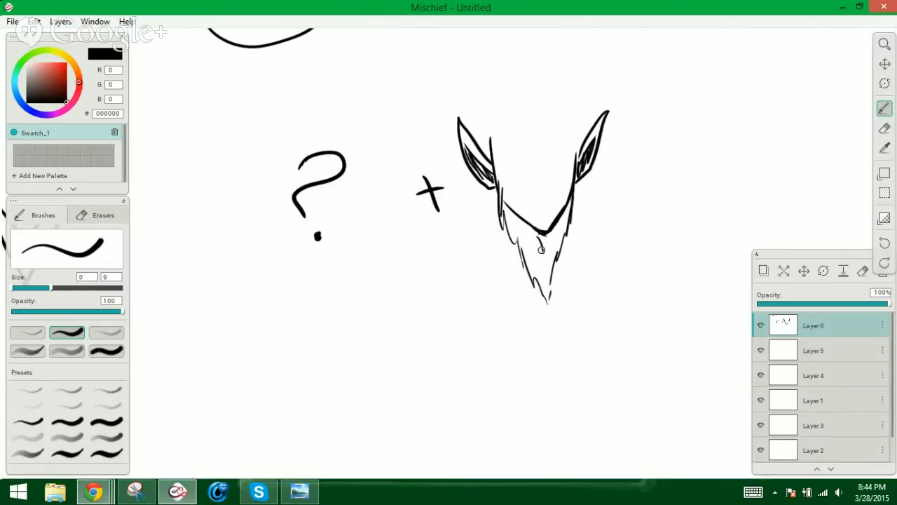
left_click_drag(537, 237, 543, 259)
mouse_move(538, 220)
left_mouse_down()
mouse_move(540, 231)
mouse_move(518, 215)
left_mouse_up()
mouse_move(516, 210)
left_mouse_down()
mouse_move(506, 203)
mouse_move(517, 211)
left_mouse_up()
left_click_drag(524, 216, 548, 229)
mouse_move(554, 223)
left_mouse_down()
mouse_move(568, 201)
mouse_move(554, 243)
left_mouse_up()
left_click_drag(519, 227, 535, 258)
left_click_drag(561, 222, 554, 241)
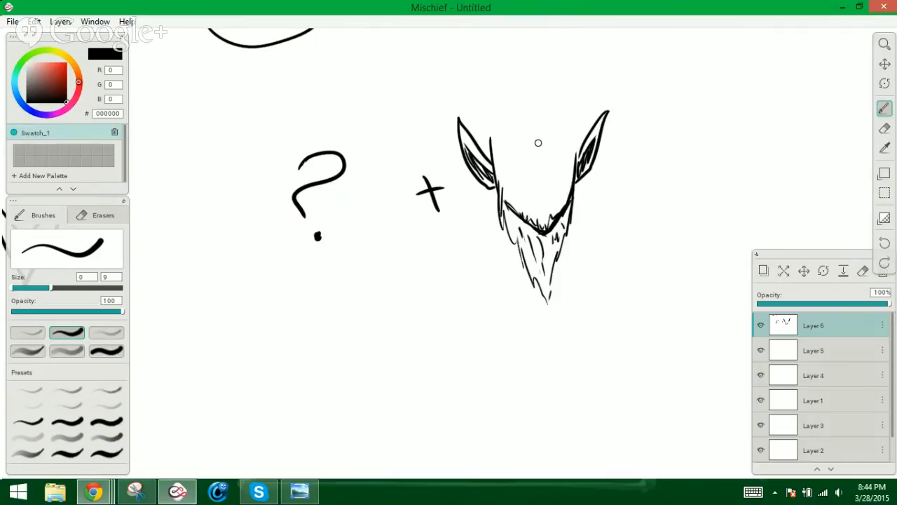
Draw the bearded face's dark nose, narrowed angry eyes with eyebrows, and small frowning mouth
mouse_move(541, 184)
left_mouse_down()
mouse_move(530, 189)
mouse_move(547, 188)
left_mouse_up()
mouse_move(506, 151)
left_mouse_down()
mouse_move(522, 168)
mouse_move(517, 177)
left_mouse_up()
mouse_move(569, 149)
left_mouse_down()
mouse_move(554, 171)
mouse_move(561, 177)
mouse_move(514, 171)
mouse_move(560, 171)
mouse_move(527, 147)
mouse_move(567, 147)
left_mouse_up()
left_click(514, 165)
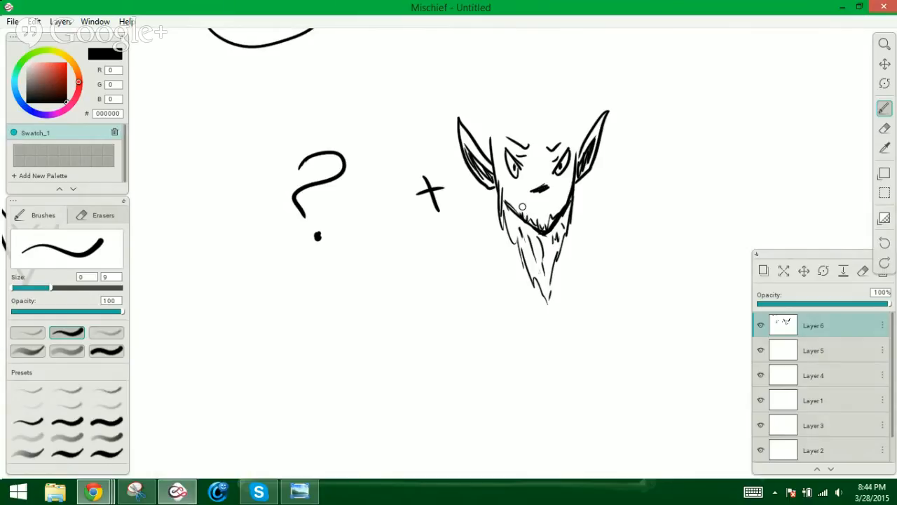
left_click_drag(534, 207, 544, 209)
Draw an equals sign and a pointed heart after the bearded head, undoing the stray strokes
mouse_move(628, 183)
left_mouse_down()
mouse_move(619, 183)
mouse_move(635, 183)
left_mouse_up()
left_click_drag(621, 195, 637, 194)
mouse_move(698, 162)
left_mouse_down()
mouse_move(715, 140)
mouse_move(697, 181)
mouse_move(652, 148)
mouse_move(697, 196)
mouse_move(670, 139)
mouse_move(697, 196)
left_mouse_up()
key("ctrl+z")
key("ctrl+z")
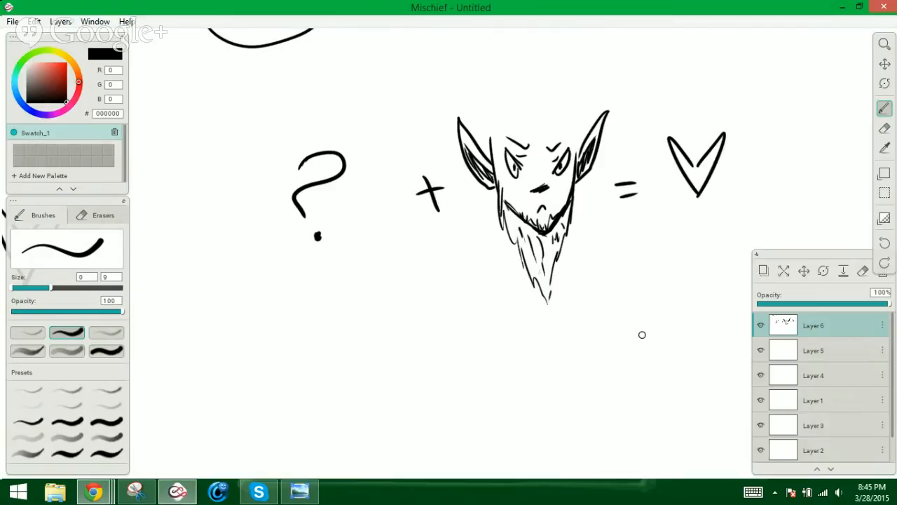
Sketch a three-quarter face outline with a pointed chin and two half-lidded eyes on blank canvas beyond the heart
left_click(885, 63)
left_click_drag(778, 114, 712, 126)
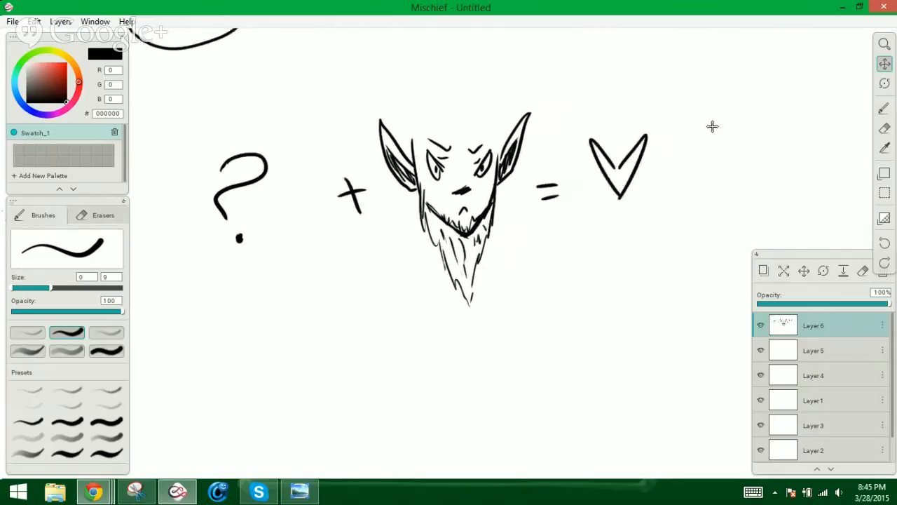
left_click(885, 109)
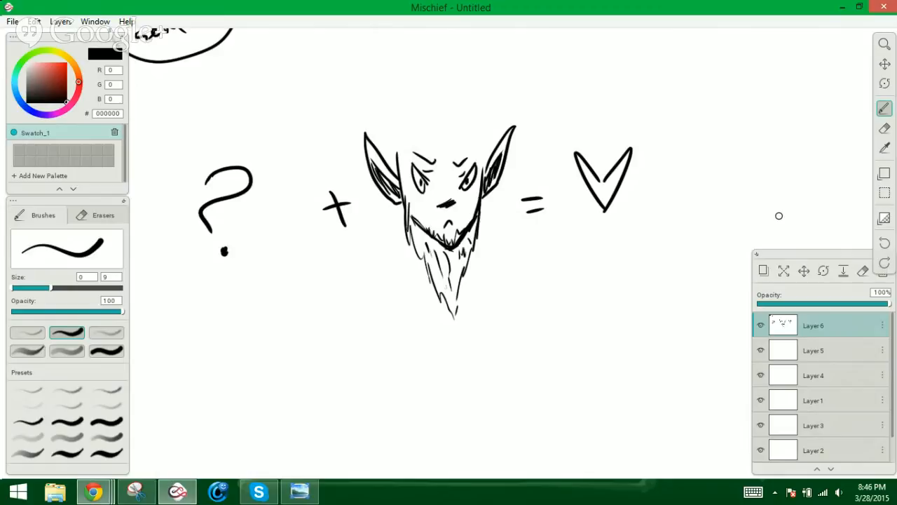
left_click(885, 63)
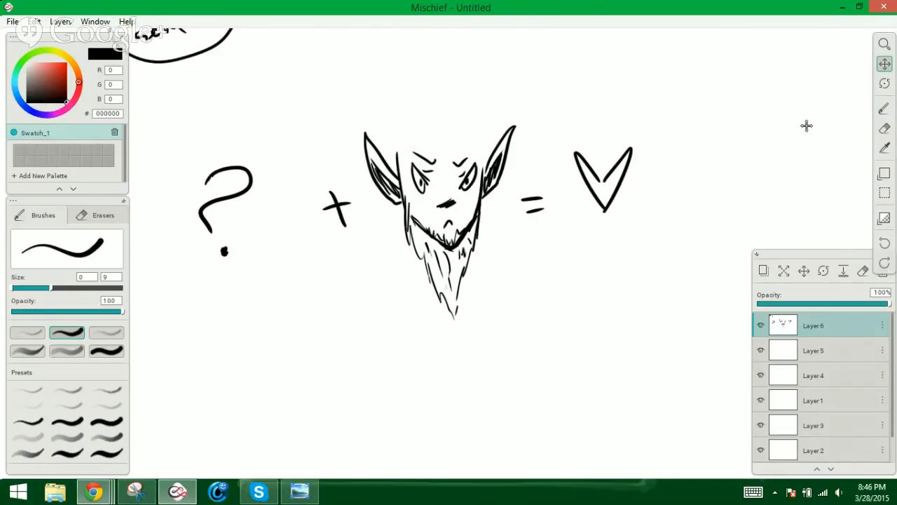
left_click_drag(751, 126, 335, 176)
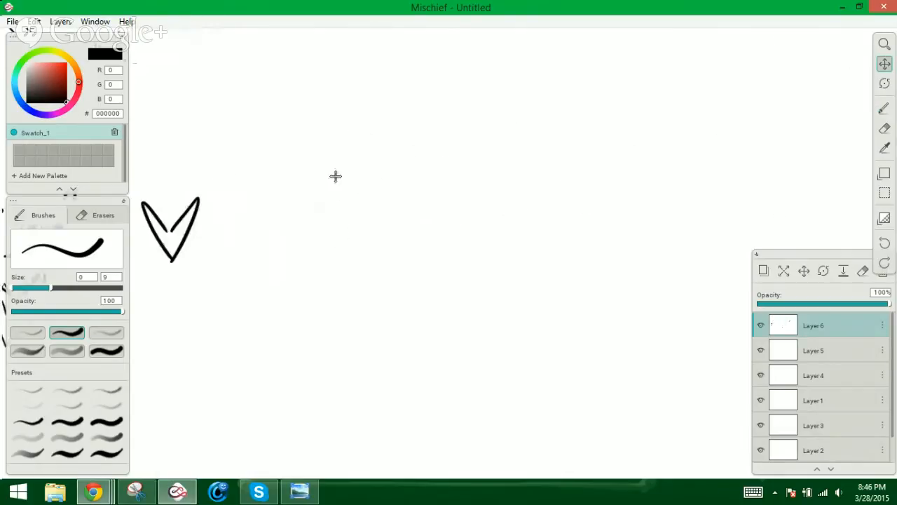
left_click(883, 108)
mouse_move(402, 119)
left_mouse_down()
mouse_move(398, 178)
mouse_move(430, 296)
mouse_move(477, 338)
mouse_move(470, 333)
mouse_move(538, 285)
left_mouse_up()
mouse_move(504, 200)
left_mouse_down()
mouse_move(464, 203)
mouse_move(485, 219)
left_mouse_up()
mouse_move(419, 203)
left_mouse_down()
mouse_move(427, 204)
mouse_move(398, 201)
mouse_move(419, 208)
mouse_move(422, 224)
left_mouse_up()
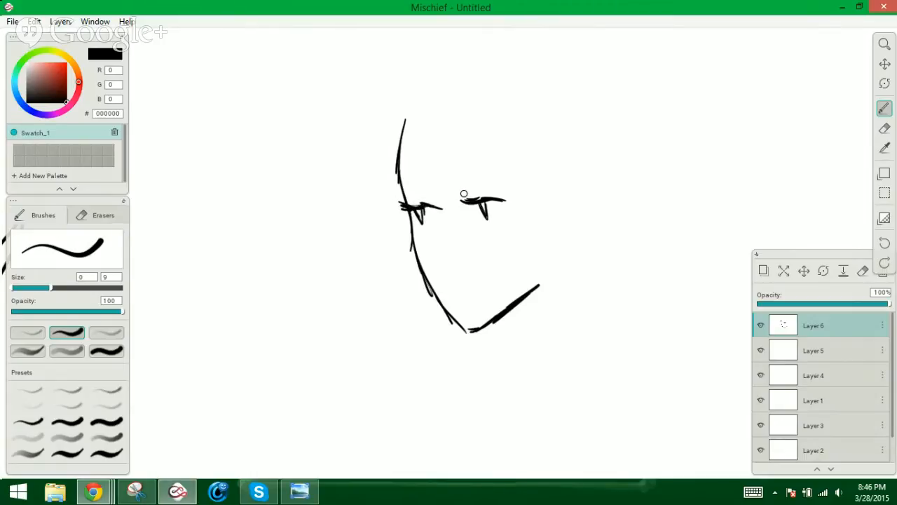
Add eyelid creases, a slim nose with nostril, a short flat mouth and two thin eyebrows to the face
left_click_drag(462, 197, 485, 194)
mouse_move(430, 199)
left_mouse_down()
mouse_move(438, 203)
mouse_move(413, 200)
left_mouse_up()
mouse_move(440, 229)
left_mouse_down()
mouse_move(429, 250)
mouse_move(451, 260)
left_mouse_up()
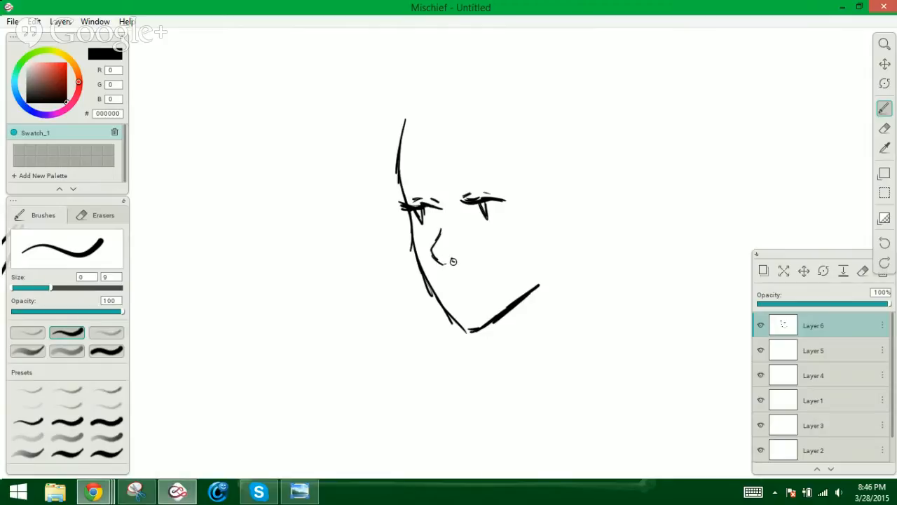
left_click(454, 260)
left_click_drag(444, 285, 484, 288)
left_click_drag(457, 180, 510, 172)
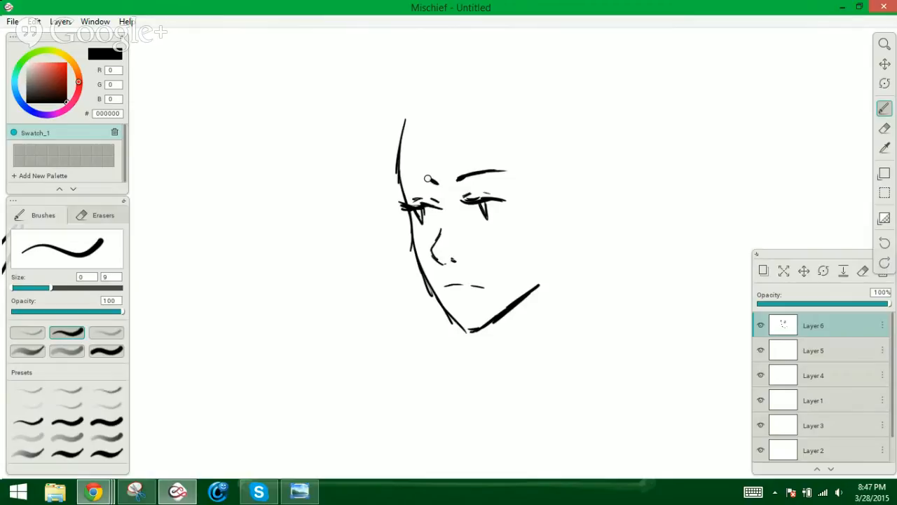
left_click_drag(413, 179, 490, 172)
Extend the jaw up to a pointed ear filled with dark hatching, and blacken both irises
mouse_move(529, 288)
left_mouse_down()
mouse_move(552, 250)
mouse_move(549, 259)
mouse_move(566, 247)
mouse_move(588, 199)
mouse_move(535, 217)
mouse_move(576, 207)
mouse_move(546, 250)
mouse_move(554, 209)
mouse_move(559, 242)
mouse_move(547, 250)
mouse_move(541, 217)
mouse_move(556, 222)
mouse_move(563, 210)
mouse_move(564, 230)
mouse_move(572, 209)
mouse_move(545, 245)
mouse_move(553, 255)
mouse_move(555, 215)
mouse_move(540, 243)
left_mouse_up()
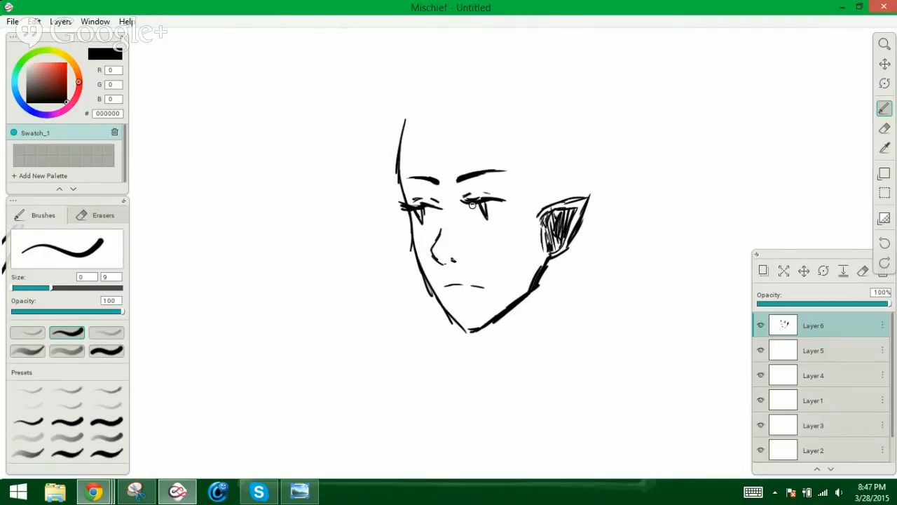
left_click_drag(473, 204, 476, 212)
left_click_drag(419, 209, 420, 213)
Draw the neck with thick dark strokes below the chin and behind the pointed ear
left_click_drag(566, 249, 584, 317)
mouse_move(492, 323)
left_mouse_down()
mouse_move(502, 359)
mouse_move(484, 328)
mouse_move(499, 375)
left_mouse_up()
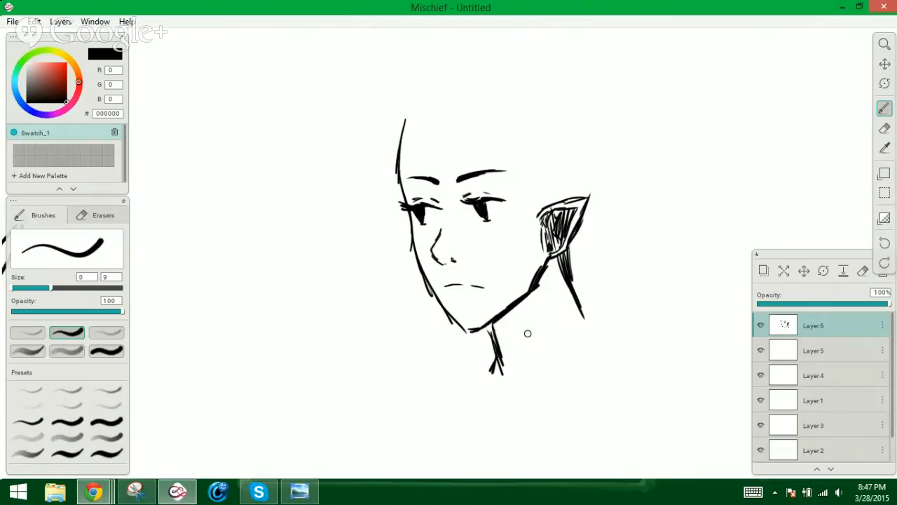
mouse_move(482, 328)
left_mouse_down()
mouse_move(501, 371)
mouse_move(495, 381)
mouse_move(481, 374)
left_mouse_up()
left_click_drag(577, 297, 597, 319)
Draw the parted bangs falling over the forehead and long hair strands between the near eye and the ear
left_click_drag(449, 111, 463, 210)
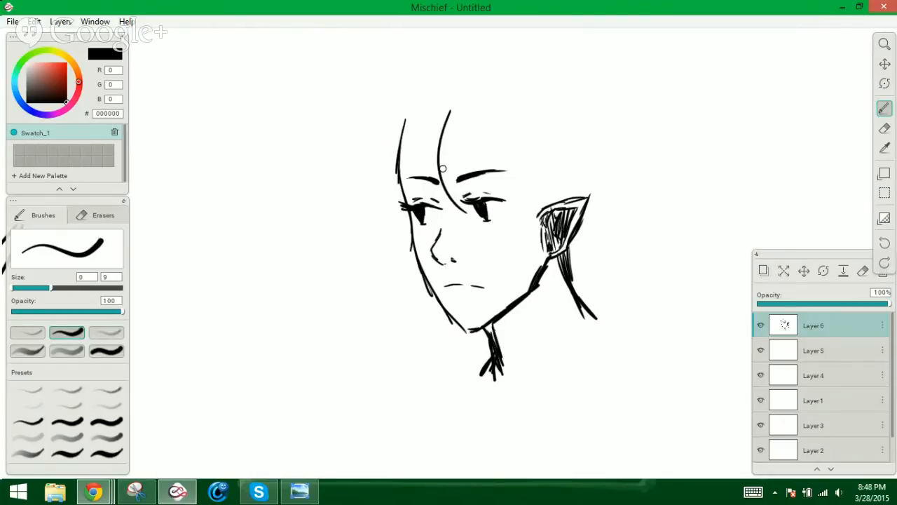
left_click_drag(439, 130, 459, 210)
left_click_drag(448, 112, 462, 188)
mouse_move(446, 117)
left_mouse_down()
mouse_move(454, 148)
mouse_move(461, 140)
mouse_move(493, 197)
mouse_move(519, 289)
left_mouse_up()
left_click_drag(493, 149, 527, 289)
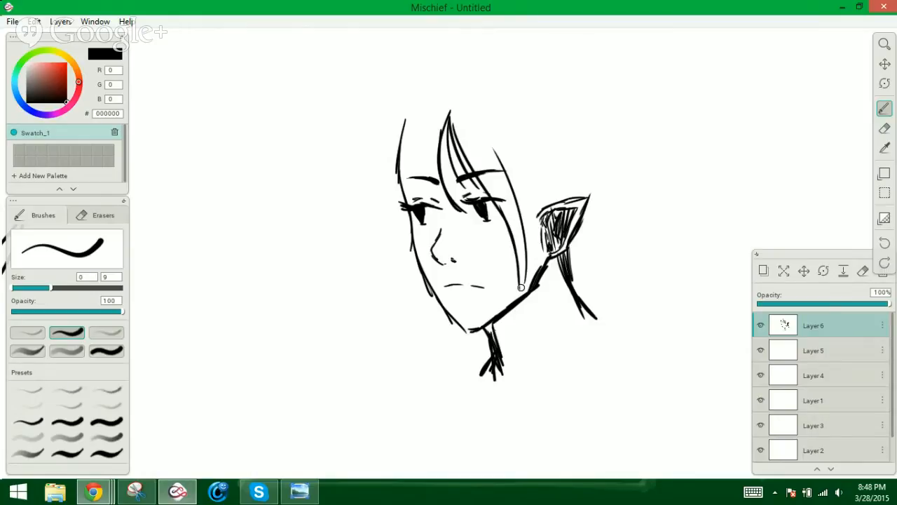
left_click_drag(522, 216, 518, 316)
left_click_drag(527, 180, 524, 315)
left_click_drag(548, 203, 524, 336)
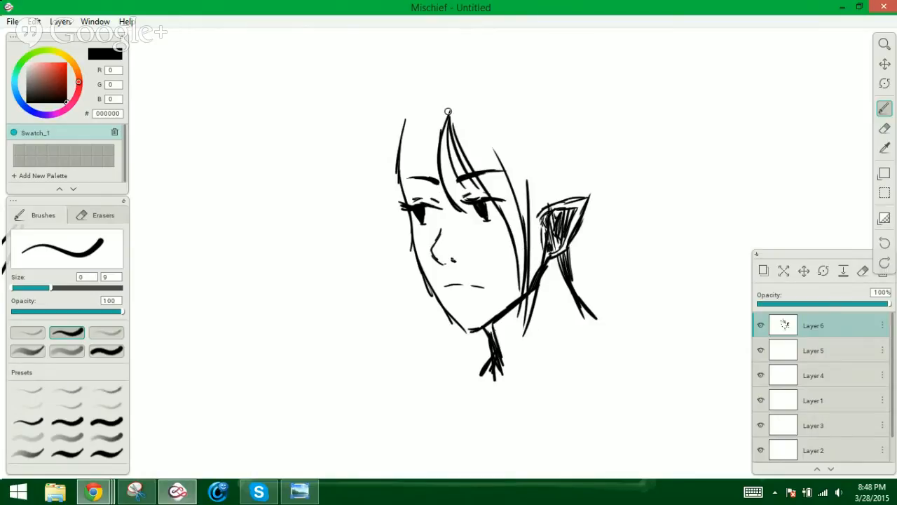
Draw long hair strands sweeping from the parting down the far side of the face to the chin
mouse_move(448, 112)
left_mouse_down()
mouse_move(402, 182)
mouse_move(409, 237)
left_mouse_up()
left_click_drag(412, 150, 401, 223)
mouse_move(431, 116)
left_mouse_down()
mouse_move(396, 222)
mouse_move(386, 164)
mouse_move(413, 258)
left_mouse_up()
mouse_move(398, 130)
left_mouse_down()
mouse_move(382, 196)
mouse_move(403, 306)
left_mouse_up()
mouse_move(406, 223)
left_mouse_down()
mouse_move(401, 310)
mouse_move(431, 316)
left_mouse_up()
left_click_drag(403, 238, 449, 322)
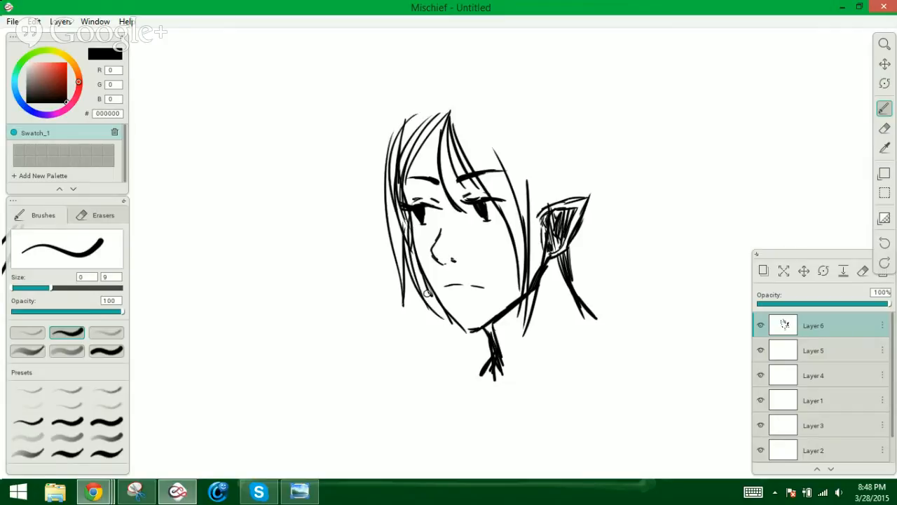
left_click_drag(428, 293, 462, 334)
Outline the rounded crown of the hair from the far temple over the head to behind the ear
left_click_drag(405, 104, 387, 164)
mouse_move(440, 60)
left_mouse_down()
mouse_move(394, 150)
mouse_move(393, 133)
left_mouse_up()
mouse_move(409, 89)
left_mouse_down()
mouse_move(499, 56)
mouse_move(560, 75)
left_mouse_up()
left_click_drag(491, 68, 565, 110)
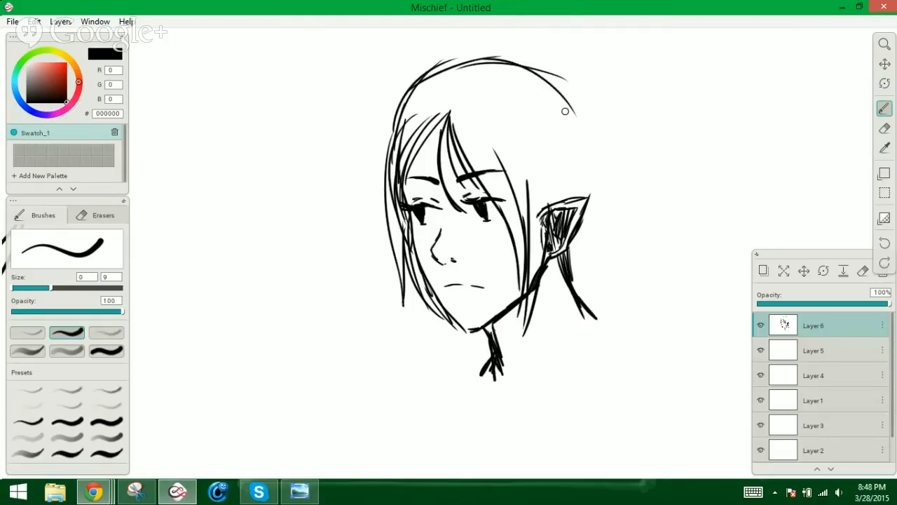
left_click_drag(536, 66, 597, 165)
left_click_drag(581, 103, 589, 190)
mouse_move(594, 124)
left_mouse_down()
mouse_move(600, 234)
mouse_move(572, 277)
left_mouse_up()
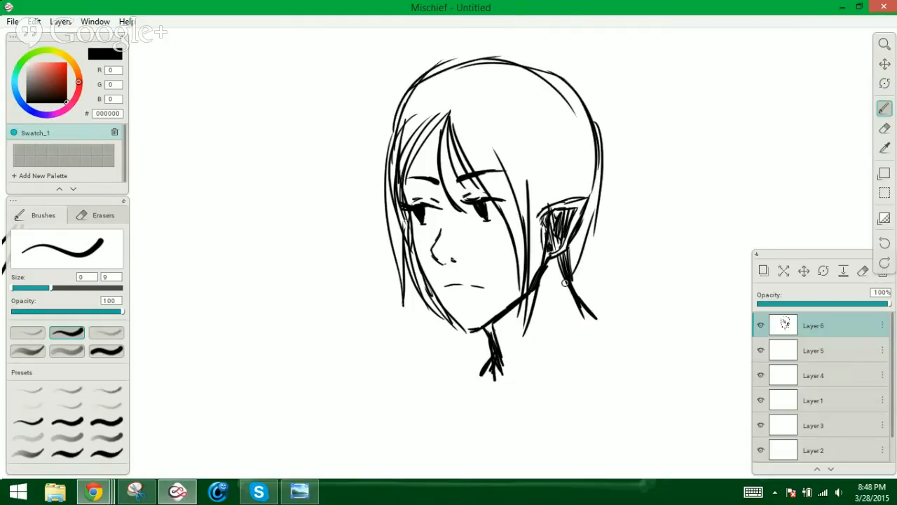
Draw long hair strands hanging behind the pointed ear down past the neck
left_click_drag(596, 185, 586, 287)
left_click_drag(597, 205, 605, 315)
left_click_drag(597, 174, 623, 305)
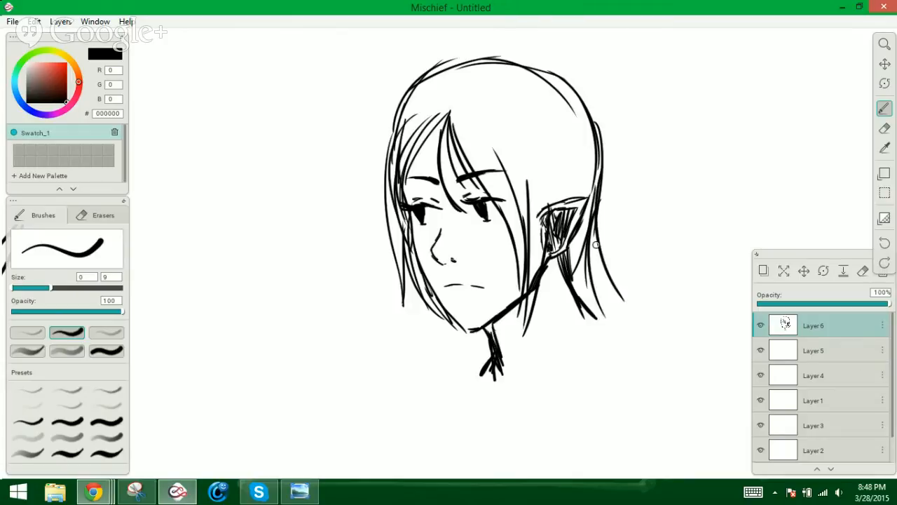
mouse_move(594, 242)
left_mouse_down()
mouse_move(621, 324)
mouse_move(584, 305)
left_mouse_up()
left_click_drag(580, 225, 589, 306)
left_click_drag(579, 155, 610, 306)
Add hair strands from the crown down to the top of the ear and more lengths behind the neck
mouse_move(568, 160)
left_mouse_down()
mouse_move(574, 205)
mouse_move(558, 191)
left_mouse_up()
left_click_drag(576, 176, 579, 192)
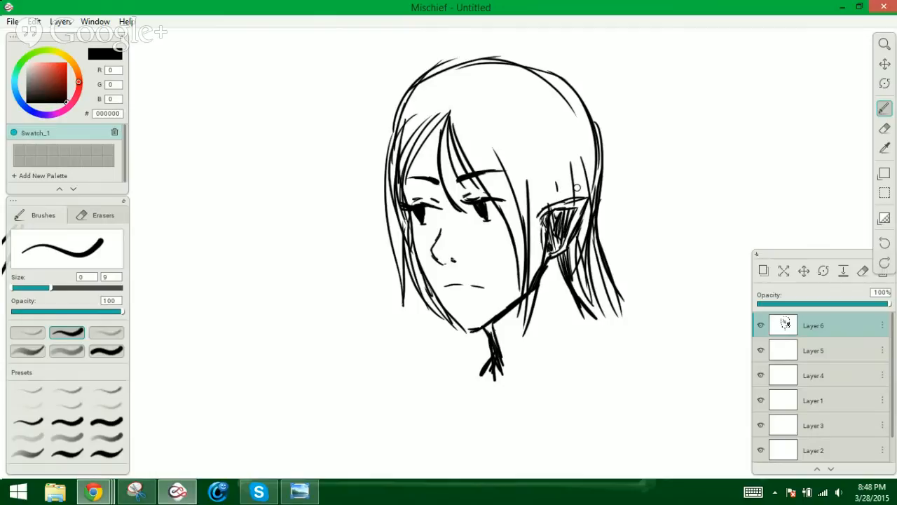
left_click_drag(516, 102, 566, 183)
left_click_drag(553, 114, 576, 201)
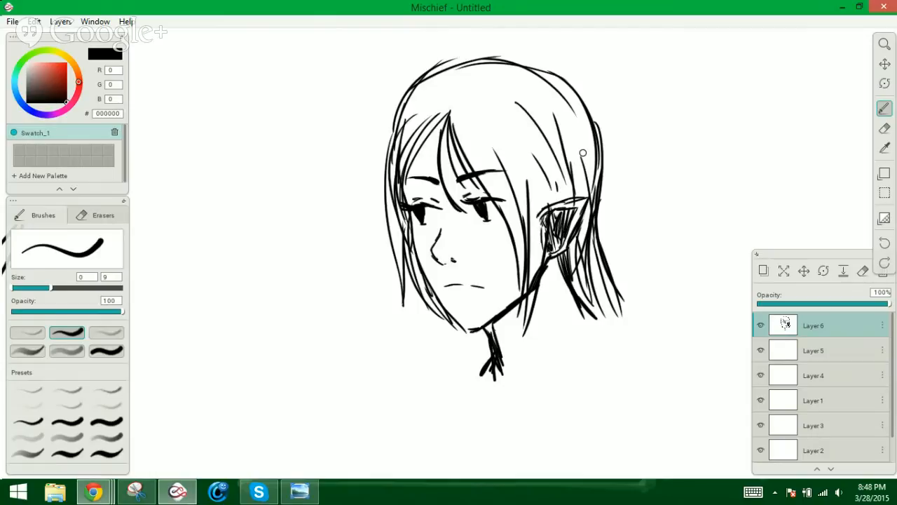
left_click_drag(580, 150, 630, 282)
left_click_drag(605, 225, 624, 322)
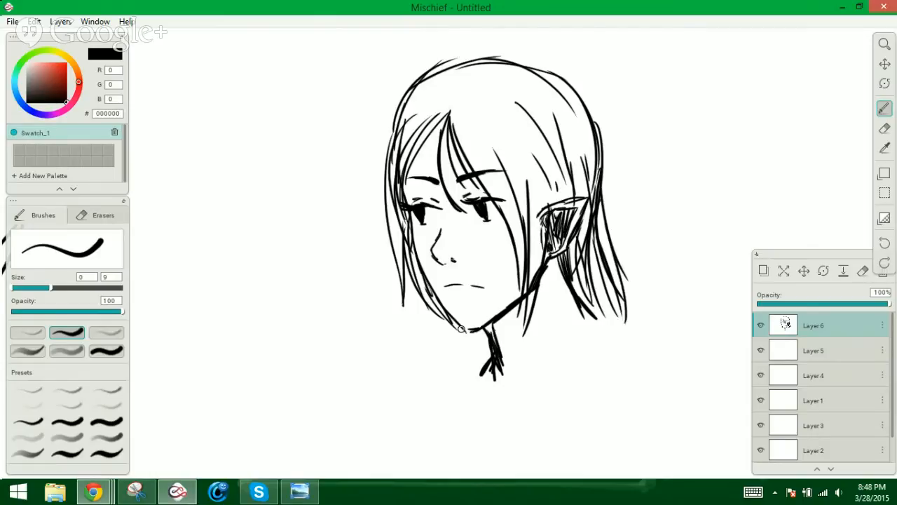
Fill the area below the far jaw and chin with long vertical hair strokes
left_click_drag(412, 272, 424, 370)
left_click_drag(429, 307, 431, 377)
left_click_drag(441, 322, 450, 373)
left_click_drag(452, 325, 469, 379)
left_click_drag(479, 338, 486, 369)
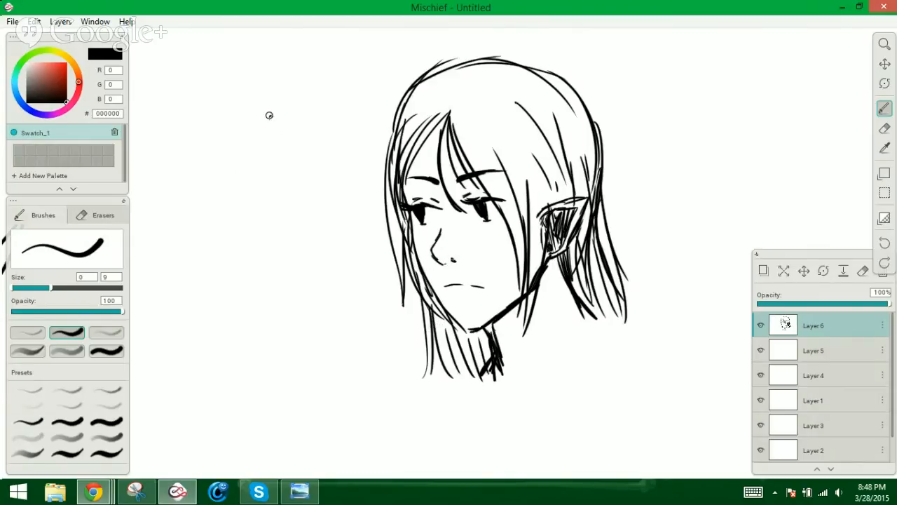
Draw a large and a small four-pointed sparkle before the face and another large one behind the head
mouse_move(269, 115)
left_mouse_down()
mouse_move(268, 178)
mouse_move(320, 150)
left_mouse_up()
left_click_drag(277, 175, 314, 185)
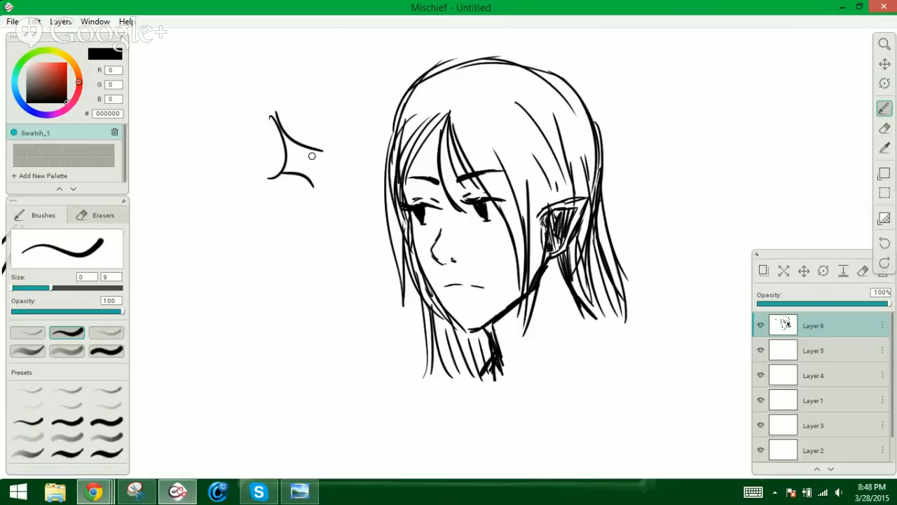
mouse_move(322, 150)
left_mouse_down()
mouse_move(314, 184)
mouse_move(335, 181)
left_mouse_up()
mouse_move(654, 158)
left_mouse_down()
mouse_move(625, 213)
mouse_move(684, 228)
left_mouse_up()
left_click_drag(632, 212, 653, 244)
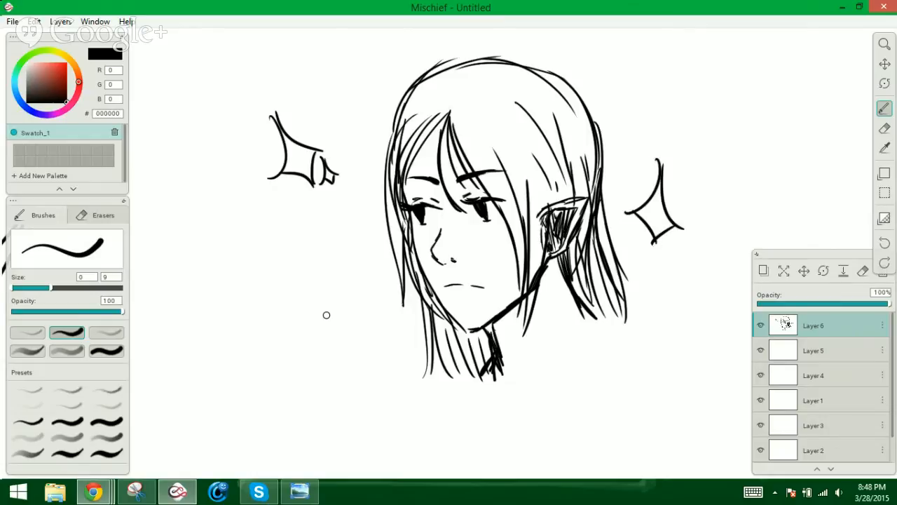
Add more four-pointed sparkles in front of the chin, beside the face and behind the neck, plus one strand near the ear
mouse_move(303, 300)
left_mouse_down()
mouse_move(313, 353)
mouse_move(366, 317)
mouse_move(345, 366)
left_mouse_up()
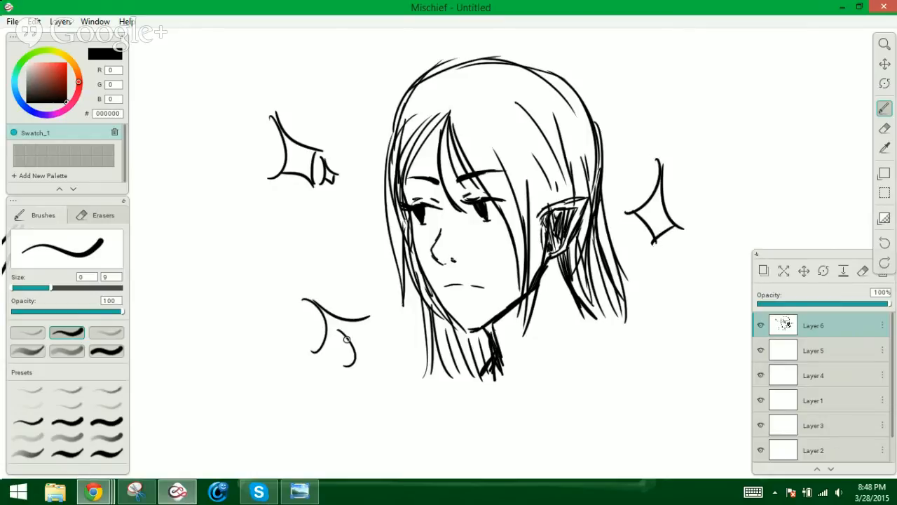
mouse_move(343, 335)
left_mouse_down()
mouse_move(381, 349)
mouse_move(372, 363)
left_mouse_up()
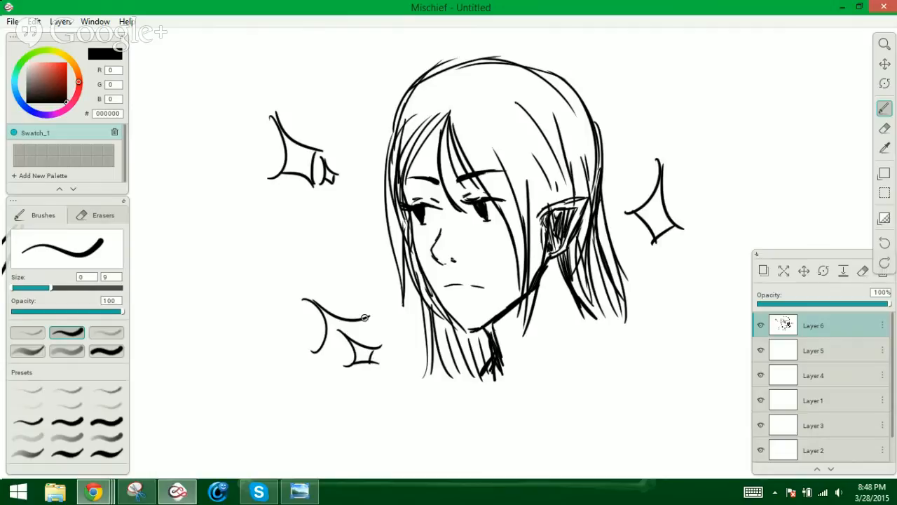
mouse_move(364, 317)
left_mouse_down()
mouse_move(367, 346)
mouse_move(356, 349)
left_mouse_up()
left_click_drag(324, 212, 317, 244)
mouse_move(325, 216)
left_mouse_down()
mouse_move(340, 234)
mouse_move(332, 249)
left_mouse_up()
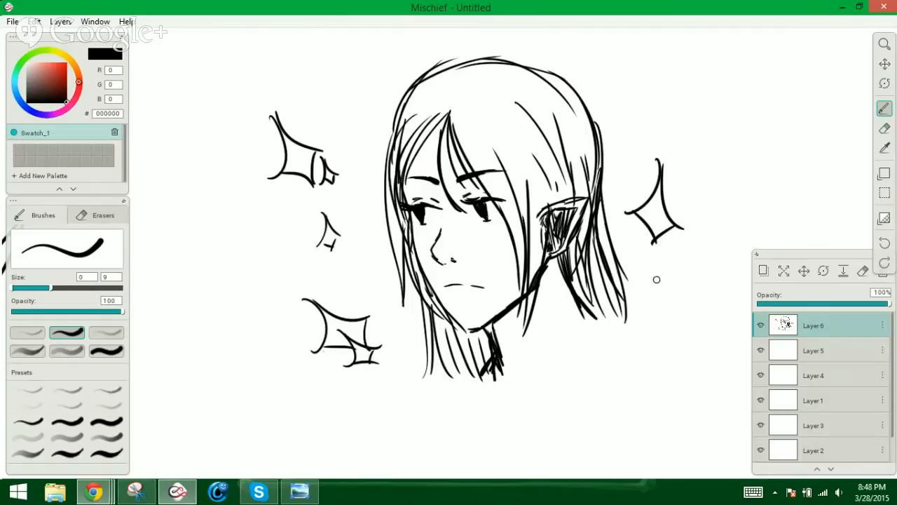
mouse_move(660, 260)
left_mouse_down()
mouse_move(639, 286)
mouse_move(676, 294)
mouse_move(640, 302)
mouse_move(654, 301)
left_mouse_up()
left_click_drag(641, 302, 645, 309)
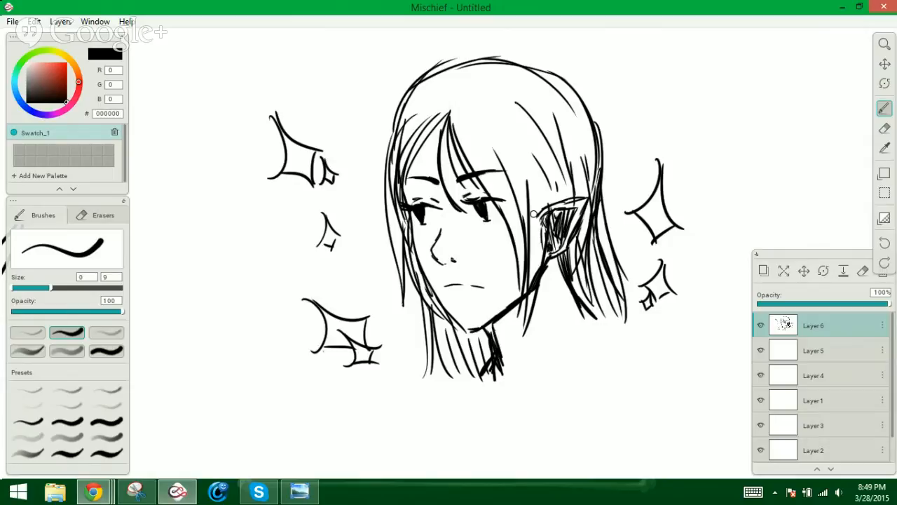
left_click_drag(522, 165, 541, 205)
Handwrite "Get off my lawn, Kohai." on four lines beside the sparkles in front of the face
mouse_move(181, 144)
left_mouse_down()
mouse_move(177, 151)
mouse_move(205, 153)
left_mouse_up()
mouse_move(200, 151)
left_mouse_down()
mouse_move(223, 127)
mouse_move(225, 148)
left_mouse_up()
mouse_move(209, 179)
left_mouse_down()
mouse_move(213, 188)
mouse_move(235, 183)
left_mouse_up()
left_click_drag(242, 170, 211, 230)
mouse_move(212, 219)
left_mouse_down()
mouse_move(223, 229)
mouse_move(228, 215)
left_mouse_up()
left_click_drag(234, 214, 251, 214)
left_click_drag(258, 202, 255, 211)
mouse_move(212, 257)
left_mouse_down()
mouse_move(216, 276)
mouse_move(242, 268)
left_mouse_up()
mouse_move(238, 254)
left_mouse_down()
mouse_move(235, 262)
mouse_move(244, 261)
left_mouse_up()
left_click_drag(245, 252, 266, 251)
left_click(274, 243)
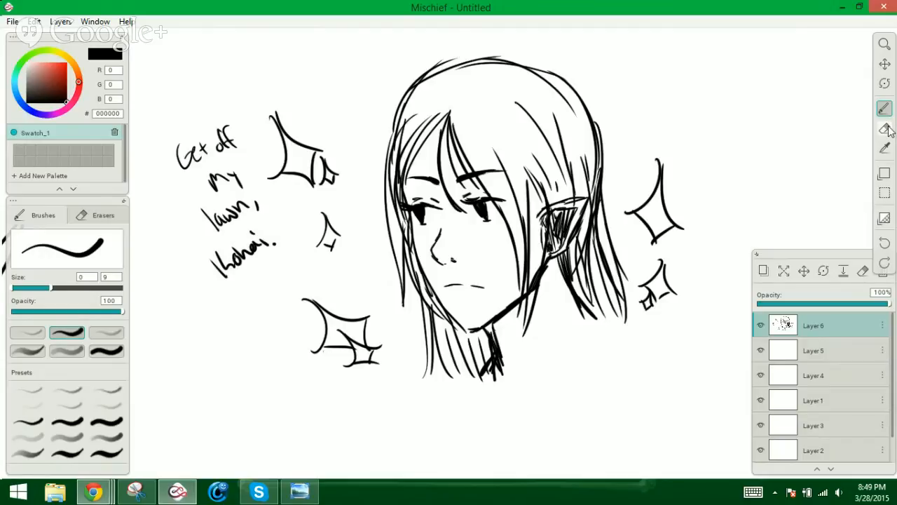
Erase the last word of the handwritten caption and rewrite it as "Kouhai."
left_click(885, 129)
left_click_drag(210, 251, 229, 260)
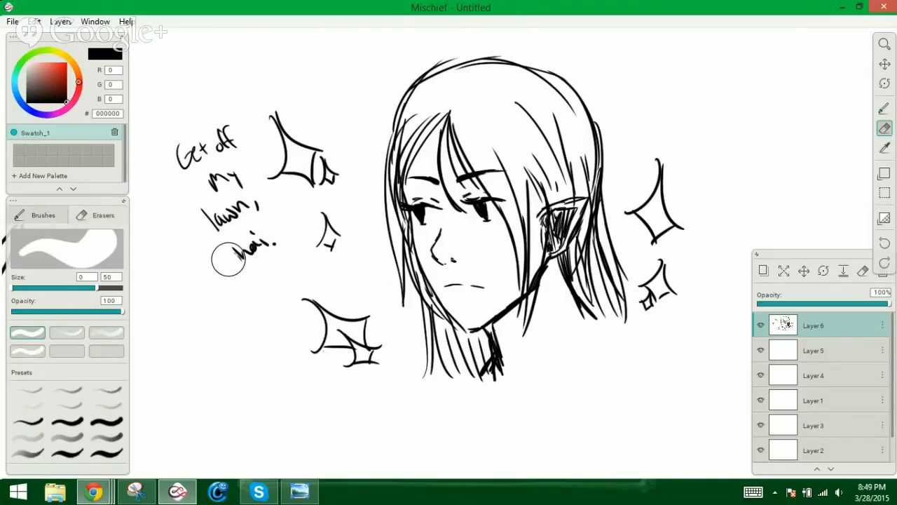
left_click(884, 110)
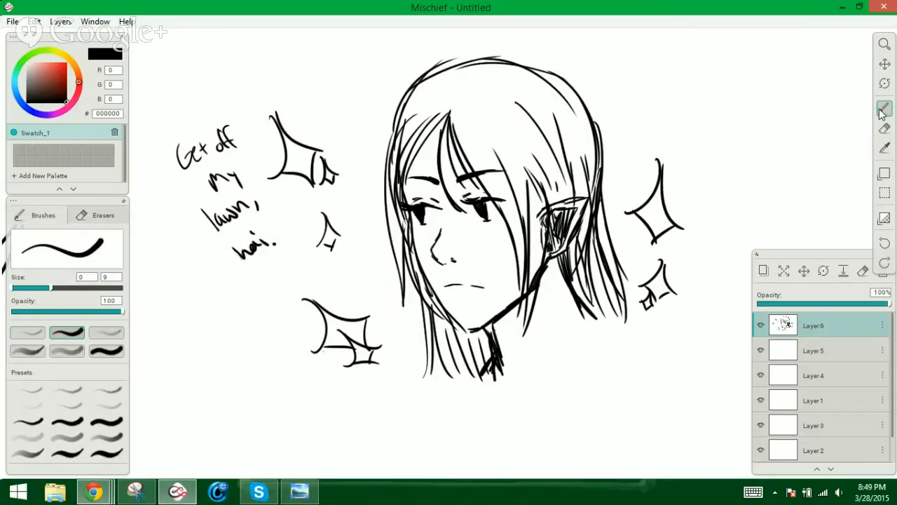
mouse_move(196, 264)
left_mouse_down()
mouse_move(199, 283)
mouse_move(237, 260)
mouse_move(231, 246)
mouse_move(239, 253)
left_mouse_up()
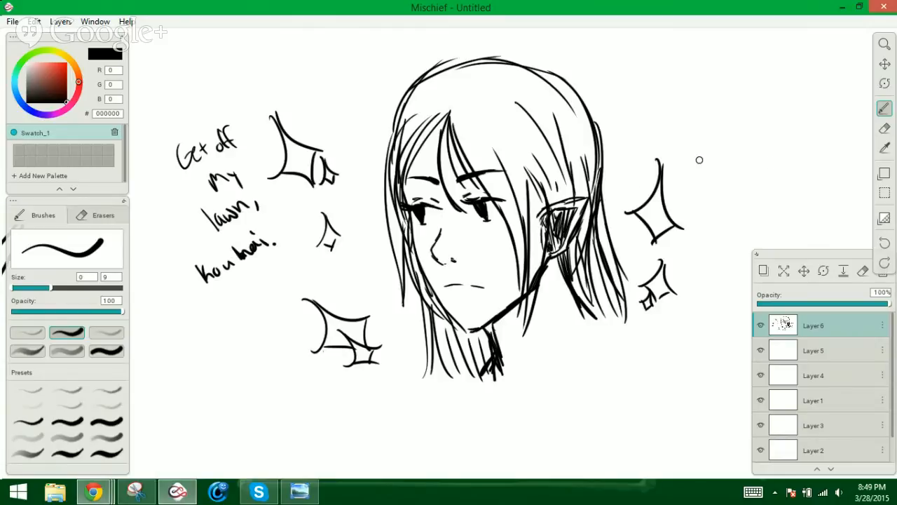
left_click(884, 128)
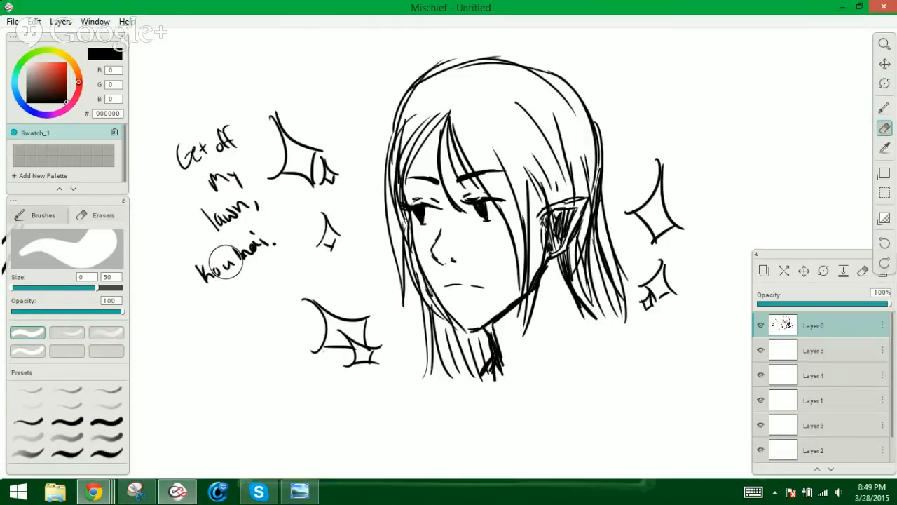
mouse_move(258, 270)
left_mouse_down()
mouse_move(200, 260)
mouse_move(232, 250)
mouse_move(195, 258)
mouse_move(216, 270)
mouse_move(247, 238)
mouse_move(240, 244)
left_mouse_up()
left_click(885, 108)
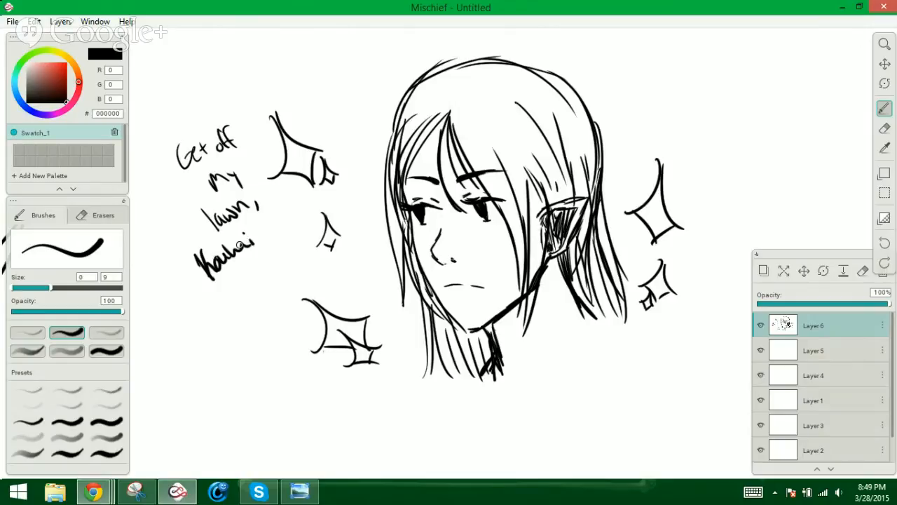
left_click(260, 242)
Handwrite "Sparkle" above the forehead and again above the sparkles behind the head
mouse_move(344, 42)
left_mouse_down()
mouse_move(335, 67)
mouse_move(350, 77)
mouse_move(373, 55)
mouse_move(411, 59)
left_mouse_up()
mouse_move(645, 100)
left_mouse_down()
mouse_move(635, 119)
mouse_move(647, 119)
left_mouse_up()
left_click_drag(651, 121, 686, 157)
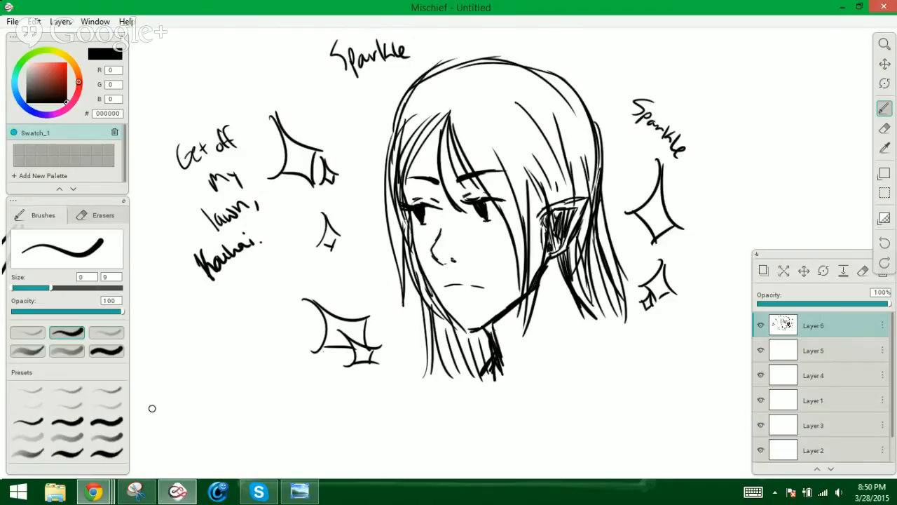
Handwrite the title "Bishie Elf-san" below the sparkles in front of the neck
mouse_move(168, 409)
left_mouse_down()
mouse_move(147, 378)
mouse_move(168, 405)
mouse_move(185, 401)
left_mouse_up()
mouse_move(199, 372)
left_mouse_down()
mouse_move(225, 394)
mouse_move(244, 382)
mouse_move(259, 429)
mouse_move(279, 419)
left_mouse_up()
left_click_drag(261, 413, 276, 410)
mouse_move(290, 394)
left_mouse_down()
mouse_move(289, 420)
mouse_move(331, 402)
mouse_move(341, 415)
mouse_move(413, 403)
mouse_move(422, 412)
left_mouse_up()
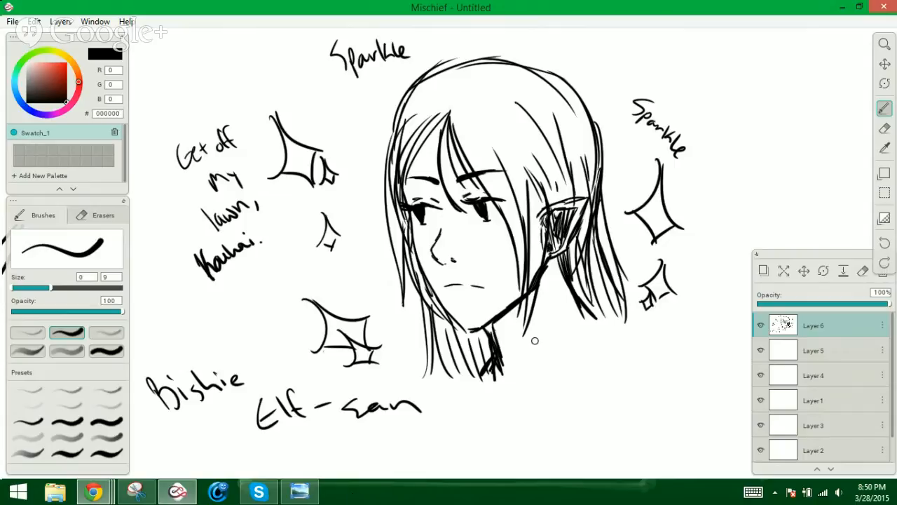
Darken the hair behind the neck and hatch shadows on the neck under the jaw and beneath the mouth
mouse_move(569, 251)
left_mouse_down()
mouse_move(578, 289)
mouse_move(565, 258)
mouse_move(585, 319)
left_mouse_up()
left_click_drag(570, 263, 587, 324)
left_click_drag(565, 244, 596, 344)
mouse_move(583, 307)
left_mouse_down()
mouse_move(607, 340)
mouse_move(629, 351)
left_mouse_up()
left_click_drag(495, 339, 475, 374)
mouse_move(490, 323)
left_mouse_down()
mouse_move(484, 359)
mouse_move(488, 330)
mouse_move(493, 351)
left_mouse_up()
mouse_move(518, 304)
left_mouse_down()
mouse_move(494, 371)
mouse_move(502, 370)
left_mouse_up()
left_click_drag(526, 335, 514, 363)
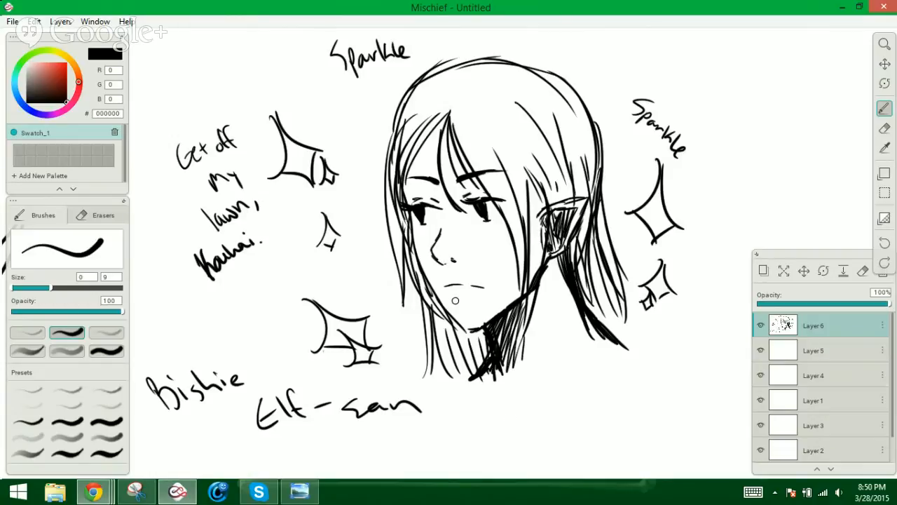
left_click_drag(457, 301, 469, 301)
Try hatching shadows above the mouth, under the nose, below the far eyebrow and on the far cheek
mouse_move(456, 303)
left_mouse_down()
mouse_move(450, 279)
mouse_move(473, 286)
mouse_move(443, 287)
mouse_move(479, 288)
left_mouse_up()
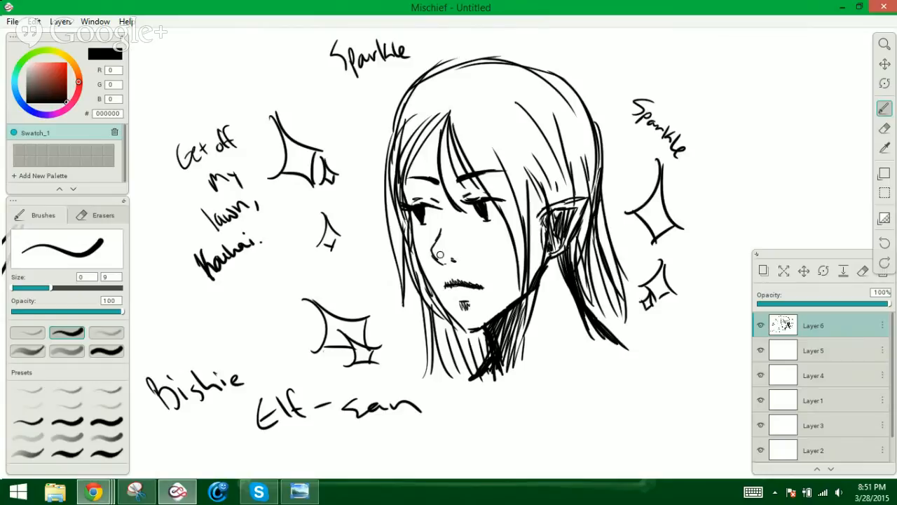
mouse_move(439, 255)
left_mouse_down()
mouse_move(434, 250)
mouse_move(456, 267)
left_mouse_up()
left_click_drag(403, 198, 440, 195)
mouse_move(409, 226)
left_mouse_down()
mouse_move(415, 239)
mouse_move(436, 237)
mouse_move(431, 247)
mouse_move(418, 227)
mouse_move(425, 252)
mouse_move(433, 238)
left_mouse_up()
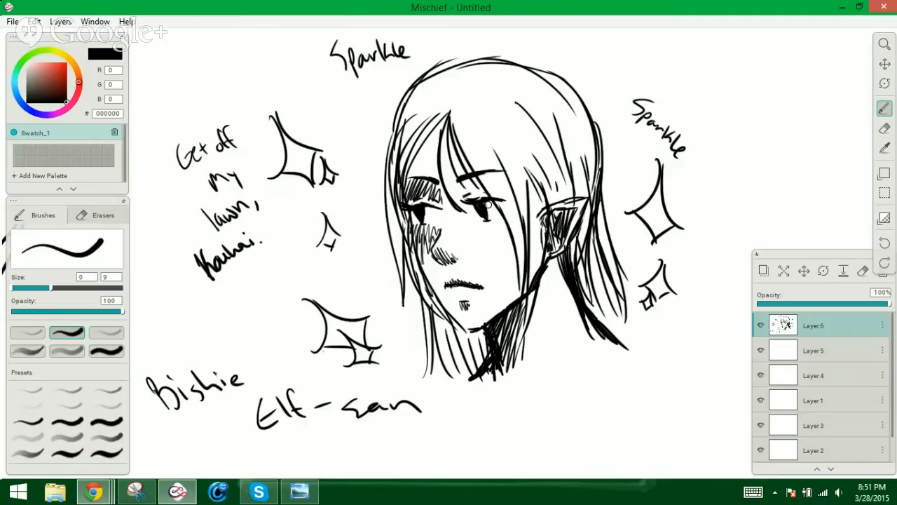
Undo the shading on the cheek, eyelid, nose and upper lip, keeping the shadow patch on the chin
key("ctrl+z")
key("ctrl+z")
key("ctrl+z")
key("ctrl+z")
key("ctrl+z")
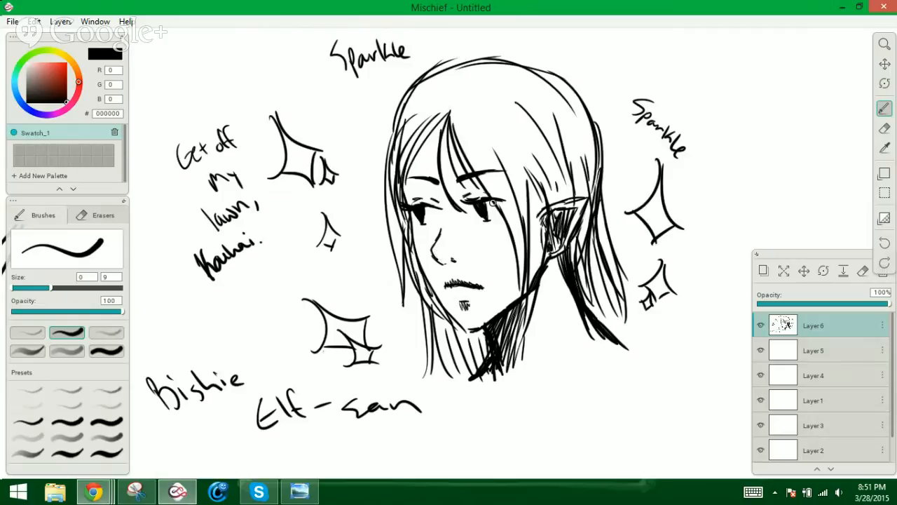
key("ctrl+z")
key("ctrl+z")
key("ctrl+z")
key("ctrl+y")
Hatch a dark patch over the nose and lighter shadows above and below both eyes
mouse_move(427, 249)
left_mouse_down()
mouse_move(459, 267)
mouse_move(444, 242)
mouse_move(461, 265)
mouse_move(462, 248)
left_mouse_up()
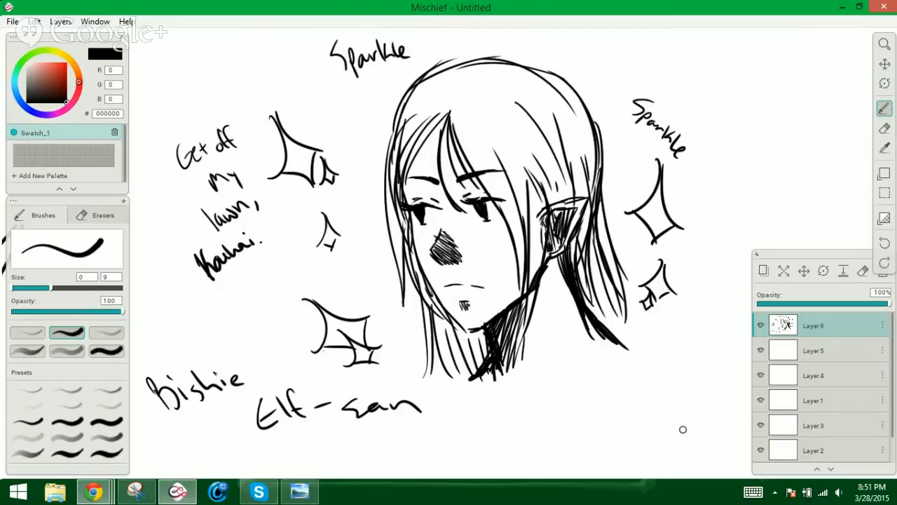
left_click(103, 494)
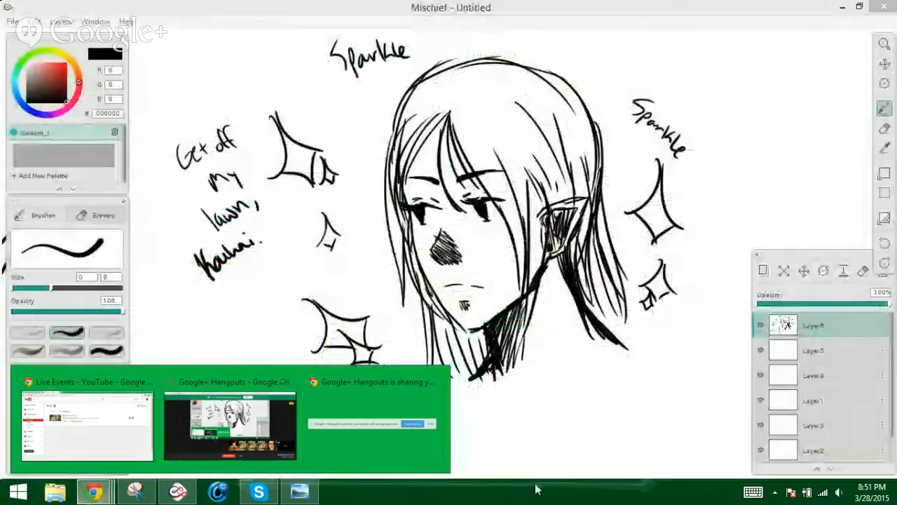
left_click(524, 464)
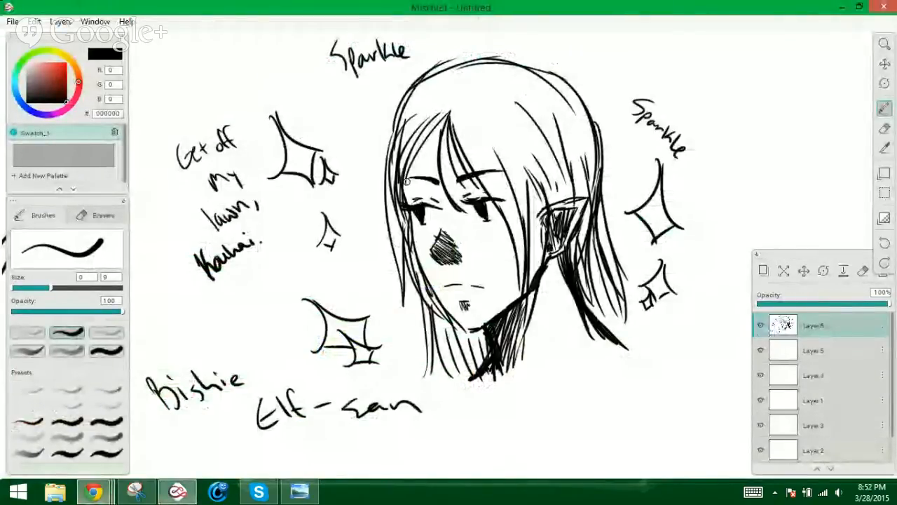
mouse_move(405, 181)
left_mouse_down()
mouse_move(411, 205)
mouse_move(424, 182)
mouse_move(420, 194)
mouse_move(430, 189)
mouse_move(430, 198)
mouse_move(468, 194)
left_mouse_up()
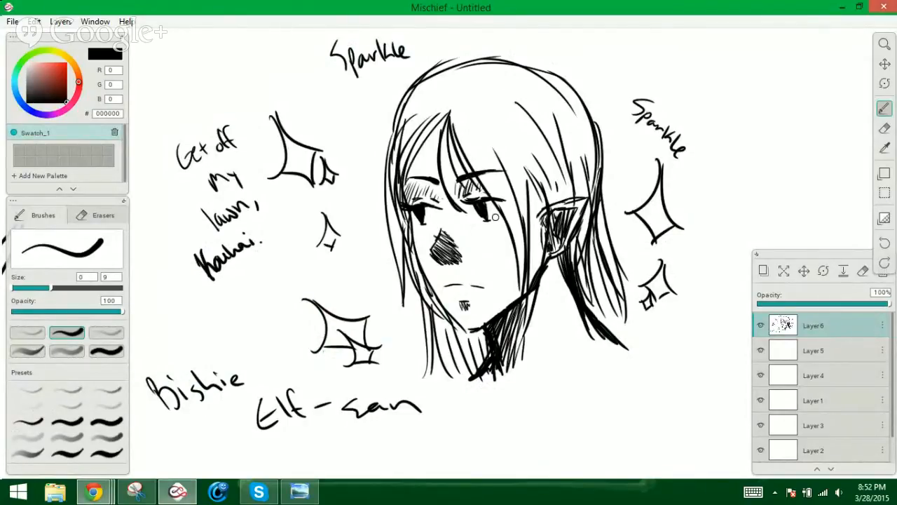
left_click_drag(496, 219, 491, 224)
left_click_drag(419, 233, 431, 224)
left_click_drag(481, 227, 497, 220)
left_click_drag(413, 234, 434, 226)
Erase the front edge of the ear and draw dark hair strands down in front of it to the jaw
left_click(884, 128)
mouse_move(539, 216)
left_mouse_down()
mouse_move(541, 206)
mouse_move(540, 250)
left_mouse_up()
mouse_move(537, 211)
left_mouse_down()
mouse_move(541, 228)
mouse_move(545, 222)
left_mouse_up()
left_click(886, 109)
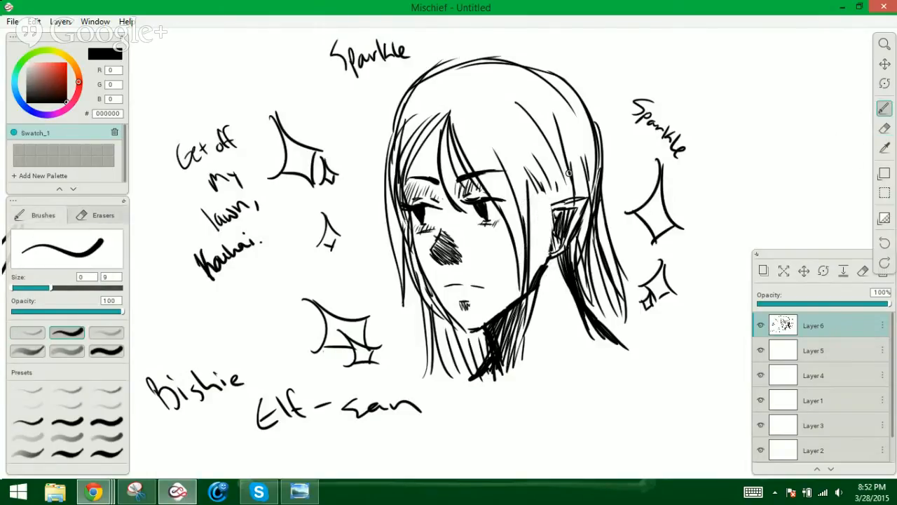
mouse_move(544, 185)
left_mouse_down()
mouse_move(548, 260)
mouse_move(538, 209)
mouse_move(531, 277)
left_mouse_up()
left_click_drag(529, 240, 540, 282)
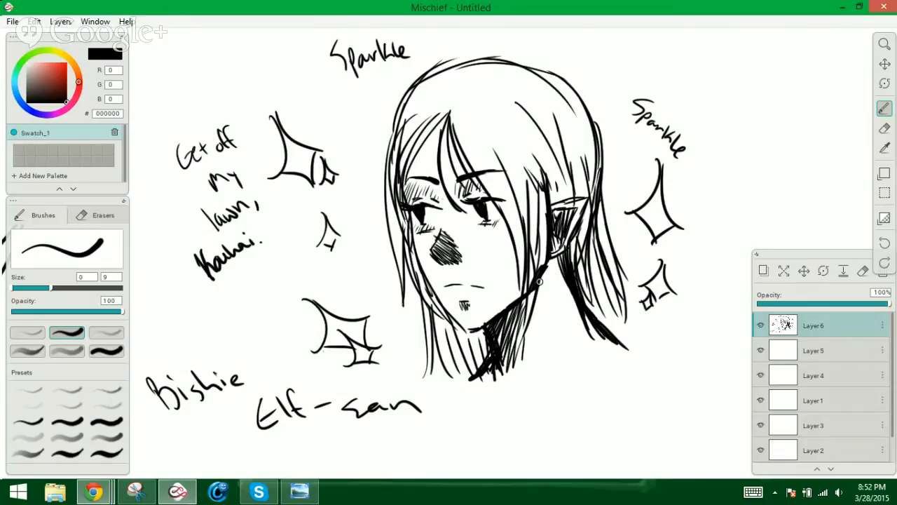
mouse_move(538, 197)
left_mouse_down()
mouse_move(529, 284)
mouse_move(536, 217)
mouse_move(547, 267)
mouse_move(545, 227)
left_mouse_up()
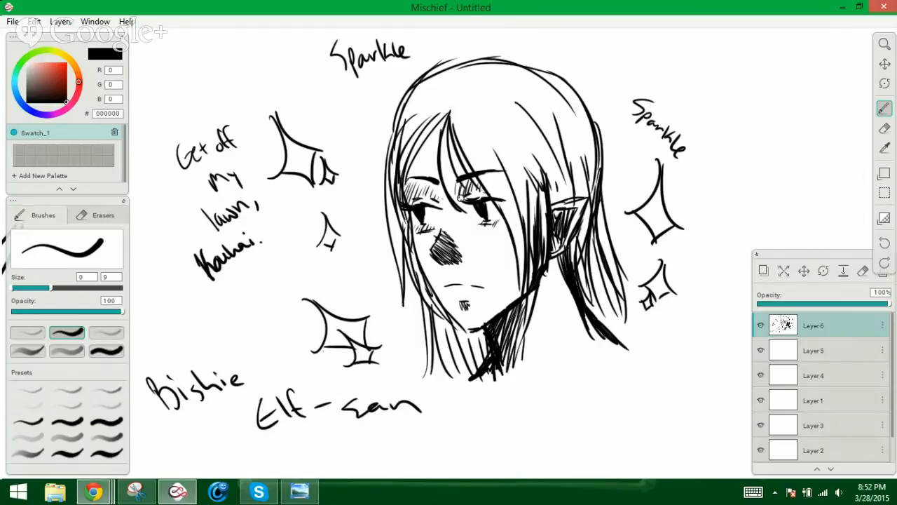
Draw dense vertical shadow strokes from the fringe down over the forehead, far brow and nose bridge
left_click_drag(430, 136, 437, 228)
left_click_drag(434, 119, 442, 200)
mouse_move(438, 138)
left_mouse_down()
mouse_move(444, 224)
mouse_move(445, 208)
mouse_move(457, 234)
left_mouse_up()
left_click_drag(448, 158, 464, 235)
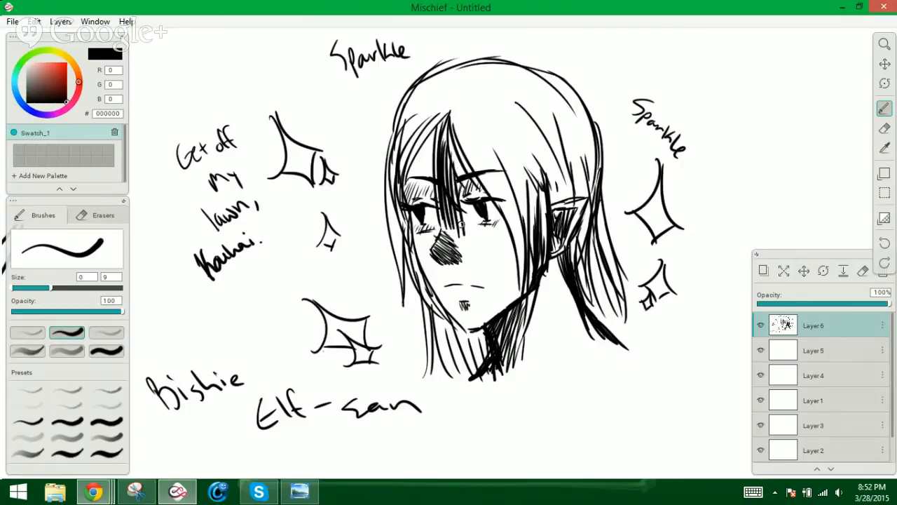
left_click_drag(455, 181, 470, 233)
mouse_move(427, 135)
left_mouse_down()
mouse_move(434, 222)
mouse_move(432, 151)
mouse_move(424, 190)
mouse_move(421, 145)
mouse_move(421, 201)
left_mouse_up()
mouse_move(418, 161)
left_mouse_down()
mouse_move(417, 200)
mouse_move(407, 204)
left_mouse_up()
Hatch a shadow band beneath both eyes and darken the area between the near eyebrow and eye
left_click_drag(405, 223, 415, 244)
mouse_move(416, 221)
left_mouse_down()
mouse_move(421, 247)
mouse_move(443, 245)
left_mouse_up()
mouse_move(448, 222)
left_mouse_down()
mouse_move(457, 241)
mouse_move(471, 237)
left_mouse_up()
mouse_move(468, 202)
left_mouse_down()
mouse_move(474, 230)
mouse_move(503, 237)
left_mouse_up()
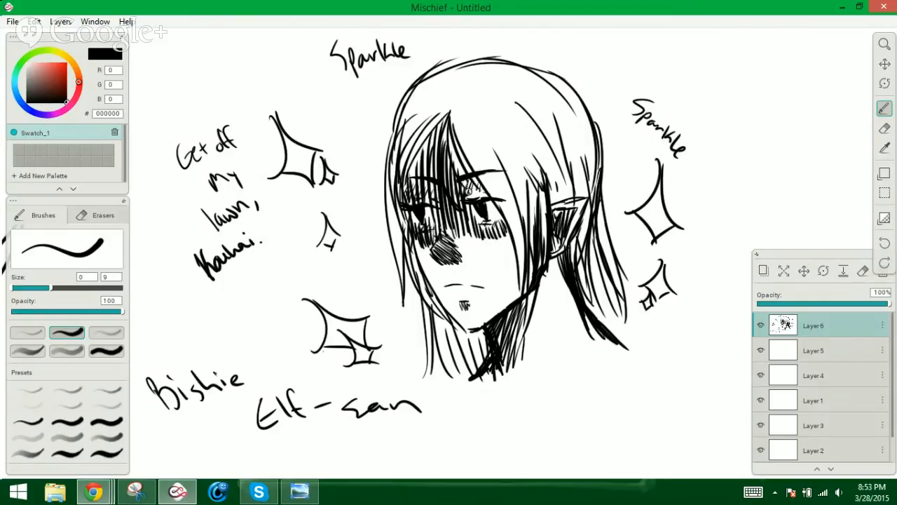
left_click_drag(465, 179, 471, 198)
left_click_drag(474, 184, 485, 200)
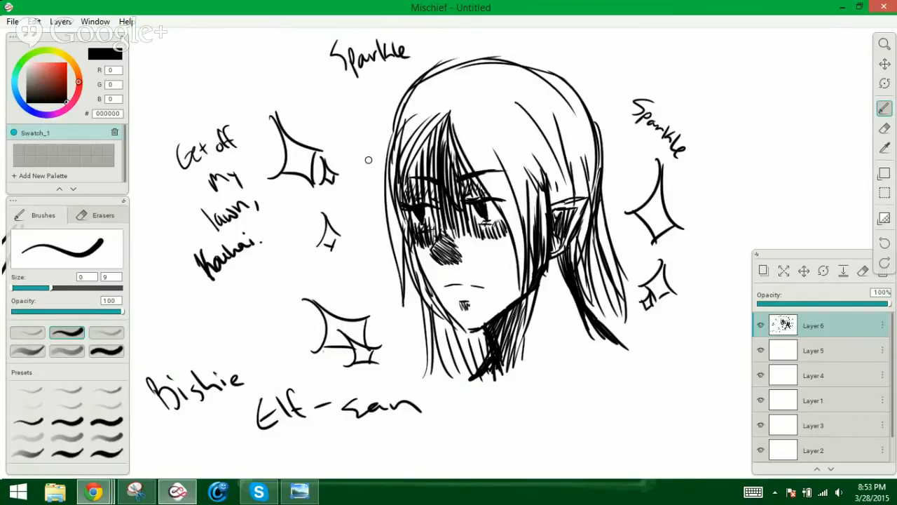
Draw a thought bubble beside the forehead containing "Murder." with a small heart under it
mouse_move(374, 155)
left_mouse_down()
mouse_move(375, 166)
mouse_move(363, 143)
left_mouse_up()
mouse_move(309, 73)
left_mouse_down()
mouse_move(288, 81)
mouse_move(299, 127)
mouse_move(337, 143)
mouse_move(400, 83)
mouse_move(311, 68)
left_mouse_up()
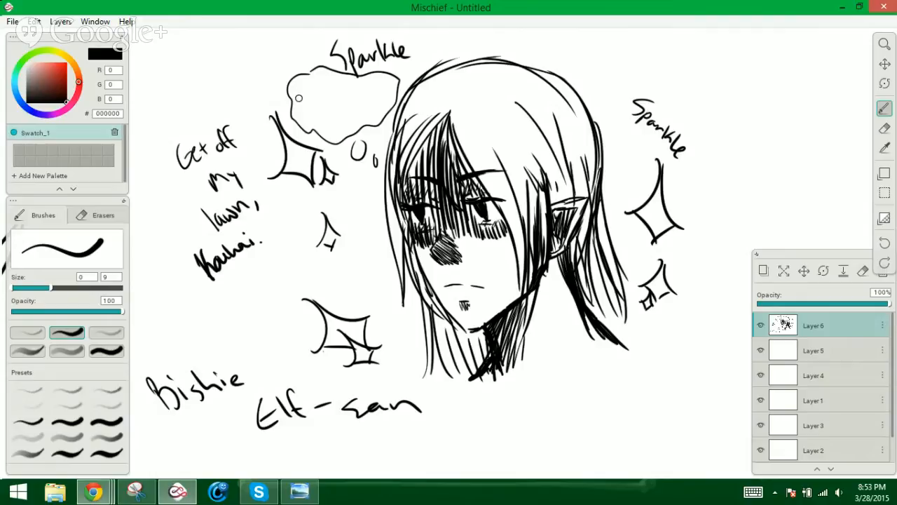
mouse_move(299, 99)
left_mouse_down()
mouse_move(309, 112)
mouse_move(361, 104)
mouse_move(362, 112)
left_mouse_up()
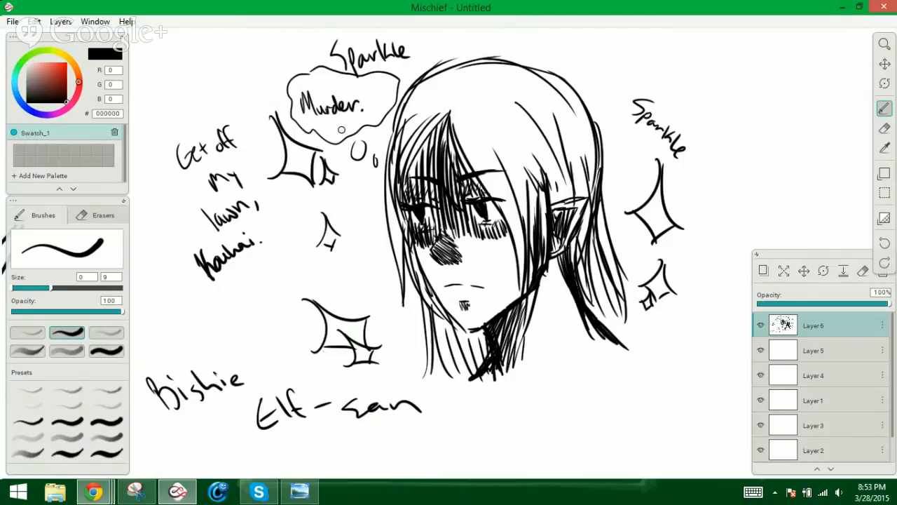
mouse_move(331, 125)
left_mouse_down()
mouse_move(335, 132)
mouse_move(329, 122)
mouse_move(341, 122)
left_mouse_up()
On a blank area of the canvas, draw a new character's curved jaw, two oval eyes and a tiny mouth
left_click(885, 63)
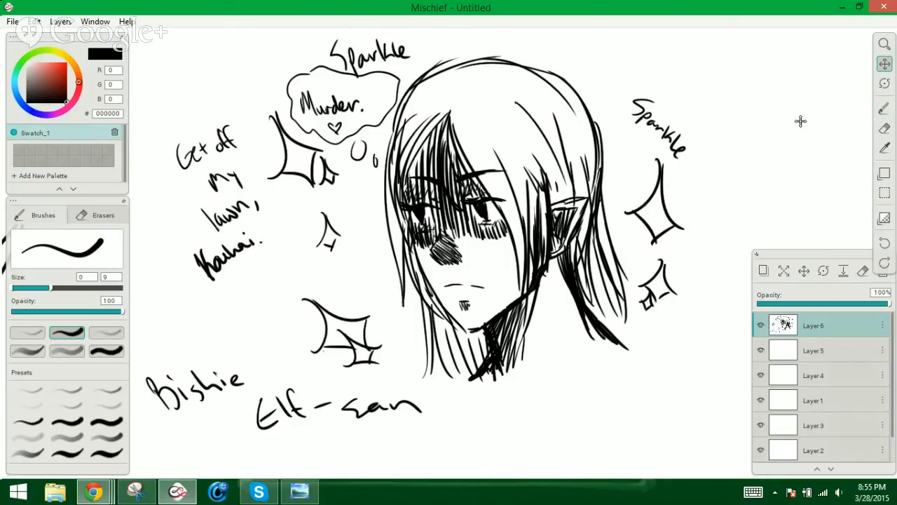
mouse_move(801, 121)
left_mouse_down()
mouse_move(553, 170)
mouse_move(323, 186)
left_mouse_up()
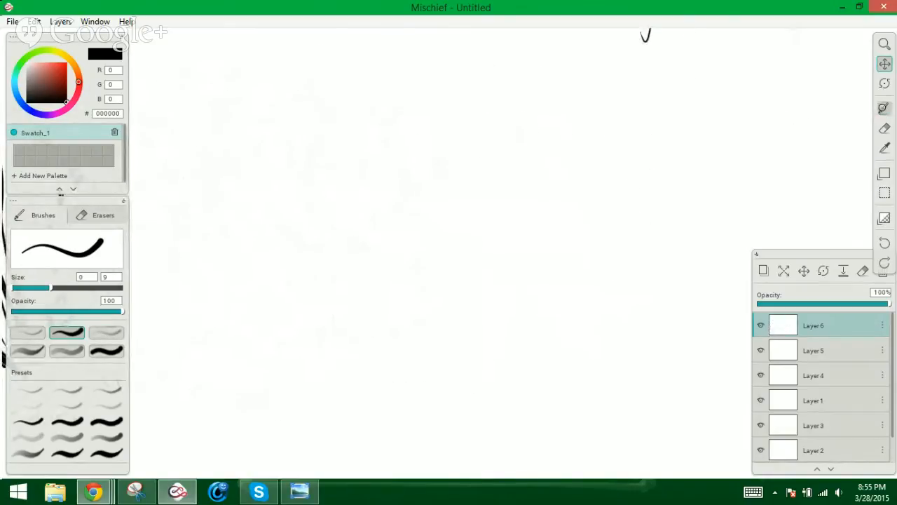
left_click(884, 108)
mouse_move(440, 166)
left_mouse_down()
mouse_move(437, 192)
mouse_move(455, 236)
mouse_move(500, 231)
mouse_move(486, 237)
mouse_move(520, 188)
left_mouse_up()
mouse_move(459, 242)
left_mouse_down()
mouse_move(471, 241)
mouse_move(469, 218)
mouse_move(483, 201)
mouse_move(453, 204)
left_mouse_up()
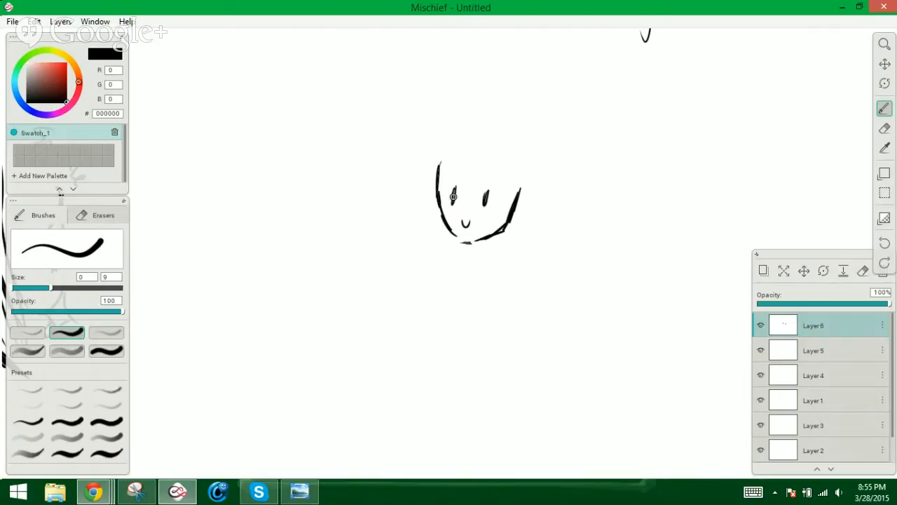
Draw the character's neck, long rounded body and two short stubby legs below the head
mouse_move(501, 225)
left_mouse_down()
mouse_move(495, 243)
mouse_move(458, 249)
mouse_move(435, 285)
left_mouse_up()
left_click_drag(501, 245, 522, 310)
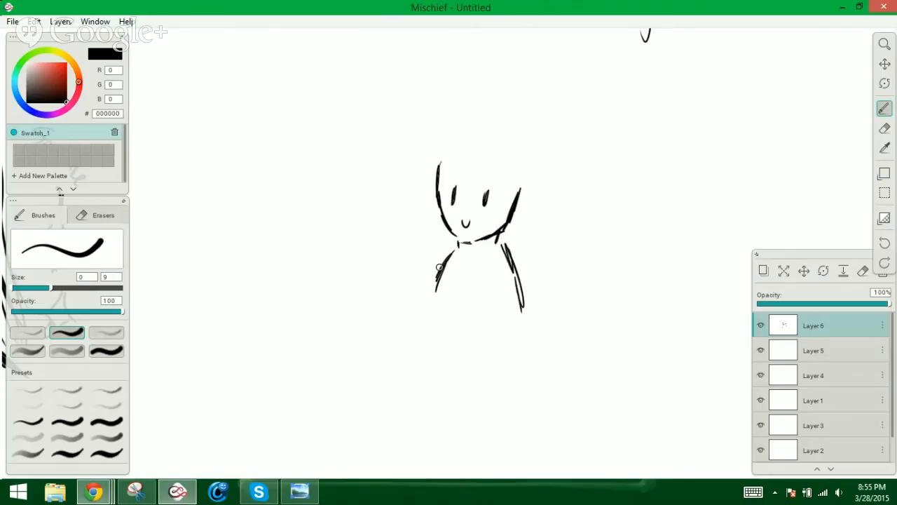
left_click_drag(439, 268, 424, 348)
left_click_drag(427, 338, 430, 407)
mouse_move(426, 361)
left_mouse_down()
mouse_move(450, 437)
mouse_move(466, 431)
mouse_move(458, 434)
mouse_move(463, 403)
mouse_move(479, 386)
mouse_move(493, 433)
mouse_move(524, 417)
mouse_move(517, 423)
mouse_move(526, 371)
left_mouse_up()
left_click_drag(518, 414, 522, 308)
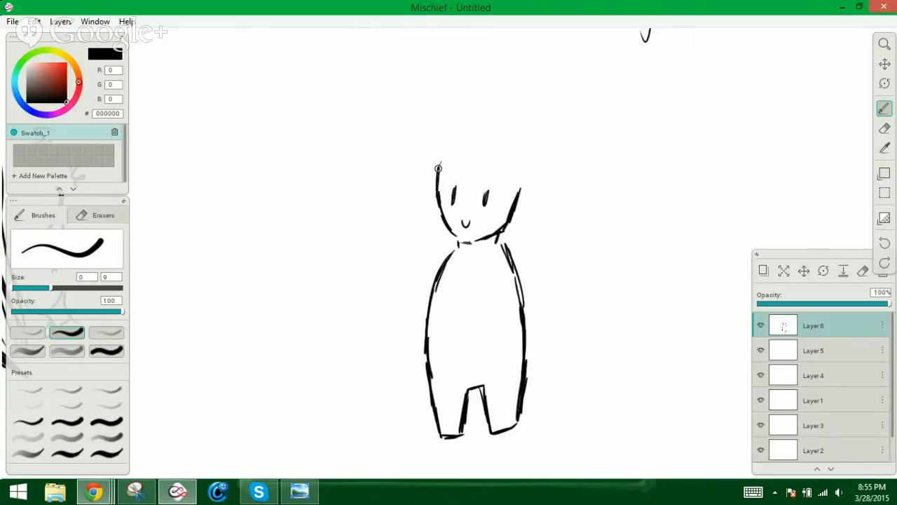
Close the top of the character's head with a rounded skull and add a small ear on each side
mouse_move(438, 168)
left_mouse_down()
mouse_move(454, 141)
mouse_move(490, 125)
mouse_move(510, 140)
mouse_move(513, 176)
left_mouse_up()
mouse_move(512, 141)
left_mouse_down()
mouse_move(513, 185)
mouse_move(519, 165)
mouse_move(515, 185)
mouse_move(492, 129)
mouse_move(510, 148)
mouse_move(485, 129)
mouse_move(494, 132)
mouse_move(461, 137)
left_mouse_up()
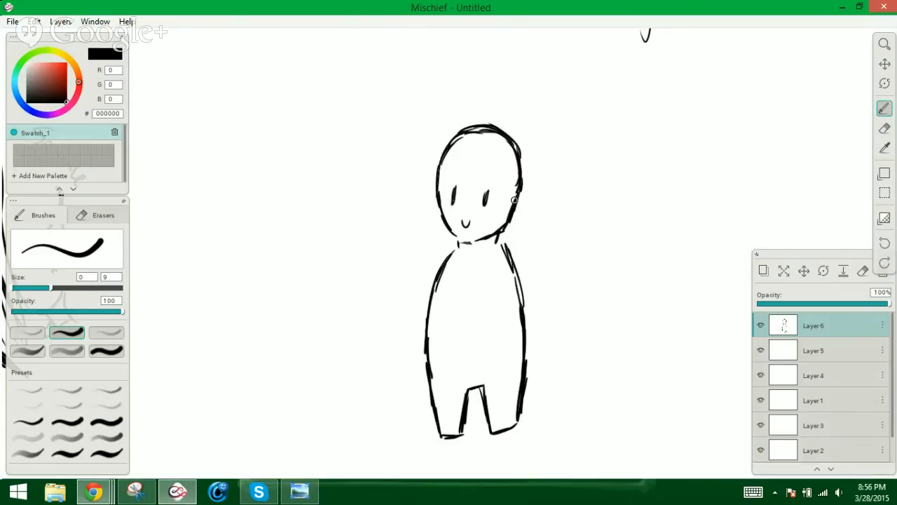
mouse_move(510, 202)
left_mouse_down()
mouse_move(522, 199)
mouse_move(506, 212)
left_mouse_up()
left_click_drag(437, 192, 438, 208)
Handwrite "Dwarf" across the character's chest and add a short triangular arm on each side
mouse_move(436, 298)
left_mouse_down()
mouse_move(441, 314)
mouse_move(457, 300)
left_mouse_up()
left_click_drag(459, 301, 486, 296)
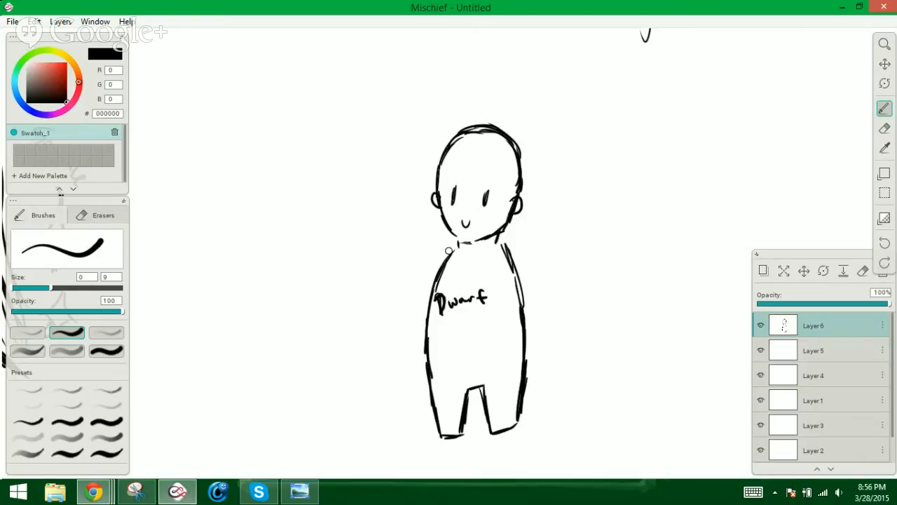
left_click_drag(449, 250, 406, 317)
mouse_move(440, 266)
left_mouse_down()
mouse_move(401, 318)
mouse_move(429, 322)
left_mouse_up()
mouse_move(502, 243)
left_mouse_down()
mouse_move(542, 325)
mouse_move(517, 330)
mouse_move(545, 326)
left_mouse_up()
On a blank area of the canvas, draw a new creature's round double-outlined head with dark slanted eyes, brow marks and hunched shoulders
left_click(884, 64)
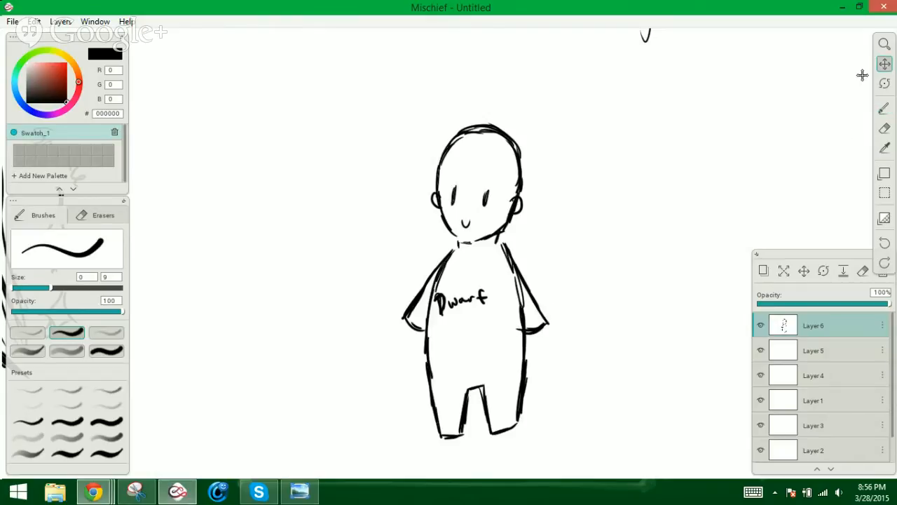
mouse_move(722, 150)
left_mouse_down()
mouse_move(551, 166)
mouse_move(540, 190)
mouse_move(310, 204)
left_mouse_up()
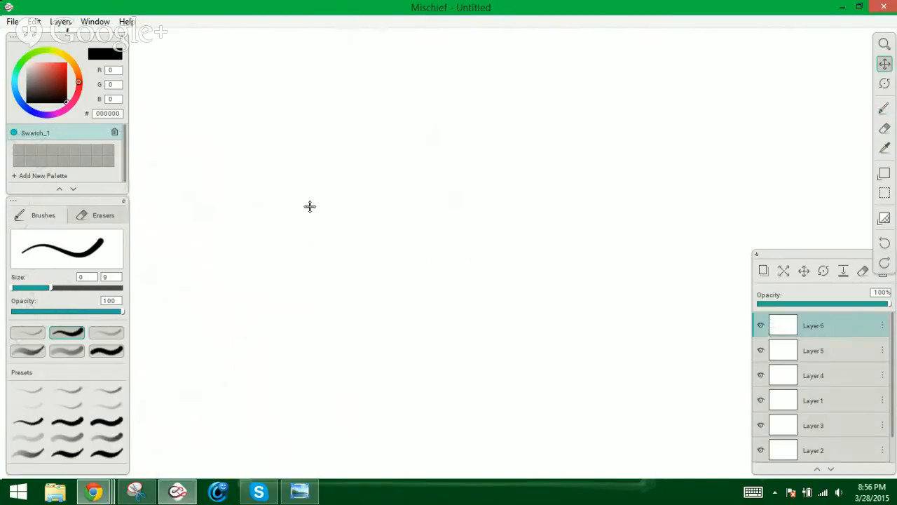
left_click(885, 108)
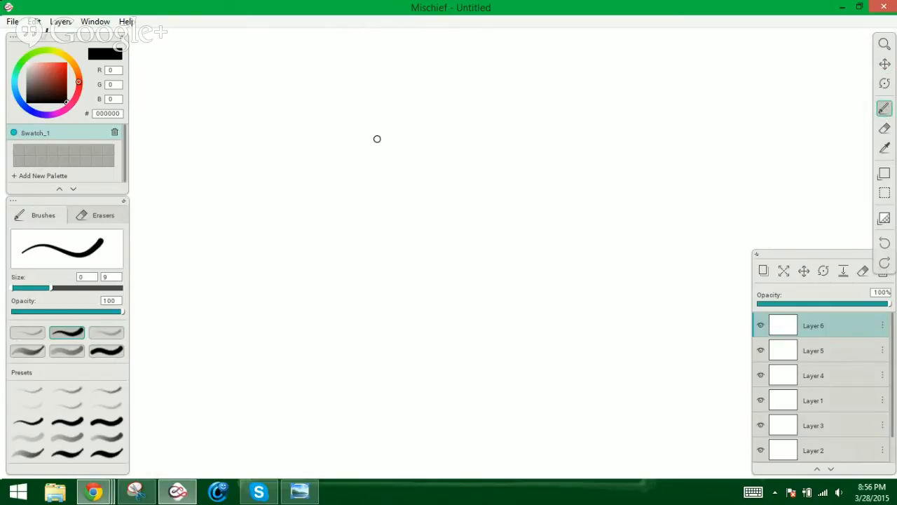
mouse_move(363, 124)
left_mouse_down()
mouse_move(354, 172)
mouse_move(377, 165)
mouse_move(384, 148)
mouse_move(375, 164)
mouse_move(389, 160)
mouse_move(382, 155)
mouse_move(380, 174)
mouse_move(386, 162)
mouse_move(341, 171)
mouse_move(338, 157)
mouse_move(358, 178)
left_mouse_up()
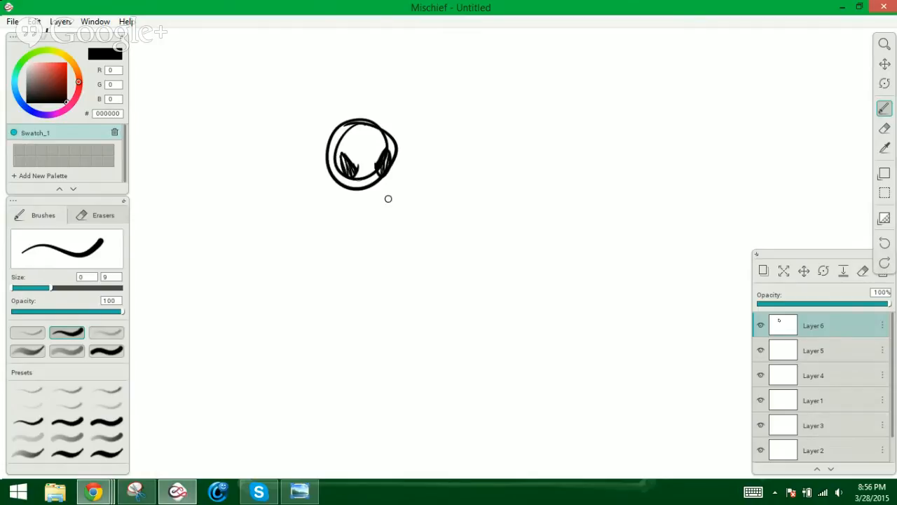
left_click_drag(324, 150, 354, 207)
mouse_move(394, 155)
left_mouse_down()
mouse_move(376, 202)
mouse_move(369, 205)
mouse_move(360, 180)
mouse_move(355, 197)
mouse_move(358, 184)
left_mouse_up()
mouse_move(351, 153)
left_mouse_down()
mouse_move(354, 161)
mouse_move(383, 147)
left_mouse_up()
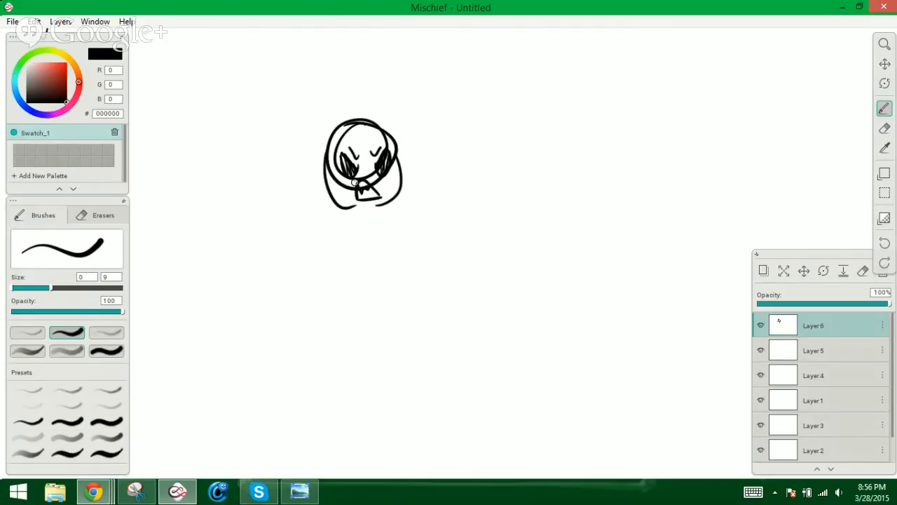
Fill the creature's small mouth with jagged teeth and draw two rounded forelimbs ending in claws below the head
mouse_move(355, 186)
left_mouse_down()
mouse_move(357, 204)
mouse_move(377, 204)
left_mouse_up()
mouse_move(356, 205)
left_mouse_down()
mouse_move(372, 230)
mouse_move(362, 248)
mouse_move(345, 246)
mouse_move(347, 220)
mouse_move(413, 234)
mouse_move(403, 229)
mouse_move(400, 244)
mouse_move(383, 223)
mouse_move(395, 204)
left_mouse_up()
left_click_drag(364, 240, 364, 257)
mouse_move(352, 243)
left_mouse_down()
mouse_move(354, 258)
mouse_move(414, 245)
left_mouse_up()
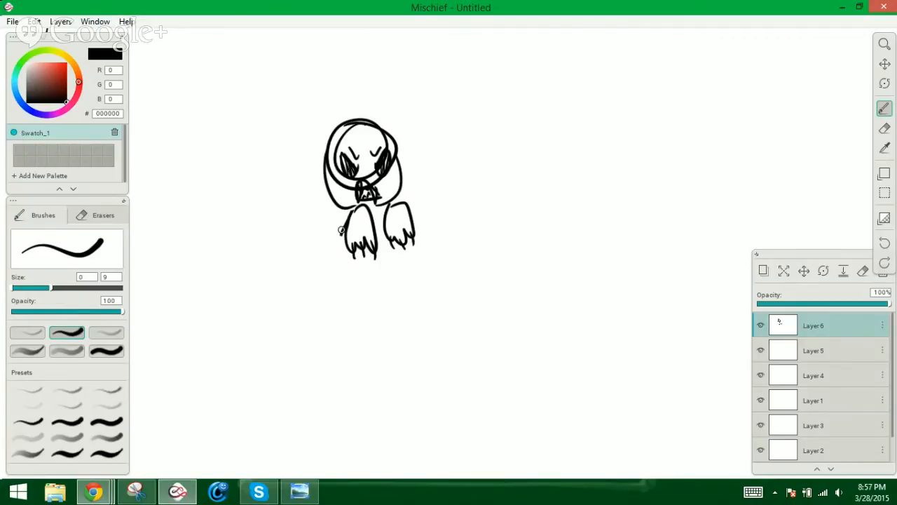
Add the creature's body side and thin clawed legs behind the forelimbs, and handwrite "Orc" above its head
left_click_drag(347, 246, 339, 207)
mouse_move(386, 235)
left_mouse_down()
mouse_move(387, 251)
mouse_move(354, 248)
left_mouse_up()
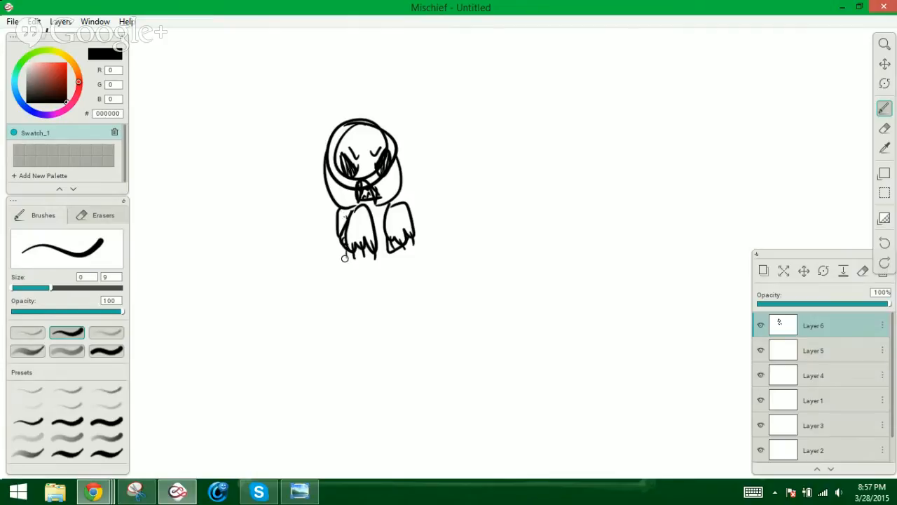
left_click_drag(346, 255, 349, 267)
mouse_move(394, 245)
left_mouse_down()
mouse_move(394, 272)
mouse_move(392, 263)
left_mouse_up()
left_click_drag(341, 248, 344, 270)
left_click_drag(327, 100, 375, 106)
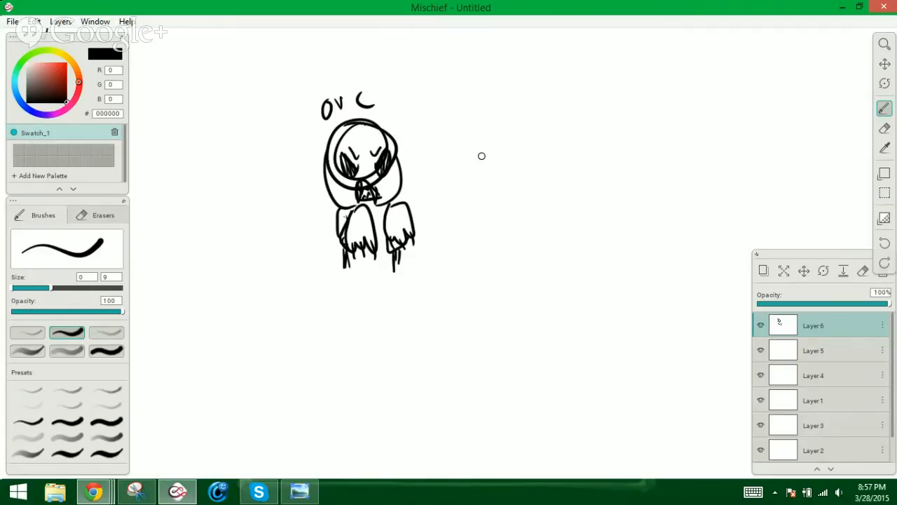
Beside the orc, draw a second creature's curved cheek, two solid black slanted eyes and a wide open mouth with jagged teeth
mouse_move(480, 132)
left_mouse_down()
mouse_move(479, 175)
mouse_move(514, 199)
left_mouse_up()
mouse_move(515, 157)
left_mouse_down()
mouse_move(481, 154)
mouse_move(495, 165)
mouse_move(538, 157)
left_mouse_up()
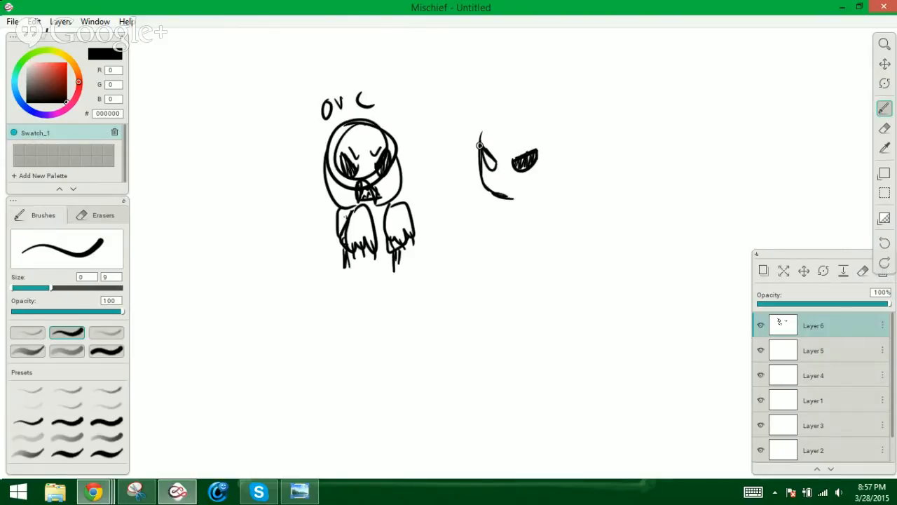
mouse_move(479, 145)
left_mouse_down()
mouse_move(551, 188)
mouse_move(499, 190)
mouse_move(522, 185)
mouse_move(510, 201)
mouse_move(546, 182)
left_mouse_up()
left_click_drag(506, 200, 551, 197)
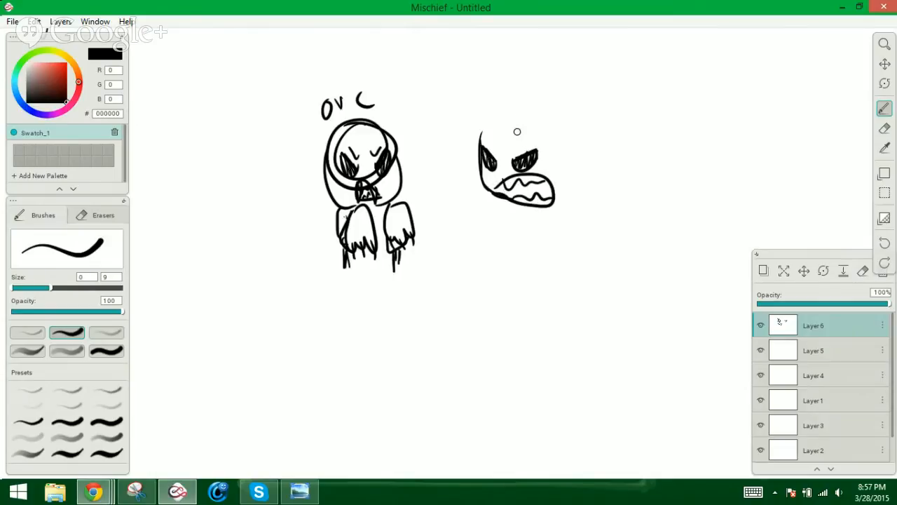
Complete the second creature with a round skull, small horns, pointed ears, two clawed hands held forward and simple body lines
mouse_move(512, 136)
left_mouse_down()
mouse_move(523, 136)
mouse_move(485, 122)
mouse_move(483, 135)
left_mouse_up()
mouse_move(556, 158)
left_mouse_down()
mouse_move(575, 130)
mouse_move(559, 166)
left_mouse_up()
mouse_move(472, 149)
left_mouse_down()
mouse_move(468, 130)
mouse_move(474, 165)
mouse_move(517, 99)
mouse_move(580, 120)
mouse_move(584, 184)
mouse_move(561, 199)
mouse_move(495, 213)
mouse_move(491, 237)
mouse_move(527, 228)
left_mouse_up()
mouse_move(490, 200)
left_mouse_down()
mouse_move(458, 226)
mouse_move(481, 226)
left_mouse_up()
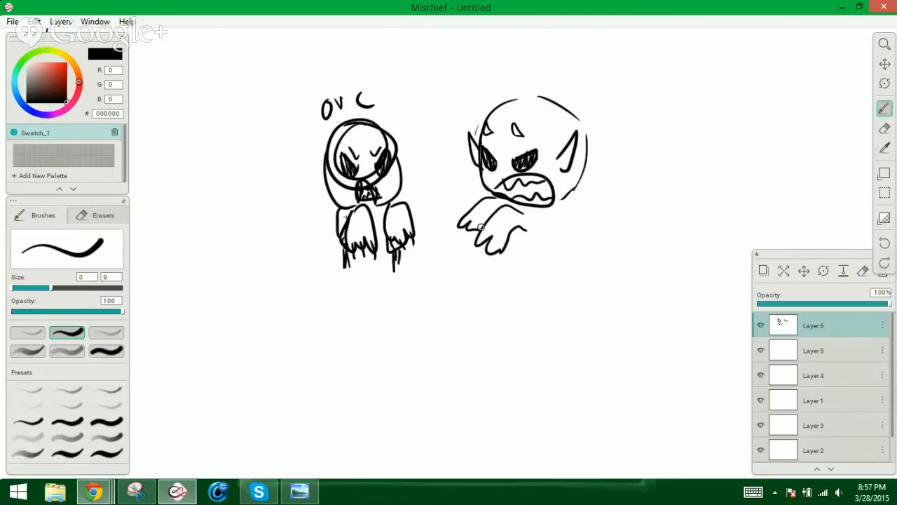
left_click_drag(560, 211, 579, 273)
left_click_drag(505, 237, 506, 283)
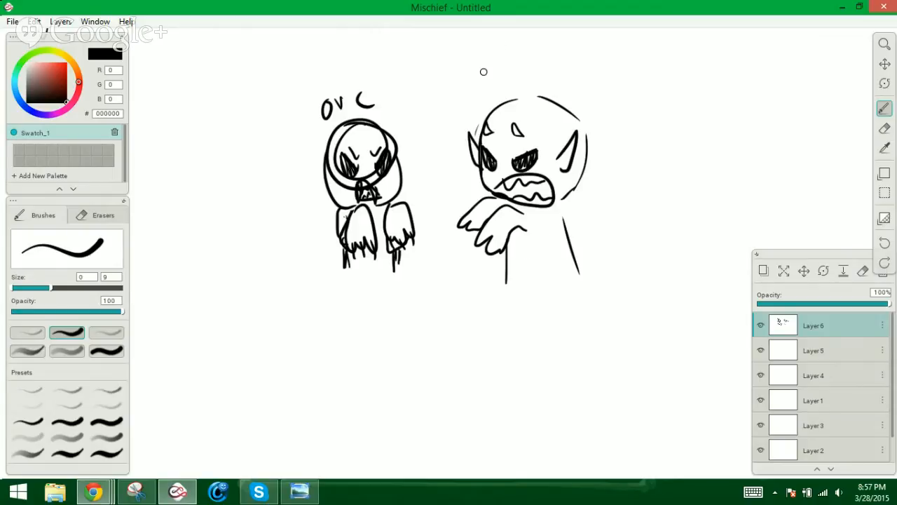
Handwrite "Troll" above the second creature and sketch tall, spiky upright hair around the lettering
mouse_move(475, 70)
left_mouse_down()
mouse_move(515, 52)
mouse_move(502, 89)
mouse_move(520, 72)
left_mouse_up()
left_click_drag(533, 67, 541, 79)
left_click_drag(549, 46, 553, 76)
left_click_drag(579, 119, 585, 58)
mouse_move(499, 105)
left_mouse_down()
mouse_move(483, 91)
mouse_move(510, 35)
left_mouse_up()
left_click_drag(551, 104, 570, 45)
left_click_drag(579, 106, 590, 69)
mouse_move(492, 107)
left_mouse_down()
mouse_move(478, 129)
mouse_move(485, 52)
left_mouse_up()
left_click_drag(566, 113, 589, 97)
mouse_move(593, 117)
left_mouse_down()
mouse_move(585, 143)
mouse_move(594, 131)
mouse_move(595, 92)
left_mouse_up()
mouse_move(587, 95)
left_mouse_down()
mouse_move(592, 41)
mouse_move(579, 67)
left_mouse_up()
left_click_drag(557, 112, 552, 80)
mouse_move(529, 108)
left_mouse_down()
mouse_move(518, 94)
mouse_move(526, 83)
left_mouse_up()
left_click_drag(520, 54, 528, 35)
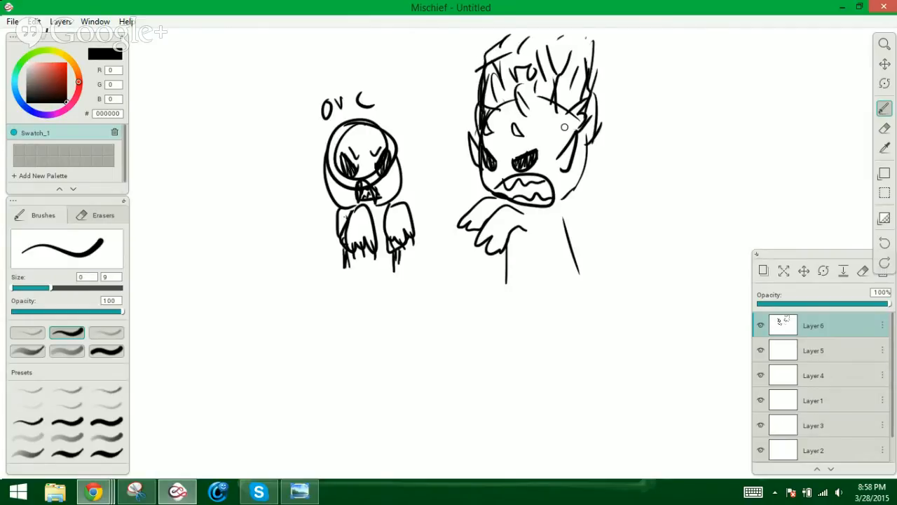
left_click_drag(597, 101, 592, 45)
On a blank area of the canvas, draw a new character's three-quarter face line, pointed chin, jaw and shaded ear
left_click(884, 64)
left_click_drag(771, 127, 397, 177)
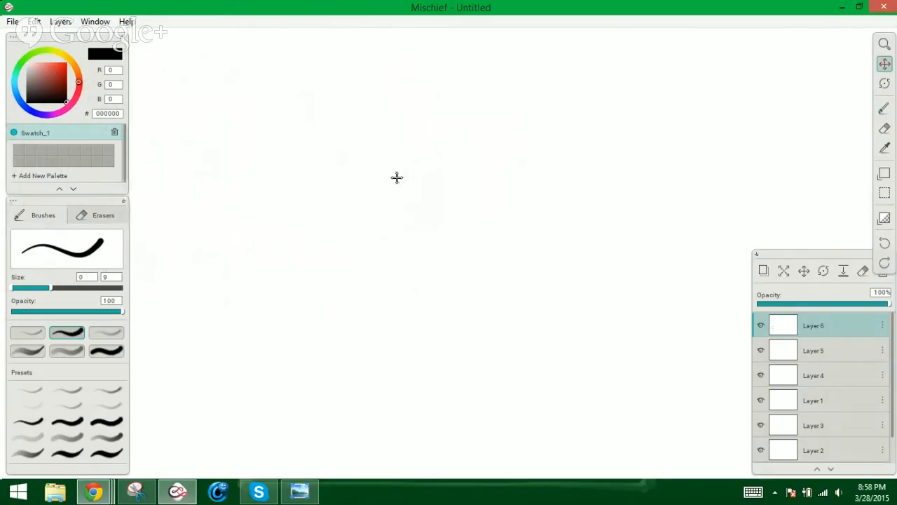
left_click(885, 108)
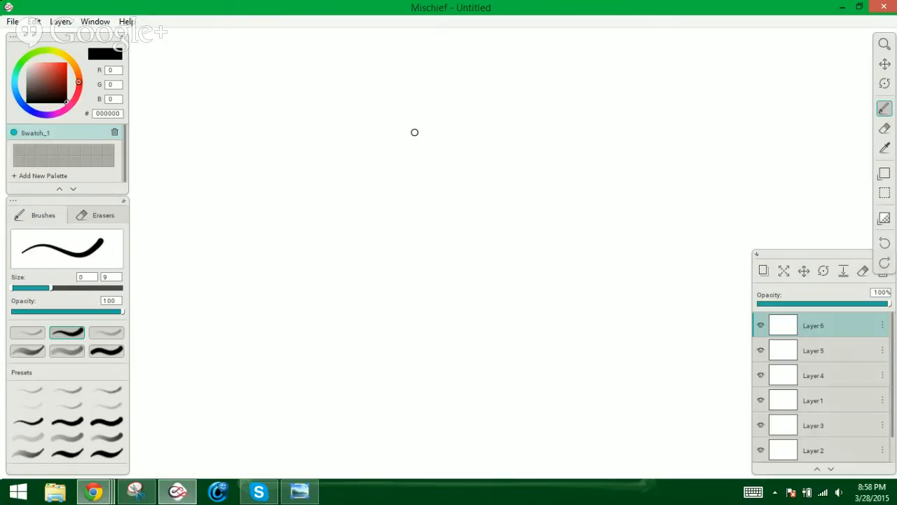
mouse_move(414, 132)
left_mouse_down()
mouse_move(438, 242)
mouse_move(472, 284)
mouse_move(520, 259)
left_mouse_up()
mouse_move(514, 193)
left_mouse_down()
mouse_move(543, 188)
mouse_move(541, 226)
mouse_move(520, 258)
left_mouse_up()
mouse_move(519, 196)
left_mouse_down()
mouse_move(532, 191)
mouse_move(532, 227)
mouse_move(522, 223)
mouse_move(536, 216)
mouse_move(529, 194)
mouse_move(531, 227)
mouse_move(543, 224)
left_mouse_up()
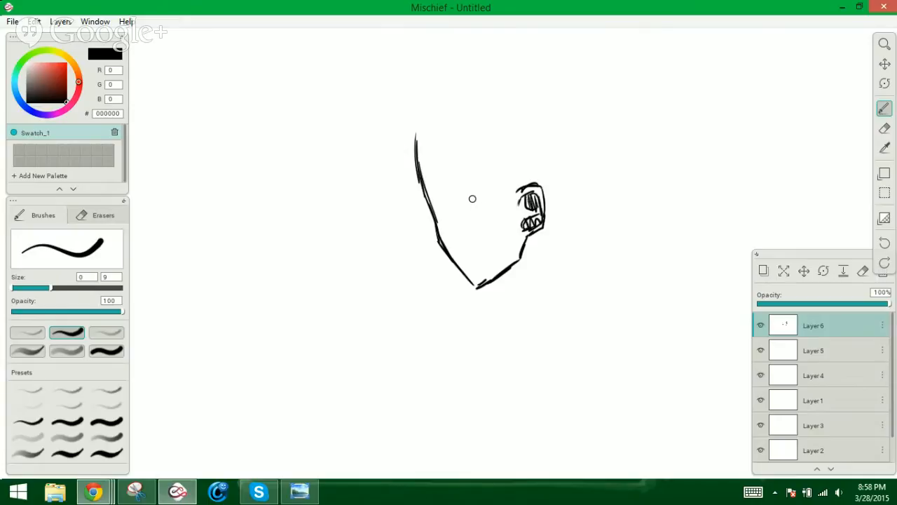
Draw the character's slanted eye, filled nose and smiling mouth, and clean up the iris with the eraser and brush
mouse_move(474, 197)
left_mouse_down()
mouse_move(463, 197)
mouse_move(482, 197)
mouse_move(446, 201)
mouse_move(466, 198)
mouse_move(471, 211)
left_mouse_up()
left_click_drag(459, 268, 479, 255)
mouse_move(433, 222)
left_mouse_down()
mouse_move(431, 237)
mouse_move(478, 255)
mouse_move(483, 246)
mouse_move(477, 256)
left_mouse_up()
mouse_move(478, 196)
left_mouse_down()
mouse_move(474, 208)
mouse_move(490, 195)
mouse_move(476, 204)
left_mouse_up()
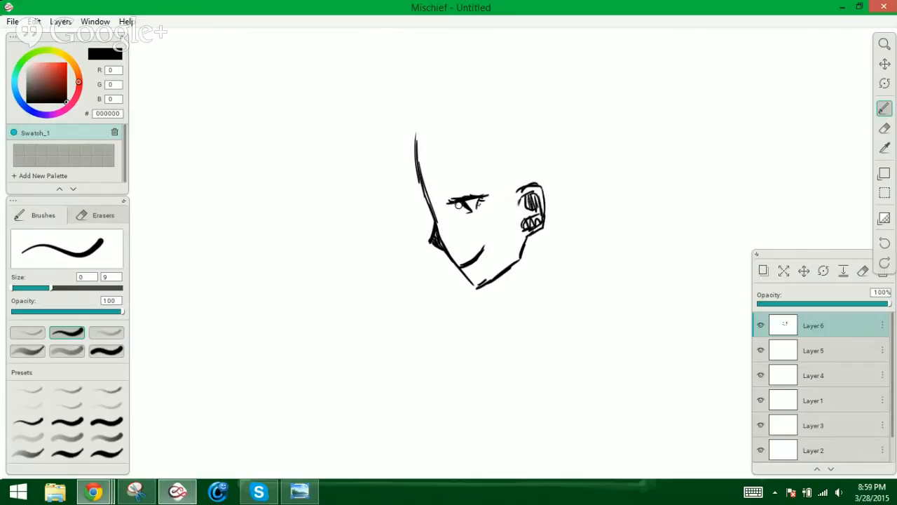
mouse_move(459, 203)
left_mouse_down()
mouse_move(467, 212)
mouse_move(457, 204)
left_mouse_up()
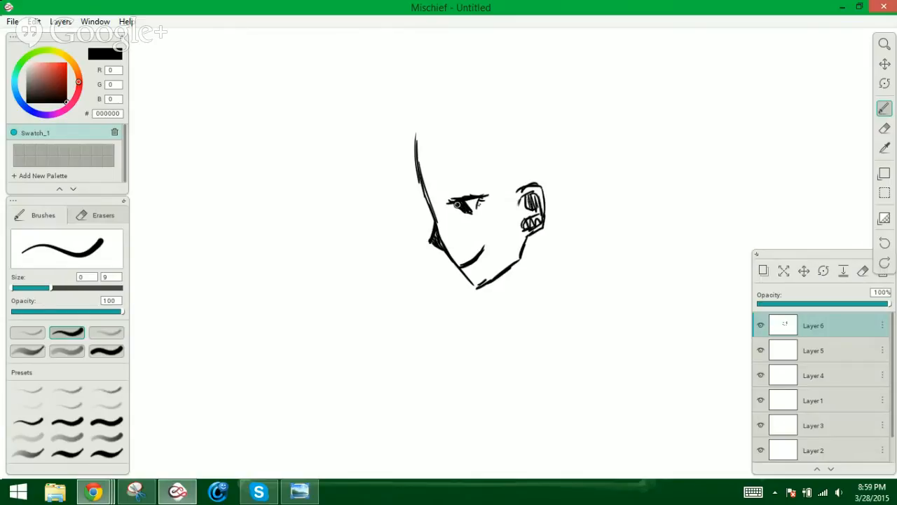
left_click(884, 128)
left_click_drag(472, 212, 469, 202)
left_click(884, 109)
left_click_drag(460, 203, 455, 204)
Add an eyebrow, a fringe of straight vertical strands across the forehead and a long lock in front of the ear
left_click_drag(443, 183, 489, 178)
mouse_move(418, 137)
left_mouse_down()
mouse_move(429, 210)
mouse_move(420, 209)
left_mouse_up()
mouse_move(436, 157)
left_mouse_down()
mouse_move(437, 203)
mouse_move(457, 198)
left_mouse_up()
mouse_move(461, 149)
left_mouse_down()
mouse_move(462, 195)
mouse_move(484, 199)
left_mouse_up()
mouse_move(491, 159)
left_mouse_down()
mouse_move(495, 204)
mouse_move(508, 206)
left_mouse_up()
left_click_drag(516, 165, 518, 199)
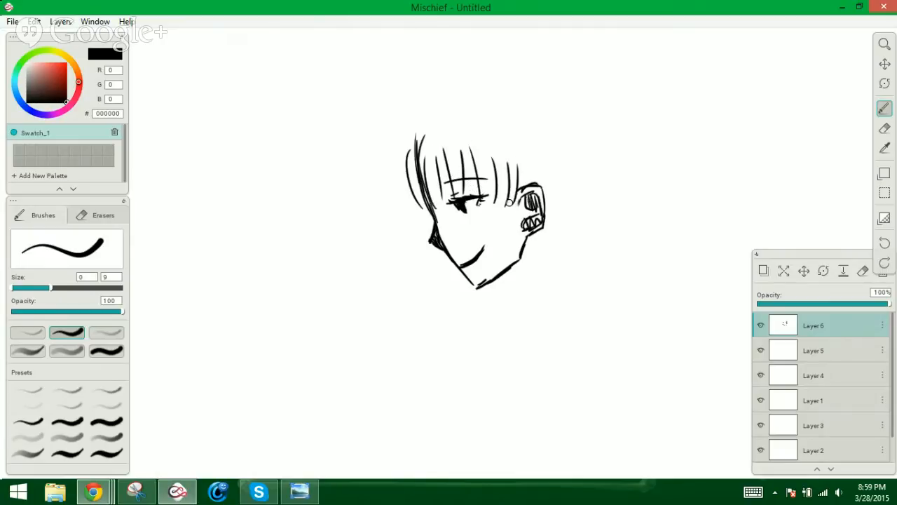
left_click_drag(519, 165, 527, 210)
left_click_drag(522, 169, 523, 267)
left_click_drag(526, 189, 523, 289)
left_click_drag(524, 234, 528, 298)
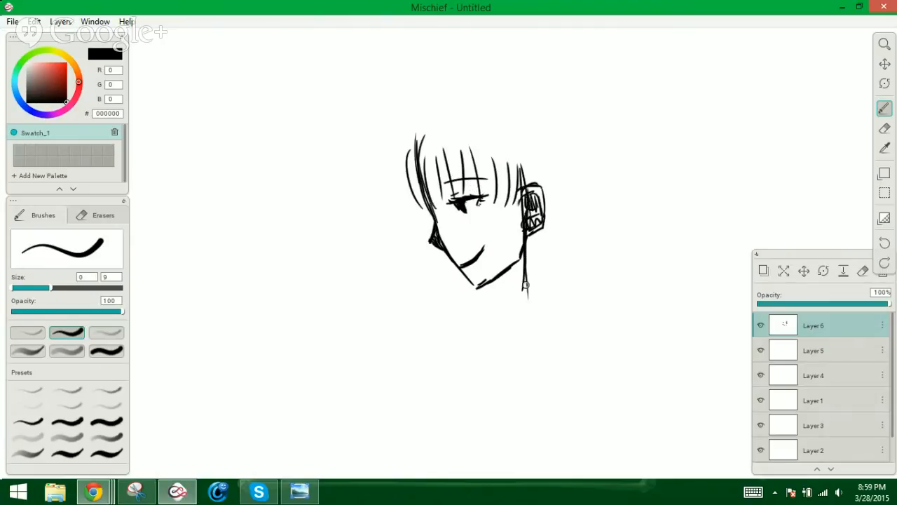
Outline the character's long hair from the tapered back lock up around the crown to the front of the forehead
mouse_move(522, 254)
left_mouse_down()
mouse_move(522, 346)
mouse_move(553, 287)
left_mouse_up()
mouse_move(527, 337)
left_mouse_down()
mouse_move(600, 221)
mouse_move(594, 173)
left_mouse_up()
left_click_drag(603, 210, 588, 141)
left_click_drag(598, 193, 576, 136)
left_click_drag(585, 172, 559, 118)
mouse_move(591, 155)
left_mouse_down()
mouse_move(577, 138)
mouse_move(481, 91)
mouse_move(413, 127)
mouse_move(405, 158)
left_mouse_up()
mouse_move(445, 103)
left_mouse_down()
mouse_move(405, 174)
mouse_move(406, 203)
mouse_move(418, 209)
left_mouse_up()
Draw a pointed lock of hair below the chin and add vertical strands around and behind the ear
mouse_move(447, 265)
left_mouse_down()
mouse_move(461, 339)
mouse_move(483, 295)
left_mouse_up()
left_click_drag(529, 157, 538, 270)
mouse_move(544, 172)
left_mouse_down()
mouse_move(568, 192)
mouse_move(550, 256)
left_mouse_up()
left_click_drag(560, 197, 560, 235)
left_click_drag(570, 189, 571, 223)
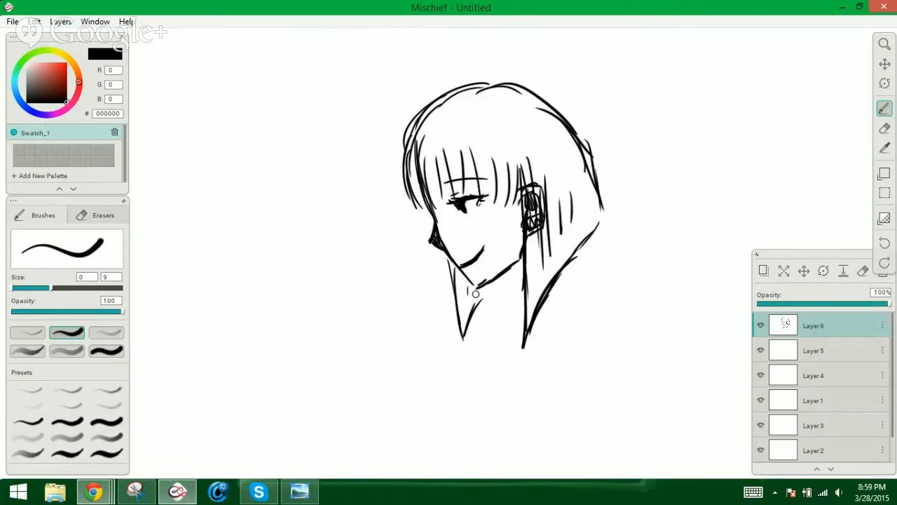
Draw the character's neck and collar lines under the chin and a rounded shoulder behind the hair
left_click_drag(504, 275, 510, 324)
mouse_move(565, 272)
left_mouse_down()
mouse_move(590, 256)
mouse_move(606, 263)
mouse_move(612, 291)
left_mouse_up()
left_click_drag(585, 246, 617, 303)
mouse_move(505, 294)
left_mouse_down()
mouse_move(476, 289)
mouse_move(464, 304)
left_mouse_up()
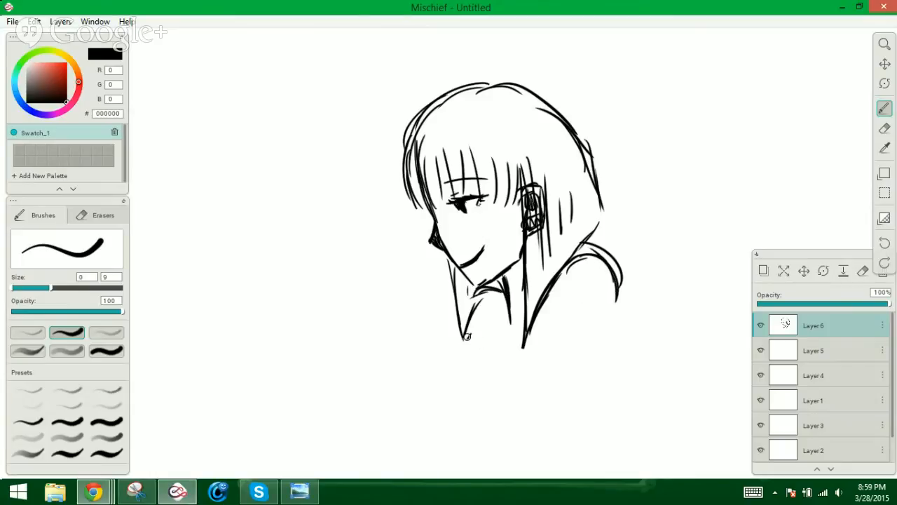
Sketch the front contour of the chest and both edges of the near arm down from the shoulder
mouse_move(469, 335)
left_mouse_down()
mouse_move(429, 392)
mouse_move(441, 375)
mouse_move(434, 421)
left_mouse_up()
left_click_drag(531, 351, 515, 421)
left_click_drag(528, 371, 521, 468)
mouse_move(612, 307)
left_mouse_down()
mouse_move(607, 355)
mouse_move(585, 419)
left_mouse_up()
left_click_drag(603, 382, 578, 464)
left_click_drag(597, 403, 583, 466)
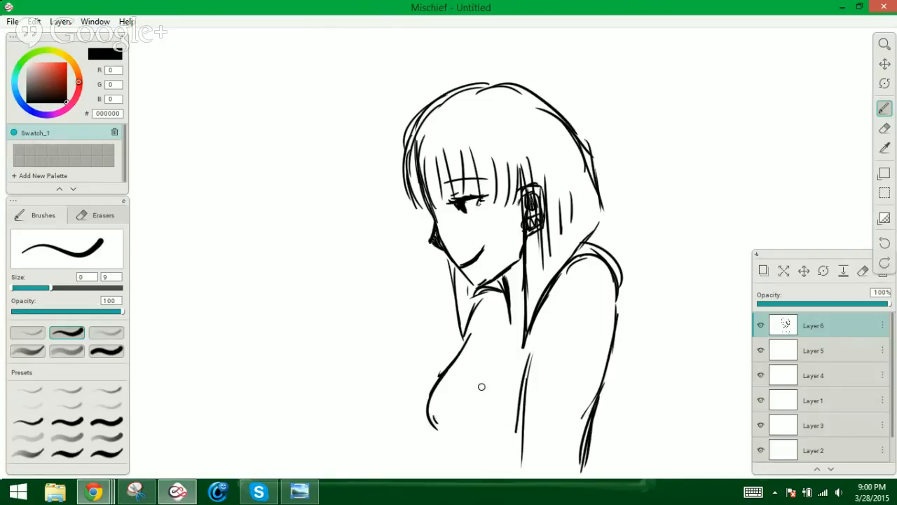
Add the curve under the chest, the front waist line and the back line hatched behind the near arm
left_click_drag(478, 433, 516, 463)
left_click_drag(427, 414, 454, 462)
left_click_drag(437, 433, 447, 473)
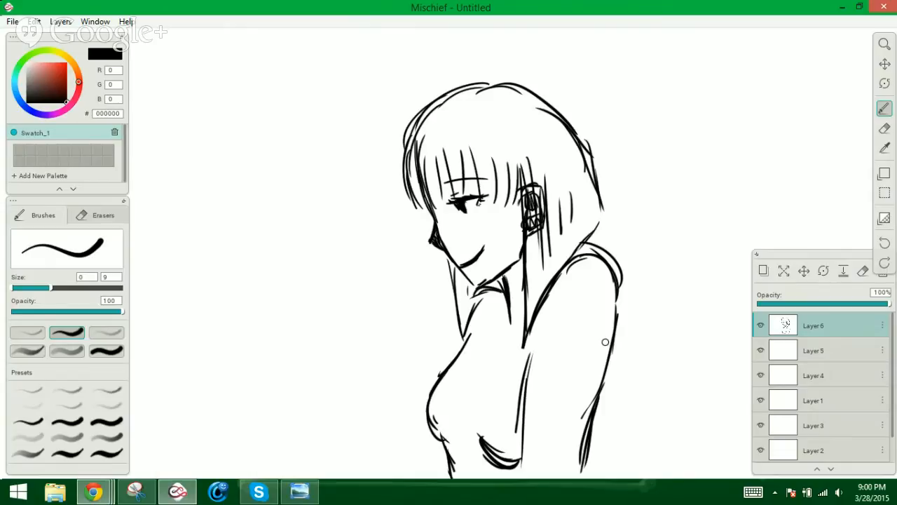
mouse_move(616, 316)
left_mouse_down()
mouse_move(609, 405)
mouse_move(594, 476)
left_mouse_up()
left_click_drag(607, 409, 590, 475)
left_click_drag(606, 430, 586, 472)
left_click_drag(586, 433, 584, 475)
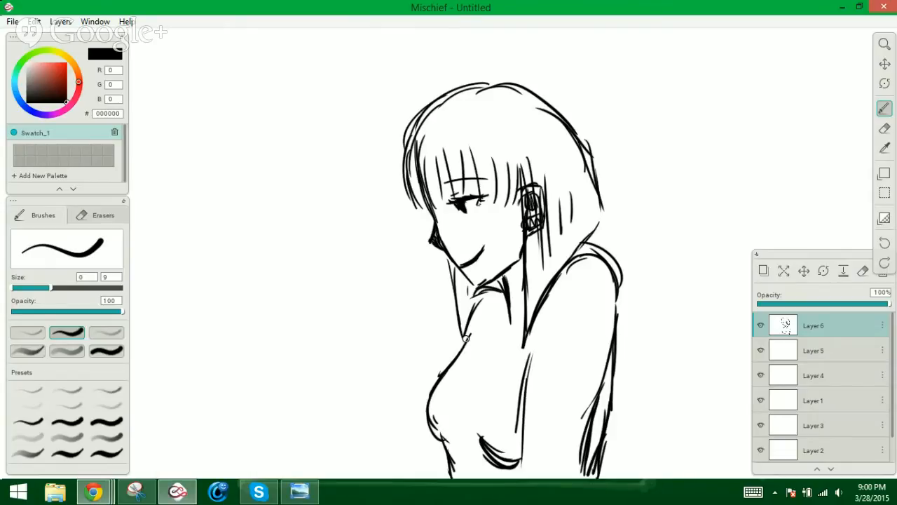
Thicken the upper chest contour and draw the far arm's lines below the front of the chest
left_click_drag(469, 335, 450, 364)
left_click_drag(433, 439, 428, 478)
left_click_drag(439, 442, 432, 478)
left_click_drag(442, 442, 436, 479)
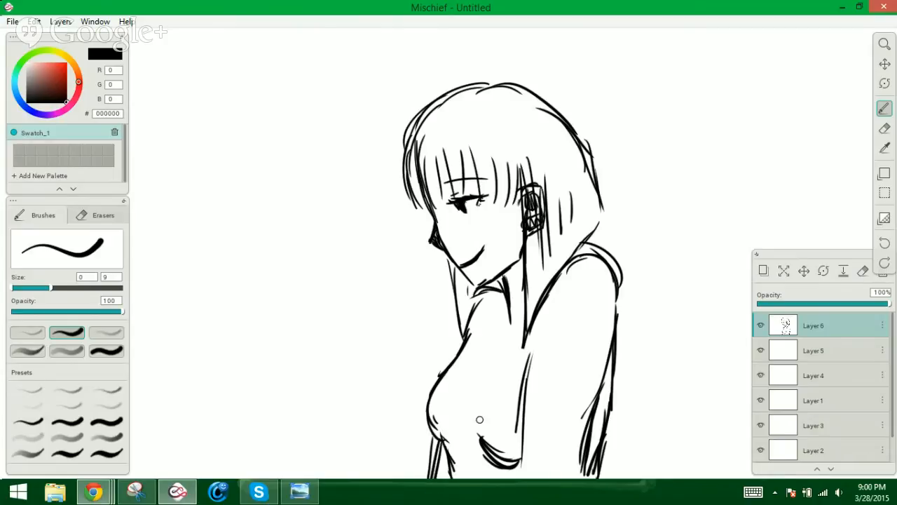
mouse_move(427, 427)
left_mouse_down()
mouse_move(459, 443)
mouse_move(453, 478)
left_mouse_up()
Draw a scooped tank-top neckline with shoulder straps and add small fabric creases on the chest
left_click_drag(491, 291, 468, 335)
left_click_drag(494, 290, 474, 357)
mouse_move(487, 313)
left_mouse_down()
mouse_move(485, 367)
mouse_move(513, 389)
mouse_move(528, 385)
left_mouse_up()
left_click_drag(510, 387, 560, 279)
mouse_move(527, 352)
left_mouse_down()
mouse_move(549, 296)
mouse_move(580, 259)
left_mouse_up()
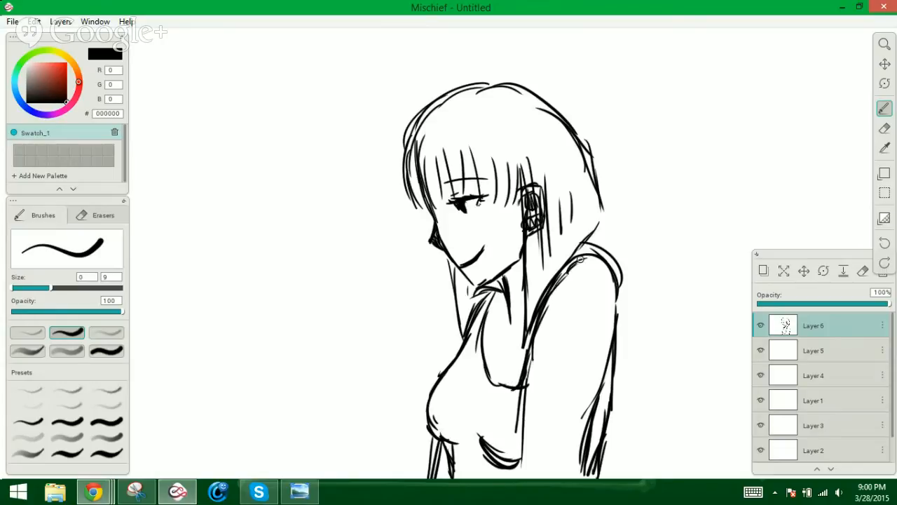
left_click_drag(546, 308, 553, 291)
mouse_move(499, 291)
left_mouse_down()
mouse_move(471, 289)
mouse_move(452, 359)
left_mouse_up()
mouse_move(461, 338)
left_mouse_down()
mouse_move(451, 370)
mouse_move(491, 385)
mouse_move(487, 394)
left_mouse_up()
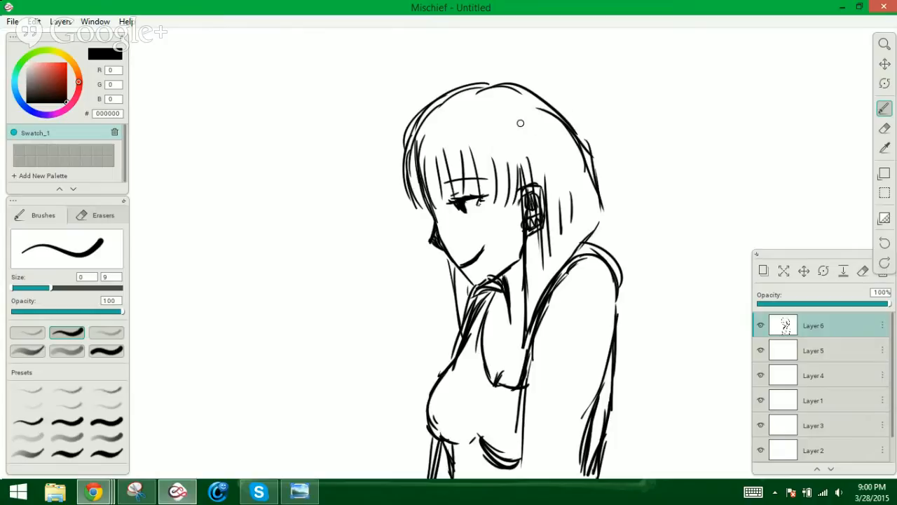
Add two tall pointed animal ears on top of the character's head, with hair strands inside the nearer one
mouse_move(541, 128)
left_mouse_down()
mouse_move(484, 49)
mouse_move(527, 114)
left_mouse_up()
left_click_drag(482, 46, 475, 131)
mouse_move(419, 112)
left_mouse_down()
mouse_move(380, 73)
mouse_move(408, 150)
left_mouse_up()
left_click_drag(388, 101, 413, 135)
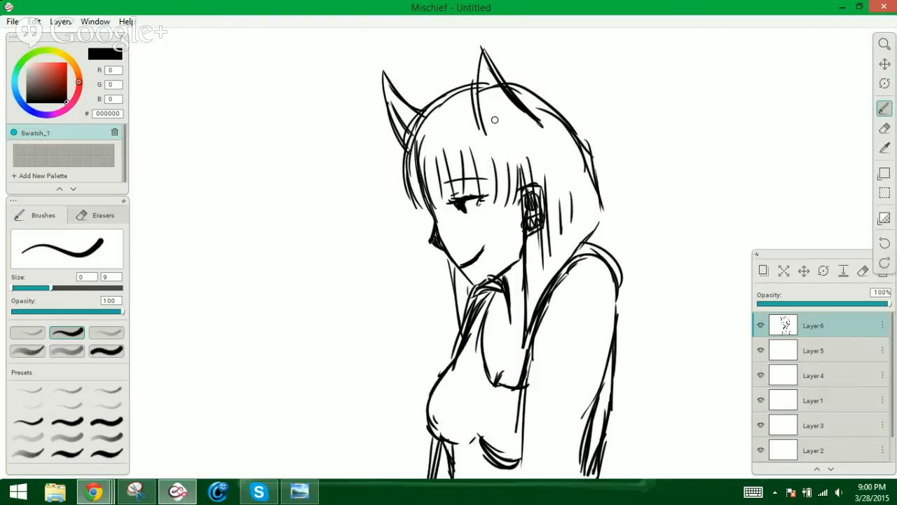
mouse_move(480, 87)
left_mouse_down()
mouse_move(498, 128)
mouse_move(493, 121)
mouse_move(493, 138)
left_mouse_up()
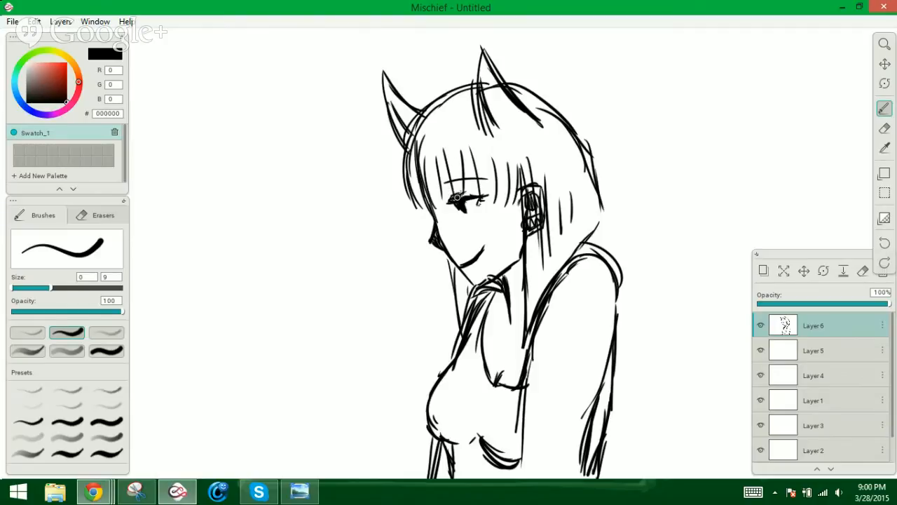
Shade the upper eyelid and lower lip, and extend the near arm's lines to the lower end of the figure
left_click_drag(467, 196, 478, 192)
left_click_drag(462, 261, 480, 251)
left_click_drag(464, 273, 474, 262)
mouse_move(595, 411)
left_mouse_down()
mouse_move(569, 470)
mouse_move(575, 478)
left_mouse_up()
left_click_drag(519, 445, 521, 479)
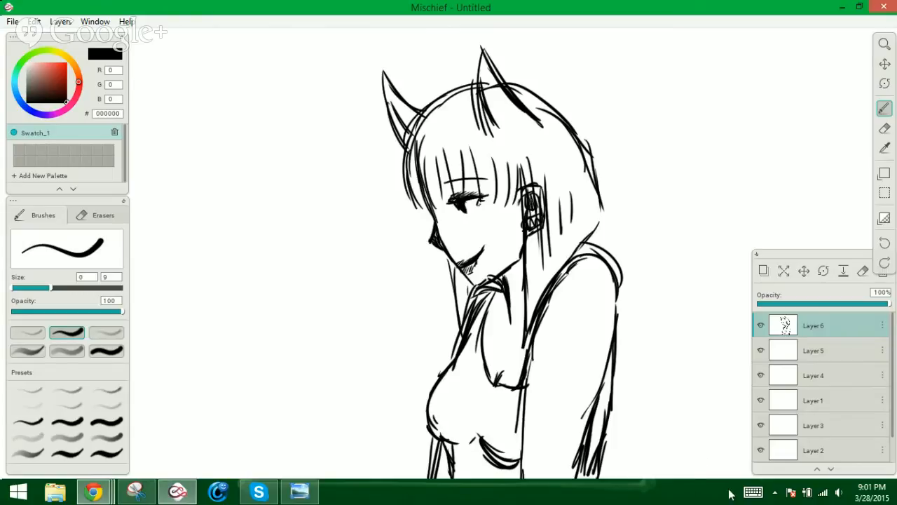
Handwrite "Foxy" in large slanted letters beside the character and draw a heart beneath the word
mouse_move(246, 146)
left_mouse_down()
mouse_move(233, 279)
mouse_move(236, 201)
mouse_move(249, 210)
left_mouse_up()
mouse_move(254, 216)
left_mouse_down()
mouse_move(263, 246)
mouse_move(281, 250)
left_mouse_up()
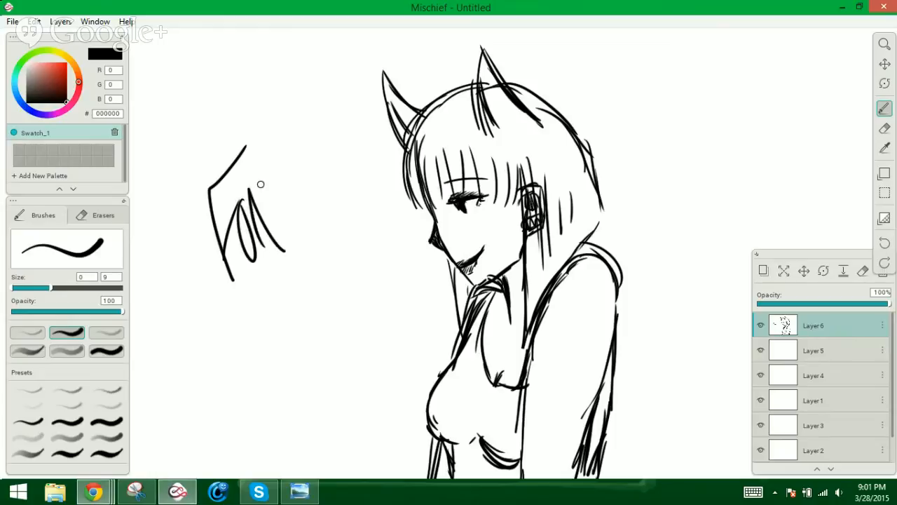
left_click_drag(261, 189, 273, 259)
left_click_drag(284, 177, 333, 246)
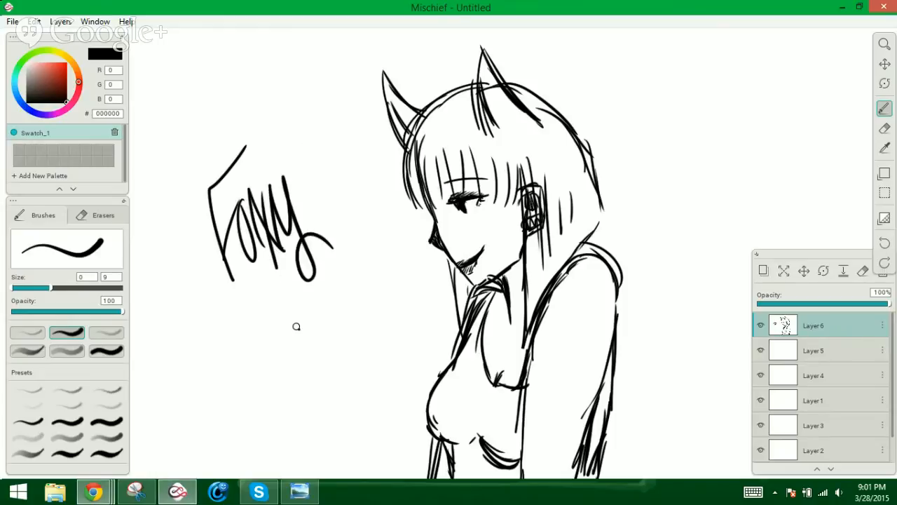
left_click_drag(317, 279, 300, 377)
left_click_drag(290, 317, 300, 380)
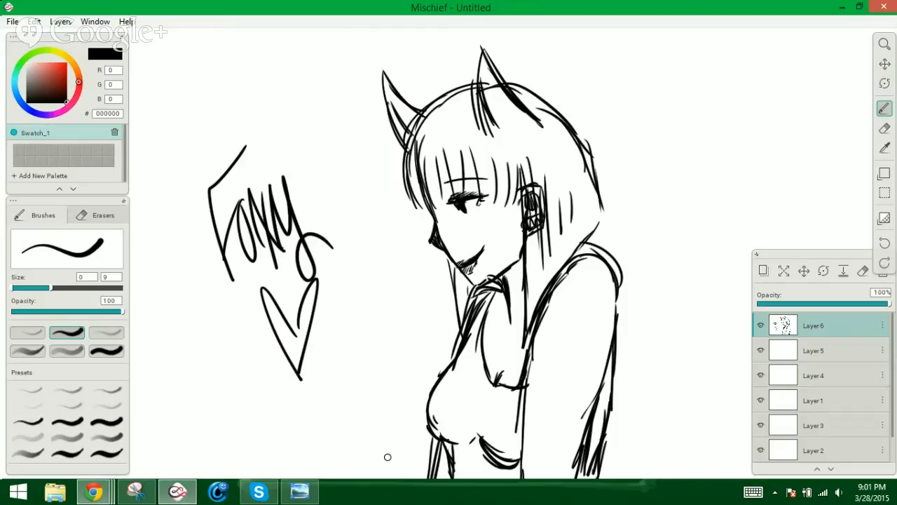
Sketch the pointed jaw outline of a tilted face on an empty area of the canvas with the brush
left_click(885, 63)
mouse_move(696, 128)
left_mouse_down()
mouse_move(390, 141)
mouse_move(287, 167)
left_mouse_up()
left_click(885, 109)
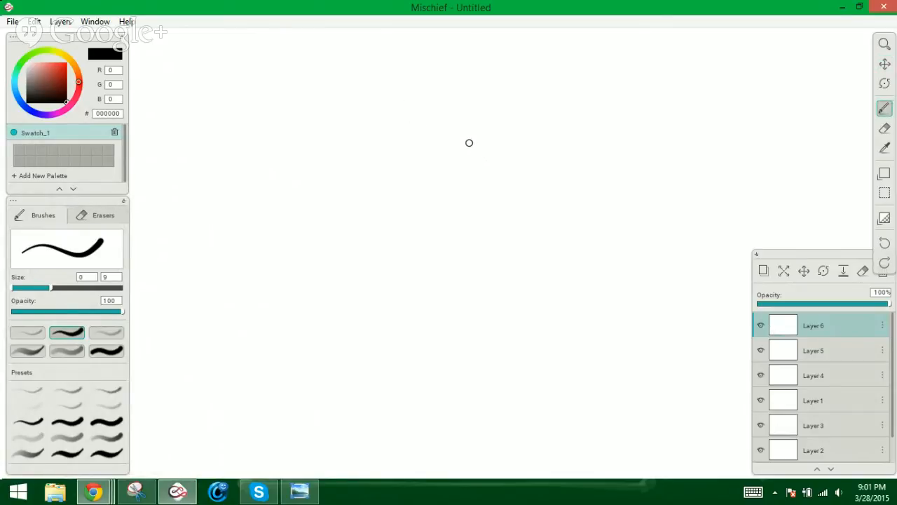
mouse_move(386, 138)
left_mouse_down()
mouse_move(409, 200)
mouse_move(446, 176)
left_mouse_up()
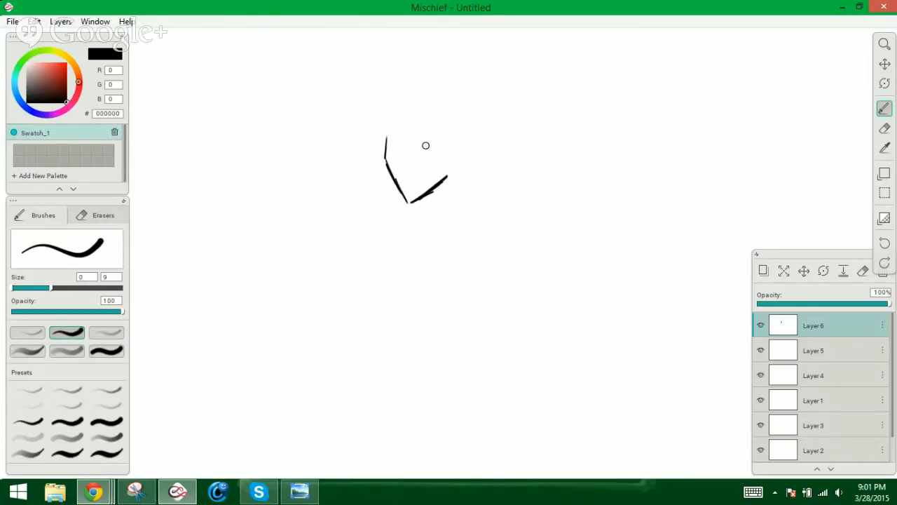
Draw the tilted face's closed eyes, nose and small mouth, and extend the jawline up the cheek
mouse_move(423, 148)
left_mouse_down()
mouse_move(418, 135)
mouse_move(424, 145)
left_mouse_up()
key("ctrl+z")
left_click_drag(425, 132, 426, 136)
left_click_drag(450, 153, 453, 157)
mouse_move(439, 168)
left_mouse_down()
mouse_move(443, 160)
mouse_move(437, 174)
left_mouse_up()
left_click_drag(416, 168, 430, 183)
mouse_move(447, 148)
left_mouse_down()
mouse_move(445, 176)
mouse_move(470, 146)
left_mouse_up()
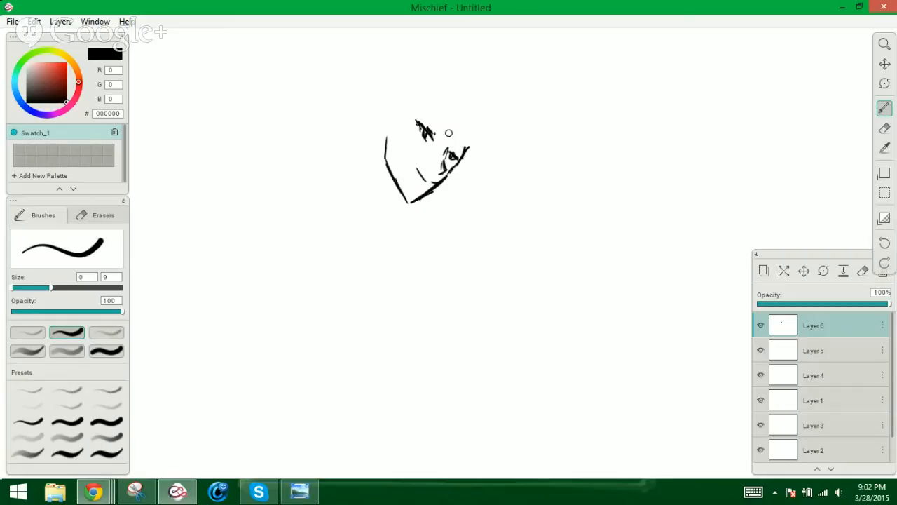
Draw a dense spiky fringe over the eyes and long pointed hair locks on both sides of the face
left_click_drag(447, 107, 443, 158)
mouse_move(460, 128)
left_mouse_down()
mouse_move(452, 161)
mouse_move(461, 182)
mouse_move(474, 143)
mouse_move(467, 184)
mouse_move(476, 136)
mouse_move(437, 120)
mouse_move(443, 147)
mouse_move(423, 110)
mouse_move(408, 119)
mouse_move(394, 201)
left_mouse_up()
left_click_drag(391, 145, 399, 221)
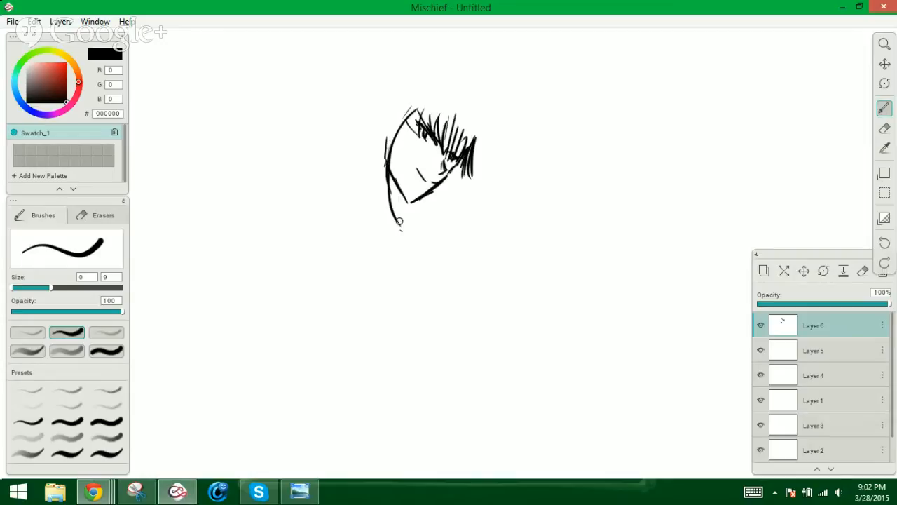
left_click_drag(373, 163, 371, 175)
left_click_drag(369, 179, 403, 230)
mouse_move(417, 126)
left_mouse_down()
mouse_move(442, 140)
mouse_move(473, 179)
left_mouse_up()
mouse_move(471, 148)
left_mouse_down()
mouse_move(475, 171)
mouse_move(429, 209)
left_mouse_up()
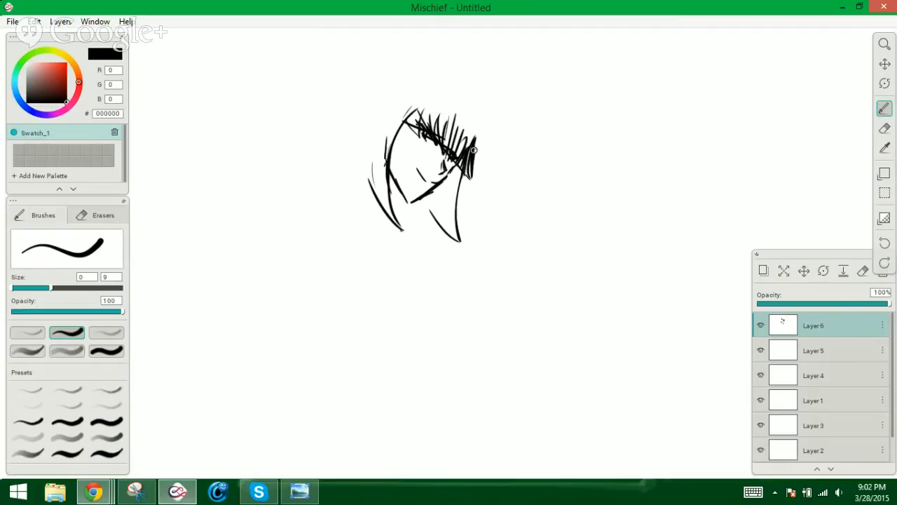
Outline the rounded top and back of the hair and add long curved strands behind the cheek
mouse_move(474, 150)
left_mouse_down()
mouse_move(479, 110)
mouse_move(459, 72)
mouse_move(419, 60)
mouse_move(361, 100)
left_mouse_up()
left_click_drag(395, 71, 342, 154)
mouse_move(367, 86)
left_mouse_down()
mouse_move(338, 174)
mouse_move(385, 218)
left_mouse_up()
mouse_move(358, 187)
left_mouse_down()
mouse_move(406, 234)
mouse_move(370, 133)
left_mouse_up()
left_click_drag(373, 202, 360, 138)
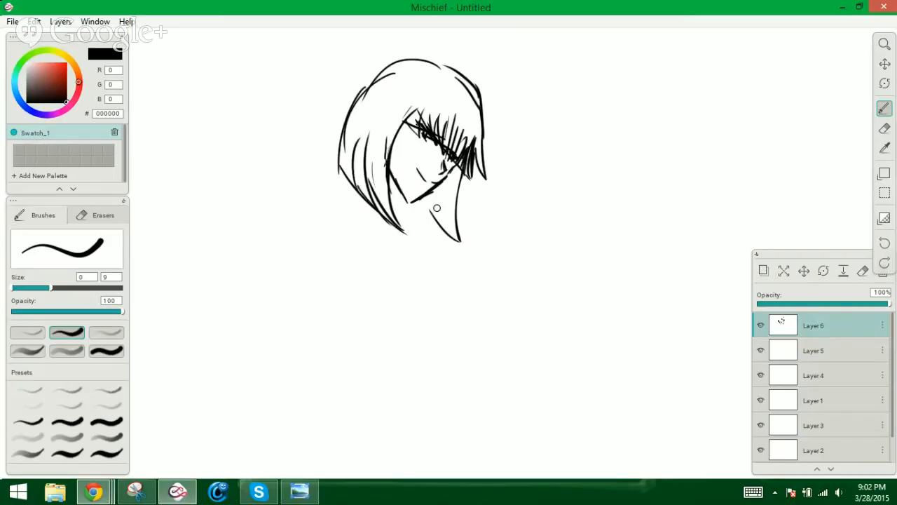
Fill in the front hair lock and add two pointed animal ears on the head
mouse_move(439, 219)
left_mouse_down()
mouse_move(433, 180)
mouse_move(447, 225)
mouse_move(425, 199)
left_mouse_up()
mouse_move(399, 83)
left_mouse_down()
mouse_move(463, 44)
mouse_move(437, 89)
mouse_move(520, 106)
mouse_move(477, 138)
left_mouse_up()
left_click_drag(430, 89, 452, 60)
left_click_drag(415, 90, 452, 59)
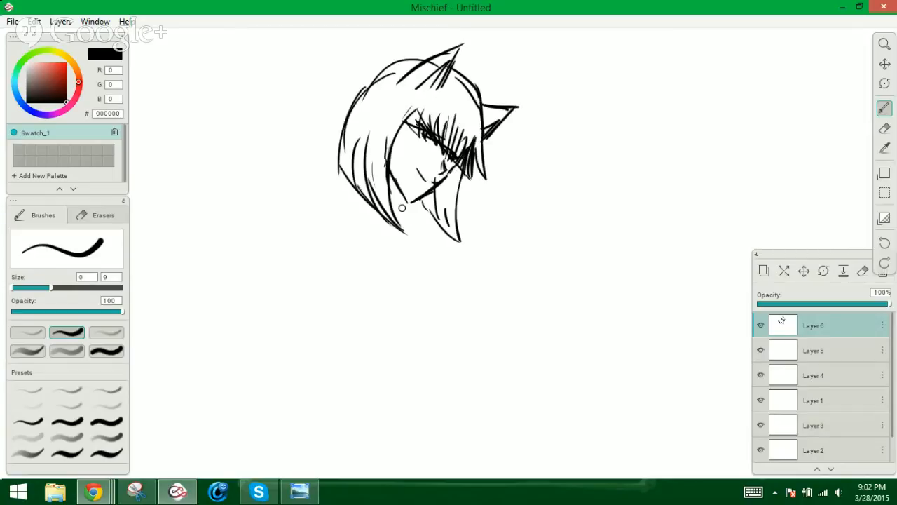
Draw the neck, the far-reaching shoulder and the outer contour of an arm bent at the elbow
left_click_drag(356, 181, 348, 206)
left_click_drag(401, 194, 396, 214)
mouse_move(348, 186)
left_mouse_down()
mouse_move(340, 201)
mouse_move(274, 197)
left_mouse_up()
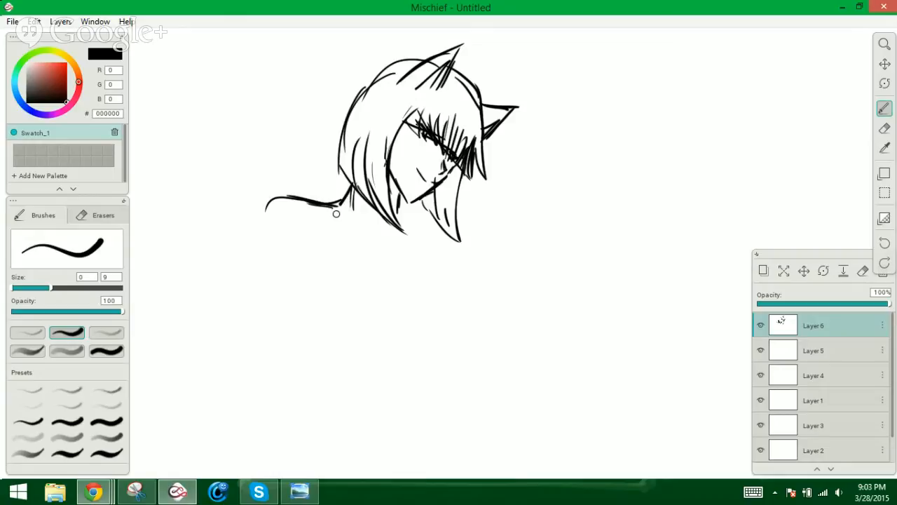
mouse_move(337, 214)
left_mouse_down()
mouse_move(255, 216)
mouse_move(271, 226)
mouse_move(286, 296)
mouse_move(316, 336)
left_mouse_up()
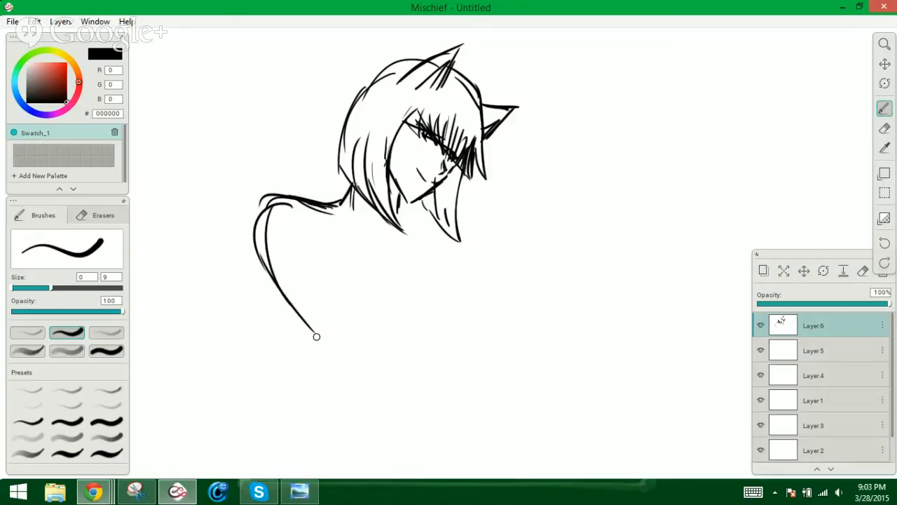
left_click_drag(280, 284, 330, 355)
mouse_move(284, 301)
left_mouse_down()
mouse_move(348, 357)
mouse_move(474, 297)
left_mouse_up()
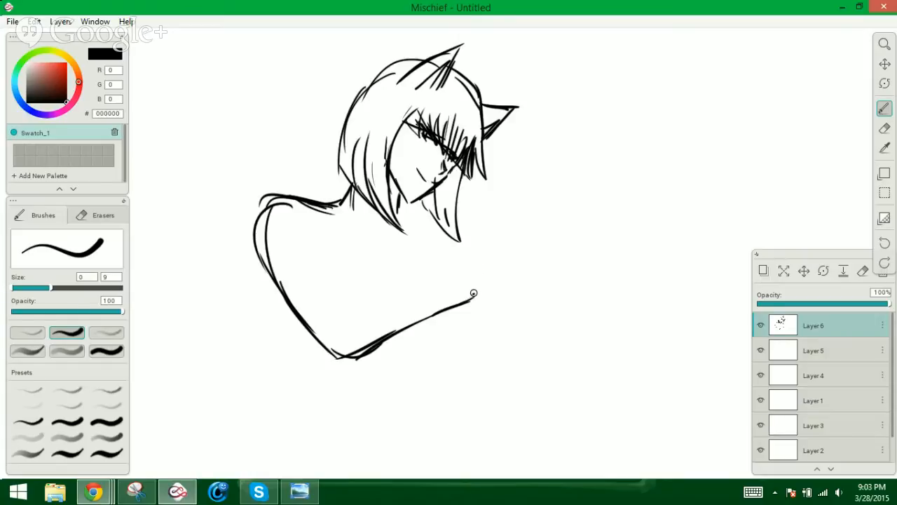
Draw a raised hand with two extended fingers and complete the inner contour of the bent arm
mouse_move(473, 293)
left_mouse_down()
mouse_move(494, 274)
mouse_move(530, 197)
left_mouse_up()
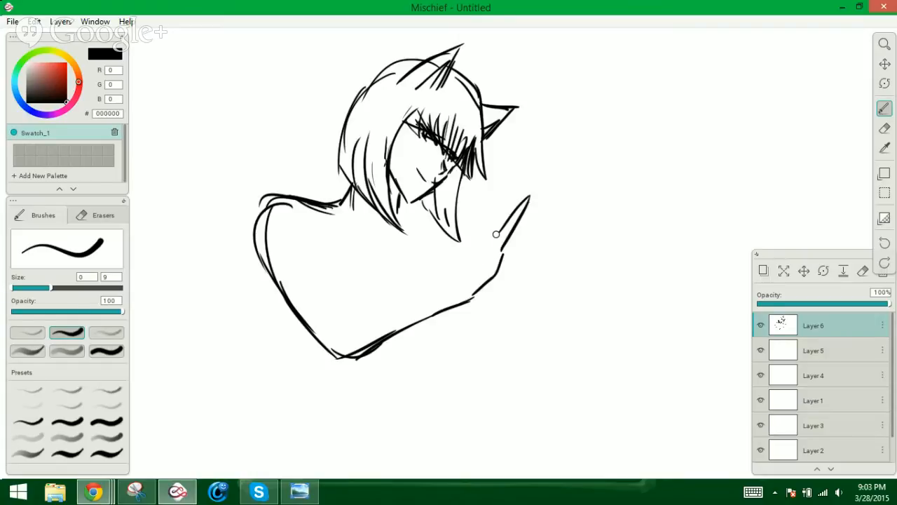
mouse_move(499, 242)
left_mouse_down()
mouse_move(495, 211)
mouse_move(489, 240)
mouse_move(457, 256)
mouse_move(446, 282)
mouse_move(399, 304)
left_mouse_up()
mouse_move(445, 287)
left_mouse_down()
mouse_move(402, 304)
mouse_move(358, 315)
mouse_move(390, 304)
mouse_move(346, 313)
left_mouse_up()
mouse_move(351, 305)
left_mouse_down()
mouse_move(320, 262)
mouse_move(346, 302)
left_mouse_up()
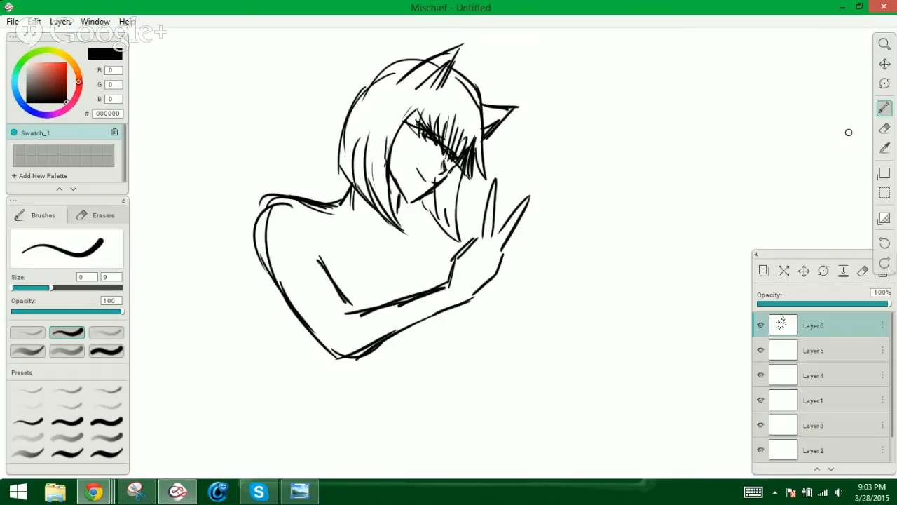
Erase the whole animal-eared figure sketch, enlarging the eraser to size 74
key("e")
mouse_move(504, 198)
left_mouse_down()
mouse_move(470, 289)
mouse_move(501, 235)
left_mouse_up()
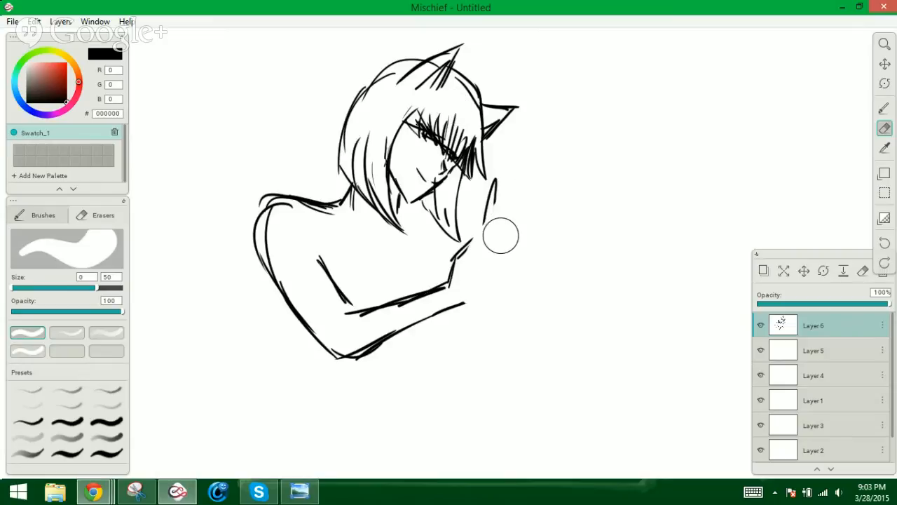
key("bracketright")
key("bracketright")
key("bracketright")
key("bracketright")
mouse_move(513, 194)
left_mouse_down()
mouse_move(491, 260)
mouse_move(427, 269)
mouse_move(475, 116)
mouse_move(291, 225)
mouse_move(268, 165)
mouse_move(320, 226)
mouse_move(288, 329)
mouse_move(377, 302)
mouse_move(375, 312)
mouse_move(289, 233)
mouse_move(391, 89)
mouse_move(440, 154)
left_mouse_up()
Draw the jaw outline of a new face with the brush, with one winking eye and one open dark eye
left_click(884, 108)
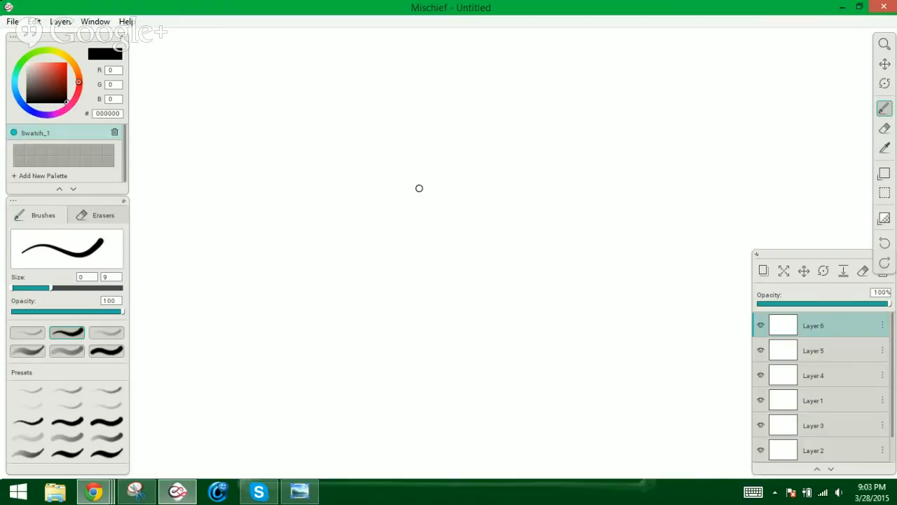
mouse_move(387, 167)
left_mouse_down()
mouse_move(398, 219)
mouse_move(437, 261)
mouse_move(455, 256)
mouse_move(486, 218)
left_mouse_up()
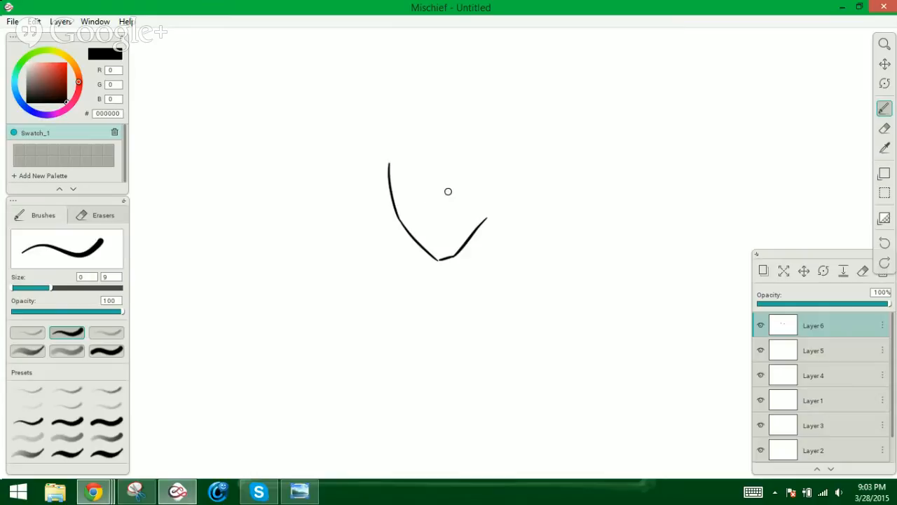
mouse_move(427, 194)
left_mouse_down()
mouse_move(394, 192)
mouse_move(480, 178)
mouse_move(460, 180)
mouse_move(467, 182)
left_mouse_up()
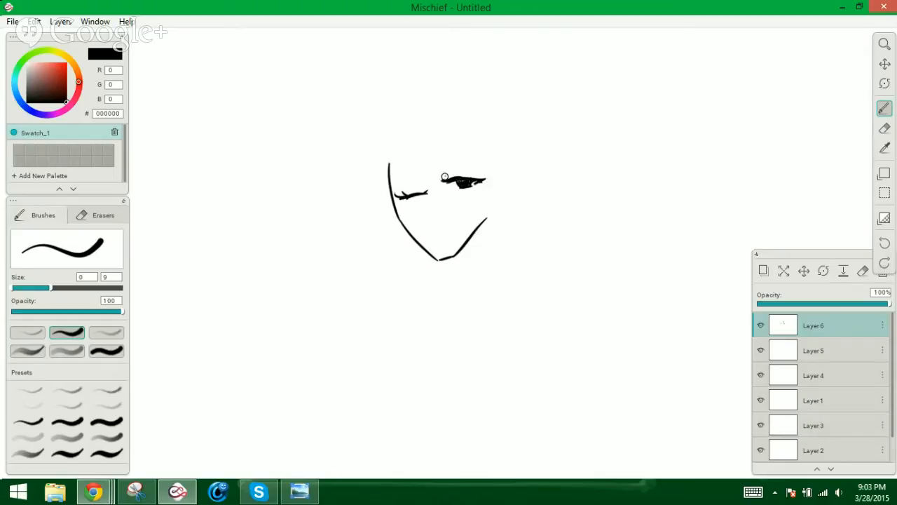
Add the eyebrows, nose, smirking mouth and ear to the winking face, plus the first central fringe strands
left_click_drag(424, 187, 415, 189)
mouse_move(427, 215)
left_mouse_down()
mouse_move(445, 225)
mouse_move(458, 217)
mouse_move(429, 237)
mouse_move(489, 196)
mouse_move(485, 214)
mouse_move(501, 184)
mouse_move(458, 155)
left_mouse_up()
mouse_move(422, 171)
left_mouse_down()
mouse_move(397, 161)
mouse_move(429, 192)
left_mouse_up()
mouse_move(435, 158)
left_mouse_down()
mouse_move(441, 190)
mouse_move(431, 195)
left_mouse_up()
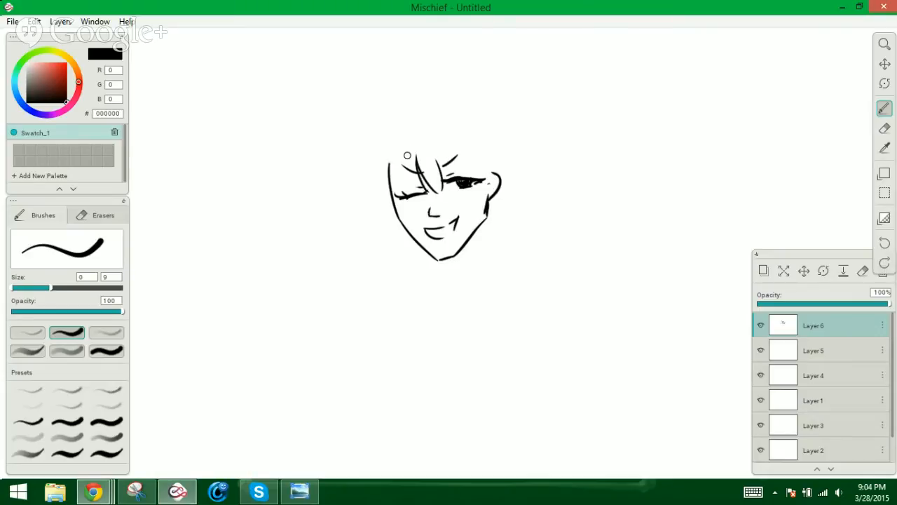
Draw the remaining fringe strands across the winking character's forehead
left_click_drag(405, 153, 424, 192)
mouse_move(409, 177)
left_mouse_down()
mouse_move(400, 164)
mouse_move(404, 198)
left_mouse_up()
left_click_drag(388, 162, 387, 202)
mouse_move(437, 158)
left_mouse_down()
mouse_move(446, 183)
mouse_move(459, 177)
left_mouse_up()
mouse_move(462, 155)
left_mouse_down()
mouse_move(467, 184)
mouse_move(481, 179)
left_mouse_up()
left_click_drag(484, 156, 489, 184)
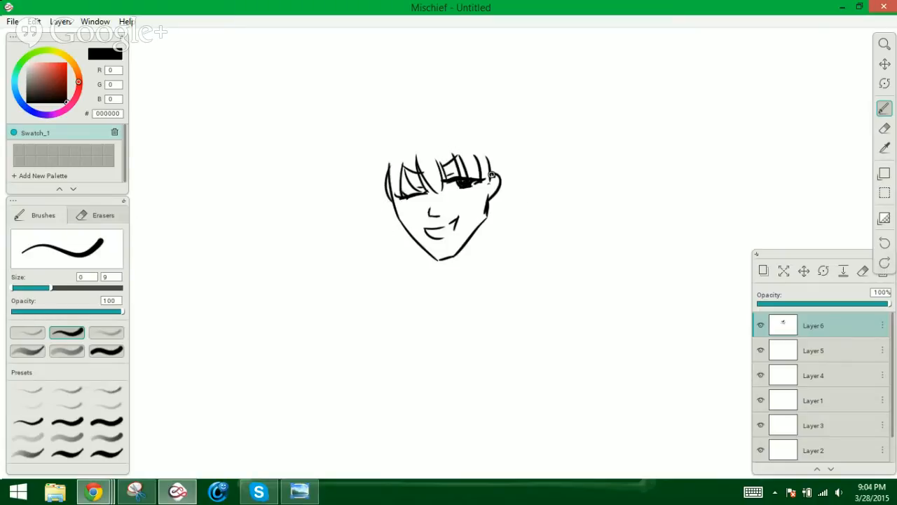
Thicken the jaw and ear lines and draw a long pointed hair lock beside the winking eye
mouse_move(492, 174)
left_mouse_down()
mouse_move(481, 226)
mouse_move(452, 258)
left_mouse_up()
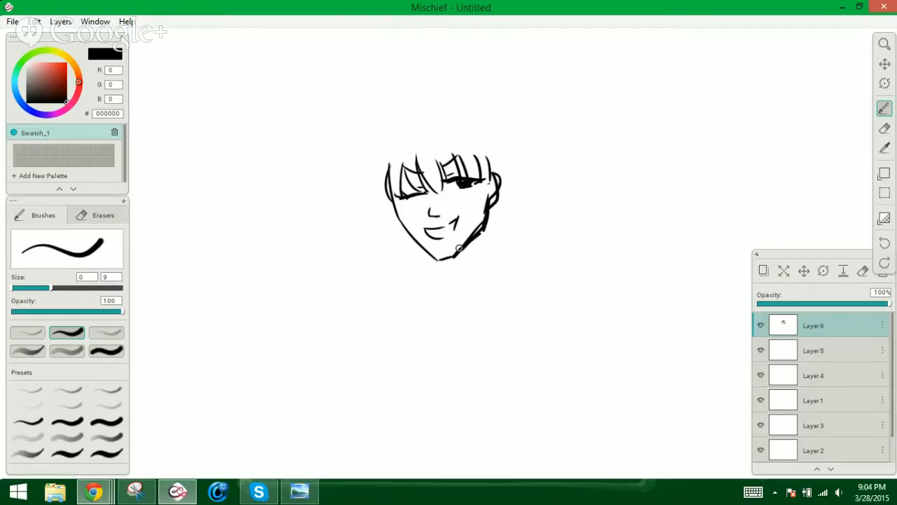
mouse_move(400, 223)
left_mouse_down()
mouse_move(384, 191)
mouse_move(386, 283)
mouse_move(404, 327)
mouse_move(417, 271)
mouse_move(410, 245)
left_mouse_up()
left_click_drag(395, 209, 414, 290)
left_click_drag(408, 247, 421, 272)
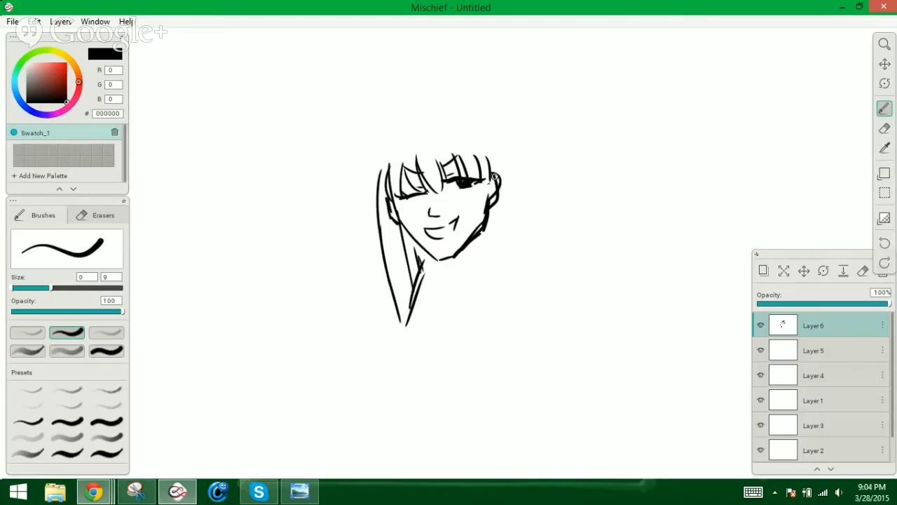
Draw long straight pointed hair locks on the open-eye side of the face
left_click_drag(498, 159, 490, 266)
mouse_move(500, 180)
left_mouse_down()
mouse_move(495, 304)
mouse_move(483, 257)
mouse_move(488, 293)
left_mouse_up()
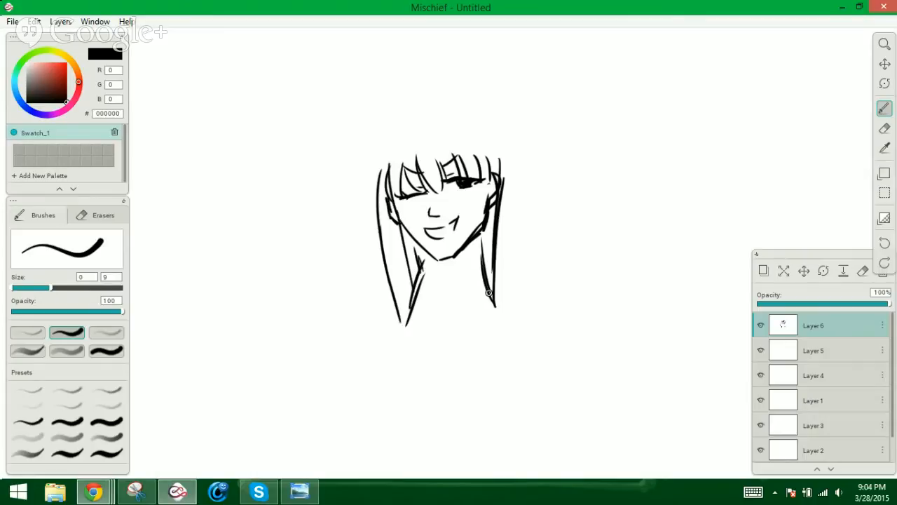
left_click_drag(491, 209, 483, 249)
mouse_move(483, 269)
left_mouse_down()
mouse_move(491, 242)
mouse_move(511, 304)
left_mouse_up()
left_click_drag(511, 304, 508, 220)
left_click_drag(504, 272, 511, 180)
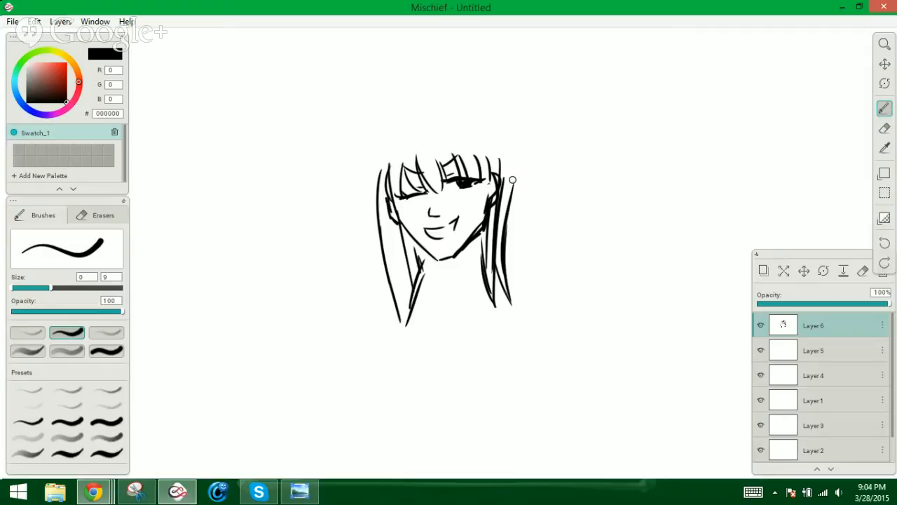
Outline the rounded crown of the head and join it to the side hair on both sides
mouse_move(505, 232)
left_mouse_down()
mouse_move(510, 168)
mouse_move(497, 108)
left_mouse_up()
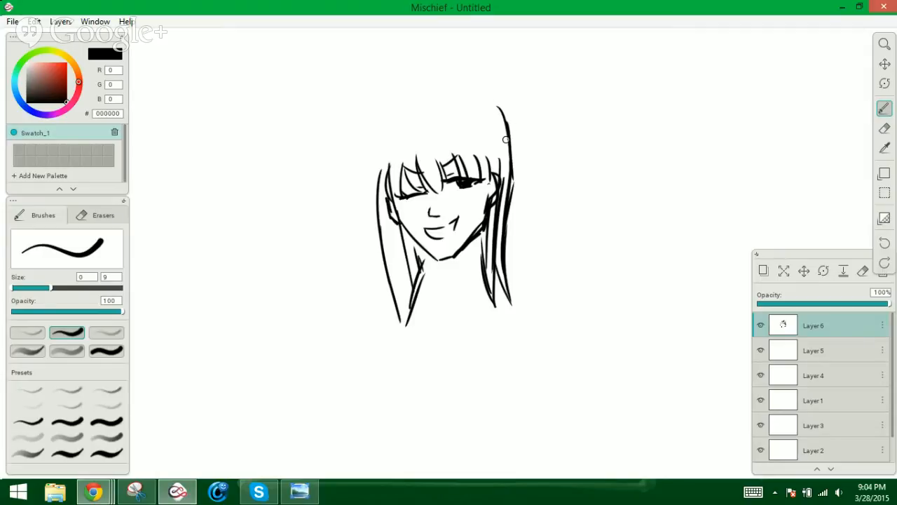
left_click_drag(505, 139, 480, 90)
mouse_move(505, 124)
left_mouse_down()
mouse_move(456, 94)
mouse_move(394, 115)
left_mouse_up()
left_click_drag(425, 90, 369, 167)
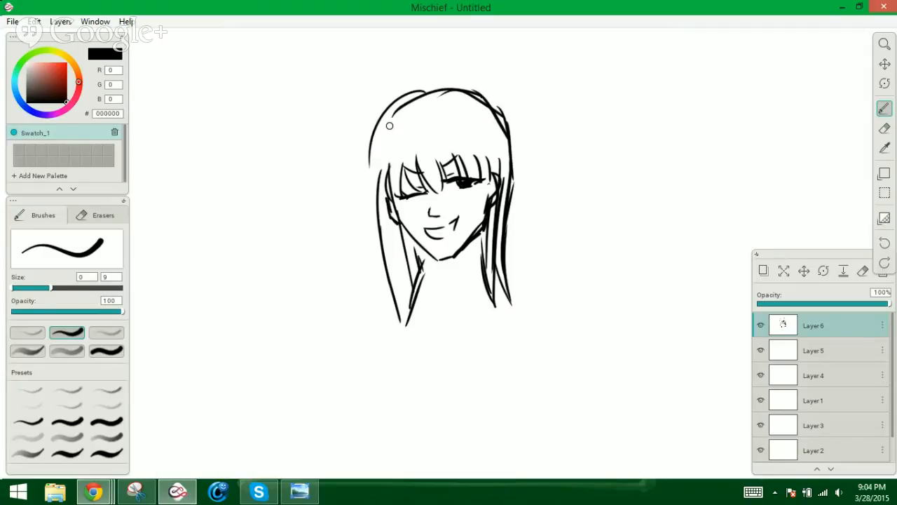
mouse_move(390, 125)
left_mouse_down()
mouse_move(379, 213)
mouse_move(372, 211)
left_mouse_up()
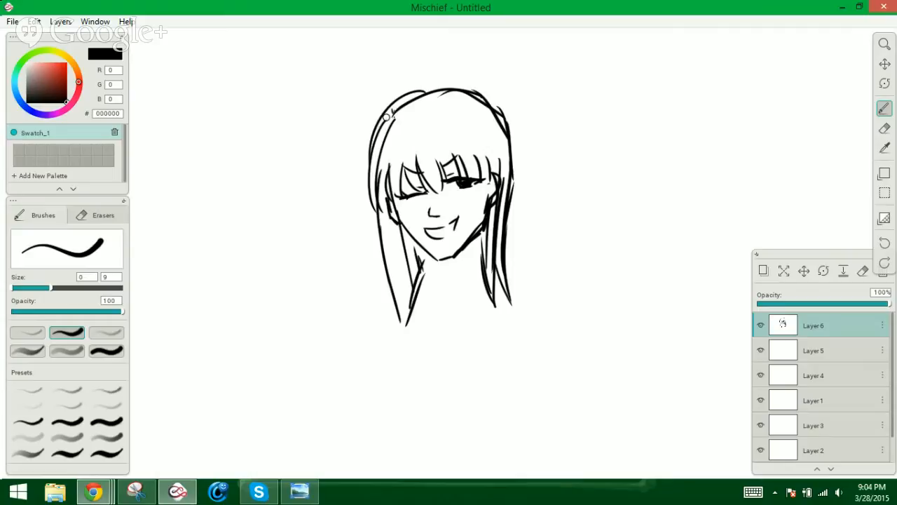
Draw the outline of a large curved side ponytail on the winking-eye side of the head, tapering to a point
mouse_move(392, 112)
left_mouse_down()
mouse_move(381, 142)
mouse_move(332, 172)
left_mouse_up()
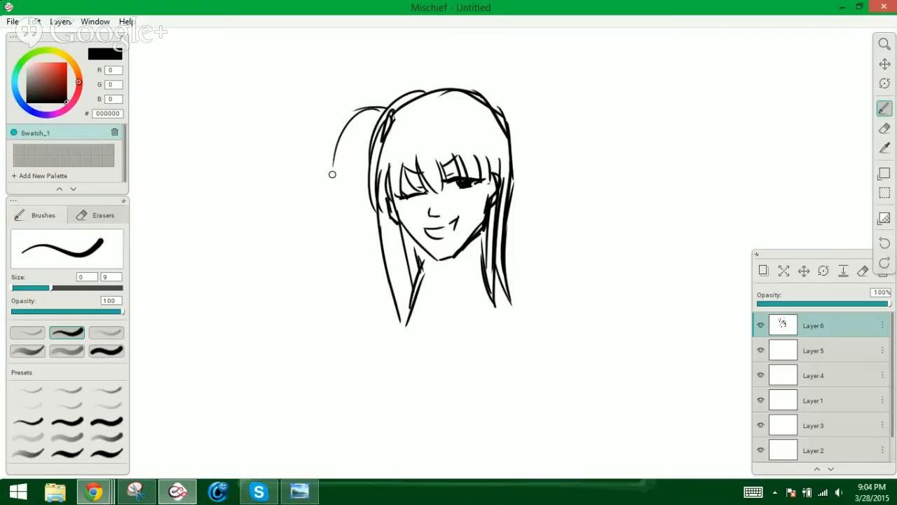
left_click_drag(353, 112, 331, 237)
left_click_drag(336, 178, 350, 251)
left_click_drag(338, 218, 365, 270)
left_click_drag(344, 225, 388, 285)
left_click_drag(367, 241, 388, 284)
left_click_drag(374, 216, 387, 282)
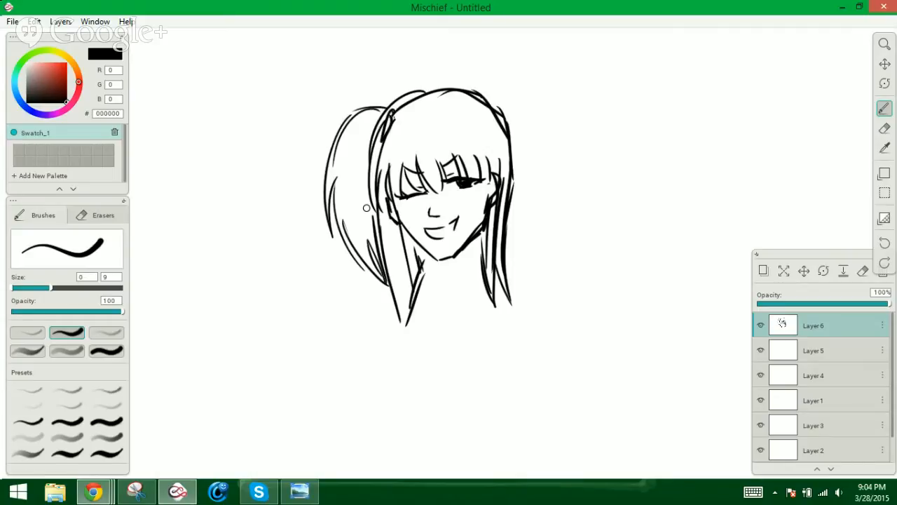
Fill the side ponytail with hair strands and add loose tufts where it is tied
left_click_drag(371, 157, 379, 246)
left_click_drag(380, 147, 370, 189)
left_click_drag(381, 114, 343, 185)
mouse_move(364, 133)
left_mouse_down()
mouse_move(349, 174)
mouse_move(358, 233)
left_mouse_up()
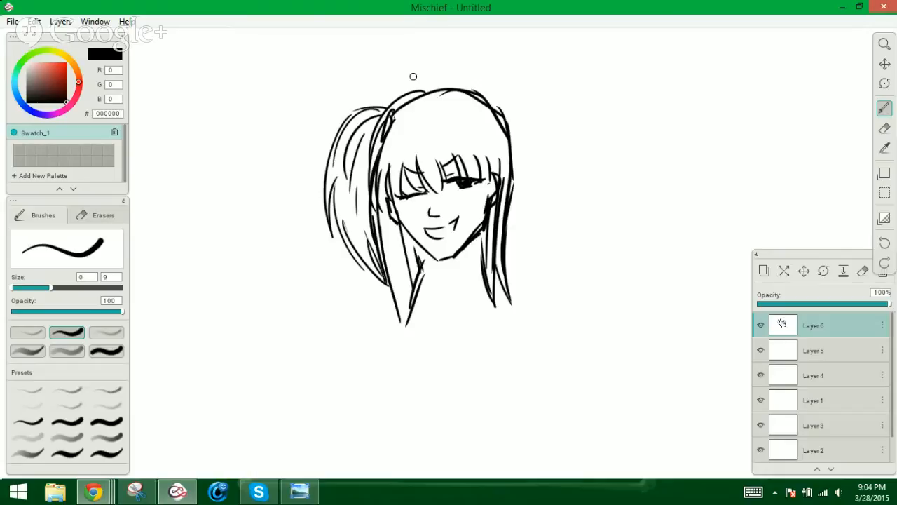
mouse_move(384, 109)
left_mouse_down()
mouse_move(363, 90)
mouse_move(323, 153)
left_mouse_up()
left_click_drag(343, 124, 325, 164)
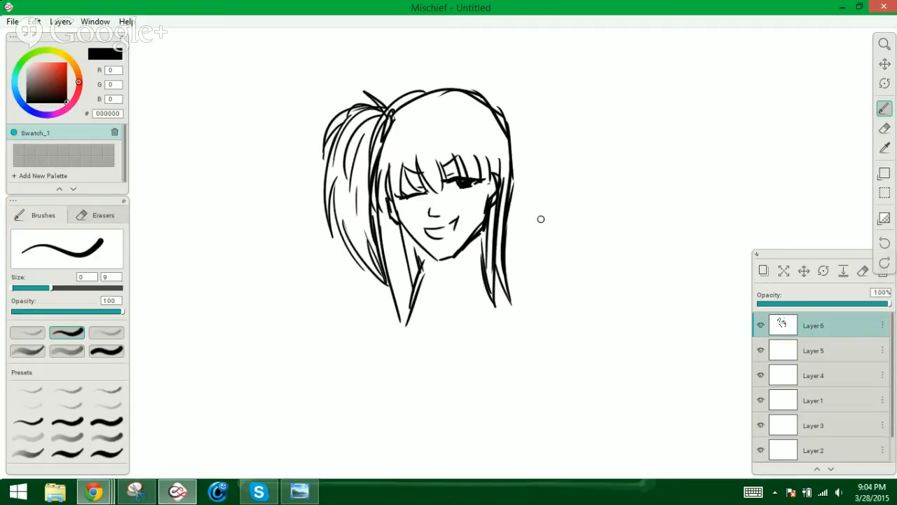
Erase the entire winking ponytail character
left_click(885, 129)
mouse_move(450, 127)
left_mouse_down()
mouse_move(396, 107)
mouse_move(288, 139)
mouse_move(340, 210)
mouse_move(467, 236)
mouse_move(500, 310)
mouse_move(392, 169)
mouse_move(171, 400)
left_mouse_up()
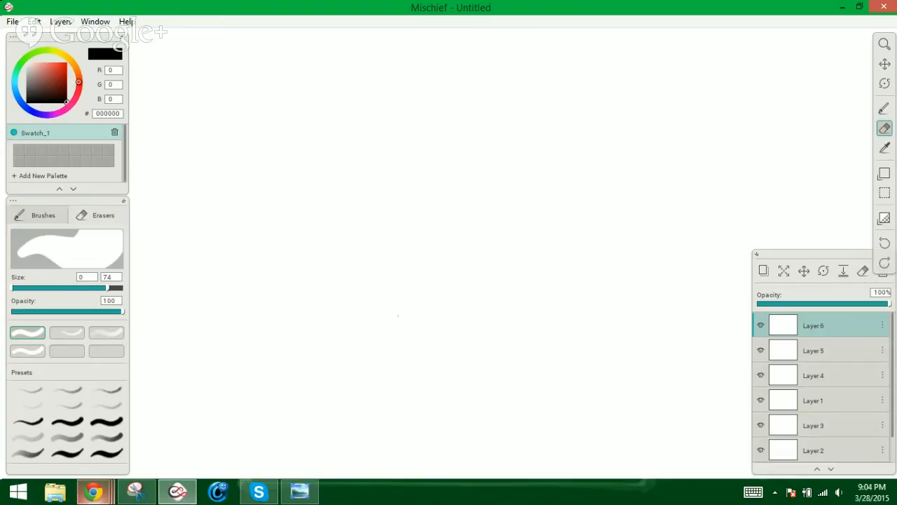
Switch to Chrome and search Google for "cyberpunk hairstyles" in a new tab
mouse_move(94, 490)
left_click(95, 429)
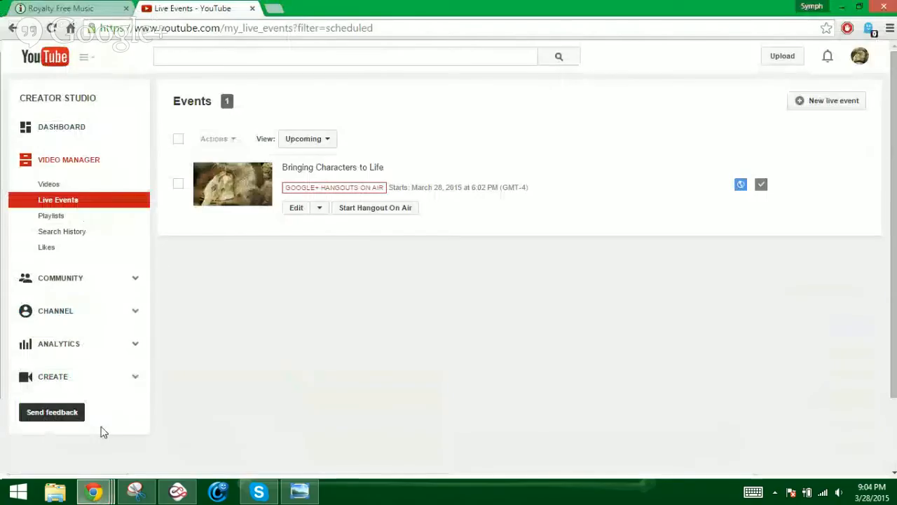
left_click(275, 10)
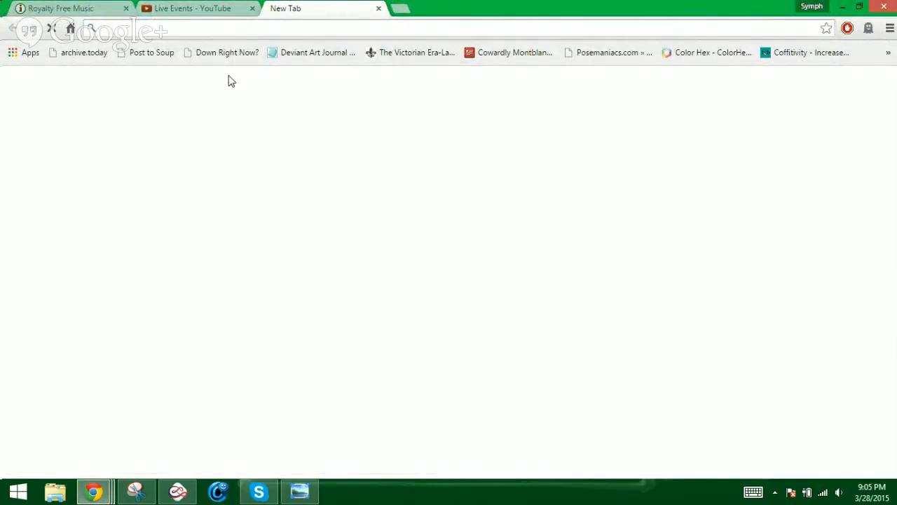
type("cyberpunk")
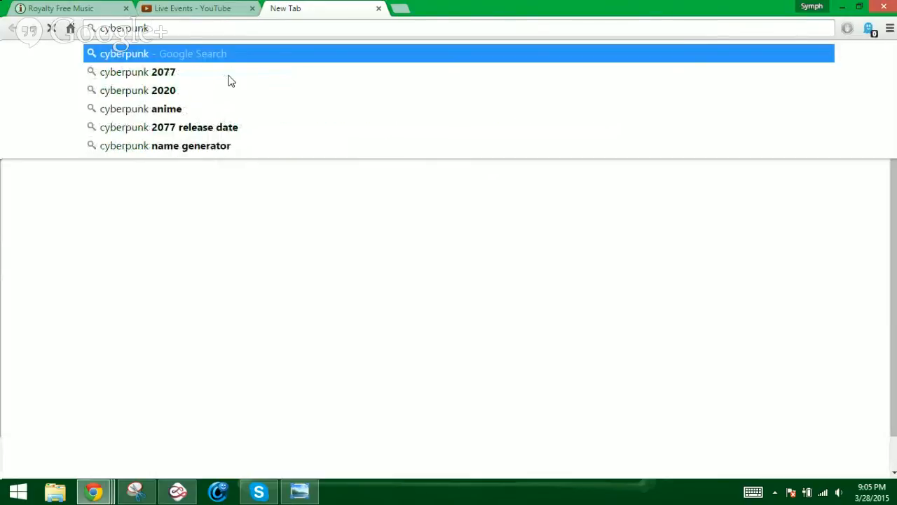
type(" hair")
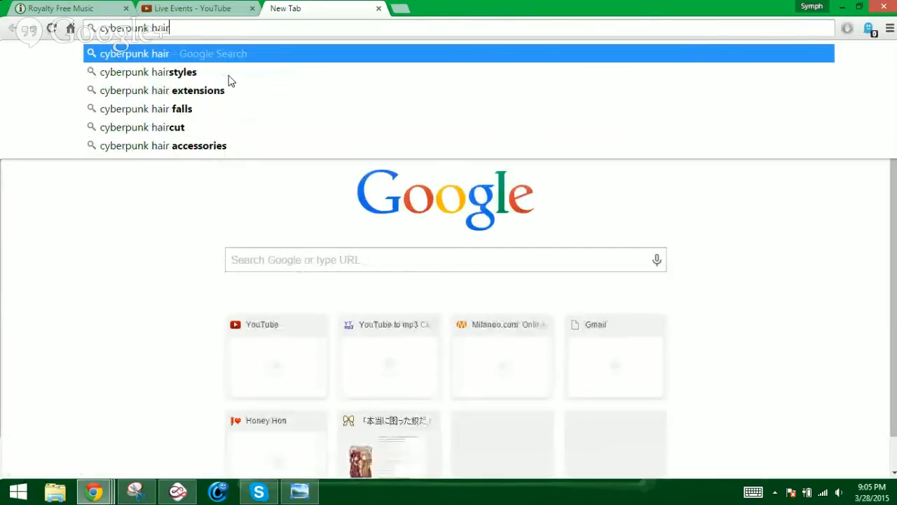
left_click(217, 78)
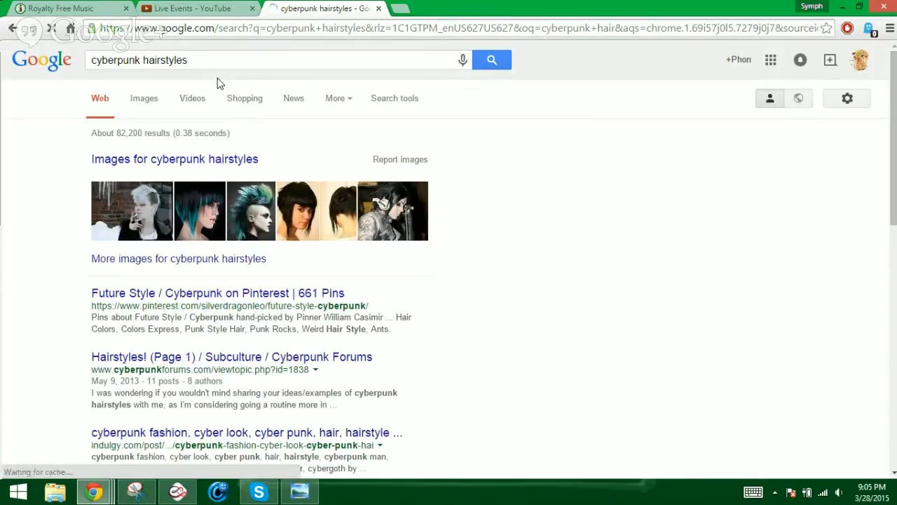
Browse the image results for cyberpunk hairstyles as hair reference
left_click(143, 104)
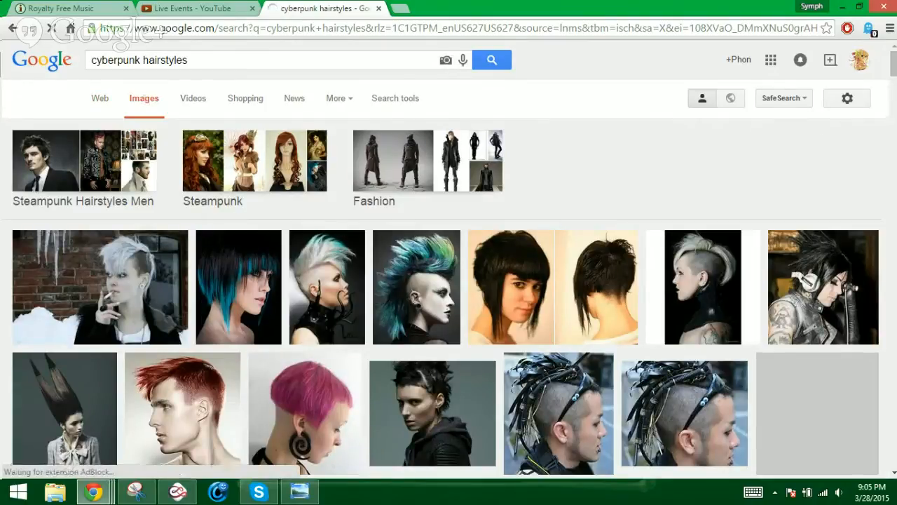
scroll(894, 66, "down", 5)
scroll(893, 67, "up", 5)
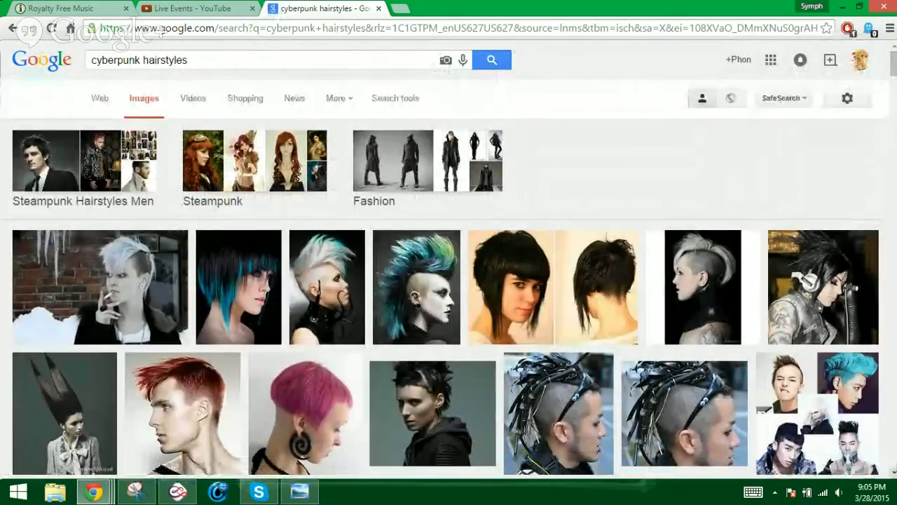
scroll(894, 476, "down", 3)
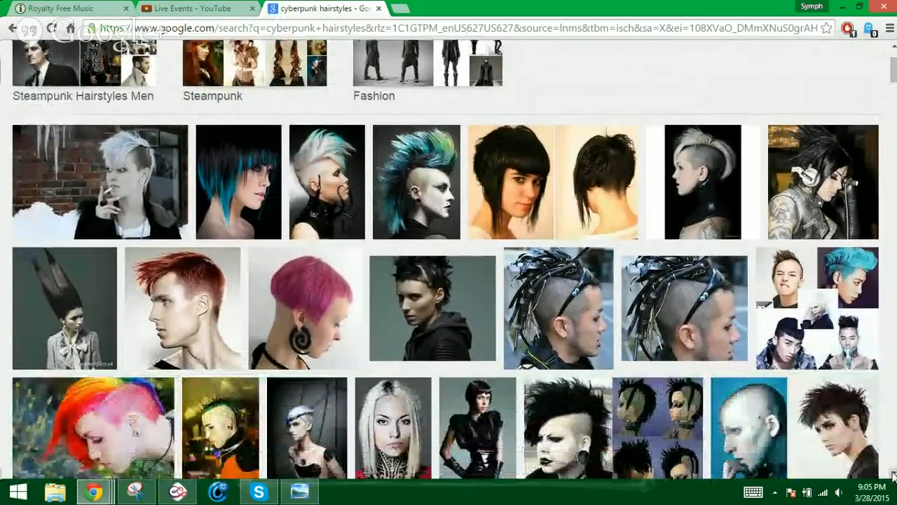
left_click(893, 476)
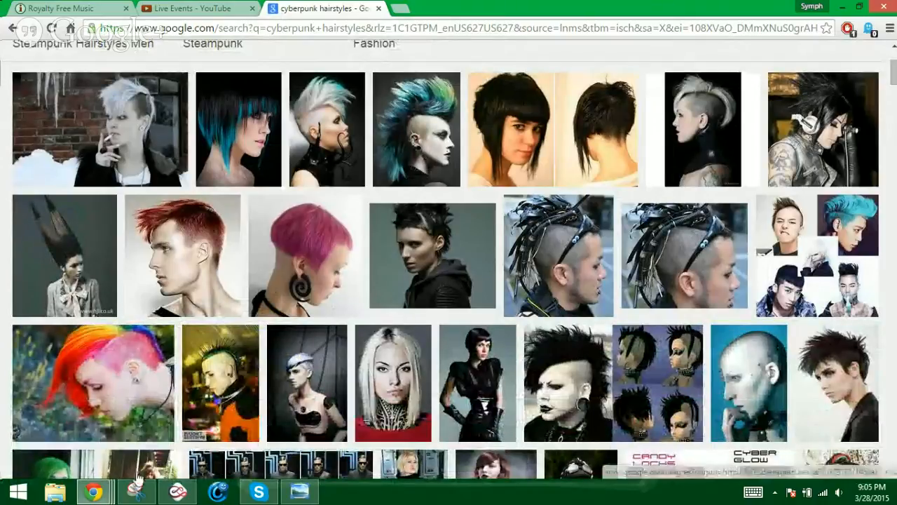
Switch back to Mischief and draw the slanted far side of a face and a short chin stroke with the black brush
mouse_move(180, 496)
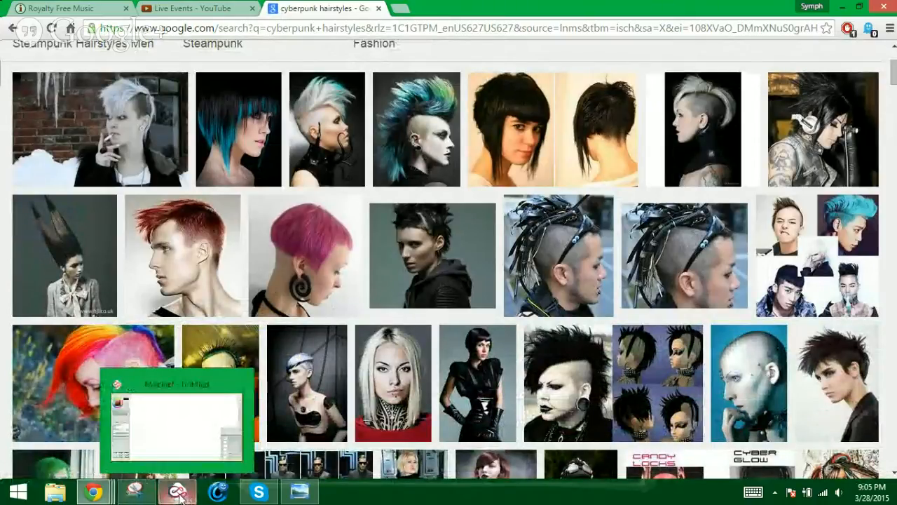
left_click(180, 496)
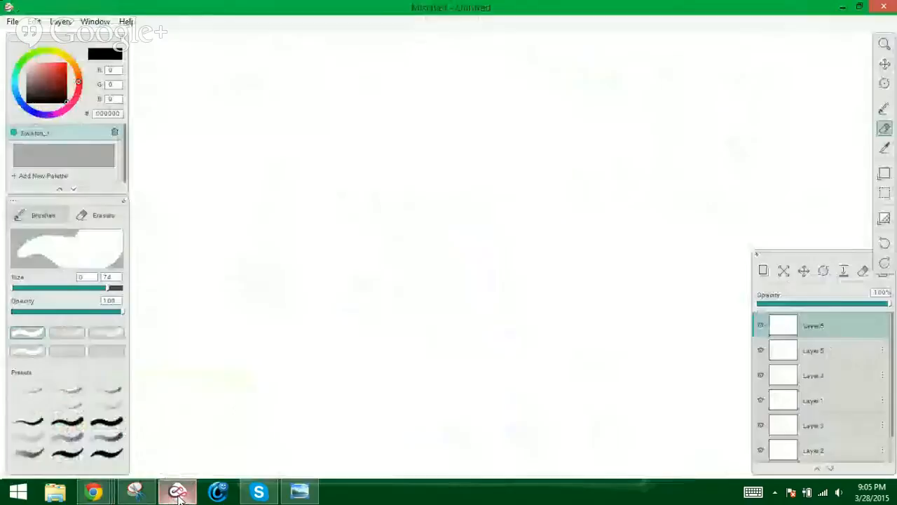
left_click(884, 107)
mouse_move(379, 139)
left_mouse_down()
mouse_move(383, 184)
mouse_move(408, 240)
mouse_move(452, 289)
left_mouse_up()
left_click_drag(456, 292, 467, 284)
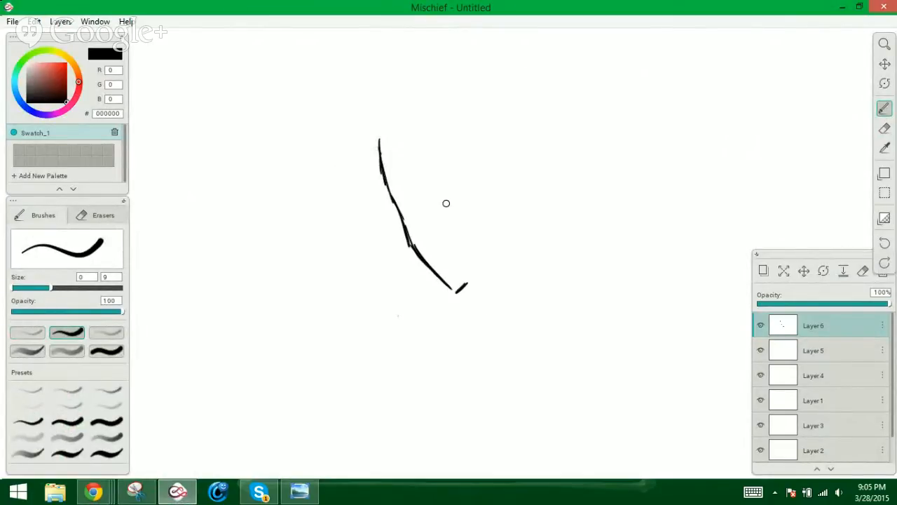
Draw the nose, a slight smile, two half-lidded eyes with heavy lashes, and thin eyebrows inside the face contour
mouse_move(423, 215)
left_mouse_down()
mouse_move(418, 239)
mouse_move(444, 238)
left_mouse_up()
left_click_drag(429, 264, 471, 251)
mouse_move(441, 195)
left_mouse_down()
mouse_move(469, 191)
mouse_move(454, 192)
mouse_move(470, 190)
mouse_move(460, 199)
mouse_move(474, 189)
mouse_move(460, 206)
mouse_move(396, 209)
left_mouse_up()
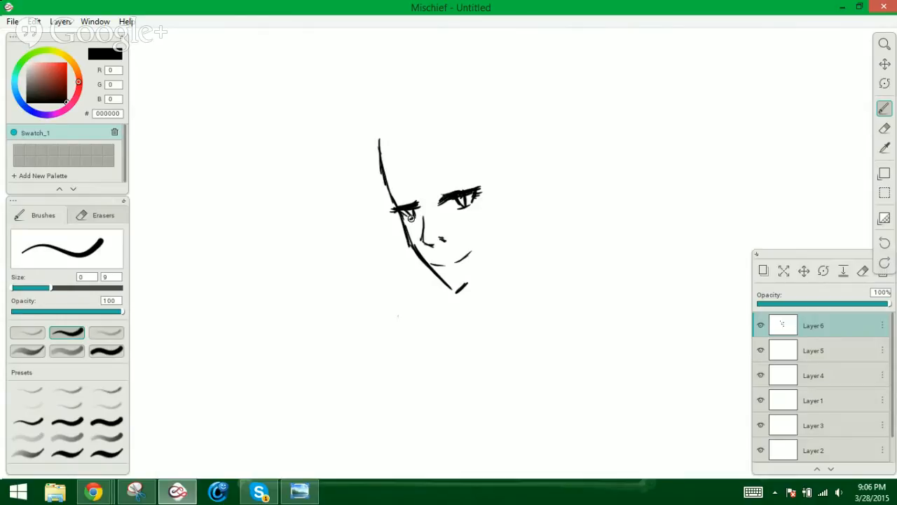
left_click_drag(448, 184, 457, 182)
left_click(400, 279)
left_click_drag(442, 176, 468, 167)
left_click_drag(413, 185, 387, 179)
Switch away from the drawing to check the Skype group chat and the hairstyle image results in Chrome
left_click(259, 492)
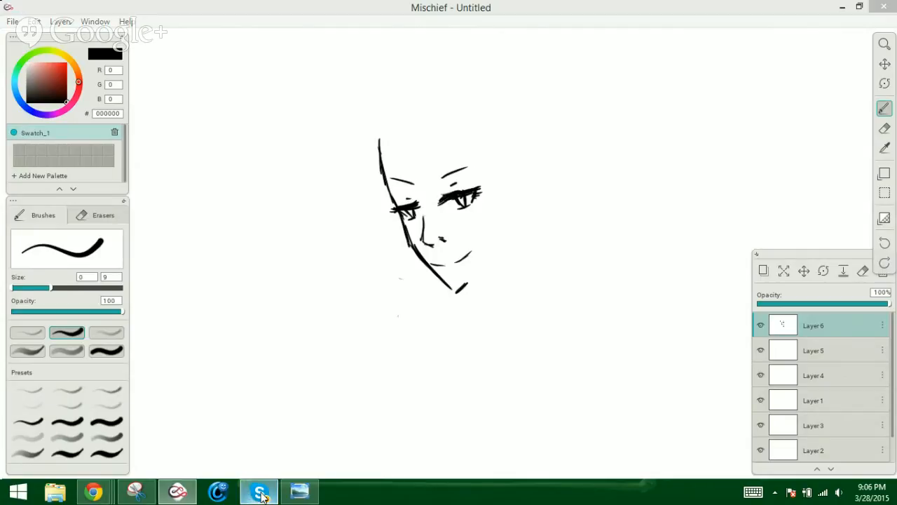
left_click(259, 492)
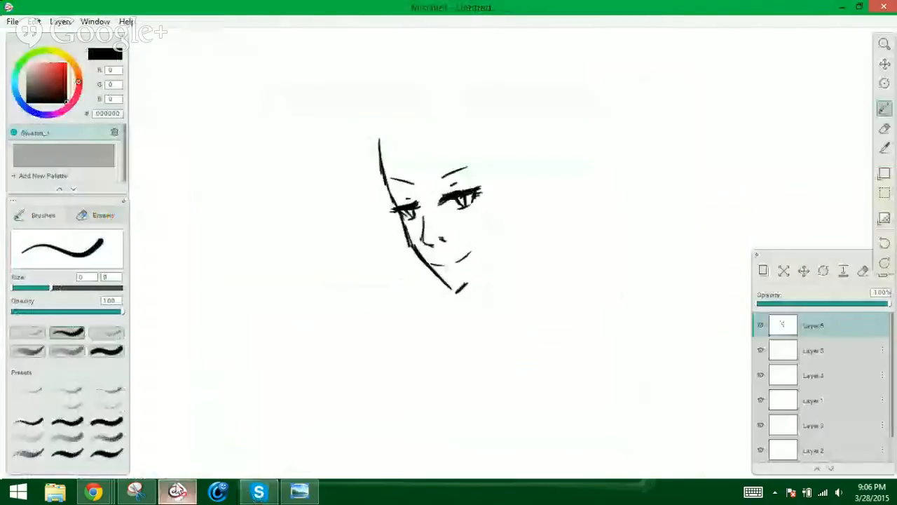
mouse_move(93, 492)
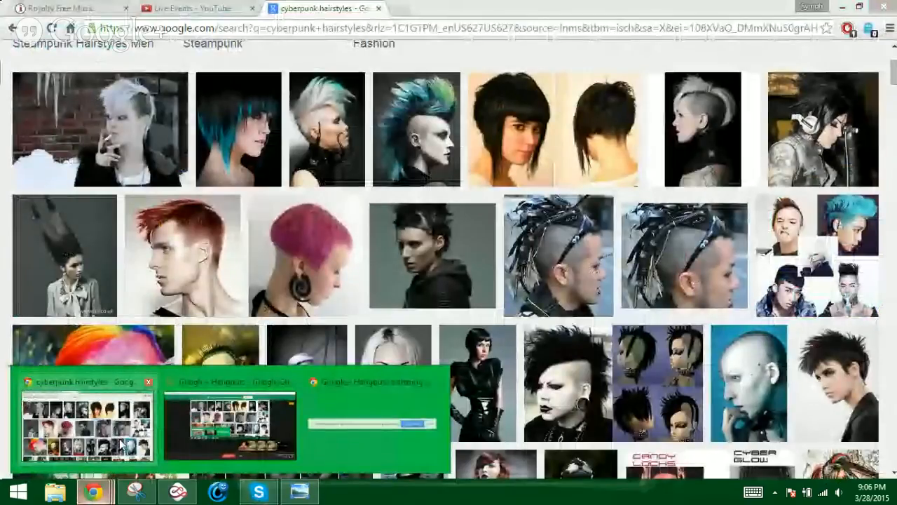
left_click(125, 445)
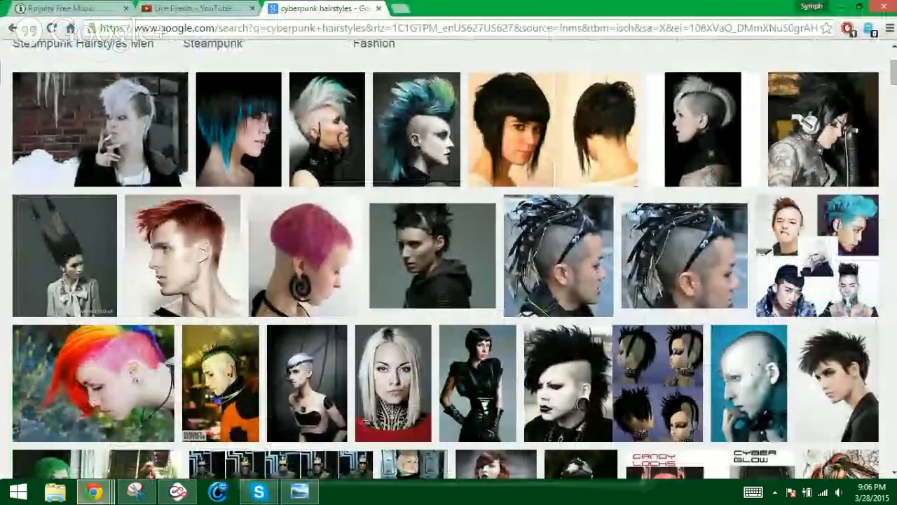
left_click(259, 492)
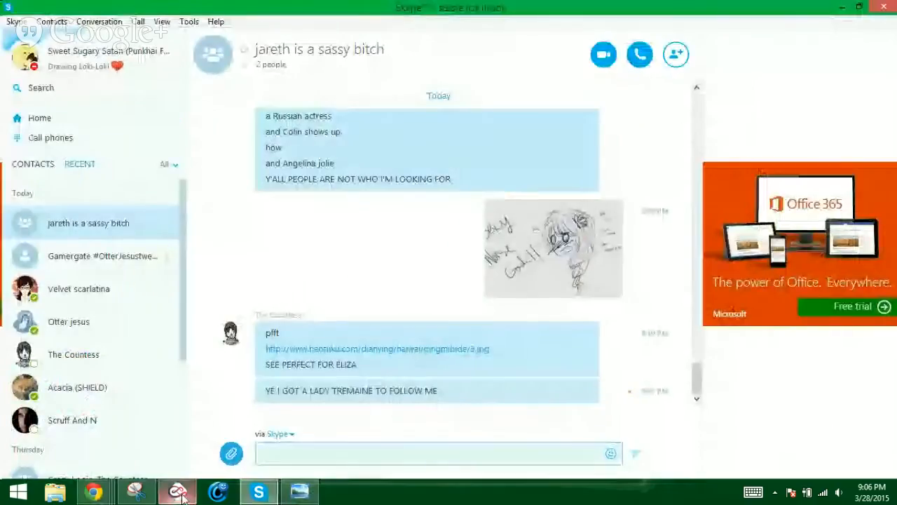
Return to Mischief, hatch short hair strokes above the forehead, and draw a parted lock falling along the far side of the face
left_click(178, 492)
mouse_move(424, 129)
left_mouse_down()
mouse_move(413, 111)
mouse_move(419, 98)
left_mouse_up()
mouse_move(439, 105)
left_mouse_down()
mouse_move(420, 94)
mouse_move(422, 105)
mouse_move(424, 83)
left_mouse_up()
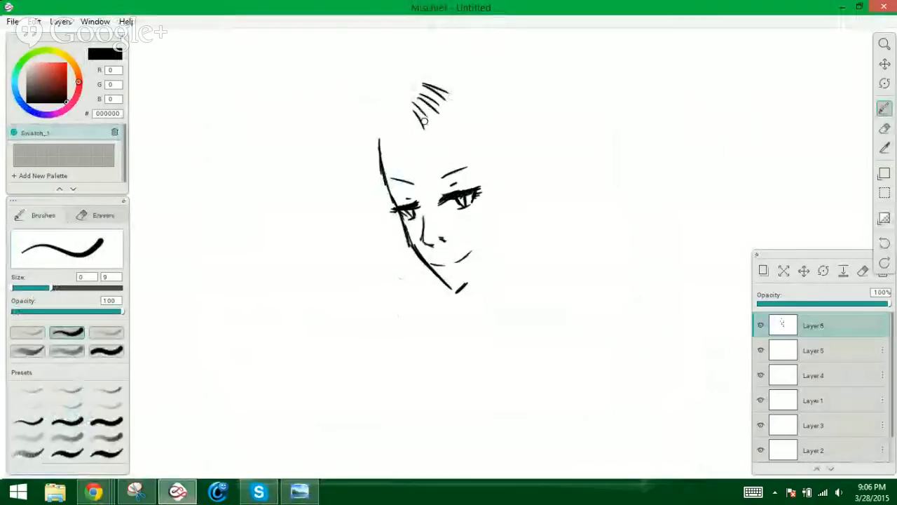
mouse_move(396, 122)
left_mouse_down()
mouse_move(418, 134)
mouse_move(398, 158)
left_mouse_up()
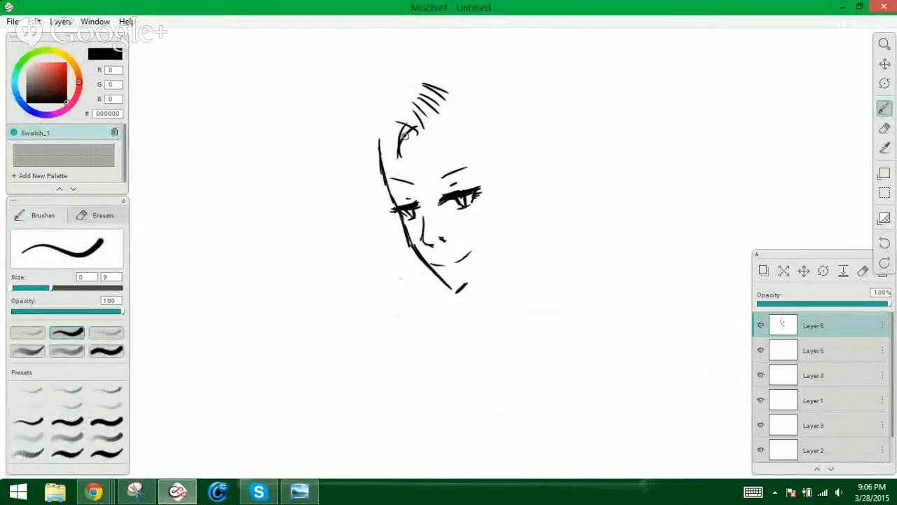
mouse_move(405, 123)
left_mouse_down()
mouse_move(421, 135)
mouse_move(386, 121)
mouse_move(373, 168)
mouse_move(392, 223)
left_mouse_up()
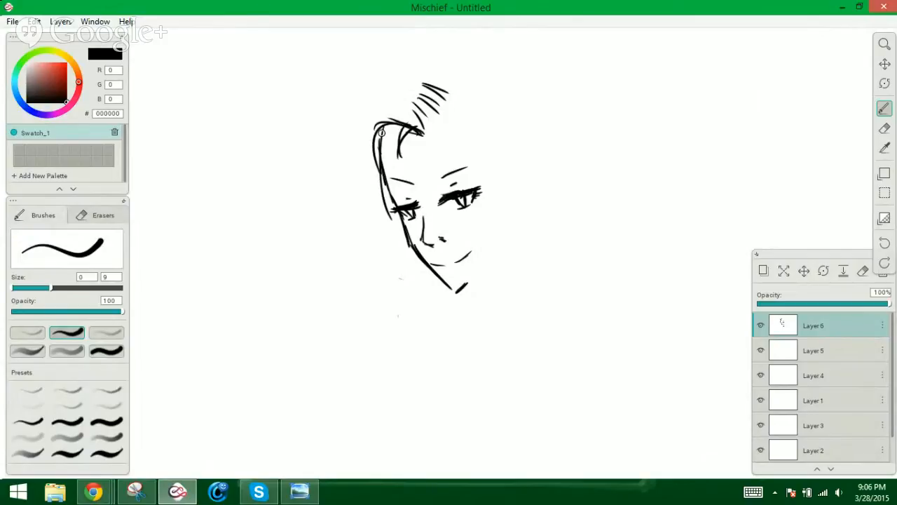
Build up the long fringe on the far side of the face with curved strands sweeping from the parting toward the chin
left_click_drag(381, 132, 411, 246)
left_click_drag(386, 203, 434, 277)
left_click_drag(367, 142, 405, 253)
mouse_move(370, 105)
left_mouse_down()
mouse_move(365, 183)
mouse_move(414, 97)
left_mouse_up()
mouse_move(359, 119)
left_mouse_down()
mouse_move(417, 92)
mouse_move(363, 231)
left_mouse_up()
left_click_drag(353, 195, 397, 268)
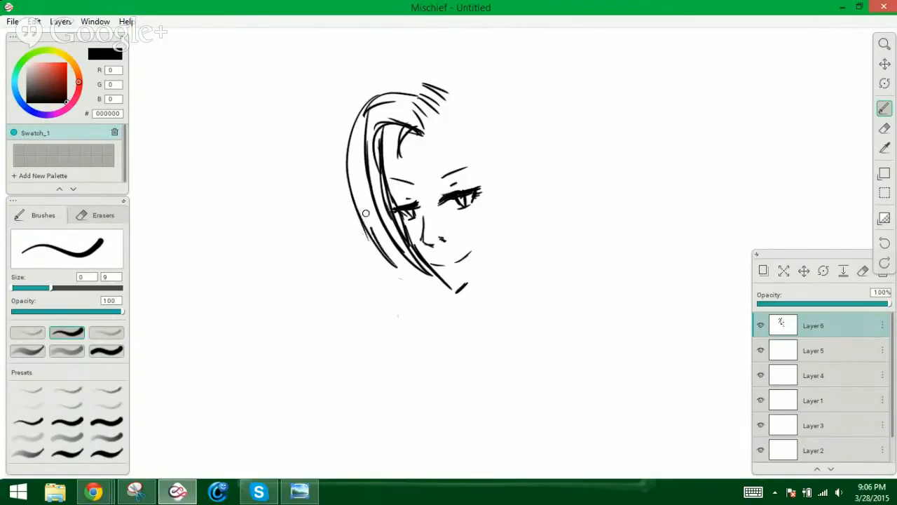
left_click_drag(365, 213, 382, 248)
left_click_drag(365, 209, 409, 262)
Draw swept-over hair across the crown and a long thin lock hanging down the near side of the head
mouse_move(447, 91)
left_mouse_down()
mouse_move(449, 75)
mouse_move(419, 65)
left_mouse_up()
mouse_move(473, 72)
left_mouse_down()
mouse_move(437, 62)
mouse_move(386, 80)
mouse_move(418, 61)
mouse_move(365, 115)
left_mouse_up()
mouse_move(386, 93)
left_mouse_down()
mouse_move(428, 82)
mouse_move(492, 101)
mouse_move(526, 170)
left_mouse_up()
mouse_move(510, 145)
left_mouse_down()
mouse_move(523, 164)
mouse_move(528, 223)
left_mouse_up()
mouse_move(522, 163)
left_mouse_down()
mouse_move(521, 239)
mouse_move(468, 118)
mouse_move(443, 108)
mouse_move(508, 164)
mouse_move(513, 192)
left_mouse_up()
mouse_move(459, 96)
left_mouse_down()
mouse_move(440, 110)
mouse_move(479, 76)
mouse_move(434, 52)
mouse_move(488, 70)
left_mouse_up()
Draw the dashed hairline across the forehead, the top of the near ear, and the jawline down to the chin
mouse_move(425, 139)
left_mouse_down()
mouse_move(455, 133)
mouse_move(439, 117)
mouse_move(448, 109)
left_mouse_up()
mouse_move(441, 135)
left_mouse_down()
mouse_move(449, 142)
mouse_move(460, 130)
mouse_move(490, 151)
mouse_move(501, 183)
left_mouse_up()
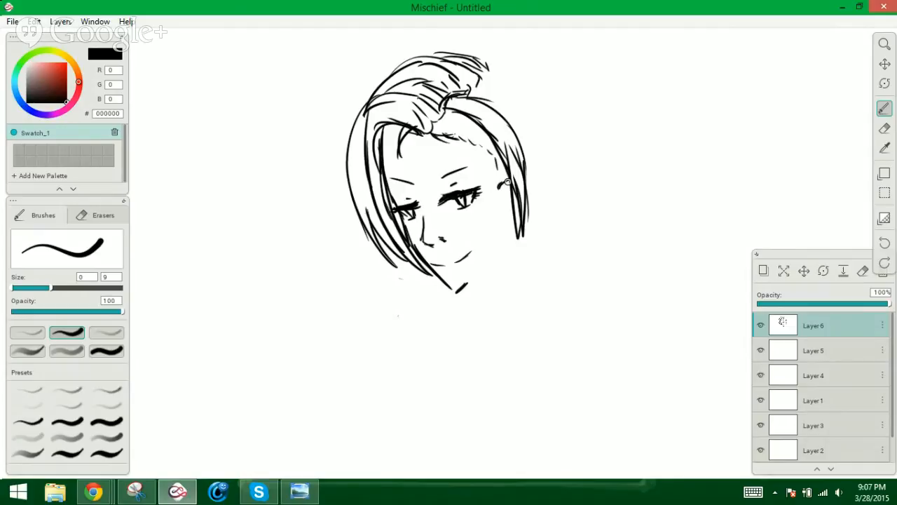
mouse_move(513, 215)
left_mouse_down()
mouse_move(516, 231)
mouse_move(473, 274)
left_mouse_up()
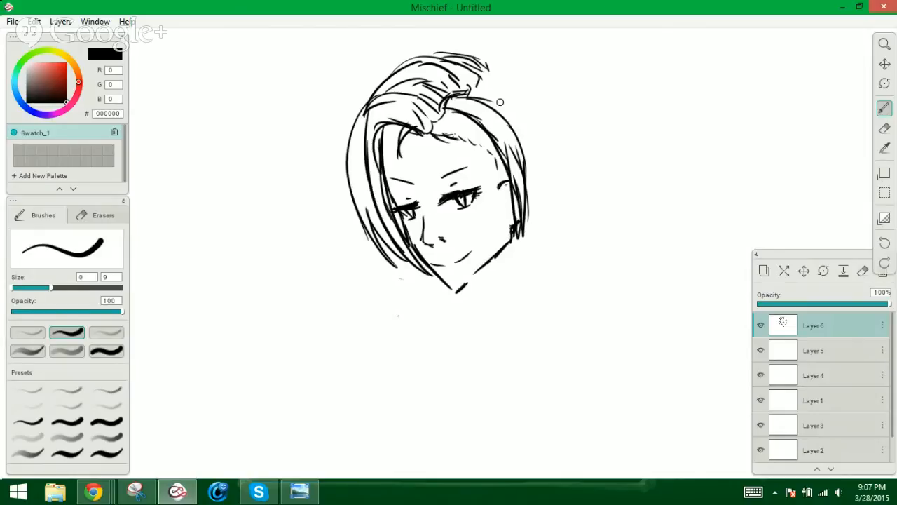
Outline the rounded hair at the back of the head and shade the near ear
mouse_move(493, 73)
left_mouse_down()
mouse_move(527, 95)
mouse_move(533, 133)
left_mouse_up()
left_click_drag(526, 97, 533, 170)
mouse_move(538, 132)
left_mouse_down()
mouse_move(545, 185)
mouse_move(551, 161)
mouse_move(539, 217)
left_mouse_up()
left_click_drag(523, 179, 527, 219)
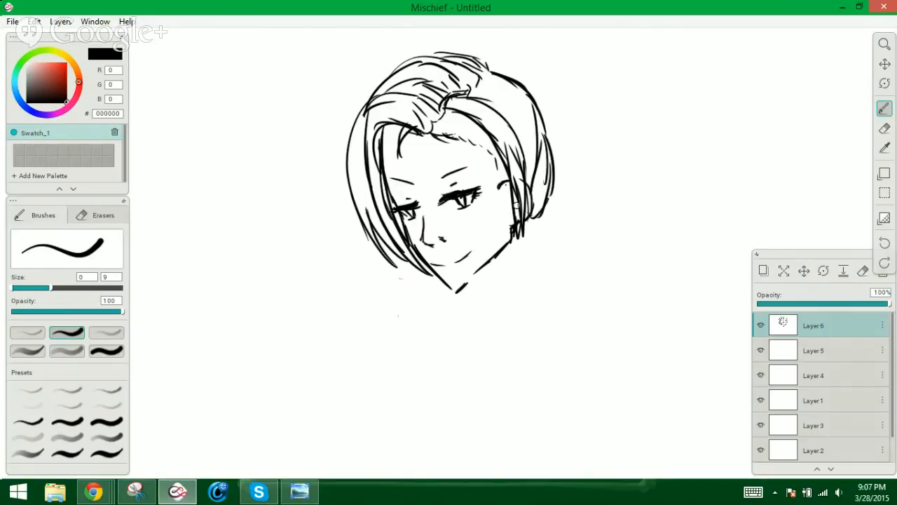
mouse_move(497, 188)
left_mouse_down()
mouse_move(510, 176)
mouse_move(531, 196)
mouse_move(533, 214)
mouse_move(512, 216)
left_mouse_up()
left_click_drag(505, 208, 522, 212)
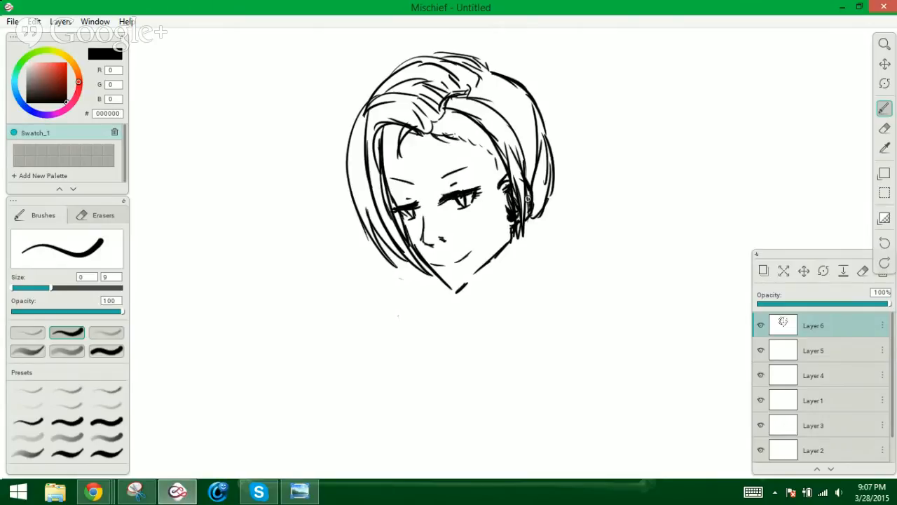
Fill the back hair and the short strip between the near-side lock and the forehead hairline with dense dark strokes
left_click_drag(539, 128, 550, 187)
left_click_drag(541, 139, 539, 211)
left_click_drag(535, 165, 531, 210)
left_click_drag(474, 84, 512, 136)
left_click_drag(496, 73, 531, 155)
left_click_drag(509, 83, 540, 157)
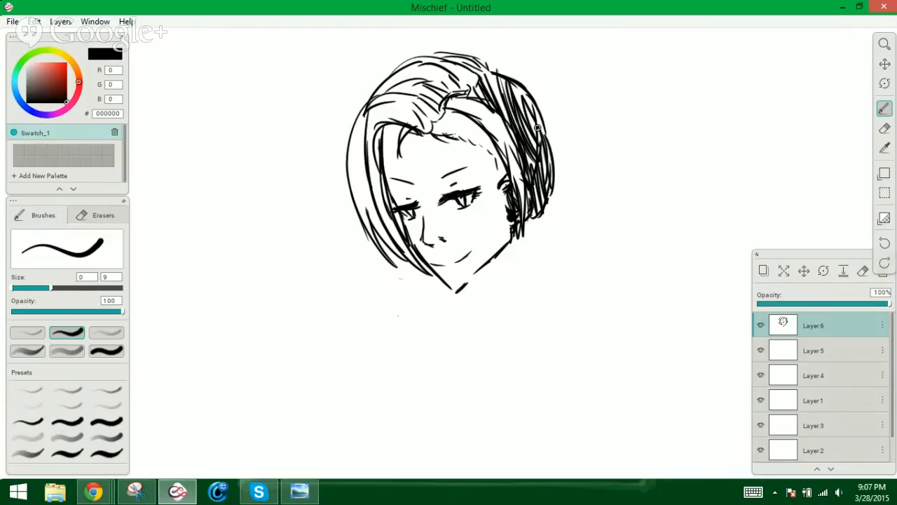
left_click_drag(527, 98, 540, 130)
left_click_drag(434, 109, 480, 148)
left_click_drag(462, 116, 503, 174)
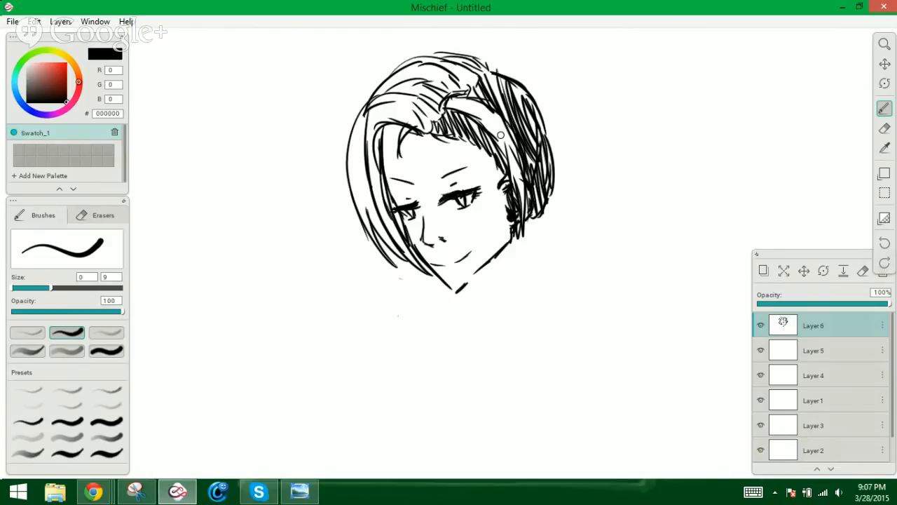
Draw the neck and shoulder lines below the head, and thicken the long fringe and its hairline
mouse_move(527, 209)
left_mouse_down()
mouse_move(525, 259)
mouse_move(541, 275)
left_mouse_up()
left_click_drag(537, 243, 551, 293)
mouse_move(469, 283)
left_mouse_down()
mouse_move(479, 324)
mouse_move(469, 317)
mouse_move(466, 336)
left_mouse_up()
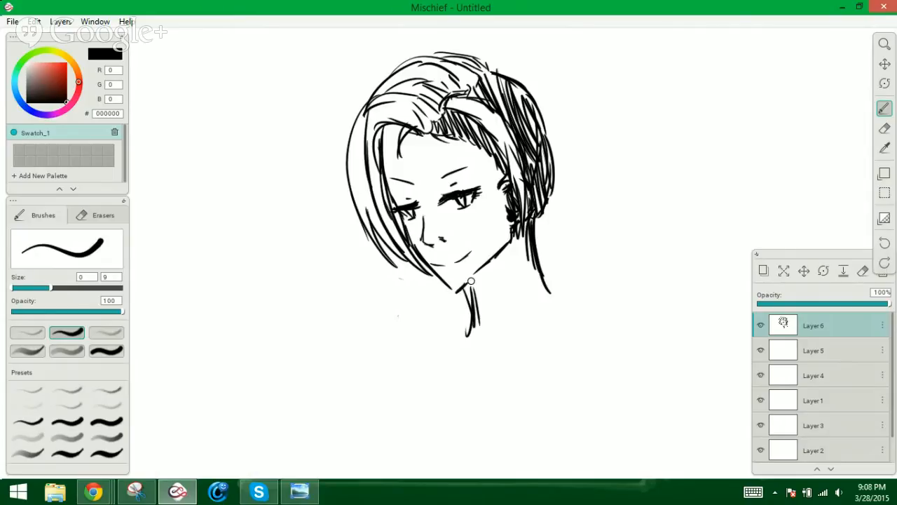
mouse_move(471, 281)
left_mouse_down()
mouse_move(470, 327)
mouse_move(443, 332)
left_mouse_up()
left_click_drag(535, 259, 571, 310)
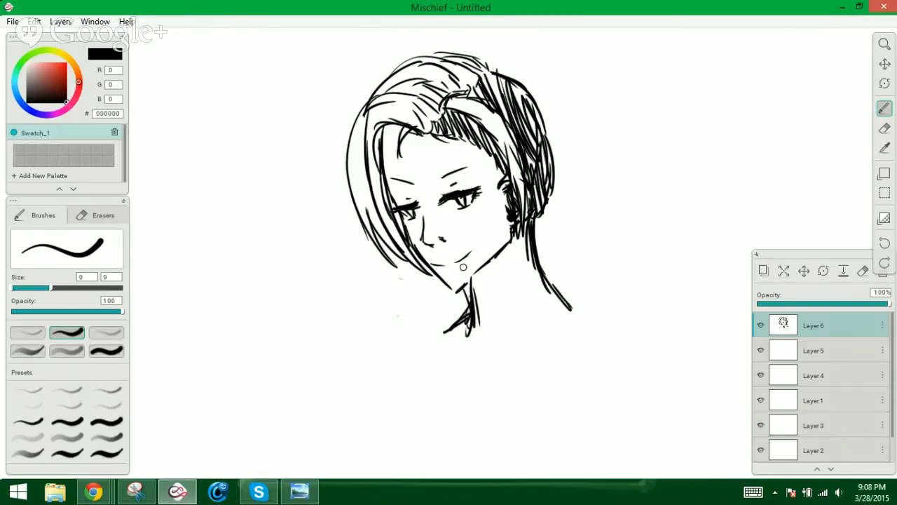
mouse_move(360, 226)
left_mouse_down()
mouse_move(398, 269)
mouse_move(433, 295)
mouse_move(444, 290)
left_mouse_up()
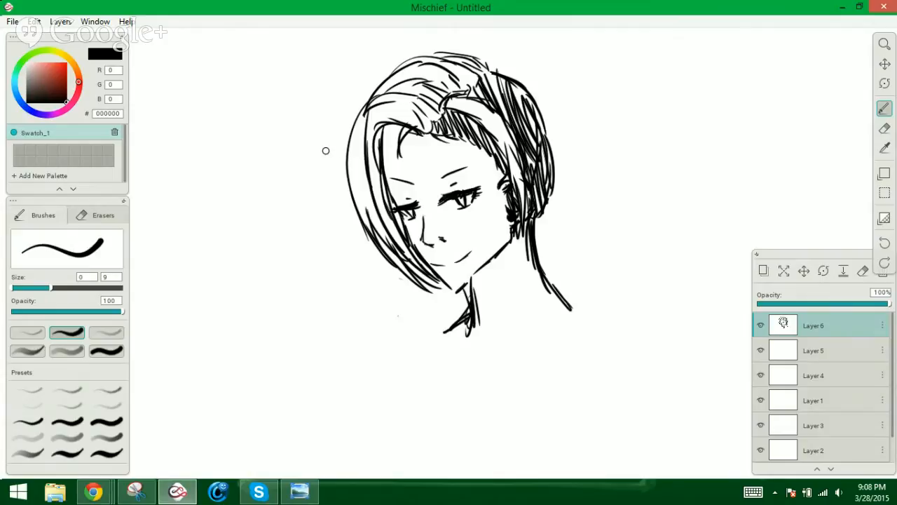
mouse_move(406, 138)
left_mouse_down()
mouse_move(398, 129)
mouse_move(422, 135)
mouse_move(383, 128)
mouse_move(375, 157)
left_mouse_up()
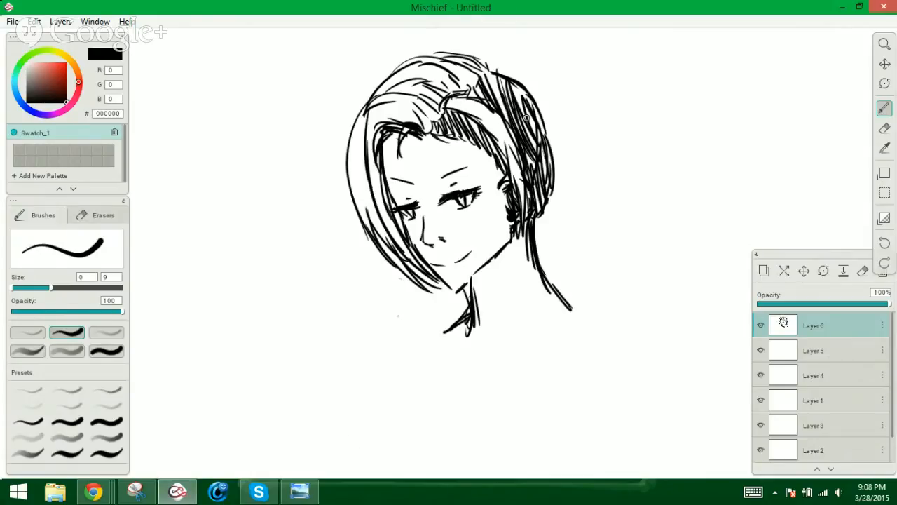
Add two pointed cat ears on top of the head
mouse_move(391, 71)
left_mouse_down()
mouse_move(358, 64)
mouse_move(368, 94)
left_mouse_up()
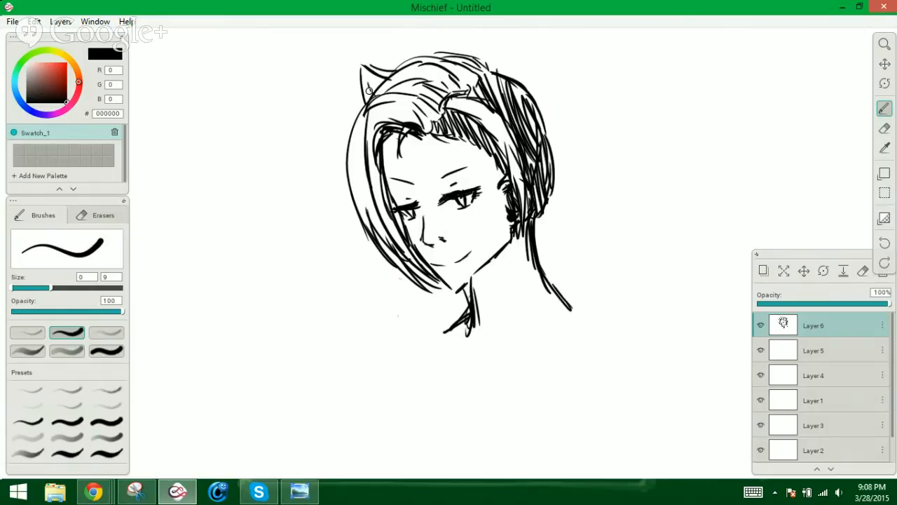
mouse_move(485, 99)
left_mouse_down()
mouse_move(491, 45)
mouse_move(520, 99)
left_mouse_up()
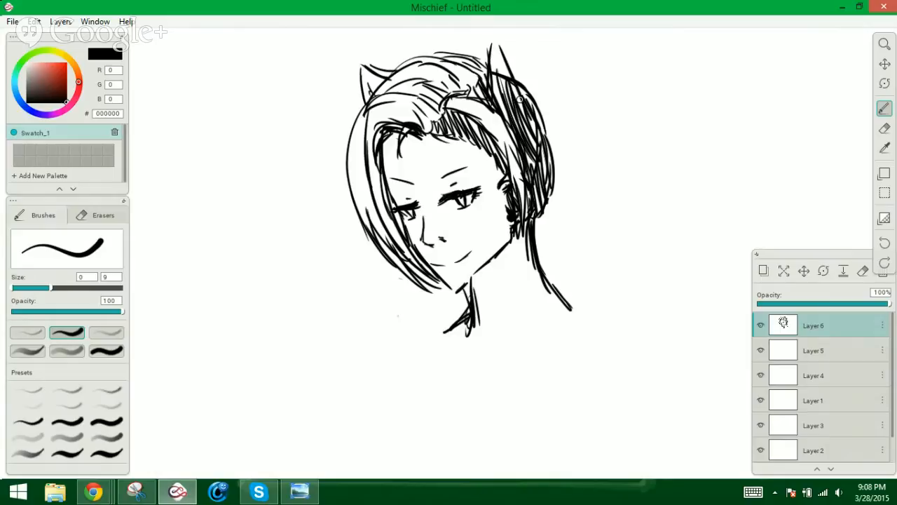
mouse_move(493, 46)
left_mouse_down()
mouse_move(531, 118)
mouse_move(495, 79)
mouse_move(507, 109)
left_mouse_up()
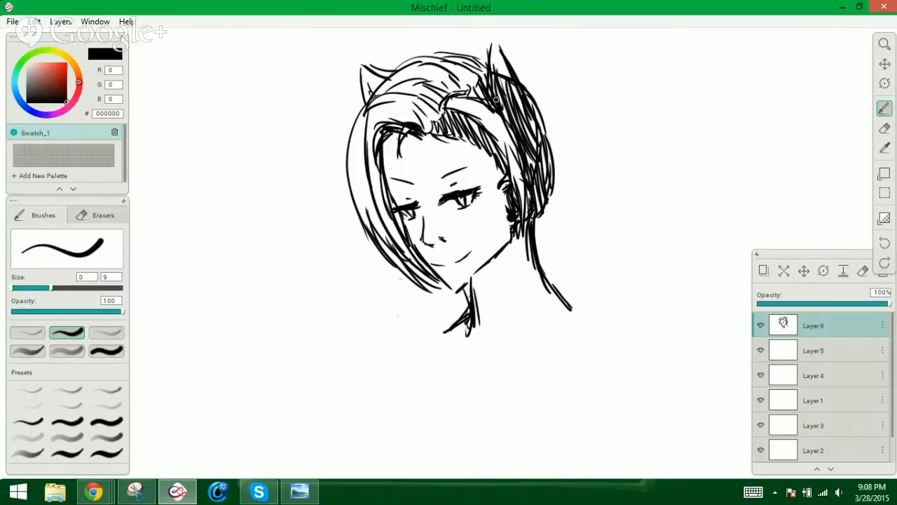
Erase the hair strokes showing through the near cat ear and redraw the ear's outline in black
left_click(883, 132)
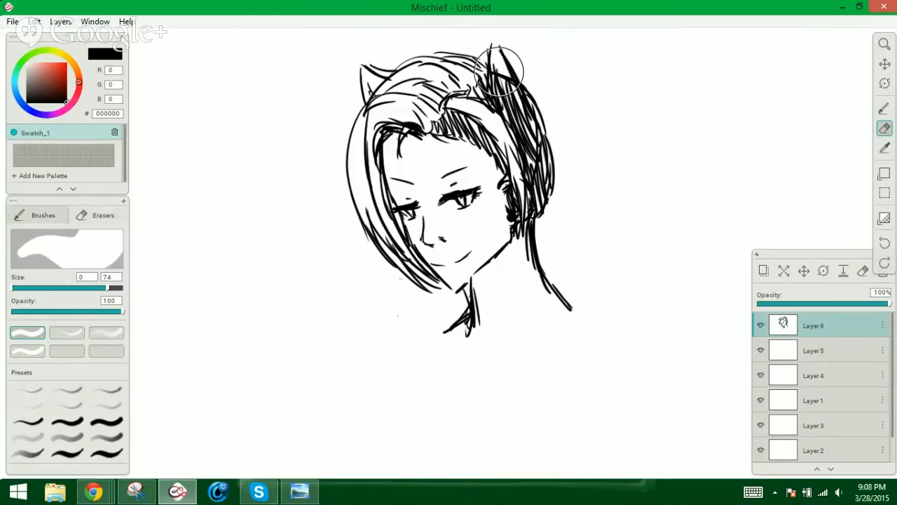
mouse_move(497, 71)
left_mouse_down()
mouse_move(516, 107)
mouse_move(499, 86)
mouse_move(507, 106)
left_mouse_up()
left_click(884, 109)
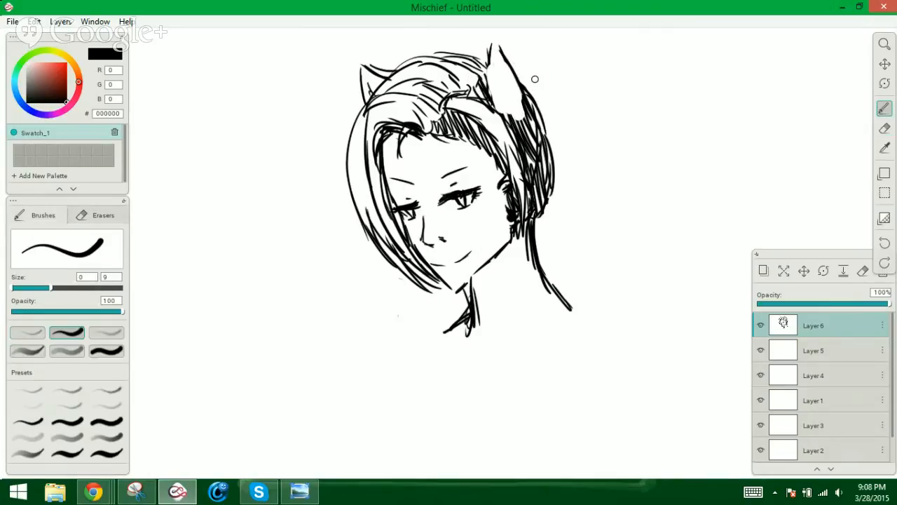
mouse_move(493, 41)
left_mouse_down()
mouse_move(529, 116)
mouse_move(489, 91)
left_mouse_up()
mouse_move(490, 61)
left_mouse_down()
mouse_move(494, 104)
mouse_move(507, 79)
mouse_move(489, 64)
mouse_move(493, 105)
mouse_move(530, 129)
left_mouse_up()
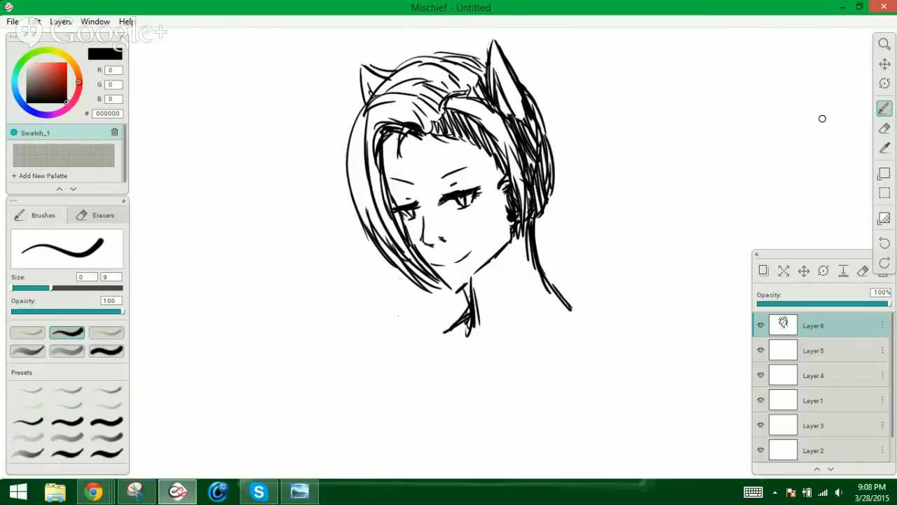
Move the eyes and eyebrows up slightly and redraw the hair and nose lines cut by the move
left_click(884, 193)
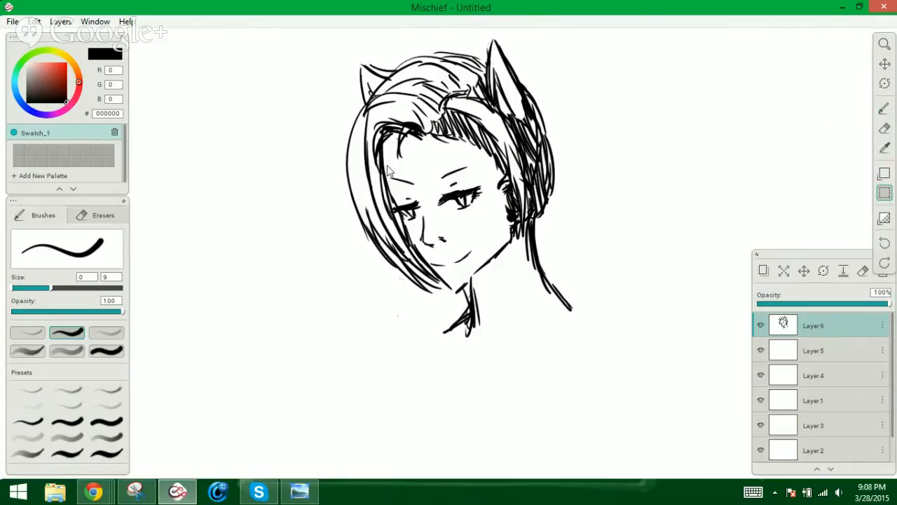
left_click_drag(389, 167, 492, 224)
left_click(33, 22)
left_click(105, 208)
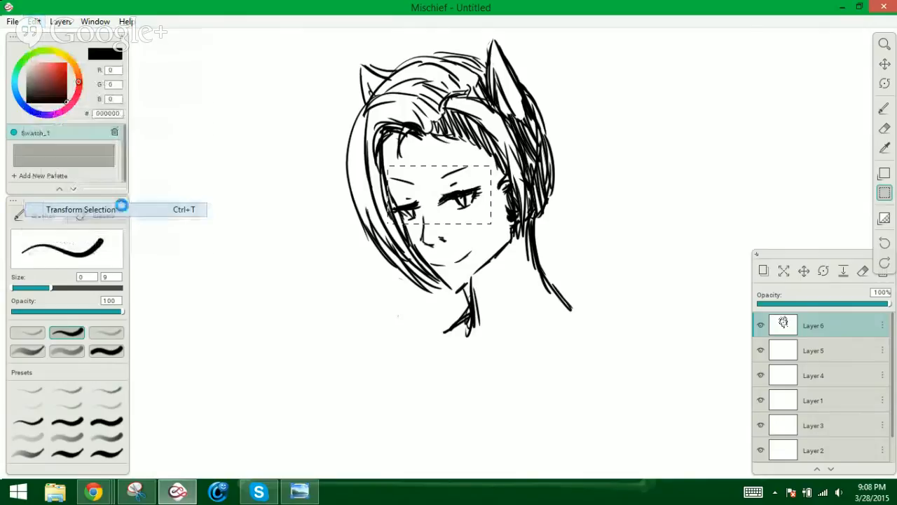
left_click_drag(462, 205, 462, 197)
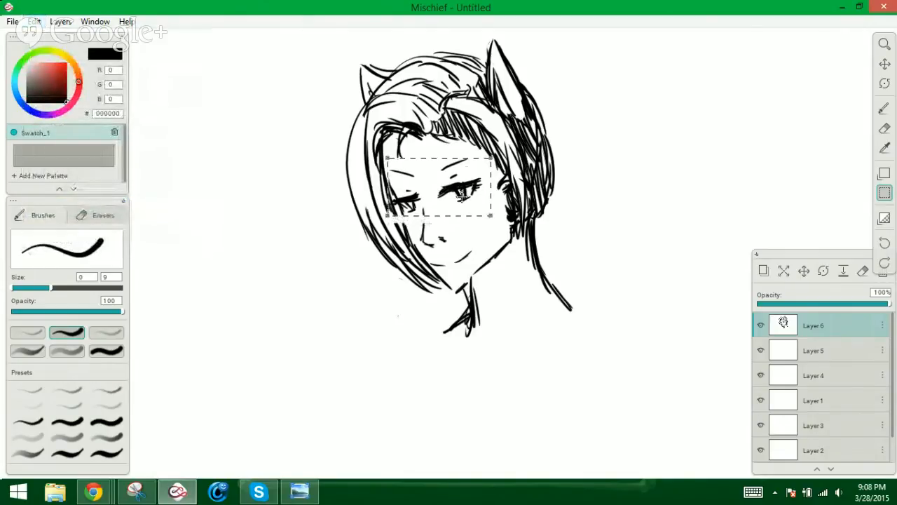
left_click(794, 171)
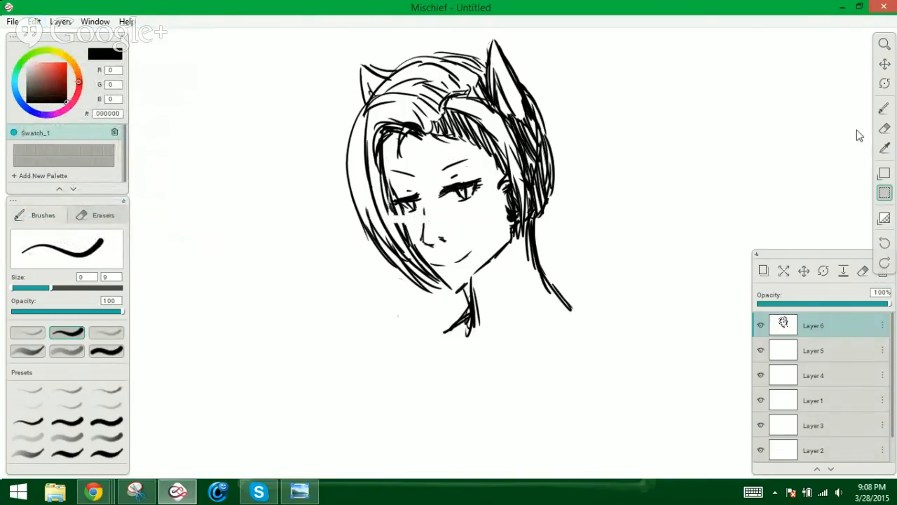
key("b")
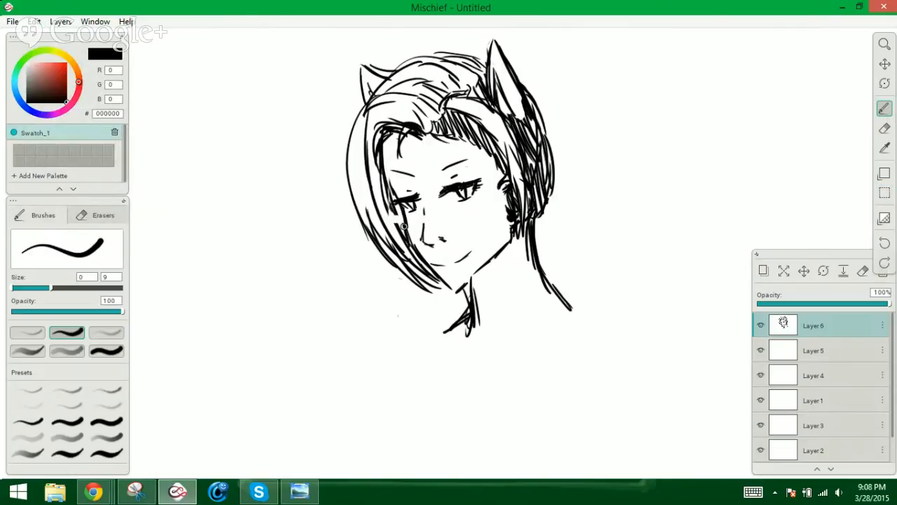
left_click_drag(390, 204, 401, 234)
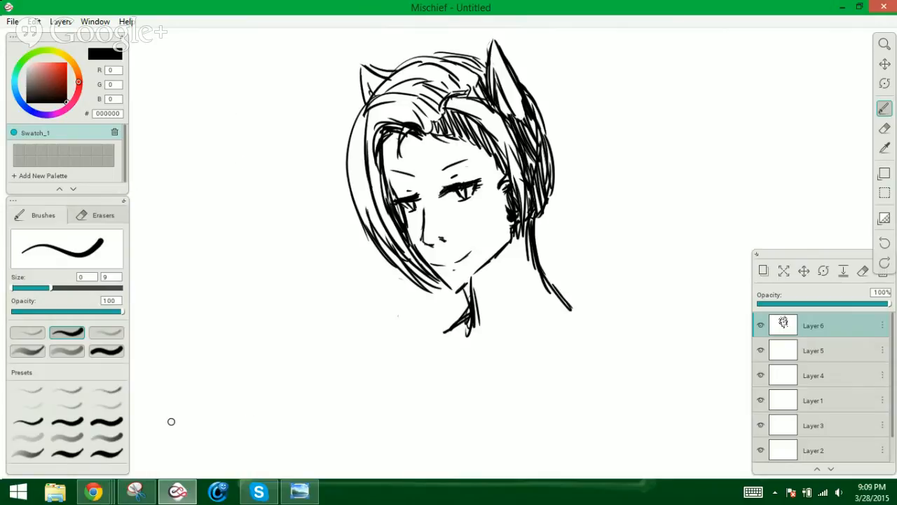
Check the cyberpunk hairstyle images in Chrome, return to Mischief, and draw spiky strands over the crown and forehead hairline
left_click(111, 486)
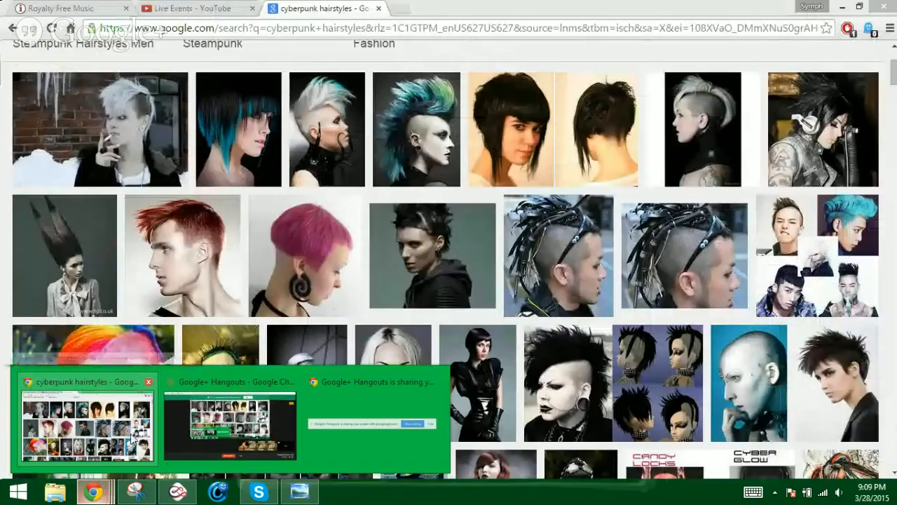
left_click(135, 436)
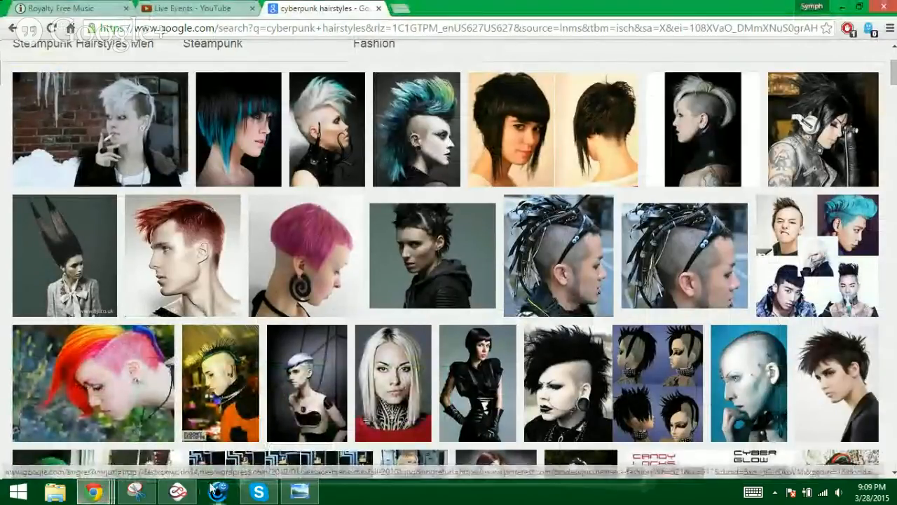
left_click(178, 492)
mouse_move(443, 60)
left_mouse_down()
mouse_move(418, 69)
mouse_move(410, 91)
left_mouse_up()
mouse_move(397, 46)
left_mouse_down()
mouse_move(445, 87)
mouse_move(418, 100)
left_mouse_up()
mouse_move(446, 56)
left_mouse_down()
mouse_move(375, 92)
mouse_move(384, 110)
left_mouse_up()
mouse_move(443, 88)
left_mouse_down()
mouse_move(383, 116)
mouse_move(412, 115)
mouse_move(385, 118)
mouse_move(415, 100)
mouse_move(413, 136)
left_mouse_up()
mouse_move(437, 107)
left_mouse_down()
mouse_move(418, 127)
mouse_move(417, 166)
mouse_move(426, 129)
left_mouse_up()
Add spiky strands sweeping outward across the far side of the hair and along the top of the head
mouse_move(469, 91)
left_mouse_down()
mouse_move(446, 51)
mouse_move(472, 91)
mouse_move(479, 83)
mouse_move(413, 80)
mouse_move(458, 82)
mouse_move(415, 85)
mouse_move(323, 127)
mouse_move(359, 112)
mouse_move(340, 166)
left_mouse_up()
left_click_drag(340, 165, 344, 141)
left_click_drag(401, 69, 345, 112)
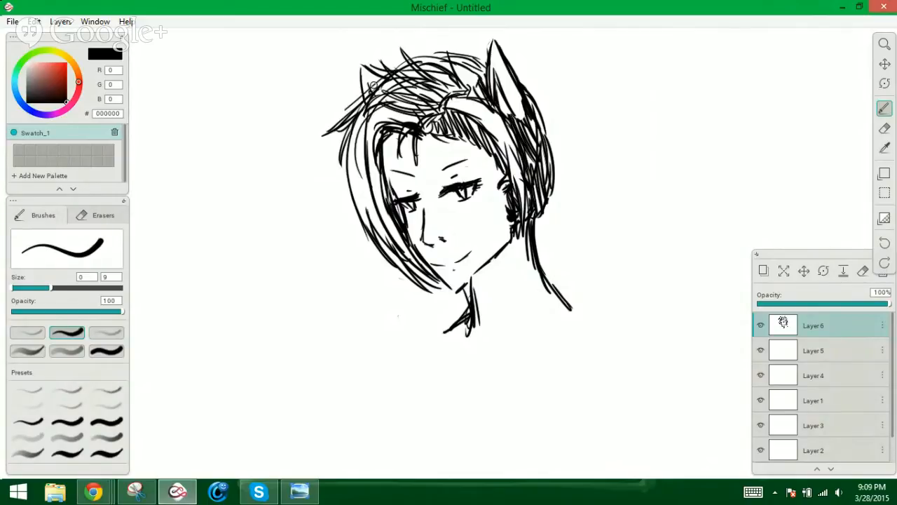
left_click_drag(380, 81, 339, 116)
left_click_drag(420, 56, 387, 70)
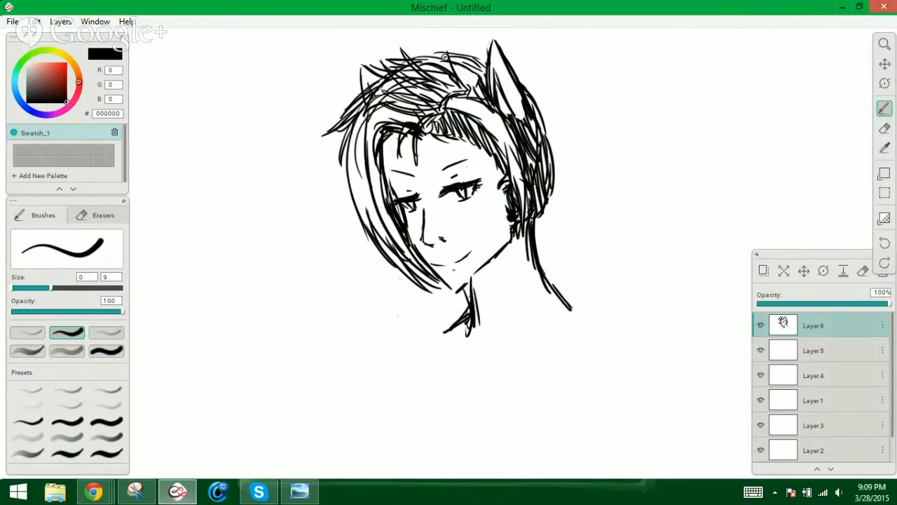
left_click_drag(460, 52, 423, 64)
Thicken the long fringe with strands along its outer edge and inside, and add a stroke to the near-side lock
mouse_move(352, 128)
left_mouse_down()
mouse_move(346, 188)
mouse_move(367, 228)
left_mouse_up()
left_click_drag(344, 149, 364, 247)
left_click_drag(351, 196, 376, 251)
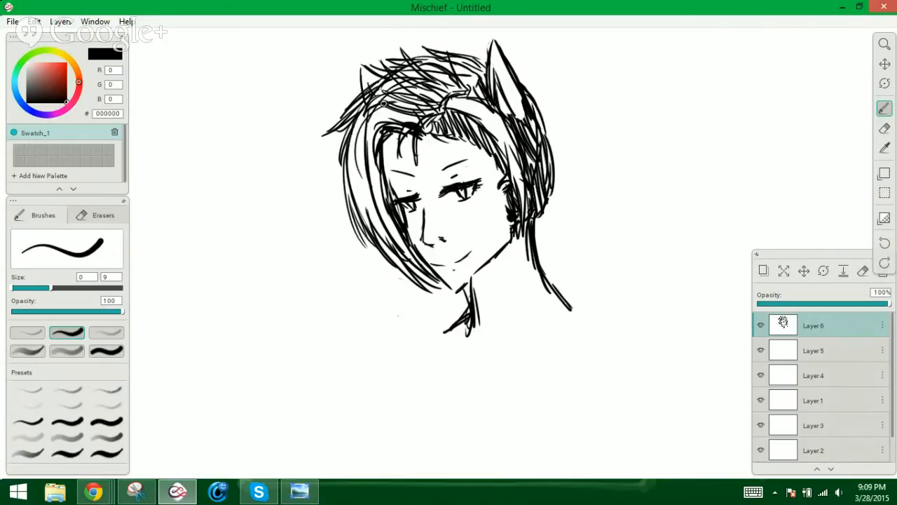
mouse_move(356, 112)
left_mouse_down()
mouse_move(323, 173)
mouse_move(376, 100)
mouse_move(351, 214)
left_mouse_up()
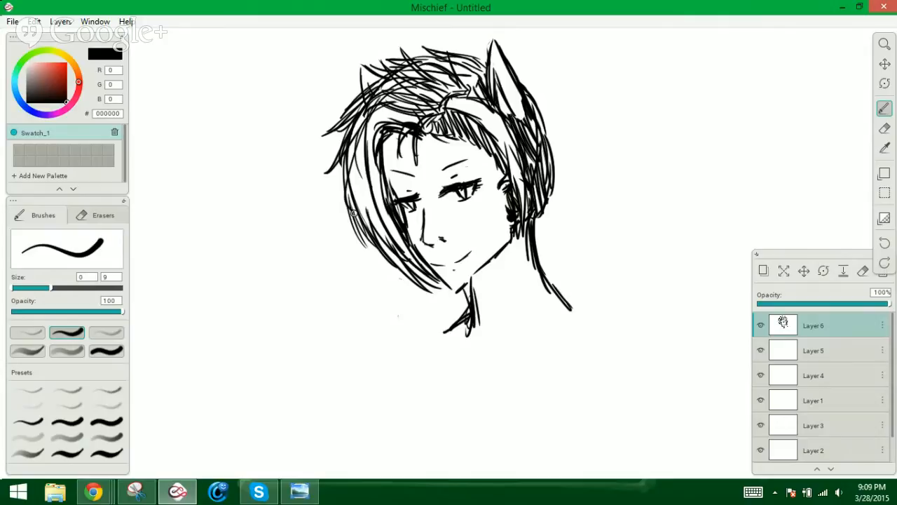
mouse_move(364, 127)
left_mouse_down()
mouse_move(349, 198)
mouse_move(362, 212)
mouse_move(365, 201)
left_mouse_up()
left_click_drag(398, 98, 389, 168)
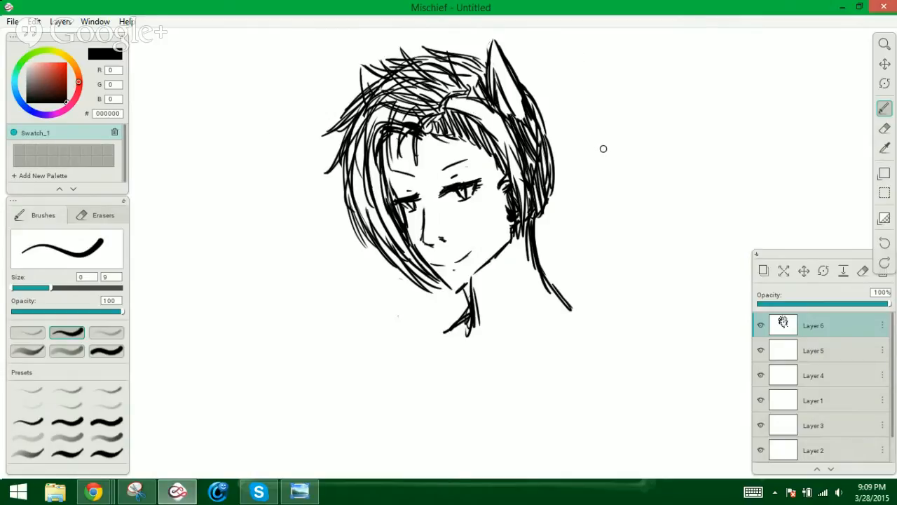
left_click_drag(456, 104, 491, 116)
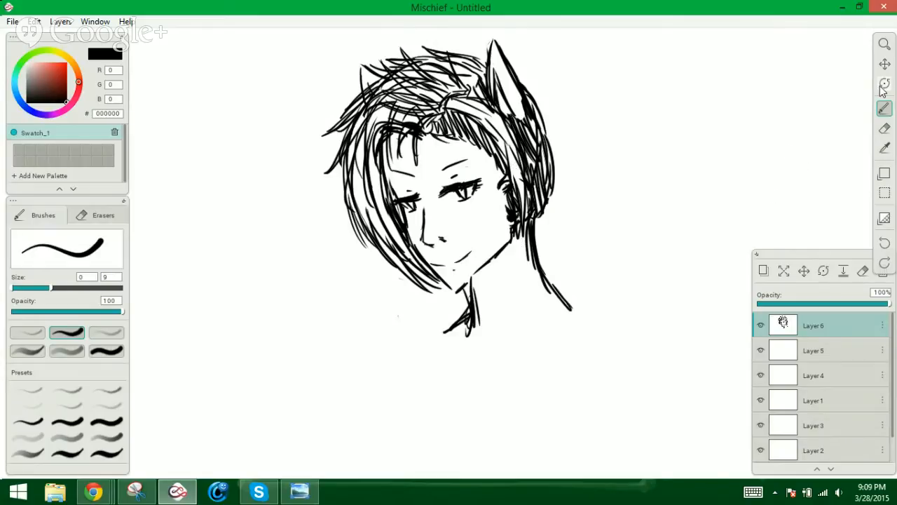
On blank canvas beside the woman, sketch a face profile with forehead, nose, mouth, jaw and eye using a size 3 brush
left_click(885, 64)
left_click_drag(780, 144, 539, 145)
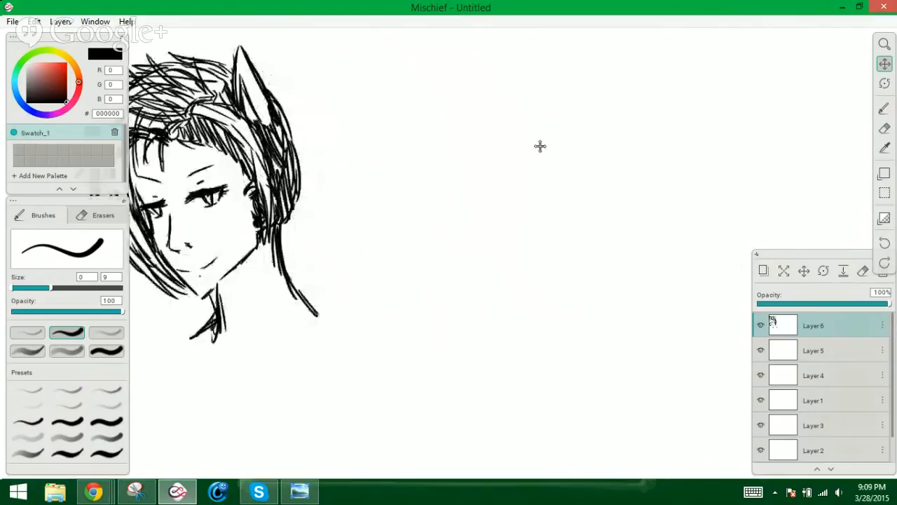
left_click(884, 108)
mouse_move(93, 491)
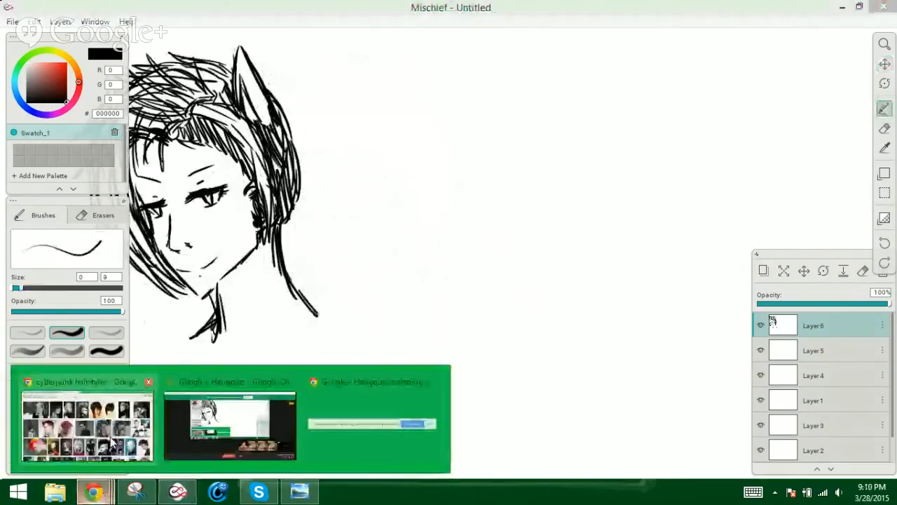
left_click(85, 417)
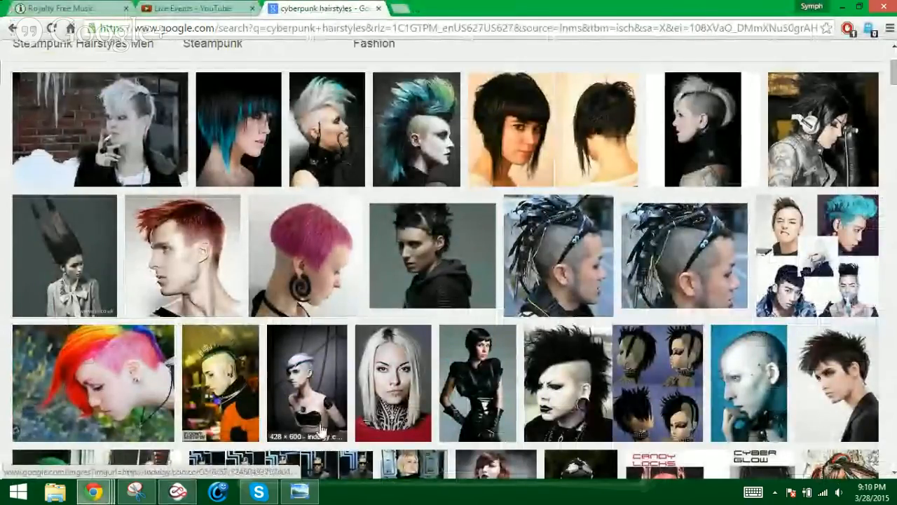
left_click(163, 490)
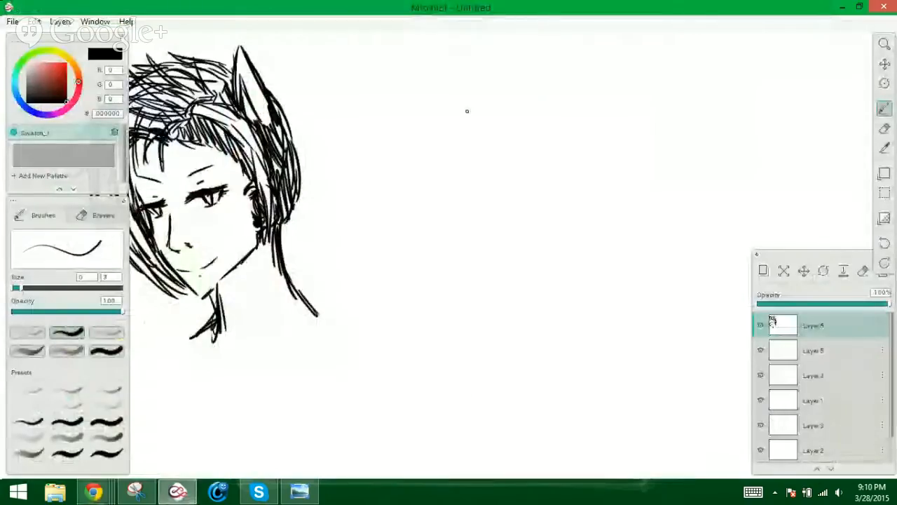
mouse_move(504, 93)
left_mouse_down()
mouse_move(495, 149)
mouse_move(499, 109)
mouse_move(508, 219)
mouse_move(527, 268)
mouse_move(599, 250)
left_mouse_up()
mouse_move(503, 173)
left_mouse_down()
mouse_move(504, 193)
mouse_move(496, 199)
mouse_move(504, 211)
mouse_move(506, 192)
left_mouse_up()
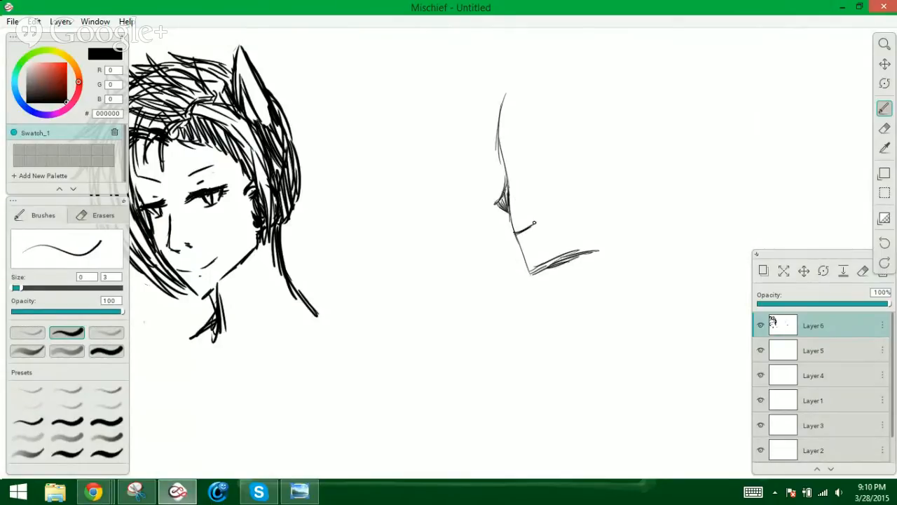
left_click_drag(534, 223, 550, 216)
left_click_drag(532, 162, 506, 167)
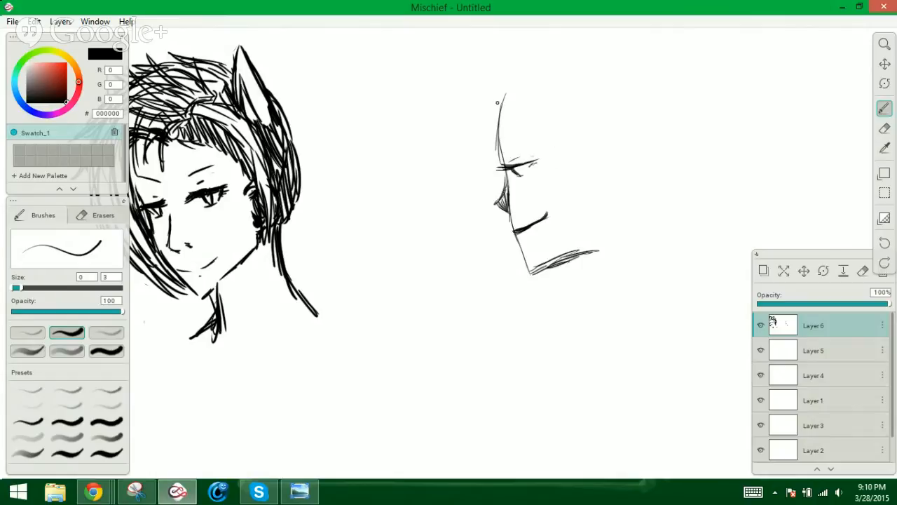
Check the hairstyle reference and outline the short fringe across the profile's forehead
mouse_move(93, 490)
mouse_move(101, 441)
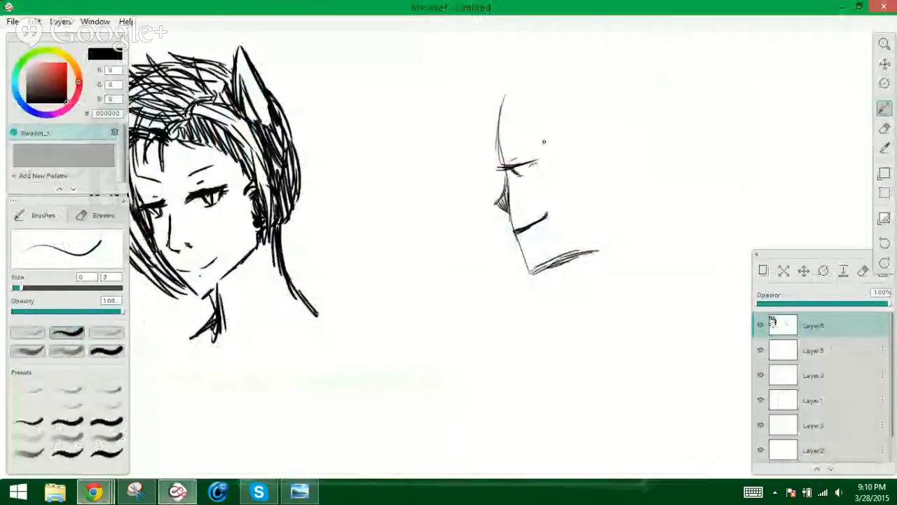
mouse_move(545, 142)
left_mouse_down()
mouse_move(508, 149)
mouse_move(528, 143)
mouse_move(485, 165)
left_mouse_up()
left_click_drag(501, 114, 485, 179)
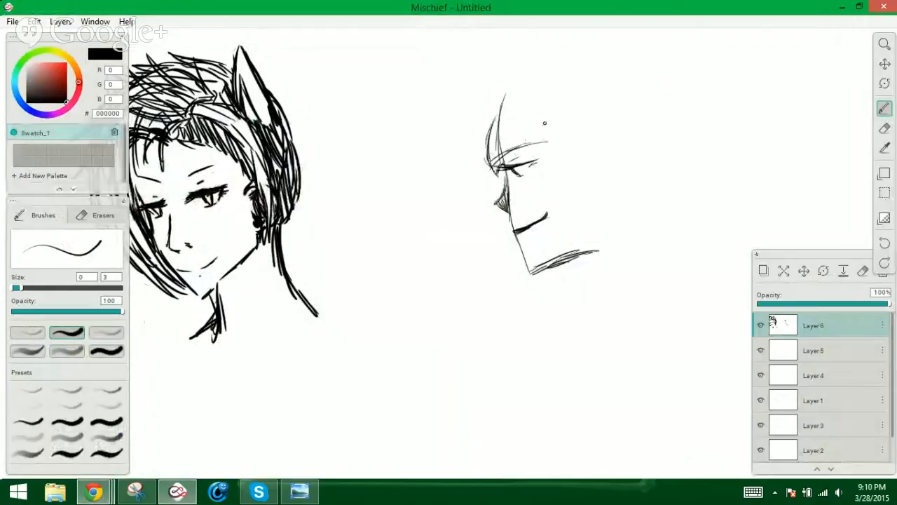
Draw a long, tapering side lock hanging past the profile's jaw, checking it against the hairstyle reference
left_click_drag(548, 125, 550, 222)
left_click_drag(546, 145, 543, 332)
left_click_drag(555, 251, 539, 343)
left_click_drag(566, 289, 548, 346)
left_click_drag(579, 268, 548, 346)
left_click_drag(577, 230, 573, 294)
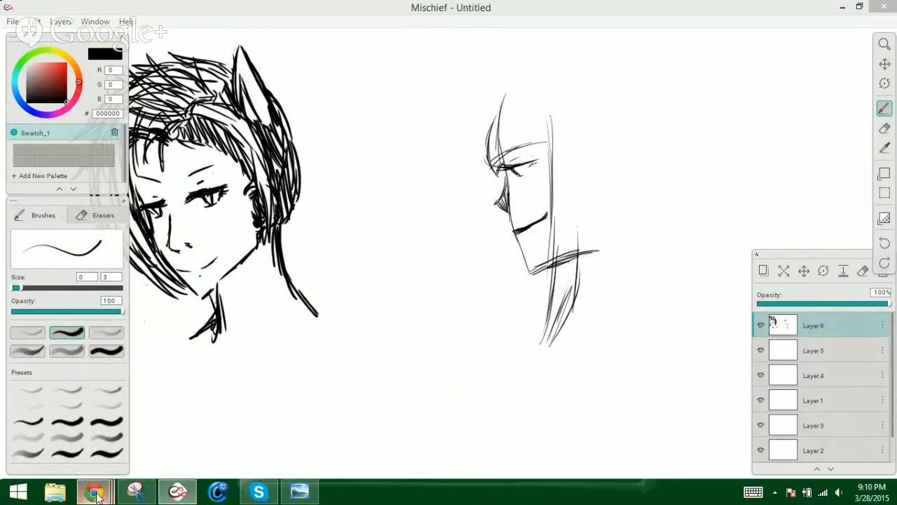
mouse_move(93, 493)
mouse_move(95, 428)
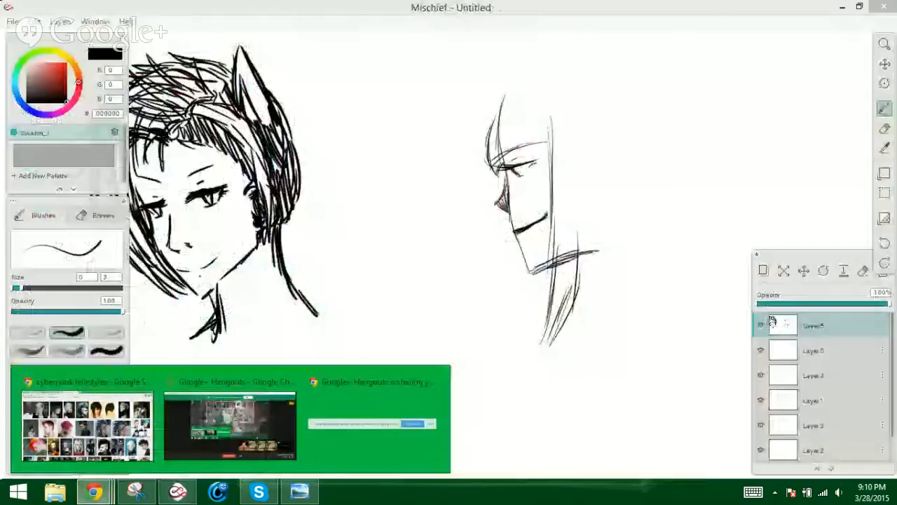
mouse_move(593, 242)
left_mouse_down()
mouse_move(575, 326)
mouse_move(562, 341)
mouse_move(584, 316)
left_mouse_up()
Draw the jagged nape hairline and the rounded outline of the hair over the top and back of the head
mouse_move(618, 234)
left_mouse_down()
mouse_move(608, 272)
mouse_move(634, 228)
left_mouse_up()
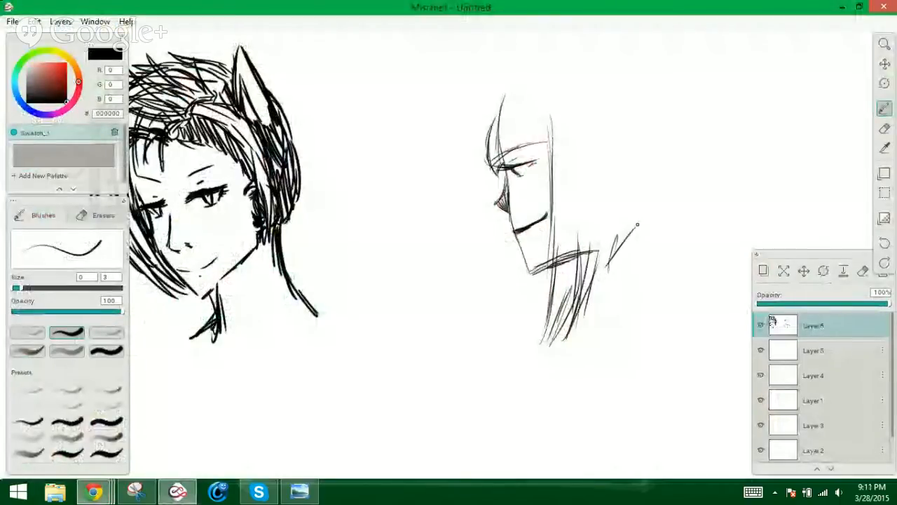
left_click_drag(611, 259, 690, 181)
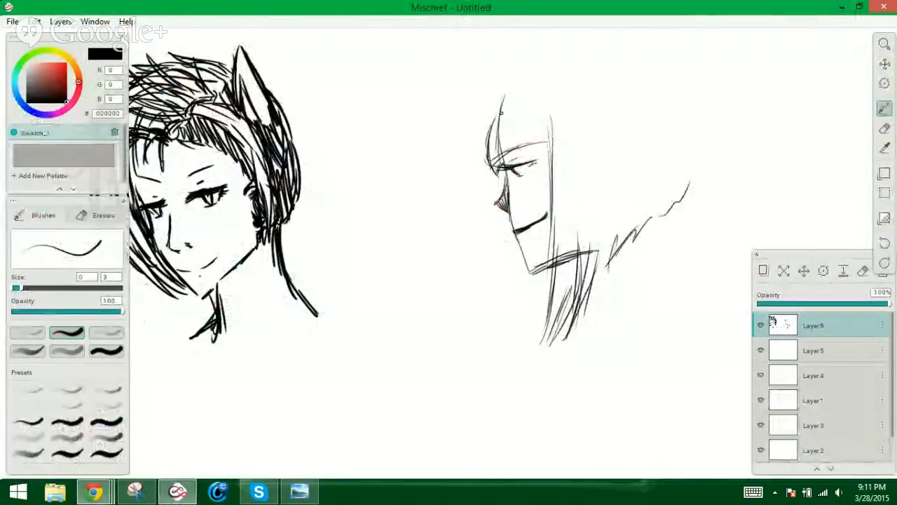
left_click_drag(491, 129, 501, 70)
mouse_move(490, 112)
left_mouse_down()
mouse_move(578, 40)
mouse_move(685, 98)
left_mouse_up()
left_click_drag(660, 62, 685, 144)
mouse_move(677, 98)
left_mouse_down()
mouse_move(690, 191)
mouse_move(648, 224)
left_mouse_up()
left_click_drag(672, 191, 646, 228)
left_click_drag(663, 201, 582, 268)
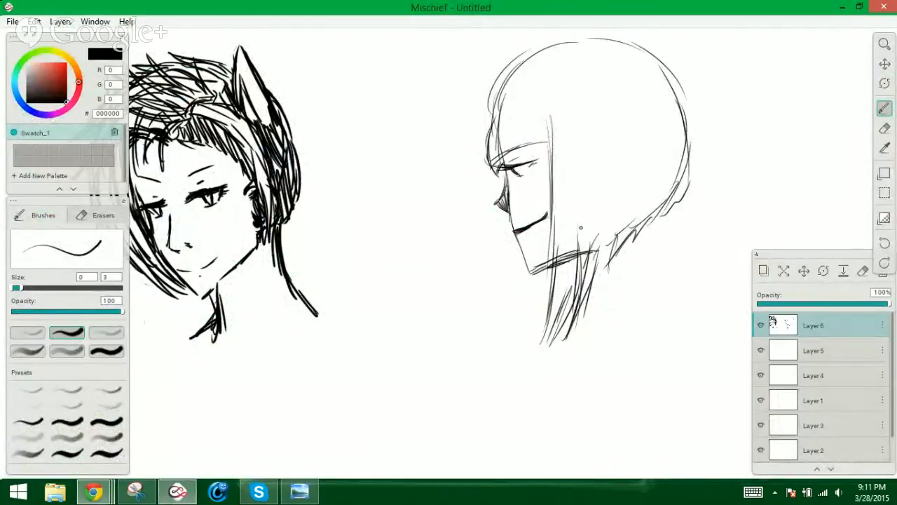
Mark the side lock's rear edge and reinforce the back hair contour with layered strands down to the nape
left_click_drag(584, 126, 584, 201)
left_click_drag(674, 91, 701, 180)
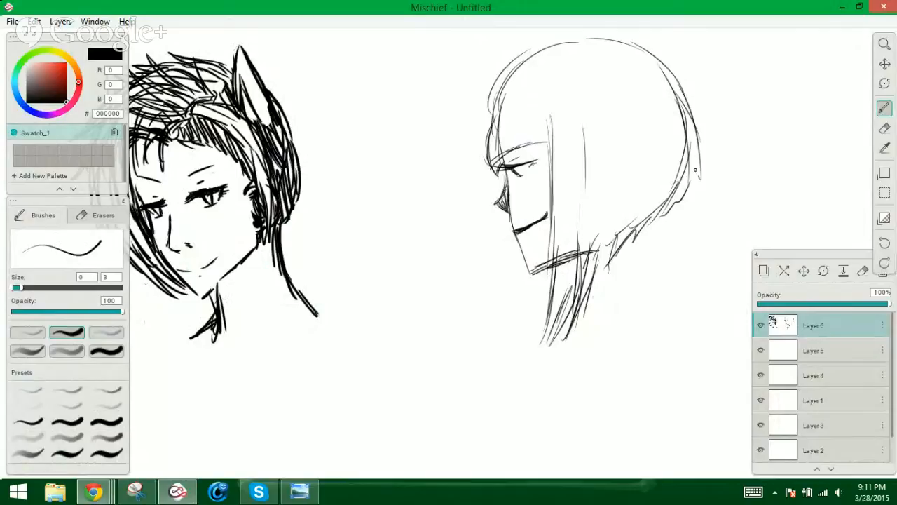
left_click_drag(698, 146, 658, 217)
left_click_drag(671, 184, 607, 226)
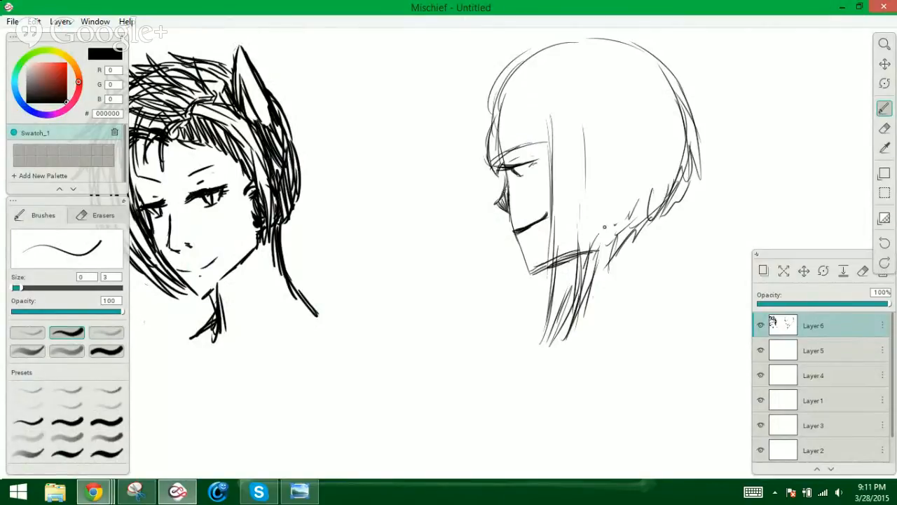
Extend the side lock's rear edge, draw the back of the neck, and add strands to the lock's lower tip
left_click_drag(597, 195, 593, 260)
mouse_move(601, 172)
left_mouse_down()
mouse_move(596, 240)
mouse_move(608, 245)
left_mouse_up()
left_click_drag(636, 215, 639, 268)
left_click_drag(652, 209, 645, 300)
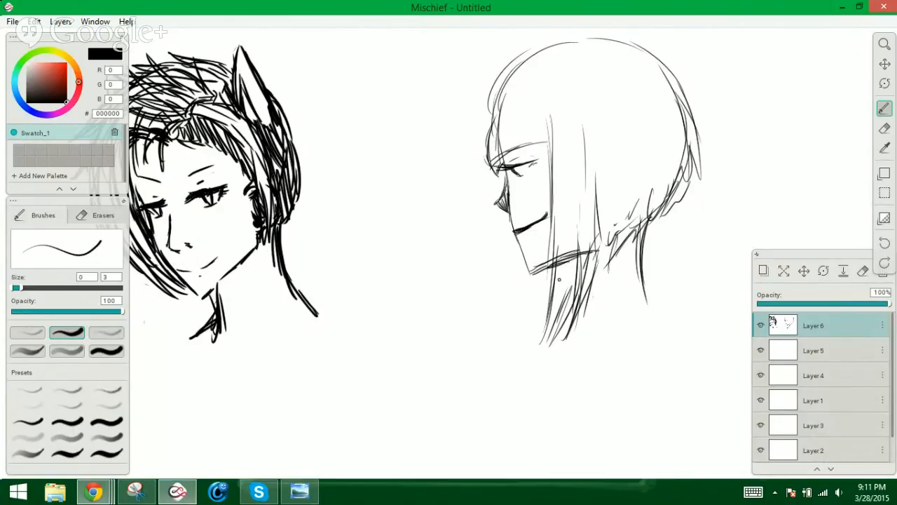
left_click_drag(558, 283, 548, 317)
left_click_drag(562, 258, 552, 326)
left_click_drag(560, 284, 543, 342)
left_click_drag(652, 223, 643, 282)
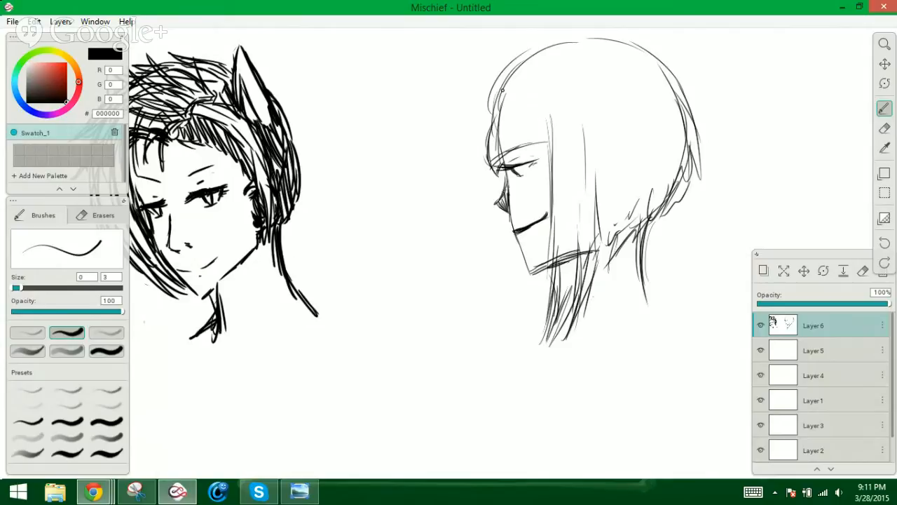
Fill the profile's short fringe with curved vertical strands from the front edge back to the side lock
left_click_drag(518, 80, 491, 159)
left_click_drag(503, 101, 486, 167)
left_click_drag(504, 85, 489, 168)
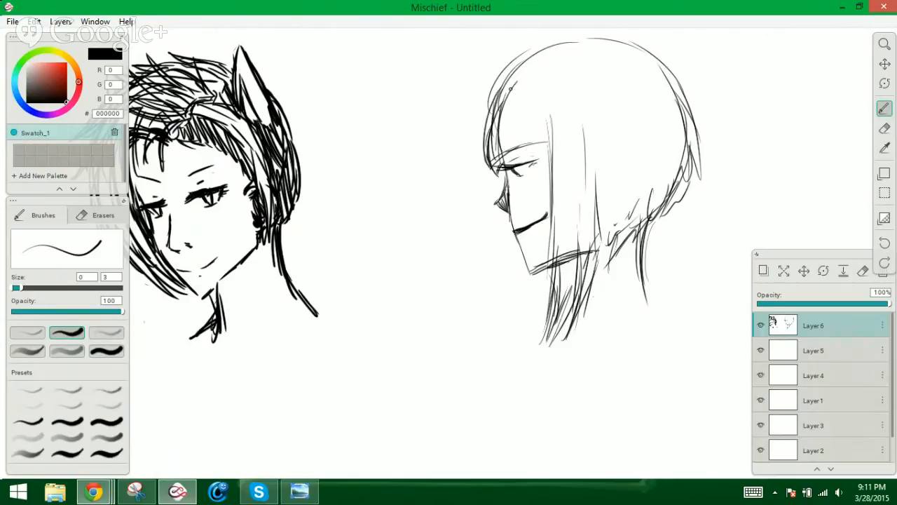
left_click_drag(511, 87, 495, 155)
left_click_drag(513, 98, 505, 149)
left_click_drag(520, 76, 510, 150)
left_click_drag(530, 105, 523, 146)
left_click_drag(530, 115, 529, 147)
left_click_drag(538, 118, 536, 143)
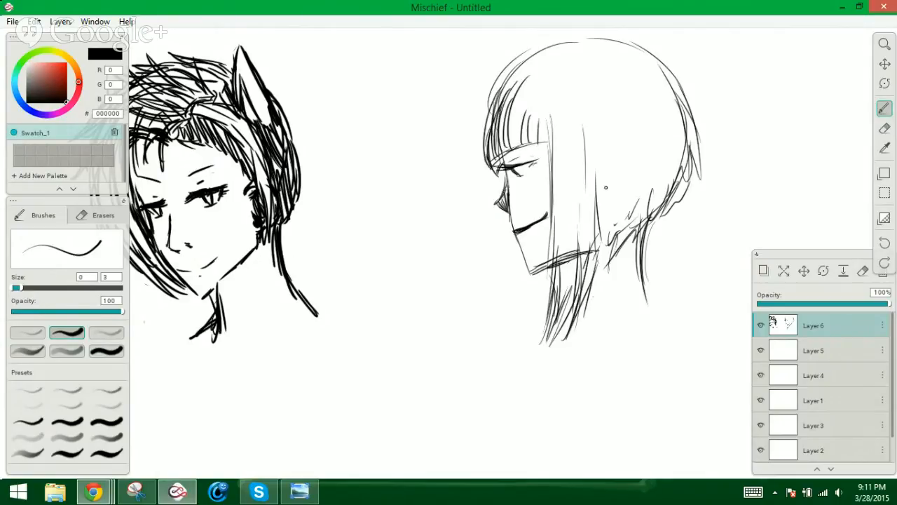
Add long vertical strands through the side lock and shorter ones across the back of the hair
left_click_drag(571, 94, 565, 259)
mouse_move(597, 105)
left_mouse_down()
mouse_move(610, 202)
mouse_move(590, 279)
left_mouse_up()
left_click_drag(623, 134, 630, 211)
left_click_drag(649, 160, 652, 206)
left_click_drag(668, 161, 663, 195)
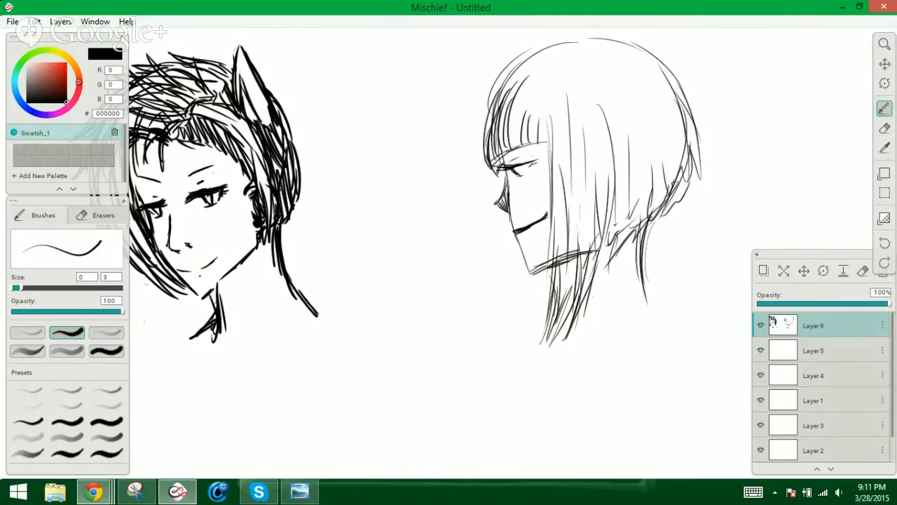
left_click_drag(646, 111, 649, 182)
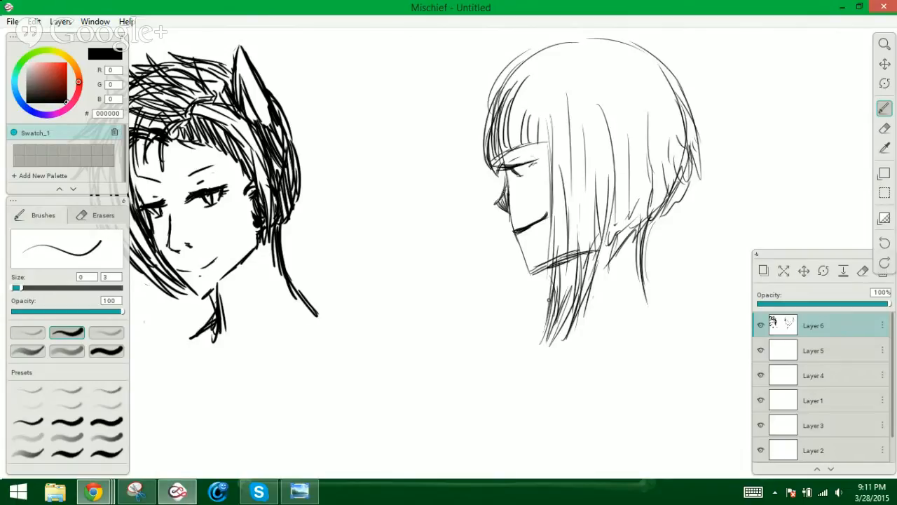
Add strands to the front of the side lock's tip and draw two pointed cat ears on top of the profile head
left_click_drag(534, 290, 529, 331)
mouse_move(536, 270)
left_mouse_down()
mouse_move(528, 330)
mouse_move(540, 324)
left_mouse_up()
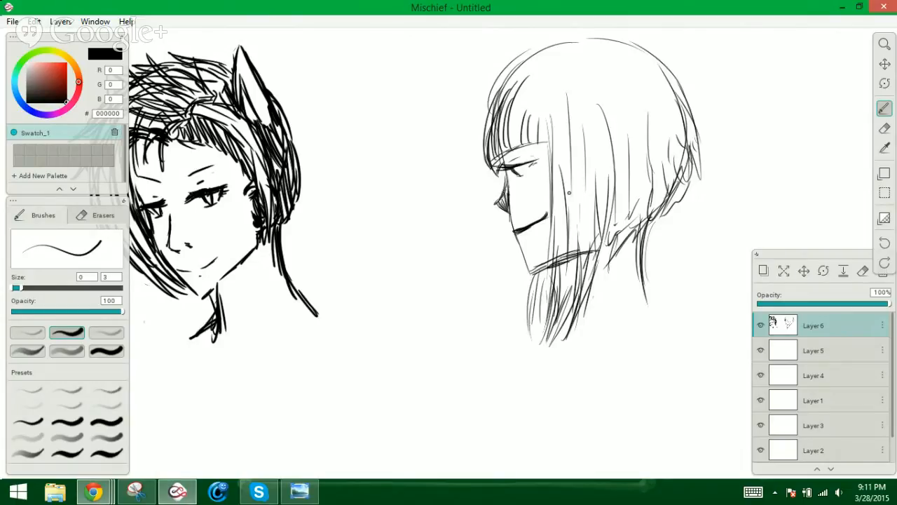
mouse_move(605, 75)
left_mouse_down()
mouse_move(572, 30)
mouse_move(549, 89)
left_mouse_up()
mouse_move(555, 29)
left_mouse_down()
mouse_move(548, 88)
mouse_move(484, 44)
mouse_move(486, 106)
left_mouse_up()
left_click_drag(482, 59, 491, 105)
left_click_drag(488, 34, 526, 65)
left_click_drag(572, 32, 606, 76)
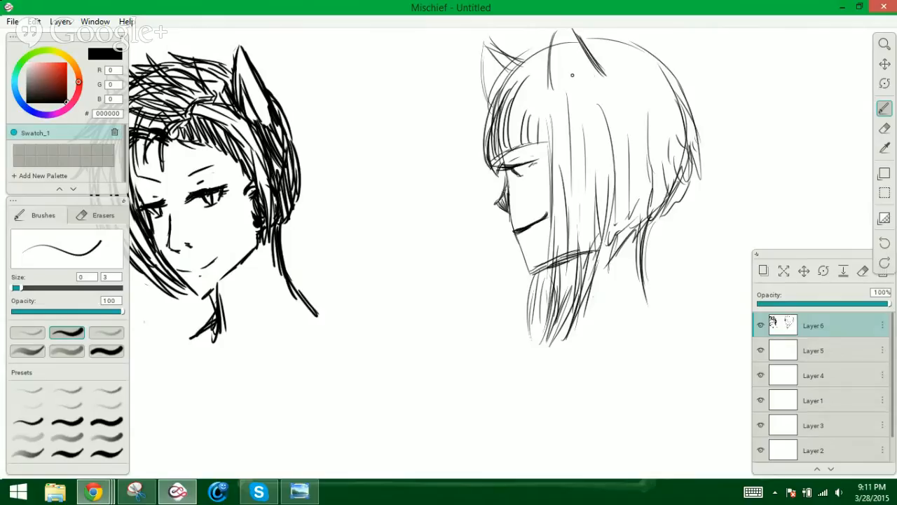
left_click_drag(559, 34, 554, 75)
left_click_drag(494, 56, 490, 103)
left_click_drag(483, 46, 524, 61)
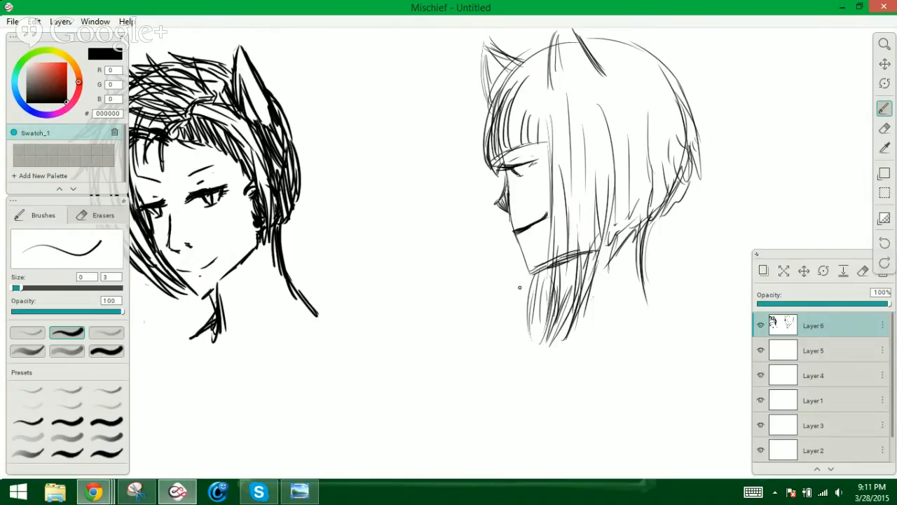
Erase the profile's heavy mouth line with a size 10 eraser and redraw it with the brush as a thinner, shorter smile
left_click_drag(508, 221, 510, 228)
key("e")
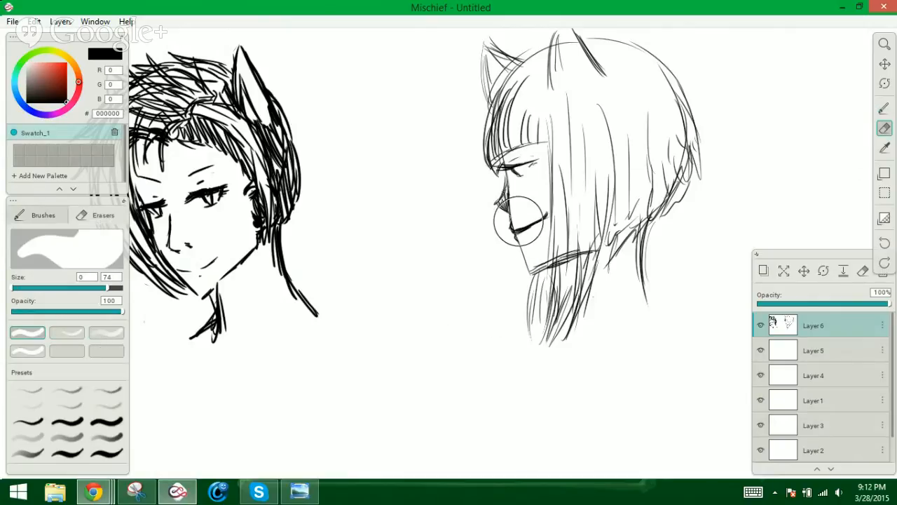
key("bracketleft")
key("bracketleft")
key("bracketleft")
key("bracketleft")
key("bracketleft")
key("bracketleft")
key("bracketleft")
key("bracketleft")
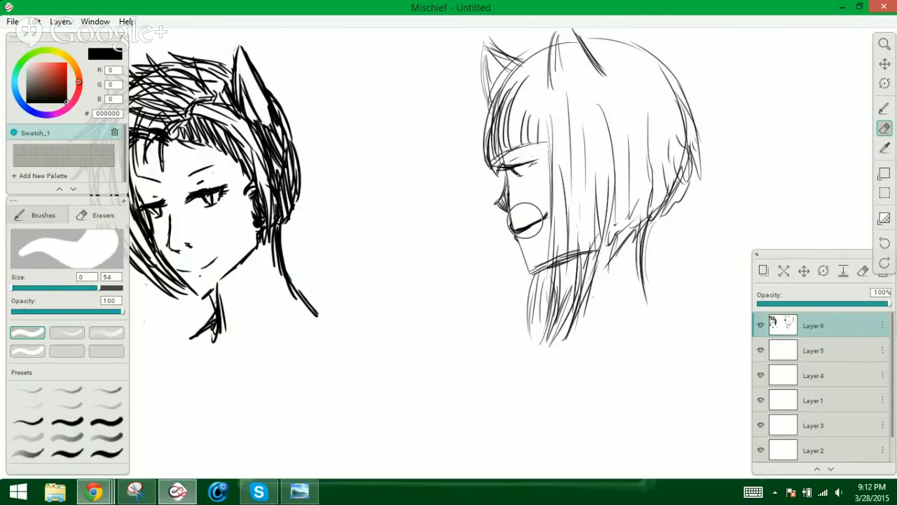
key("bracketleft")
key("bracketleft")
key("bracketleft")
key("bracketleft")
key("bracketleft")
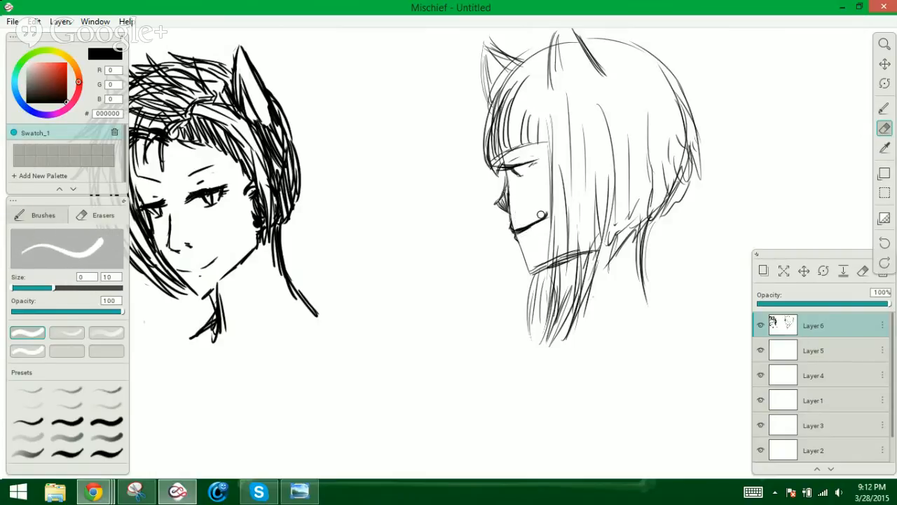
mouse_move(544, 210)
left_mouse_down()
mouse_move(518, 230)
mouse_move(530, 222)
left_mouse_up()
left_click(884, 108)
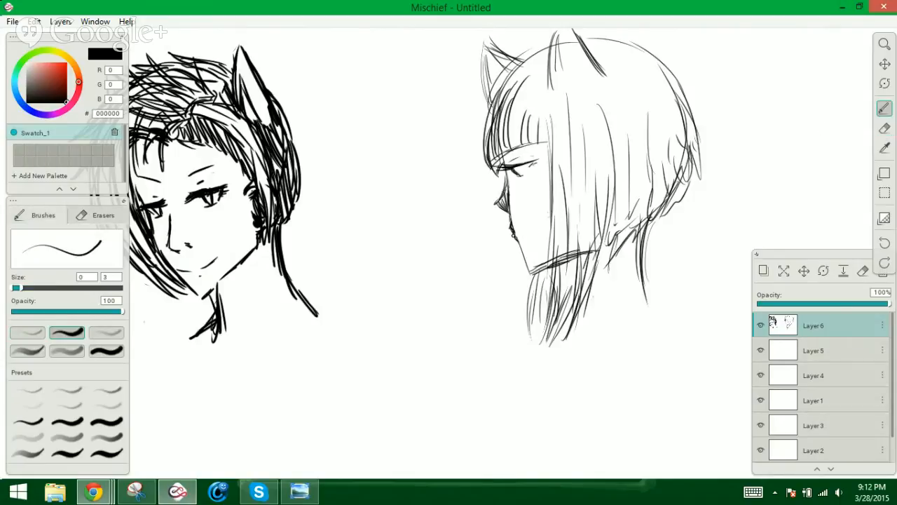
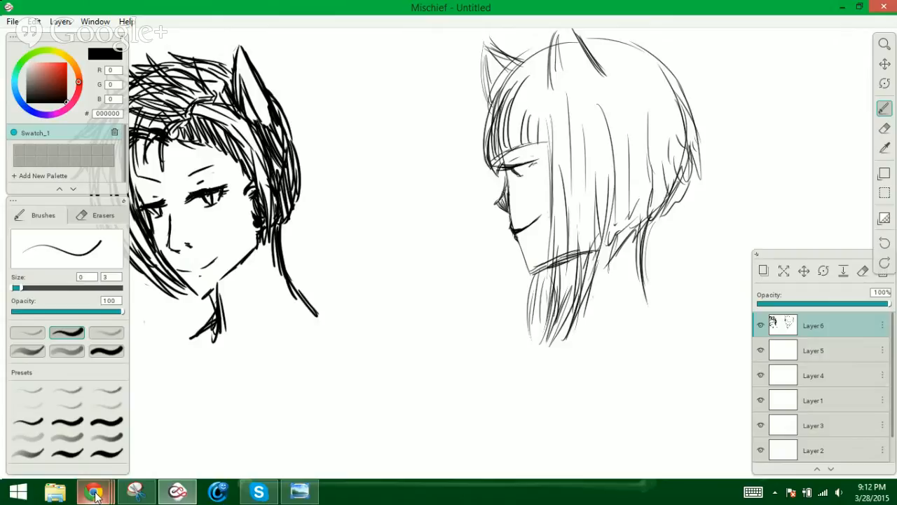
Thicken the back of the profile's neck with parallel downward strokes from the nape
mouse_move(96, 495)
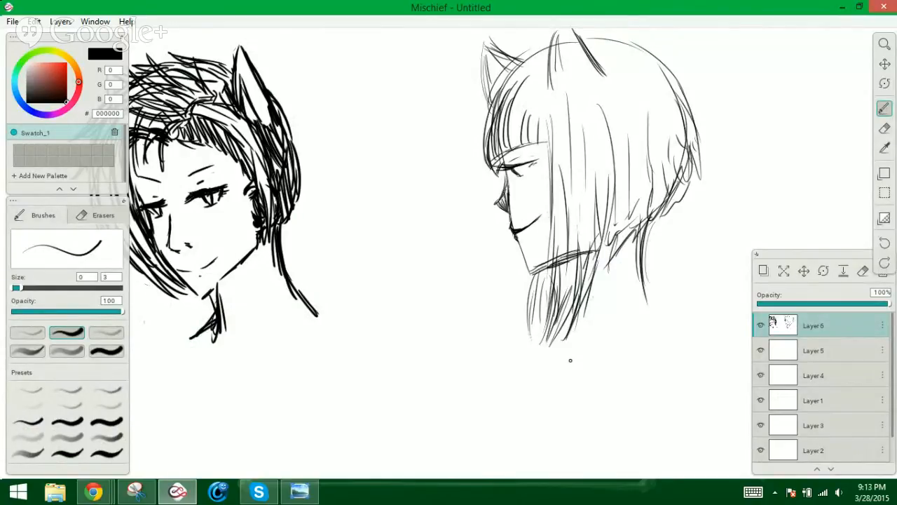
left_click_drag(651, 218, 649, 298)
left_click_drag(646, 259, 652, 305)
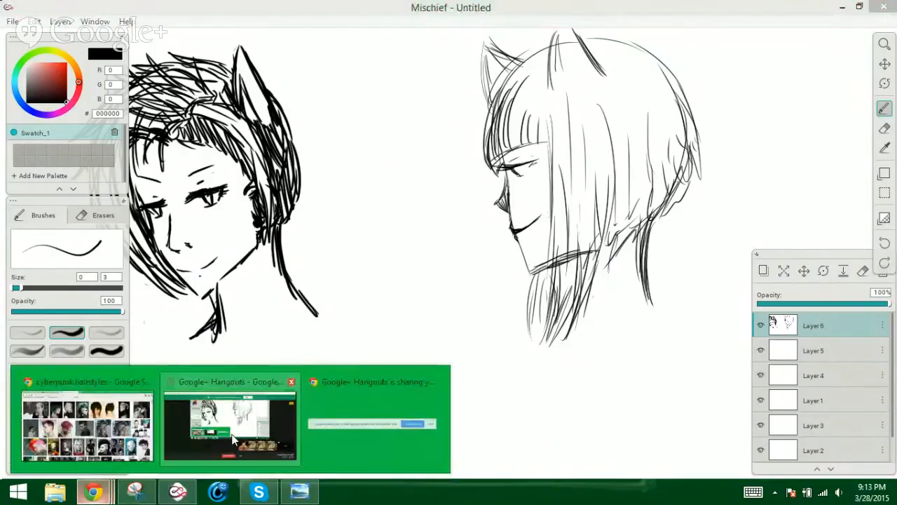
Check the live broadcast in the Google+ Hangouts window and return to Mischief
left_click(230, 421)
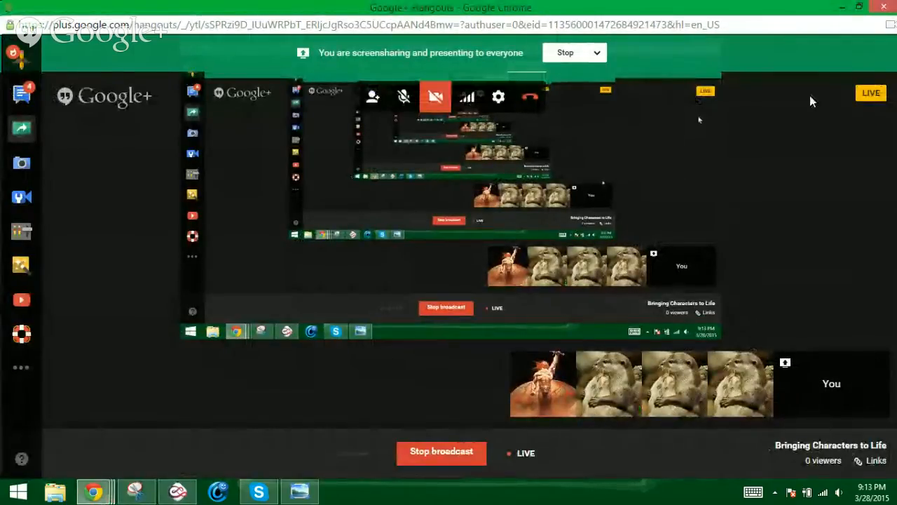
left_click(173, 491)
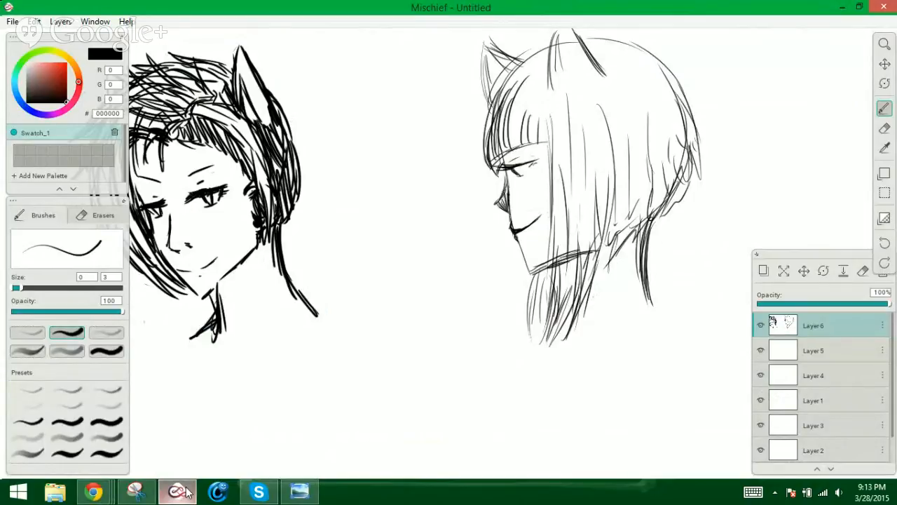
Handwrite "Favorite" with an arrow pointing to the profile head, and move to a blank canvas area with the brush active
mouse_move(461, 290)
left_mouse_down()
mouse_move(484, 270)
mouse_move(482, 278)
left_mouse_up()
mouse_move(423, 300)
left_mouse_down()
mouse_move(413, 313)
mouse_move(421, 328)
mouse_move(466, 305)
mouse_move(457, 310)
left_mouse_up()
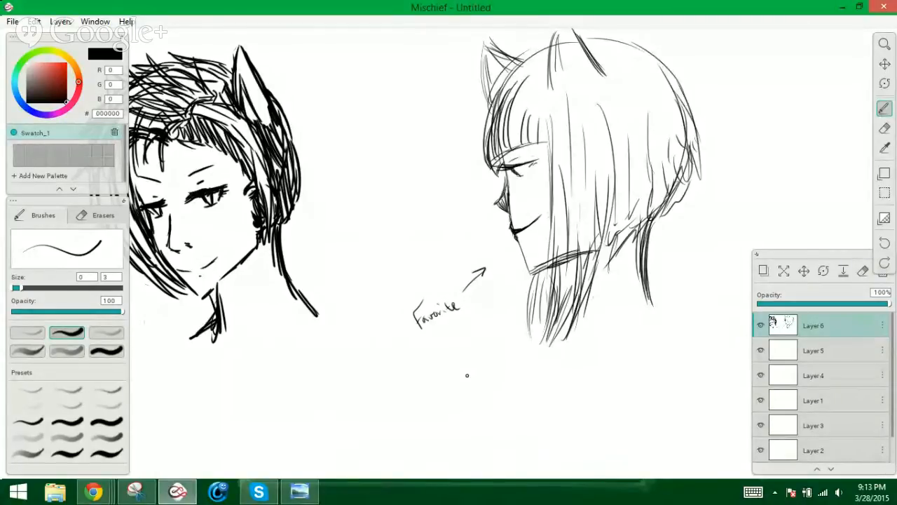
left_click(885, 63)
left_click_drag(775, 110, 158, 139)
mouse_move(419, 183)
left_mouse_down()
mouse_move(292, 220)
mouse_move(301, 246)
mouse_move(142, 426)
left_mouse_up()
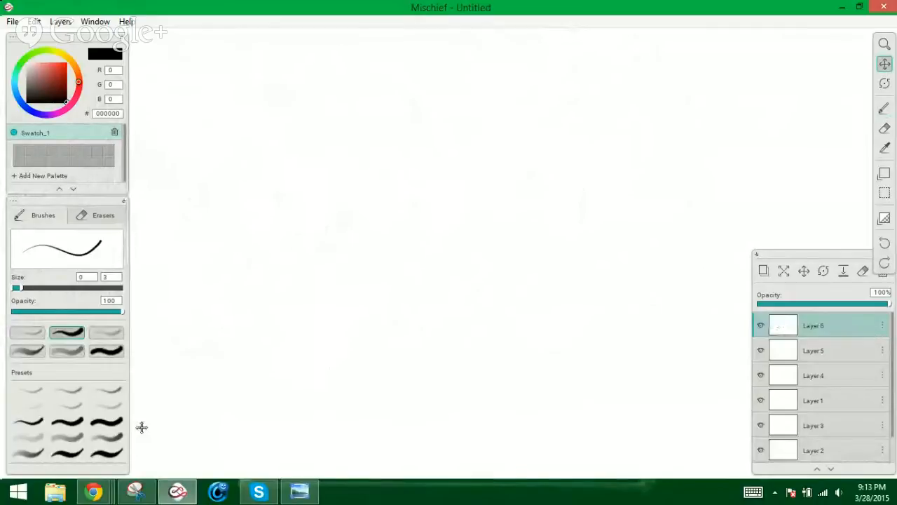
left_click(884, 107)
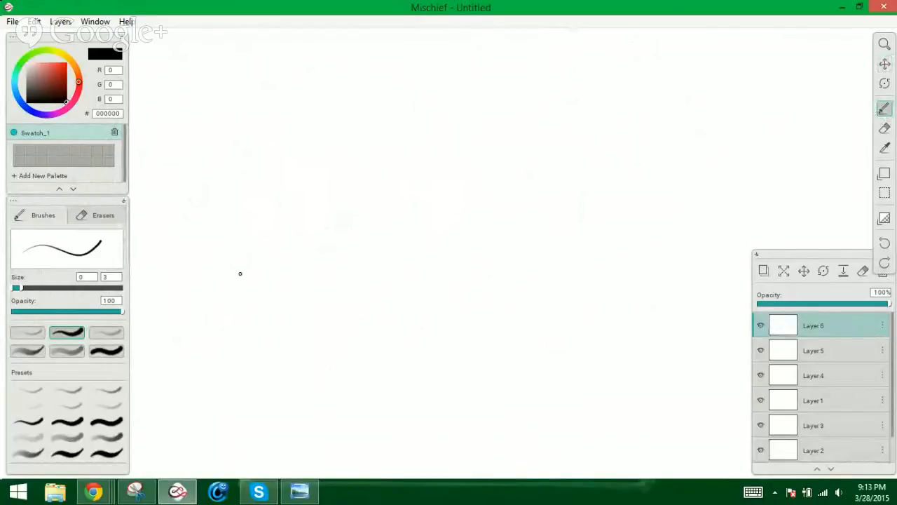
Browse the cyberpunk hairstyles image results in Chrome for a new hair reference and return to Mischief
left_click(93, 491)
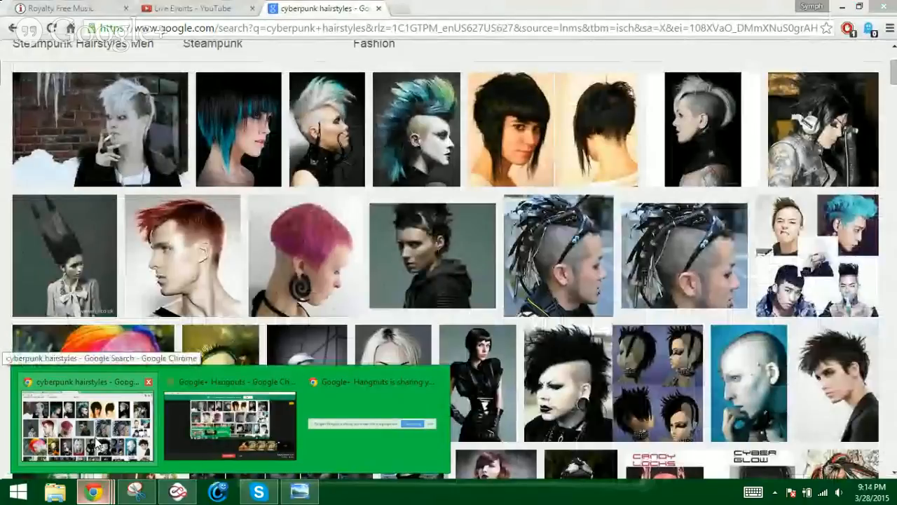
left_click(98, 444)
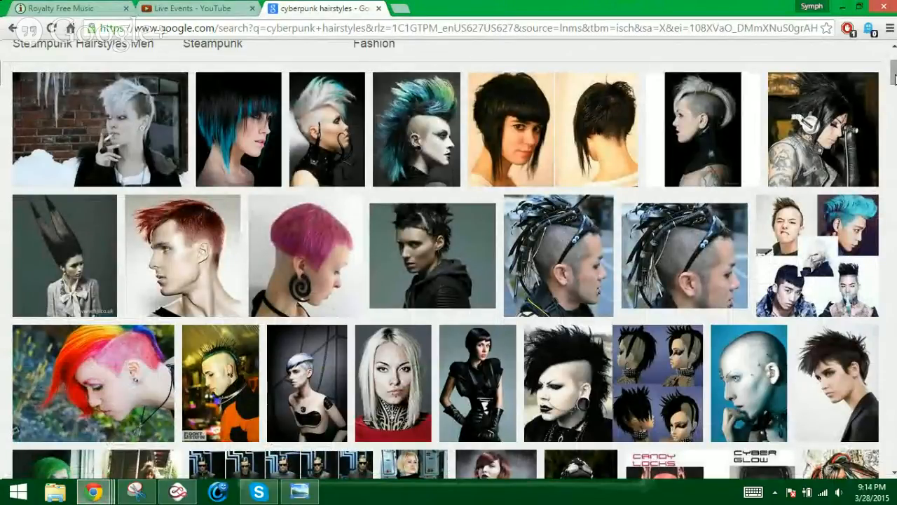
left_click(177, 490)
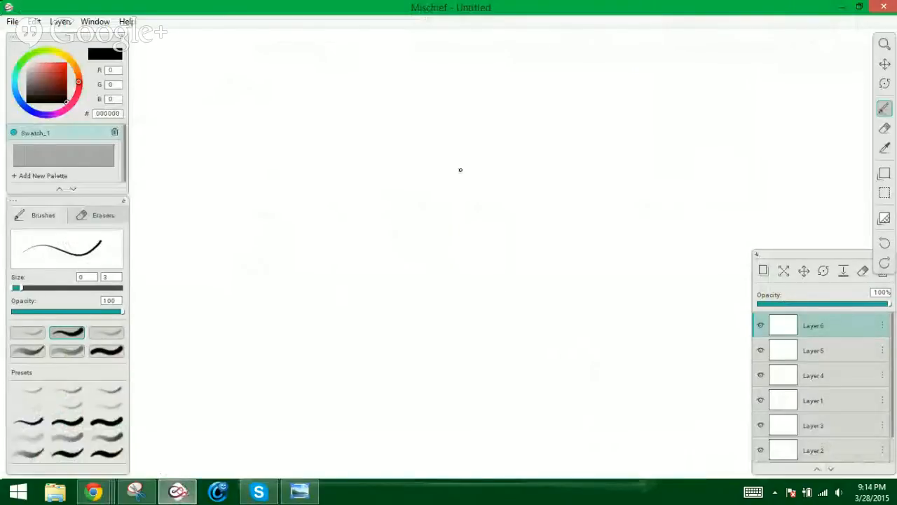
left_click(94, 493)
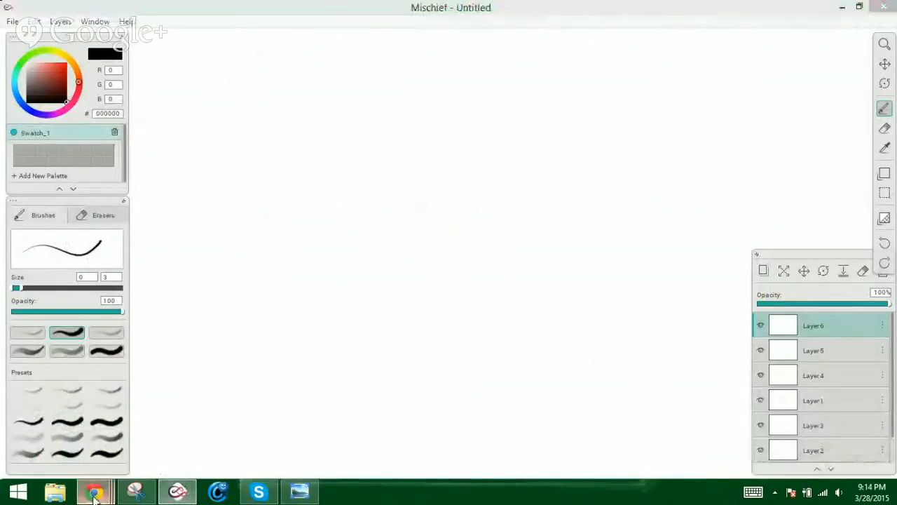
left_click(105, 420)
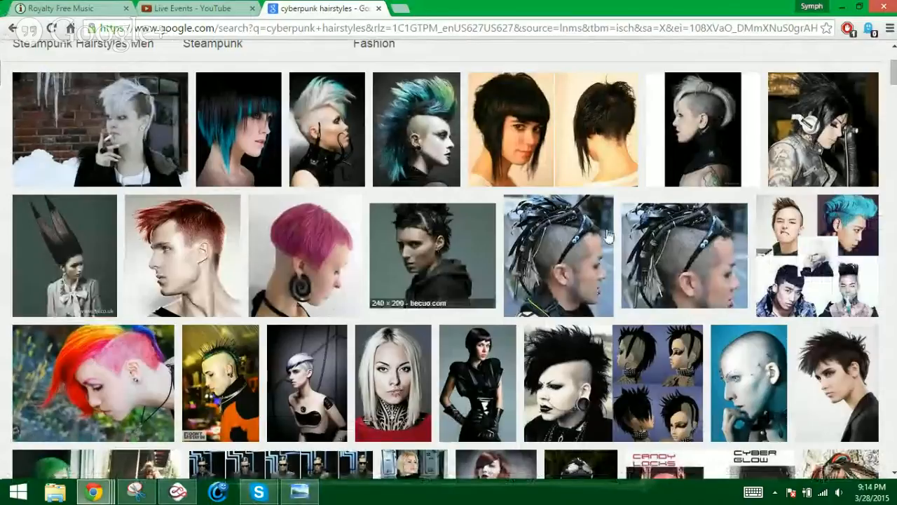
left_click_drag(894, 76, 892, 119)
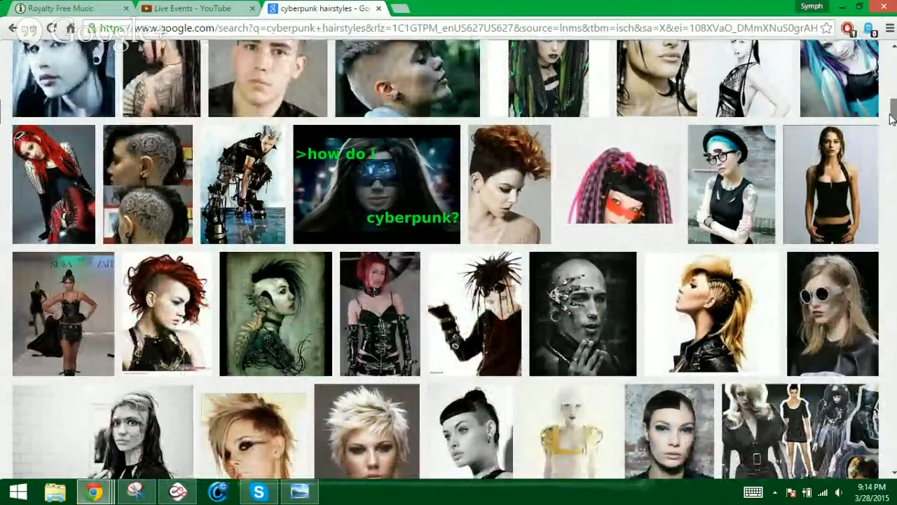
left_click_drag(891, 119, 889, 141)
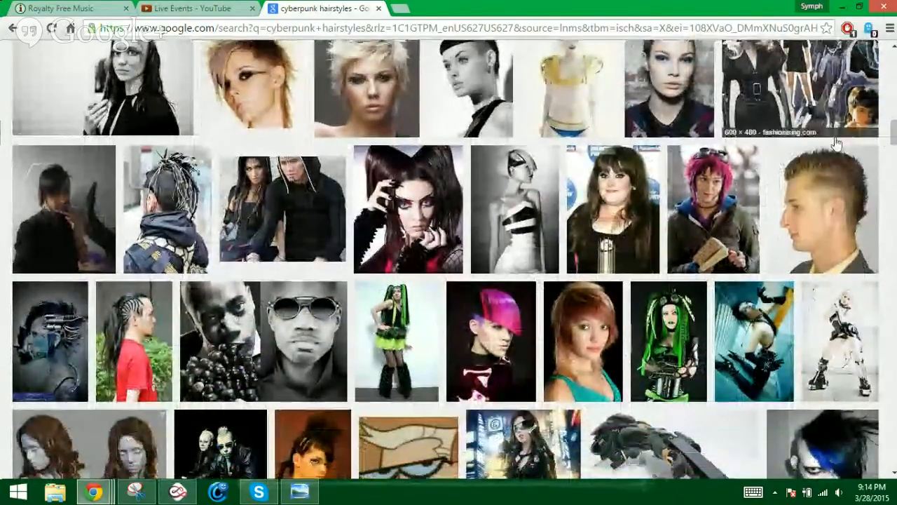
left_click(177, 492)
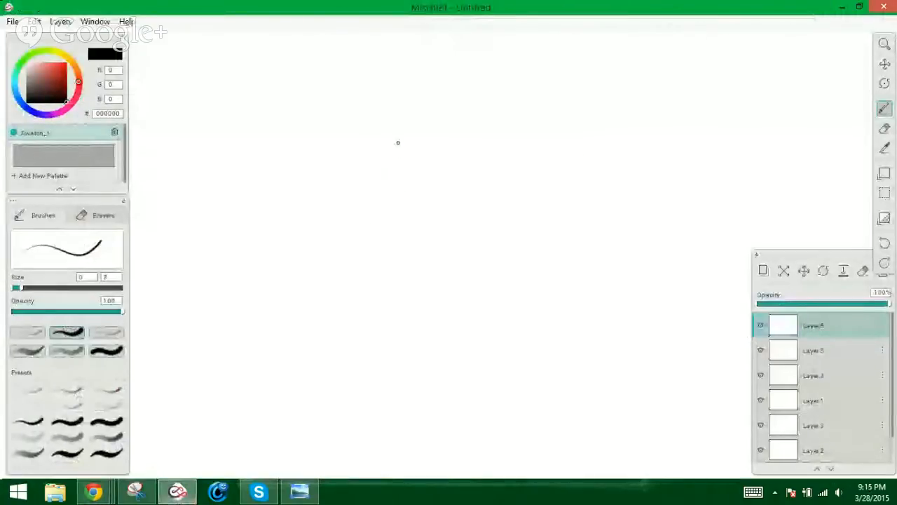
Draw a new face outline from forehead to chin with a shaded pointed nose, the start of the jaw and a short mouth line
mouse_move(397, 143)
left_mouse_down()
mouse_move(394, 215)
mouse_move(390, 197)
mouse_move(401, 264)
mouse_move(396, 246)
mouse_move(415, 289)
mouse_move(408, 272)
mouse_move(434, 302)
mouse_move(468, 283)
left_mouse_up()
mouse_move(393, 224)
left_mouse_down()
mouse_move(386, 245)
mouse_move(393, 236)
mouse_move(396, 247)
left_mouse_up()
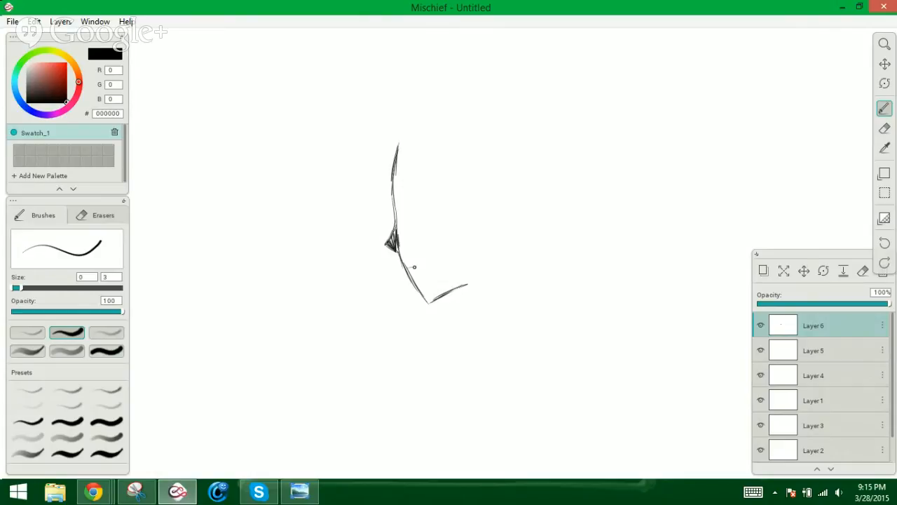
mouse_move(398, 256)
left_mouse_down()
mouse_move(409, 278)
mouse_move(403, 269)
mouse_move(427, 264)
left_mouse_up()
left_click_drag(421, 265, 434, 265)
Draw a narrowed eye with a dark upper lid just behind the bridge of the nose
mouse_move(406, 211)
left_mouse_down()
mouse_move(424, 210)
mouse_move(394, 211)
left_mouse_up()
left_click_drag(396, 214, 409, 217)
left_click_drag(399, 208, 410, 208)
Extend the shaded jawline up to a pointed elf ear and hatch the ear's interior
mouse_move(456, 285)
left_mouse_down()
mouse_move(481, 254)
mouse_move(471, 274)
left_mouse_up()
mouse_move(481, 253)
left_mouse_down()
mouse_move(488, 208)
mouse_move(458, 227)
mouse_move(472, 217)
mouse_move(479, 256)
left_mouse_up()
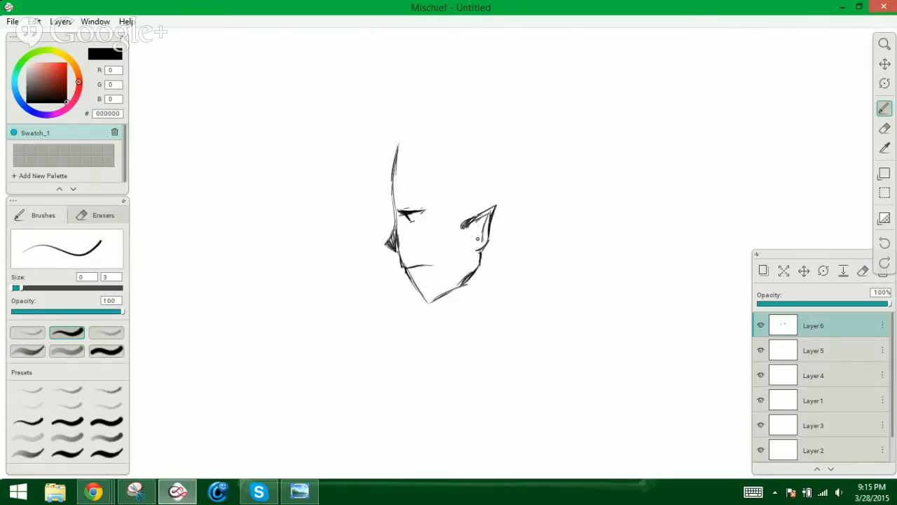
mouse_move(476, 221)
left_mouse_down()
mouse_move(481, 241)
mouse_move(479, 229)
left_mouse_up()
mouse_move(486, 215)
left_mouse_down()
mouse_move(469, 234)
mouse_move(475, 242)
mouse_move(472, 227)
left_mouse_up()
Draw a long fringe parted at the forehead, with strands framing the face and sweeping back toward the ear
left_click_drag(403, 142, 391, 202)
mouse_move(397, 157)
left_mouse_down()
mouse_move(382, 229)
mouse_move(390, 199)
mouse_move(424, 201)
mouse_move(449, 231)
mouse_move(421, 209)
left_mouse_up()
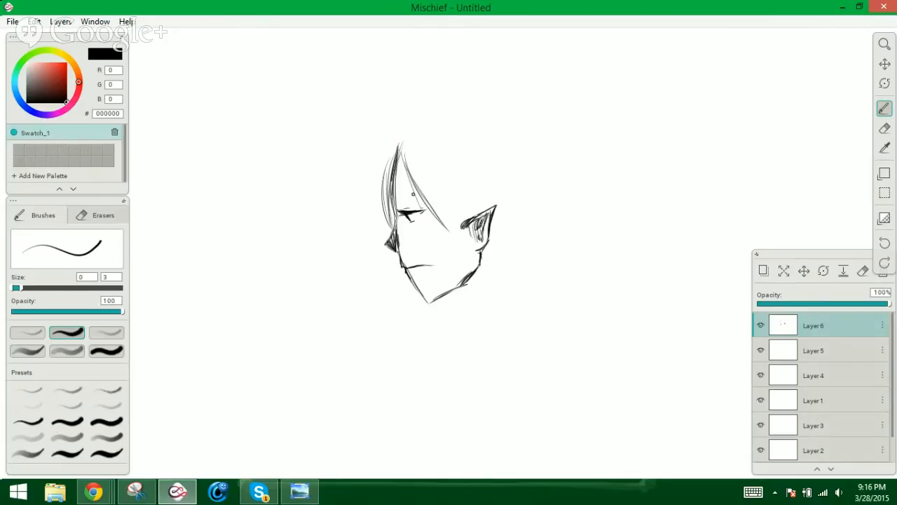
left_click_drag(398, 155, 439, 224)
left_click_drag(411, 160, 447, 231)
left_click_drag(414, 145, 457, 240)
mouse_move(450, 177)
left_mouse_down()
mouse_move(458, 242)
mouse_move(469, 238)
left_mouse_up()
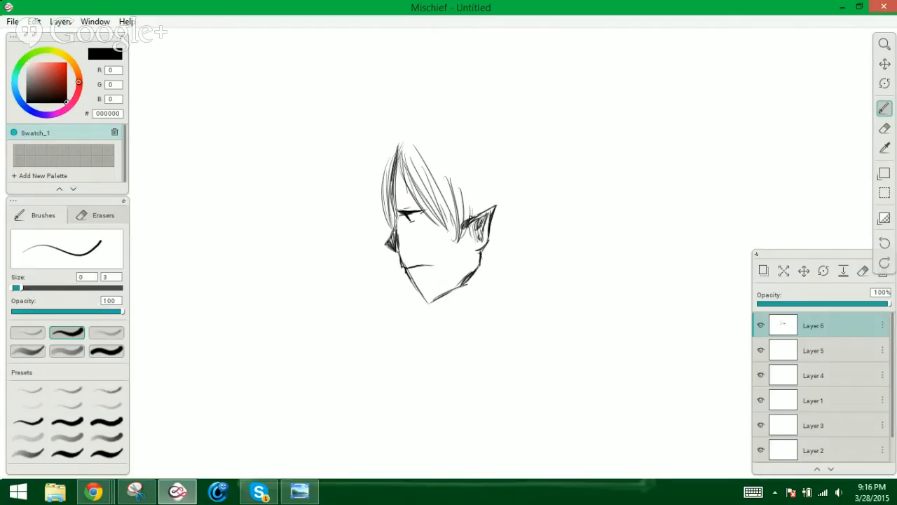
Add a strand over the eye and outline the crown of the hair with a curve rising from the forehead
mouse_move(397, 129)
left_mouse_down()
mouse_move(385, 159)
mouse_move(392, 148)
mouse_move(404, 202)
left_mouse_up()
mouse_move(381, 158)
left_mouse_down()
mouse_move(396, 119)
mouse_move(434, 112)
left_mouse_up()
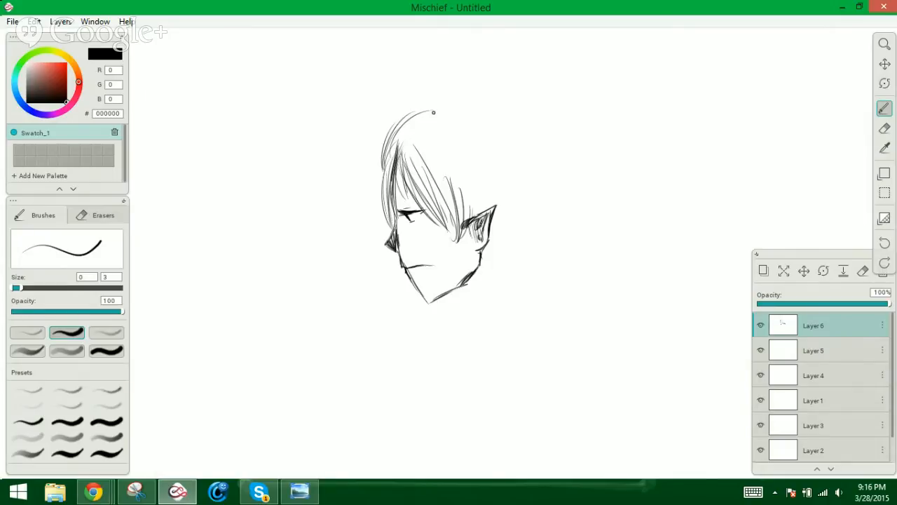
Sketch the hair outline over the crown, down the back of the head and around to pointed tips below the ear
left_click_drag(391, 134, 454, 104)
mouse_move(405, 125)
left_mouse_down()
mouse_move(483, 99)
mouse_move(546, 151)
left_mouse_up()
left_click_drag(504, 128, 550, 207)
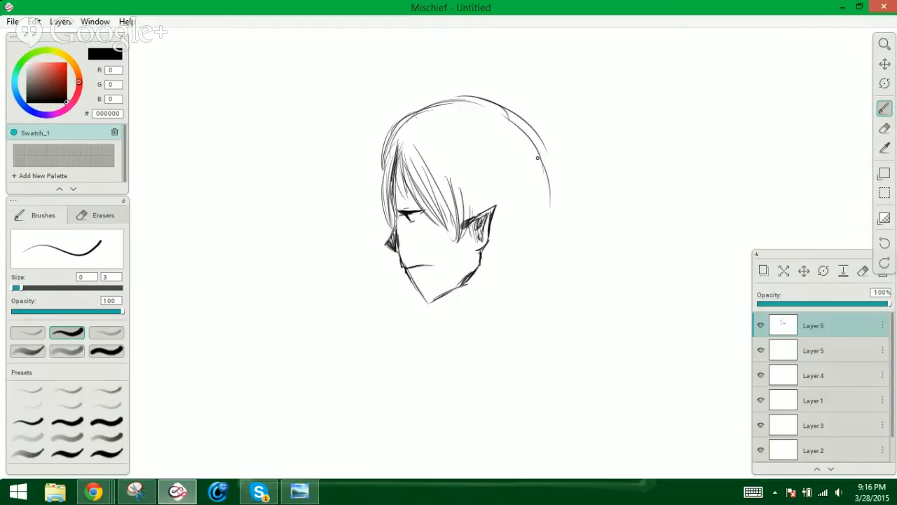
left_click_drag(541, 139, 554, 220)
mouse_move(550, 175)
left_mouse_down()
mouse_move(569, 236)
mouse_move(558, 251)
mouse_move(565, 261)
left_mouse_up()
mouse_move(553, 234)
left_mouse_down()
mouse_move(541, 284)
mouse_move(526, 253)
mouse_move(488, 280)
mouse_move(498, 284)
left_mouse_up()
mouse_move(487, 242)
left_mouse_down()
mouse_move(530, 295)
mouse_move(514, 283)
mouse_move(511, 267)
mouse_move(537, 290)
left_mouse_up()
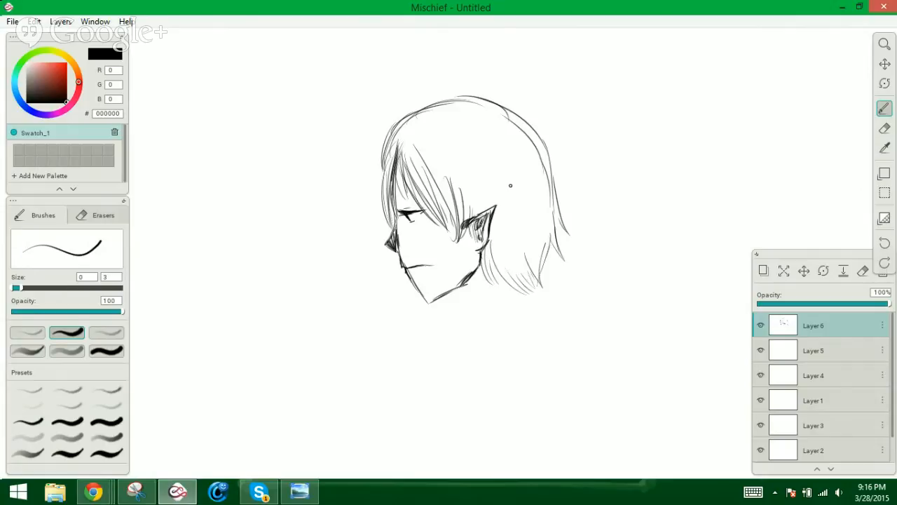
Add loose hair strands behind the pointed ear and darken the lock running down the nape
left_click_drag(518, 174, 510, 242)
left_click_drag(526, 234, 525, 250)
mouse_move(532, 181)
left_mouse_down()
mouse_move(525, 234)
mouse_move(532, 247)
left_mouse_up()
left_click_drag(506, 200, 499, 259)
mouse_move(519, 224)
left_mouse_down()
mouse_move(518, 295)
mouse_move(526, 310)
left_mouse_up()
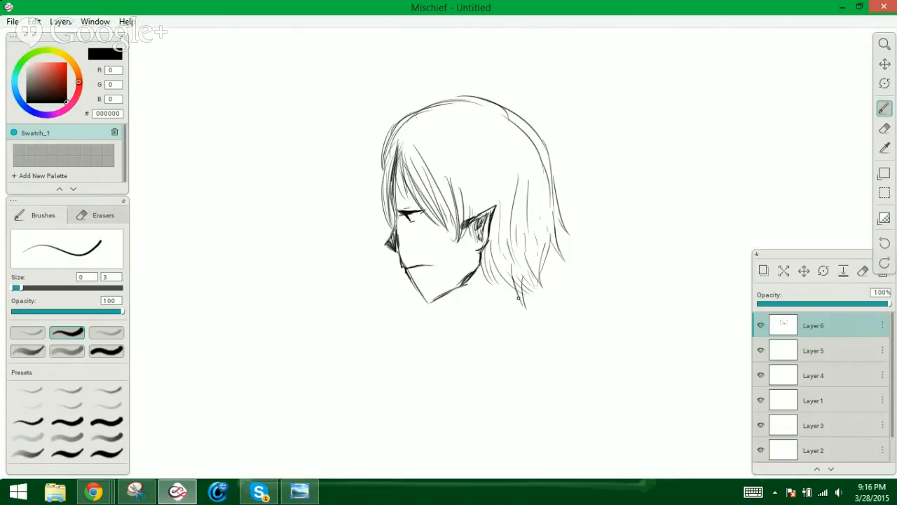
left_click_drag(511, 272, 524, 314)
left_click_drag(510, 274, 531, 317)
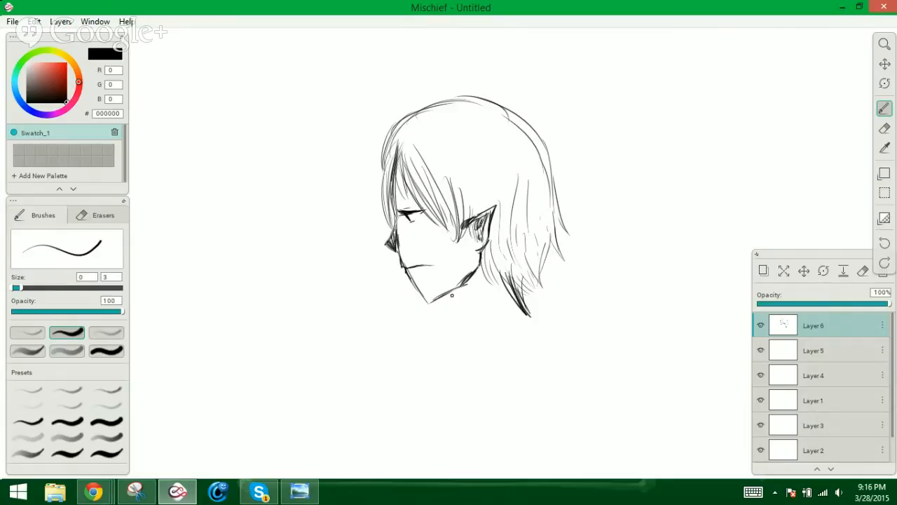
Draw the front and back neck lines, and thicken the throat, chin and jaw with heavier strokes
left_click_drag(447, 296, 456, 340)
mouse_move(523, 284)
left_mouse_down()
mouse_move(530, 317)
mouse_move(553, 343)
left_mouse_up()
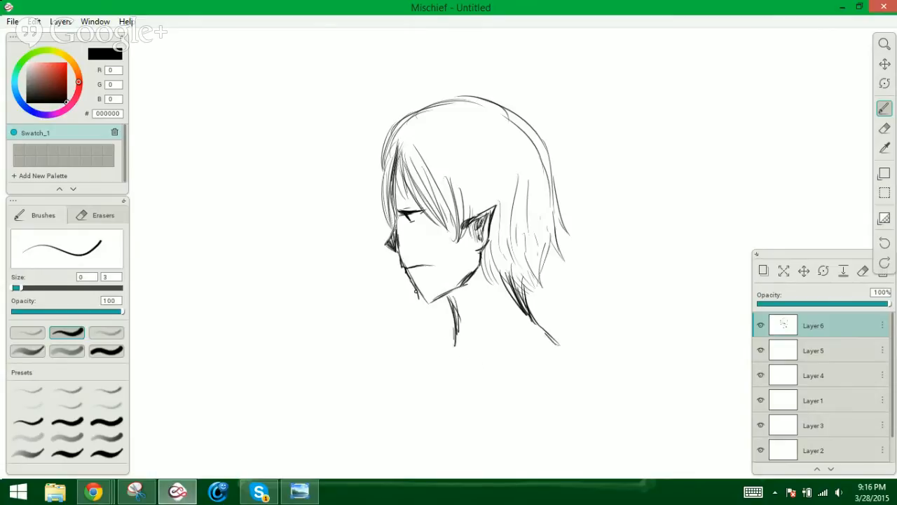
mouse_move(418, 293)
left_mouse_down()
mouse_move(424, 307)
mouse_move(459, 287)
mouse_move(450, 334)
left_mouse_up()
left_click_drag(446, 300, 454, 344)
left_click_drag(451, 328, 456, 342)
left_click_drag(416, 289, 421, 301)
mouse_move(418, 293)
left_mouse_down()
mouse_move(425, 308)
mouse_move(455, 287)
left_mouse_up()
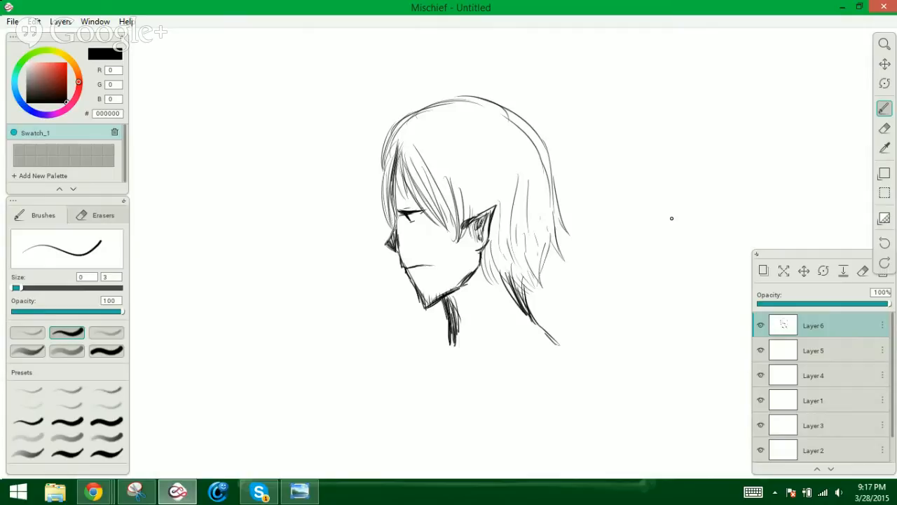
Switch to Skype to check the group chat's latest messages, and return to the Mischief drawing
left_click(264, 495)
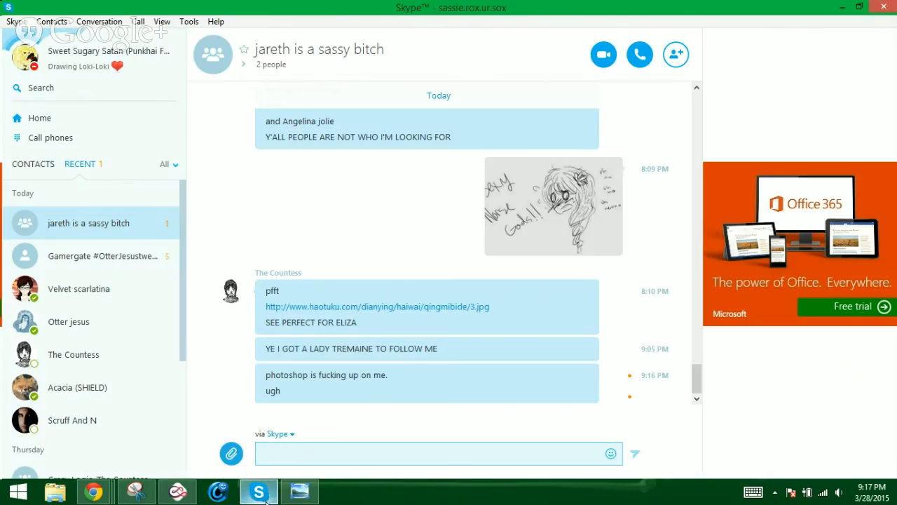
left_click(264, 495)
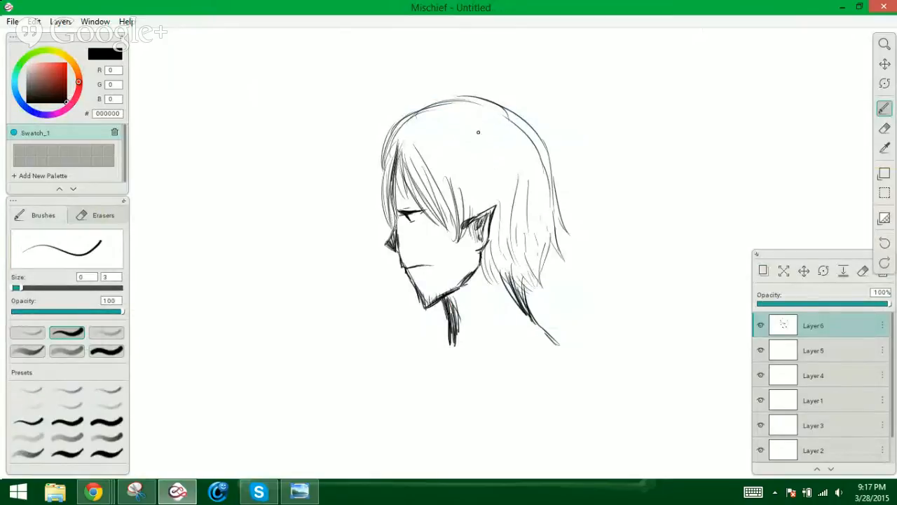
Draw long curved hair strands from the crown down behind the ear to the neck
mouse_move(473, 128)
left_mouse_down()
mouse_move(497, 152)
mouse_move(508, 189)
left_mouse_up()
left_click_drag(494, 149, 510, 195)
left_click_drag(474, 136, 505, 210)
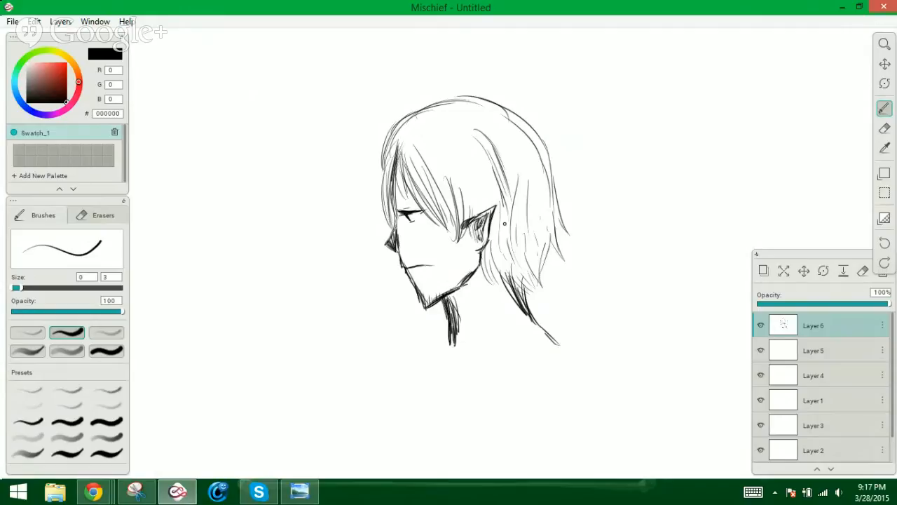
left_click_drag(504, 179, 512, 250)
left_click_drag(506, 200, 510, 263)
left_click_drag(480, 153, 502, 260)
left_click_drag(496, 213, 503, 269)
left_click_drag(496, 233, 491, 264)
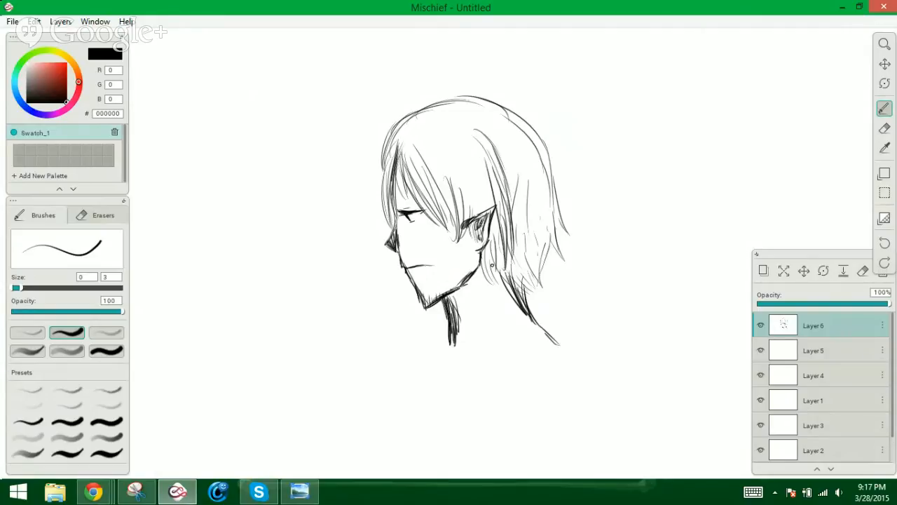
Fill the back of the hair with long strands running down to the tips
left_click_drag(502, 162, 517, 239)
left_click_drag(518, 205, 522, 282)
left_click_drag(506, 154, 530, 289)
left_click_drag(525, 158, 537, 262)
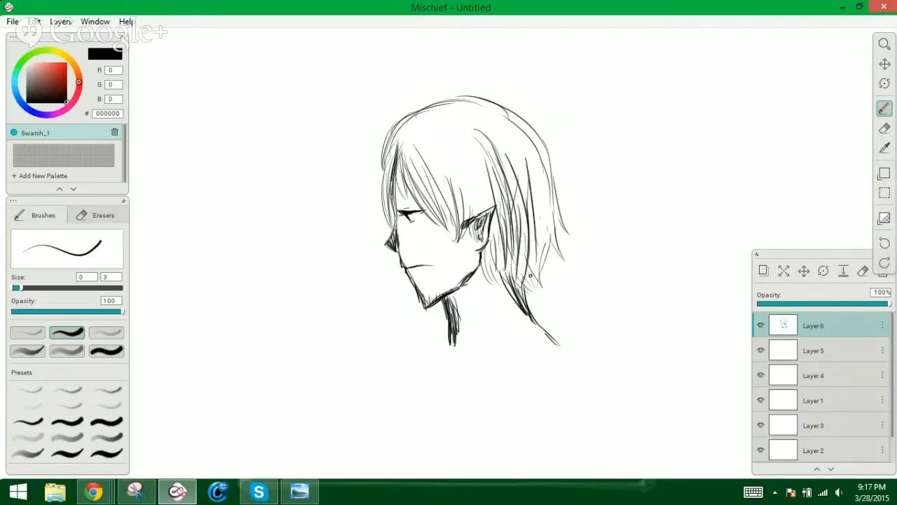
left_click_drag(534, 212, 541, 274)
mouse_move(538, 172)
left_mouse_down()
mouse_move(545, 262)
mouse_move(555, 241)
left_mouse_up()
left_click_drag(507, 143, 542, 223)
left_click_drag(534, 173, 540, 212)
left_click_drag(514, 170, 523, 207)
Fill in the hair above the ear, the fringe and the upper back of the head with short strands
mouse_move(474, 166)
left_mouse_down()
mouse_move(493, 250)
mouse_move(464, 222)
left_mouse_up()
left_click_drag(479, 192, 483, 213)
left_click_drag(464, 193, 464, 208)
left_click_drag(422, 143, 448, 210)
left_click_drag(444, 161, 459, 194)
left_click_drag(474, 149, 462, 188)
mouse_move(459, 146)
left_mouse_down()
mouse_move(442, 175)
mouse_move(458, 166)
left_mouse_up()
left_click_drag(491, 125, 518, 164)
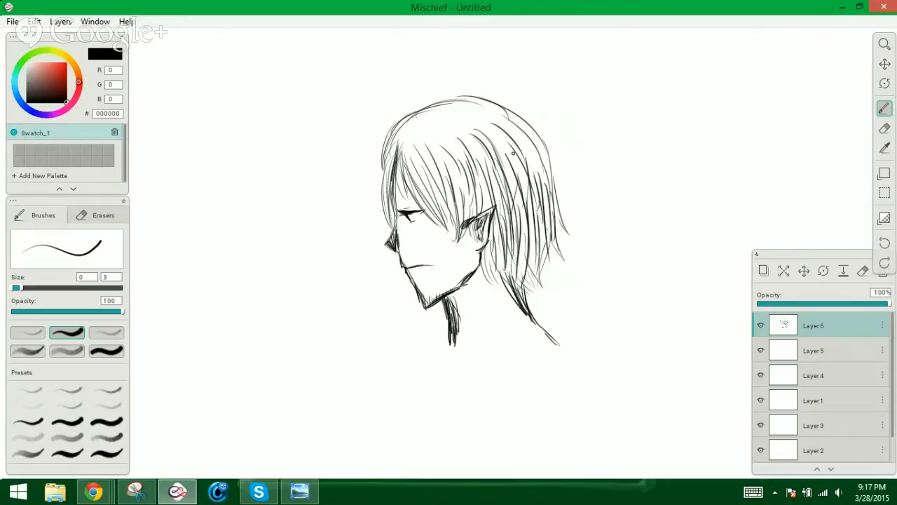
left_click_drag(520, 130, 538, 166)
mouse_move(404, 138)
left_mouse_down()
mouse_move(399, 186)
mouse_move(409, 181)
left_mouse_up()
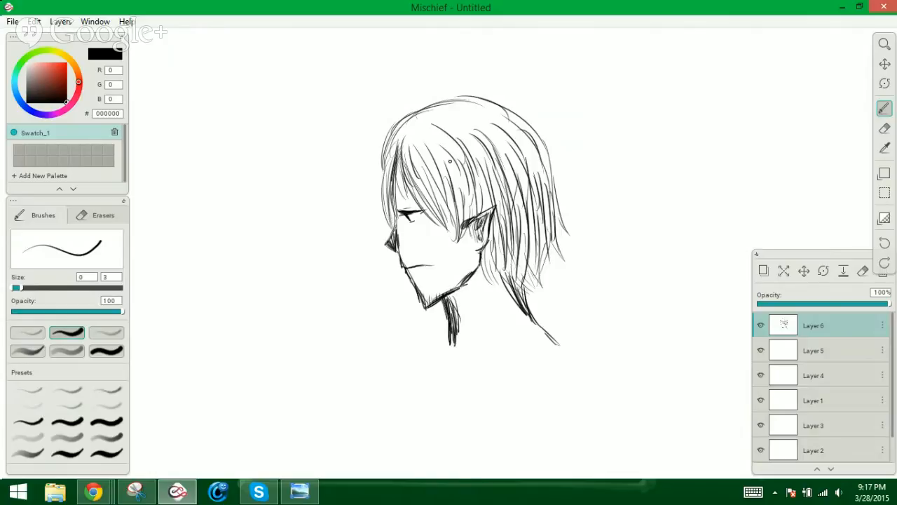
Add curved strands across the crown and a loose fringe lock falling over the eye
left_click_drag(464, 123, 432, 164)
mouse_move(459, 132)
left_mouse_down()
mouse_move(440, 165)
mouse_move(415, 161)
left_mouse_up()
mouse_move(449, 124)
left_mouse_down()
mouse_move(492, 144)
mouse_move(502, 134)
left_mouse_up()
left_click_drag(483, 111, 516, 133)
mouse_move(463, 96)
left_mouse_down()
mouse_move(494, 110)
mouse_move(428, 118)
mouse_move(390, 143)
mouse_move(407, 199)
left_mouse_up()
left_click_drag(398, 160, 419, 226)
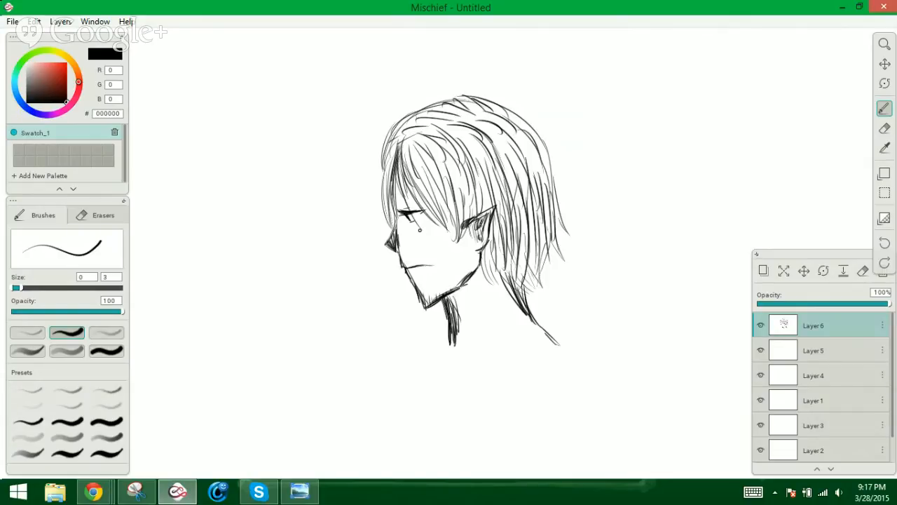
left_click_drag(401, 191, 429, 238)
left_click_drag(420, 224, 428, 238)
Handwrite "Glowy Glowy" on two lines beside the back of the head
mouse_move(575, 161)
left_mouse_down()
mouse_move(569, 174)
mouse_move(600, 183)
mouse_move(636, 177)
mouse_move(644, 193)
left_mouse_up()
mouse_move(598, 209)
left_mouse_down()
mouse_move(590, 219)
mouse_move(603, 233)
left_mouse_up()
mouse_move(607, 210)
left_mouse_down()
mouse_move(609, 234)
mouse_move(652, 229)
left_mouse_up()
left_click_drag(656, 223, 653, 241)
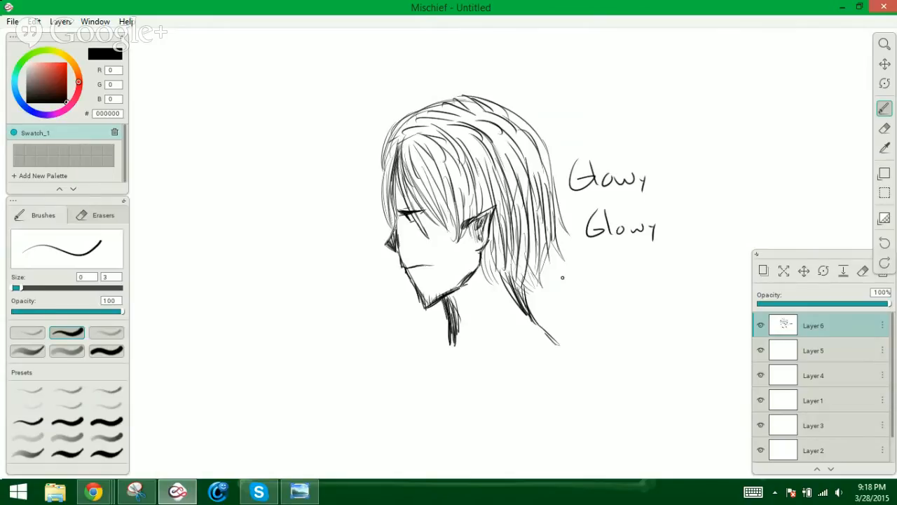
Sketch the forehead, cheek, chin and jaw outline of a second face on an empty area of the canvas
left_click(885, 63)
mouse_move(591, 145)
left_mouse_down()
mouse_move(370, 193)
mouse_move(300, 196)
left_mouse_up()
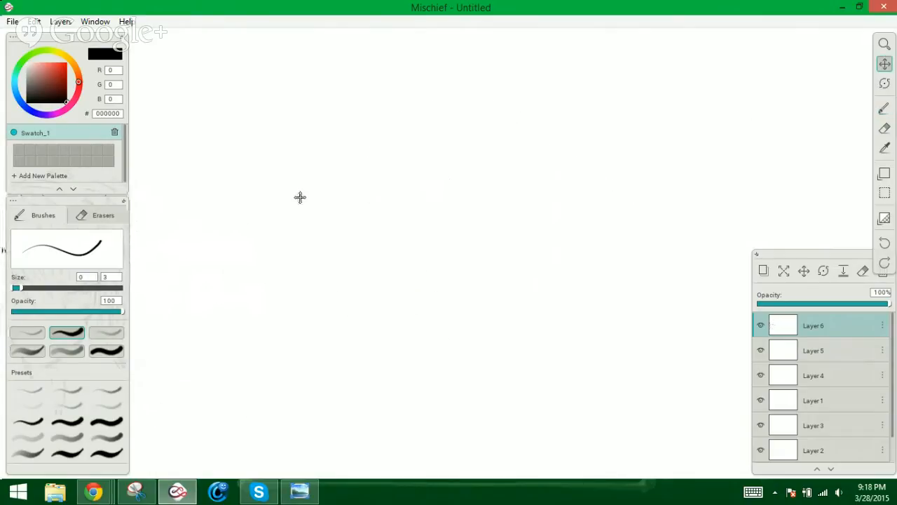
left_click(883, 109)
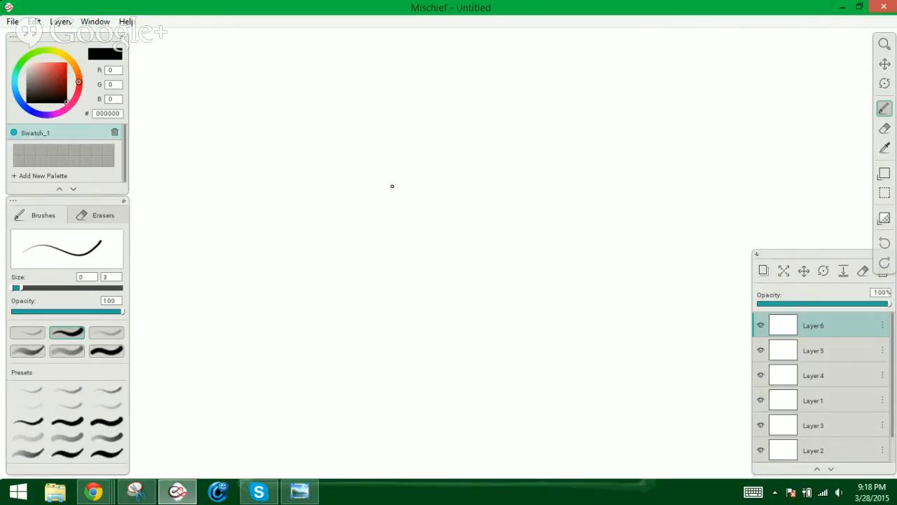
left_click_drag(392, 186, 403, 238)
mouse_move(400, 144)
left_mouse_down()
mouse_move(390, 188)
mouse_move(403, 230)
left_mouse_up()
mouse_move(396, 198)
left_mouse_down()
mouse_move(404, 254)
mouse_move(433, 294)
mouse_move(442, 301)
mouse_move(475, 283)
left_mouse_up()
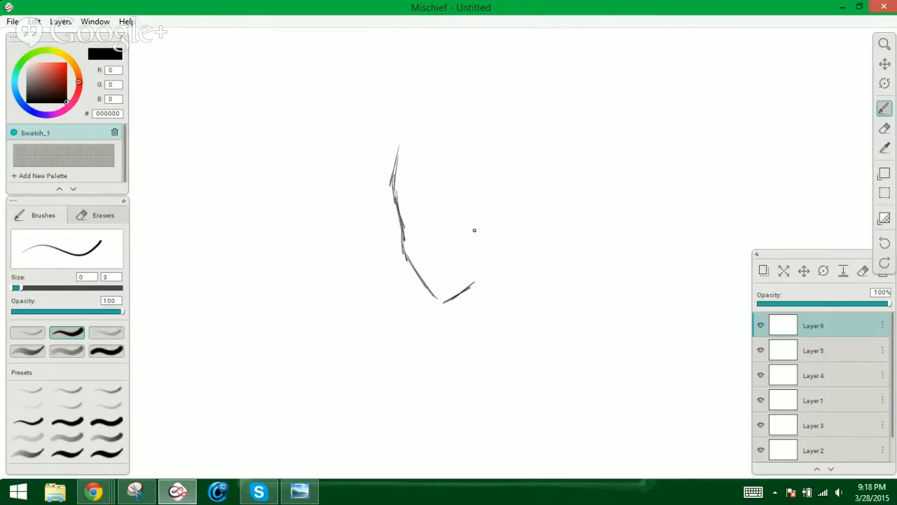
Sketch the second face's half-closed eyes, nose, mouth and pointed ear
mouse_move(444, 215)
left_mouse_down()
mouse_move(471, 218)
mouse_move(459, 219)
mouse_move(460, 232)
mouse_move(401, 220)
mouse_move(426, 219)
mouse_move(415, 218)
mouse_move(418, 234)
mouse_move(456, 209)
left_mouse_up()
left_click_drag(425, 244, 453, 282)
left_click_drag(415, 235, 419, 235)
mouse_move(479, 230)
left_mouse_down()
mouse_move(499, 217)
mouse_move(478, 268)
left_mouse_up()
mouse_move(480, 234)
left_mouse_down()
mouse_move(492, 223)
mouse_move(478, 276)
left_mouse_up()
Draw fringe strands from the parting between the eyes across to the pointed ear
left_click_drag(428, 154, 443, 239)
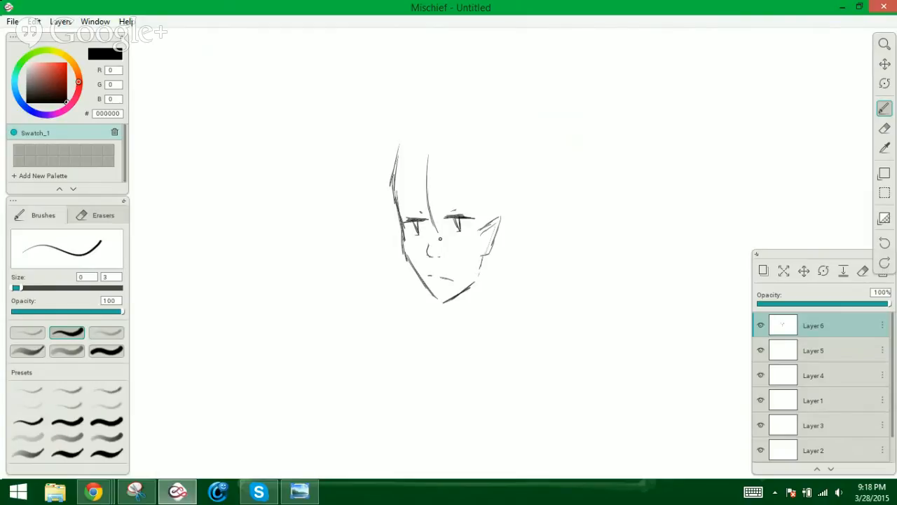
left_click_drag(433, 199, 441, 234)
mouse_move(430, 173)
left_mouse_down()
mouse_move(436, 218)
mouse_move(433, 196)
left_mouse_up()
left_click_drag(433, 155, 448, 218)
left_click_drag(440, 169, 463, 213)
left_click_drag(462, 209, 476, 245)
left_click_drag(441, 169, 473, 224)
left_click_drag(462, 187, 473, 254)
mouse_move(458, 177)
left_mouse_down()
mouse_move(477, 216)
mouse_move(475, 194)
mouse_move(482, 234)
left_mouse_up()
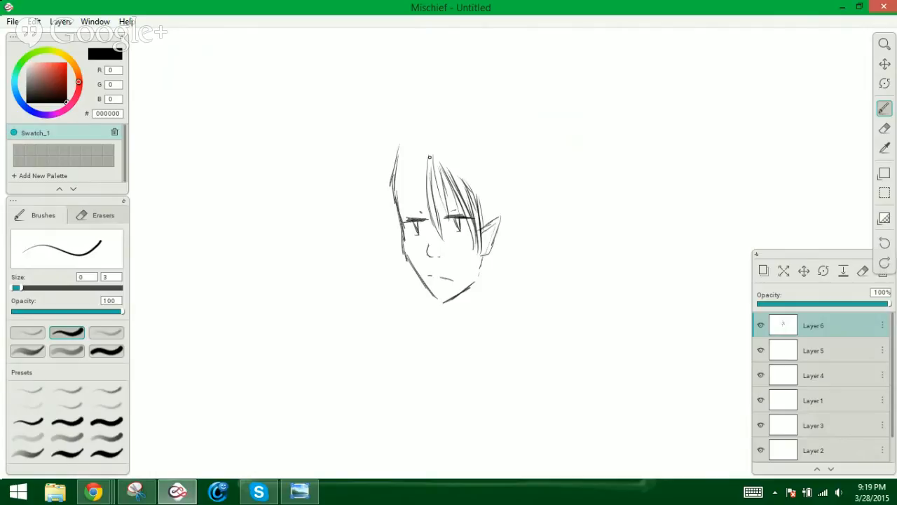
Draw the fringe on the other side of the parting and long side locks along the far cheek
mouse_move(430, 157)
left_mouse_down()
mouse_move(406, 207)
mouse_move(402, 249)
mouse_move(404, 200)
mouse_move(398, 247)
left_mouse_up()
left_click_drag(403, 161, 400, 250)
left_click_drag(395, 160, 386, 261)
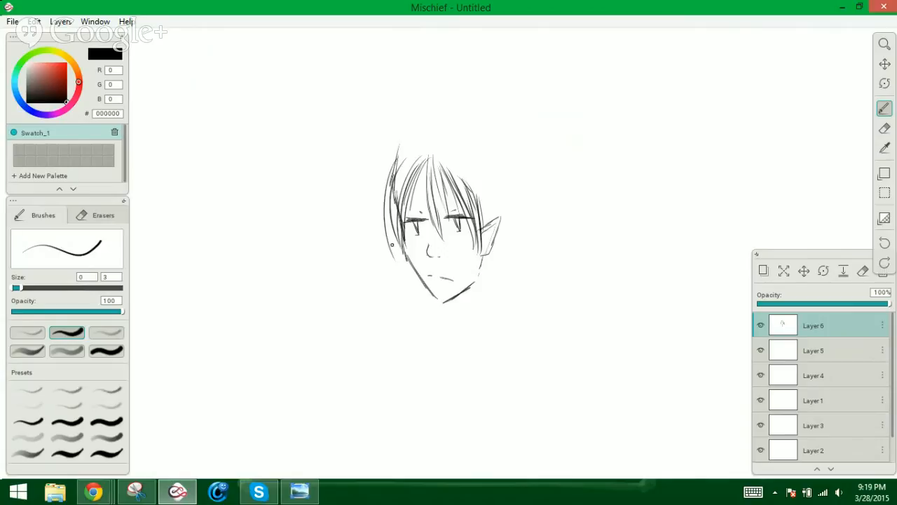
left_click_drag(387, 209, 405, 278)
left_click_drag(393, 225, 402, 273)
left_click_drag(394, 240, 412, 274)
Build up dense hair strands sweeping from the top of the parting down to the pointed ear
left_click_drag(481, 205, 485, 221)
mouse_move(450, 124)
left_mouse_down()
mouse_move(472, 146)
mouse_move(480, 161)
mouse_move(467, 154)
mouse_move(492, 209)
left_mouse_up()
left_click_drag(471, 147, 494, 214)
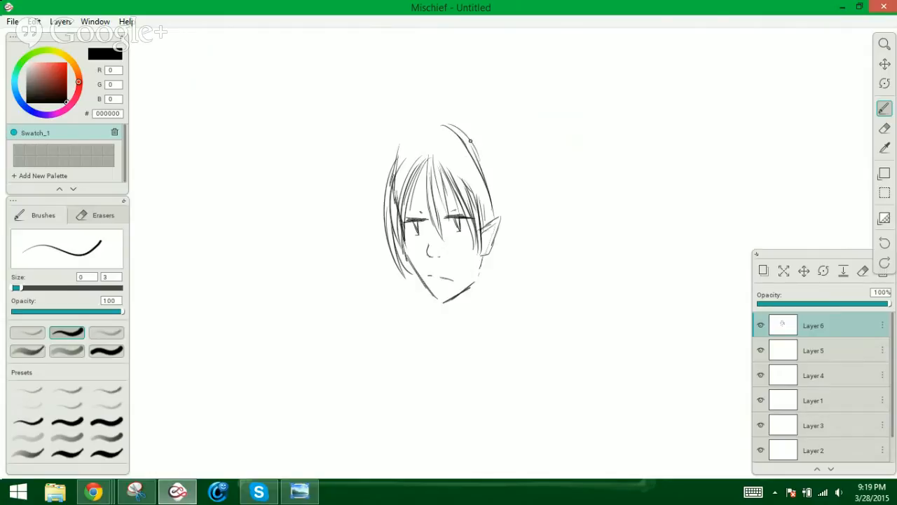
left_click_drag(473, 144, 492, 208)
left_click_drag(447, 127, 485, 213)
left_click_drag(466, 160, 481, 199)
left_click_drag(478, 198, 490, 230)
left_click_drag(451, 152, 485, 226)
left_click_drag(440, 134, 467, 175)
left_click_drag(460, 140, 490, 216)
left_click_drag(444, 133, 470, 203)
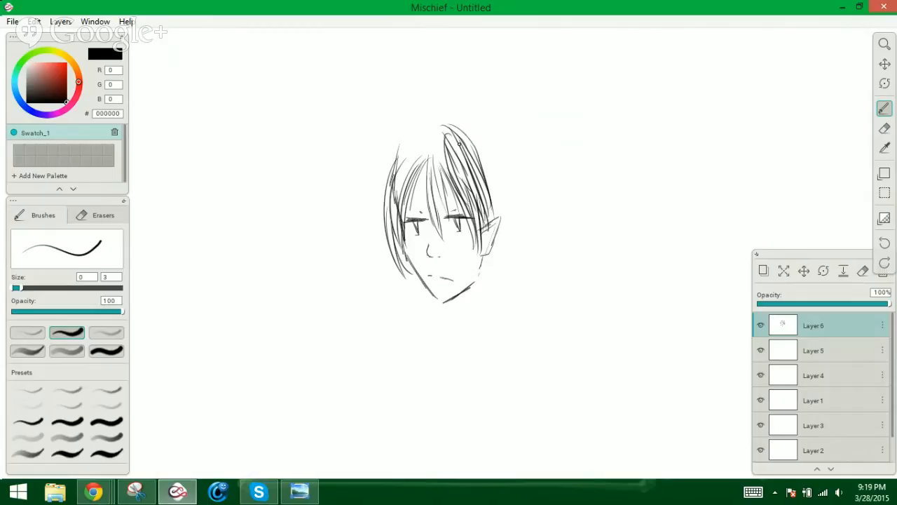
left_click_drag(469, 146, 494, 209)
mouse_move(484, 167)
left_mouse_down()
mouse_move(502, 224)
mouse_move(494, 217)
left_mouse_up()
Draw the longer hair locks behind and below the pointed ear, ending in tapered tips
mouse_move(483, 148)
left_mouse_down()
mouse_move(515, 241)
mouse_move(510, 211)
mouse_move(509, 280)
left_mouse_up()
left_click_drag(513, 187, 504, 280)
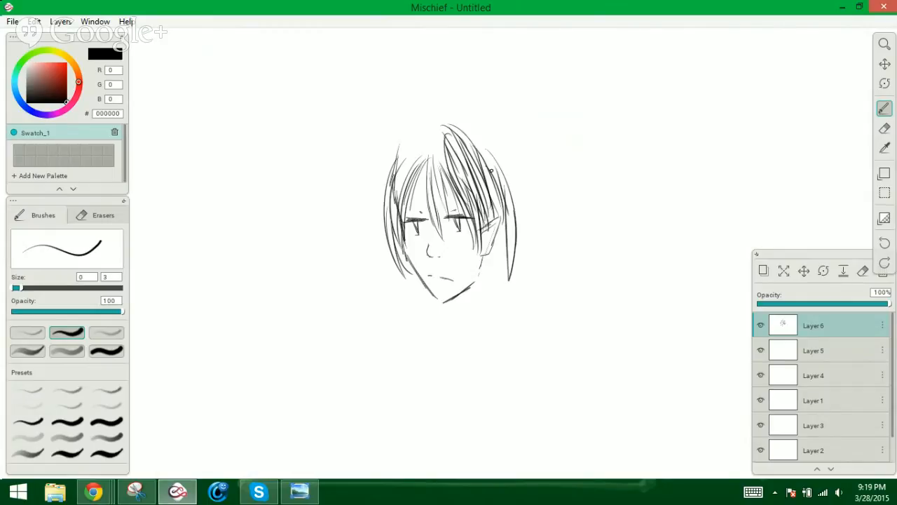
left_click_drag(503, 203, 499, 284)
mouse_move(502, 224)
left_mouse_down()
mouse_move(497, 279)
mouse_move(485, 288)
left_mouse_up()
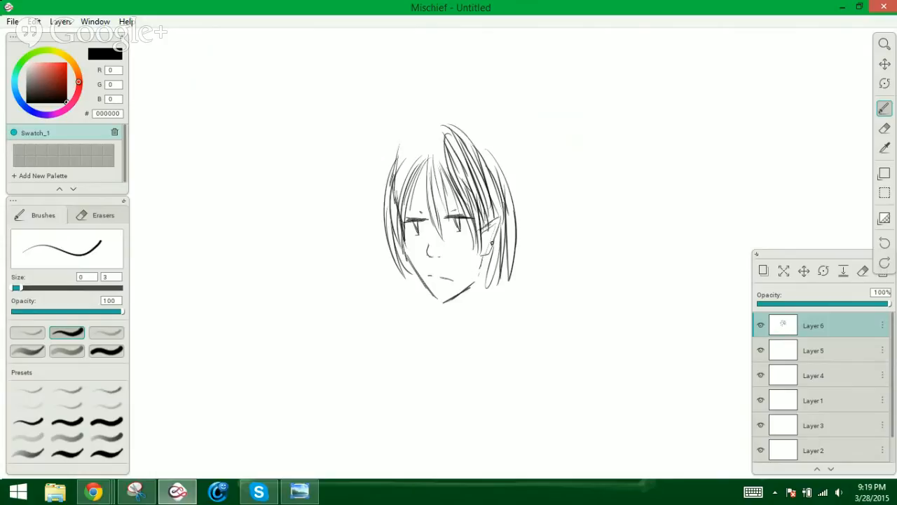
mouse_move(492, 250)
left_mouse_down()
mouse_move(486, 294)
mouse_move(496, 269)
mouse_move(497, 280)
left_mouse_up()
mouse_move(471, 130)
left_mouse_down()
mouse_move(522, 188)
mouse_move(522, 209)
mouse_move(508, 202)
mouse_move(532, 242)
left_mouse_up()
left_click_drag(529, 209, 515, 254)
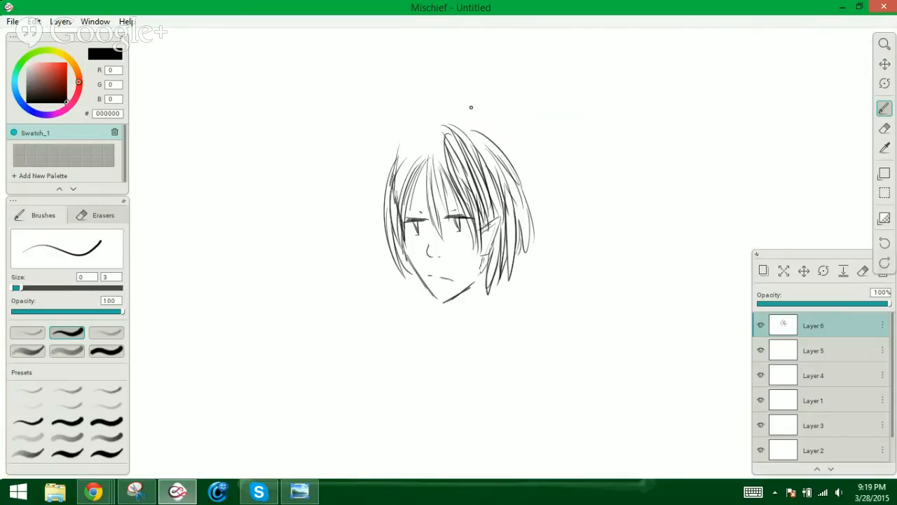
Darken the hair parting and add strands curving from it over the far side of the head
left_click_drag(441, 129, 435, 148)
mouse_move(449, 181)
left_mouse_down()
mouse_move(438, 136)
mouse_move(428, 173)
left_mouse_up()
mouse_move(431, 130)
left_mouse_down()
mouse_move(415, 211)
mouse_move(409, 156)
mouse_move(399, 195)
left_mouse_up()
left_click_drag(397, 151, 426, 131)
left_click_drag(403, 146, 385, 189)
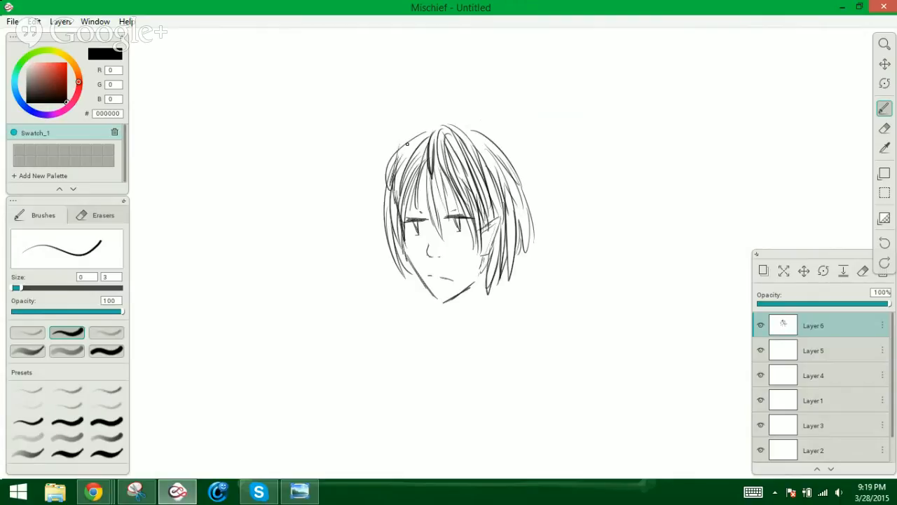
left_click_drag(413, 132, 382, 199)
left_click_drag(394, 150, 376, 234)
Round out the hair's outer contour with layered strokes along the back of the head and over the crown
mouse_move(460, 122)
left_mouse_down()
mouse_move(490, 128)
mouse_move(520, 172)
mouse_move(509, 146)
mouse_move(526, 182)
left_mouse_up()
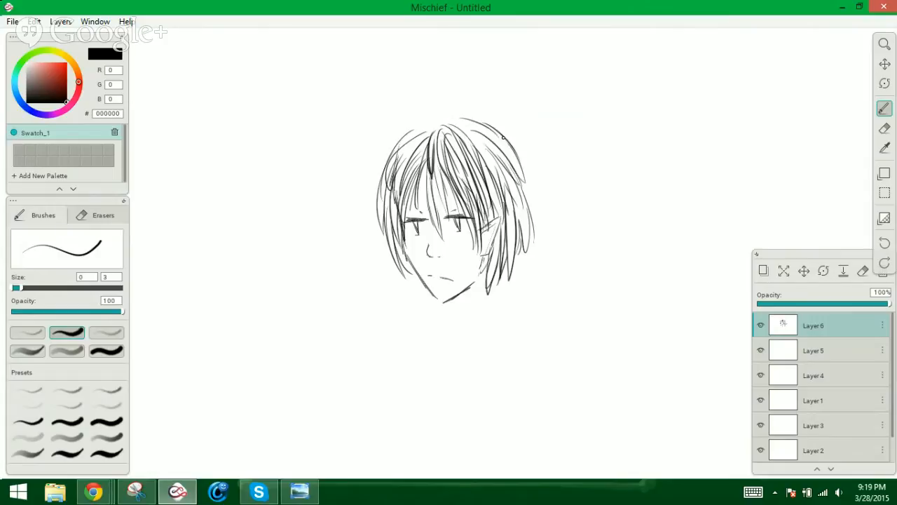
mouse_move(480, 131)
left_mouse_down()
mouse_move(523, 175)
mouse_move(530, 164)
left_mouse_up()
mouse_move(506, 134)
left_mouse_down()
mouse_move(541, 205)
mouse_move(540, 232)
left_mouse_up()
left_click_drag(533, 181, 539, 196)
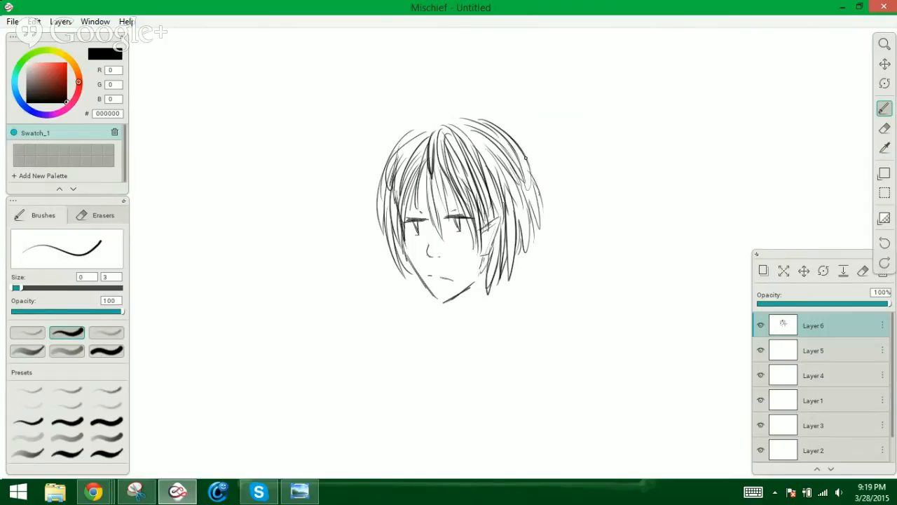
left_click_drag(472, 113, 495, 128)
mouse_move(437, 121)
left_mouse_down()
mouse_move(462, 112)
mouse_move(443, 120)
mouse_move(469, 123)
mouse_move(436, 119)
mouse_move(382, 156)
mouse_move(377, 203)
left_mouse_up()
left_click_drag(433, 126, 408, 140)
left_click_drag(440, 122, 422, 126)
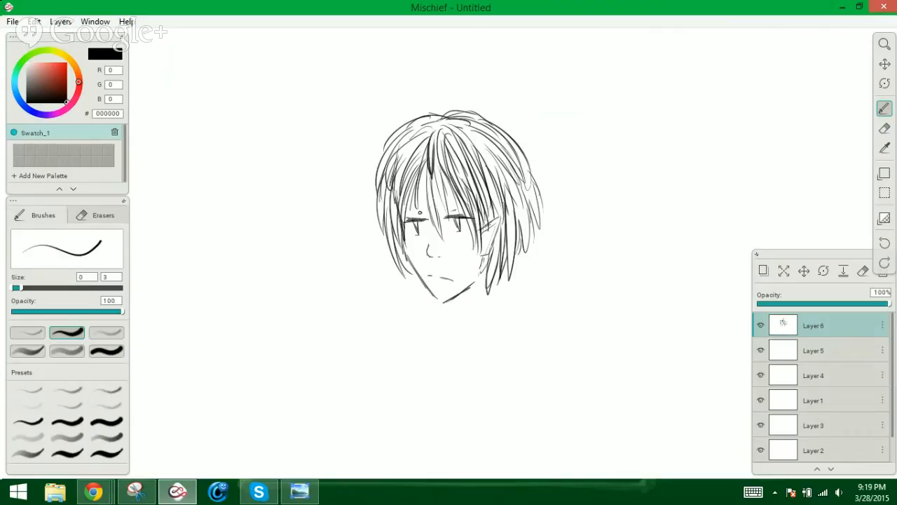
Add detail at the ear, a long dark nape lock and the neck lines below the chin
left_click_drag(487, 233, 484, 252)
mouse_move(495, 222)
left_mouse_down()
mouse_move(497, 264)
mouse_move(514, 251)
mouse_move(510, 293)
left_mouse_up()
left_click_drag(517, 257, 510, 319)
left_click_drag(514, 279, 509, 314)
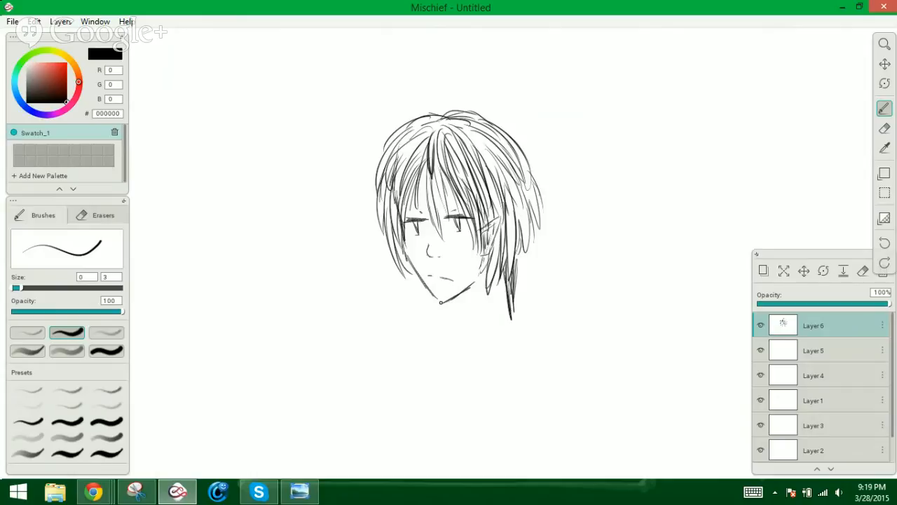
left_click_drag(441, 301, 443, 333)
left_click_drag(441, 320, 433, 337)
left_click_drag(514, 292, 529, 323)
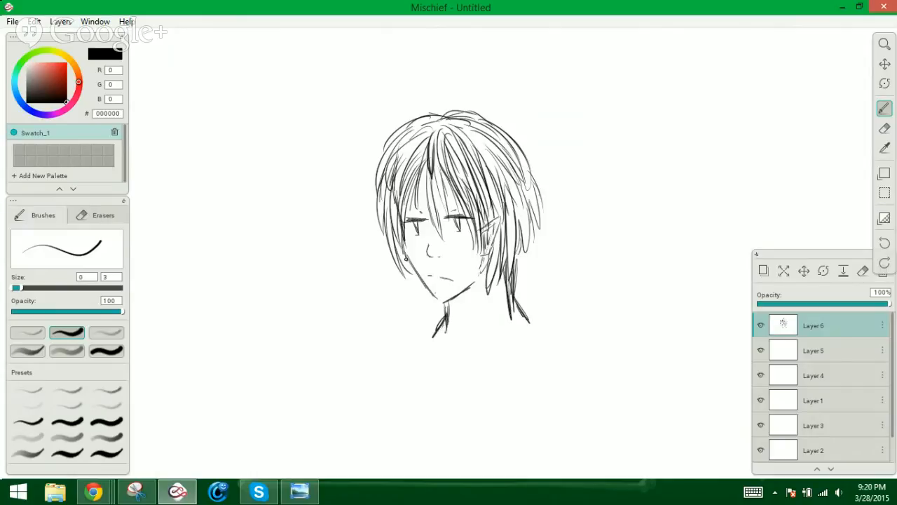
Thicken the side locks along the far cheek, fill in the back hair tips and darken the neck lines
mouse_move(398, 239)
left_mouse_down()
mouse_move(412, 275)
mouse_move(437, 300)
left_mouse_up()
mouse_move(389, 212)
left_mouse_down()
mouse_move(407, 283)
mouse_move(418, 288)
left_mouse_up()
left_click_drag(531, 211, 517, 278)
mouse_move(443, 301)
left_mouse_down()
mouse_move(438, 336)
mouse_move(427, 339)
left_mouse_up()
left_click_drag(510, 302, 534, 325)
left_click_drag(404, 245, 402, 260)
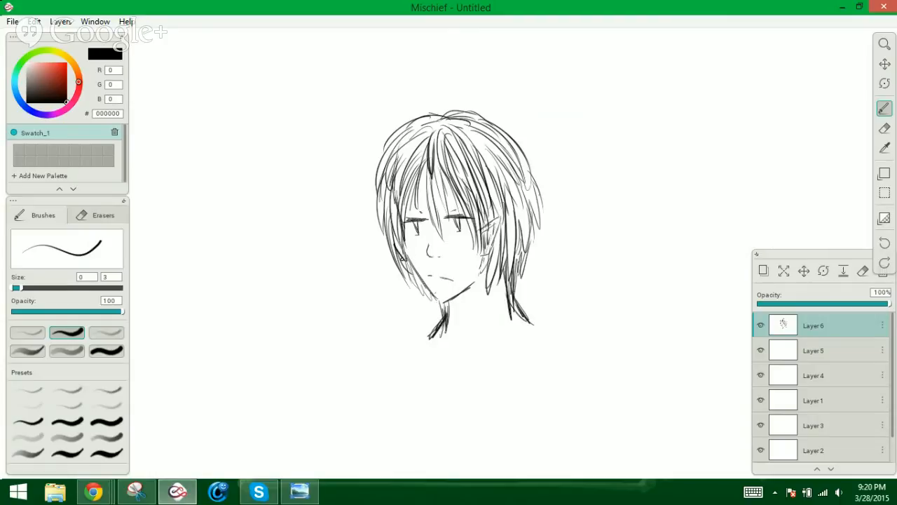
mouse_move(390, 220)
left_mouse_down()
mouse_move(395, 247)
mouse_move(403, 228)
mouse_move(407, 256)
left_mouse_up()
Draw short glow marks radiating around the head, add eyebrows and scatter small flecks in the hair
left_click_drag(538, 140, 551, 138)
left_click_drag(540, 160, 557, 168)
left_click_drag(558, 210, 559, 215)
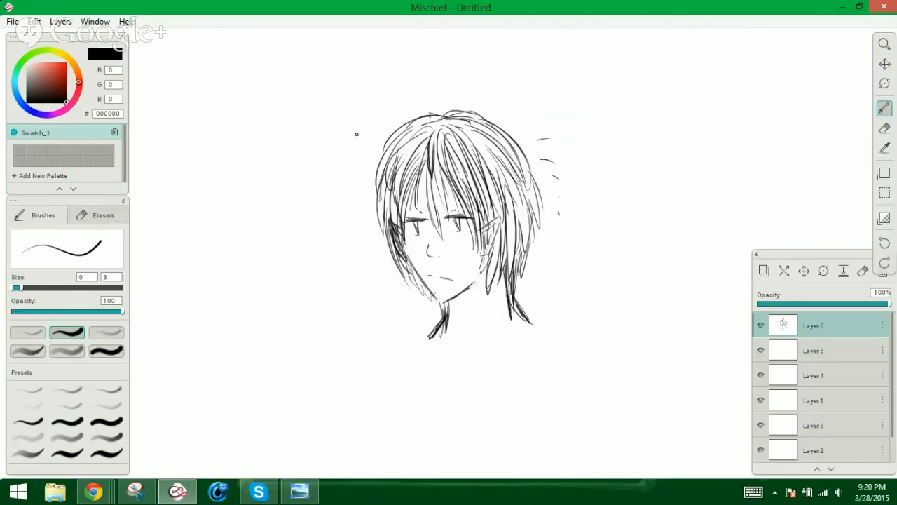
left_click_drag(362, 135, 370, 134)
left_click_drag(366, 156, 358, 175)
mouse_move(421, 203)
left_mouse_down()
mouse_move(406, 197)
mouse_move(473, 195)
left_mouse_up()
left_click_drag(524, 225, 525, 234)
Letter "*Glow*" by hand on both sides of the head
mouse_move(93, 491)
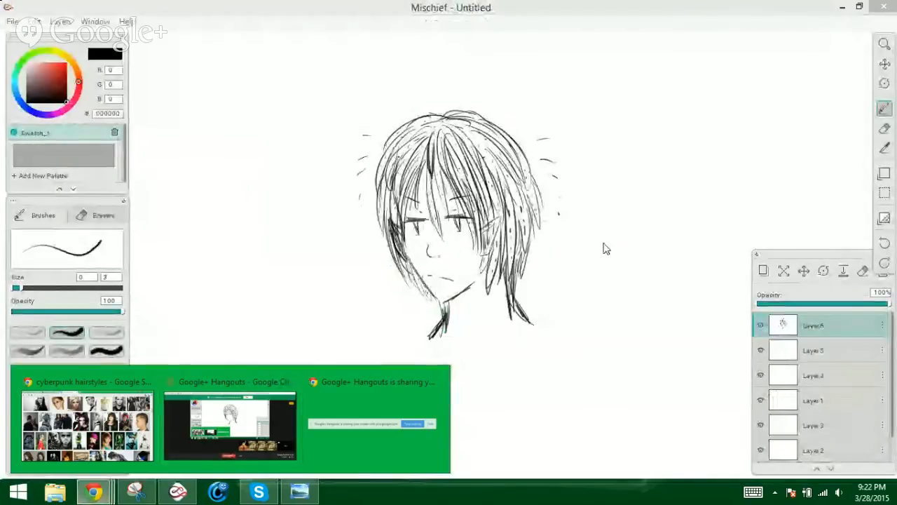
left_click(604, 249)
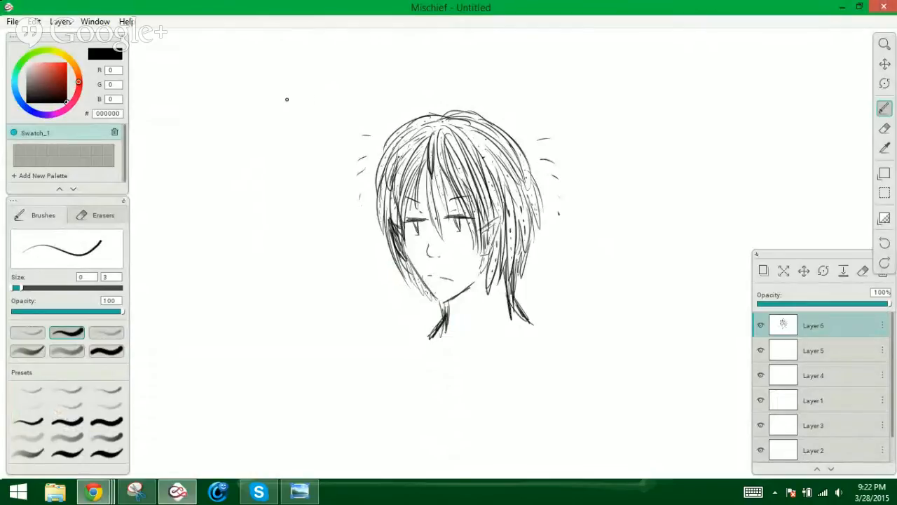
mouse_move(285, 93)
left_mouse_down()
mouse_move(292, 107)
mouse_move(285, 109)
mouse_move(298, 102)
left_mouse_up()
key("ctrl+z")
mouse_move(283, 100)
left_mouse_down()
mouse_move(293, 101)
mouse_move(289, 110)
mouse_move(355, 77)
left_mouse_up()
mouse_move(603, 203)
left_mouse_down()
mouse_move(593, 224)
mouse_move(606, 210)
mouse_move(597, 225)
mouse_move(620, 222)
left_mouse_up()
left_click_drag(630, 212, 637, 223)
left_click_drag(641, 220, 666, 223)
mouse_move(665, 214)
left_mouse_down()
mouse_move(652, 224)
mouse_move(666, 218)
left_mouse_up()
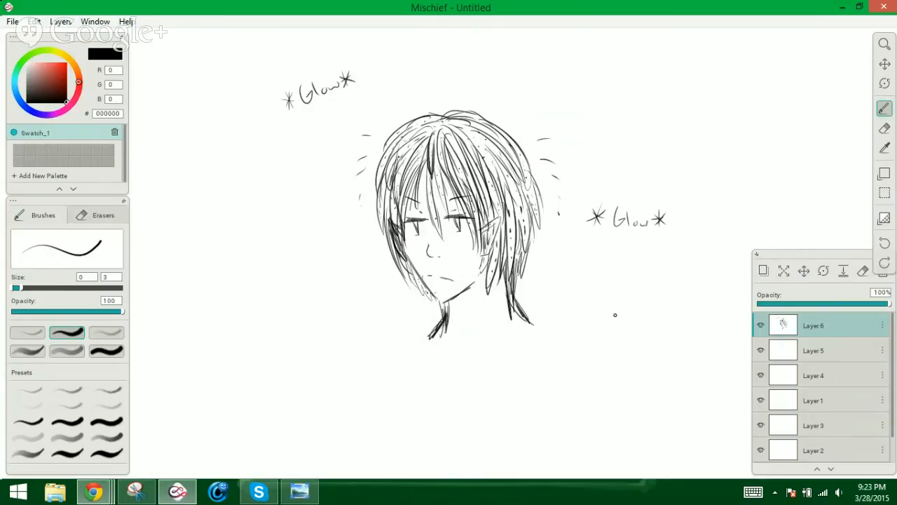
Select the "*Glow*" lettering behind the head and rotate it clockwise so it slants downward
left_click(885, 193)
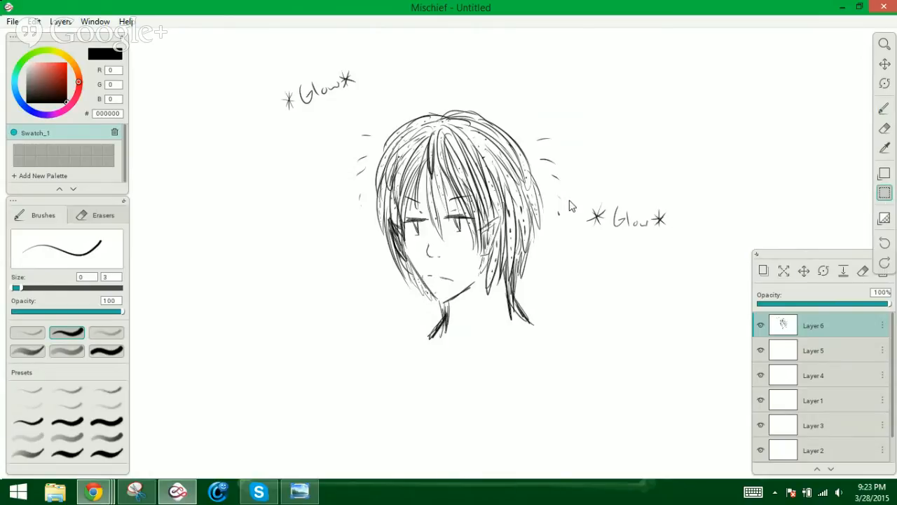
left_click_drag(584, 193, 671, 239)
left_click(32, 22)
left_click(74, 208)
left_click_drag(677, 190, 685, 216)
left_click(729, 220)
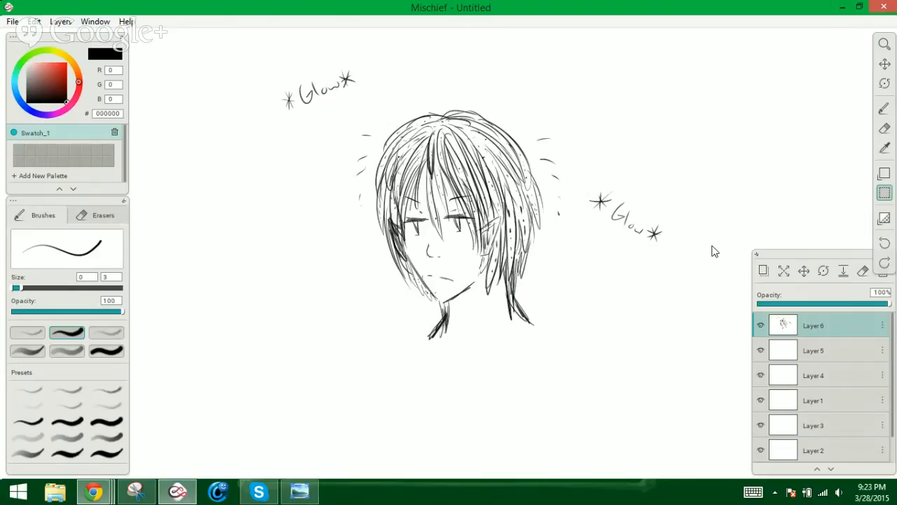
Select the "*Glow*" lettering above the face side and rotate it counterclockwise to a steeper upward slant
left_click_drag(269, 76, 360, 100)
left_click(276, 77)
left_click_drag(274, 68, 368, 112)
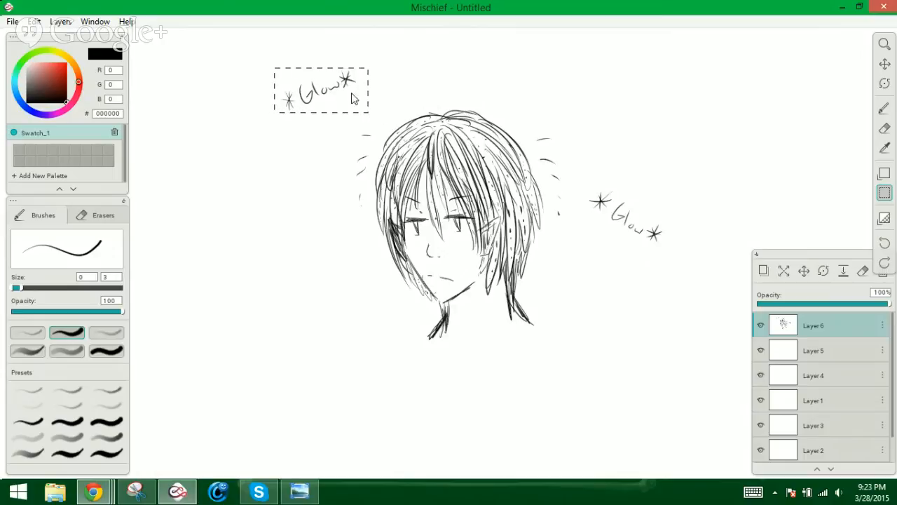
left_click(33, 21)
left_click(108, 208)
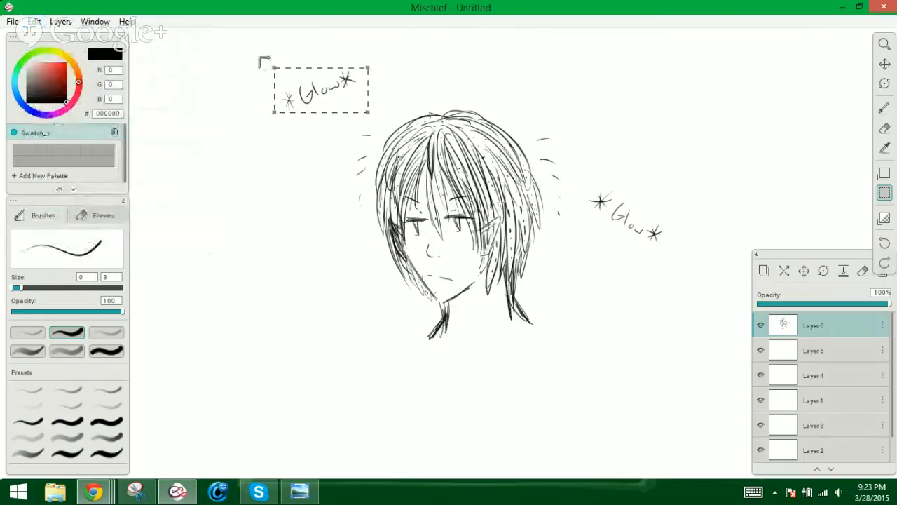
left_click_drag(262, 62, 287, 129)
left_click(290, 145)
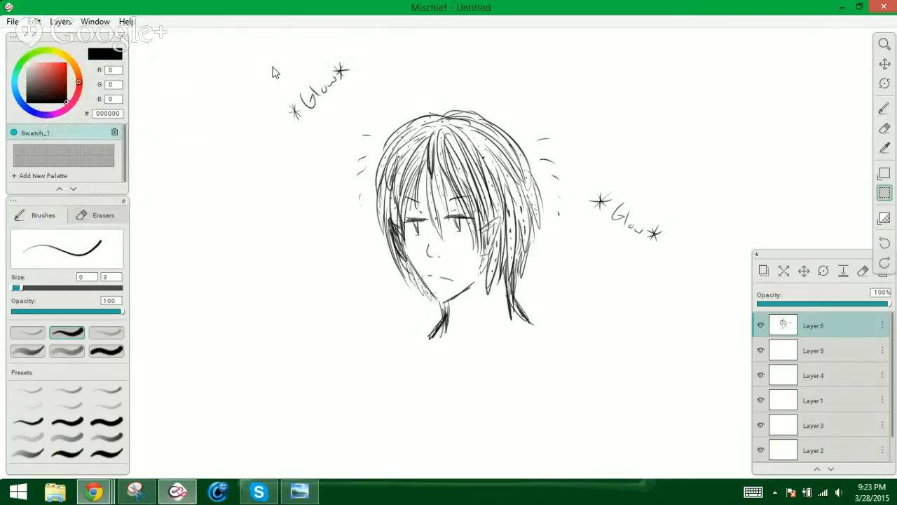
Move the steeply slanted "*Glow*" lettering down so it sits beside the crown
left_click_drag(258, 53, 365, 134)
left_click(34, 21)
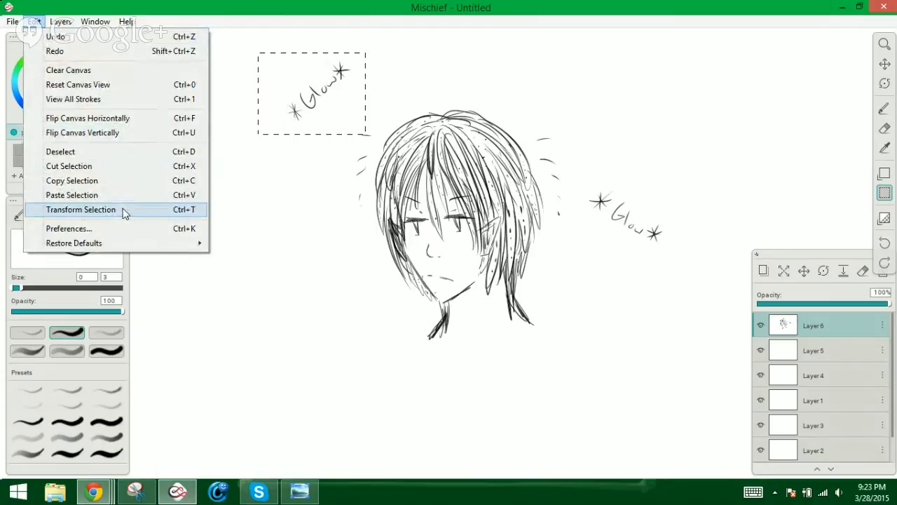
left_click(126, 212)
left_click_drag(309, 97, 310, 128)
left_click(391, 95)
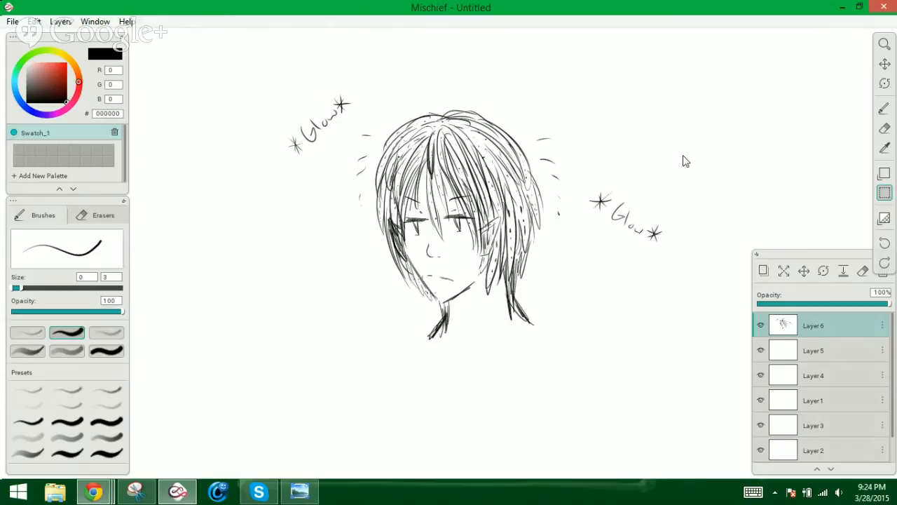
Start a new head on an empty canvas area by sketching the forehead, nose, chin and jaw in near-profile
left_click(884, 64)
mouse_move(769, 128)
left_mouse_down()
mouse_move(483, 188)
mouse_move(369, 187)
mouse_move(346, 158)
left_mouse_up()
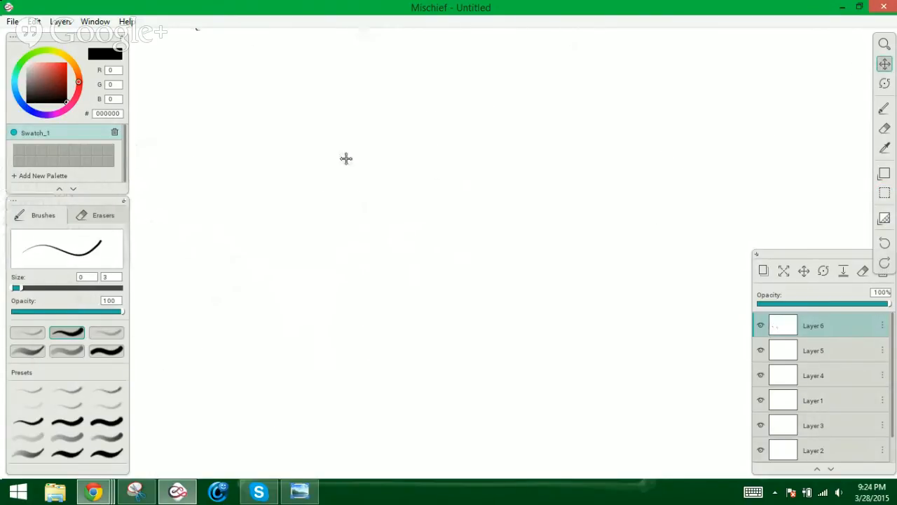
left_click(884, 109)
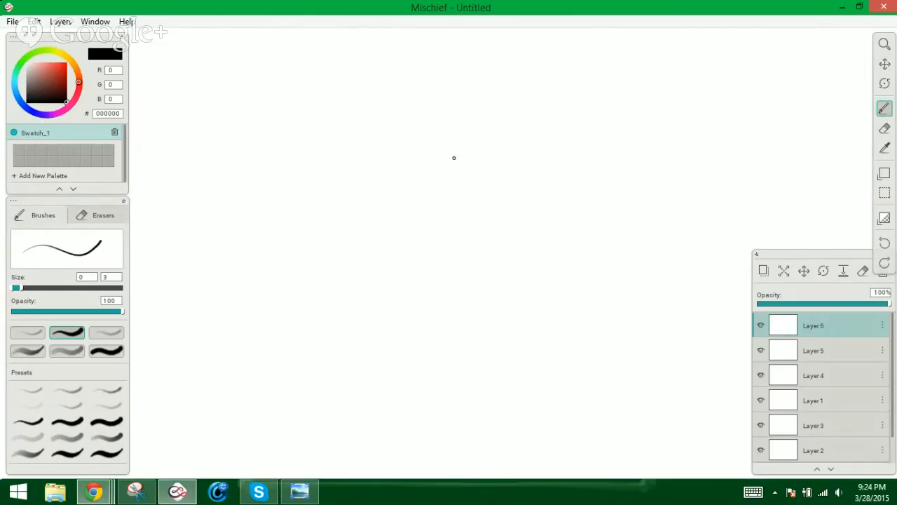
mouse_move(455, 143)
left_mouse_down()
mouse_move(445, 200)
mouse_move(471, 270)
mouse_move(486, 290)
mouse_move(534, 261)
left_mouse_up()
mouse_move(454, 205)
left_mouse_down()
mouse_move(445, 230)
mouse_move(454, 239)
mouse_move(450, 220)
mouse_move(479, 258)
left_mouse_up()
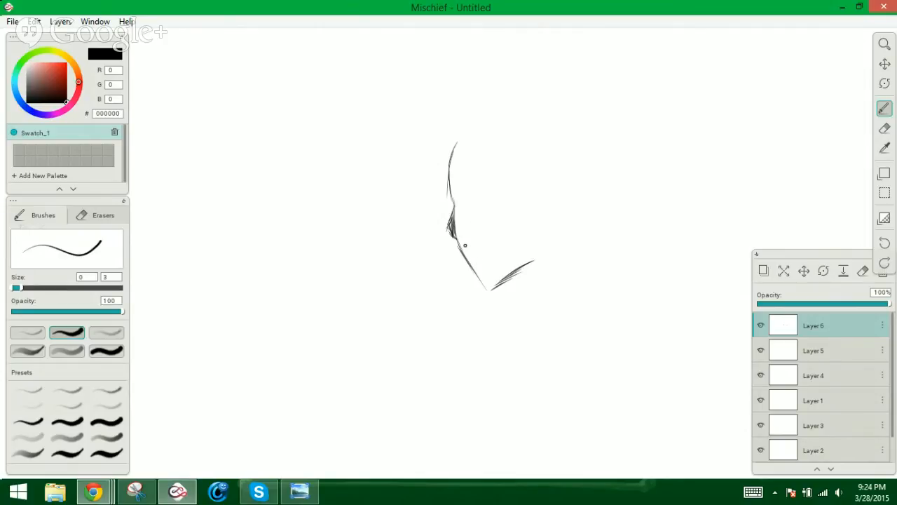
Draw the face's mouth, closed eye and eyebrow, with light shading on the cheek
mouse_move(456, 241)
left_mouse_down()
mouse_move(470, 268)
mouse_move(462, 256)
left_mouse_up()
left_click_drag(475, 249, 480, 247)
mouse_move(462, 201)
left_mouse_down()
mouse_move(483, 194)
mouse_move(456, 200)
left_mouse_up()
mouse_move(460, 254)
left_mouse_down()
mouse_move(487, 244)
mouse_move(482, 237)
mouse_move(492, 247)
mouse_move(484, 244)
left_mouse_up()
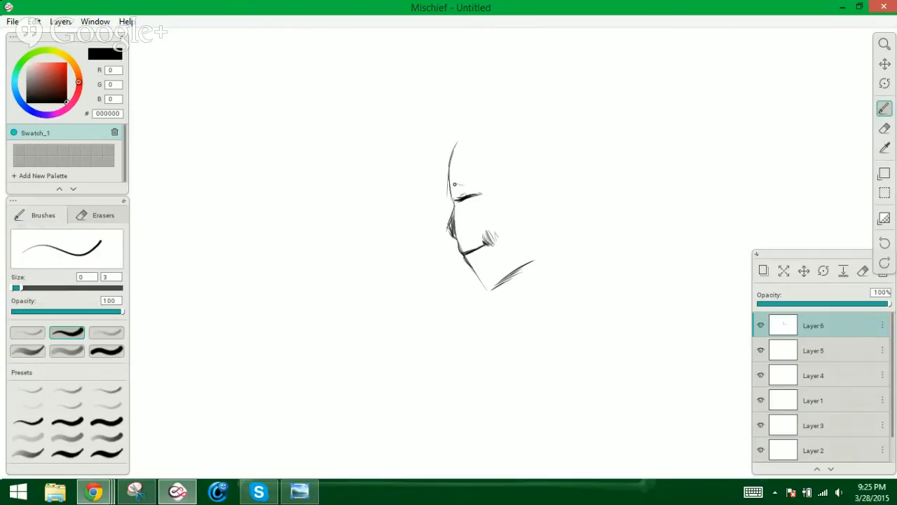
left_click_drag(455, 184, 481, 185)
Draw the forelock, a curling strand with tick marks across the temple and sweeping locks over the crown
mouse_move(457, 144)
left_mouse_down()
mouse_move(446, 208)
mouse_move(459, 186)
mouse_move(454, 151)
mouse_move(453, 195)
mouse_move(452, 184)
mouse_move(458, 188)
mouse_move(445, 171)
mouse_move(449, 196)
left_mouse_up()
mouse_move(455, 148)
left_mouse_down()
mouse_move(475, 183)
mouse_move(499, 196)
mouse_move(491, 189)
mouse_move(476, 218)
mouse_move(495, 224)
mouse_move(487, 222)
mouse_move(516, 201)
mouse_move(458, 149)
mouse_move(495, 210)
mouse_move(484, 221)
mouse_move(507, 208)
mouse_move(506, 183)
mouse_move(464, 165)
mouse_move(465, 175)
mouse_move(503, 197)
left_mouse_up()
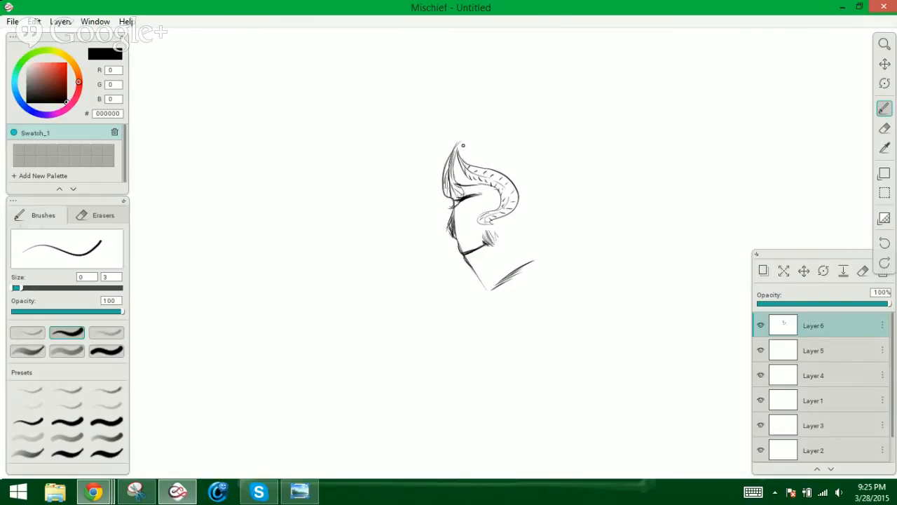
mouse_move(478, 164)
left_mouse_down()
mouse_move(461, 148)
mouse_move(507, 157)
mouse_move(544, 196)
mouse_move(537, 235)
mouse_move(540, 188)
left_mouse_up()
mouse_move(516, 169)
left_mouse_down()
mouse_move(460, 145)
mouse_move(529, 179)
mouse_move(541, 209)
mouse_move(515, 180)
mouse_move(537, 187)
left_mouse_up()
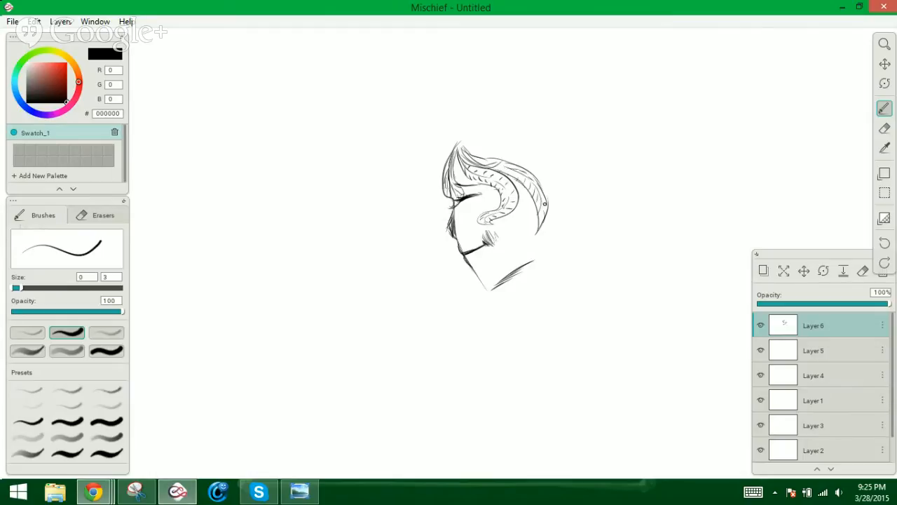
mouse_move(488, 158)
left_mouse_down()
mouse_move(513, 147)
mouse_move(512, 134)
mouse_move(500, 131)
mouse_move(516, 159)
mouse_move(492, 148)
mouse_move(472, 155)
mouse_move(481, 158)
left_mouse_up()
mouse_move(487, 150)
left_mouse_down()
mouse_move(497, 154)
mouse_move(478, 149)
mouse_move(517, 150)
mouse_move(513, 159)
mouse_move(509, 145)
mouse_move(543, 173)
mouse_move(530, 173)
left_mouse_up()
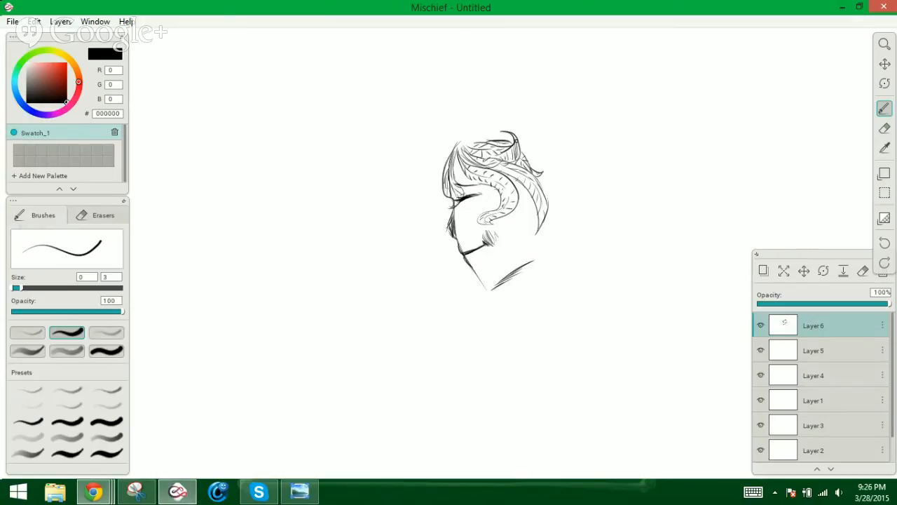
Add a textured strand down the back of the head and curled locks above the forehead
mouse_move(520, 140)
left_mouse_down()
mouse_move(542, 155)
mouse_move(536, 150)
mouse_move(551, 186)
mouse_move(555, 179)
mouse_move(554, 230)
mouse_move(537, 203)
left_mouse_up()
mouse_move(520, 147)
left_mouse_down()
mouse_move(551, 196)
mouse_move(547, 223)
mouse_move(532, 212)
mouse_move(534, 219)
mouse_move(551, 212)
mouse_move(555, 195)
mouse_move(550, 157)
mouse_move(539, 172)
mouse_move(549, 169)
mouse_move(527, 150)
mouse_move(540, 183)
mouse_move(543, 176)
mouse_move(529, 204)
mouse_move(563, 190)
mouse_move(533, 259)
left_mouse_up()
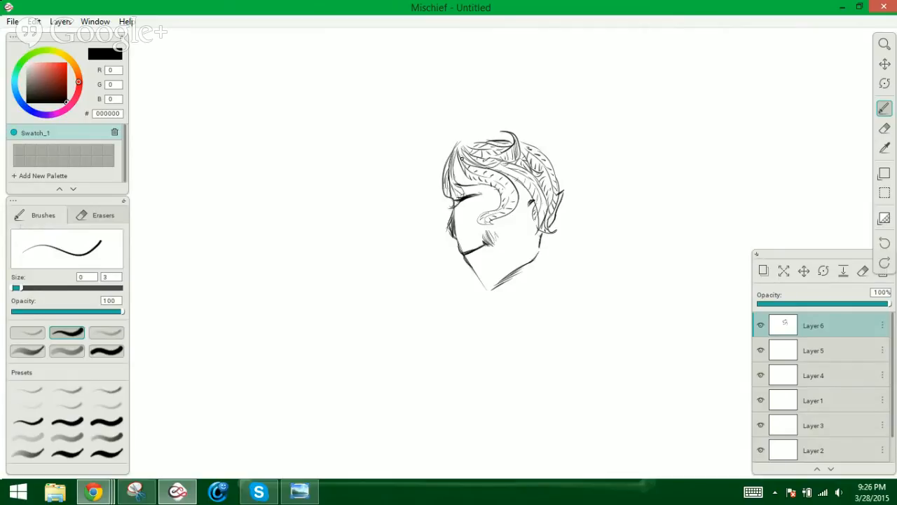
mouse_move(452, 144)
left_mouse_down()
mouse_move(437, 195)
mouse_move(433, 186)
mouse_move(445, 200)
mouse_move(447, 156)
mouse_move(439, 179)
left_mouse_up()
mouse_move(448, 150)
left_mouse_down()
mouse_move(433, 152)
mouse_move(438, 131)
mouse_move(437, 145)
mouse_move(448, 145)
mouse_move(438, 145)
mouse_move(443, 155)
mouse_move(431, 146)
mouse_move(472, 139)
mouse_move(420, 154)
mouse_move(442, 167)
mouse_move(454, 138)
mouse_move(465, 139)
left_mouse_up()
mouse_move(434, 165)
left_mouse_down()
mouse_move(429, 156)
mouse_move(427, 167)
mouse_move(460, 138)
left_mouse_up()
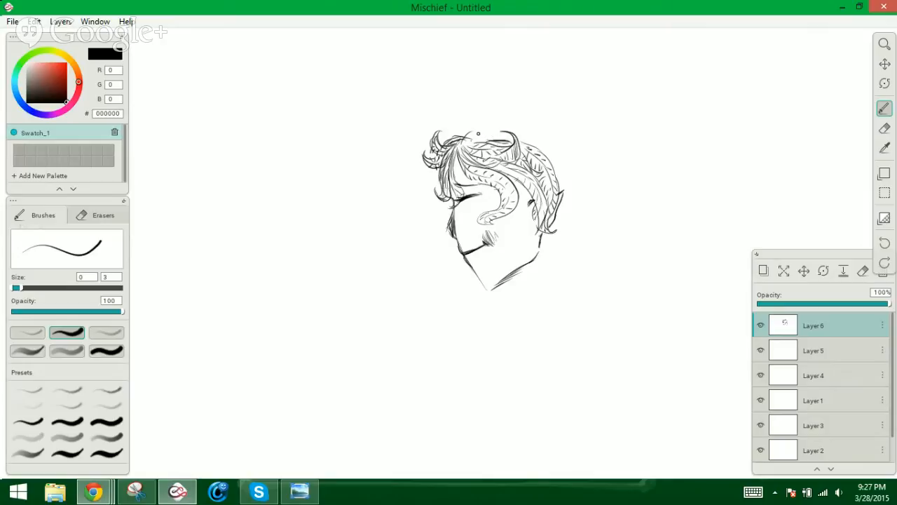
Layer curling, tick-marked strands over the crown, forehead and back of the head
mouse_move(481, 129)
left_mouse_down()
mouse_move(527, 129)
mouse_move(546, 157)
mouse_move(540, 143)
mouse_move(558, 154)
mouse_move(551, 143)
mouse_move(565, 146)
mouse_move(543, 164)
left_mouse_up()
mouse_move(482, 133)
left_mouse_down()
mouse_move(502, 129)
mouse_move(562, 159)
mouse_move(552, 165)
mouse_move(564, 150)
mouse_move(556, 153)
left_mouse_up()
left_click_drag(559, 149, 554, 159)
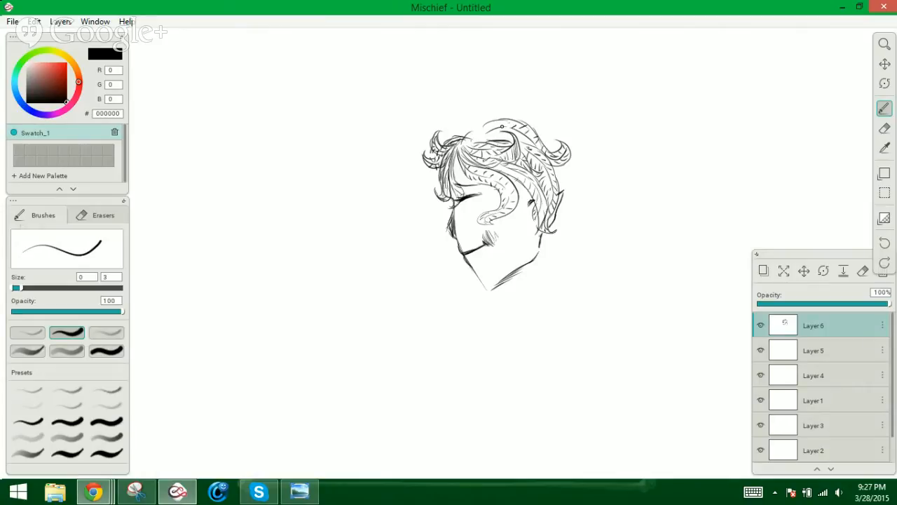
mouse_move(502, 126)
left_mouse_down()
mouse_move(480, 136)
mouse_move(486, 143)
mouse_move(501, 127)
mouse_move(529, 133)
left_mouse_up()
mouse_move(478, 122)
left_mouse_down()
mouse_move(471, 140)
mouse_move(485, 133)
mouse_move(462, 132)
mouse_move(451, 139)
mouse_move(469, 137)
mouse_move(475, 127)
mouse_move(433, 161)
mouse_move(426, 186)
mouse_move(435, 185)
left_mouse_up()
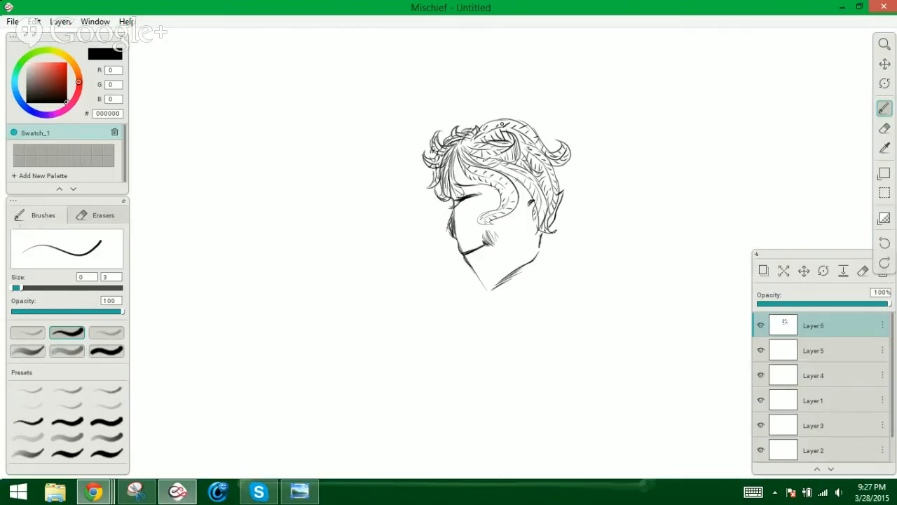
mouse_move(471, 129)
left_mouse_down()
mouse_move(489, 120)
mouse_move(556, 146)
mouse_move(548, 146)
mouse_move(572, 184)
mouse_move(568, 177)
mouse_move(559, 213)
mouse_move(576, 234)
left_mouse_up()
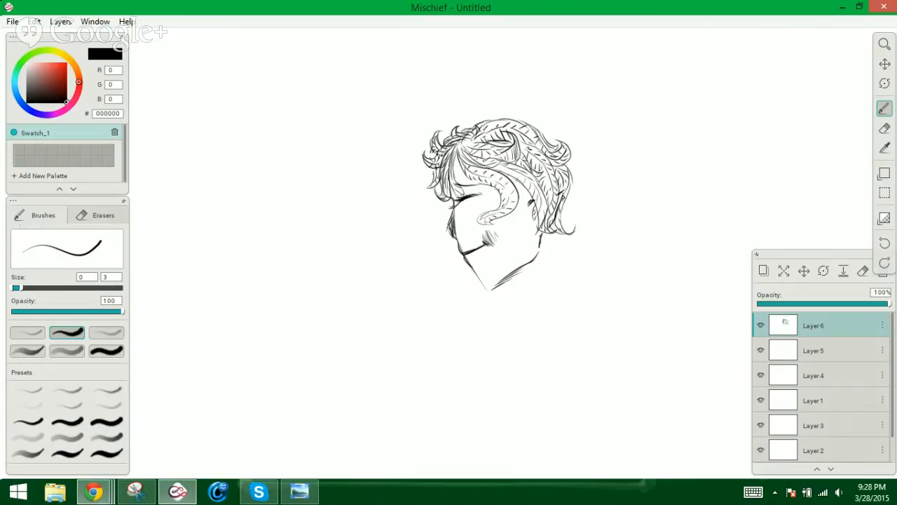
Add an outer textured strand ending in a flick behind the head and small curls along the top
mouse_move(501, 116)
left_mouse_down()
mouse_move(531, 116)
mouse_move(561, 130)
mouse_move(579, 156)
mouse_move(576, 188)
left_mouse_up()
mouse_move(569, 148)
left_mouse_down()
mouse_move(577, 156)
mouse_move(561, 130)
left_mouse_up()
mouse_move(543, 128)
left_mouse_down()
mouse_move(551, 125)
mouse_move(542, 120)
left_mouse_up()
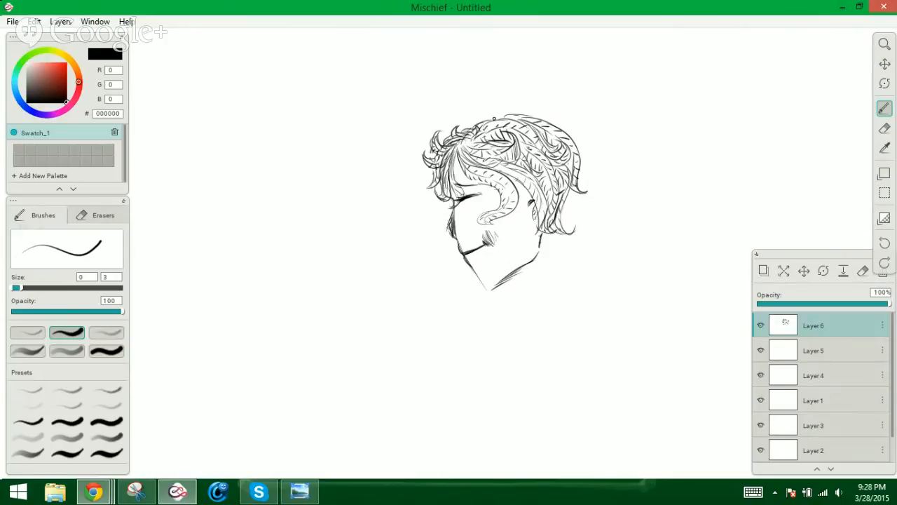
mouse_move(497, 116)
left_mouse_down()
mouse_move(513, 112)
mouse_move(476, 120)
mouse_move(481, 112)
mouse_move(530, 108)
mouse_move(561, 113)
mouse_move(576, 160)
left_mouse_up()
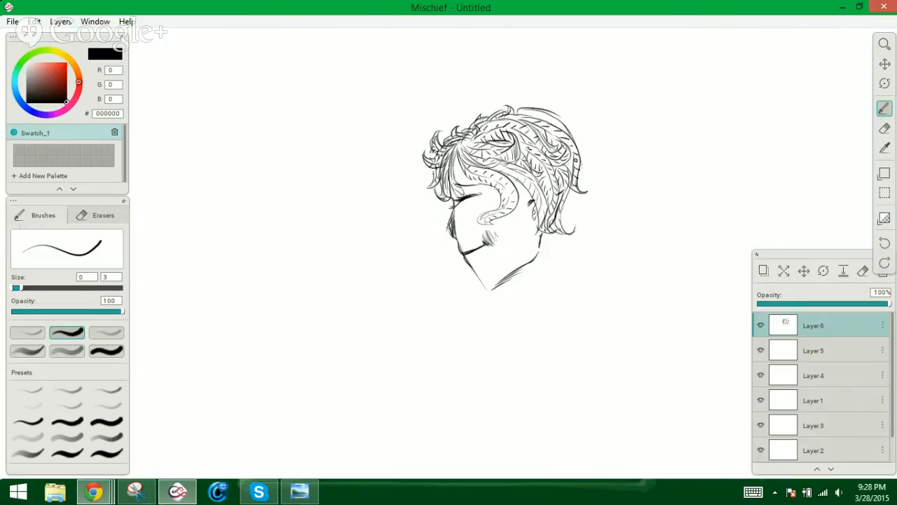
Fill in flicked hair tips at the back of the head and begin a leaf-shaped lock at the nape
mouse_move(569, 127)
left_mouse_down()
mouse_move(584, 162)
mouse_move(586, 203)
left_mouse_up()
mouse_move(582, 163)
left_mouse_down()
mouse_move(600, 198)
mouse_move(574, 194)
mouse_move(594, 222)
left_mouse_up()
mouse_move(571, 190)
left_mouse_down()
mouse_move(585, 217)
mouse_move(573, 263)
mouse_move(557, 227)
mouse_move(565, 260)
left_mouse_up()
left_click_drag(566, 230, 570, 216)
mouse_move(561, 215)
left_mouse_down()
mouse_move(561, 230)
mouse_move(537, 260)
mouse_move(535, 280)
mouse_move(553, 284)
left_mouse_up()
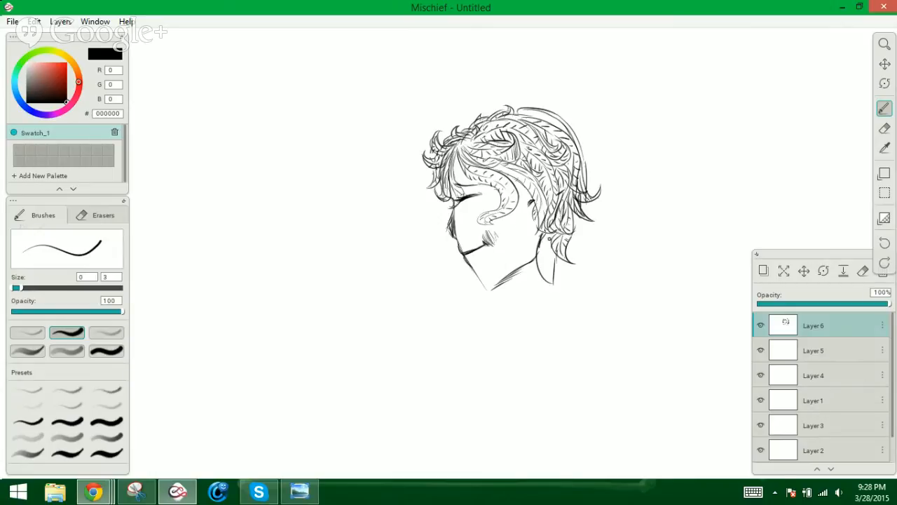
Fill the nape with overlapping leaf-shaped locks, add more tips behind the head and begin a trailing strand
left_click_drag(550, 231, 546, 270)
mouse_move(545, 237)
left_mouse_down()
mouse_move(538, 270)
mouse_move(551, 268)
left_mouse_up()
left_click_drag(546, 248, 549, 253)
mouse_move(572, 129)
left_mouse_down()
mouse_move(596, 150)
mouse_move(583, 156)
mouse_move(601, 185)
left_mouse_up()
mouse_move(583, 160)
left_mouse_down()
mouse_move(596, 188)
mouse_move(588, 185)
mouse_move(578, 212)
mouse_move(585, 209)
mouse_move(585, 235)
mouse_move(573, 245)
mouse_move(573, 215)
mouse_move(580, 240)
mouse_move(590, 220)
mouse_move(561, 300)
left_mouse_up()
left_click_drag(565, 278, 558, 300)
left_click_drag(558, 263, 558, 286)
left_click_drag(569, 239, 569, 259)
mouse_move(564, 272)
left_mouse_down()
mouse_move(561, 285)
mouse_move(569, 261)
mouse_move(539, 321)
left_mouse_up()
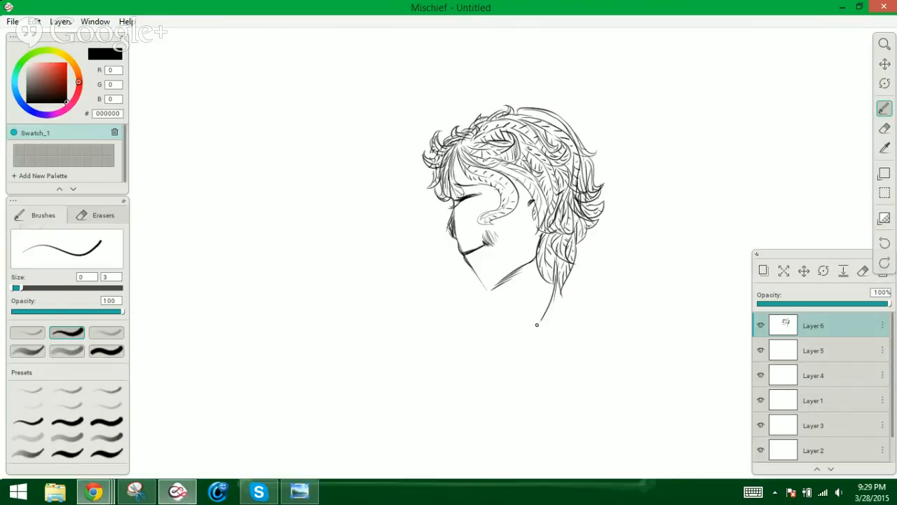
Extend the trailing strand far below the nape and draw veined leaves along its lower end
left_click_drag(551, 290, 528, 366)
mouse_move(538, 324)
left_mouse_down()
mouse_move(532, 369)
mouse_move(528, 347)
mouse_move(537, 382)
mouse_move(527, 358)
mouse_move(550, 419)
left_mouse_up()
left_click_drag(535, 377, 544, 405)
mouse_move(530, 367)
left_mouse_down()
mouse_move(547, 383)
mouse_move(554, 419)
left_mouse_up()
mouse_move(540, 383)
left_mouse_down()
mouse_move(548, 408)
mouse_move(545, 395)
left_mouse_up()
mouse_move(537, 346)
left_mouse_down()
mouse_move(545, 368)
mouse_move(538, 349)
left_mouse_up()
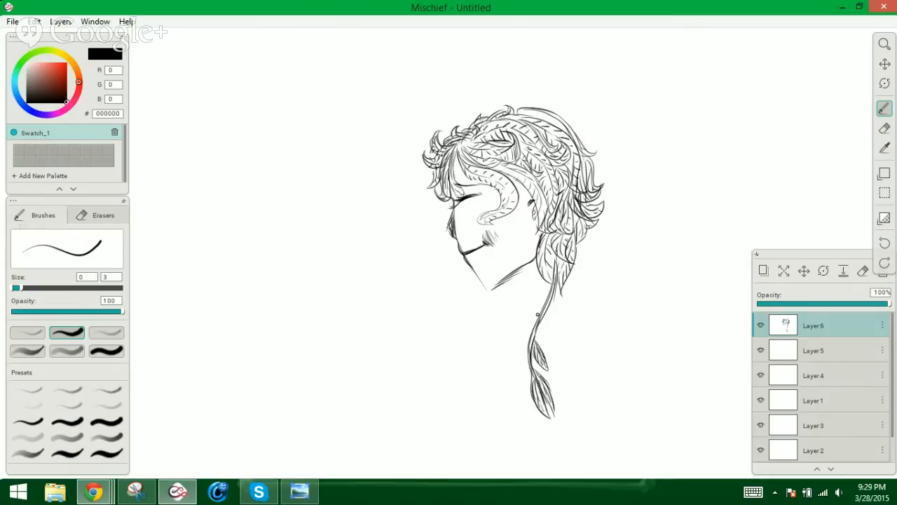
Add leaves along the upper part of the trailing strand up to the nape
mouse_move(537, 315)
left_mouse_down()
mouse_move(524, 346)
mouse_move(554, 324)
mouse_move(546, 338)
mouse_move(543, 328)
mouse_move(552, 329)
mouse_move(546, 335)
mouse_move(542, 325)
left_mouse_up()
mouse_move(549, 320)
left_mouse_down()
mouse_move(546, 334)
mouse_move(545, 325)
left_mouse_up()
mouse_move(547, 282)
left_mouse_down()
mouse_move(536, 307)
mouse_move(549, 291)
mouse_move(565, 302)
left_mouse_up()
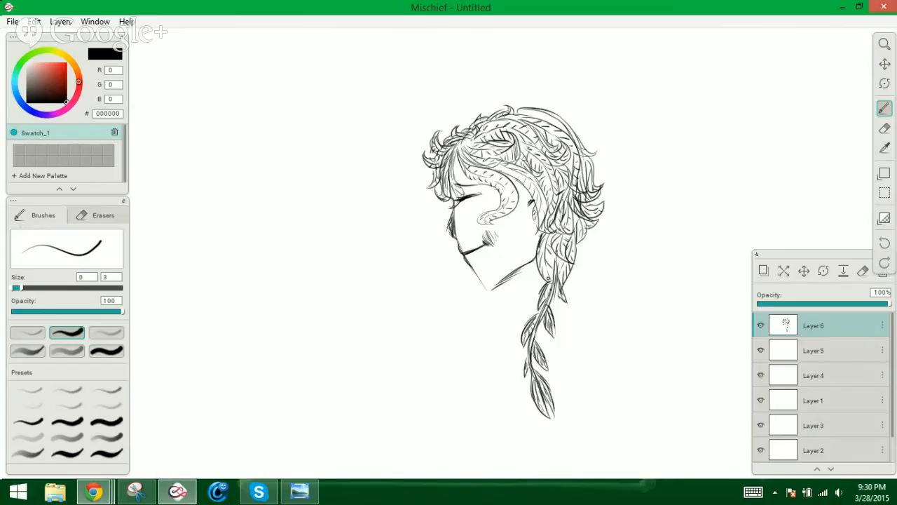
left_click_drag(549, 285, 544, 299)
Draw a vine across the neck with curled flower ornaments below the chin, and add the front neck line
mouse_move(531, 307)
left_mouse_down()
mouse_move(502, 324)
mouse_move(490, 313)
mouse_move(506, 306)
mouse_move(490, 318)
mouse_move(507, 326)
mouse_move(537, 307)
mouse_move(541, 280)
left_mouse_up()
mouse_move(497, 303)
left_mouse_down()
mouse_move(490, 295)
mouse_move(499, 304)
mouse_move(506, 294)
mouse_move(491, 299)
mouse_move(499, 305)
mouse_move(511, 299)
mouse_move(466, 320)
mouse_move(490, 313)
mouse_move(475, 318)
mouse_move(512, 323)
mouse_move(512, 334)
mouse_move(527, 306)
mouse_move(526, 319)
left_mouse_up()
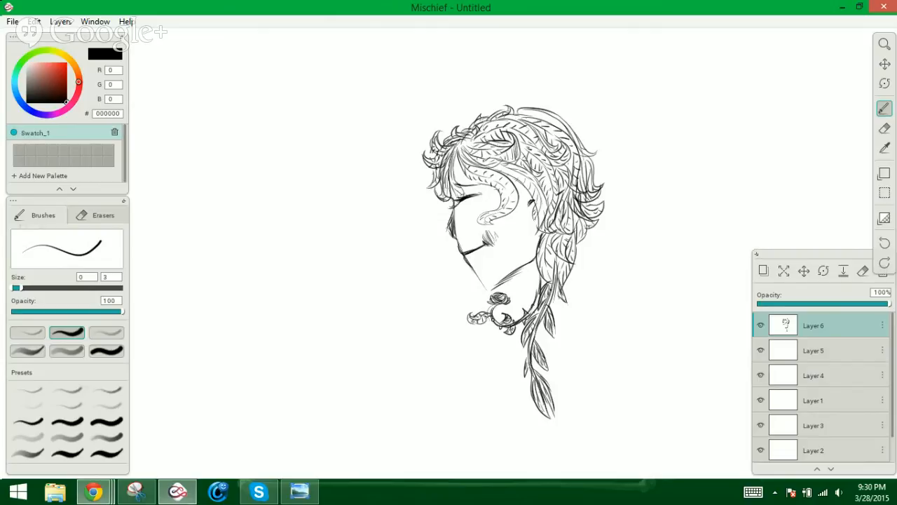
left_click_drag(497, 322, 490, 318)
mouse_move(530, 312)
left_mouse_down()
mouse_move(539, 297)
mouse_move(532, 308)
left_mouse_up()
left_click_drag(501, 285, 510, 321)
Draw a second long trailing strand from the back of the hair, ending in a veined leaf
left_click_drag(584, 199, 574, 277)
left_click_drag(582, 243, 562, 316)
left_click_drag(580, 265, 569, 356)
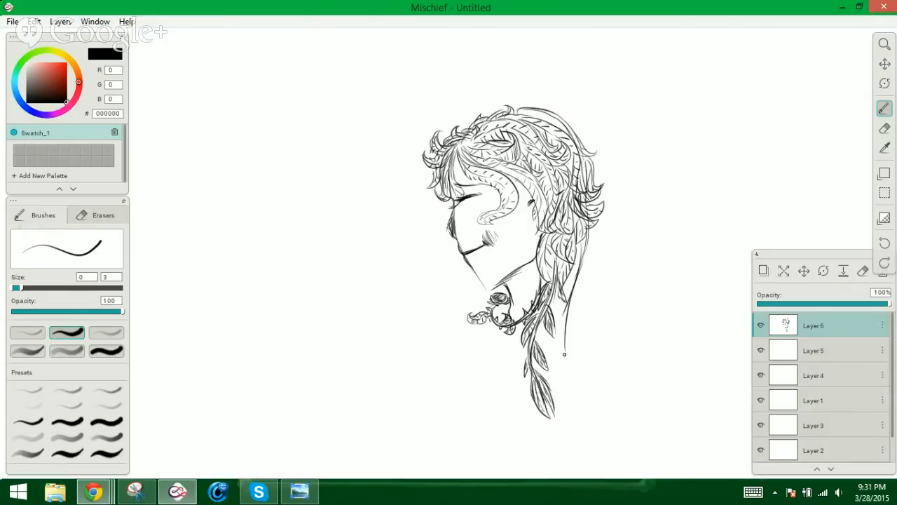
left_click_drag(569, 309, 568, 367)
left_click_drag(576, 248, 563, 346)
left_click_drag(568, 303, 560, 367)
mouse_move(572, 334)
left_mouse_down()
mouse_move(566, 369)
mouse_move(597, 413)
left_mouse_up()
left_click_drag(579, 383, 595, 409)
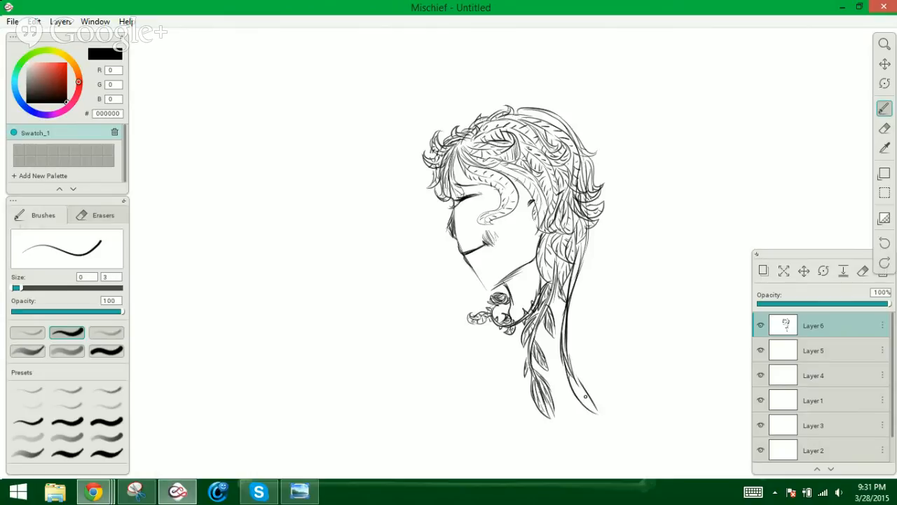
left_click_drag(565, 367, 595, 410)
mouse_move(569, 379)
left_mouse_down()
mouse_move(595, 405)
mouse_move(577, 395)
left_mouse_up()
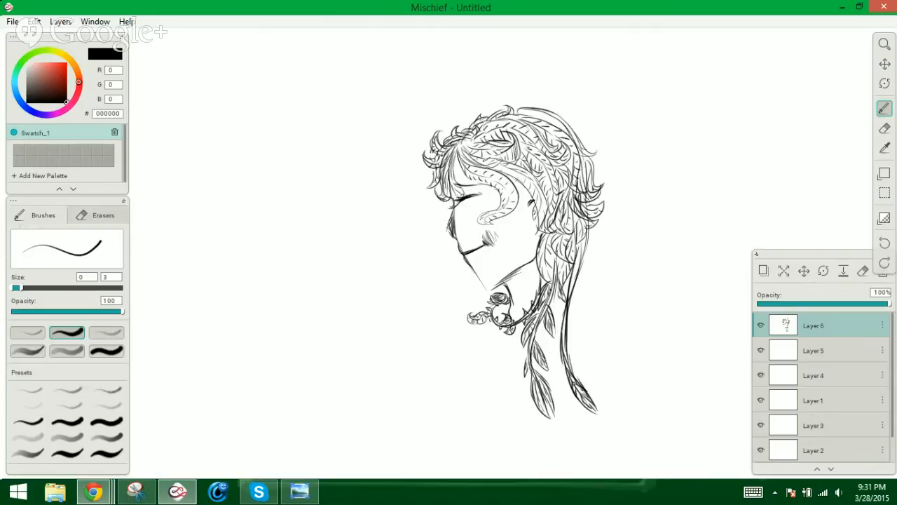
Add shaded leaves along both sides of the second trailing strand up to the back of the hair
left_click_drag(566, 321, 589, 386)
left_click_drag(559, 344, 559, 370)
left_click_drag(557, 358, 562, 367)
left_click_drag(572, 276, 577, 313)
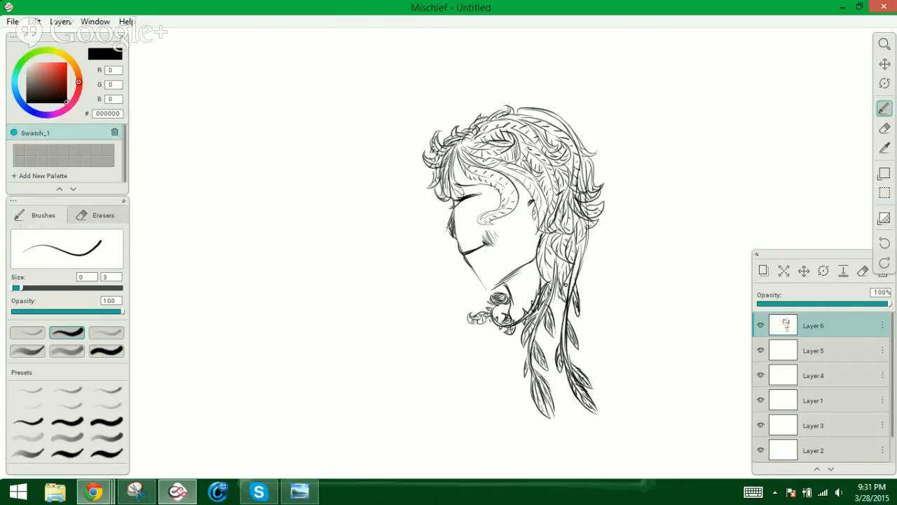
left_click_drag(571, 276, 559, 313)
mouse_move(590, 244)
left_mouse_down()
mouse_move(586, 281)
mouse_move(582, 272)
left_mouse_up()
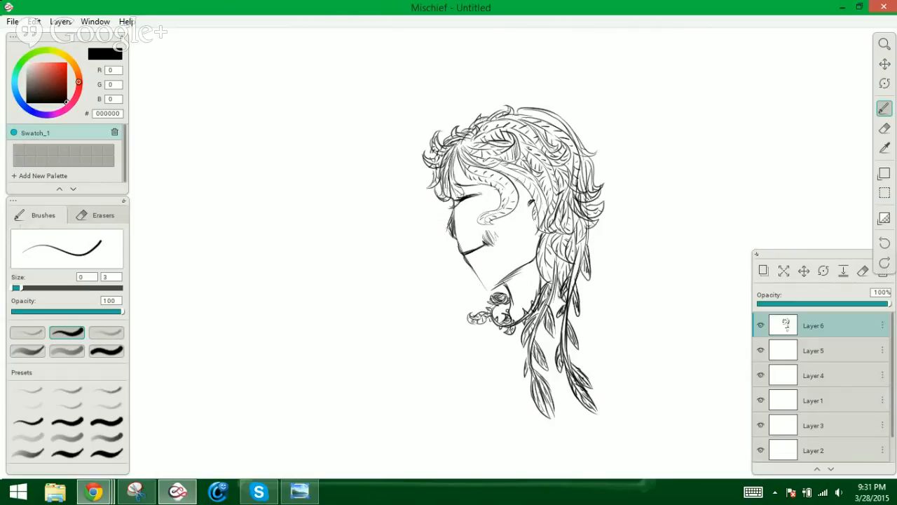
Draw a thin strand hanging from the flower ornaments below the chin, with small leaves at its tip
left_click_drag(501, 287, 490, 372)
left_click_drag(499, 326, 482, 401)
mouse_move(491, 370)
left_mouse_down()
mouse_move(482, 403)
mouse_move(485, 384)
mouse_move(492, 387)
left_mouse_up()
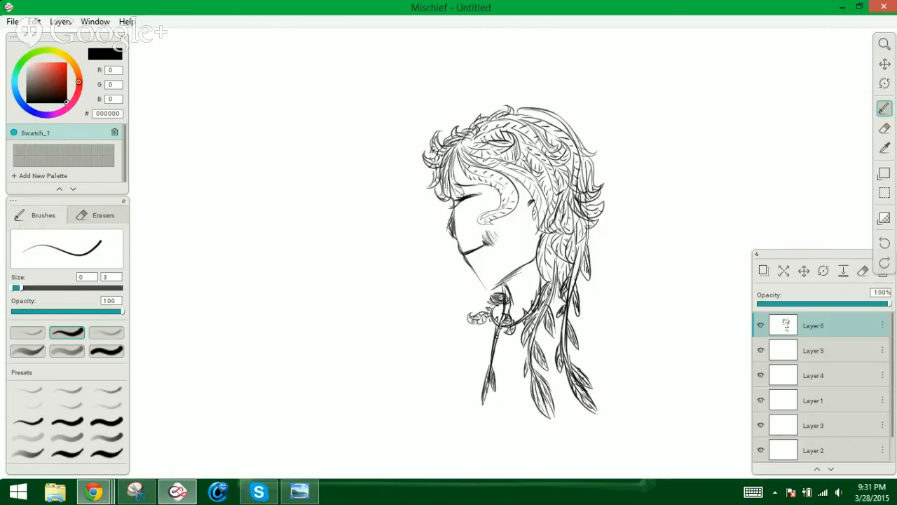
Draw a second strand hanging from the flower ornaments below the chin, with shaded leaves along it down to the tip
mouse_move(499, 335)
left_mouse_down()
mouse_move(498, 357)
mouse_move(484, 343)
mouse_move(483, 355)
mouse_move(491, 341)
left_mouse_up()
left_click_drag(506, 295, 474, 390)
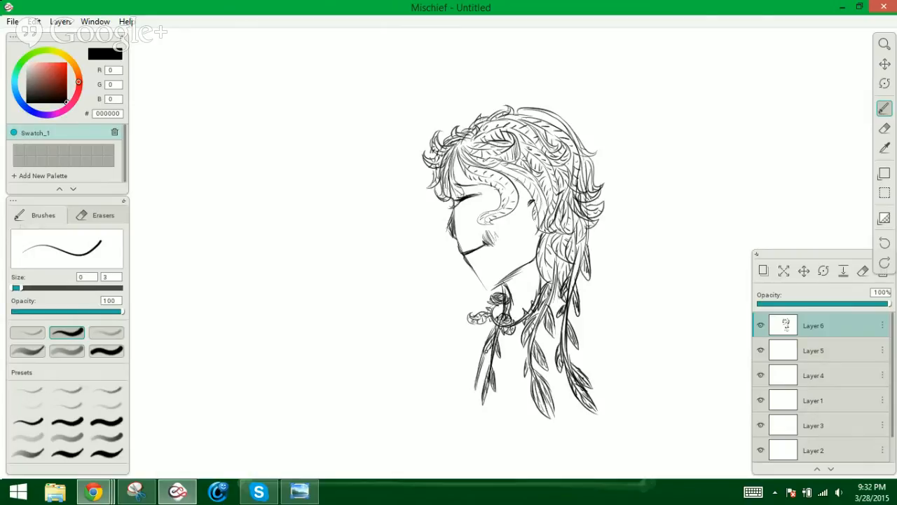
left_click_drag(489, 347, 481, 370)
left_click_drag(495, 315, 502, 301)
mouse_move(477, 370)
left_mouse_down()
mouse_move(467, 407)
mouse_move(468, 397)
left_mouse_up()
left_click_drag(481, 365, 472, 399)
mouse_move(488, 335)
left_mouse_down()
mouse_move(472, 367)
mouse_move(475, 358)
left_mouse_up()
left_click_drag(481, 355, 480, 368)
left_click_drag(484, 353, 482, 363)
left_click_drag(493, 323, 482, 346)
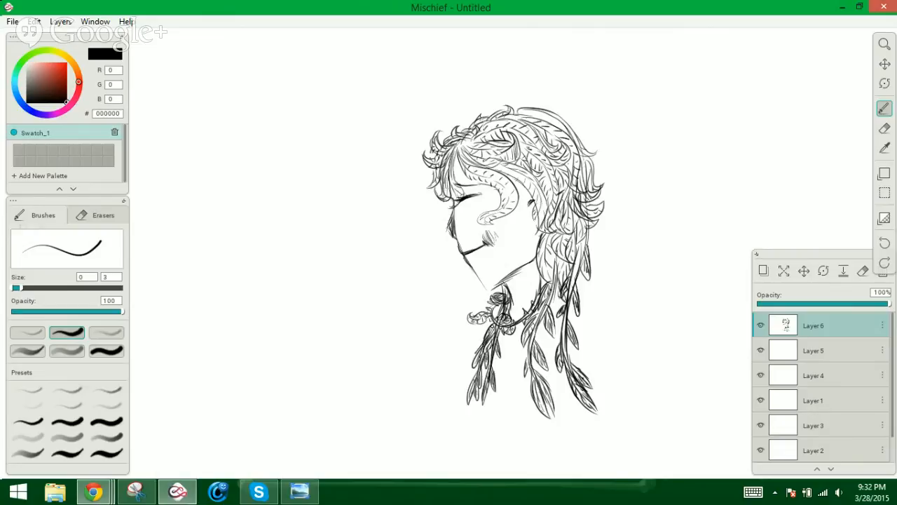
Add another curled flower at the front end of the vine below the chin, undoing a stray stroke
mouse_move(497, 299)
left_mouse_down()
mouse_move(475, 312)
mouse_move(466, 300)
mouse_move(479, 315)
mouse_move(490, 293)
mouse_move(474, 290)
left_mouse_up()
mouse_move(472, 290)
left_mouse_down()
mouse_move(459, 311)
mouse_move(473, 296)
mouse_move(474, 309)
mouse_move(458, 313)
mouse_move(489, 306)
mouse_move(470, 309)
left_mouse_up()
key("ctrl+z")
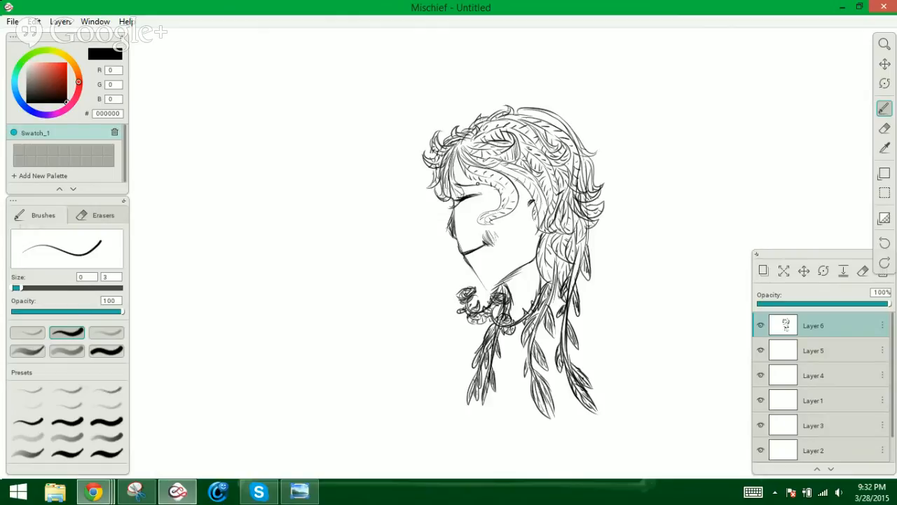
Thicken the bangs with extra strands over the forehead and closed eye, and refine the nose and crown lines
mouse_move(459, 151)
left_mouse_down()
mouse_move(463, 183)
mouse_move(453, 175)
left_mouse_up()
mouse_move(457, 184)
left_mouse_down()
mouse_move(486, 195)
mouse_move(492, 204)
mouse_move(483, 205)
mouse_move(493, 201)
left_mouse_up()
mouse_move(461, 167)
left_mouse_down()
mouse_move(488, 207)
mouse_move(496, 204)
mouse_move(488, 201)
left_mouse_up()
mouse_move(493, 187)
left_mouse_down()
mouse_move(481, 188)
mouse_move(493, 202)
left_mouse_up()
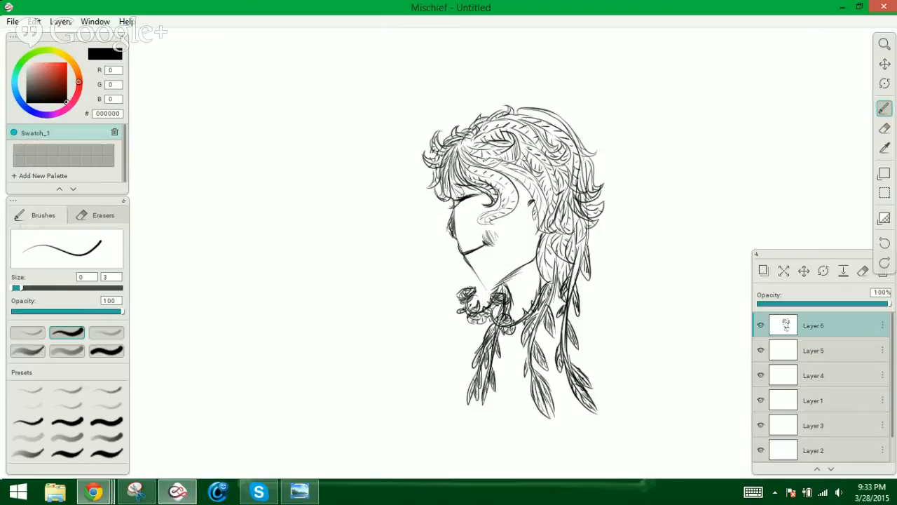
left_click_drag(447, 225, 452, 239)
mouse_move(523, 114)
left_mouse_down()
mouse_move(567, 130)
mouse_move(512, 115)
left_mouse_up()
Switch to Snipping Tool, capture the finished leafy-haired head, and copy the snip
left_click(136, 492)
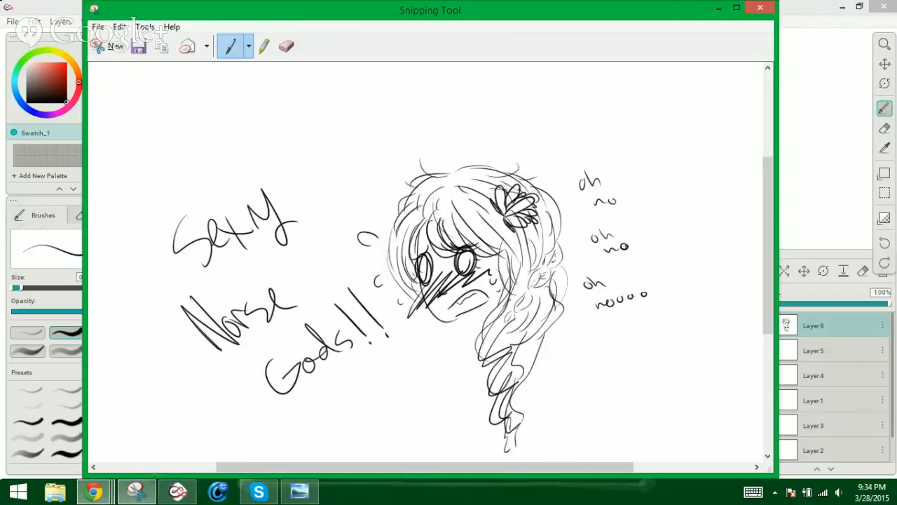
left_click(101, 47)
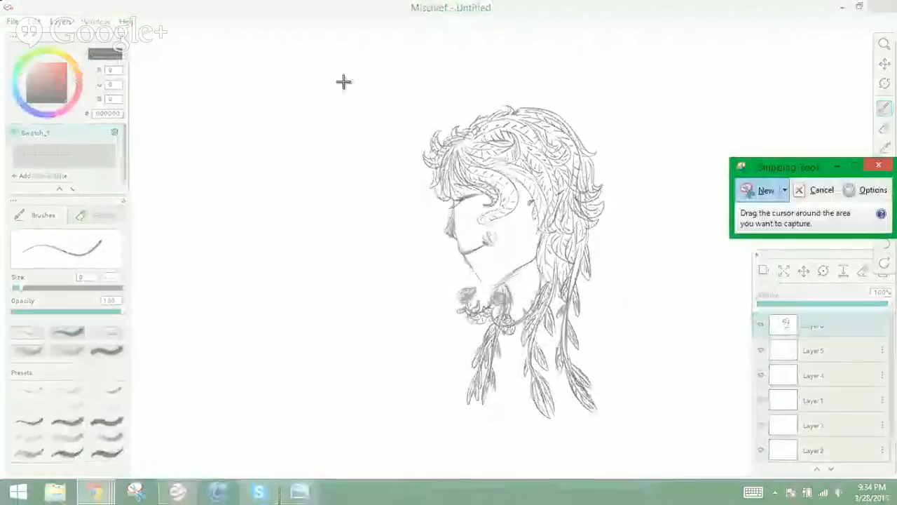
mouse_move(414, 98)
left_mouse_down()
mouse_move(658, 322)
mouse_move(671, 399)
mouse_move(630, 424)
left_mouse_up()
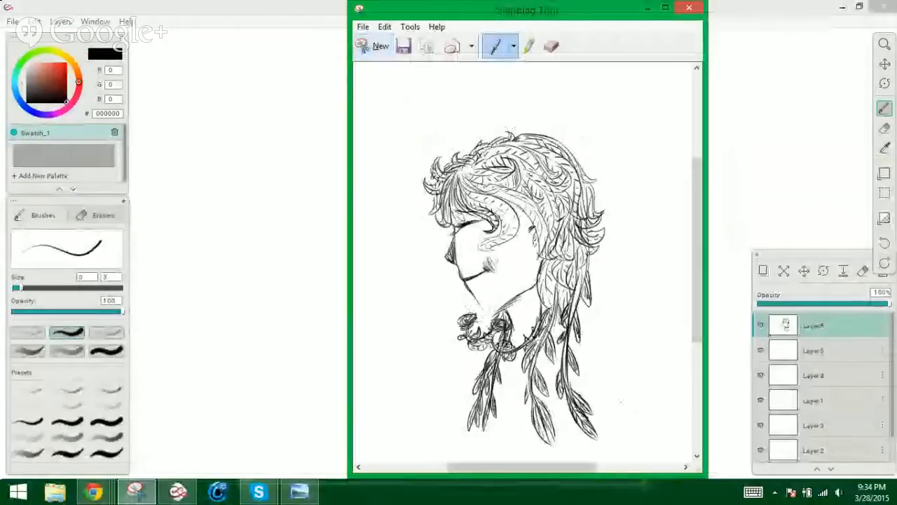
right_click(517, 287)
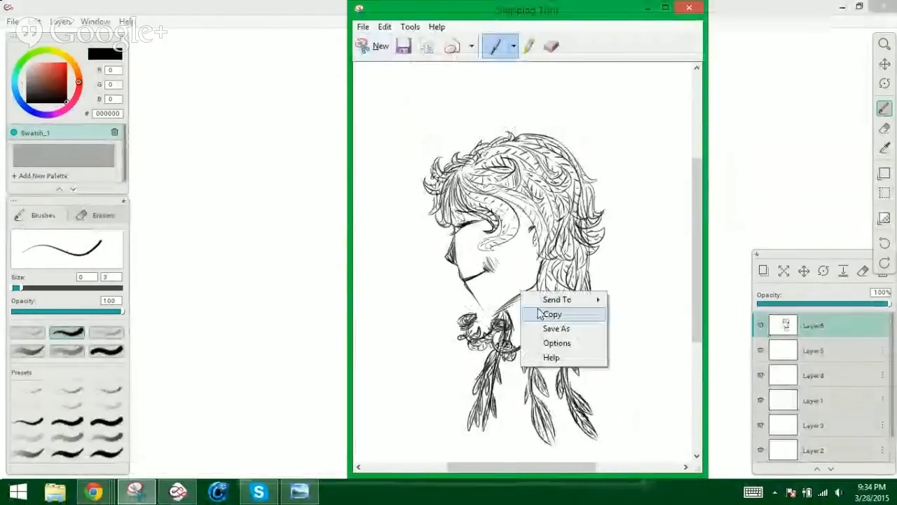
left_click(544, 315)
Switch to Skype, paste the copied drawing into the individual contact's chat, send it, and return to Mischief
left_click(258, 491)
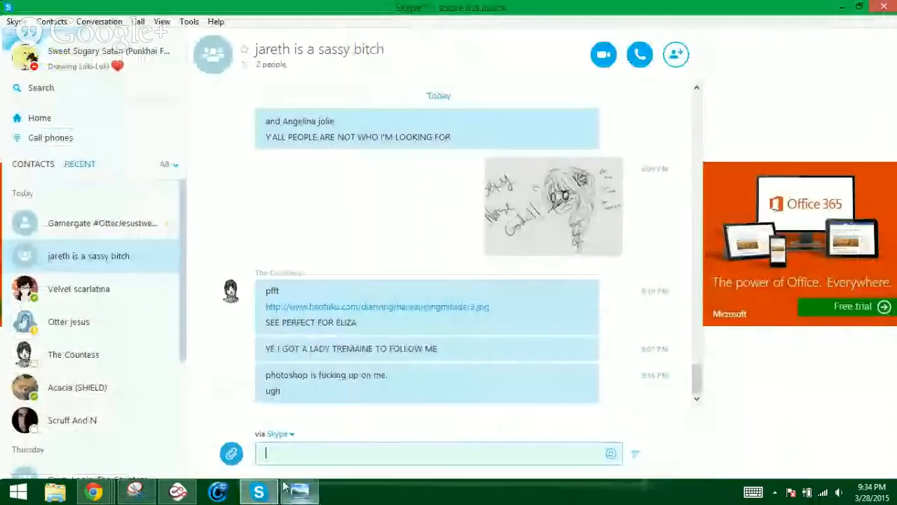
left_click(88, 324)
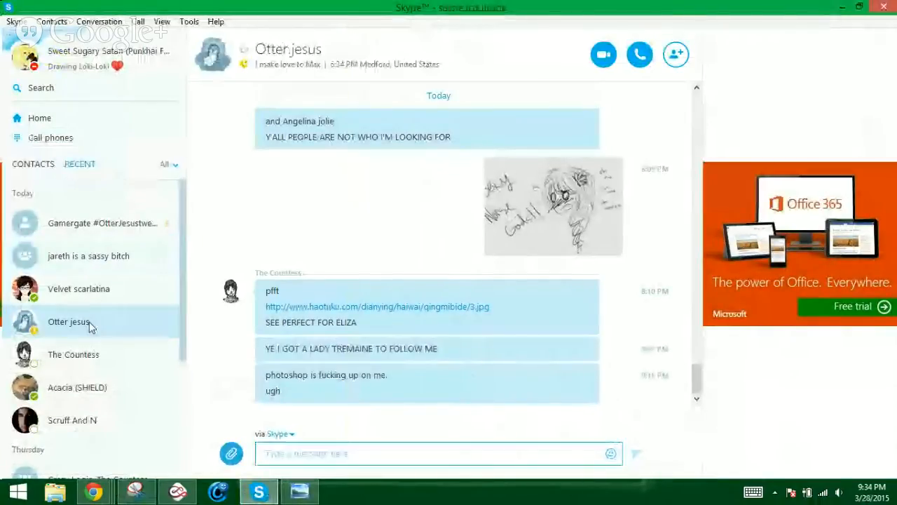
left_click(349, 456)
key("ctrl+v")
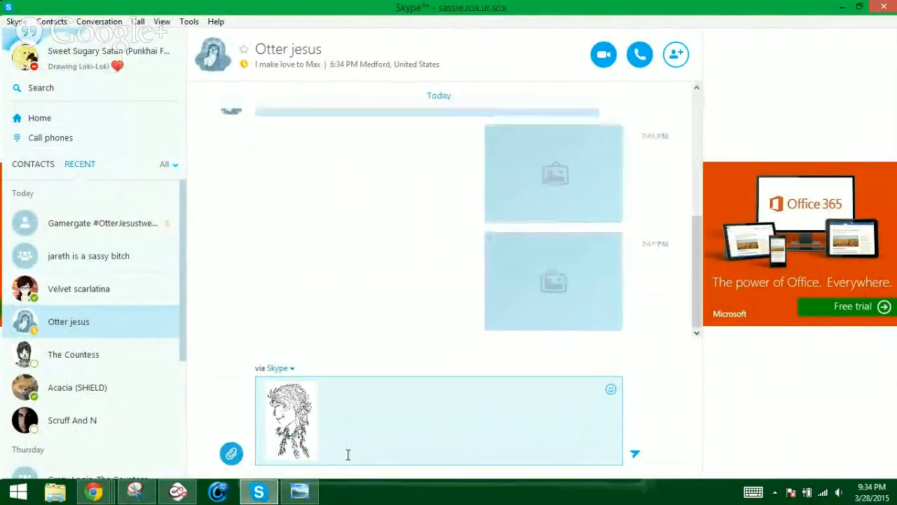
key("Return")
left_click(178, 492)
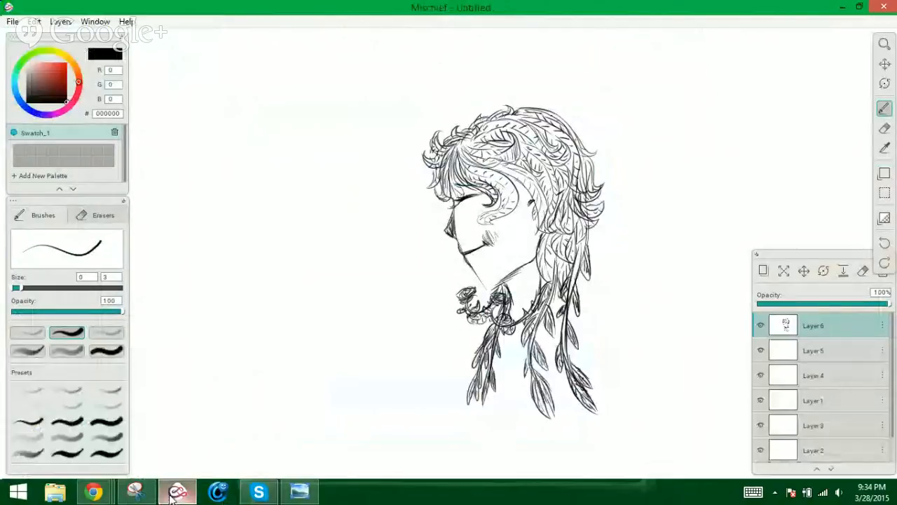
Switch to Skype, send the same contact the message "I drew the dryad seriously : U", and open the 19-person group conversation
left_click(260, 493)
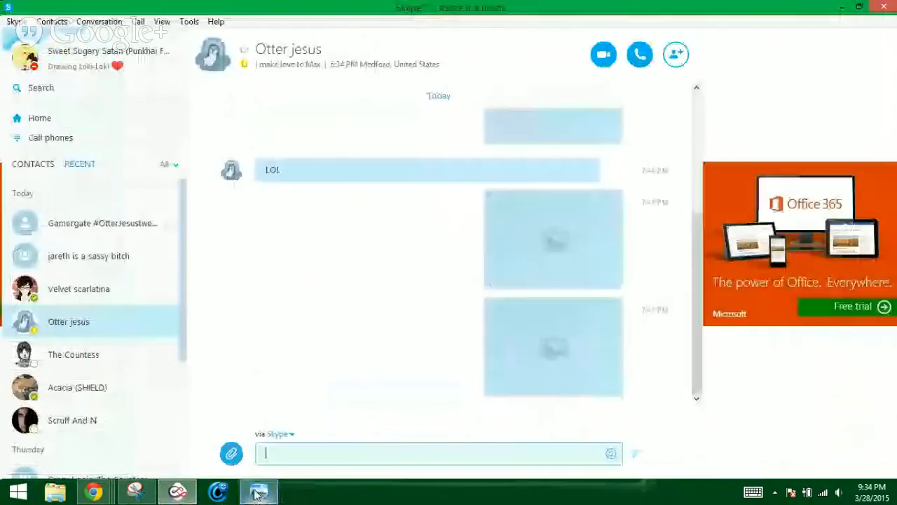
left_click_drag(260, 493, 284, 484)
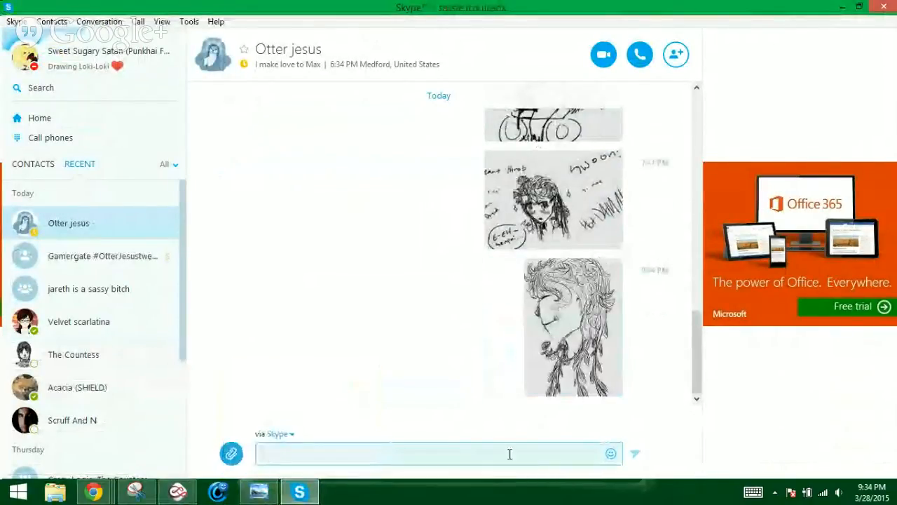
type("I drew")
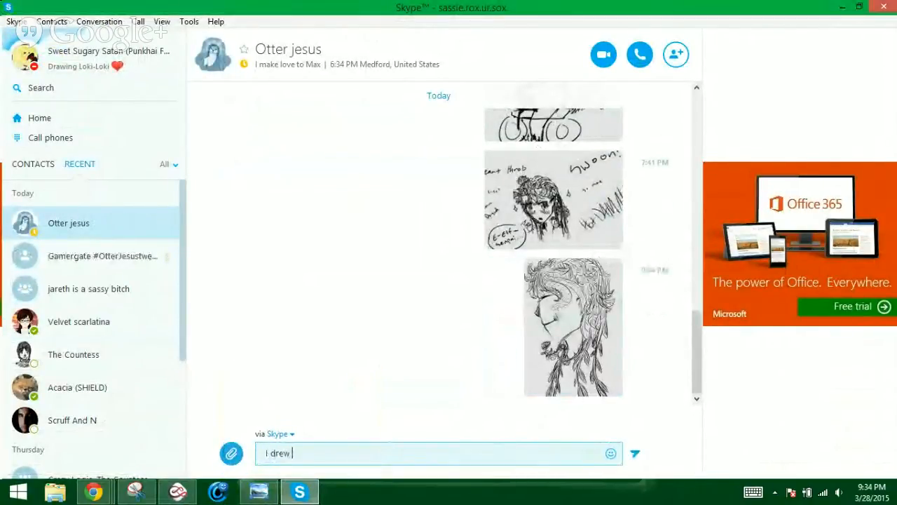
type(" the d")
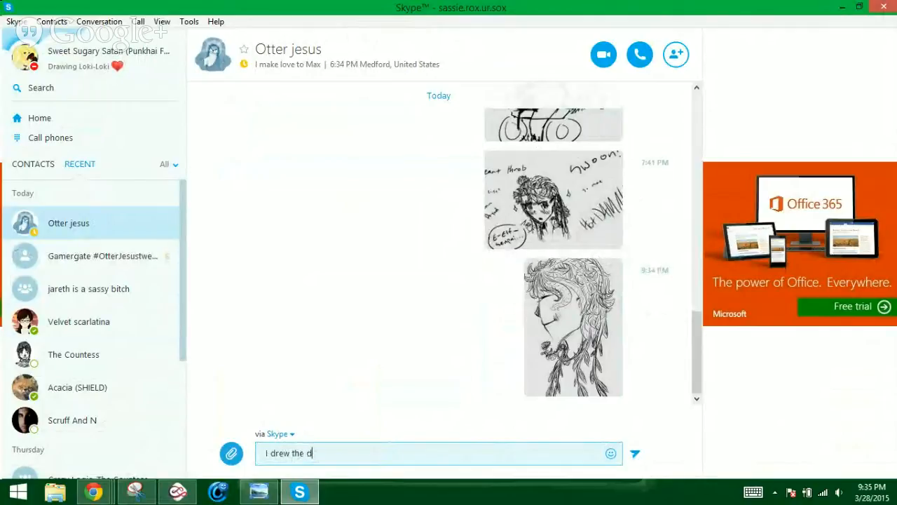
type("ryad seriously : U")
key("Return")
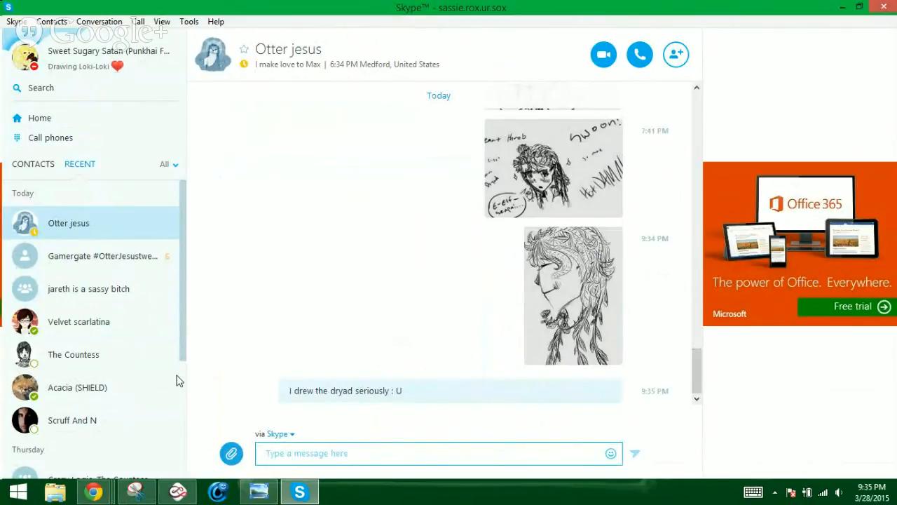
left_click(159, 265)
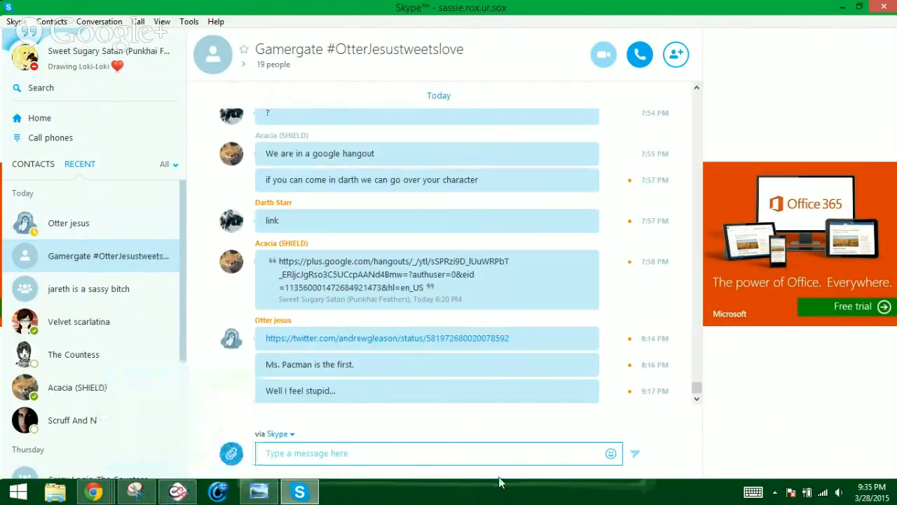
Switch back to Mischief and review the earlier head sketches across the canvas, including the one marked "Favorite"
left_click(181, 494)
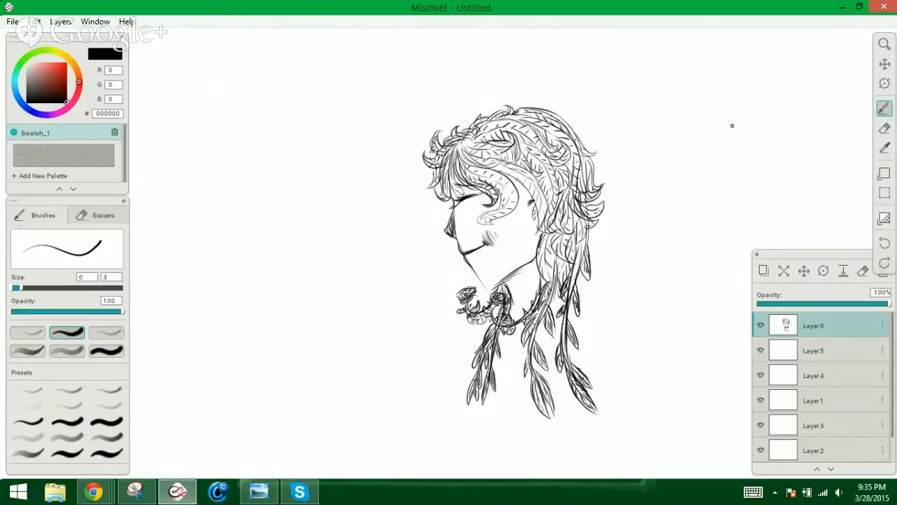
left_click(885, 63)
mouse_move(806, 130)
left_mouse_down()
mouse_move(797, 140)
mouse_move(450, 178)
mouse_move(423, 218)
mouse_move(286, 204)
left_mouse_up()
left_click(885, 114)
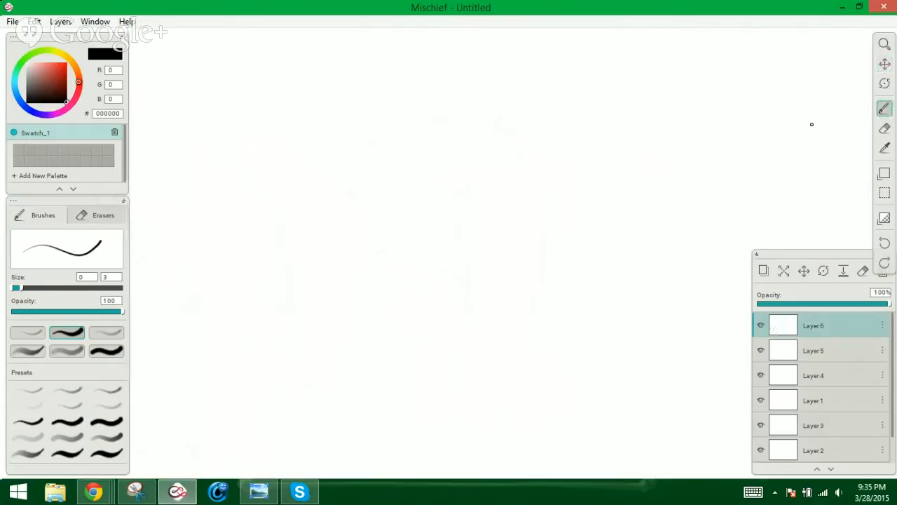
left_click(882, 66)
left_click_drag(364, 172, 588, 193)
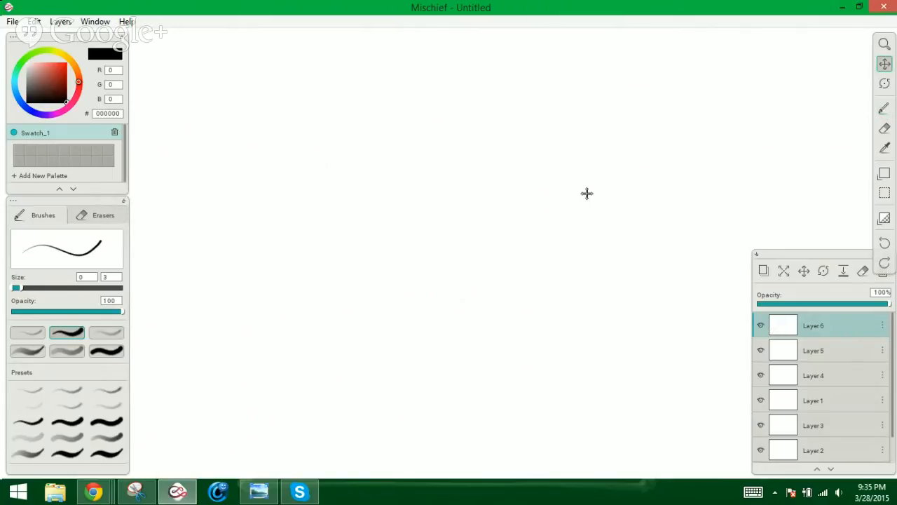
left_click_drag(364, 212, 658, 178)
left_click_drag(274, 286, 616, 238)
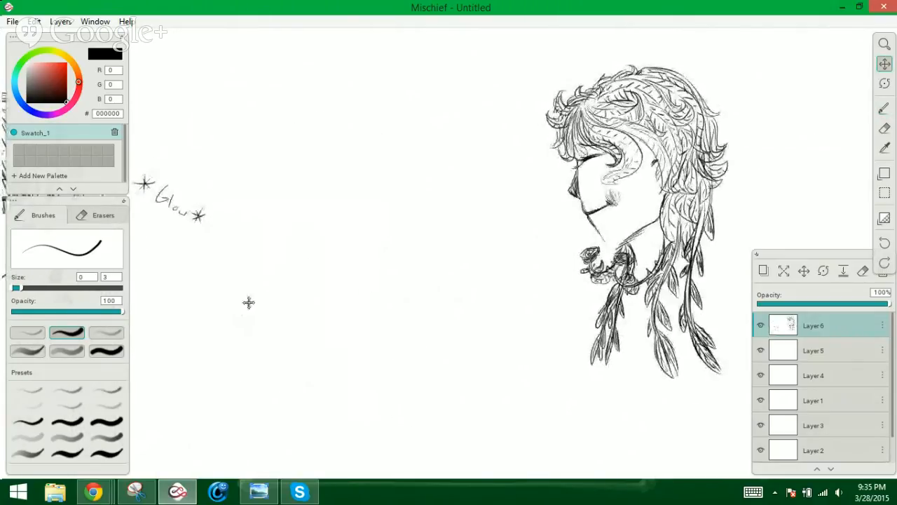
left_click_drag(277, 310, 554, 276)
left_click_drag(235, 306, 655, 314)
left_click_drag(194, 340, 559, 302)
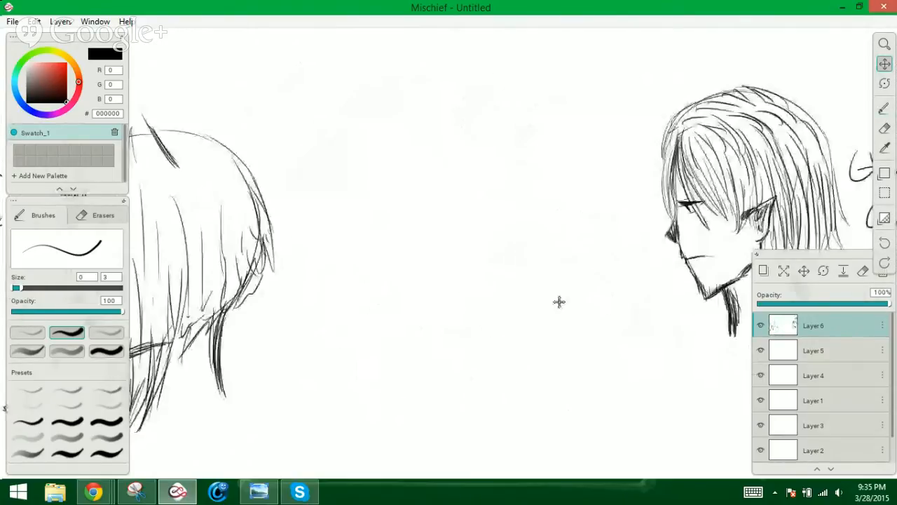
mouse_move(362, 304)
left_mouse_down()
mouse_move(407, 305)
mouse_move(456, 326)
mouse_move(550, 283)
left_mouse_up()
mouse_move(441, 352)
left_mouse_down()
mouse_move(527, 307)
mouse_move(501, 323)
mouse_move(451, 323)
left_mouse_up()
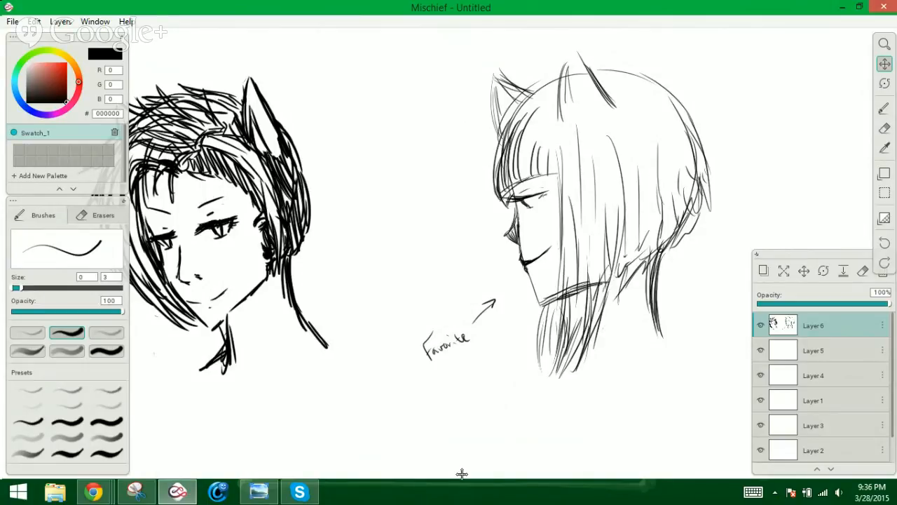
left_click_drag(705, 223, 605, 231)
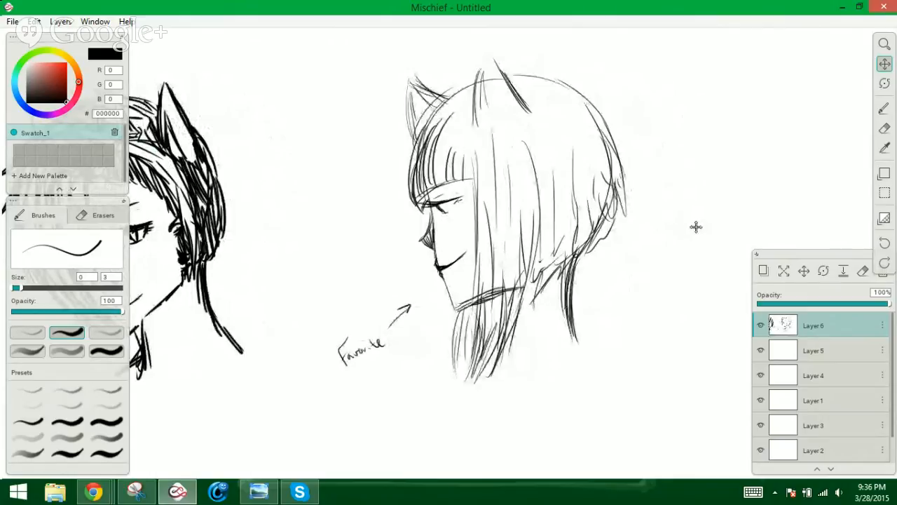
Start a new head on an empty canvas area with a curved face outline, a chin line and two half-closed eyes
mouse_move(691, 169)
left_mouse_down()
mouse_move(647, 268)
mouse_move(403, 126)
mouse_move(467, 241)
mouse_move(649, 100)
mouse_move(463, 294)
mouse_move(637, 131)
mouse_move(652, 70)
left_mouse_up()
left_click(886, 109)
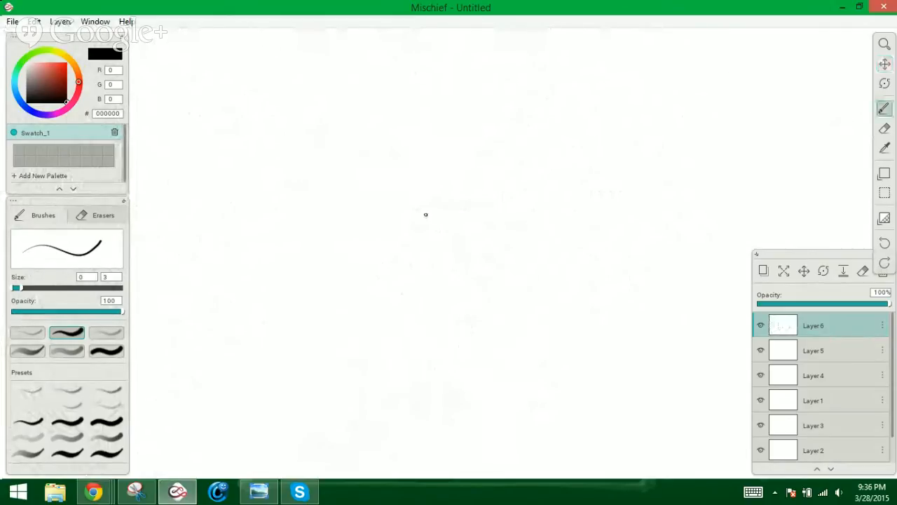
mouse_move(409, 186)
left_mouse_down()
mouse_move(421, 260)
mouse_move(446, 289)
mouse_move(468, 278)
left_mouse_up()
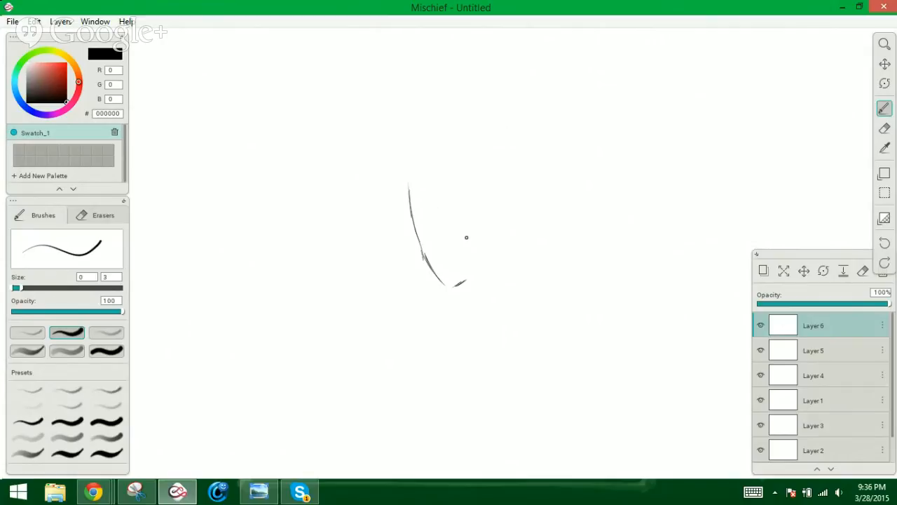
mouse_move(452, 237)
left_mouse_down()
mouse_move(466, 236)
mouse_move(464, 244)
mouse_move(425, 238)
mouse_move(431, 246)
left_mouse_up()
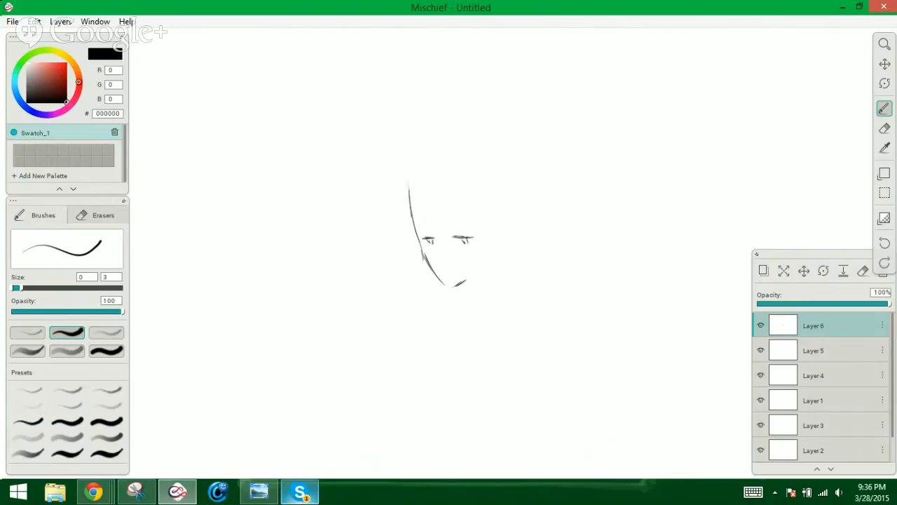
Switch to Skype to read the unread message in the two-person group chat, and return to Mischief
key("alt+Tab")
left_click(136, 222)
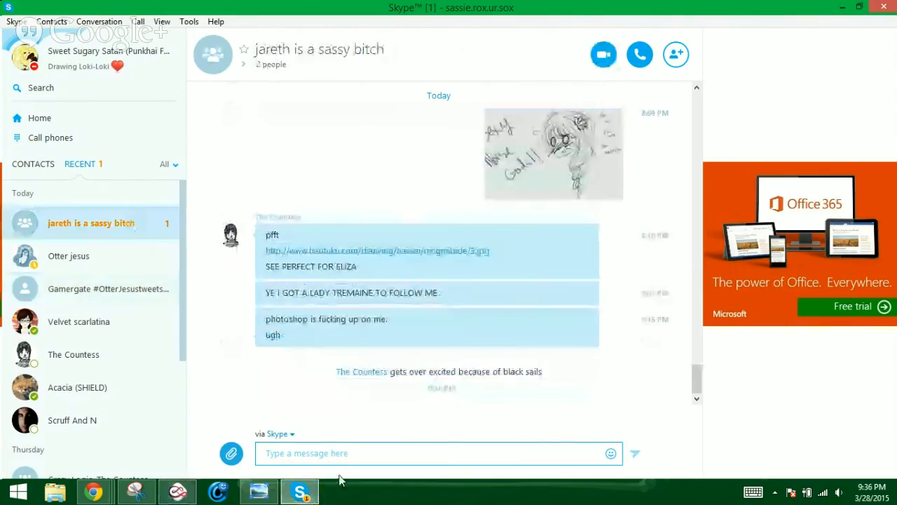
left_click(177, 490)
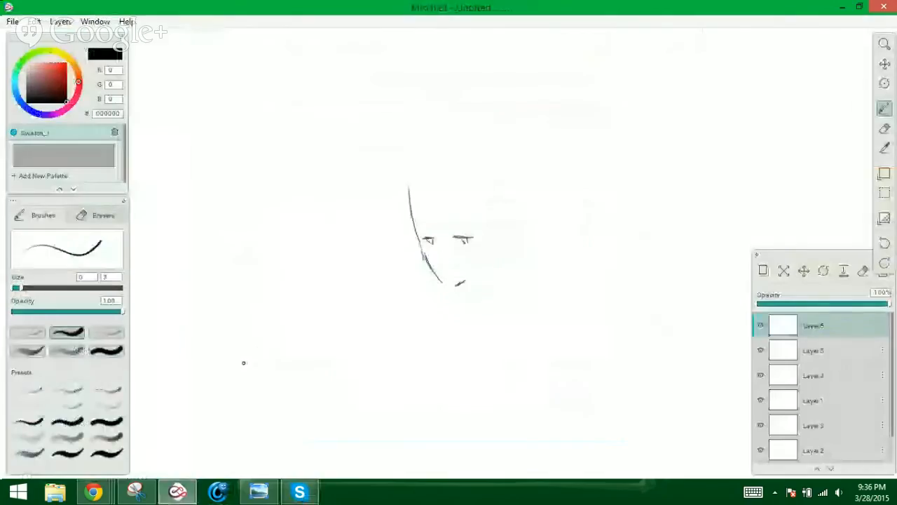
Darken the new head's eyes, add a small nose and mouth, and draw straight bangs across the forehead
left_click_drag(420, 238, 436, 237)
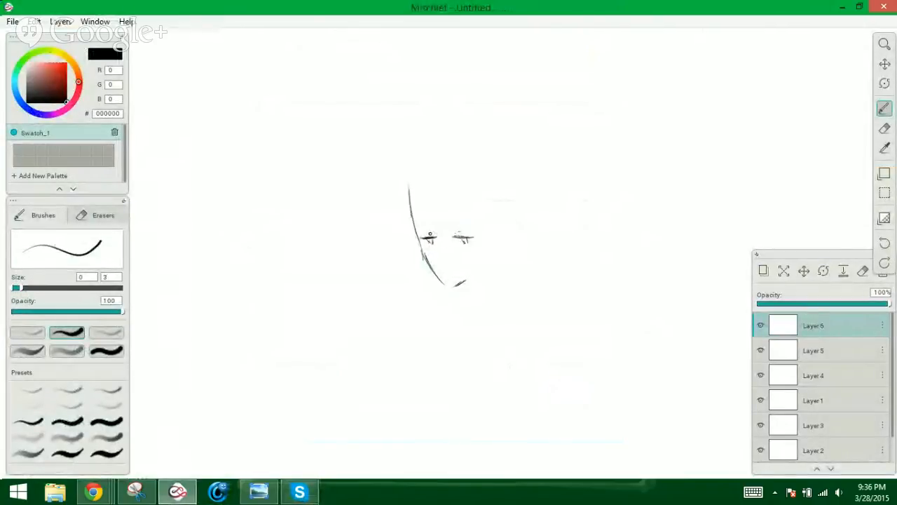
left_click_drag(446, 257, 443, 275)
left_click_drag(431, 193, 445, 231)
mouse_move(428, 195)
left_mouse_down()
mouse_move(427, 235)
mouse_move(414, 199)
mouse_move(420, 241)
mouse_move(405, 225)
mouse_move(461, 230)
left_mouse_up()
mouse_move(463, 205)
left_mouse_down()
mouse_move(466, 230)
mouse_move(478, 214)
mouse_move(477, 255)
left_mouse_up()
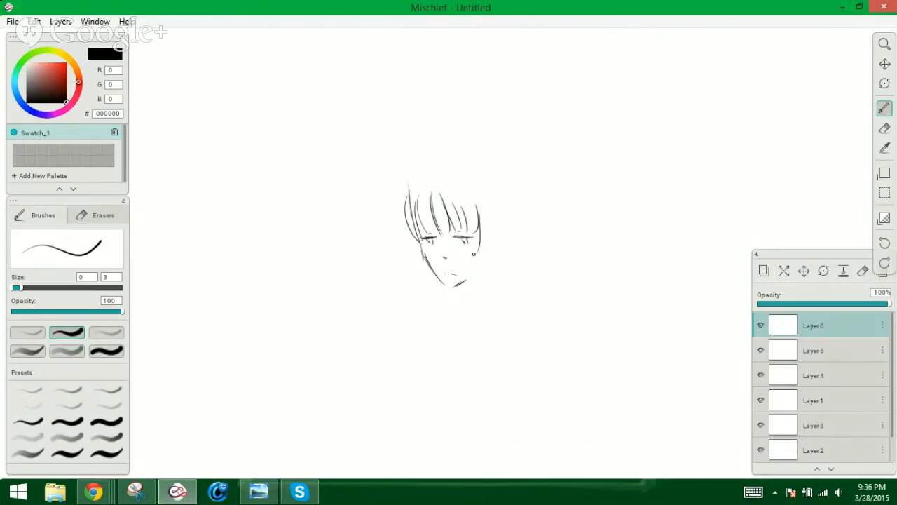
Draw long pointed locks on both sides of the face, an ear behind the near lock, and the jaw line
mouse_move(485, 214)
left_mouse_down()
mouse_move(487, 294)
mouse_move(489, 224)
left_mouse_up()
left_click_drag(405, 219, 432, 296)
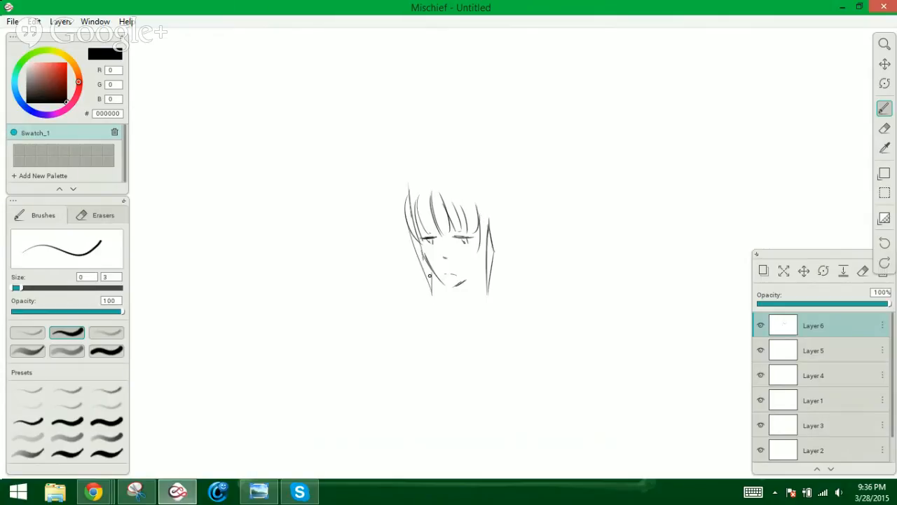
mouse_move(489, 234)
left_mouse_down()
mouse_move(495, 253)
mouse_move(489, 234)
left_mouse_up()
left_click_drag(464, 279, 486, 264)
Outline the bob's rounded crown, its angular back and the ear, and add a pointed tip to the far-side lock
mouse_move(403, 208)
left_mouse_down()
mouse_move(433, 162)
mouse_move(490, 161)
mouse_move(510, 172)
mouse_move(532, 216)
mouse_move(517, 268)
mouse_move(491, 273)
mouse_move(489, 258)
mouse_move(499, 291)
left_mouse_up()
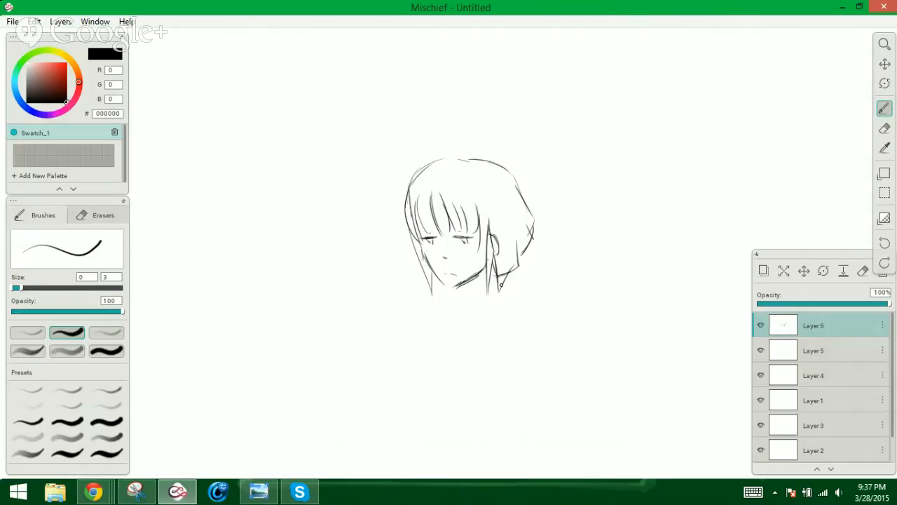
mouse_move(520, 261)
left_mouse_down()
mouse_move(502, 286)
mouse_move(519, 235)
mouse_move(514, 267)
left_mouse_up()
mouse_move(407, 238)
left_mouse_down()
mouse_move(412, 260)
mouse_move(409, 228)
mouse_move(416, 295)
left_mouse_up()
mouse_move(426, 293)
left_mouse_down()
mouse_move(424, 281)
mouse_move(437, 285)
left_mouse_up()
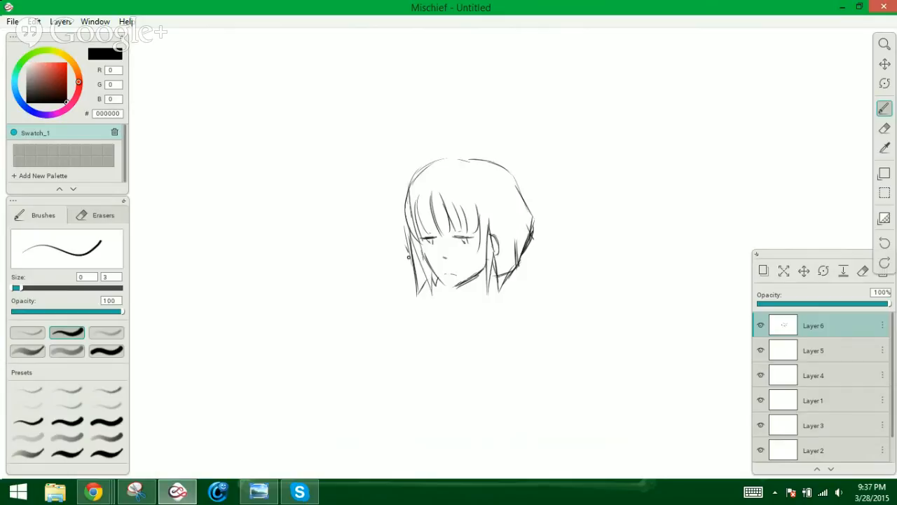
Shade the hair beside the far cheek and behind the near ear with dense vertical hatching
left_click_drag(409, 253, 423, 290)
mouse_move(409, 242)
left_mouse_down()
mouse_move(420, 290)
mouse_move(423, 263)
left_mouse_up()
mouse_move(495, 253)
left_mouse_down()
mouse_move(504, 287)
mouse_move(506, 278)
left_mouse_up()
mouse_move(527, 229)
left_mouse_down()
mouse_move(514, 265)
mouse_move(523, 250)
left_mouse_up()
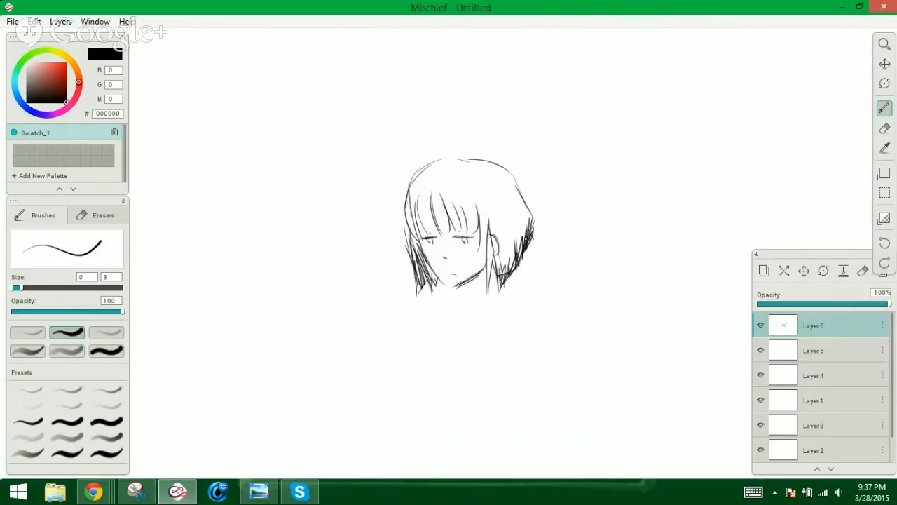
left_click_drag(531, 212, 521, 252)
left_click_drag(523, 189, 518, 251)
left_click_drag(522, 217, 515, 264)
mouse_move(519, 235)
left_mouse_down()
mouse_move(503, 279)
mouse_move(502, 265)
left_mouse_up()
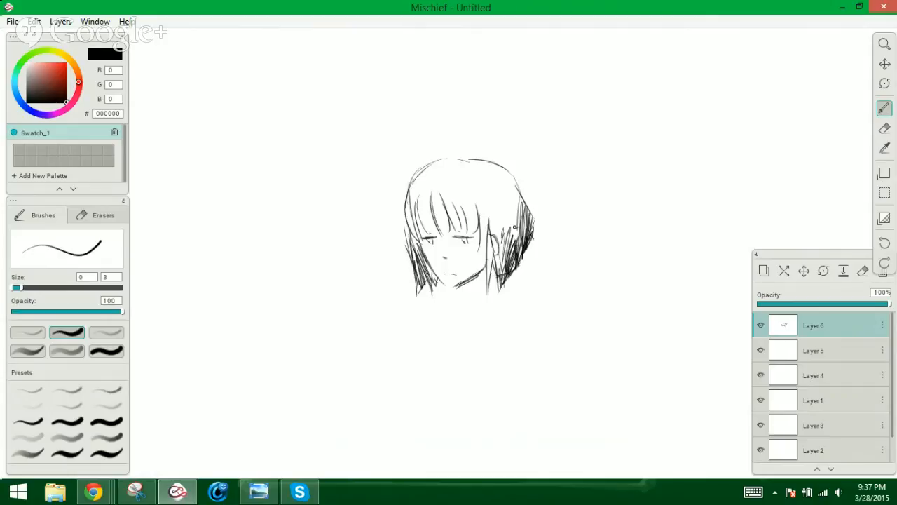
left_click_drag(518, 215, 511, 246)
mouse_move(515, 216)
left_mouse_down()
mouse_move(498, 244)
mouse_move(498, 233)
left_mouse_up()
Lengthen and darken the far-side lock, define both ears, and strengthen the long near lock in front of the ear
left_click_drag(402, 205, 409, 290)
left_click_drag(408, 249, 408, 299)
mouse_move(426, 290)
left_mouse_down()
mouse_move(406, 301)
mouse_move(416, 299)
left_mouse_up()
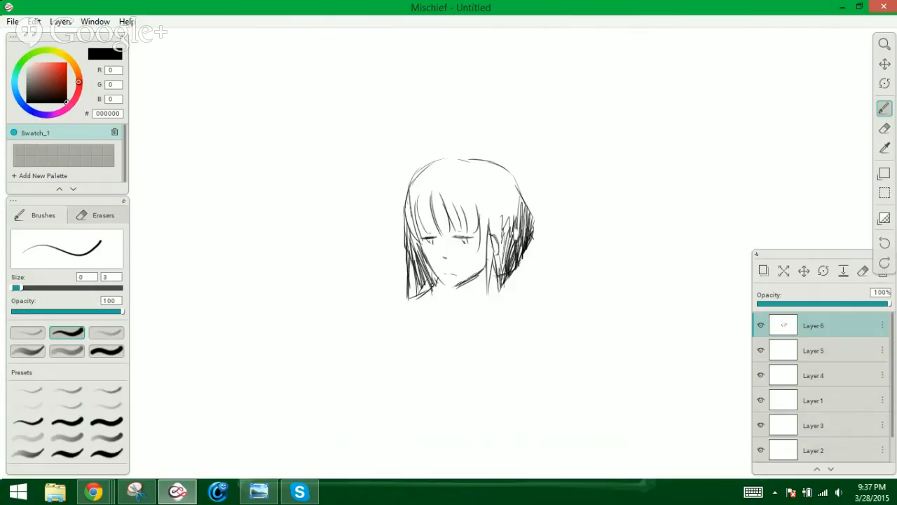
left_click_drag(408, 252, 422, 294)
mouse_move(422, 243)
left_mouse_down()
mouse_move(413, 251)
mouse_move(426, 264)
left_mouse_up()
mouse_move(490, 233)
left_mouse_down()
mouse_move(498, 257)
mouse_move(491, 262)
left_mouse_up()
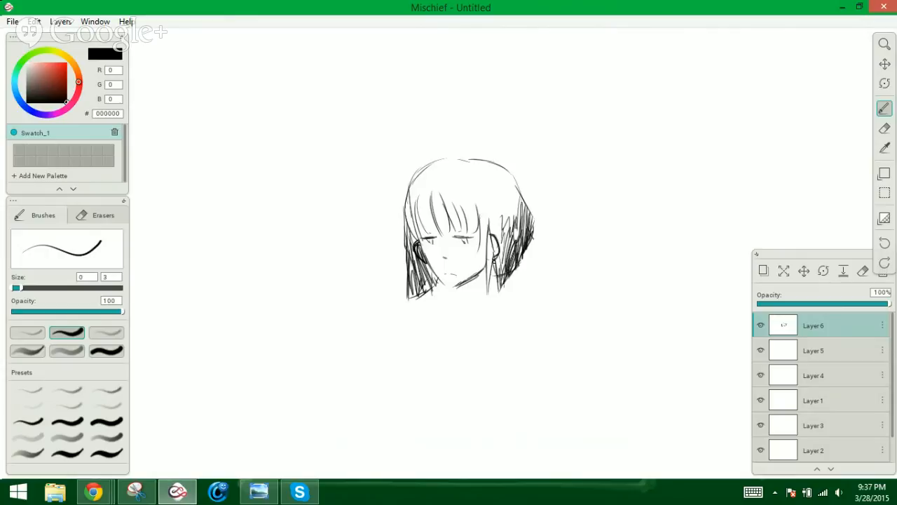
left_click_drag(479, 214, 483, 303)
left_click_drag(486, 253, 489, 303)
left_click_drag(492, 232, 489, 284)
mouse_move(420, 229)
left_mouse_down()
mouse_move(417, 305)
mouse_move(418, 282)
mouse_move(417, 306)
mouse_move(404, 283)
mouse_move(423, 302)
left_mouse_up()
mouse_move(423, 266)
left_mouse_down()
mouse_move(426, 302)
mouse_move(432, 293)
left_mouse_up()
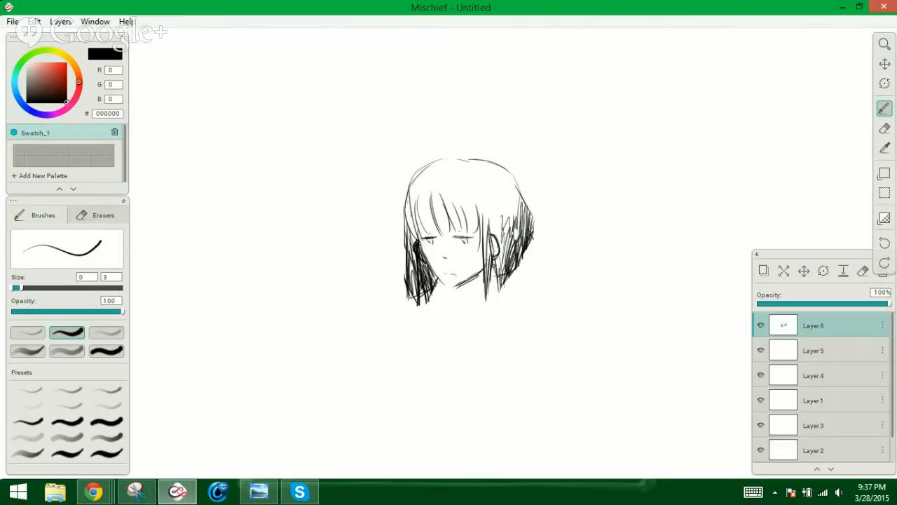
Darken the hair at the nape, and draw the neck with an open collar narrowing to a deep V on the chest
left_click_drag(498, 269, 507, 306)
mouse_move(480, 272)
left_mouse_down()
mouse_move(455, 286)
mouse_move(460, 309)
mouse_move(429, 294)
mouse_move(436, 289)
mouse_move(450, 315)
left_mouse_up()
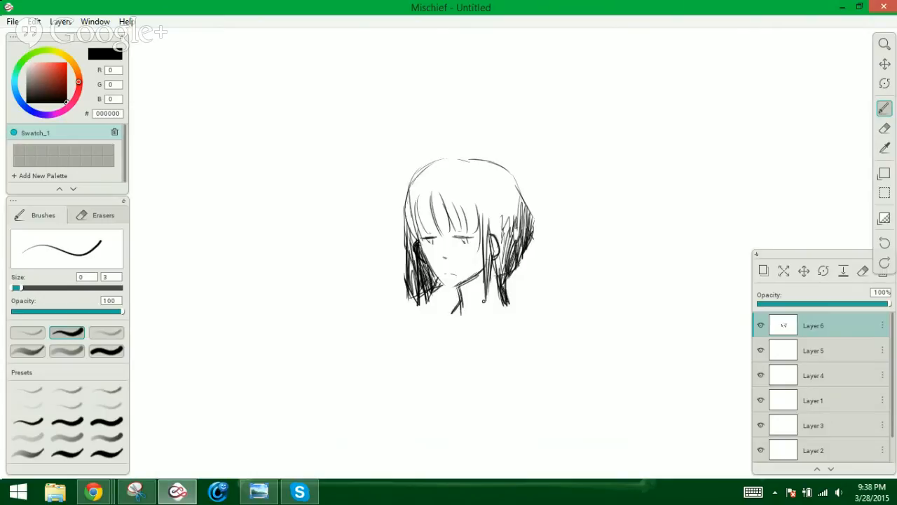
left_click_drag(504, 289, 523, 307)
left_click_drag(449, 313, 444, 359)
mouse_move(460, 296)
left_mouse_down()
mouse_move(443, 308)
mouse_move(449, 363)
left_mouse_up()
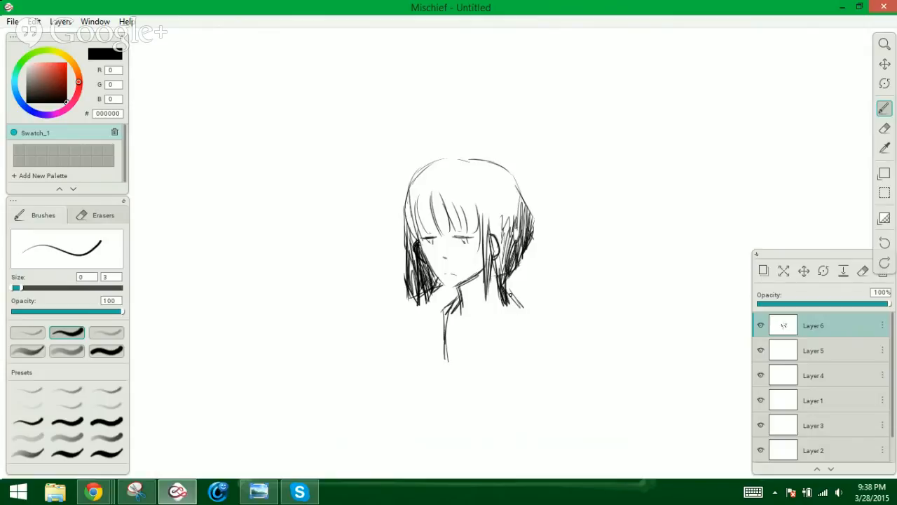
mouse_move(511, 295)
left_mouse_down()
mouse_move(524, 310)
mouse_move(527, 303)
mouse_move(523, 322)
mouse_move(477, 371)
left_mouse_up()
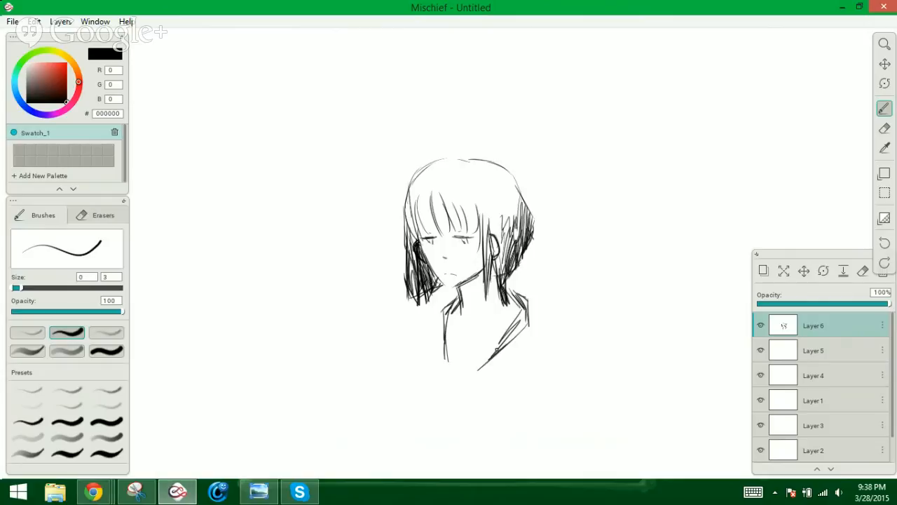
left_click_drag(503, 339, 470, 374)
left_click_drag(446, 348, 465, 402)
mouse_move(479, 370)
left_mouse_down()
mouse_move(463, 399)
mouse_move(467, 386)
left_mouse_up()
left_click_drag(450, 356, 461, 393)
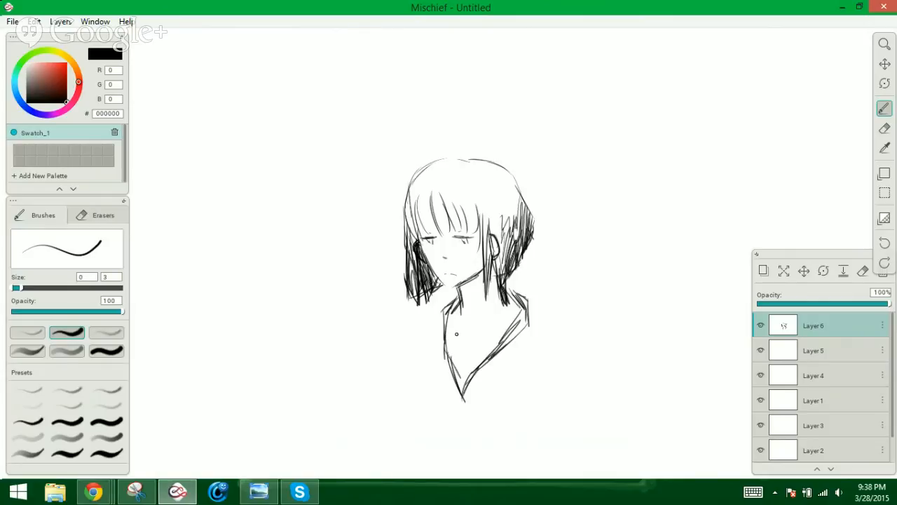
Draw crisscrossed laces across the V-shaped collar opening, ending in a small knot with hanging ends
left_click_drag(441, 316, 491, 367)
left_click_drag(463, 332, 491, 368)
mouse_move(511, 324)
left_mouse_down()
mouse_move(441, 350)
mouse_move(457, 355)
mouse_move(446, 375)
left_mouse_up()
mouse_move(479, 365)
left_mouse_down()
mouse_move(456, 378)
mouse_move(475, 397)
left_mouse_up()
mouse_move(478, 377)
left_mouse_down()
mouse_move(454, 398)
mouse_move(470, 407)
mouse_move(459, 413)
mouse_move(470, 432)
left_mouse_up()
left_click_drag(466, 414, 465, 430)
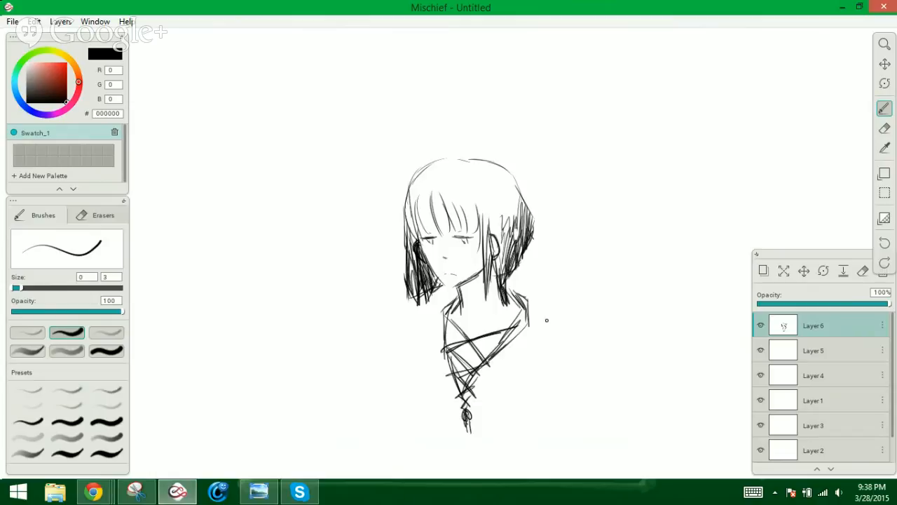
Draw the bust's shoulders, arms and sleeve folds, and write "Vee" above the head
left_click_drag(523, 303, 548, 336)
mouse_move(448, 310)
left_mouse_down()
mouse_move(414, 335)
mouse_move(410, 418)
left_mouse_up()
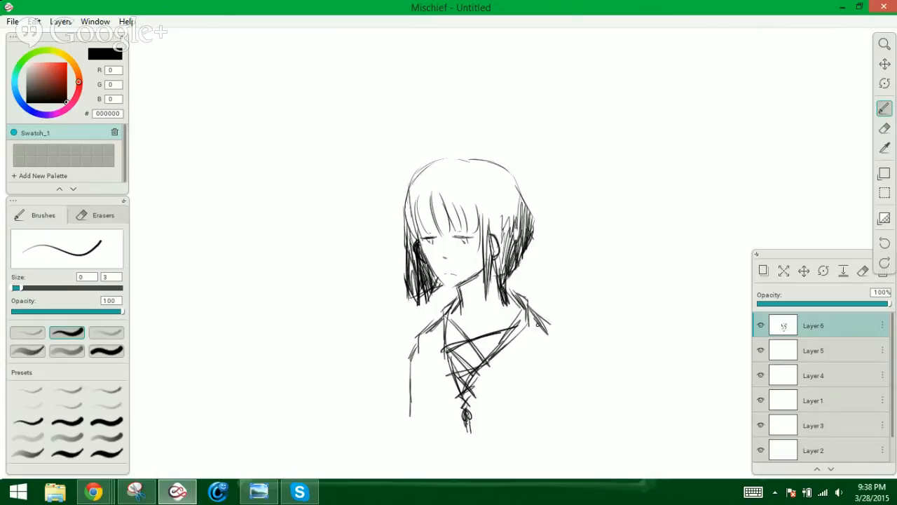
left_click_drag(538, 320, 558, 341)
left_click_drag(556, 336, 563, 407)
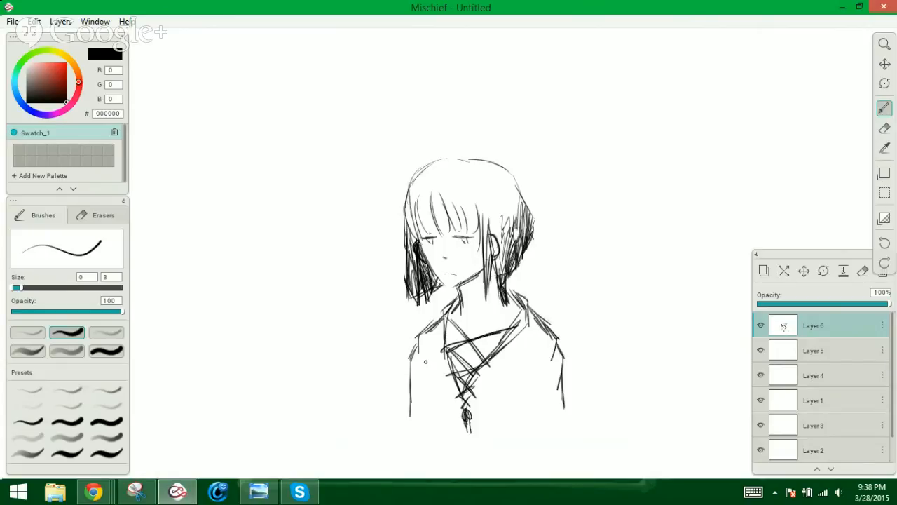
left_click_drag(423, 360, 426, 412)
left_click_drag(545, 370, 540, 416)
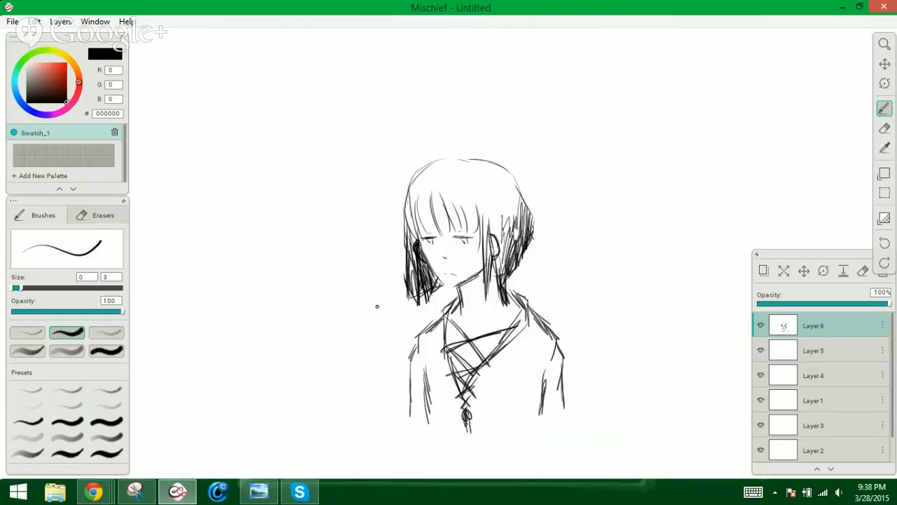
mouse_move(354, 119)
left_mouse_down()
mouse_move(378, 159)
mouse_move(385, 146)
left_mouse_up()
left_click_drag(390, 140, 429, 137)
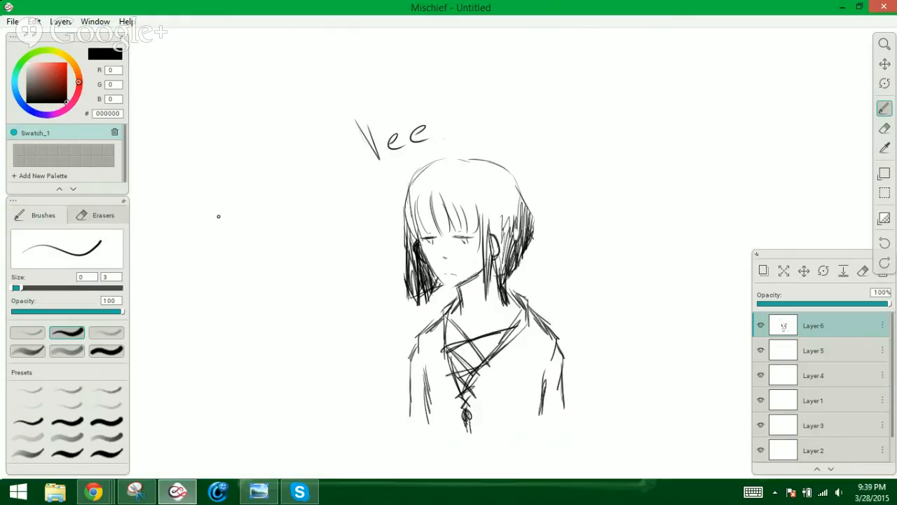
Sketch a smaller three-quarter face beside the bust, with an ear, brows, eyes, nose, mouth and straight bangs
mouse_move(216, 212)
left_mouse_down()
mouse_move(224, 216)
mouse_move(209, 219)
mouse_move(222, 225)
mouse_move(250, 211)
mouse_move(240, 254)
mouse_move(249, 249)
left_mouse_up()
left_click_drag(253, 200, 258, 210)
key("ctrl+z")
mouse_move(253, 188)
left_mouse_down()
mouse_move(260, 267)
mouse_move(241, 269)
mouse_move(253, 269)
mouse_move(215, 254)
mouse_move(224, 230)
mouse_move(248, 224)
mouse_move(204, 238)
mouse_move(217, 255)
mouse_move(205, 234)
left_mouse_up()
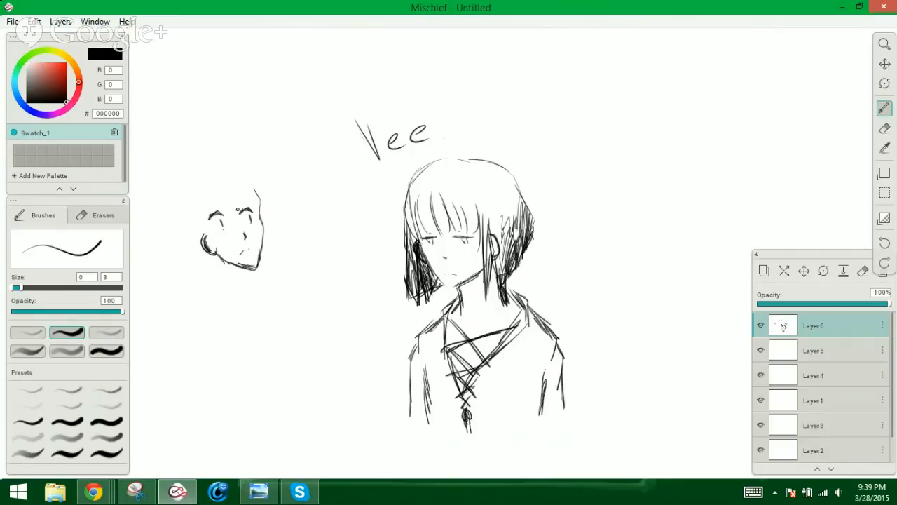
mouse_move(235, 191)
left_mouse_down()
mouse_move(241, 218)
mouse_move(231, 222)
mouse_move(243, 220)
left_mouse_up()
mouse_move(243, 188)
left_mouse_down()
mouse_move(254, 209)
mouse_move(254, 192)
mouse_move(218, 205)
mouse_move(221, 221)
mouse_move(212, 200)
mouse_move(215, 223)
left_mouse_up()
mouse_move(207, 211)
left_mouse_down()
mouse_move(212, 230)
mouse_move(201, 244)
mouse_move(238, 291)
mouse_move(226, 278)
left_mouse_up()
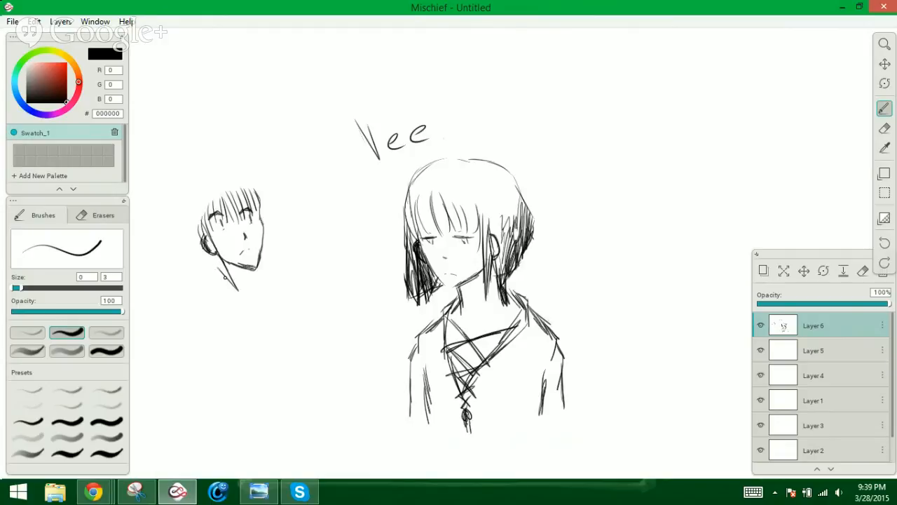
Add pointed side locks to the smaller head and outline its rounded crown and angled back of the bob
left_click_drag(207, 243, 222, 271)
left_click_drag(206, 240, 219, 260)
mouse_move(256, 194)
left_mouse_down()
mouse_move(268, 251)
mouse_move(272, 244)
left_mouse_up()
left_click_drag(270, 242, 276, 278)
mouse_move(257, 223)
left_mouse_down()
mouse_move(265, 259)
mouse_move(263, 242)
mouse_move(275, 249)
mouse_move(275, 241)
left_mouse_up()
left_click_drag(254, 188, 271, 224)
mouse_move(250, 181)
left_mouse_down()
mouse_move(263, 209)
mouse_move(242, 174)
left_mouse_up()
mouse_move(254, 185)
left_mouse_down()
mouse_move(234, 168)
mouse_move(196, 171)
mouse_move(174, 225)
left_mouse_up()
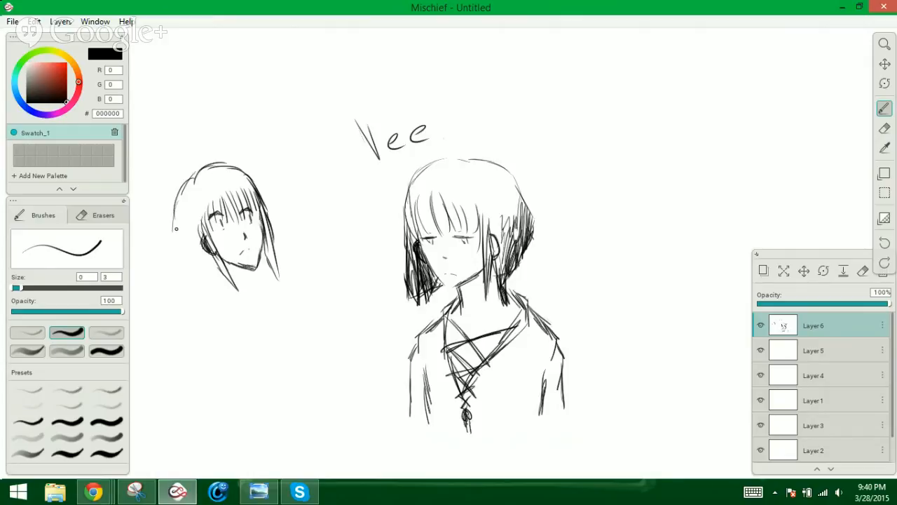
left_click_drag(175, 195, 164, 241)
mouse_move(172, 214)
left_mouse_down()
mouse_move(164, 236)
mouse_move(177, 243)
mouse_move(177, 262)
mouse_move(213, 277)
left_mouse_up()
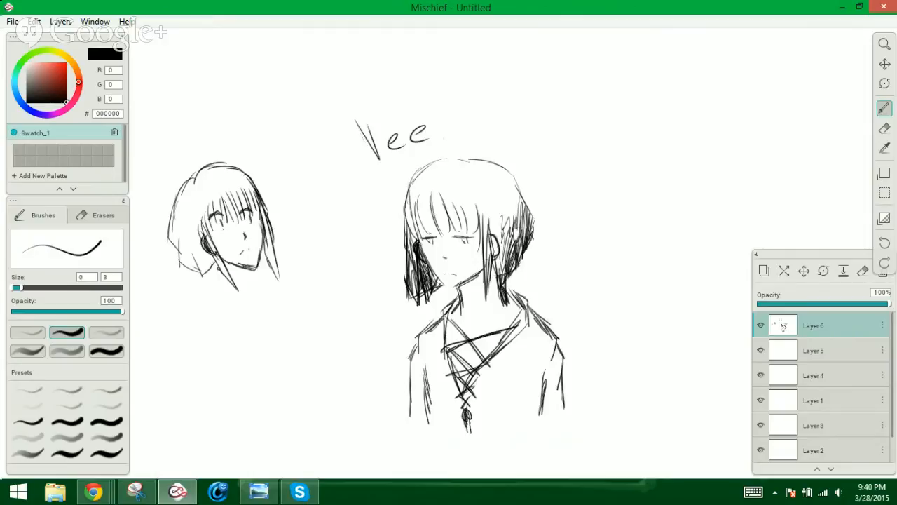
Hatch the back hair of the smaller head with dark diagonal strokes down to the nape
mouse_move(191, 246)
left_mouse_down()
mouse_move(208, 289)
mouse_move(214, 272)
left_mouse_up()
mouse_move(178, 237)
left_mouse_down()
mouse_move(183, 274)
mouse_move(179, 250)
mouse_move(199, 272)
mouse_move(163, 240)
mouse_move(172, 257)
mouse_move(167, 225)
mouse_move(182, 190)
mouse_move(170, 262)
mouse_move(205, 279)
left_mouse_up()
left_click_drag(174, 254, 217, 287)
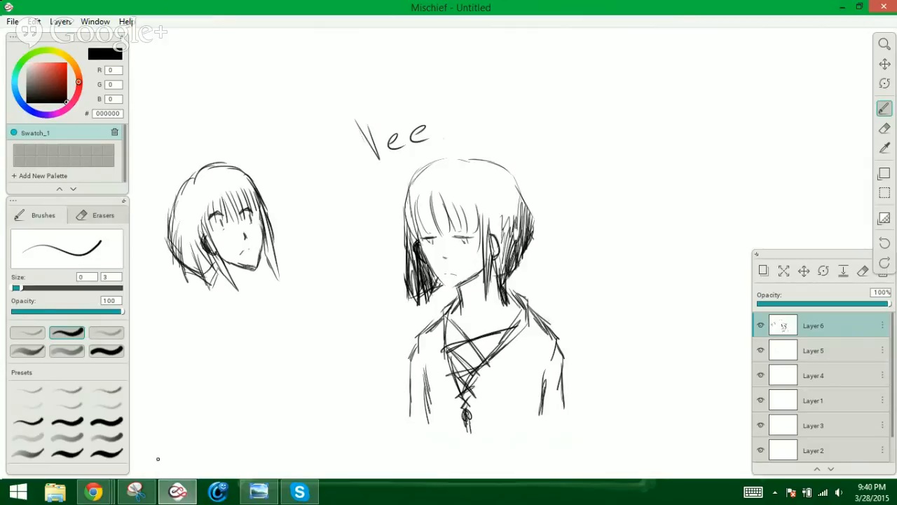
mouse_move(93, 490)
mouse_move(200, 429)
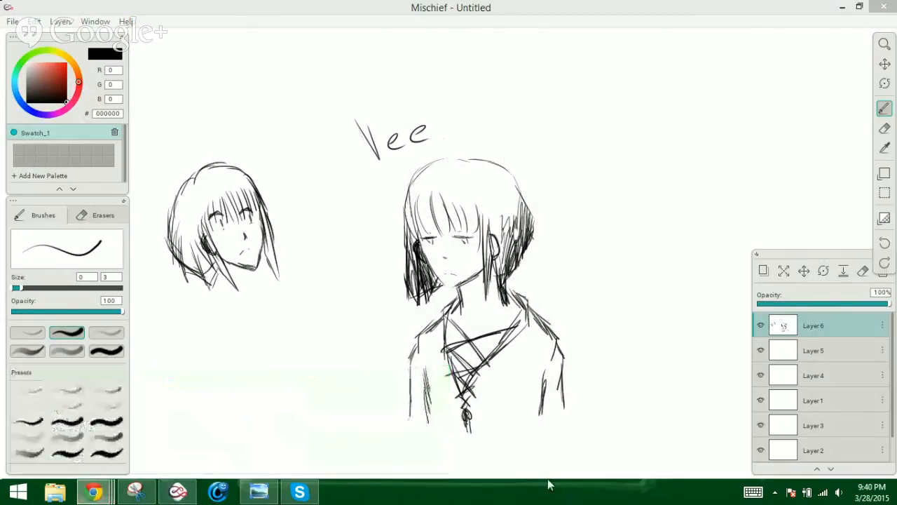
left_click(260, 203)
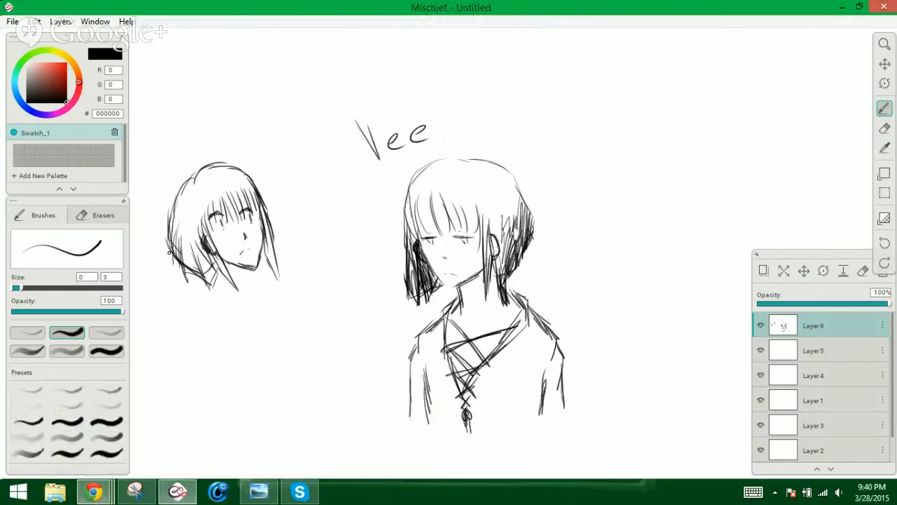
mouse_move(167, 248)
left_mouse_down()
mouse_move(214, 286)
mouse_move(211, 279)
left_mouse_up()
mouse_move(169, 230)
left_mouse_down()
mouse_move(213, 276)
mouse_move(210, 267)
left_mouse_up()
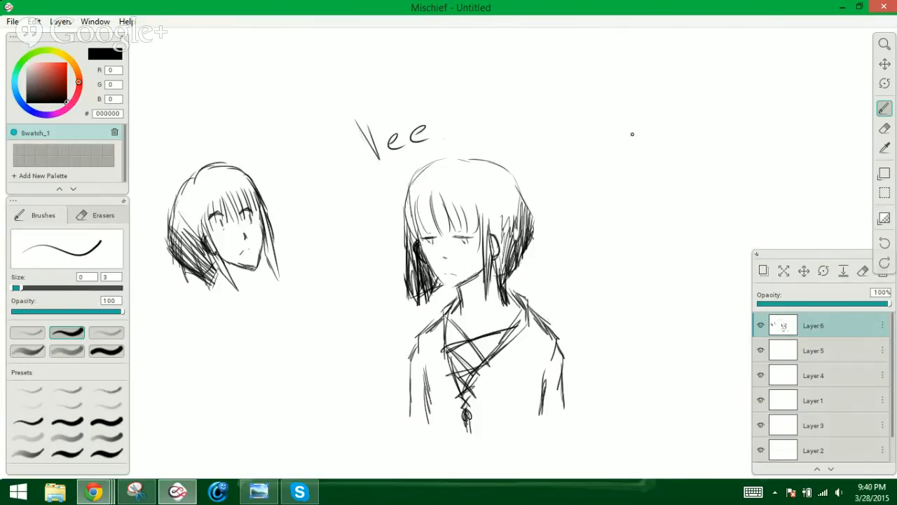
Start a third head with an angular bob outline, long pointed side locks and a line across the eyes
mouse_move(631, 134)
left_mouse_down()
mouse_move(622, 228)
mouse_move(642, 194)
mouse_move(642, 130)
mouse_move(643, 223)
mouse_move(671, 150)
left_mouse_up()
mouse_move(648, 213)
left_mouse_down()
mouse_move(699, 128)
mouse_move(666, 84)
mouse_move(624, 75)
mouse_move(570, 116)
mouse_move(560, 188)
mouse_move(576, 196)
mouse_move(577, 136)
left_mouse_up()
mouse_move(577, 184)
left_mouse_down()
mouse_move(581, 128)
mouse_move(573, 165)
left_mouse_up()
mouse_move(580, 122)
left_mouse_down()
mouse_move(574, 166)
mouse_move(612, 157)
mouse_move(624, 168)
left_mouse_up()
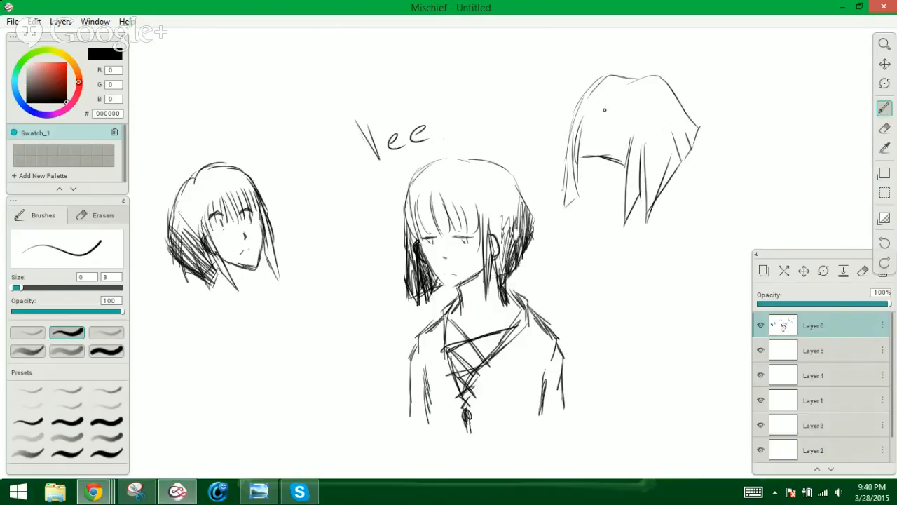
Draw the third head's curved bangs, a dark band with short vertical strokes over the eyes, and the face outline
left_click_drag(601, 97, 576, 153)
mouse_move(607, 108)
left_mouse_down()
mouse_move(583, 150)
mouse_move(579, 120)
mouse_move(578, 149)
mouse_move(611, 150)
left_mouse_up()
mouse_move(576, 145)
left_mouse_down()
mouse_move(622, 152)
mouse_move(619, 164)
left_mouse_up()
left_click_drag(630, 121, 622, 158)
mouse_move(614, 105)
left_mouse_down()
mouse_move(600, 151)
mouse_move(620, 153)
mouse_move(579, 155)
mouse_move(587, 169)
mouse_move(623, 168)
left_mouse_up()
left_click_drag(576, 146, 588, 205)
mouse_move(578, 175)
left_mouse_down()
mouse_move(593, 210)
mouse_move(625, 194)
left_mouse_up()
Draw the third head's nape hair, neck and shoulder line, and extend the far-side lock
mouse_move(638, 164)
left_mouse_down()
mouse_move(651, 155)
mouse_move(640, 186)
mouse_move(670, 168)
mouse_move(656, 234)
left_mouse_up()
left_click_drag(654, 200, 659, 233)
left_click_drag(605, 209, 609, 237)
left_click_drag(607, 213, 607, 237)
left_click_drag(609, 227, 598, 243)
left_click_drag(660, 211, 680, 240)
left_click_drag(569, 157, 565, 223)
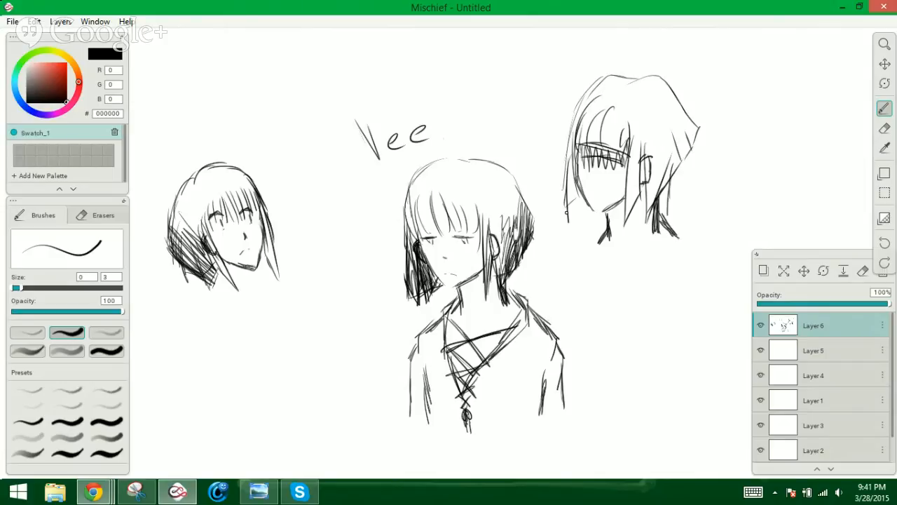
Hatch the tips of the third head's side locks and the back of its bob
mouse_move(567, 192)
left_mouse_down()
mouse_move(567, 228)
mouse_move(577, 200)
mouse_move(575, 217)
left_mouse_up()
left_click_drag(628, 170, 625, 230)
left_click_drag(639, 192, 630, 218)
mouse_move(579, 192)
left_mouse_down()
mouse_move(581, 217)
mouse_move(591, 209)
mouse_move(583, 223)
mouse_move(584, 213)
left_mouse_up()
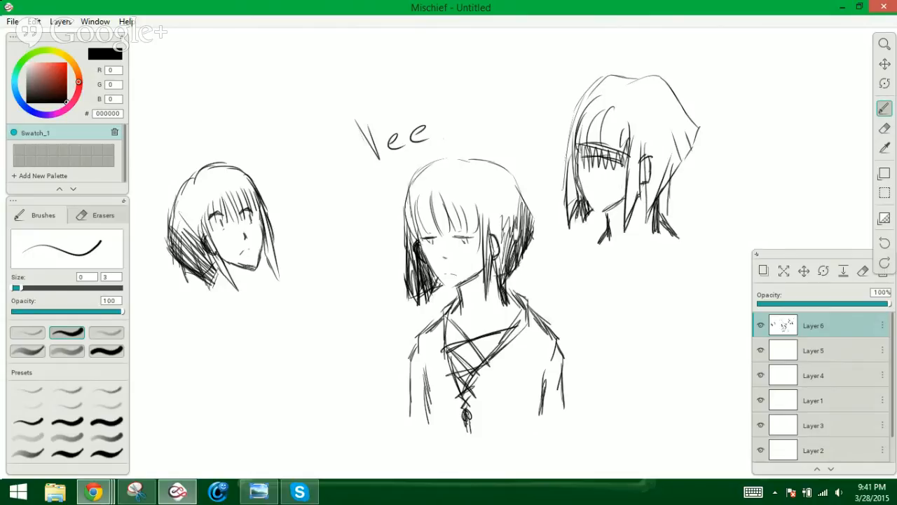
left_click_drag(675, 173, 663, 196)
left_click_drag(679, 143, 662, 200)
left_click_drag(691, 162, 675, 180)
mouse_move(689, 136)
left_mouse_down()
mouse_move(680, 170)
mouse_move(686, 164)
left_mouse_up()
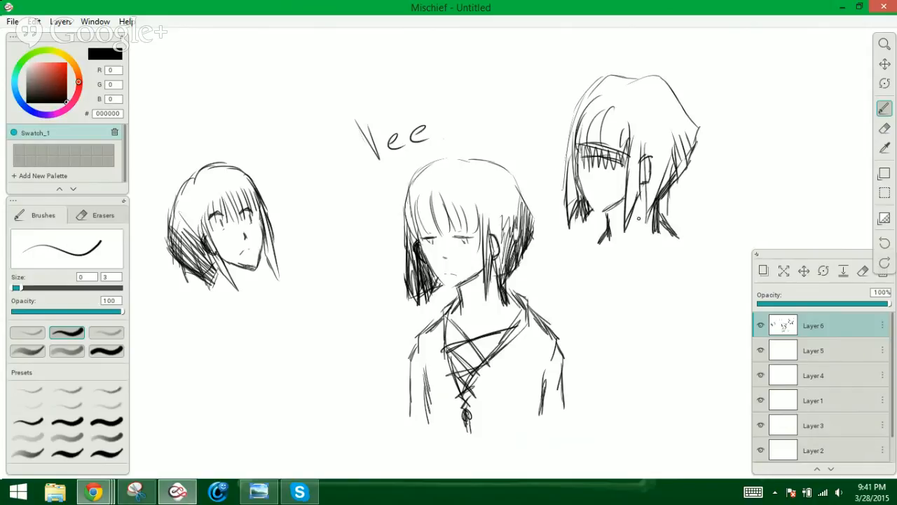
On an empty canvas area, sketch a sloping ground ledge with a stepped lower end and a jagged upper end
left_click(885, 64)
mouse_move(807, 131)
left_mouse_down()
mouse_move(556, 255)
mouse_move(334, 266)
mouse_move(301, 281)
left_mouse_up()
left_click_drag(416, 171, 601, 356)
left_click_drag(570, 263, 306, 178)
left_click_drag(487, 299, 470, 160)
left_click(884, 108)
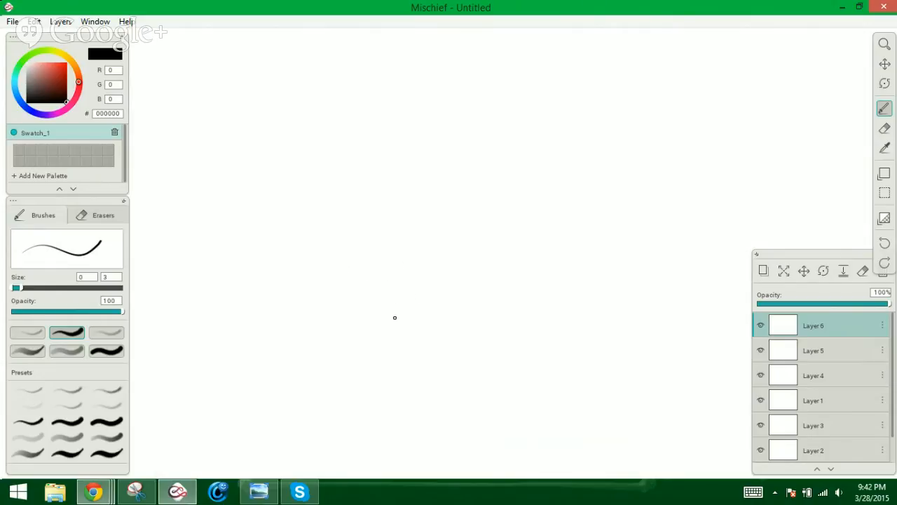
mouse_move(342, 287)
left_mouse_down()
mouse_move(398, 320)
mouse_move(429, 330)
mouse_move(359, 291)
mouse_move(452, 336)
mouse_move(455, 372)
mouse_move(487, 370)
left_mouse_up()
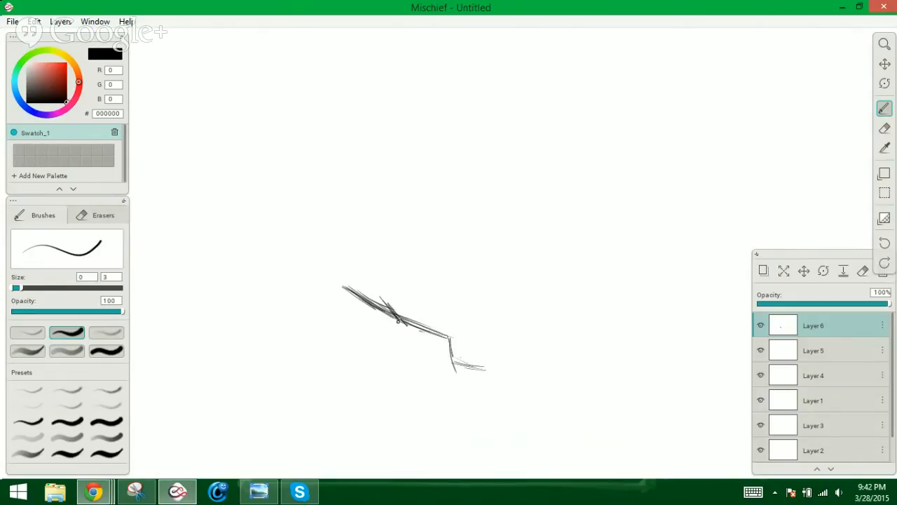
mouse_move(357, 294)
left_mouse_down()
mouse_move(305, 279)
mouse_move(310, 268)
left_mouse_up()
left_click_drag(314, 280, 305, 256)
Draw a rose with a curved stem and two leaves growing from the ledge, and shade the ground at its base
left_click_drag(398, 311, 374, 282)
mouse_move(392, 310)
left_mouse_down()
mouse_move(369, 282)
mouse_move(378, 295)
mouse_move(387, 256)
left_mouse_up()
mouse_move(376, 292)
left_mouse_down()
mouse_move(388, 239)
mouse_move(376, 225)
left_mouse_up()
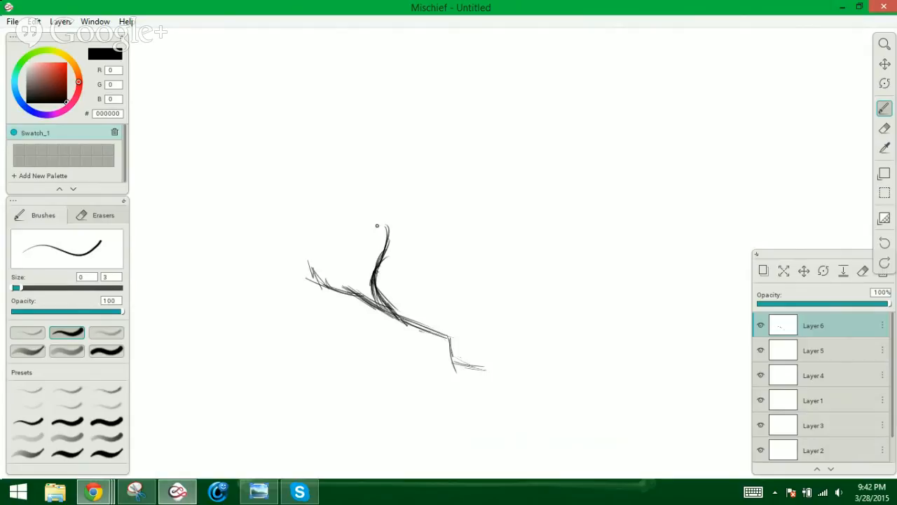
mouse_move(385, 260)
left_mouse_down()
mouse_move(377, 215)
mouse_move(343, 206)
mouse_move(363, 188)
mouse_move(378, 199)
mouse_move(379, 214)
mouse_move(345, 203)
mouse_move(368, 208)
mouse_move(352, 201)
mouse_move(361, 207)
mouse_move(374, 189)
mouse_move(352, 201)
mouse_move(369, 197)
mouse_move(353, 222)
mouse_move(382, 201)
mouse_move(382, 213)
mouse_move(345, 212)
mouse_move(380, 205)
mouse_move(387, 238)
mouse_move(401, 224)
mouse_move(406, 233)
mouse_move(387, 243)
mouse_move(393, 232)
mouse_move(385, 241)
mouse_move(360, 224)
mouse_move(363, 235)
mouse_move(385, 231)
mouse_move(367, 228)
mouse_move(365, 199)
mouse_move(353, 196)
mouse_move(362, 198)
left_mouse_up()
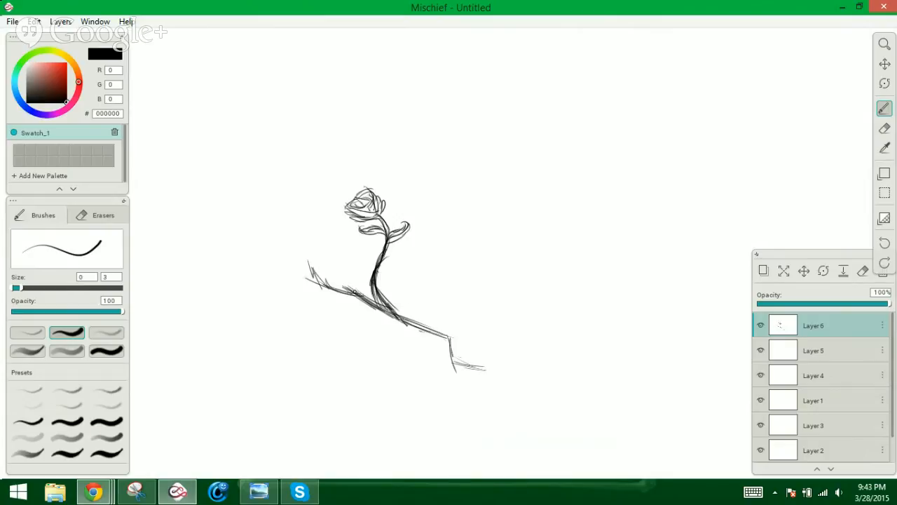
mouse_move(354, 289)
left_mouse_down()
mouse_move(398, 304)
mouse_move(440, 335)
mouse_move(351, 321)
mouse_move(373, 318)
mouse_move(307, 323)
mouse_move(336, 314)
left_mouse_up()
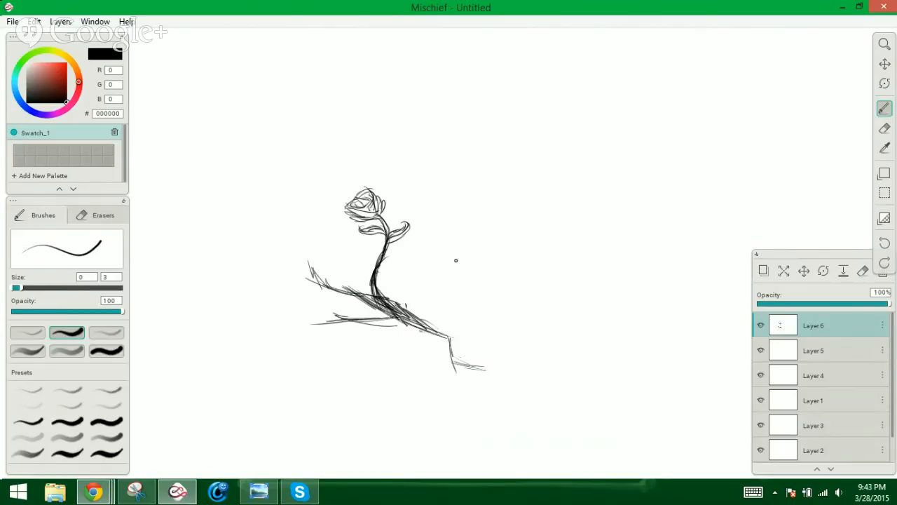
Draw a tilted cylindrical can beside the rose with concentric rings on its end, and label it "Soda can"
left_click_drag(430, 264, 482, 285)
mouse_move(422, 257)
left_mouse_down()
mouse_move(423, 231)
mouse_move(467, 234)
mouse_move(509, 252)
mouse_move(494, 286)
mouse_move(490, 266)
mouse_move(505, 254)
mouse_move(516, 268)
mouse_move(499, 287)
mouse_move(518, 283)
mouse_move(508, 258)
mouse_move(501, 281)
mouse_move(508, 264)
mouse_move(491, 275)
mouse_move(509, 286)
left_mouse_up()
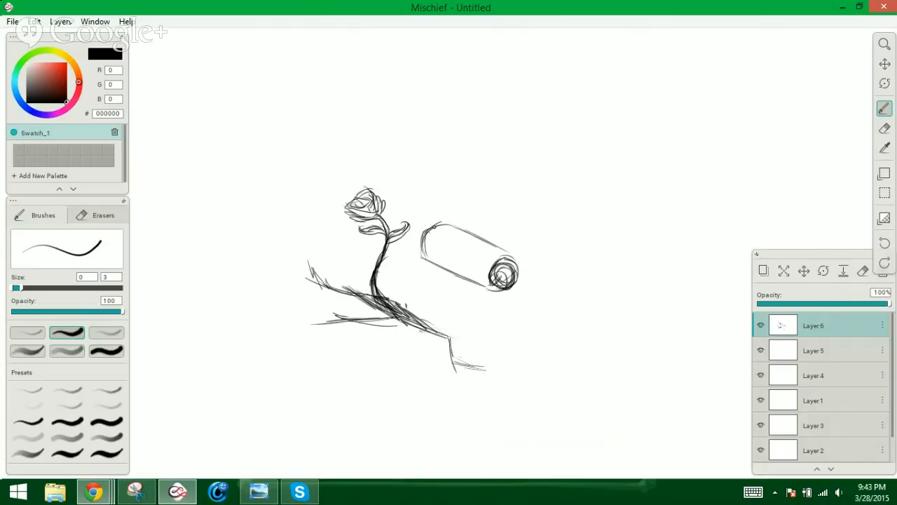
mouse_move(430, 223)
left_mouse_down()
mouse_move(416, 242)
mouse_move(422, 261)
mouse_move(444, 246)
mouse_move(465, 254)
mouse_move(461, 268)
mouse_move(483, 262)
left_mouse_up()
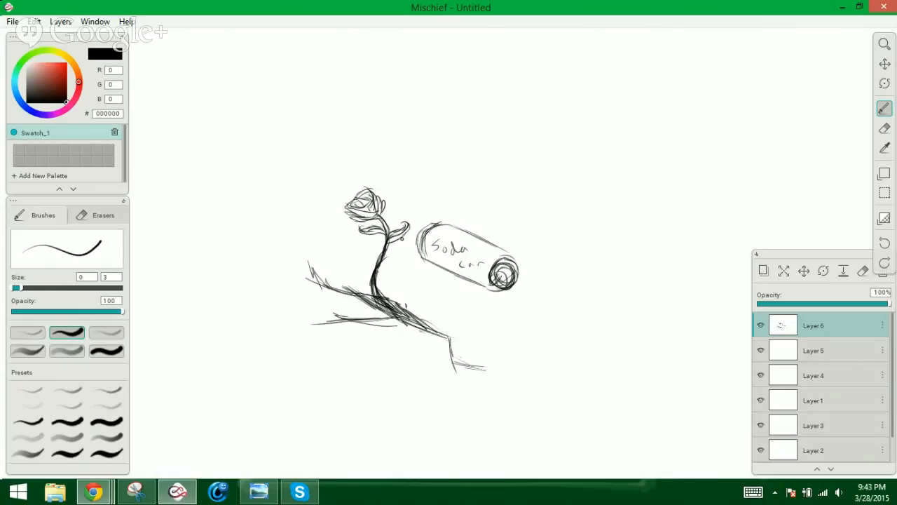
Sketch a long sloping road edge above the soda can and a parallel sloping line below the rose's ledge
left_click_drag(417, 206, 532, 245)
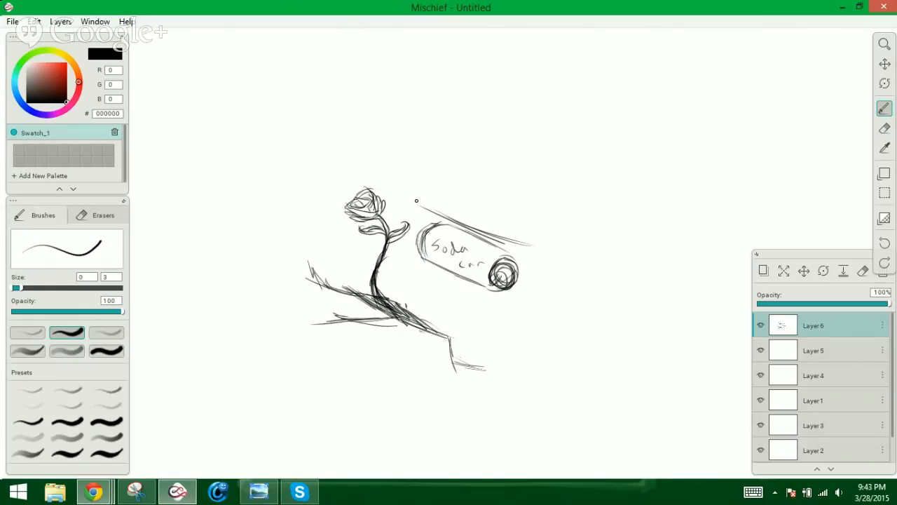
left_click_drag(384, 196, 497, 245)
left_click_drag(449, 226, 544, 265)
left_click_drag(490, 242, 615, 288)
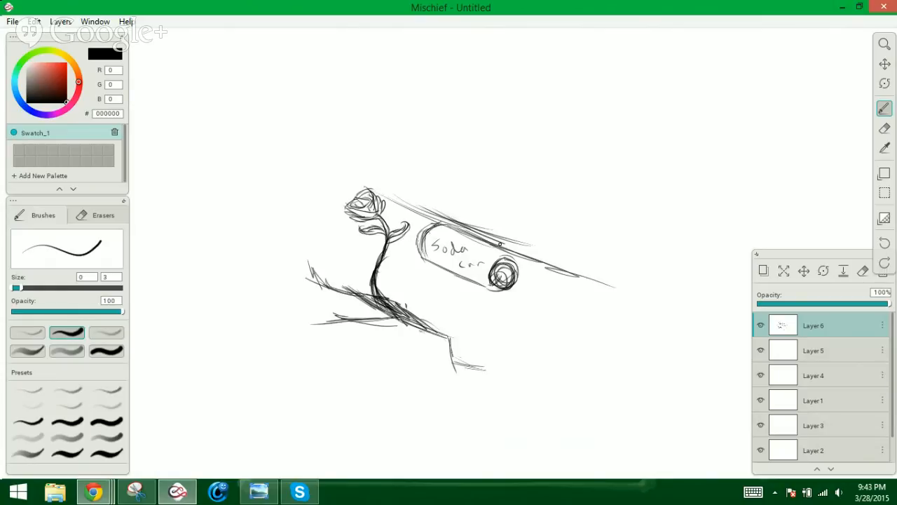
left_click_drag(365, 186, 638, 293)
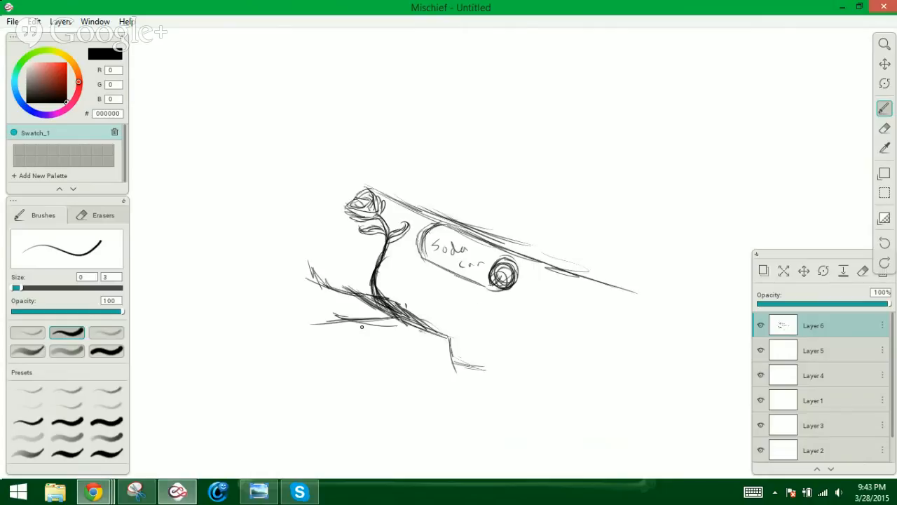
left_click_drag(209, 340, 428, 422)
mouse_move(273, 369)
left_mouse_down()
mouse_move(397, 419)
mouse_move(336, 396)
left_mouse_up()
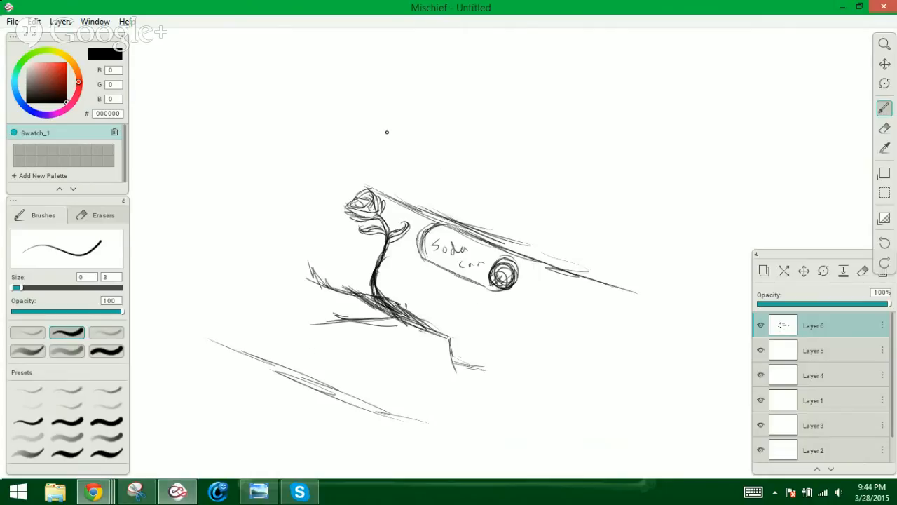
Draw long, near-vertical rain streaks falling across the scene around the rose and the soda can
left_click_drag(341, 100, 314, 164)
left_click_drag(342, 118, 314, 220)
left_click_drag(331, 168, 309, 259)
left_click_drag(460, 379, 456, 288)
left_click_drag(470, 364, 469, 282)
left_click_drag(487, 346, 479, 215)
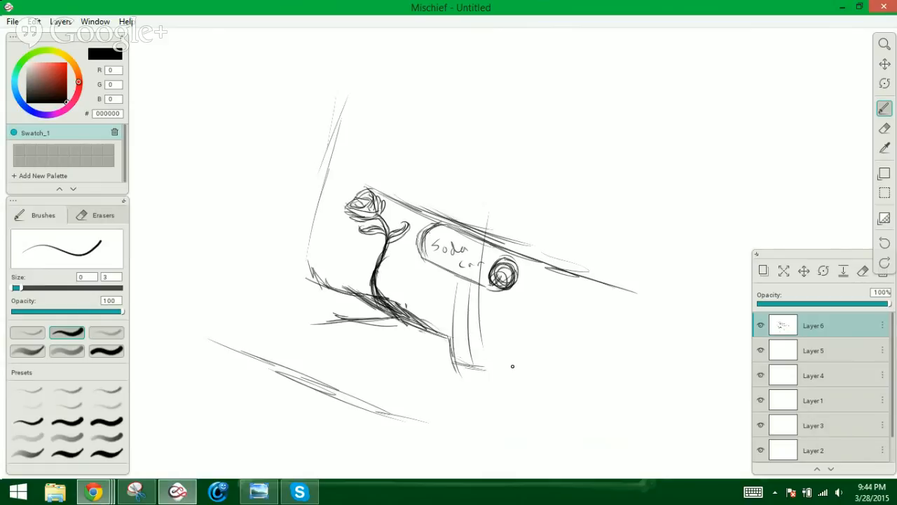
left_click_drag(521, 363, 515, 168)
left_click_drag(531, 244, 519, 121)
left_click_drag(255, 275, 288, 160)
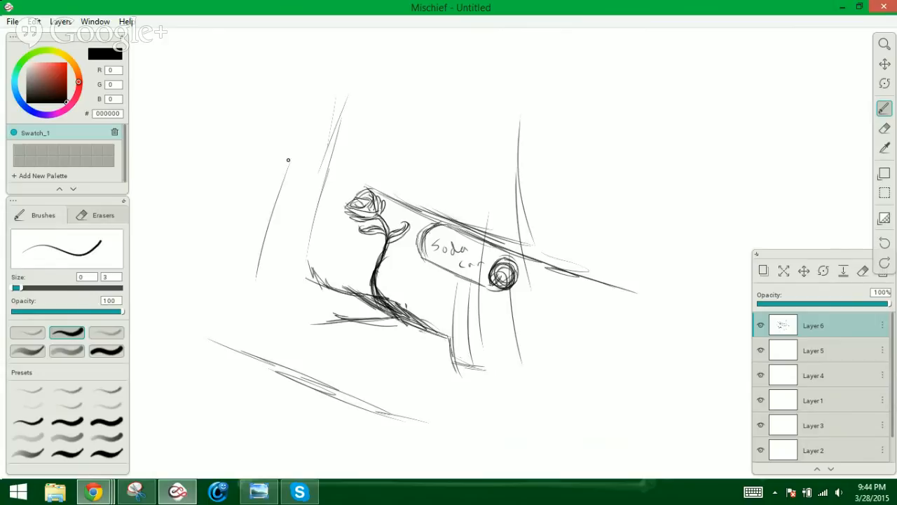
left_click_drag(283, 217, 326, 100)
left_click_drag(349, 254, 398, 70)
left_click_drag(345, 181, 363, 133)
mouse_move(437, 283)
left_mouse_down()
mouse_move(443, 204)
mouse_move(465, 141)
left_mouse_up()
left_click_drag(402, 177, 428, 112)
left_click_drag(426, 117, 436, 85)
left_click_drag(418, 174, 436, 113)
left_click_drag(480, 178, 486, 138)
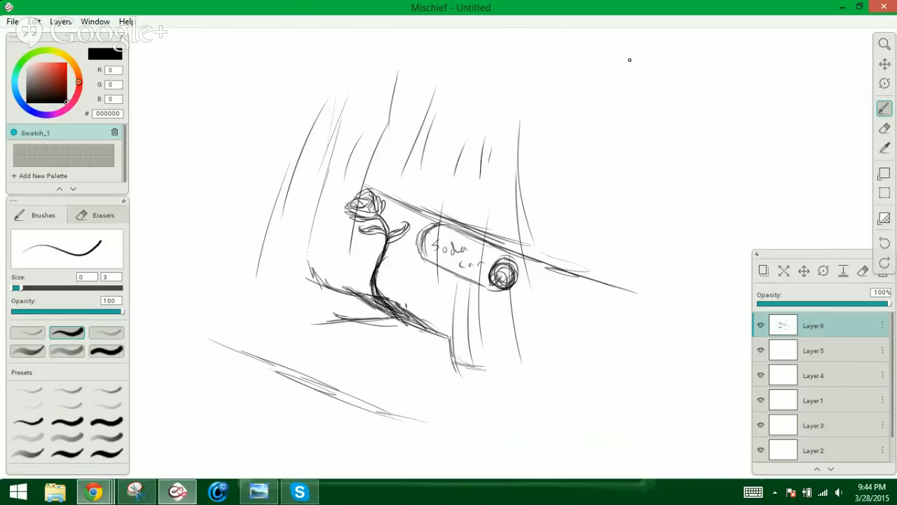
Sketch two dark upright building edges in the background, standing on a long sloping sidewalk line
left_click_drag(626, 133, 623, 62)
left_click_drag(617, 177, 606, 61)
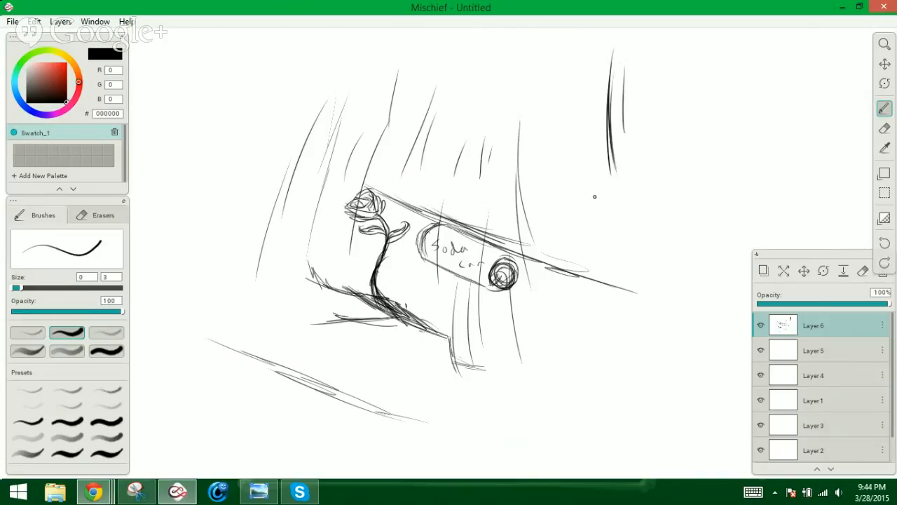
mouse_move(595, 212)
left_mouse_down()
mouse_move(593, 90)
mouse_move(598, 145)
left_mouse_up()
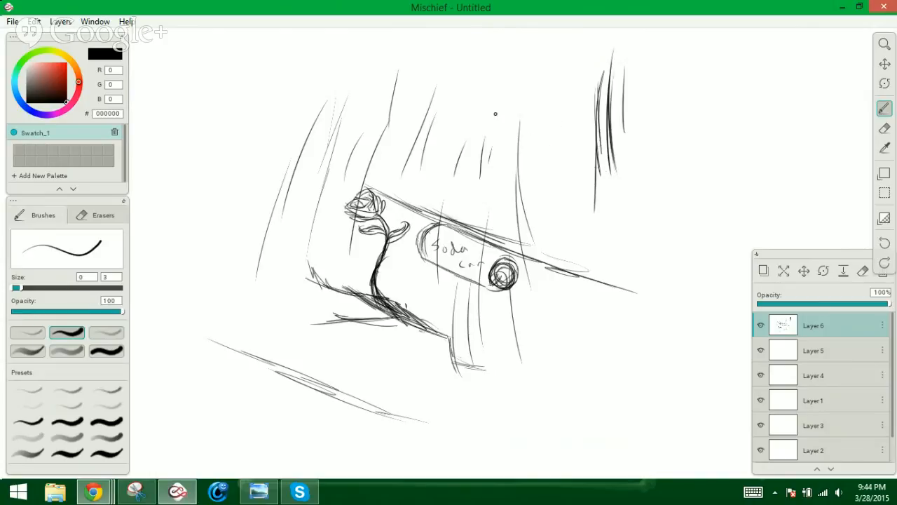
left_click_drag(506, 122, 656, 180)
mouse_move(439, 100)
left_mouse_down()
mouse_move(577, 149)
mouse_move(541, 134)
left_mouse_up()
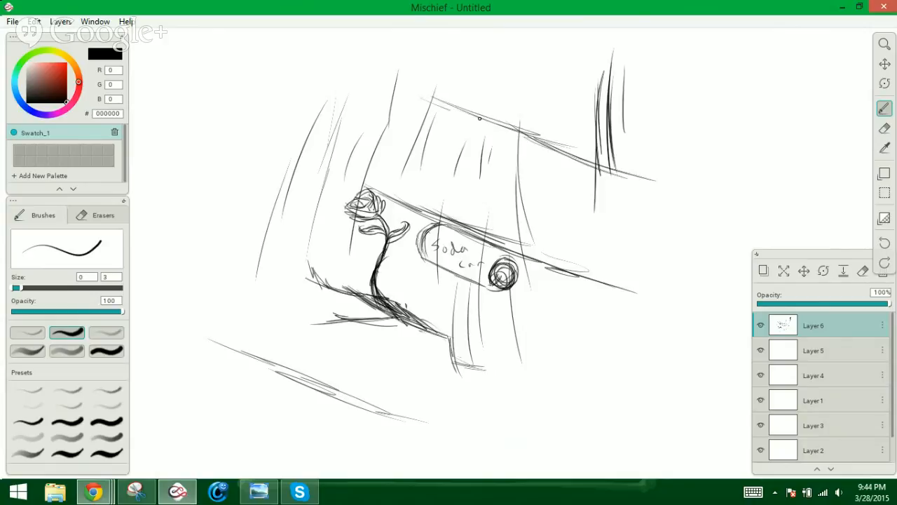
left_click_drag(479, 119, 696, 196)
mouse_move(608, 166)
left_mouse_down()
mouse_move(603, 37)
mouse_move(607, 124)
left_mouse_up()
left_click_drag(452, 29, 455, 102)
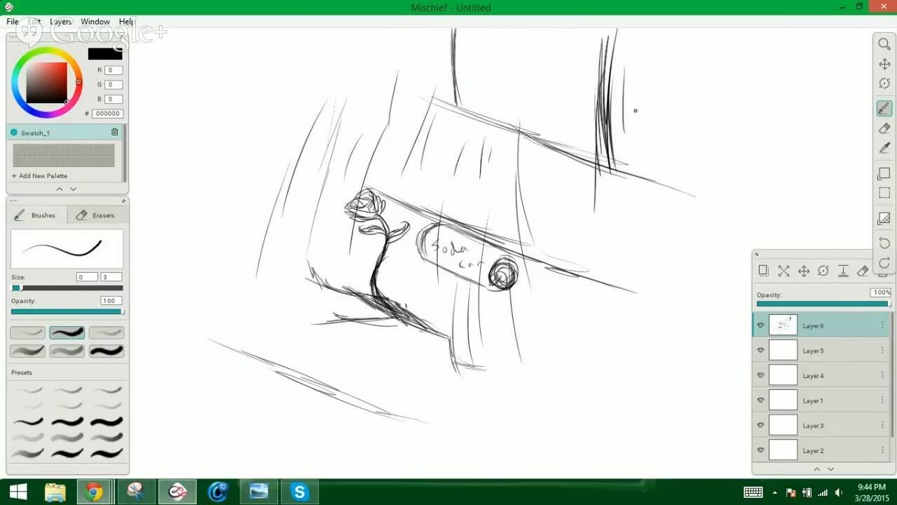
Add a shallow curve beside the outer building edge and scatter short slanted streaks over the background
left_click_drag(621, 37, 706, 60)
left_click_drag(503, 61, 488, 124)
left_click_drag(527, 85, 524, 93)
left_click_drag(581, 69, 562, 113)
left_click_drag(567, 157, 559, 186)
left_click_drag(666, 91, 663, 100)
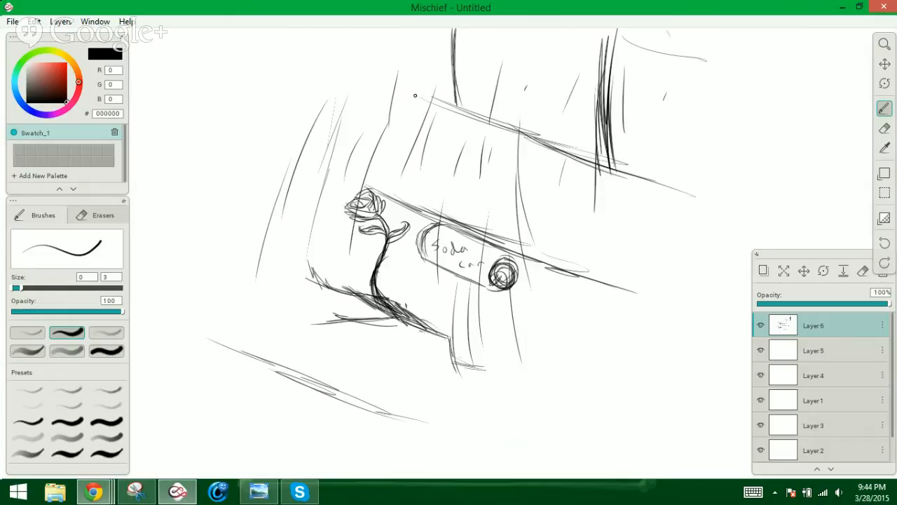
Extend the sidewalk to its upper end, scribble shading between the building edges and darken the curb
left_click_drag(362, 62, 453, 103)
left_click_drag(359, 31, 356, 54)
mouse_move(434, 83)
left_mouse_down()
mouse_move(471, 92)
mouse_move(446, 74)
mouse_move(605, 157)
mouse_move(516, 63)
mouse_move(587, 61)
left_mouse_up()
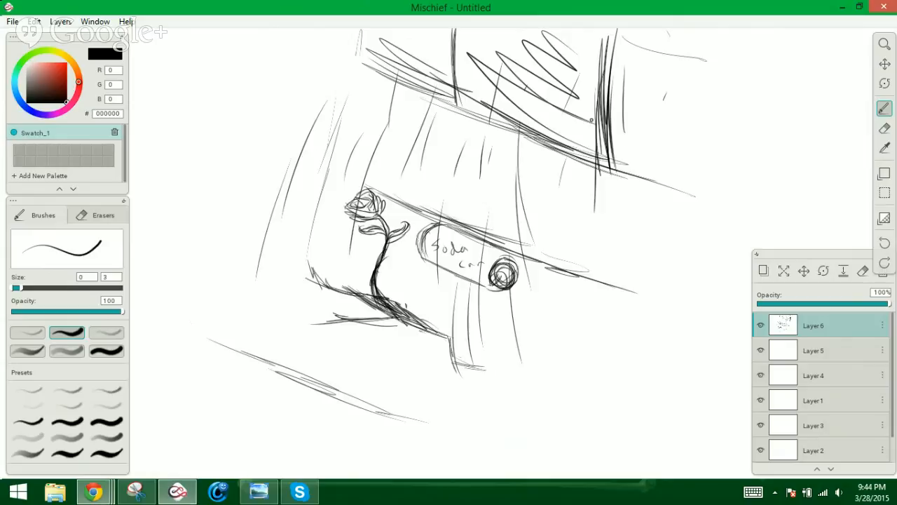
mouse_move(368, 67)
left_mouse_down()
mouse_move(380, 72)
mouse_move(367, 75)
mouse_move(503, 142)
mouse_move(648, 203)
mouse_move(469, 121)
mouse_move(592, 184)
mouse_move(611, 165)
left_mouse_up()
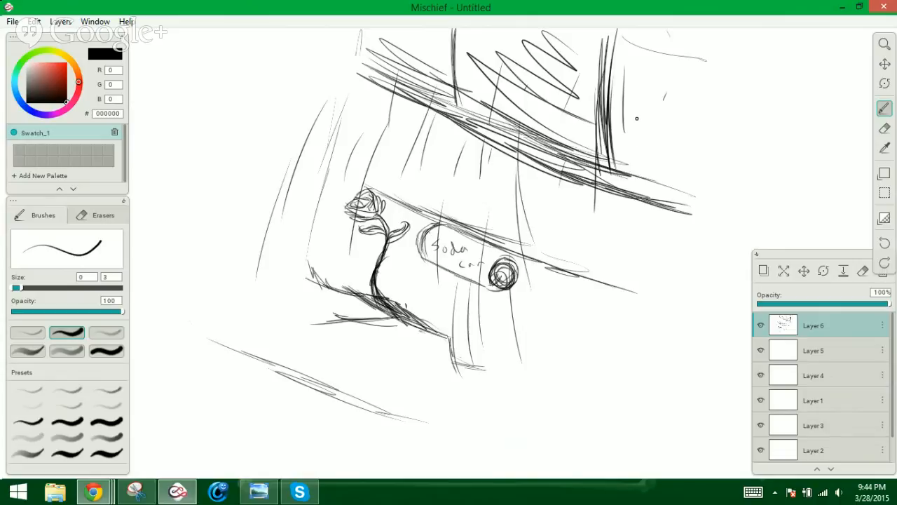
Draw two small stick figures standing on the sidewalk, one beside each building edge
left_click_drag(636, 119, 640, 169)
left_click_drag(640, 133, 637, 198)
mouse_move(642, 158)
left_mouse_down()
mouse_move(644, 200)
mouse_move(633, 163)
mouse_move(646, 165)
left_mouse_up()
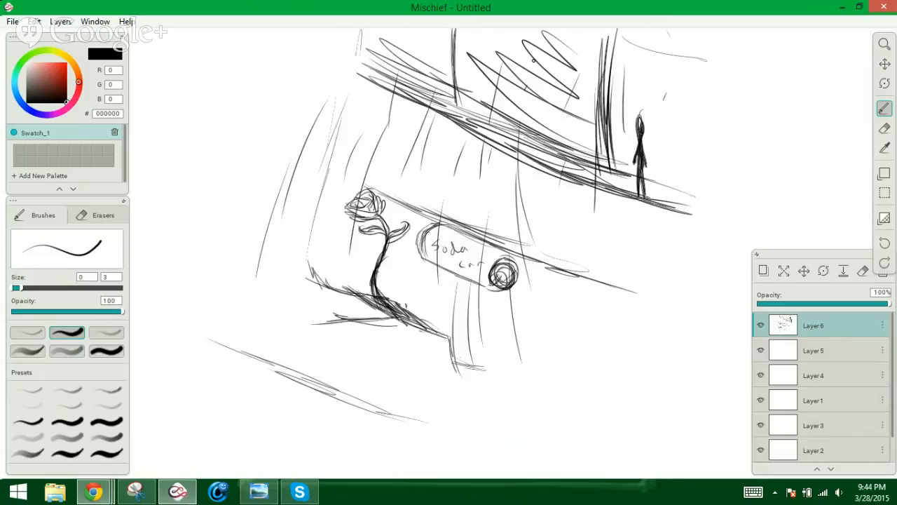
left_click_drag(469, 62, 462, 112)
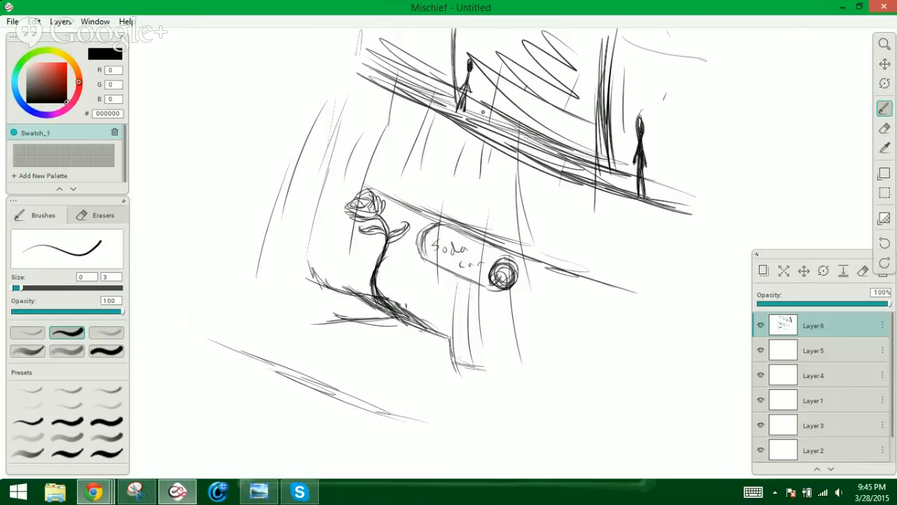
Sketch a low angular car at the curb between the two figures and hatch its body densely
mouse_move(488, 111)
left_mouse_down()
mouse_move(469, 112)
mouse_move(515, 104)
mouse_move(576, 133)
left_mouse_up()
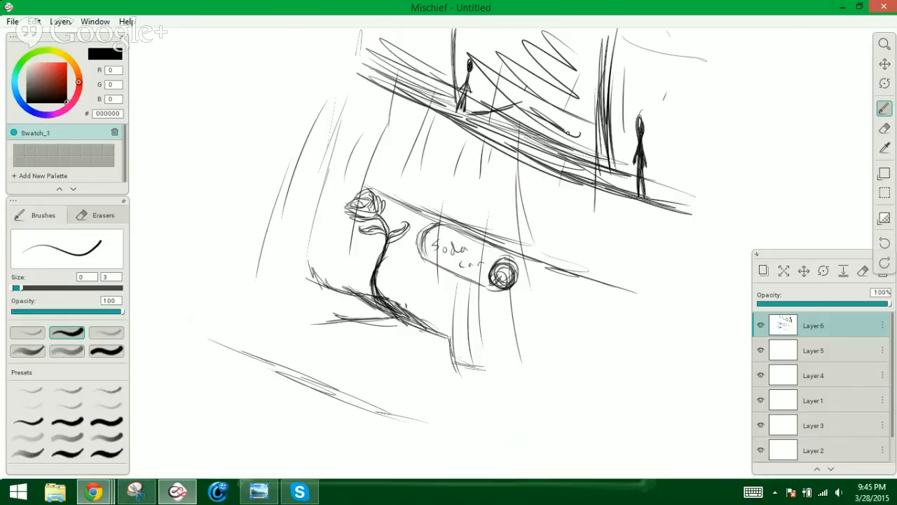
mouse_move(460, 116)
left_mouse_down()
mouse_move(442, 134)
mouse_move(522, 185)
mouse_move(597, 210)
mouse_move(607, 185)
left_mouse_up()
left_click_drag(566, 149, 600, 176)
left_click_drag(561, 131, 593, 165)
mouse_move(444, 137)
left_mouse_down()
mouse_move(473, 164)
mouse_move(540, 186)
left_mouse_up()
mouse_move(491, 121)
left_mouse_down()
mouse_move(560, 194)
mouse_move(592, 200)
left_mouse_up()
left_click_drag(525, 111, 597, 190)
left_click_drag(558, 138, 589, 179)
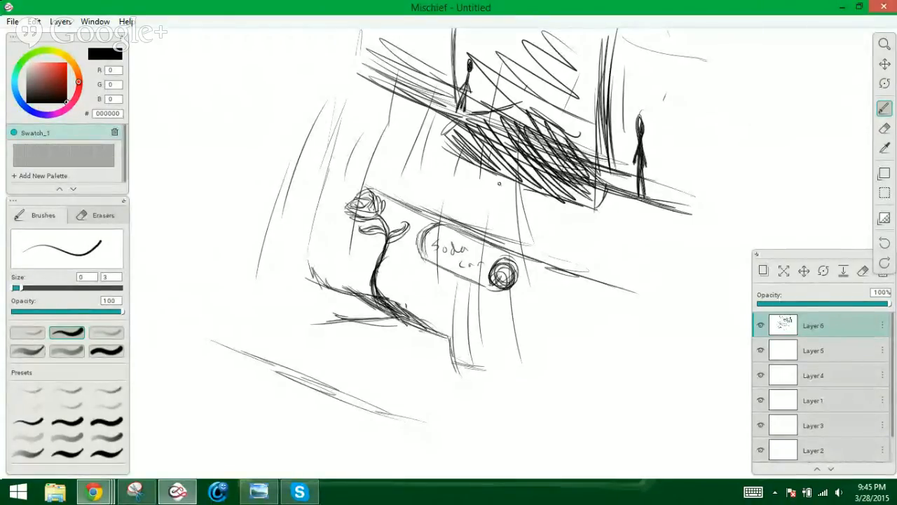
Draw light sloping lines along the road surface between the car and the soda can
mouse_move(347, 131)
left_mouse_down()
mouse_move(389, 143)
mouse_move(455, 188)
left_mouse_up()
left_click_drag(517, 218, 589, 255)
left_click_drag(382, 131, 460, 176)
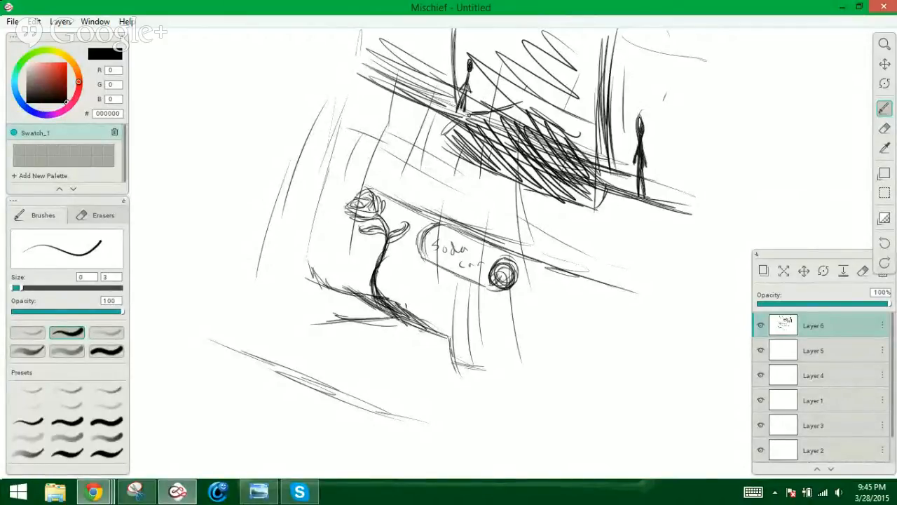
Fill the car's silhouette solid black with the brush at size 12
mouse_move(522, 133)
left_mouse_down()
mouse_move(499, 125)
mouse_move(450, 135)
mouse_move(540, 186)
mouse_move(505, 140)
mouse_move(560, 161)
mouse_move(533, 140)
mouse_move(585, 180)
mouse_move(510, 125)
mouse_move(576, 197)
left_mouse_up()
key("bracketright")
key("bracketright")
mouse_move(577, 196)
left_mouse_down()
mouse_move(506, 148)
mouse_move(553, 160)
mouse_move(524, 128)
mouse_move(556, 143)
mouse_move(522, 112)
mouse_move(605, 181)
mouse_move(592, 206)
mouse_move(581, 201)
mouse_move(598, 184)
mouse_move(550, 142)
mouse_move(536, 115)
mouse_move(545, 119)
mouse_move(490, 86)
mouse_move(492, 104)
mouse_move(516, 119)
mouse_move(520, 109)
mouse_move(458, 113)
mouse_move(447, 132)
mouse_move(481, 161)
mouse_move(447, 126)
mouse_move(452, 116)
mouse_move(507, 143)
mouse_move(480, 114)
mouse_move(489, 113)
mouse_move(509, 118)
mouse_move(524, 141)
mouse_move(526, 126)
mouse_move(516, 127)
mouse_move(509, 143)
mouse_move(490, 115)
left_mouse_up()
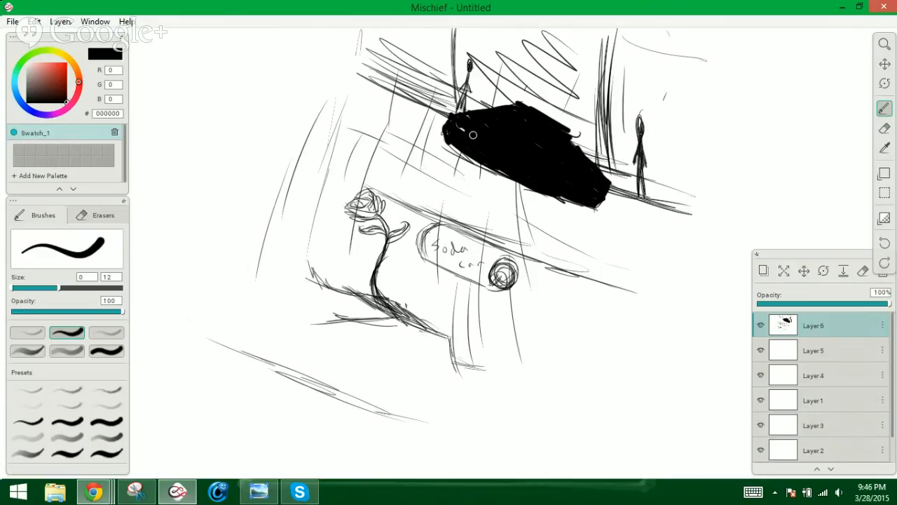
Set the brush colour to white (FFFFFF) and letter "Floating Car" across the black car
left_click(37, 72)
left_click_drag(37, 72, 26, 62)
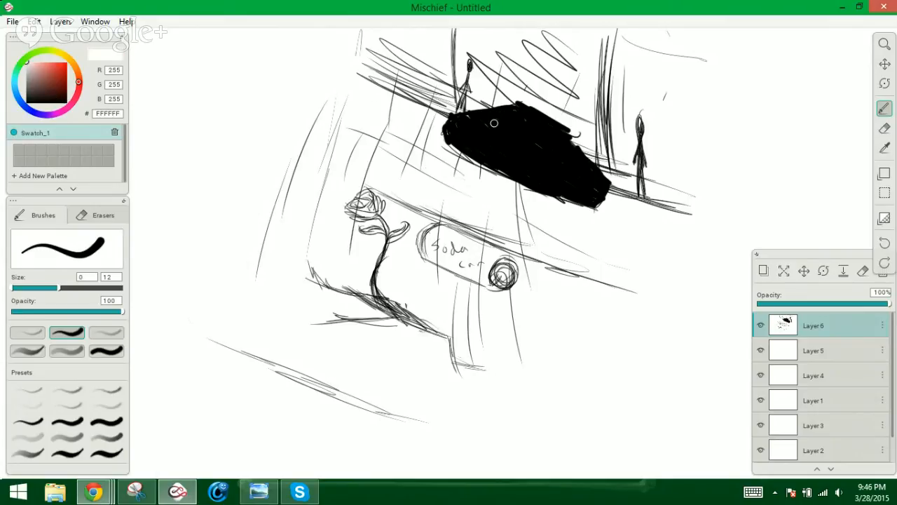
mouse_move(490, 118)
left_mouse_down()
mouse_move(473, 130)
mouse_move(493, 122)
mouse_move(485, 137)
mouse_move(517, 135)
mouse_move(522, 158)
mouse_move(527, 150)
mouse_move(569, 160)
left_mouse_up()
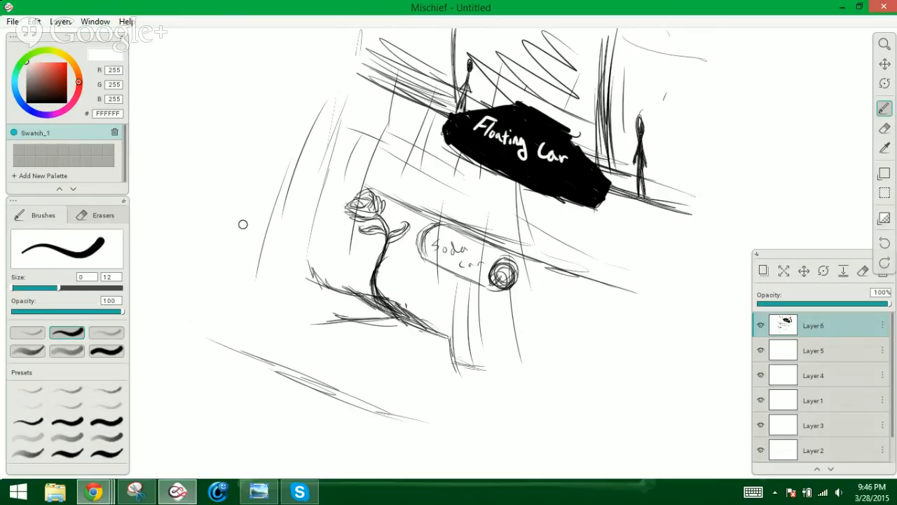
With a black size 3 brush, write "rain" at both ends of the sidewalk and add slanted streaks around the outer figure
left_click(66, 102)
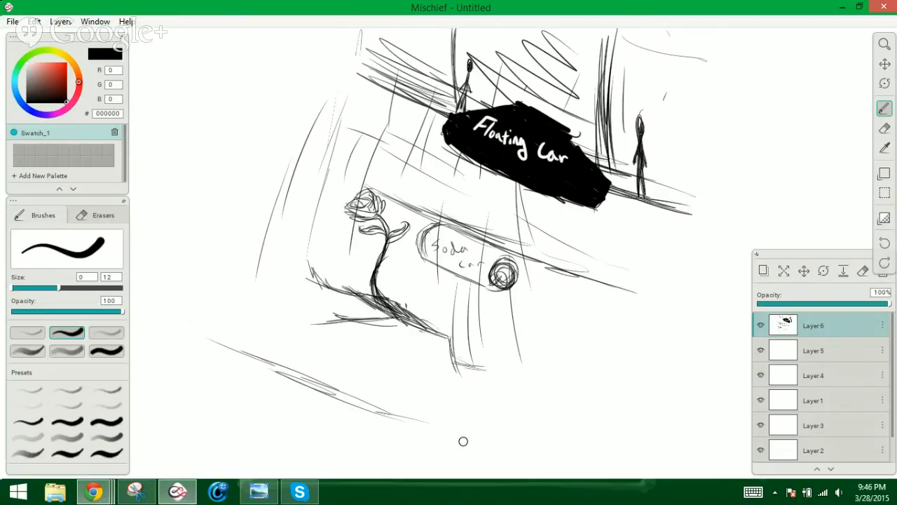
key("bracketleft")
key("bracketleft")
key("bracketleft")
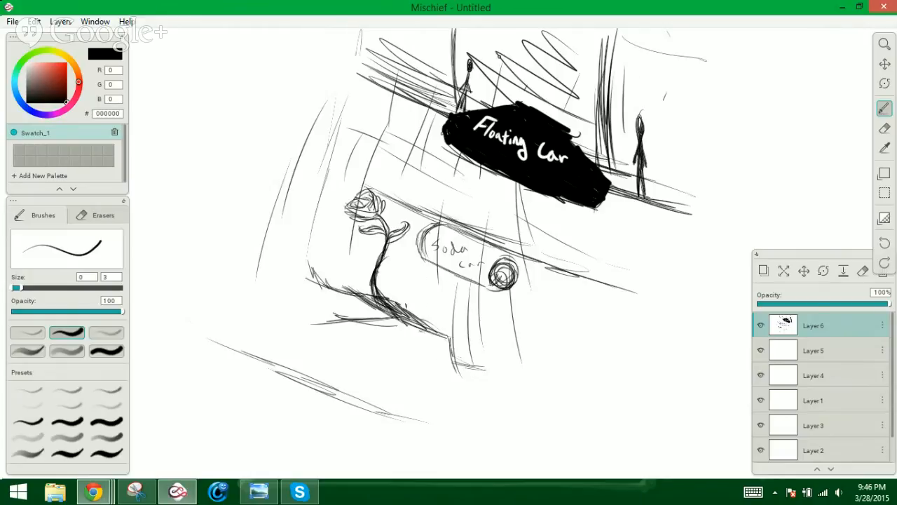
left_click_drag(343, 47, 364, 52)
mouse_move(634, 222)
left_mouse_down()
mouse_move(645, 216)
mouse_move(669, 242)
left_mouse_up()
left_click_drag(659, 76, 639, 120)
mouse_move(689, 82)
left_mouse_down()
mouse_move(648, 152)
mouse_move(659, 171)
mouse_move(655, 202)
left_mouse_up()
Outline a wavy puddle with ripples on the road beyond the soda can and label it "Puddle"
mouse_move(634, 231)
left_mouse_down()
mouse_move(616, 231)
mouse_move(674, 274)
left_mouse_up()
left_click_drag(601, 240, 683, 278)
mouse_move(572, 290)
left_mouse_down()
mouse_move(587, 334)
mouse_move(555, 384)
mouse_move(613, 392)
left_mouse_up()
left_click_drag(660, 360, 678, 359)
left_click_drag(594, 262, 566, 270)
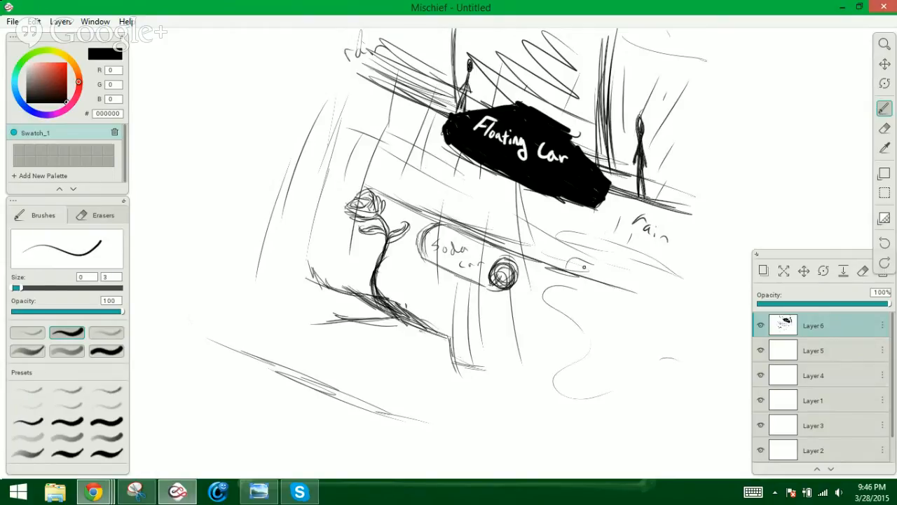
left_click_drag(617, 245, 682, 270)
left_click_drag(636, 297, 595, 299)
left_click_drag(618, 319, 623, 327)
left_click_drag(630, 322, 672, 314)
left_click_drag(677, 309, 685, 311)
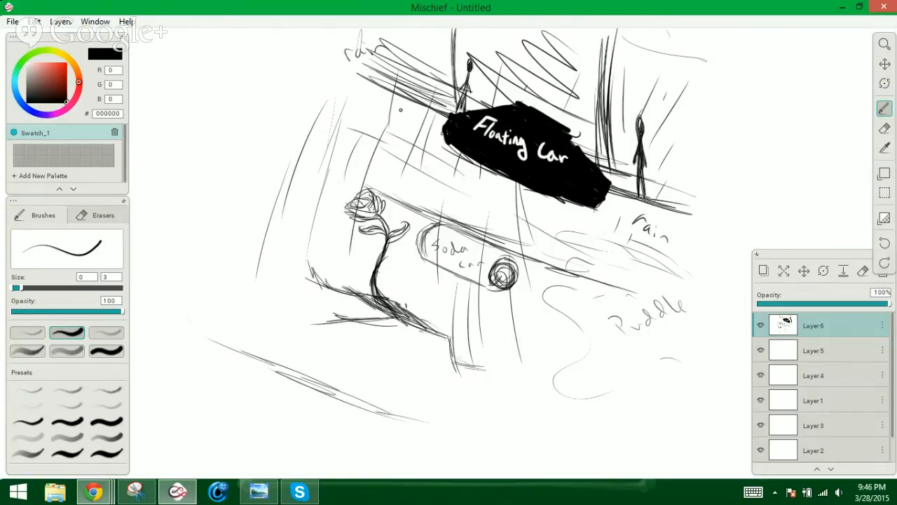
Write "rain" on the road beside the car and add more short rain streaks across the background
left_click_drag(397, 112, 419, 137)
mouse_move(426, 51)
left_mouse_down()
mouse_move(372, 99)
mouse_move(365, 126)
left_mouse_up()
mouse_move(315, 70)
left_mouse_down()
mouse_move(310, 101)
mouse_move(286, 119)
left_mouse_up()
left_click_drag(538, 35, 528, 80)
left_click_drag(515, 30, 502, 51)
left_click_drag(564, 67, 551, 119)
left_click_drag(610, 52, 603, 73)
left_click_drag(601, 90, 604, 175)
left_click_drag(620, 159, 616, 176)
left_click_drag(645, 57, 640, 80)
left_click_drag(632, 178, 626, 213)
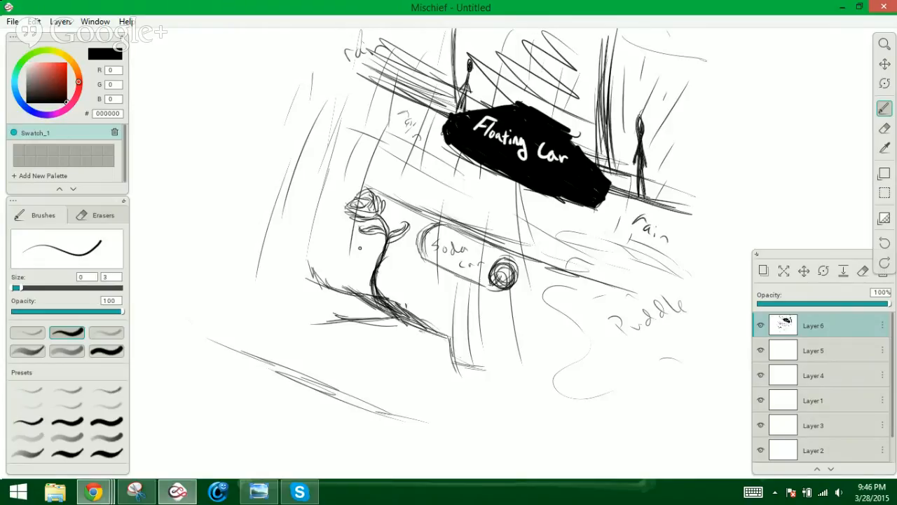
Sketch loose curved and angular strokes around the jagged upper end of the rose's ledge
left_click_drag(247, 276, 286, 283)
left_click_drag(287, 250, 317, 268)
mouse_move(270, 222)
left_mouse_down()
mouse_move(306, 235)
mouse_move(328, 221)
left_mouse_up()
mouse_move(316, 175)
left_mouse_down()
mouse_move(303, 196)
mouse_move(337, 211)
left_mouse_up()
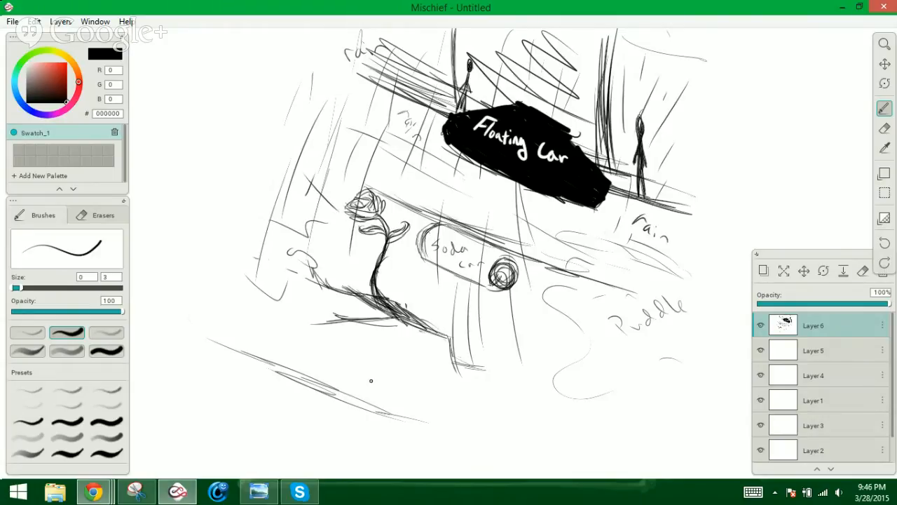
Letter "*heavenly choir*" on two lines below the rose's ledge
mouse_move(369, 379)
left_mouse_down()
mouse_move(389, 379)
mouse_move(386, 395)
mouse_move(367, 391)
mouse_move(383, 393)
left_mouse_up()
mouse_move(386, 359)
left_mouse_down()
mouse_move(402, 383)
mouse_move(423, 393)
left_mouse_up()
mouse_move(429, 384)
left_mouse_down()
mouse_move(443, 395)
mouse_move(467, 382)
mouse_move(480, 390)
left_mouse_up()
mouse_move(480, 393)
left_mouse_down()
mouse_move(490, 384)
mouse_move(491, 394)
left_mouse_up()
mouse_move(485, 384)
left_mouse_down()
mouse_move(498, 382)
mouse_move(502, 402)
left_mouse_up()
mouse_move(484, 409)
left_mouse_down()
mouse_move(485, 427)
mouse_move(541, 415)
mouse_move(567, 422)
left_mouse_up()
left_click(545, 405)
mouse_move(566, 410)
left_mouse_down()
mouse_move(552, 422)
mouse_move(570, 416)
left_mouse_up()
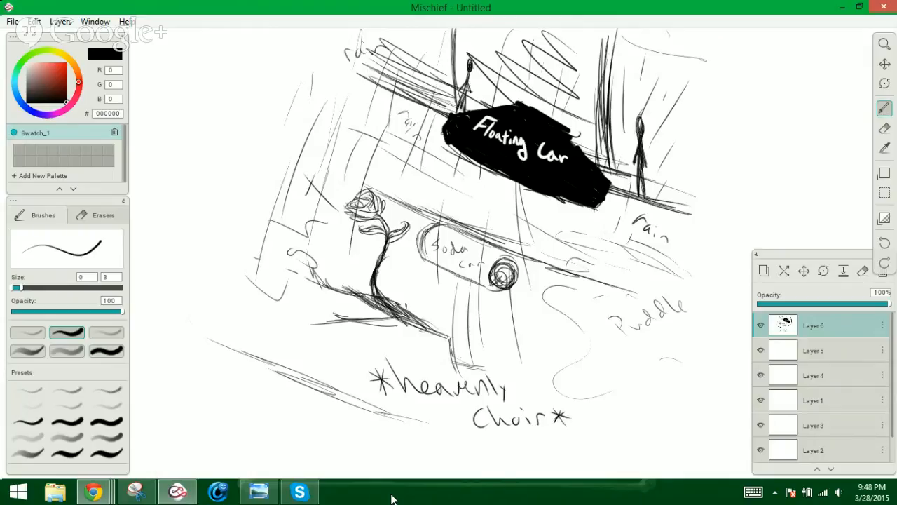
On an empty canvas area, sketch two long edges that spread apart downward from a narrower top
left_click(885, 63)
mouse_move(759, 127)
left_mouse_down()
mouse_move(450, 263)
mouse_move(232, 248)
left_mouse_up()
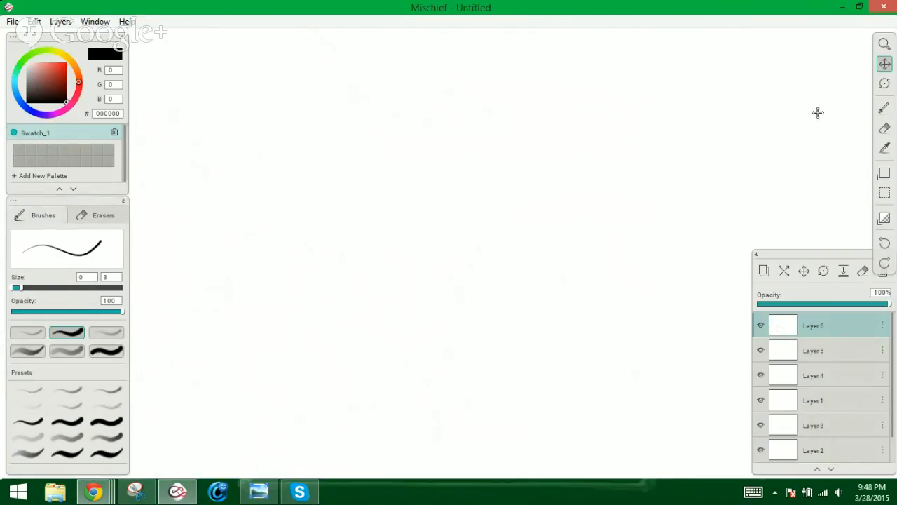
left_click(884, 108)
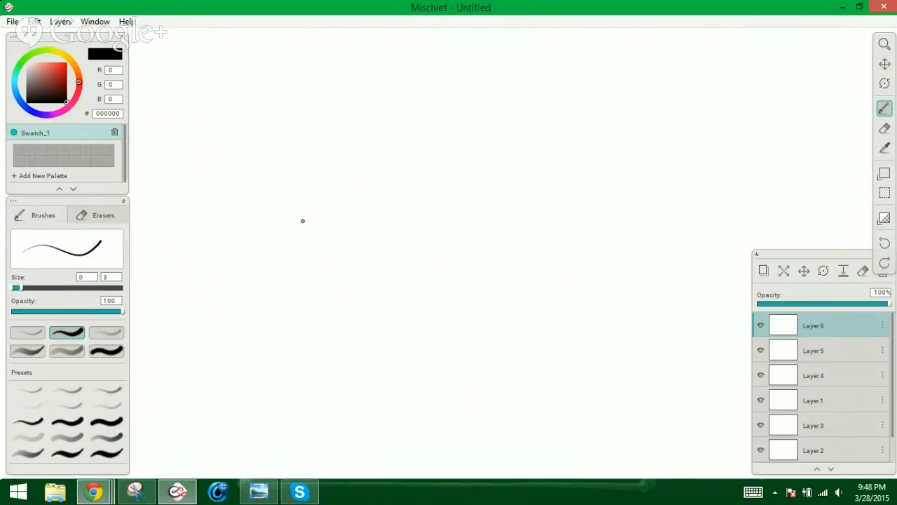
left_click_drag(327, 162, 315, 201)
left_click_drag(341, 138, 294, 233)
mouse_move(322, 173)
left_mouse_down()
mouse_move(276, 311)
mouse_move(281, 266)
left_mouse_up()
left_click_drag(314, 186, 312, 215)
left_click_drag(333, 135, 312, 202)
left_click_drag(471, 120, 515, 219)
left_click_drag(483, 125, 537, 250)
mouse_move(499, 165)
left_mouse_down()
mouse_move(558, 295)
mouse_move(497, 180)
left_mouse_up()
left_click_drag(530, 246, 489, 166)
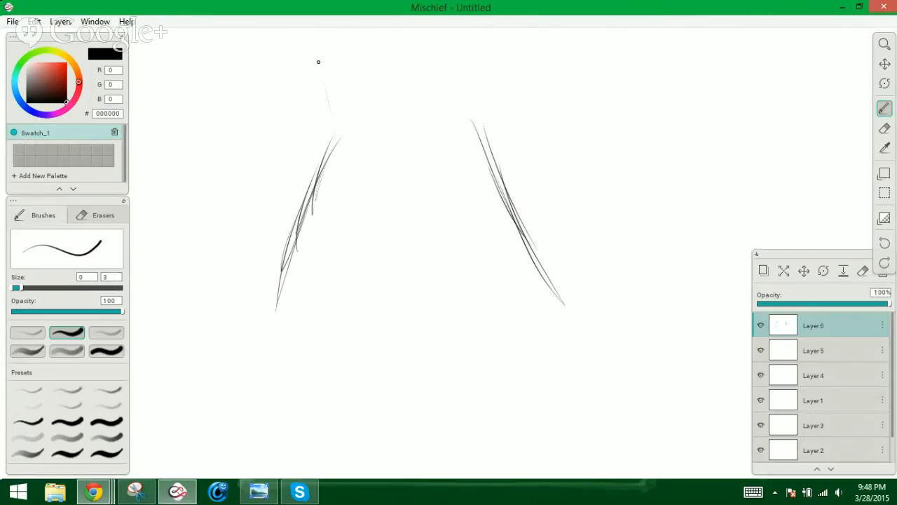
Draw upright sides above the spreading edges, hatch diagonally between them and close the block with a base line
mouse_move(336, 140)
left_mouse_down()
mouse_move(330, 79)
mouse_move(337, 138)
left_mouse_up()
left_click_drag(338, 50, 335, 137)
mouse_move(467, 116)
left_mouse_down()
mouse_move(475, 47)
mouse_move(473, 126)
mouse_move(477, 38)
left_mouse_up()
mouse_move(338, 127)
left_mouse_down()
mouse_move(335, 43)
mouse_move(337, 60)
left_mouse_up()
left_click_drag(386, 34, 335, 73)
mouse_move(420, 39)
left_mouse_down()
mouse_move(319, 103)
mouse_move(461, 43)
left_mouse_up()
left_click_drag(445, 39, 328, 107)
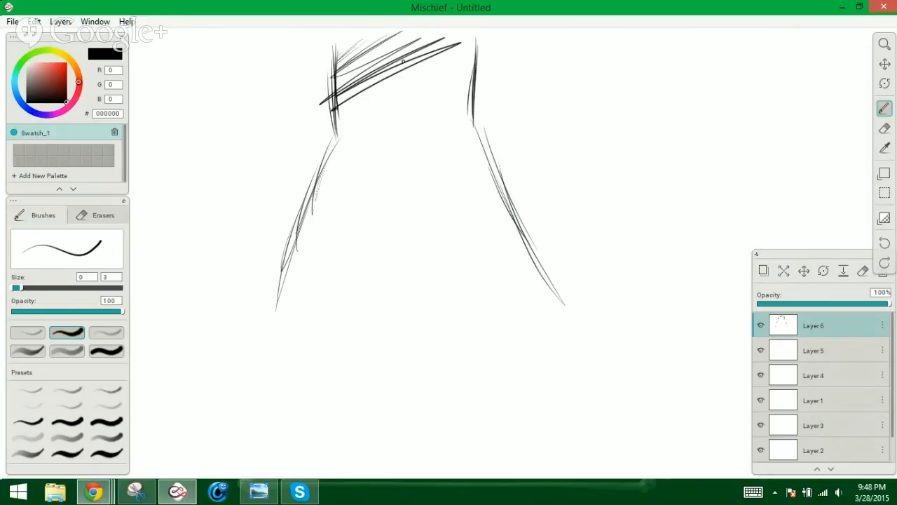
left_click_drag(459, 70, 338, 111)
left_click_drag(461, 88, 344, 120)
mouse_move(463, 103)
left_mouse_down()
mouse_move(429, 118)
mouse_move(329, 129)
mouse_move(473, 112)
left_mouse_up()
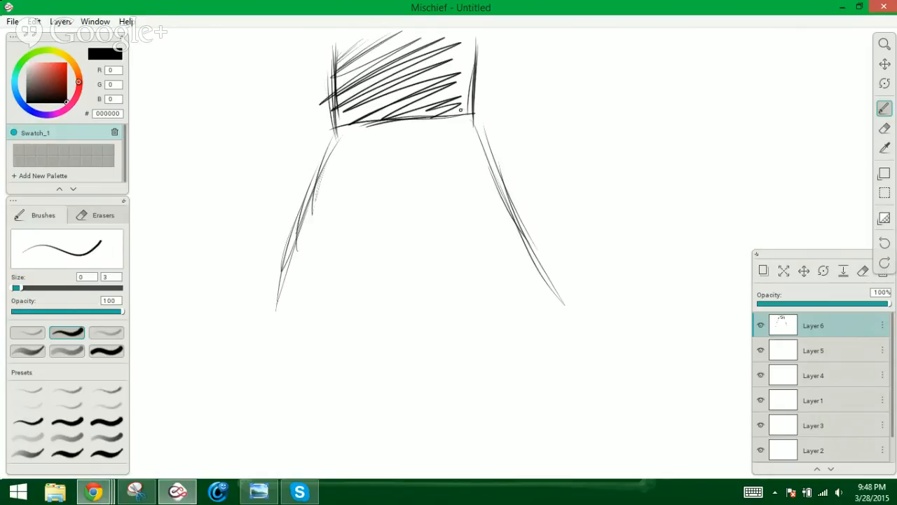
Letter "Wall" on the hatched block between the upright sides
mouse_move(363, 60)
left_mouse_down()
mouse_move(383, 86)
mouse_move(391, 61)
left_mouse_up()
mouse_move(407, 72)
left_mouse_down()
mouse_move(400, 82)
mouse_move(414, 78)
left_mouse_up()
left_click_drag(425, 61, 420, 78)
left_click_drag(431, 53, 429, 77)
left_click_drag(426, 60, 436, 58)
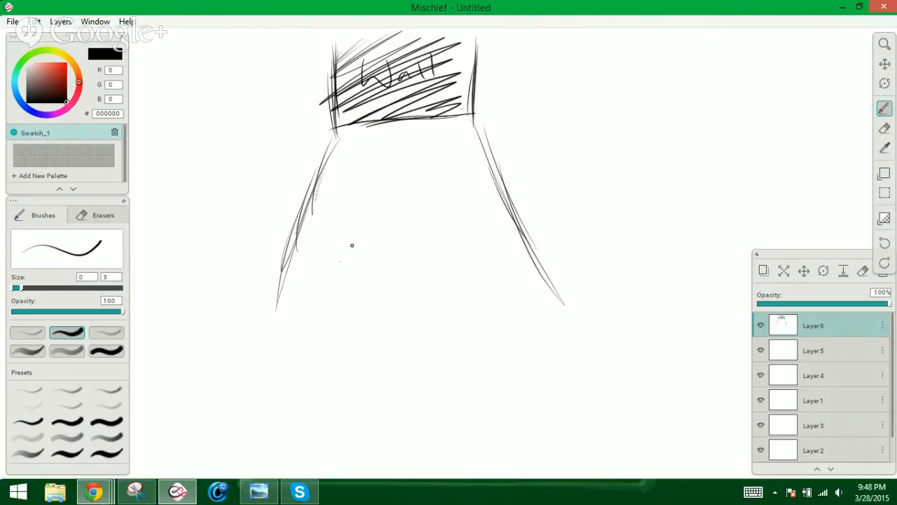
Below the block lettered Wall, sketch a slanted ledge with a small leafed rose growing from it
left_click_drag(330, 265, 405, 200)
mouse_move(346, 252)
left_mouse_down()
mouse_move(405, 197)
mouse_move(394, 163)
mouse_move(398, 184)
mouse_move(399, 173)
mouse_move(382, 166)
mouse_move(391, 177)
mouse_move(382, 133)
mouse_move(397, 164)
left_mouse_up()
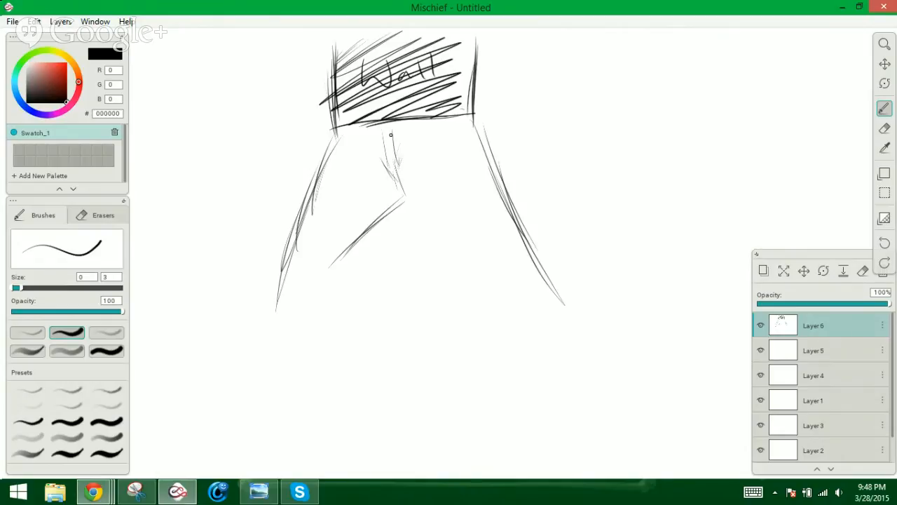
left_click_drag(389, 123, 394, 175)
mouse_move(398, 138)
left_mouse_down()
mouse_move(397, 152)
mouse_move(406, 113)
mouse_move(394, 149)
left_mouse_up()
mouse_move(401, 189)
left_mouse_down()
mouse_move(447, 167)
mouse_move(442, 158)
mouse_move(445, 179)
mouse_move(408, 163)
mouse_move(405, 189)
mouse_move(398, 129)
mouse_move(403, 146)
mouse_move(410, 130)
mouse_move(390, 153)
left_mouse_up()
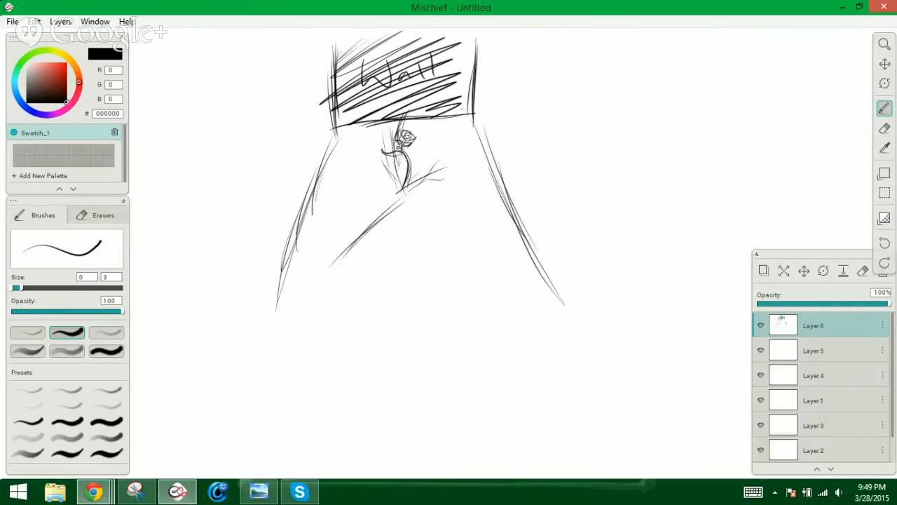
mouse_move(407, 161)
left_mouse_down()
mouse_move(422, 149)
mouse_move(412, 156)
left_mouse_up()
left_click_drag(401, 190, 361, 234)
mouse_move(422, 178)
left_mouse_down()
mouse_move(385, 210)
mouse_move(433, 161)
mouse_move(429, 171)
mouse_move(440, 166)
mouse_move(411, 183)
mouse_move(394, 177)
mouse_move(402, 189)
mouse_move(394, 159)
left_mouse_up()
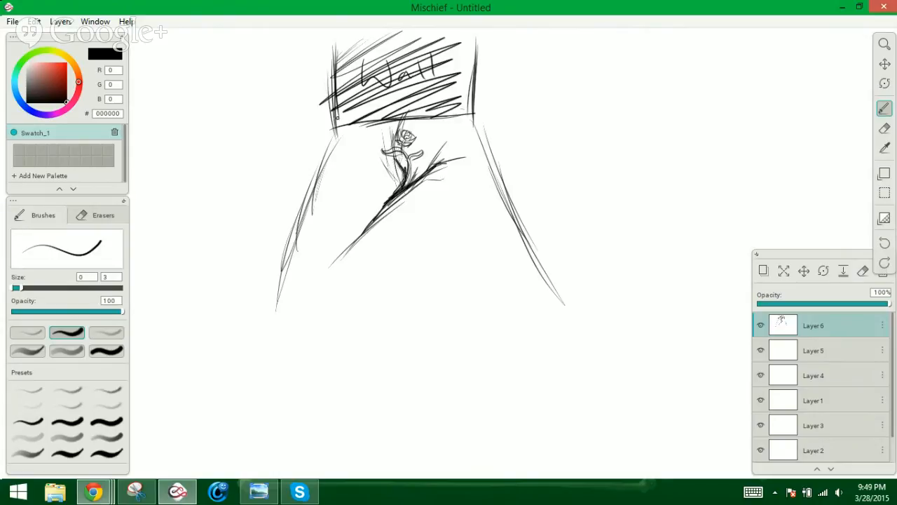
mouse_move(419, 170)
left_mouse_down()
mouse_move(413, 182)
mouse_move(396, 168)
left_mouse_up()
Add long upright strokes on both sides of the small rose and light curved arcs around its ledge
left_click_drag(427, 131, 426, 140)
left_click_drag(370, 146, 370, 167)
left_click_drag(355, 230, 351, 137)
left_click_drag(343, 246, 339, 132)
left_click_drag(356, 181, 352, 107)
mouse_move(356, 240)
left_mouse_down()
mouse_move(416, 244)
mouse_move(403, 253)
mouse_move(442, 224)
mouse_move(455, 205)
left_mouse_up()
left_click_drag(461, 188, 441, 119)
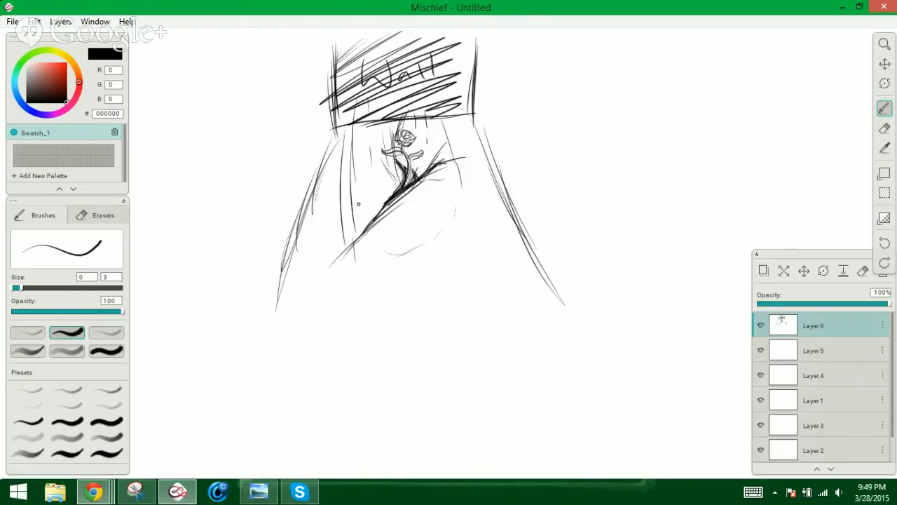
left_click_drag(351, 197, 379, 165)
left_click_drag(435, 110, 435, 123)
left_click_drag(441, 104, 447, 157)
Sketch two tilted four-sided outlines to the left of the wall, a smaller upper one and a larger lower one
mouse_move(256, 56)
left_mouse_down()
mouse_move(280, 135)
mouse_move(304, 101)
left_mouse_up()
left_click_drag(303, 49, 313, 88)
left_click_drag(292, 118, 311, 96)
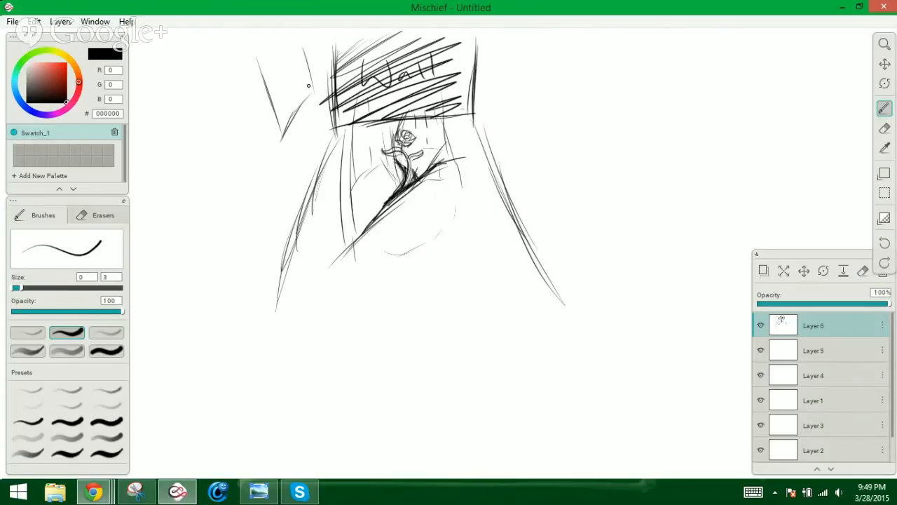
left_click_drag(264, 47, 294, 40)
left_click_drag(179, 137, 214, 206)
left_click_drag(176, 122, 221, 215)
mouse_move(178, 133)
left_mouse_down()
mouse_move(188, 101)
mouse_move(187, 110)
mouse_move(219, 71)
mouse_move(243, 173)
left_mouse_up()
left_click_drag(221, 216, 243, 165)
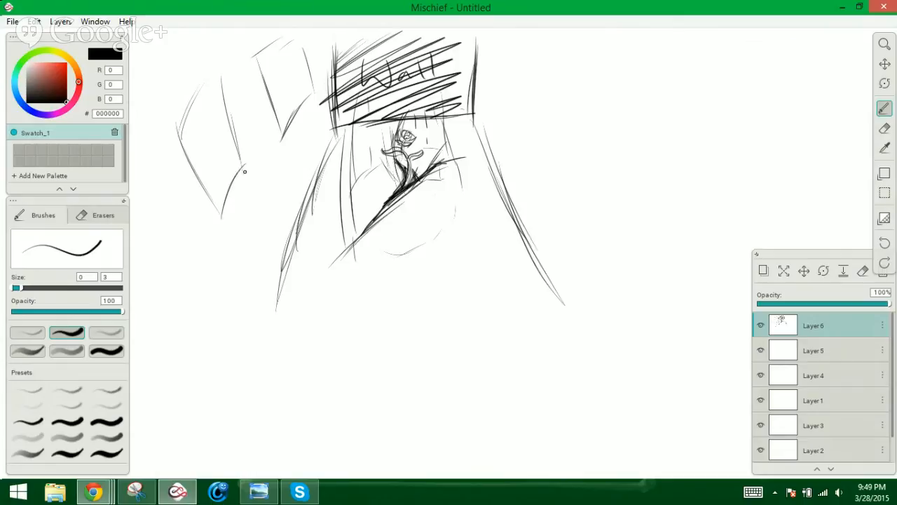
Sketch two matching tilted four-sided outlines to the right of the wall
left_click_drag(495, 30, 491, 90)
left_click_drag(506, 36, 533, 64)
mouse_move(486, 98)
left_mouse_down()
mouse_move(502, 130)
mouse_move(537, 73)
mouse_move(597, 175)
left_mouse_up()
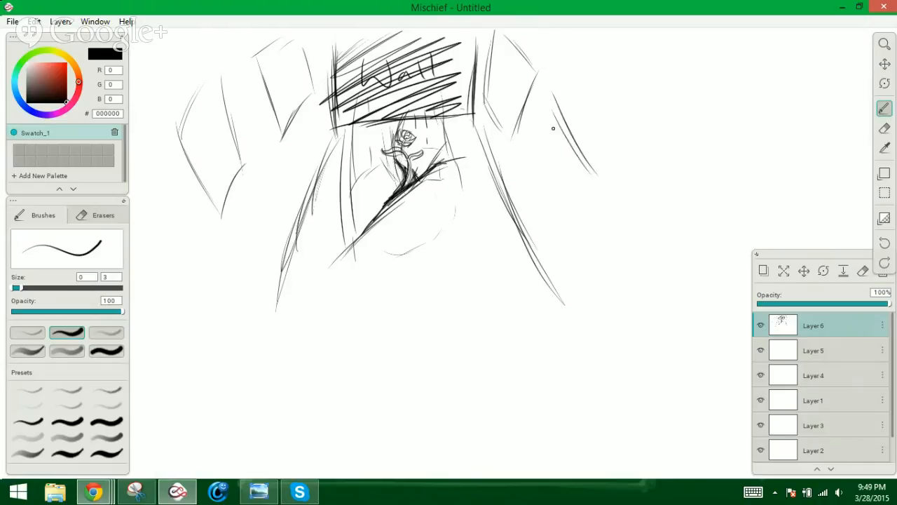
left_click_drag(555, 110, 531, 172)
mouse_move(554, 115)
left_mouse_down()
mouse_move(526, 184)
mouse_move(567, 247)
left_mouse_up()
left_click_drag(540, 208, 565, 248)
left_click_drag(567, 247, 599, 186)
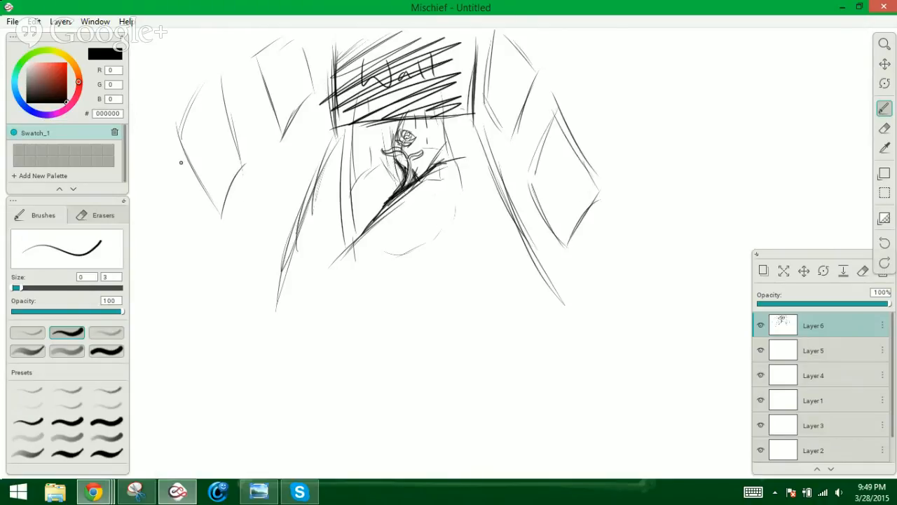
Darken and double the edges of the large four-sided outline on the far left
left_click_drag(178, 158, 223, 230)
mouse_move(175, 140)
left_mouse_down()
mouse_move(246, 164)
mouse_move(237, 235)
mouse_move(251, 172)
mouse_move(229, 112)
left_mouse_up()
mouse_move(248, 169)
left_mouse_down()
mouse_move(217, 91)
mouse_move(191, 133)
left_mouse_up()
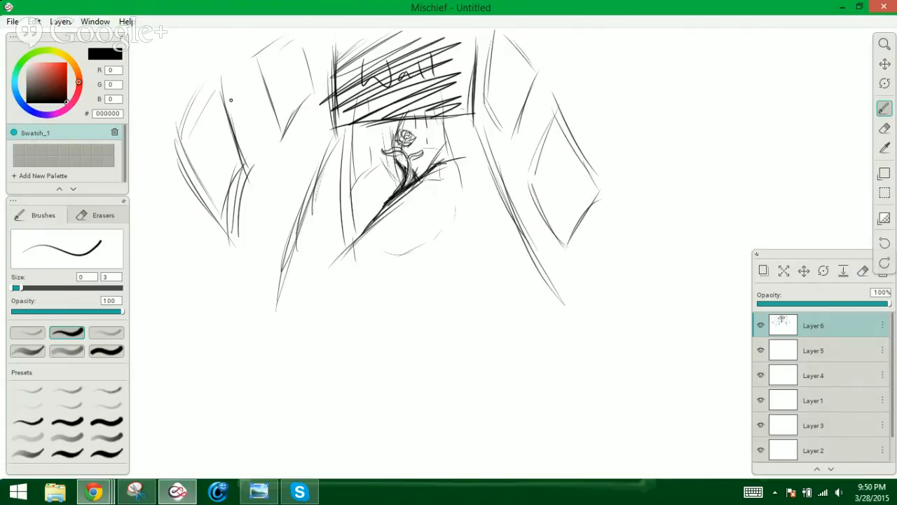
Scatter short slanted rain strokes over the side outlines, the spreading edges and the ground around the small rose
left_click_drag(226, 71, 259, 145)
left_click_drag(262, 116, 272, 148)
left_click_drag(239, 49, 279, 136)
left_click_drag(277, 84, 286, 112)
left_click_drag(288, 96, 297, 125)
mouse_move(315, 77)
left_mouse_down()
mouse_move(316, 147)
mouse_move(301, 149)
mouse_move(315, 234)
left_mouse_up()
left_click_drag(269, 156, 248, 207)
left_click_drag(290, 184, 284, 199)
left_click_drag(314, 247, 306, 264)
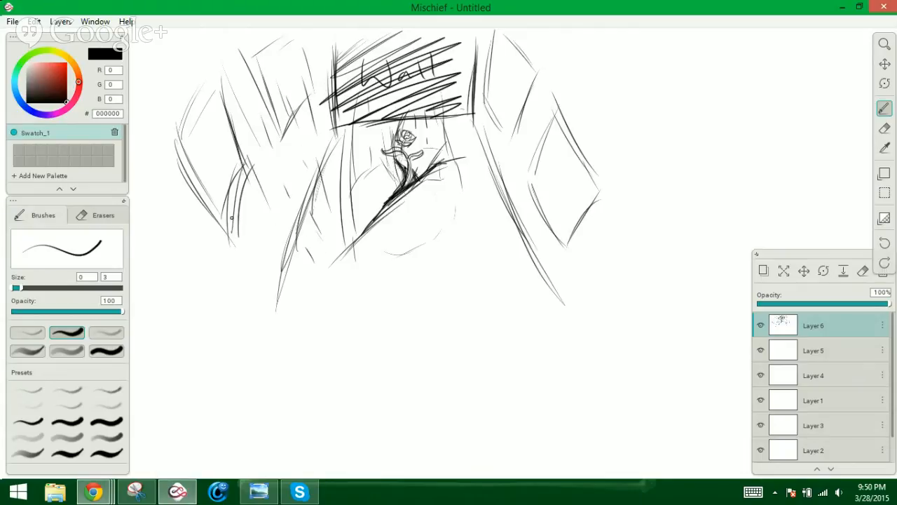
left_click_drag(231, 213, 262, 263)
left_click_drag(369, 205, 354, 236)
mouse_move(398, 255)
left_mouse_down()
mouse_move(402, 278)
mouse_move(375, 283)
left_mouse_up()
left_click_drag(424, 201, 429, 236)
left_click_drag(432, 210, 437, 257)
left_click_drag(411, 209, 405, 230)
left_click_drag(421, 248, 427, 262)
left_click_drag(467, 210, 468, 279)
left_click_drag(479, 276, 484, 291)
left_click_drag(494, 222, 500, 254)
left_click_drag(462, 78, 470, 156)
left_click_drag(482, 158, 488, 174)
left_click_drag(475, 101, 482, 156)
left_click_drag(500, 75, 504, 115)
left_click_drag(502, 150, 502, 181)
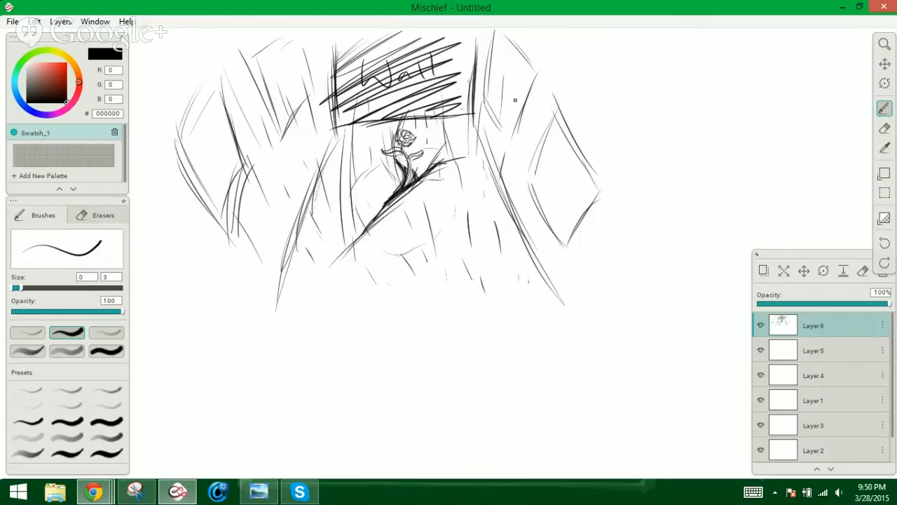
left_click_drag(517, 94, 514, 125)
left_click_drag(569, 82, 556, 109)
left_click_drag(581, 164, 575, 191)
left_click_drag(573, 269, 575, 293)
left_click_drag(619, 206, 608, 249)
left_click_drag(526, 154, 522, 184)
left_click_drag(508, 63, 505, 78)
left_click_drag(191, 137, 194, 145)
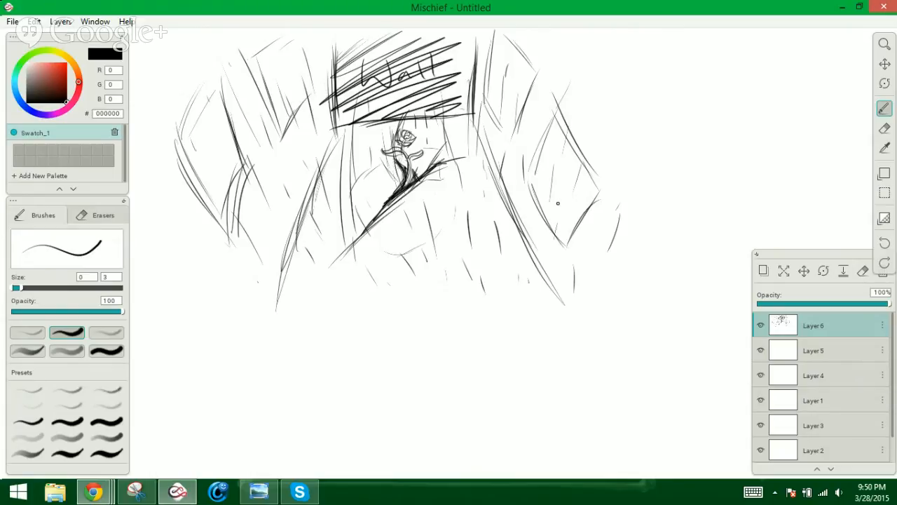
mouse_move(575, 67)
left_mouse_down()
mouse_move(534, 136)
mouse_move(556, 81)
left_mouse_up()
Look over the earlier floating car and rose scene, and return to the wall scene
left_click(885, 63)
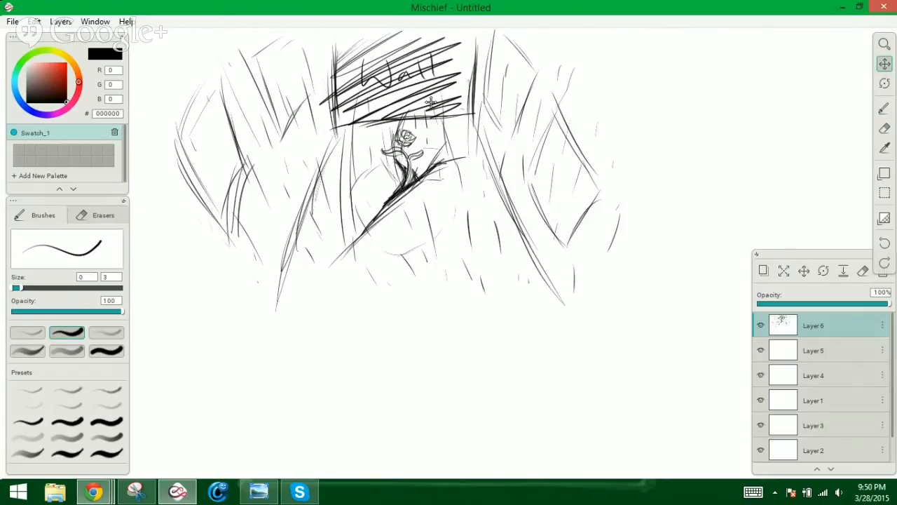
mouse_move(360, 134)
left_mouse_down()
mouse_move(384, 175)
mouse_move(671, 125)
left_mouse_up()
mouse_move(351, 162)
left_mouse_down()
mouse_move(667, 132)
mouse_move(652, 132)
mouse_move(670, 125)
mouse_move(637, 104)
left_mouse_up()
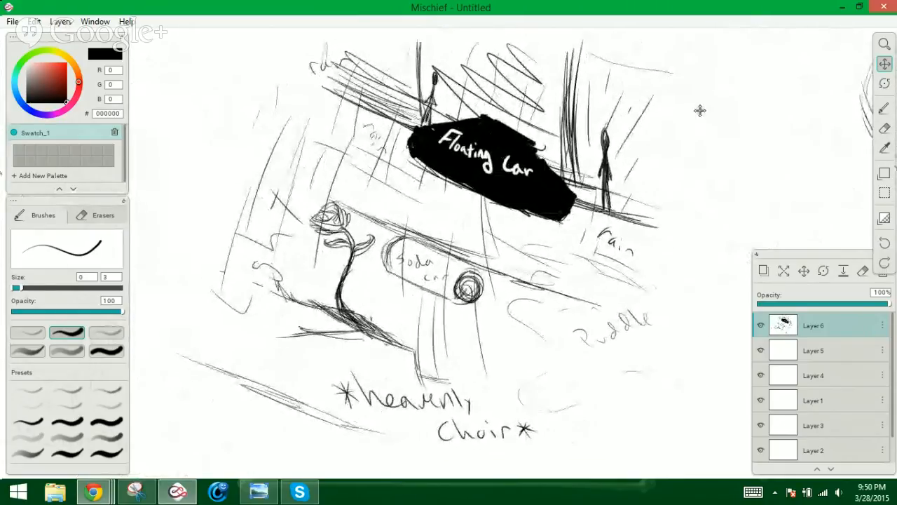
left_click_drag(699, 111, 647, 118)
mouse_move(586, 131)
left_mouse_down()
mouse_move(248, 150)
mouse_move(544, 148)
mouse_move(481, 169)
left_mouse_up()
left_click_drag(549, 141, 538, 144)
left_click_drag(645, 158, 504, 169)
left_click_drag(559, 154, 594, 150)
left_click(885, 108)
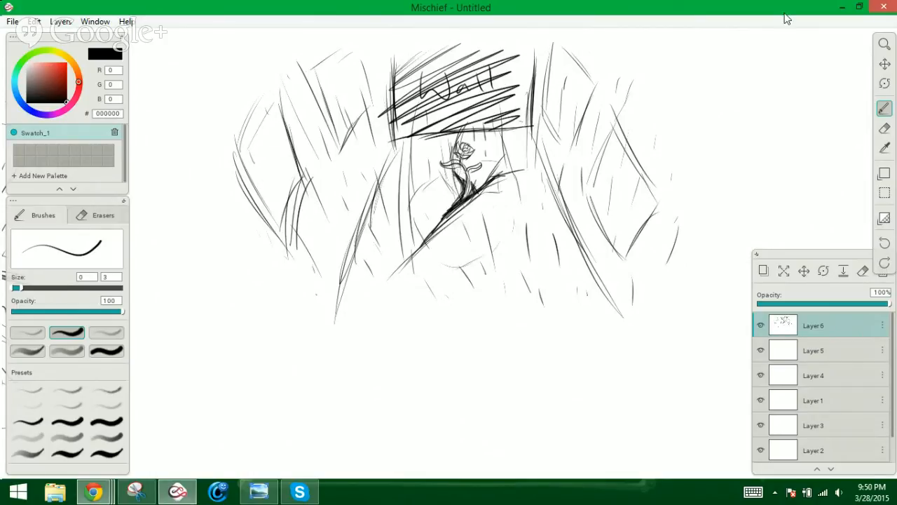
On an empty canvas area beside the wall scene, sketch a curved rose stem with overlapping strokes
left_click(885, 64)
mouse_move(733, 124)
left_mouse_down()
mouse_move(555, 159)
mouse_move(352, 164)
left_mouse_up()
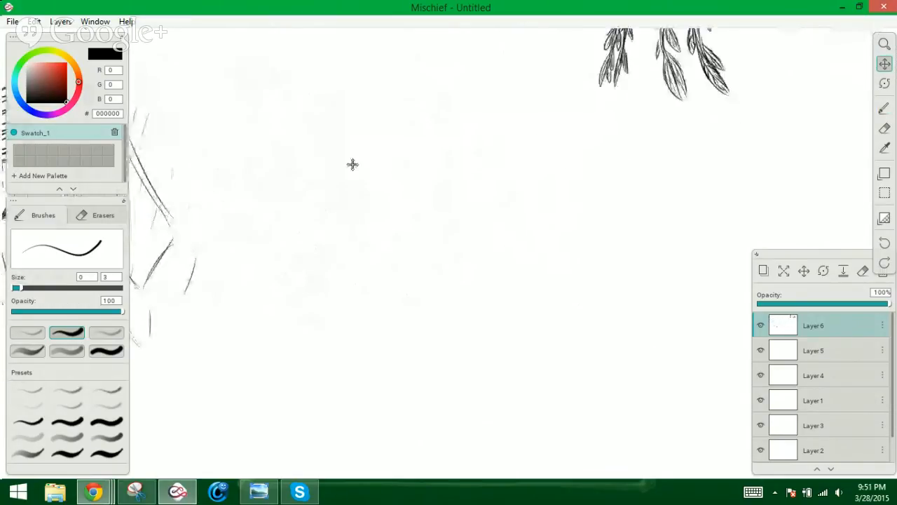
left_click(885, 109)
left_click_drag(523, 208, 530, 255)
mouse_move(507, 188)
left_mouse_down()
mouse_move(518, 223)
mouse_move(516, 169)
left_mouse_up()
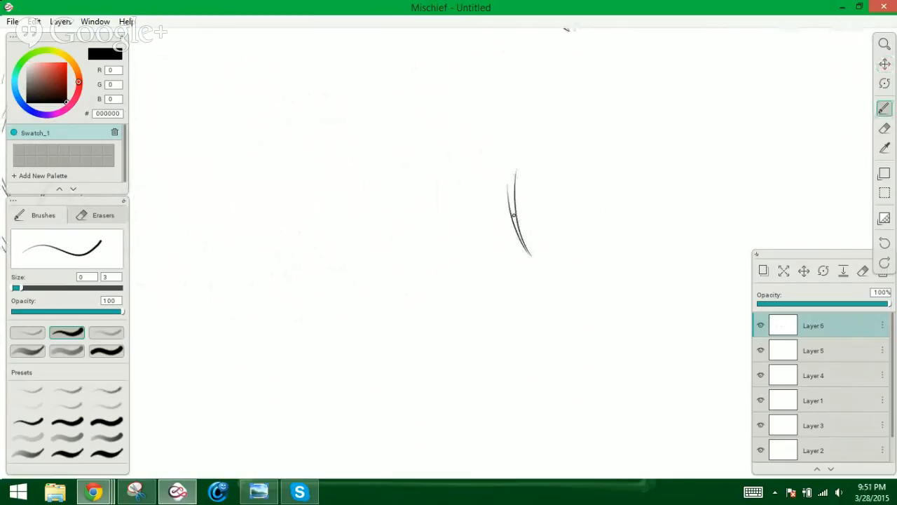
left_click_drag(514, 217, 509, 160)
left_click_drag(513, 187, 500, 147)
left_click_drag(516, 243, 504, 184)
mouse_move(513, 215)
left_mouse_down()
mouse_move(502, 169)
mouse_move(507, 187)
left_mouse_up()
mouse_move(508, 187)
left_mouse_down()
mouse_move(487, 151)
mouse_move(488, 126)
left_mouse_up()
Sketch the rose's cupped head on the stem with curled side petals, a central petal and outer petals
mouse_move(496, 159)
left_mouse_down()
mouse_move(483, 127)
mouse_move(454, 119)
mouse_move(449, 105)
left_mouse_up()
mouse_move(461, 124)
left_mouse_down()
mouse_move(457, 86)
mouse_move(445, 91)
mouse_move(492, 125)
mouse_move(525, 123)
mouse_move(540, 102)
mouse_move(540, 122)
mouse_move(486, 140)
mouse_move(524, 134)
left_mouse_up()
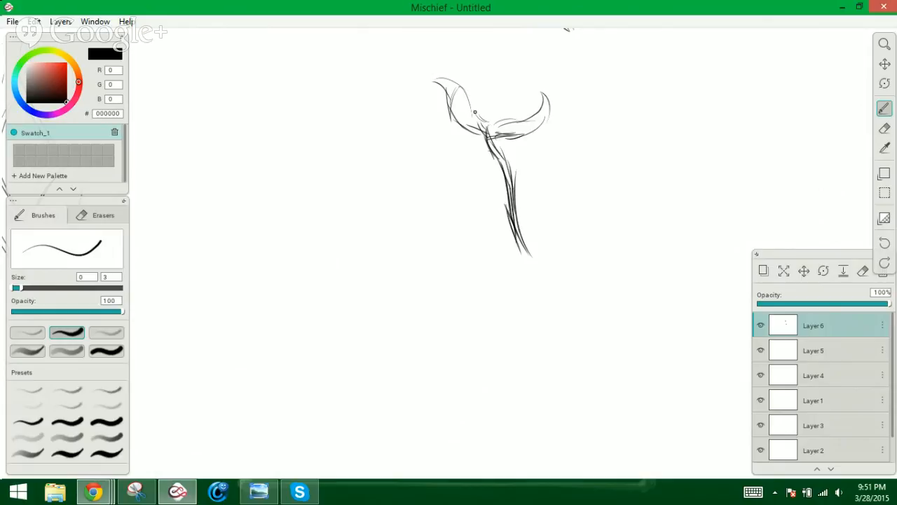
mouse_move(474, 112)
left_mouse_down()
mouse_move(488, 85)
mouse_move(503, 81)
mouse_move(511, 55)
mouse_move(509, 115)
mouse_move(500, 114)
mouse_move(499, 74)
left_mouse_up()
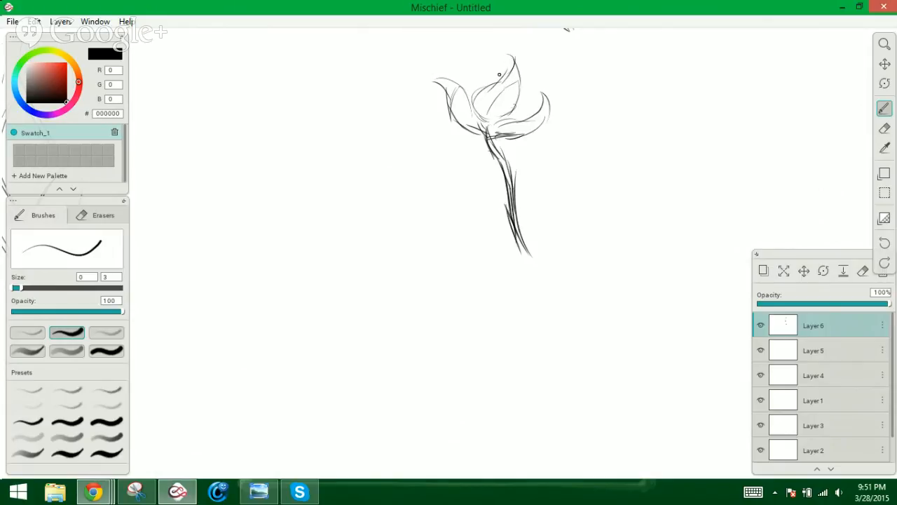
left_click_drag(486, 127, 462, 104)
mouse_move(503, 131)
left_mouse_down()
mouse_move(536, 110)
mouse_move(535, 60)
mouse_move(532, 88)
mouse_move(515, 94)
left_mouse_up()
mouse_move(541, 68)
left_mouse_down()
mouse_move(514, 79)
mouse_move(452, 60)
mouse_move(464, 58)
mouse_move(449, 81)
mouse_move(465, 92)
mouse_move(432, 102)
mouse_move(443, 116)
left_mouse_up()
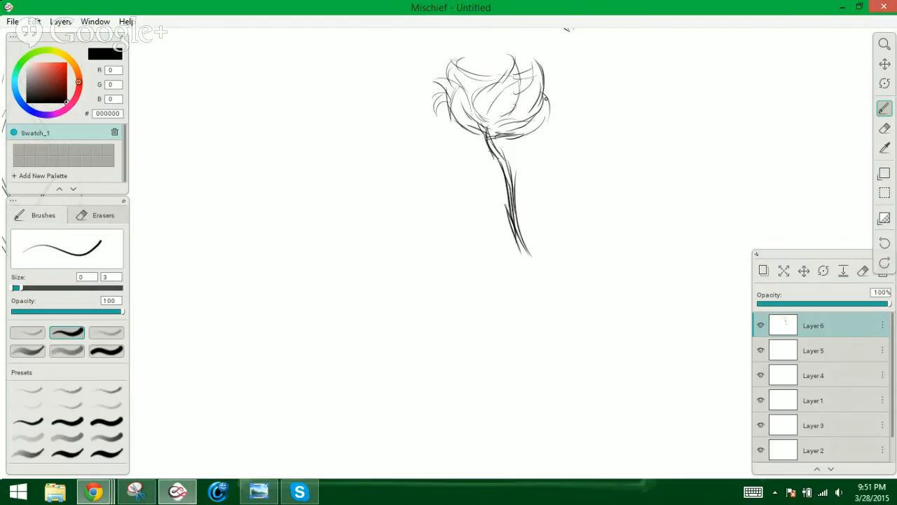
Add curled petal tips and a rim to the rose head, and pointed sepals beneath it
left_click_drag(542, 87, 557, 104)
mouse_move(553, 95)
left_mouse_down()
mouse_move(551, 121)
mouse_move(560, 93)
left_mouse_up()
left_click_drag(562, 90, 554, 99)
mouse_move(472, 60)
left_mouse_down()
mouse_move(516, 56)
mouse_move(506, 63)
left_mouse_up()
left_click_drag(509, 69, 534, 68)
left_click_drag(475, 64, 481, 65)
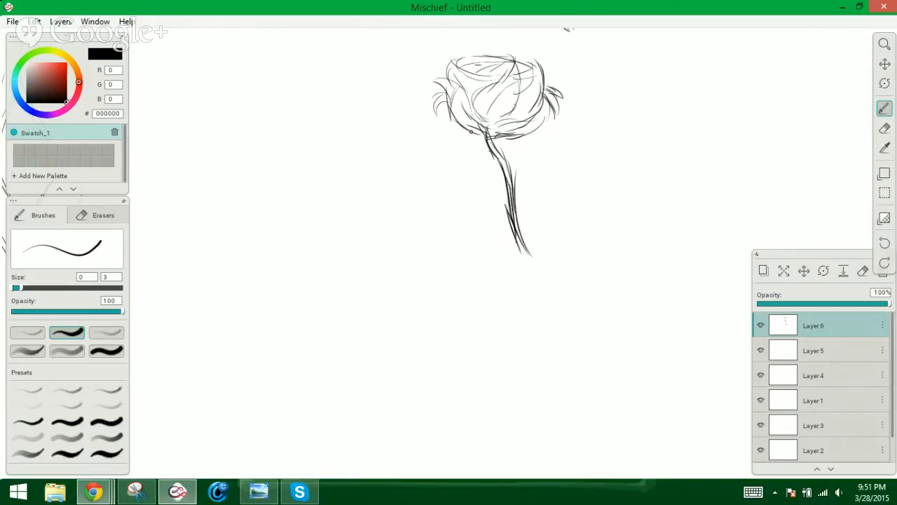
mouse_move(480, 130)
left_mouse_down()
mouse_move(447, 148)
mouse_move(515, 144)
mouse_move(518, 153)
left_mouse_up()
left_click_drag(470, 138, 482, 150)
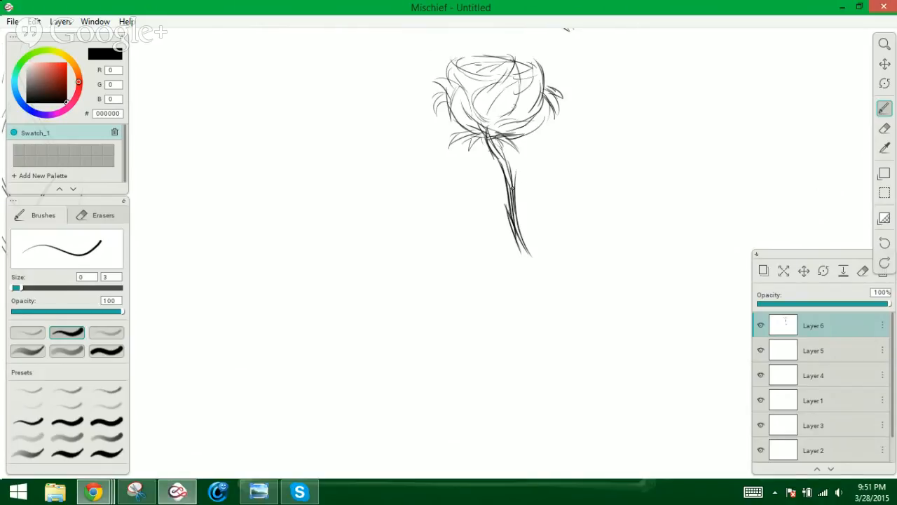
Draw a curled leaf on each side of the rose's stem and lengthen the stem downward
mouse_move(513, 188)
left_mouse_down()
mouse_move(574, 151)
mouse_move(576, 131)
mouse_move(550, 183)
mouse_move(517, 194)
left_mouse_up()
mouse_move(578, 141)
left_mouse_down()
mouse_move(572, 153)
mouse_move(525, 162)
mouse_move(491, 198)
mouse_move(462, 203)
mouse_move(443, 222)
mouse_move(439, 211)
mouse_move(448, 236)
mouse_move(505, 209)
left_mouse_up()
mouse_move(430, 212)
left_mouse_down()
mouse_move(440, 217)
mouse_move(503, 198)
mouse_move(539, 278)
left_mouse_up()
left_click_drag(514, 233, 537, 287)
mouse_move(520, 241)
left_mouse_down()
mouse_move(533, 295)
mouse_move(551, 293)
left_mouse_up()
Sketch a sloping ground line under the stem, extended far down to the left and branching into cracks on the right
left_click_drag(465, 313, 549, 288)
mouse_move(478, 314)
left_mouse_down()
mouse_move(560, 287)
mouse_move(489, 310)
left_mouse_up()
left_click_drag(490, 309, 470, 315)
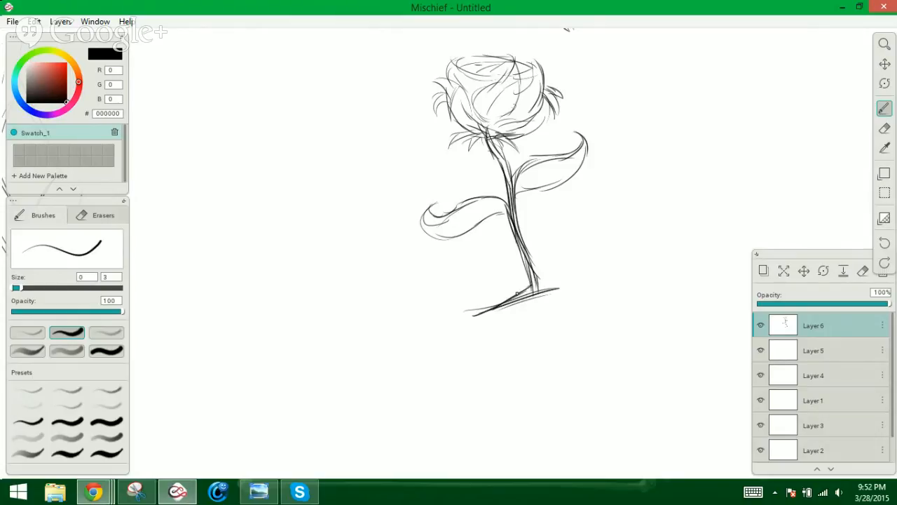
mouse_move(523, 293)
left_mouse_down()
mouse_move(566, 286)
mouse_move(436, 330)
left_mouse_up()
left_click_drag(497, 312, 418, 337)
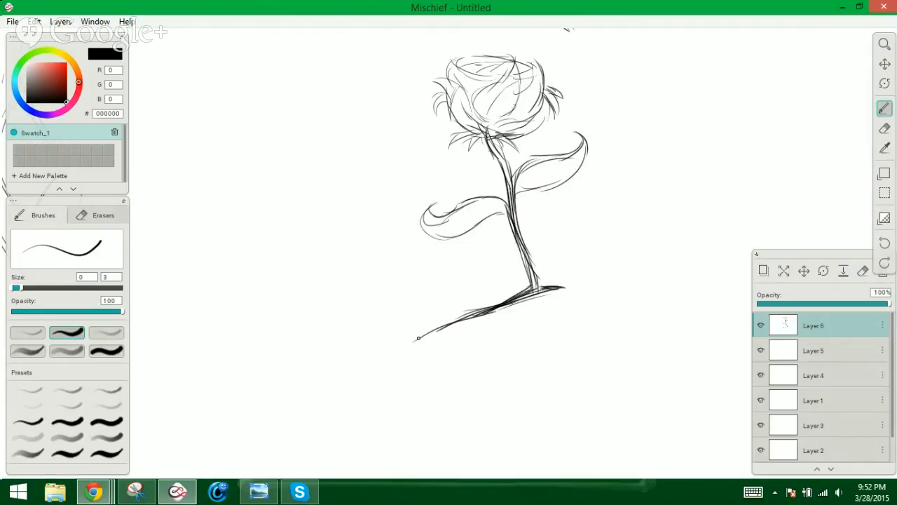
left_click_drag(537, 289, 611, 299)
left_click_drag(520, 300, 587, 291)
left_click_drag(517, 297, 636, 299)
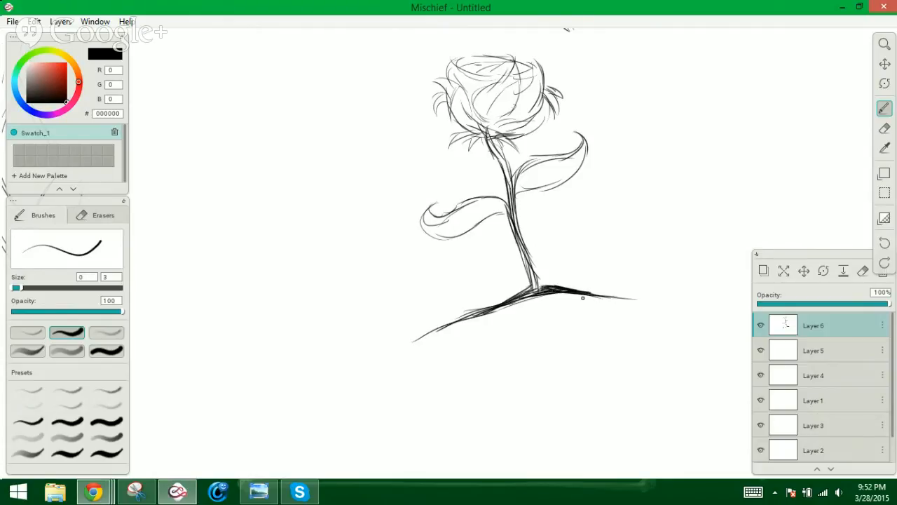
mouse_move(583, 298)
left_mouse_down()
mouse_move(614, 283)
mouse_move(627, 250)
mouse_move(619, 279)
mouse_move(660, 281)
mouse_move(660, 293)
mouse_move(626, 291)
mouse_move(636, 282)
left_mouse_up()
mouse_move(624, 297)
left_mouse_down()
mouse_move(645, 281)
mouse_move(682, 281)
left_mouse_up()
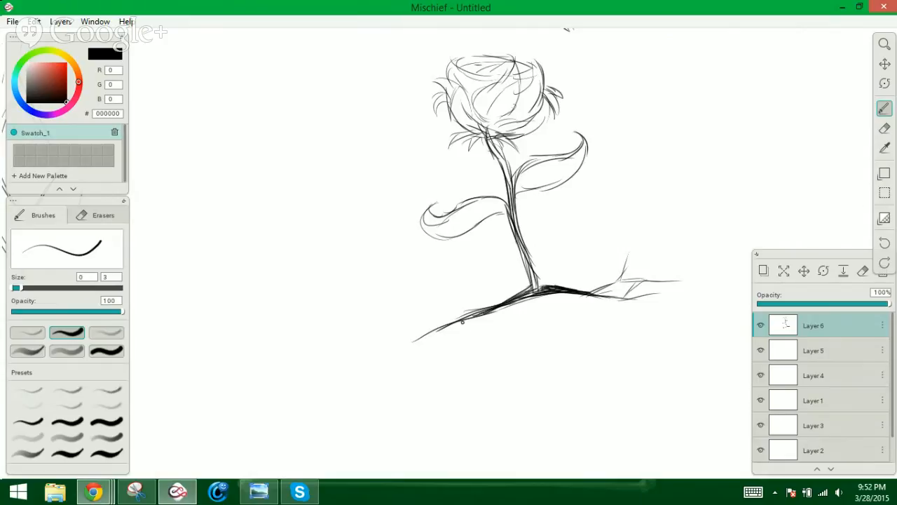
left_click_drag(451, 325, 356, 356)
left_click_drag(409, 340, 326, 370)
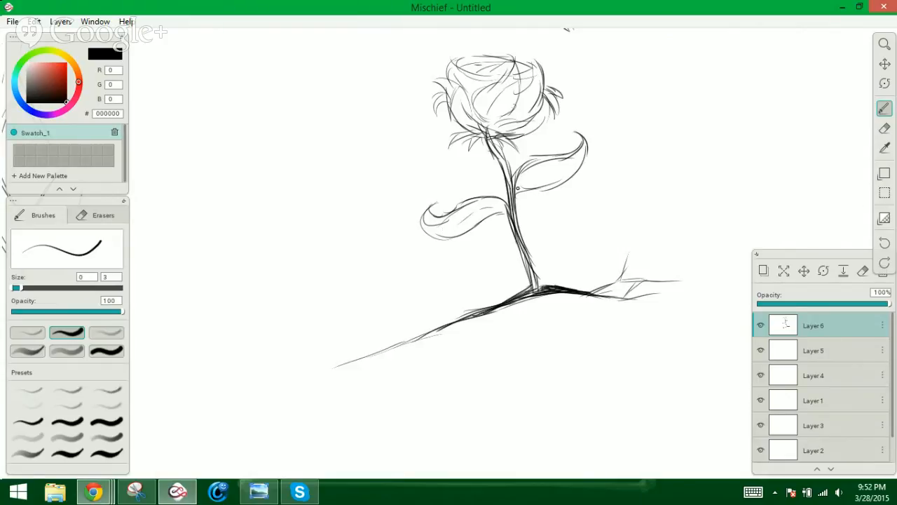
Add vein lines and hatch the folded edges of the rose's two leaves
left_click_drag(517, 188, 567, 165)
left_click_drag(428, 225, 439, 213)
mouse_move(534, 155)
left_mouse_down()
mouse_move(523, 171)
mouse_move(567, 155)
left_mouse_up()
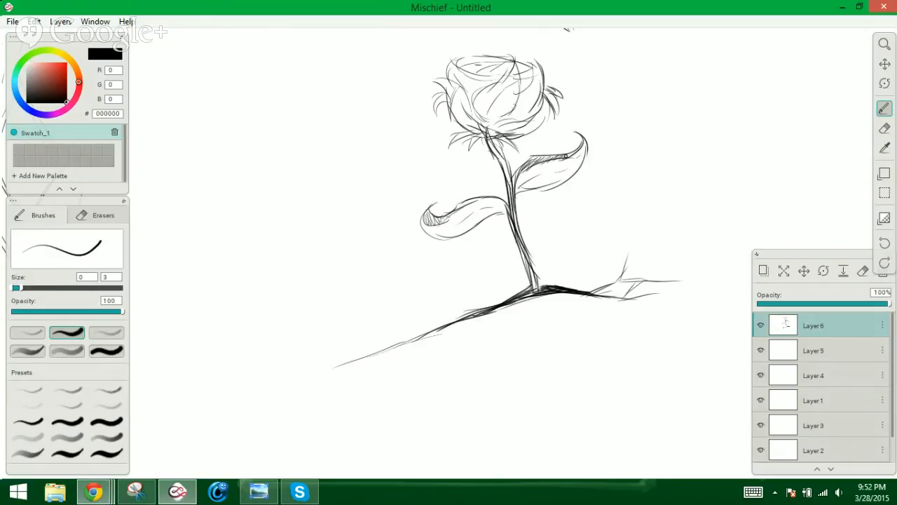
left_click_drag(447, 214, 476, 199)
Draw tall upright lines at both ends of the ground line to frame the rose
left_click_drag(320, 210, 339, 287)
left_click_drag(323, 224, 338, 302)
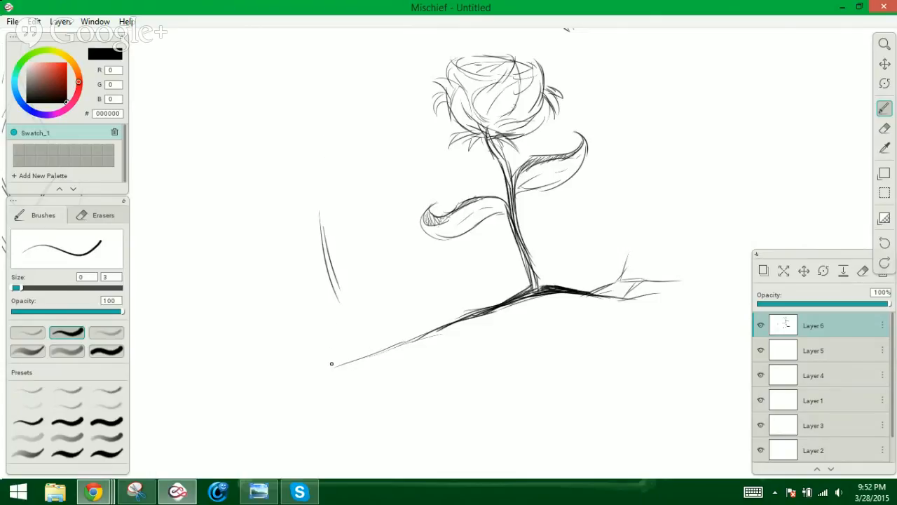
left_click_drag(331, 343, 320, 216)
mouse_move(321, 261)
left_mouse_down()
mouse_move(314, 195)
mouse_move(327, 156)
left_mouse_up()
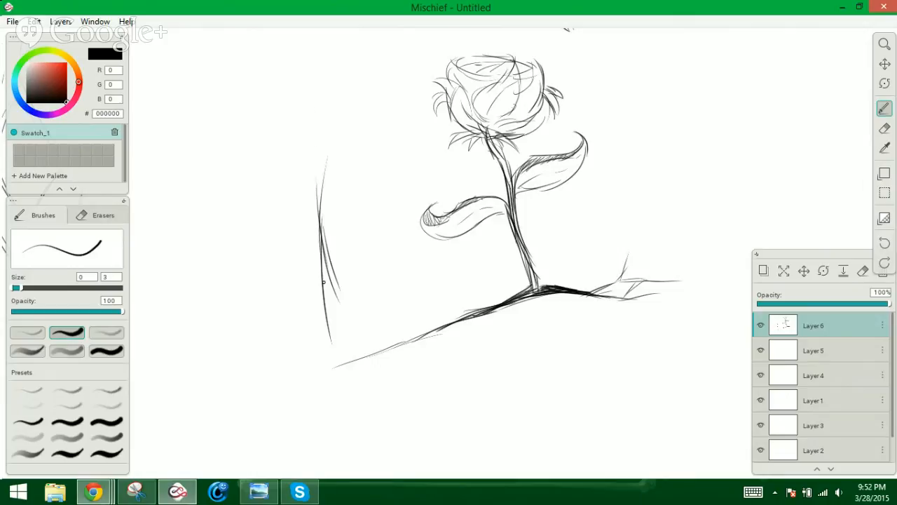
left_click_drag(322, 258, 314, 79)
left_click_drag(319, 176, 314, 132)
left_click_drag(316, 146, 314, 65)
left_click_drag(661, 280, 663, 205)
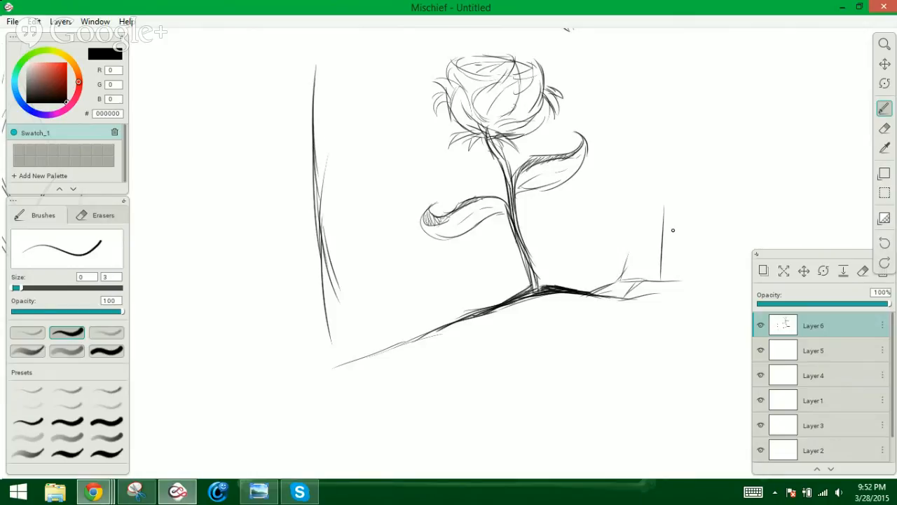
left_click_drag(648, 255, 652, 156)
mouse_move(654, 219)
left_mouse_down()
mouse_move(640, 142)
mouse_move(649, 94)
left_mouse_up()
left_click_drag(644, 154, 648, 93)
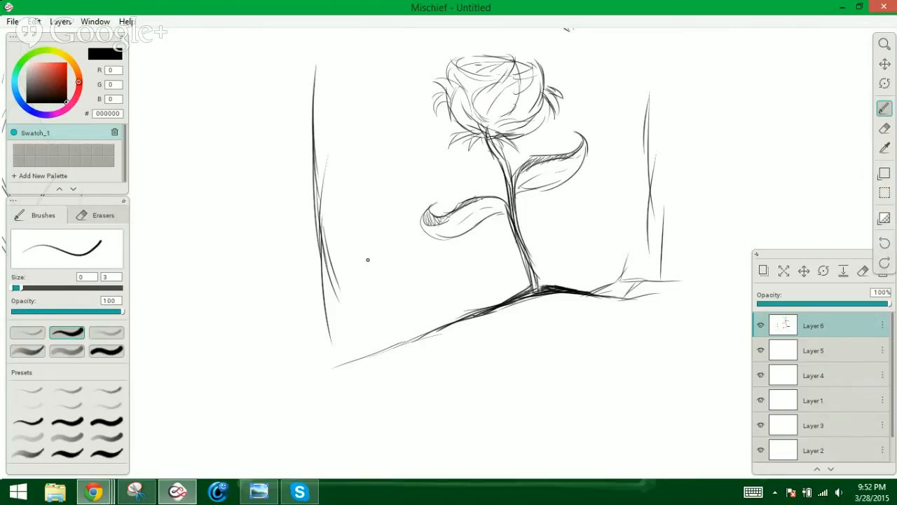
Draw a second, inner set of upright lines between the frame and the rose on both sides
left_click_drag(361, 269, 339, 176)
left_click_drag(354, 248, 349, 177)
left_click_drag(355, 224, 345, 134)
left_click_drag(354, 203, 351, 119)
left_click_drag(625, 209, 622, 85)
left_click_drag(628, 143, 630, 74)
left_click_drag(624, 129, 632, 77)
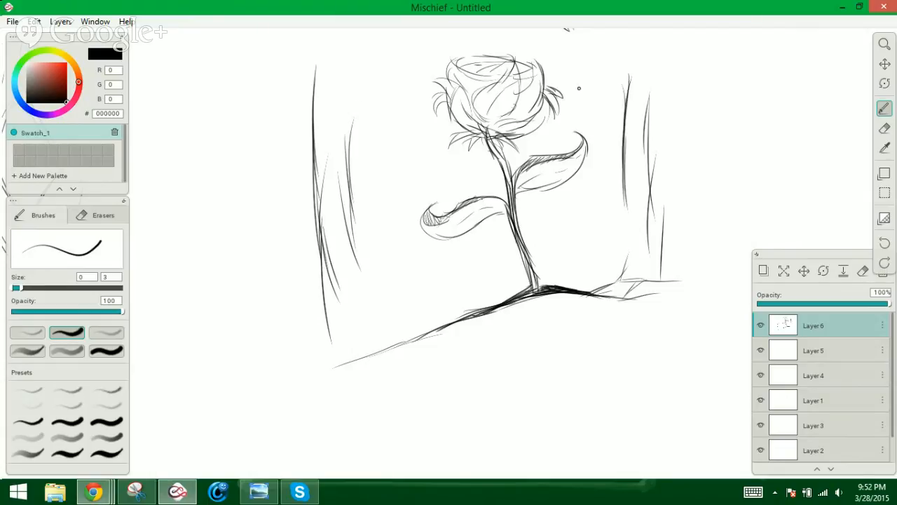
Sketch two slightly tilted horizontal lines across the background behind the rose's stem and leaves
left_click_drag(387, 197, 444, 187)
left_click_drag(354, 190, 489, 176)
left_click_drag(582, 167, 607, 165)
left_click_drag(356, 152, 456, 140)
left_click_drag(535, 137, 610, 128)
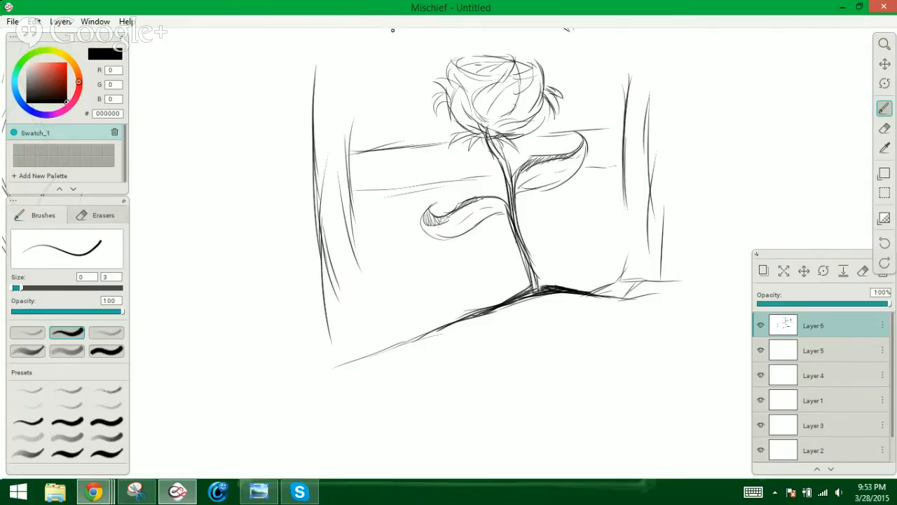
Draw tall vertical building edges in the background on both sides of the rose, and hatch the strip directly above the bloom
mouse_move(426, 114)
left_mouse_down()
mouse_move(415, 25)
mouse_move(416, 37)
left_mouse_up()
mouse_move(348, 73)
left_mouse_down()
mouse_move(352, 149)
mouse_move(345, 55)
left_mouse_up()
left_click_drag(352, 146, 347, 27)
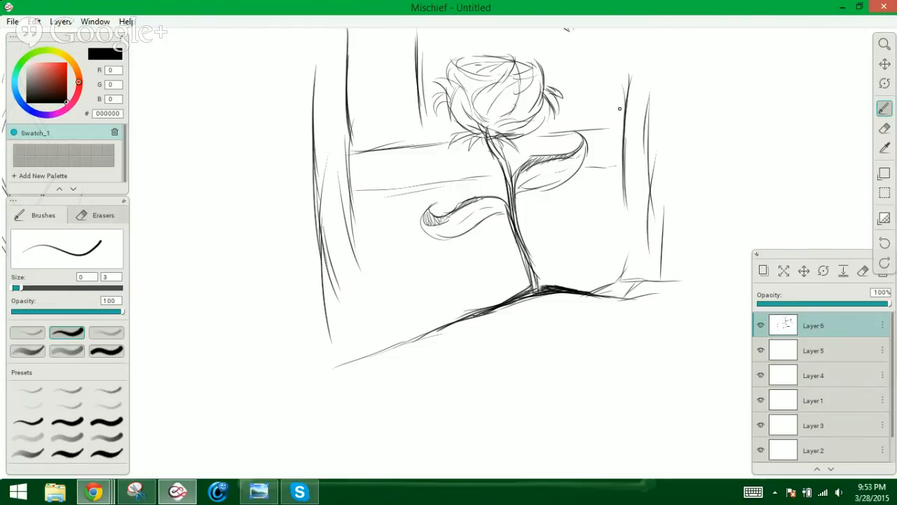
left_click_drag(619, 107, 627, 28)
left_click_drag(623, 79, 629, 28)
mouse_move(542, 70)
left_mouse_down()
mouse_move(541, 28)
mouse_move(500, 60)
mouse_move(510, 28)
left_mouse_up()
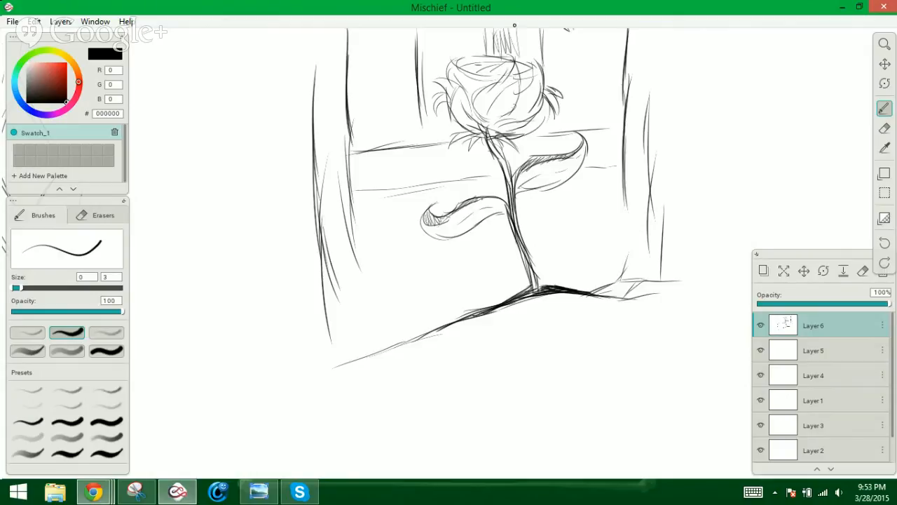
mouse_move(520, 59)
left_mouse_down()
mouse_move(524, 30)
mouse_move(537, 31)
left_mouse_up()
left_click_drag(616, 123, 619, 32)
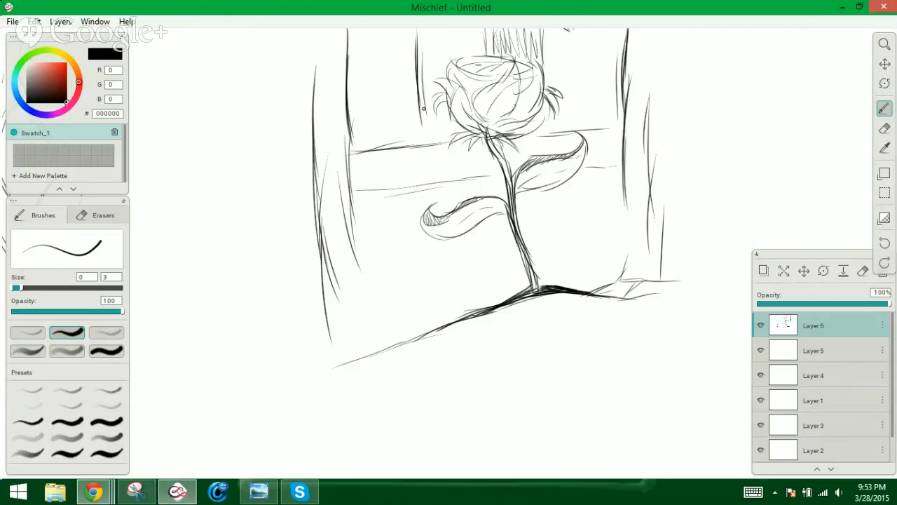
left_click_drag(423, 109, 425, 136)
Sketch a hatched doorway and small square windows on the background buildings around the rose
mouse_move(393, 98)
left_mouse_down()
mouse_move(362, 108)
mouse_move(389, 102)
mouse_move(370, 104)
mouse_move(360, 122)
mouse_move(365, 108)
mouse_move(368, 148)
left_mouse_up()
mouse_move(370, 107)
left_mouse_down()
mouse_move(381, 146)
mouse_move(399, 136)
left_mouse_up()
left_click_drag(364, 73, 392, 69)
mouse_move(368, 75)
left_mouse_down()
mouse_move(369, 96)
mouse_move(393, 87)
left_mouse_up()
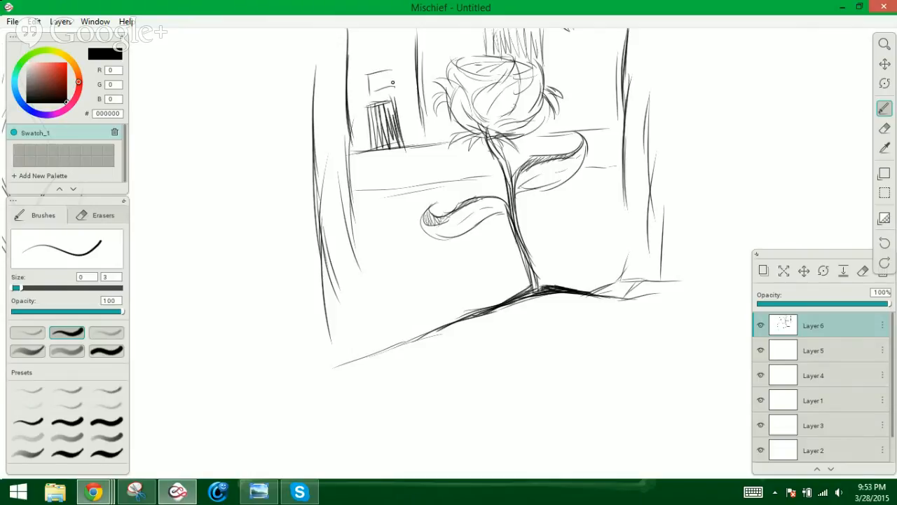
mouse_move(370, 32)
left_mouse_down()
mouse_move(370, 51)
mouse_move(394, 51)
mouse_move(390, 32)
left_mouse_up()
left_click_drag(447, 32, 449, 50)
mouse_move(450, 50)
left_mouse_down()
mouse_move(466, 49)
mouse_move(466, 32)
left_mouse_up()
left_click_drag(447, 116, 448, 129)
mouse_move(567, 40)
left_mouse_down()
mouse_move(585, 60)
mouse_move(592, 48)
mouse_move(566, 75)
left_mouse_up()
left_click_drag(569, 78, 572, 99)
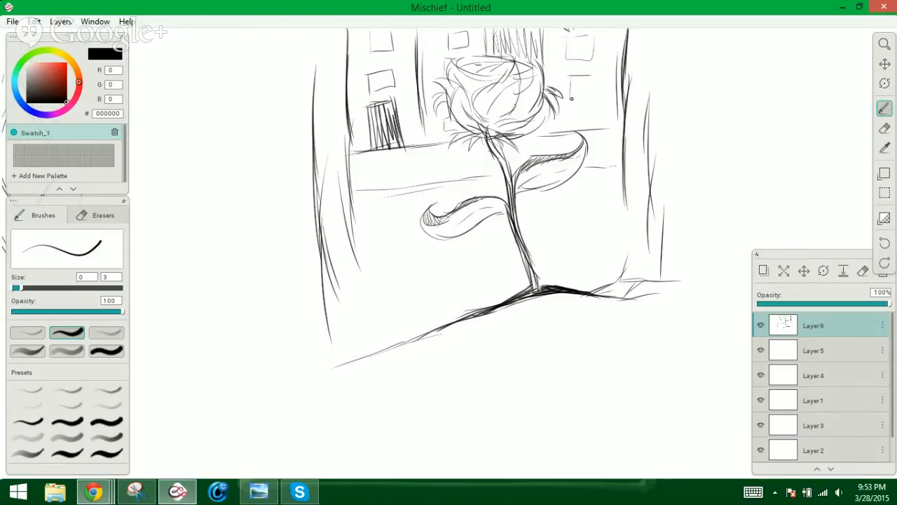
Scribble long zigzag shading strokes up the left side of the frame, from the ground line to above the rose
mouse_move(354, 248)
left_mouse_down()
mouse_move(330, 350)
mouse_move(326, 344)
left_mouse_up()
left_click_drag(338, 196, 327, 342)
left_click_drag(335, 166, 306, 264)
left_click_drag(333, 130, 281, 203)
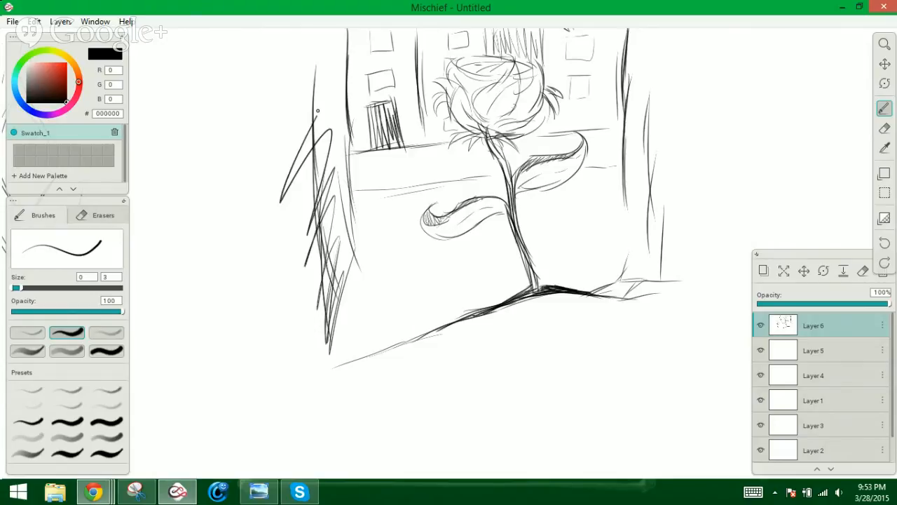
left_click_drag(328, 60, 281, 155)
left_click_drag(322, 39, 283, 110)
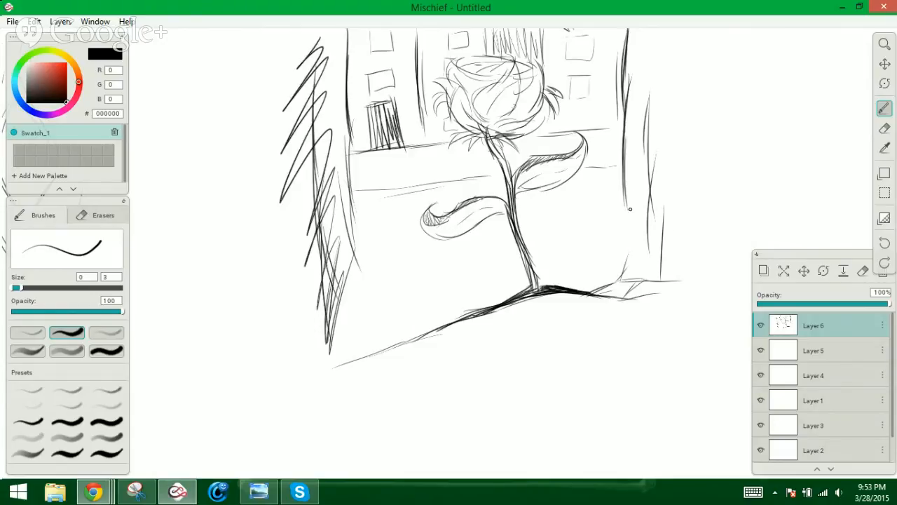
Shade the right side of the frame with matching long zigzag strokes
left_click_drag(629, 140, 683, 287)
mouse_move(641, 70)
left_mouse_down()
mouse_move(680, 255)
mouse_move(689, 203)
left_mouse_up()
left_click_drag(641, 43, 680, 140)
left_click_drag(673, 30, 681, 99)
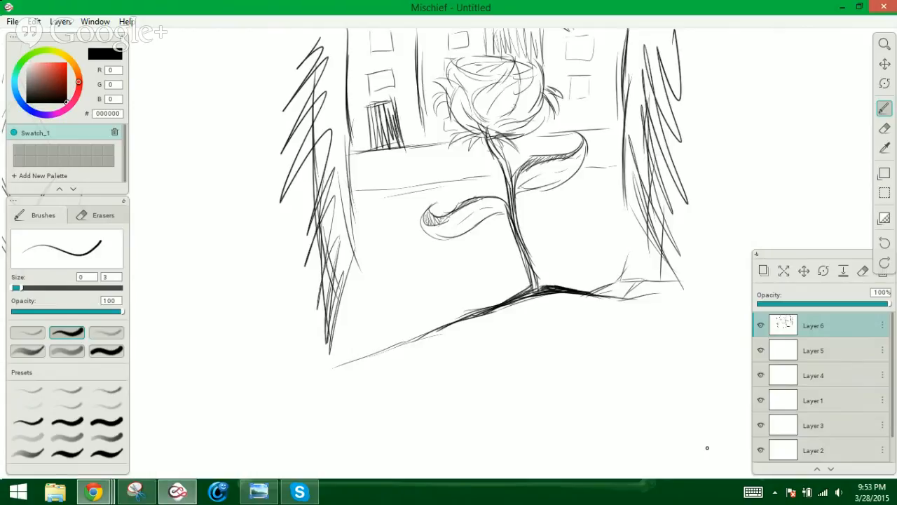
Review the walled scene, the floating car street scene and the finished rose close-up across the canvas
left_click(884, 64)
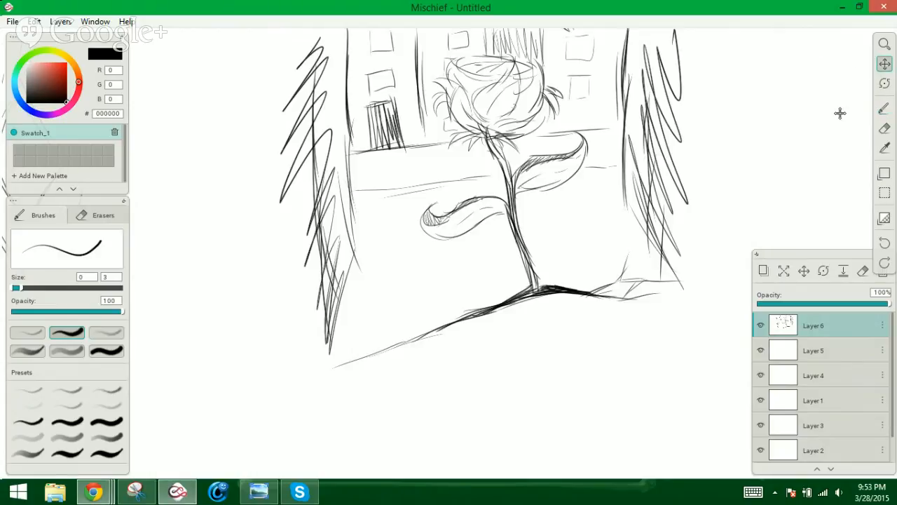
left_click_drag(284, 234, 701, 241)
mouse_move(364, 266)
left_mouse_down()
mouse_move(749, 269)
mouse_move(558, 219)
mouse_move(753, 184)
mouse_move(755, 194)
left_mouse_up()
mouse_move(644, 210)
left_mouse_down()
mouse_move(583, 209)
mouse_move(615, 228)
mouse_move(294, 201)
mouse_move(409, 226)
left_mouse_up()
mouse_move(457, 249)
left_mouse_down()
mouse_move(232, 262)
mouse_move(163, 281)
left_mouse_up()
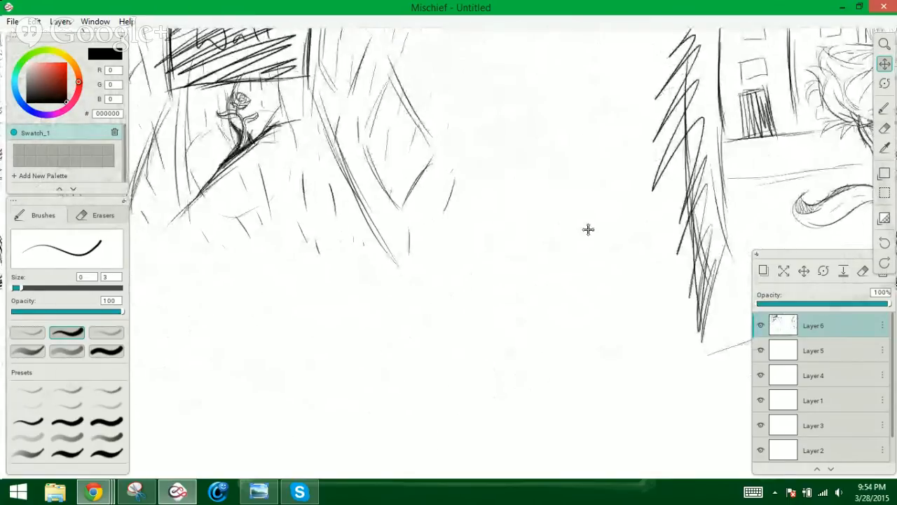
left_click_drag(616, 222, 275, 252)
mouse_move(528, 273)
left_mouse_down()
mouse_move(438, 265)
mouse_move(550, 308)
mouse_move(537, 263)
mouse_move(527, 266)
mouse_move(800, 224)
left_mouse_up()
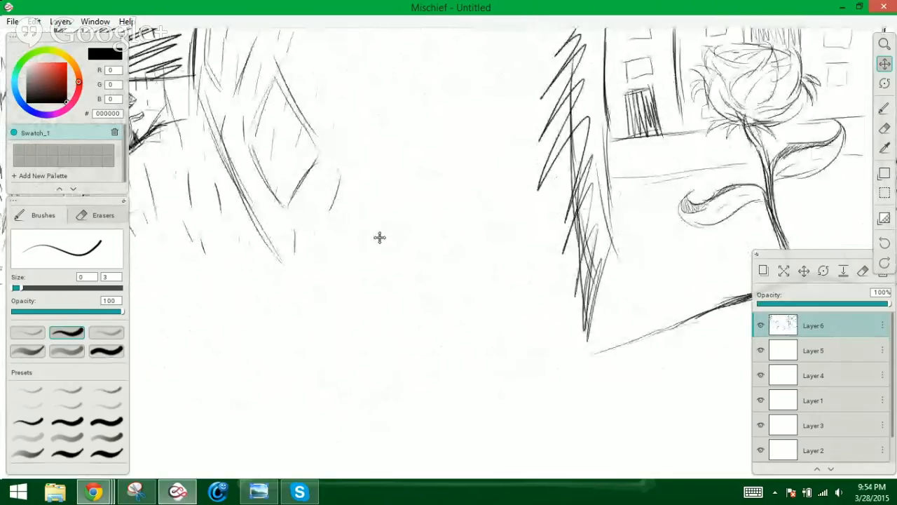
mouse_move(378, 236)
left_mouse_down()
mouse_move(624, 278)
mouse_move(822, 299)
left_mouse_up()
left_click_drag(302, 260, 722, 284)
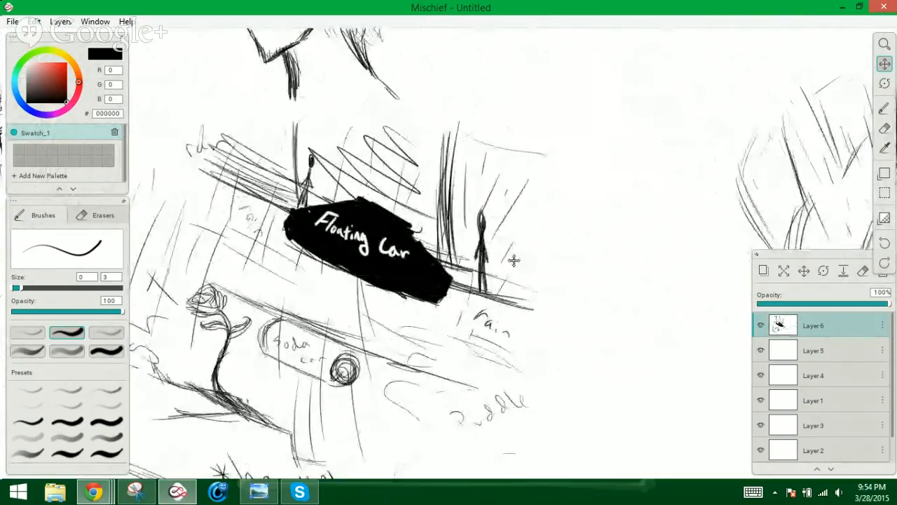
mouse_move(510, 261)
left_mouse_down()
mouse_move(609, 204)
mouse_move(679, 215)
left_mouse_up()
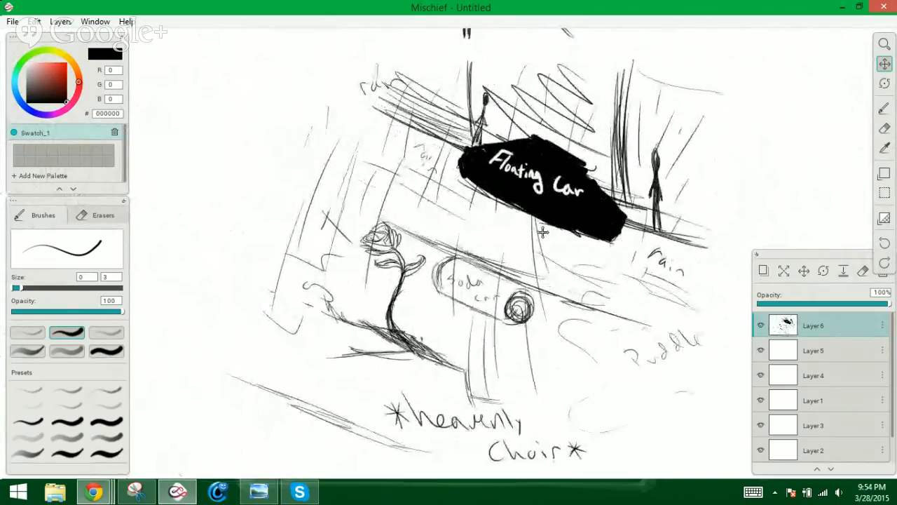
left_click_drag(539, 230, 465, 200)
mouse_move(565, 265)
left_mouse_down()
mouse_move(507, 241)
mouse_move(542, 269)
mouse_move(564, 260)
left_mouse_up()
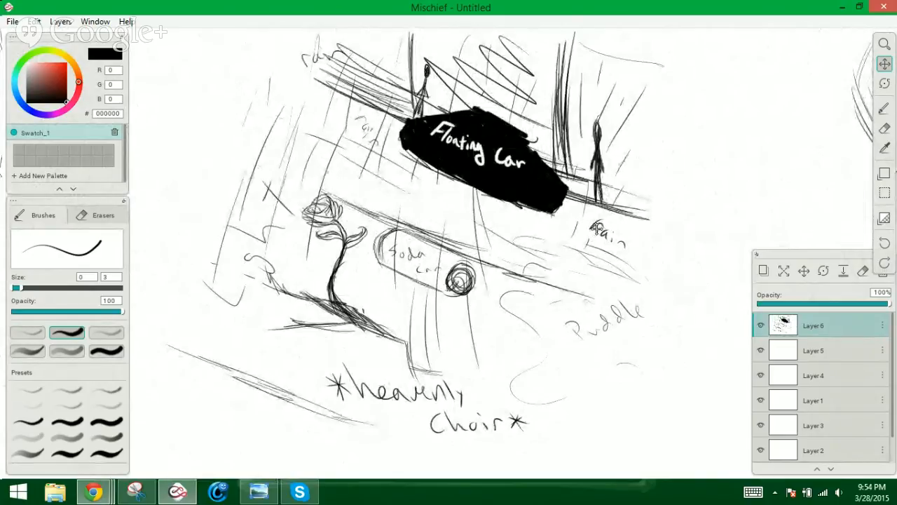
mouse_move(584, 229)
left_mouse_down()
mouse_move(365, 220)
mouse_move(222, 237)
left_mouse_up()
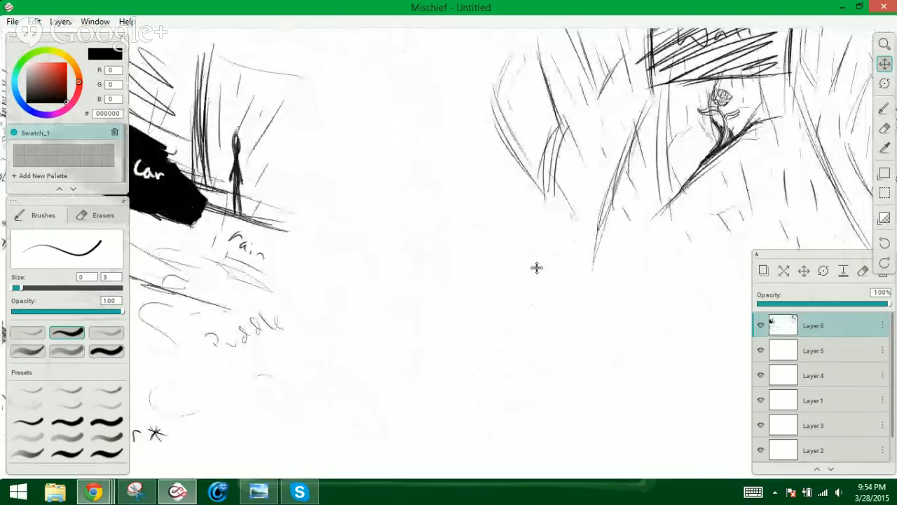
left_click_drag(537, 268, 160, 254)
left_click_drag(425, 271, 403, 285)
left_click_drag(685, 204, 400, 275)
mouse_move(553, 278)
left_mouse_down()
mouse_move(390, 286)
mouse_move(331, 246)
left_mouse_up()
left_click_drag(423, 234, 425, 256)
key("b")
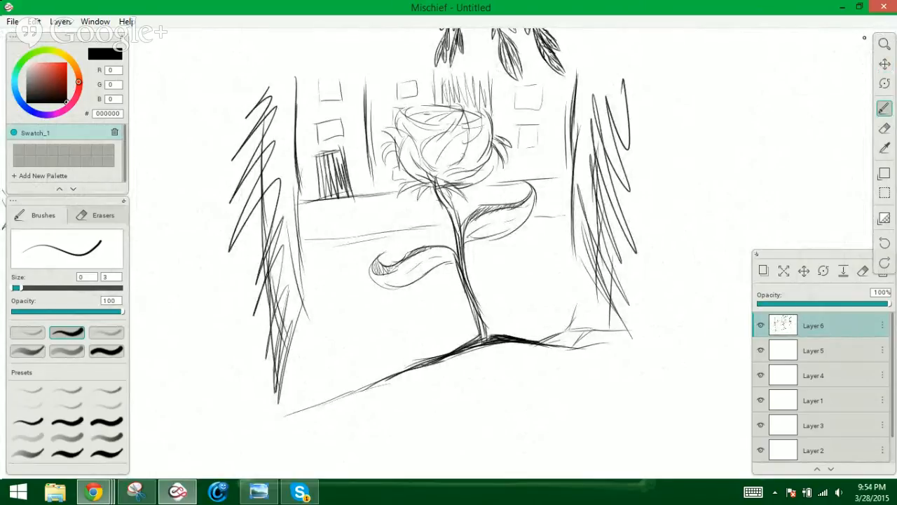
Save the canvas in Documents as a Mischief art file named "shadowrun sketches for" followed by the recipient's name
left_click(13, 21)
left_click(54, 84)
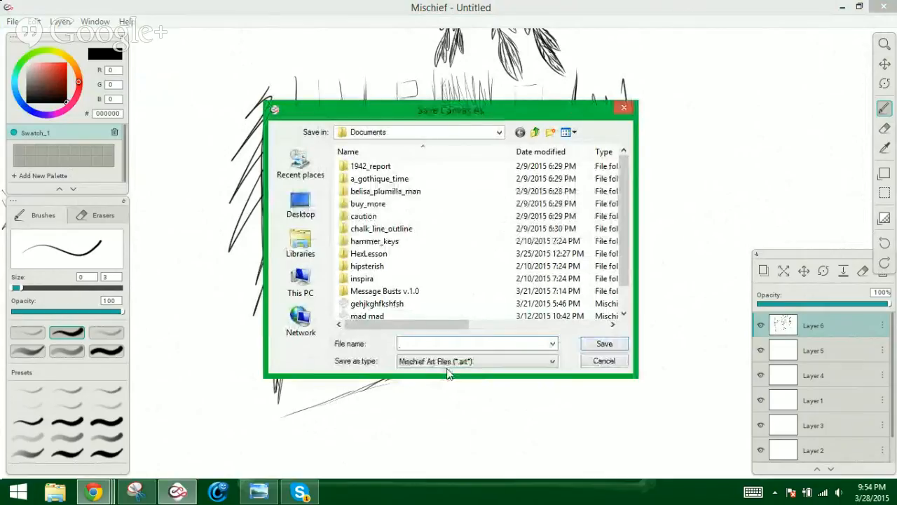
type("shadowrun")
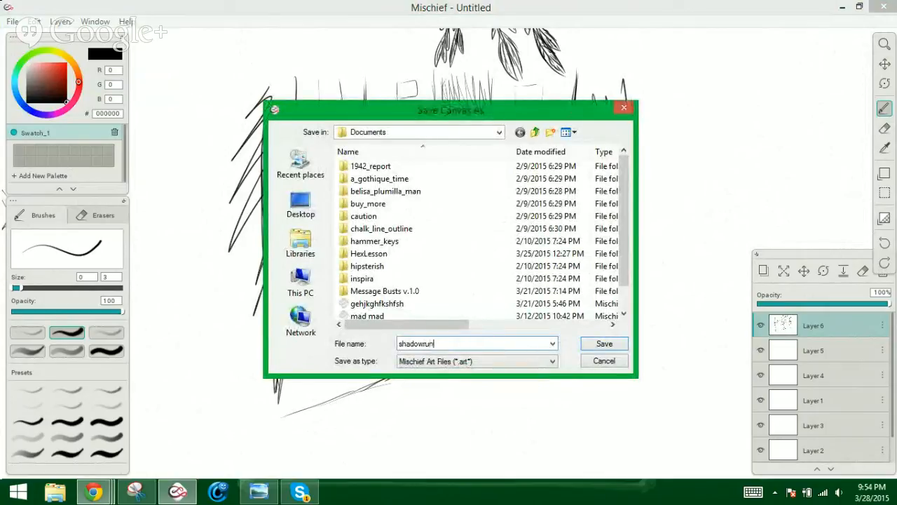
type(" sketches")
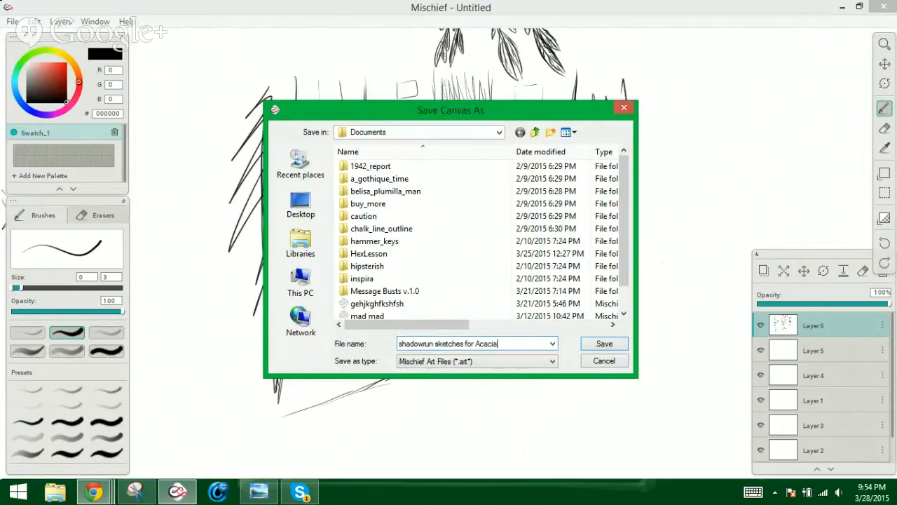
type(" for Acacia")
key("Return")
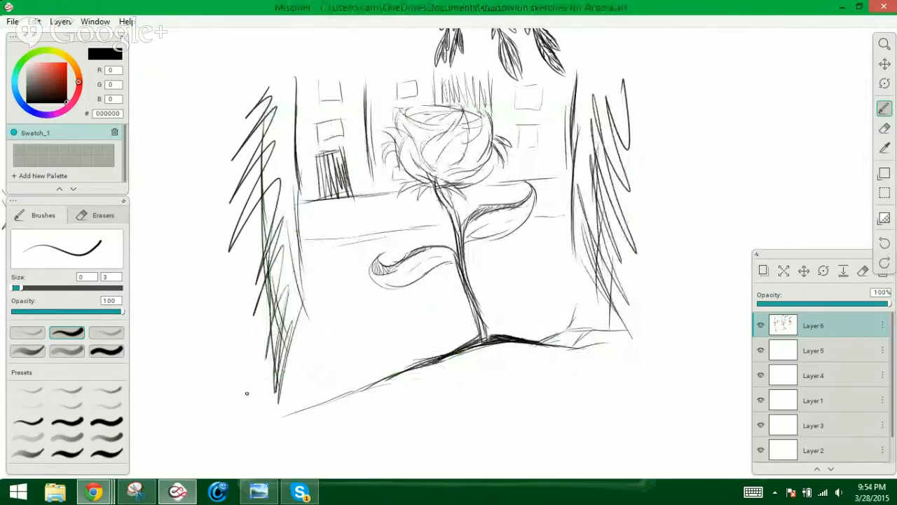
Switch to Skype to check the new chat messages, and return to the drawing in Mischief
left_click(300, 490)
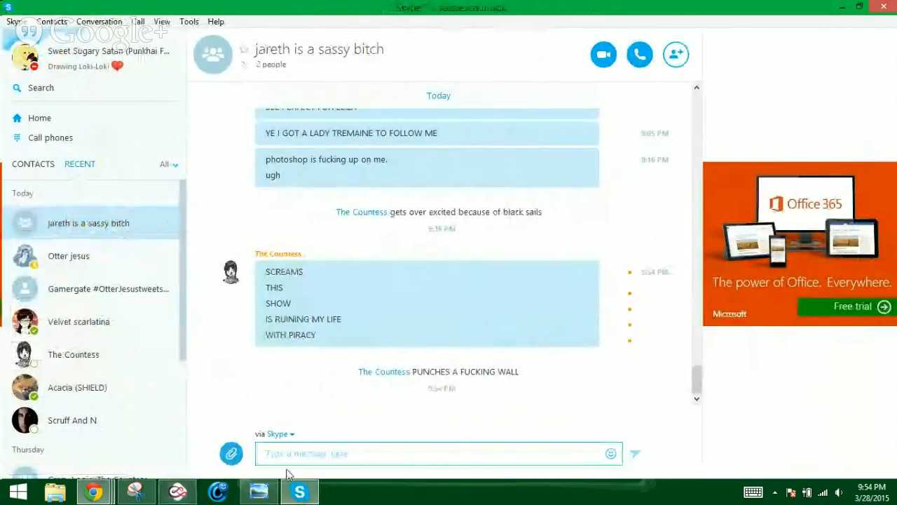
left_click(294, 492)
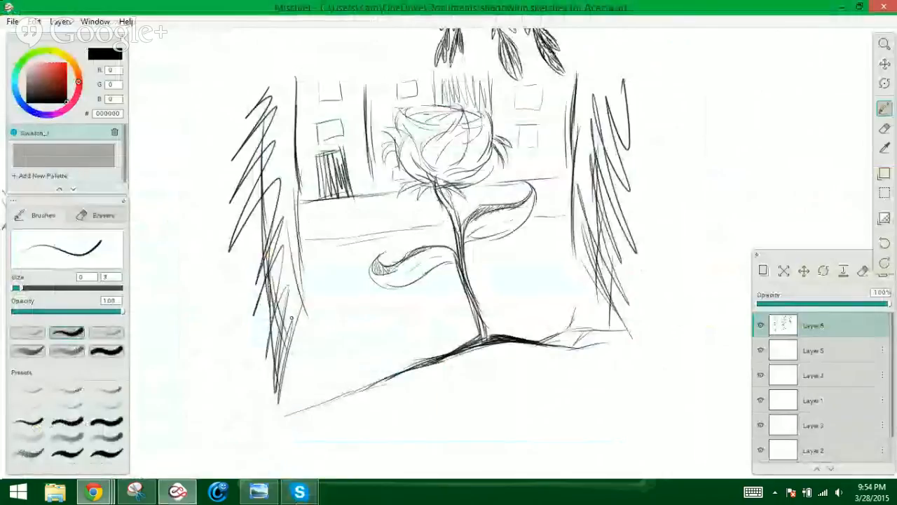
left_click(885, 65)
mouse_move(530, 129)
left_mouse_down()
mouse_move(430, 145)
mouse_move(314, 281)
left_mouse_up()
left_click(884, 110)
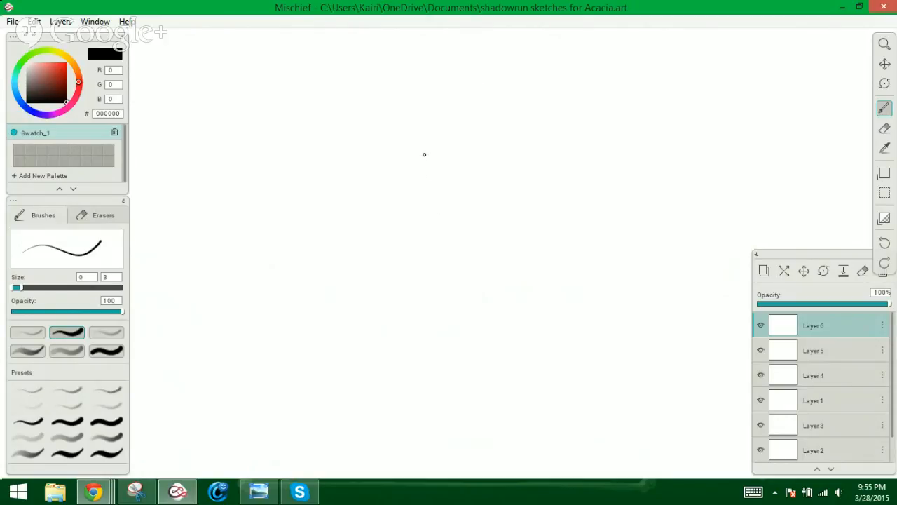
Open the recent drawing phon ref.art without saving changes to the current canvas
left_click(13, 21)
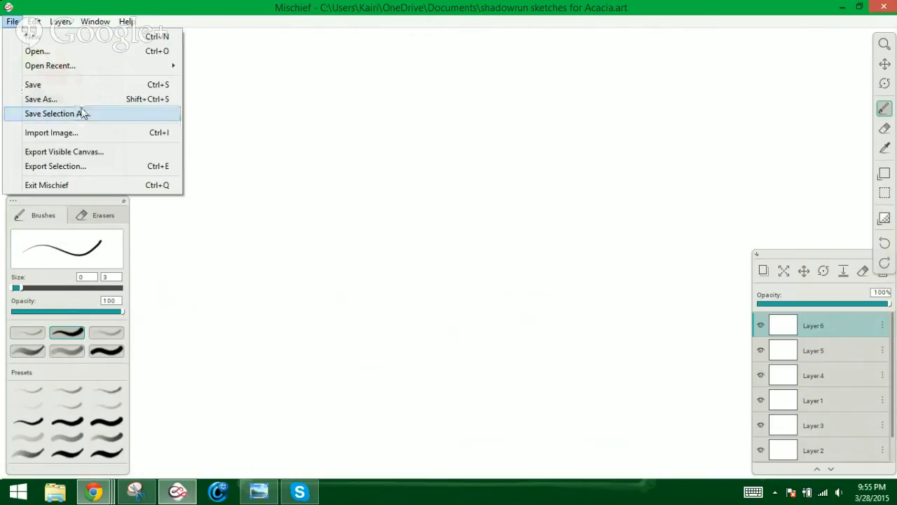
mouse_move(124, 66)
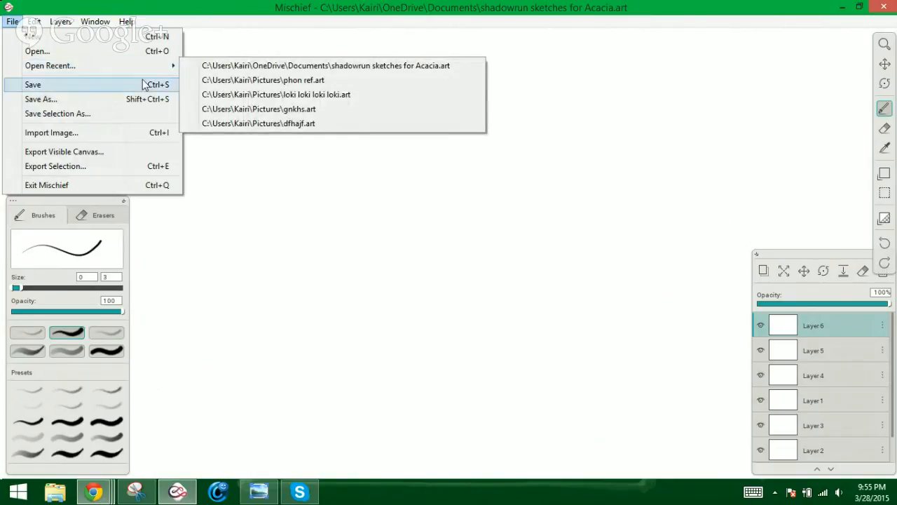
left_click(358, 80)
left_click(460, 292)
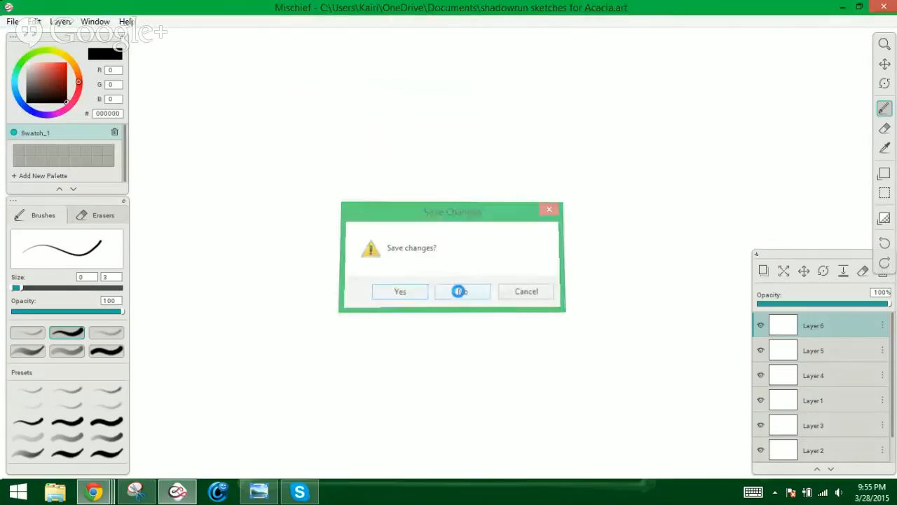
Examine the coloured back and front views of the orange hair with flowers and the red braid
left_click(884, 64)
left_click_drag(537, 162, 705, 162)
mouse_move(168, 230)
left_mouse_down()
mouse_move(444, 230)
mouse_move(497, 210)
mouse_move(459, 204)
mouse_move(448, 190)
mouse_move(437, 206)
mouse_move(547, 220)
mouse_move(547, 242)
left_mouse_up()
mouse_move(350, 260)
left_mouse_down()
mouse_move(522, 239)
mouse_move(533, 220)
mouse_move(584, 200)
mouse_move(615, 228)
left_mouse_up()
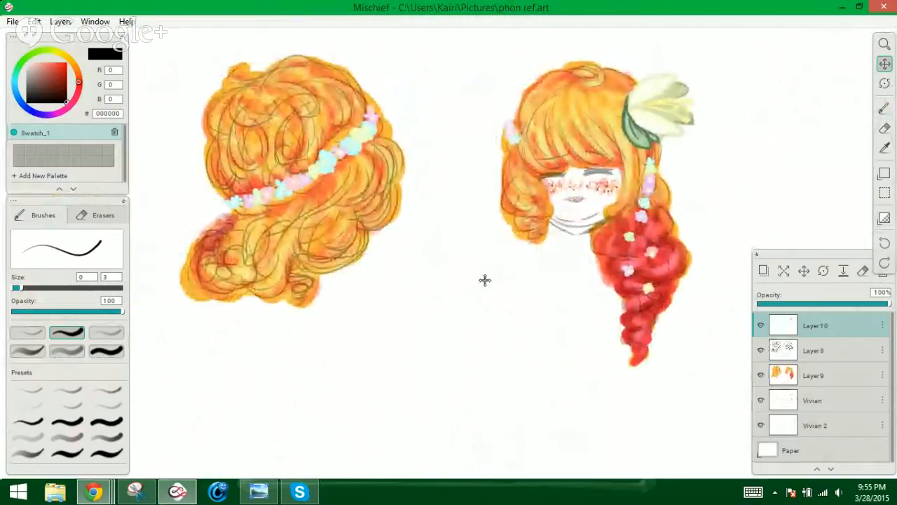
left_click_drag(525, 276, 490, 285)
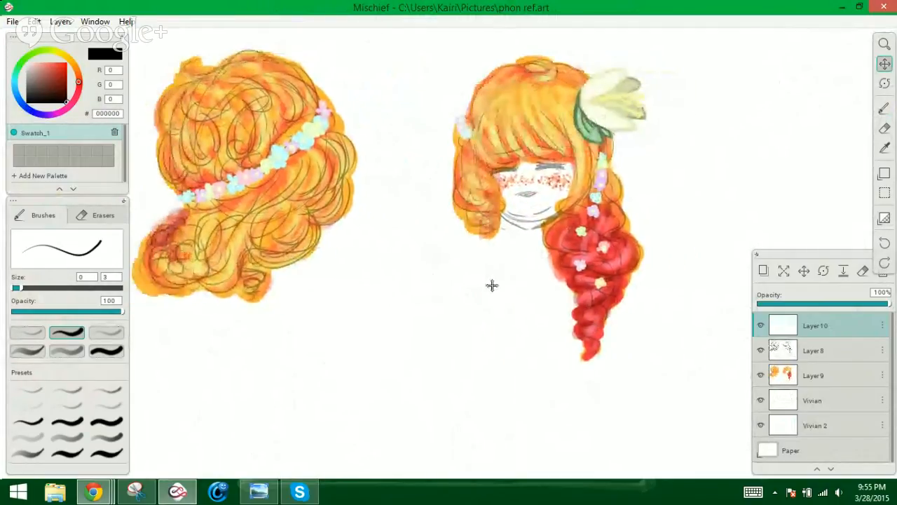
left_click_drag(494, 352, 509, 325)
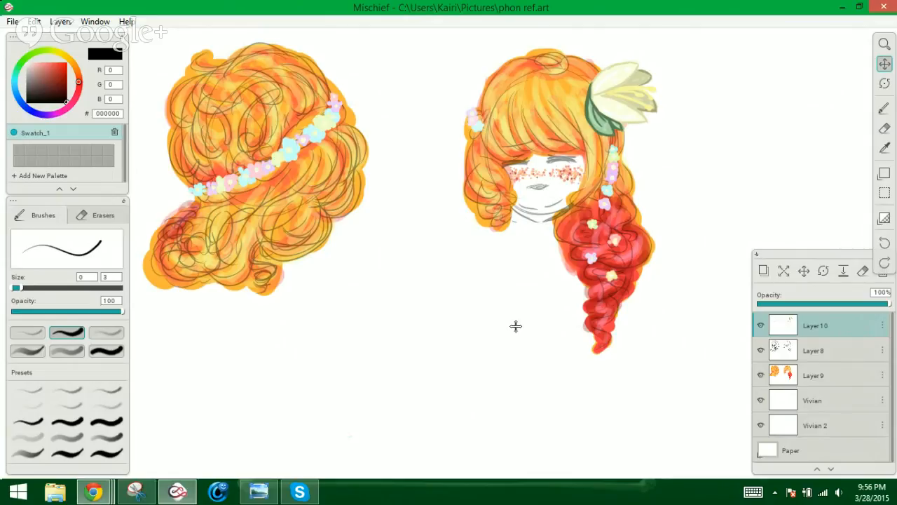
mouse_move(502, 330)
left_mouse_down()
mouse_move(483, 322)
mouse_move(485, 332)
mouse_move(508, 332)
left_mouse_up()
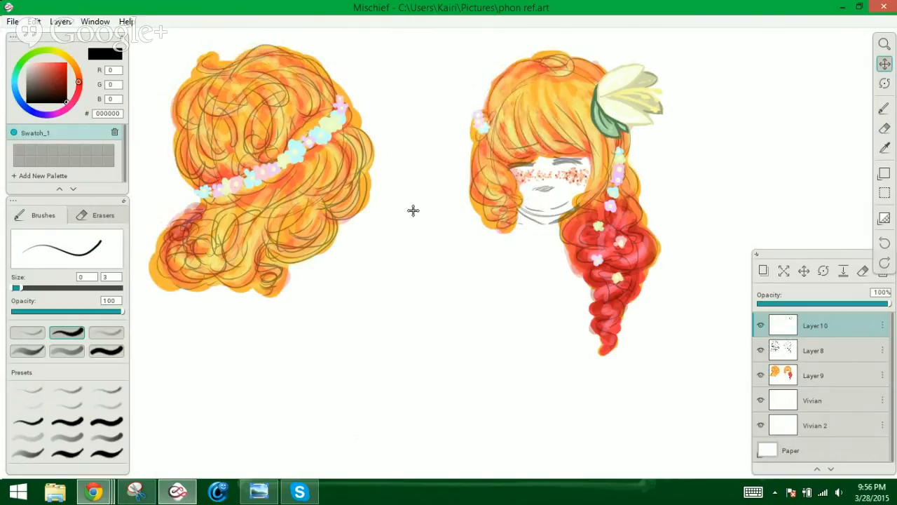
Open the recent drawing loki loki loki loki.art without saving changes to the hair reference
left_click(12, 21)
mouse_move(49, 65)
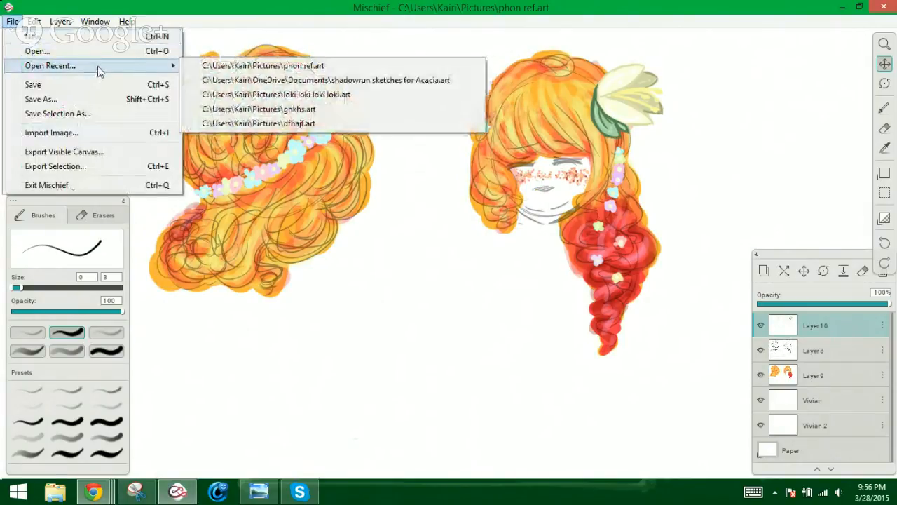
left_click(344, 96)
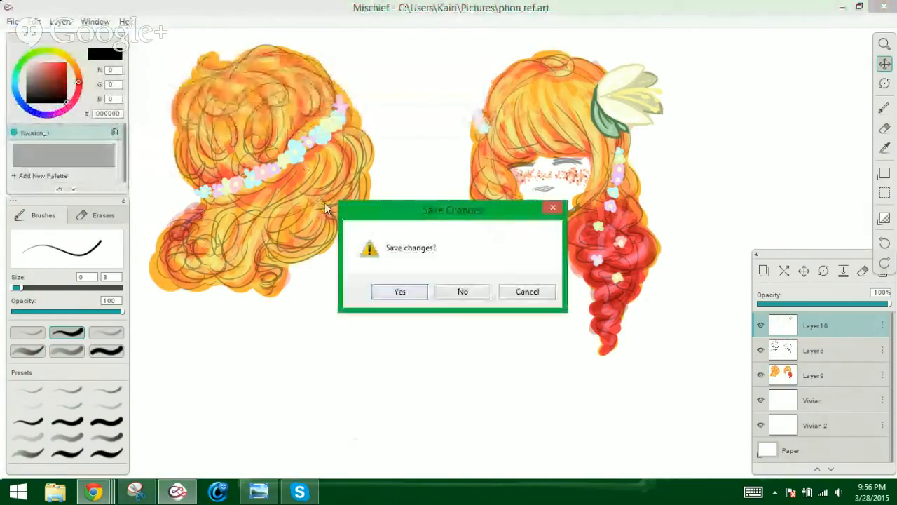
left_click(464, 292)
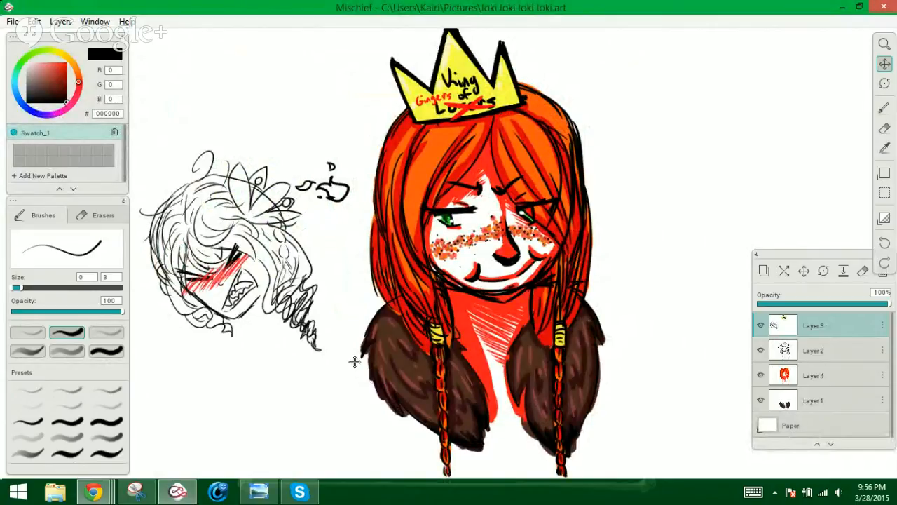
Open the recent drawing gnkhs.art without saving the current canvas, and view its "Thanks for 100+ Followers!!" sketch
left_click(12, 21)
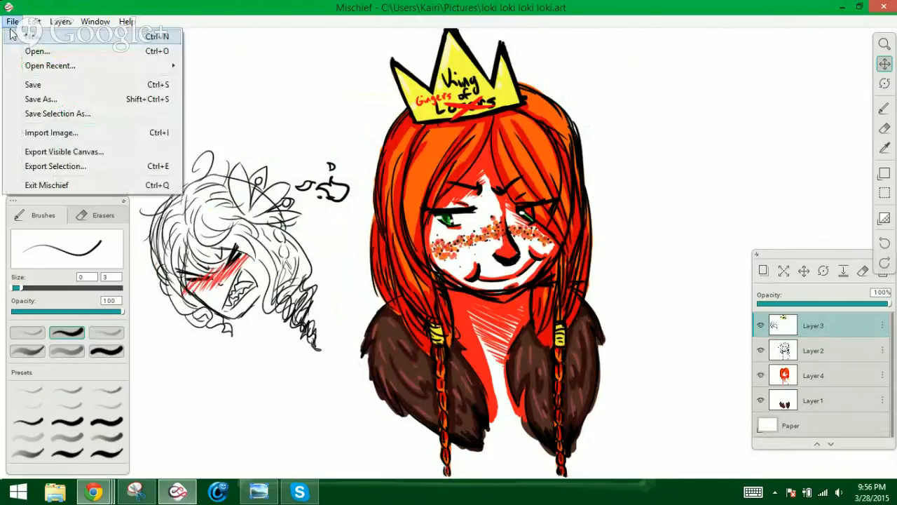
mouse_move(98, 65)
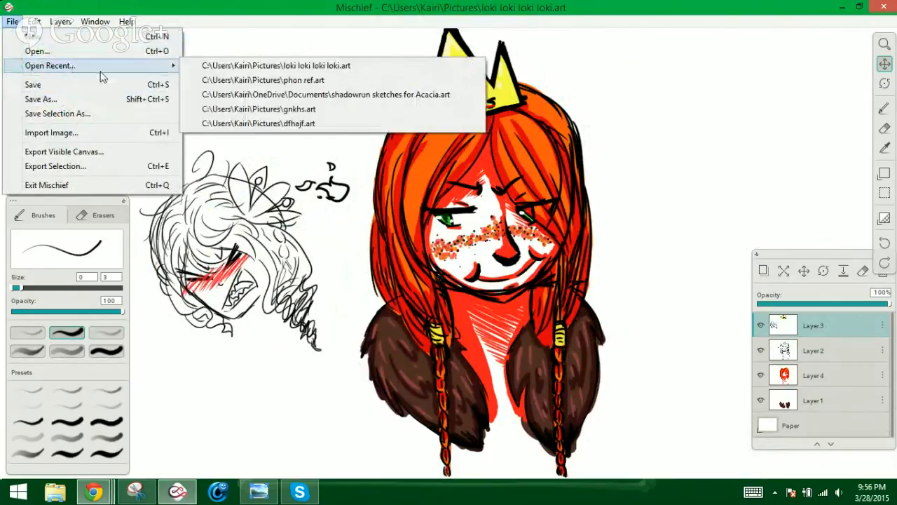
left_click(393, 124)
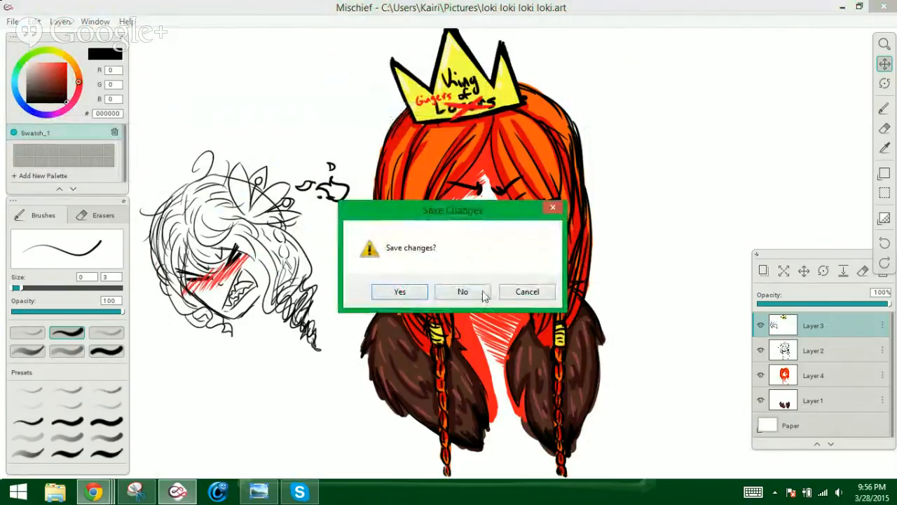
left_click(482, 292)
mouse_move(165, 146)
left_mouse_down()
mouse_move(316, 157)
mouse_move(729, 136)
left_mouse_up()
left_click_drag(256, 170, 732, 180)
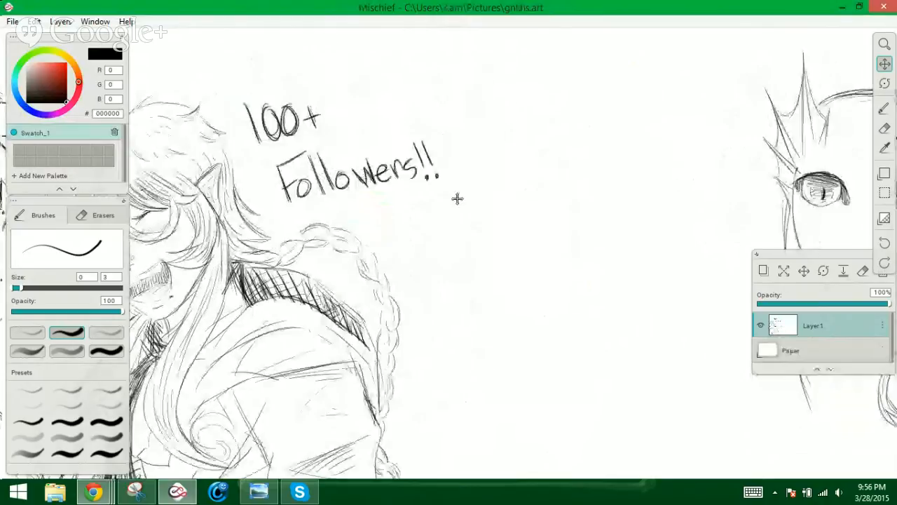
mouse_move(308, 215)
left_mouse_down()
mouse_move(586, 231)
mouse_move(578, 180)
left_mouse_up()
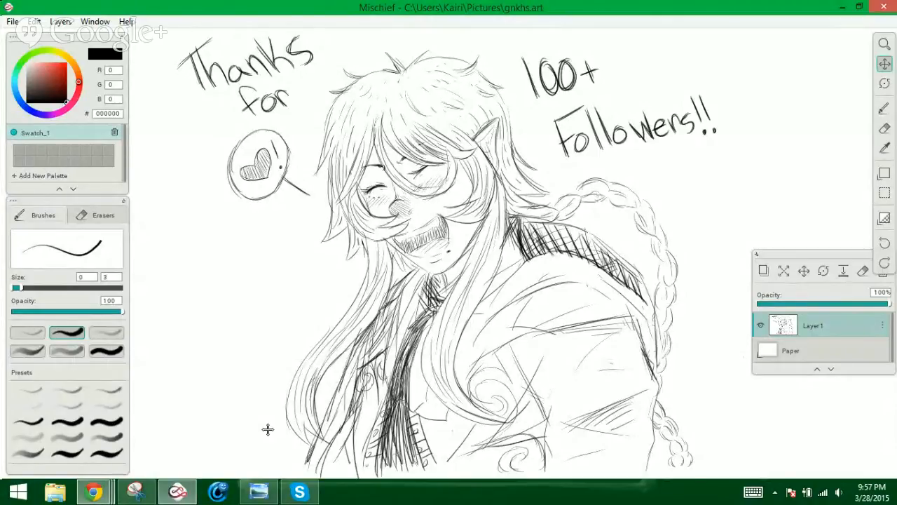
Open the recent drawing dfhajf.art without saving changes to the followers sketch
left_click(12, 22)
mouse_move(68, 66)
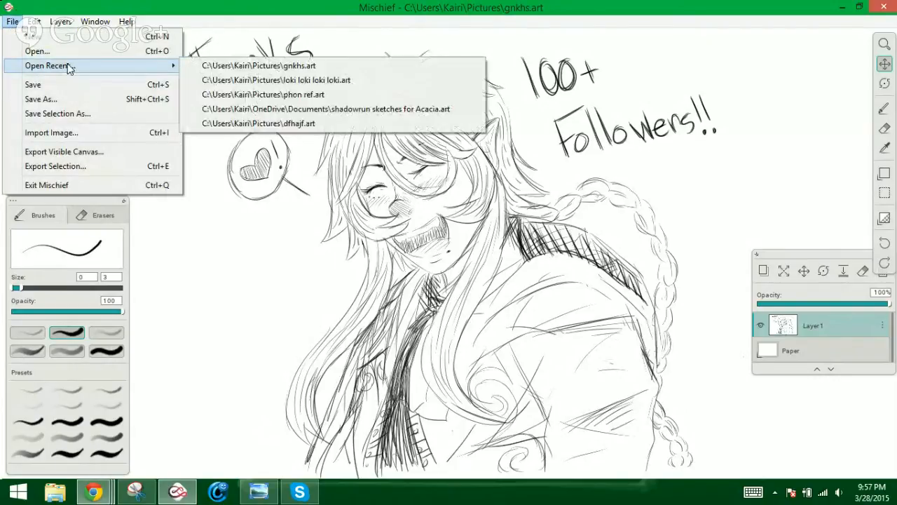
left_click(320, 124)
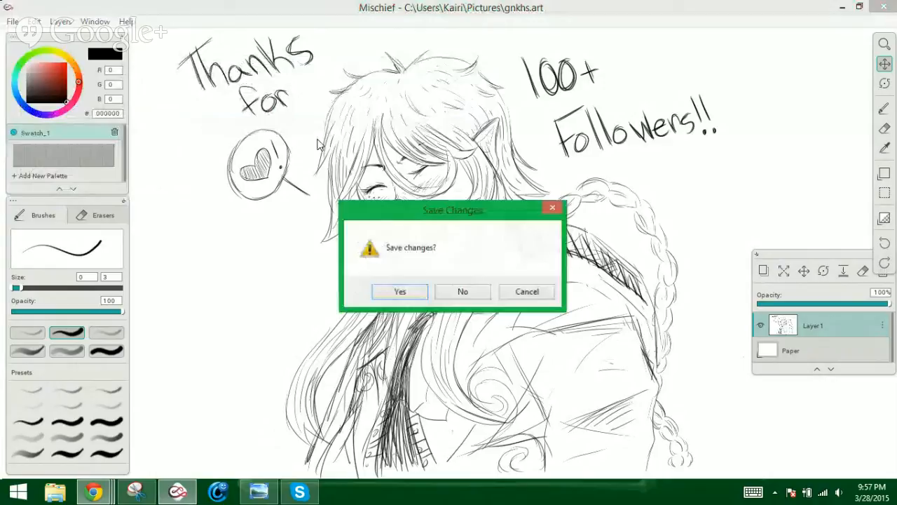
left_click(469, 291)
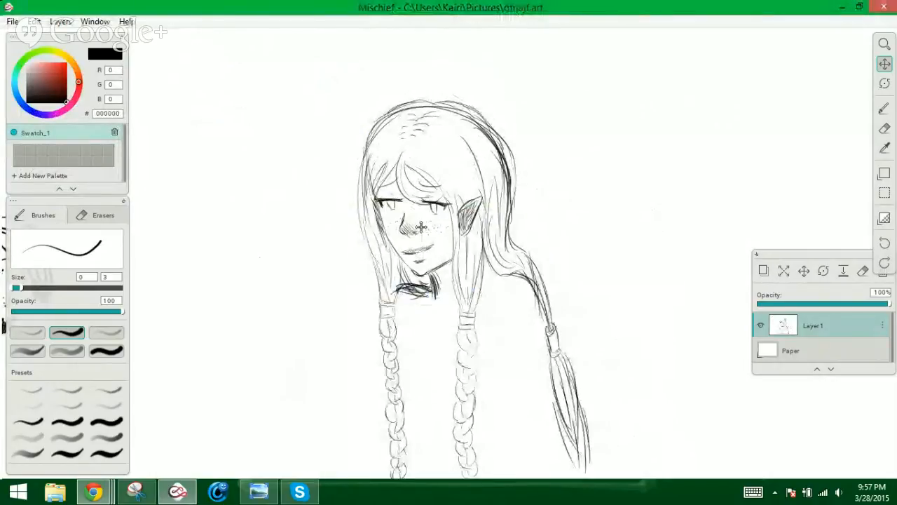
Examine the sketches of the braided elf, the short-haired figure in a laced shirt and the horse with its speech bubble
left_click_drag(333, 250, 661, 255)
left_click_drag(384, 275, 492, 286)
left_click_drag(365, 314, 477, 290)
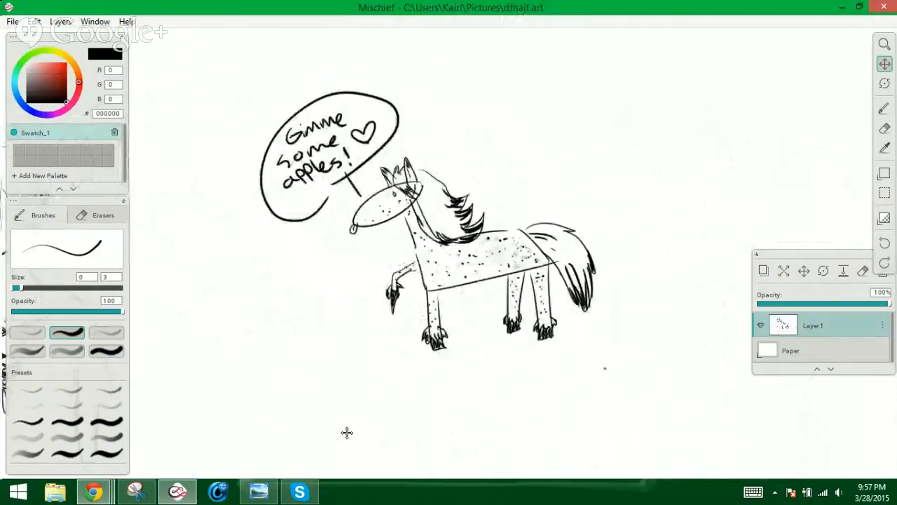
left_click_drag(267, 364, 530, 372)
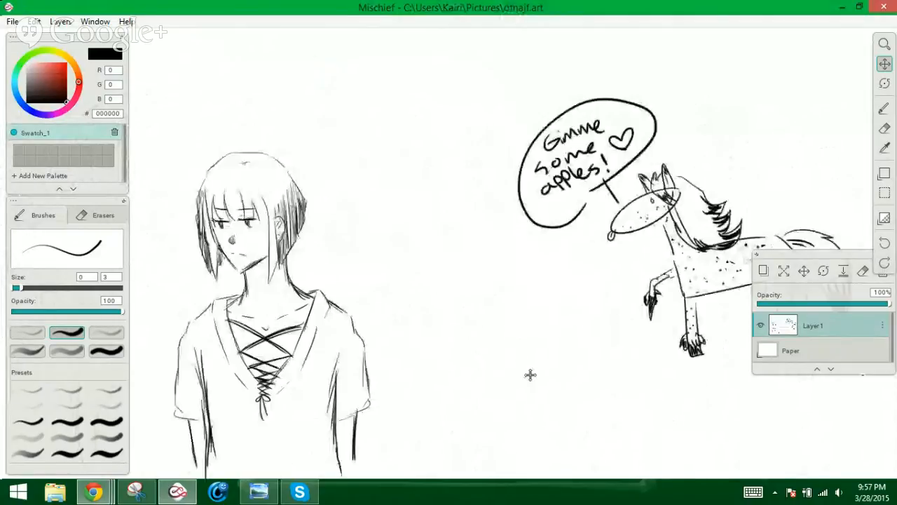
mouse_move(329, 373)
left_mouse_down()
mouse_move(400, 366)
mouse_move(504, 306)
mouse_move(536, 325)
mouse_move(550, 320)
left_mouse_up()
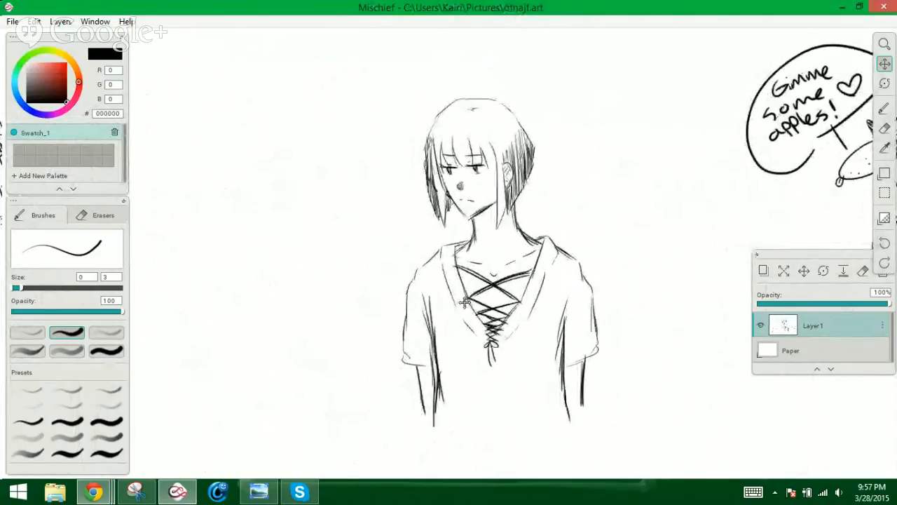
left_click_drag(462, 303, 452, 301)
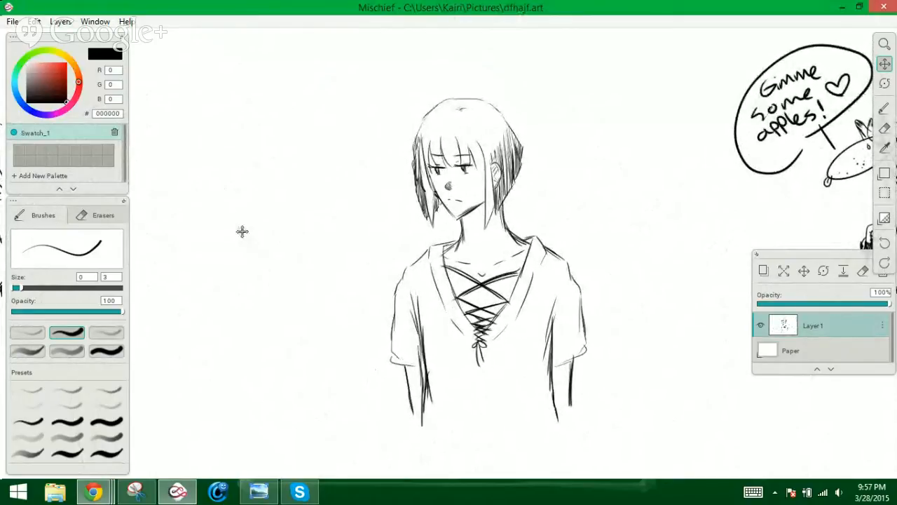
left_click_drag(220, 228, 252, 254)
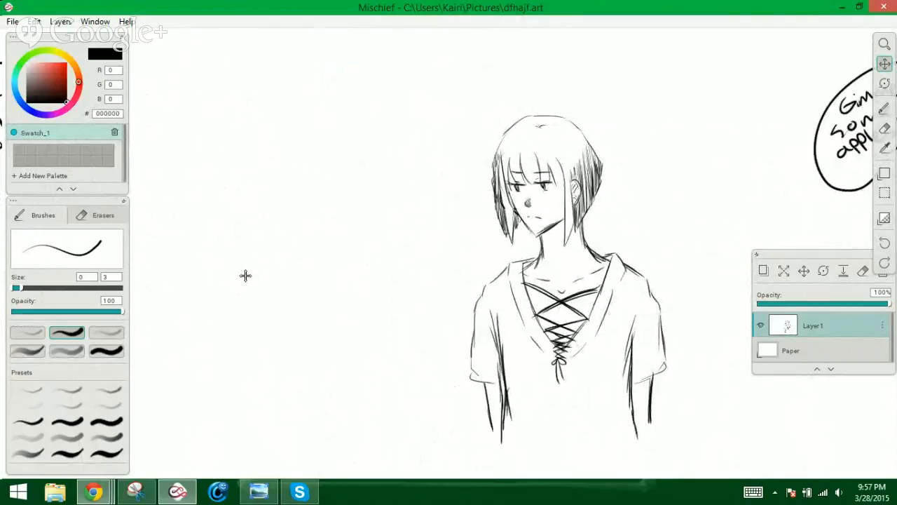
left_click_drag(247, 246, 565, 293)
left_click_drag(144, 256, 142, 230)
left_click_drag(633, 219, 301, 212)
left_click_drag(578, 214, 573, 214)
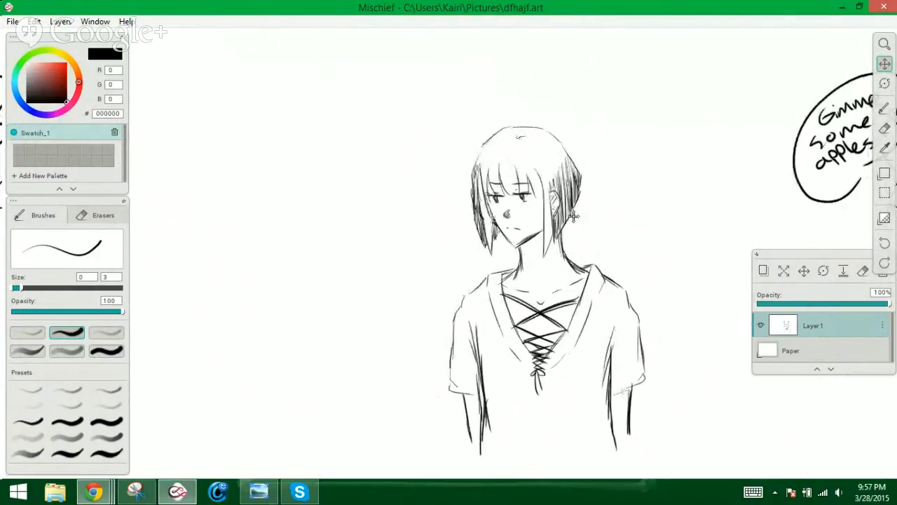
left_click_drag(862, 231, 390, 257)
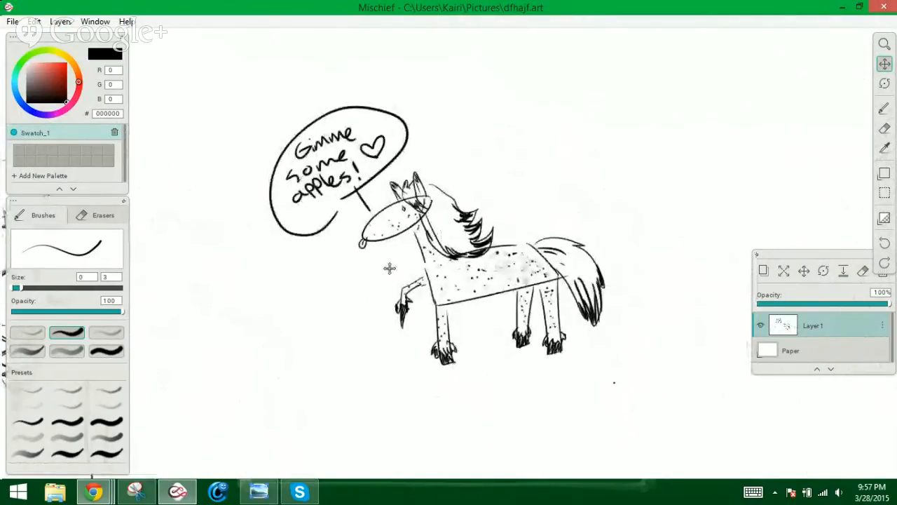
mouse_move(631, 271)
left_mouse_down()
mouse_move(521, 238)
mouse_move(406, 278)
mouse_move(313, 199)
mouse_move(355, 242)
mouse_move(343, 292)
mouse_move(491, 301)
left_mouse_up()
left_click_drag(278, 272, 438, 286)
left_click_drag(353, 253, 509, 249)
left_click_drag(440, 247, 539, 245)
left_click_drag(327, 273, 310, 263)
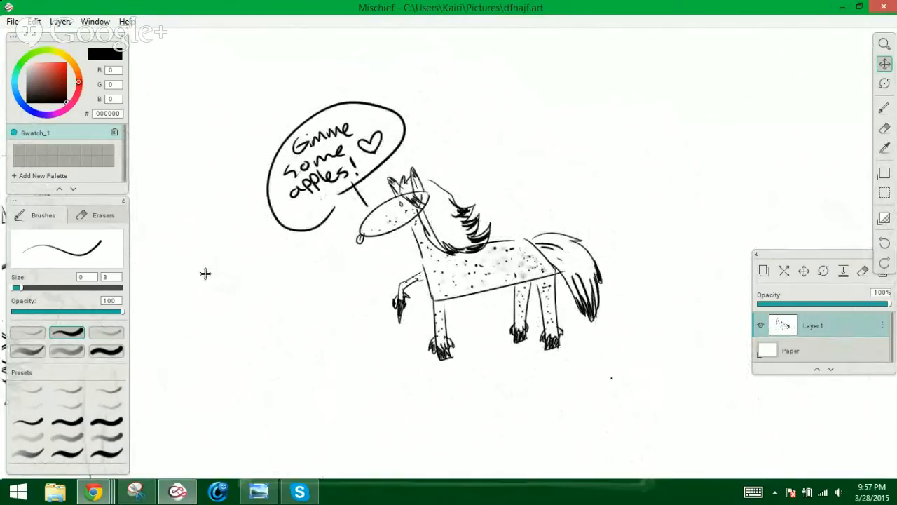
Open the canvas "eliza picture FOR ARI MUST FINISH" from the Pictures library without saving changes to the horse drawing
left_click(12, 21)
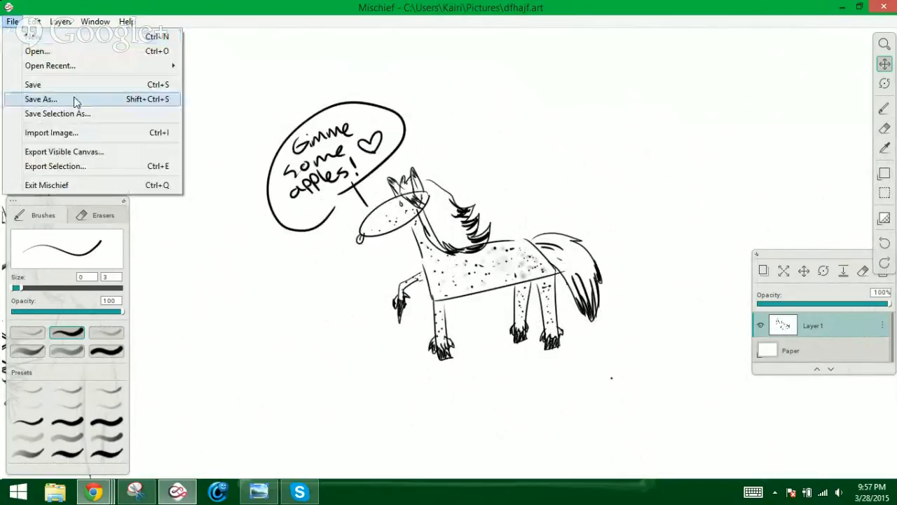
left_click(133, 52)
left_click(462, 291)
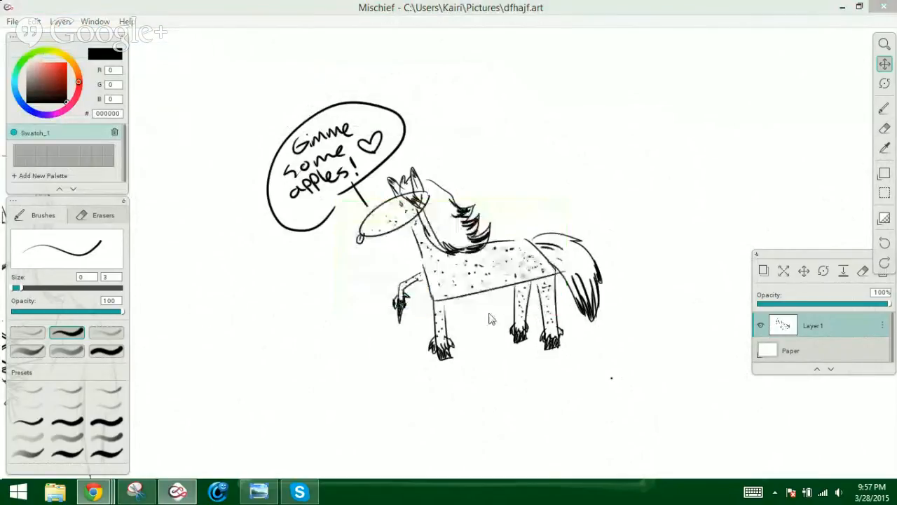
scroll(628, 295, "down", 1)
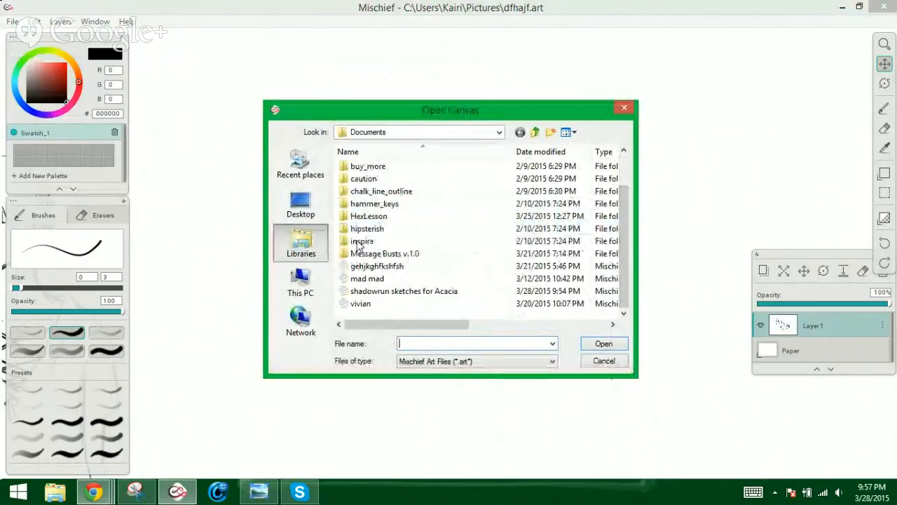
left_click(411, 203)
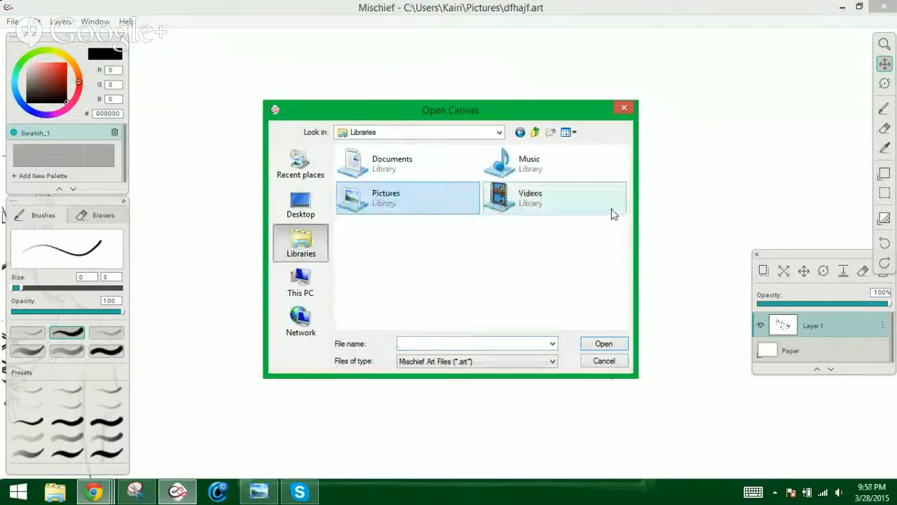
double_click(428, 209)
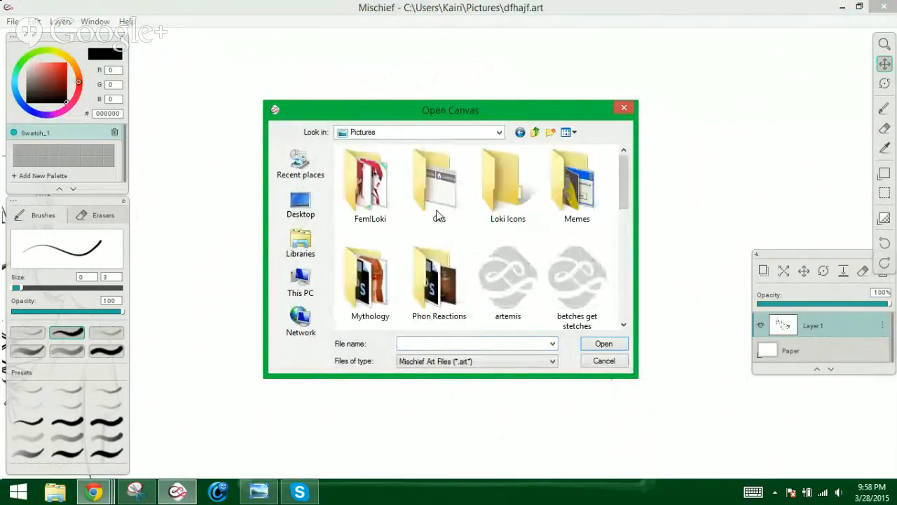
left_click_drag(619, 209, 624, 241)
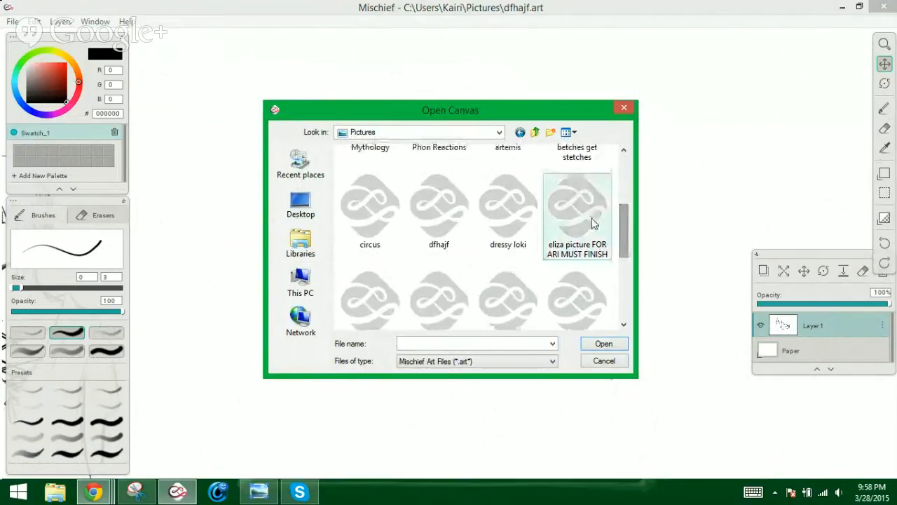
left_click(593, 223)
left_click(609, 346)
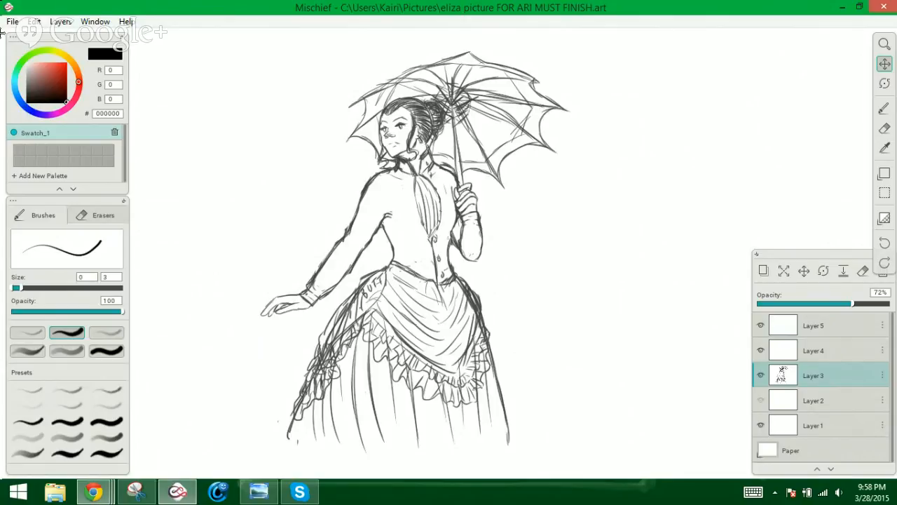
Open the canvas "phon loki vivian and aka" from the Pictures library without saving changes to the parasol lady drawing
left_click(12, 21)
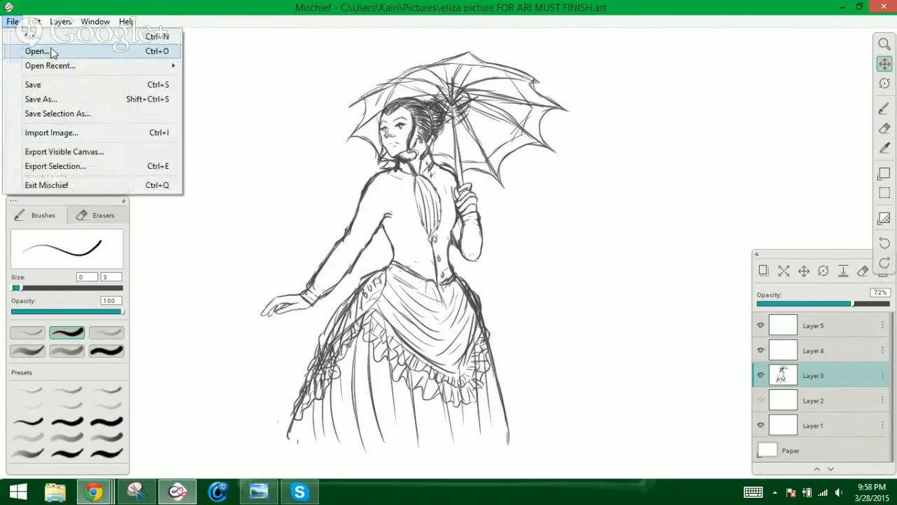
left_click(51, 53)
left_click(460, 291)
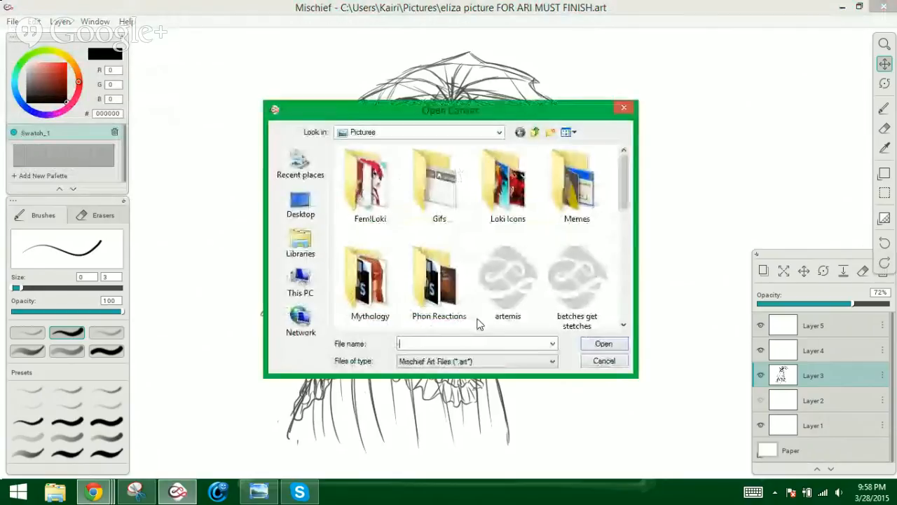
left_click_drag(626, 196, 622, 307)
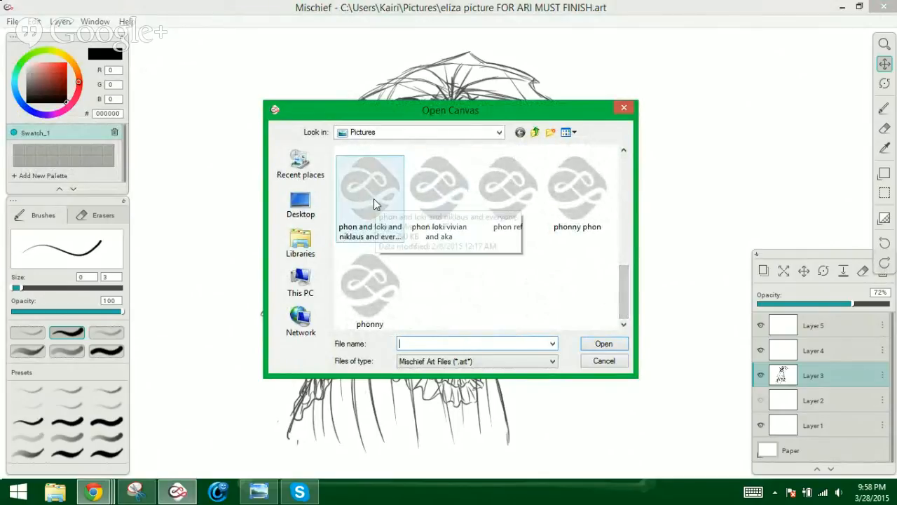
left_click(431, 212)
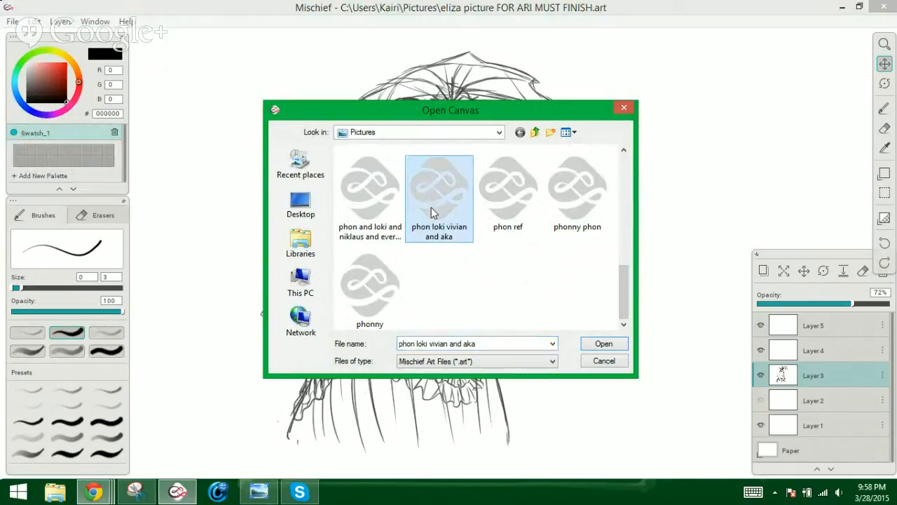
left_click(617, 343)
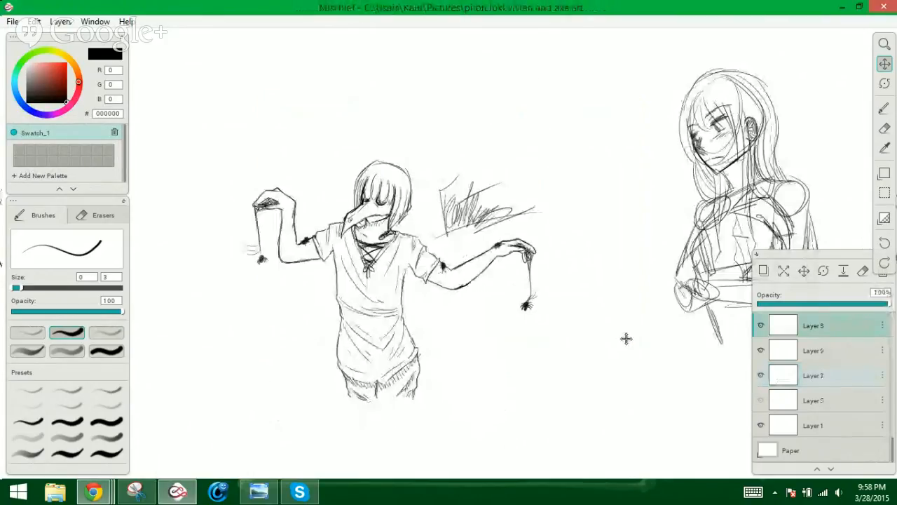
Examine the sketches of the beaked figure dangling spiders and the winged character with a tail
mouse_move(561, 299)
left_mouse_down()
mouse_move(598, 310)
mouse_move(622, 288)
left_mouse_up()
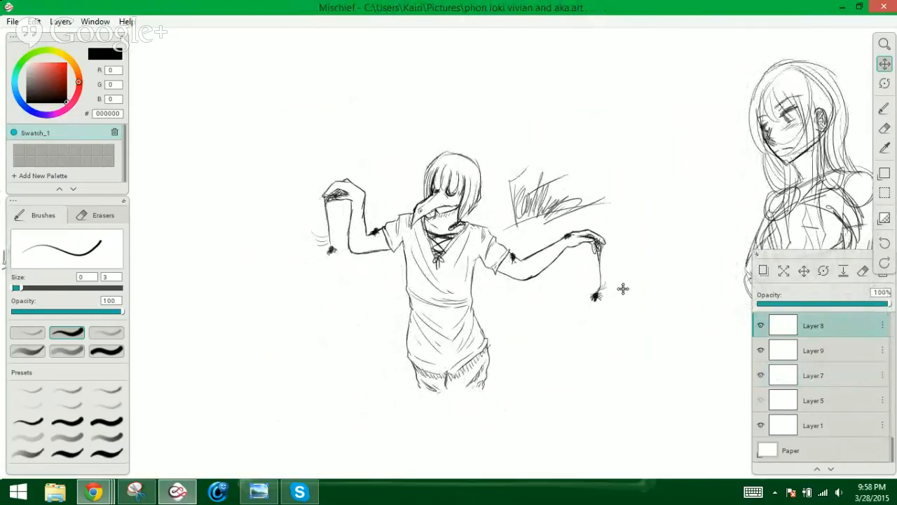
left_click_drag(623, 288, 605, 291)
left_click_drag(612, 291, 598, 284)
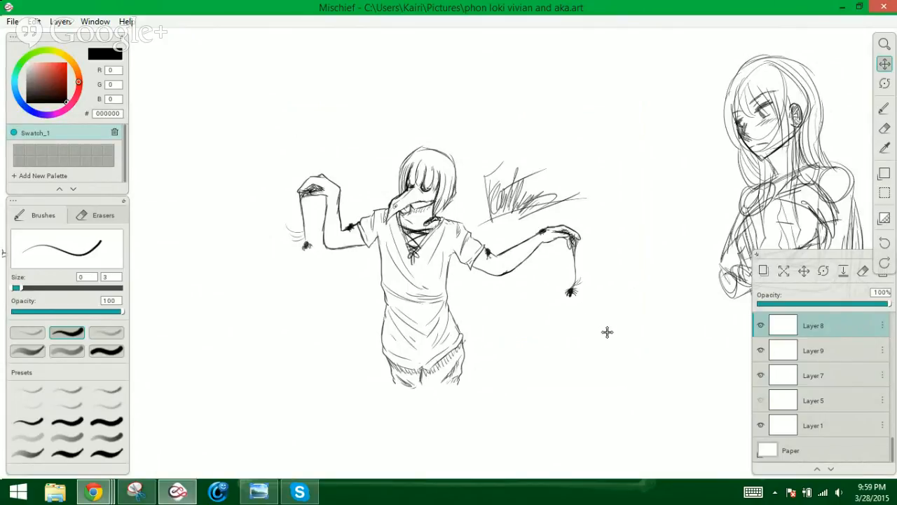
mouse_move(607, 330)
left_mouse_down()
mouse_move(540, 316)
mouse_move(461, 337)
left_mouse_up()
left_click_drag(520, 355, 358, 387)
mouse_move(552, 355)
left_mouse_down()
mouse_move(471, 341)
mouse_move(436, 367)
left_mouse_up()
left_click_drag(526, 371, 455, 374)
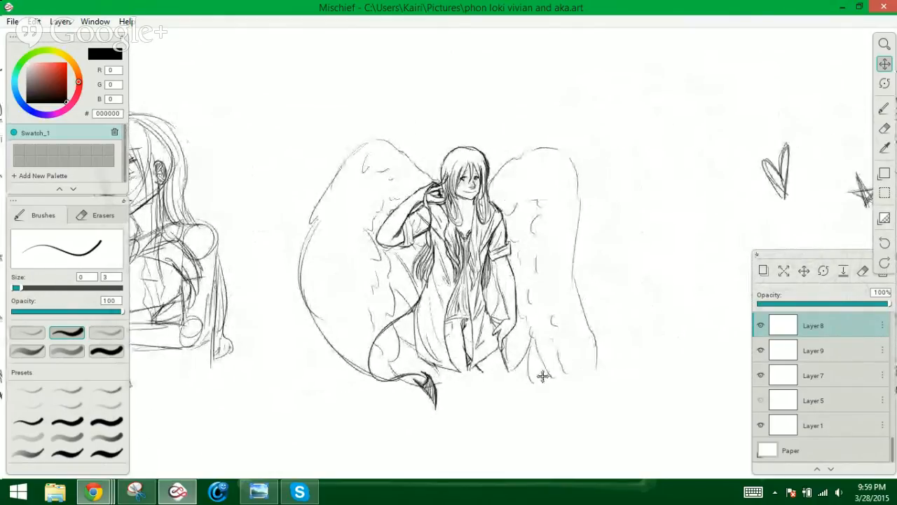
mouse_move(540, 372)
left_mouse_down()
mouse_move(502, 375)
mouse_move(479, 339)
mouse_move(395, 355)
left_mouse_up()
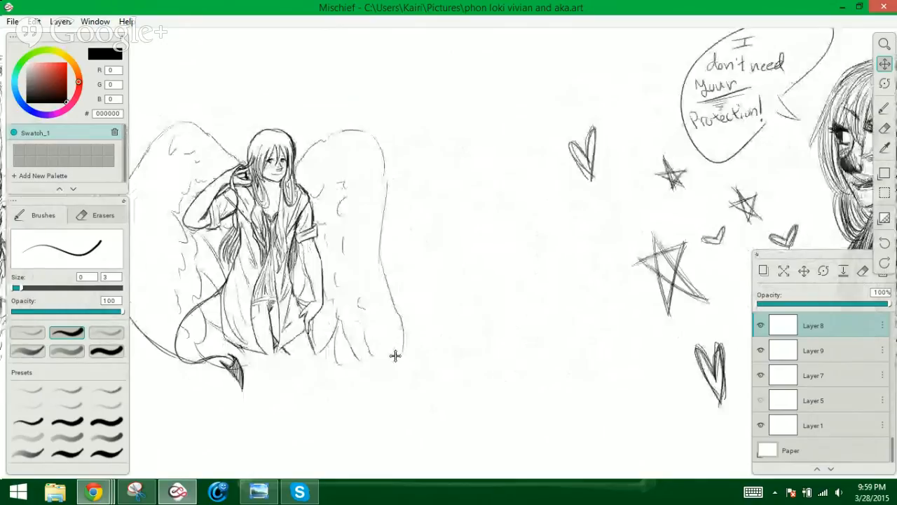
Examine the winged character with the "I don't need your protection!" speech bubble and the shaded portrait beyond it
left_click_drag(614, 337, 525, 338)
left_click_drag(638, 350, 414, 344)
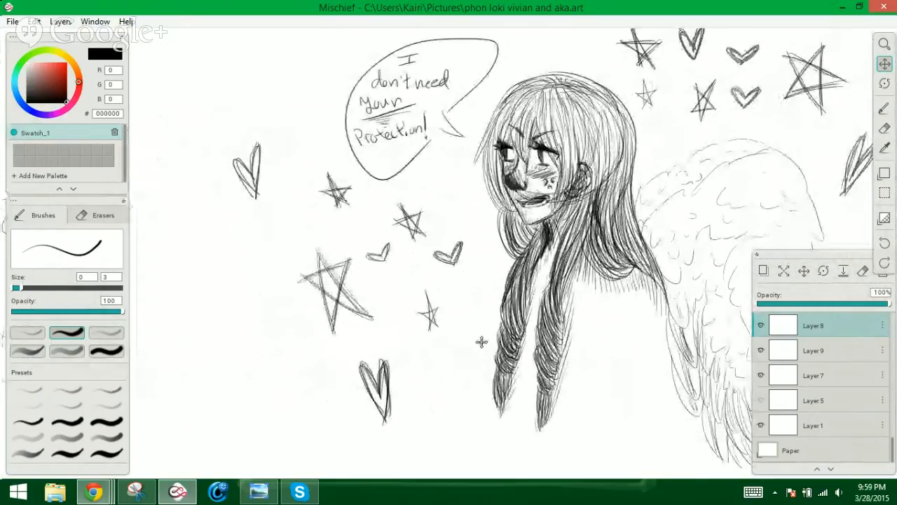
left_click_drag(481, 341, 439, 344)
left_click_drag(519, 330, 444, 353)
left_click_drag(517, 351, 502, 352)
left_click_drag(570, 357, 509, 344)
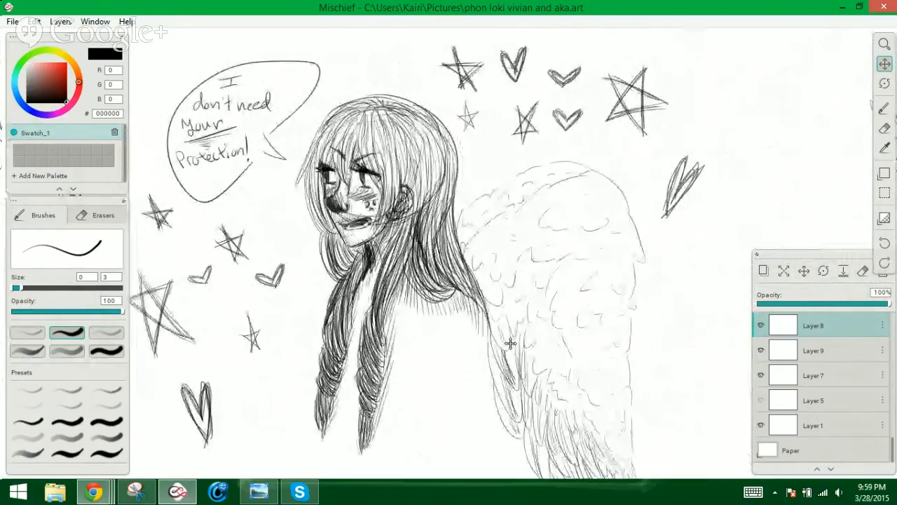
left_click_drag(586, 350, 449, 338)
mouse_move(603, 336)
left_mouse_down()
mouse_move(463, 332)
mouse_move(529, 341)
mouse_move(411, 358)
left_mouse_up()
left_click_drag(483, 316, 439, 348)
mouse_move(589, 353)
left_mouse_down()
mouse_move(489, 362)
mouse_move(330, 336)
left_mouse_up()
mouse_move(435, 340)
left_mouse_down()
mouse_move(286, 335)
mouse_move(722, 326)
left_mouse_up()
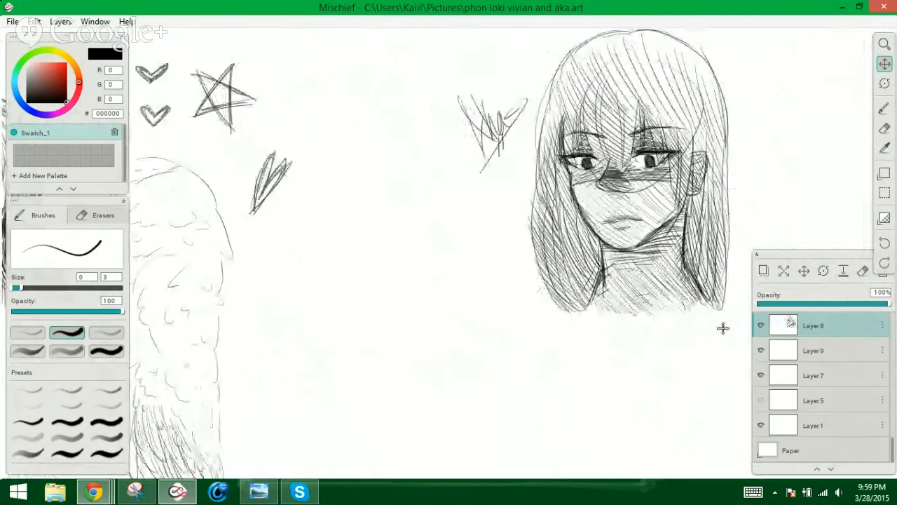
Examine the sketches from the speech-bubble character past the crossed-arms figure to the leaning figure with the heart bubble
left_click_drag(225, 307, 750, 319)
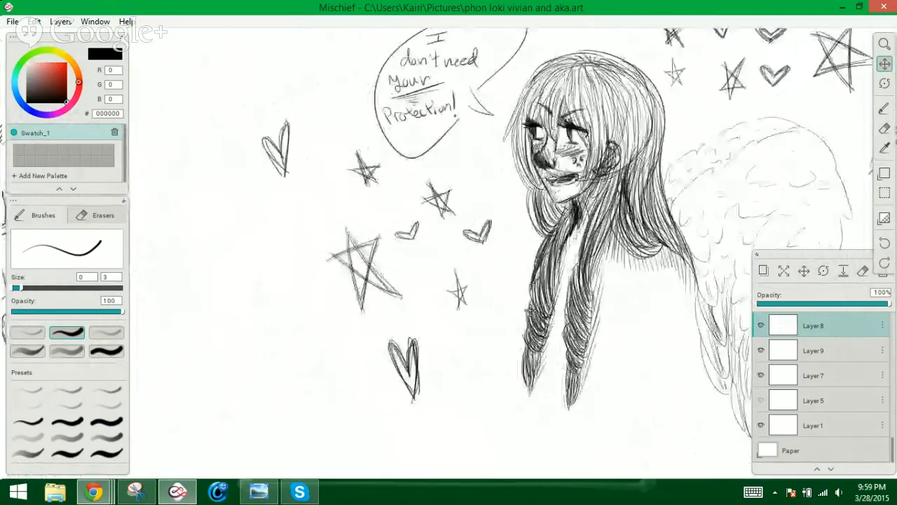
left_click_drag(206, 335, 437, 334)
left_click_drag(304, 353, 610, 343)
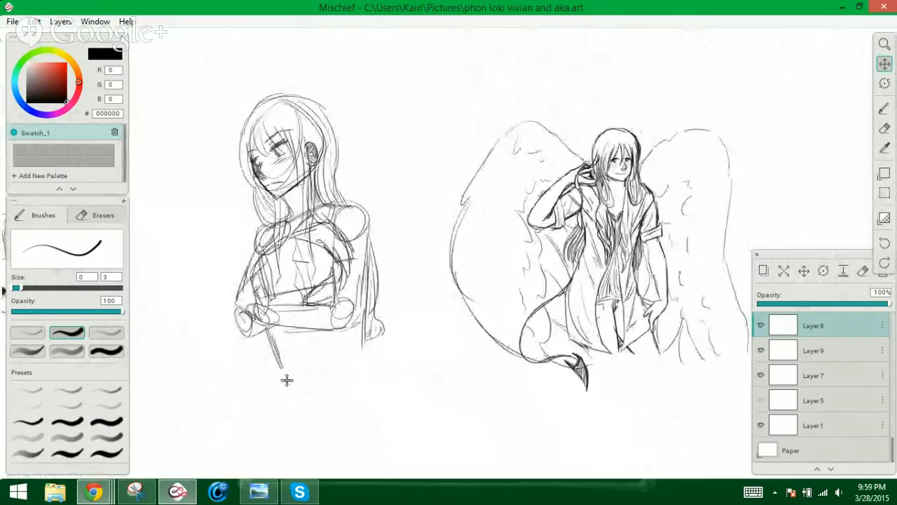
left_click_drag(287, 379, 515, 360)
left_click_drag(307, 363, 613, 336)
mouse_move(247, 338)
left_mouse_down()
mouse_move(366, 338)
mouse_move(446, 353)
mouse_move(480, 338)
left_mouse_up()
mouse_move(279, 347)
left_mouse_down()
mouse_move(474, 340)
mouse_move(473, 300)
left_mouse_up()
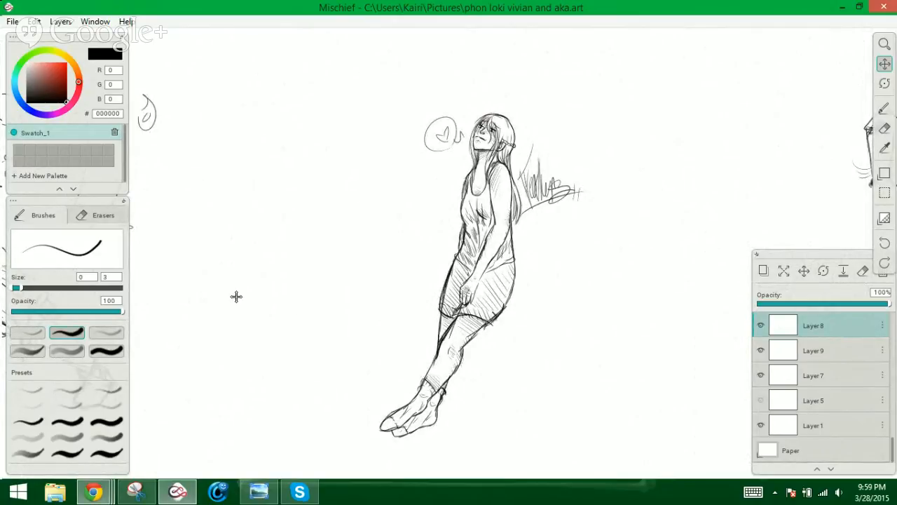
Examine the "Ignis" flame drawing, the running figure, the orange-haired portrait and the pair posing in corset and cage skirt
left_click_drag(236, 297, 514, 290)
mouse_move(323, 304)
left_mouse_down()
mouse_move(482, 316)
mouse_move(495, 340)
left_mouse_up()
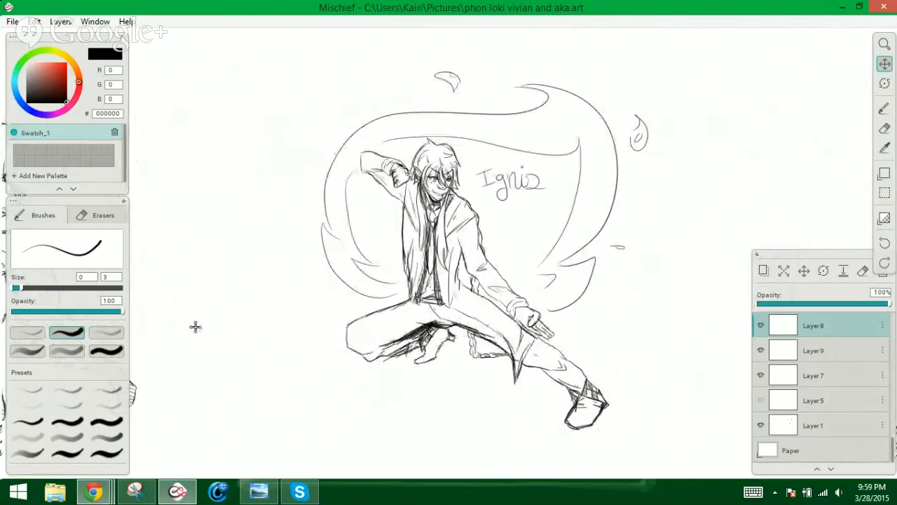
left_click_drag(229, 315, 457, 332)
left_click_drag(286, 335, 527, 306)
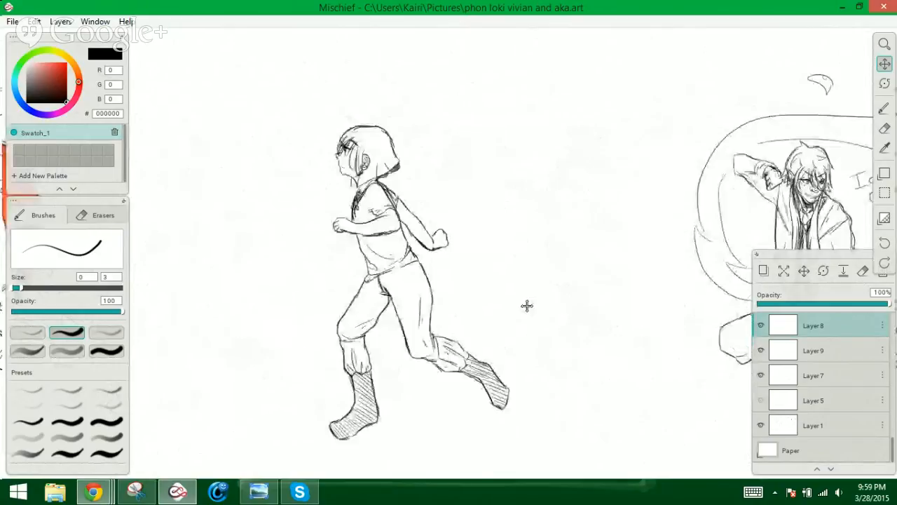
left_click_drag(316, 266, 459, 275)
mouse_move(371, 306)
left_mouse_down()
mouse_move(360, 315)
mouse_move(344, 309)
mouse_move(670, 324)
left_mouse_up()
mouse_move(260, 306)
left_mouse_down()
mouse_move(531, 299)
mouse_move(565, 286)
mouse_move(553, 268)
mouse_move(554, 224)
mouse_move(539, 213)
left_mouse_up()
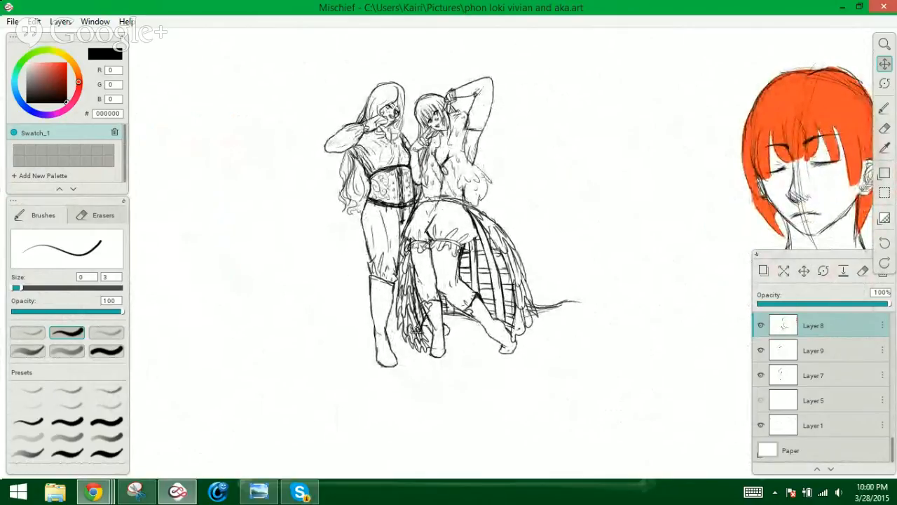
scroll(317, 291, "left", 10)
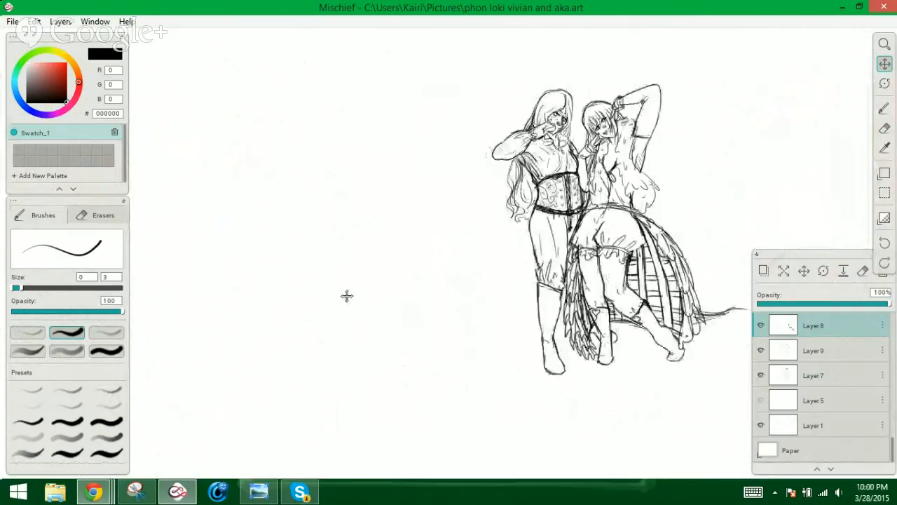
Open the canvas "betches get stetches" from the Pictures library without saving changes to the current canvas
left_click(12, 21)
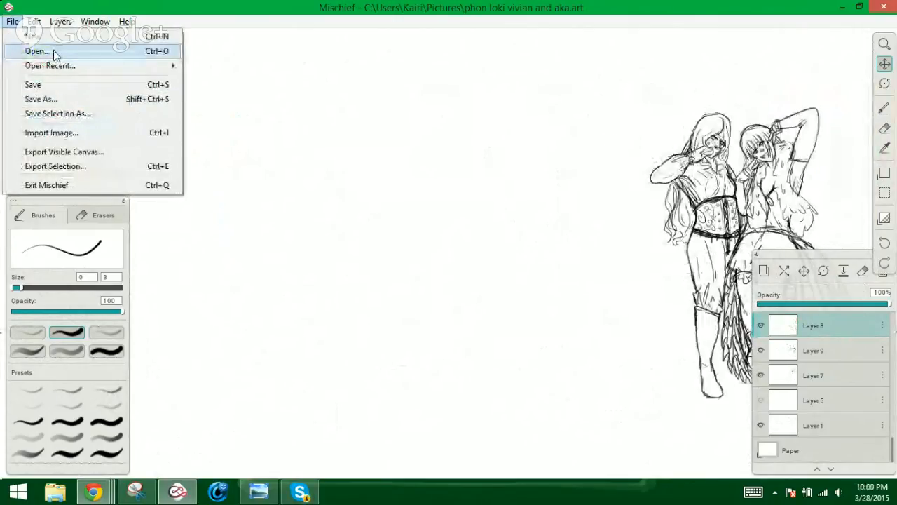
left_click(56, 55)
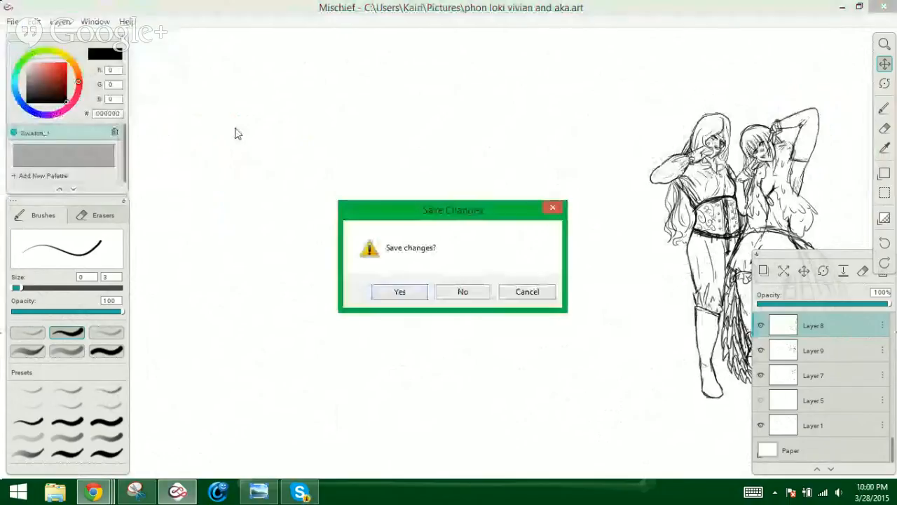
left_click(452, 291)
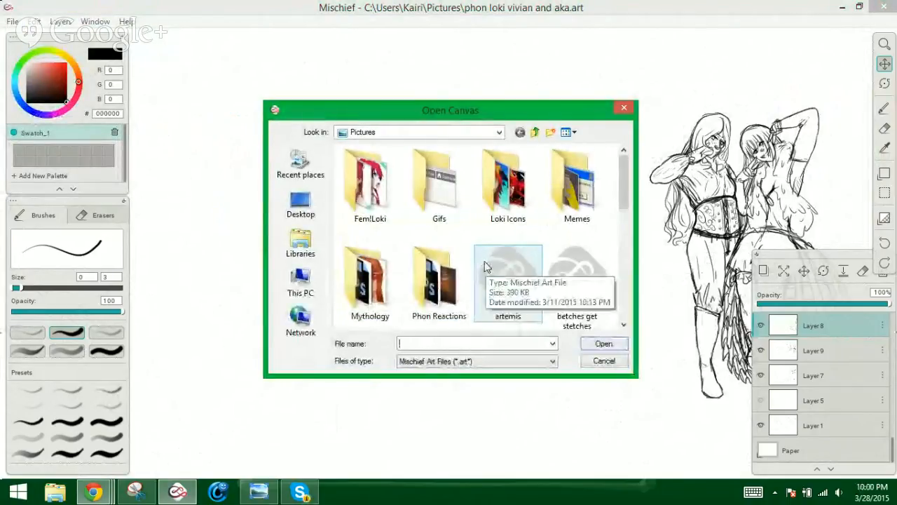
left_click_drag(617, 184, 626, 209)
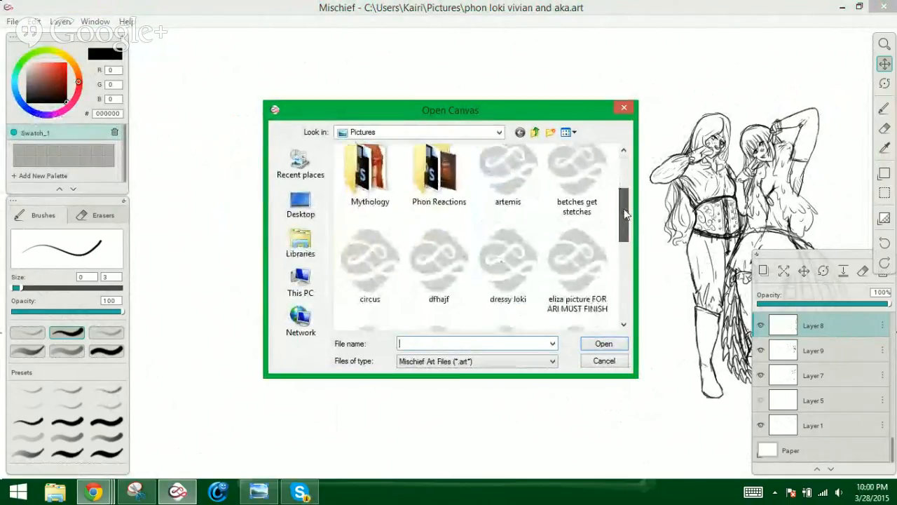
left_click(575, 183)
left_click(601, 342)
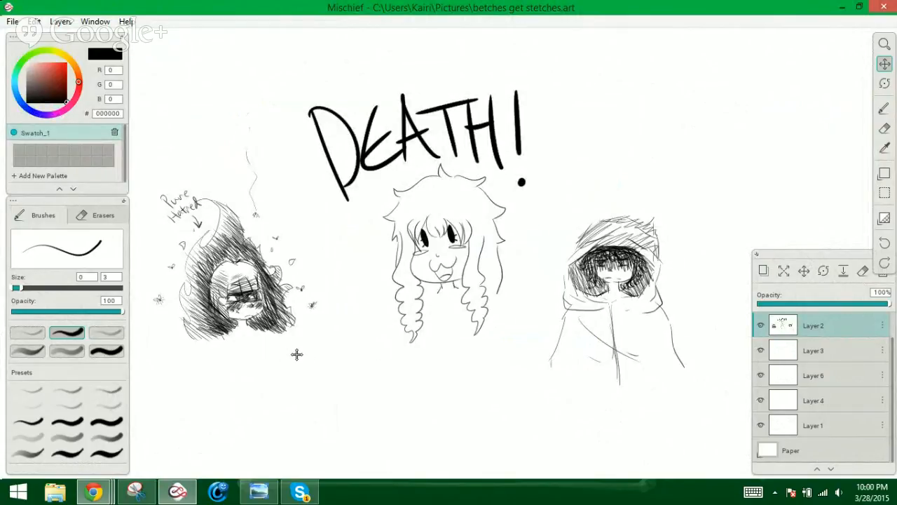
Examine the "DEATH!" sketches, the painted black-haired profile portrait and the couple sitting back to back
left_click_drag(394, 356, 482, 374)
left_click_drag(180, 376, 428, 349)
left_click_drag(232, 421, 487, 390)
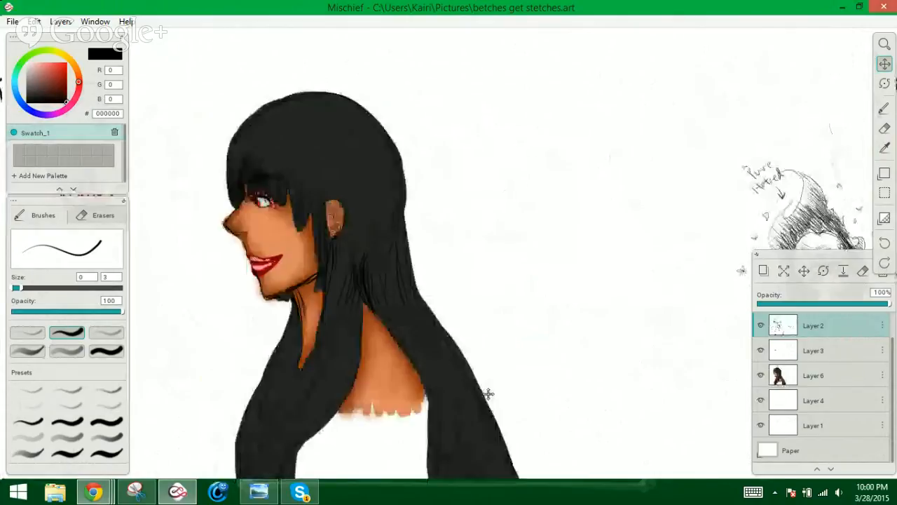
scroll(619, 398, "up", 2)
left_click_drag(284, 354, 393, 334)
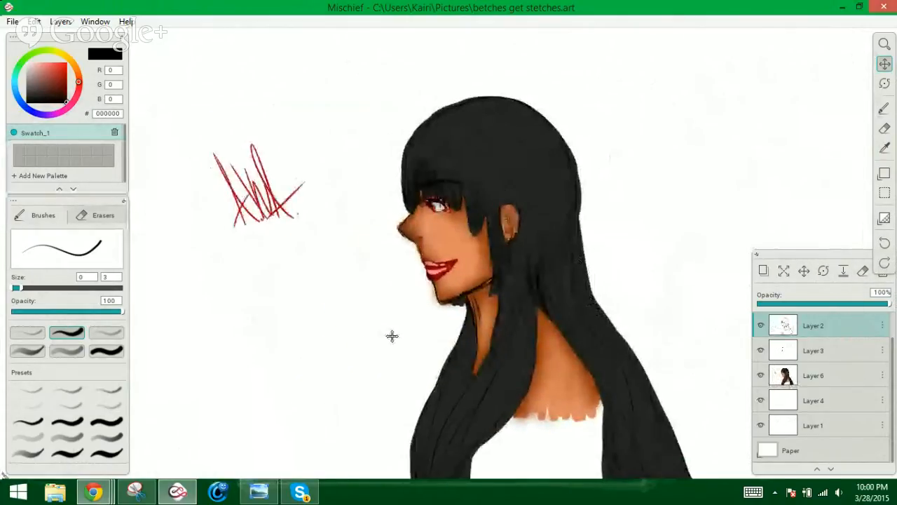
left_click_drag(242, 335, 460, 317)
left_click_drag(360, 315, 537, 307)
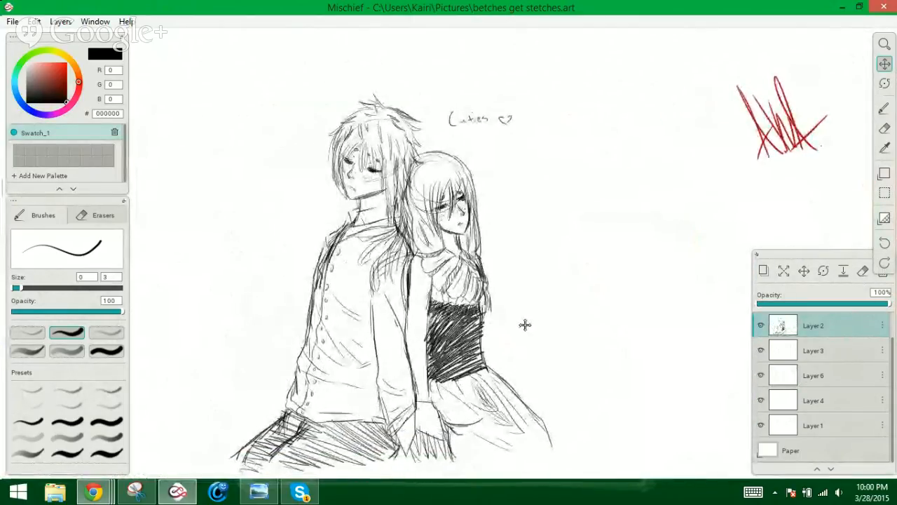
left_click_drag(449, 330, 545, 350)
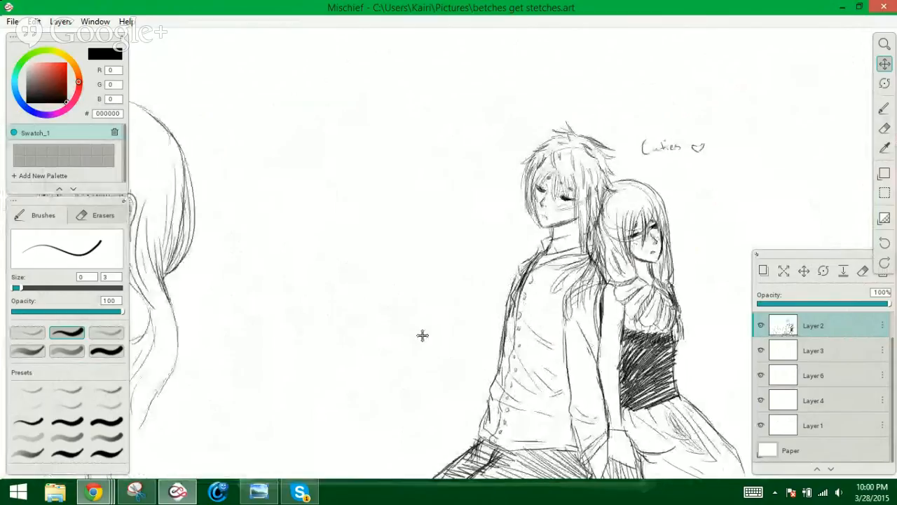
Examine the line-art profile sketches beyond the couple and the coloured purple-haired portrait with the flower crown
left_click_drag(422, 334, 560, 341)
left_click_drag(421, 311, 544, 329)
left_click_drag(416, 327, 607, 311)
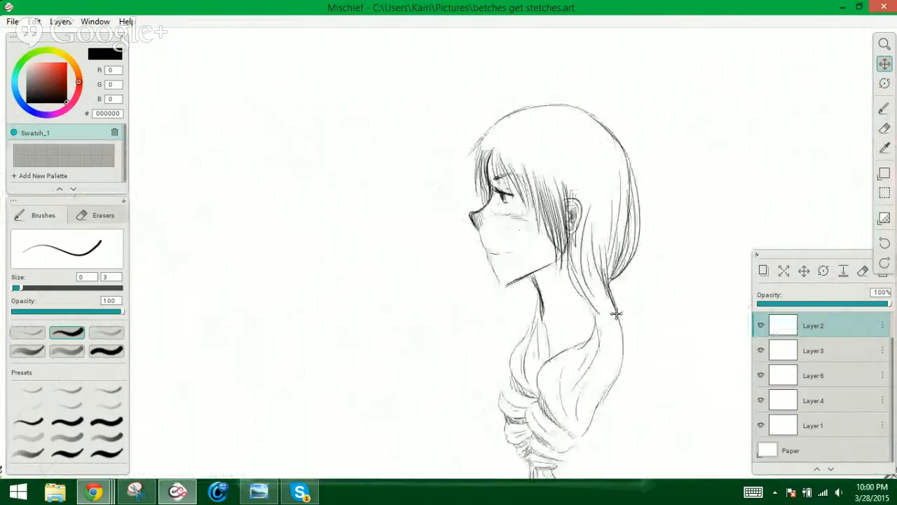
left_click_drag(368, 343, 723, 303)
mouse_move(468, 304)
left_mouse_down()
mouse_move(495, 326)
mouse_move(659, 348)
left_mouse_up()
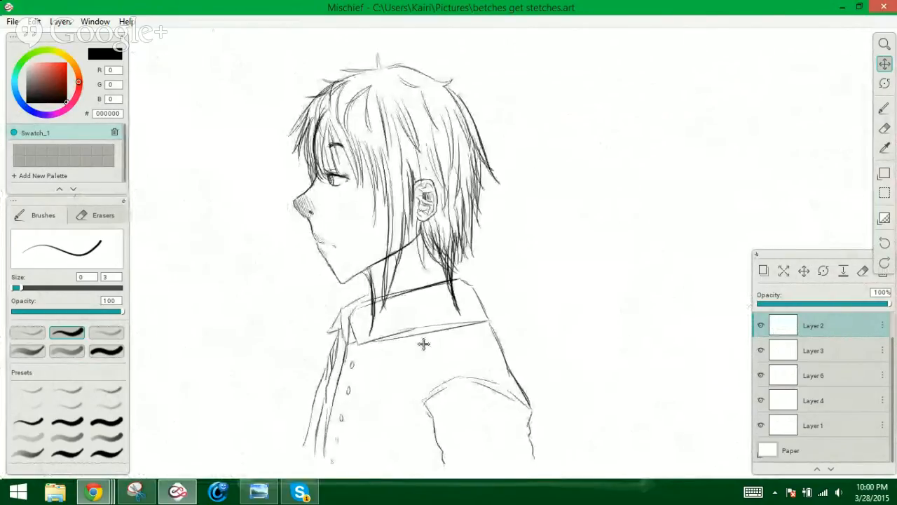
left_click_drag(423, 344, 616, 354)
mouse_move(324, 363)
left_mouse_down()
mouse_move(370, 371)
mouse_move(556, 297)
left_mouse_up()
left_click_drag(473, 339, 607, 353)
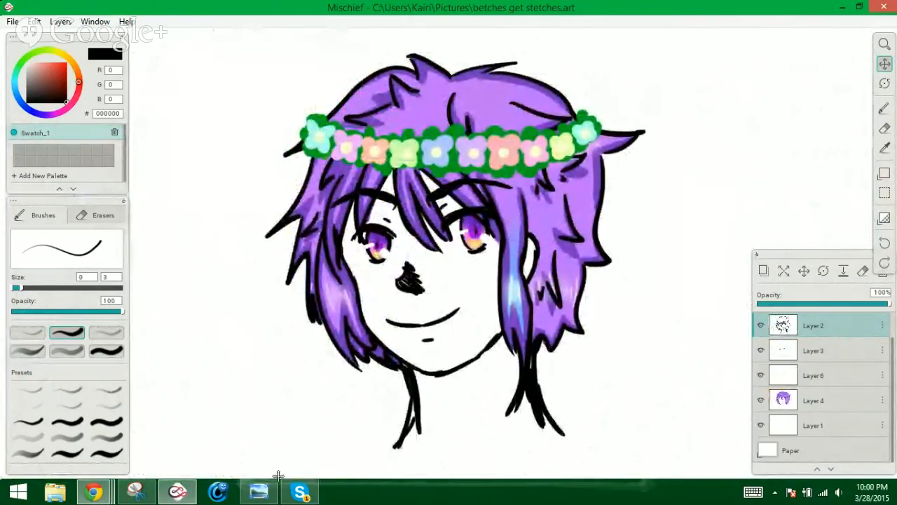
Check the new group chat messages in Skype and return to the flower-crown portrait in Mischief
left_click(315, 496)
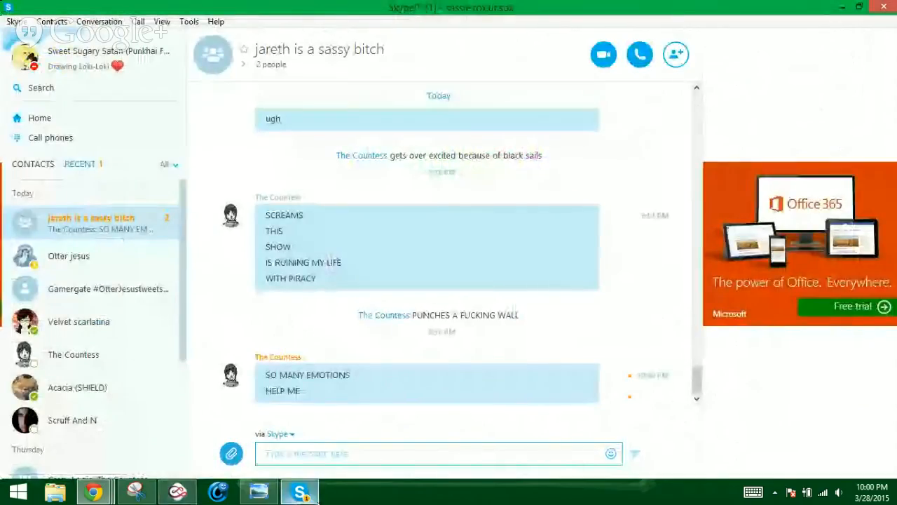
mouse_move(315, 496)
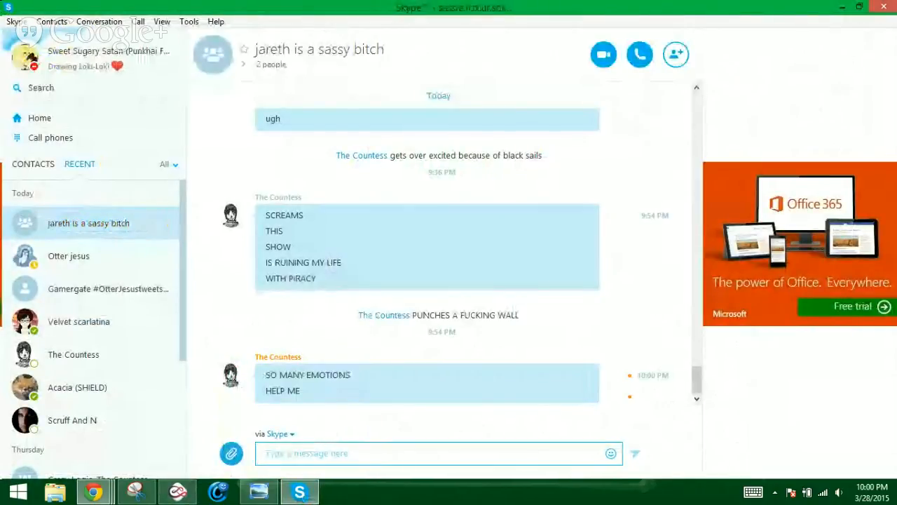
left_click(312, 494)
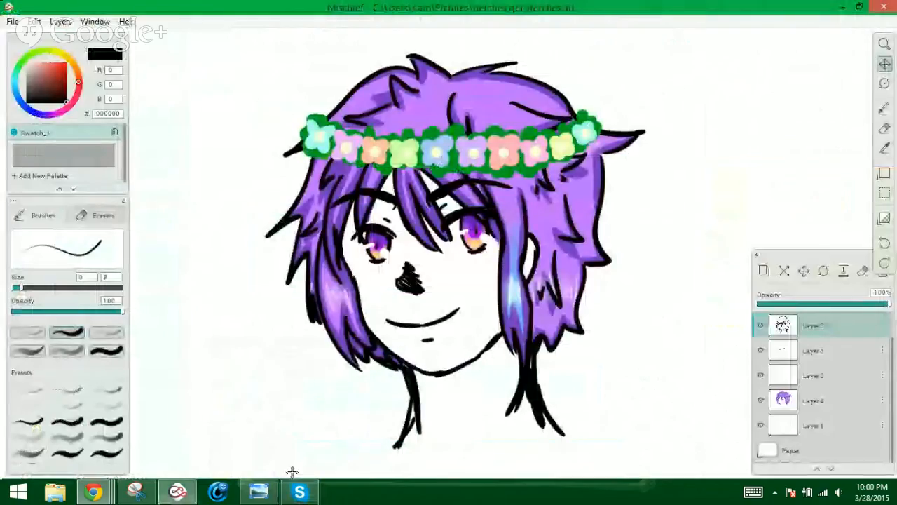
mouse_move(256, 349)
left_mouse_down()
mouse_move(267, 362)
mouse_move(254, 364)
mouse_move(315, 366)
mouse_move(603, 213)
mouse_move(506, 270)
mouse_move(379, 304)
mouse_move(336, 335)
left_mouse_up()
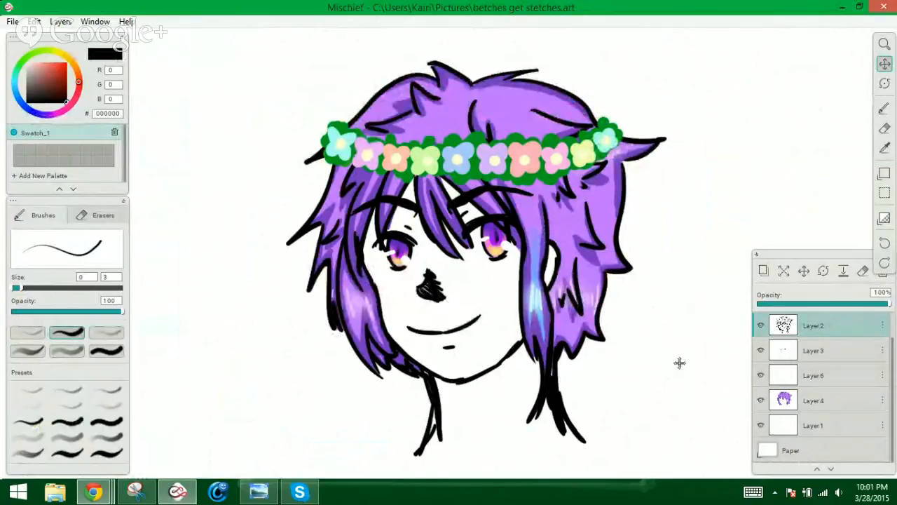
mouse_move(679, 363)
left_mouse_down()
mouse_move(682, 353)
mouse_move(667, 353)
left_mouse_up()
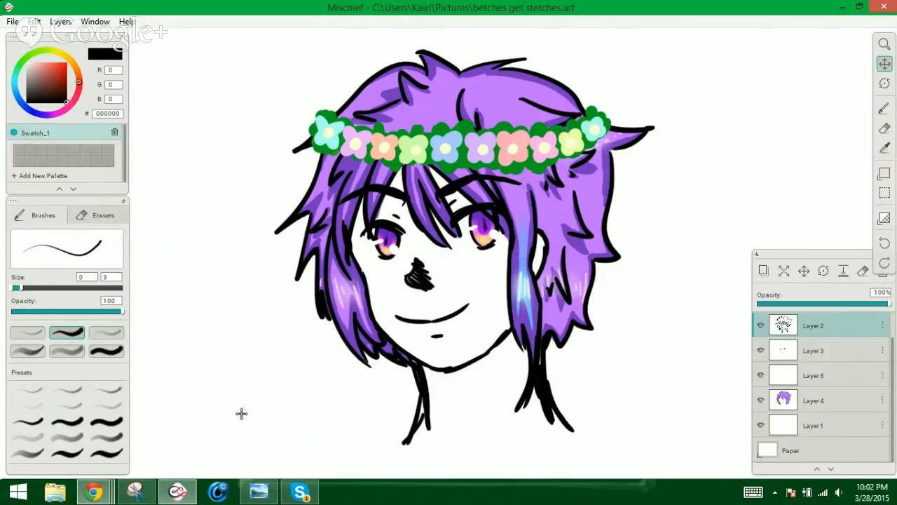
Switch to Skype, send the reply "HA" in the open group chat, and return to the Mischief canvas
left_click(301, 492)
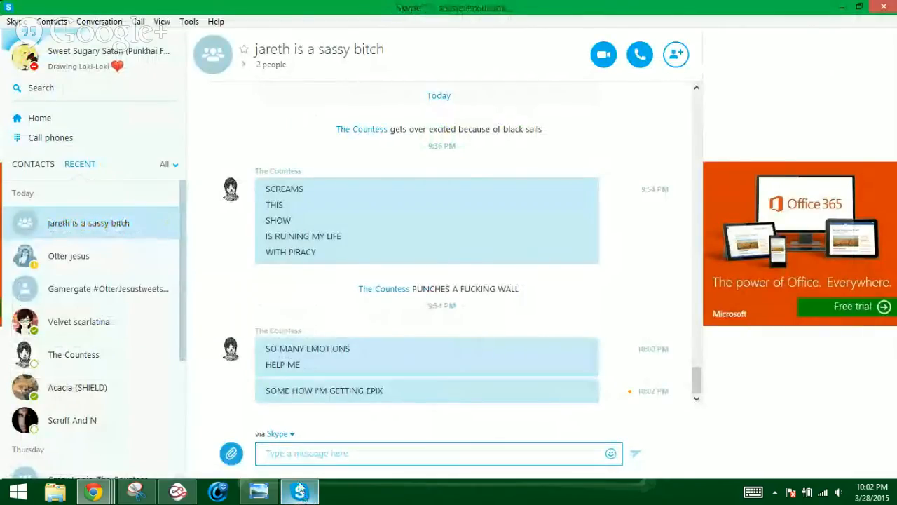
left_click(293, 454)
type("HA")
key("Return")
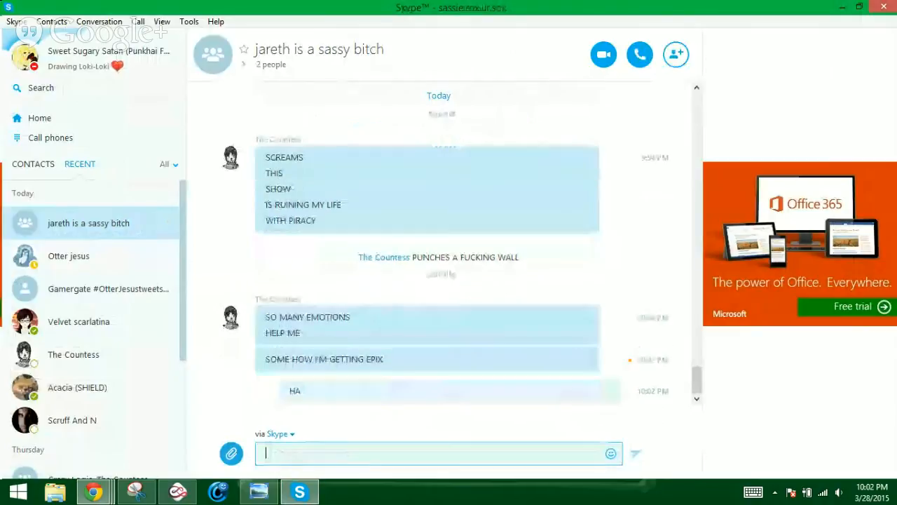
left_click(177, 491)
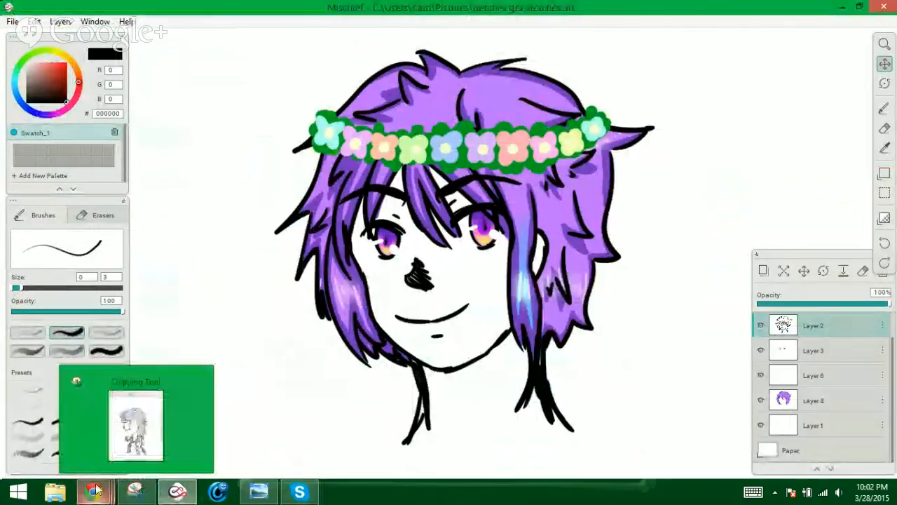
mouse_move(93, 490)
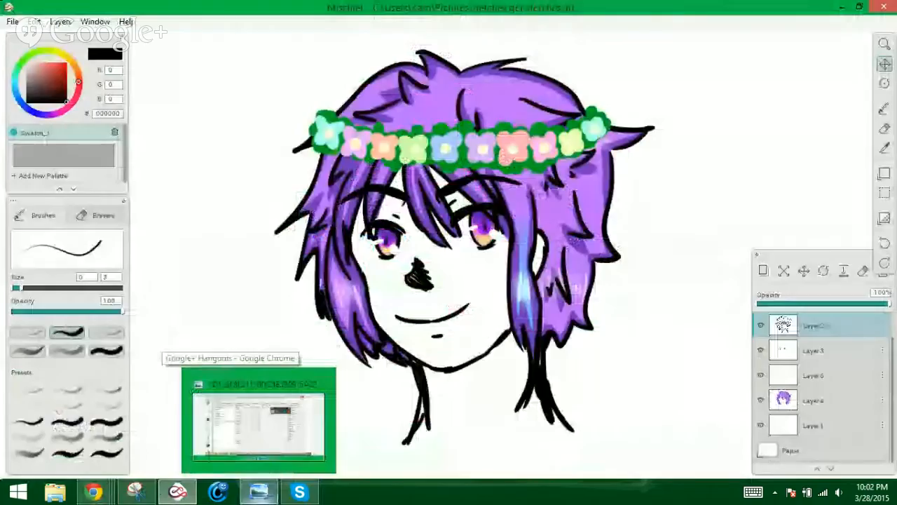
mouse_move(299, 490)
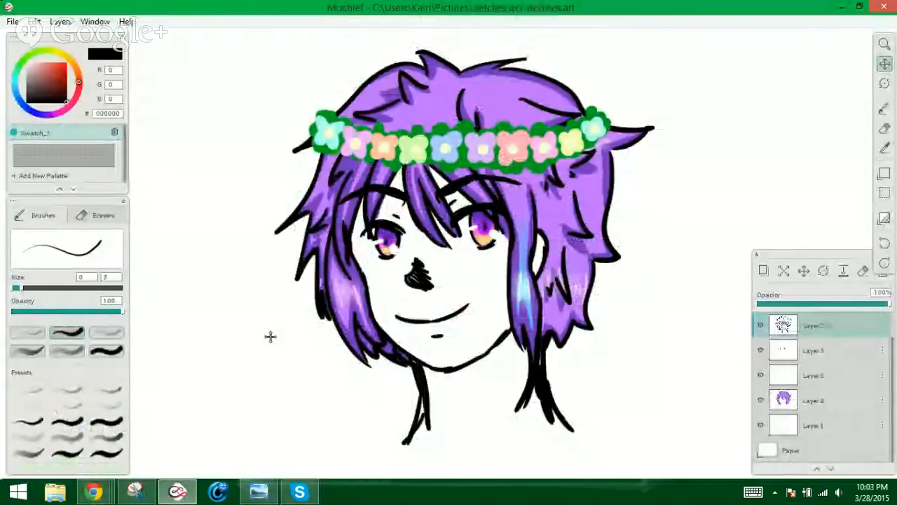
scroll(266, 351, "right", 2)
left_click_drag(272, 356, 279, 358)
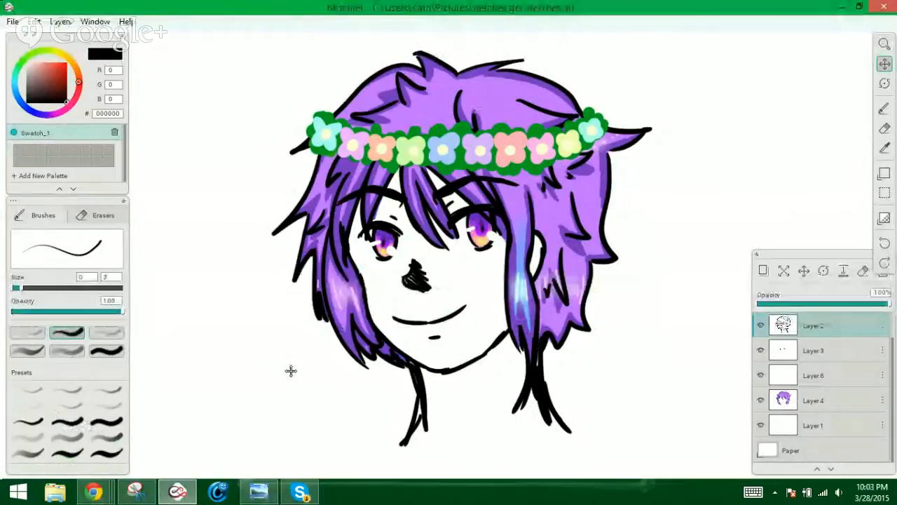
Read the incoming group chat messages in Skype, switching between the chat and the Mischief canvas
left_click(302, 495)
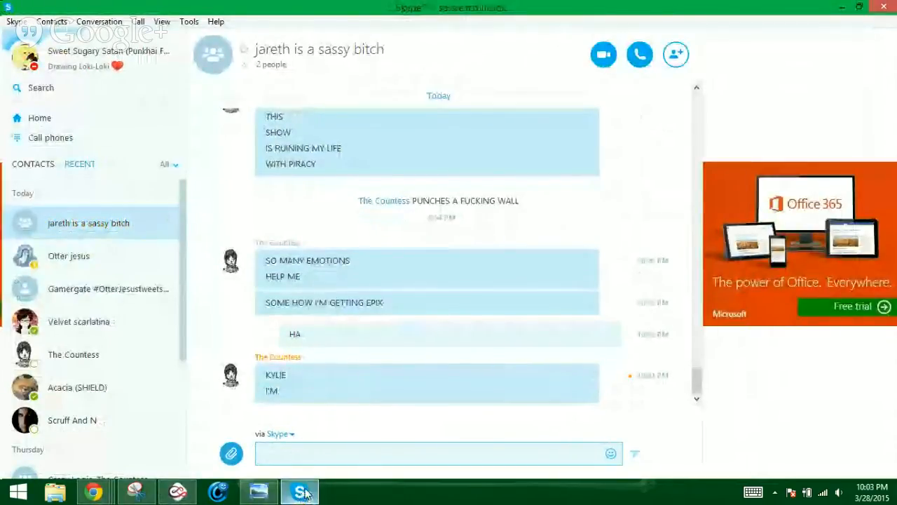
left_click(300, 491)
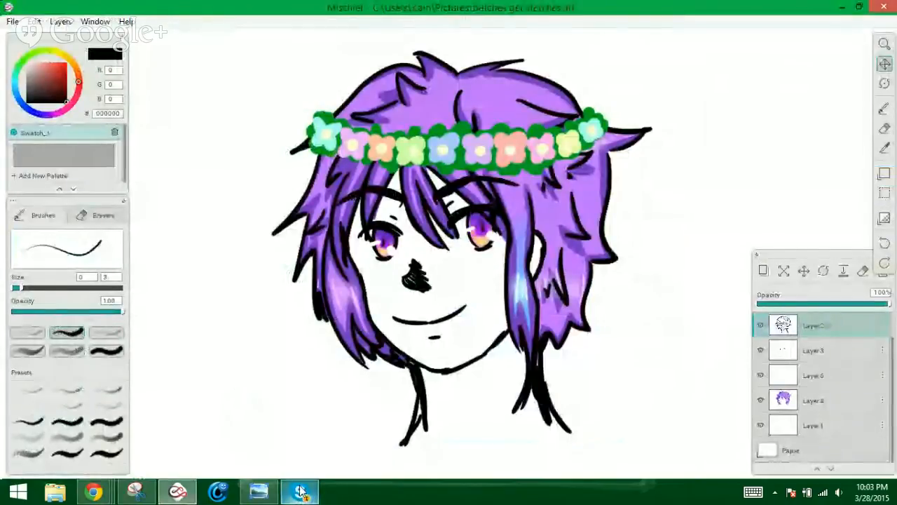
left_click(300, 491)
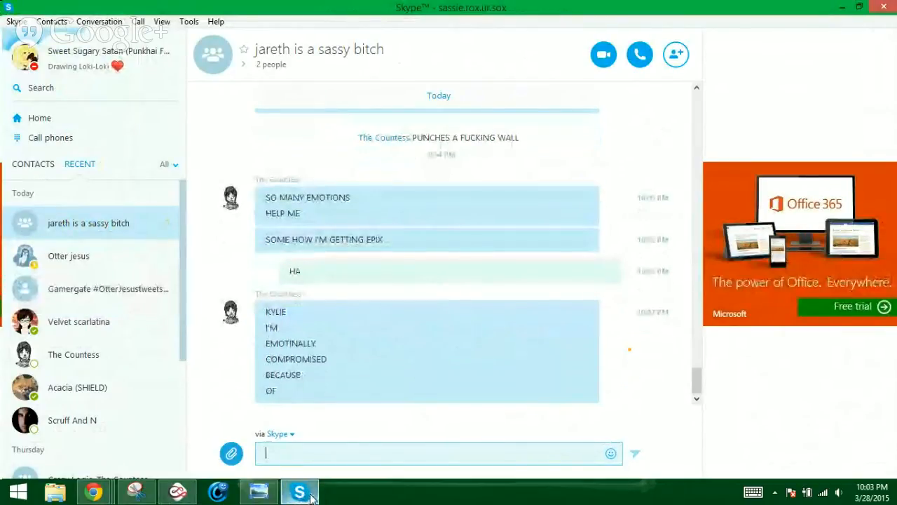
left_click(310, 496)
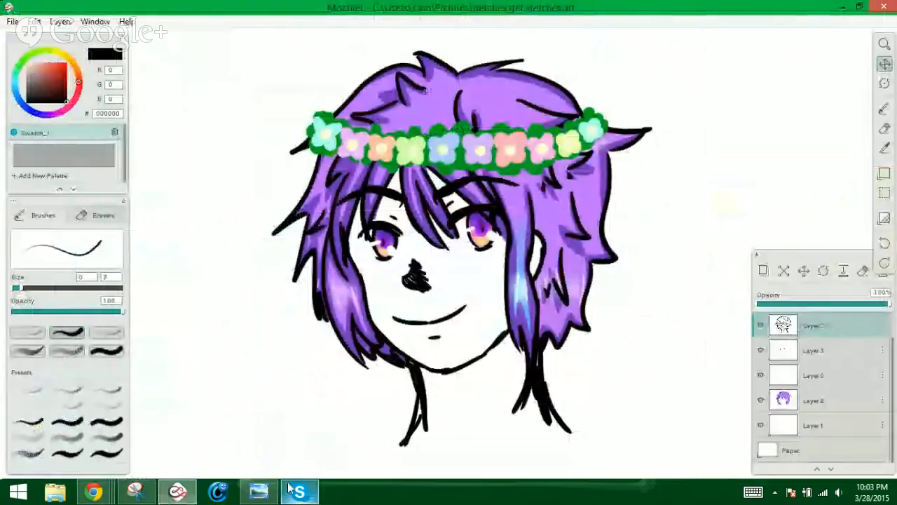
left_click(298, 495)
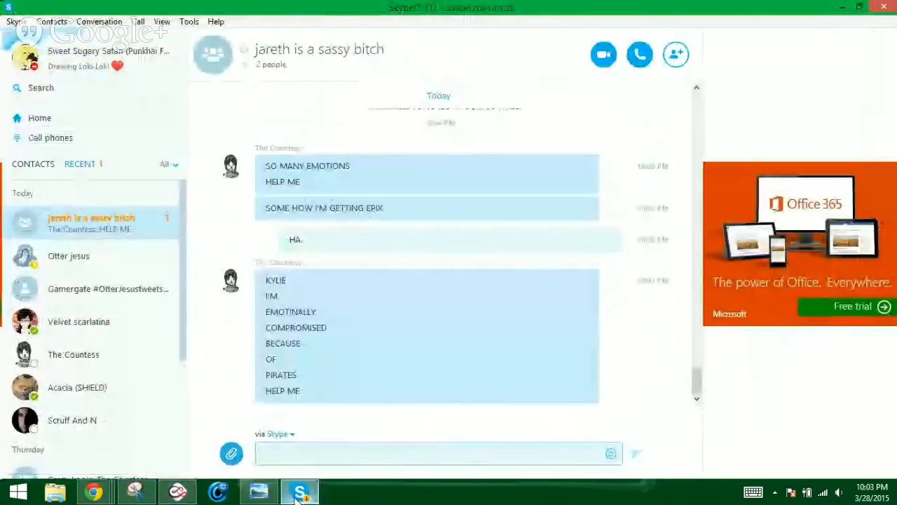
Read the newest group chat message in Skype and return to the flower-crown portrait in Mischief
left_click(298, 495)
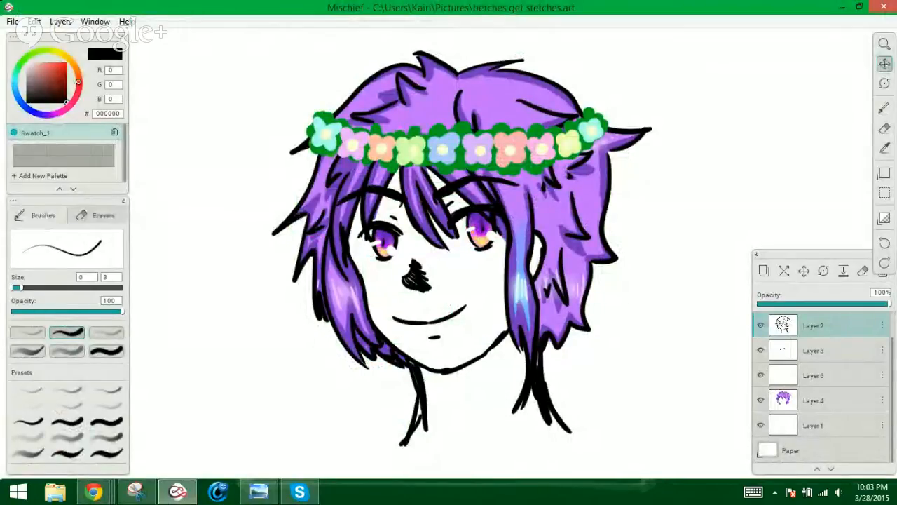
left_click(300, 490)
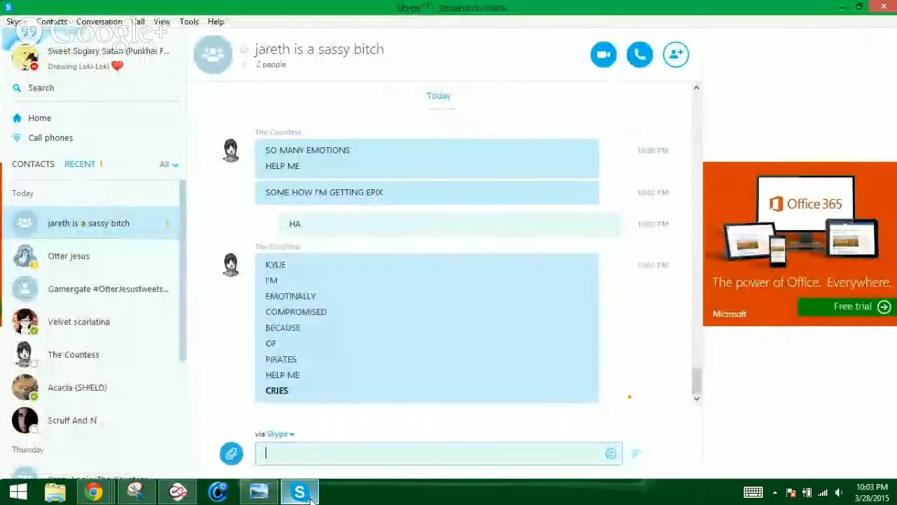
left_click(303, 493)
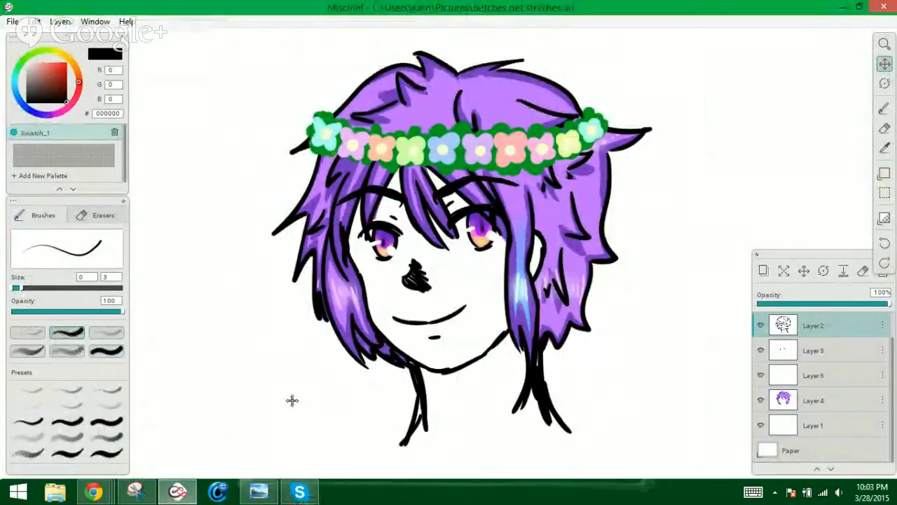
left_click_drag(294, 394, 263, 388)
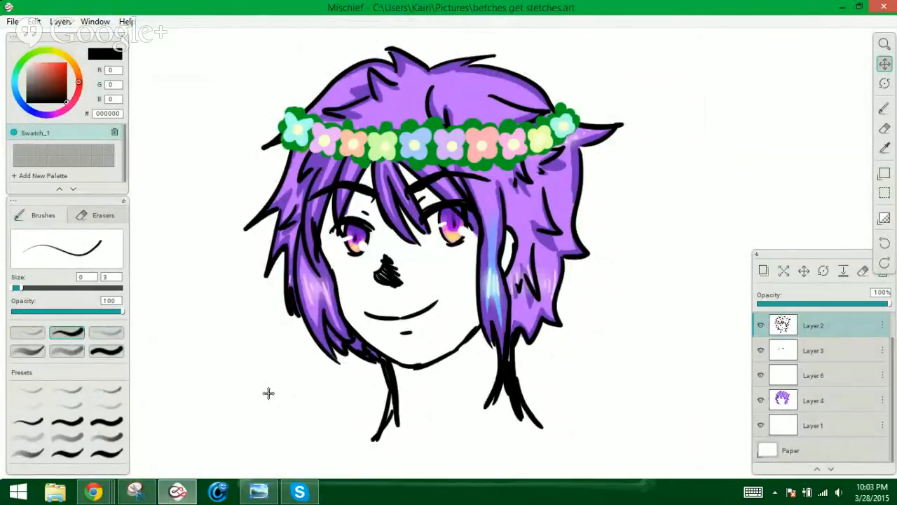
left_click_drag(270, 392, 264, 386)
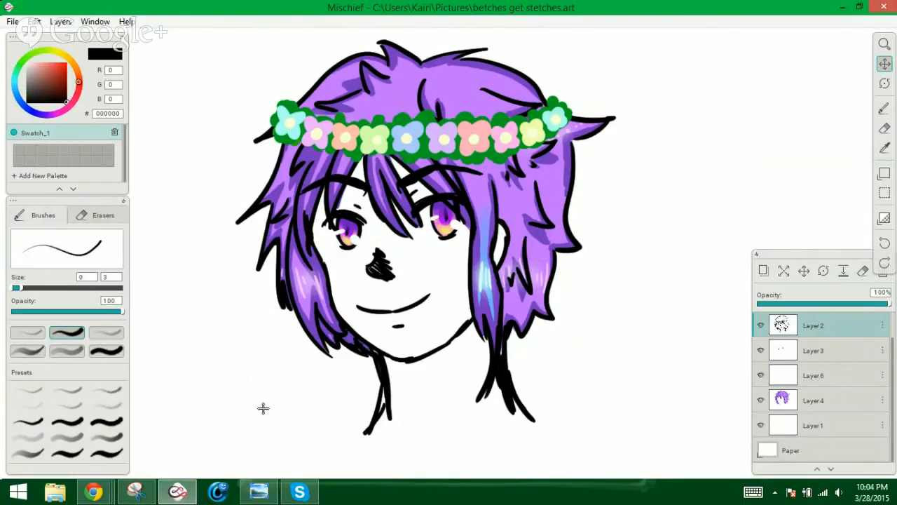
left_click_drag(240, 339, 274, 342)
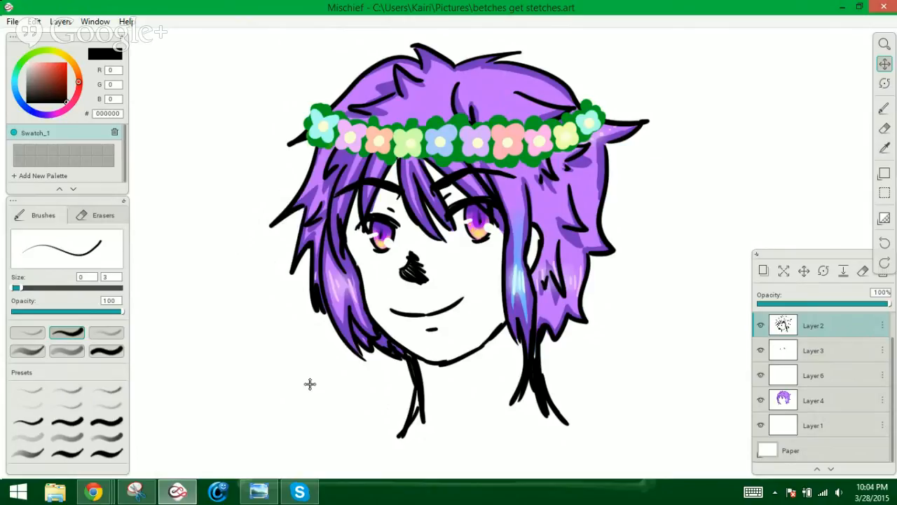
left_click_drag(308, 382, 304, 379)
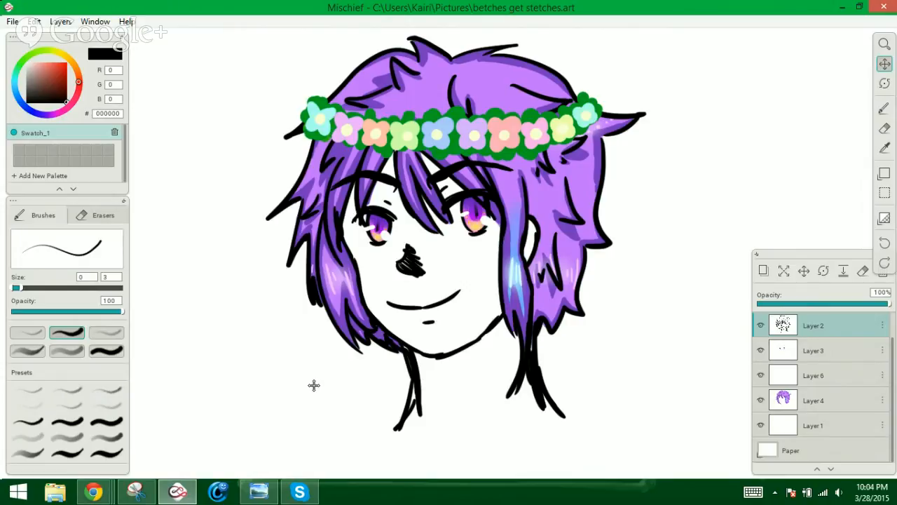
left_click_drag(314, 385, 310, 383)
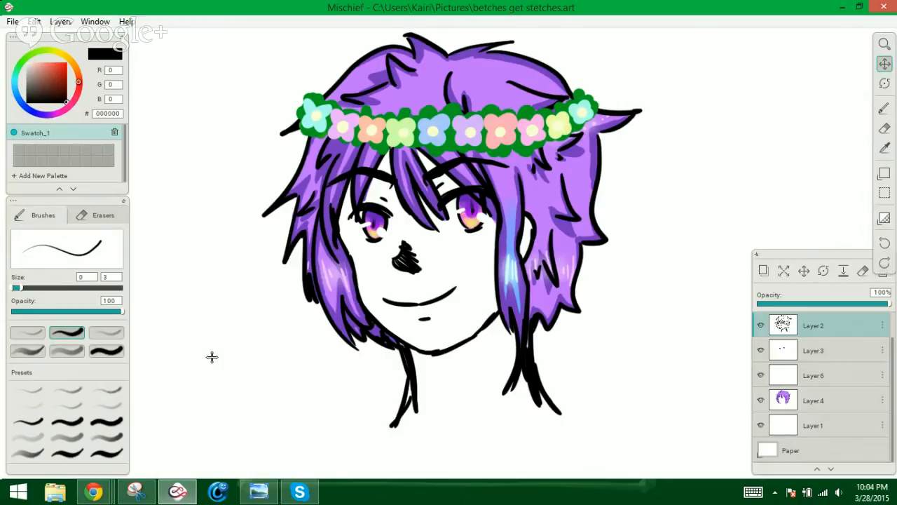
Open the canvas "dressy loki" from the Pictures folder without saving changes to the flower-crown portrait canvas
left_click(10, 24)
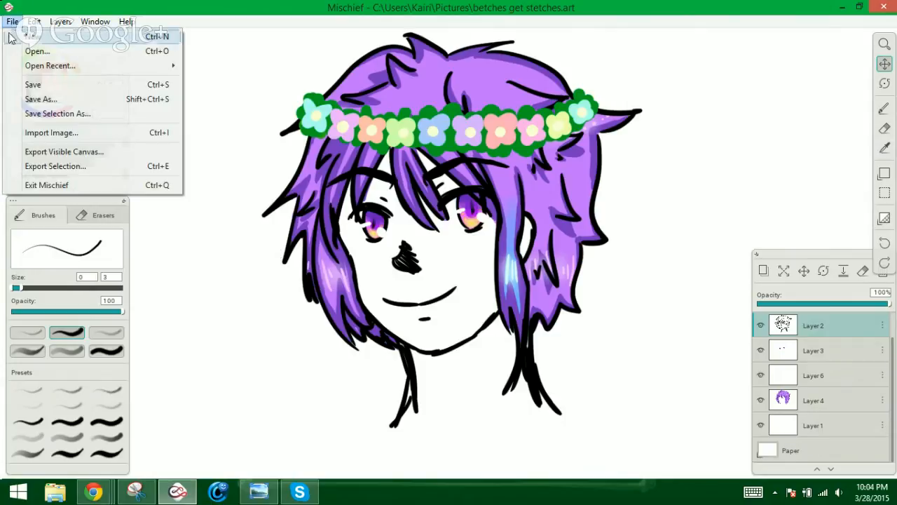
left_click(80, 51)
left_click(444, 292)
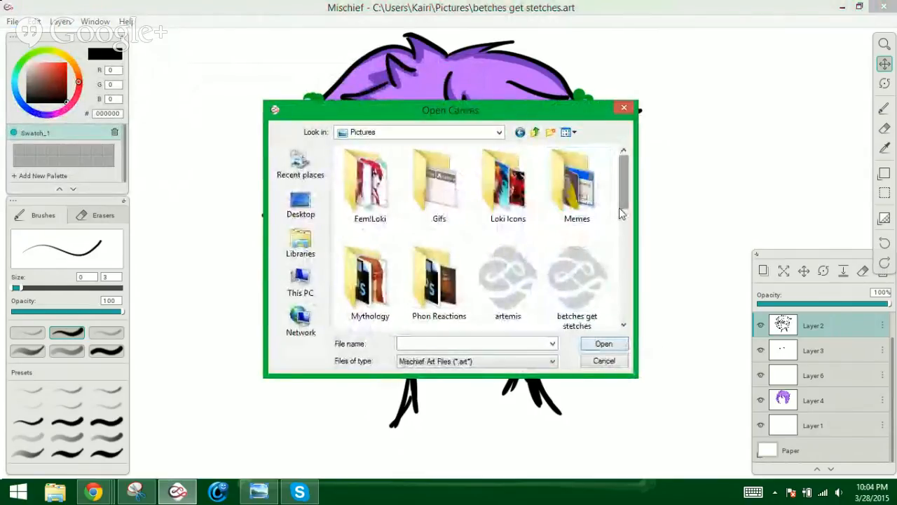
left_click_drag(620, 211, 628, 240)
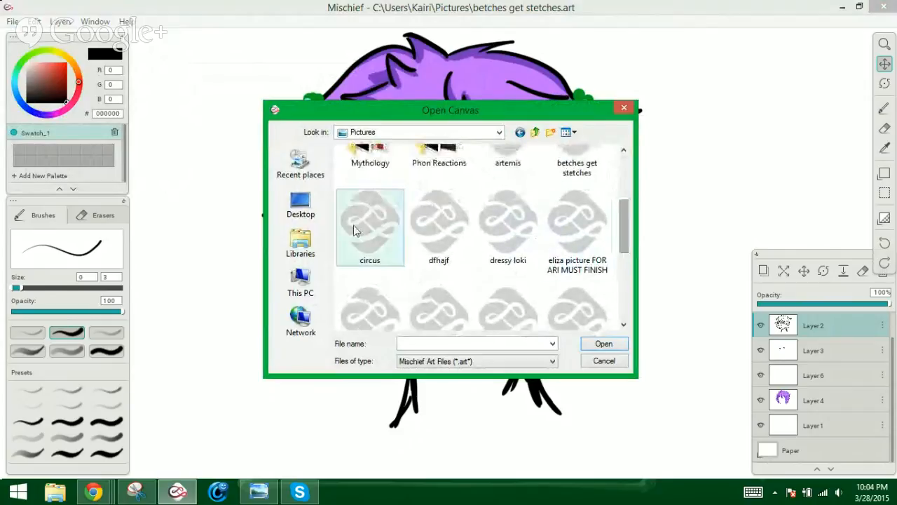
left_click(350, 228)
left_click(511, 245)
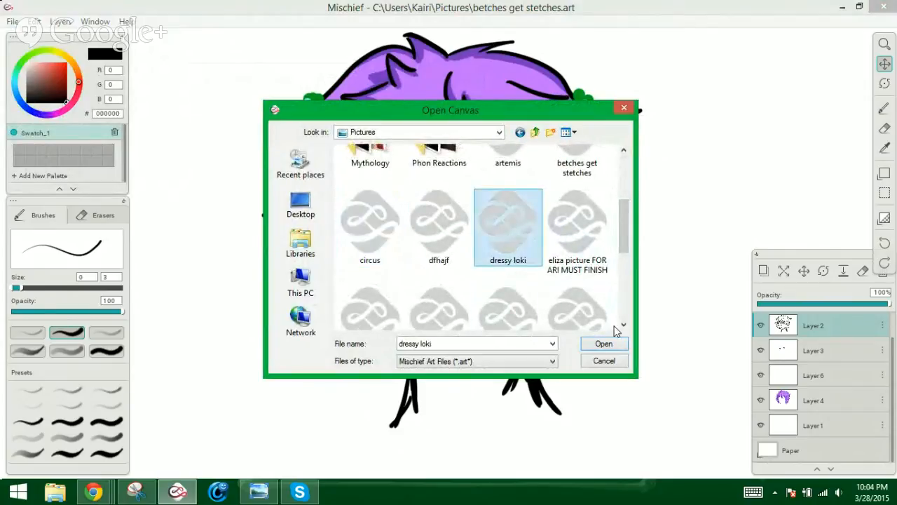
left_click(607, 343)
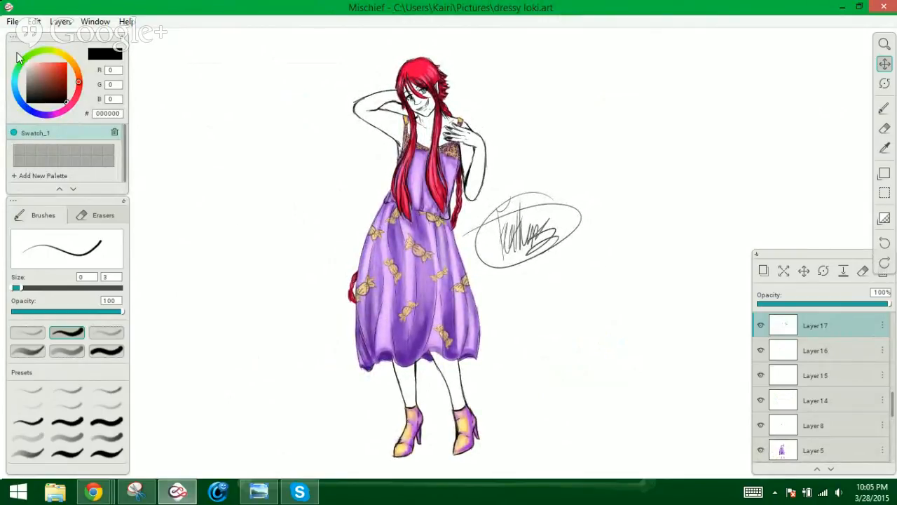
Open the canvas "circus" from the Pictures folder, discarding changes to the purple-dress drawing
left_click(13, 21)
mouse_move(34, 21)
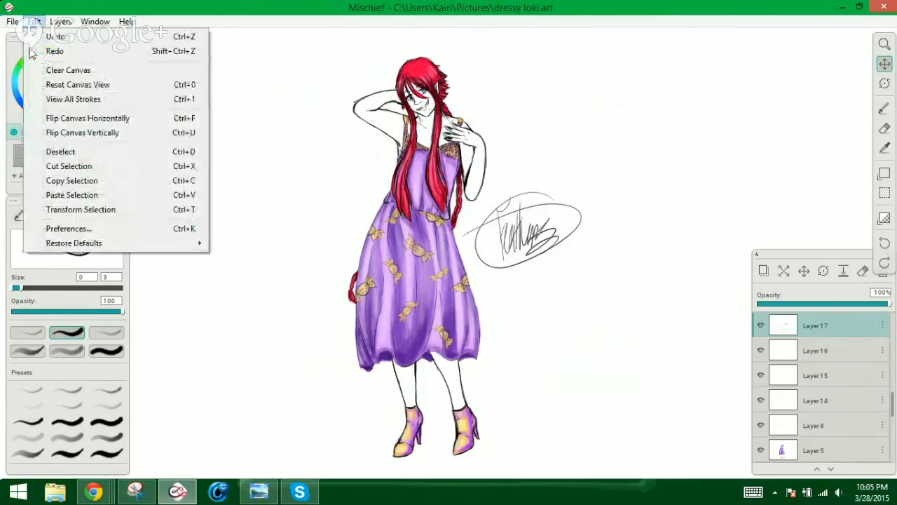
left_click(20, 49)
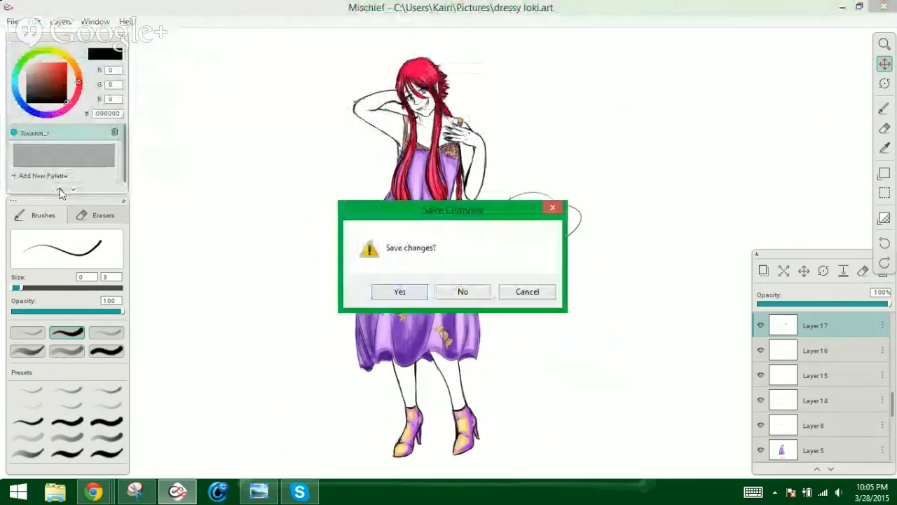
left_click(461, 291)
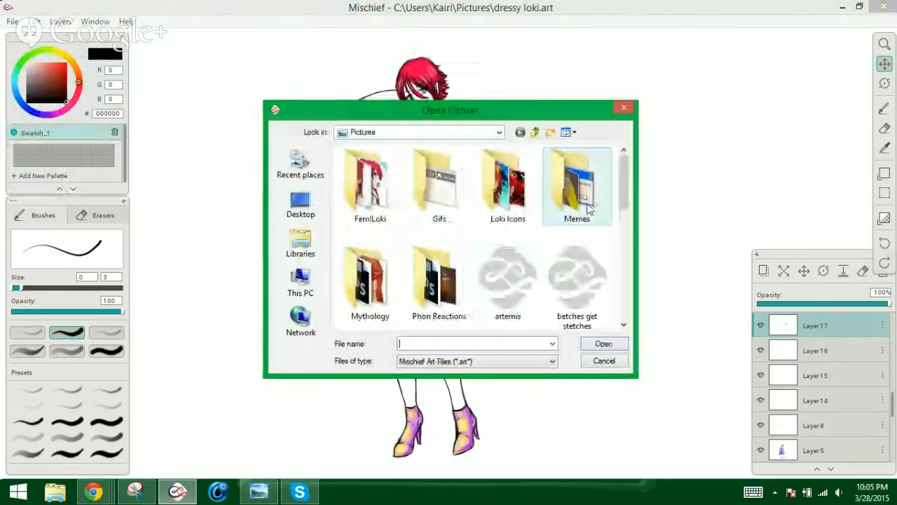
scroll(587, 209, "down", 5)
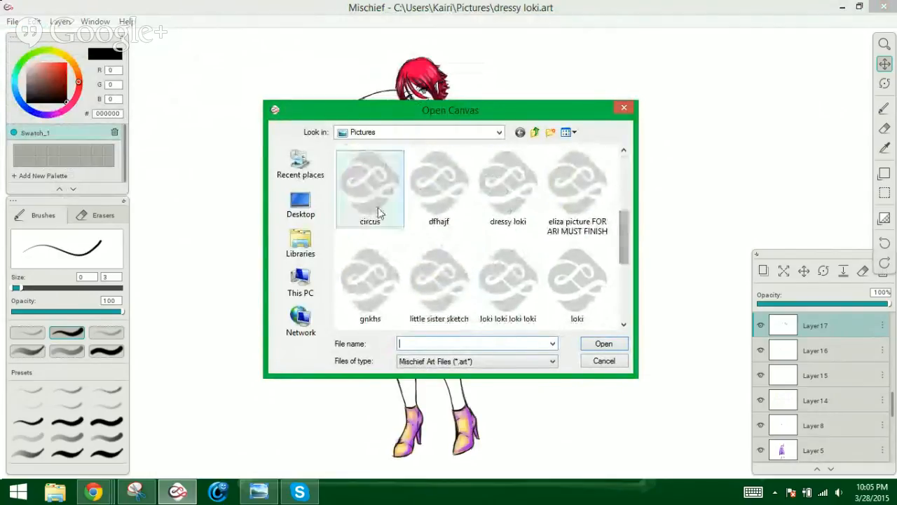
left_click(377, 212)
left_click(611, 342)
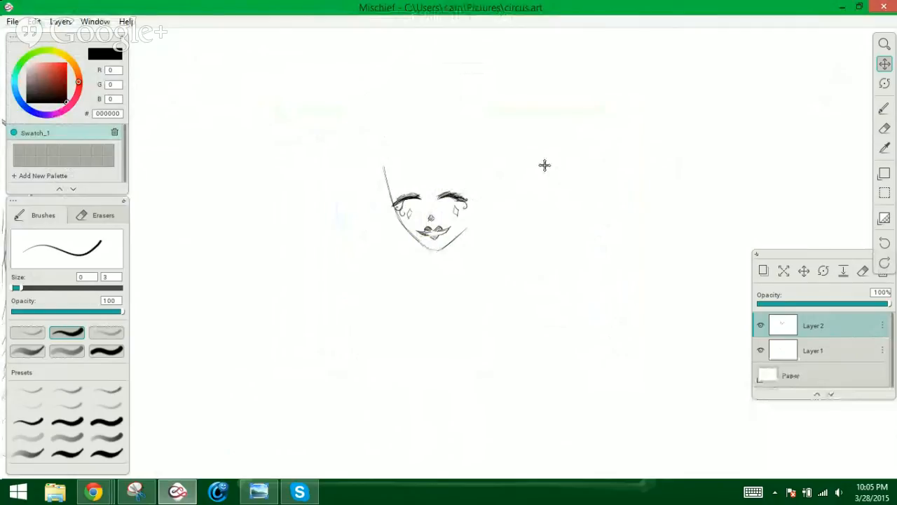
Examine the clown face and the long-haired girl sketches across the circus canvas
left_click_drag(446, 176, 757, 197)
left_click_drag(428, 283, 568, 255)
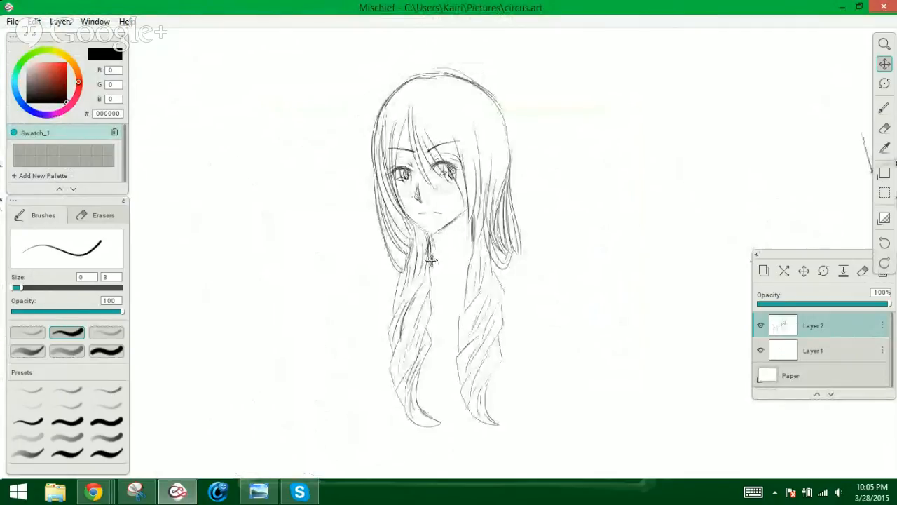
left_click_drag(325, 273, 577, 281)
mouse_move(400, 294)
left_mouse_down()
mouse_move(647, 126)
mouse_move(704, 99)
mouse_move(496, 354)
left_mouse_up()
mouse_move(825, 237)
left_mouse_down()
mouse_move(616, 194)
mouse_move(319, 237)
left_mouse_up()
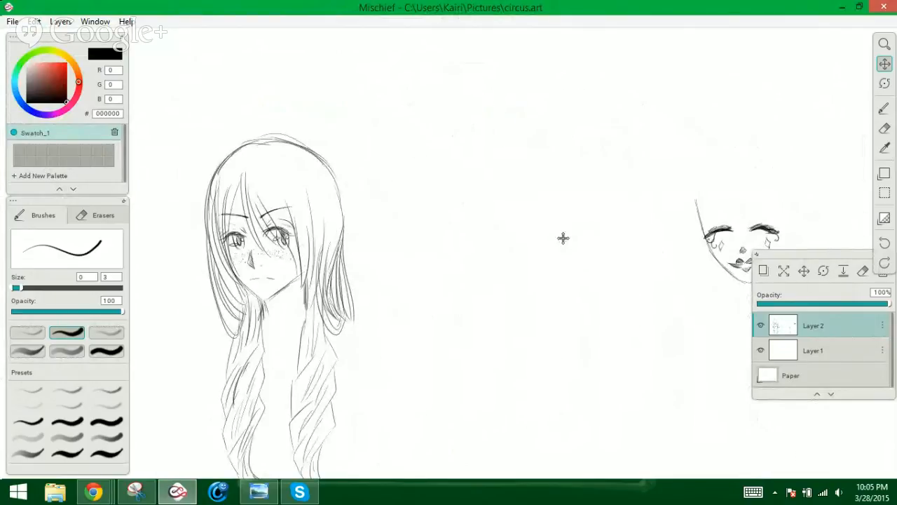
mouse_move(620, 246)
left_mouse_down()
mouse_move(600, 218)
mouse_move(701, 145)
mouse_move(628, 179)
left_mouse_up()
Open the canvas "loki" from the Pictures folder, discarding changes to the circus canvas
left_click(12, 21)
left_click(31, 32)
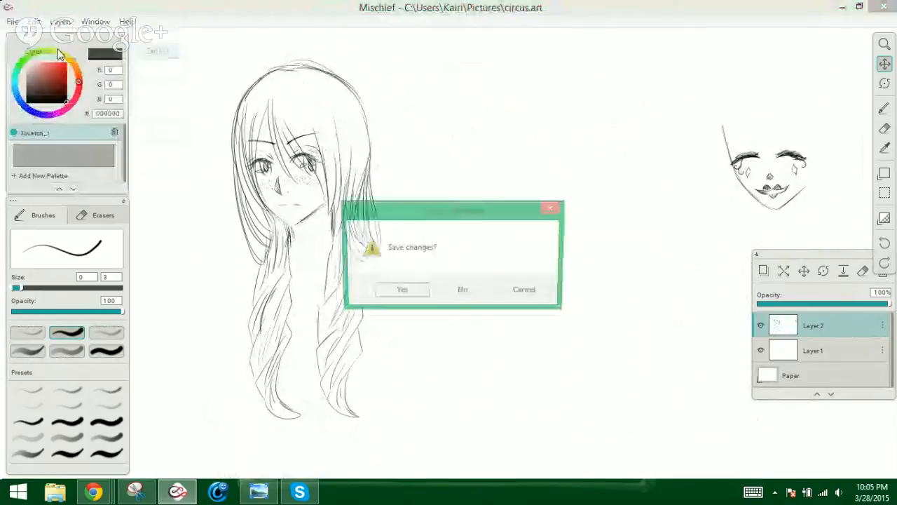
left_click(460, 292)
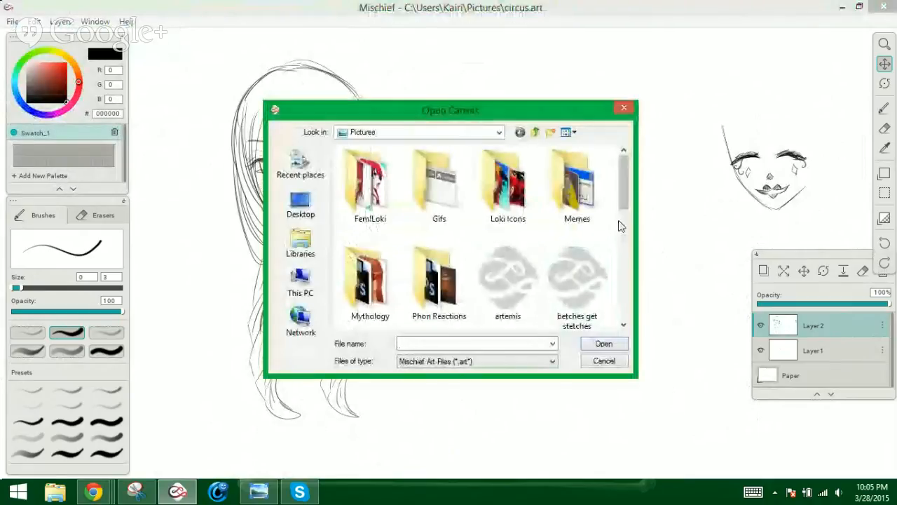
left_click_drag(623, 183, 621, 289)
left_click(588, 214)
left_click(604, 344)
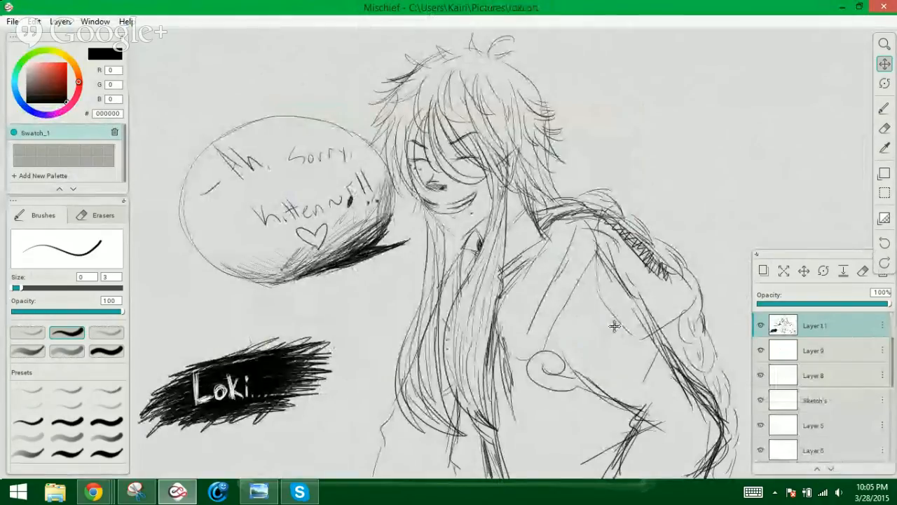
Open the canvas "phonny phon" from the Pictures folder, discarding changes to the speech-bubble sketch
left_click(13, 21)
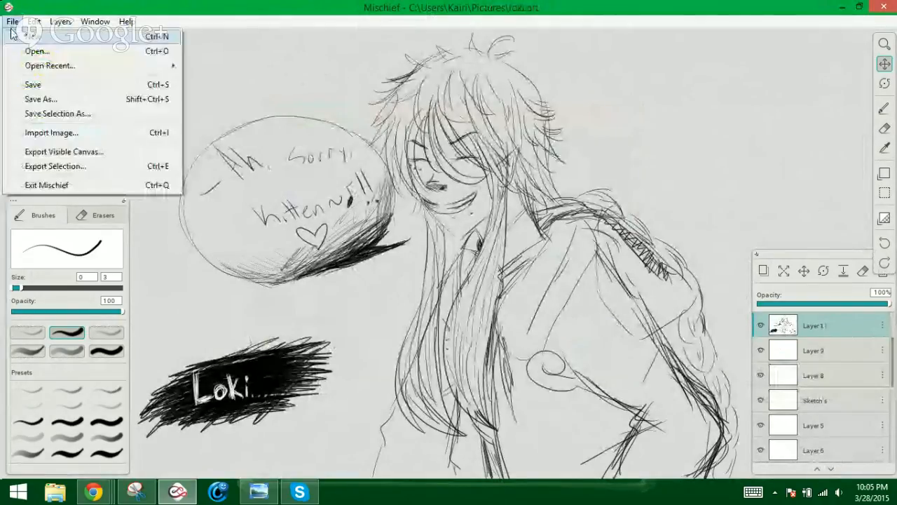
left_click(30, 54)
left_click(474, 293)
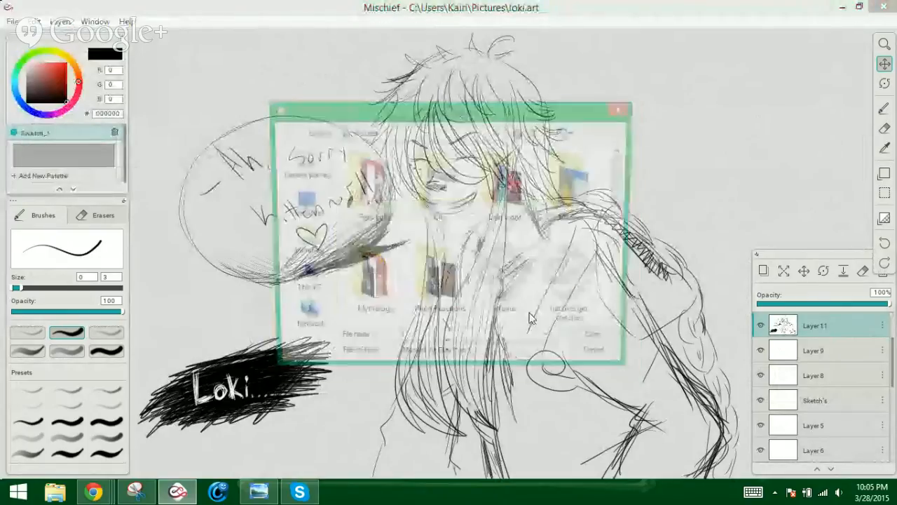
left_click_drag(624, 196, 626, 297)
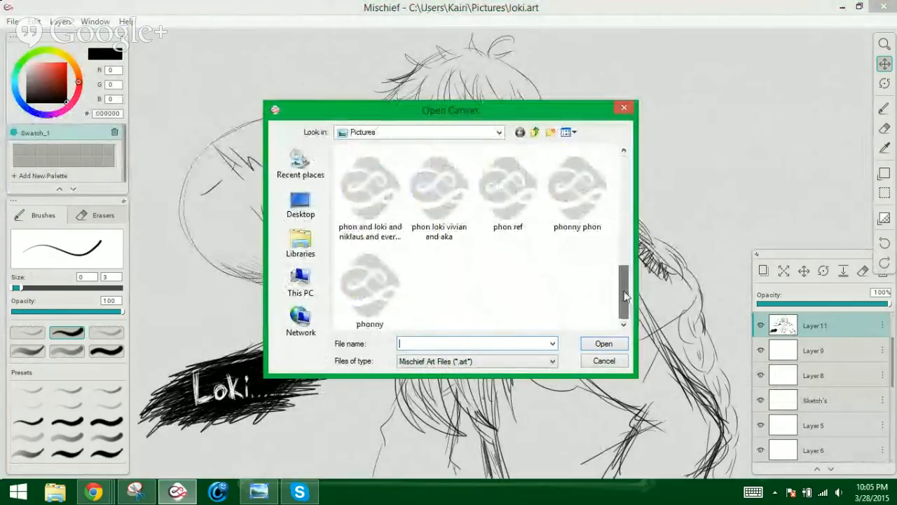
left_click(584, 205)
left_click(603, 343)
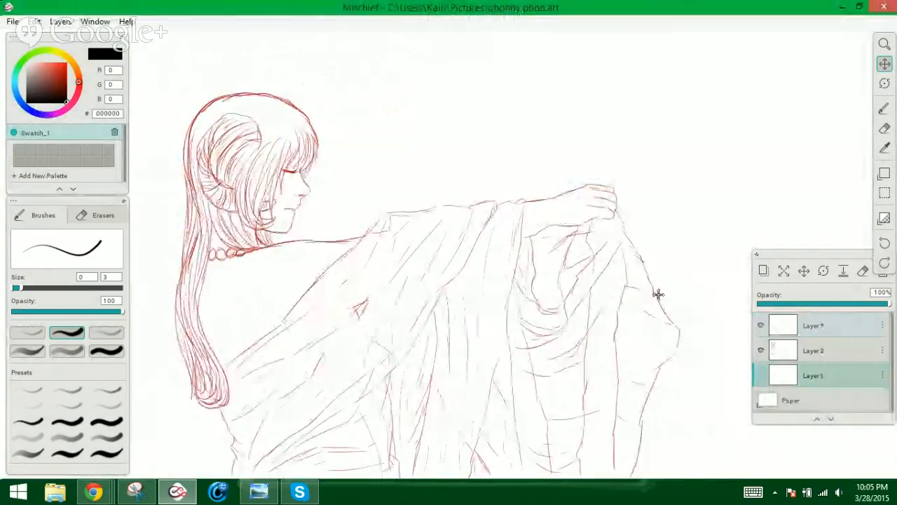
Open the canvas "phonny" from the Pictures folder, discarding changes to the red line sketch of the horned figure
left_click(14, 22)
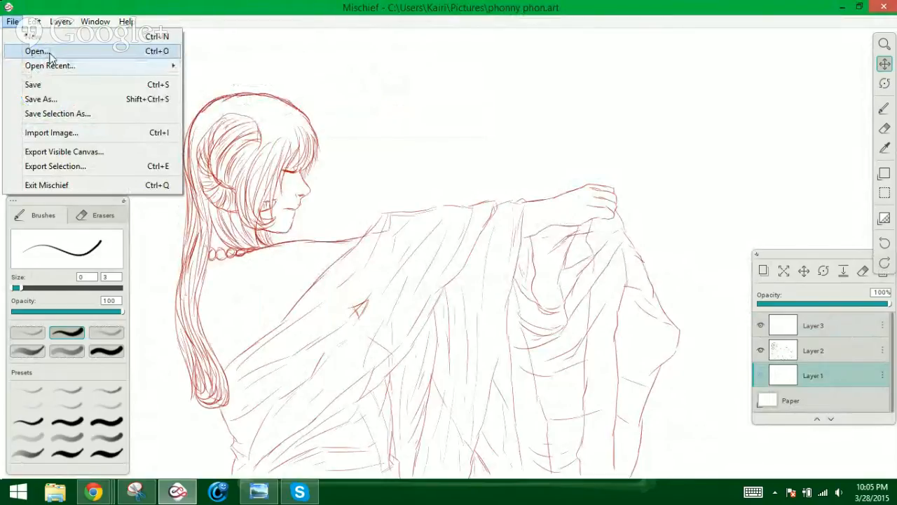
left_click(50, 54)
left_click(463, 291)
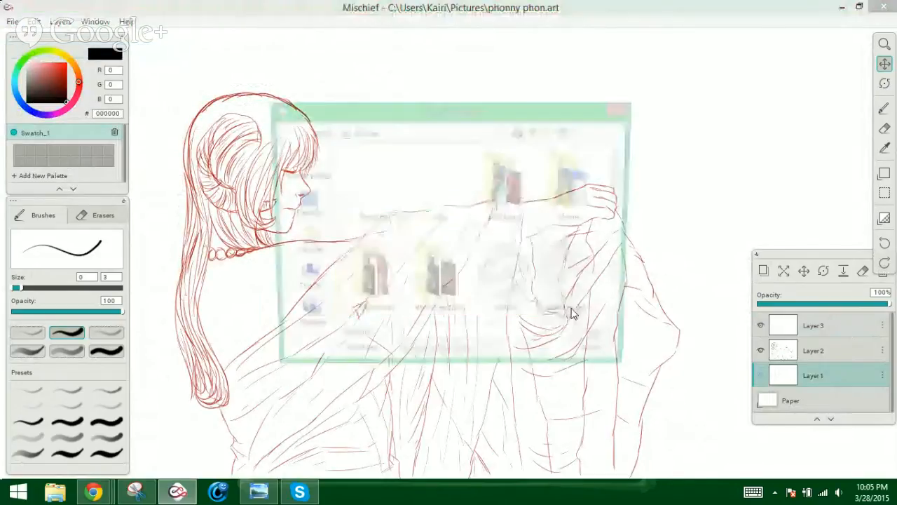
left_click(626, 283)
left_click_drag(629, 284, 629, 308)
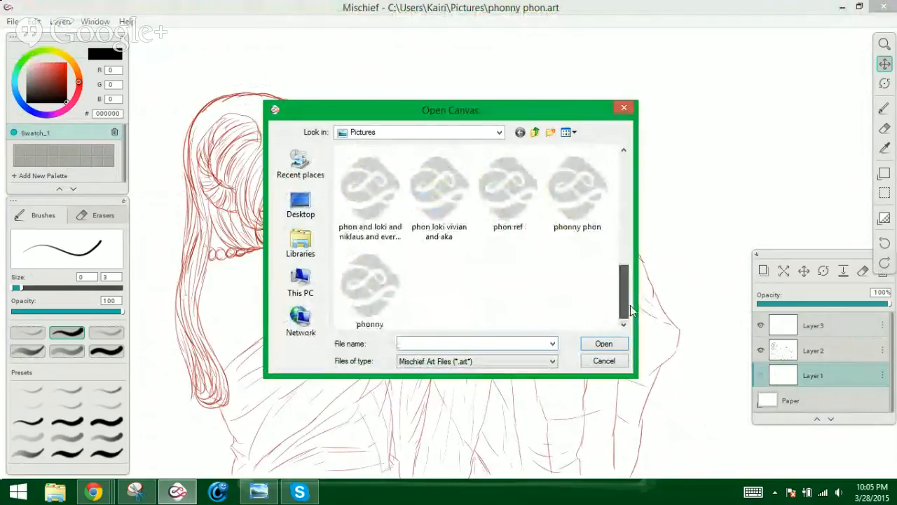
left_click(371, 291)
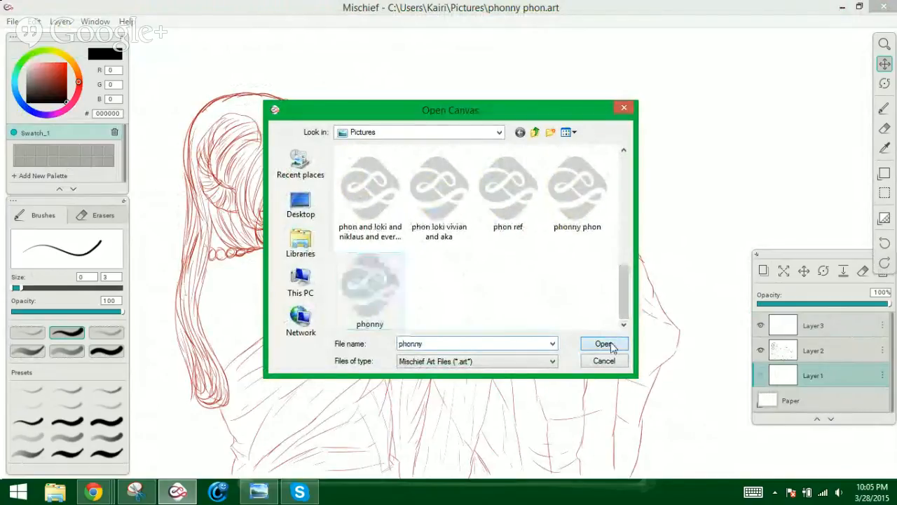
left_click(603, 343)
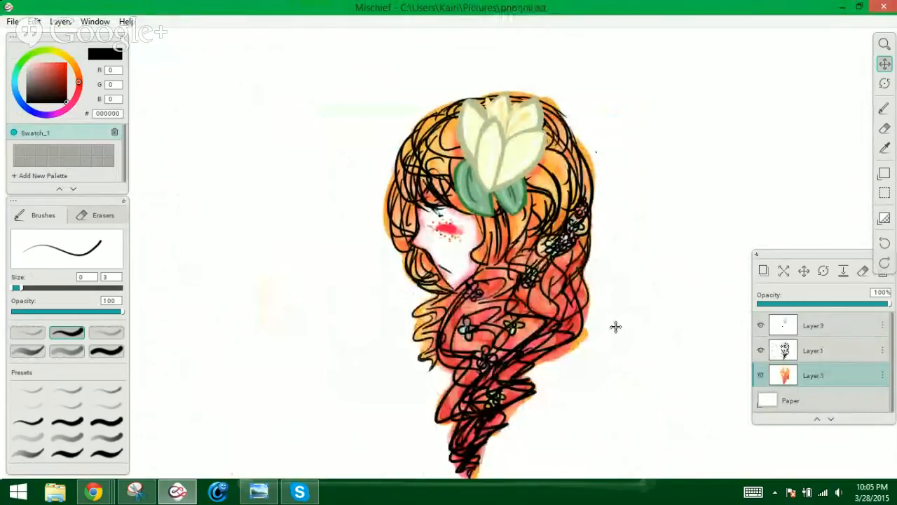
Open the canvas "artemis" from the Pictures folder, discarding changes to the side-profile drawing with the flower in the hair
left_click_drag(357, 304, 360, 359)
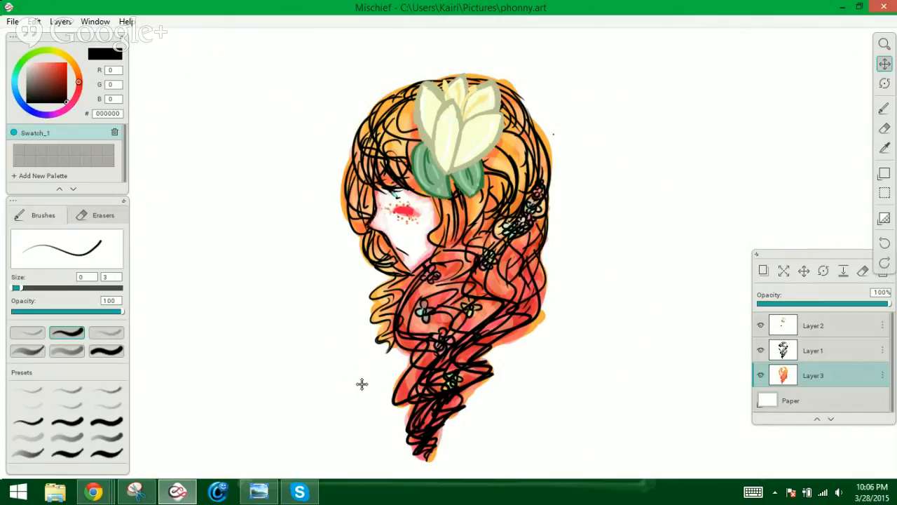
left_click(13, 21)
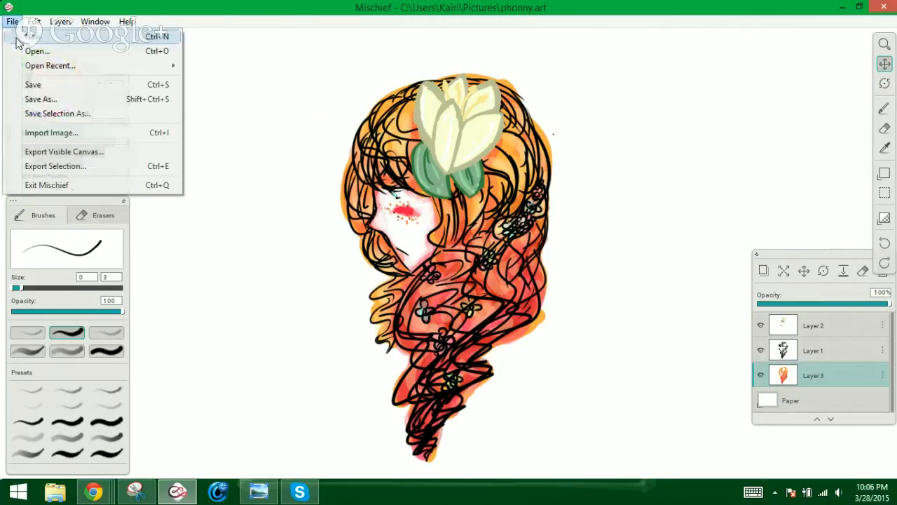
left_click(30, 52)
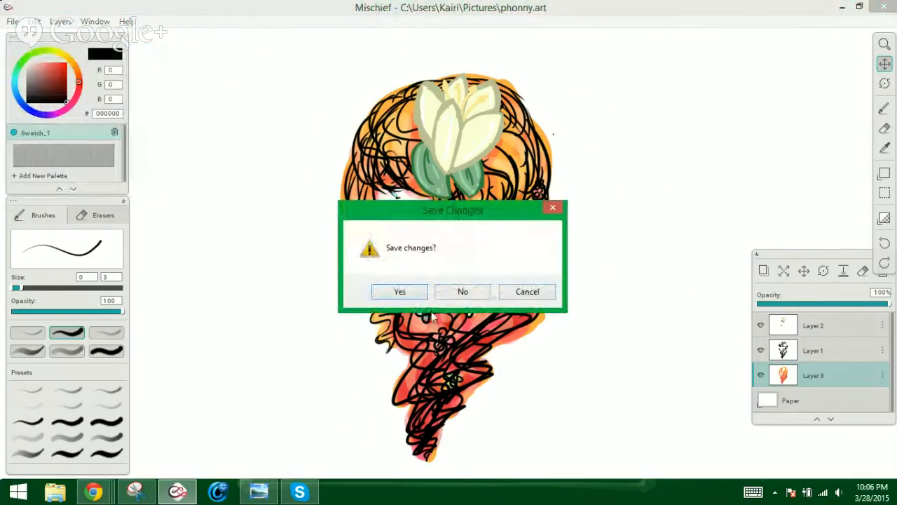
left_click(461, 292)
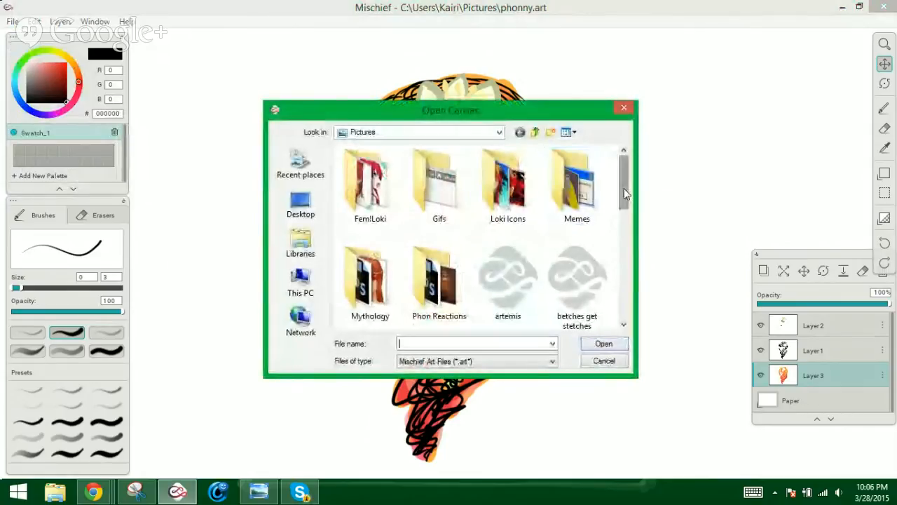
left_click_drag(625, 194, 579, 202)
left_click(524, 230)
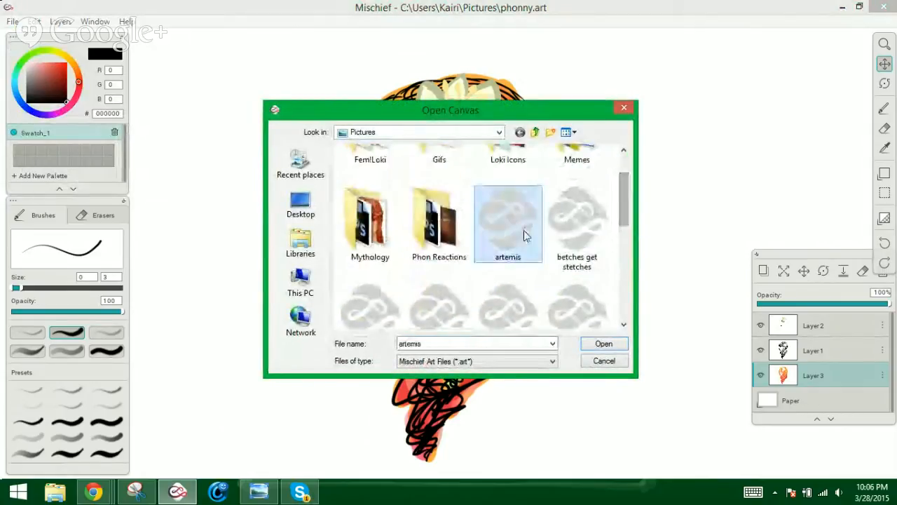
left_click(604, 343)
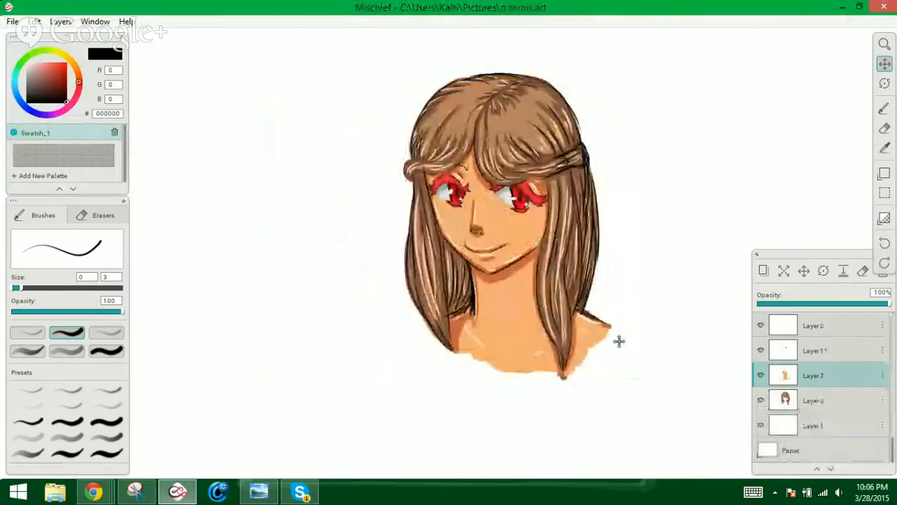
Examine the coloured character portraits across the artemis canvas, from the brown-haired girl to the blond figure in the blue coat
mouse_move(717, 164)
left_mouse_down()
mouse_move(669, 232)
mouse_move(565, 266)
mouse_move(306, 265)
mouse_move(61, 197)
left_mouse_up()
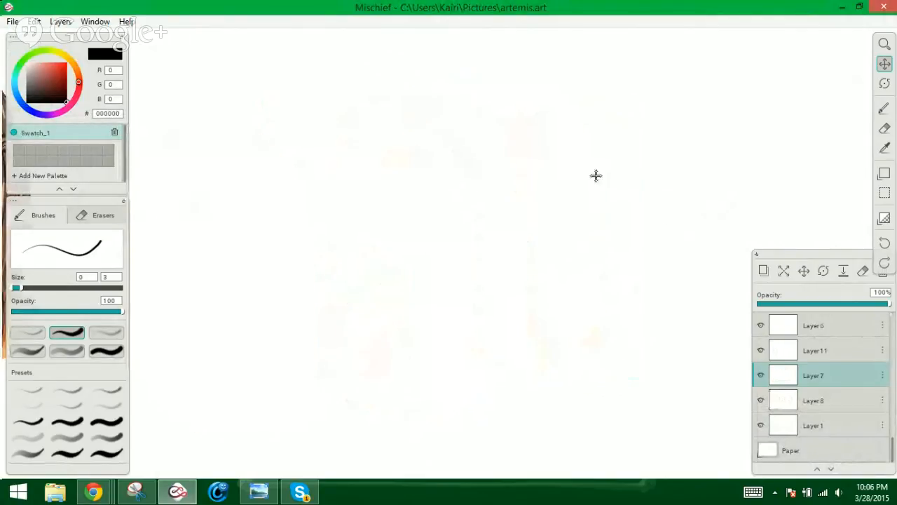
mouse_move(594, 176)
left_mouse_down()
mouse_move(323, 212)
mouse_move(827, 188)
left_mouse_up()
left_click_drag(301, 251, 715, 238)
left_click_drag(308, 272, 735, 298)
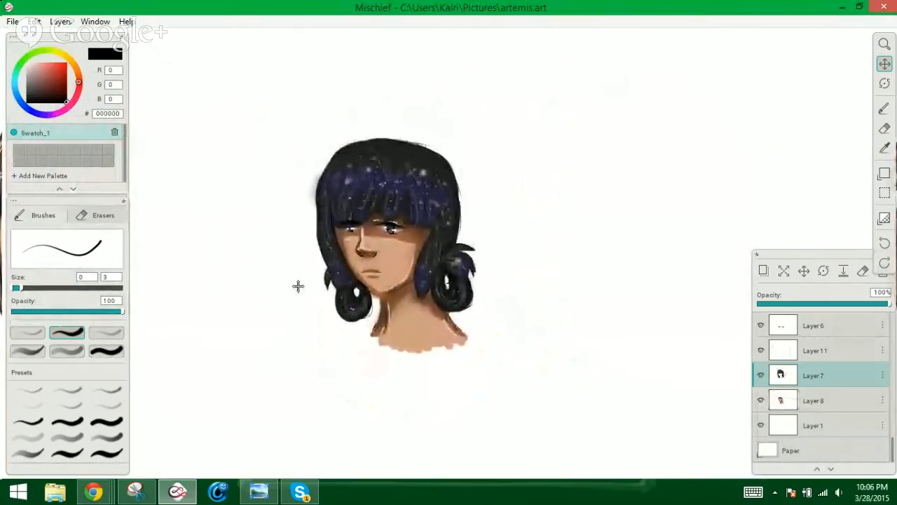
left_click_drag(245, 295, 561, 338)
left_click_drag(330, 337, 686, 308)
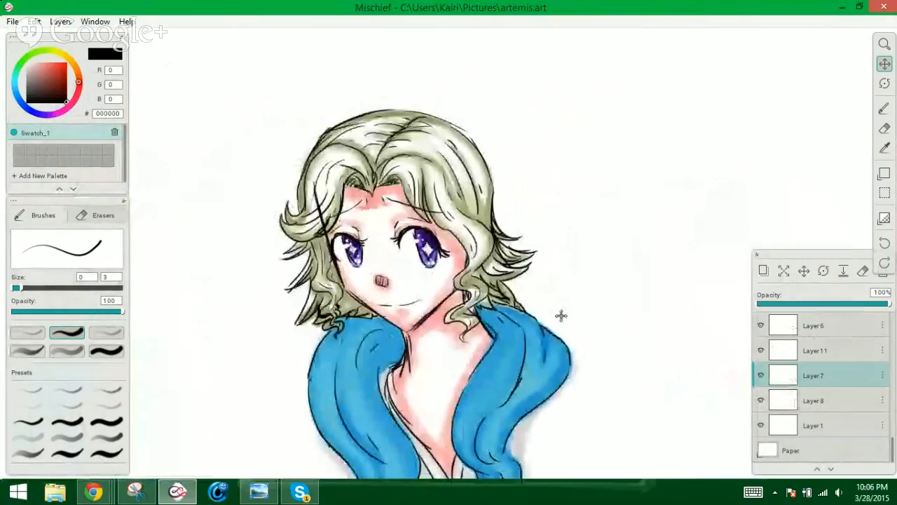
left_click_drag(292, 382, 603, 313)
left_click_drag(503, 350, 337, 405)
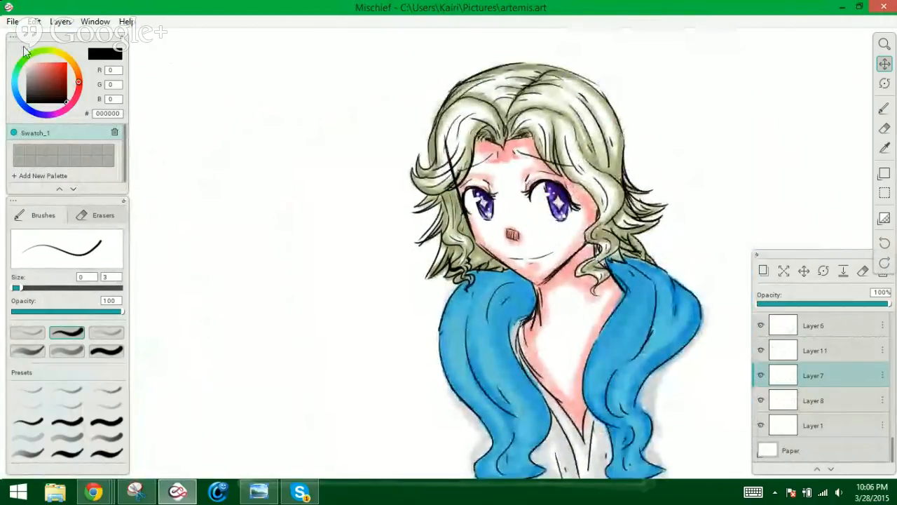
Open the canvas "little sister sketch" from the Pictures folder, discarding changes to the artemis canvas
left_click(12, 21)
key("ctrl+q")
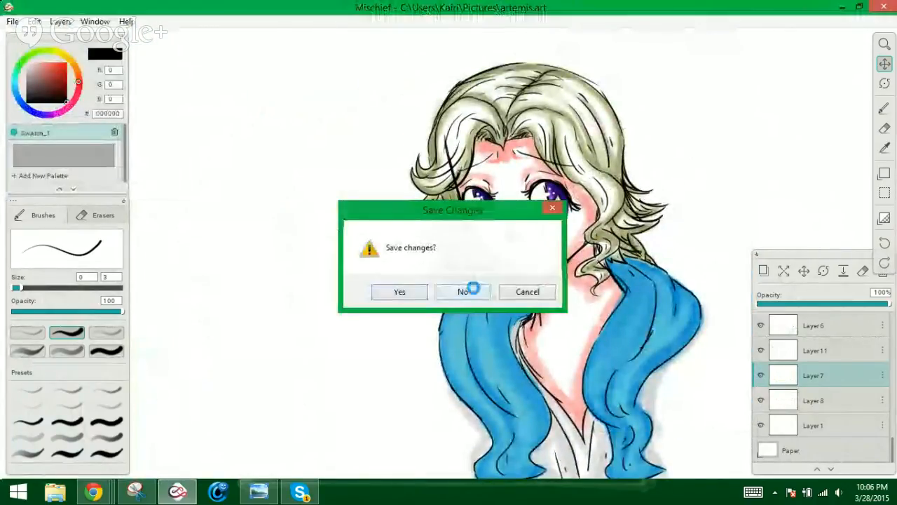
left_click(471, 290)
left_click_drag(623, 189, 619, 268)
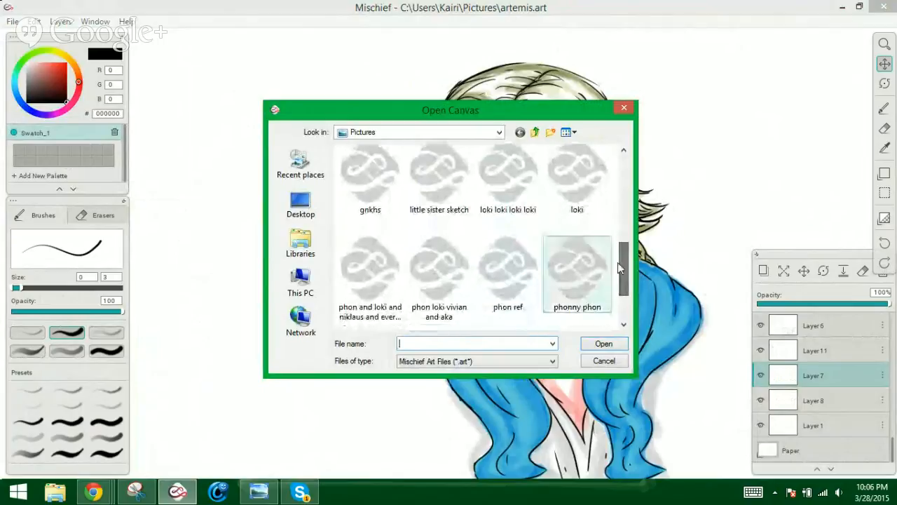
left_click(439, 178)
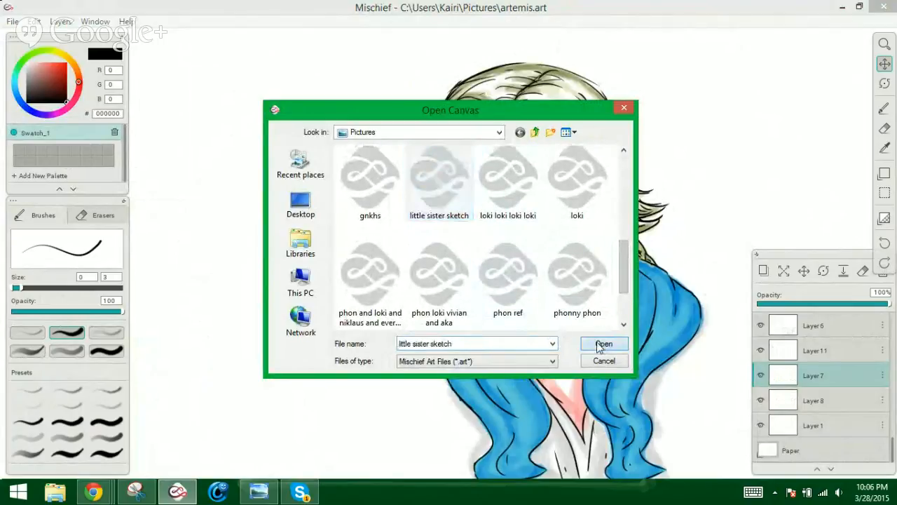
left_click(602, 344)
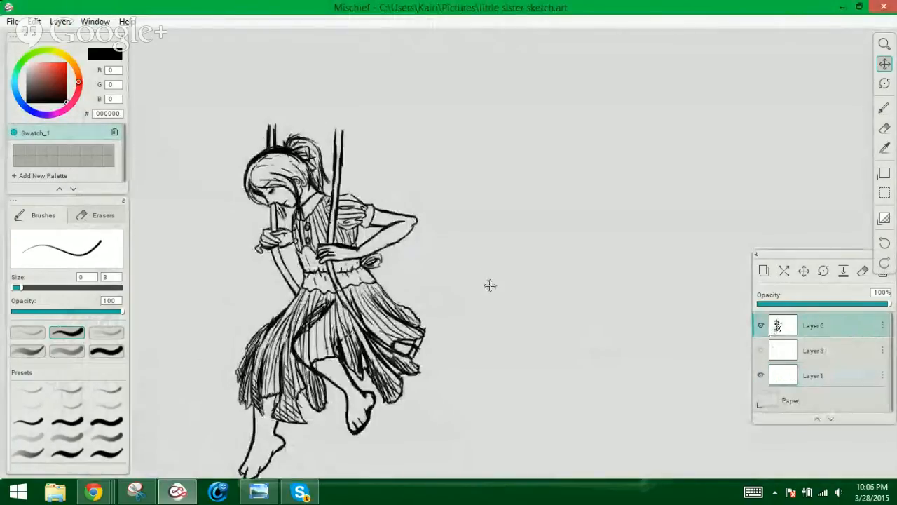
Open the canvas "phon and loki and niklaus and everyone" from the Pictures folder, discarding changes to the sketch of the girl on the swing
left_click(9, 22)
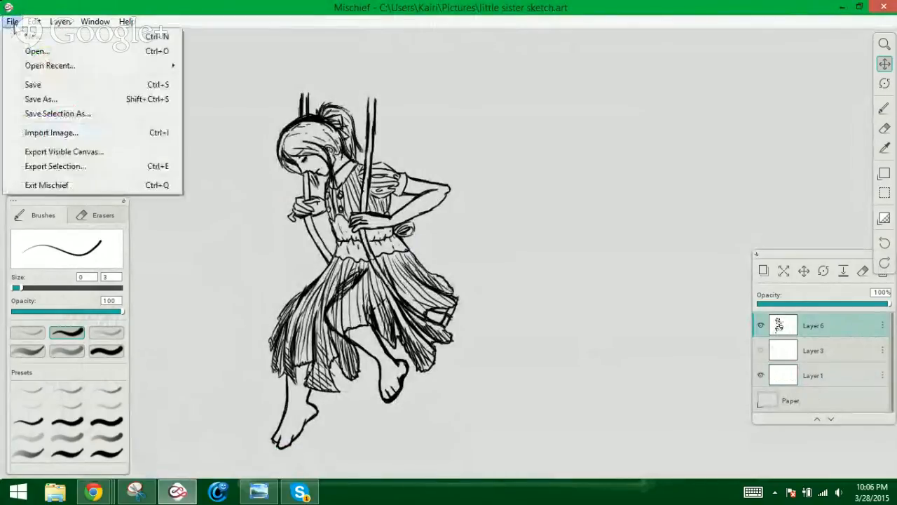
left_click(42, 54)
left_click(470, 293)
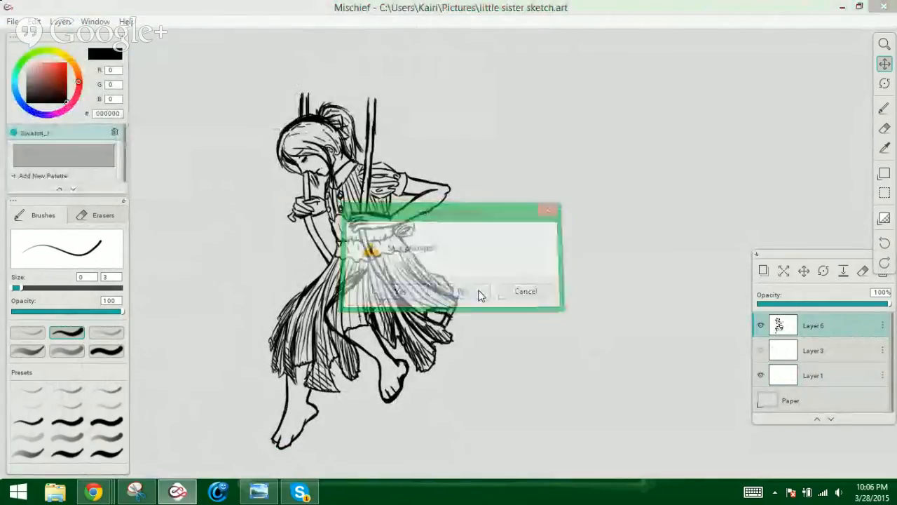
left_click_drag(626, 196, 621, 315)
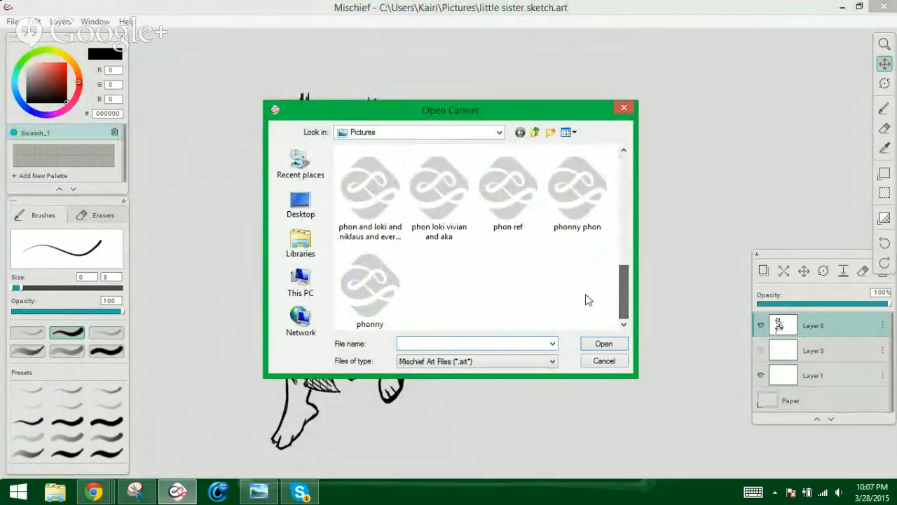
left_click(363, 197)
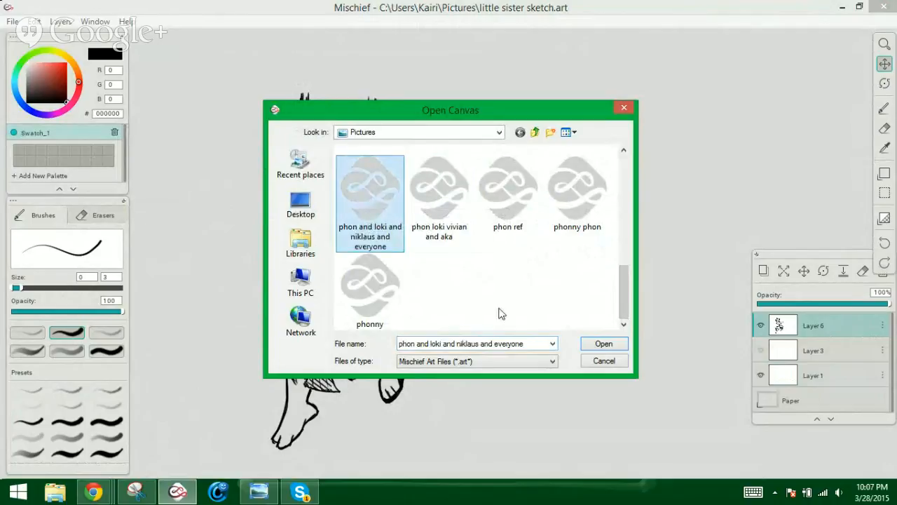
left_click(592, 345)
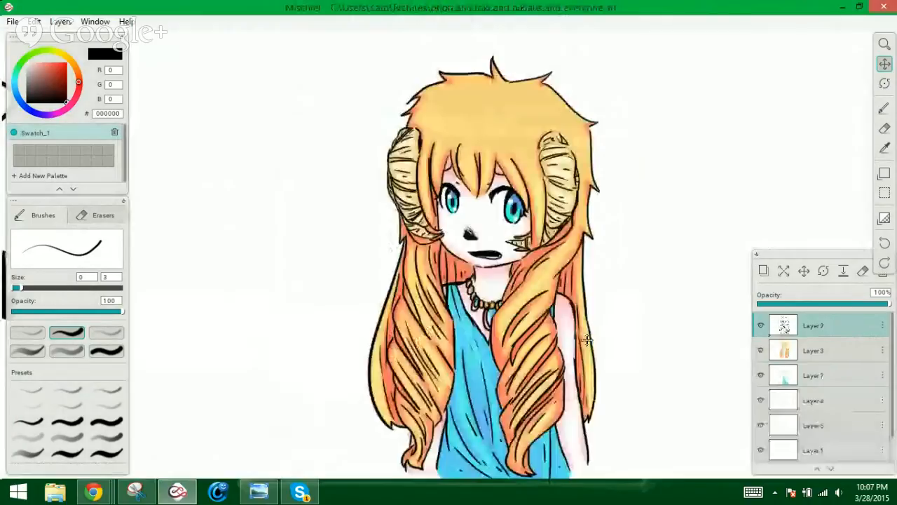
Examine the horned girl portrait, the stick figure with glasses and the cat doodles labelled "mom" across the canvas
left_click_drag(612, 230, 223, 237)
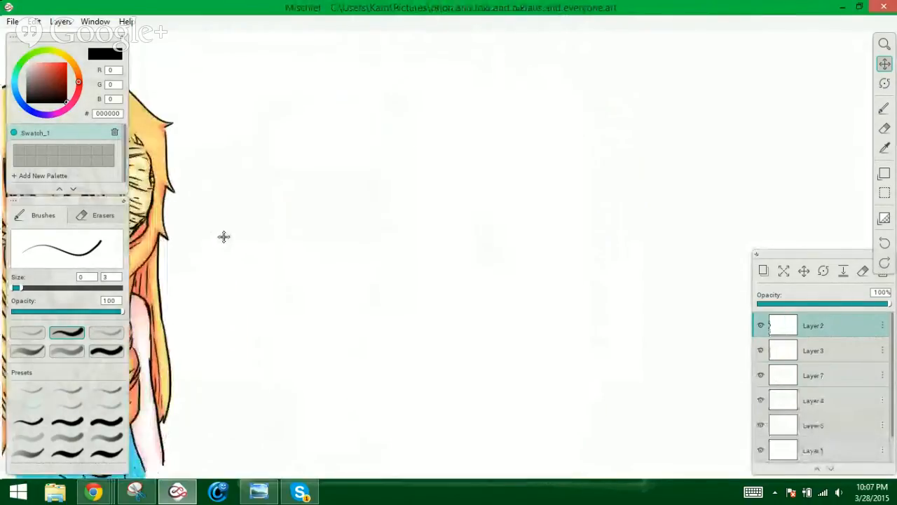
left_click_drag(378, 260, 681, 259)
mouse_move(84, 266)
left_mouse_down()
mouse_move(316, 266)
mouse_move(369, 280)
left_mouse_up()
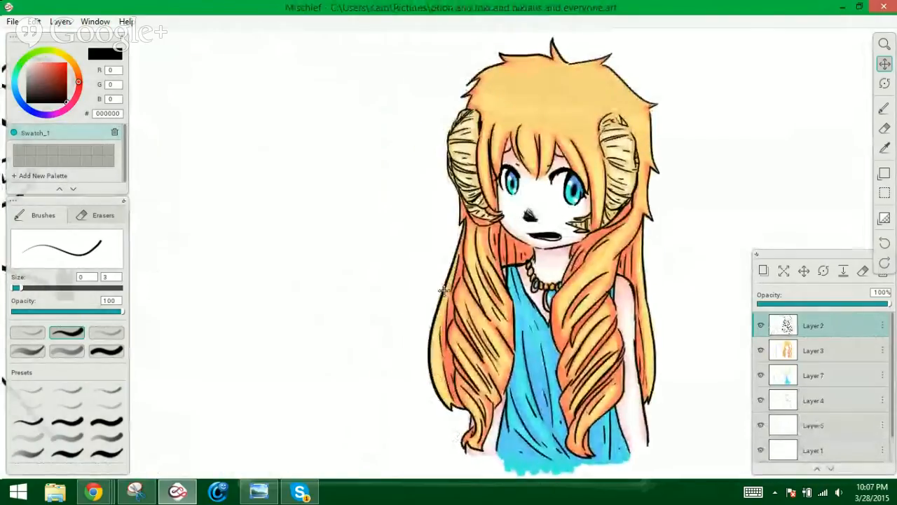
mouse_move(161, 301)
left_mouse_down()
mouse_move(441, 301)
mouse_move(516, 274)
left_mouse_up()
left_click_drag(210, 249, 399, 267)
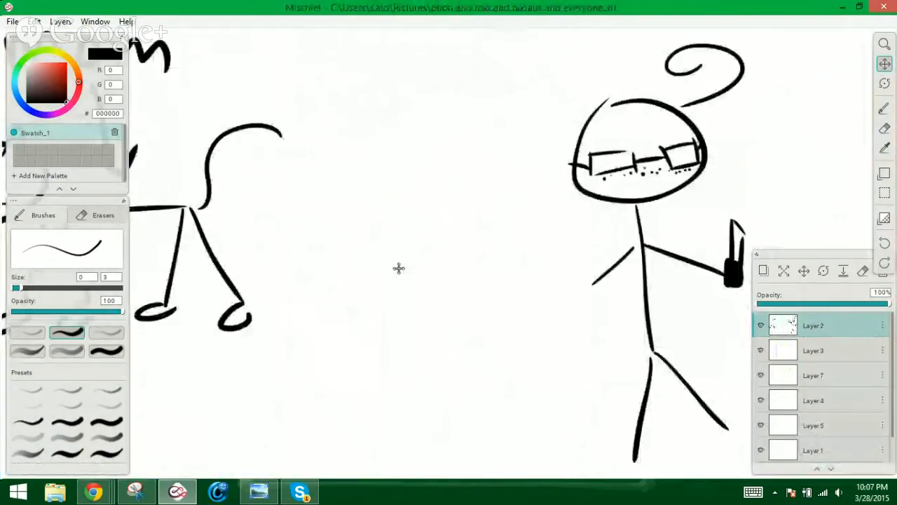
left_click_drag(330, 291, 582, 305)
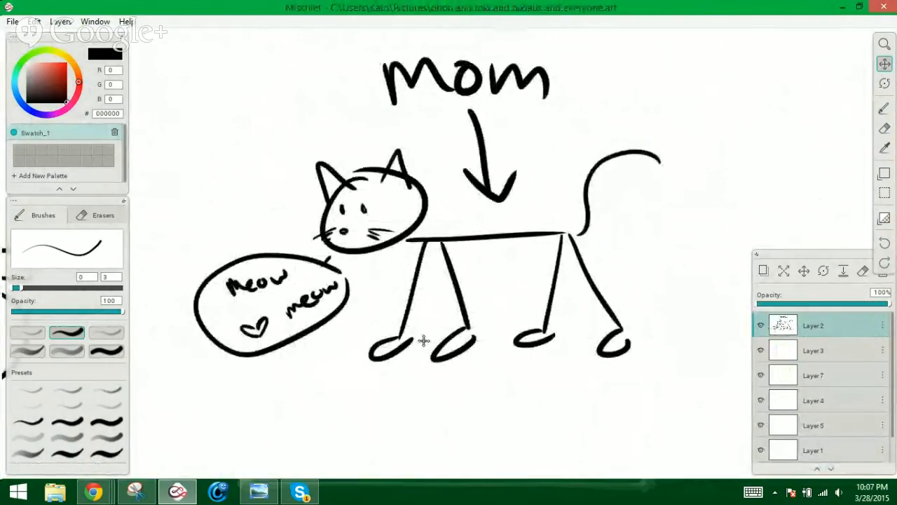
left_click_drag(341, 326, 622, 322)
mouse_move(268, 308)
left_mouse_down()
mouse_move(484, 307)
mouse_move(475, 299)
left_mouse_up()
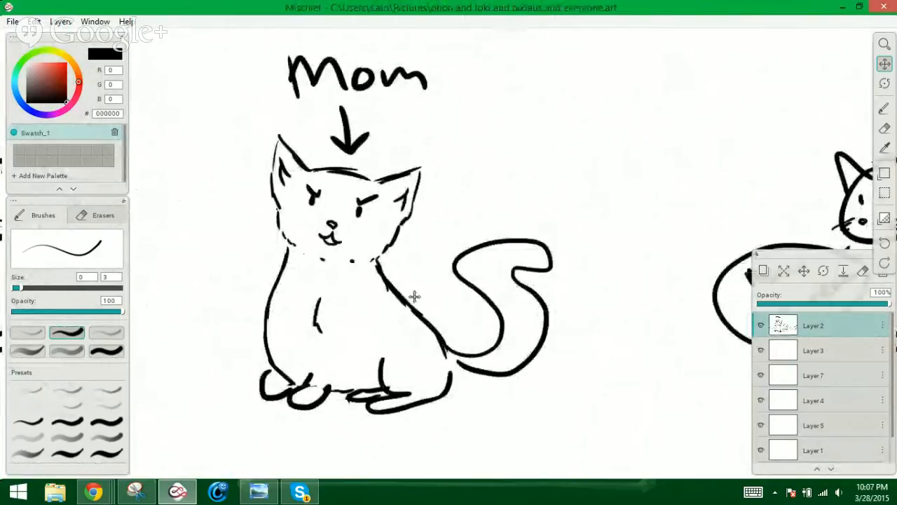
Examine the insect and skull doodles and the coloured sketch of the two horned characters on the same canvas
mouse_move(414, 295)
left_mouse_down()
mouse_move(442, 306)
mouse_move(537, 303)
left_mouse_up()
left_click_drag(610, 244, 696, 234)
left_click_drag(398, 251, 676, 316)
left_click_drag(337, 355, 707, 316)
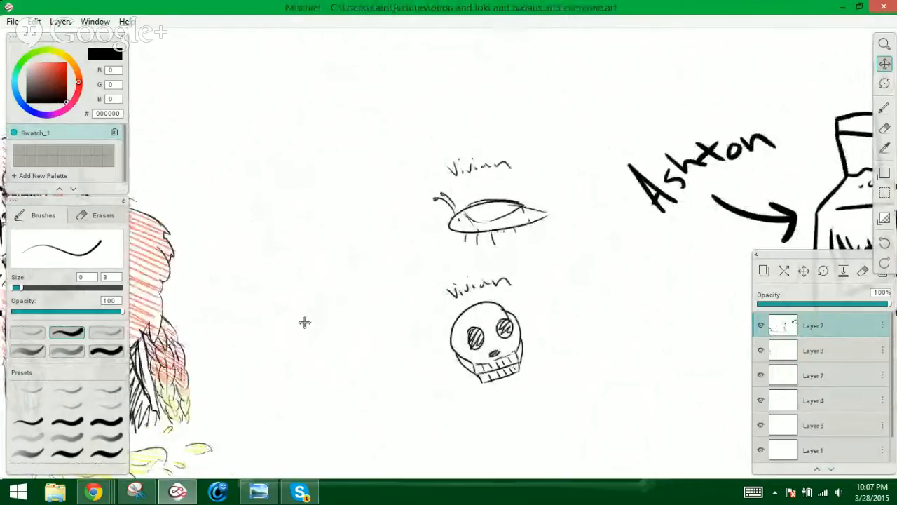
mouse_move(304, 320)
left_mouse_down()
mouse_move(370, 316)
mouse_move(319, 279)
left_mouse_up()
left_click_drag(389, 287, 607, 283)
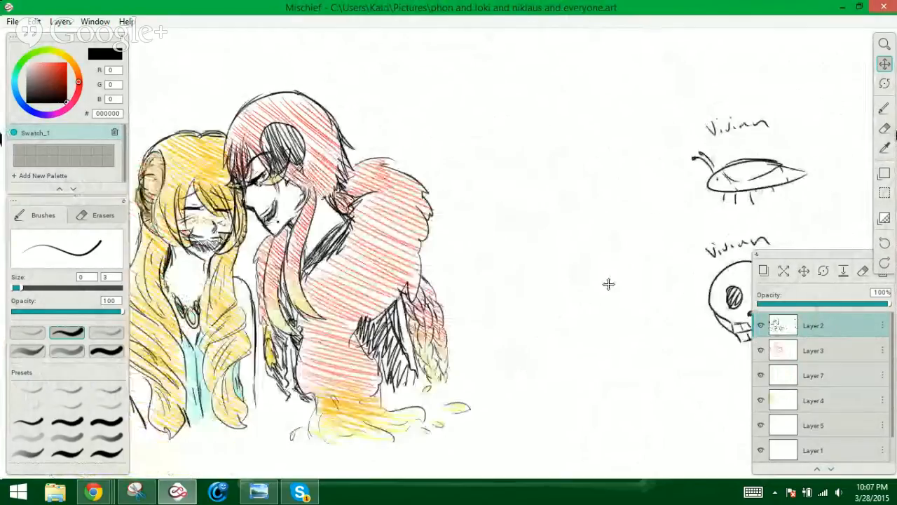
left_click_drag(497, 280, 563, 281)
left_click_drag(241, 350, 290, 350)
left_click_drag(208, 328, 589, 318)
left_click_drag(379, 317, 570, 321)
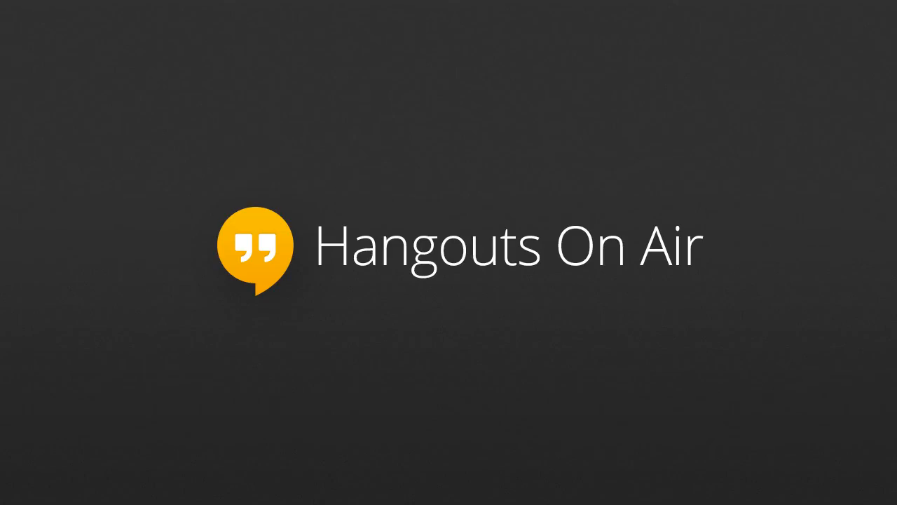